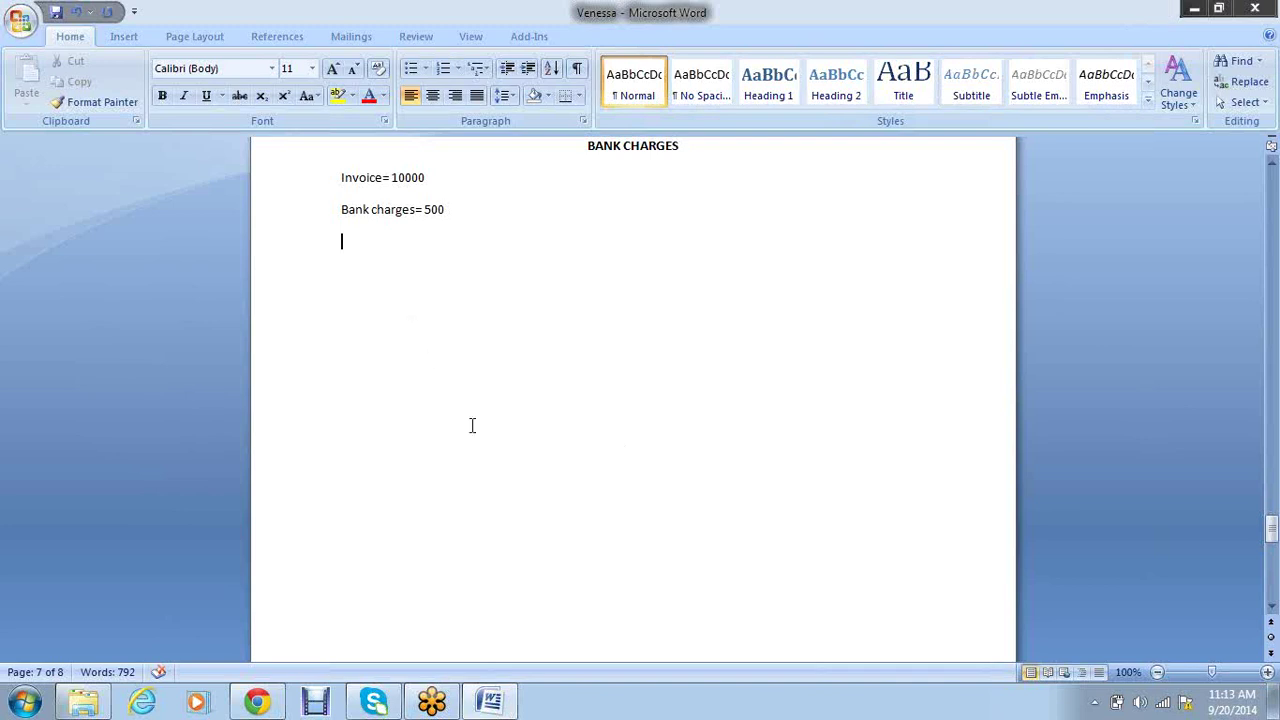
Add a bold, centred heading reading "House Bank" below the bank charges lines, leaving one empty line above it
{"action": "key", "text": "Return"}
{"action": "type", "text": "House Bank"}
{"action": "key", "text": "Return"}
{"action": "left_click_drag", "start_coordinate": [414, 277], "coordinate": [343, 271]}
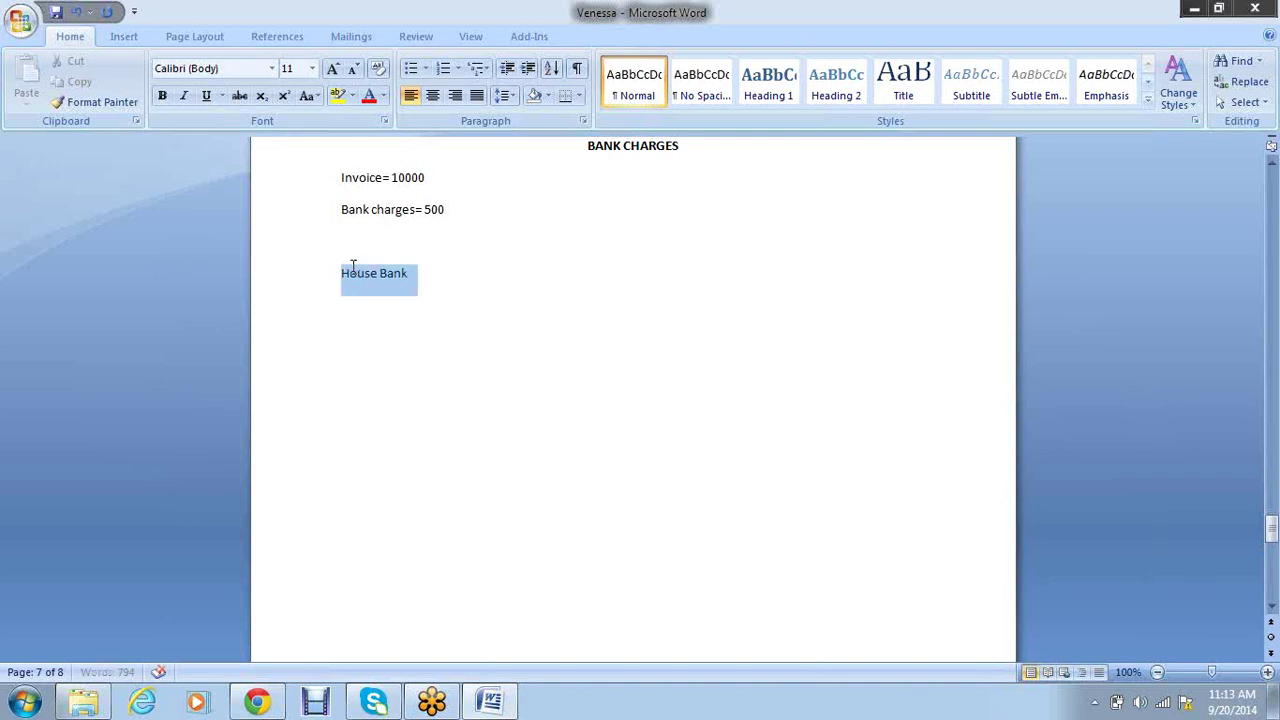
{"action": "left_click", "coordinate": [432, 95]}
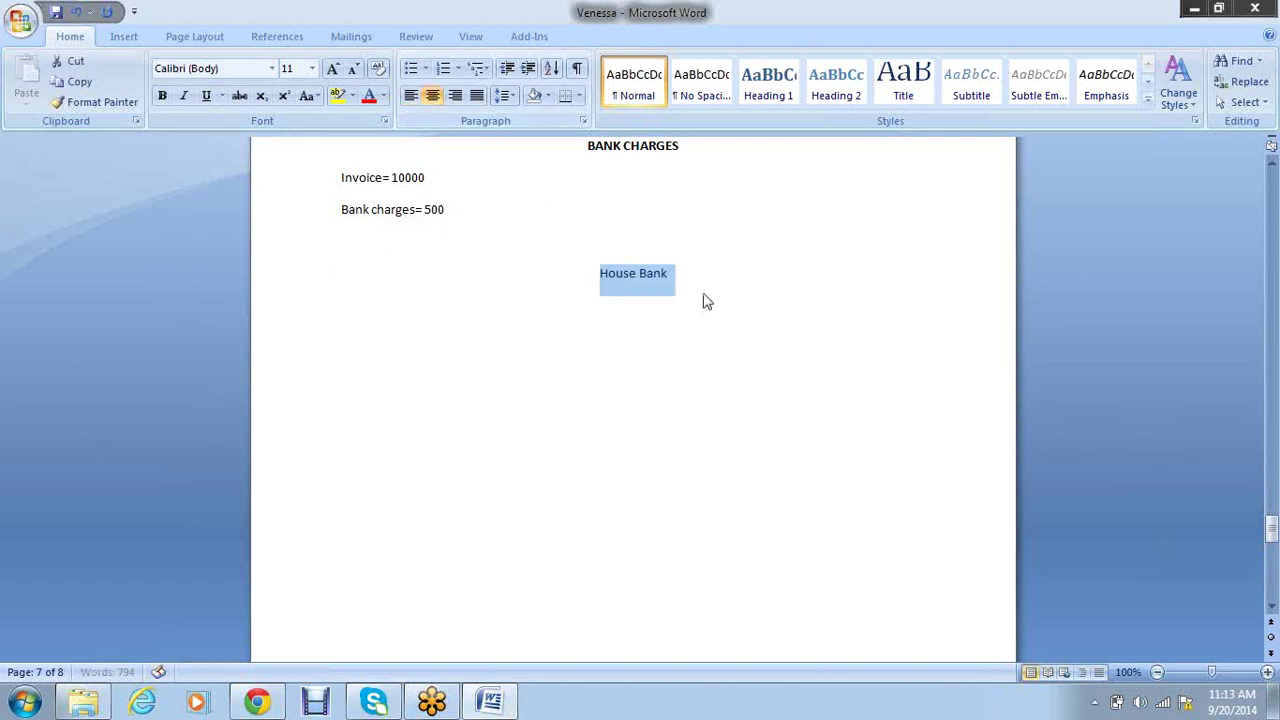
{"action": "key", "text": "ctrl+b"}
{"action": "key", "text": "Right"}
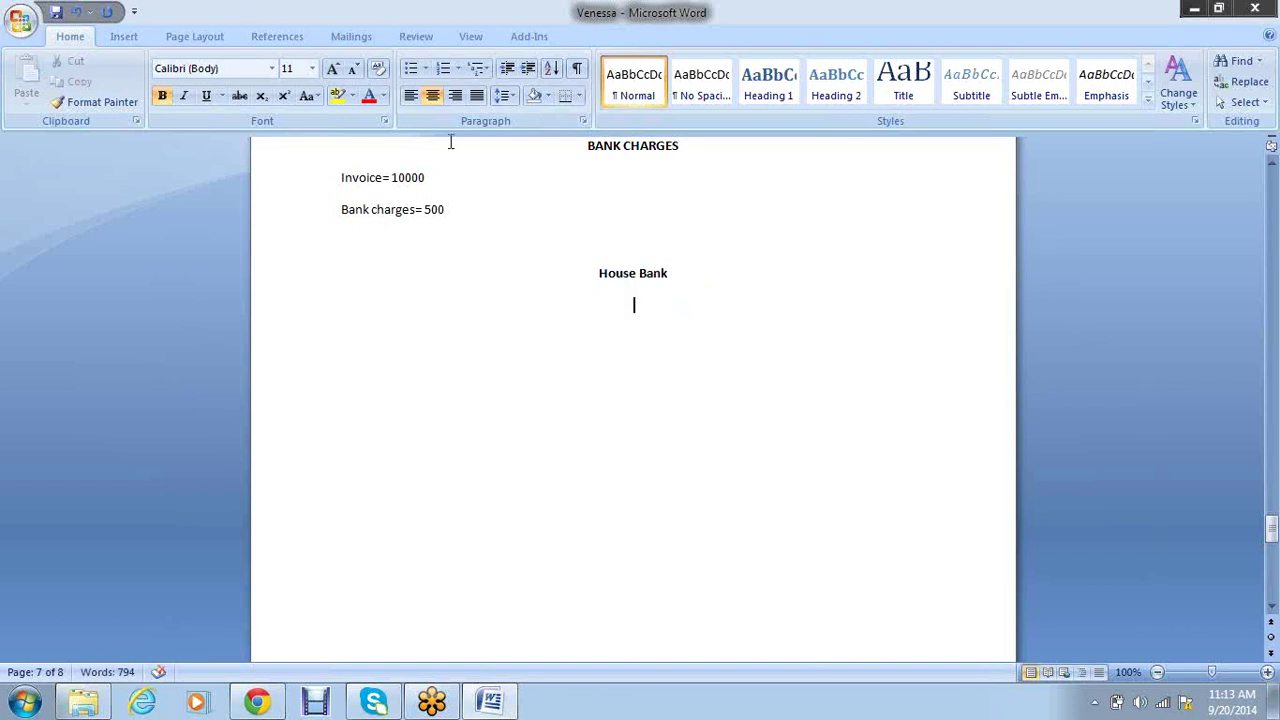
Write a left-aligned line under the House Bank heading: "FI01- House bank details without updating the Bank account number"
{"action": "left_click", "coordinate": [416, 98]}
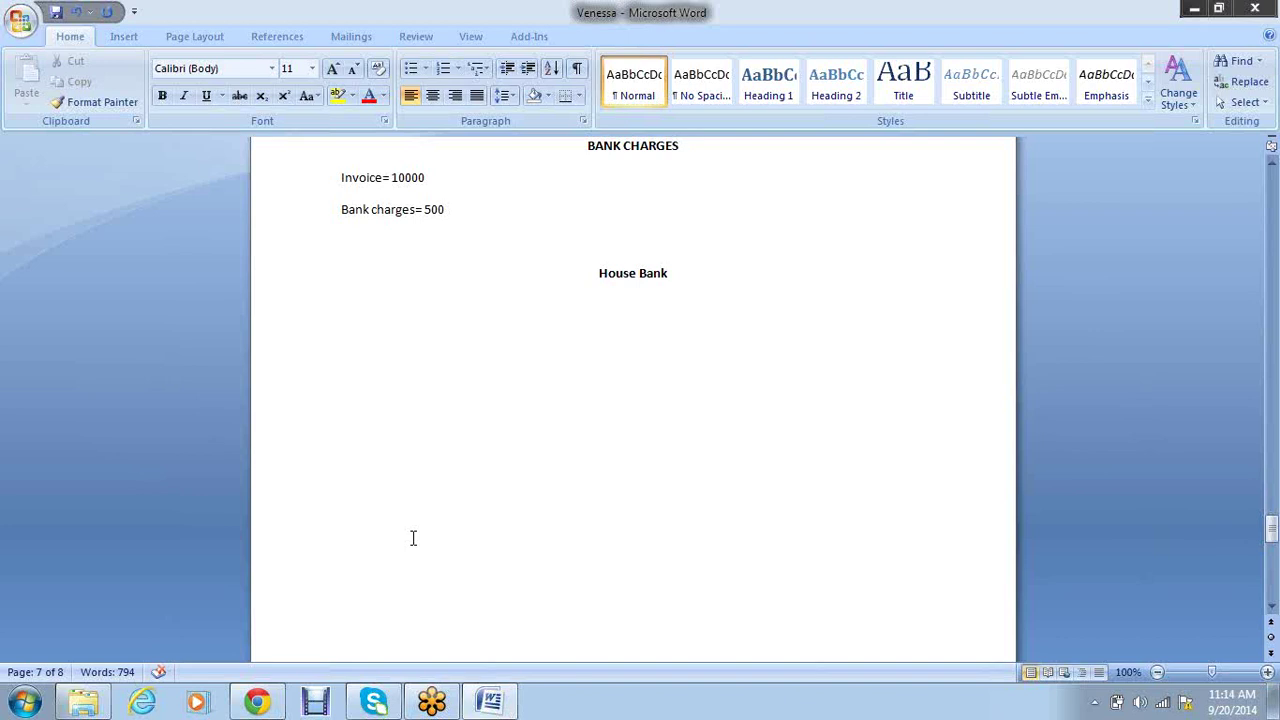
{"action": "type", "text": "F"}
{"action": "type", "text": "i12"}
{"action": "key", "text": "BackSpace"}
{"action": "key", "text": "BackSpace"}
{"action": "key", "text": "BackSpace"}
{"action": "type", "text": "I01-"}
{"action": "type", "text": " House"}
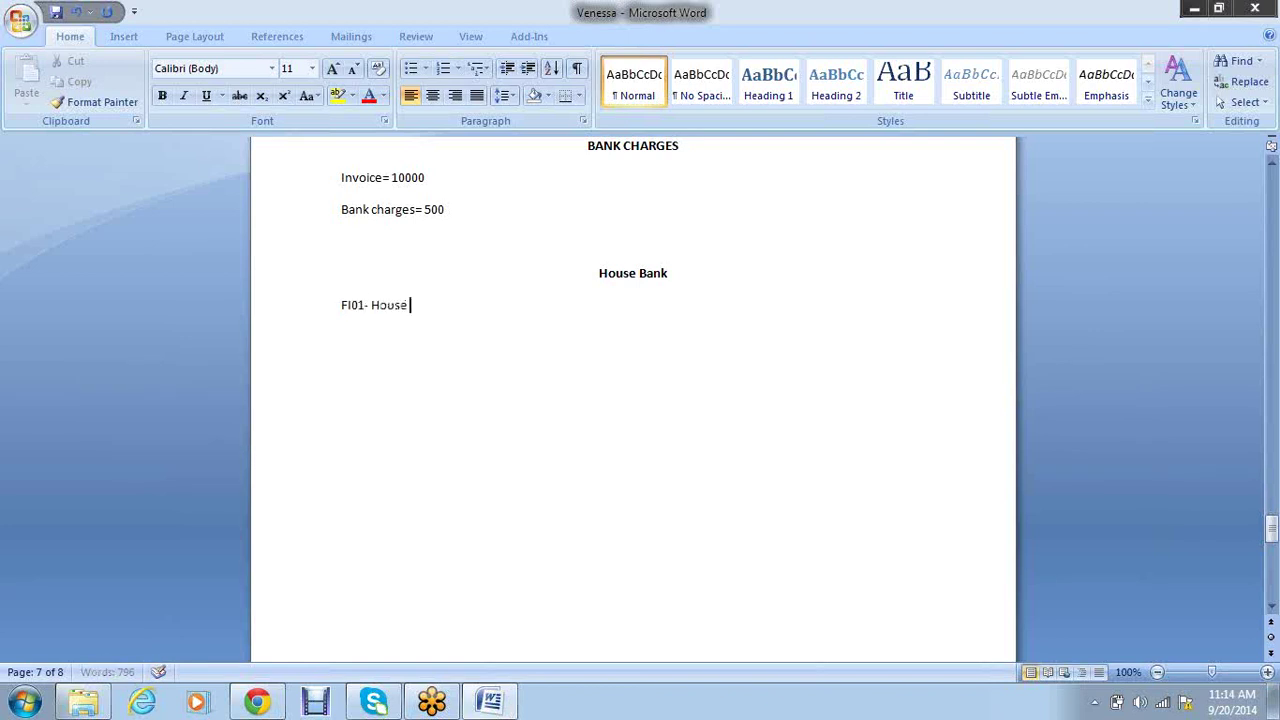
{"action": "type", "text": " bank deta"}
{"action": "type", "text": "ils with"}
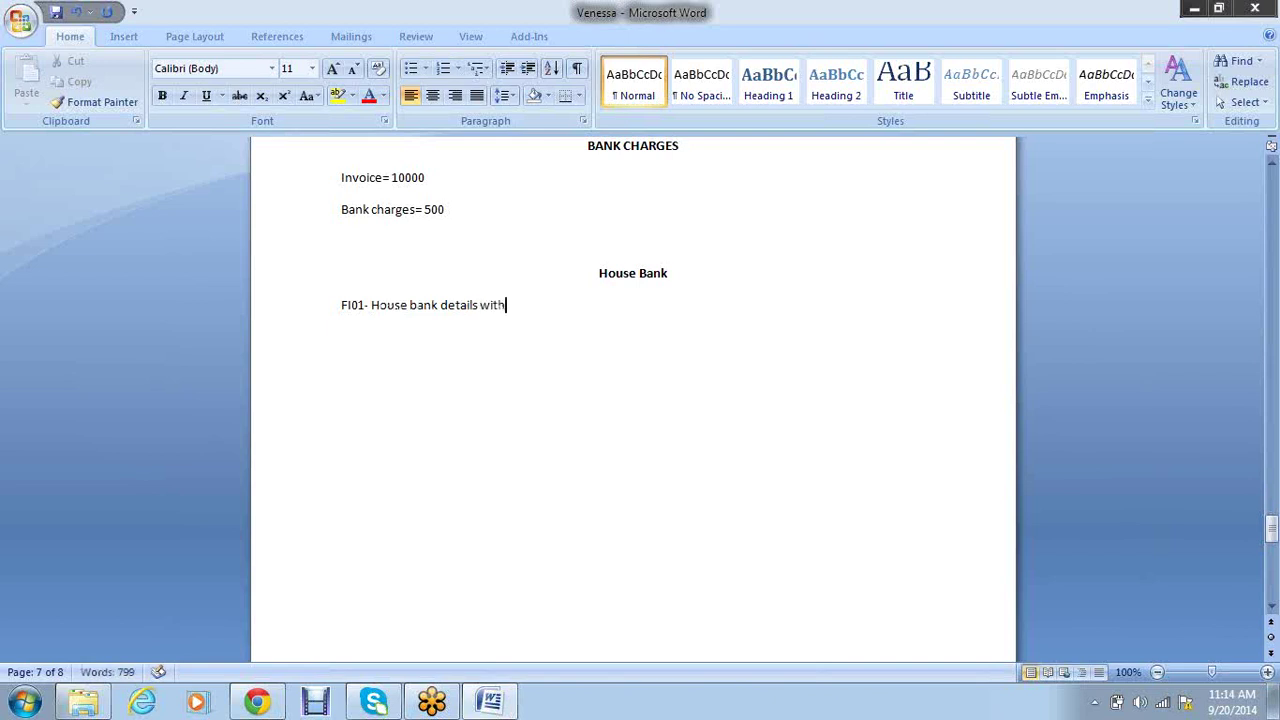
{"action": "type", "text": "out crea"}
{"action": "key", "text": "BackSpace"}
{"action": "key", "text": "BackSpace"}
{"action": "key", "text": "BackSpace"}
{"action": "key", "text": "BackSpace"}
{"action": "type", "text": "updating the"}
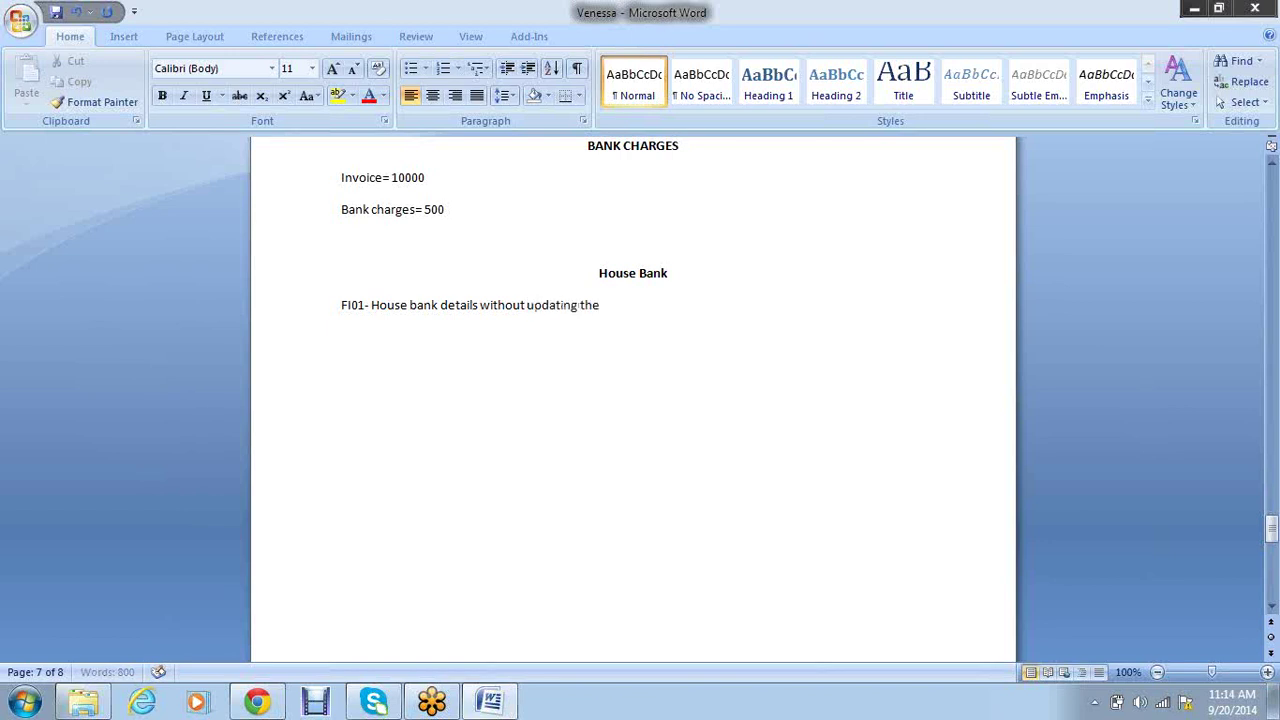
{"action": "type", "text": " Bank account number"}
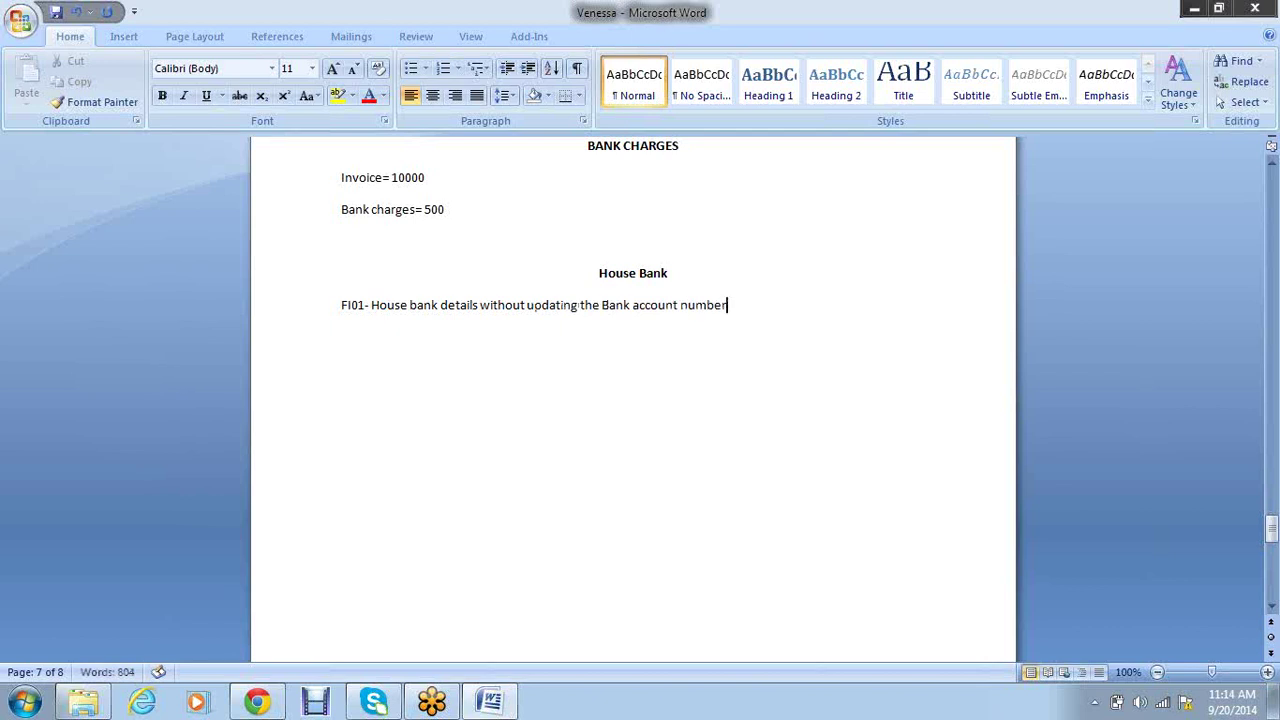
Add a new line below the FI01 entry reading "FI12- House bank details with account number"
{"action": "key", "text": "Return"}
{"action": "type", "text": "FI12-"}
{"action": "type", "text": "House bank details"}
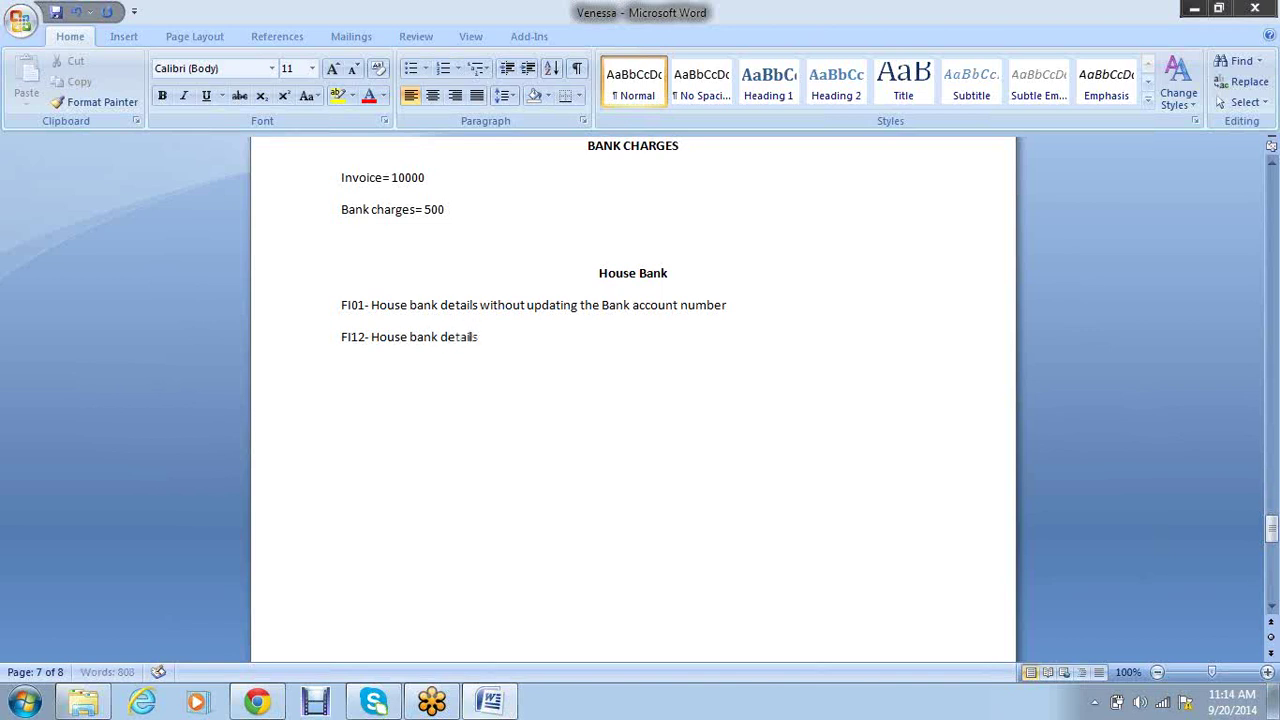
{"action": "type", "text": " with account number"}
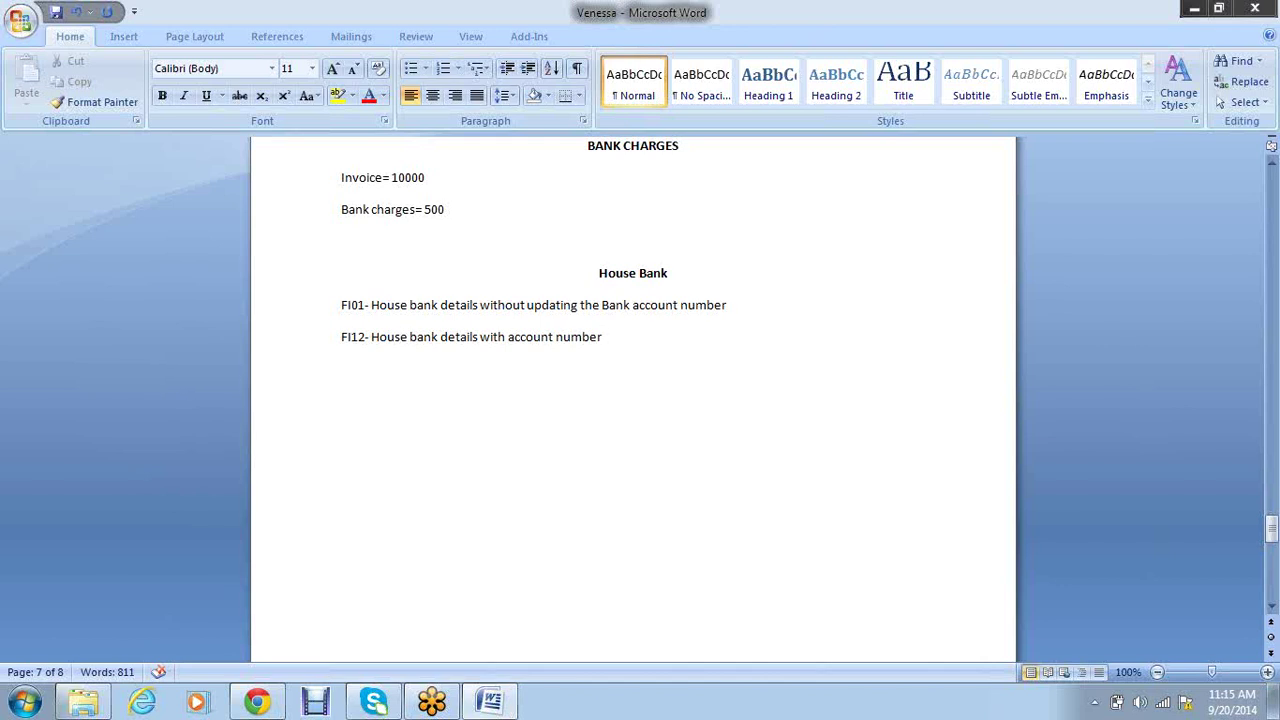
Add the example bank line "SBI- BANGALORE- MG ROAD" below the FI12 entry, separated by an empty line
{"action": "key", "text": "Return"}
{"action": "type", "text": "SBI- BANGALORE"}
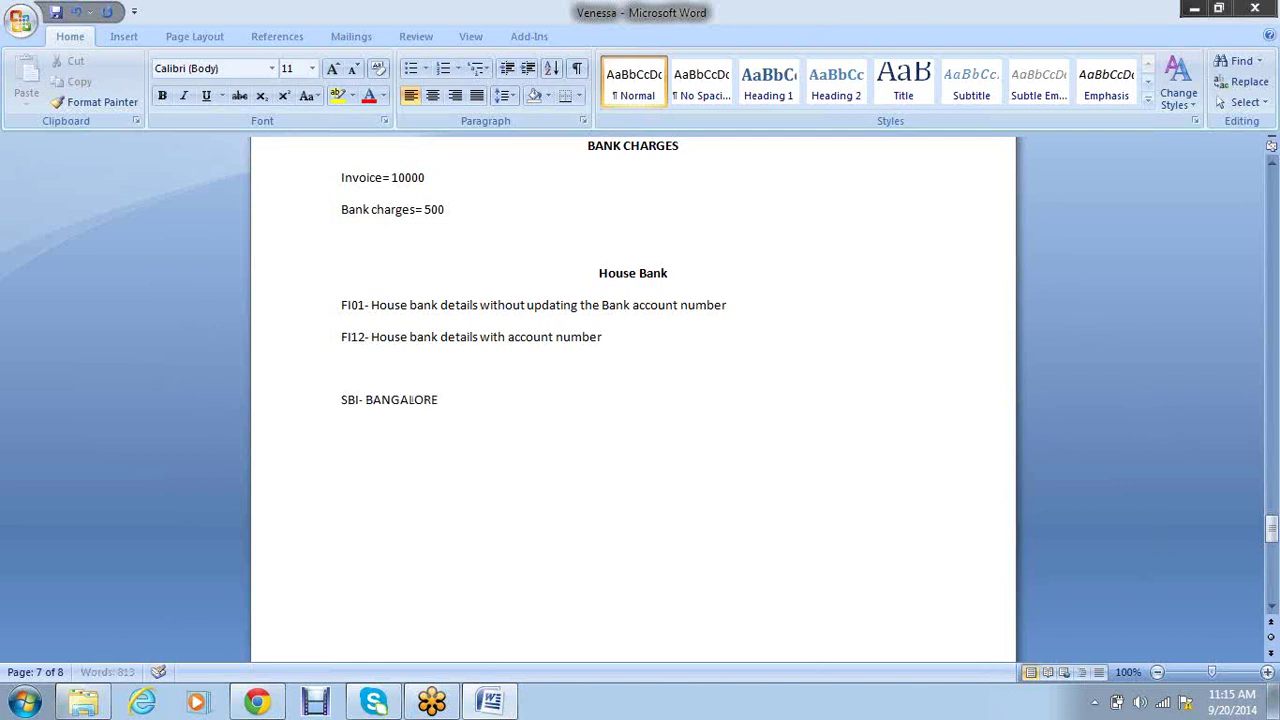
{"action": "type", "text": "- MG ROAD"}
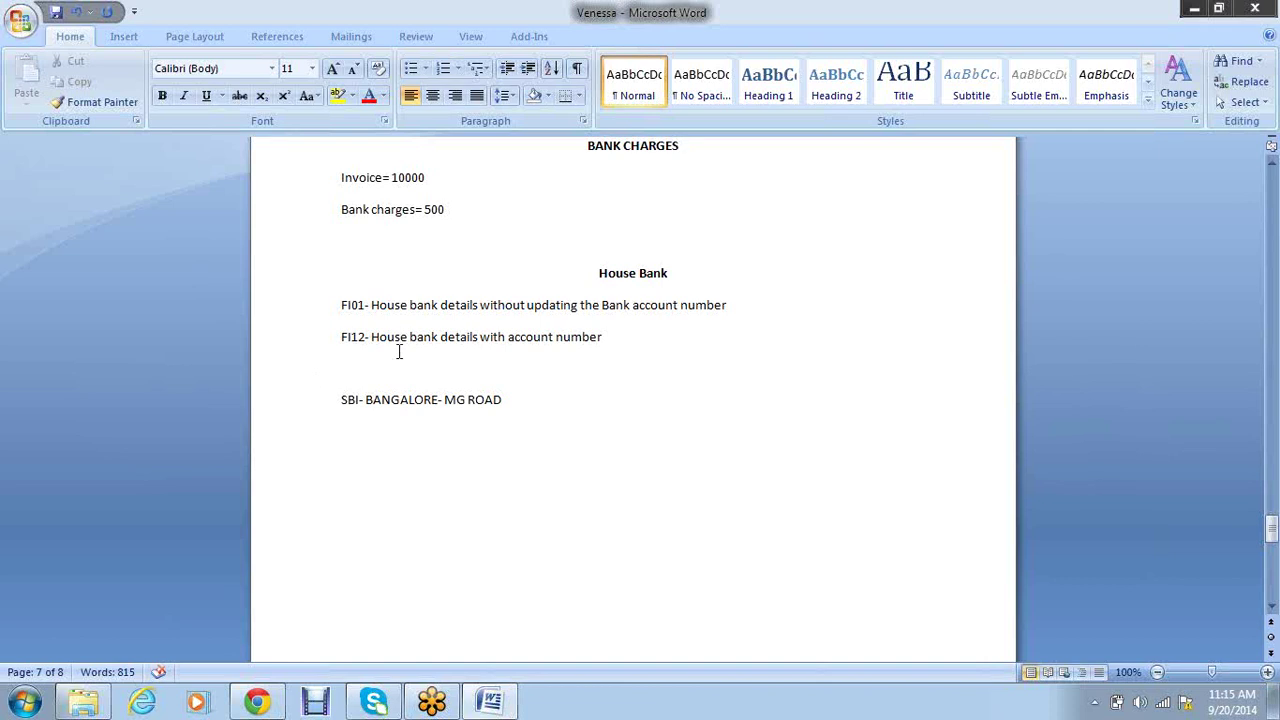
{"action": "left_click", "coordinate": [410, 304]}
{"action": "left_click_drag", "start_coordinate": [365, 337], "coordinate": [334, 343]}
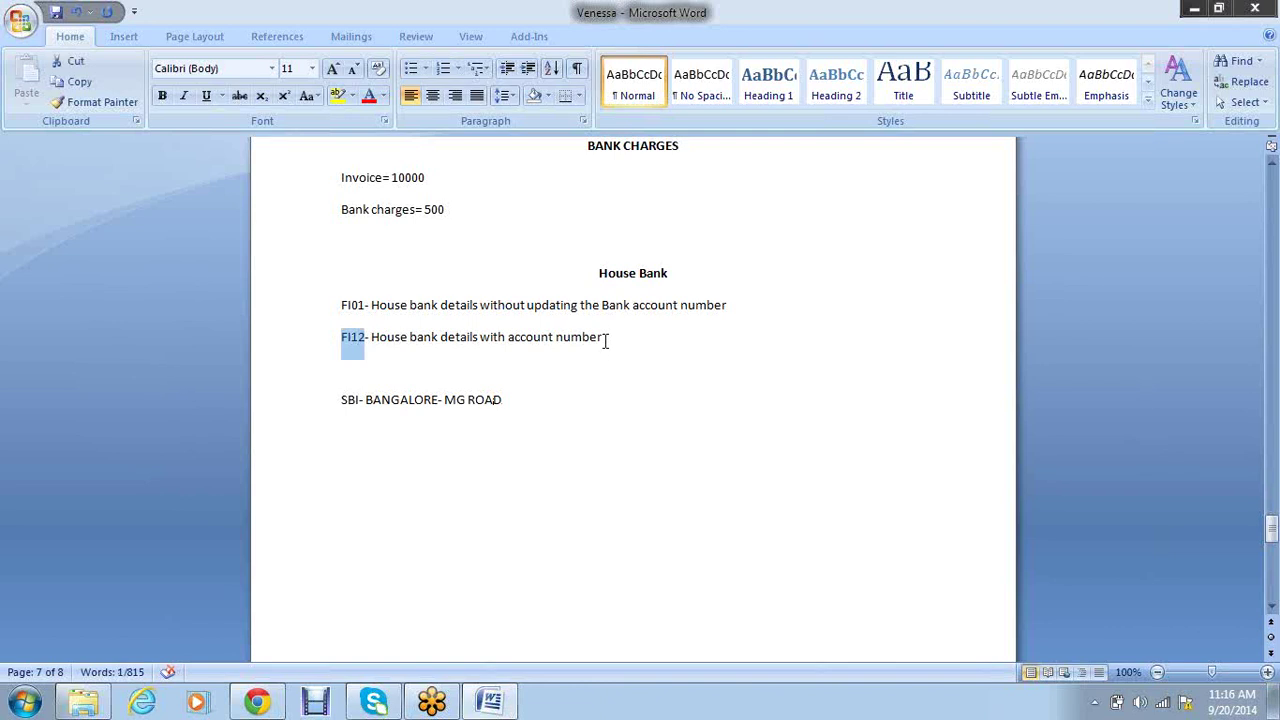
{"action": "left_click_drag", "start_coordinate": [603, 338], "coordinate": [508, 338]}
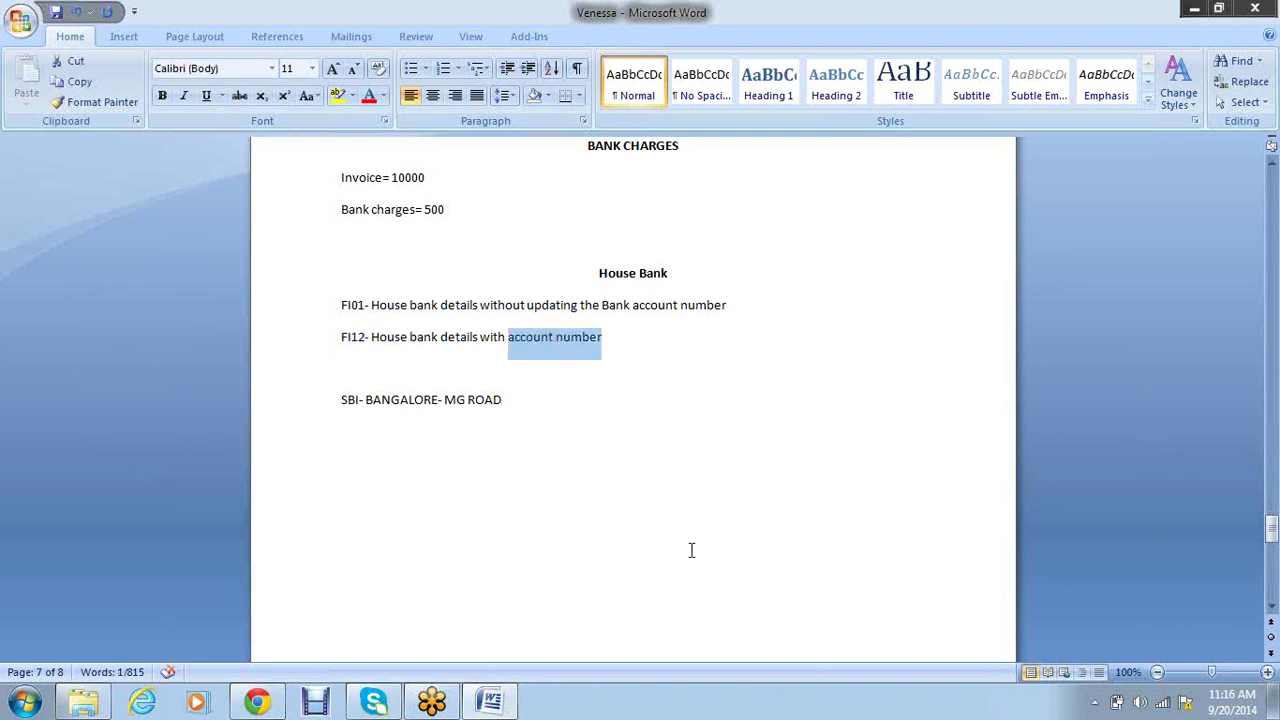
Delete the empty line above the SBI- BANGALORE entry and remove the word "House" from the FI01 line
{"action": "left_click", "coordinate": [366, 358]}
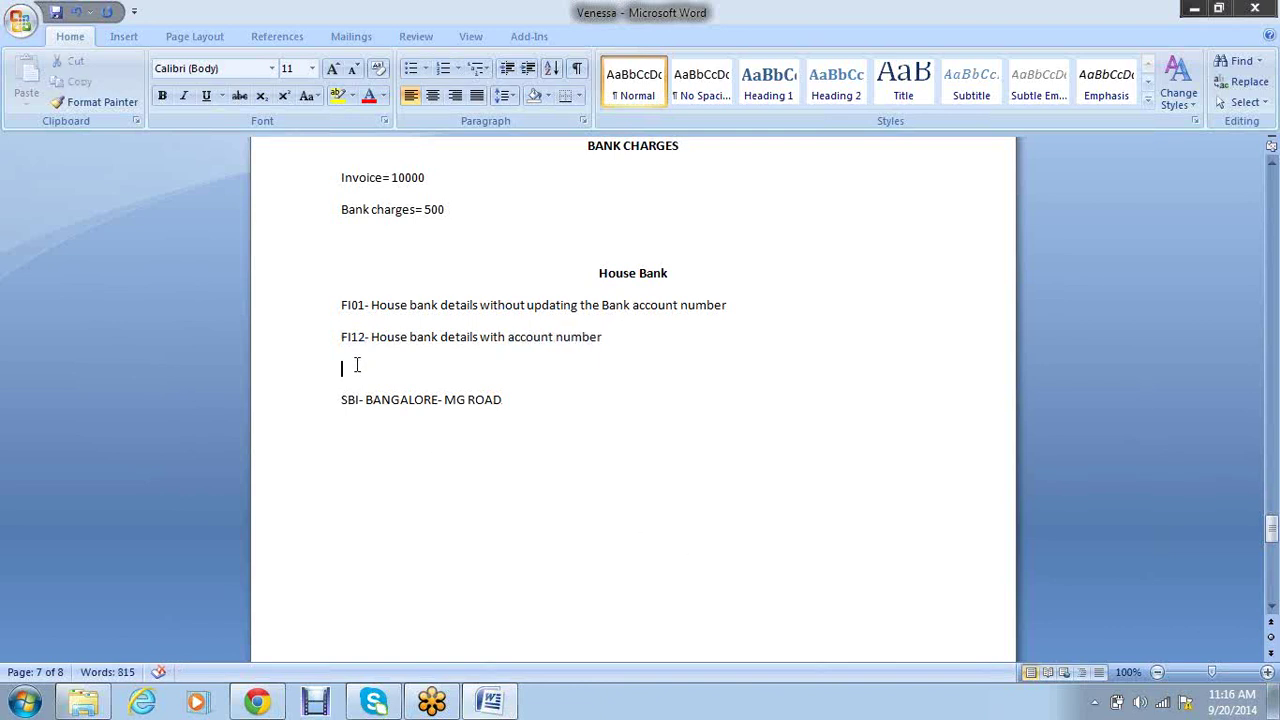
{"action": "key", "text": "Delete"}
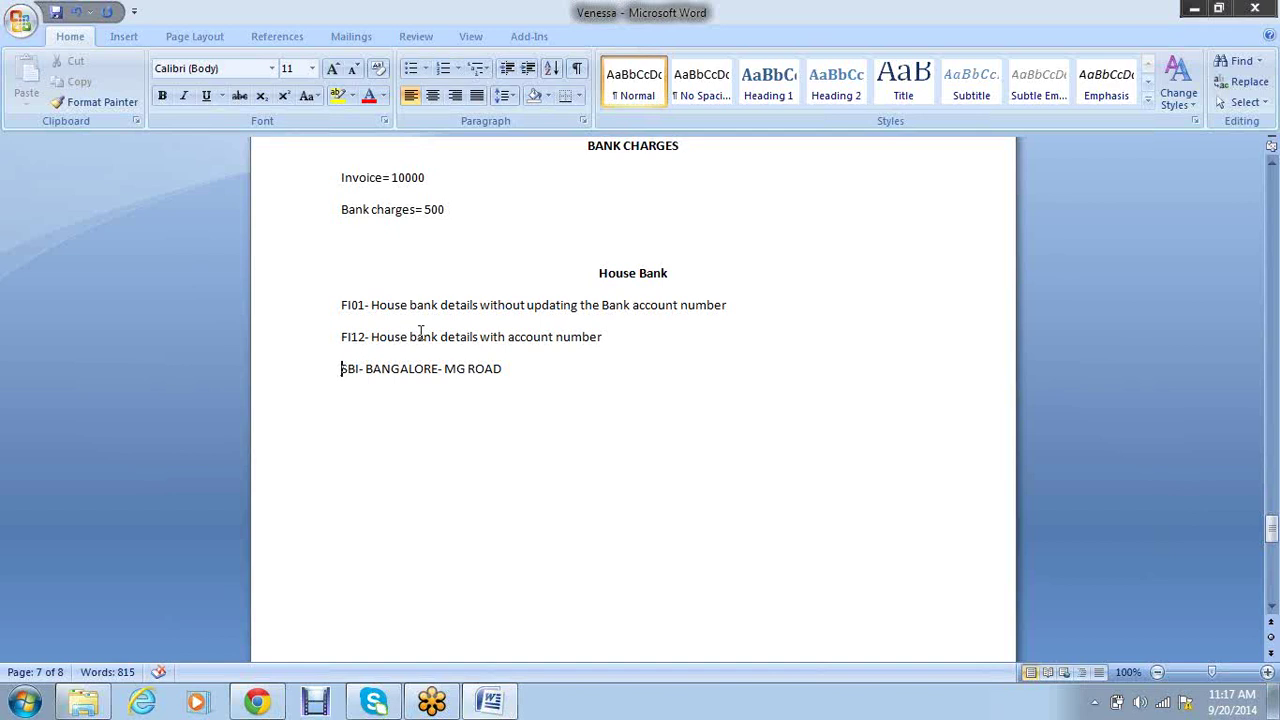
{"action": "left_click", "coordinate": [409, 305]}
{"action": "key", "text": "BackSpace"}
{"action": "key", "text": "BackSpace"}
{"action": "key", "text": "BackSpace"}
{"action": "key", "text": "BackSpace"}
{"action": "key", "text": "BackSpace"}
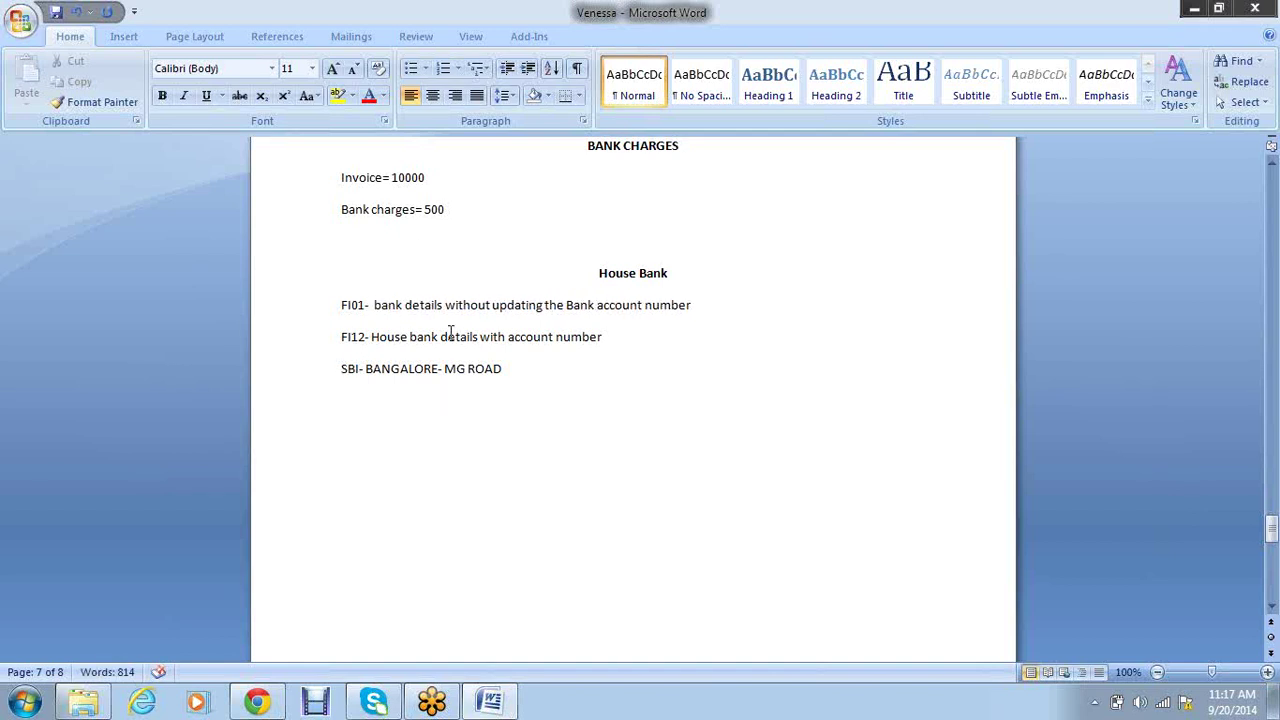
Insert a line reading "FK01/XK01-" between the FI12 entry and the SBI- BANGALORE line
{"action": "left_click", "coordinate": [396, 337]}
{"action": "left_click", "coordinate": [620, 345]}
{"action": "key", "text": "Return"}
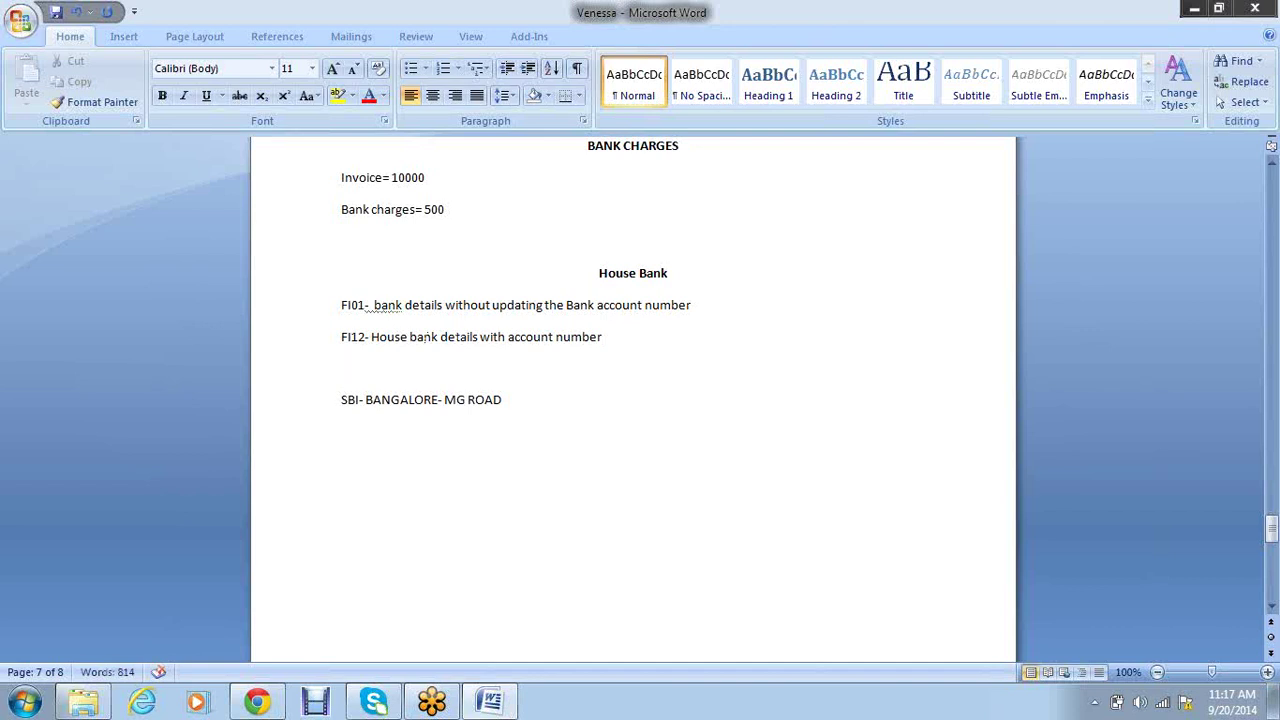
{"action": "type", "text": "FK01/"}
{"action": "type", "text": "XK"}
{"action": "type", "text": "01:"}
{"action": "left_click", "coordinate": [356, 371]}
{"action": "left_click", "coordinate": [380, 374]}
Add a line reading "Check Lot" below the SBI- BANGALORE- MG ROAD line
{"action": "key", "text": "Return"}
{"action": "type", "text": "Check"}
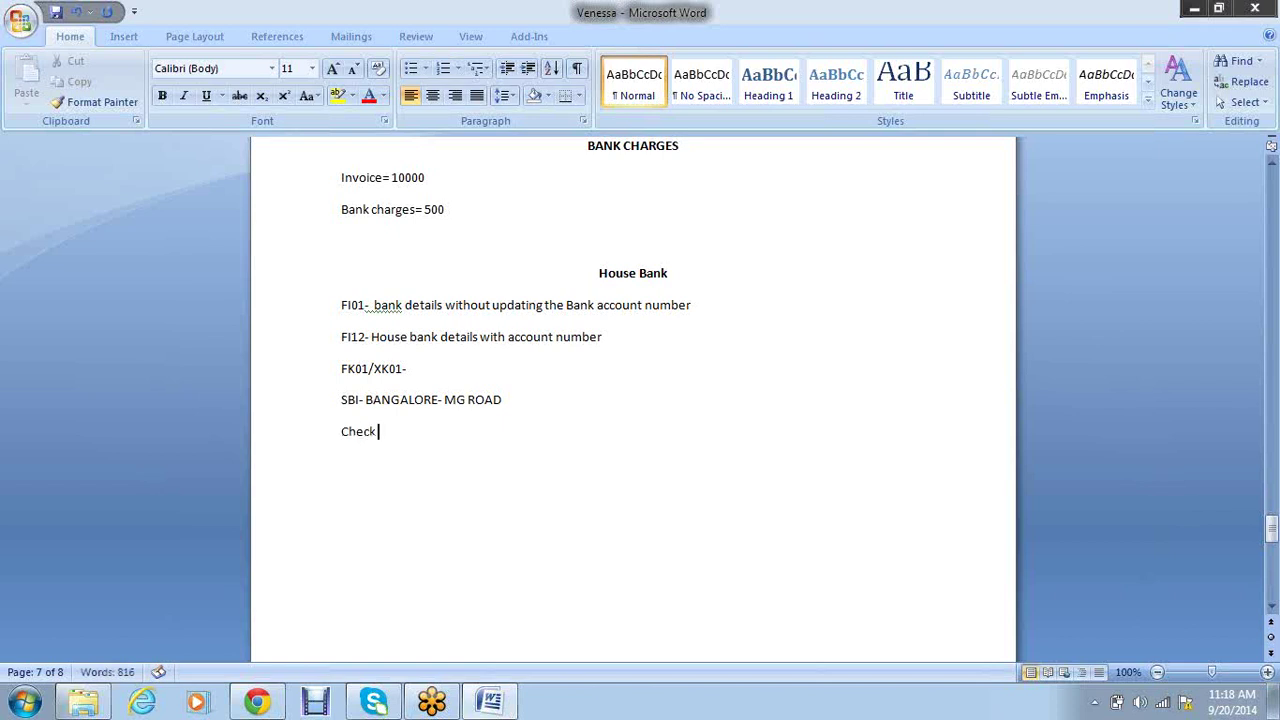
{"action": "type", "text": " Lot"}
{"action": "key", "text": "Return"}
Insert a line reading "House Bank name/ Account ID" between the SBI- BANGALORE line and the Check Lot line
{"action": "left_click", "coordinate": [556, 401]}
{"action": "key", "text": "Return"}
{"action": "type", "text": "House Bank a"}
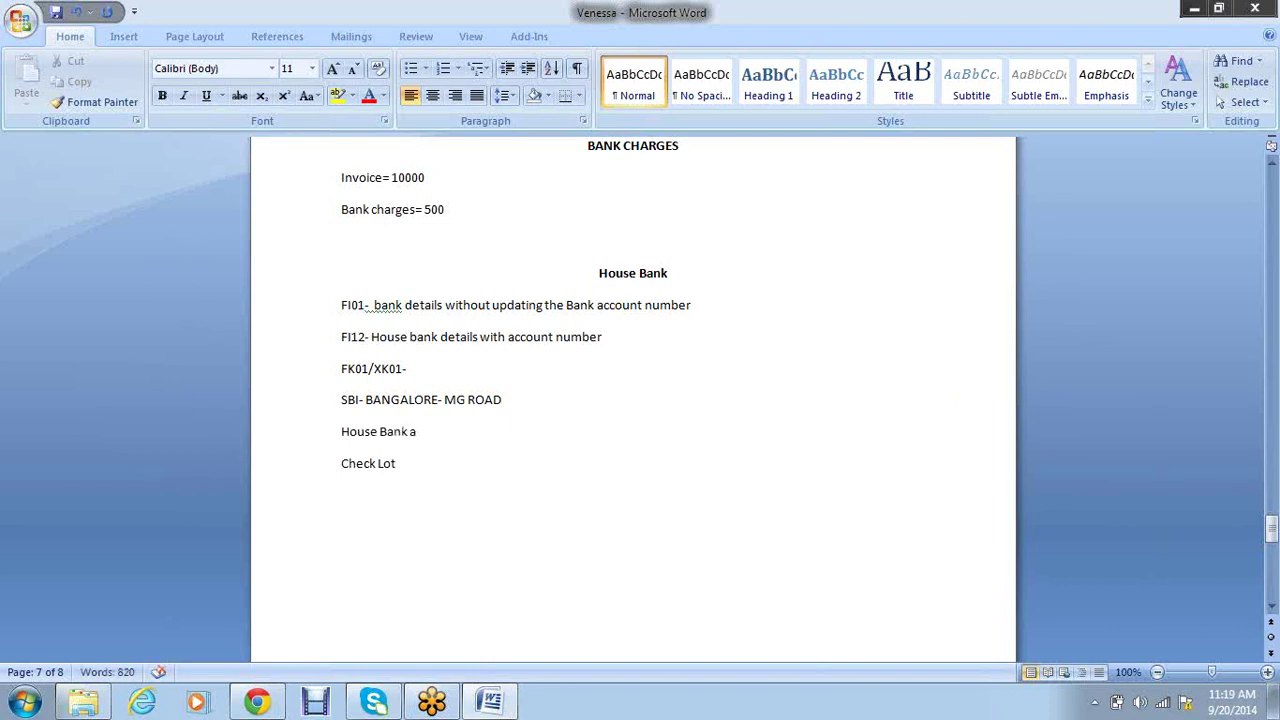
{"action": "key", "text": "BackSpace"}
{"action": "type", "text": "name/ Account ID"}
{"action": "key", "text": "Return"}
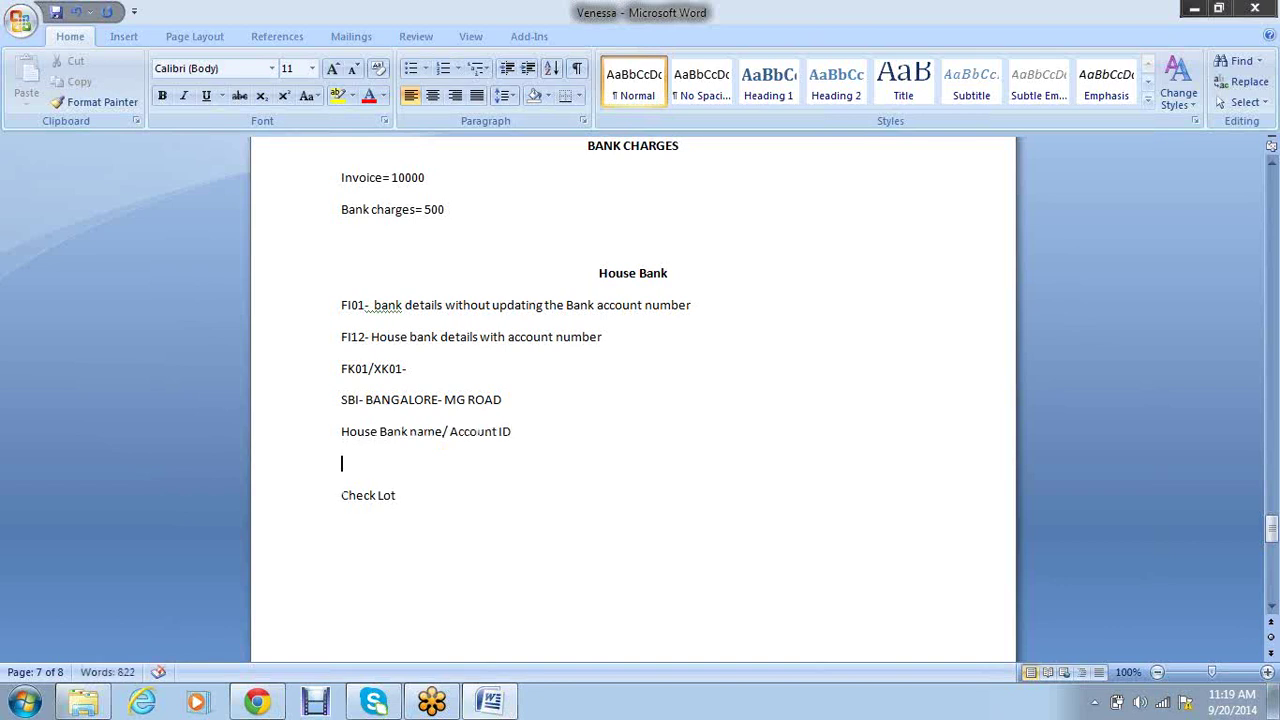
List "SBI-", "SAVING" and "CURRENT" on separate lines below the House Bank name/ Account ID line
{"action": "type", "text": "SBI-"}
{"action": "key", "text": "Return"}
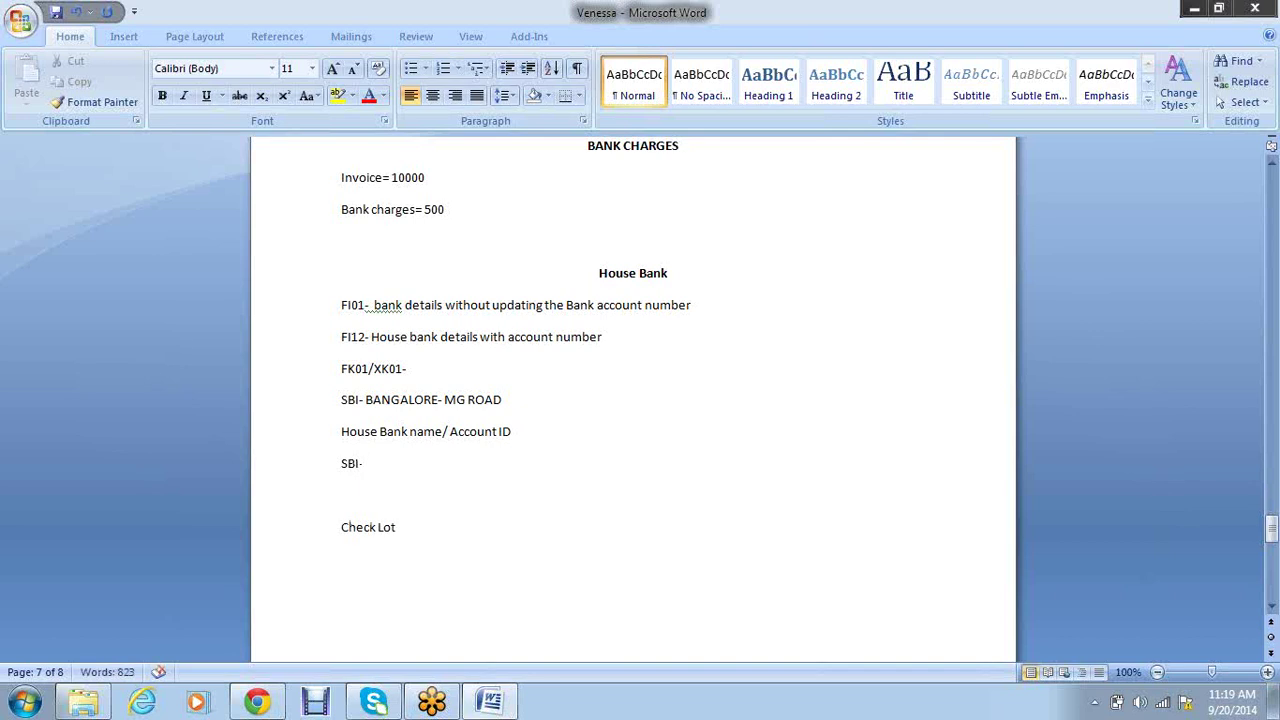
{"action": "type", "text": "SAVING"}
{"action": "key", "text": "Return"}
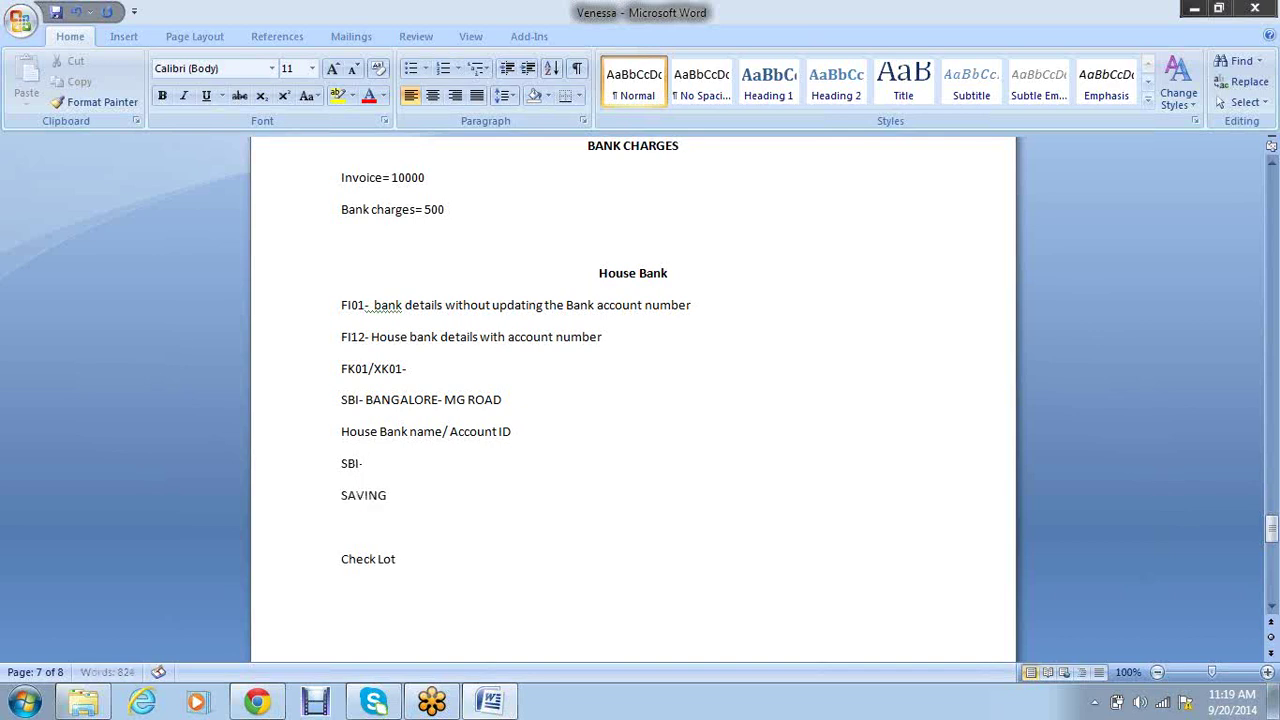
{"action": "type", "text": "CURRENT"}
Append account IDs to the two account types so they read "SAVING-SP01" and "CURRENT-VP01"
{"action": "key", "text": "Up"}
{"action": "key", "text": "Up"}
{"action": "key", "text": "Down"}
{"action": "type", "text": "-"}
{"action": "key", "text": "Down"}
{"action": "key", "text": "End"}
{"action": "type", "text": "-"}
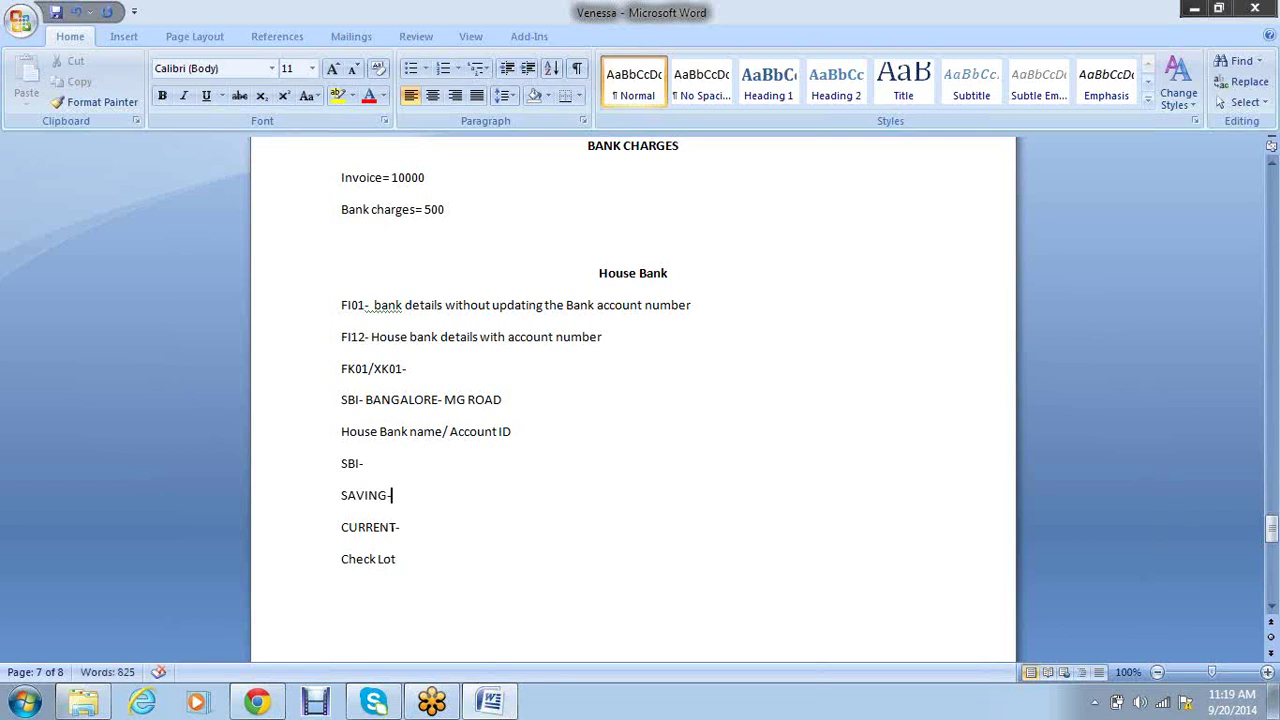
{"action": "type", "text": "VP01"}
{"action": "key", "text": "Down"}
{"action": "key", "text": "BackSpace"}
{"action": "key", "text": "BackSpace"}
{"action": "key", "text": "BackSpace"}
{"action": "key", "text": "BackSpace"}
{"action": "type", "text": "SP01"}
{"action": "key", "text": "Down"}
{"action": "type", "text": "VP01"}
Append "/ Account number" to the House Bank name/ Account ID line
{"action": "key", "text": "Up"}
{"action": "key", "text": "Up"}
{"action": "key", "text": "Down"}
{"action": "left_click", "coordinate": [419, 495]}
{"action": "left_click", "coordinate": [594, 427]}
{"action": "type", "text": "/ Accoun"}
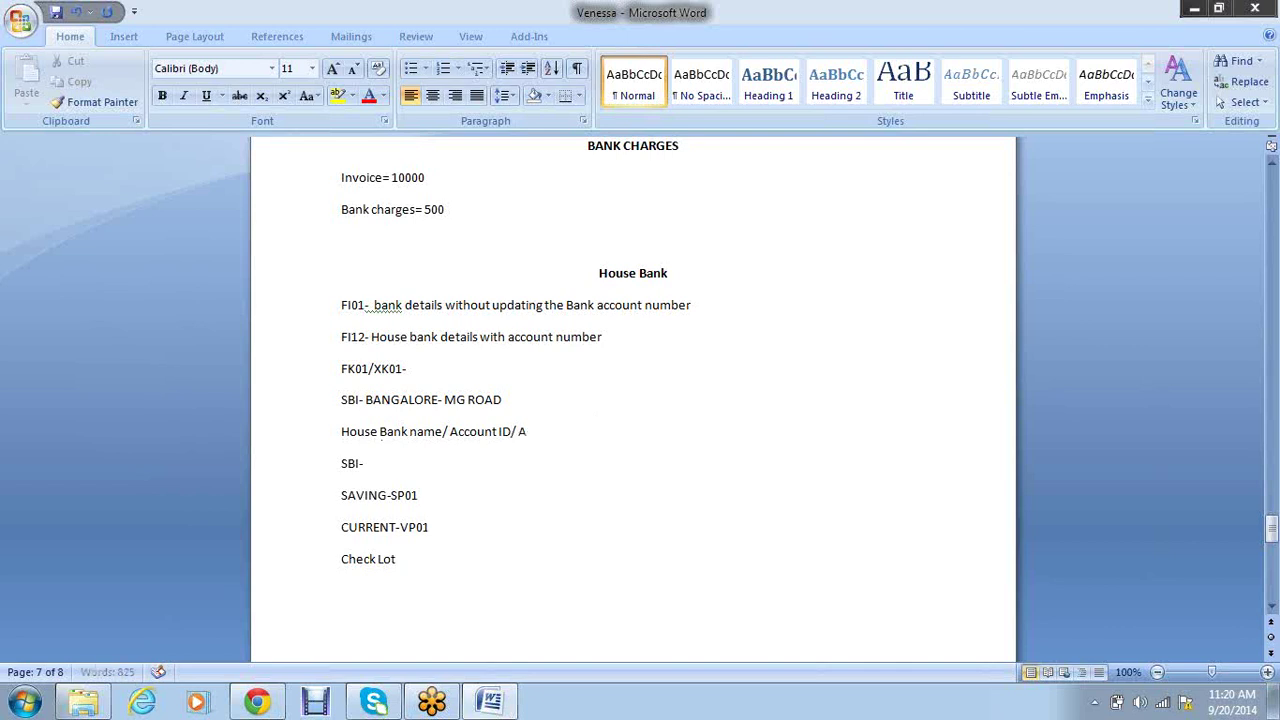
{"action": "type", "text": "t number"}
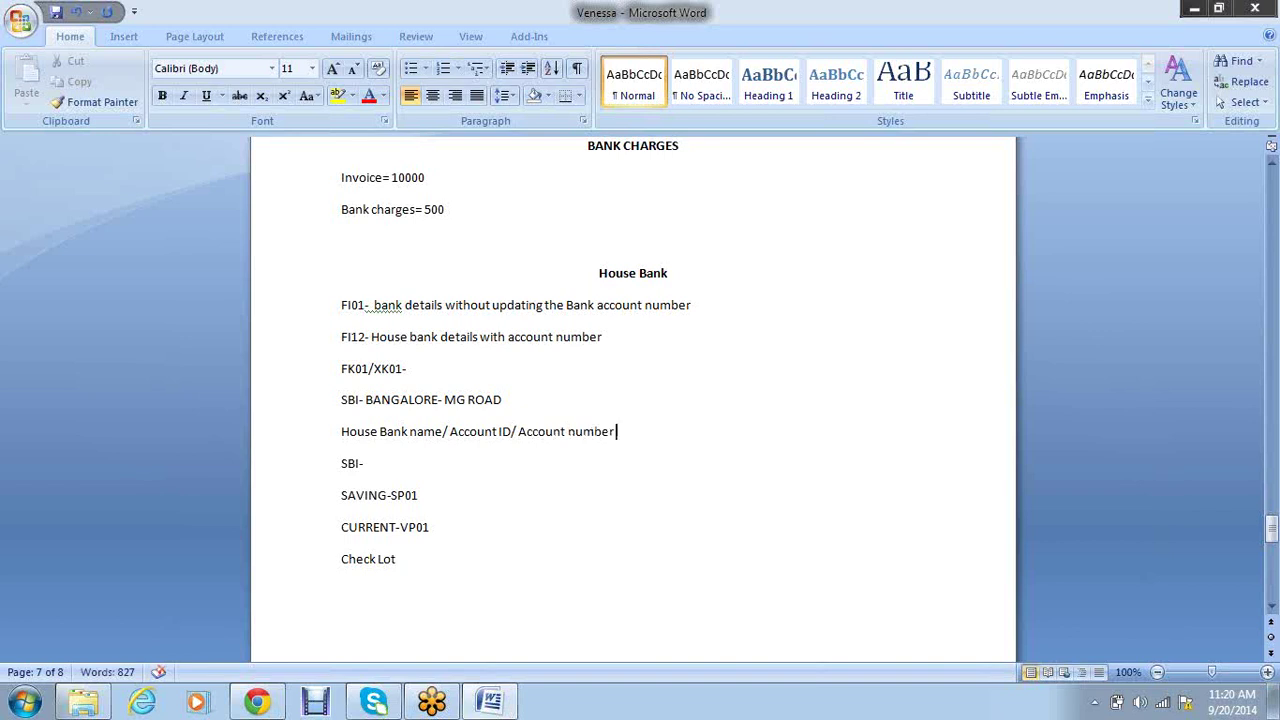
Move the Check Lot line to the next page and format it as a bold, centred heading
{"action": "key", "text": "Down"}
{"action": "key", "text": "Down"}
{"action": "key", "text": "Down"}
{"action": "key", "text": "Down"}
{"action": "left_click_drag", "start_coordinate": [400, 563], "coordinate": [346, 571]}
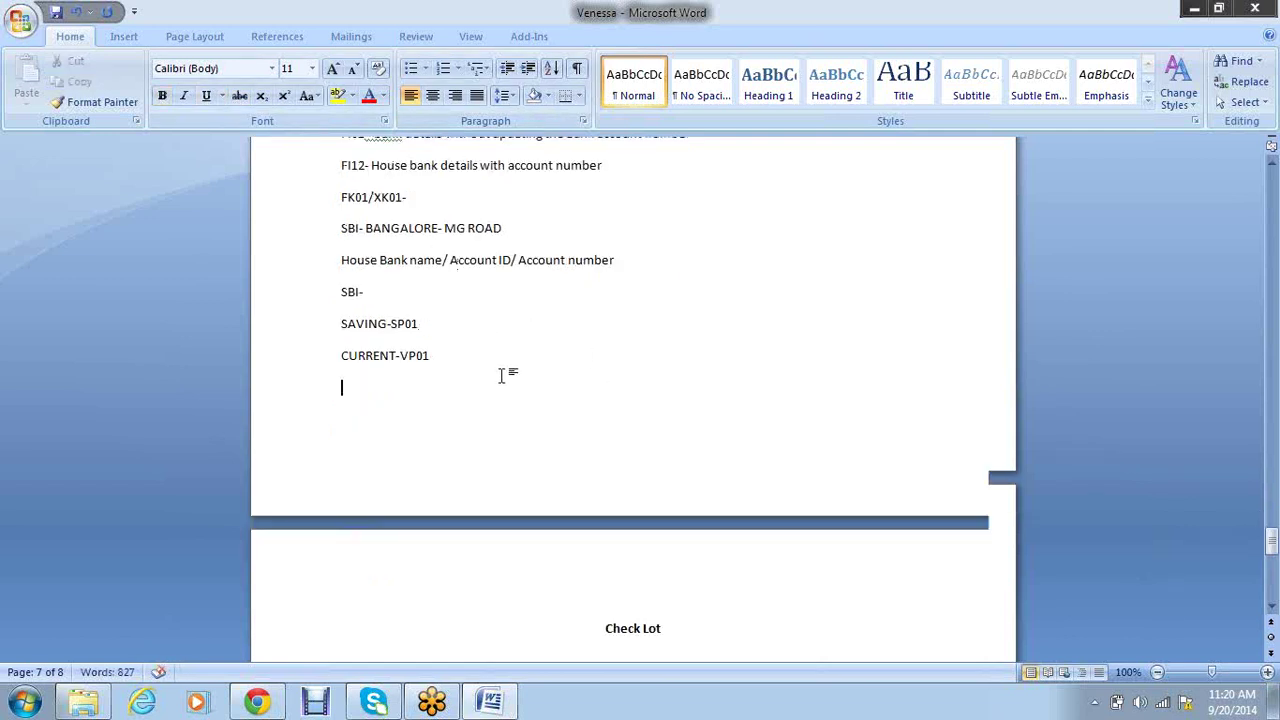
Write "Payment via check" as a left-aligned line in regular weight below the Check Lot heading
{"action": "scroll", "coordinate": [503, 371], "scroll_direction": "down", "scroll_amount": 1}
{"action": "left_click", "coordinate": [411, 628]}
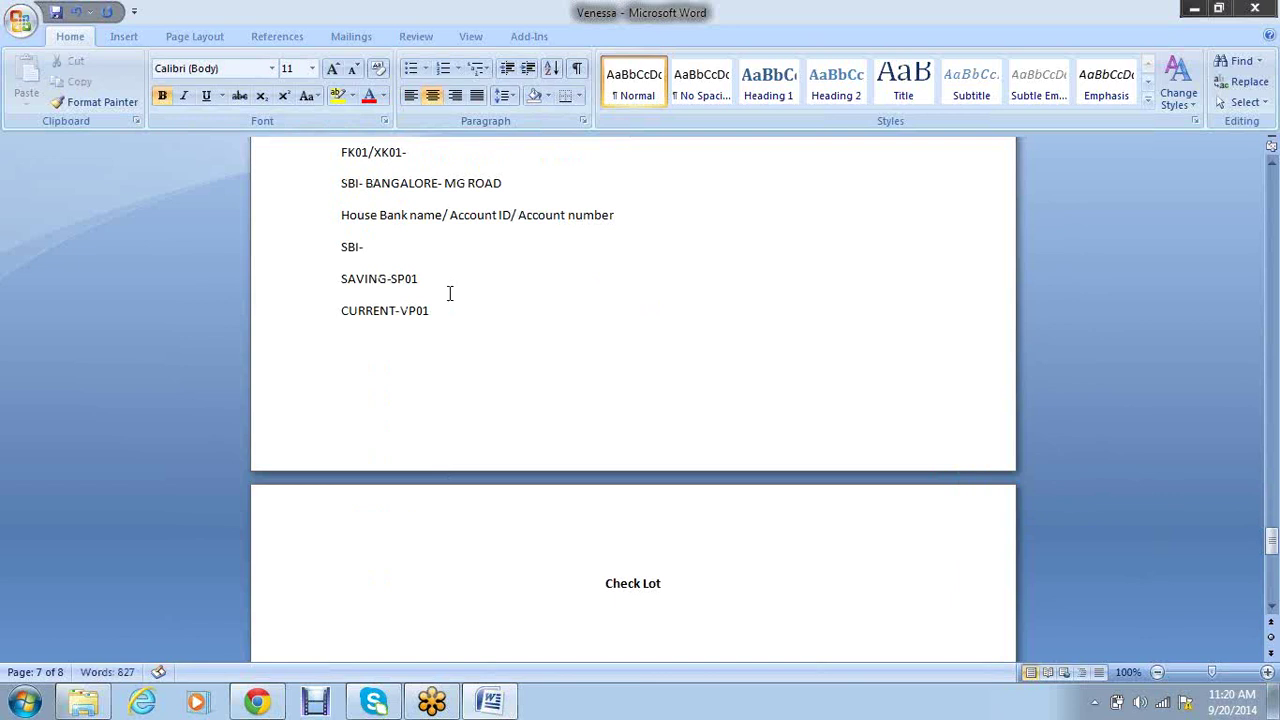
{"action": "left_click", "coordinate": [408, 98]}
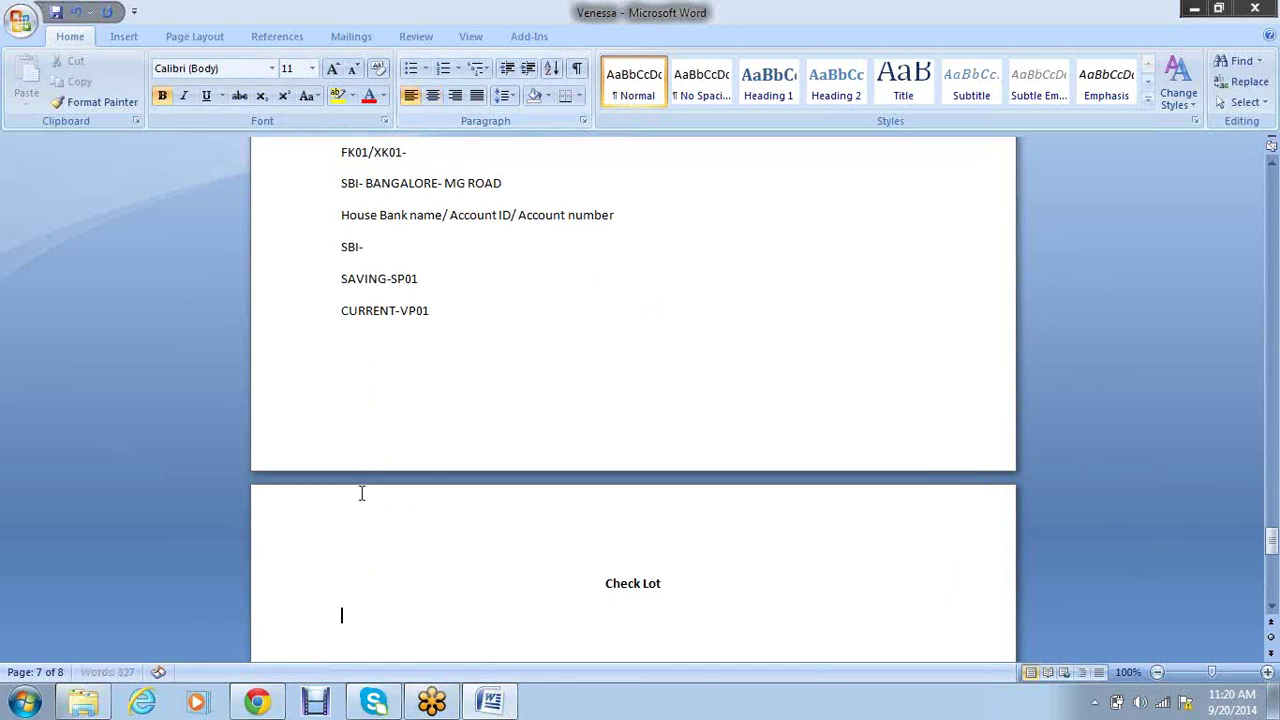
{"action": "type", "text": "Payment via c"}
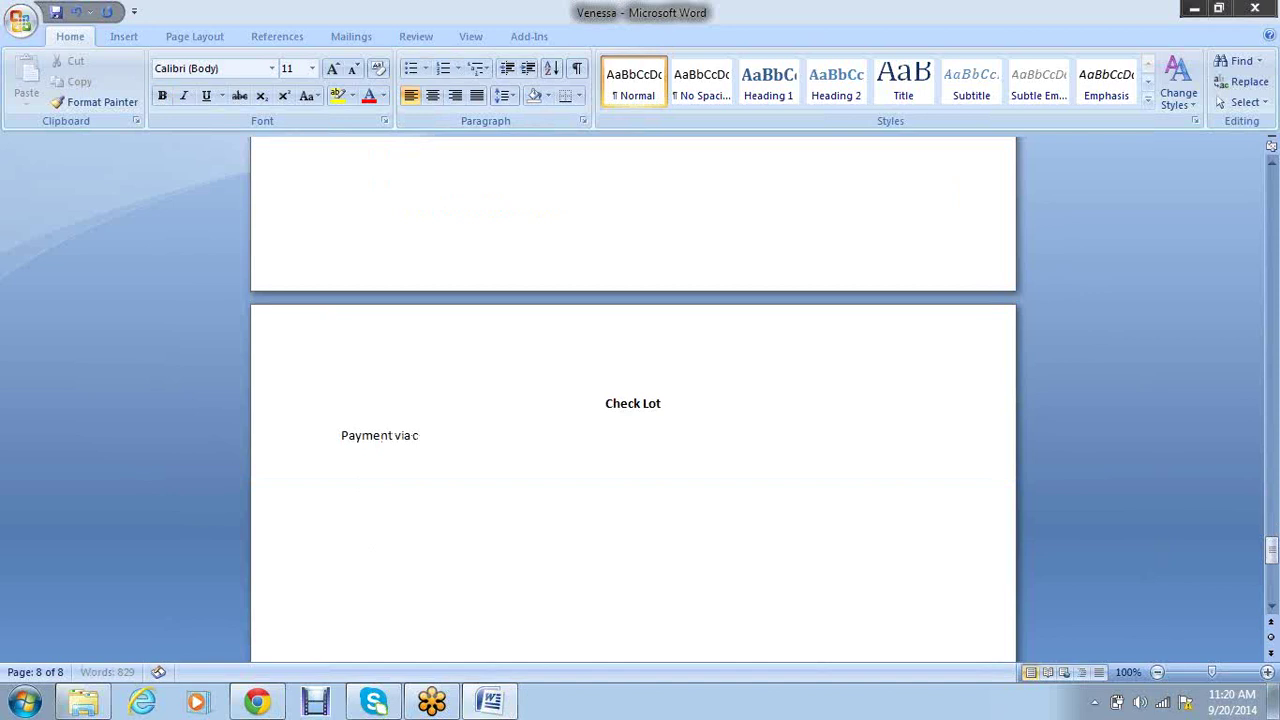
{"action": "type", "text": "heck"}
Add a line below the payment note reading "House and account ID we have to create check lots"
{"action": "key", "text": "Return"}
{"action": "type", "text": "House and account ID we h"}
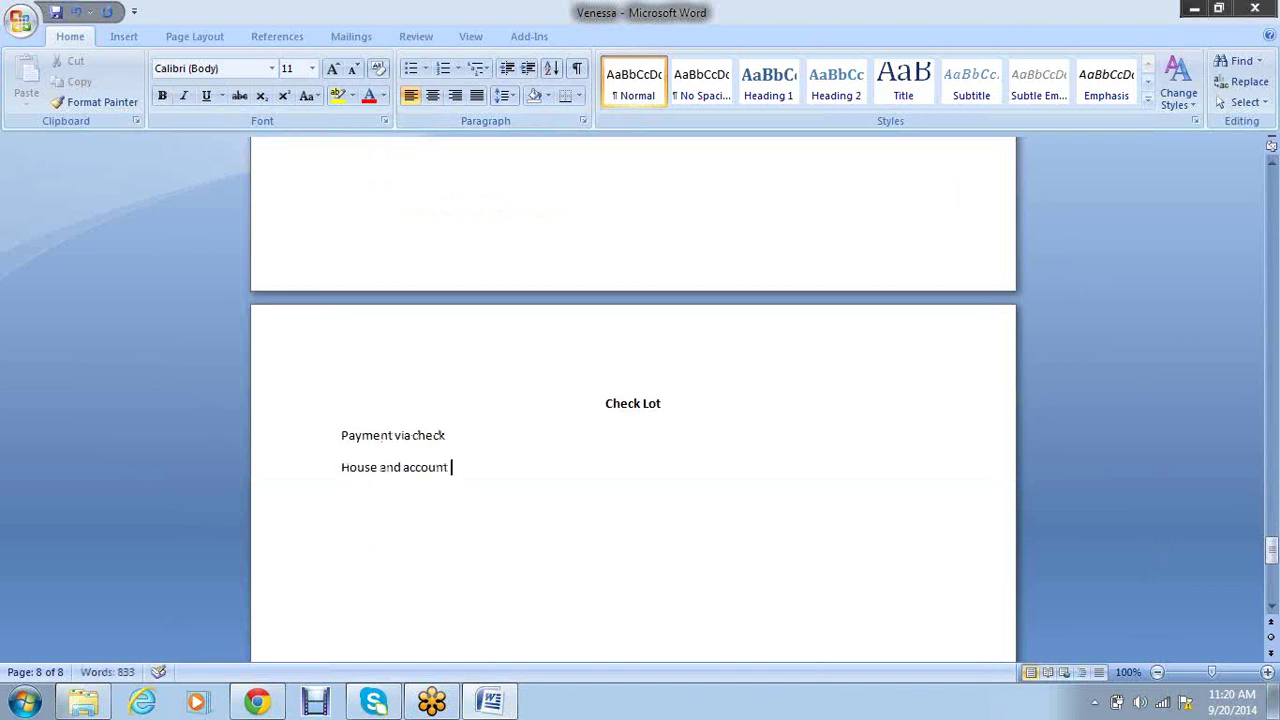
{"action": "type", "text": "ave to crea"}
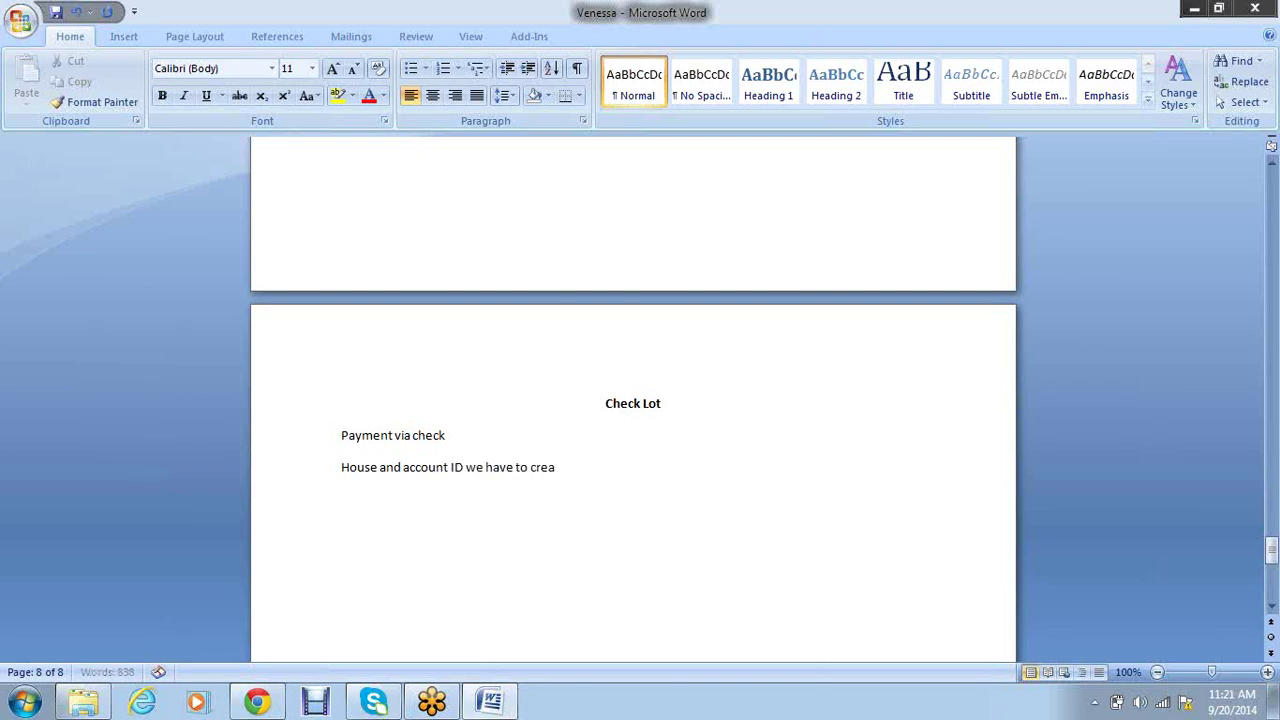
{"action": "type", "text": "te check lots"}
Add the line "Check can associated with your payment method" below the check lots note, correcting the misspelled word "associated"
{"action": "key", "text": "Return"}
{"action": "type", "text": "check can as"}
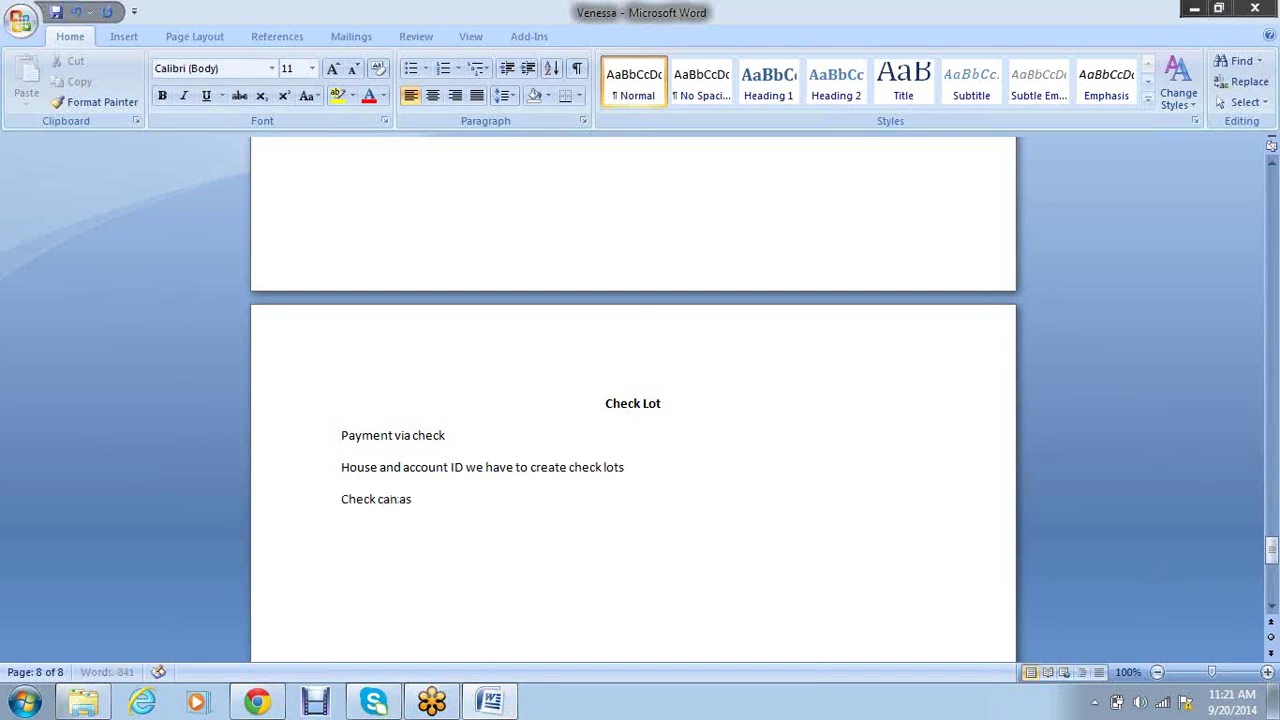
{"action": "type", "text": "soicyaed with "}
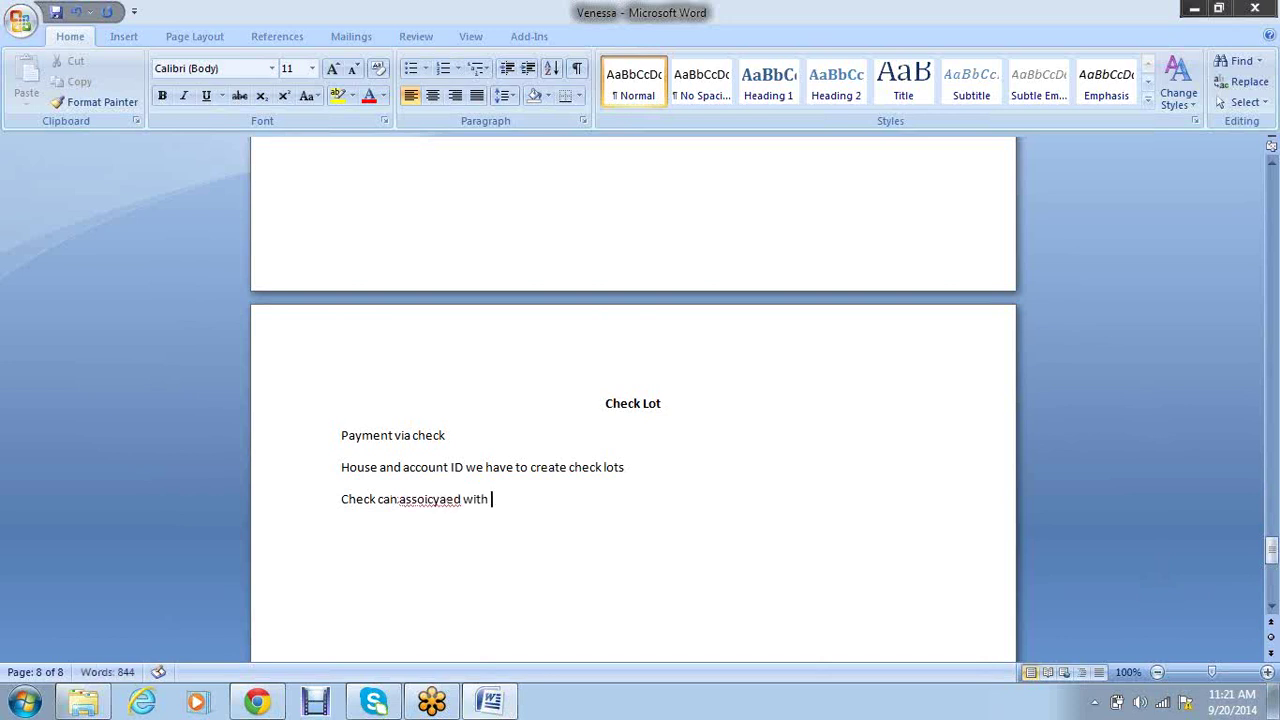
{"action": "type", "text": "your payme"}
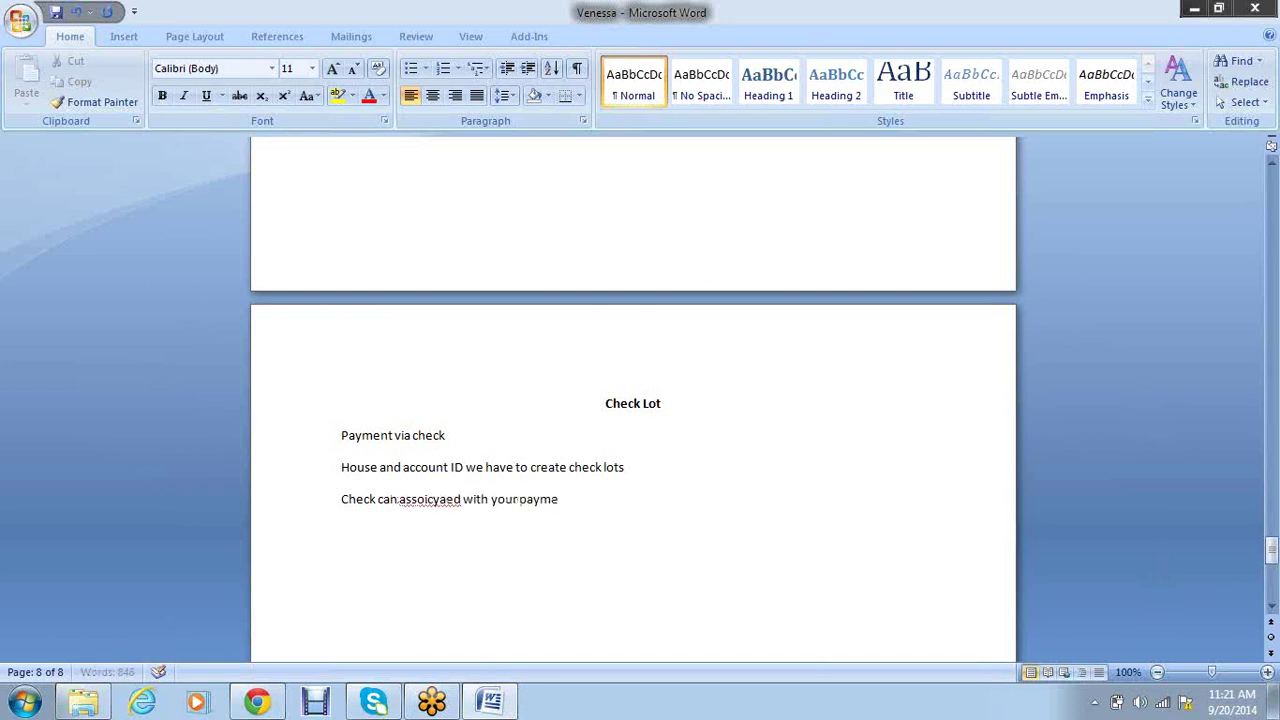
{"action": "type", "text": "nt method"}
{"action": "right_click", "coordinate": [438, 499]}
{"action": "left_click", "coordinate": [523, 280]}
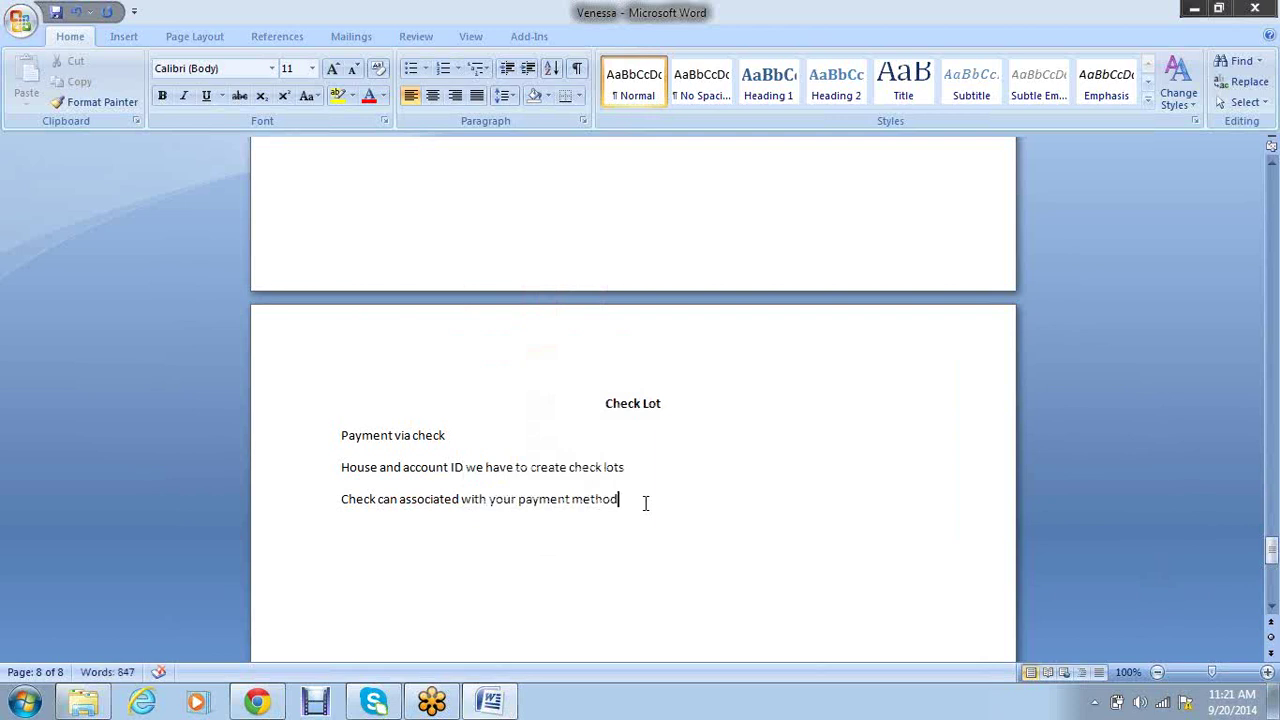
Add a line reading "Check lot number will be provided by Bank" below the payment method line
{"action": "key", "text": "Return"}
{"action": "type", "text": "Check lot nu"}
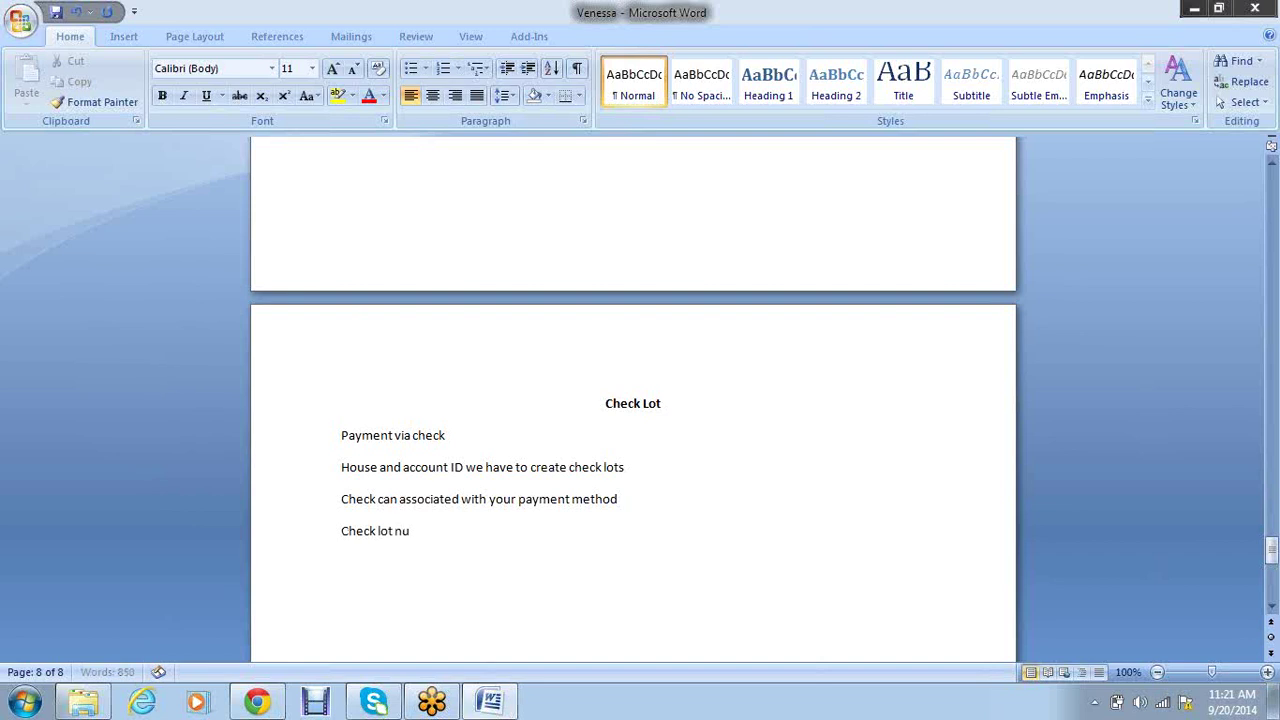
{"action": "type", "text": "mber will be provided"}
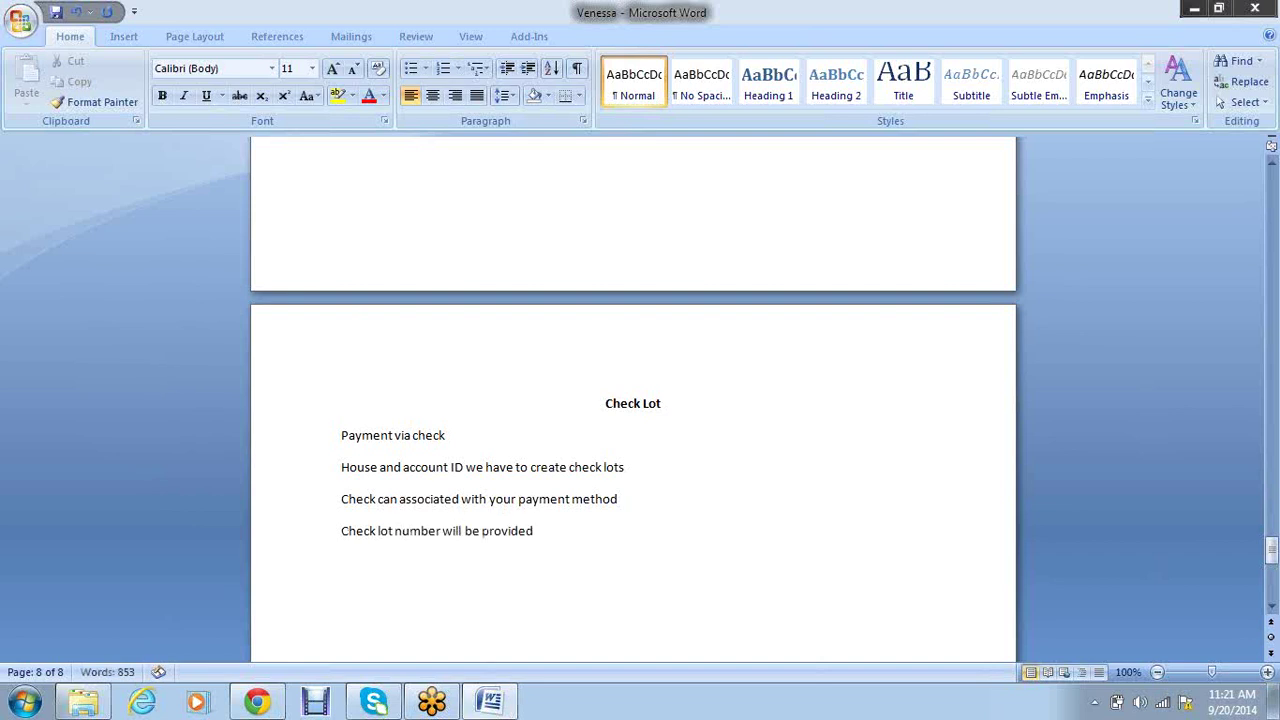
{"action": "type", "text": " by Bank"}
Add a line reading "From and start of check lot will be same" below the bank line
{"action": "key", "text": "Return"}
{"action": "type", "text": "From and start"}
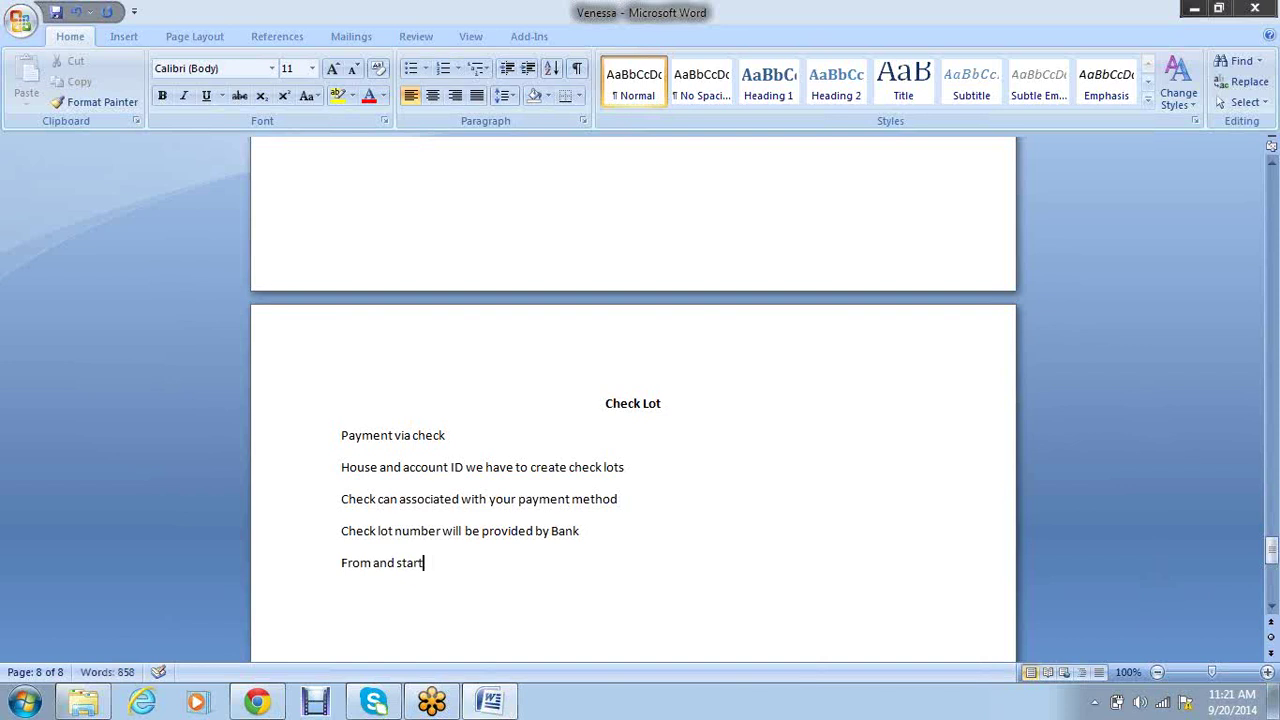
{"action": "type", "text": " of check lot will"}
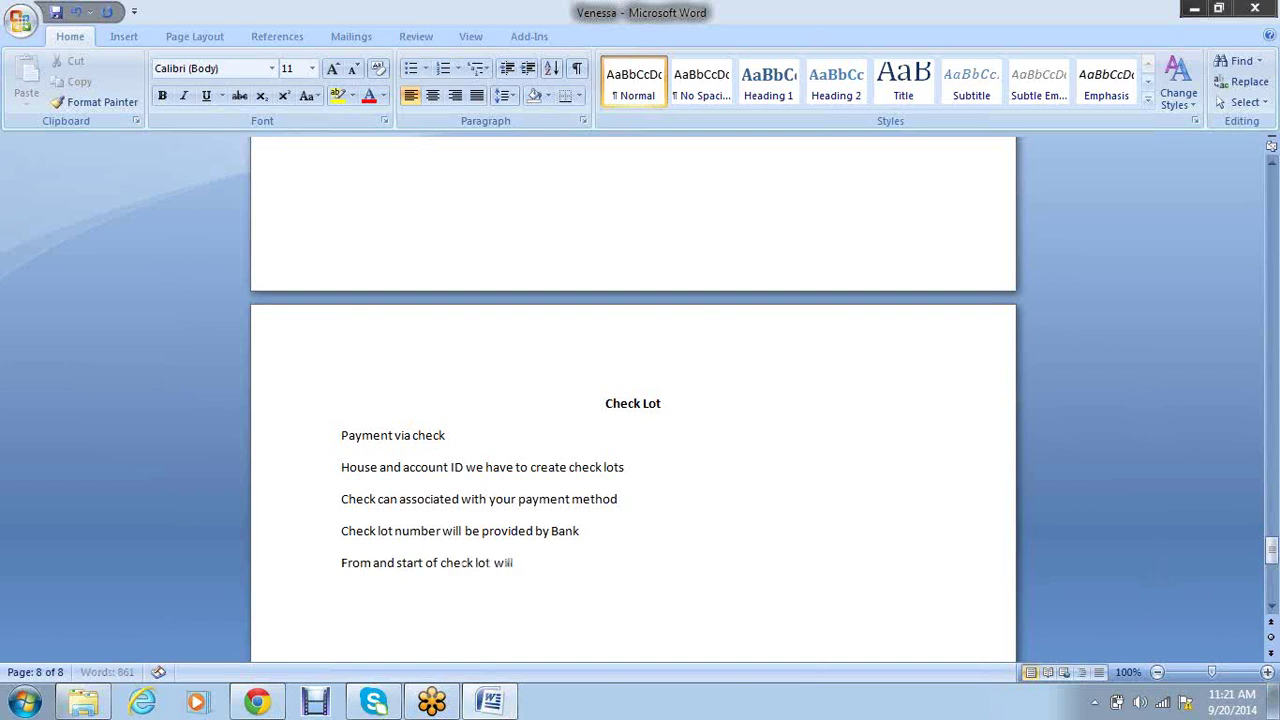
{"action": "type", "text": " be same"}
{"action": "key", "text": "Return"}
Write "Manual check processing" below the Check Lot notes and format it as a bold, centred heading
{"action": "scroll", "coordinate": [563, 479], "scroll_direction": "down", "scroll_amount": 3}
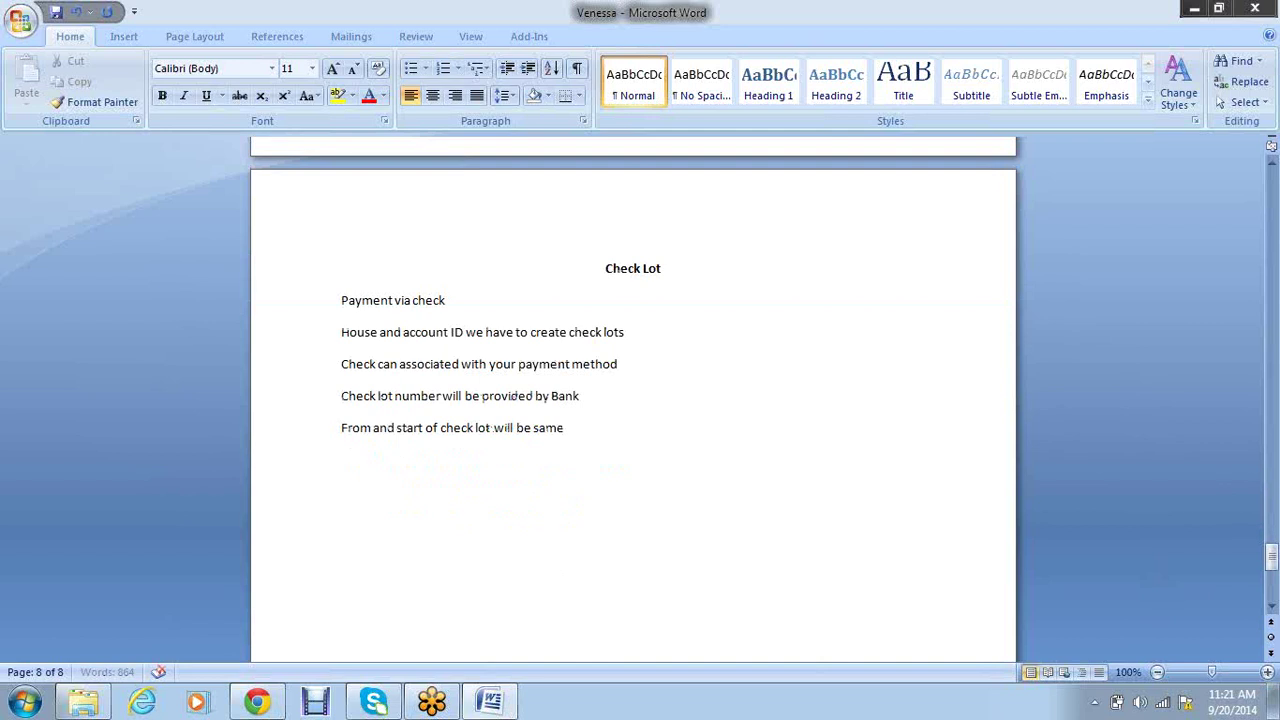
{"action": "type", "text": "Manual check processing"}
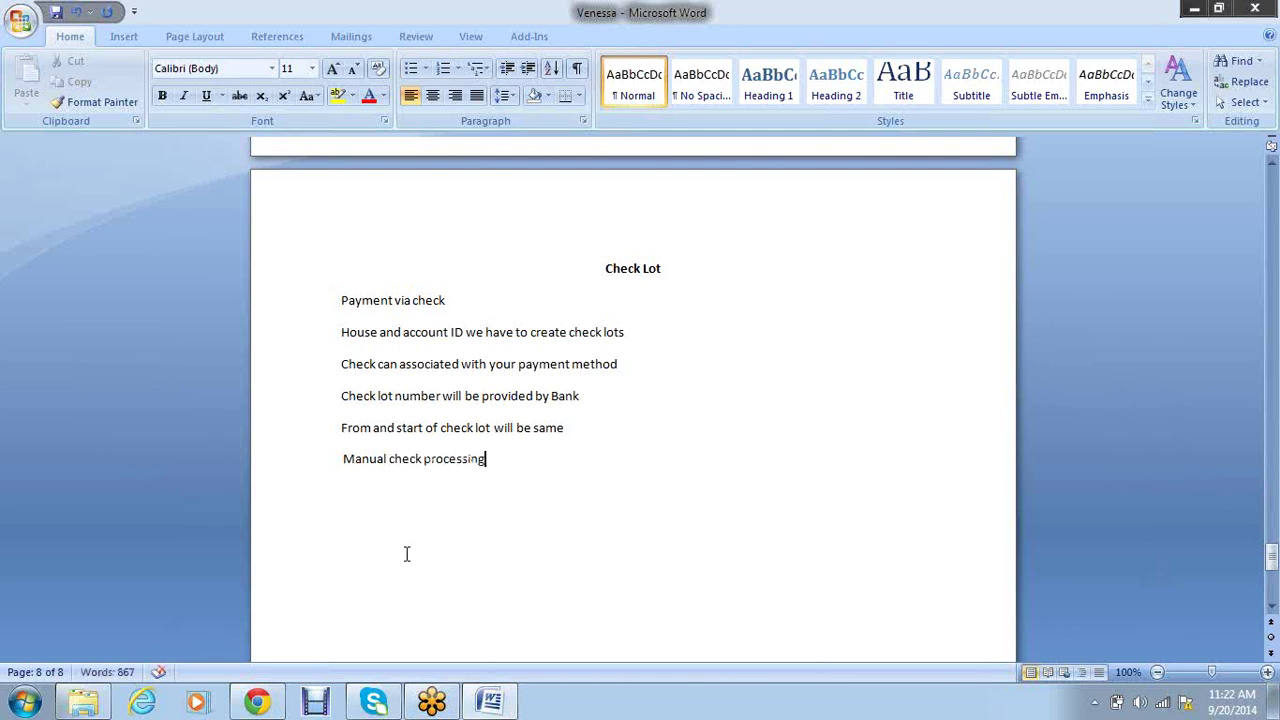
{"action": "left_click_drag", "start_coordinate": [506, 471], "coordinate": [330, 458]}
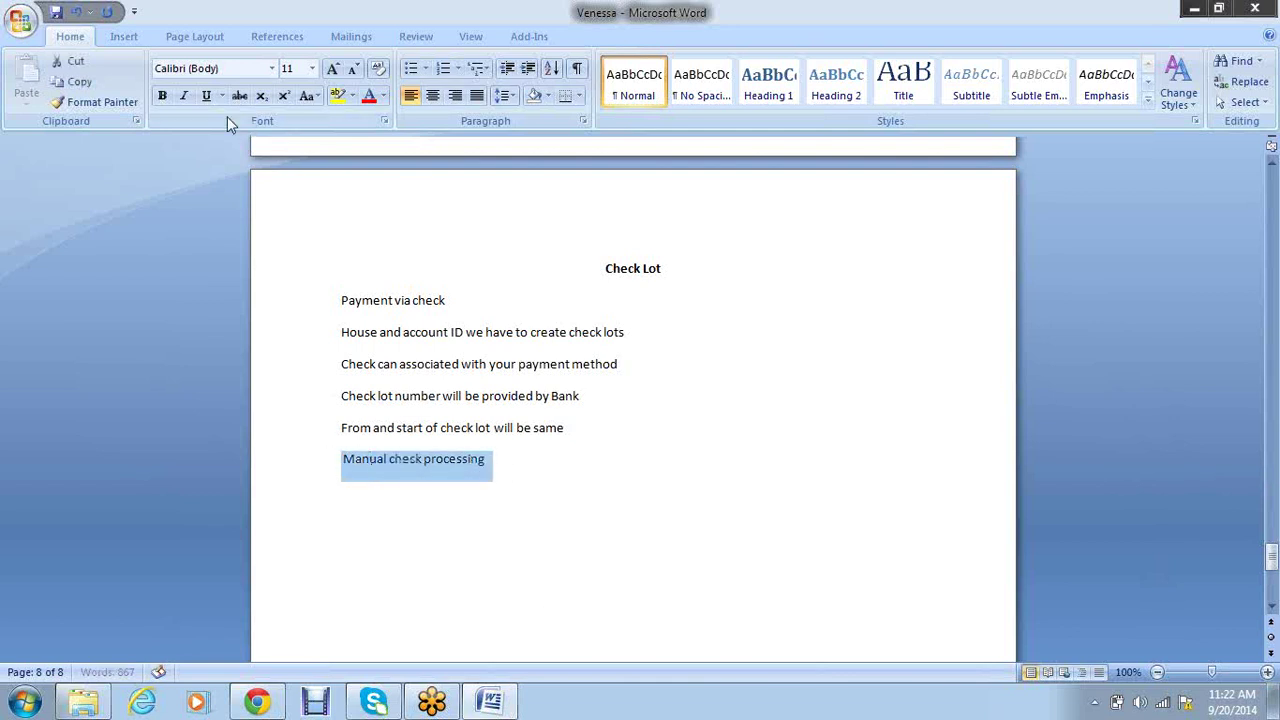
{"action": "left_click", "coordinate": [160, 98]}
{"action": "left_click", "coordinate": [433, 92]}
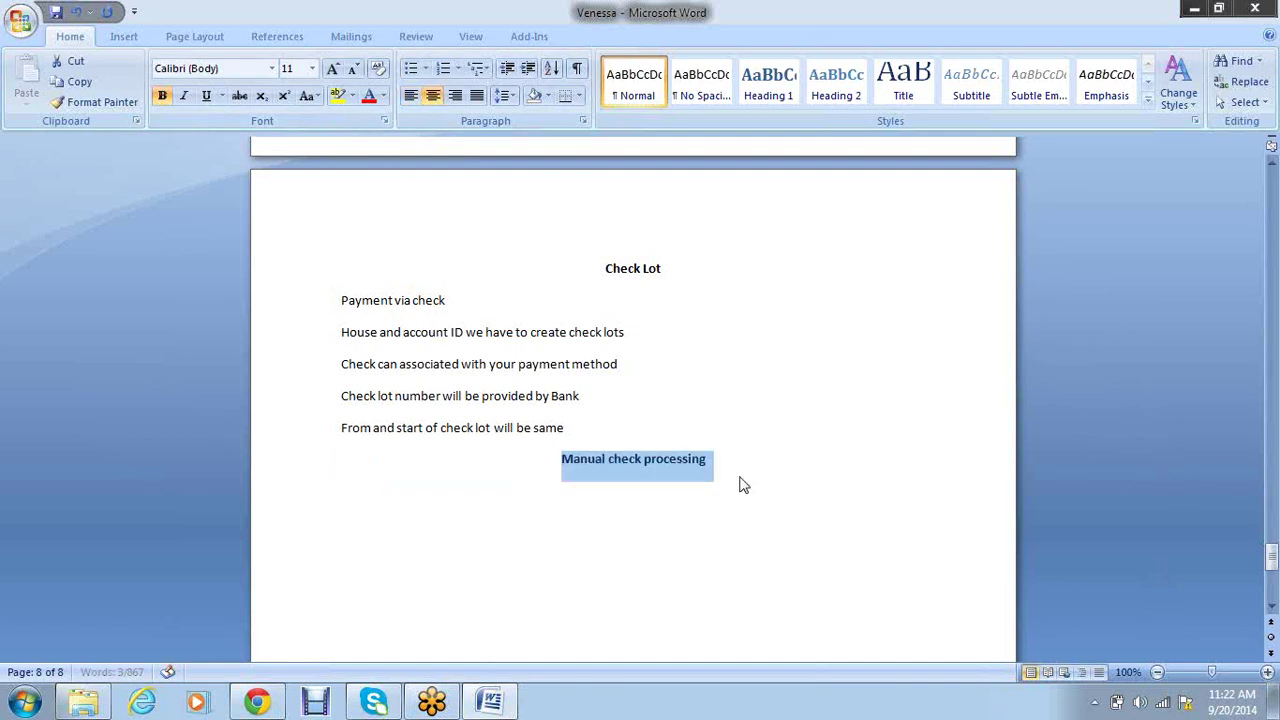
List the transaction codes F-43 and F-53 on separate left-aligned lines in regular weight below the Manual check processing heading
{"action": "left_click", "coordinate": [740, 482]}
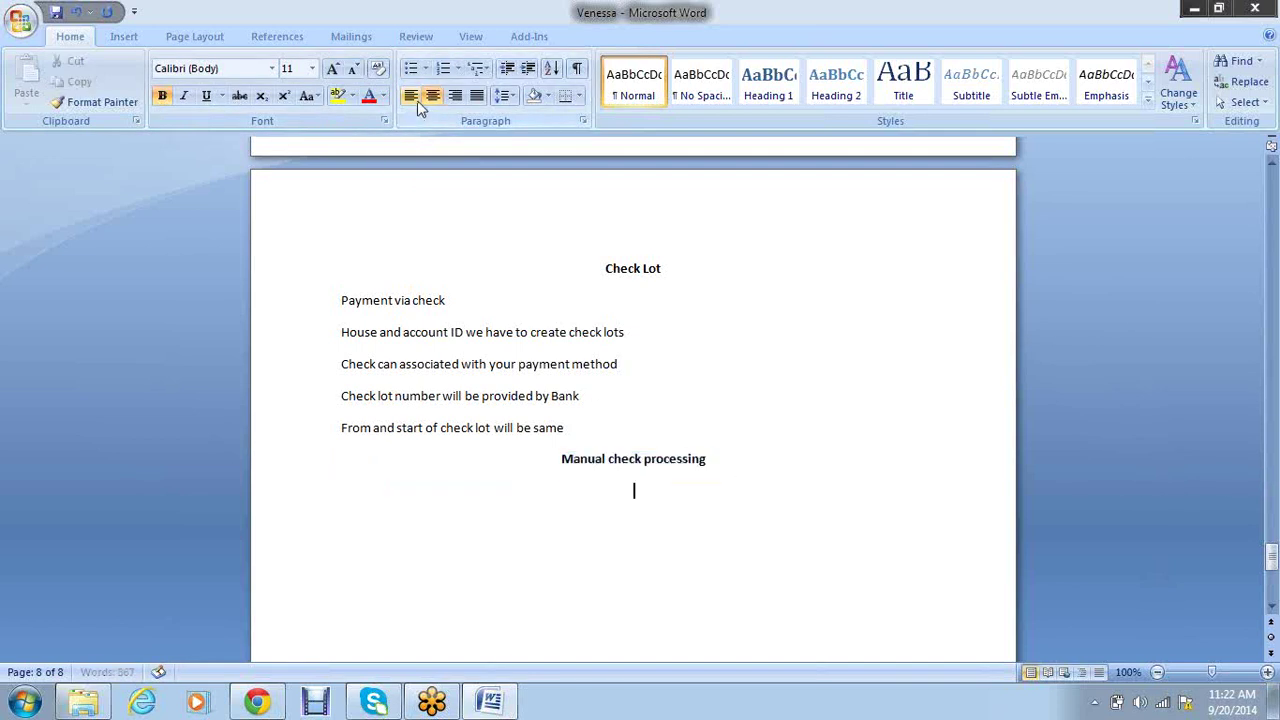
{"action": "left_click", "coordinate": [417, 100]}
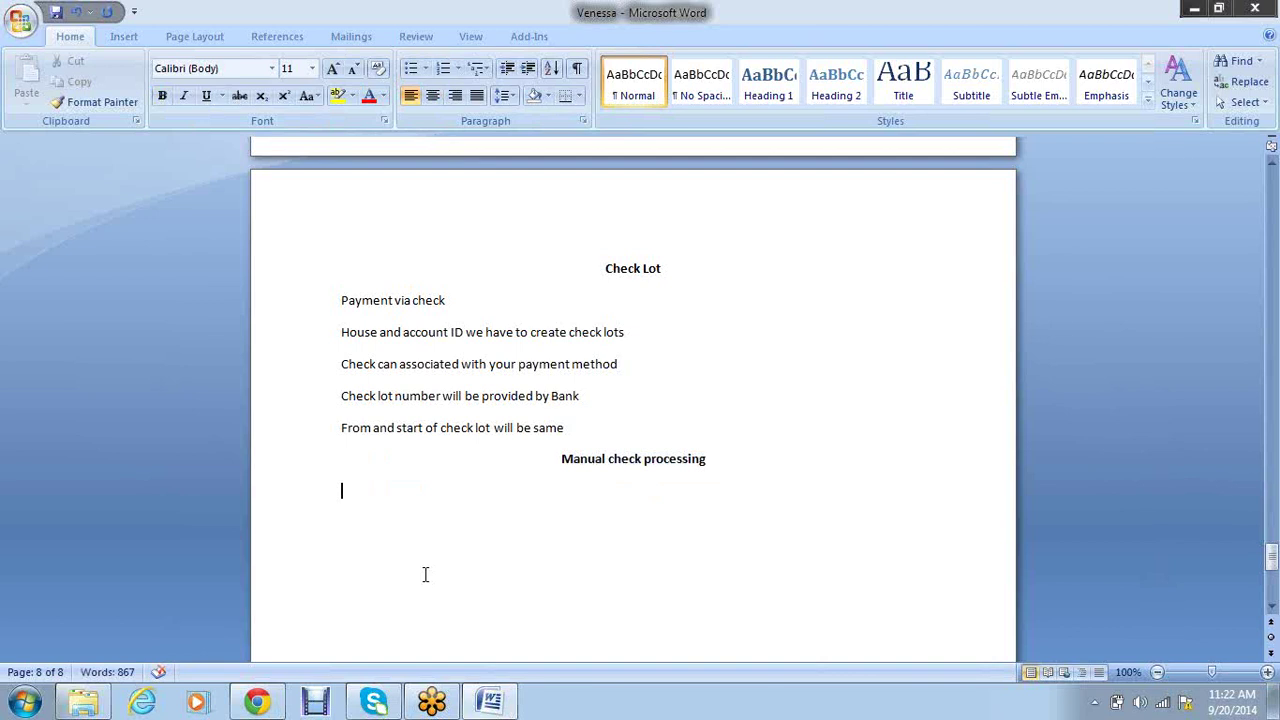
{"action": "type", "text": "-4"}
{"action": "key", "text": "Home"}
{"action": "type", "text": "F"}
{"action": "key", "text": "End"}
{"action": "type", "text": "43"}
{"action": "key", "text": "Return"}
{"action": "type", "text": "F-53"}
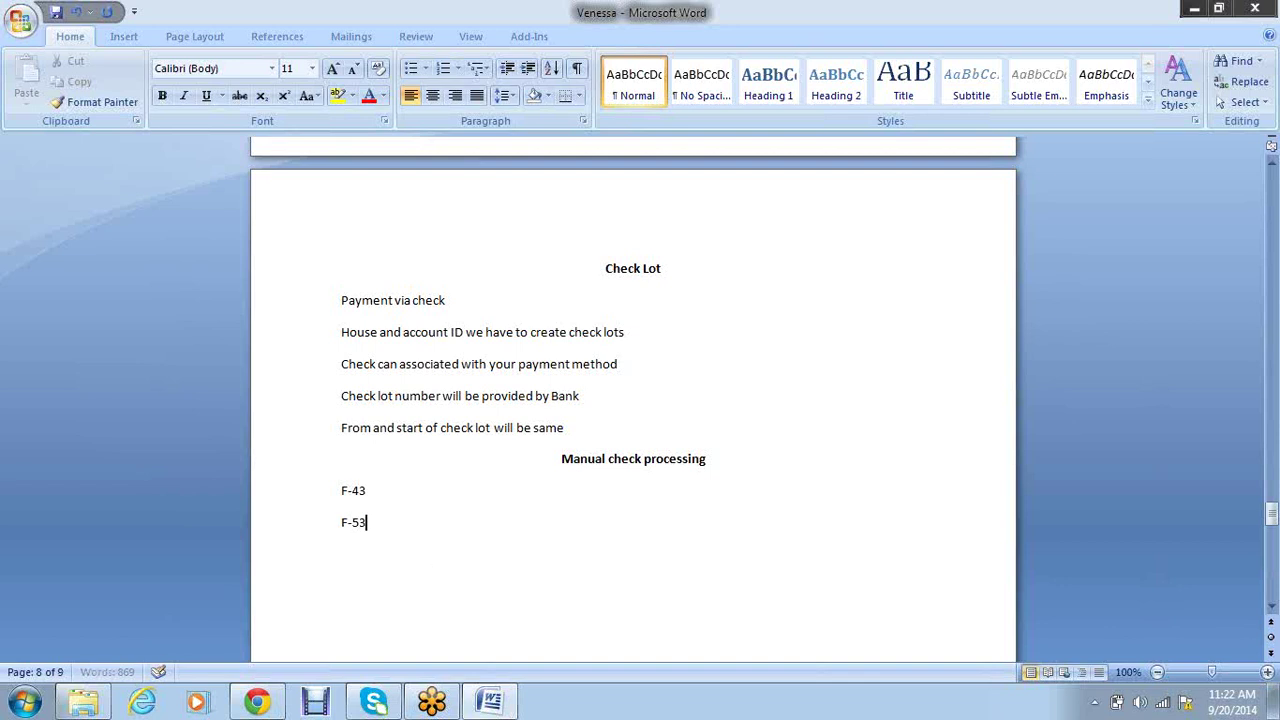
Add a line reading "Manually write check and gave to the Vendor-" below F-53
{"action": "key", "text": "Return"}
{"action": "type", "text": "Manually write che"}
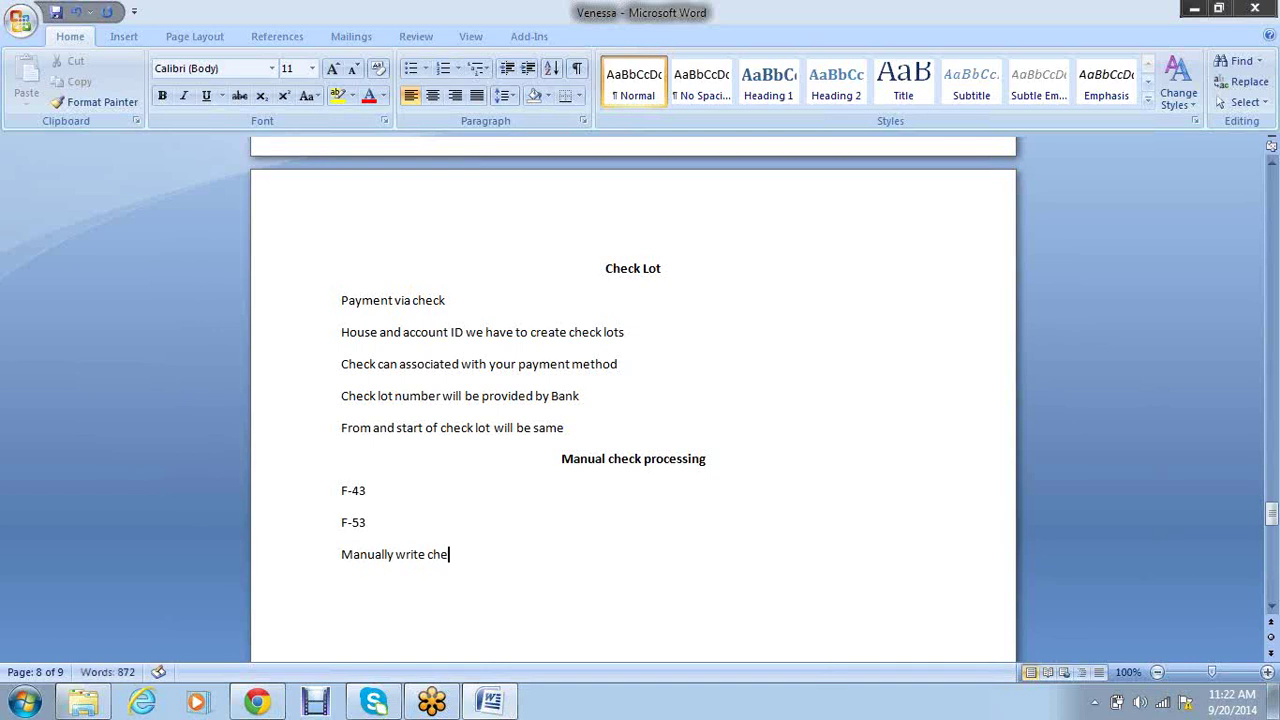
{"action": "type", "text": "ck and gave to the"}
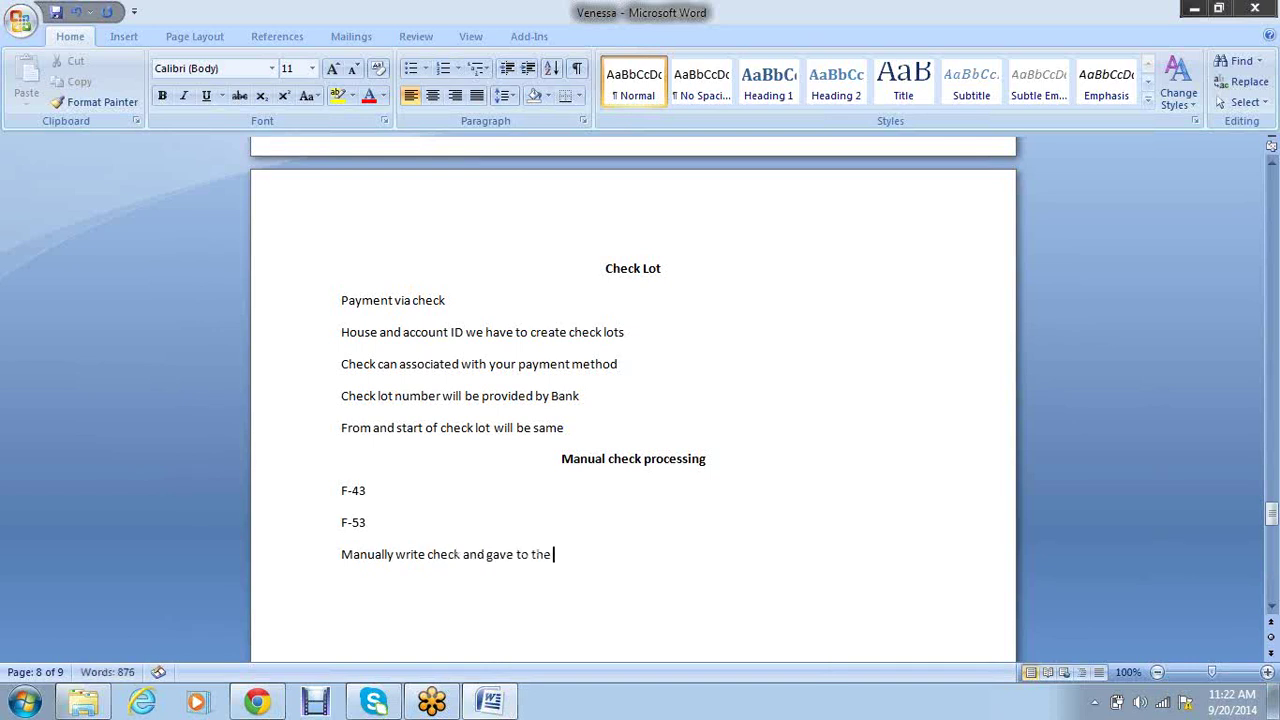
{"action": "type", "text": " Vendor"}
{"action": "type", "text": "-"}
Add a line reading "Has to updated to “Payment document”- KZ" below the Vendor line
{"action": "key", "text": "Return"}
{"action": "type", "text": "Has to updated to "}
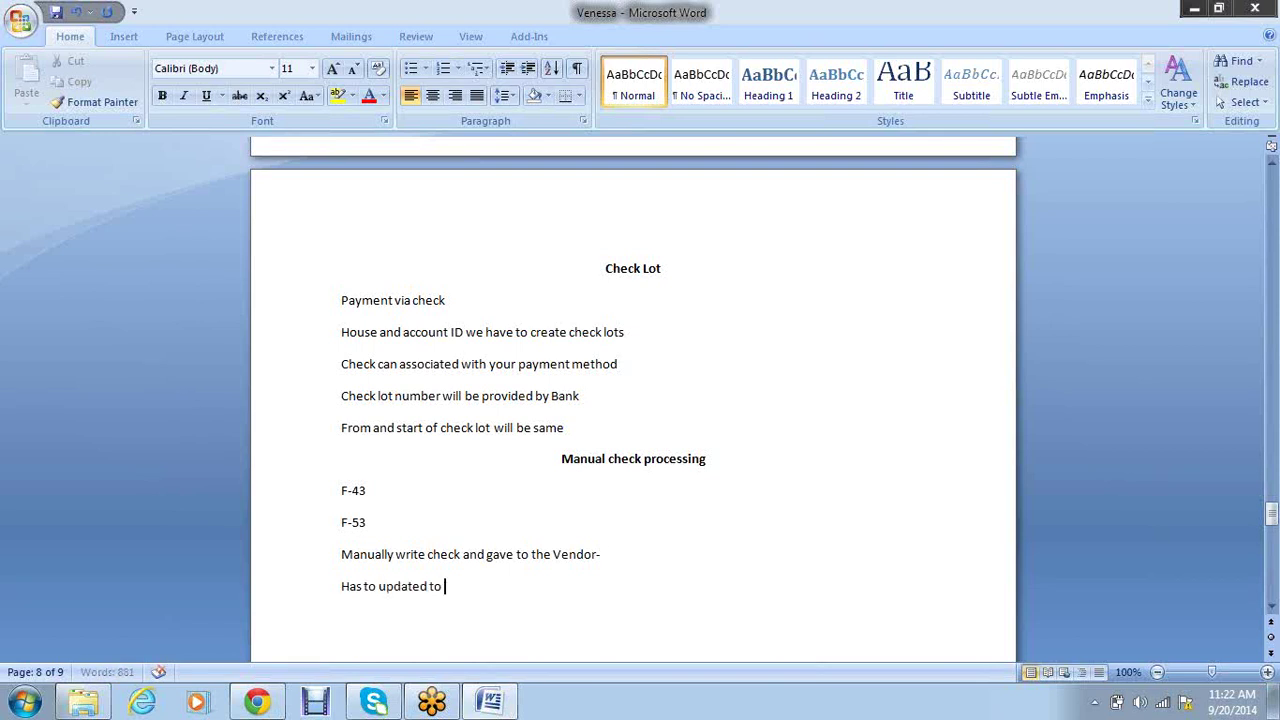
{"action": "type", "text": "\"Payment document\""}
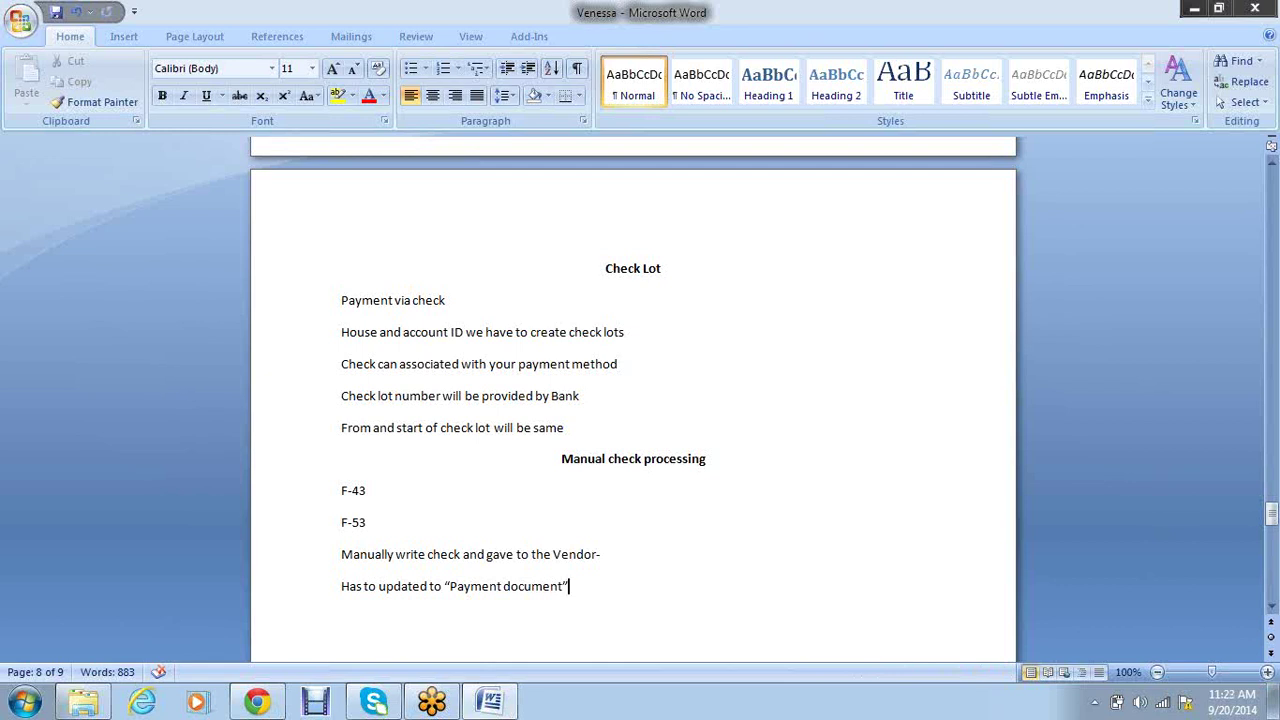
{"action": "type", "text": "- KZ"}
Start a numbered list below the payment document line with "Creation of check" as its first item
{"action": "type", "text": "1."}
{"action": "type", "text": "  Createion of"}
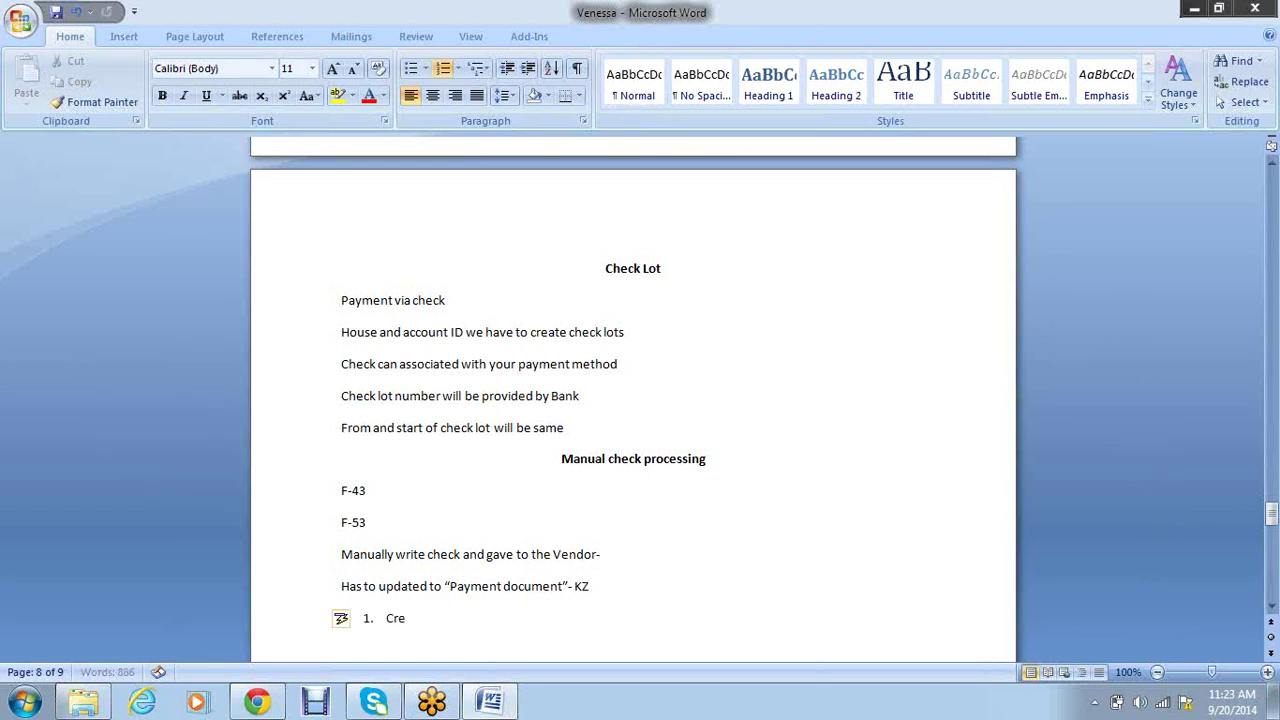
{"action": "key", "text": "BackSpace"}
{"action": "key", "text": "BackSpace"}
{"action": "key", "text": "BackSpace"}
{"action": "key", "text": "BackSpace"}
{"action": "key", "text": "BackSpace"}
{"action": "key", "text": "BackSpace"}
{"action": "key", "text": "BackSpace"}
{"action": "type", "text": "io"}
{"action": "type", "text": "n c"}
{"action": "type", "text": "f chec"}
{"action": "type", "text": "k"}
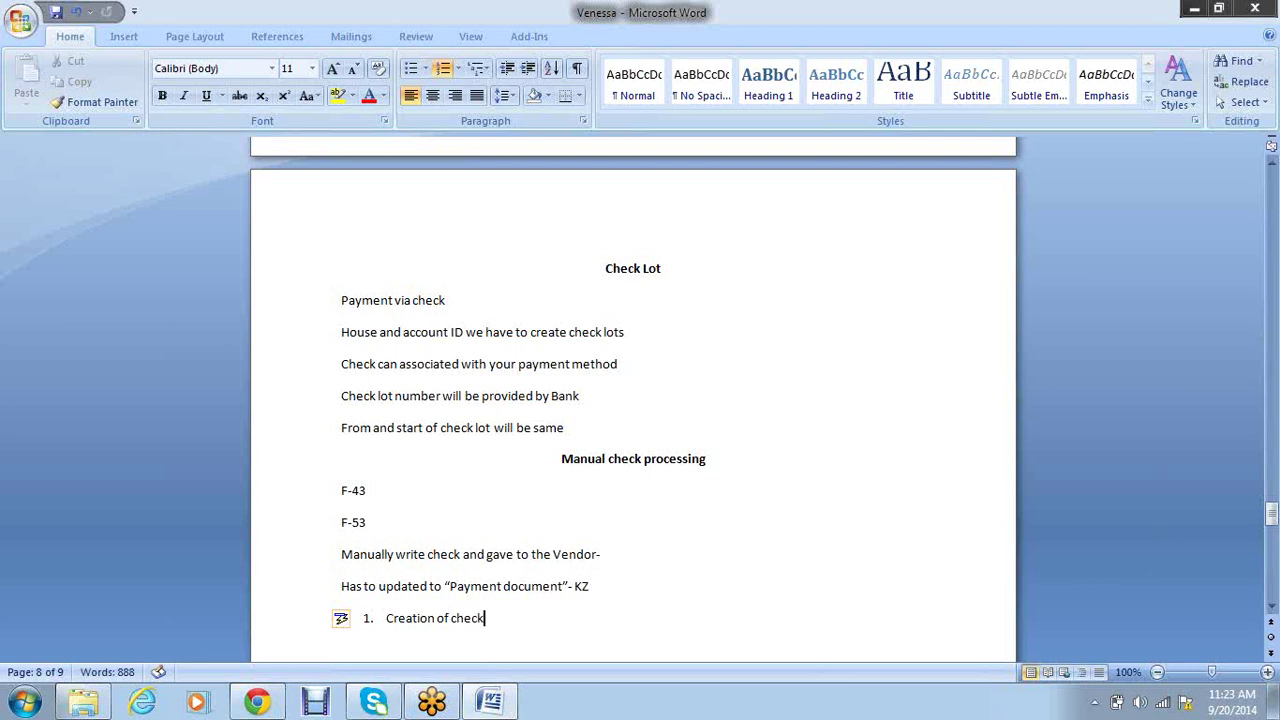
Add "Update the encashment date" as the second item of the numbered list
{"action": "key", "text": "Return"}
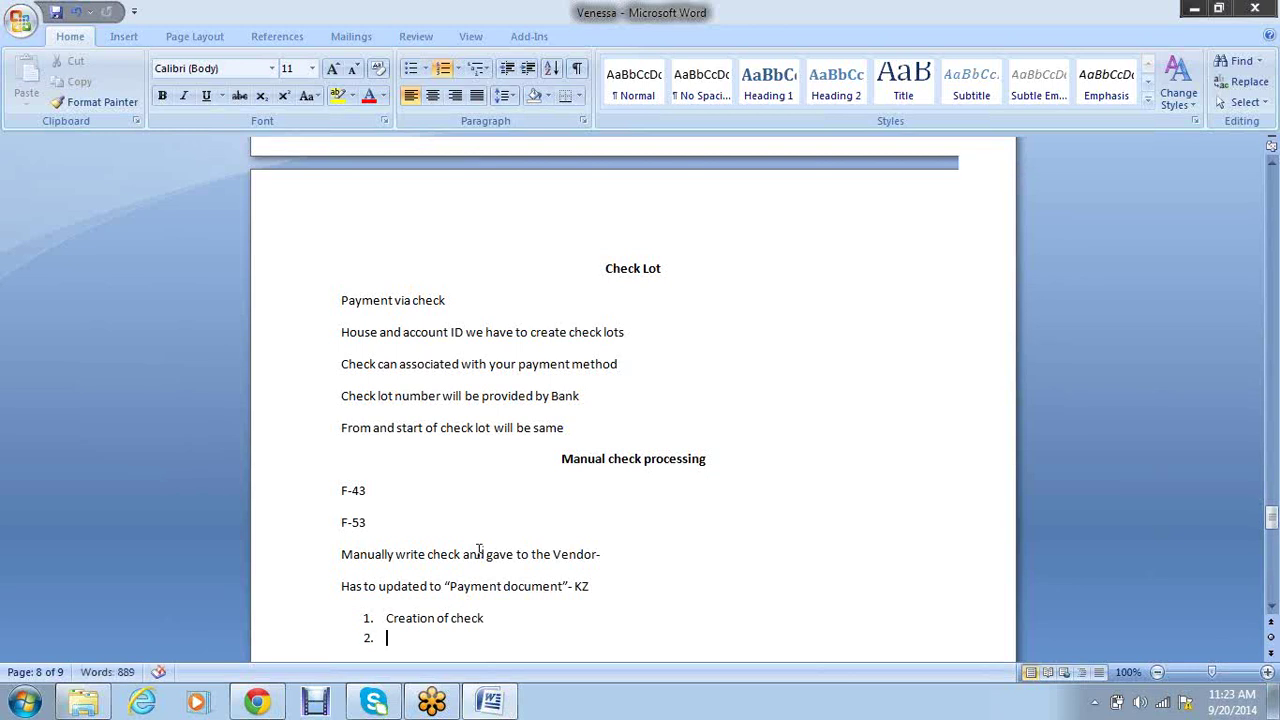
{"action": "scroll", "coordinate": [479, 551], "scroll_direction": "down", "scroll_amount": 3}
{"action": "type", "text": "U"}
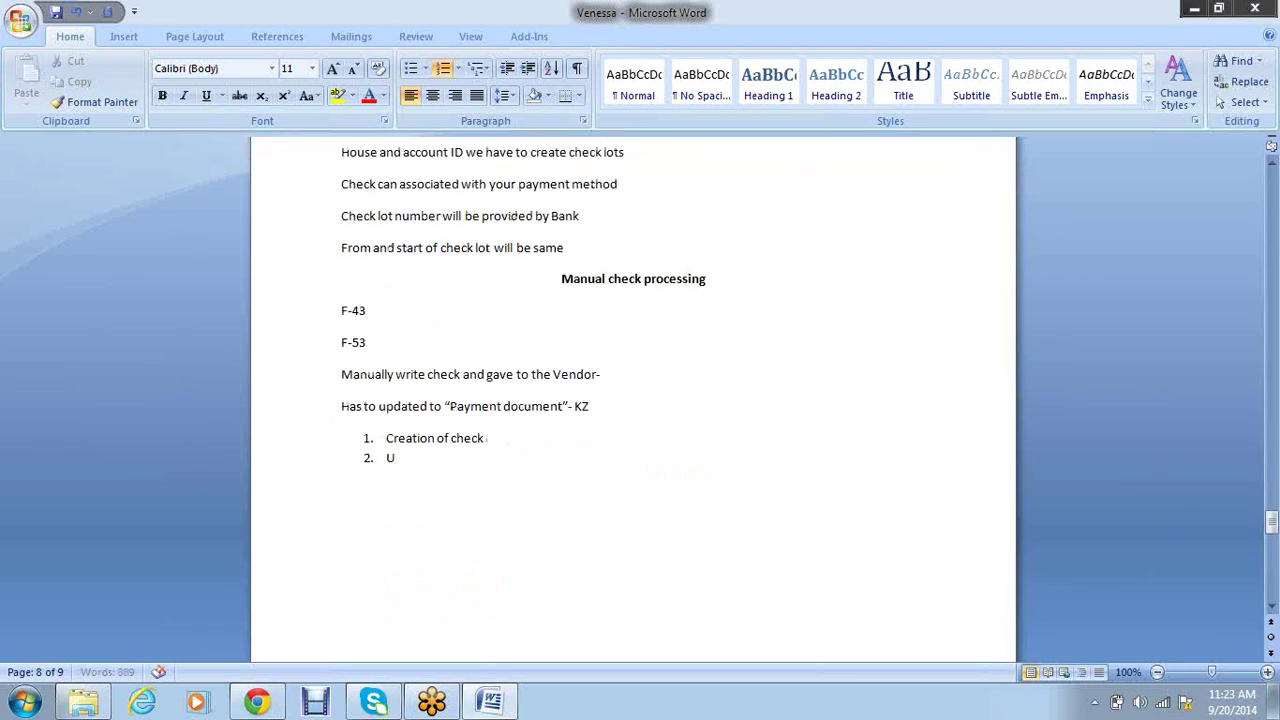
{"action": "type", "text": "pdate the encashmentr"}
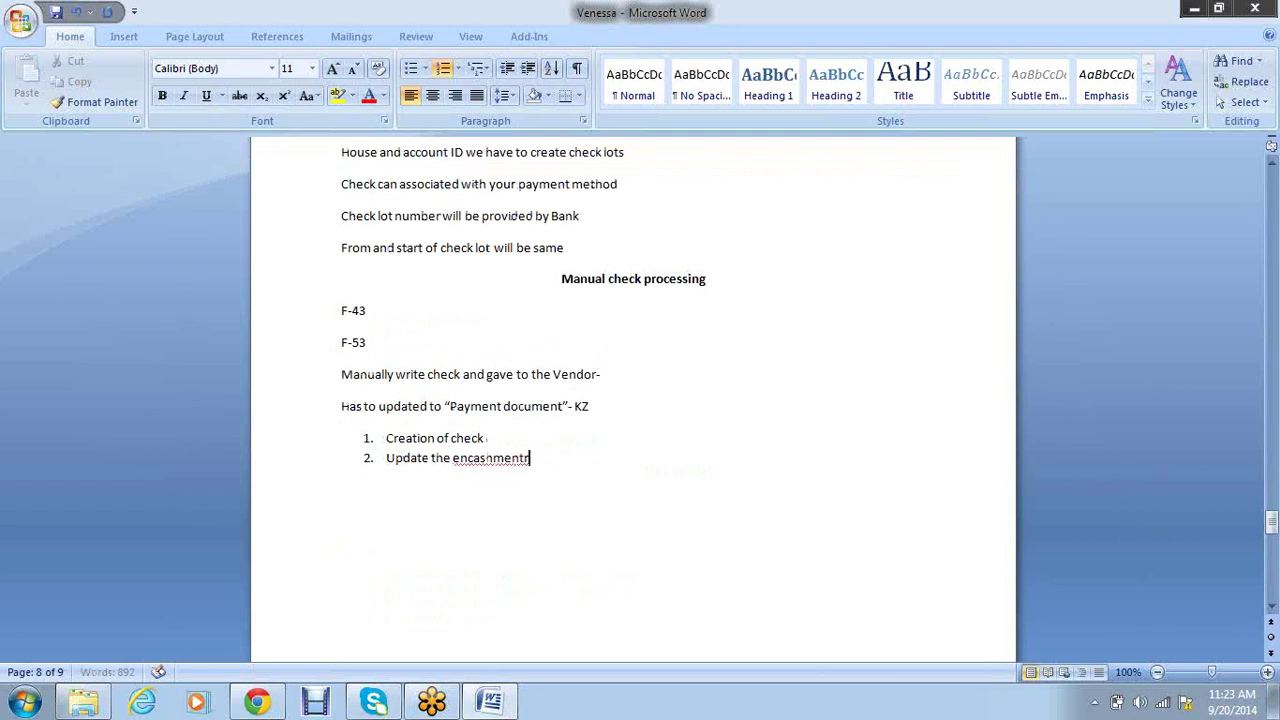
{"action": "key", "text": "BackSpace"}
{"action": "type", "text": "date"}
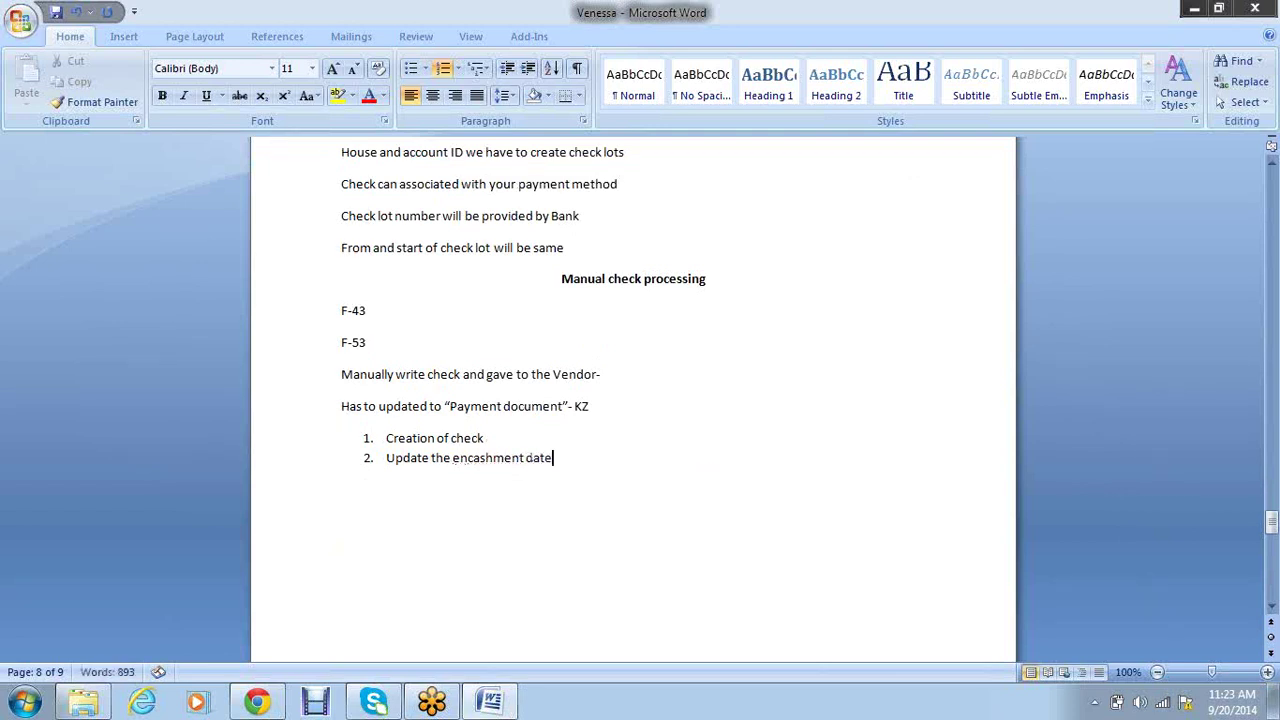
Add "Display checks" and "Delete the encashment date" as the third and fourth items of the numbered list
{"action": "key", "text": "Return"}
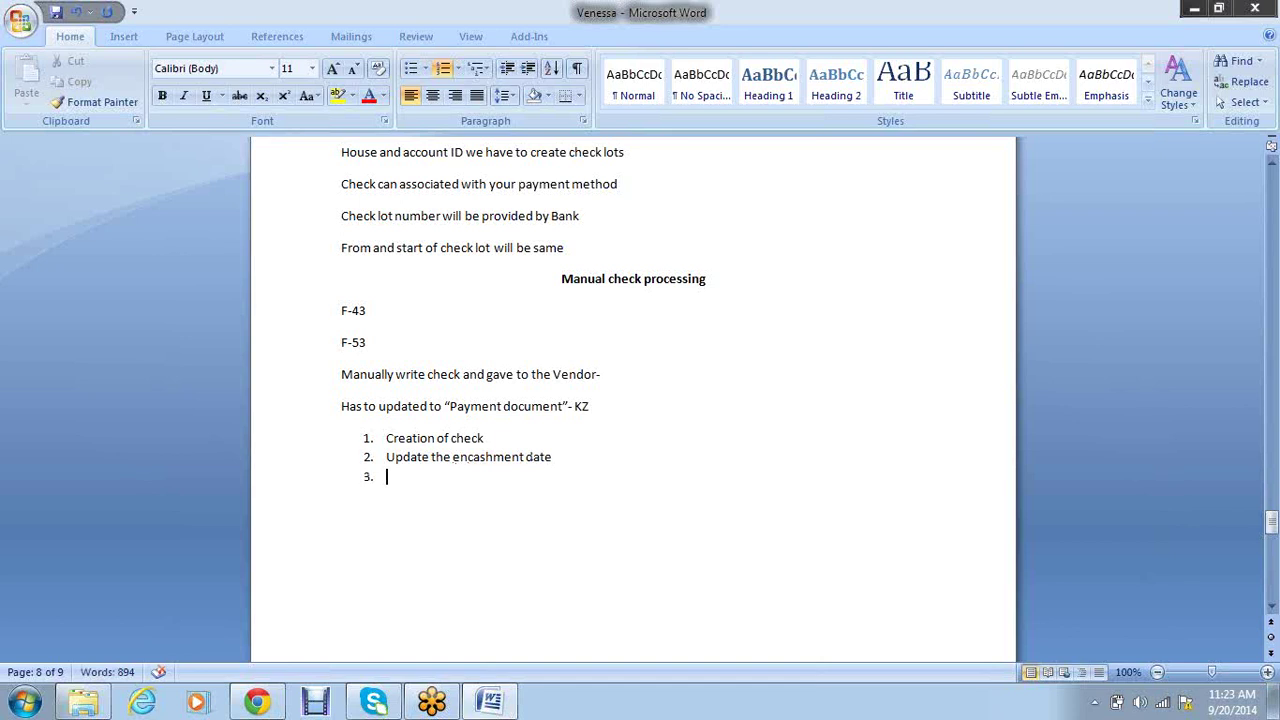
{"action": "type", "text": "Display checks"}
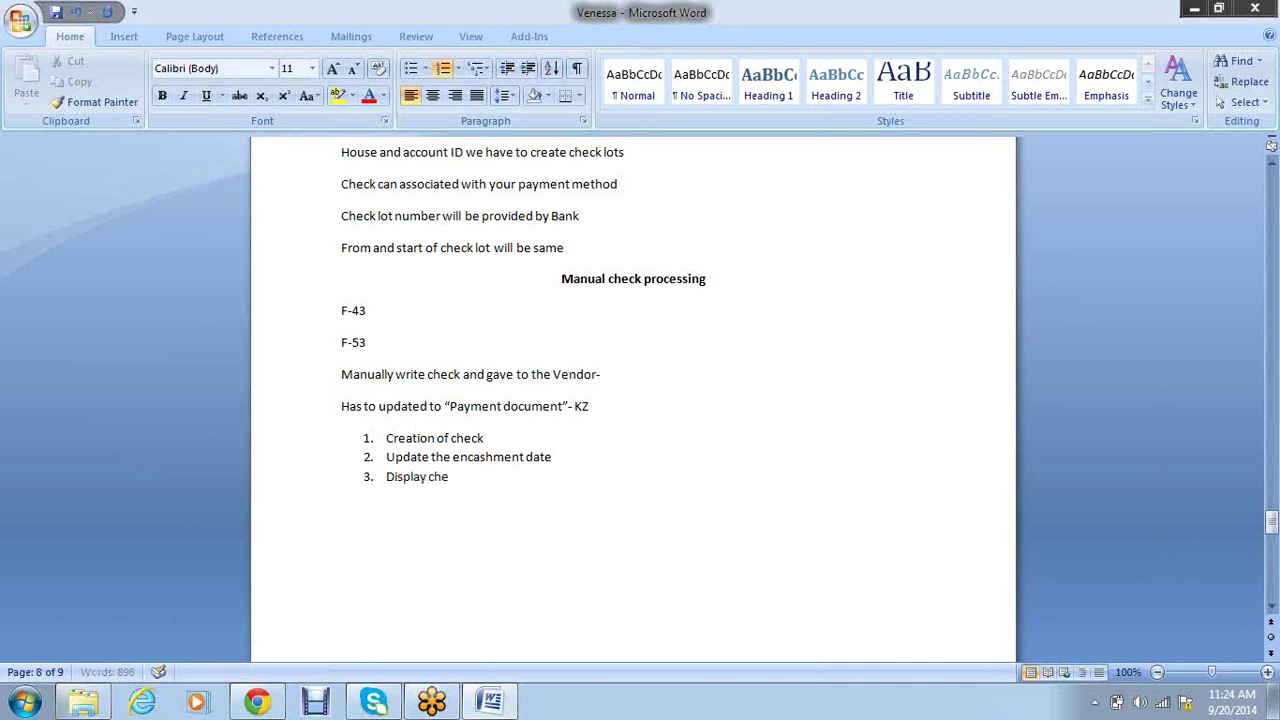
{"action": "key", "text": "Return"}
{"action": "type", "text": "Delete the e"}
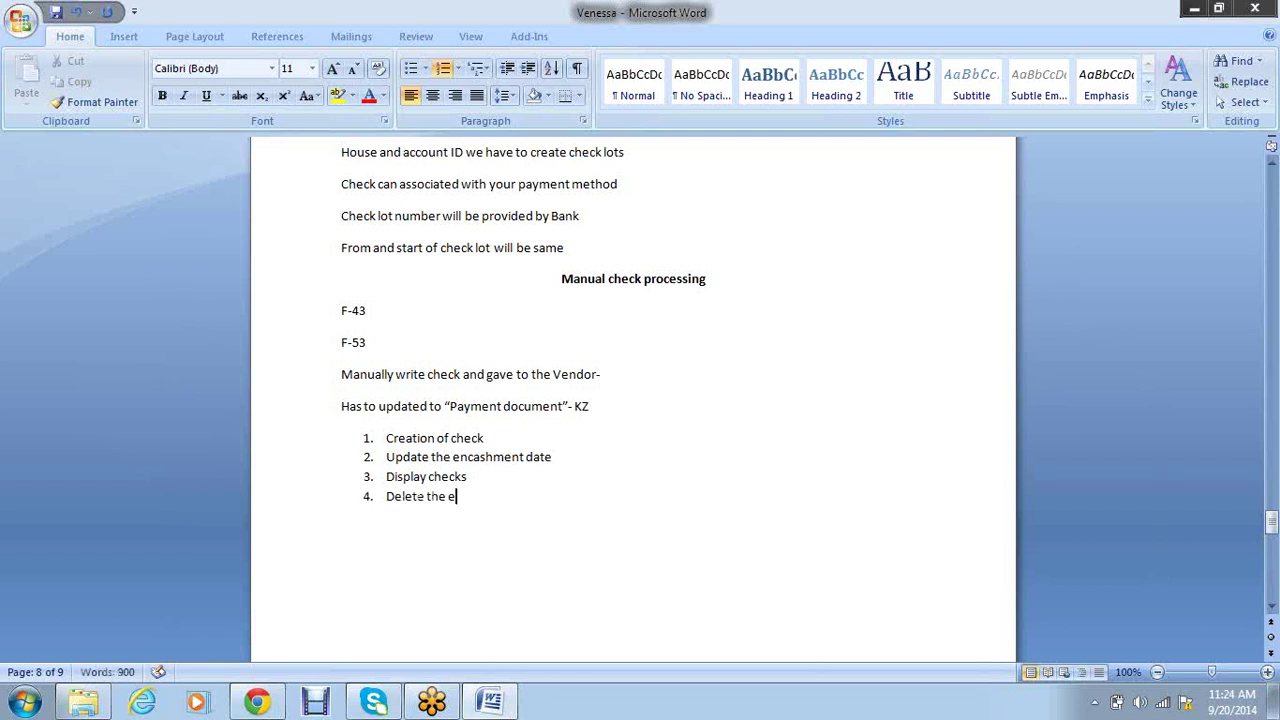
{"action": "type", "text": "ndashment date"}
Add "Void used check" as the fifth item of the numbered list
{"action": "key", "text": "Return"}
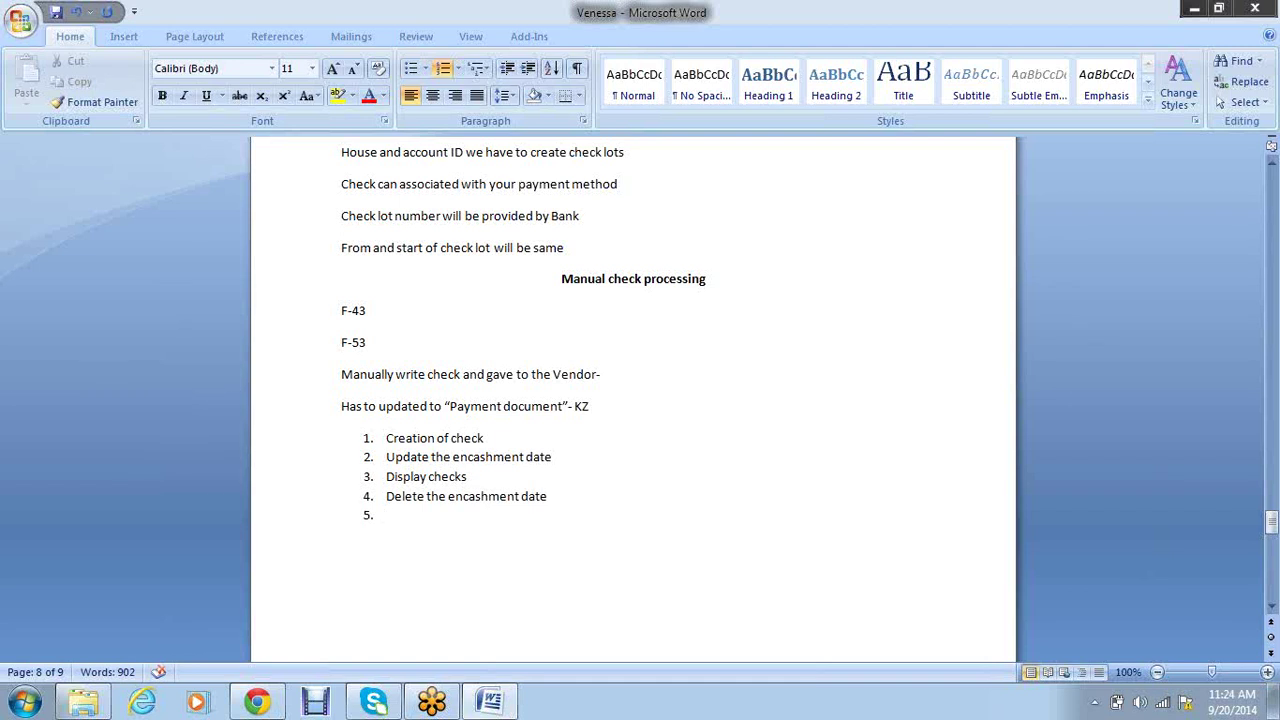
{"action": "type", "text": "Vid"}
{"action": "key", "text": "BackSpace"}
{"action": "key", "text": "BackSpace"}
{"action": "type", "text": "oid"}
{"action": "type", "text": "used check"}
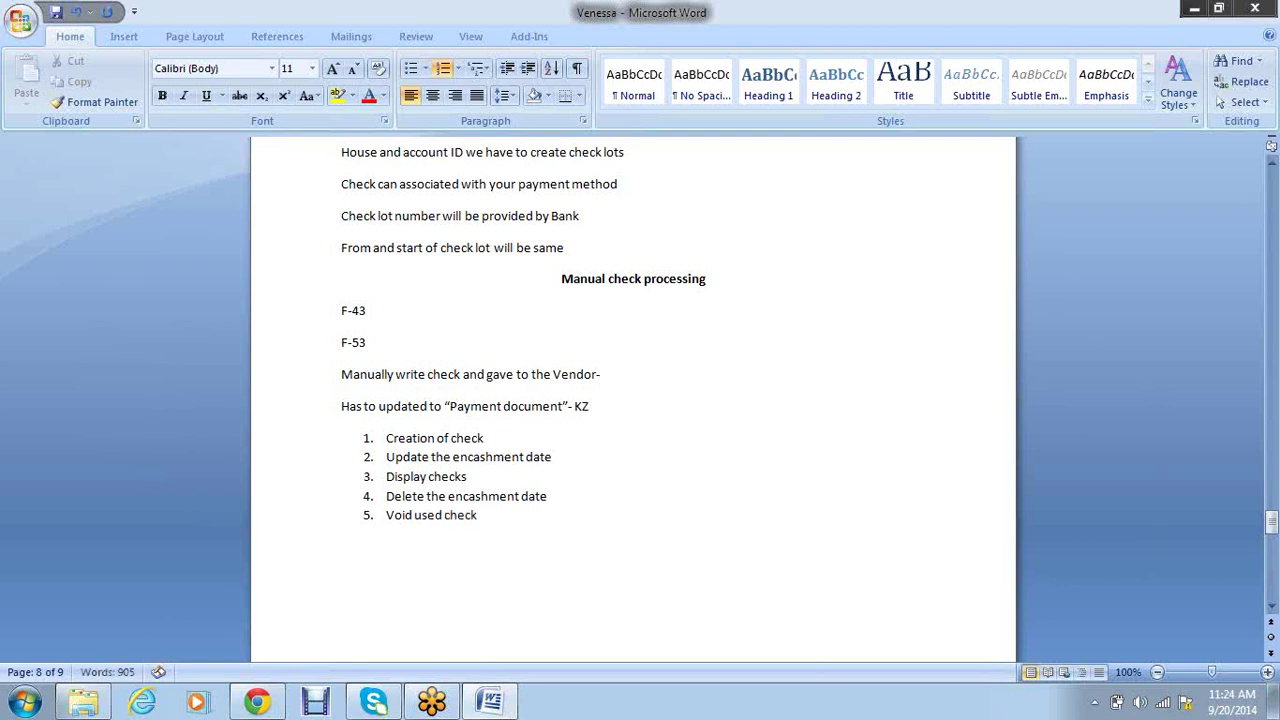
Append "( System will reverse the payment document and again it will in open item)" to the Void used check item
{"action": "type", "text": " ( System will revese"}
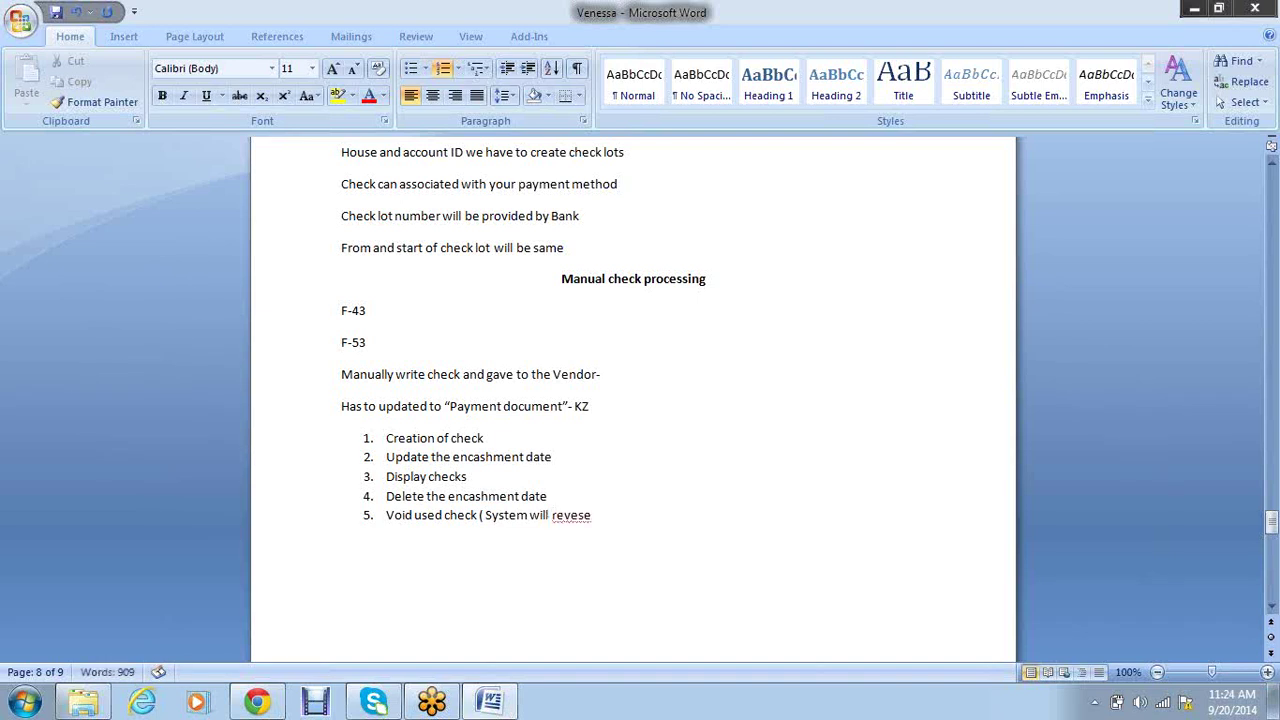
{"action": "key", "text": "BackSpace"}
{"action": "key", "text": "BackSpace"}
{"action": "type", "text": "rse the "}
{"action": "type", "text": "check"}
{"action": "key", "text": "BackSpace"}
{"action": "key", "text": "BackSpace"}
{"action": "key", "text": "BackSpace"}
{"action": "key", "text": "BackSpace"}
{"action": "key", "text": "BackSpace"}
{"action": "key", "text": "BackSpace"}
{"action": "key", "text": "BackSpace"}
{"action": "key", "text": "BackSpace"}
{"action": "key", "text": "BackSpace"}
{"action": "key", "text": "BackSpace"}
{"action": "key", "text": "BackSpace"}
{"action": "key", "text": "BackSpace"}
{"action": "type", "text": "se the payment documen"}
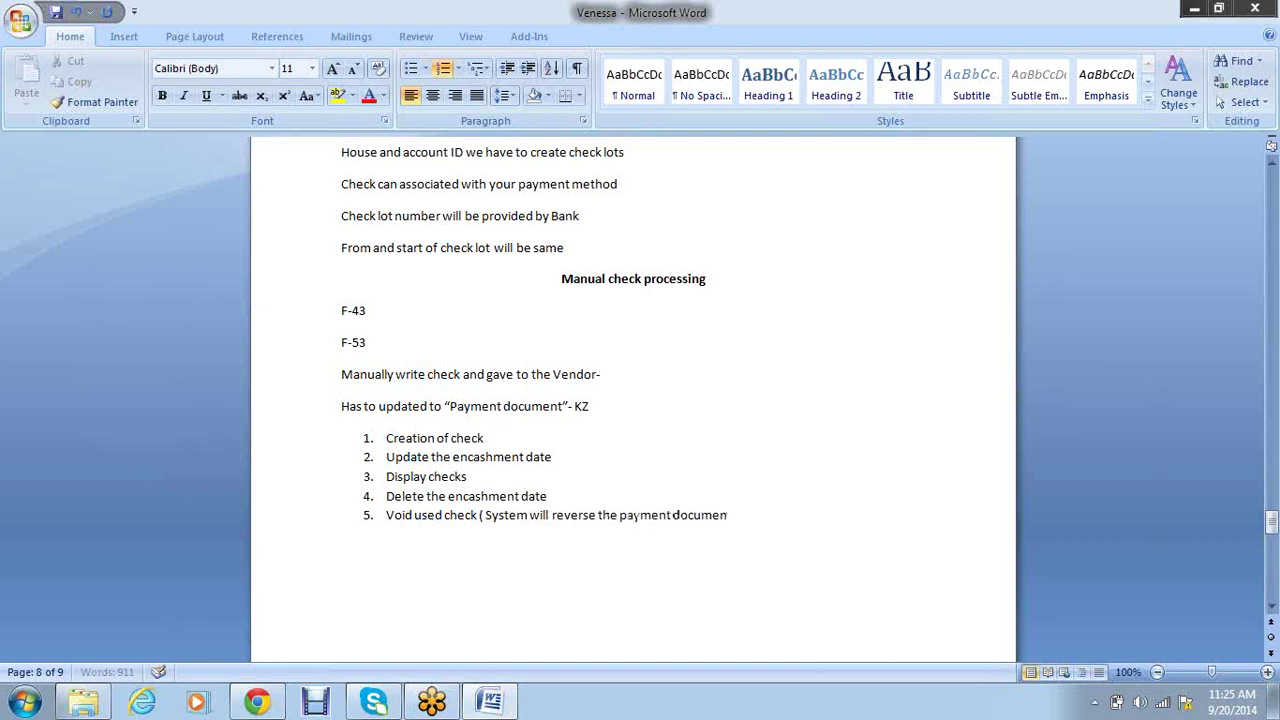
{"action": "type", "text": "t and again it will in open item)"}
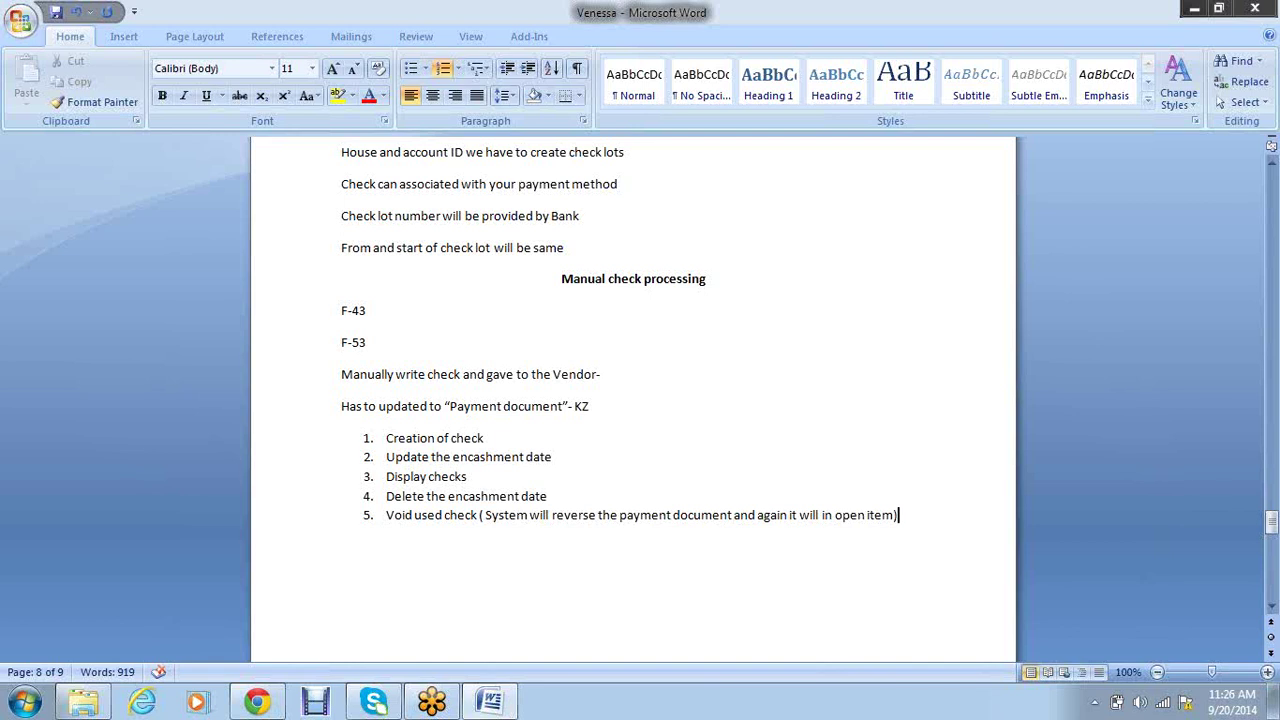
Add "Void unused check" as the sixth list item and insert an empty item after "Delete the encashment date"
{"action": "key", "text": "Return"}
{"action": "type", "text": "Void unused che"}
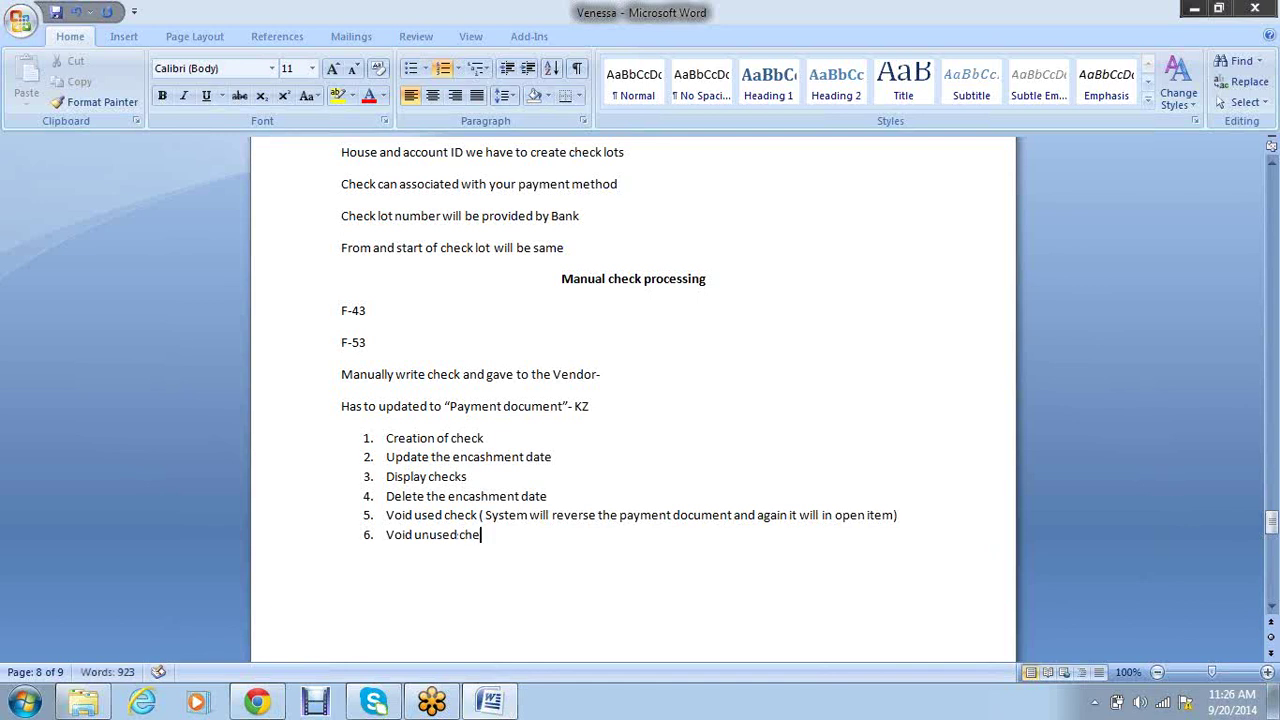
{"action": "type", "text": "ck"}
{"action": "key", "text": "Return"}
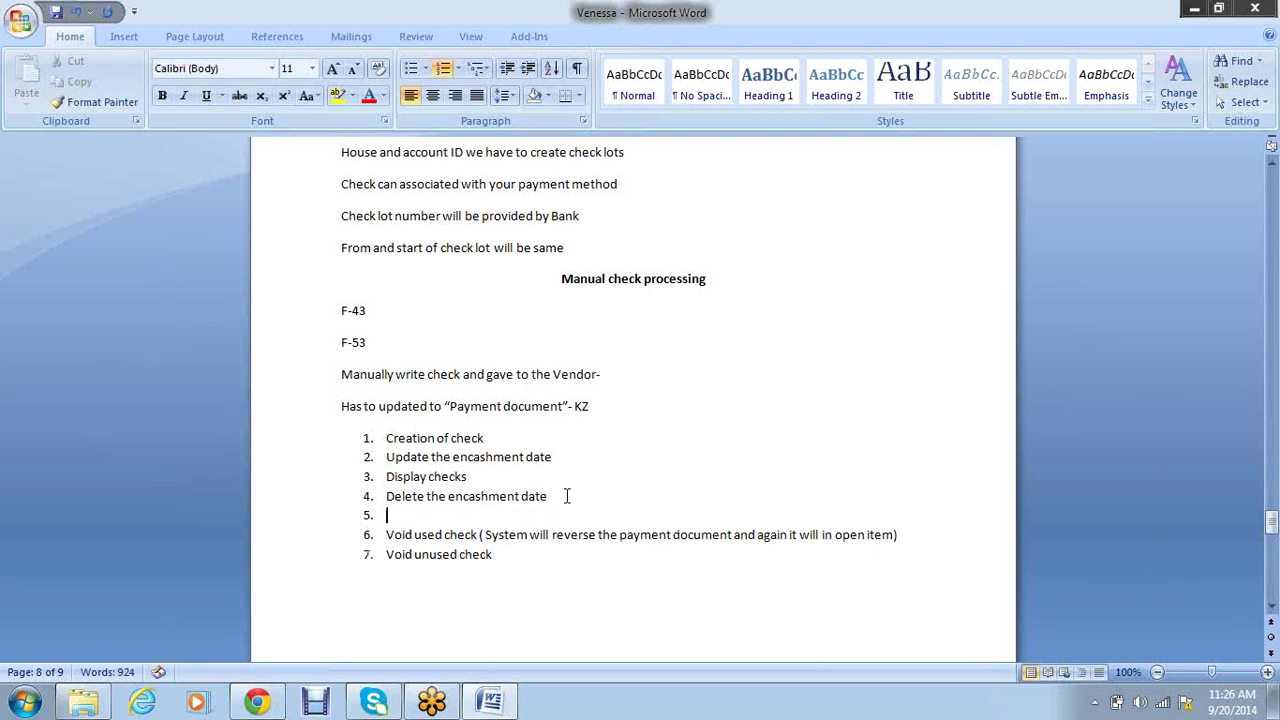
Fill the empty fifth list item with "Create own reasons for voiding reasons"
{"action": "type", "text": "Create own reasons for v"}
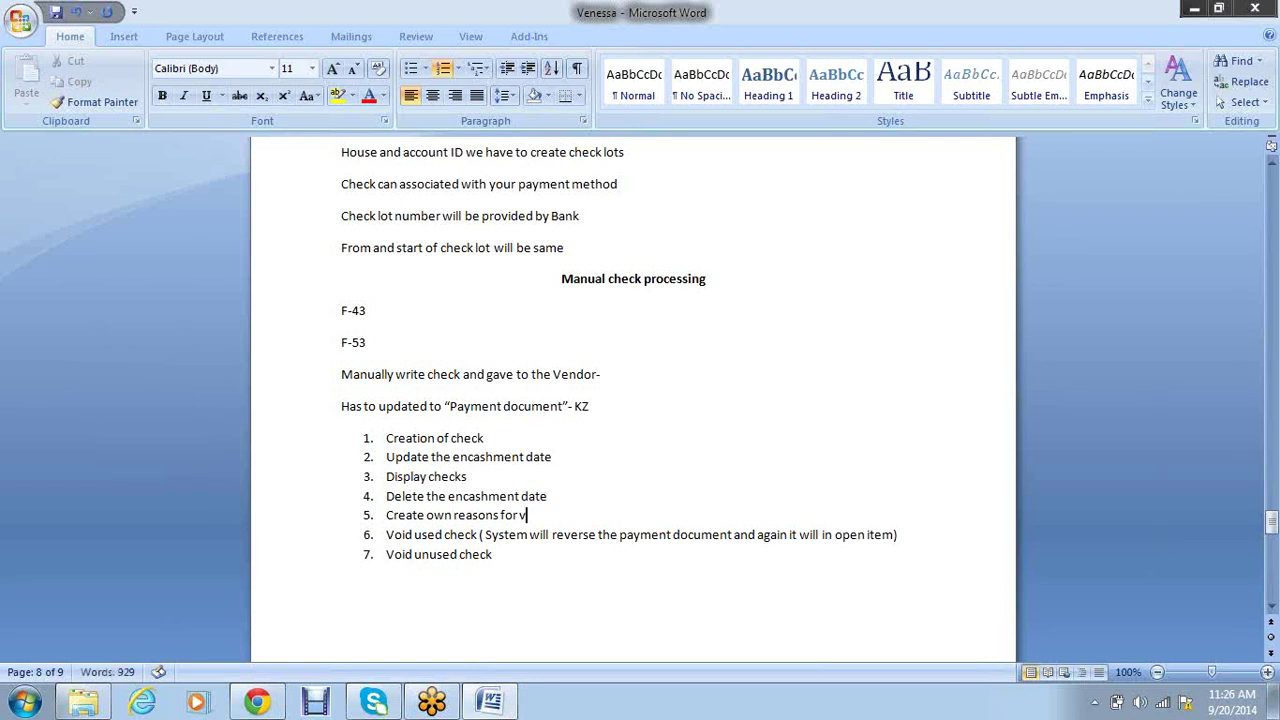
{"action": "type", "text": "oiding reasons"}
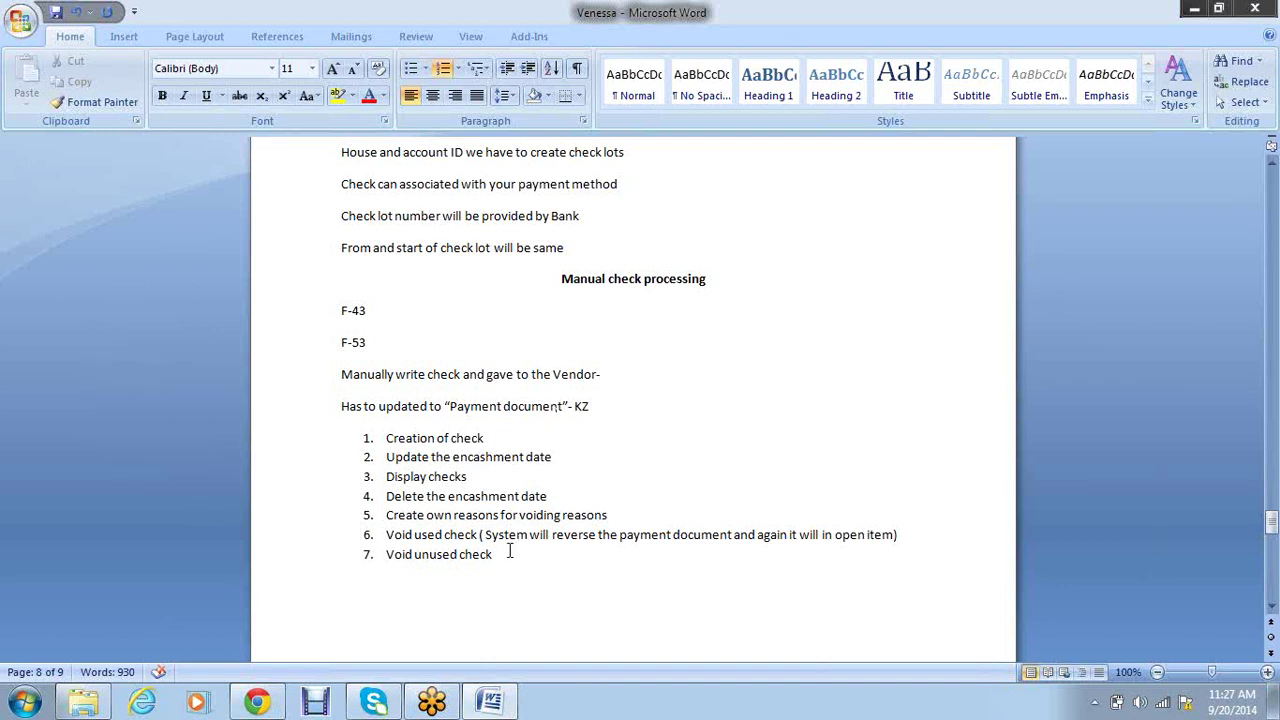
Review the notes on manual check processing, check lots and house banks, including the FI01 line
{"action": "left_click_drag", "start_coordinate": [509, 551], "coordinate": [415, 443]}
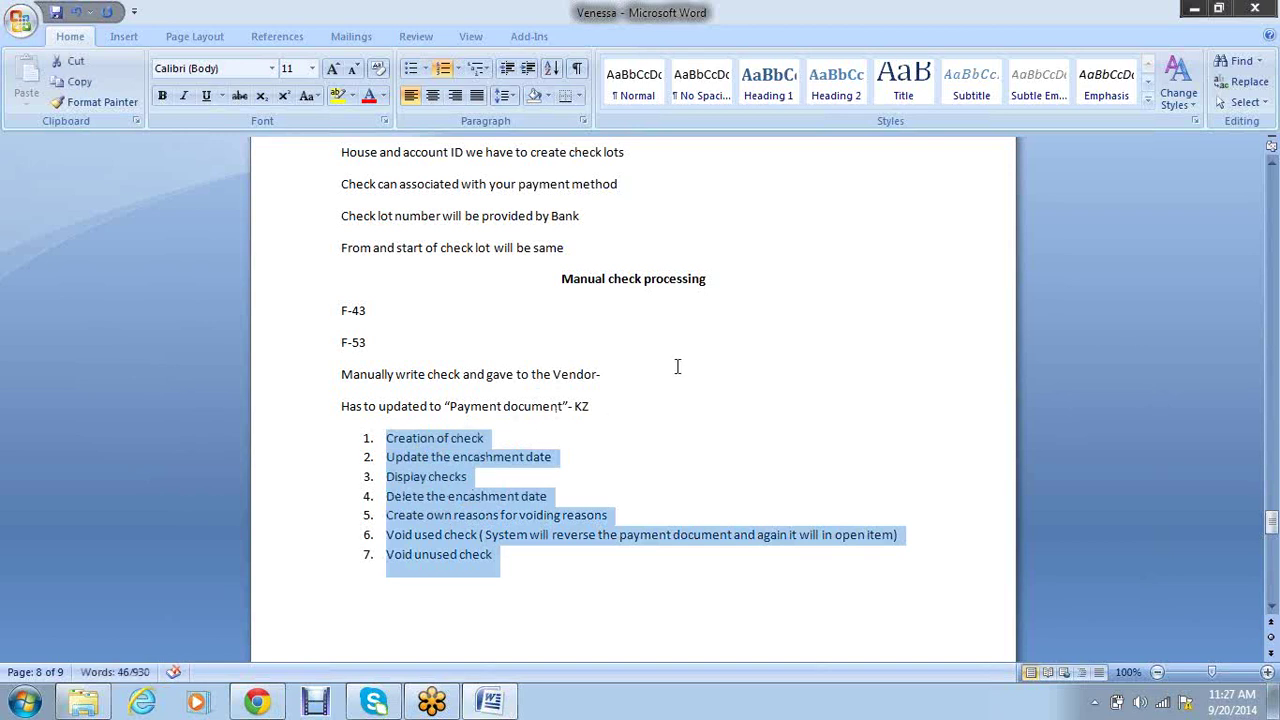
{"action": "scroll", "coordinate": [677, 366], "scroll_direction": "up", "scroll_amount": 3}
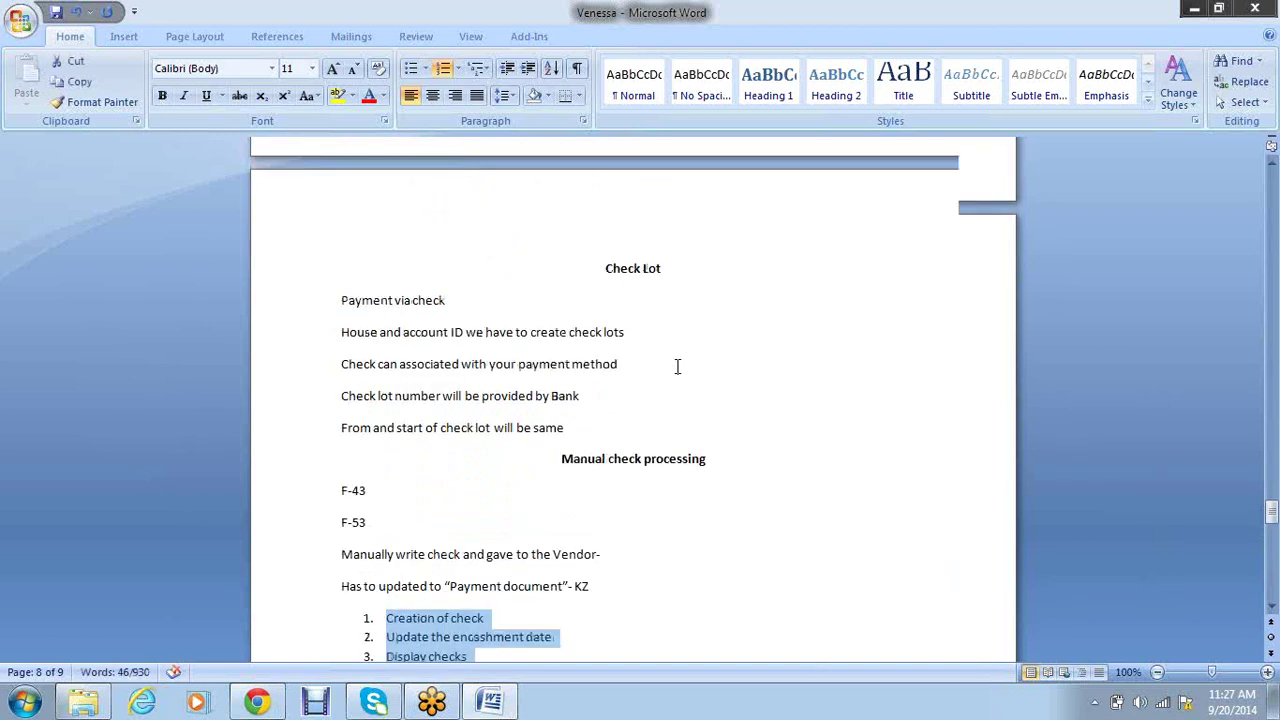
{"action": "scroll", "coordinate": [677, 366], "scroll_direction": "up", "scroll_amount": 1}
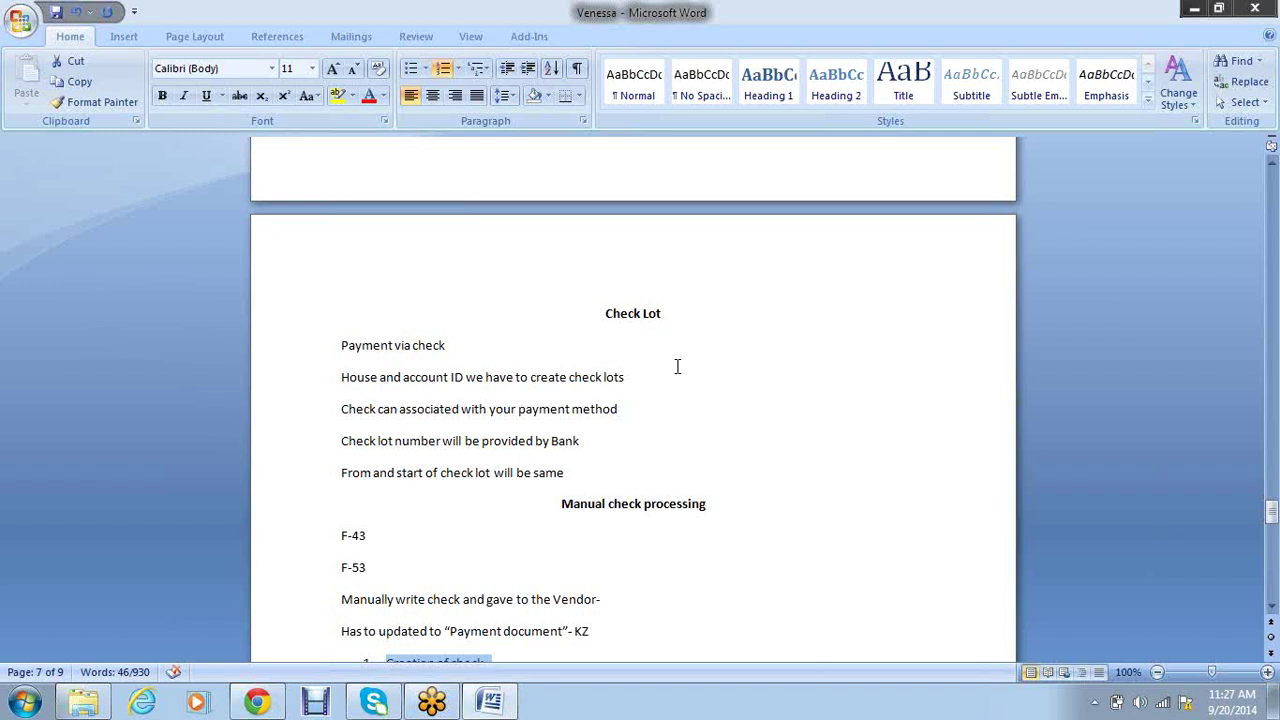
{"action": "scroll", "coordinate": [677, 366], "scroll_direction": "up", "scroll_amount": 6}
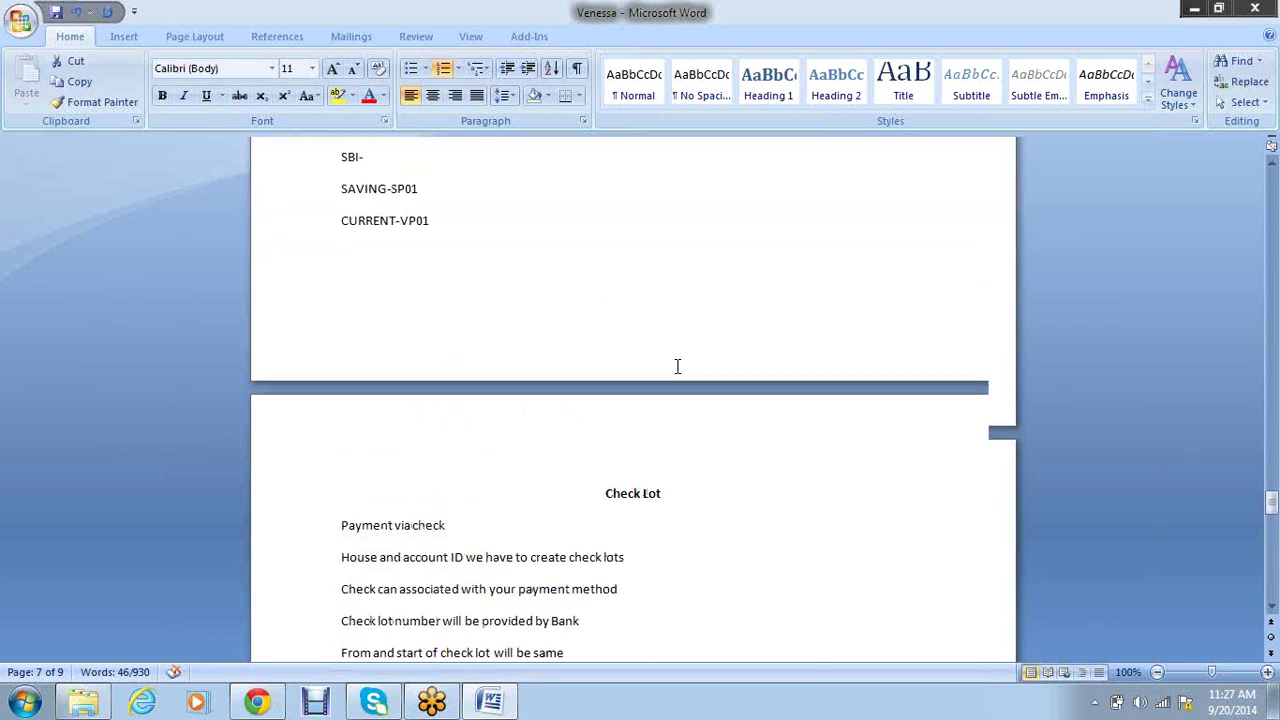
{"action": "scroll", "coordinate": [677, 366], "scroll_direction": "up", "scroll_amount": 2}
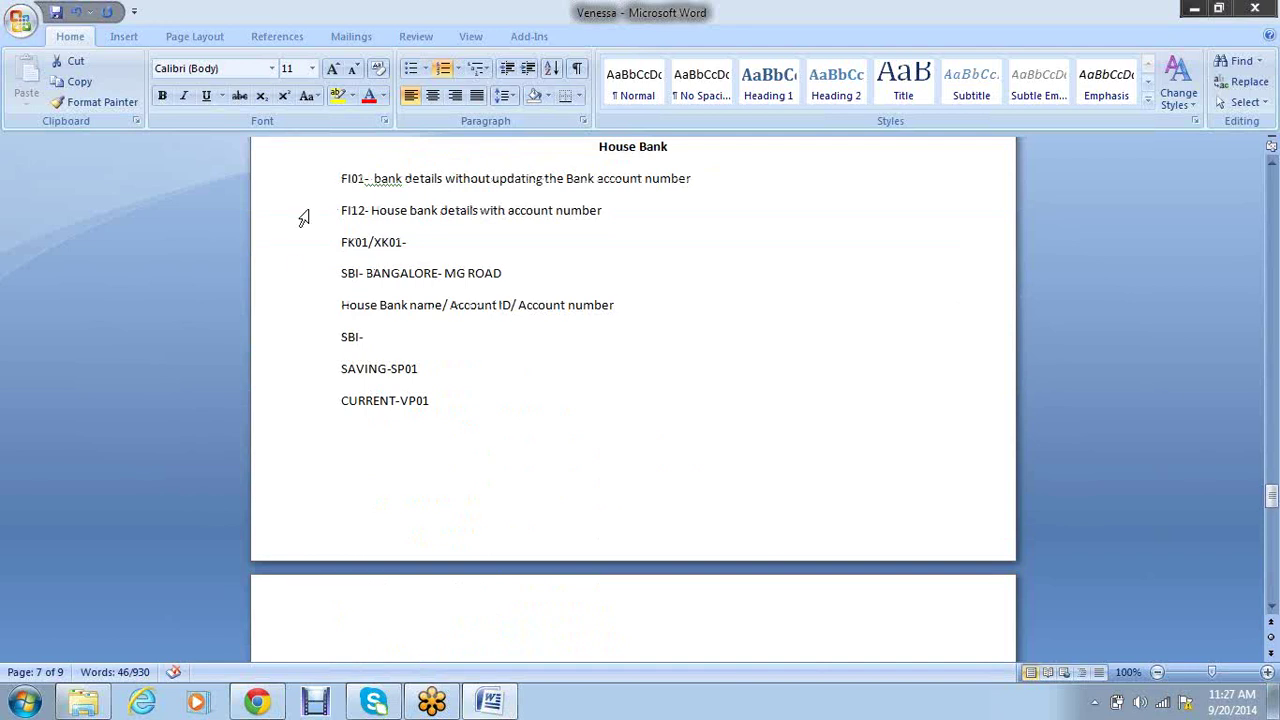
{"action": "left_click_drag", "start_coordinate": [365, 179], "coordinate": [350, 179]}
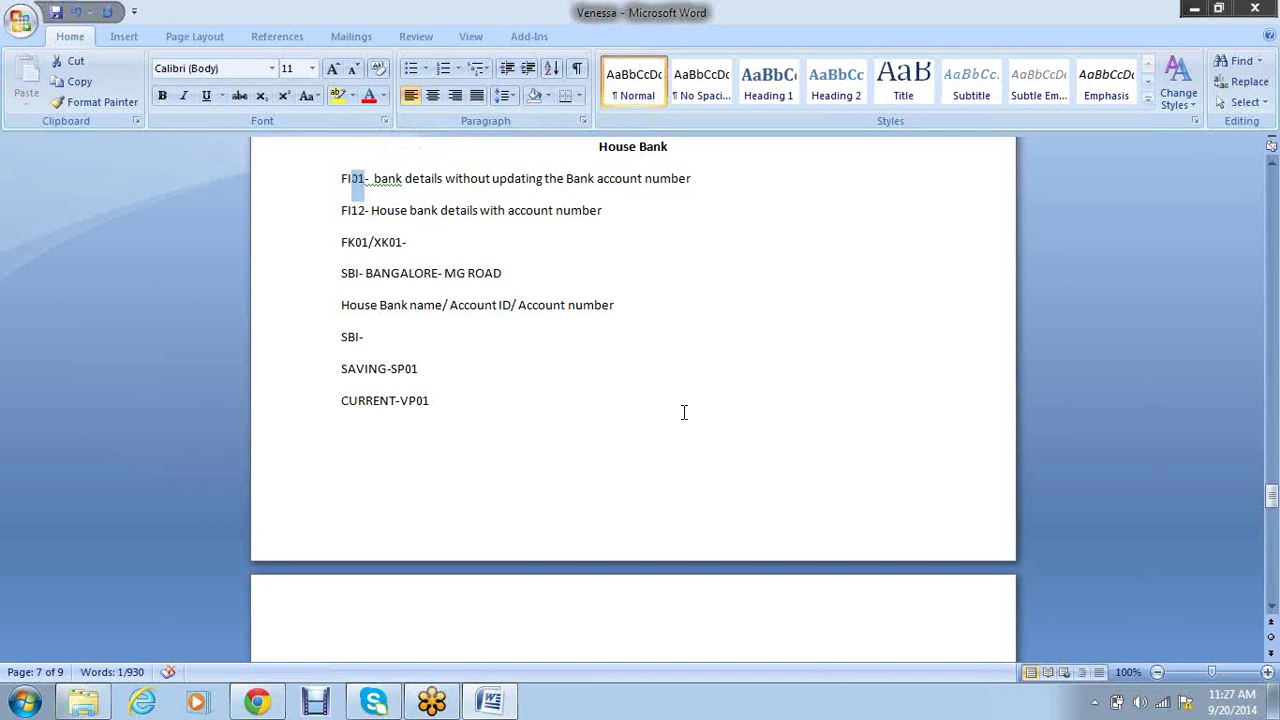
{"action": "scroll", "coordinate": [650, 389], "scroll_direction": "down", "scroll_amount": 10}
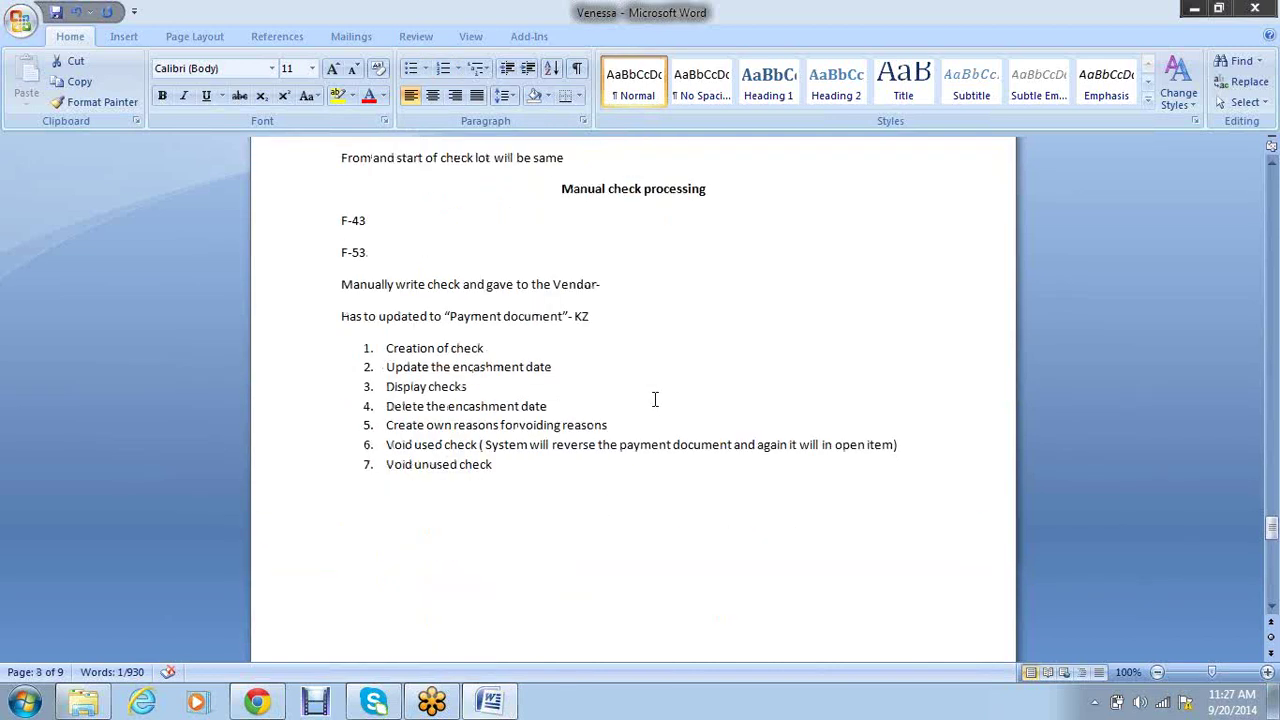
Clear the notes and folder windows from view and launch SAP Logon from the desktop
{"action": "key", "text": "alt+F4"}
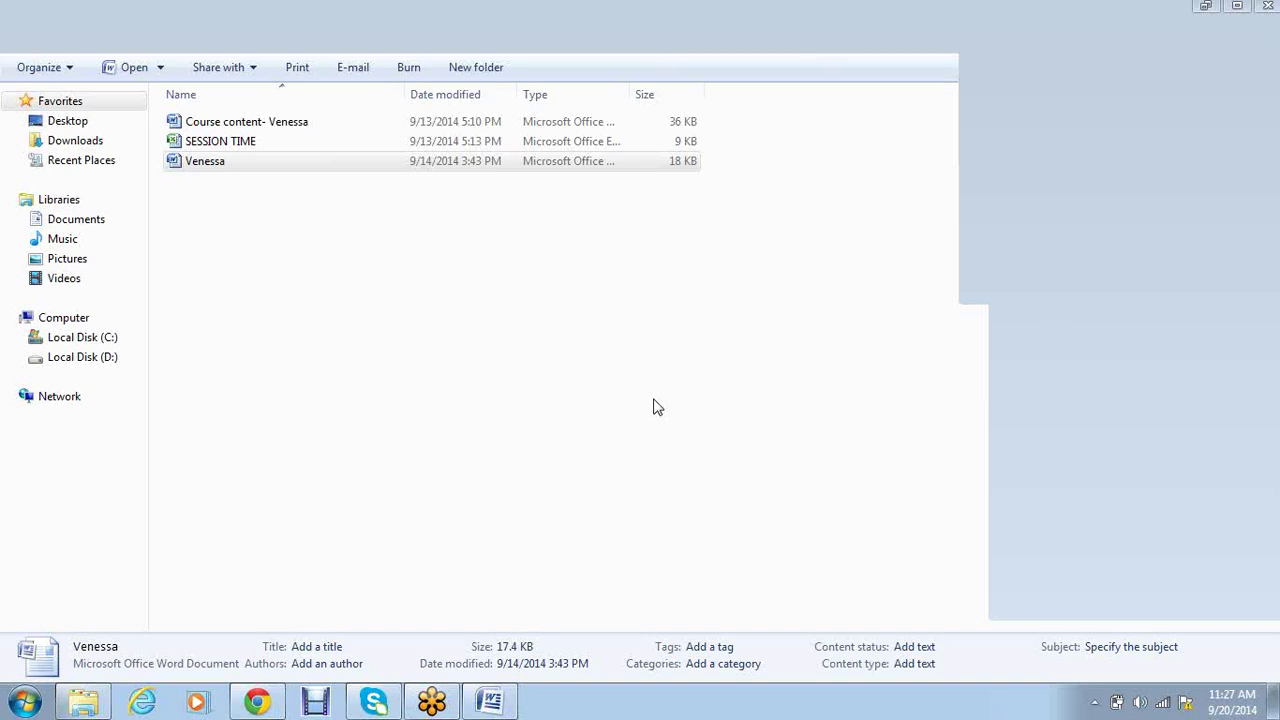
{"action": "key", "text": "alt+F4"}
{"action": "double_click", "coordinate": [34, 325]}
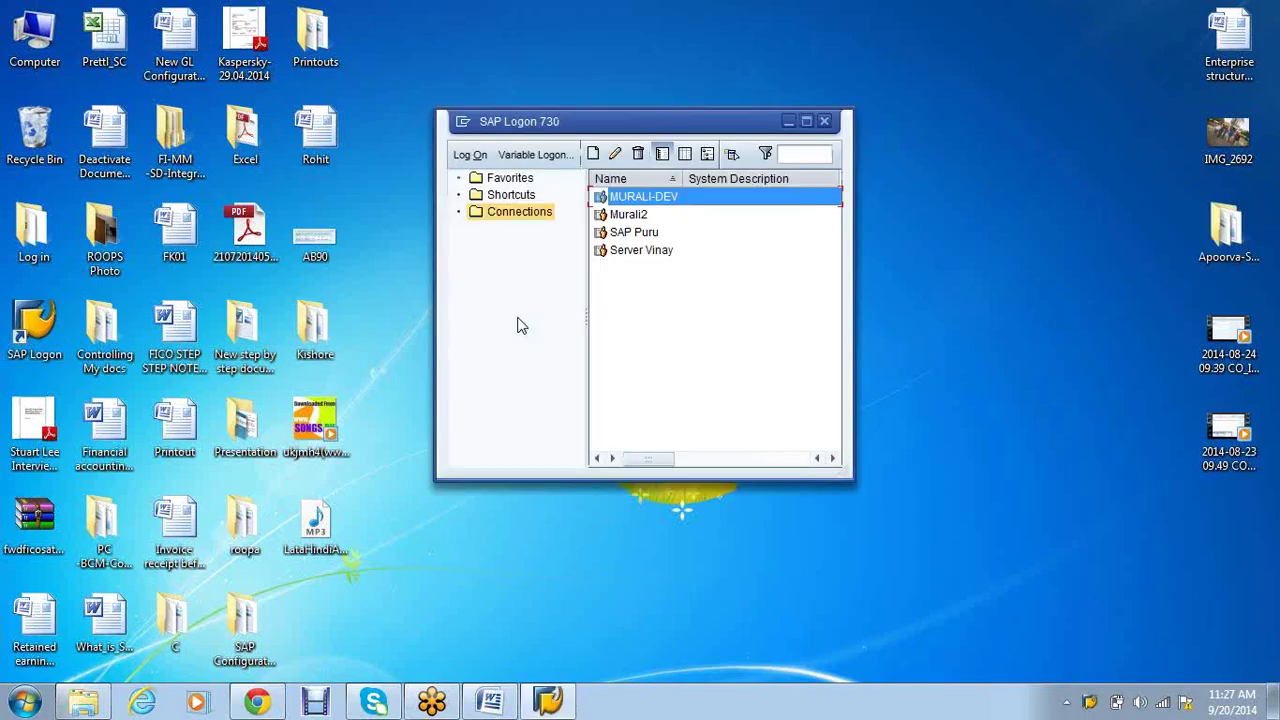
{"action": "left_click", "coordinate": [1036, 492]}
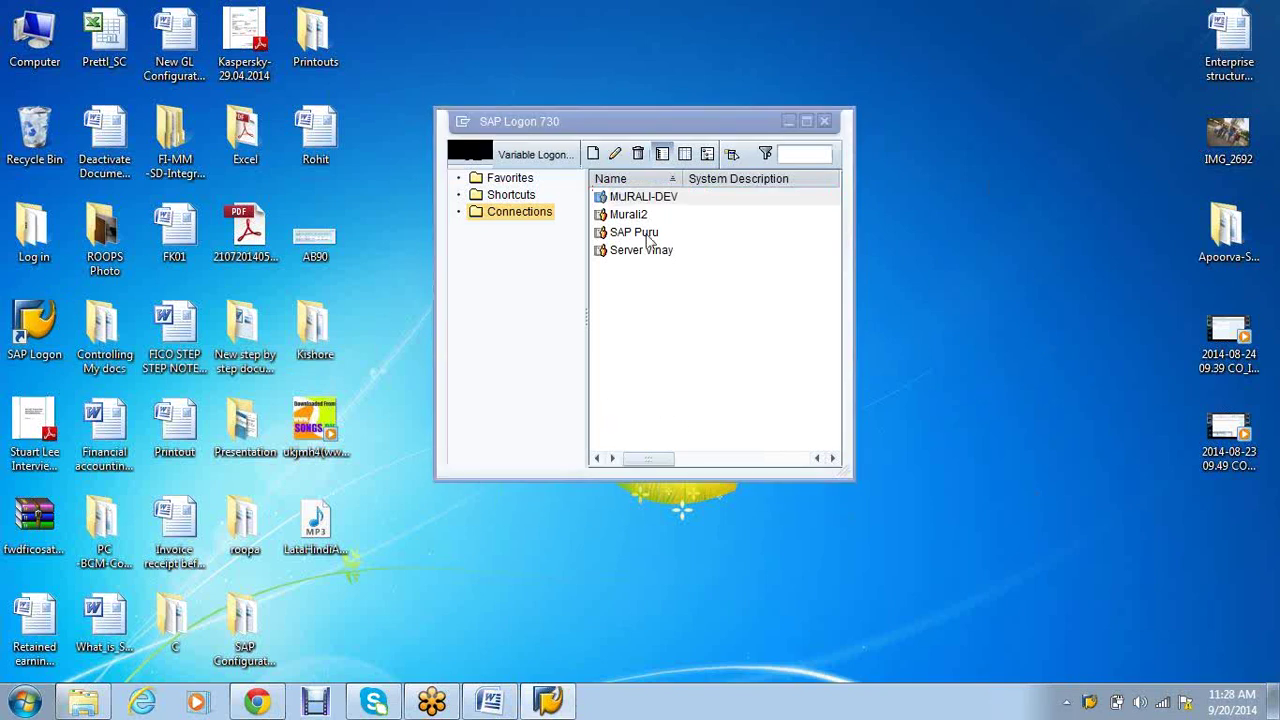
Open the DEV system connection and log on to client 800 with the user name and account password
{"action": "left_click", "coordinate": [641, 200]}
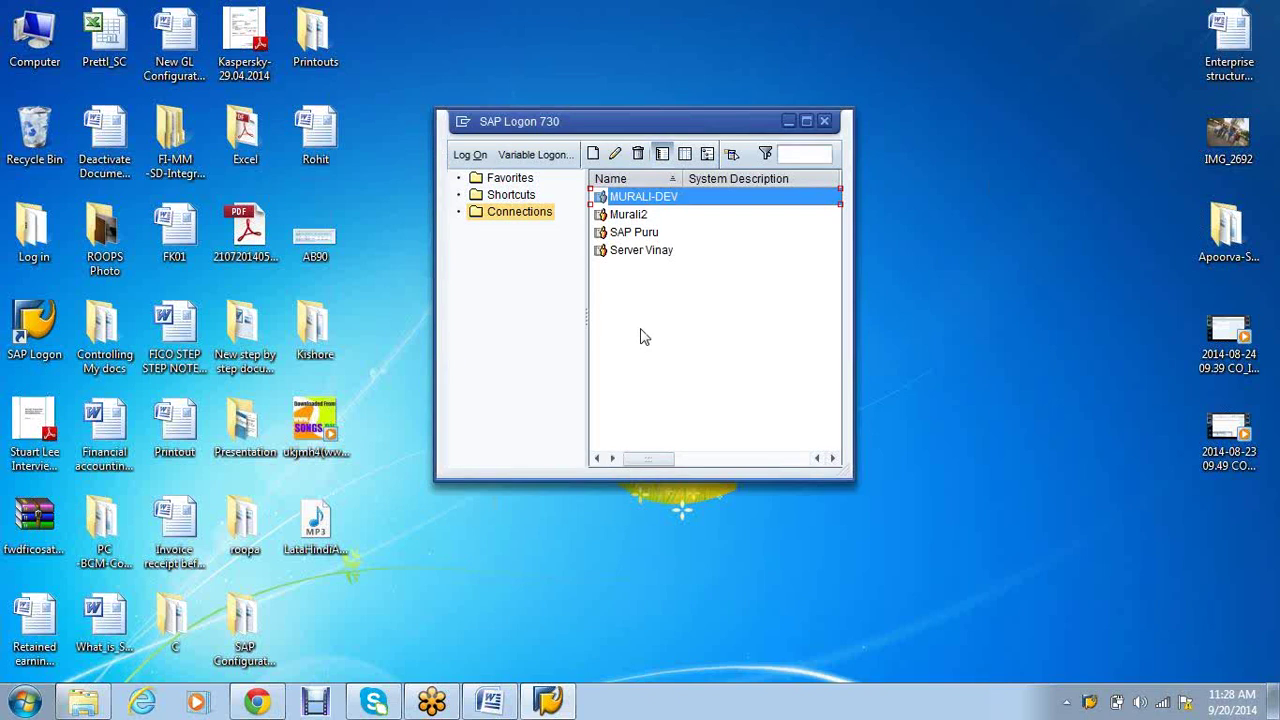
{"action": "key", "text": "Return"}
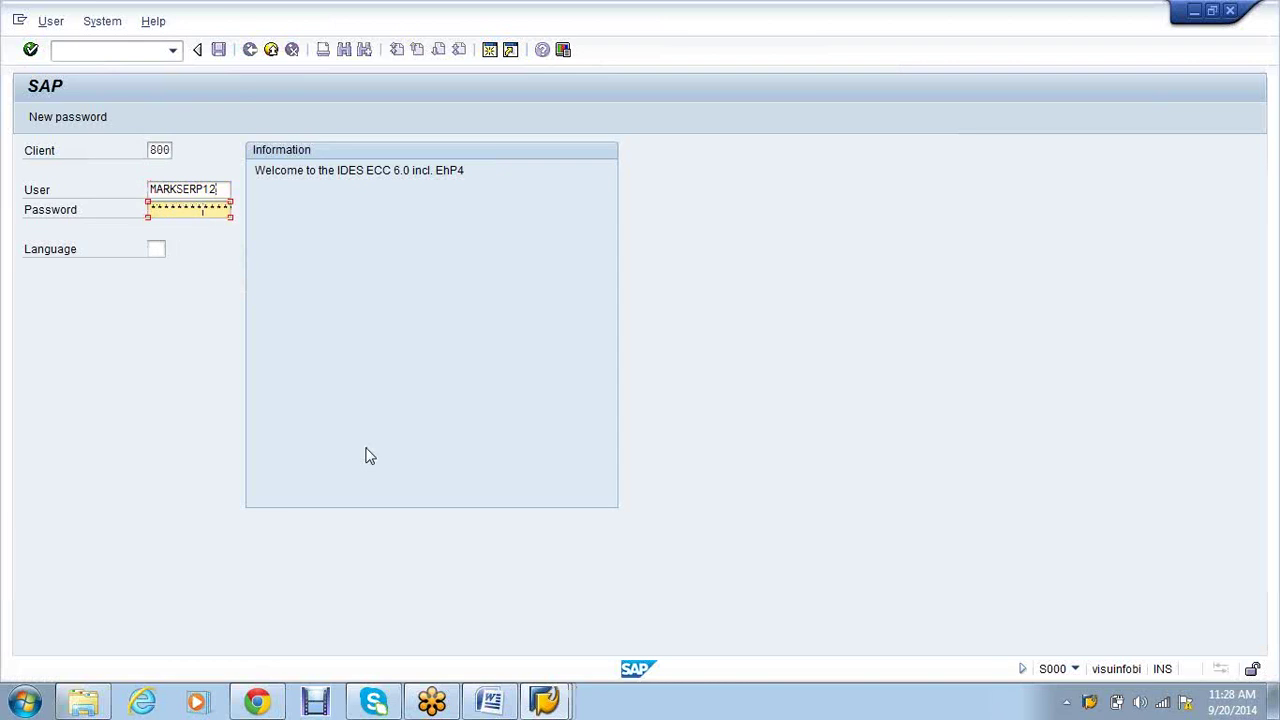
{"action": "key", "text": "Return"}
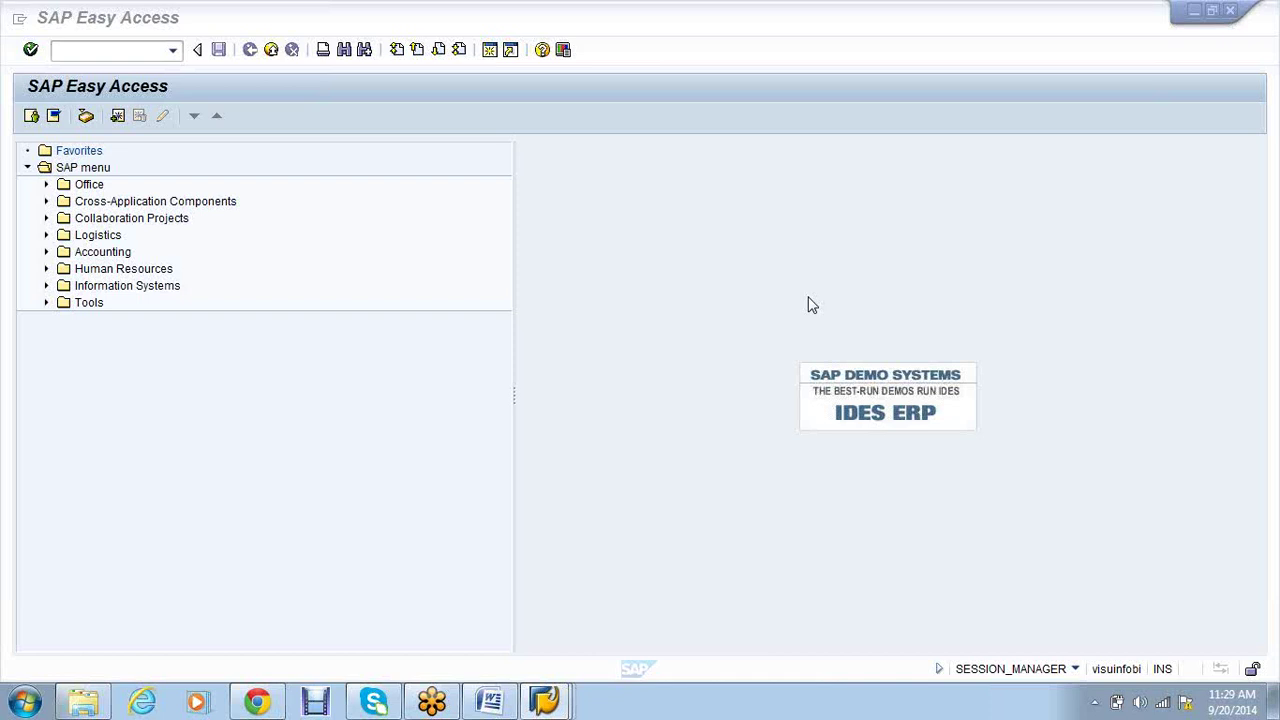
Start creating a bank in transaction FI01 with bank country IN and bank key SBI0001
{"action": "left_click", "coordinate": [118, 57]}
{"action": "type", "text": "fi01"}
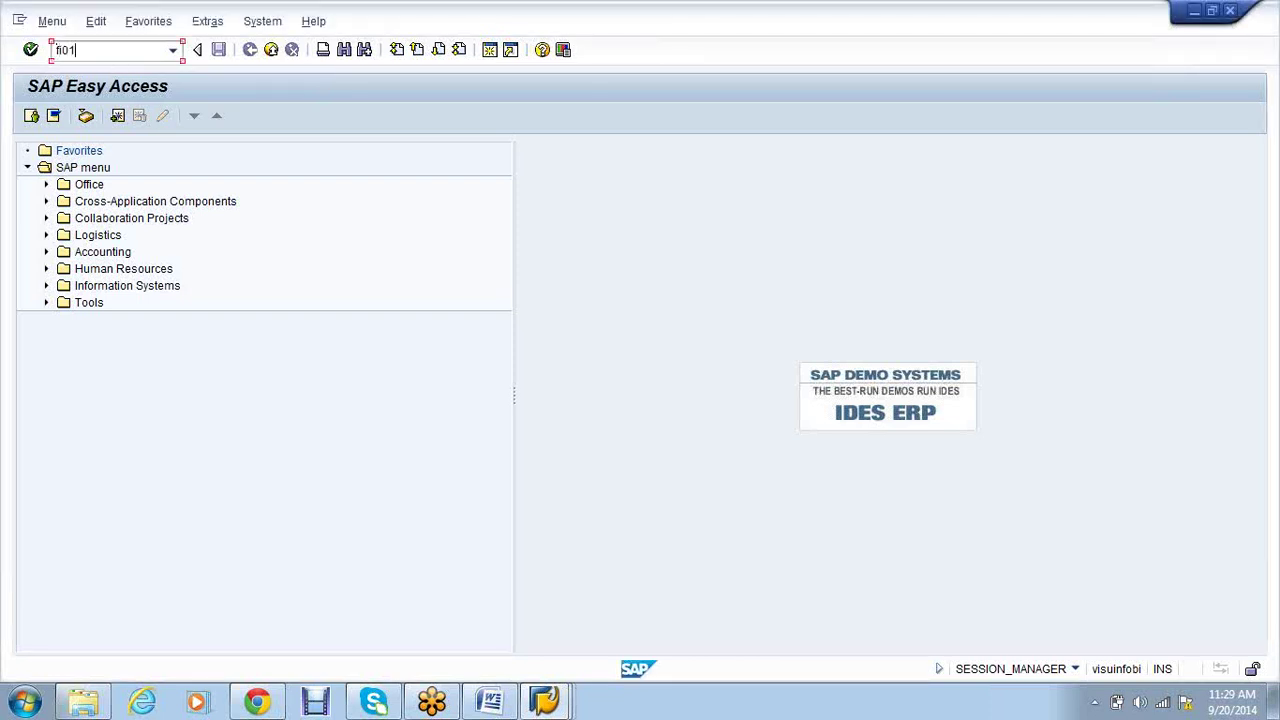
{"action": "key", "text": "Return"}
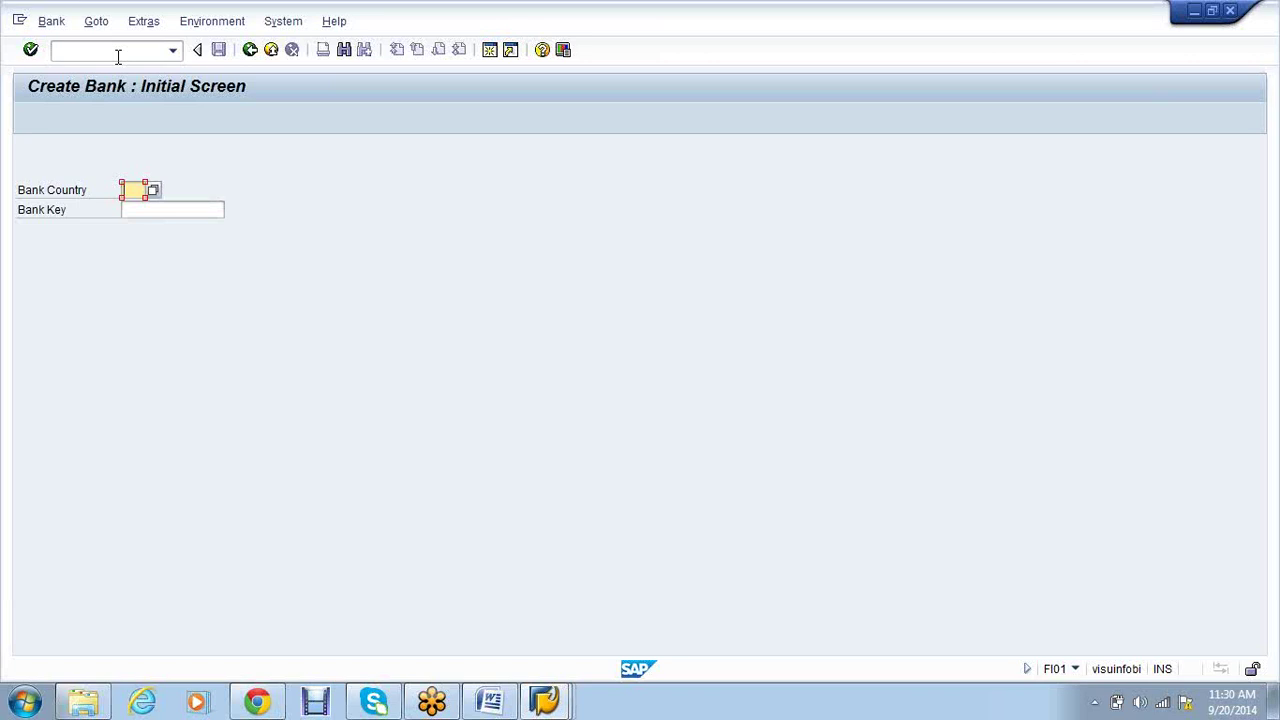
{"action": "type", "text": "IN"}
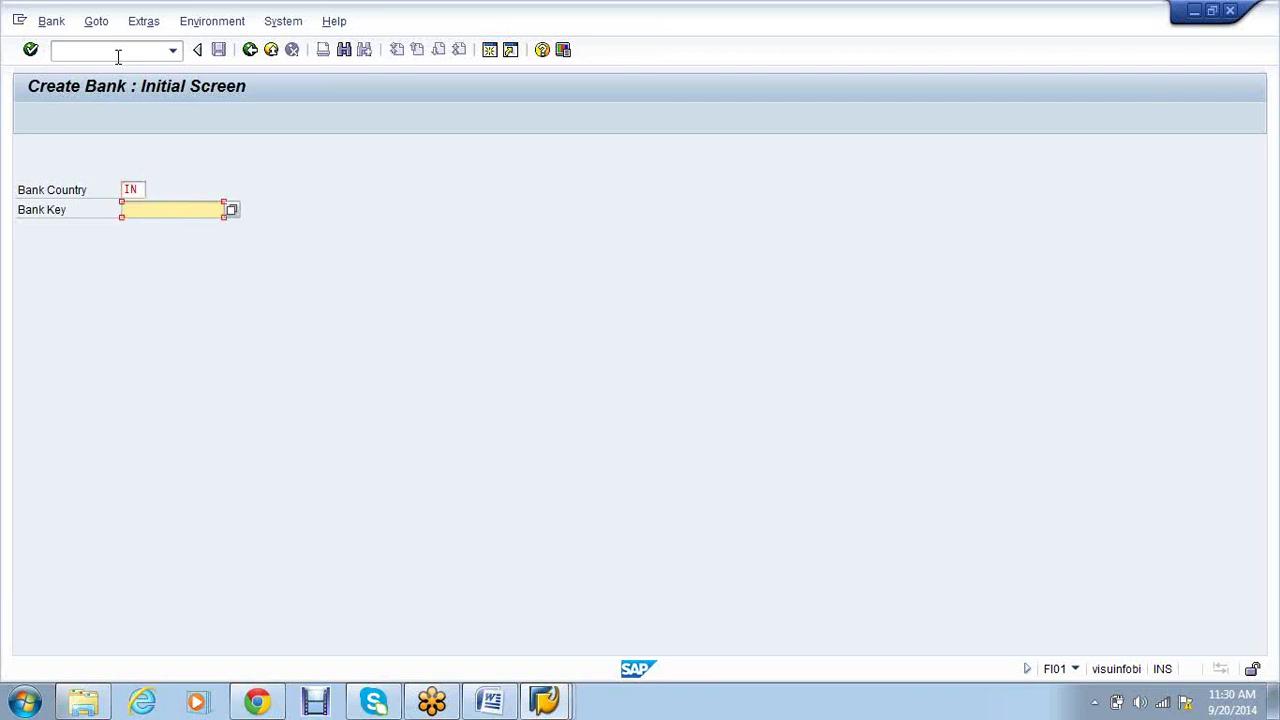
{"action": "type", "text": "SBI0001"}
{"action": "key", "text": "Return"}
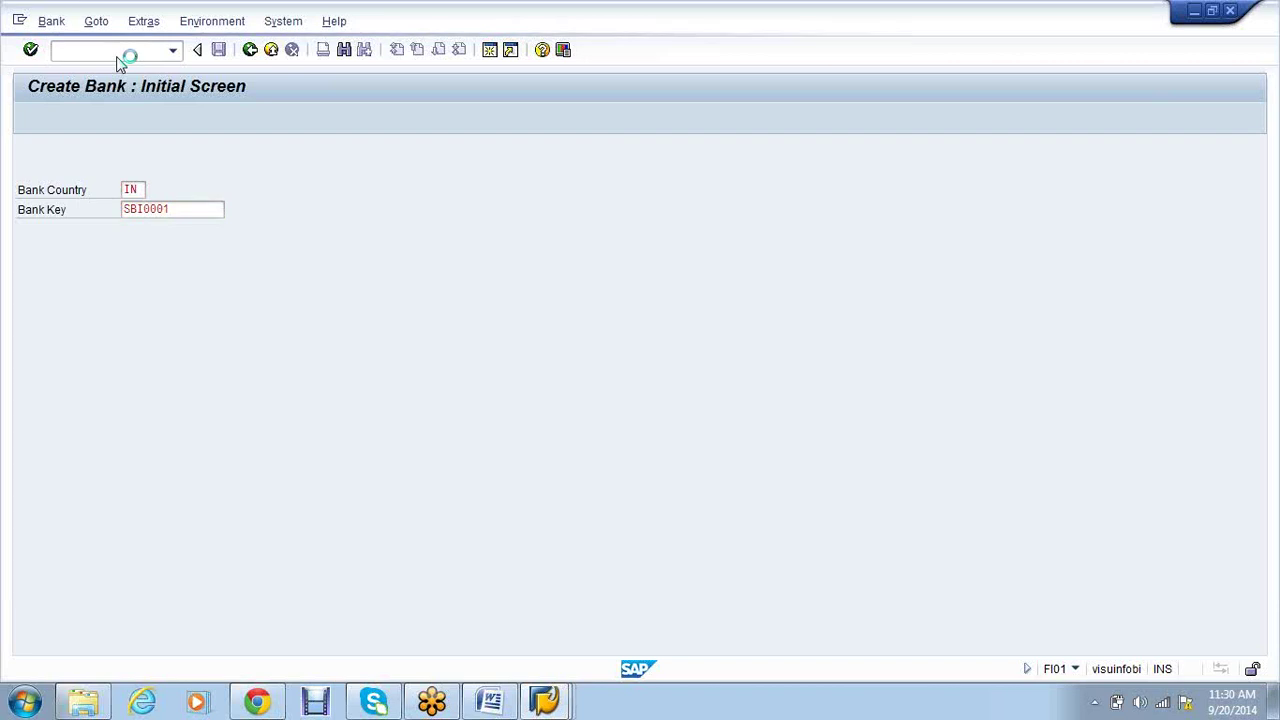
Set the bank name to SBI BANGALORE and the street to MAIN ROAD, leaving the region blank
{"action": "type", "text": "SBI "}
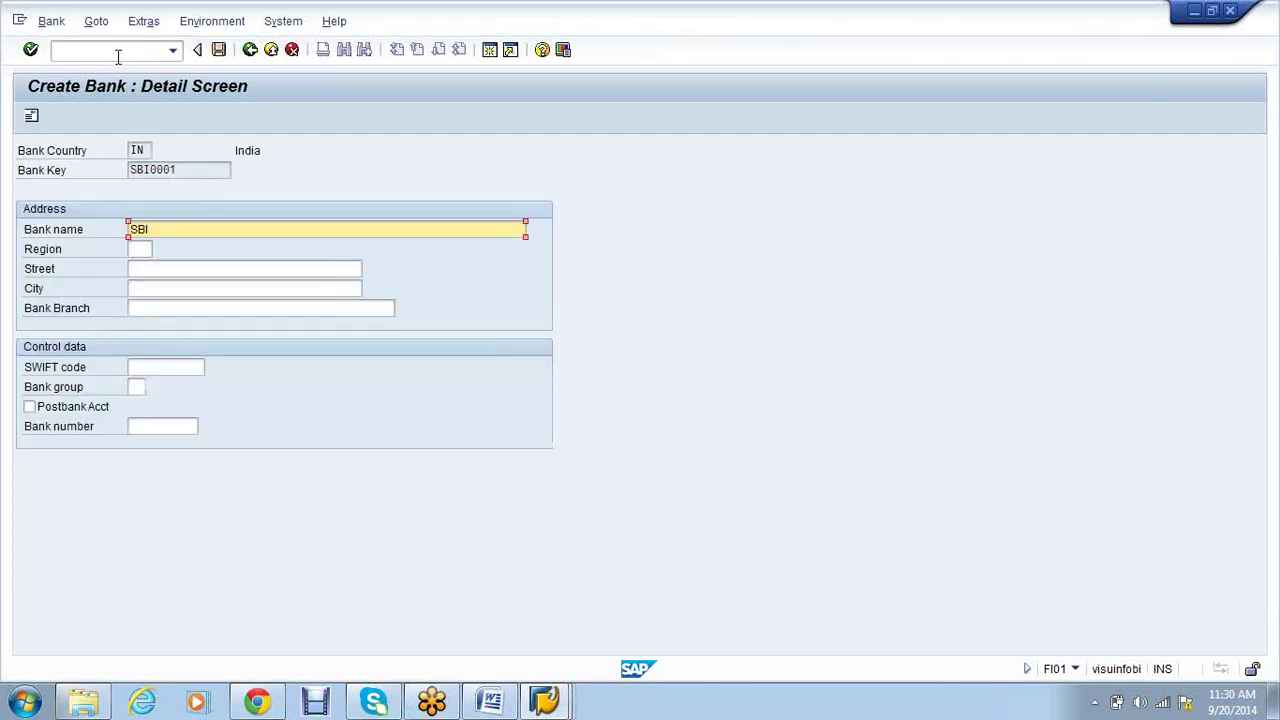
{"action": "type", "text": "BANGALORE"}
{"action": "key", "text": "Tab"}
{"action": "key", "text": "Tab"}
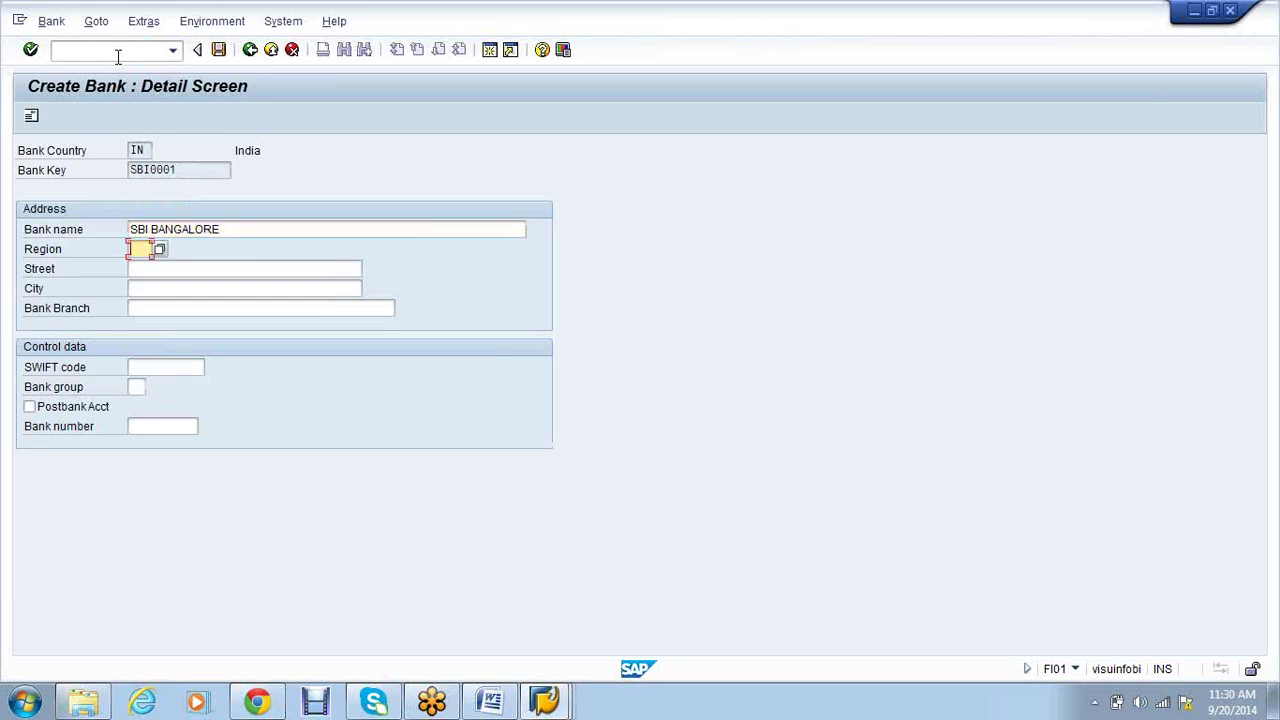
{"action": "type", "text": "M"}
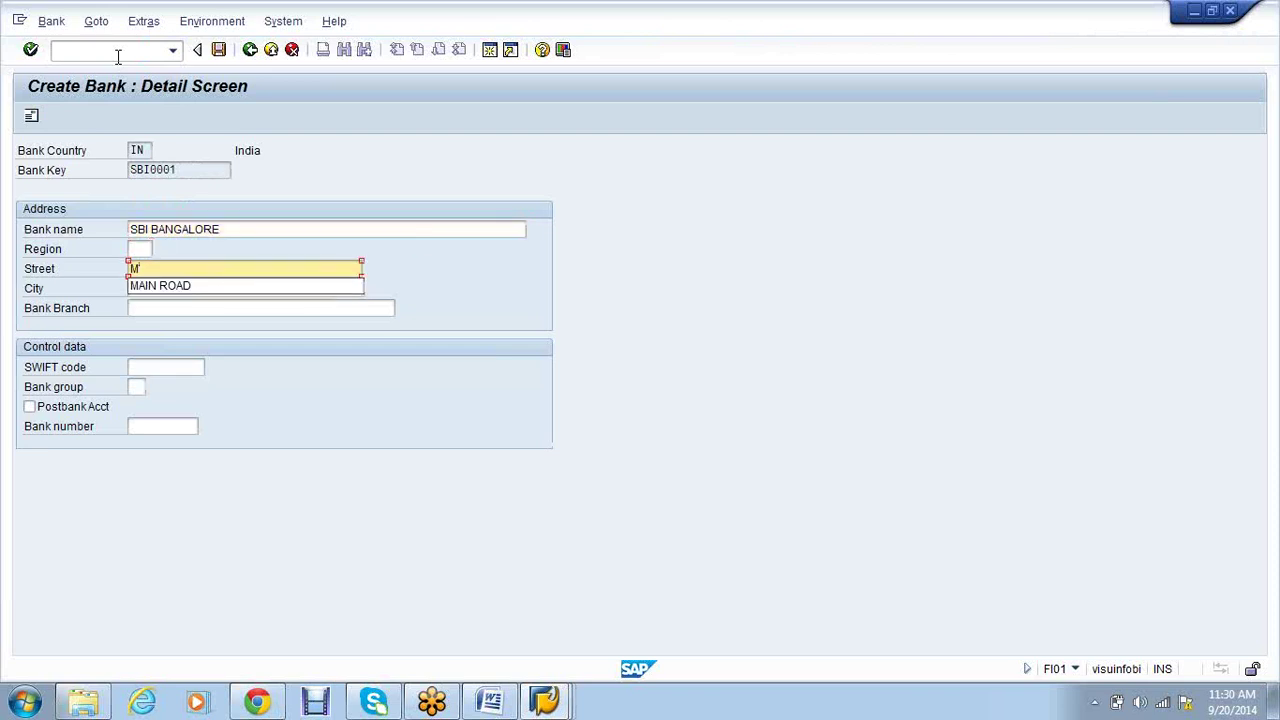
{"action": "key", "text": "Down"}
{"action": "key", "text": "Return"}
{"action": "key", "text": "Tab"}
Set the bank's city to Bangalore and its branch to MAIN BRANCH
{"action": "type", "text": "B"}
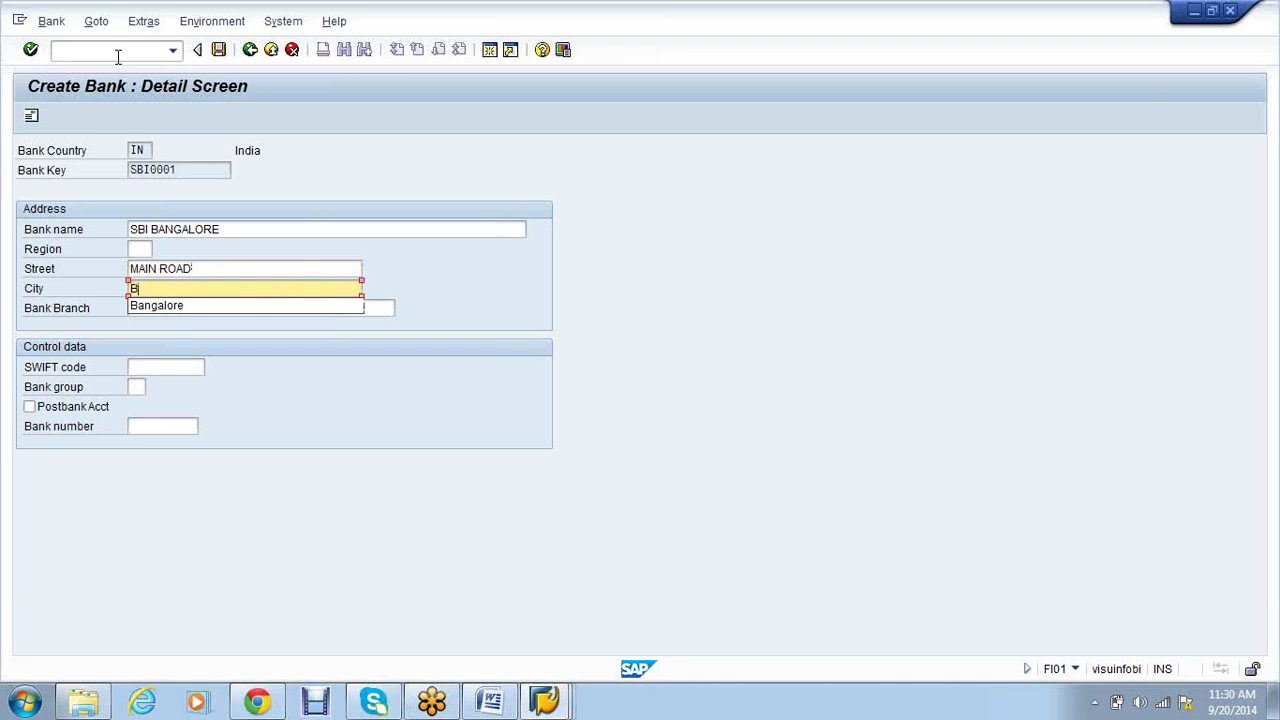
{"action": "key", "text": "Down"}
{"action": "key", "text": "Return"}
{"action": "key", "text": "Tab"}
{"action": "key", "text": "Down"}
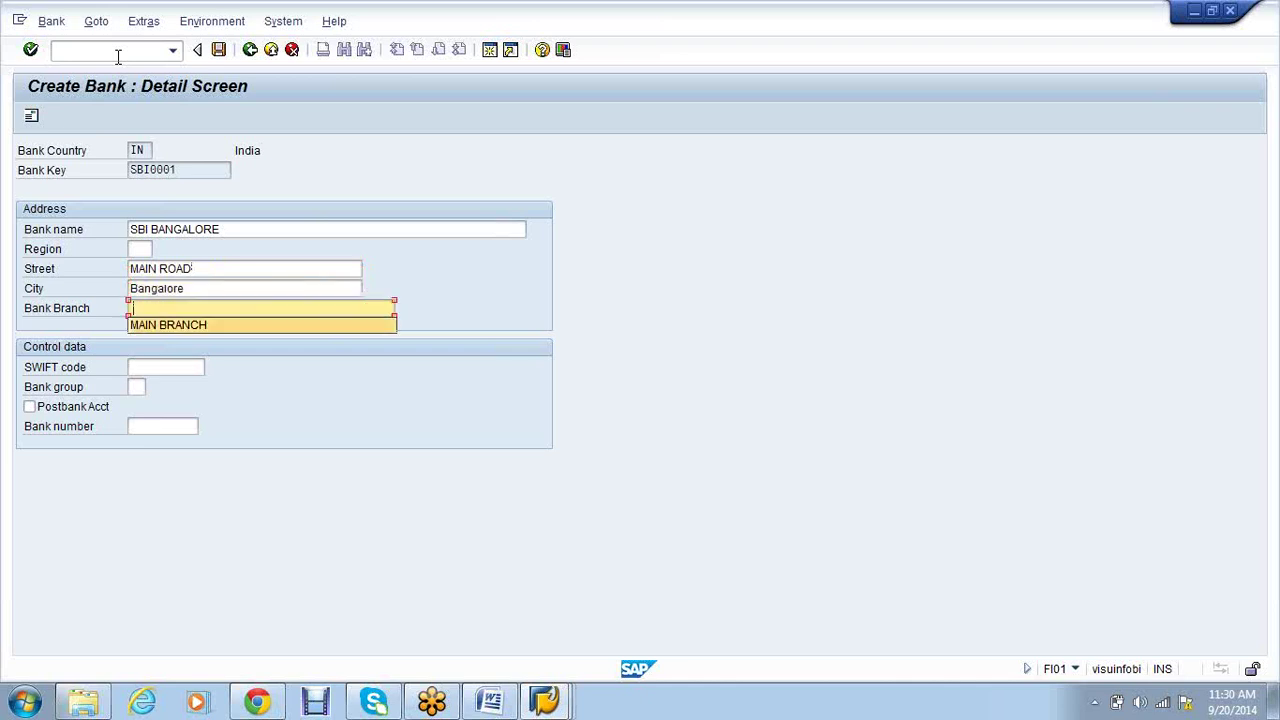
{"action": "key", "text": "Return"}
{"action": "key", "text": "Tab"}
Set the bank's SWIFT code to SWIFTTEST
{"action": "type", "text": "S"}
{"action": "key", "text": "Down"}
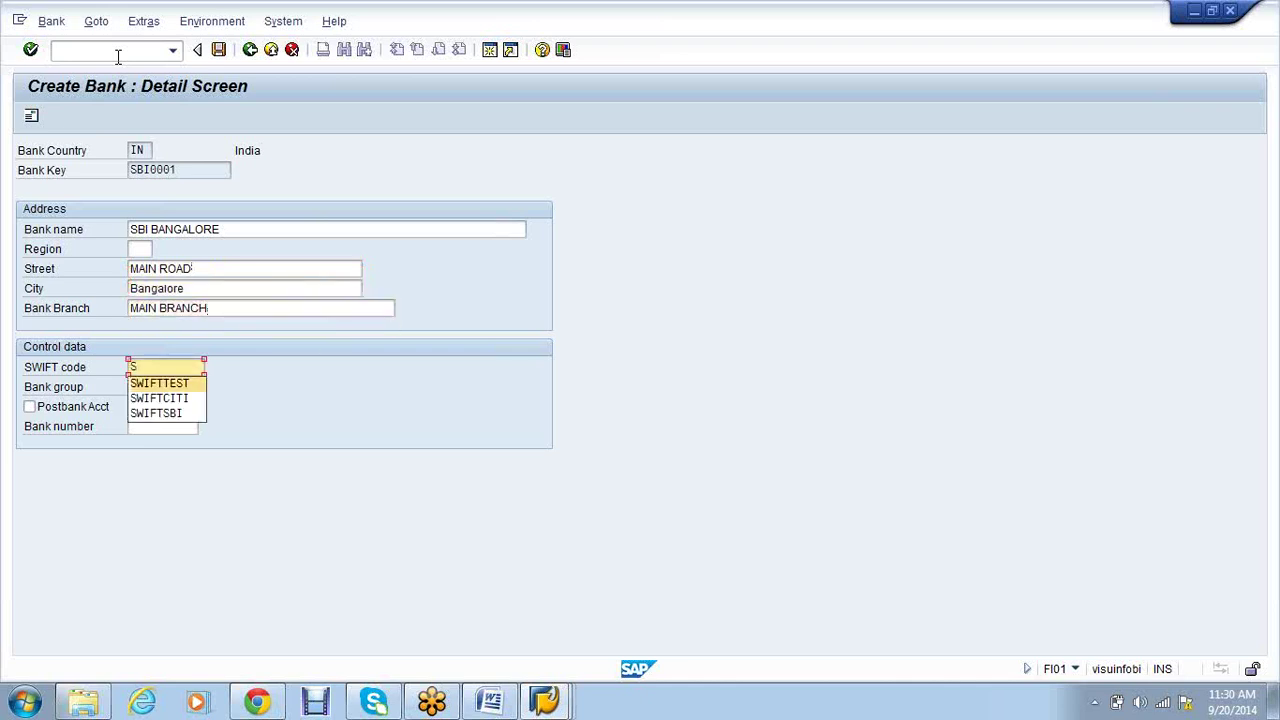
{"action": "key", "text": "Return"}
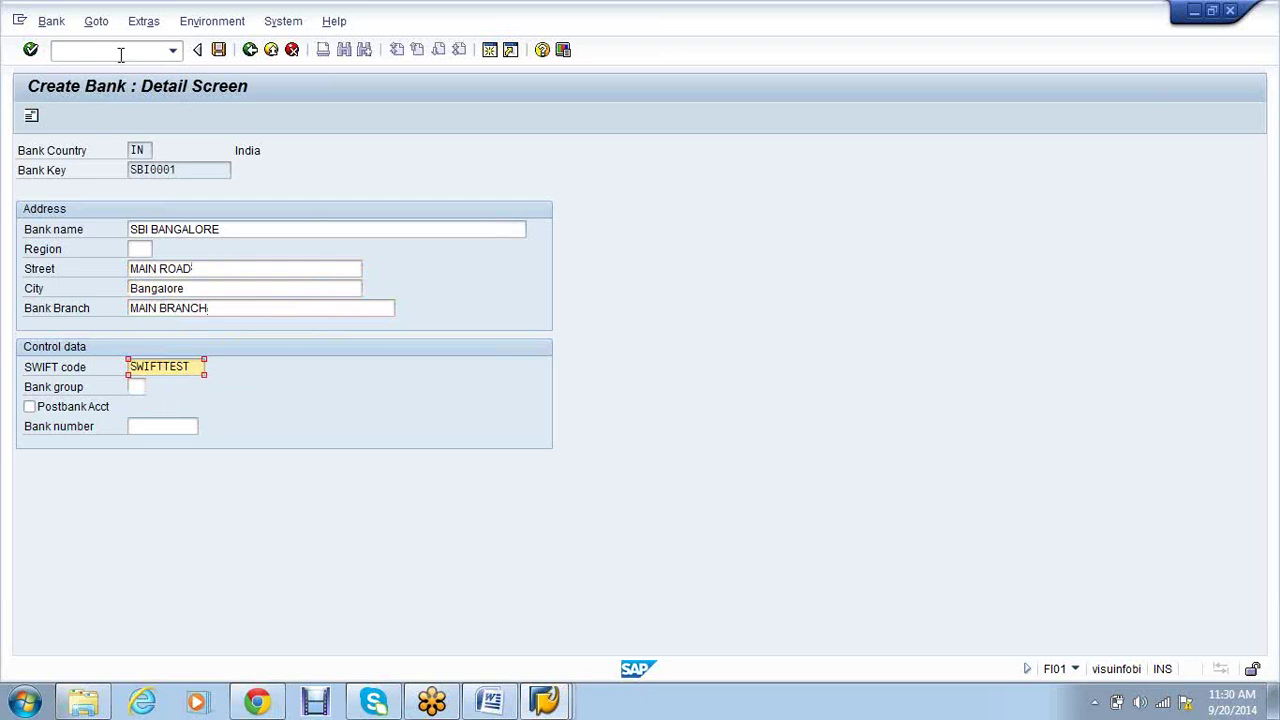
Copy the bank key SBI0001 into the bank number and save the bank
{"action": "left_click", "coordinate": [190, 170]}
{"action": "left_click_drag", "start_coordinate": [190, 170], "coordinate": [128, 170]}
{"action": "key", "text": "ctrl+c"}
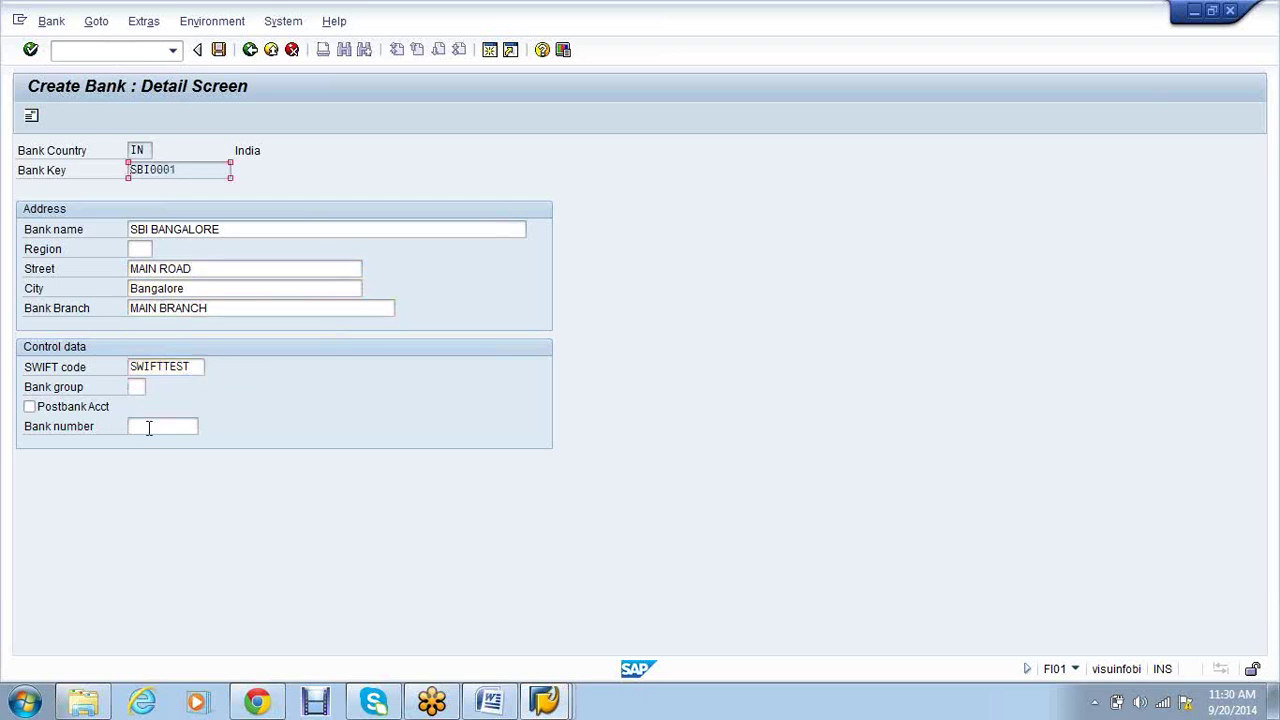
{"action": "left_click", "coordinate": [148, 428]}
{"action": "key", "text": "ctrl+v"}
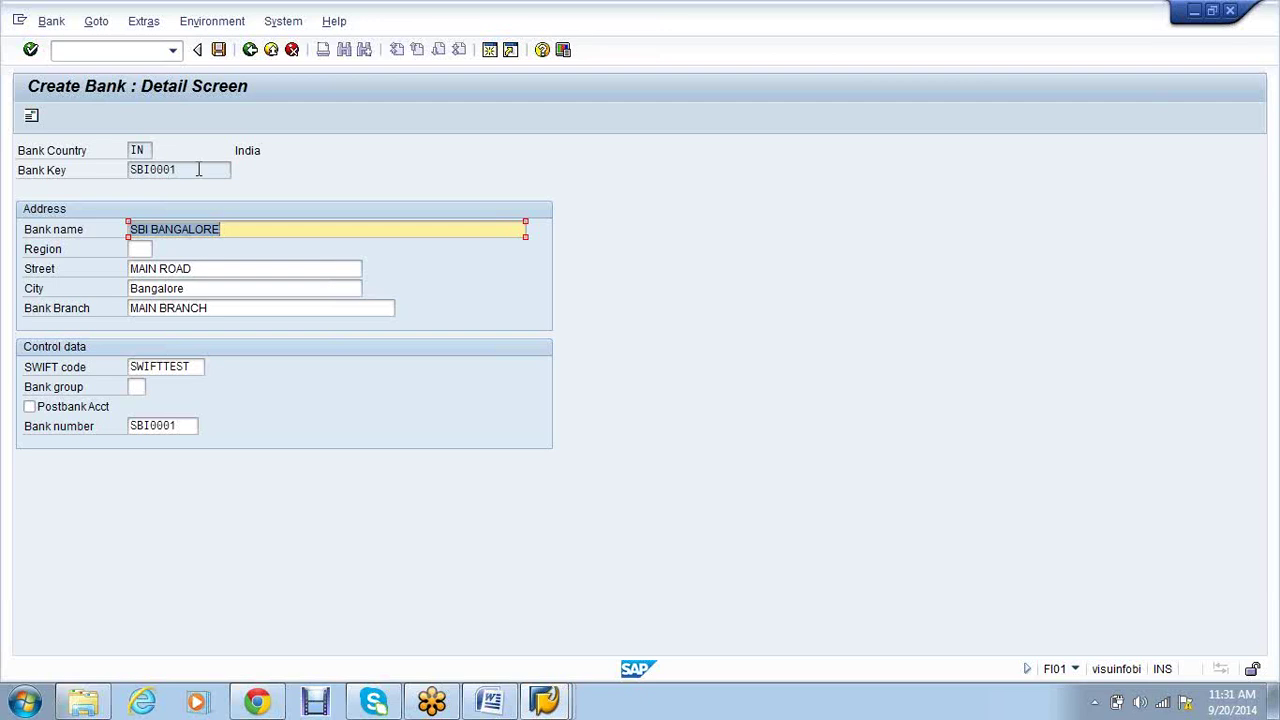
{"action": "left_click", "coordinate": [218, 49]}
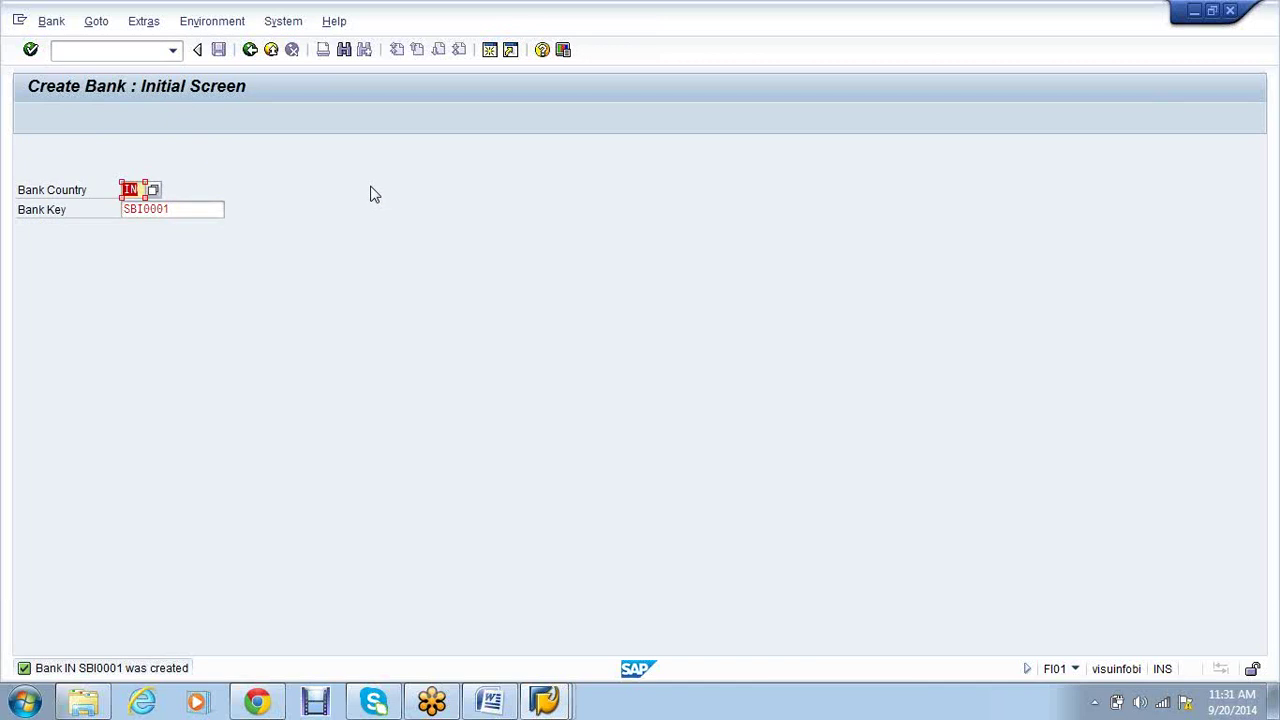
{"action": "left_click", "coordinate": [102, 50]}
{"action": "type", "text": "/nfi12"}
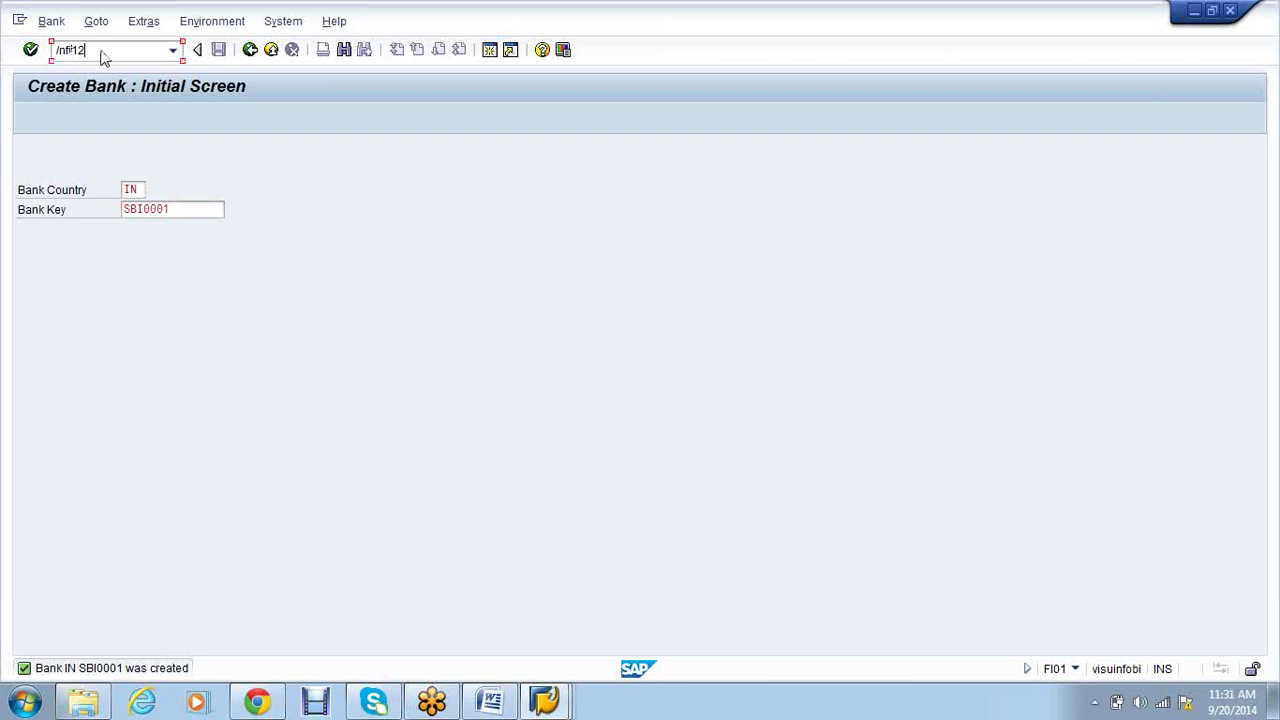
{"action": "key", "text": "Return"}
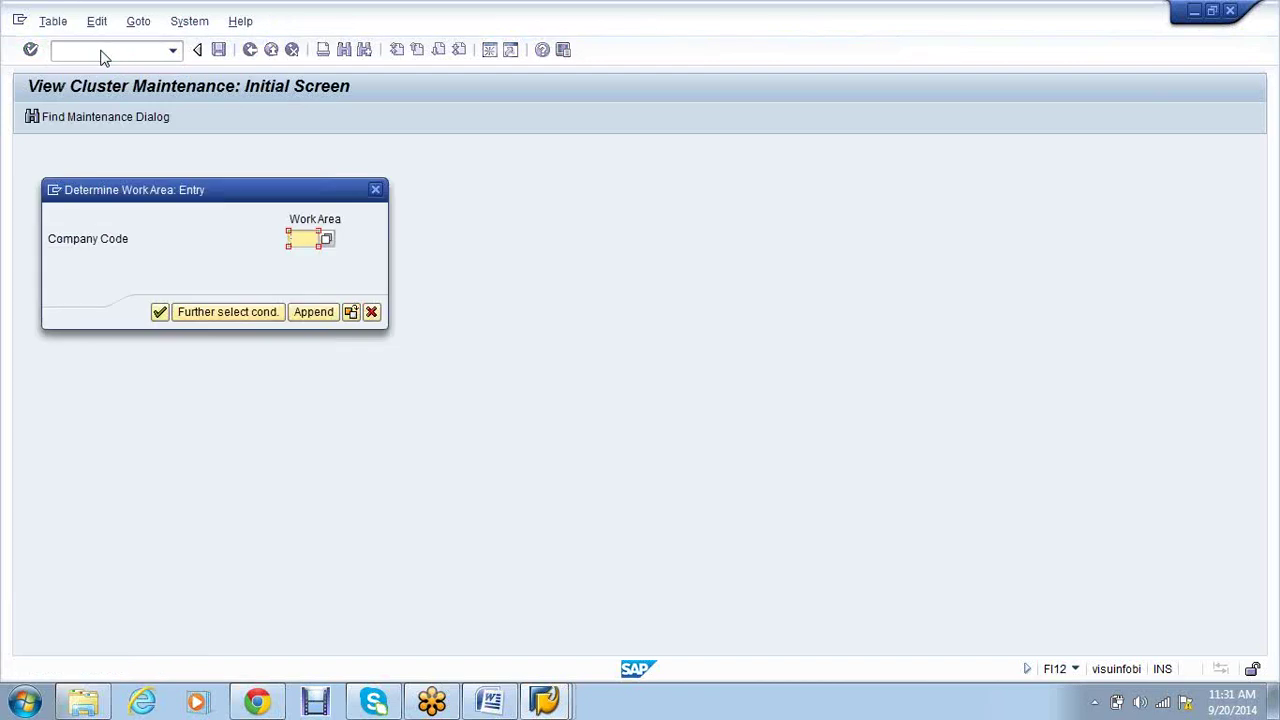
{"action": "type", "text": "ab90"}
{"action": "key", "text": "Return"}
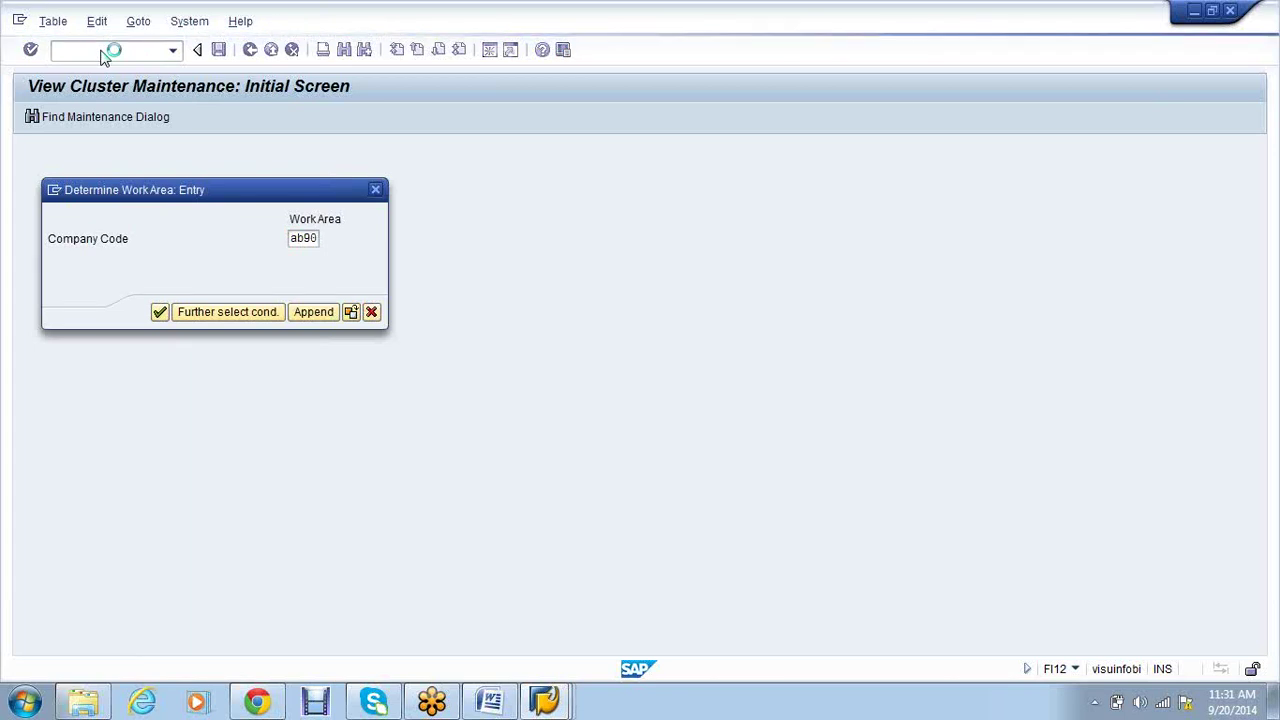
{"action": "key", "text": "Return"}
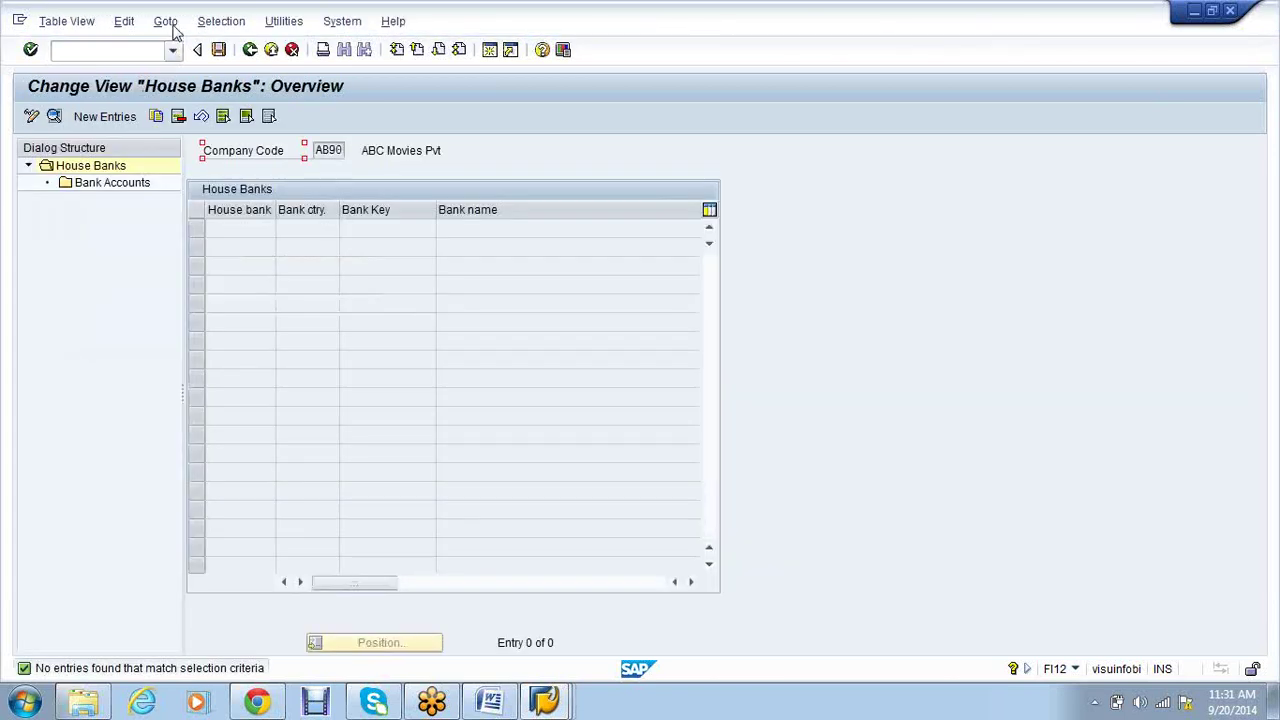
{"action": "left_click", "coordinate": [251, 52]}
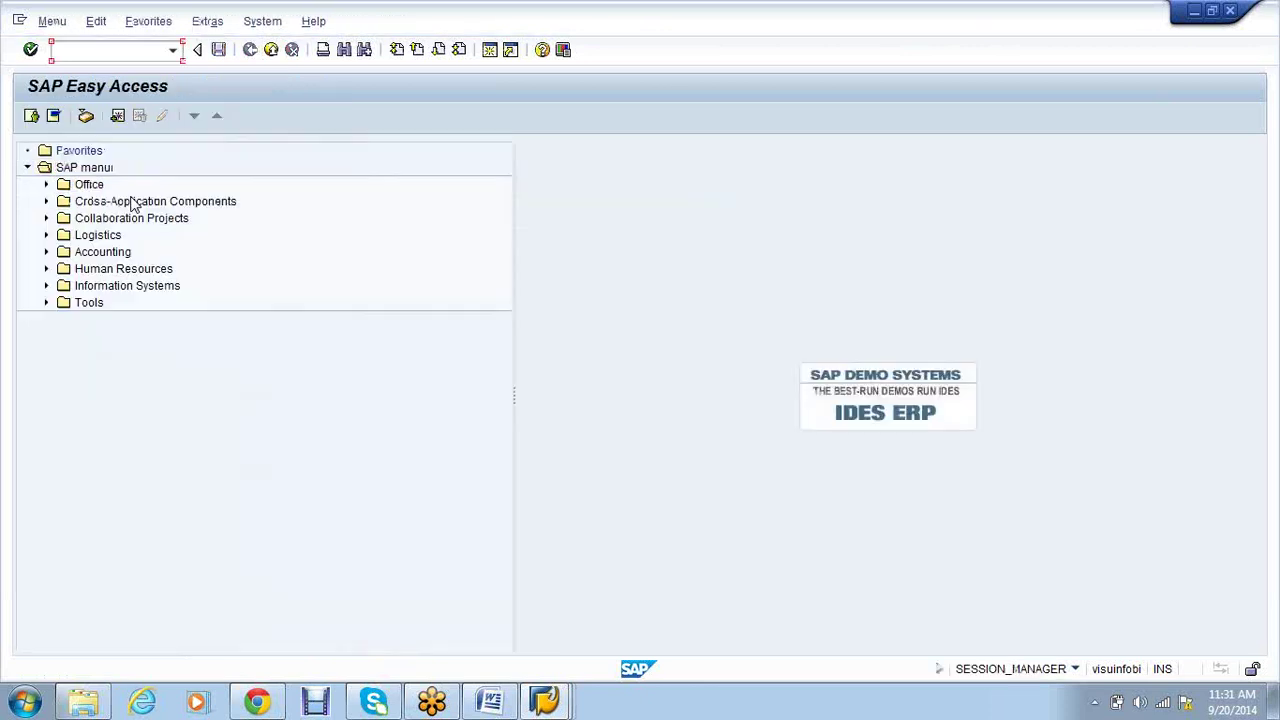
Open the house banks overview in transaction FI12 for company code VS01
{"action": "type", "text": "fi12"}
{"action": "key", "text": "Return"}
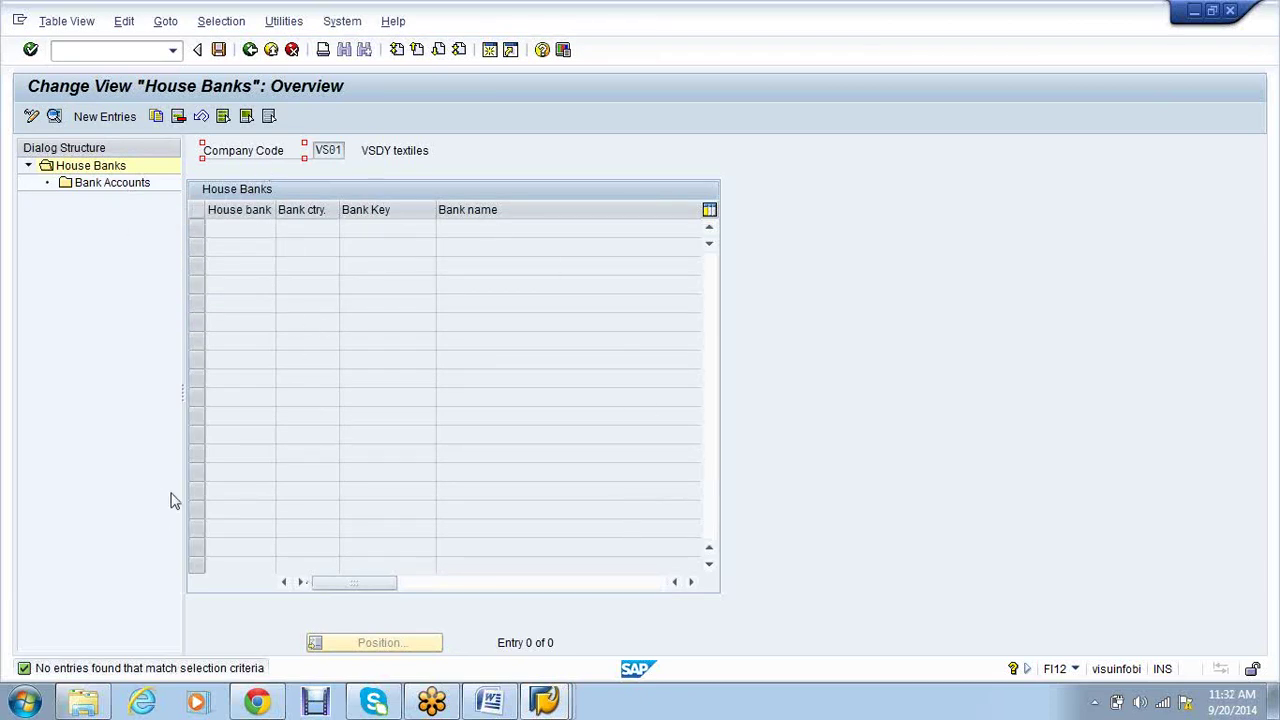
Add a new house bank SBIMH with bank country IN and bank key SBI0001, and expand its address details
{"action": "left_click", "coordinate": [101, 120]}
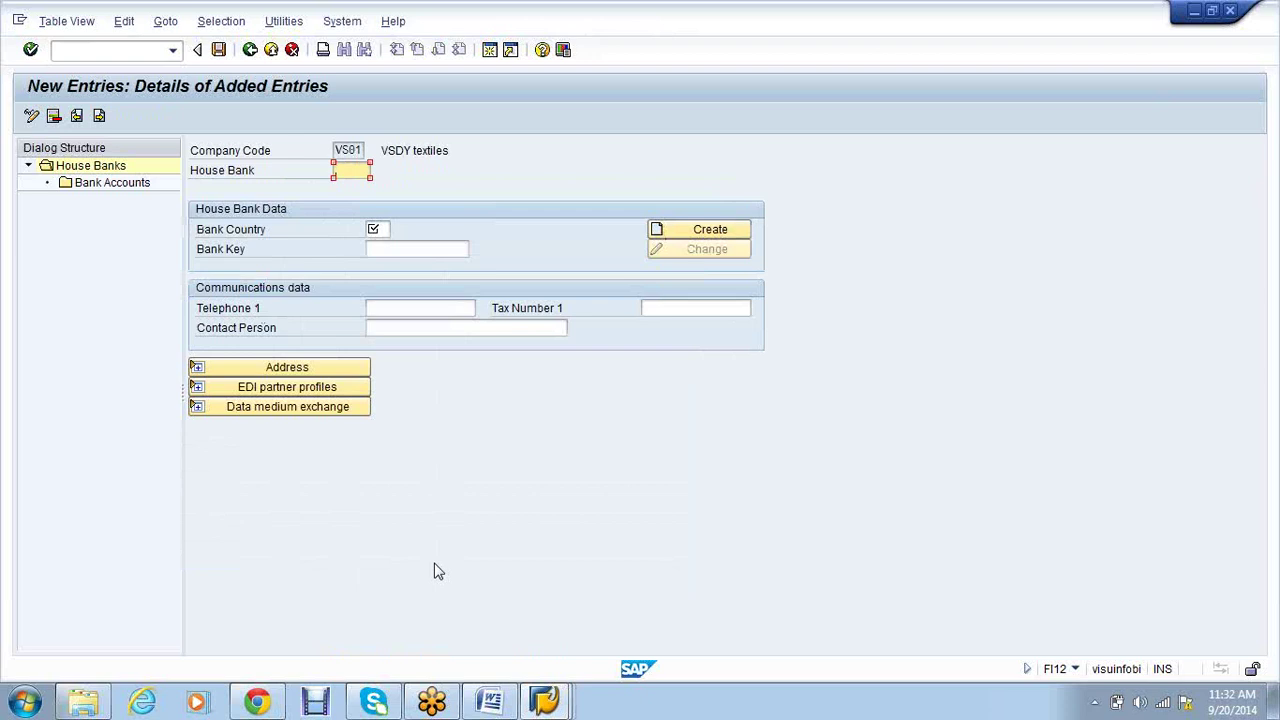
{"action": "type", "text": "SBIMH"}
{"action": "key", "text": "Tab"}
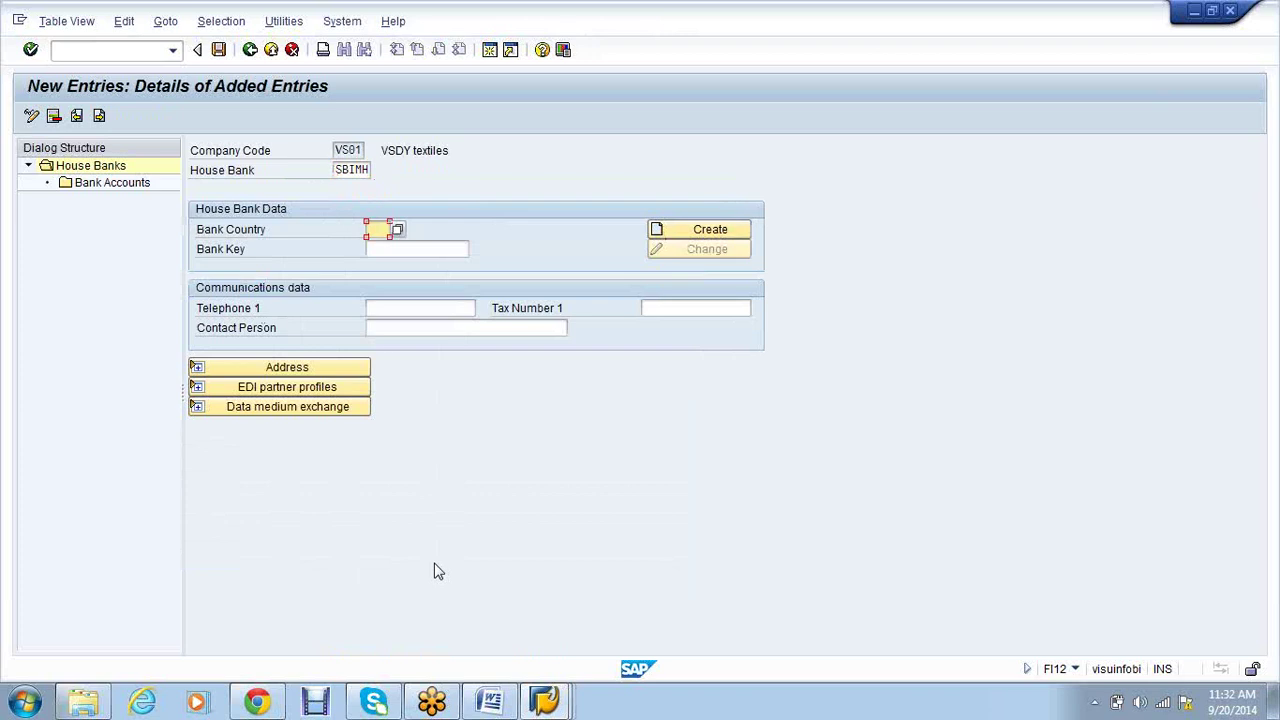
{"action": "type", "text": "IN"}
{"action": "key", "text": "Tab"}
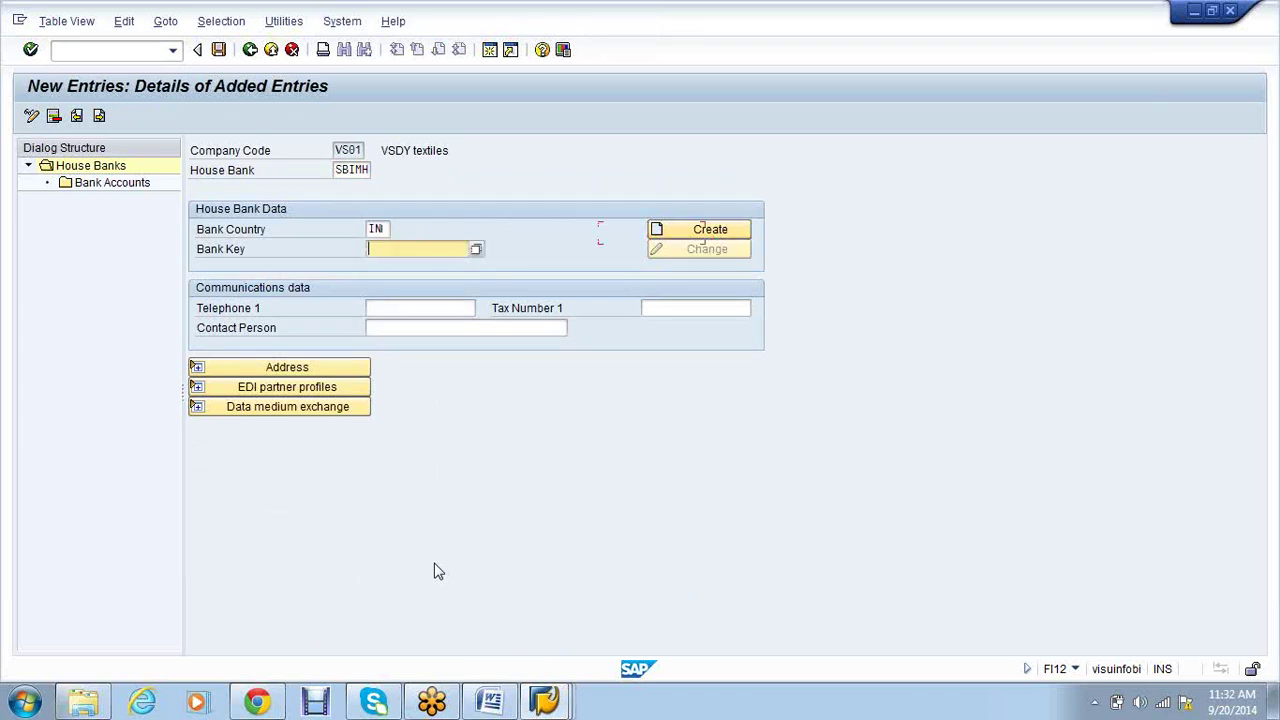
{"action": "type", "text": "SBI006"}
{"action": "type", "text": "1"}
{"action": "key", "text": "Return"}
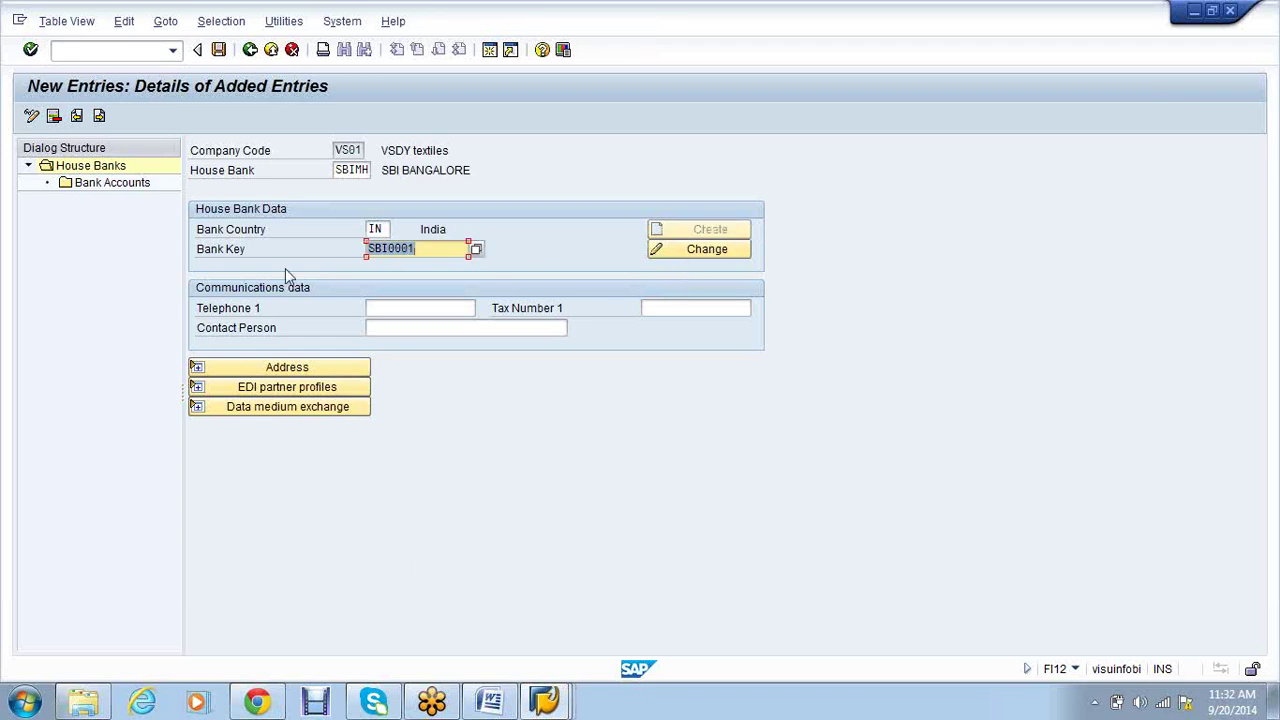
{"action": "left_click", "coordinate": [196, 367]}
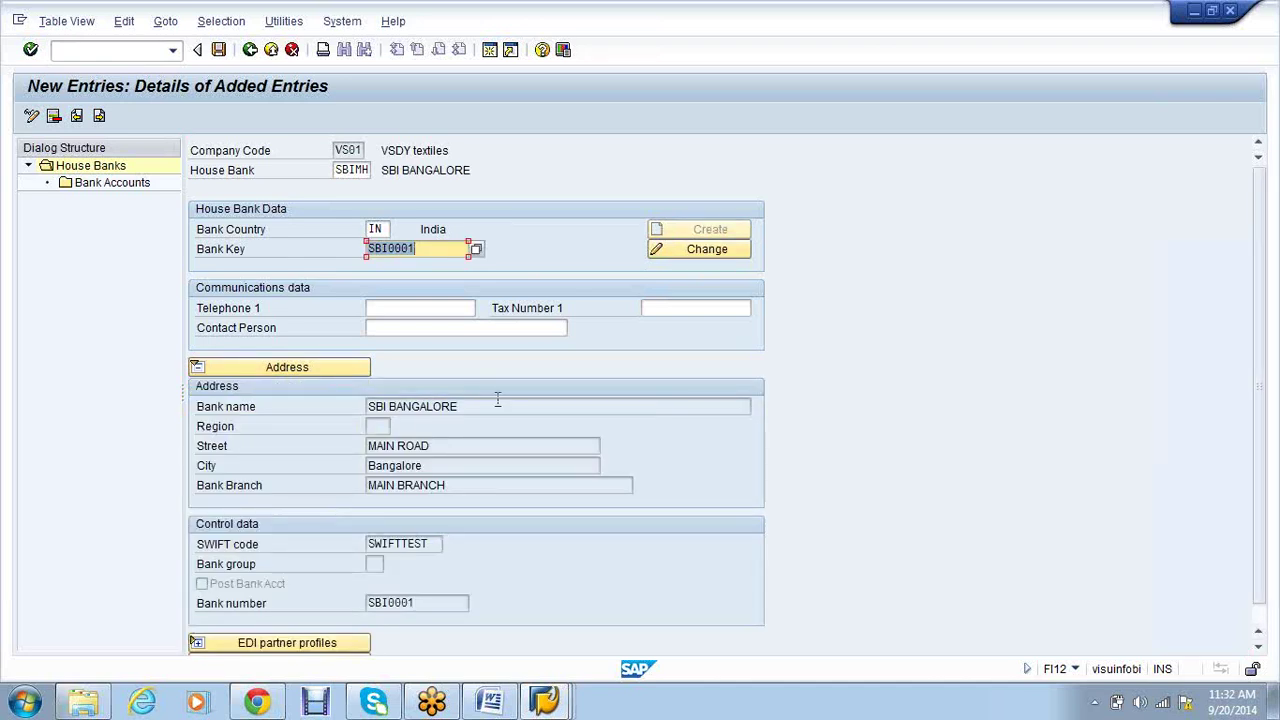
Set the house bank's bank key to SBI0002 and start creating the bank master data for it
{"action": "left_click", "coordinate": [426, 248]}
{"action": "key", "text": "BackSpace"}
{"action": "type", "text": "2"}
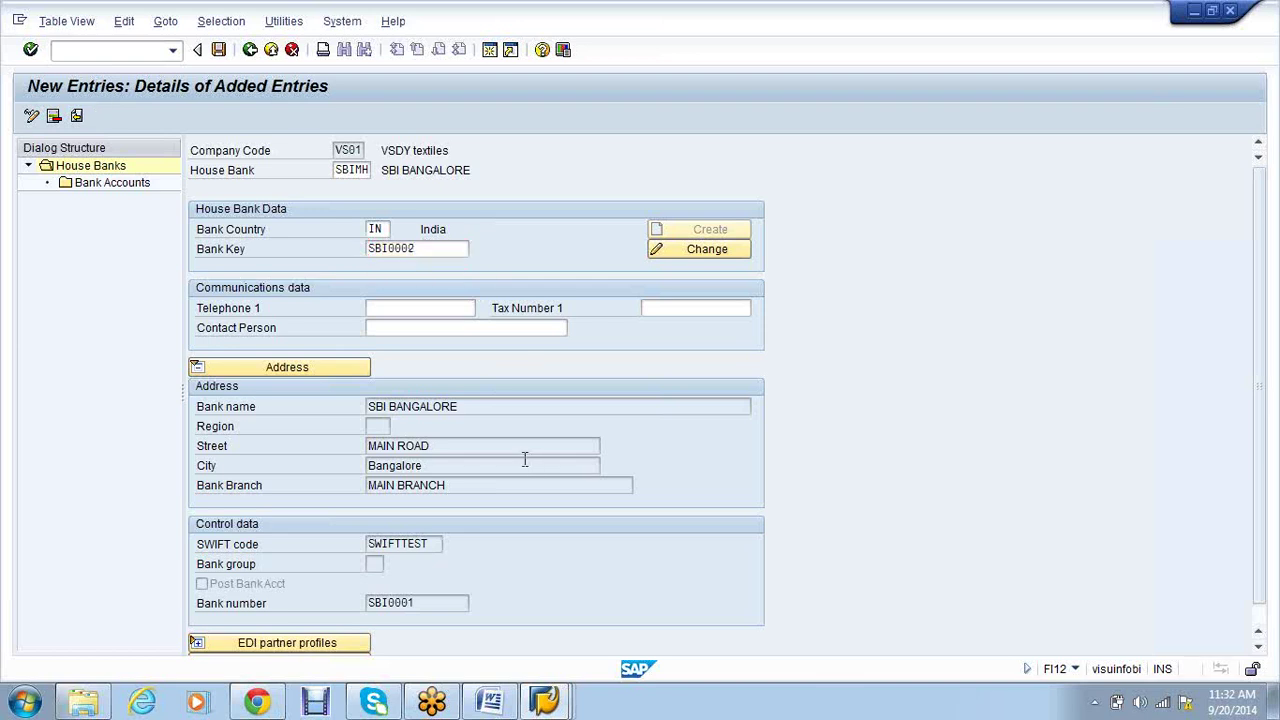
{"action": "key", "text": "Return"}
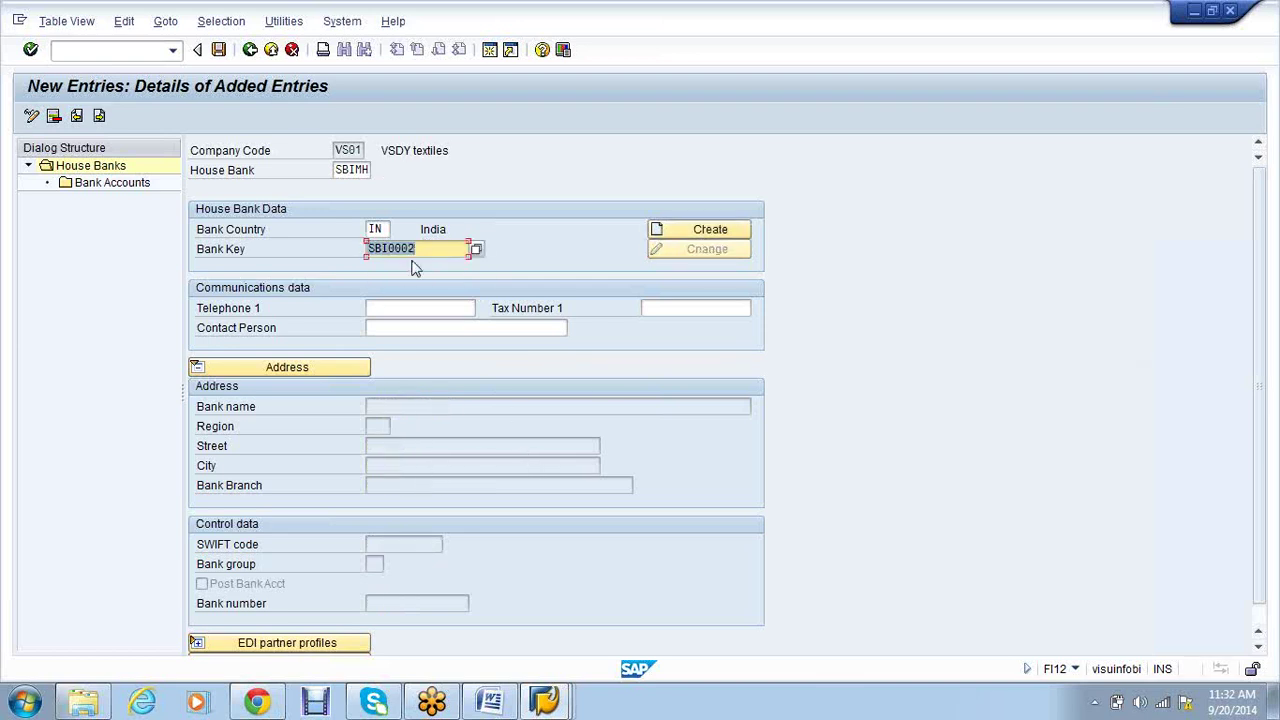
{"action": "left_click", "coordinate": [698, 232]}
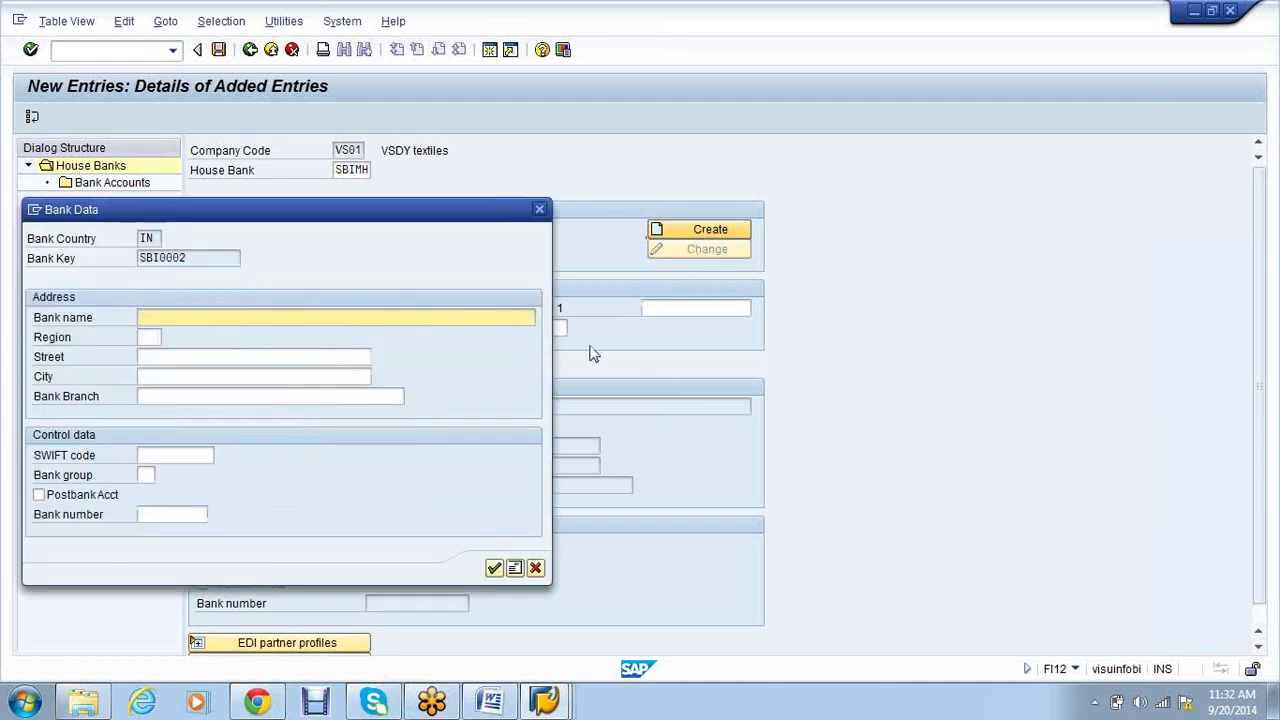
Enter the bank name SBI BANGALORE and the street JP NAGAR in the bank data
{"action": "type", "text": "SBI"}
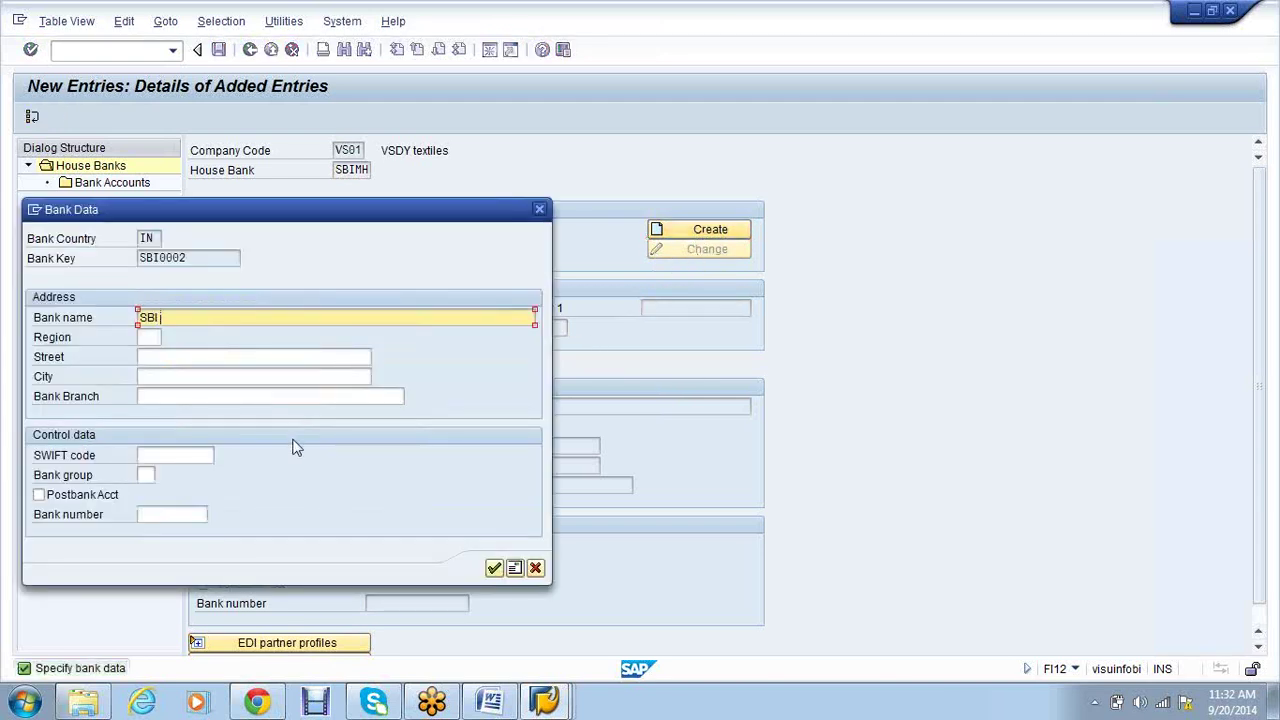
{"action": "type", "text": " BANGALORE"}
{"action": "key", "text": "Tab"}
{"action": "key", "text": "Tab"}
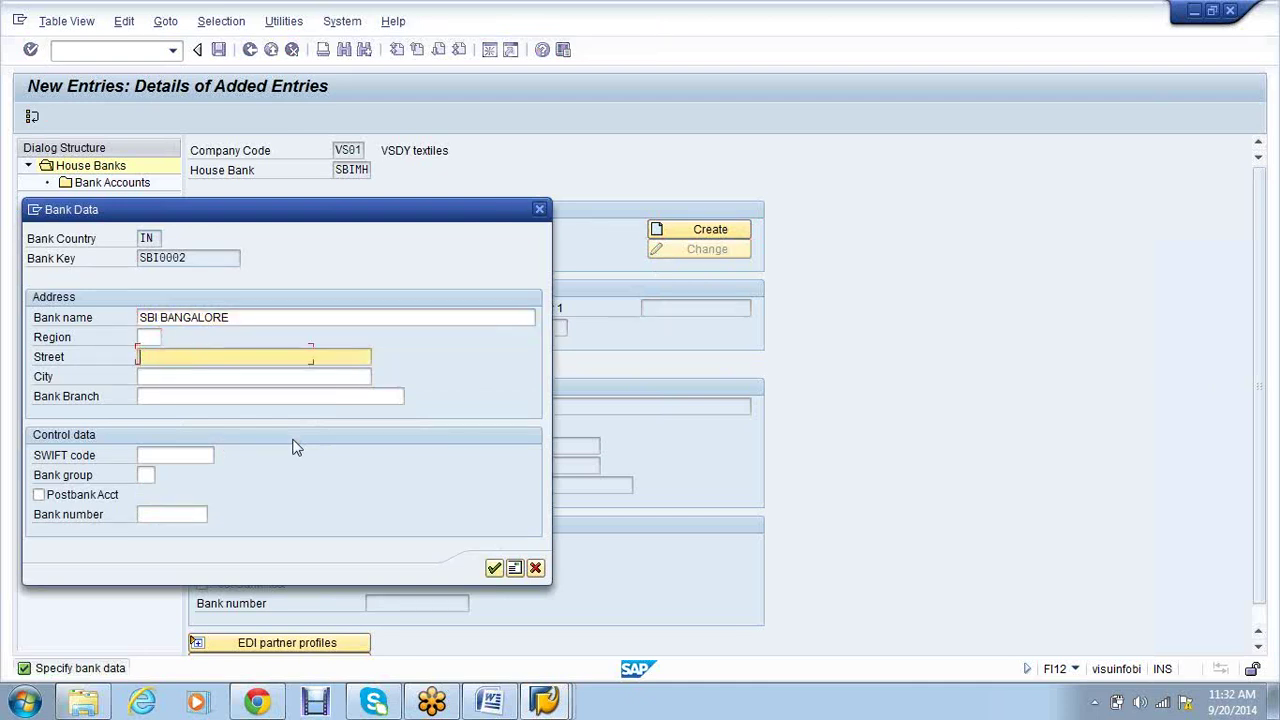
{"action": "type", "text": "JP NAGAR"}
Set the city to Bangalore and copy the street text JP NAGAR into the bank branch
{"action": "key", "text": "shift+Left"}
{"action": "key", "text": "shift+Left"}
{"action": "key", "text": "shift+Left"}
{"action": "key", "text": "shift+Left"}
{"action": "key", "text": "shift+Left"}
{"action": "key", "text": "shift+Left"}
{"action": "key", "text": "shift+Left"}
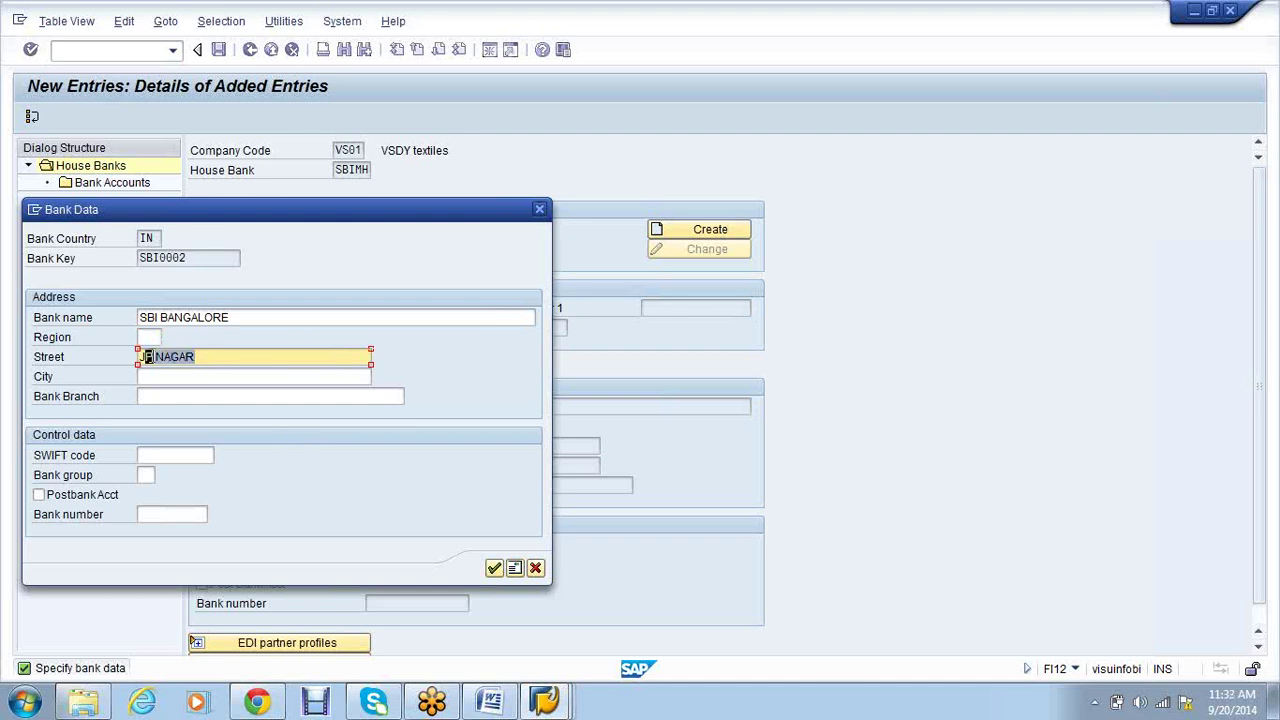
{"action": "left_click_drag", "start_coordinate": [211, 361], "coordinate": [137, 364]}
{"action": "key", "text": "ctrl+c"}
{"action": "left_click", "coordinate": [175, 376]}
{"action": "type", "text": "B"}
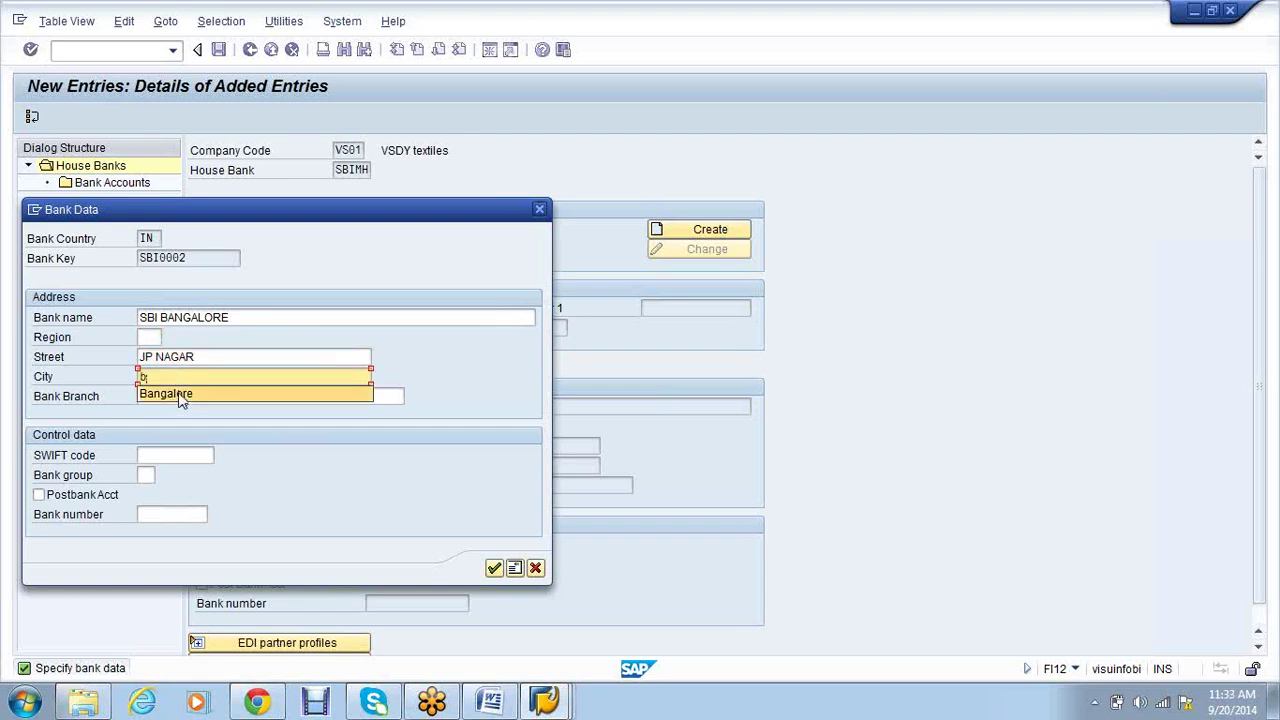
{"action": "left_click", "coordinate": [180, 395]}
{"action": "key", "text": "ctrl+v"}
Set the SWIFT code to SWIFTJP and copy the bank key SBI0002 into the bank number
{"action": "left_click", "coordinate": [175, 453]}
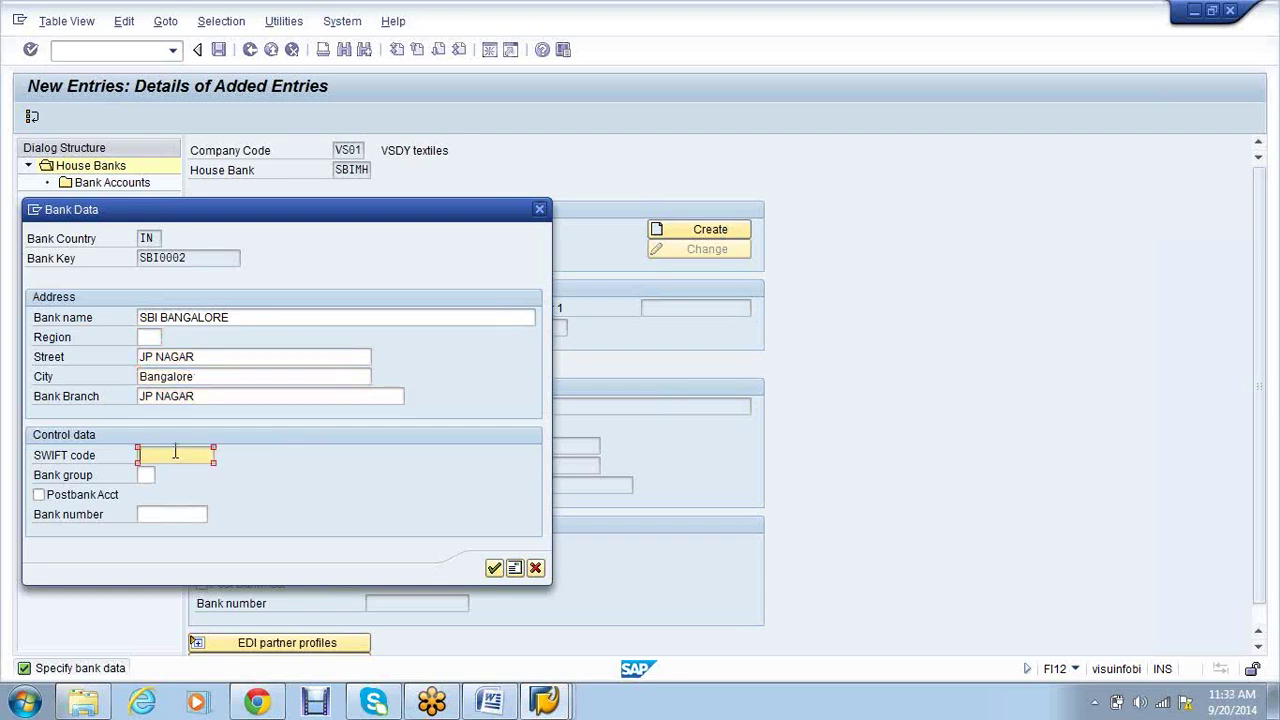
{"action": "type", "text": "SWIFTJP"}
{"action": "key", "text": "Tab"}
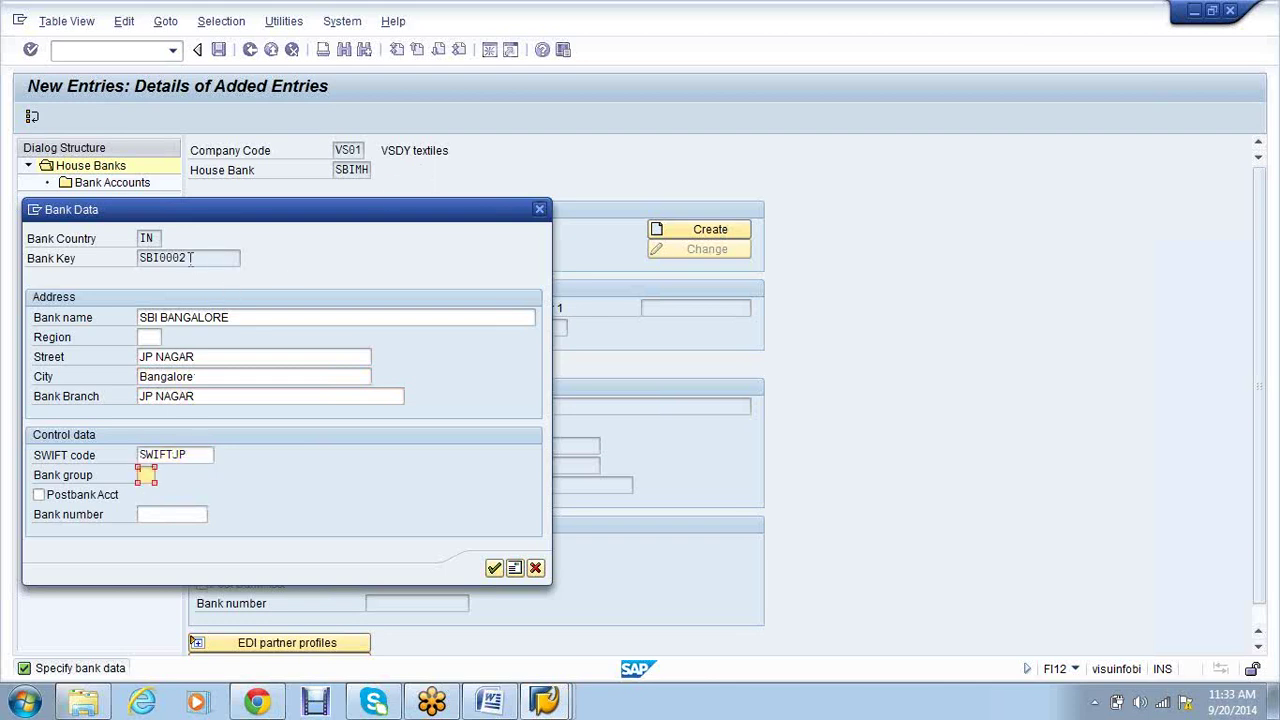
{"action": "left_click_drag", "start_coordinate": [194, 258], "coordinate": [138, 258]}
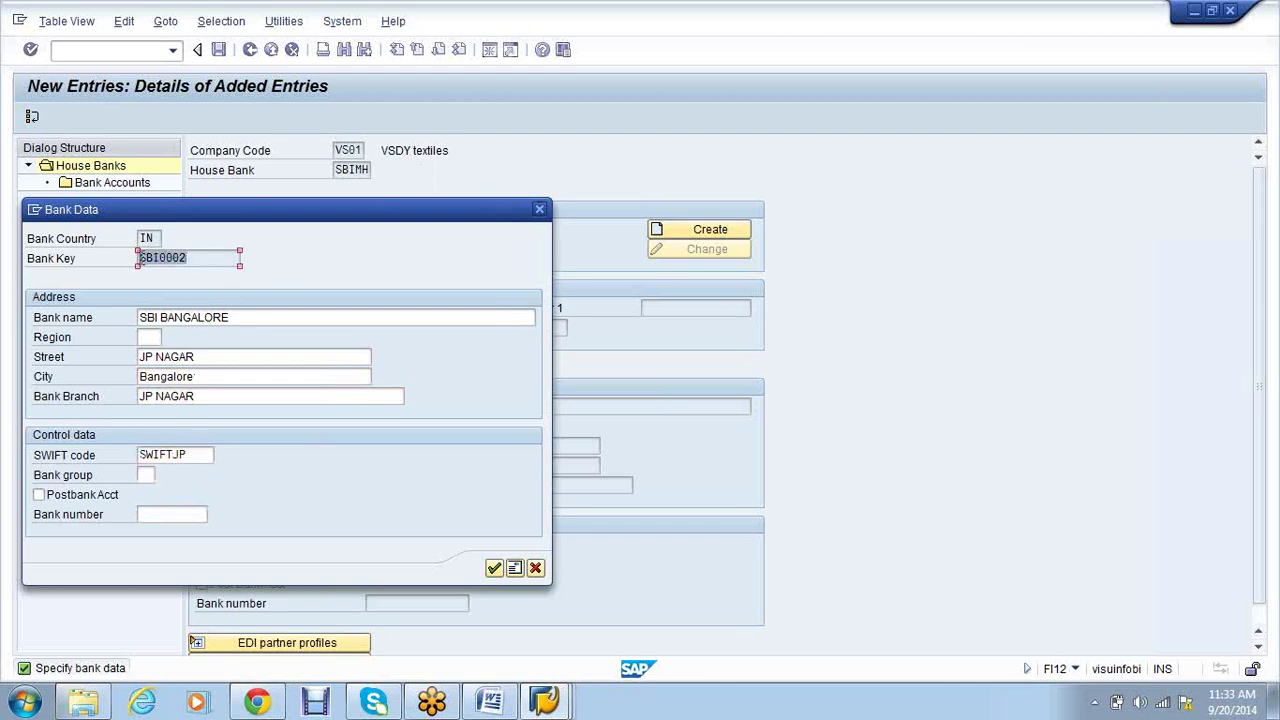
{"action": "left_click", "coordinate": [180, 513]}
{"action": "key", "text": "ctrl+v"}
Confirm the bank data and save the house bank entry under the proposed customizing request
{"action": "left_click", "coordinate": [494, 569]}
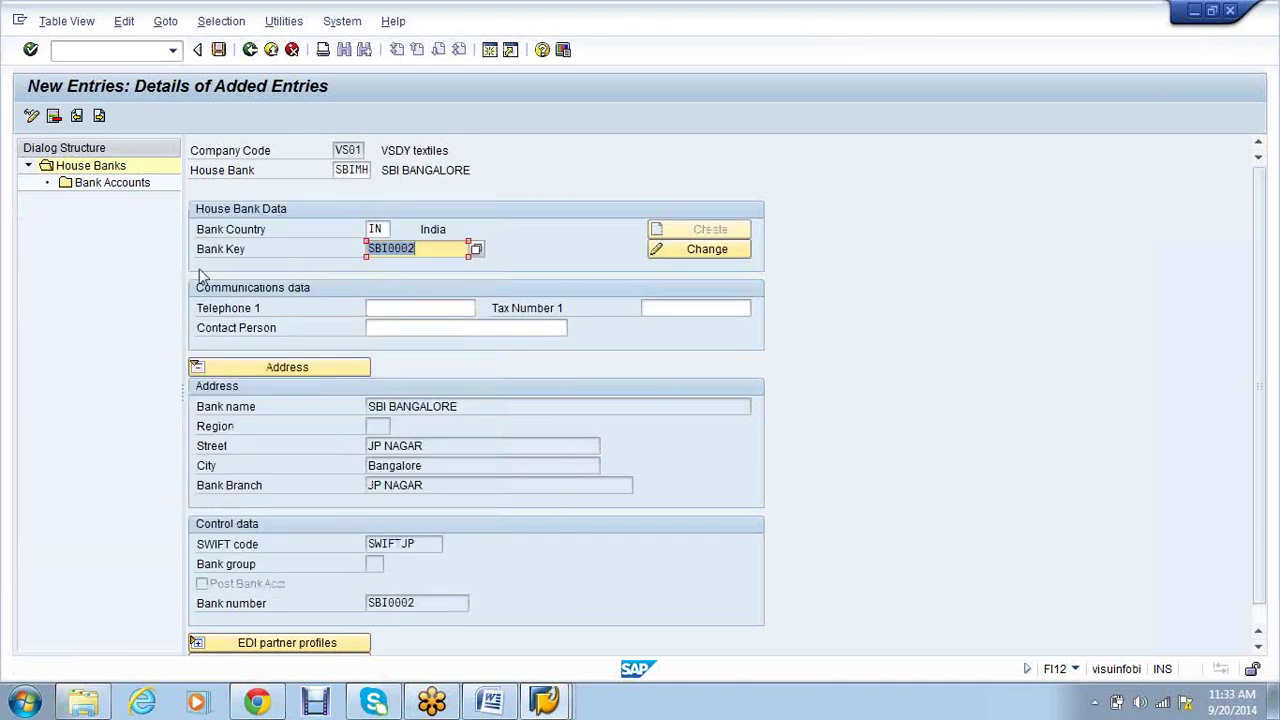
{"action": "left_click", "coordinate": [218, 49]}
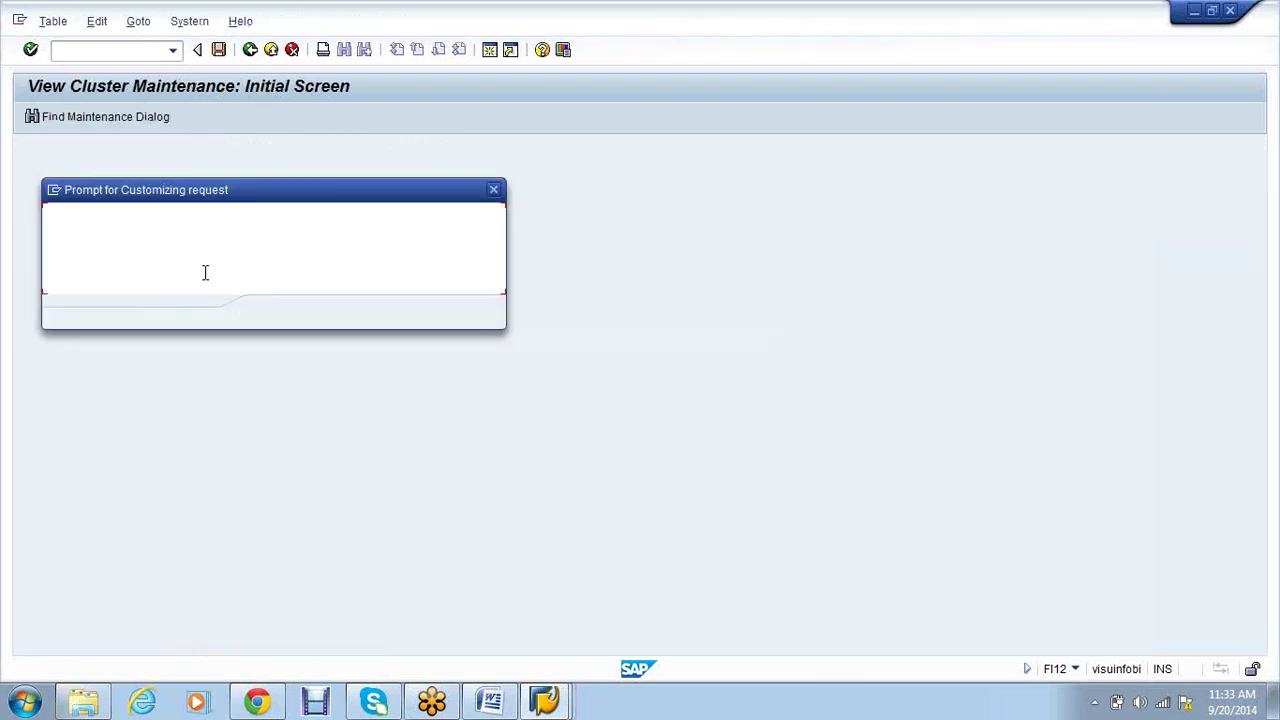
{"action": "key", "text": "Return"}
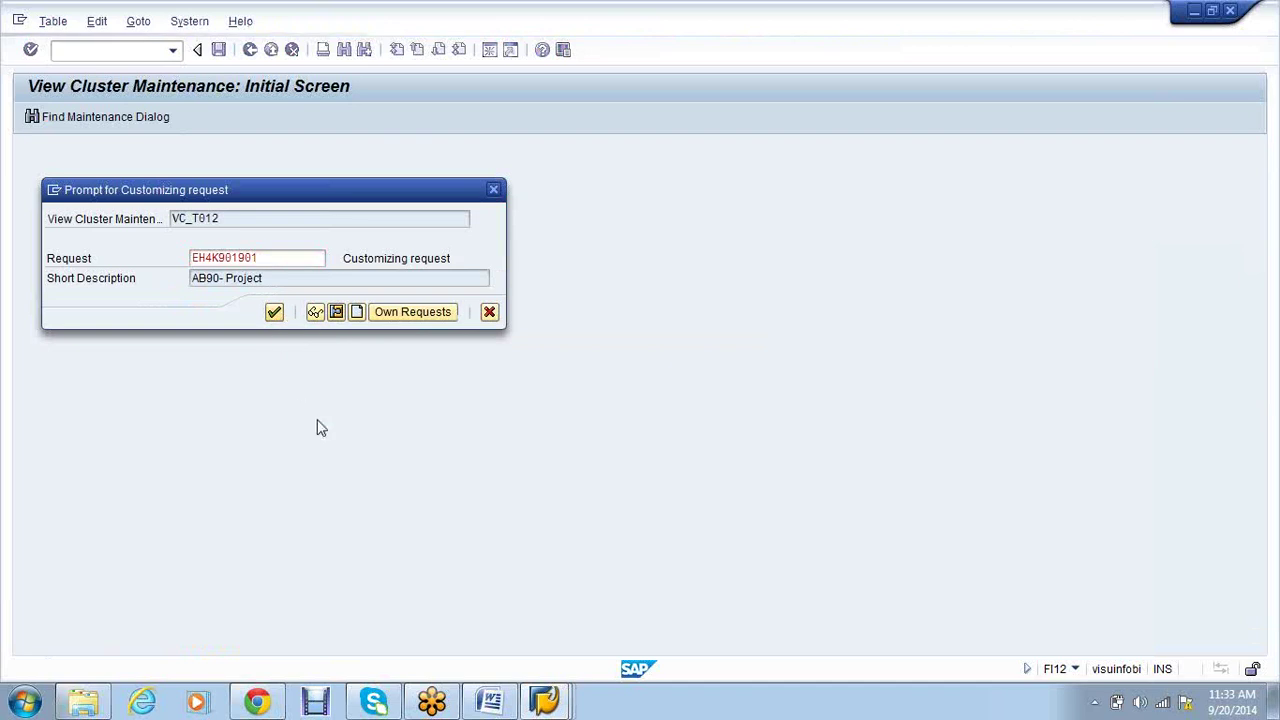
Switch to the unused SAP logon screen session and close it
{"action": "mouse_move", "coordinate": [553, 702]}
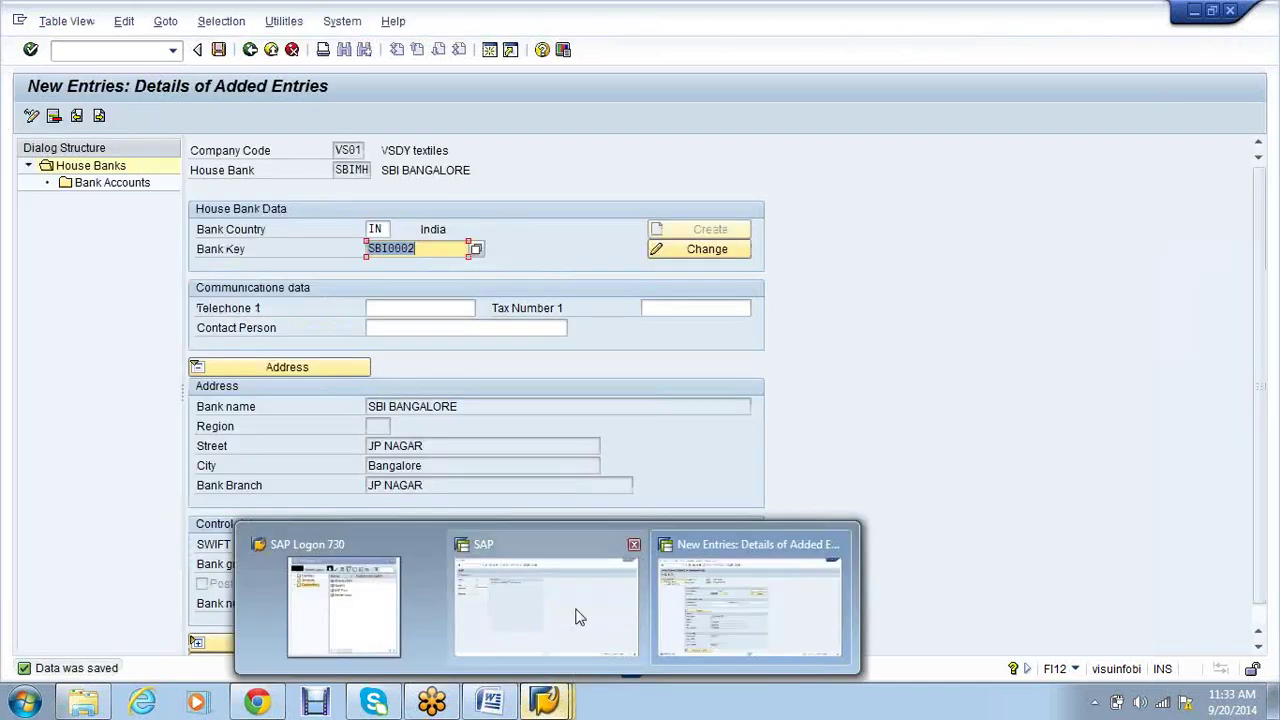
{"action": "left_click", "coordinate": [575, 615]}
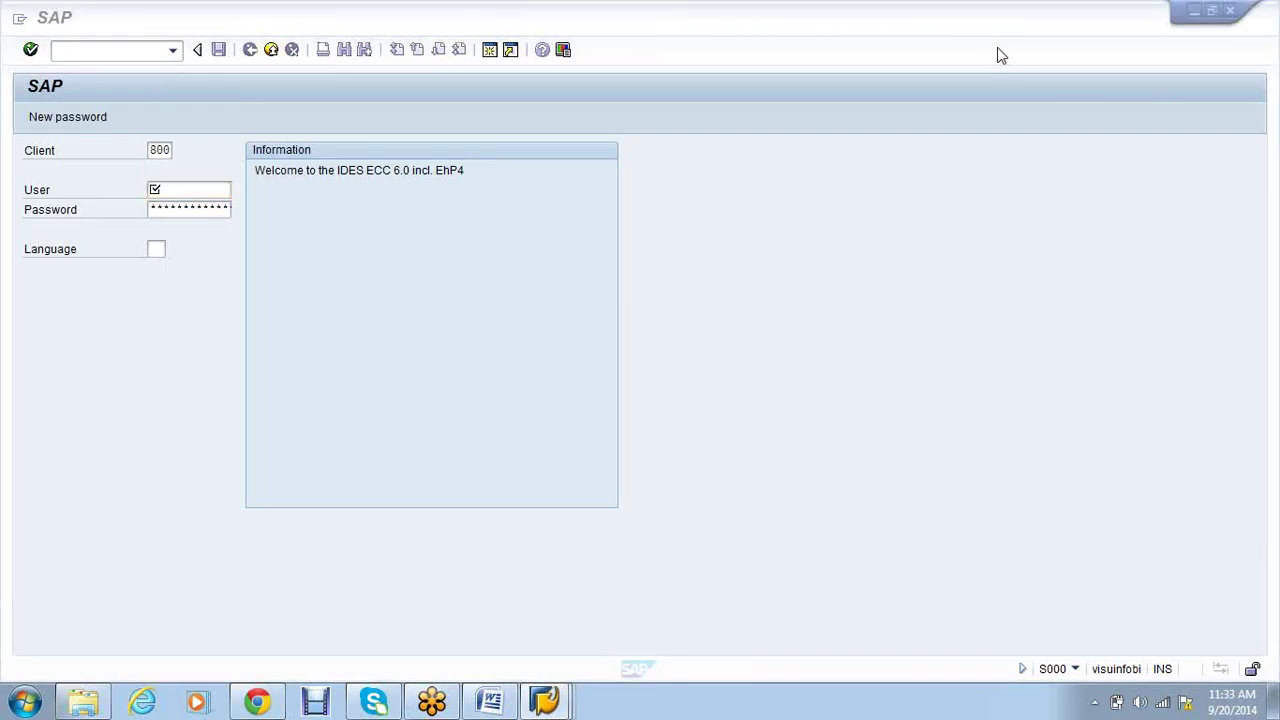
{"action": "left_click", "coordinate": [1230, 10]}
{"action": "left_click", "coordinate": [548, 314]}
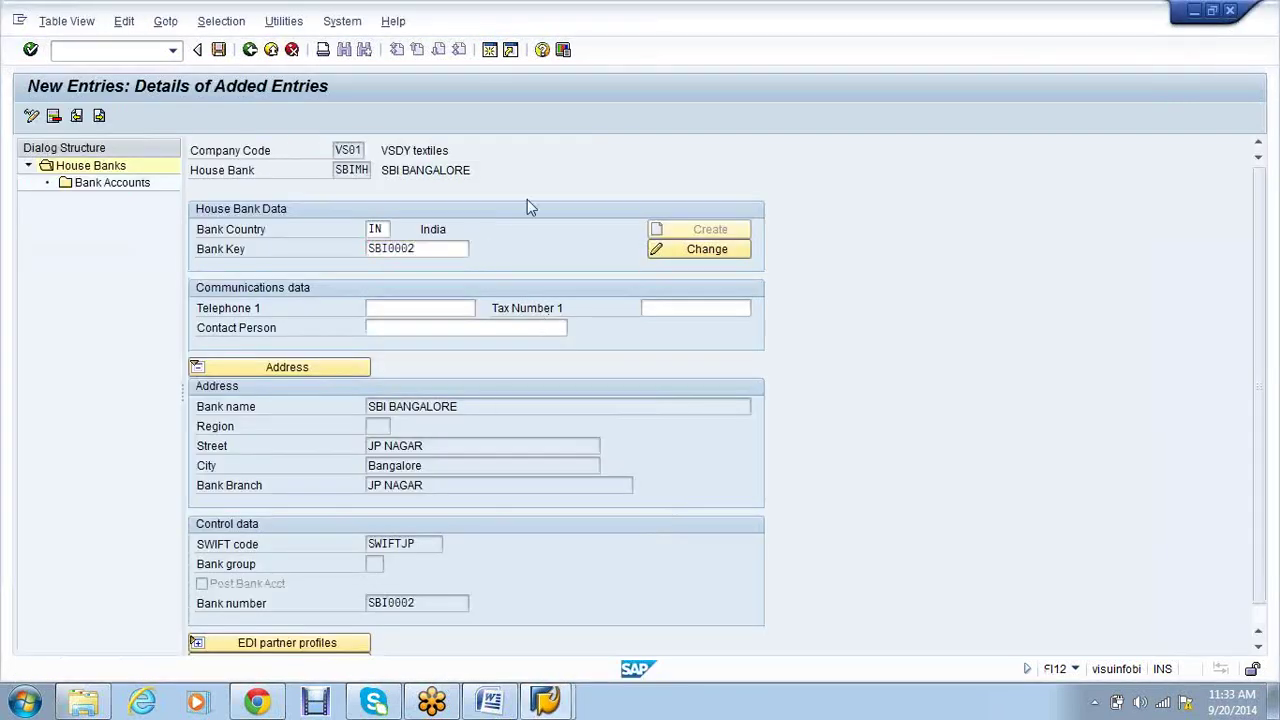
Display bank SBI0002 for country IN with transaction FI03 in a new session
{"action": "key", "text": "ctrl+n"}
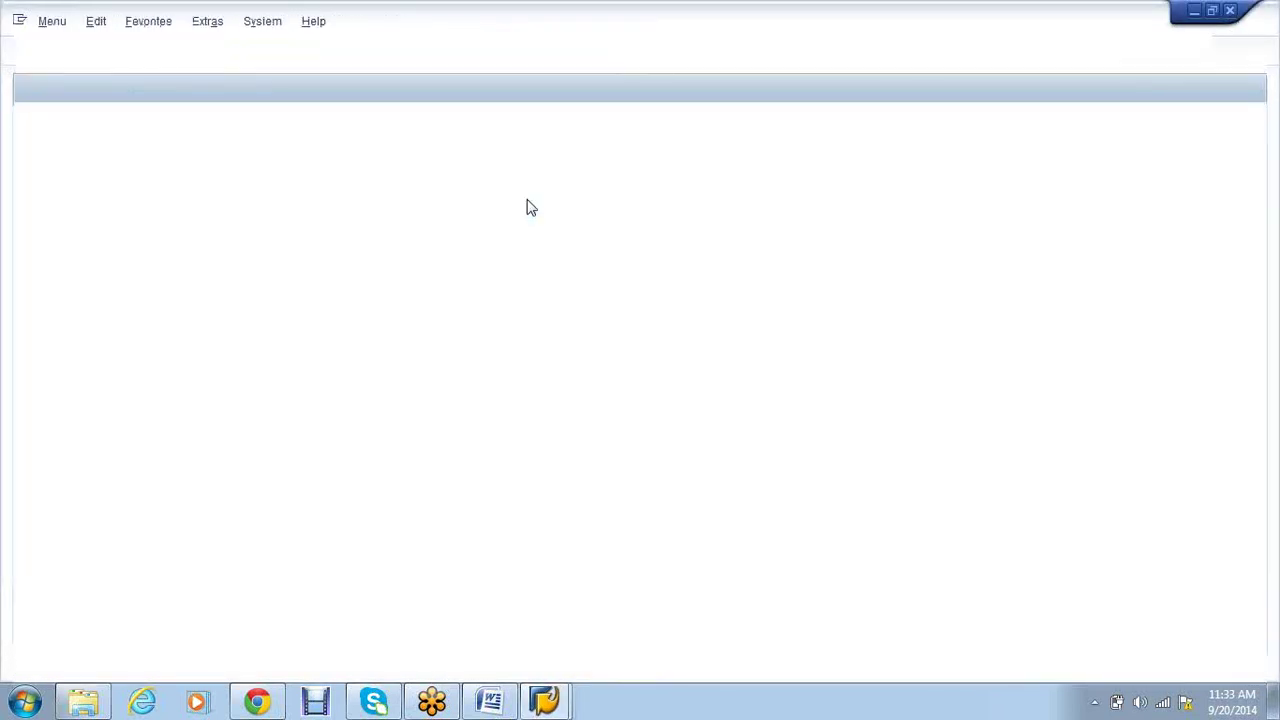
{"action": "type", "text": "fi03"}
{"action": "key", "text": "Return"}
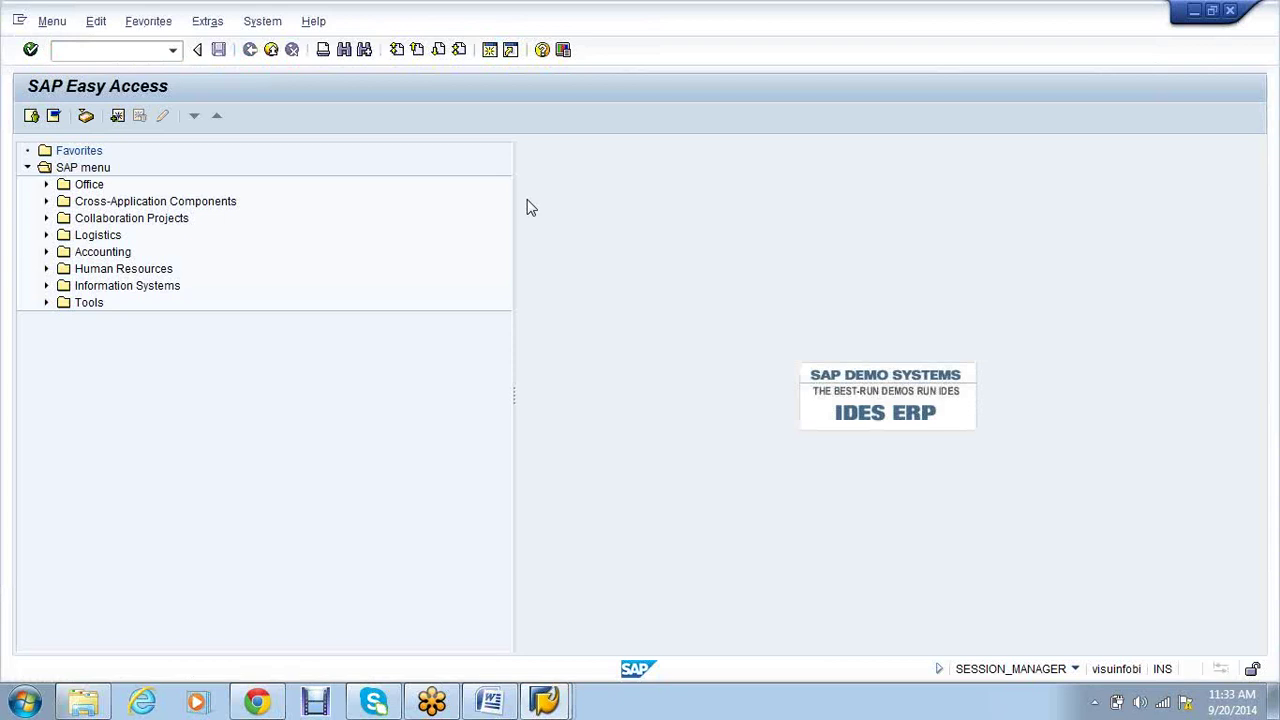
{"action": "left_click", "coordinate": [177, 211]}
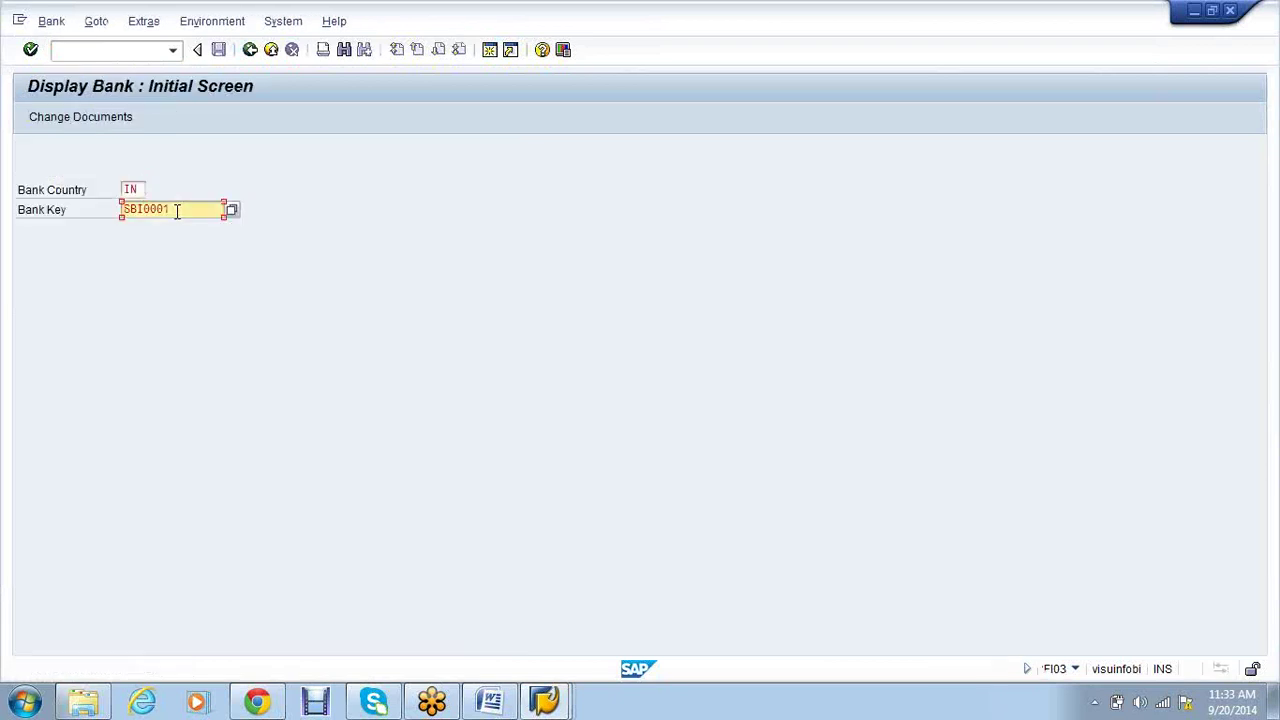
{"action": "key", "text": "BackSpace"}
{"action": "type", "text": "2"}
{"action": "key", "text": "Return"}
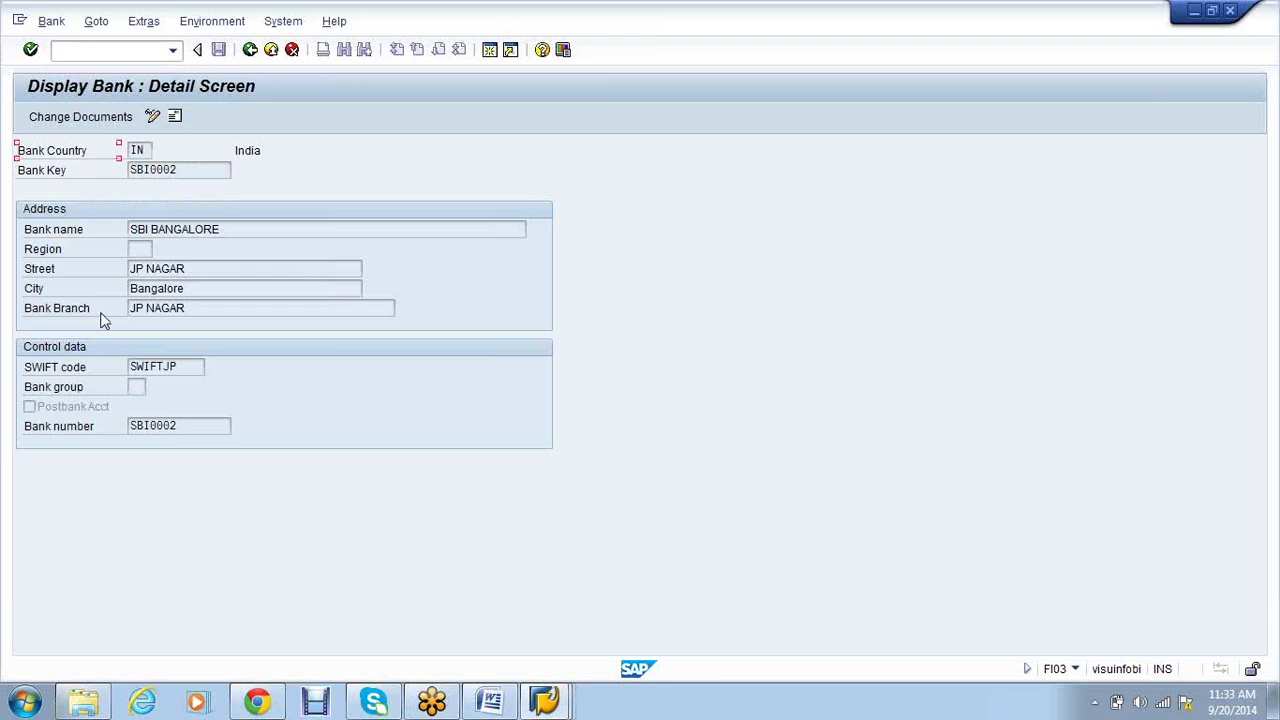
Return to the session with the SBIMH house bank entry and save it again
{"action": "left_click", "coordinate": [560, 703]}
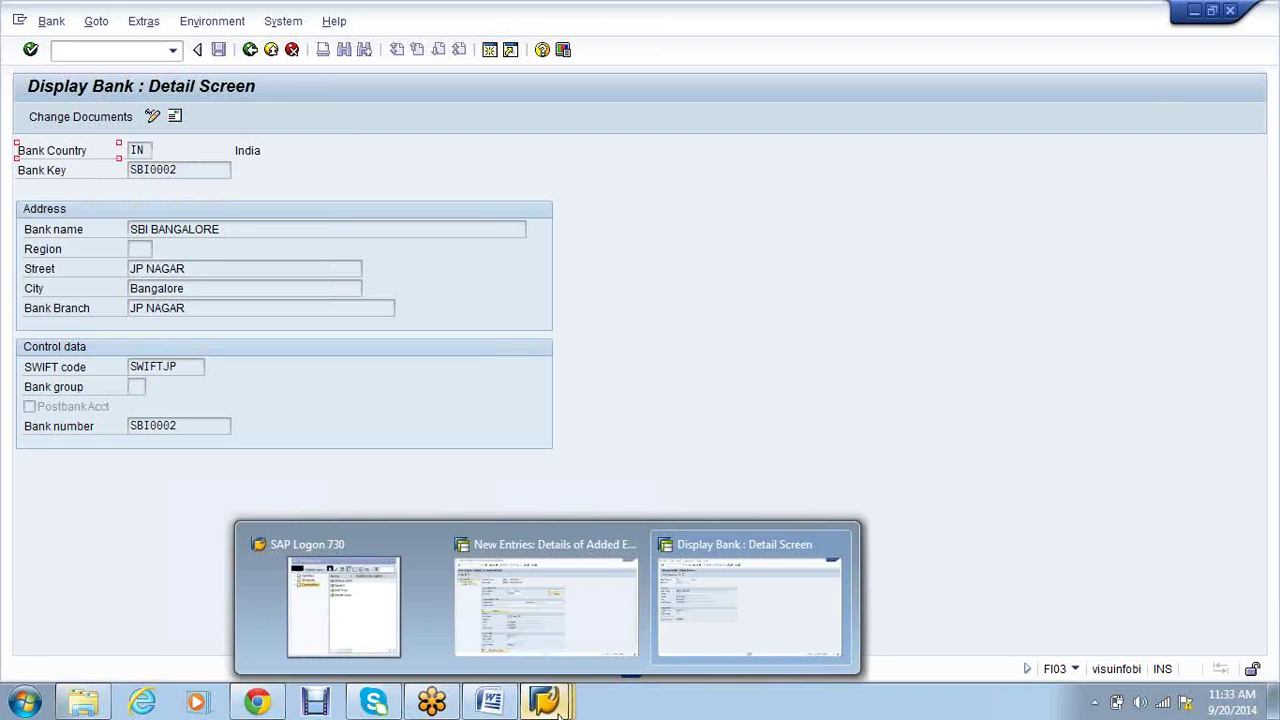
{"action": "left_click", "coordinate": [559, 634]}
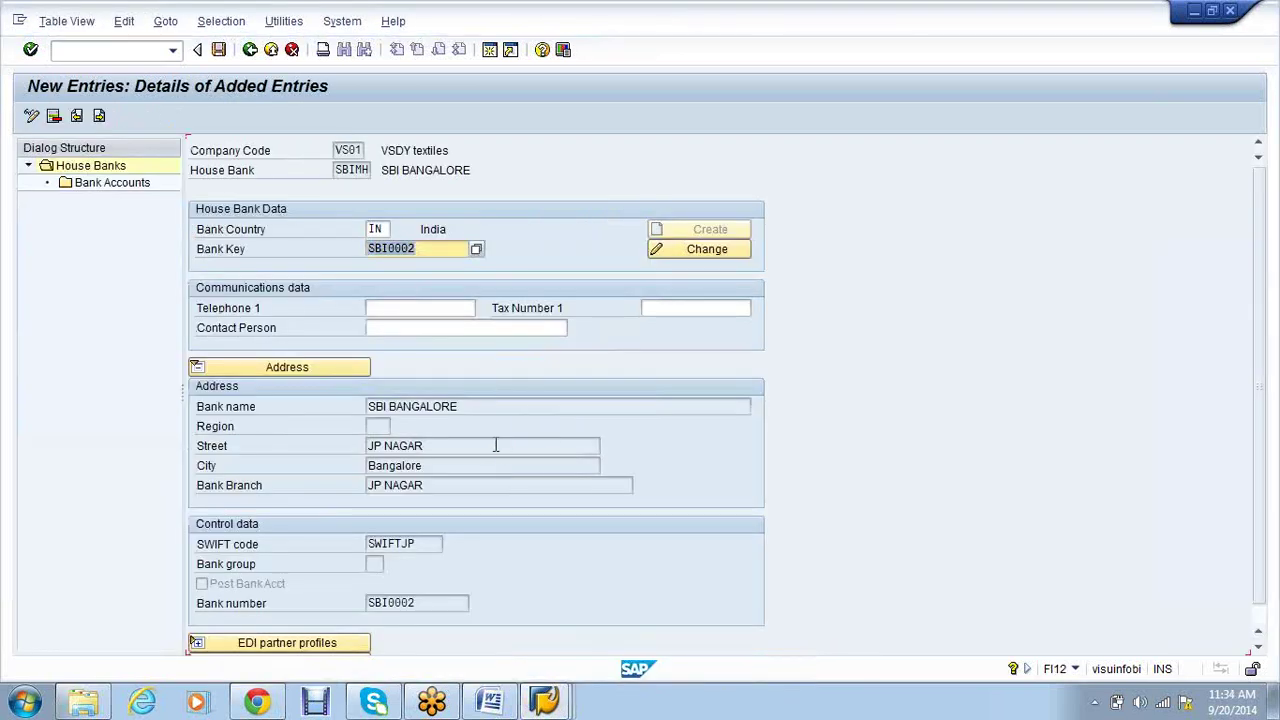
{"action": "key", "text": "ctrl+s"}
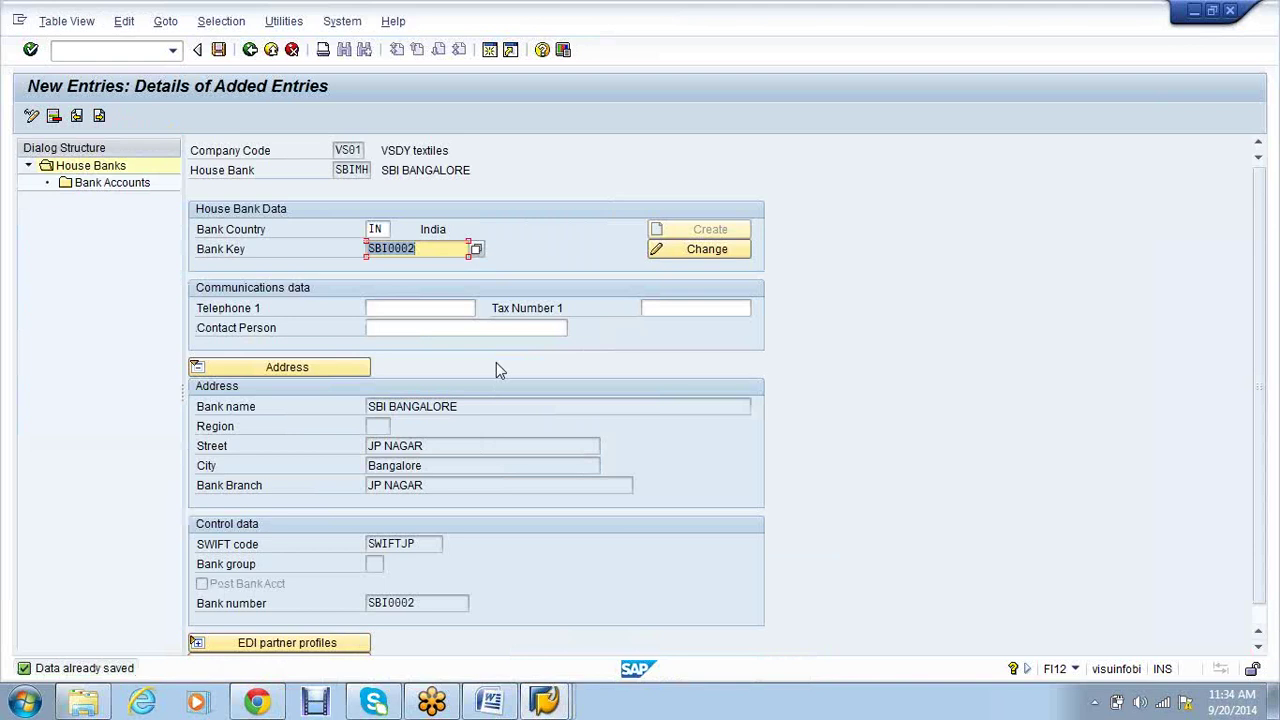
Add a bank account to house bank SBIMH with account ID VP01 and the description Vendor payment
{"action": "double_click", "coordinate": [108, 188]}
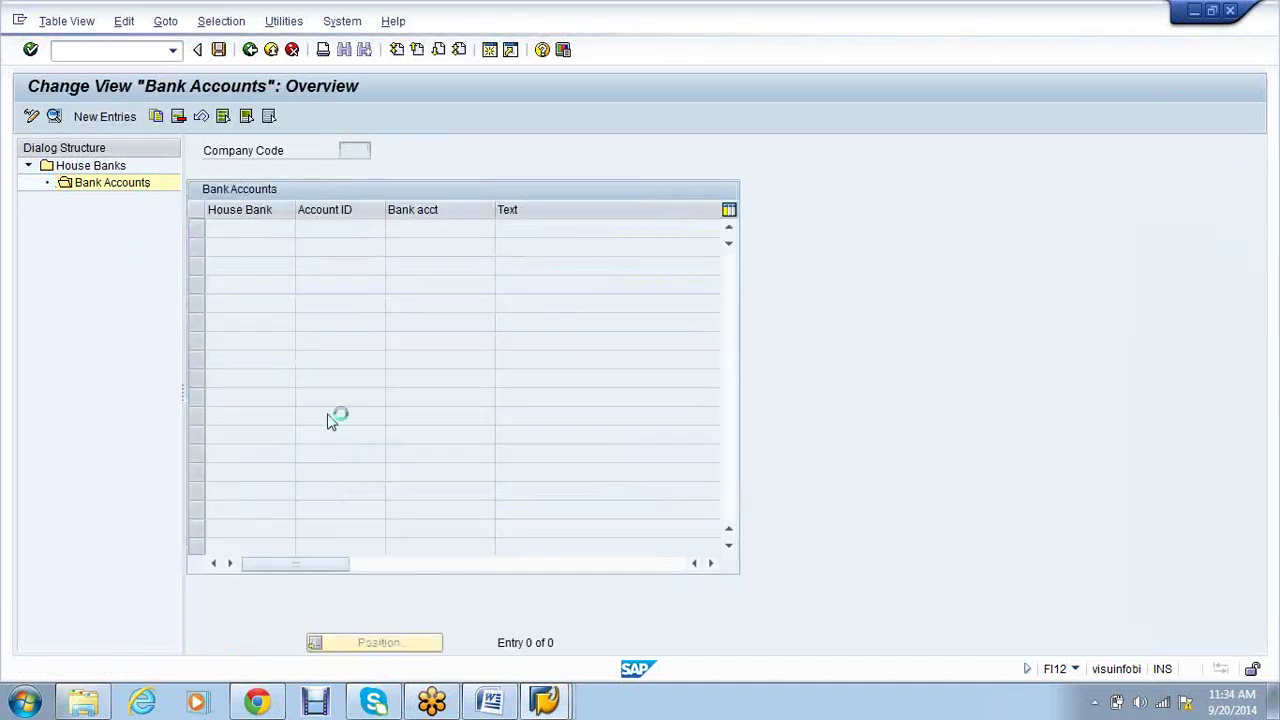
{"action": "key", "text": "Tab"}
{"action": "type", "text": "Ven"}
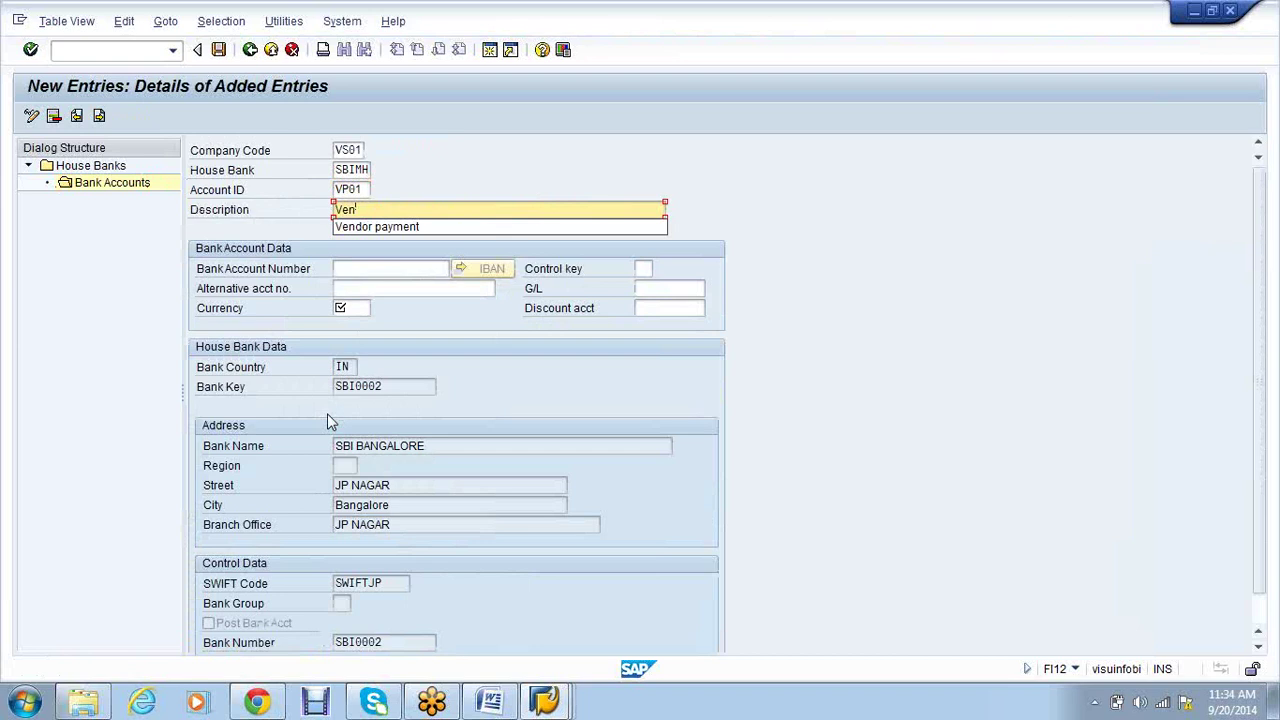
{"action": "key", "text": "Down"}
{"action": "key", "text": "Return"}
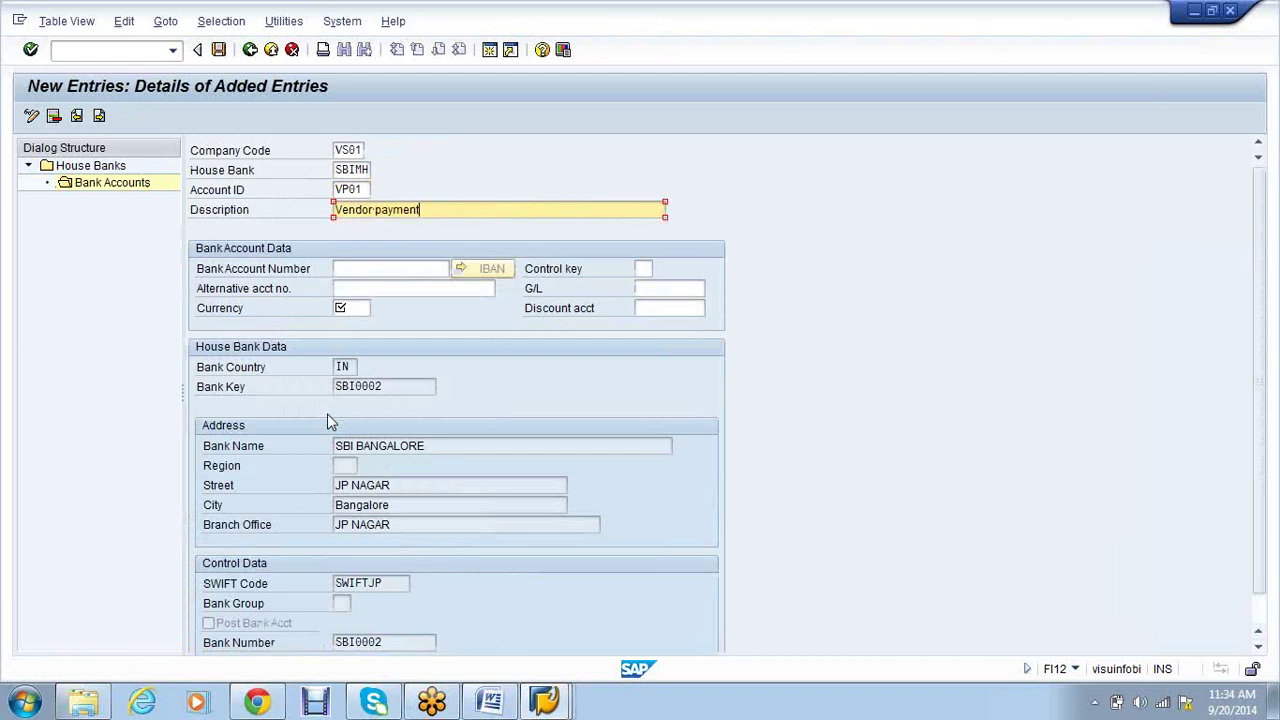
Enter the bank account number and set the currency to INR for account VP01
{"action": "key", "text": "Tab"}
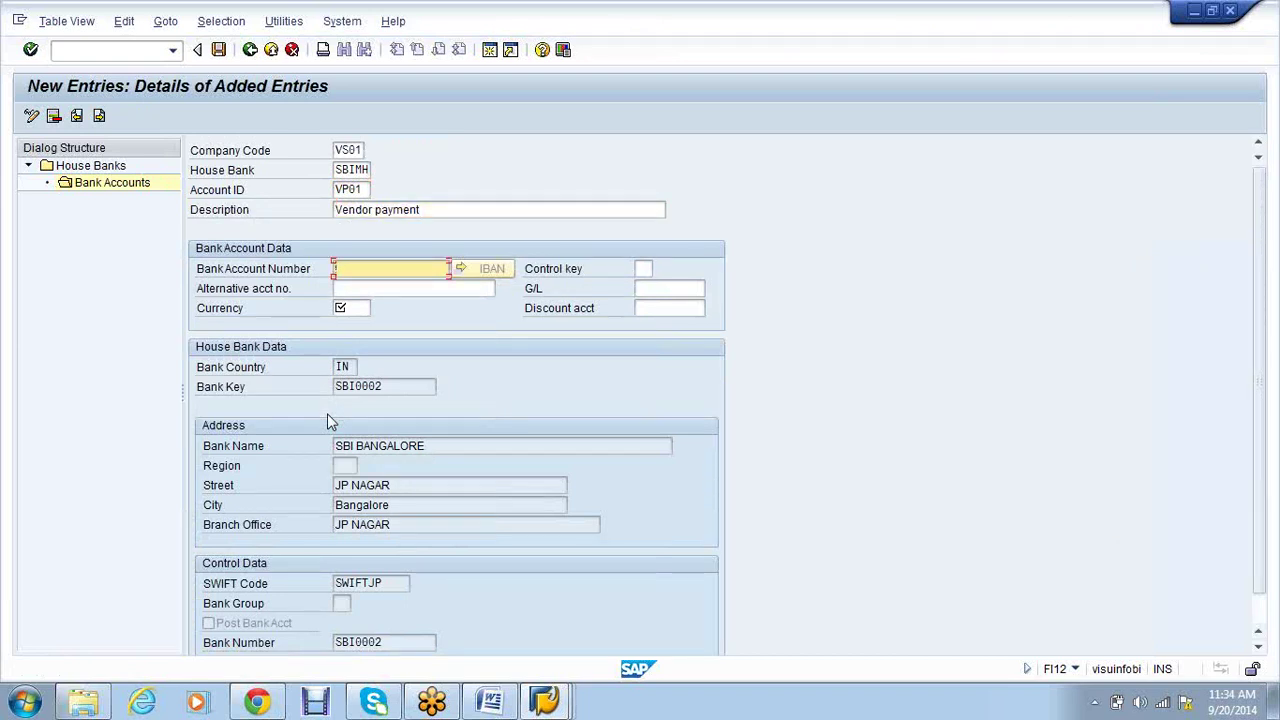
{"action": "type", "text": "232323"}
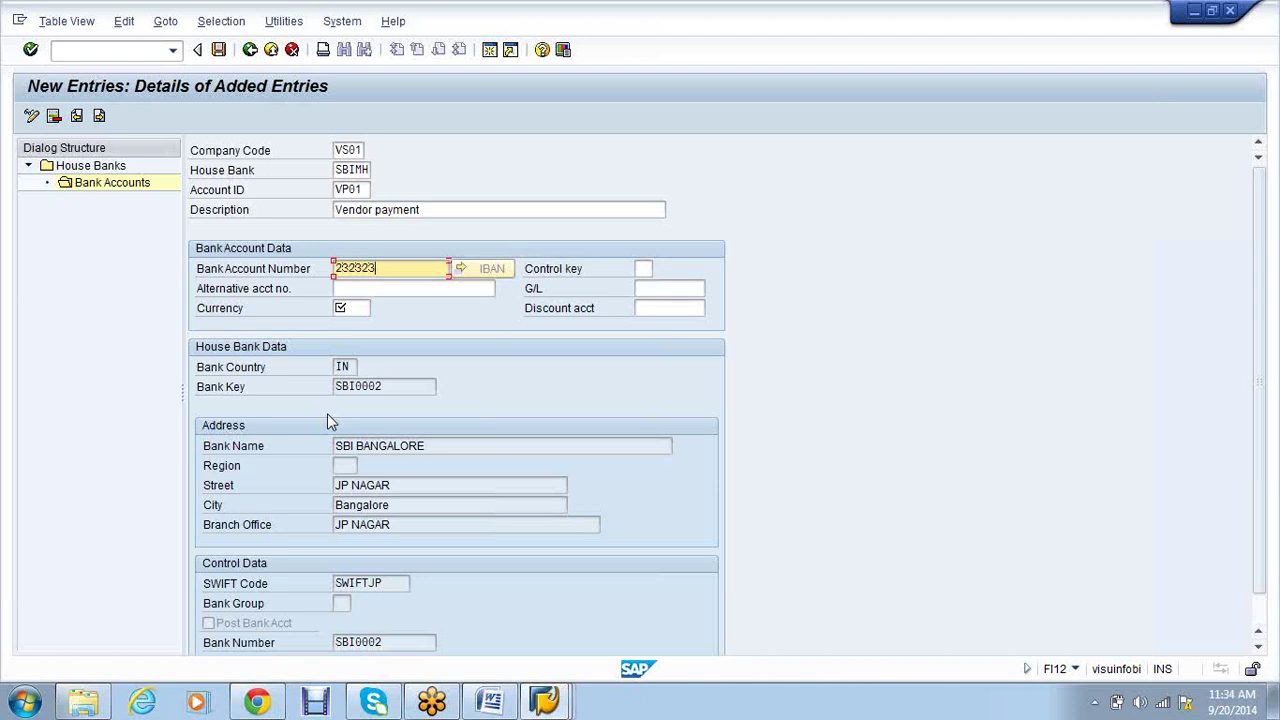
{"action": "type", "text": "232"}
{"action": "key", "text": "Tab"}
{"action": "key", "text": "Tab"}
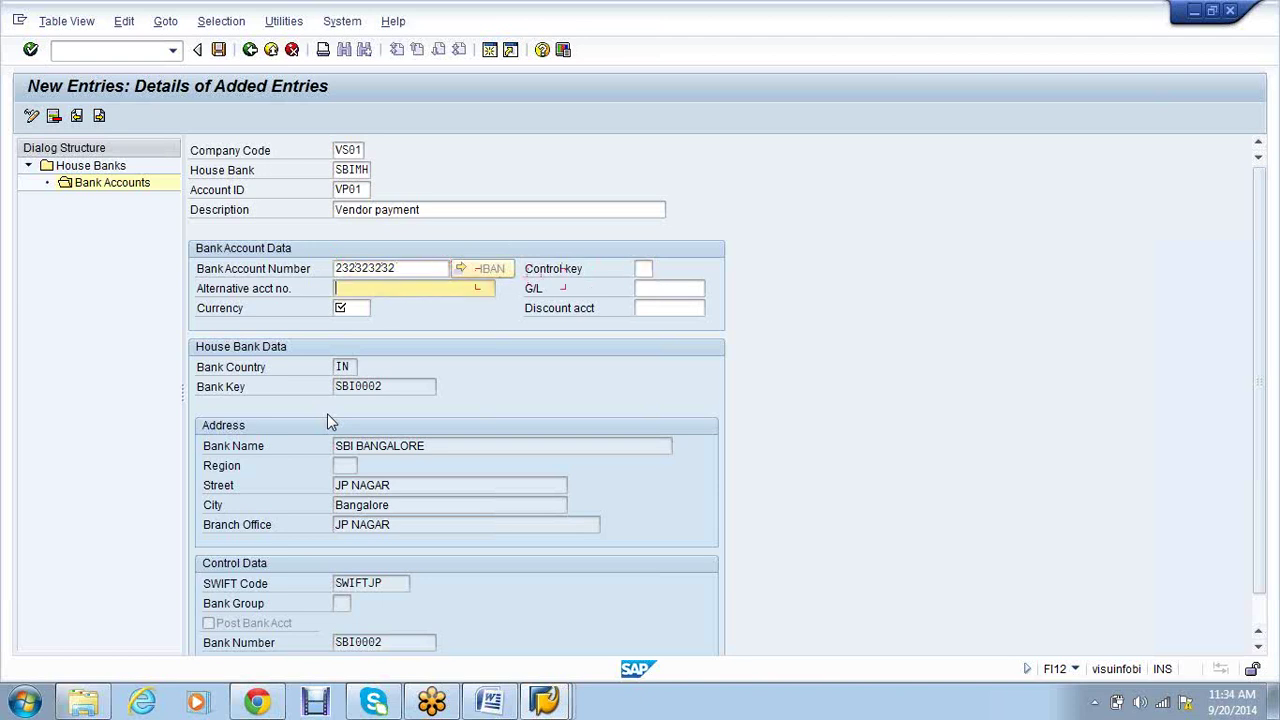
{"action": "key", "text": "Tab"}
{"action": "type", "text": "INR"}
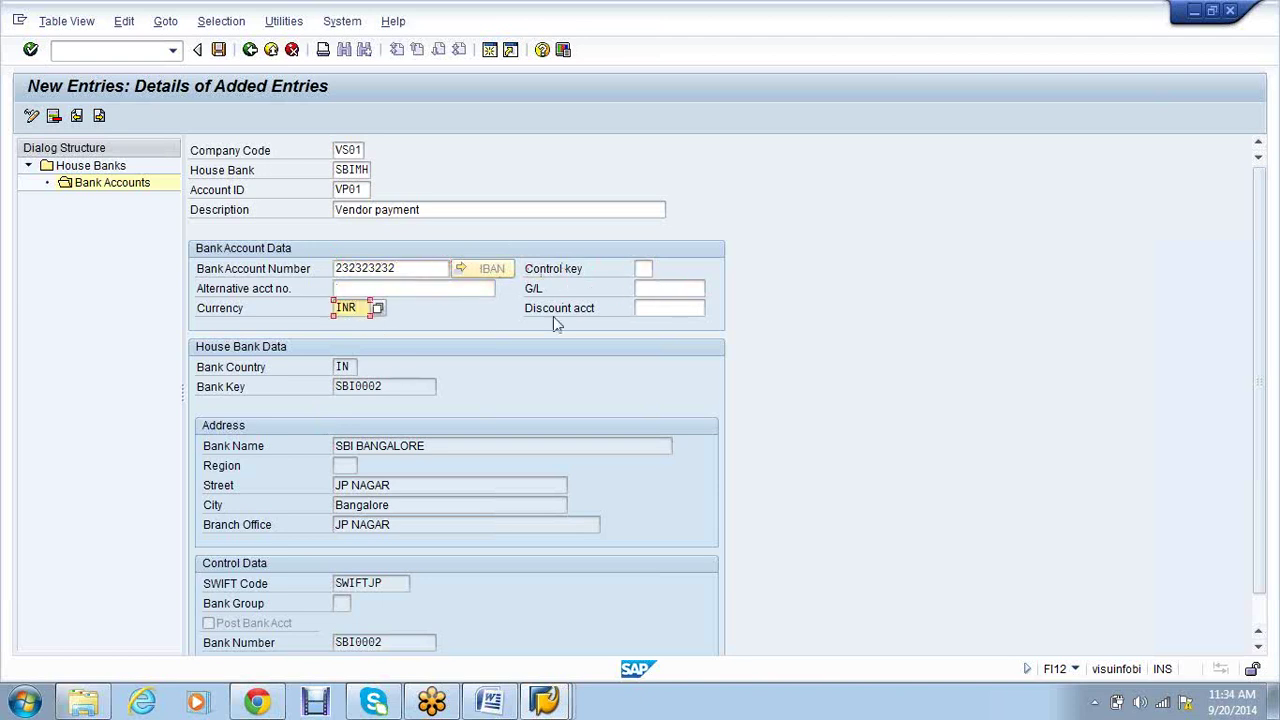
Assign G/L account 1 (BANK ACCOUNT) to bank account VP01 and save the entry
{"action": "left_click", "coordinate": [676, 289]}
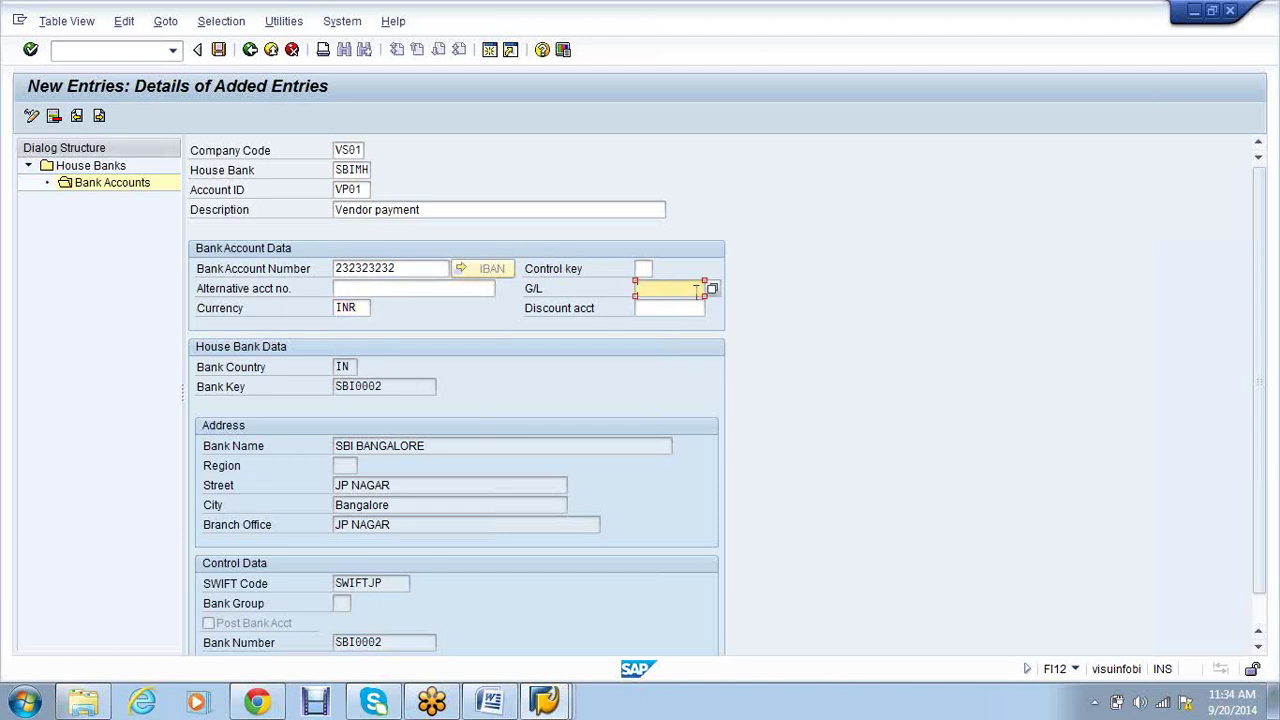
{"action": "left_click", "coordinate": [711, 290]}
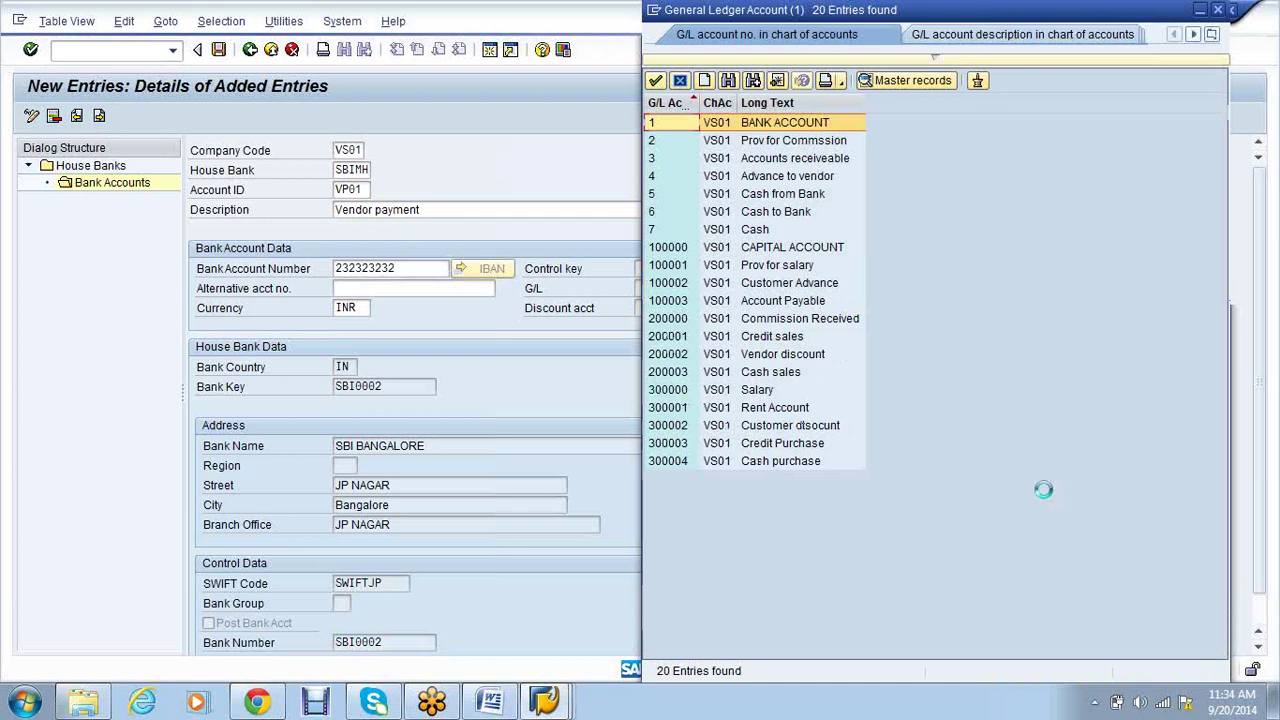
{"action": "left_click", "coordinate": [778, 128]}
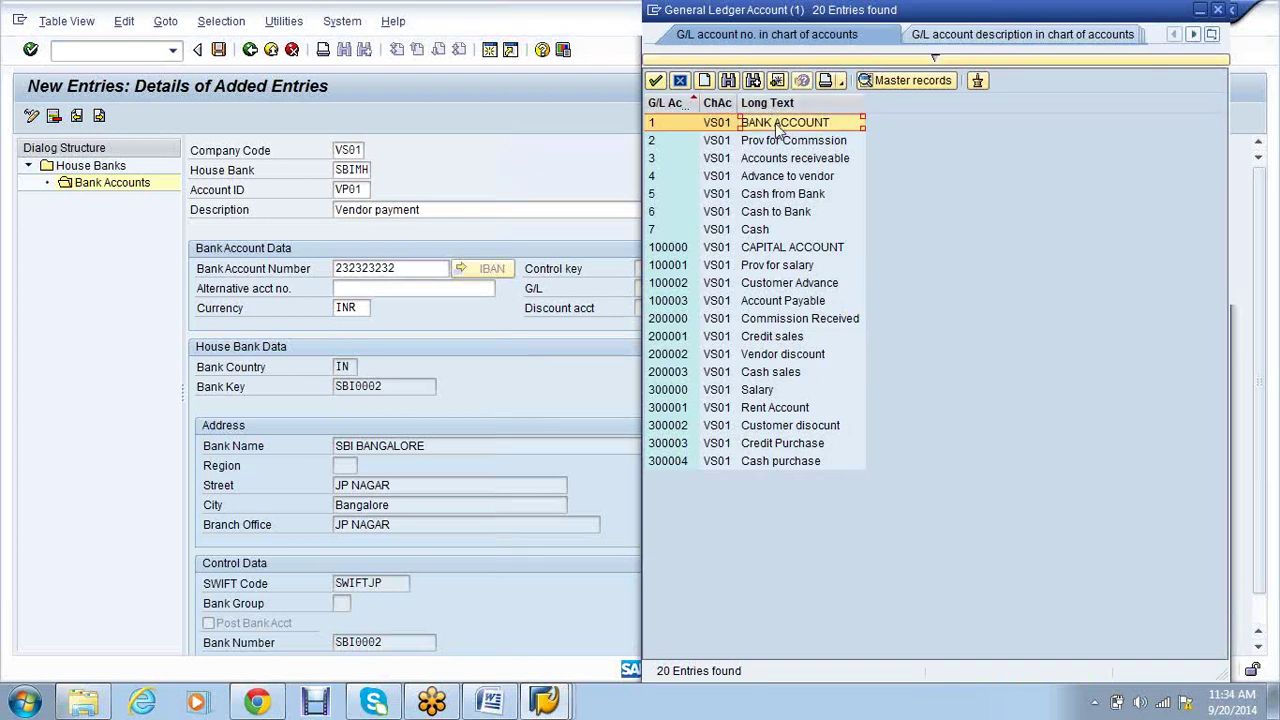
{"action": "double_click", "coordinate": [776, 124]}
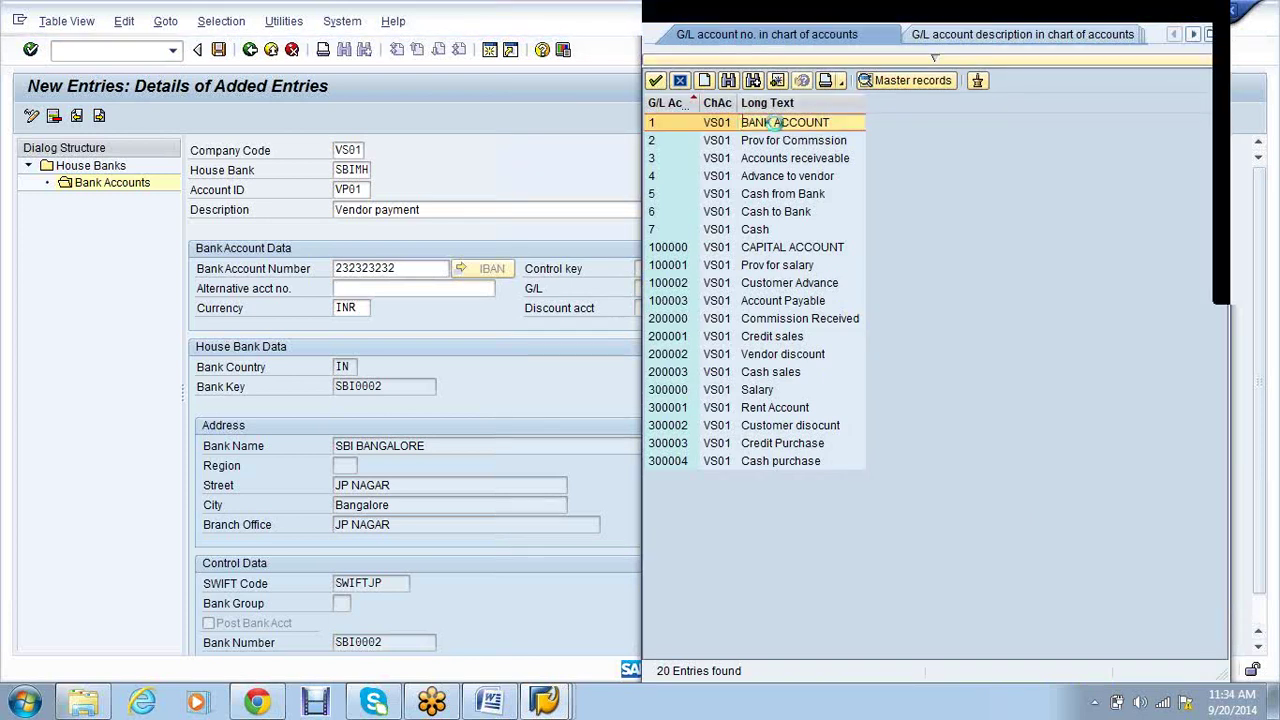
{"action": "key", "text": "ctrl+s"}
Add another bank account to house bank SBIMH with account ID SP01 and the description salary payment
{"action": "left_click", "coordinate": [72, 117]}
{"action": "type", "text": "SP"}
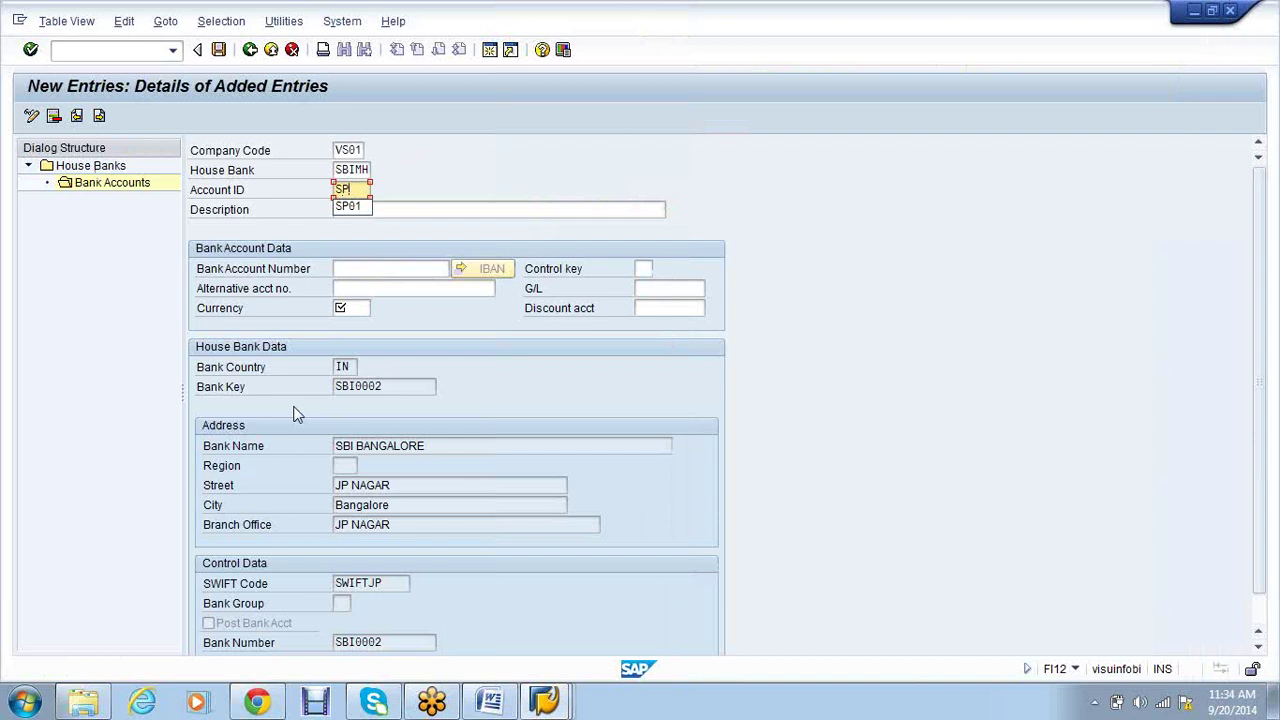
{"action": "type", "text": "01"}
{"action": "key", "text": "Tab"}
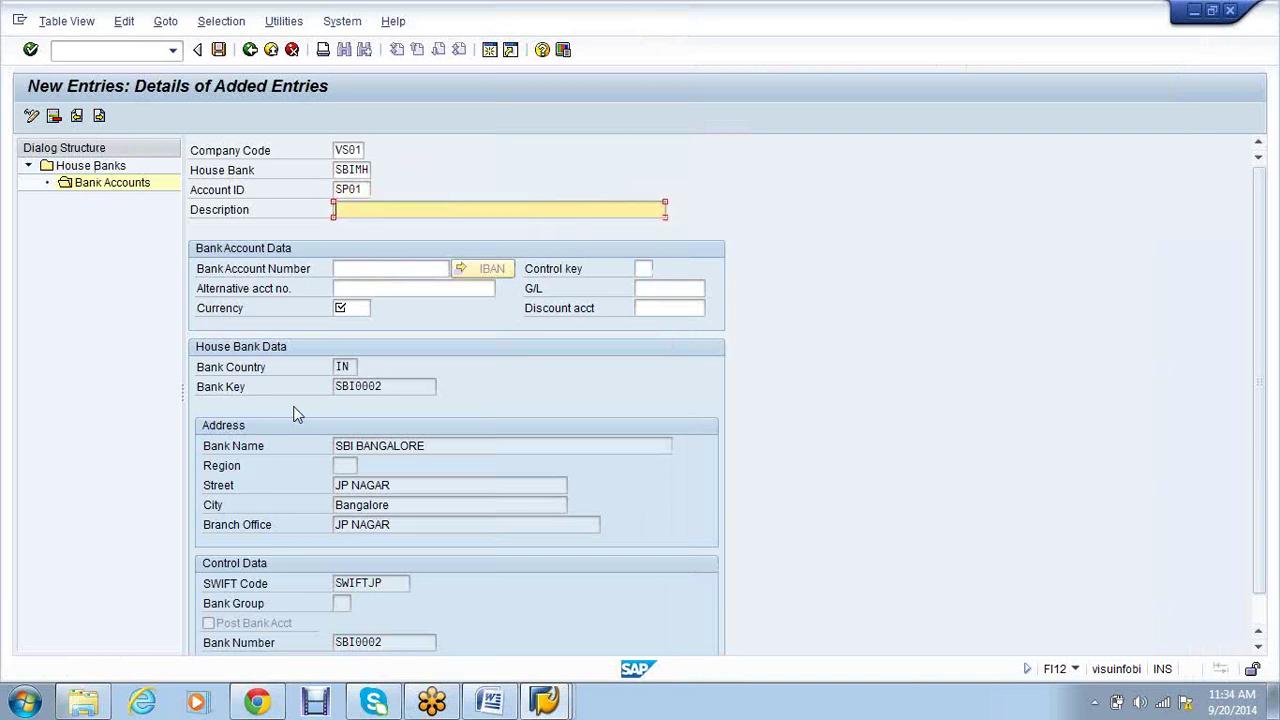
{"action": "type", "text": "Sa"}
{"action": "key", "text": "Down"}
{"action": "key", "text": "Return"}
{"action": "key", "text": "Tab"}
Enter the bank account number and set the currency to INR for account SP01
{"action": "type", "text": "999919191"}
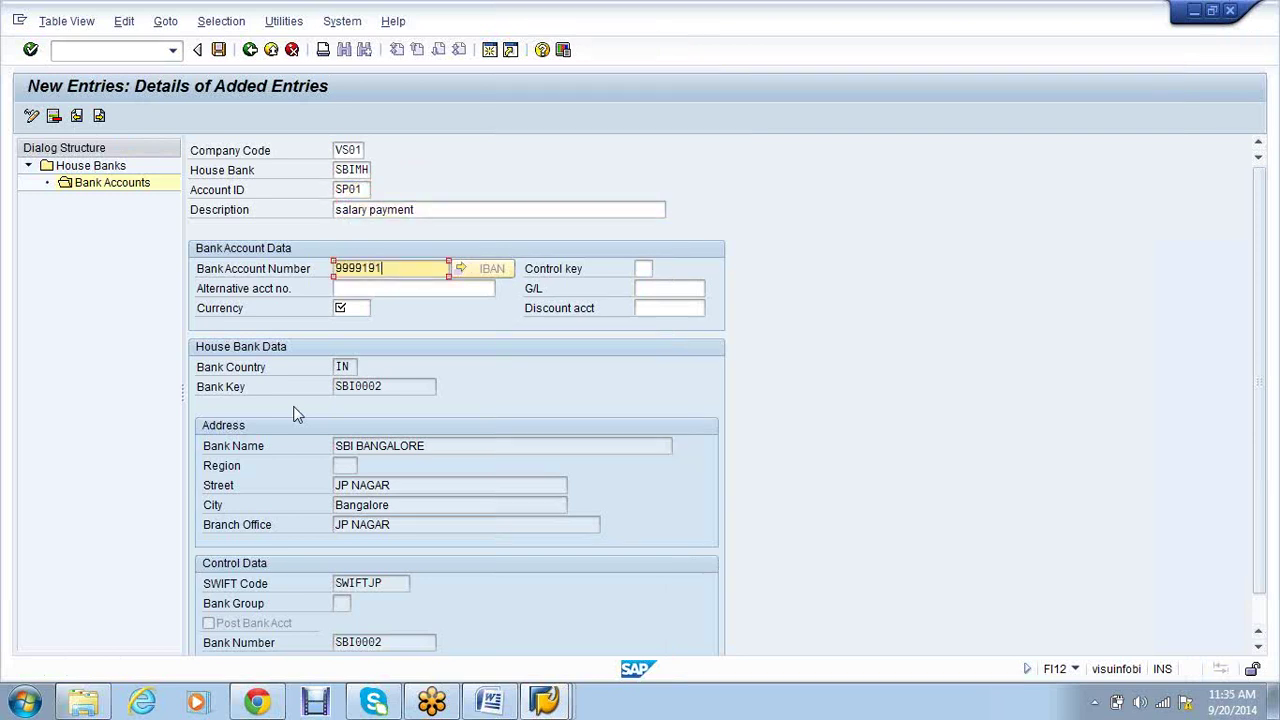
{"action": "key", "text": "Tab"}
{"action": "key", "text": "Tab"}
{"action": "key", "text": "Tab"}
{"action": "key", "text": "Tab"}
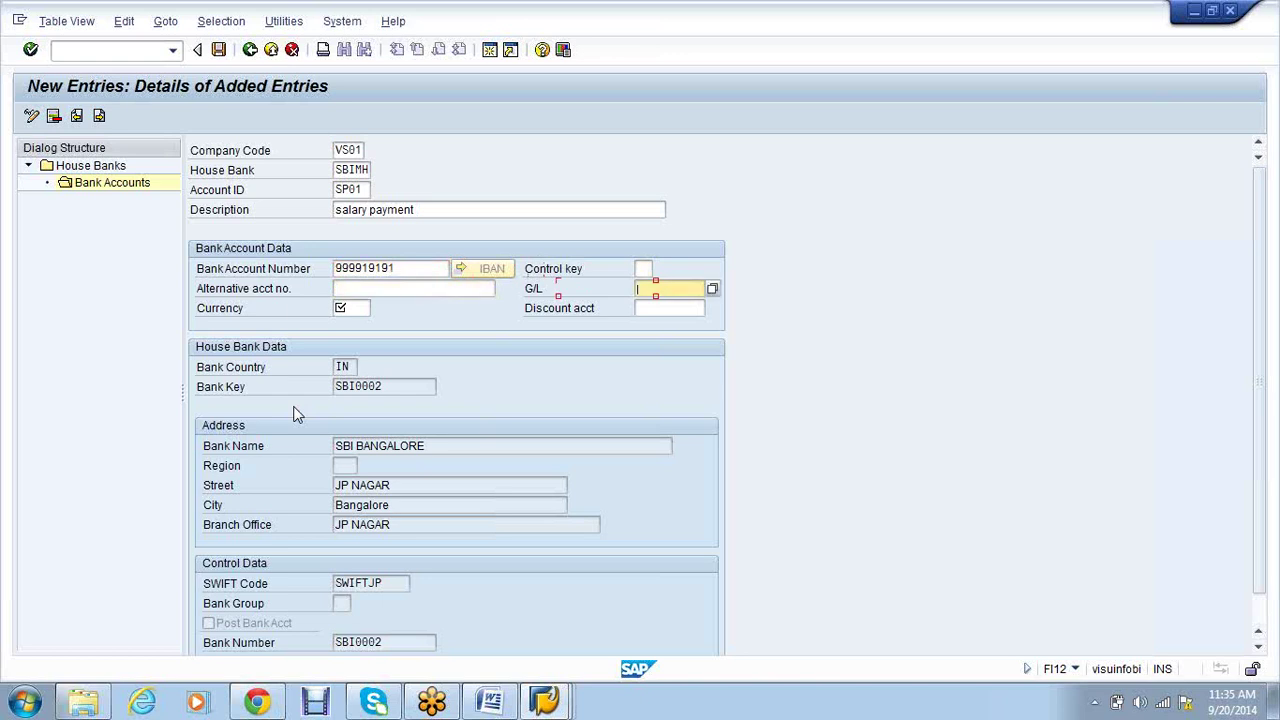
{"action": "type", "text": "INR"}
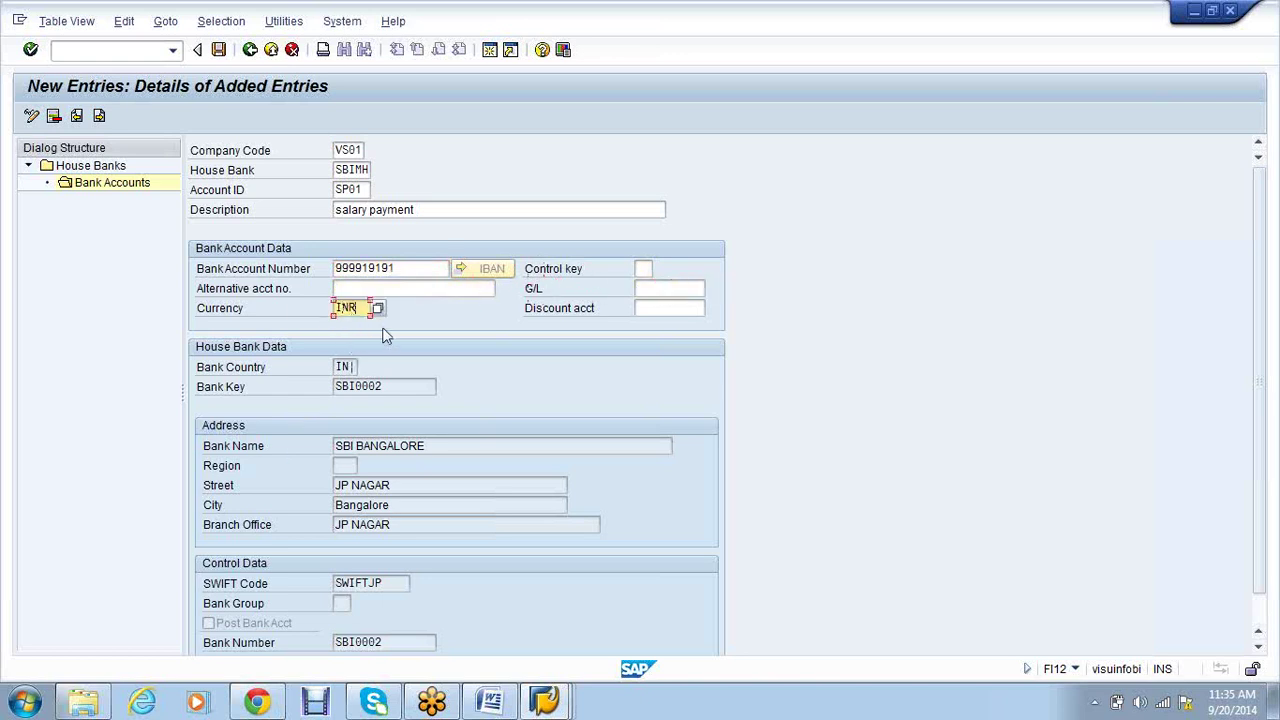
Assign G/L account 1 to bank account SP01 and save the entry
{"action": "left_click", "coordinate": [645, 288]}
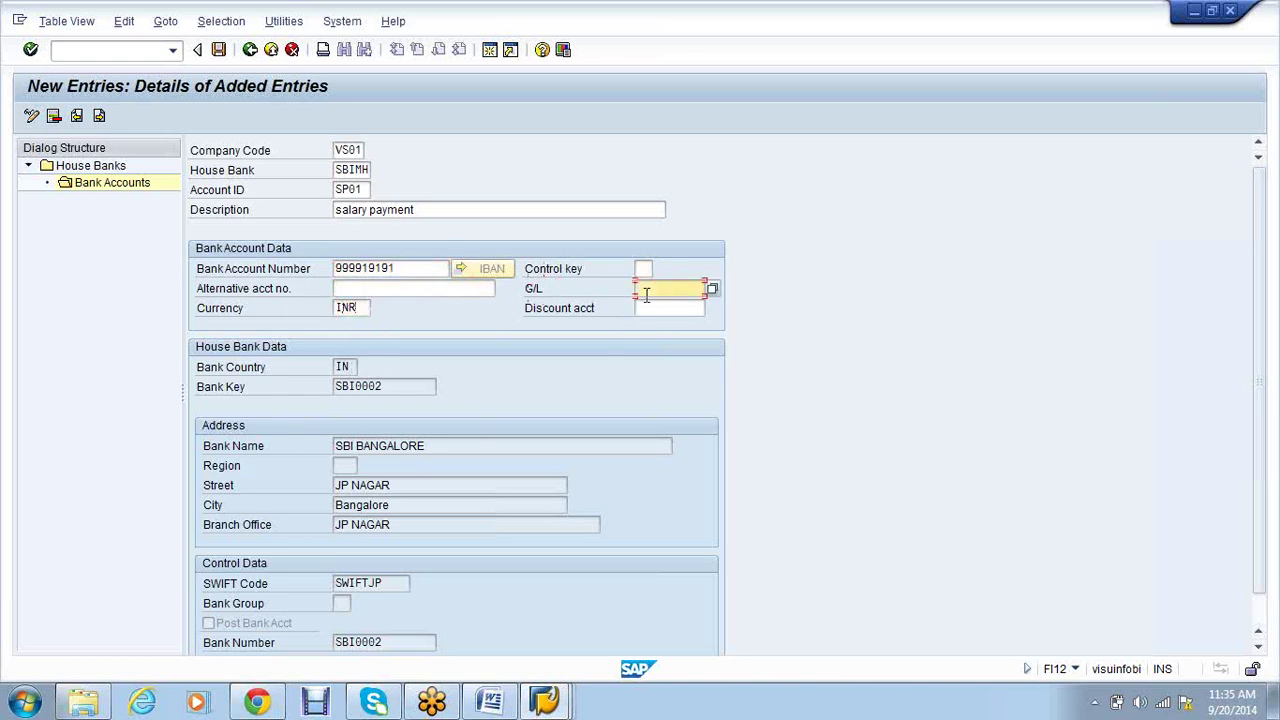
{"action": "type", "text": "1"}
{"action": "left_click", "coordinate": [218, 49]}
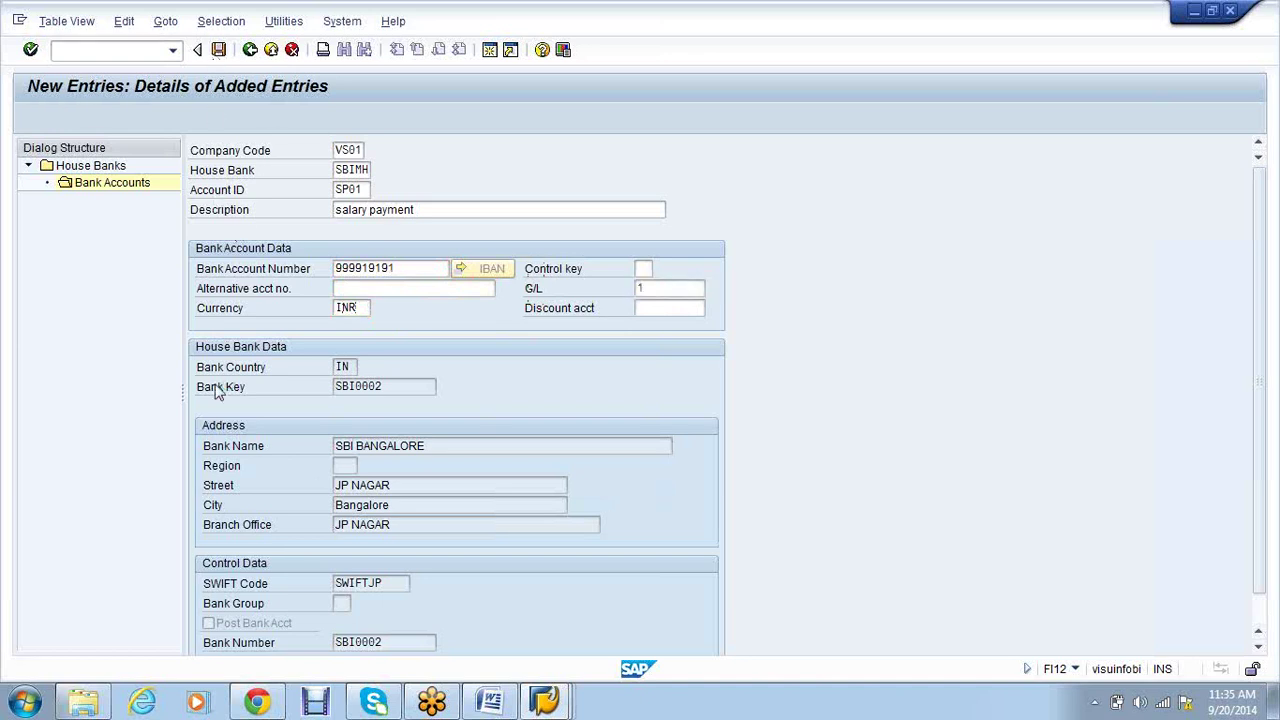
Go to transaction FCHI and select house bank SBIMH with account ID VP01 for company code VS01
{"action": "left_click", "coordinate": [100, 50]}
{"action": "type", "text": "/nfchi"}
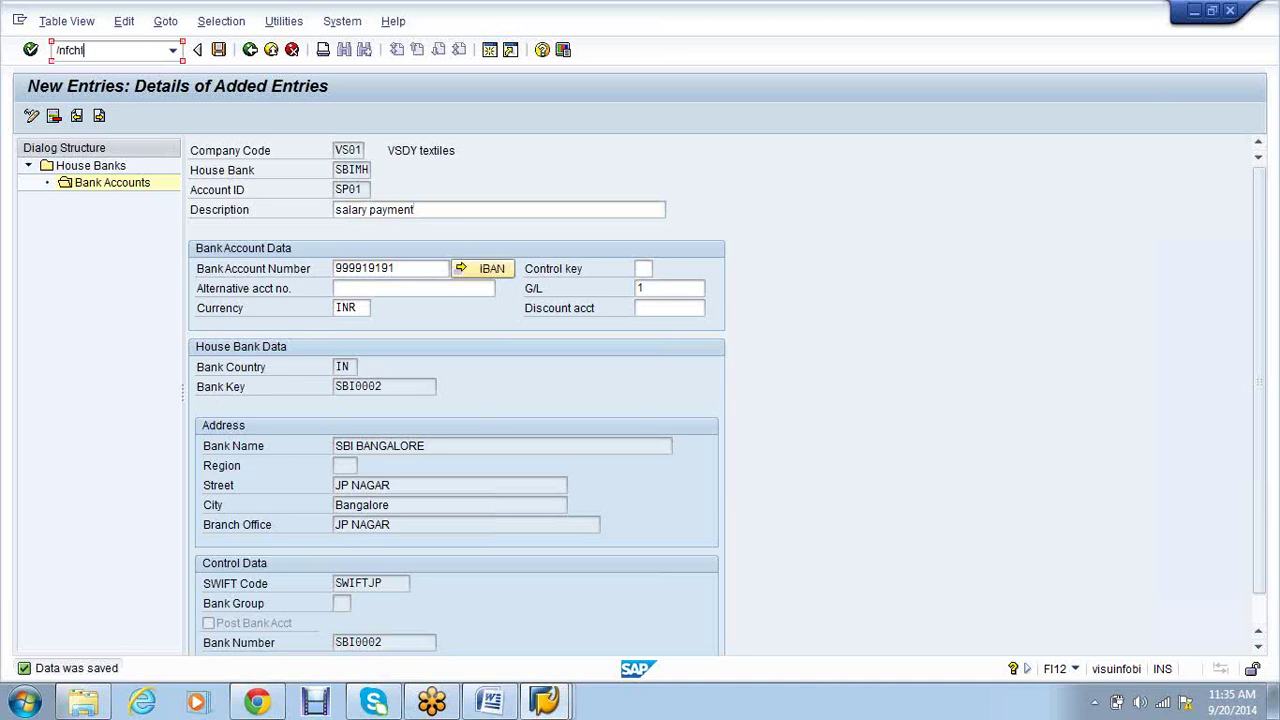
{"action": "key", "text": "Return"}
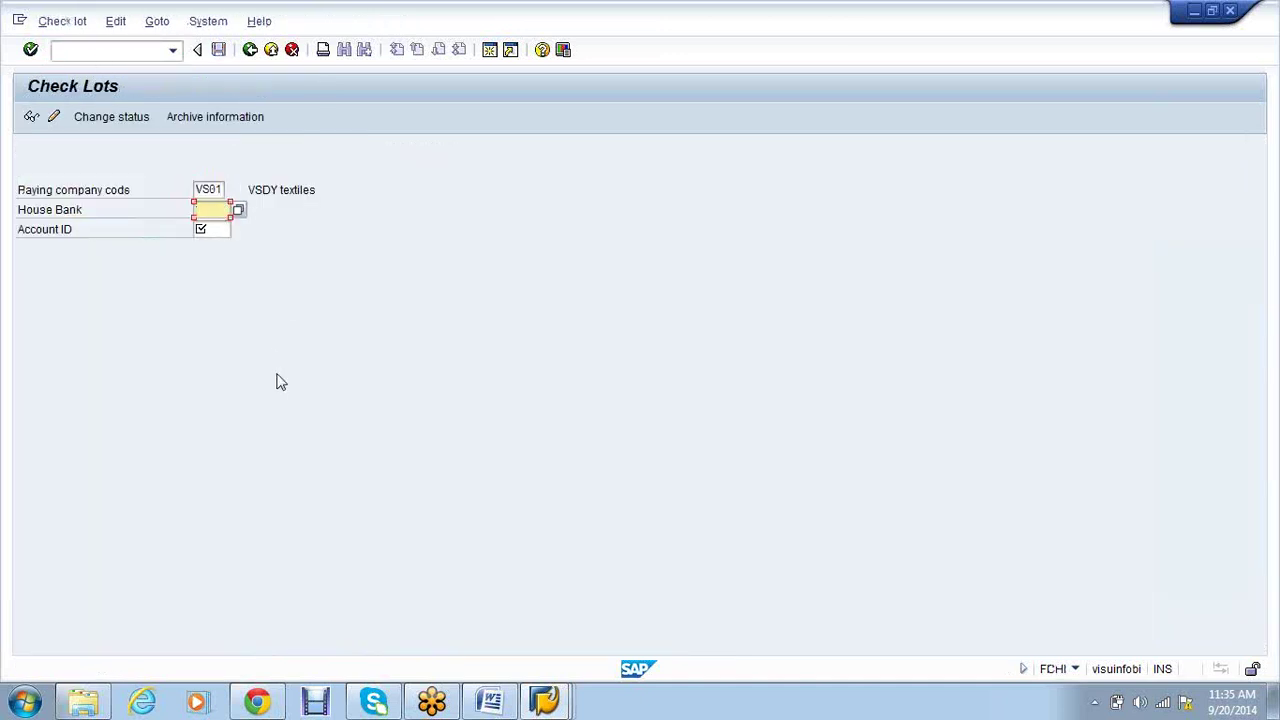
{"action": "left_click", "coordinate": [240, 209]}
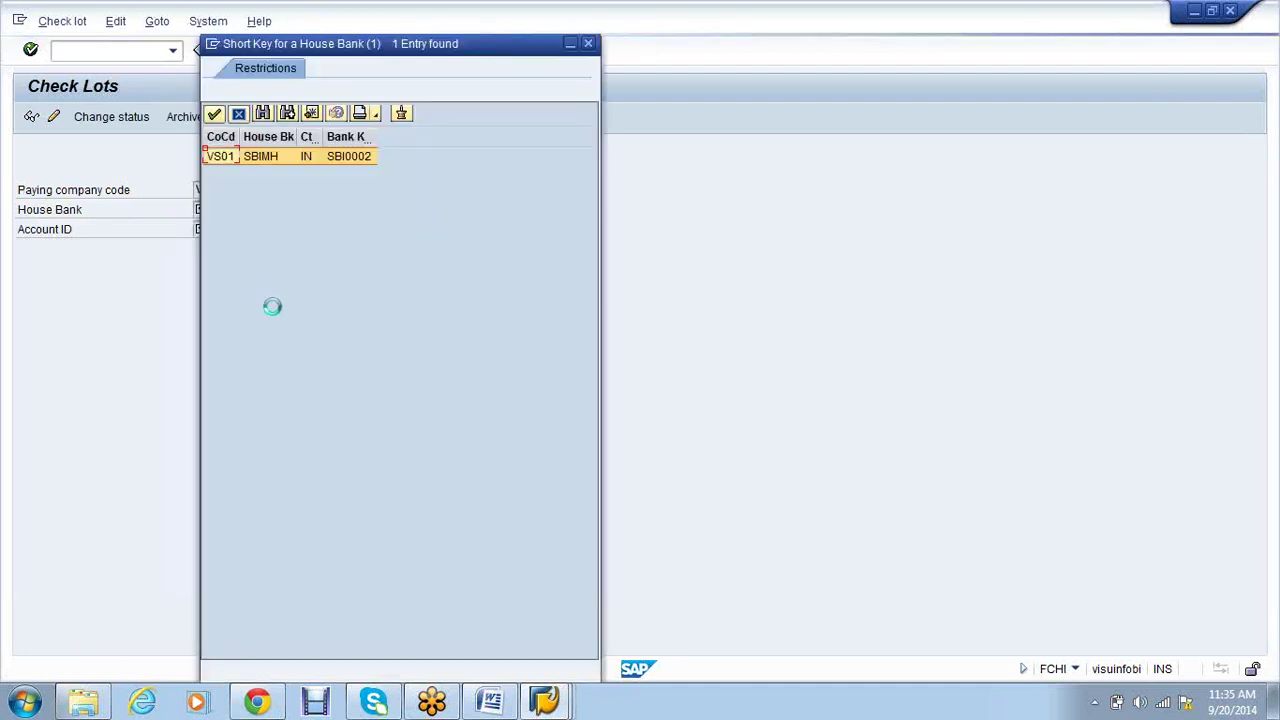
{"action": "double_click", "coordinate": [265, 156]}
{"action": "left_click", "coordinate": [213, 229]}
{"action": "type", "text": "Vp01"}
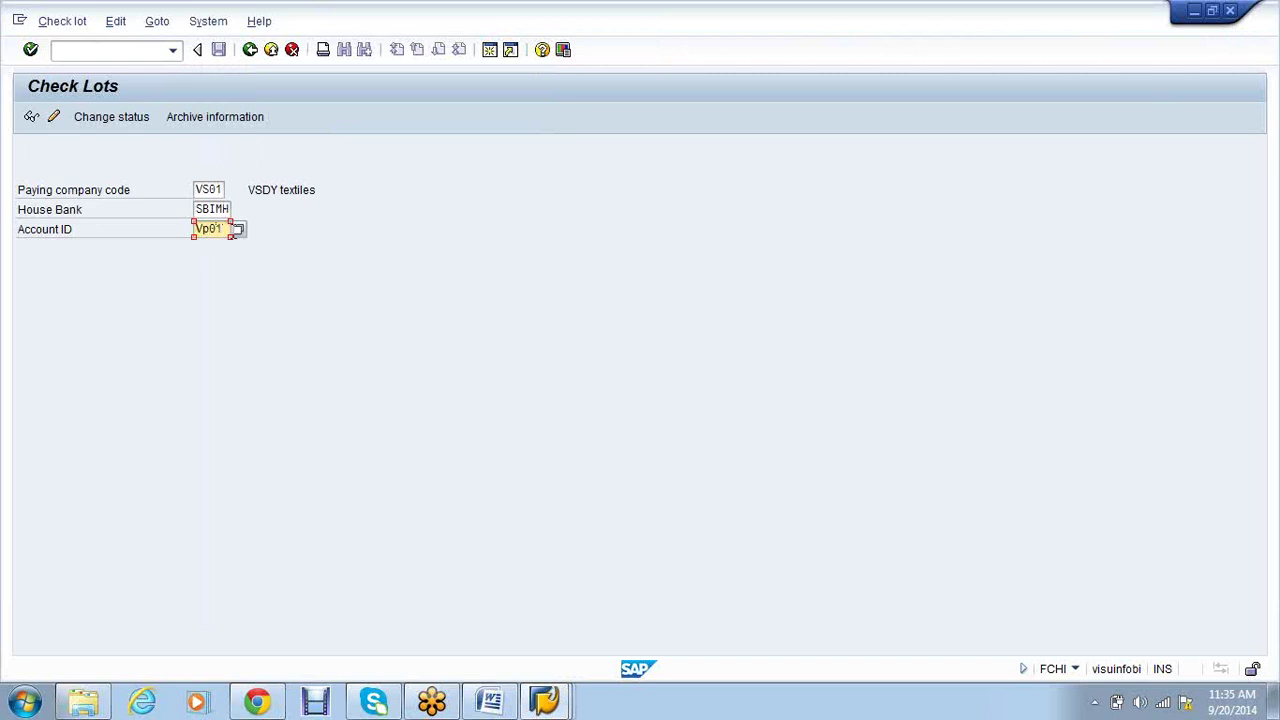
{"action": "key", "text": "Return"}
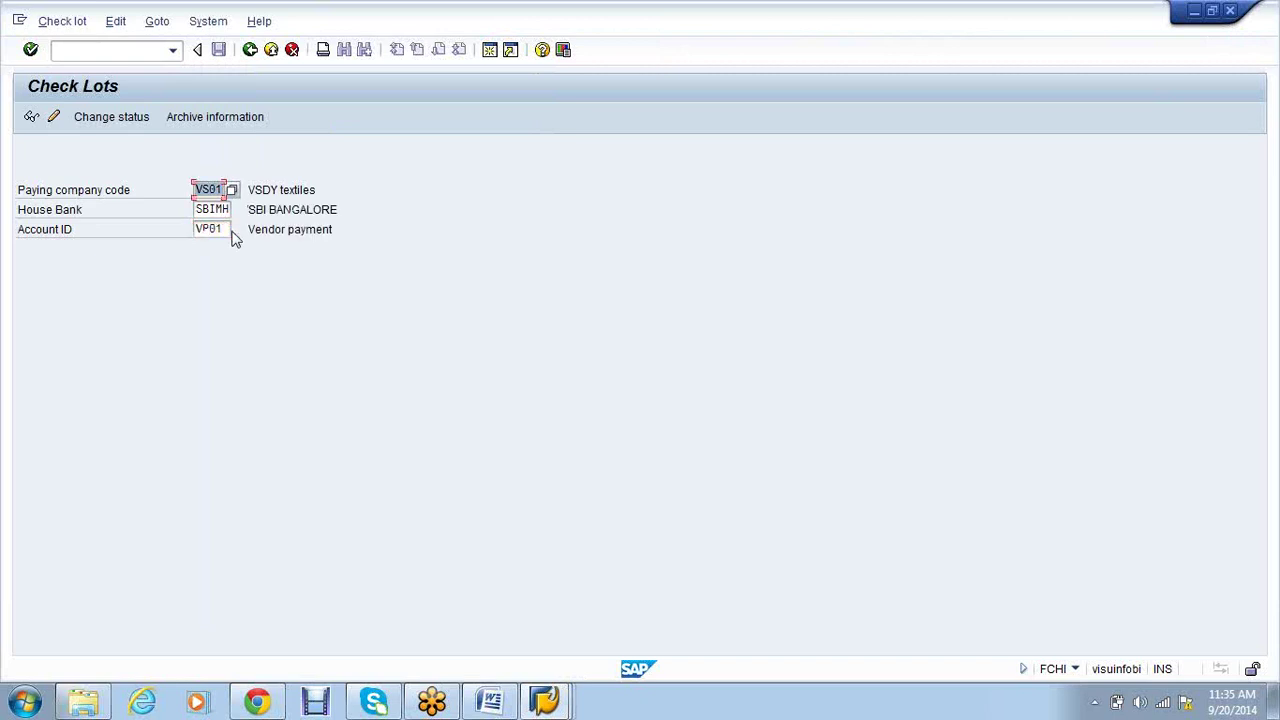
Open the check lots for maintenance and start a new lot 0001 with check numbers 1 to 99999
{"action": "left_click", "coordinate": [54, 121]}
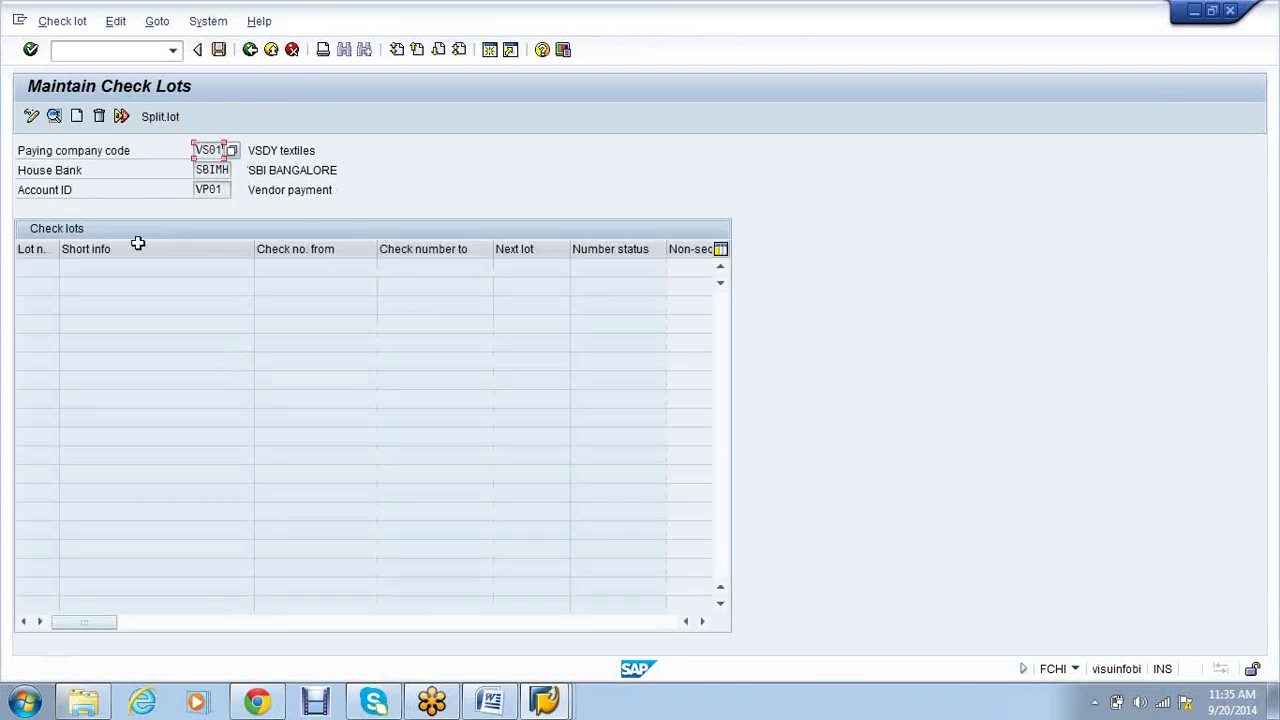
{"action": "left_click", "coordinate": [79, 117]}
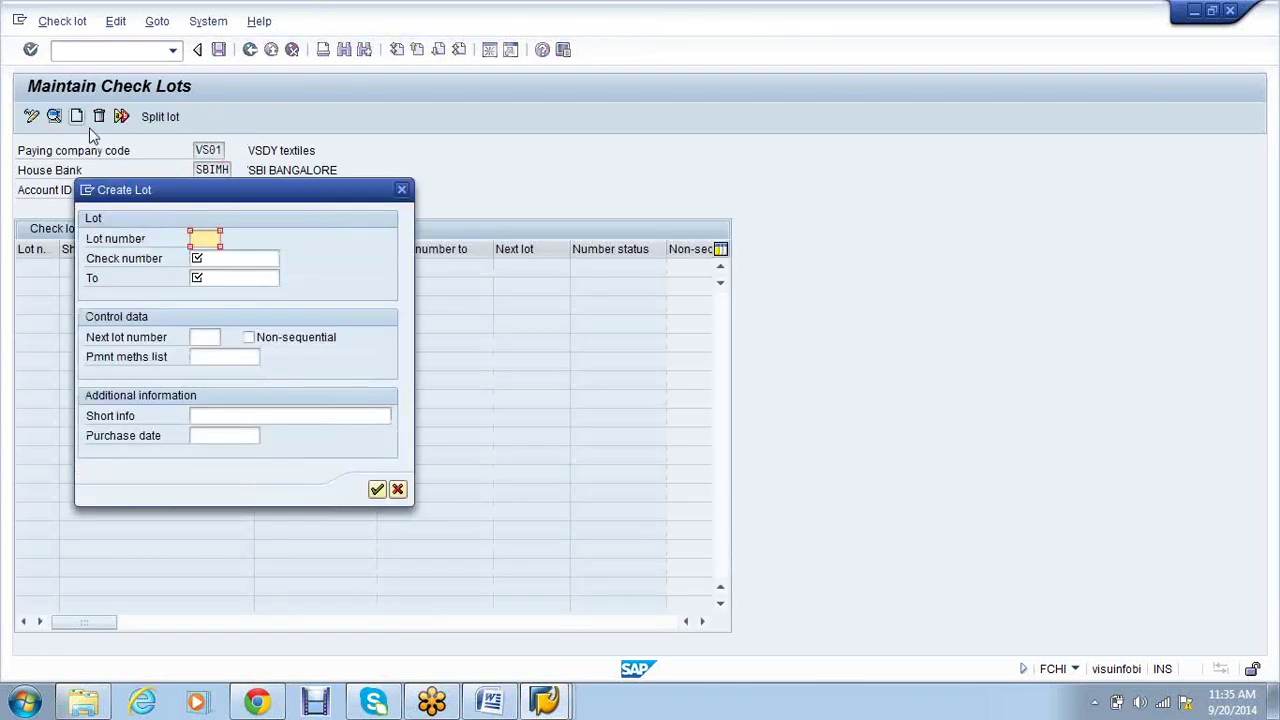
{"action": "type", "text": "3"}
{"action": "type", "text": "001"}
{"action": "key", "text": "Tab"}
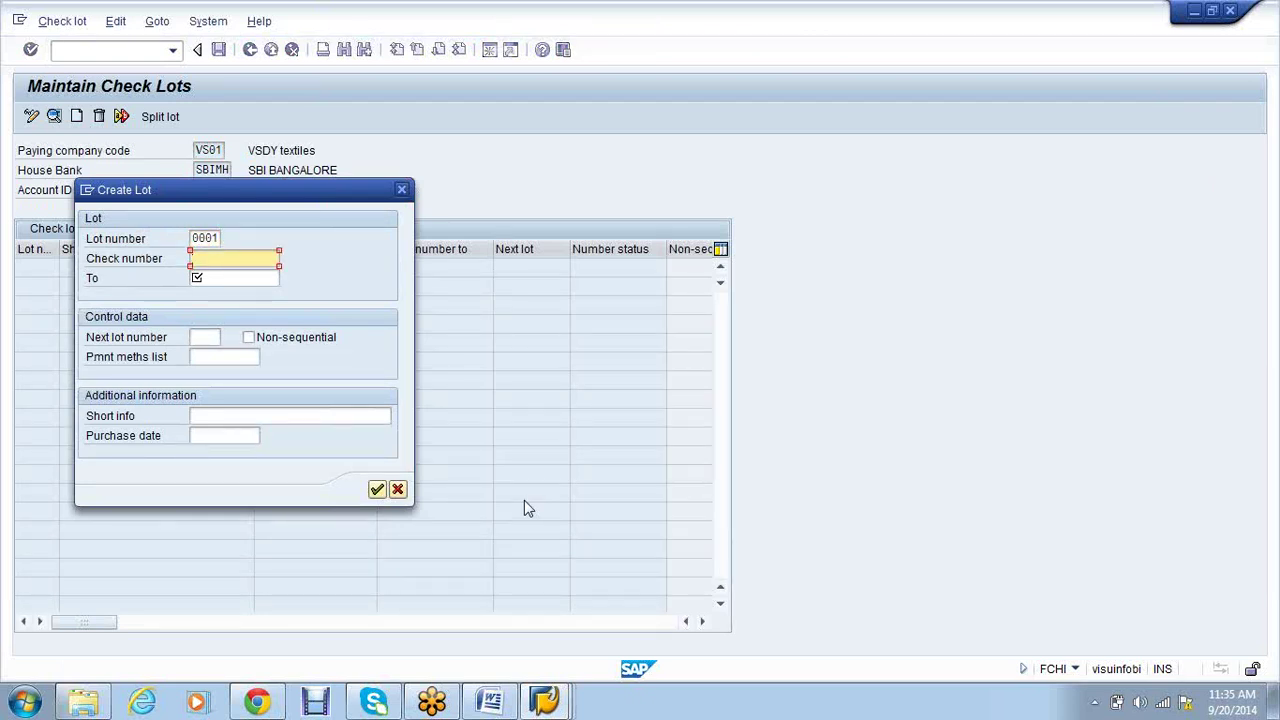
{"action": "type", "text": "1"}
{"action": "key", "text": "Tab"}
{"action": "type", "text": "99999"}
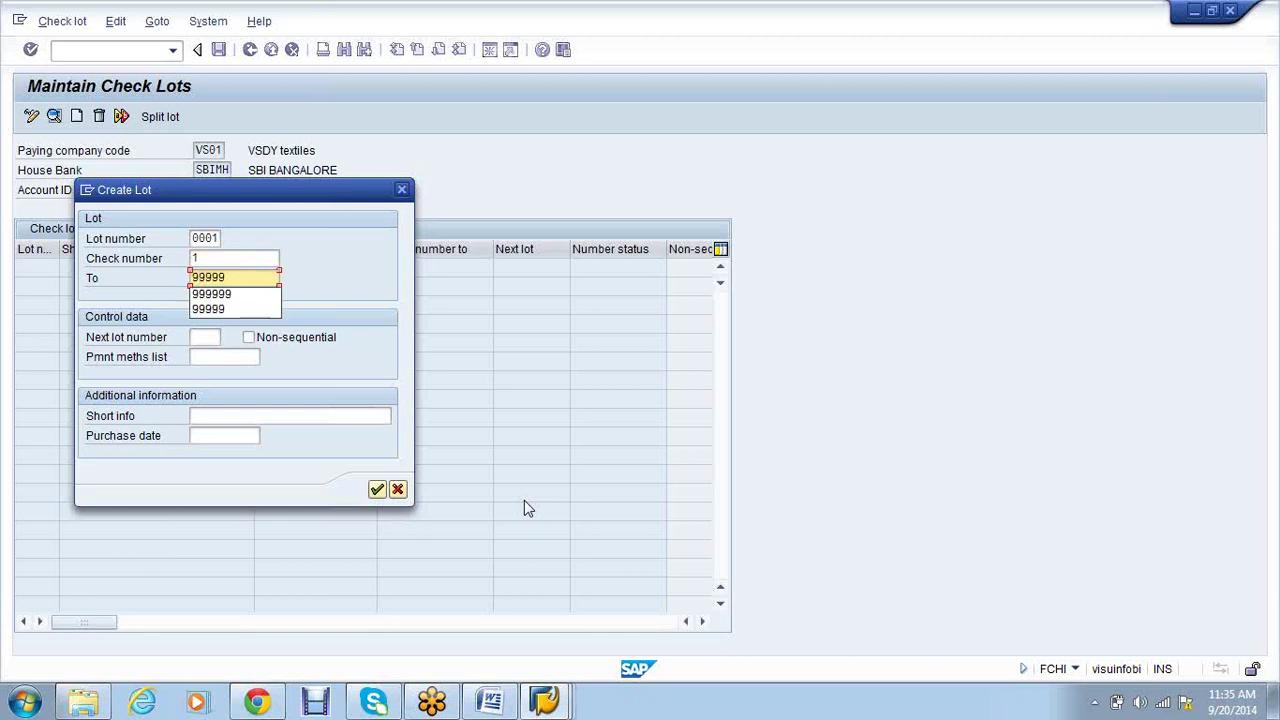
{"action": "key", "text": "Escape"}
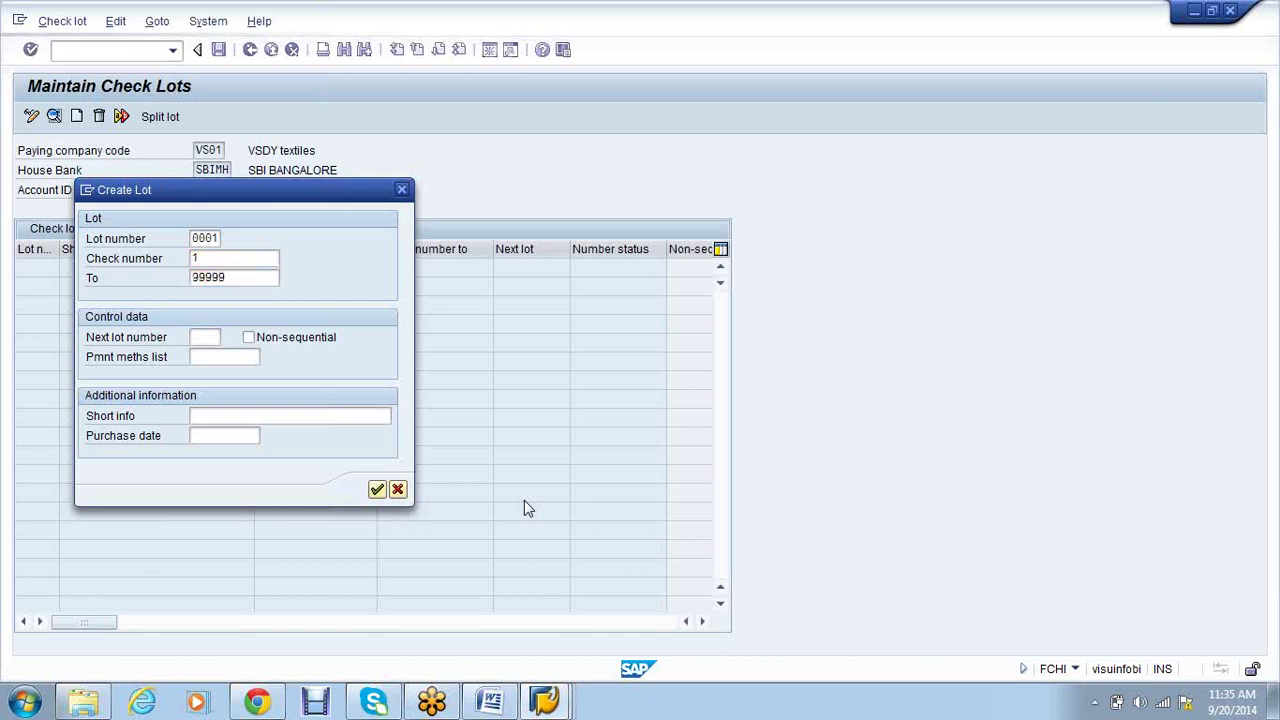
{"action": "key", "text": "Return"}
{"action": "key", "text": "Return"}
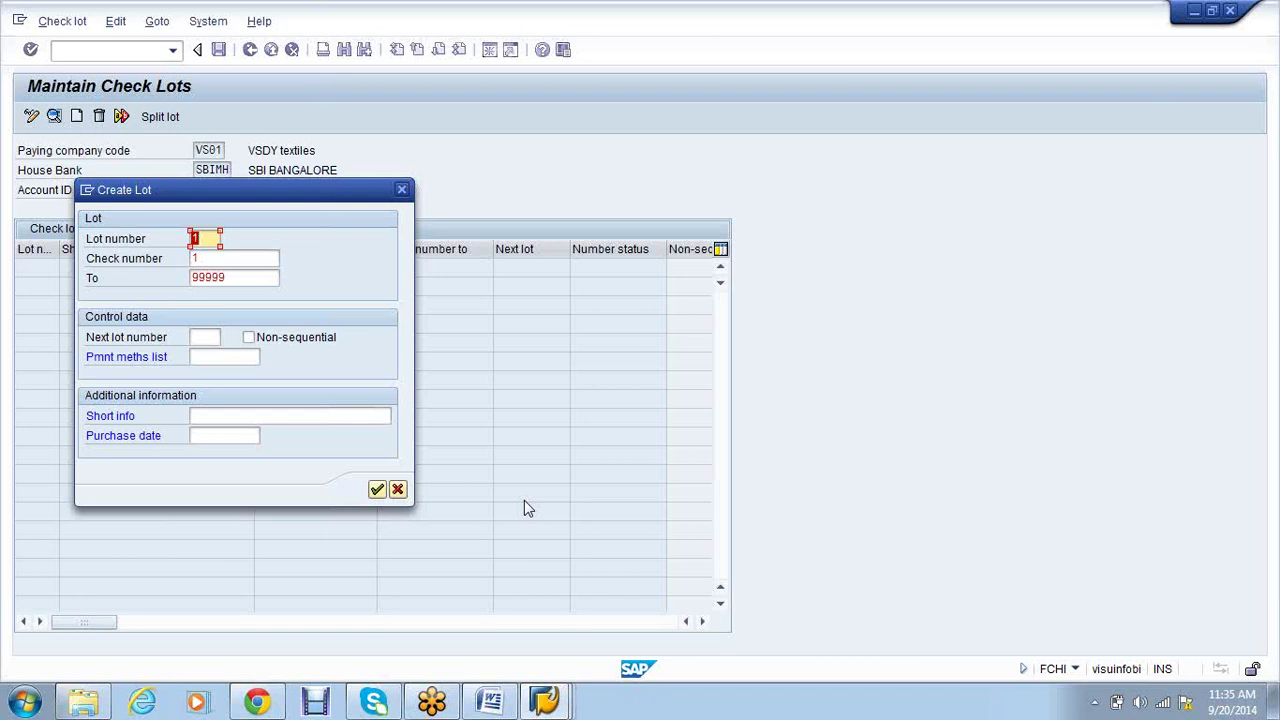
Change the new lot's check number range to 000001 through 999999
{"action": "key", "text": "Tab"}
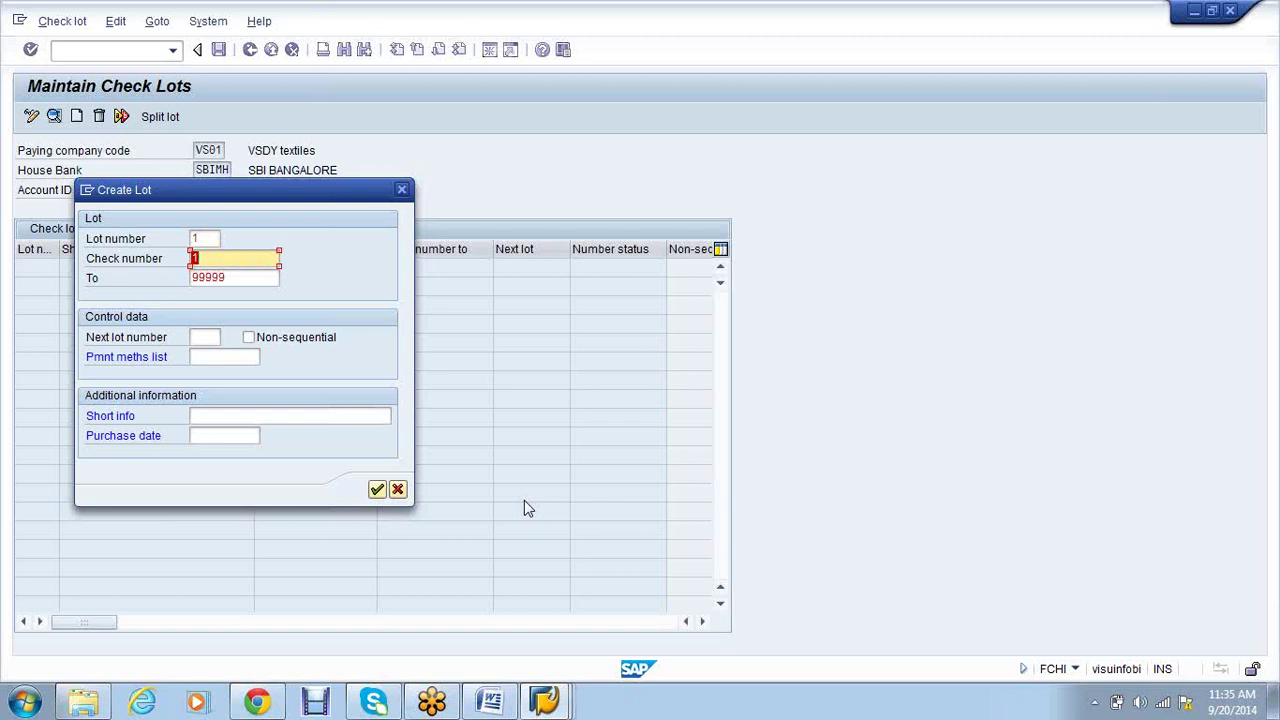
{"action": "key", "text": "BackSpace"}
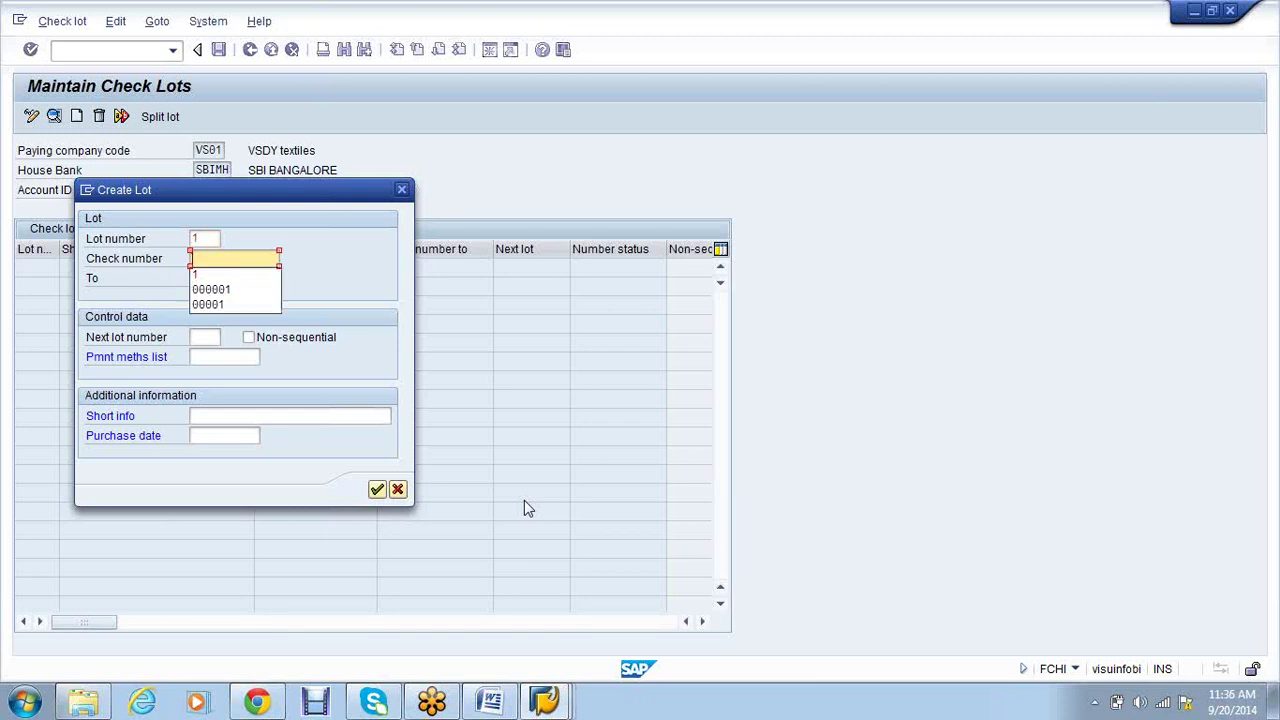
{"action": "type", "text": "000001"}
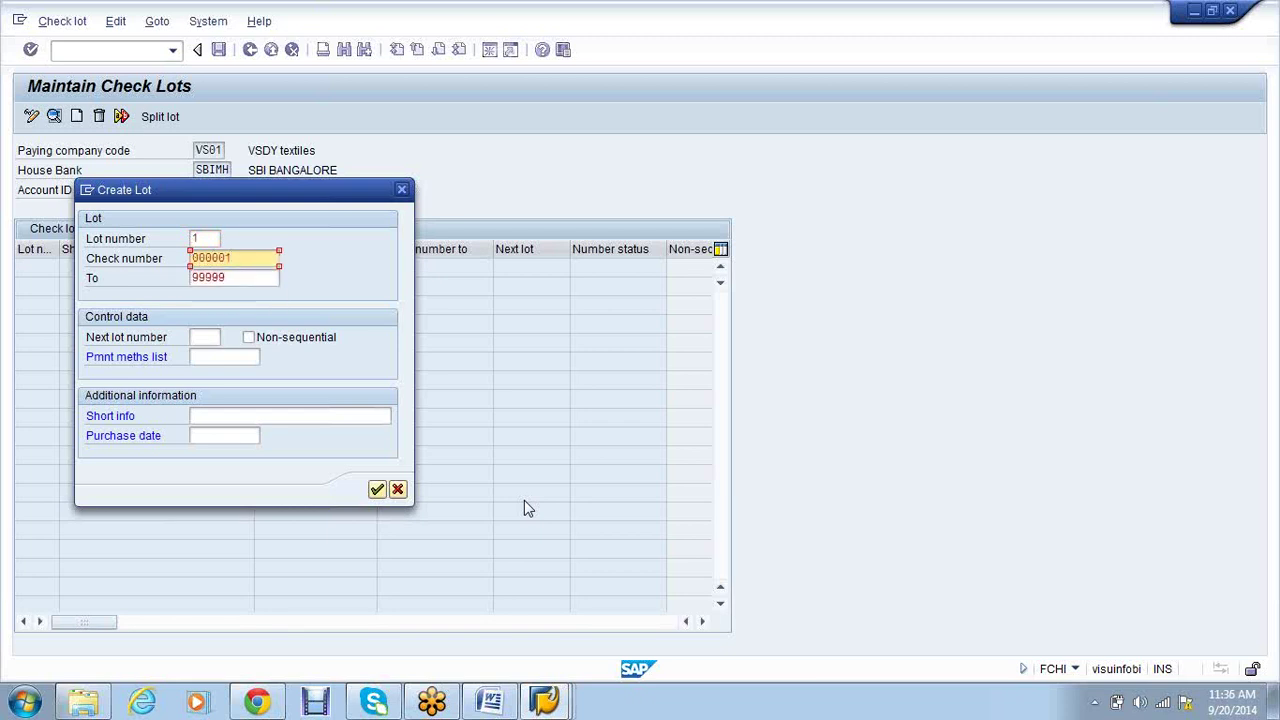
{"action": "key", "text": "Tab"}
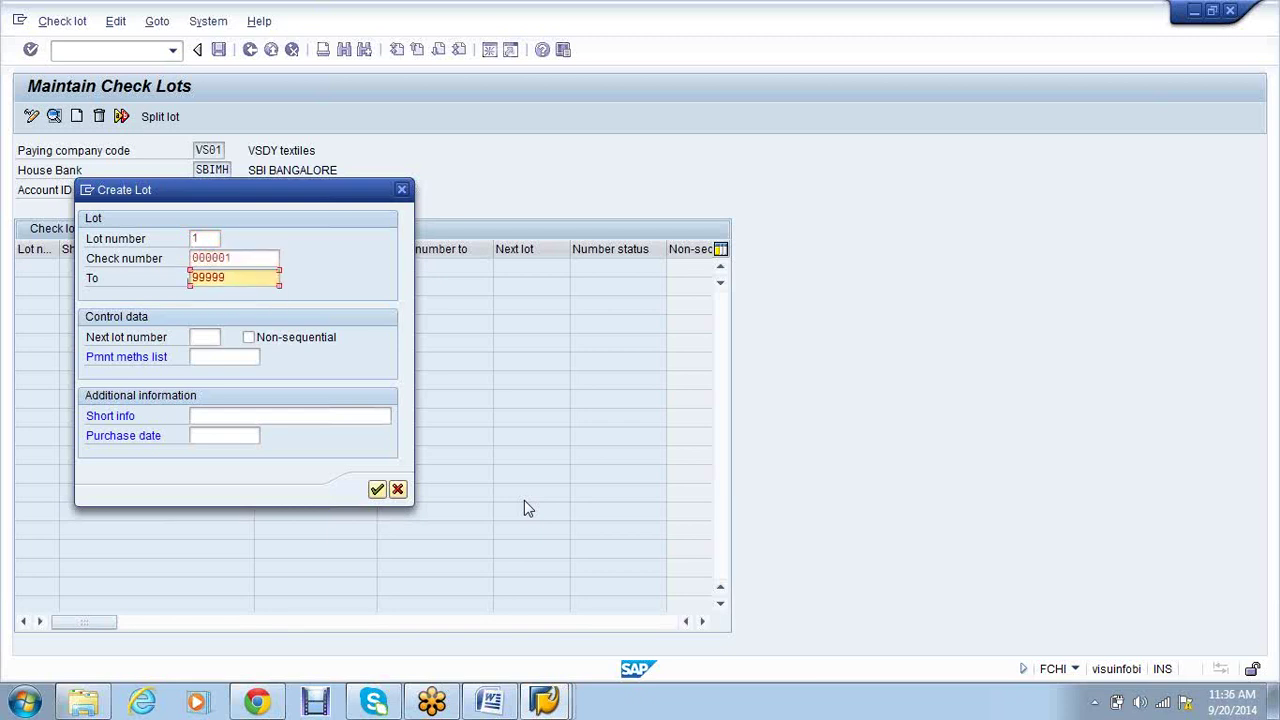
{"action": "type", "text": "9"}
{"action": "key", "text": "Return"}
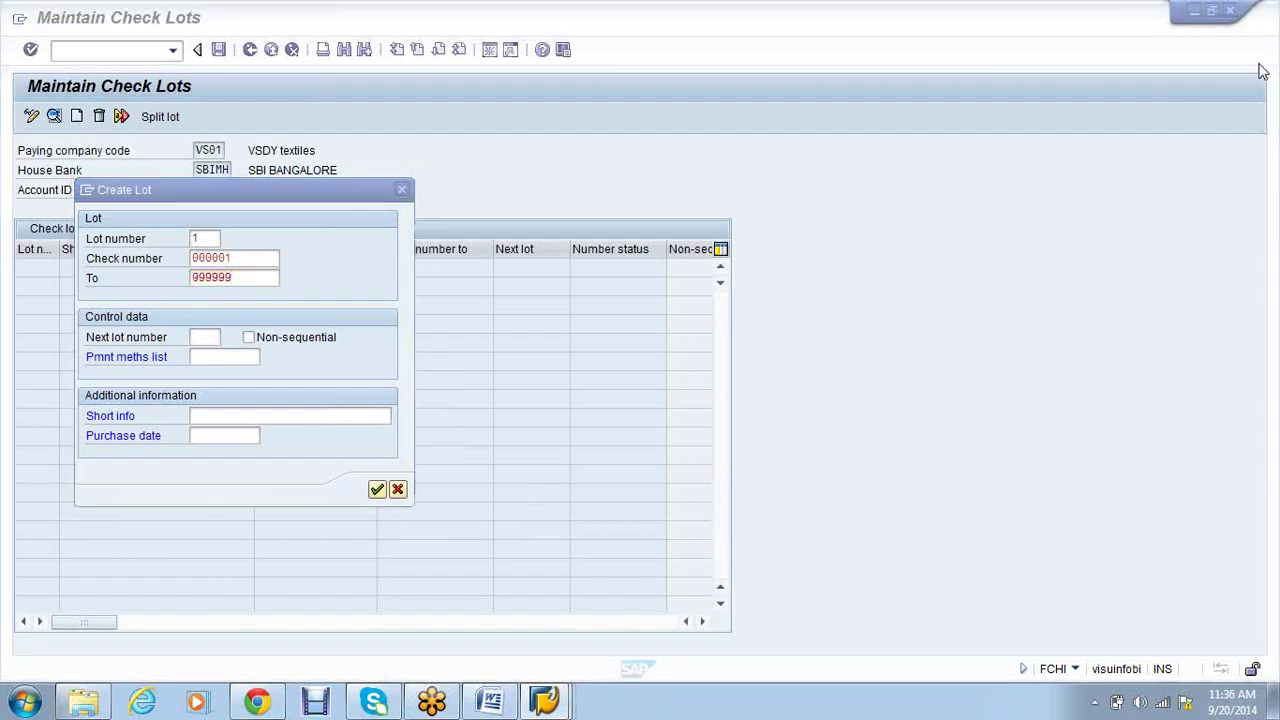
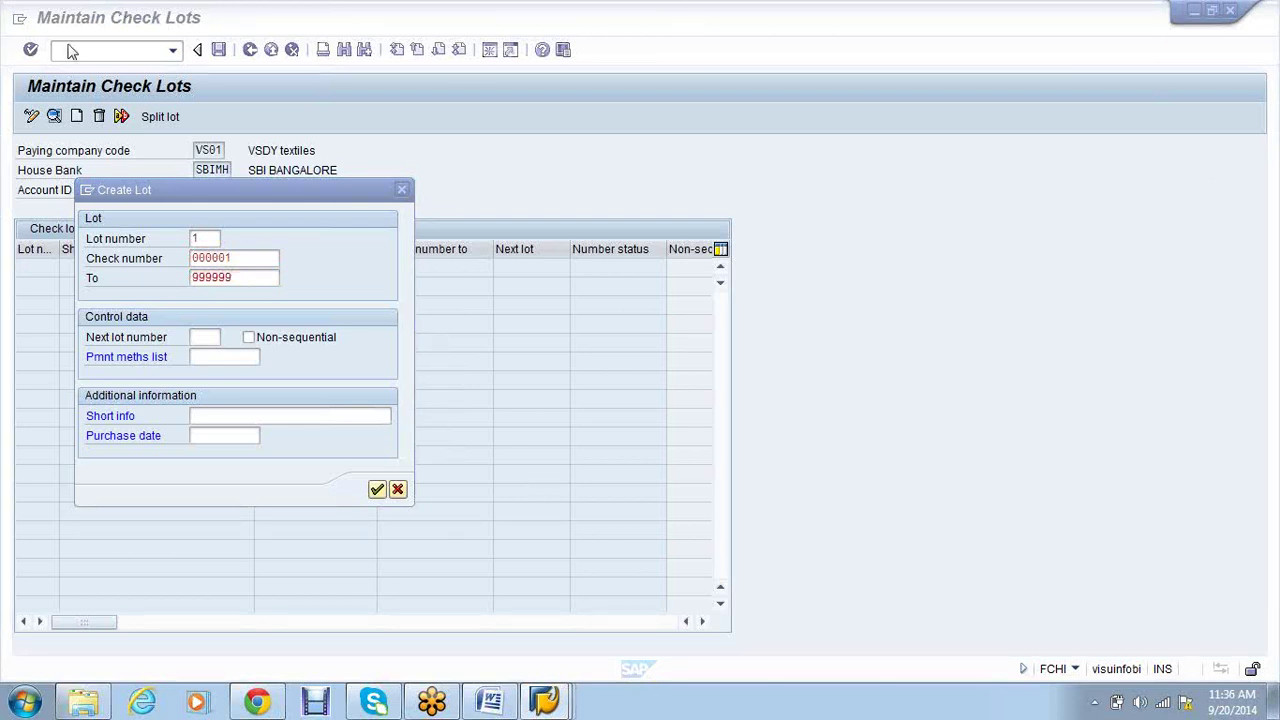
Examine the new lot's check number range, next lot number, payment methods list, short info and purchase date fields
{"action": "left_click", "coordinate": [245, 278]}
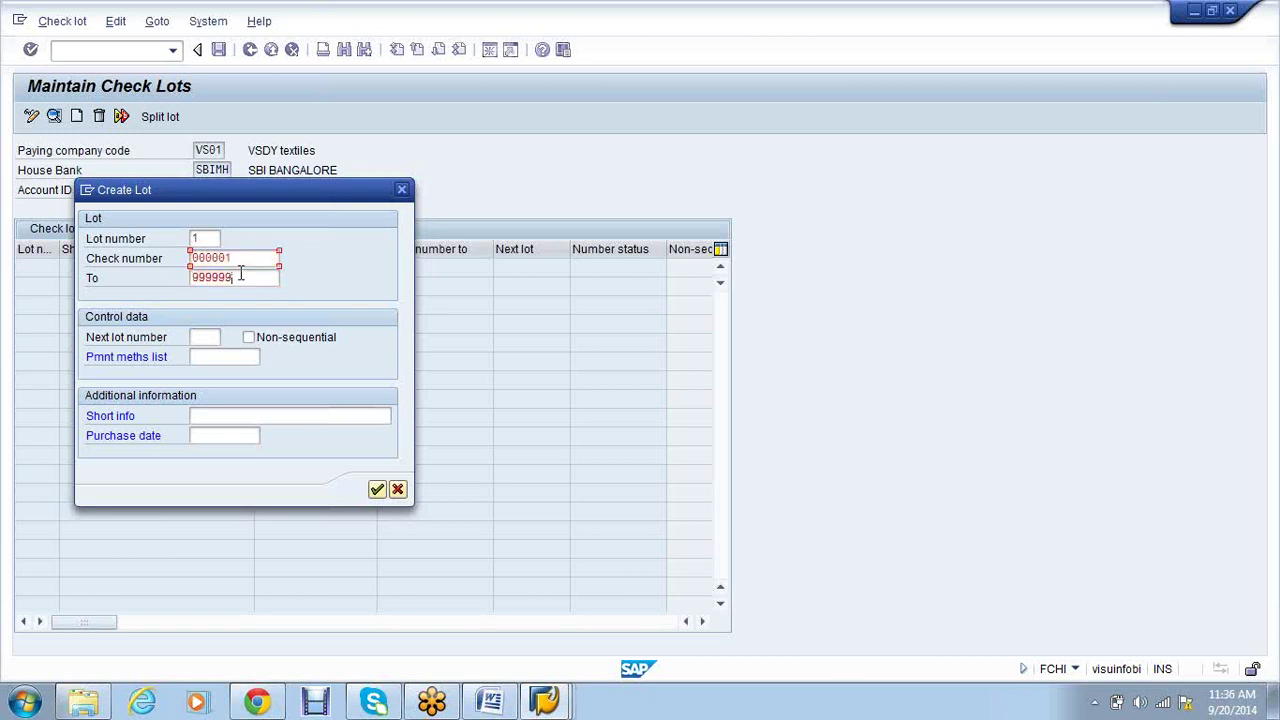
{"action": "left_click", "coordinate": [245, 258]}
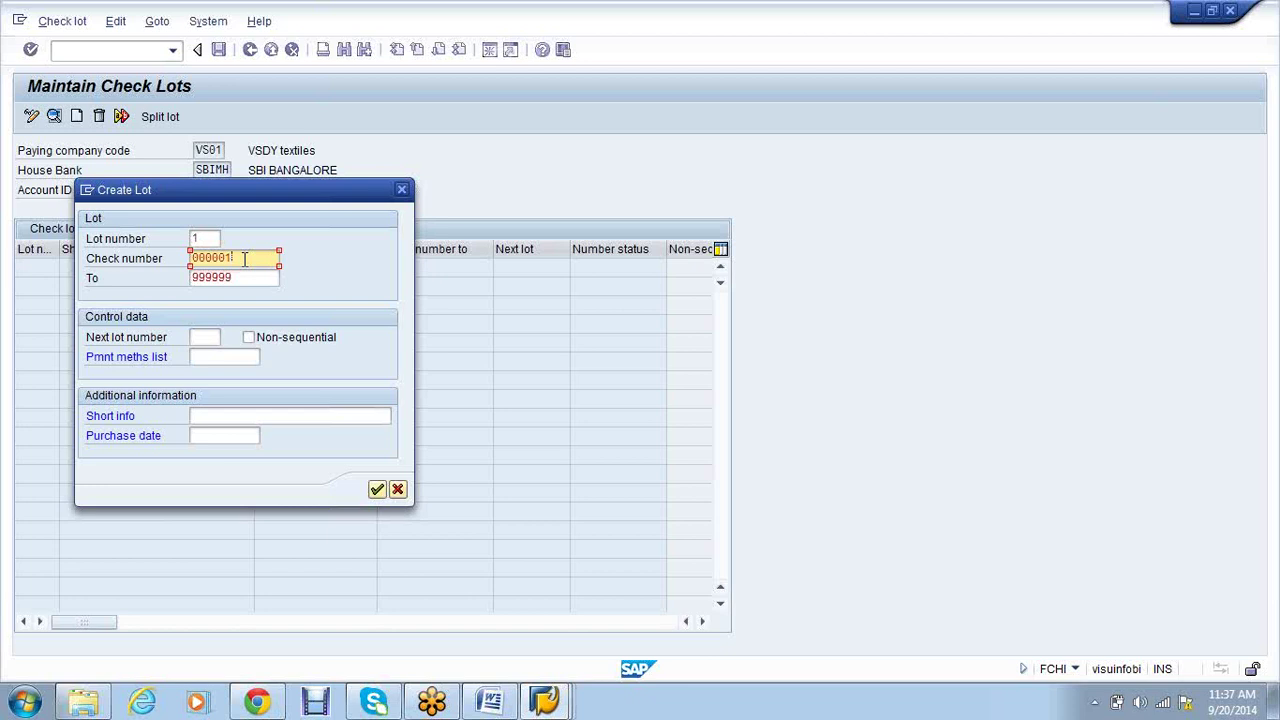
{"action": "left_click", "coordinate": [253, 271]}
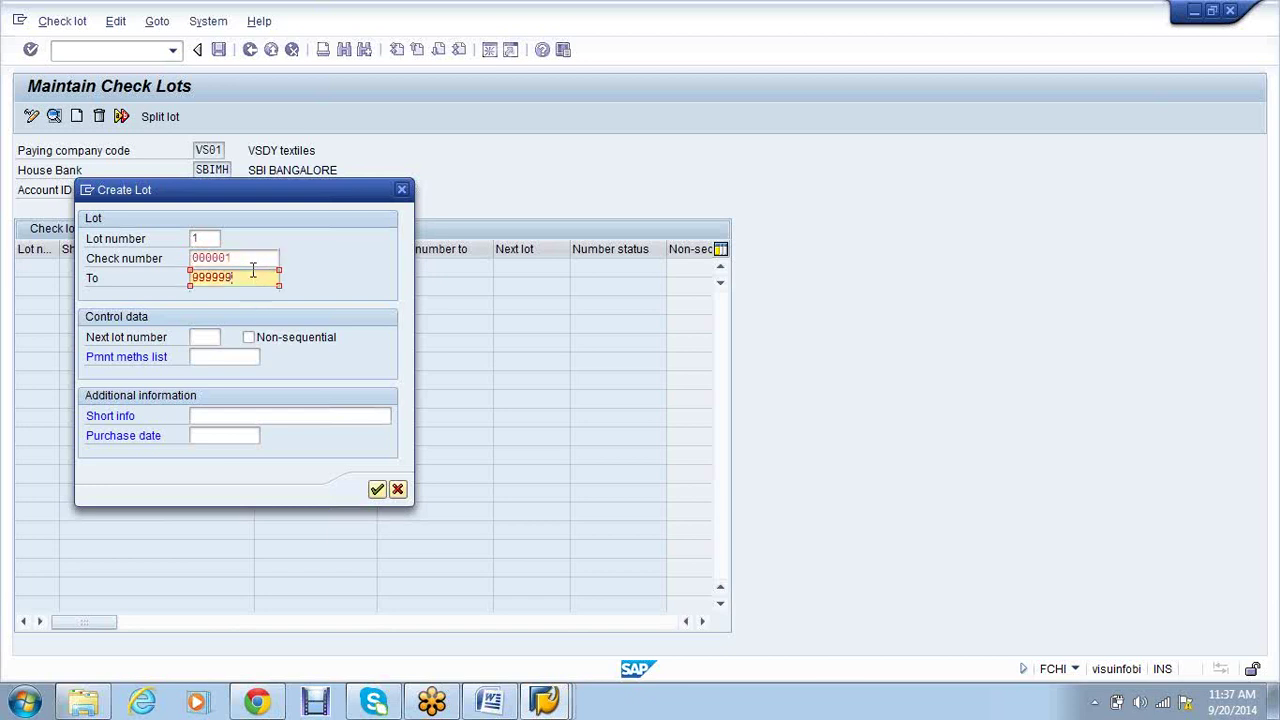
{"action": "left_click", "coordinate": [252, 258]}
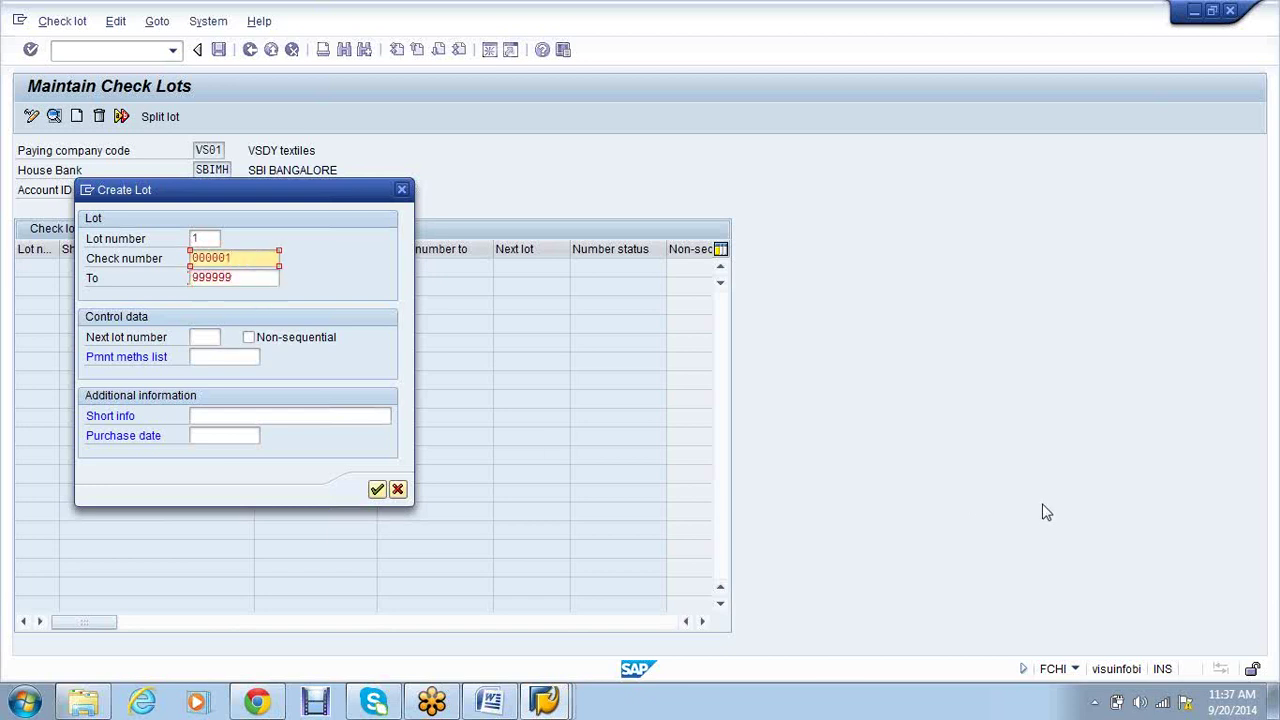
{"action": "left_click", "coordinate": [205, 342]}
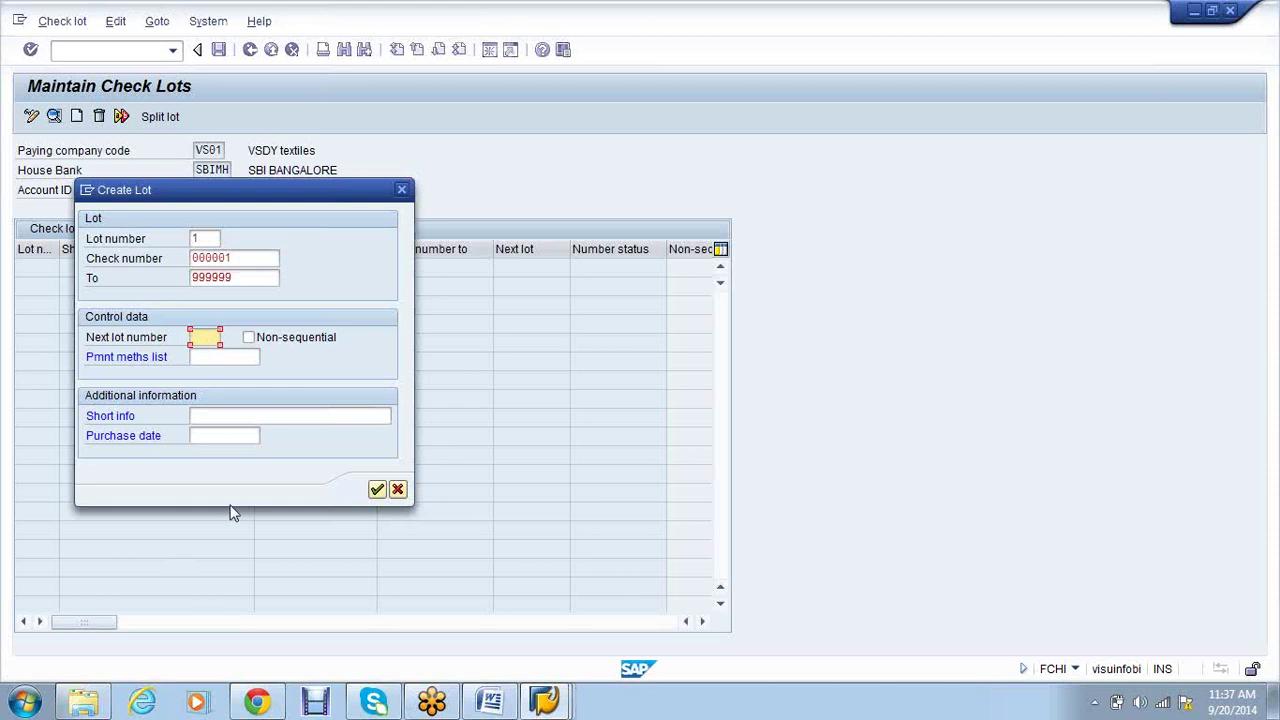
{"action": "left_click", "coordinate": [222, 357]}
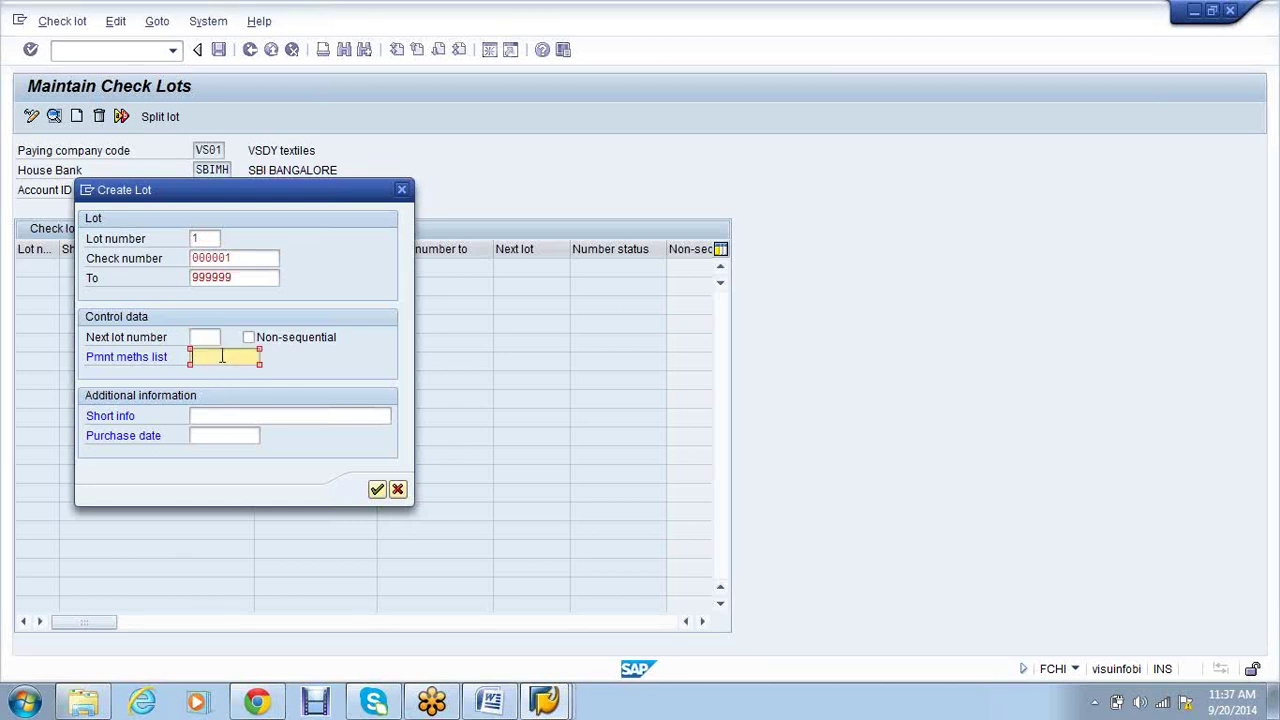
{"action": "left_click", "coordinate": [235, 416]}
{"action": "left_click", "coordinate": [235, 435]}
{"action": "left_click", "coordinate": [237, 417]}
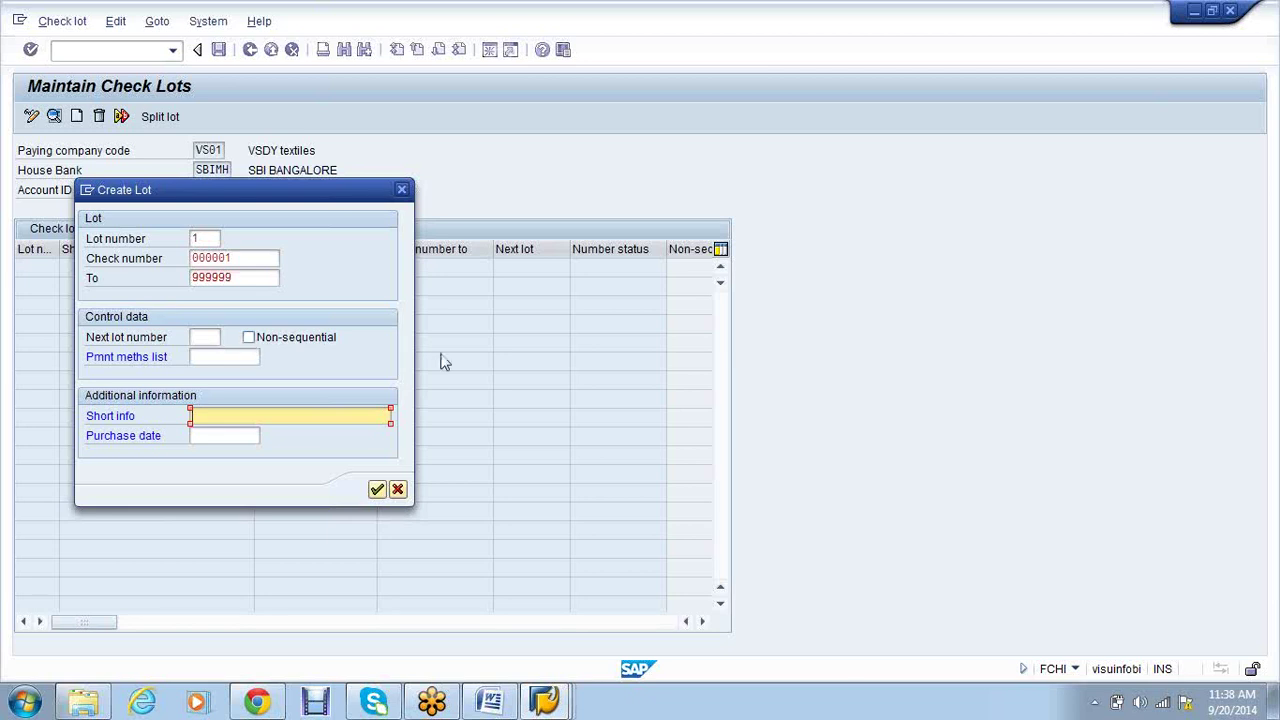
Confirm the new lot 1 with check numbers 000001 to 999999 and save the check lots
{"action": "left_click", "coordinate": [381, 490]}
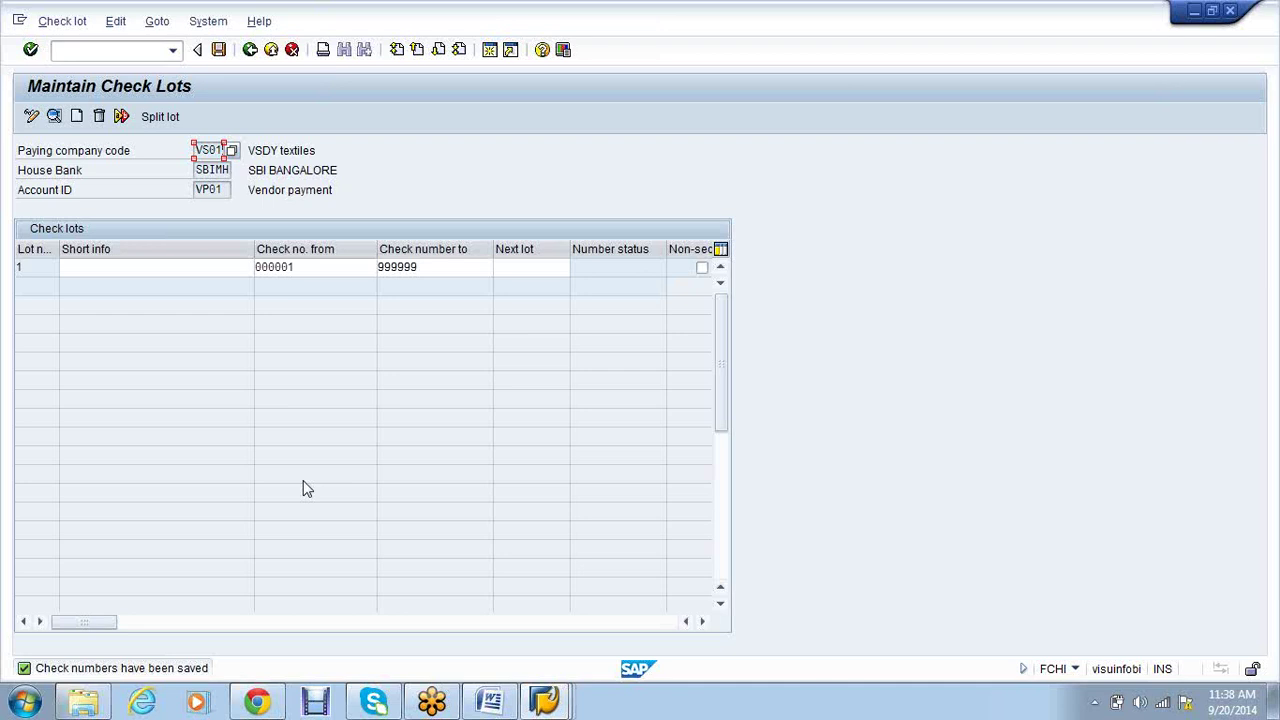
Display all vendor line items for company code VS01 with transaction FBL1N and copy Honeywell's payment document number 1000005
{"action": "left_click", "coordinate": [130, 52]}
{"action": "type", "text": "/NFBL"}
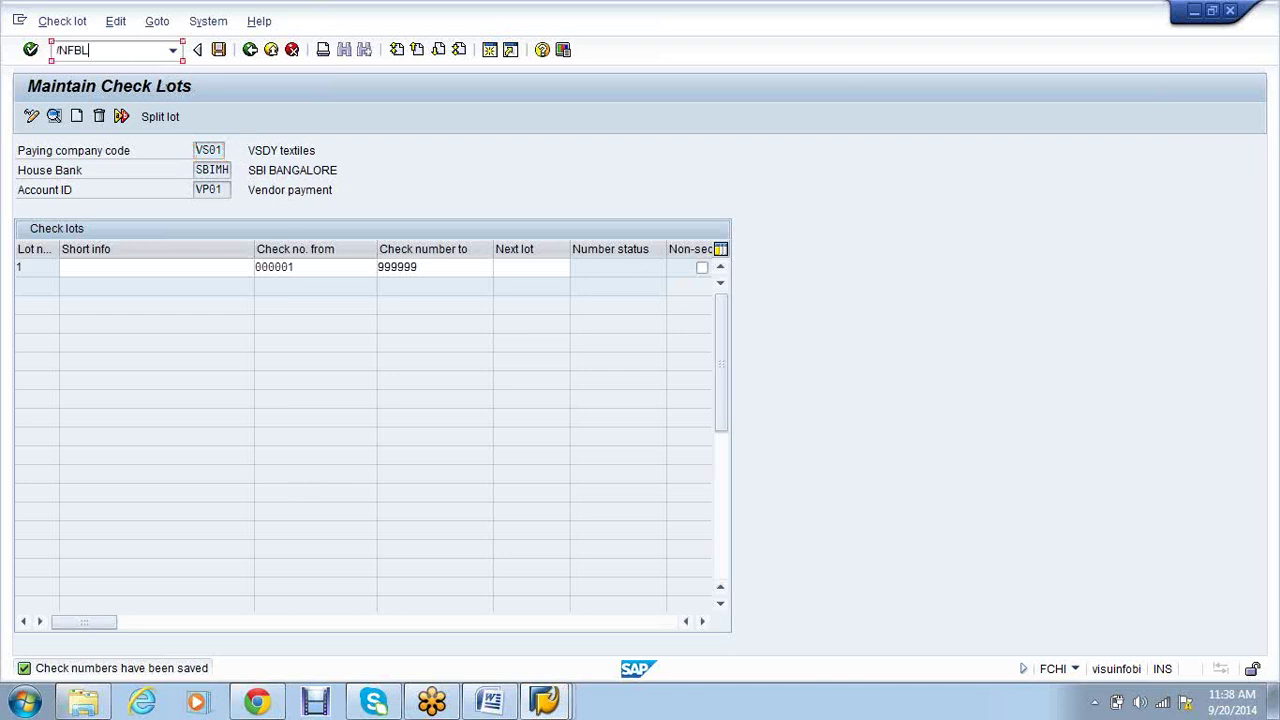
{"action": "type", "text": "1N"}
{"action": "key", "text": "Return"}
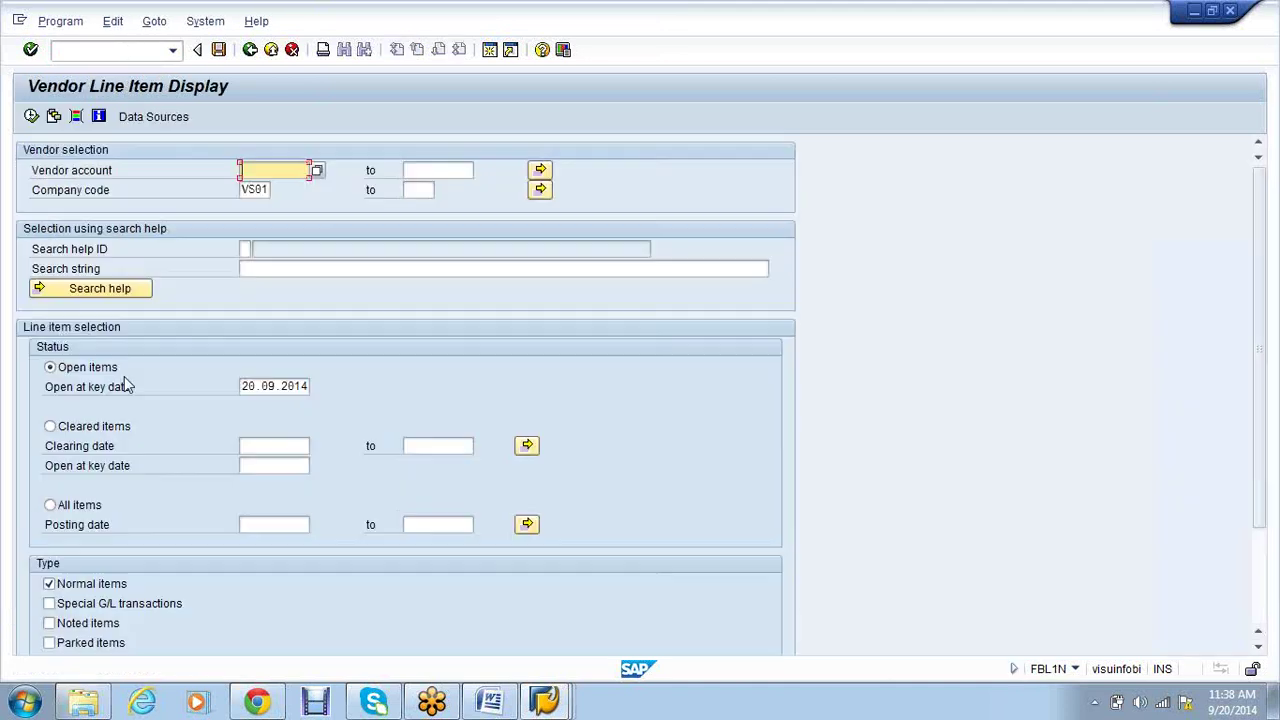
{"action": "left_click", "coordinate": [66, 507]}
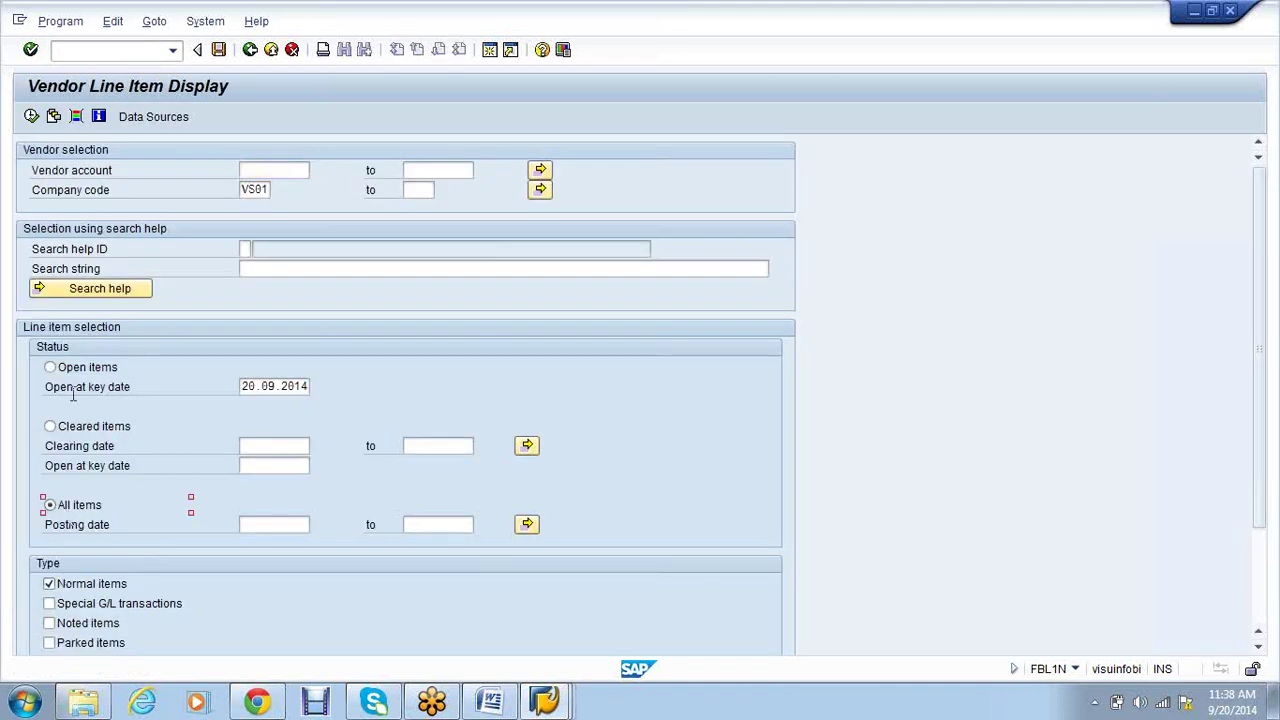
{"action": "left_click", "coordinate": [31, 116]}
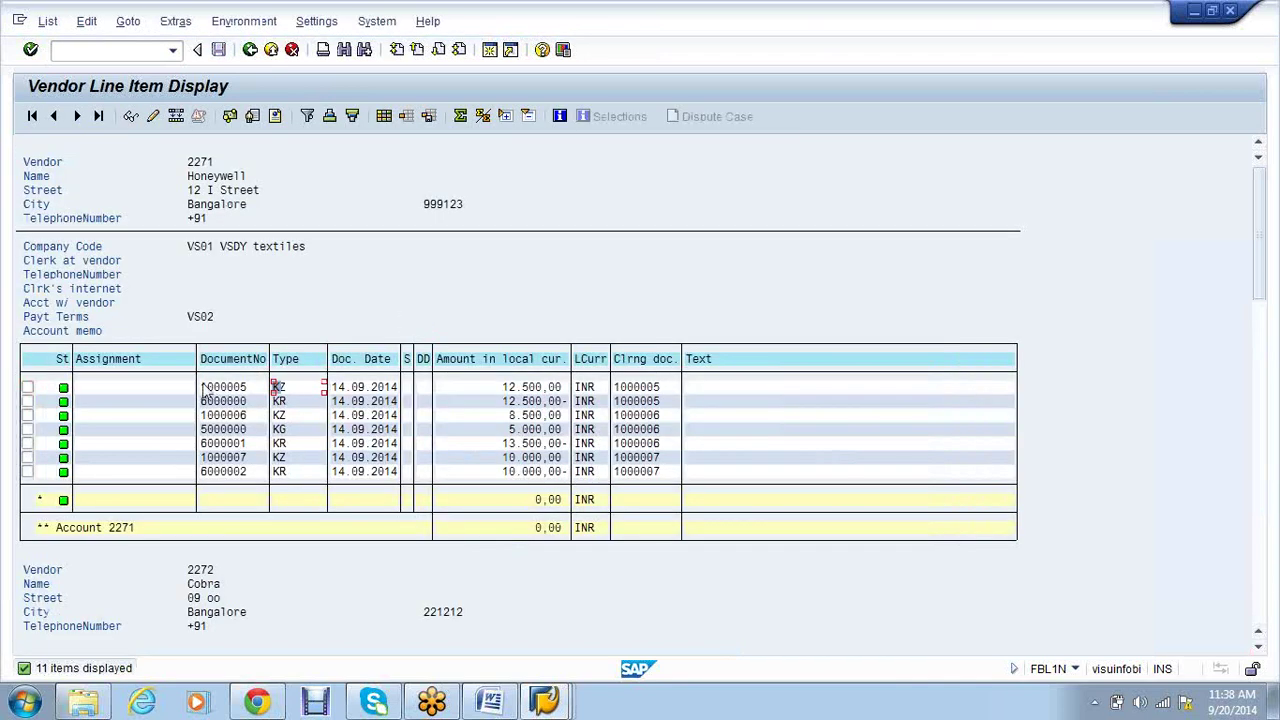
{"action": "left_click_drag", "start_coordinate": [202, 386], "coordinate": [242, 386]}
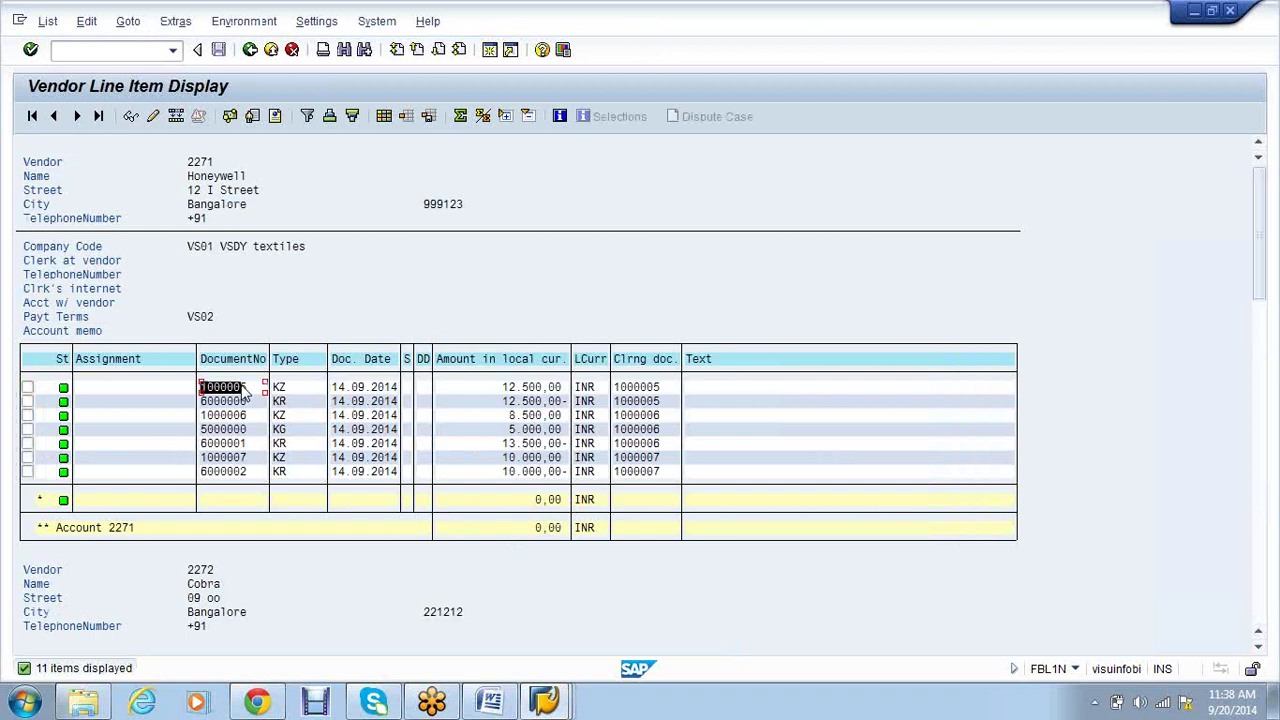
{"action": "key", "text": "ctrl+c"}
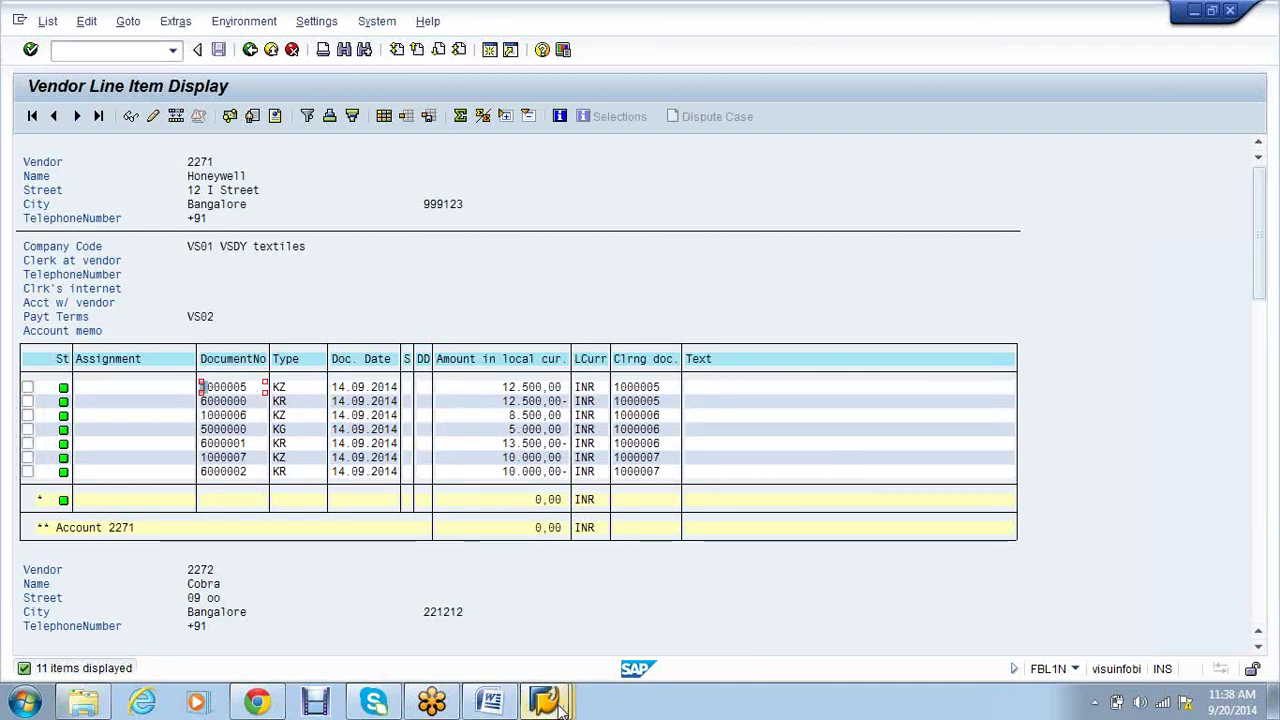
Open the Word document FICO STEP STEP NOTES_LATEST and look up the transaction codes for house bank and manual check payment
{"action": "mouse_move", "coordinate": [558, 704]}
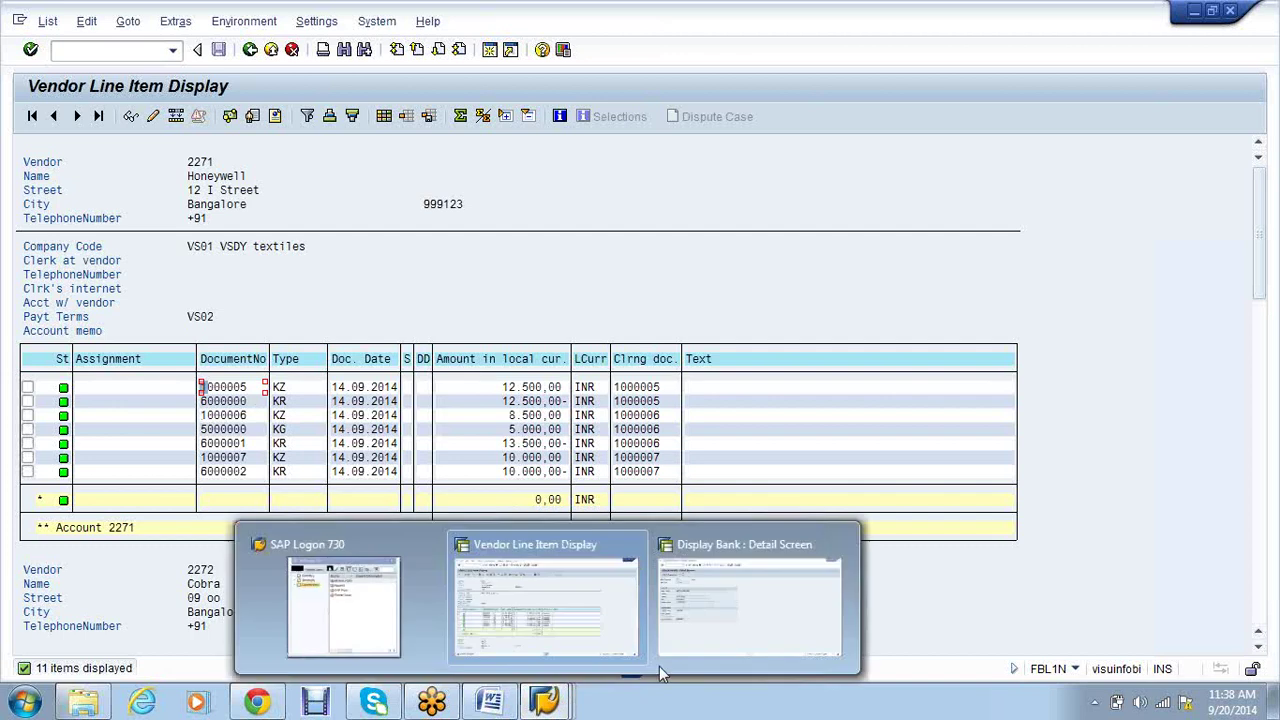
{"action": "left_click", "coordinate": [731, 614]}
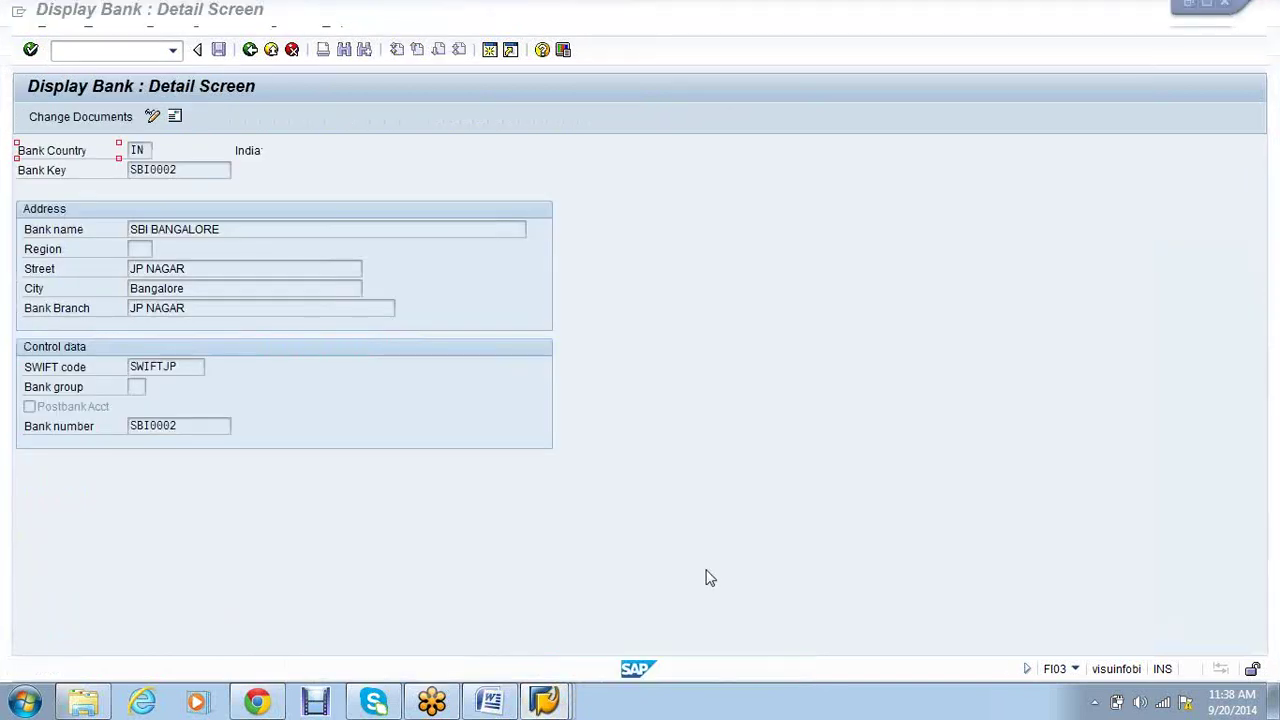
{"action": "key", "text": "super+d"}
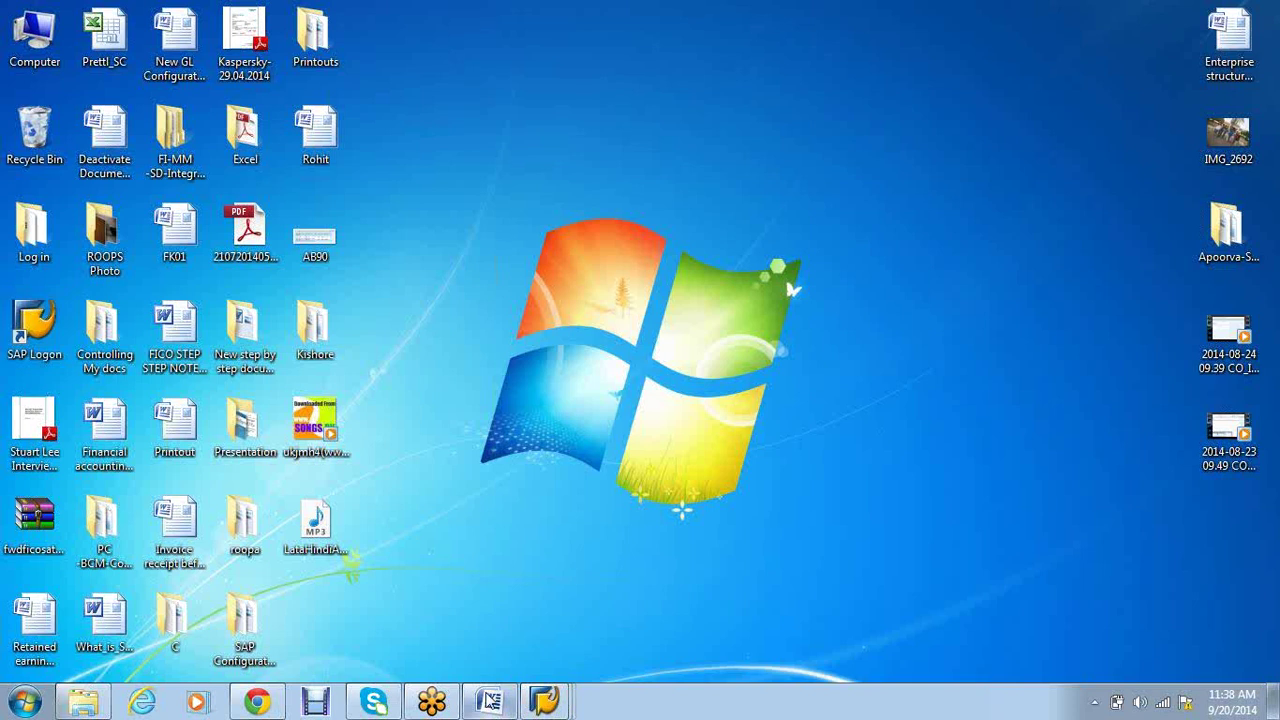
{"action": "left_click", "coordinate": [490, 700]}
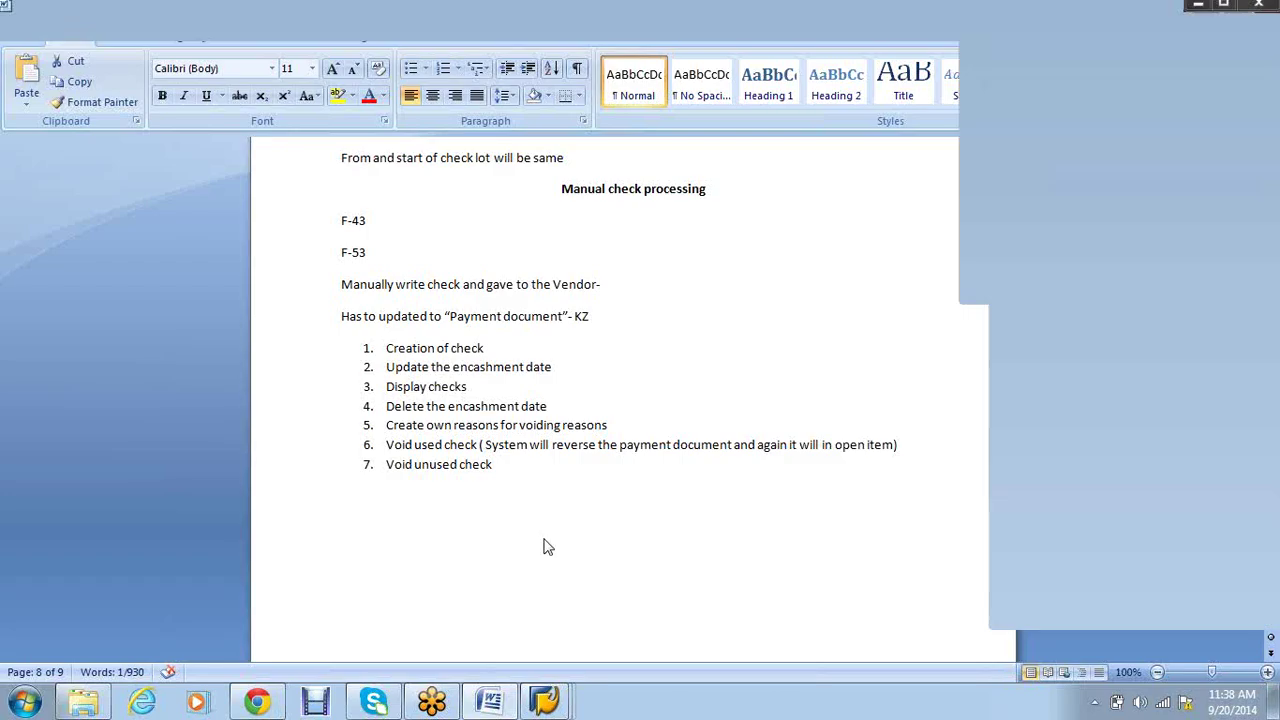
{"action": "key", "text": "super+d"}
{"action": "left_click", "coordinate": [200, 350]}
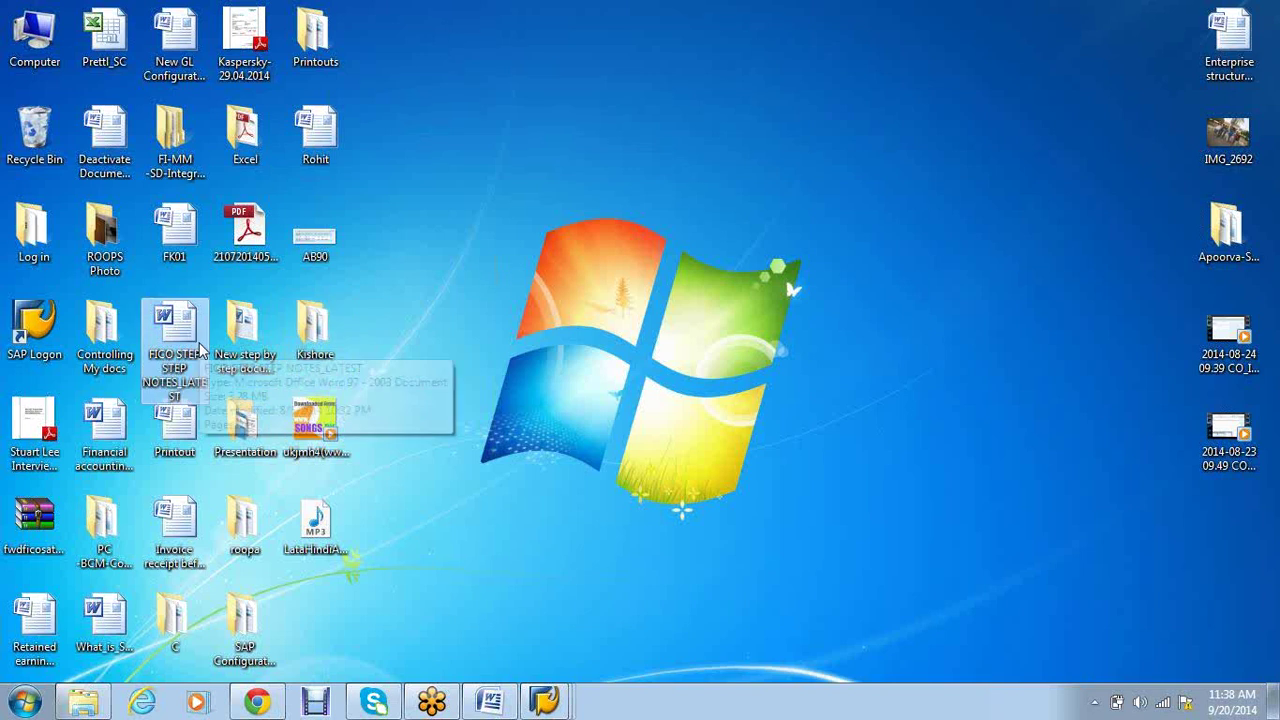
{"action": "key", "text": "super+d"}
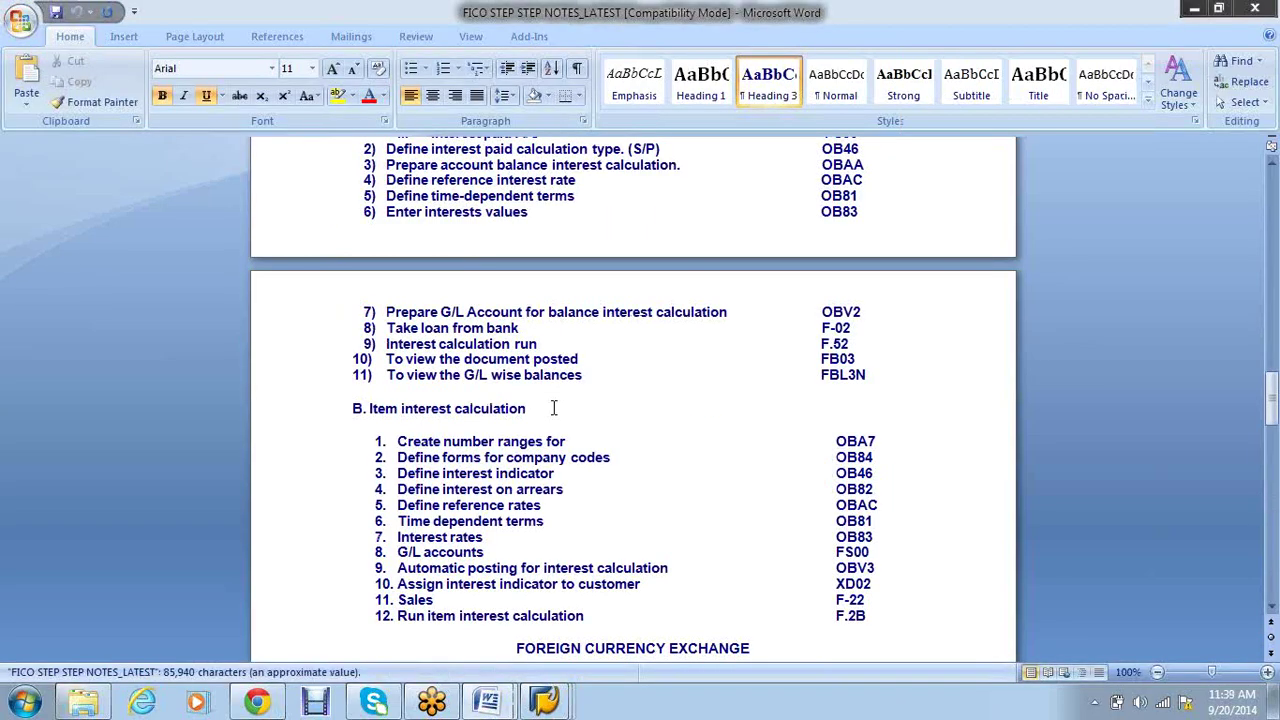
{"action": "scroll", "coordinate": [558, 405], "scroll_direction": "up", "scroll_amount": 10}
{"action": "scroll", "coordinate": [563, 401], "scroll_direction": "up", "scroll_amount": 5}
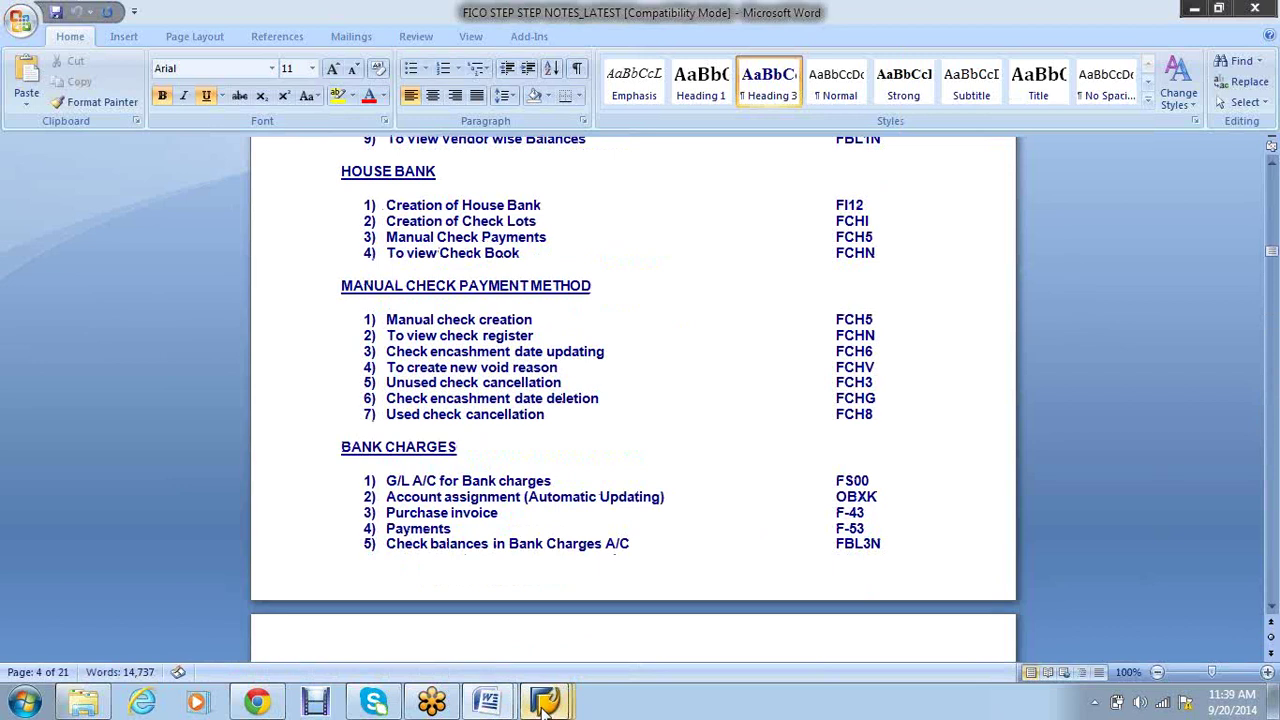
Open transaction FCH5 in the second SAP session and copy payment document number 1000005 again from the vendor line items
{"action": "mouse_move", "coordinate": [545, 705]}
{"action": "left_click", "coordinate": [754, 590]}
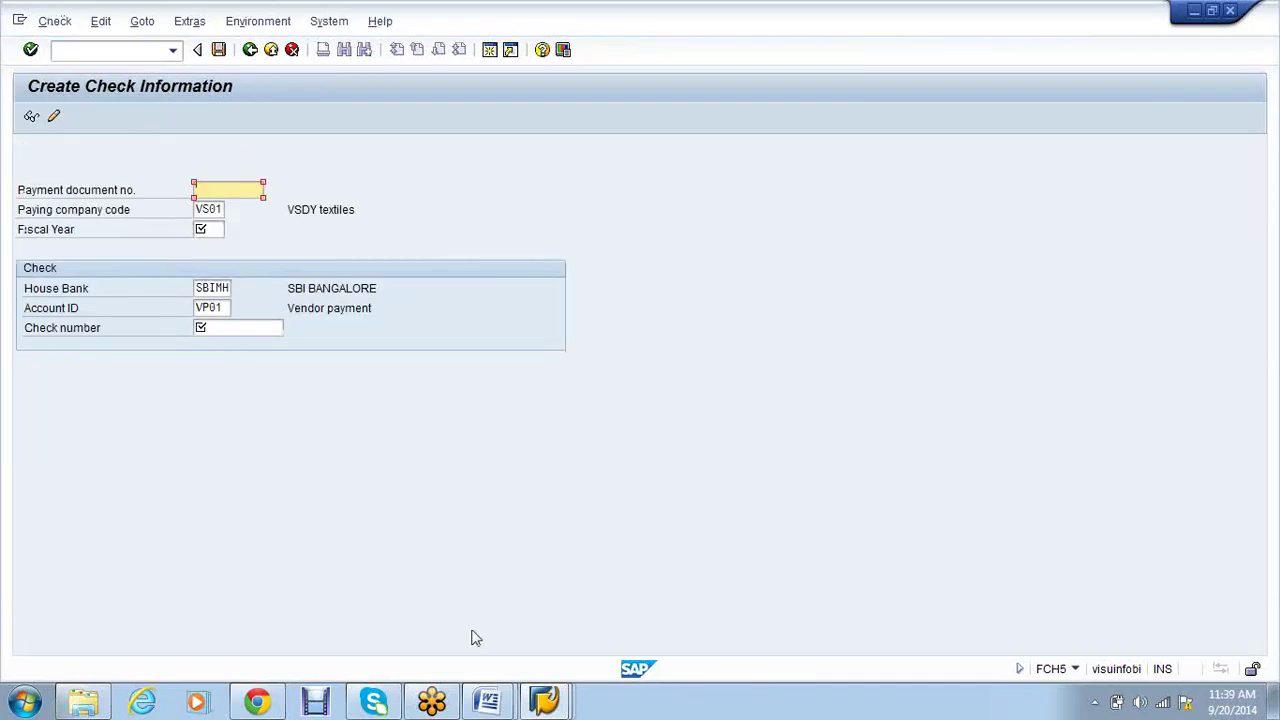
{"action": "mouse_move", "coordinate": [545, 705]}
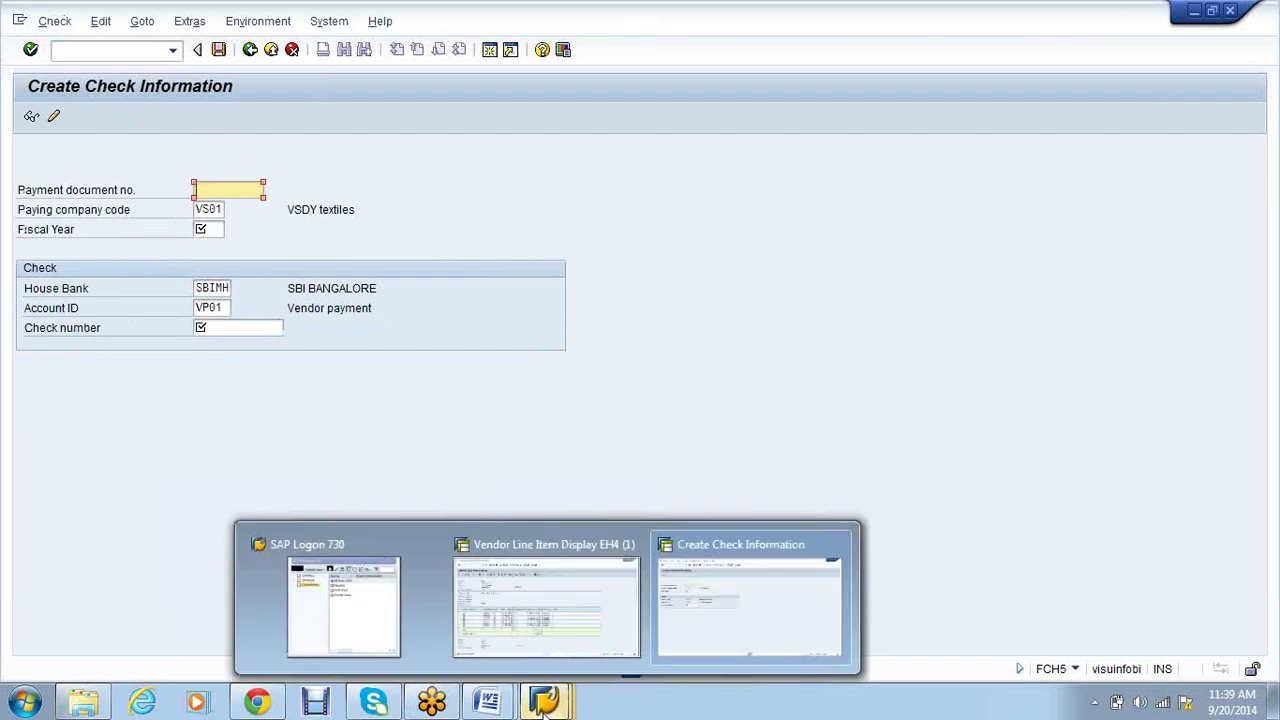
{"action": "left_click", "coordinate": [547, 616]}
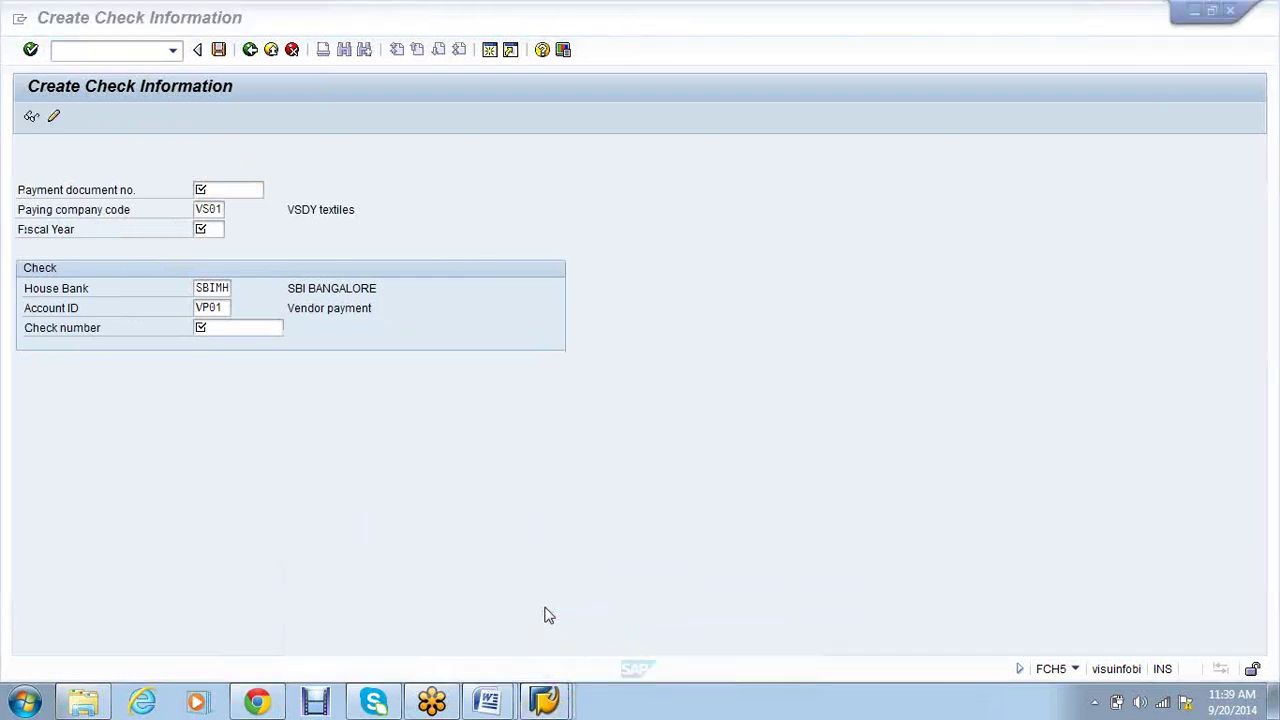
{"action": "left_click", "coordinate": [250, 385]}
{"action": "key", "text": "ctrl+c"}
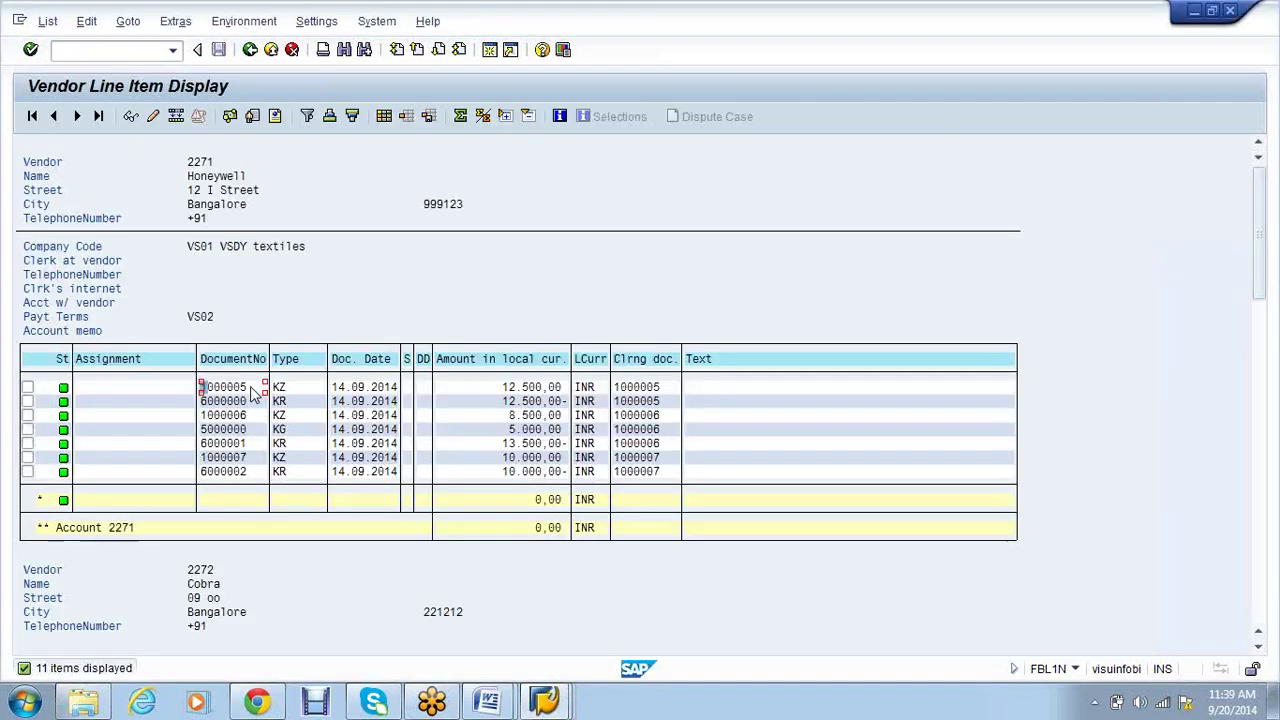
Fill in the check creation screen with payment document 1000005, fiscal year 2014 and check number 00001, and submit it
{"action": "key", "text": "alt+Tab"}
{"action": "key", "text": "ctrl+v"}
{"action": "key", "text": "Tab"}
{"action": "key", "text": "Tab"}
{"action": "type", "text": "2014"}
{"action": "key", "text": "Tab"}
{"action": "key", "text": "Tab"}
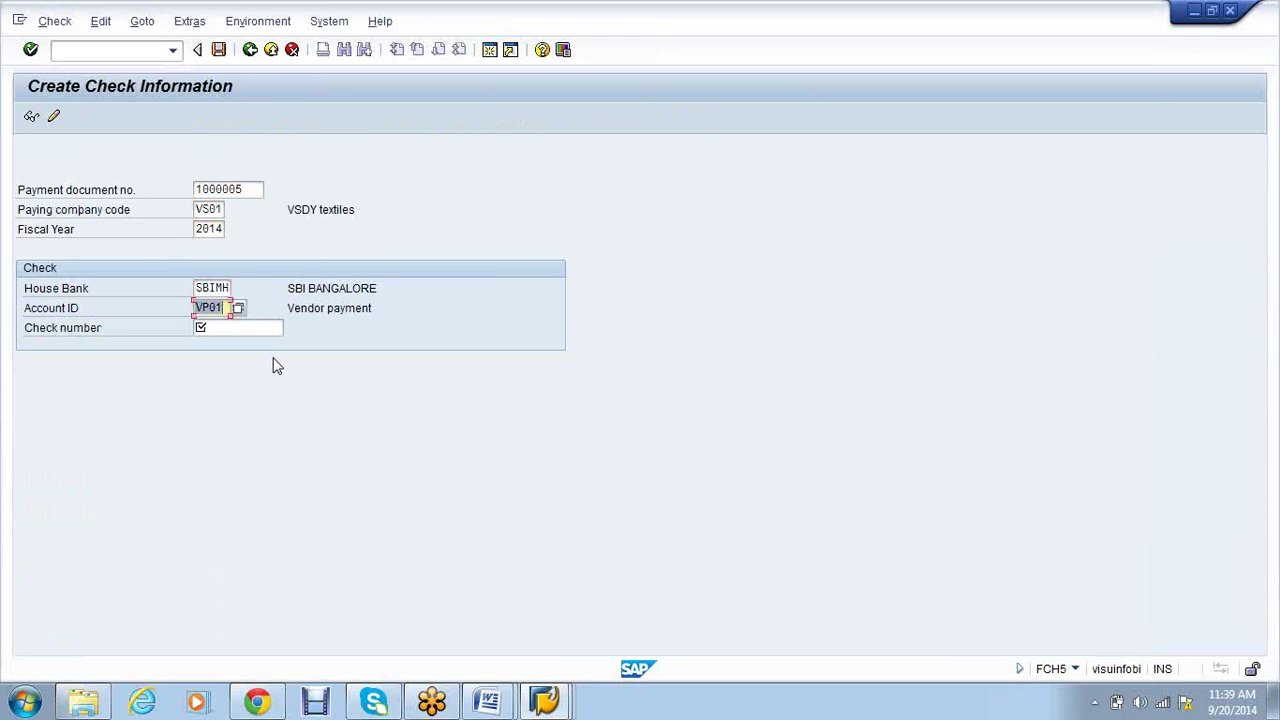
{"action": "key", "text": "Tab"}
{"action": "type", "text": "00001"}
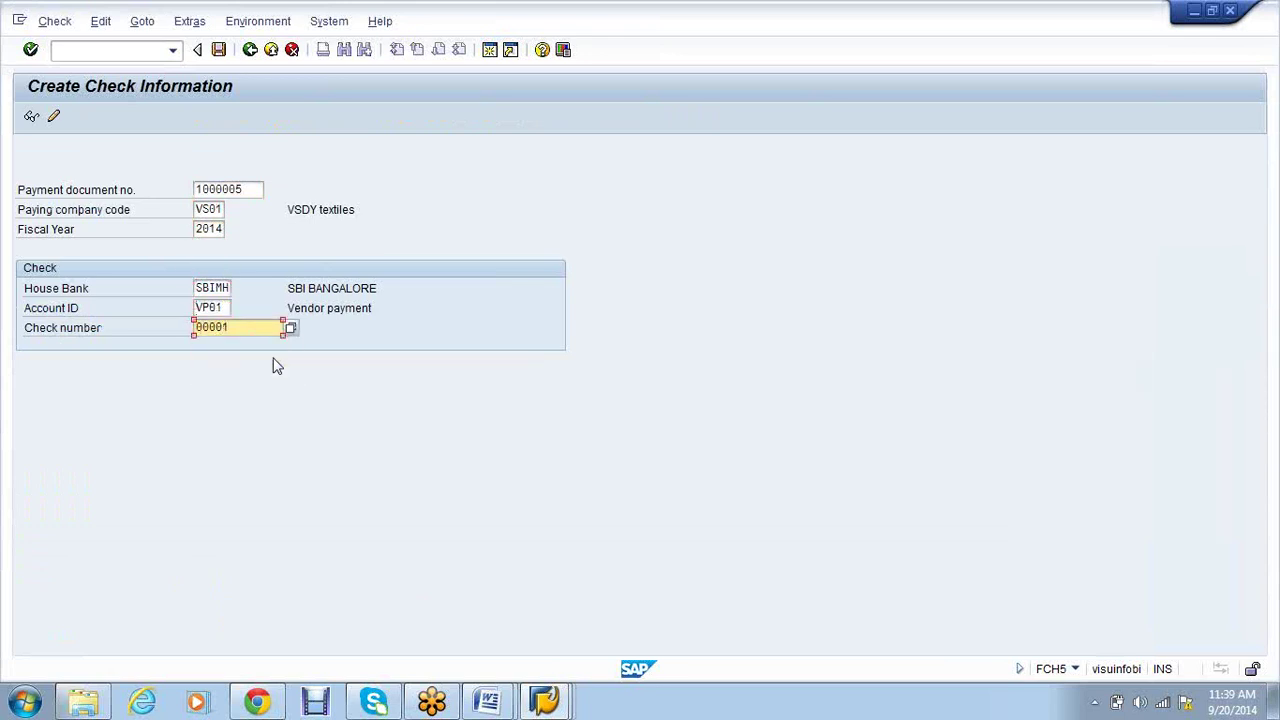
{"action": "key", "text": "Return"}
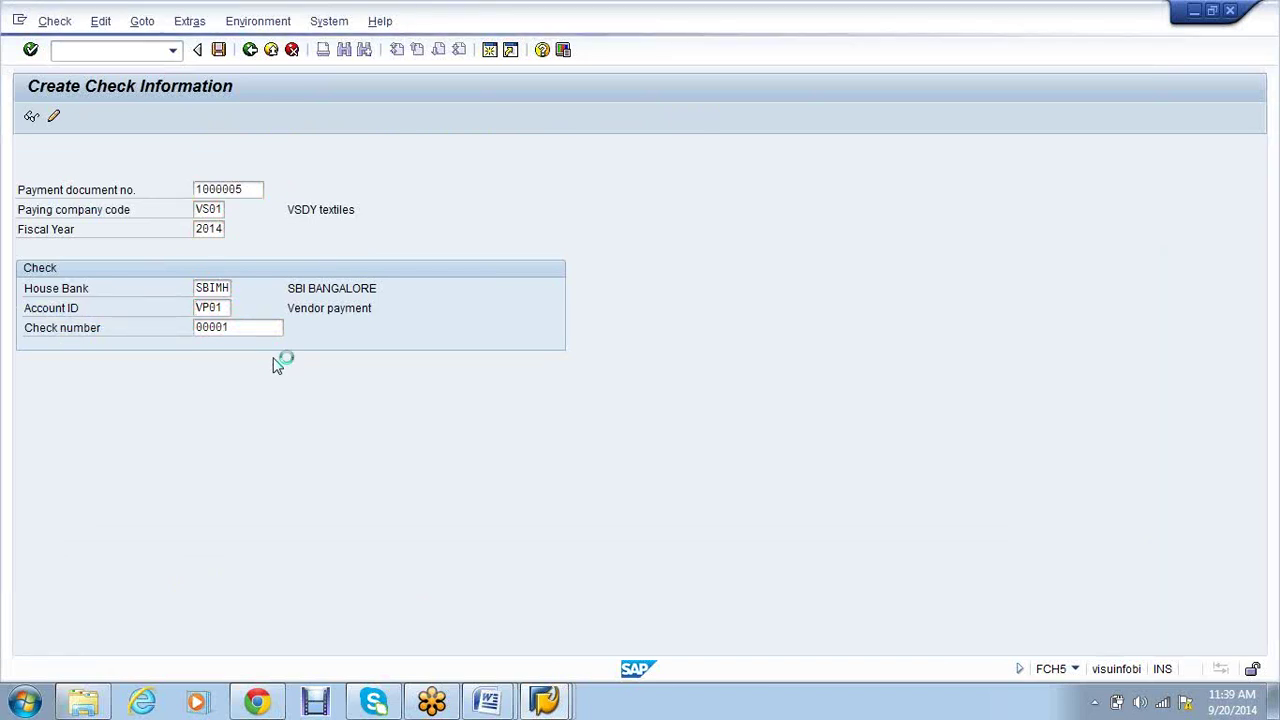
Open payment document 1000005 from the vendor line items, query its check information and return to the list
{"action": "left_click", "coordinate": [545, 700]}
{"action": "left_click", "coordinate": [524, 636]}
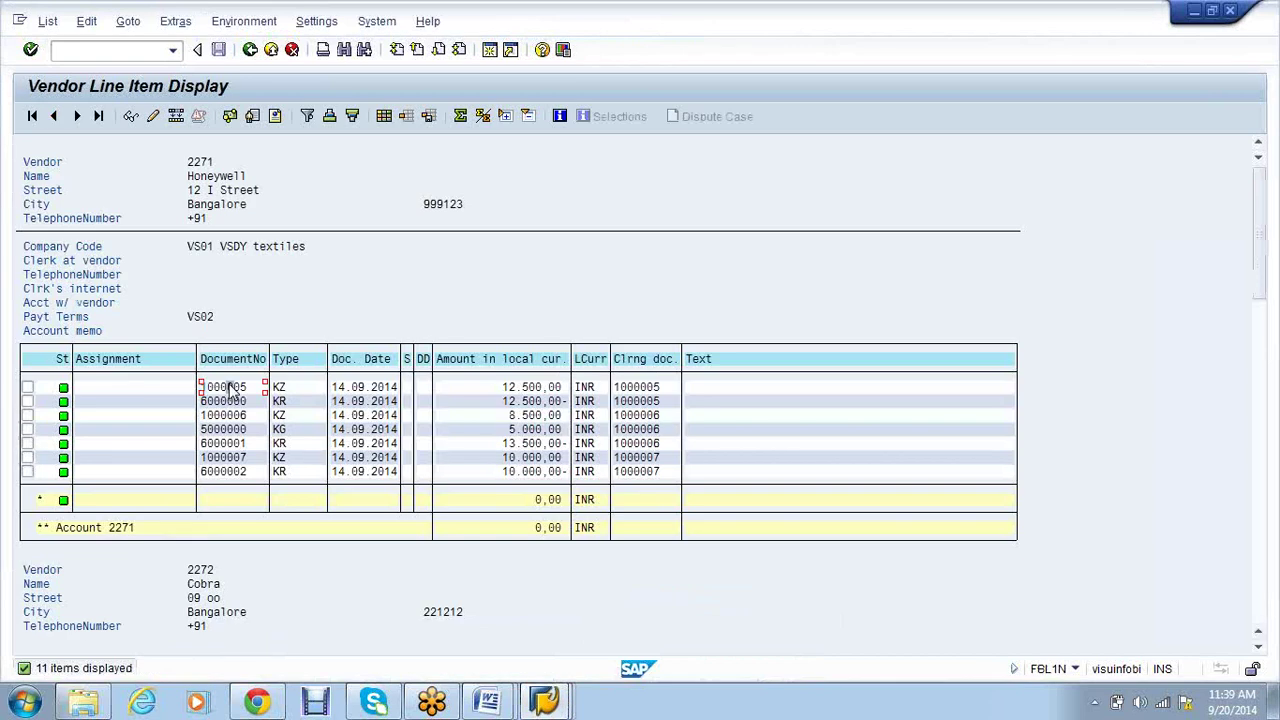
{"action": "double_click", "coordinate": [230, 389]}
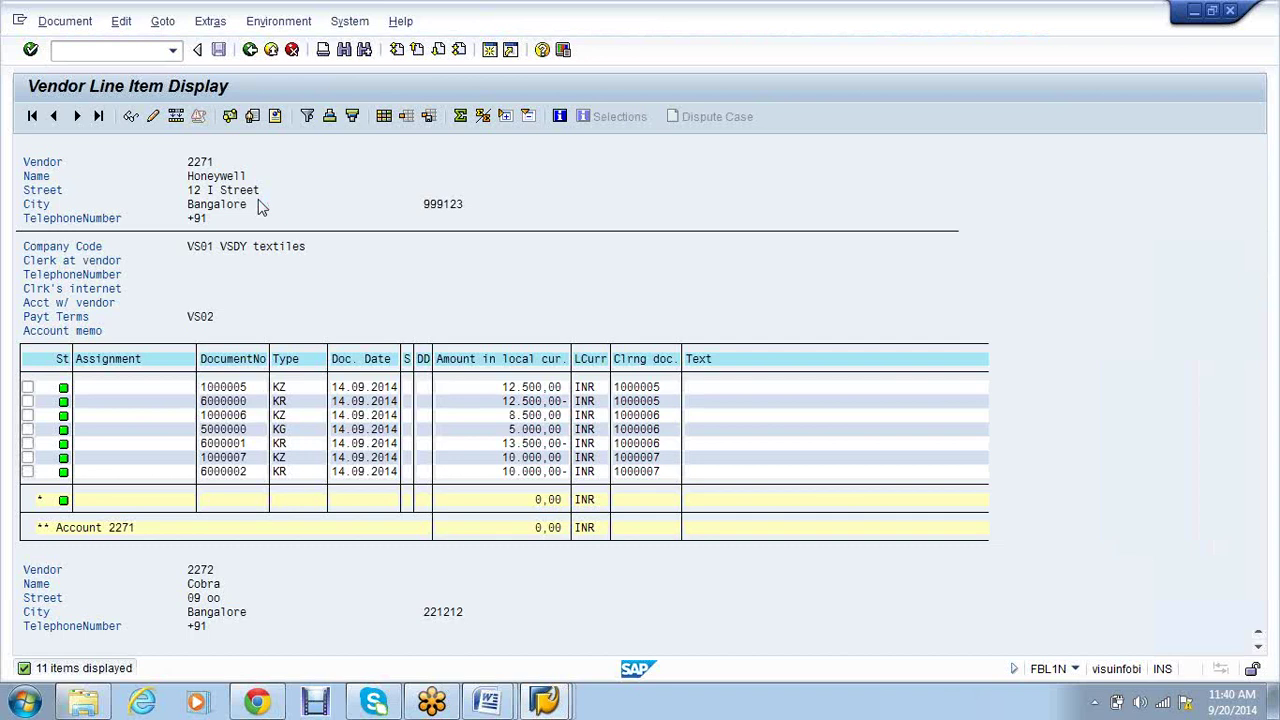
{"action": "left_click", "coordinate": [268, 30]}
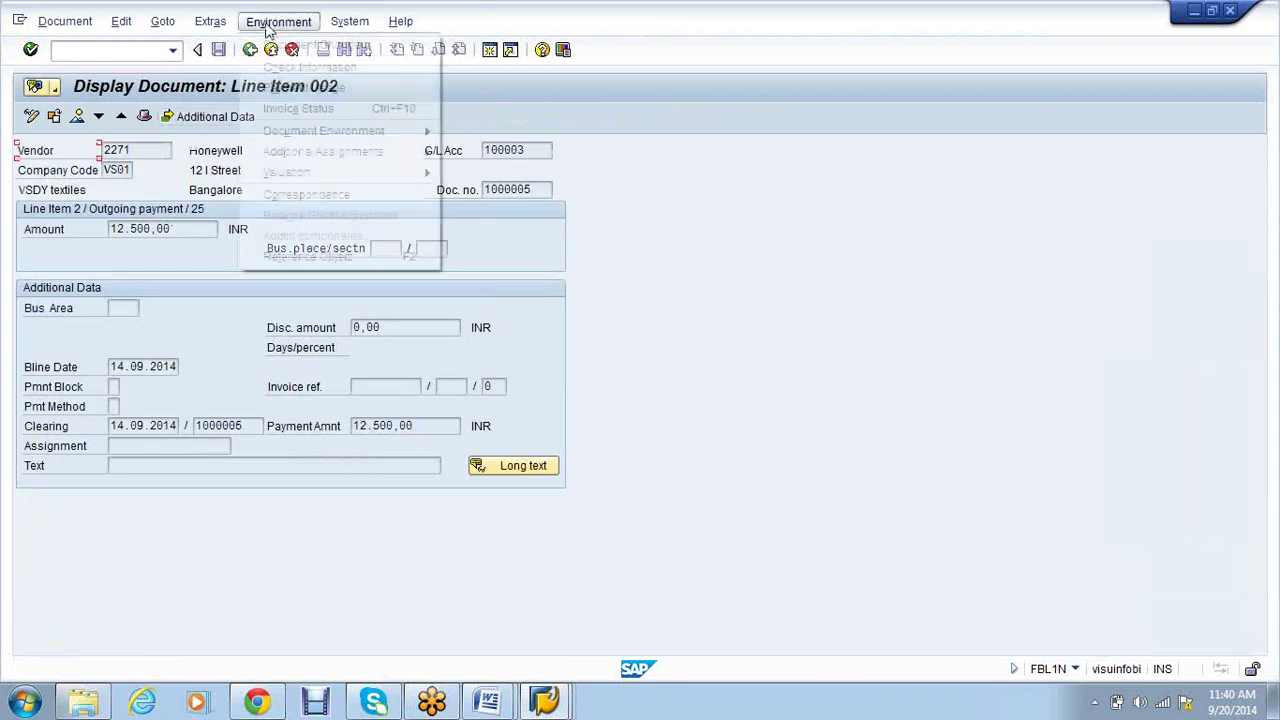
{"action": "left_click", "coordinate": [302, 68]}
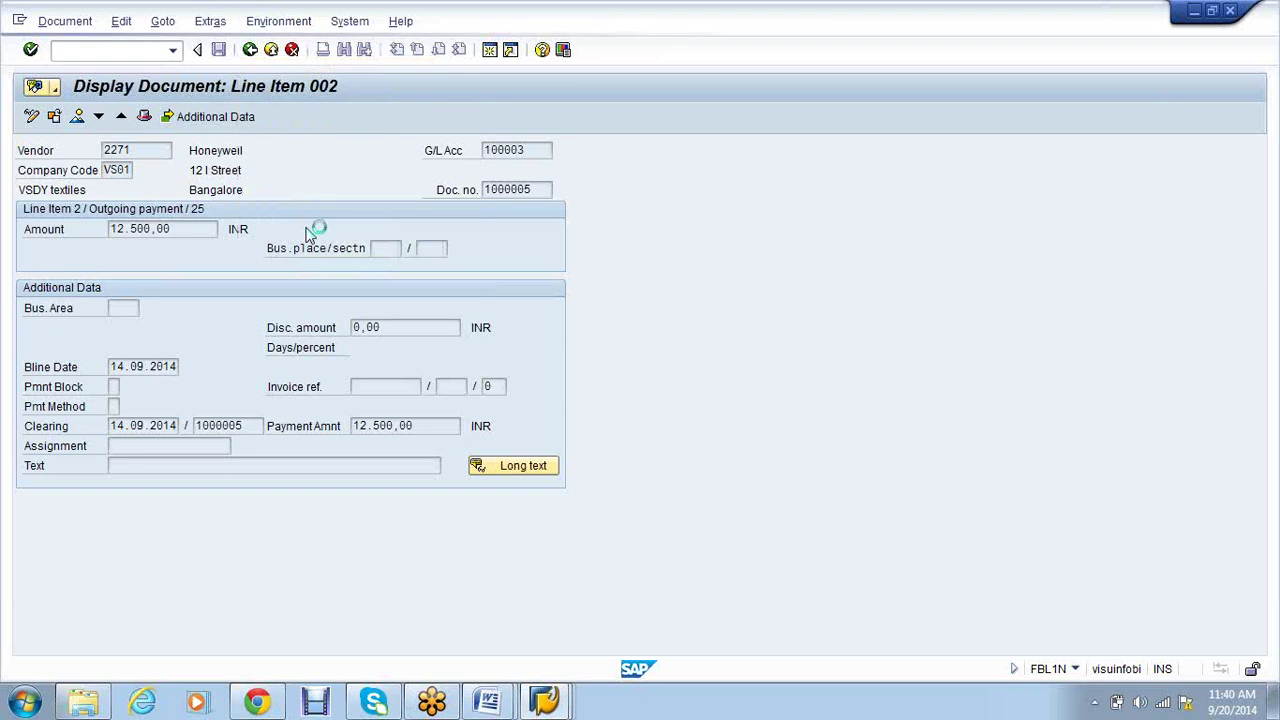
{"action": "left_click", "coordinate": [250, 49]}
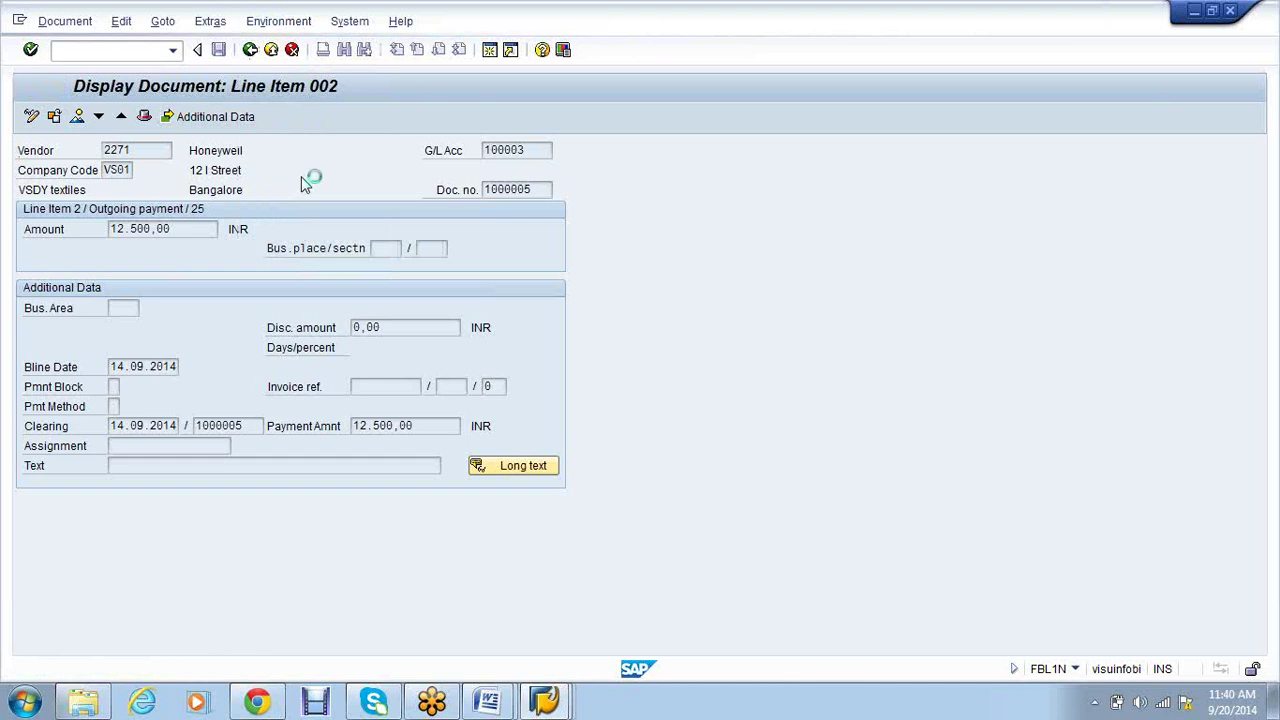
Go back to the check creation session, change the check number to 000001 and proceed to the check details
{"action": "mouse_move", "coordinate": [545, 700]}
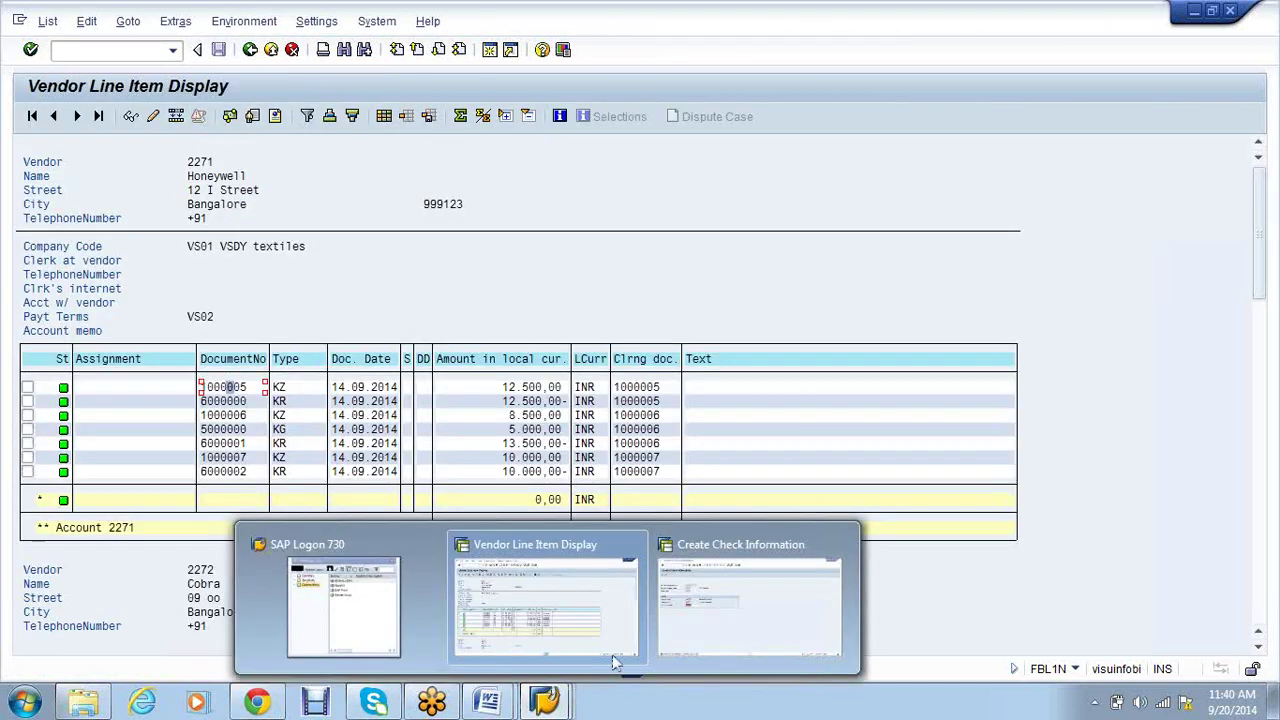
{"action": "left_click", "coordinate": [728, 586]}
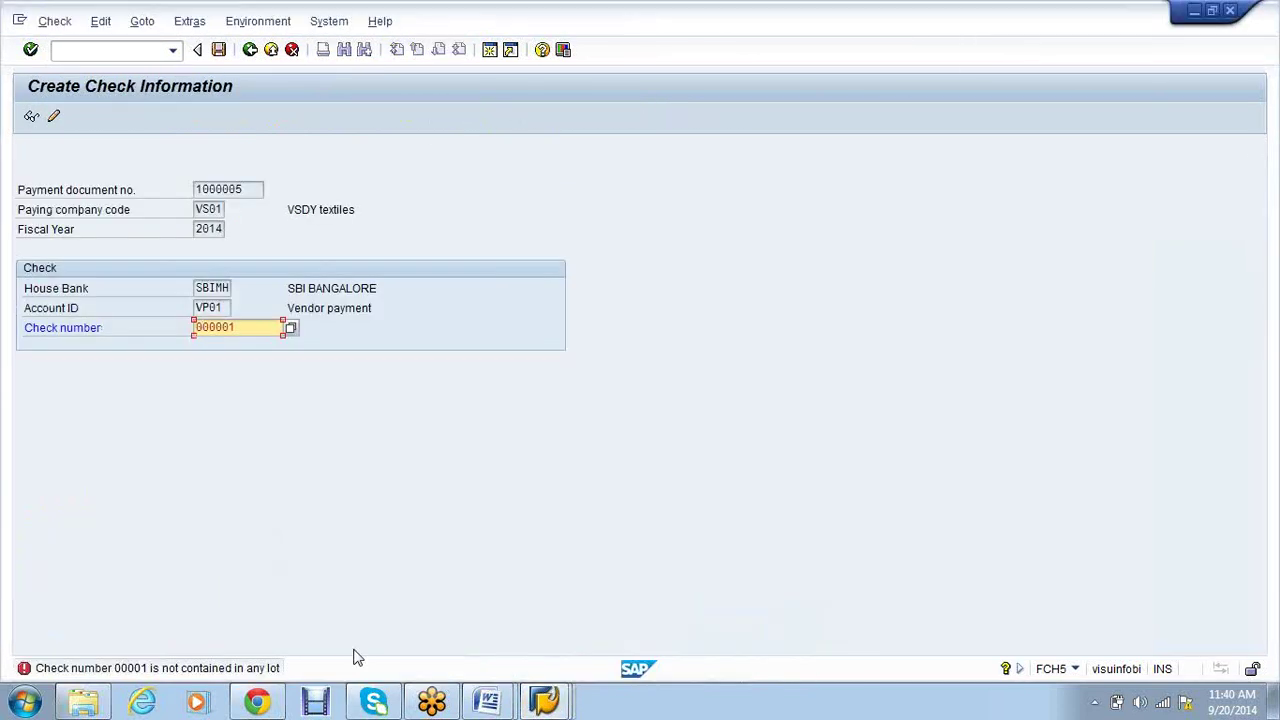
{"action": "key", "text": "Return"}
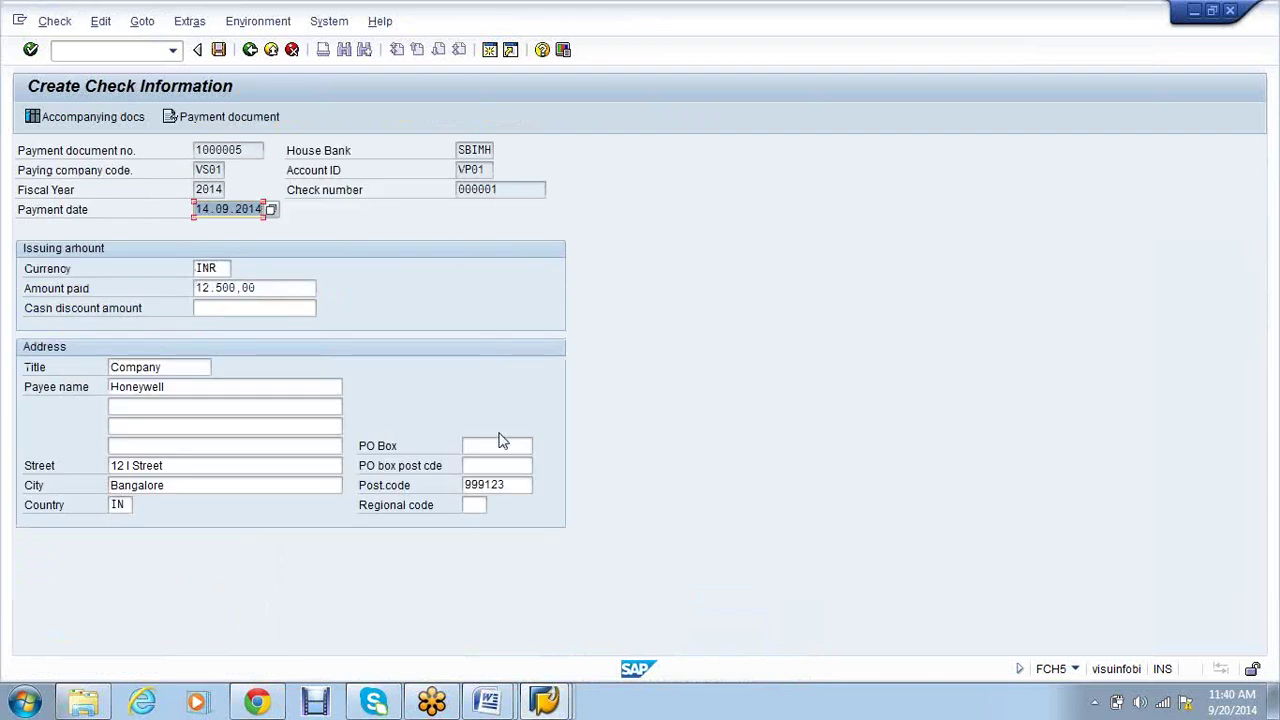
Review the check's payment document, issuing amount and payee details, and save the manual check
{"action": "left_click_drag", "start_coordinate": [250, 150], "coordinate": [200, 147]}
{"action": "left_click", "coordinate": [248, 263]}
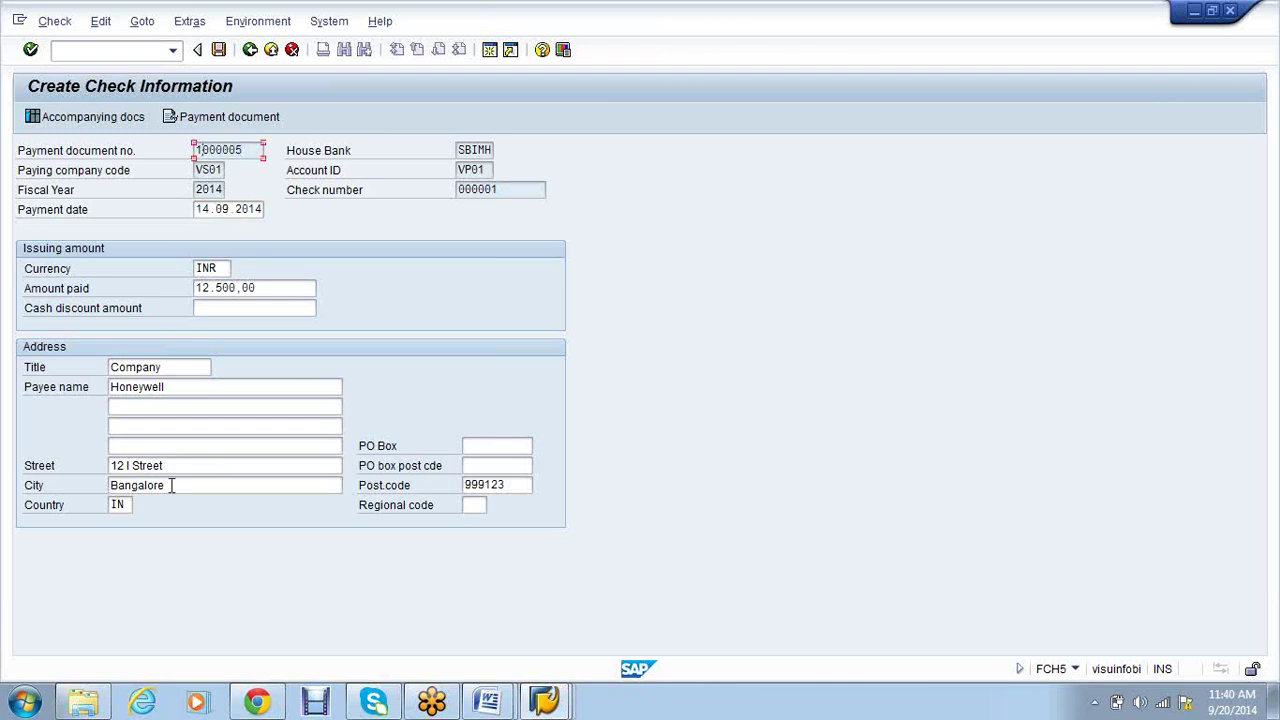
{"action": "left_click", "coordinate": [178, 390]}
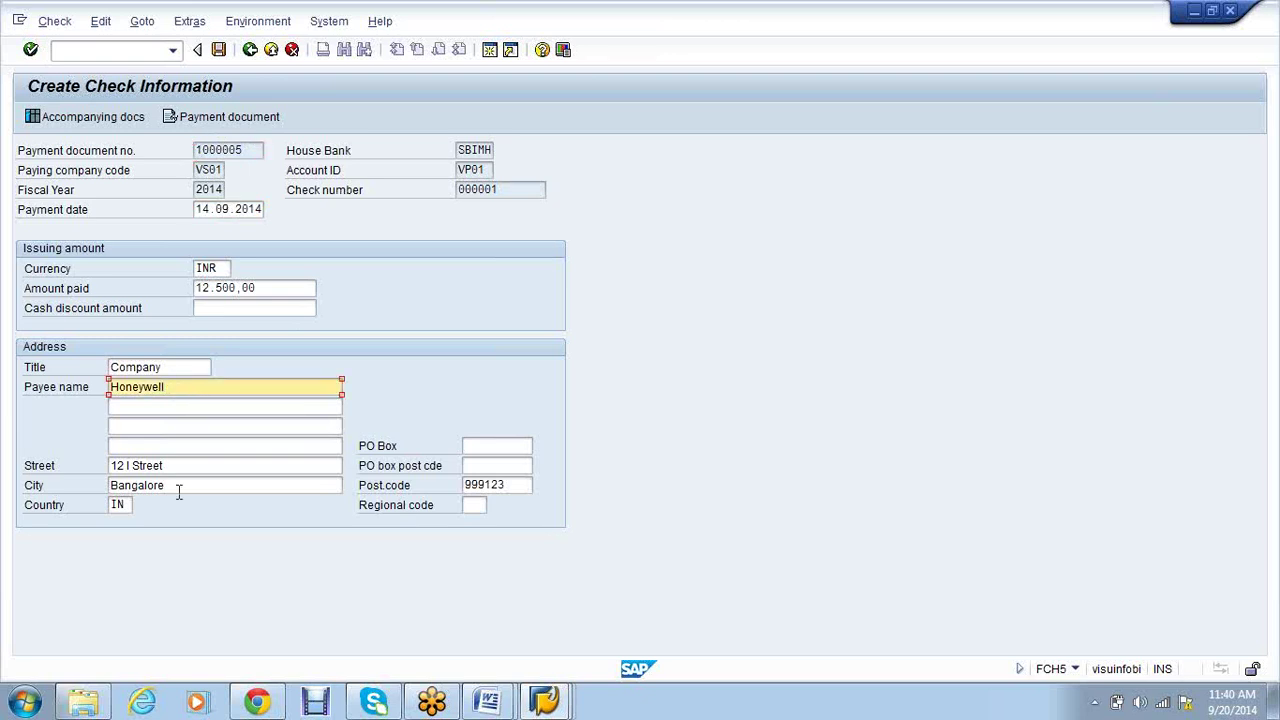
{"action": "left_click", "coordinate": [224, 58]}
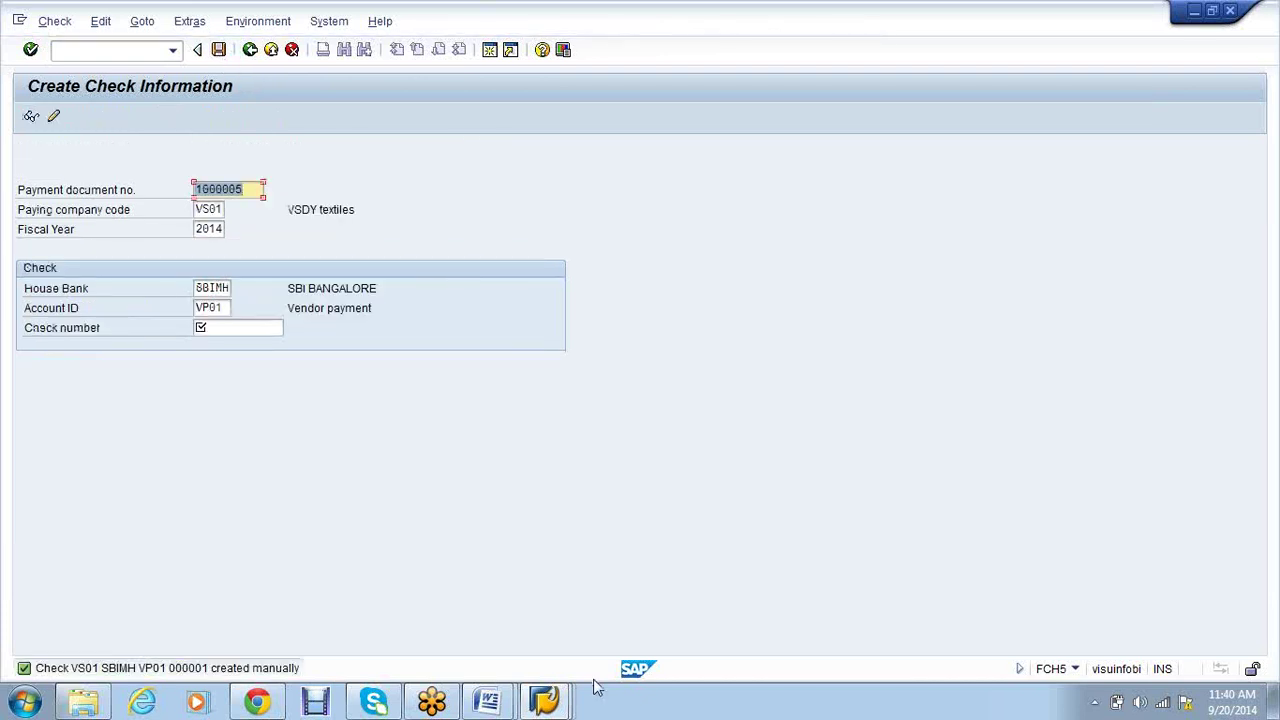
Return to the vendor line items, open payment document 1000005 and display its check information
{"action": "left_click", "coordinate": [567, 706]}
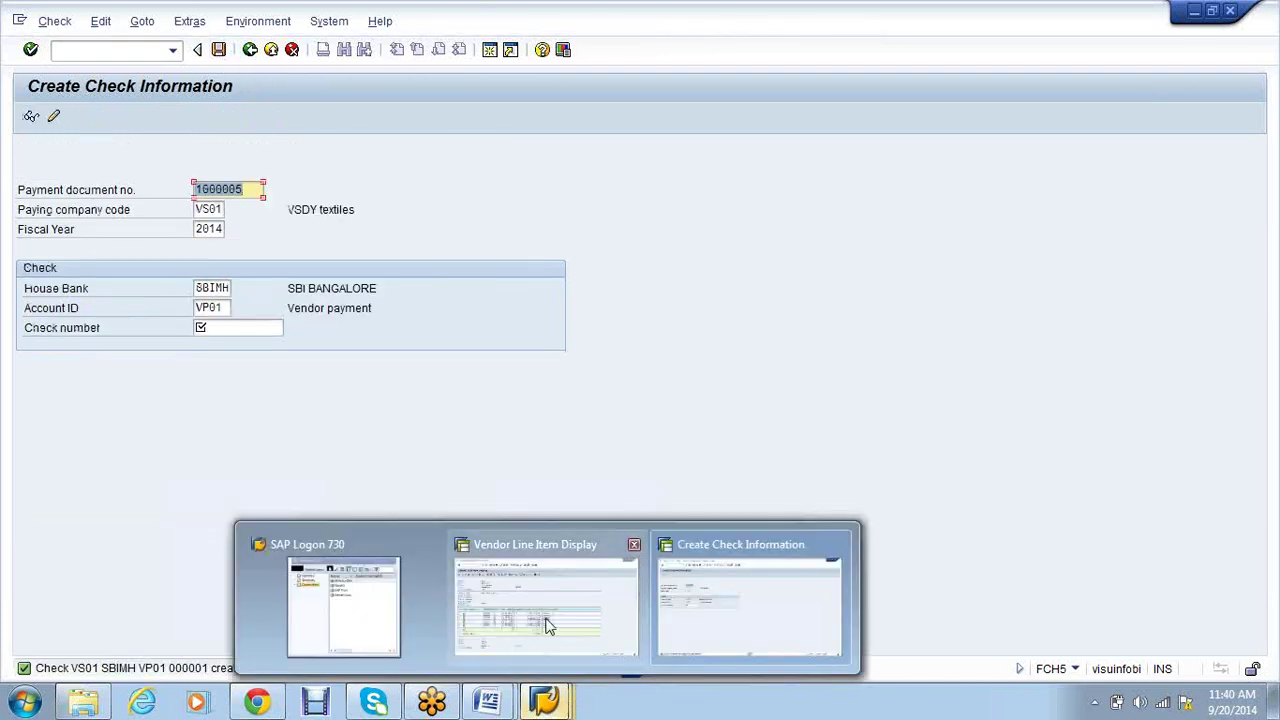
{"action": "left_click", "coordinate": [546, 612]}
{"action": "double_click", "coordinate": [240, 387]}
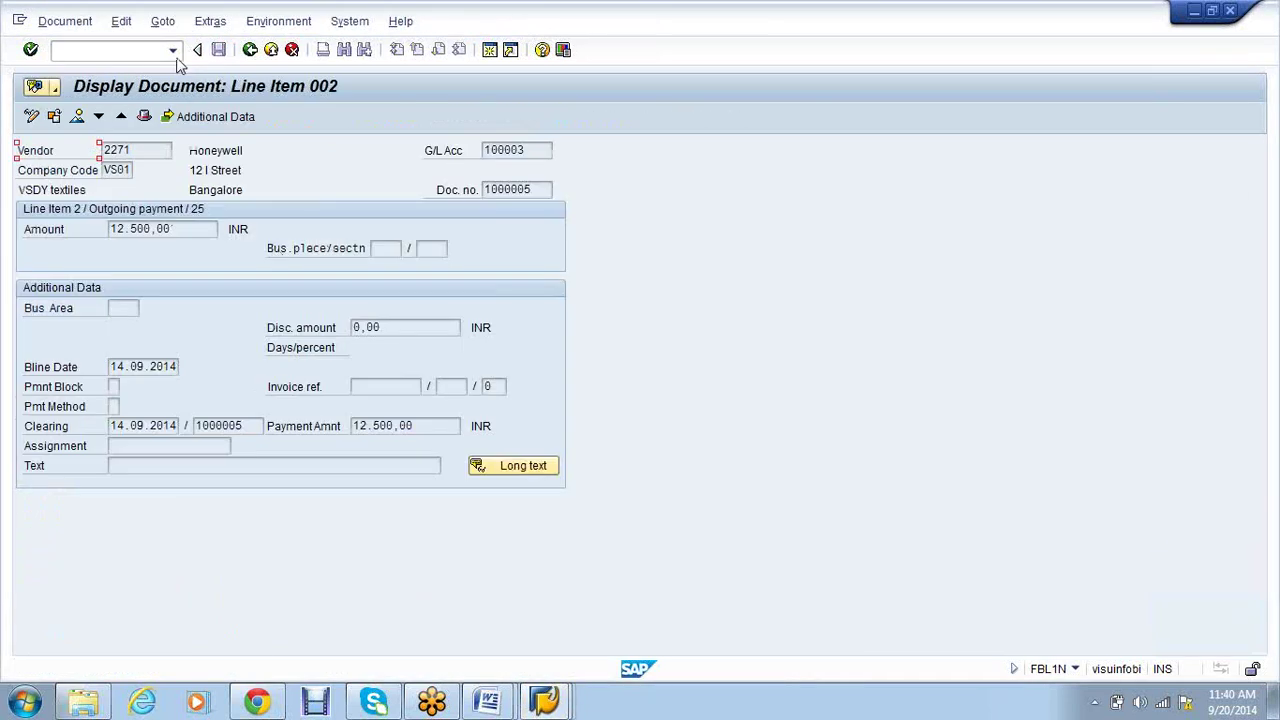
{"action": "left_click", "coordinate": [262, 28]}
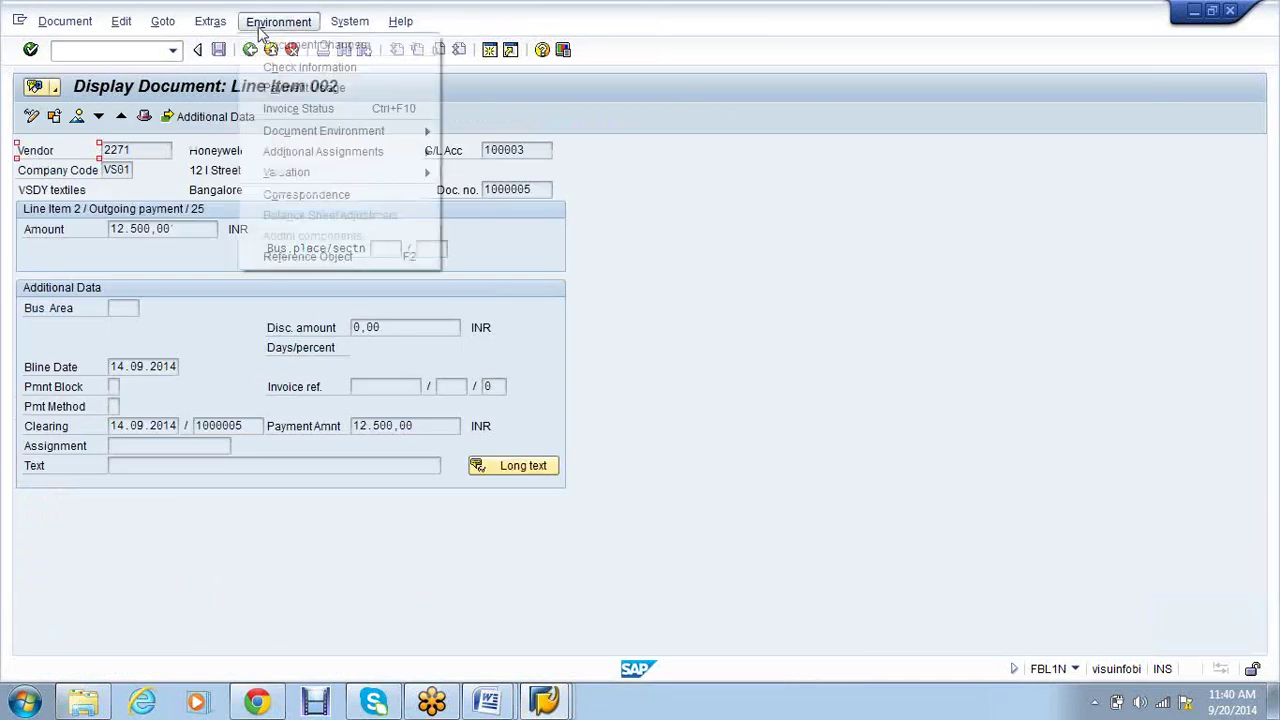
{"action": "left_click", "coordinate": [330, 67]}
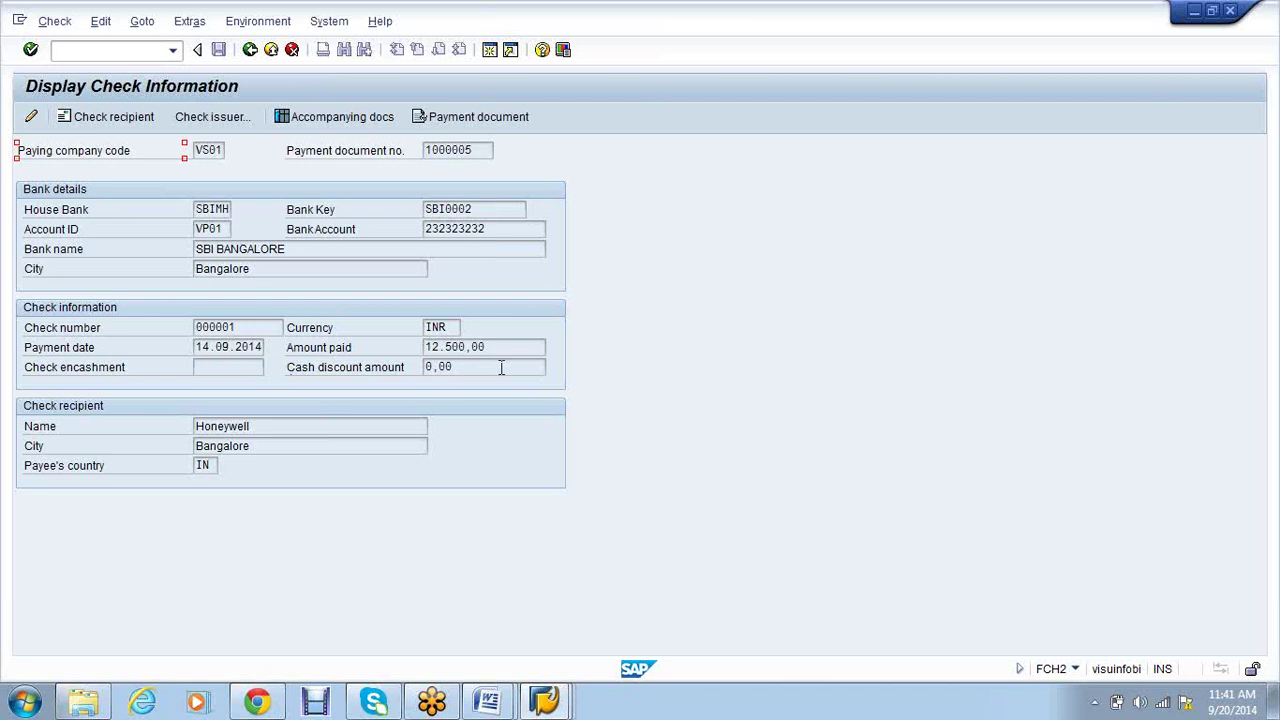
Open the check register transaction FCHN in a new session
{"action": "left_click", "coordinate": [492, 50]}
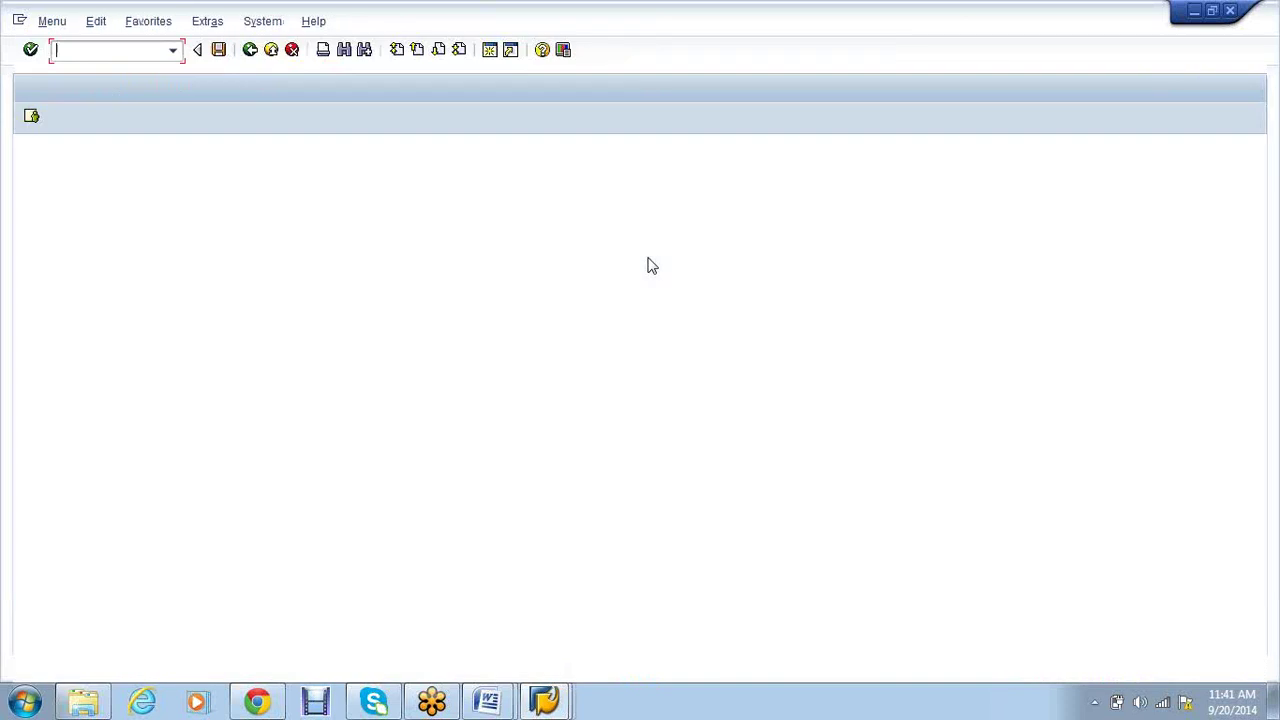
{"action": "type", "text": "FCHN"}
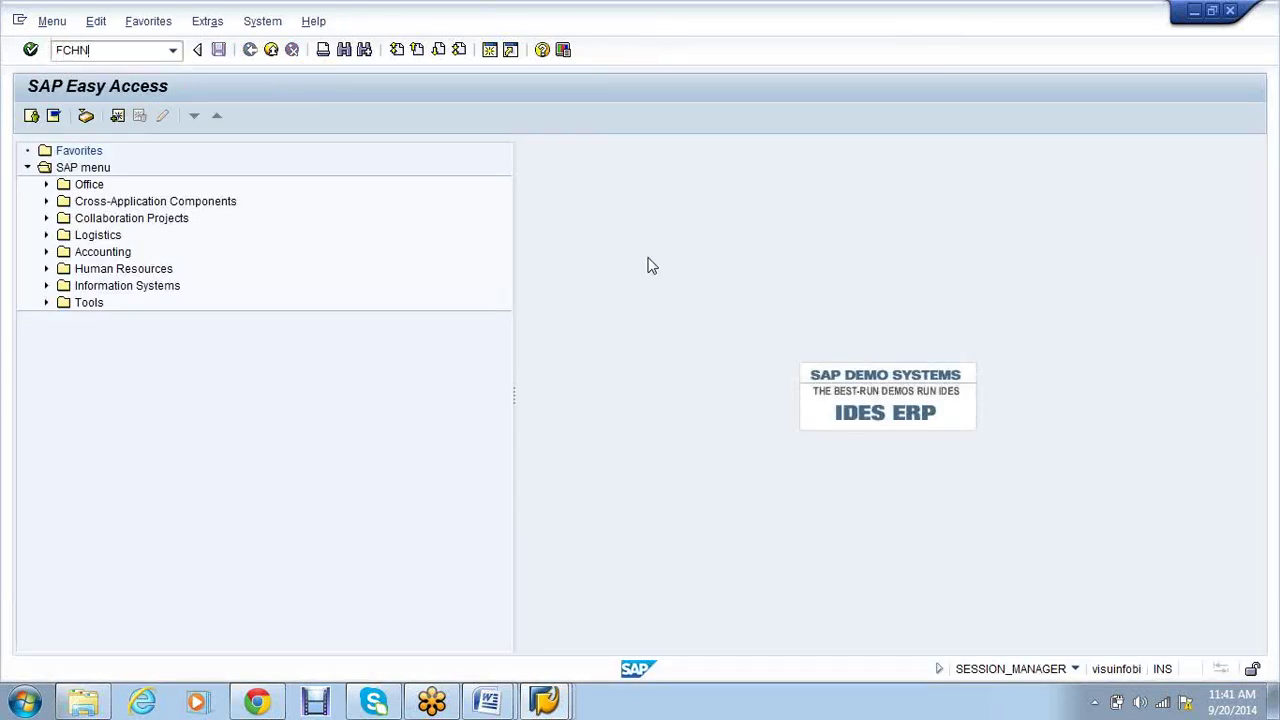
{"action": "key", "text": "Return"}
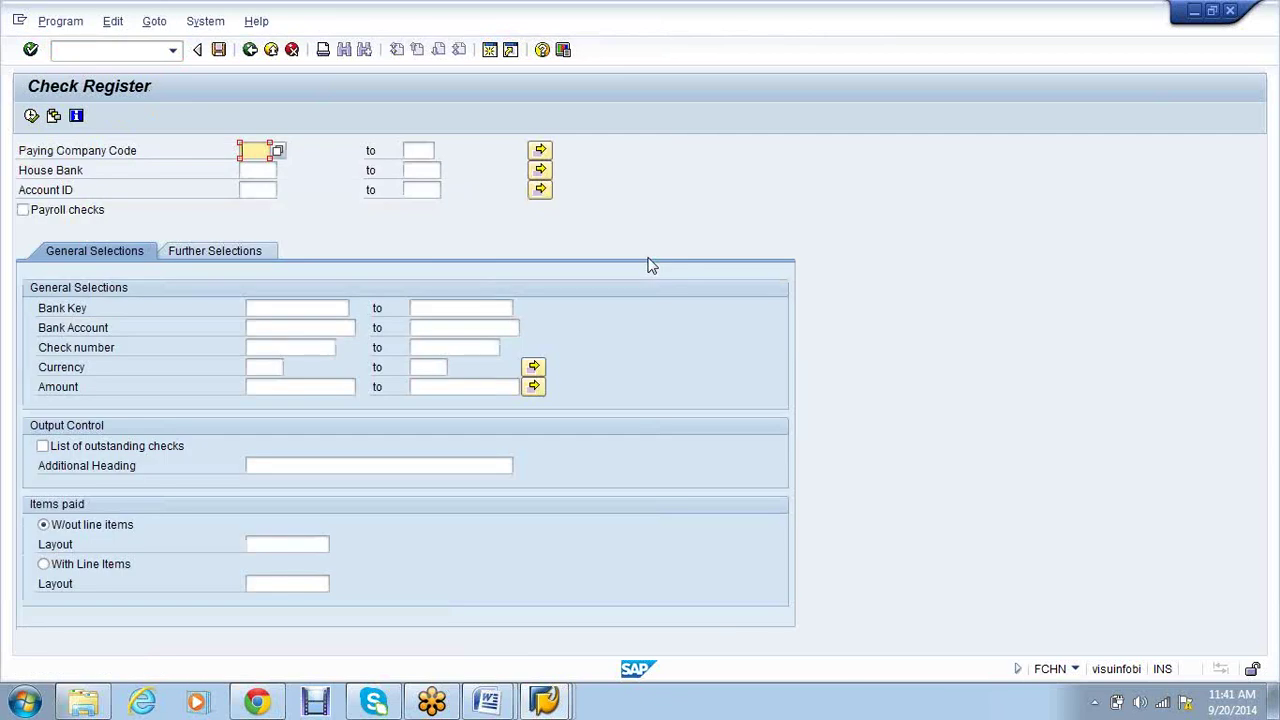
Set the check register selection to paying company code VS01, house bank SBIMH and account ID VP01
{"action": "type", "text": "VS01"}
{"action": "key", "text": "Tab"}
{"action": "type", "text": "V"}
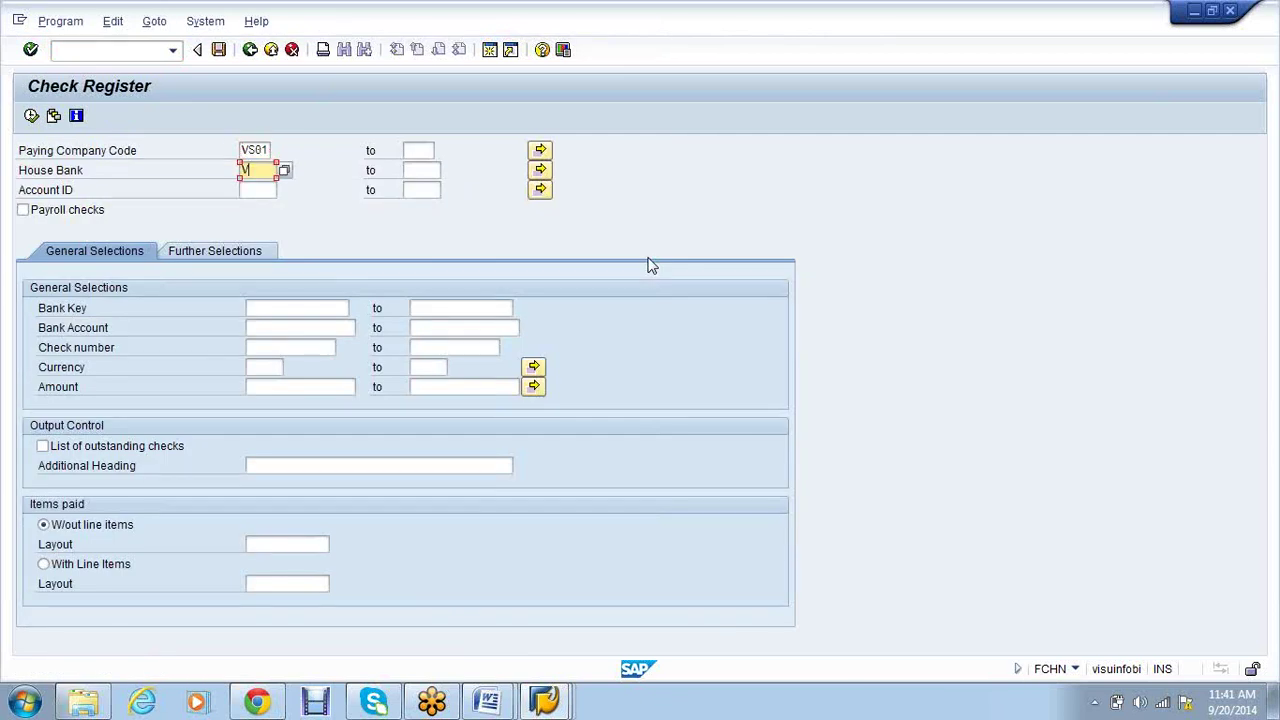
{"action": "key", "text": "BackSpace"}
{"action": "type", "text": "SB"}
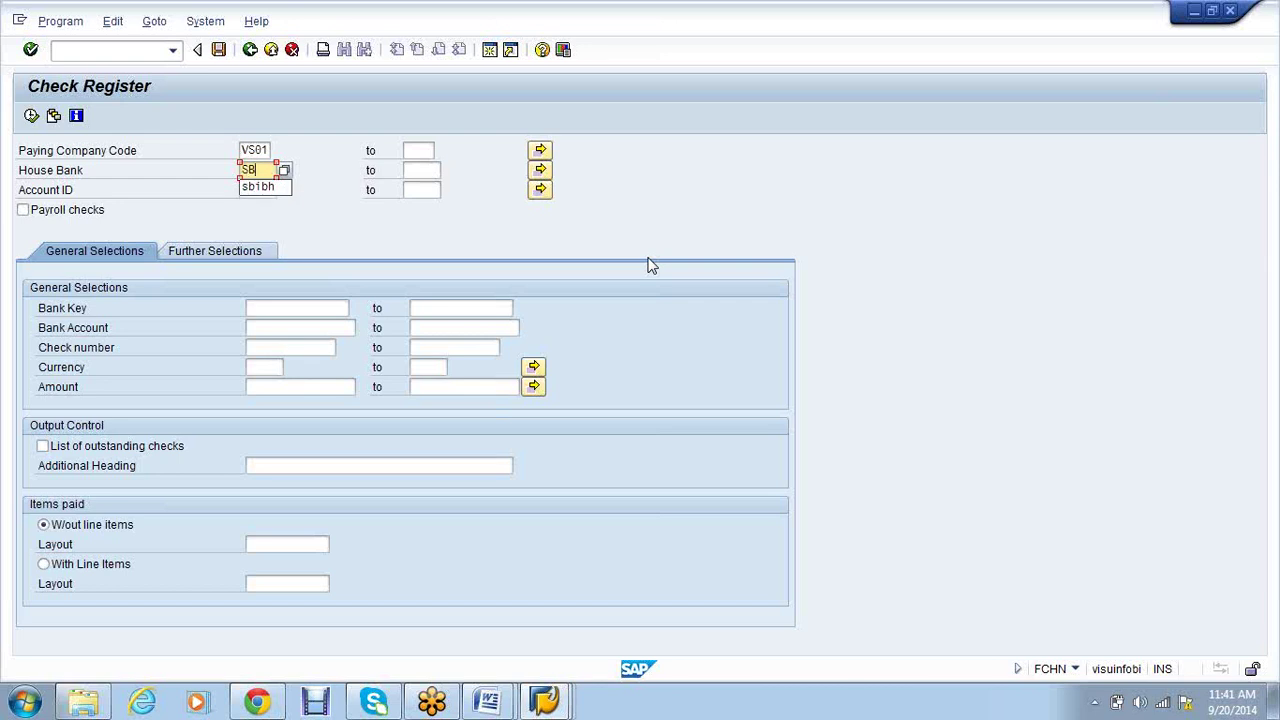
{"action": "type", "text": "IMH"}
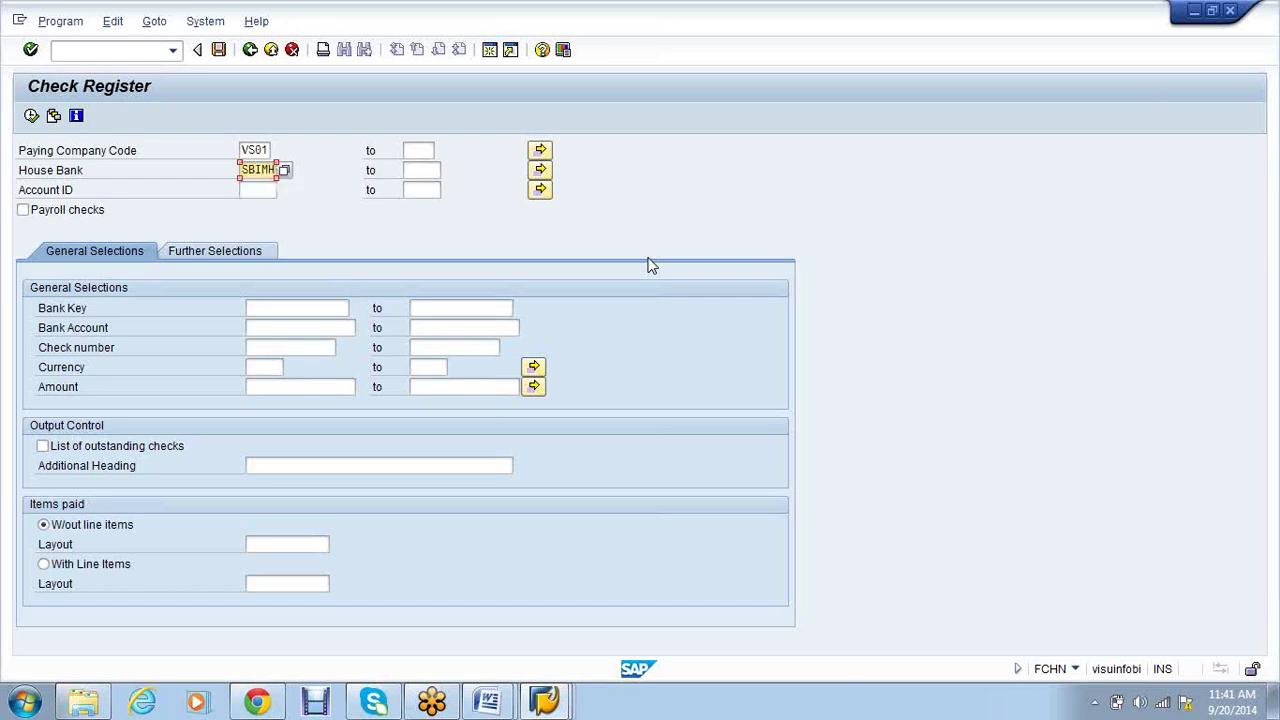
{"action": "key", "text": "Tab"}
{"action": "type", "text": "VP01"}
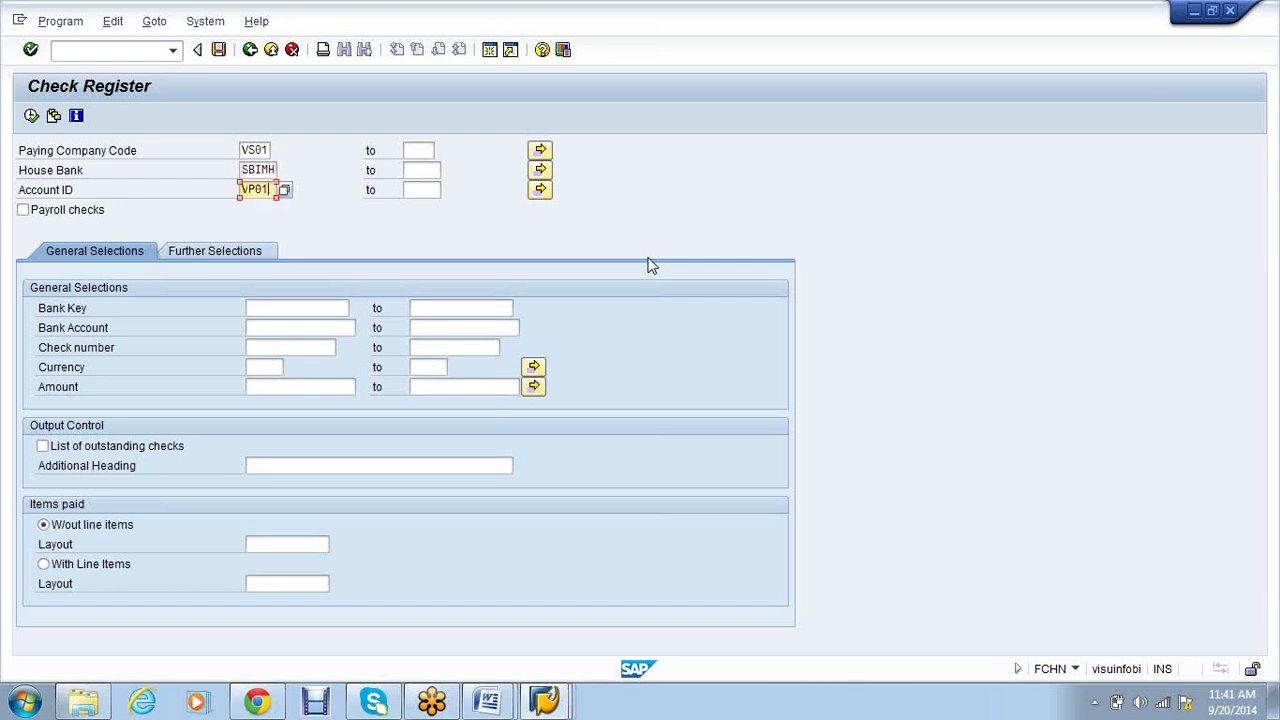
Try to run the check register for check number 0000001
{"action": "left_click", "coordinate": [316, 350]}
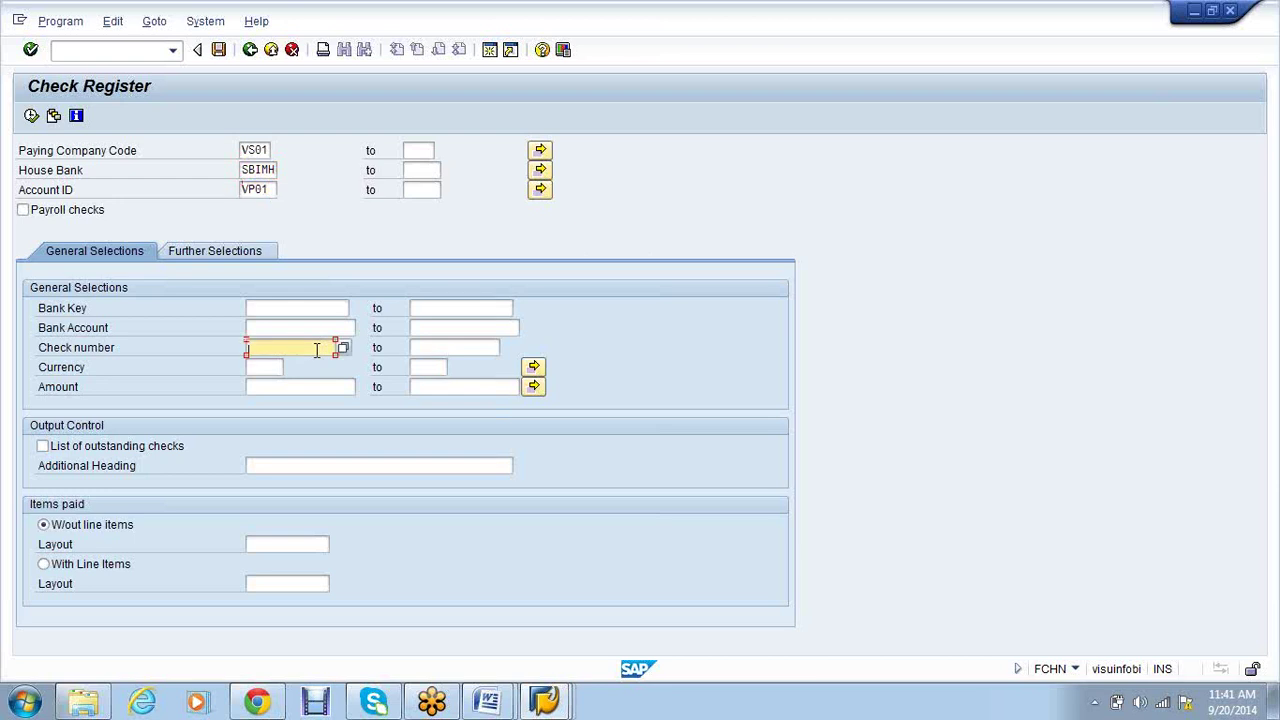
{"action": "type", "text": "00000"}
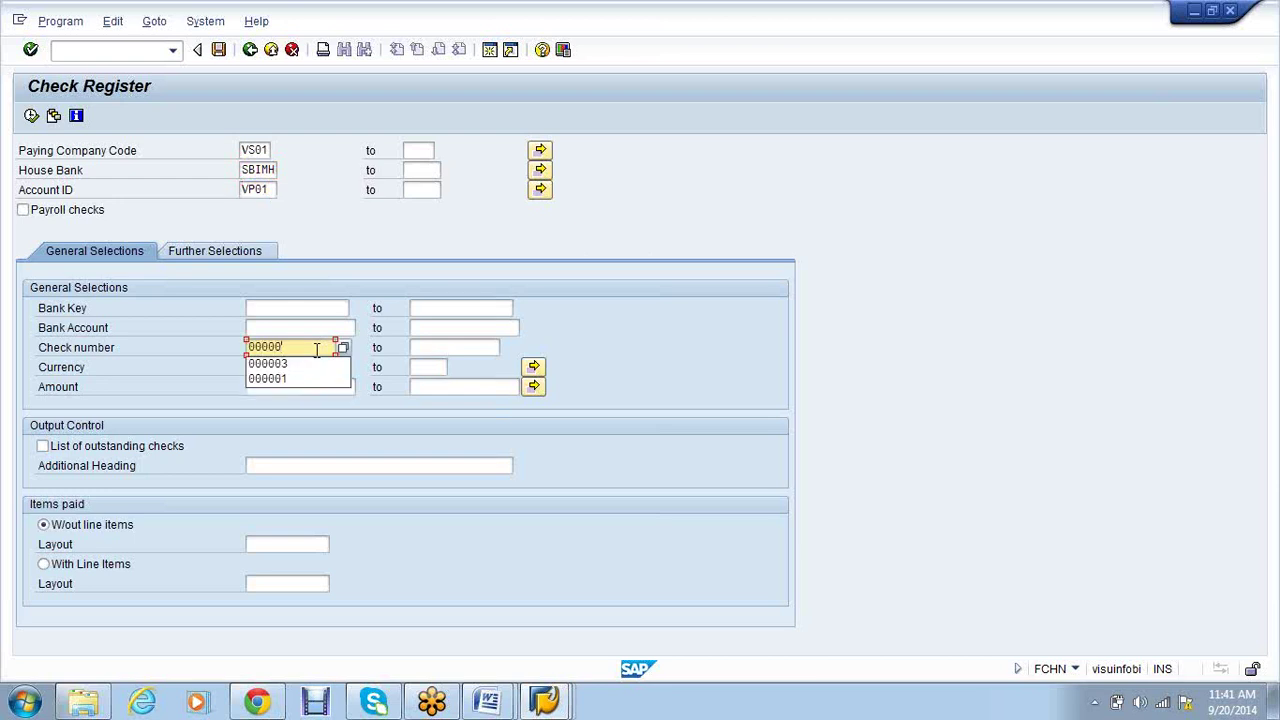
{"action": "type", "text": "01"}
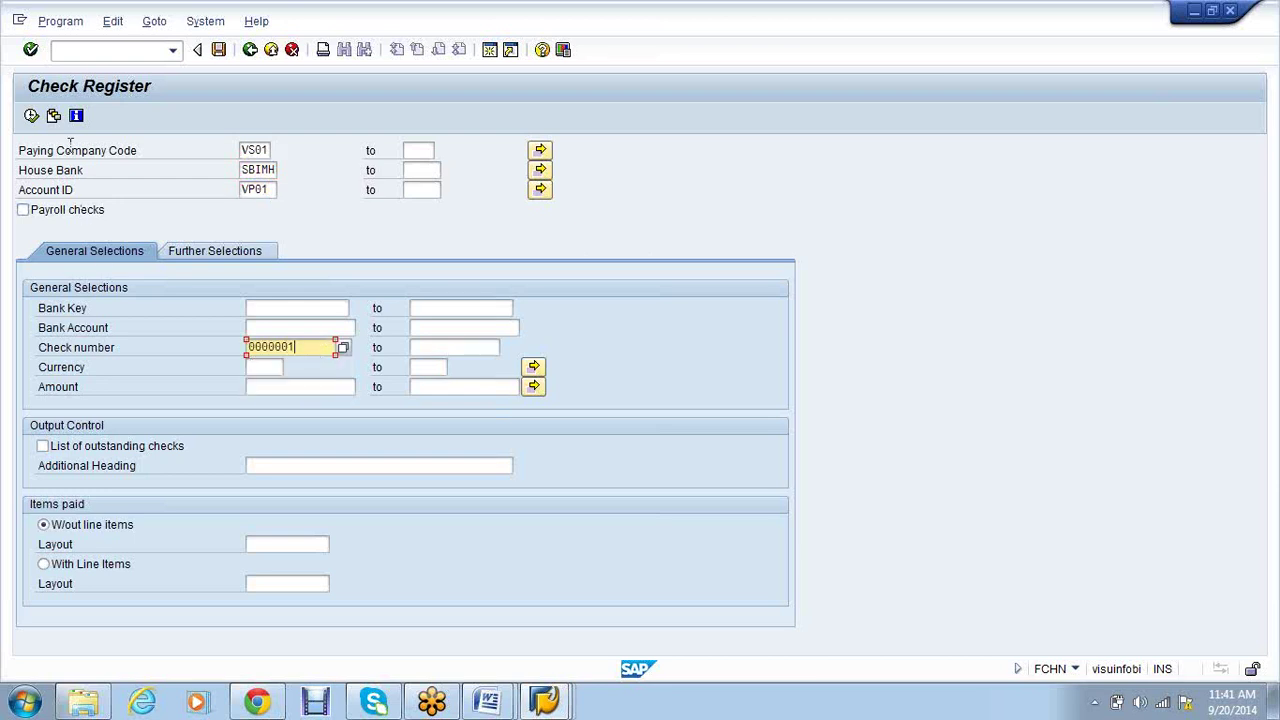
{"action": "left_click", "coordinate": [37, 122]}
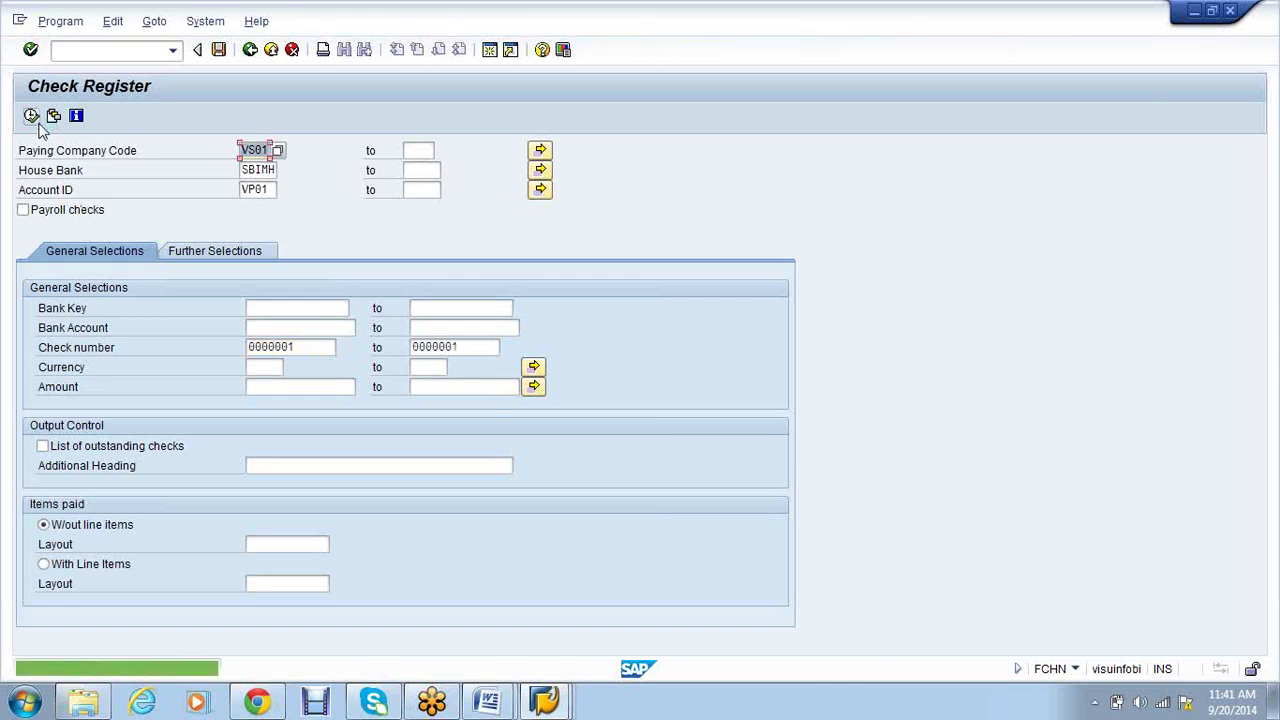
Correct both ends of the check number range to 000001, run the check register and inspect the check's encashment field
{"action": "left_click", "coordinate": [268, 347]}
{"action": "key", "text": "BackSpace"}
{"action": "left_click", "coordinate": [431, 348]}
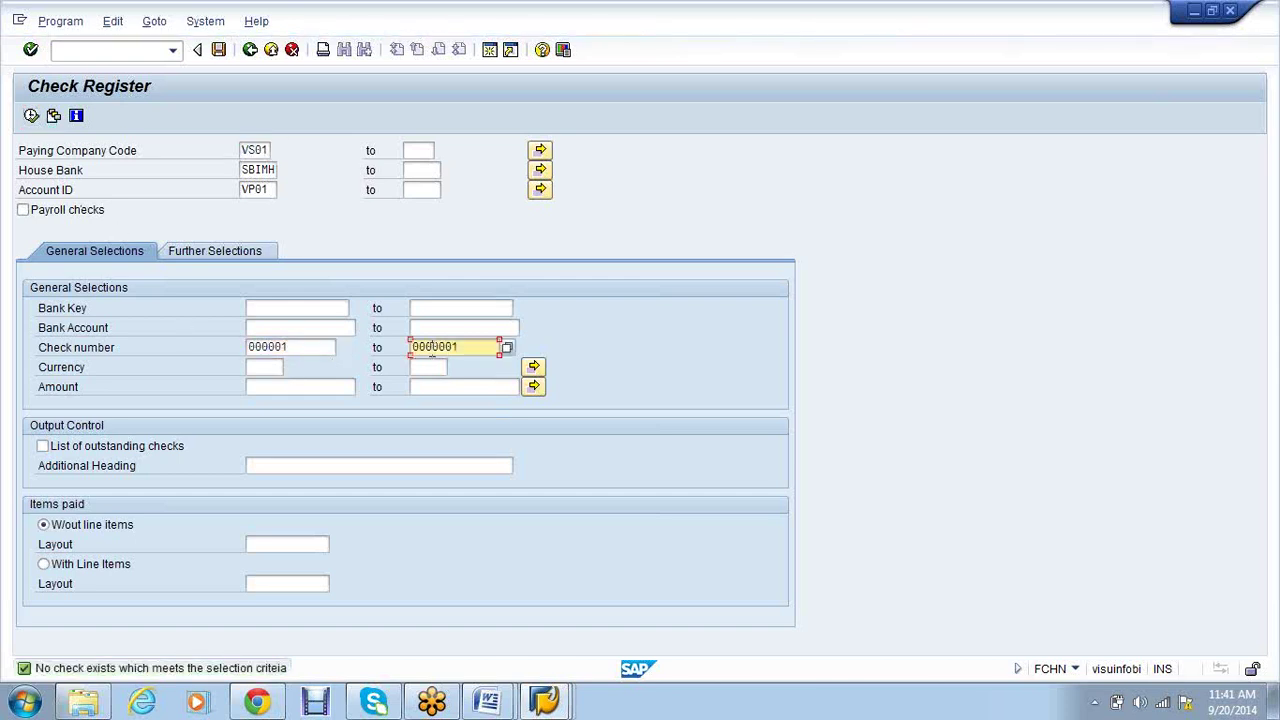
{"action": "key", "text": "BackSpace"}
{"action": "left_click", "coordinate": [32, 116]}
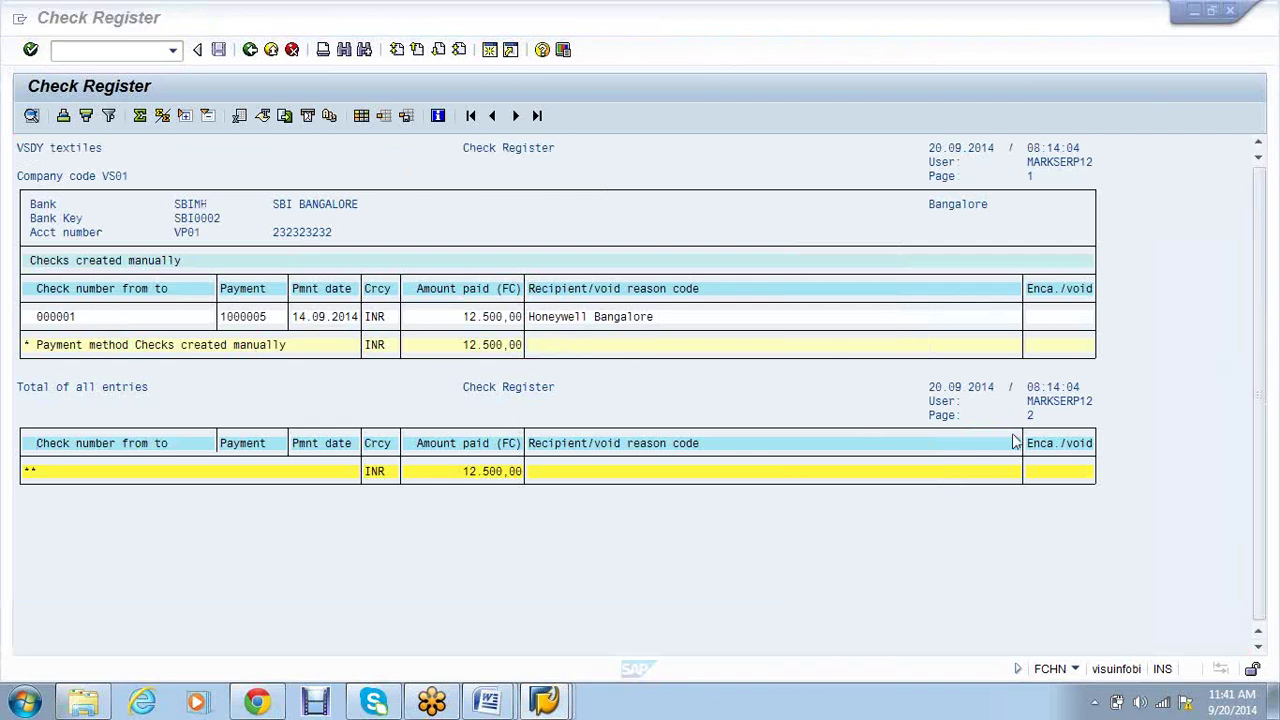
{"action": "left_click", "coordinate": [1040, 320]}
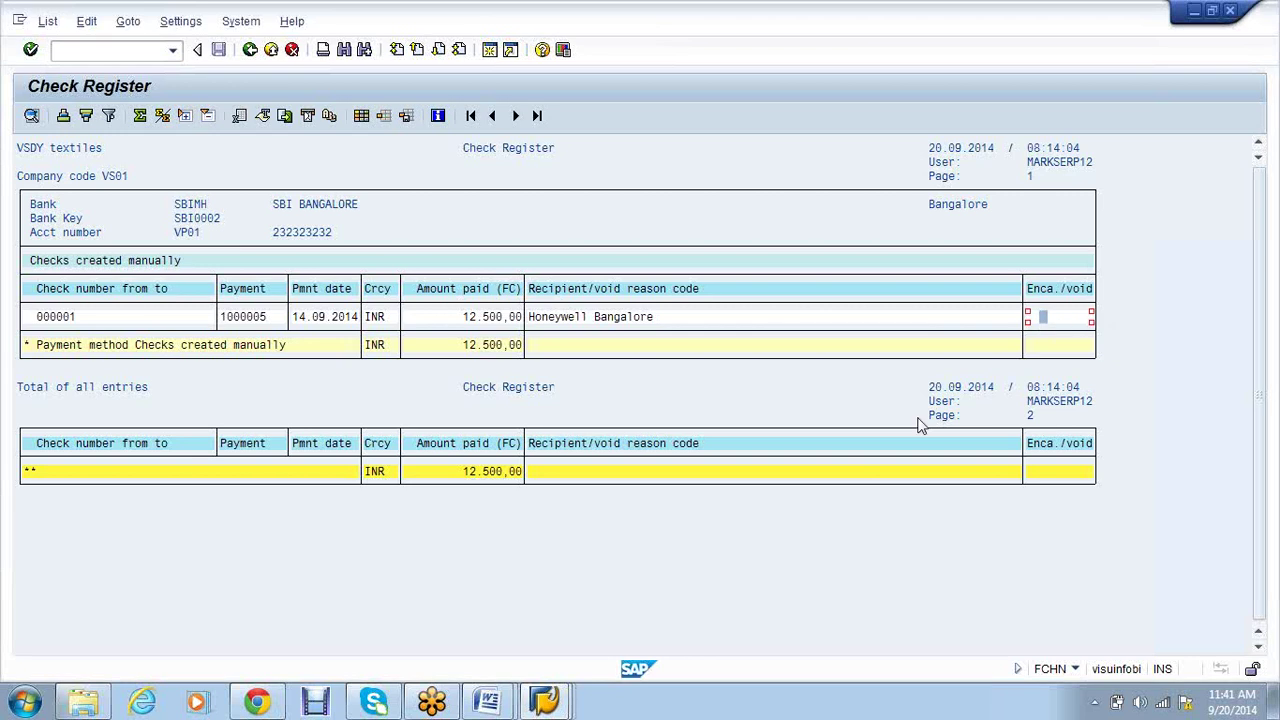
Look up the encashment date updating transaction in the FICO notes in Word, and open FCH6 in a new SAP session
{"action": "mouse_move", "coordinate": [487, 705]}
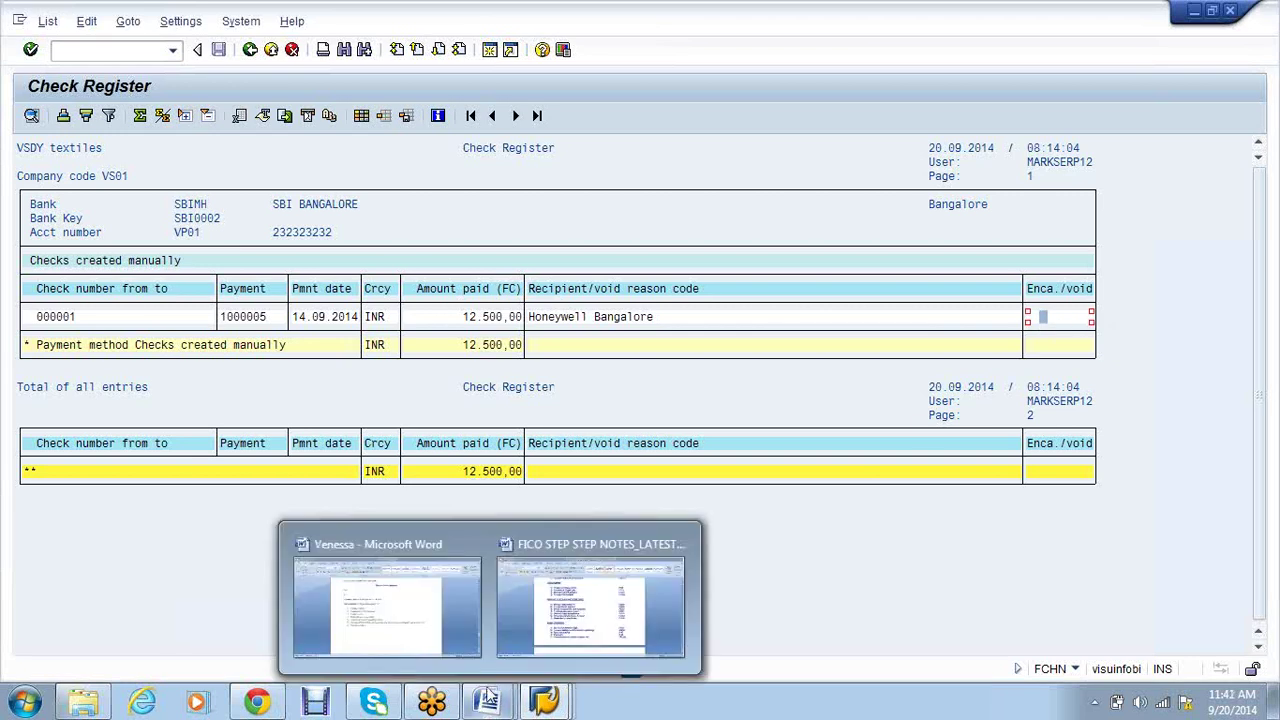
{"action": "left_click", "coordinate": [548, 612]}
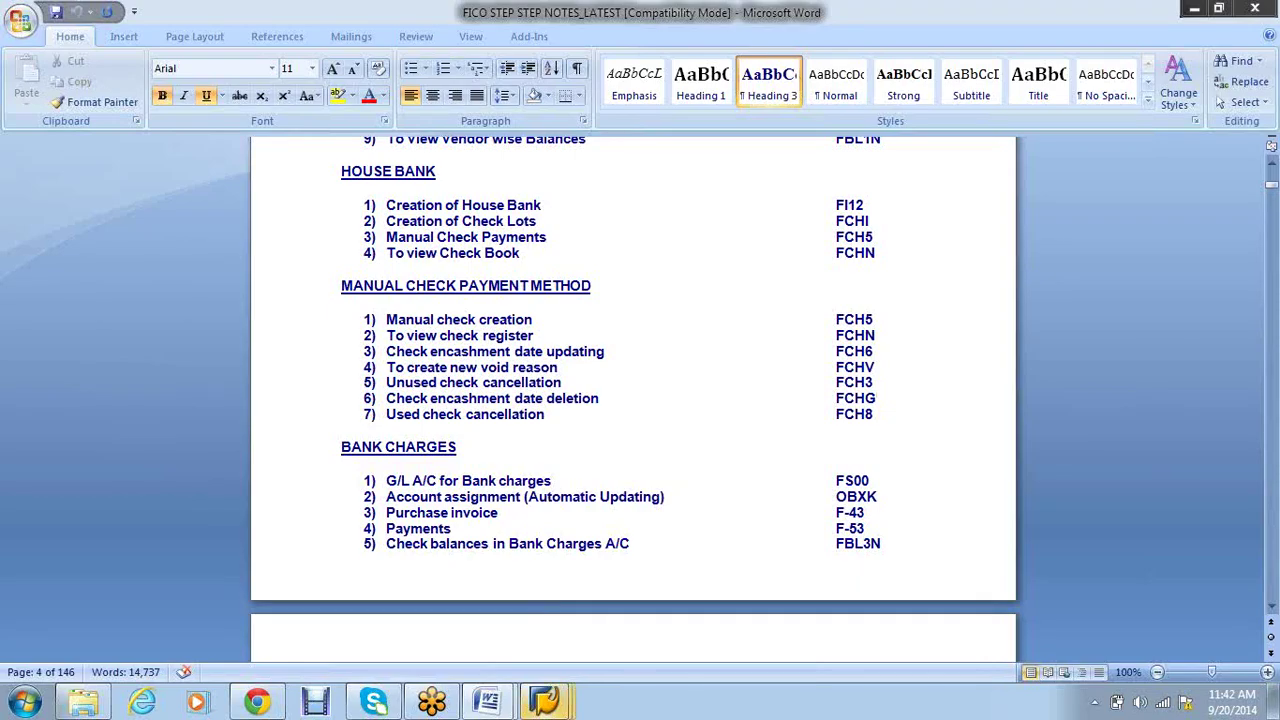
{"action": "mouse_move", "coordinate": [544, 700]}
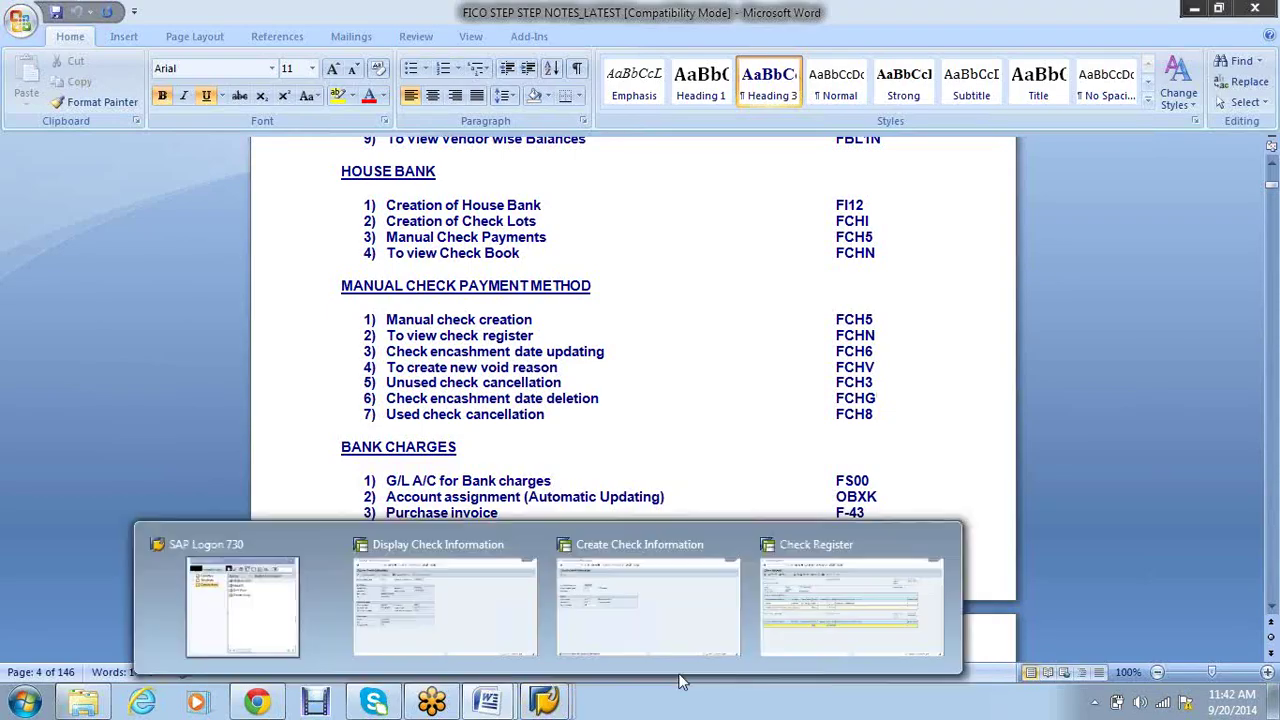
{"action": "left_click", "coordinate": [850, 590]}
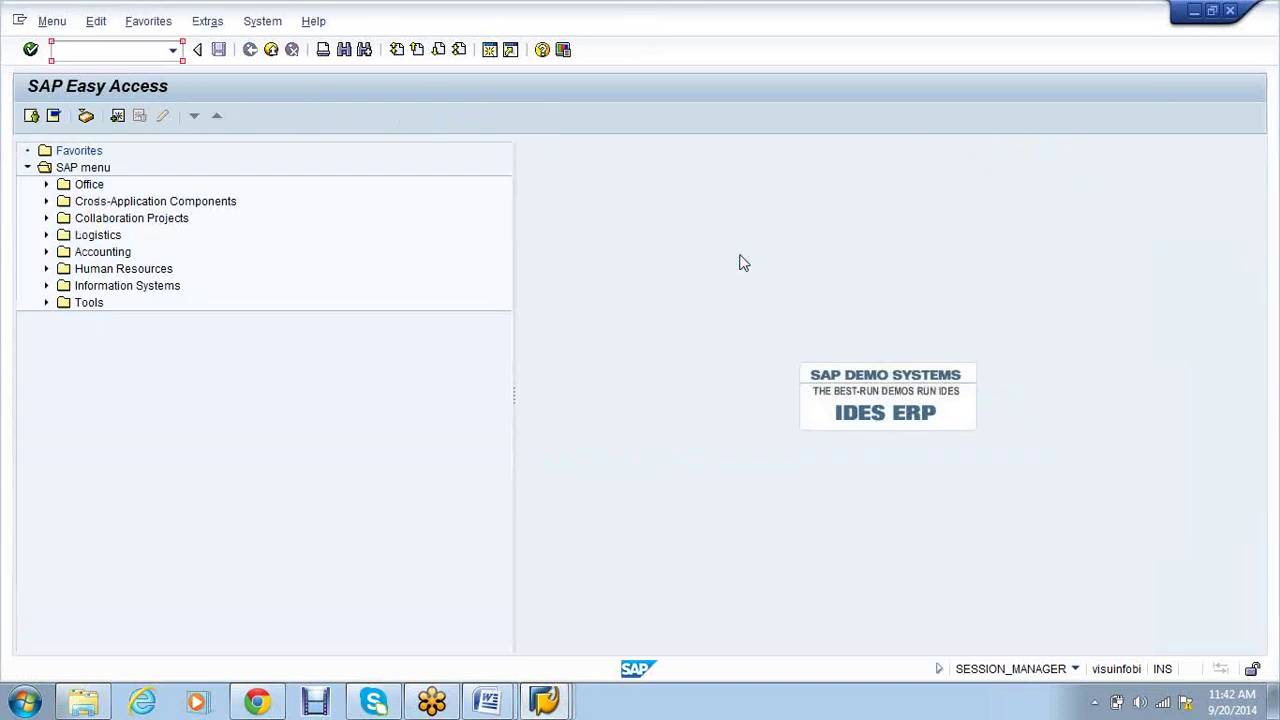
{"action": "type", "text": "FCH6"}
{"action": "key", "text": "Return"}
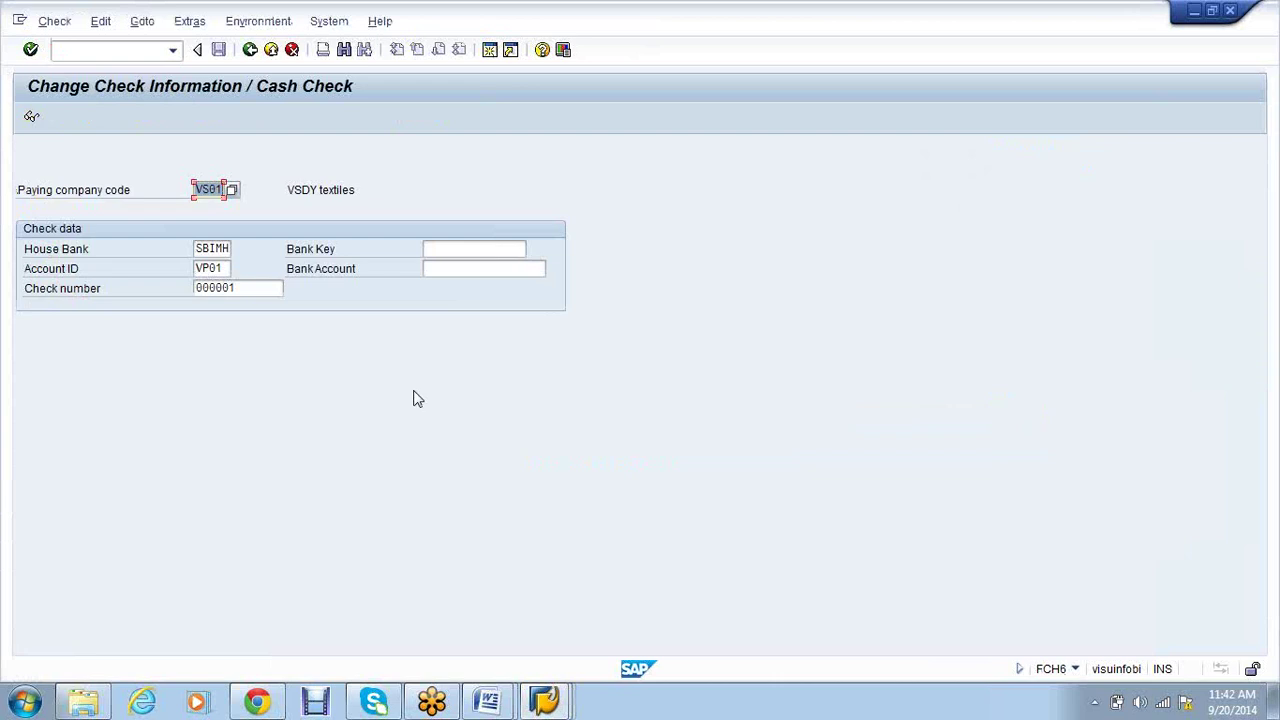
Open check 000001 of house bank SBIMH for changing, set its encashment date to 30.09.2014 and save it
{"action": "key", "text": "Return"}
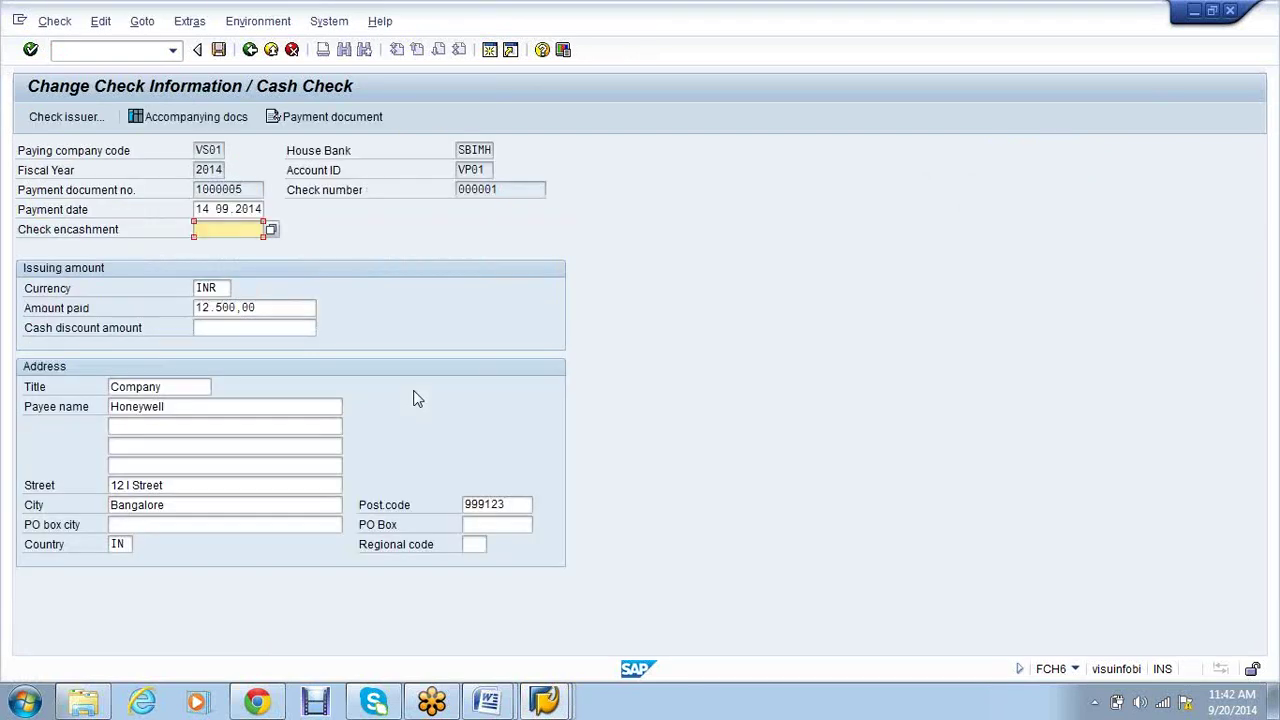
{"action": "type", "text": "30.09.2014"}
{"action": "left_click", "coordinate": [218, 49]}
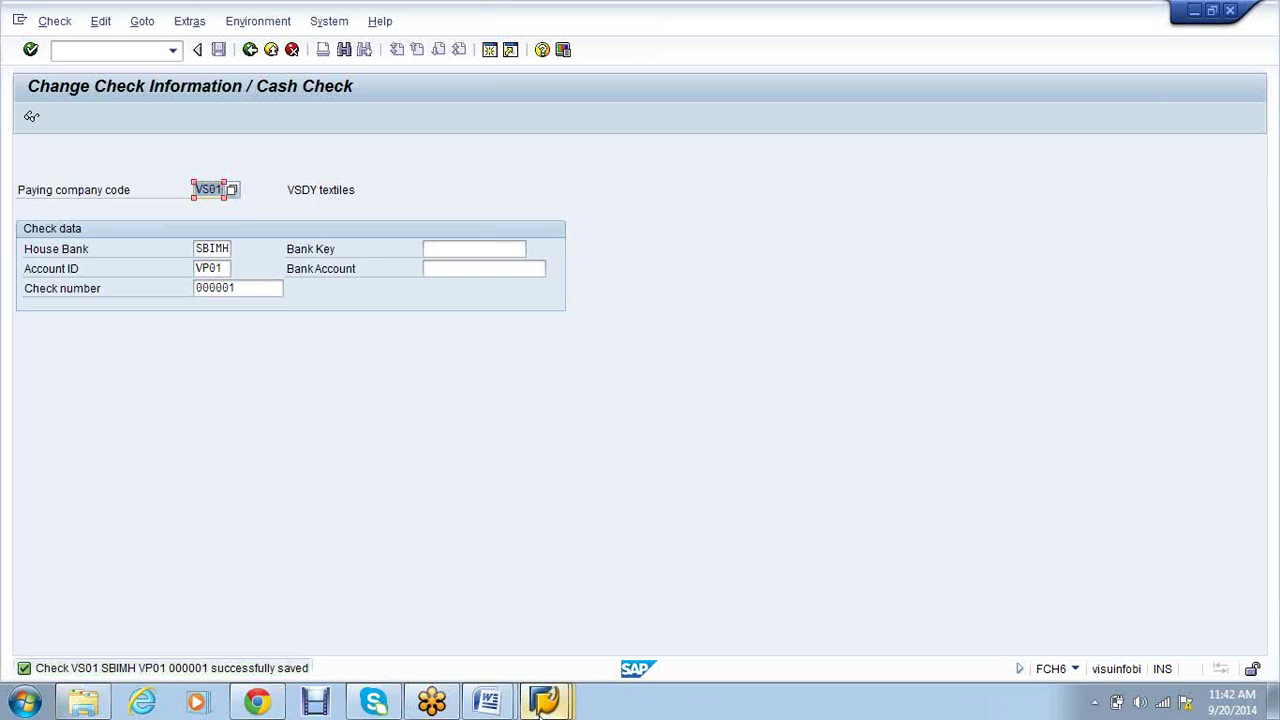
Return to the check register, rerun it and examine the encashment date of check 000001
{"action": "mouse_move", "coordinate": [543, 706]}
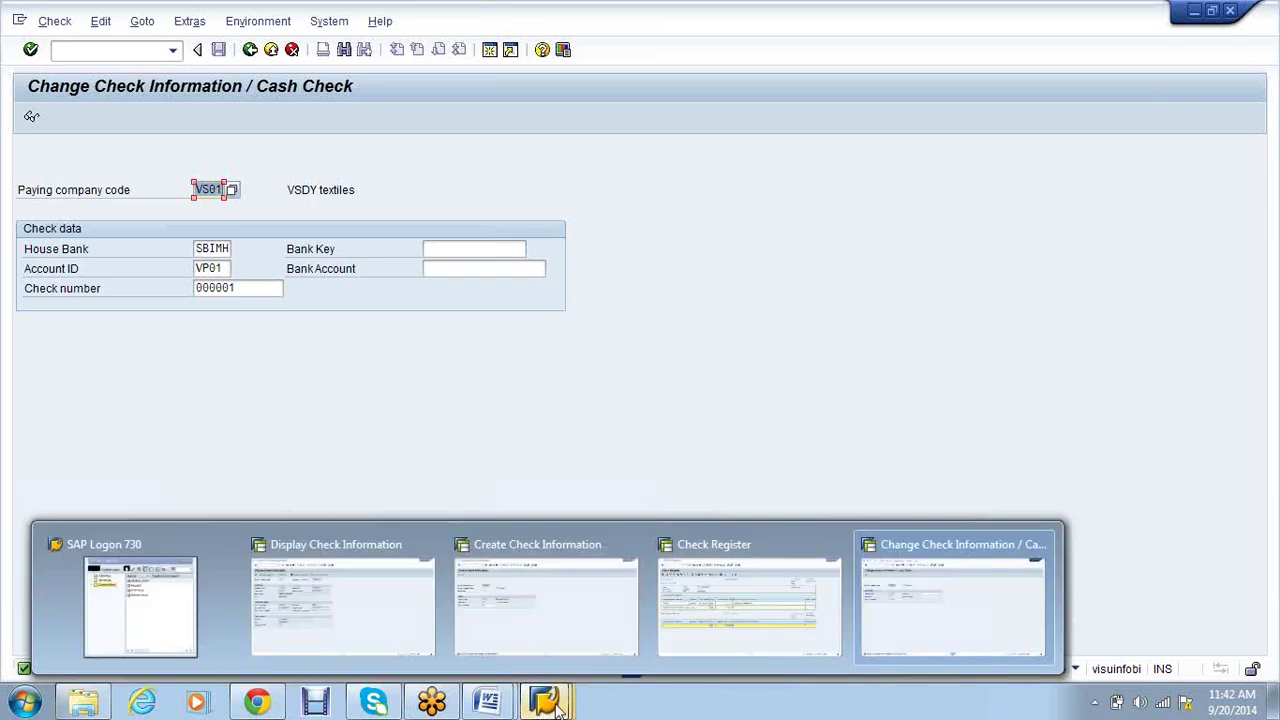
{"action": "left_click", "coordinate": [744, 620]}
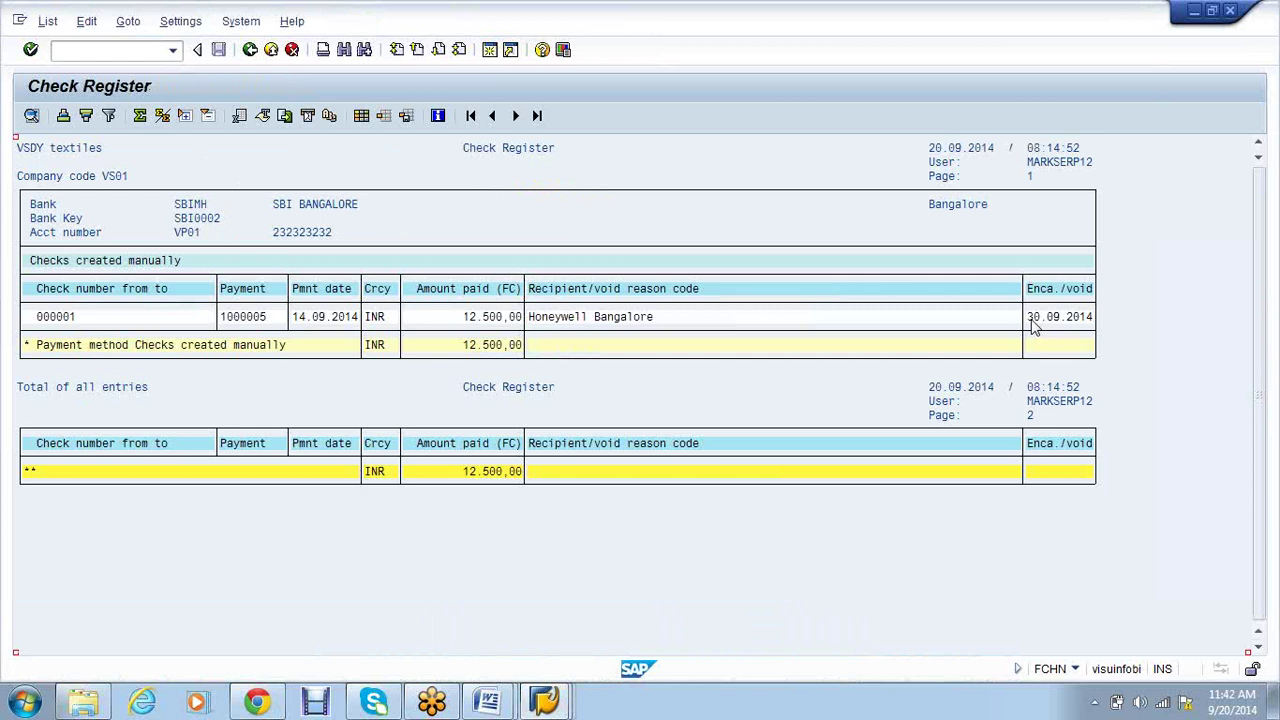
{"action": "left_click", "coordinate": [1032, 321]}
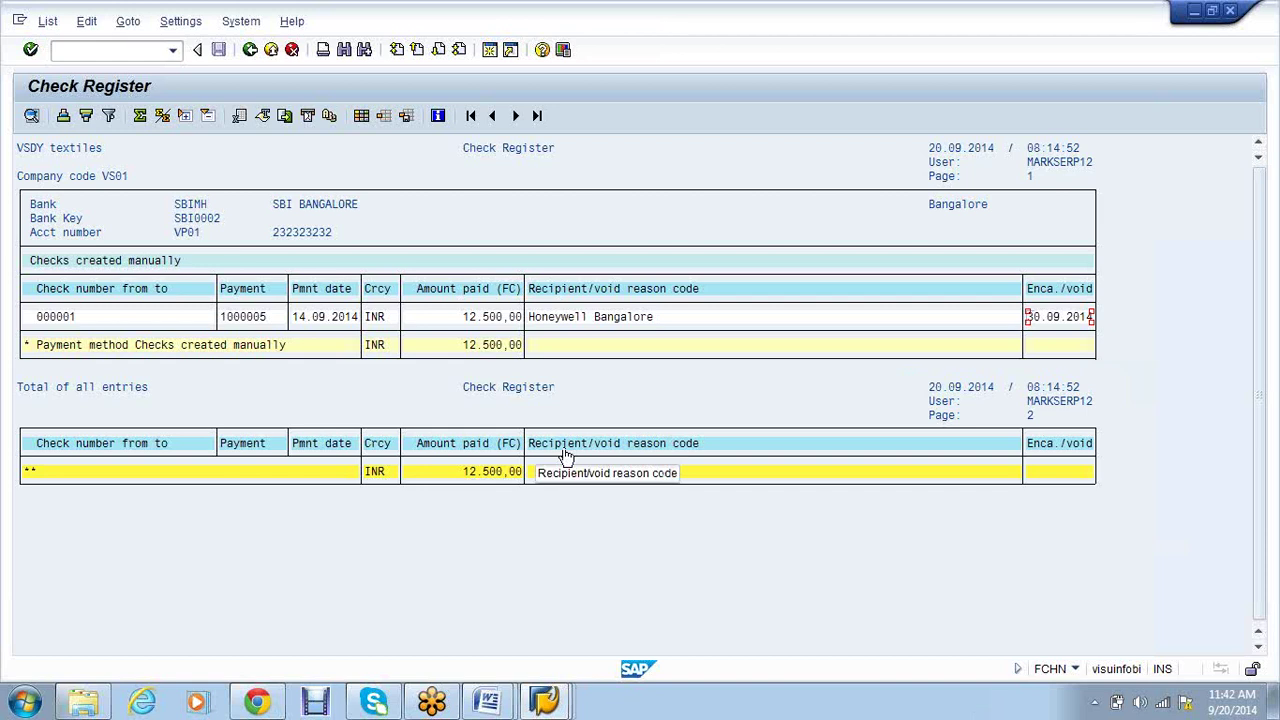
Go to the check information display session and return from it to the vendor line items
{"action": "left_click", "coordinate": [548, 706]}
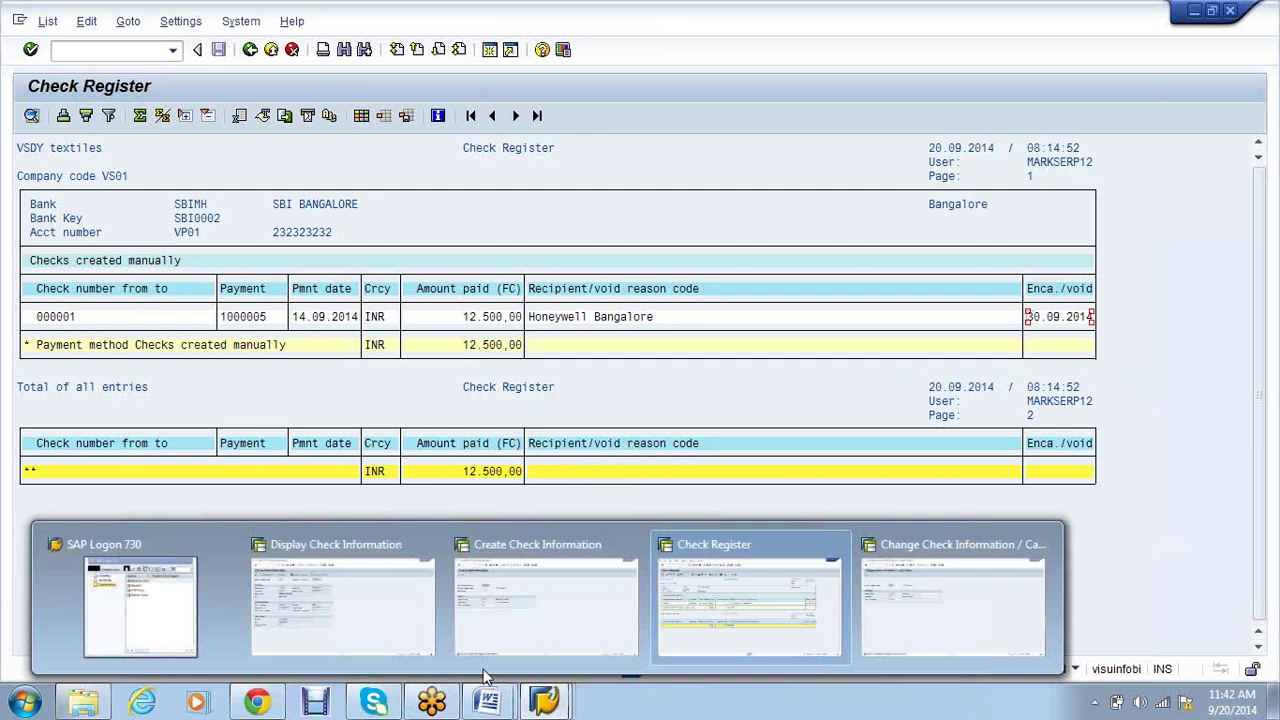
{"action": "left_click", "coordinate": [386, 618]}
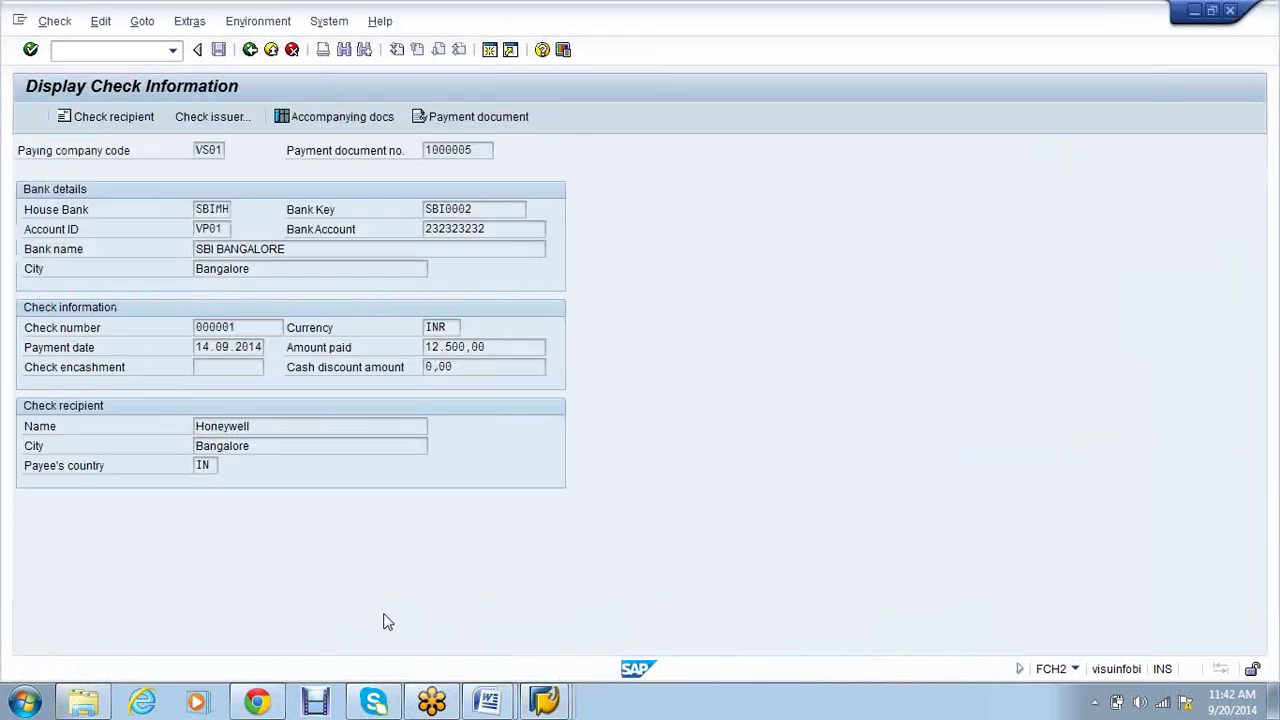
{"action": "left_click", "coordinate": [251, 55]}
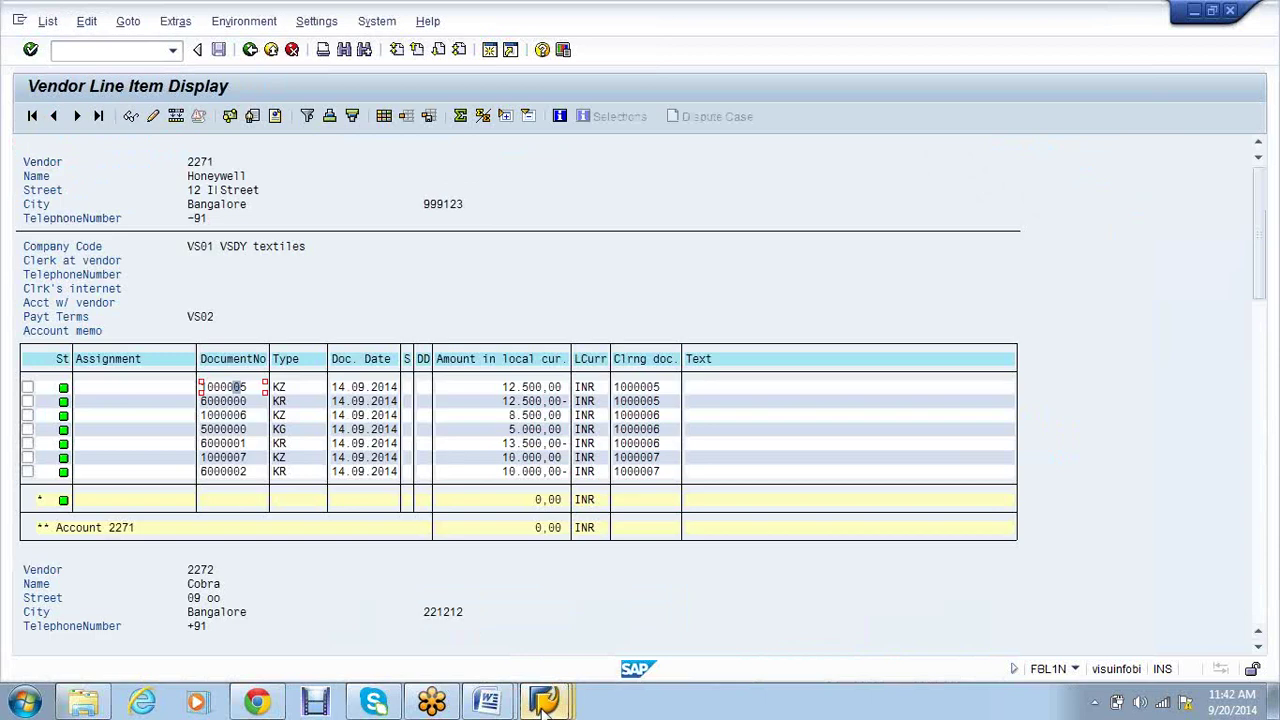
Return to the cash check session, and look up the encashment date deletion transaction in the FICO notes in Word
{"action": "mouse_move", "coordinate": [545, 707]}
{"action": "left_click", "coordinate": [955, 595]}
{"action": "mouse_move", "coordinate": [476, 678]}
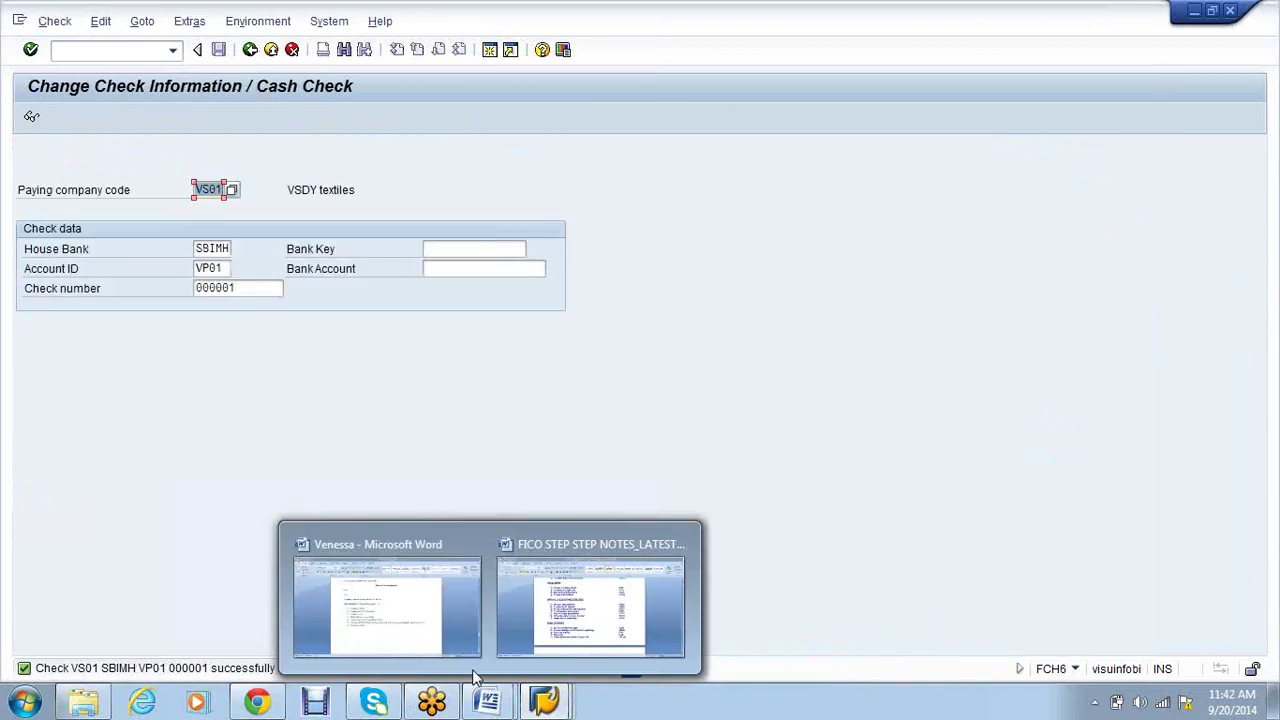
{"action": "mouse_move", "coordinate": [417, 622]}
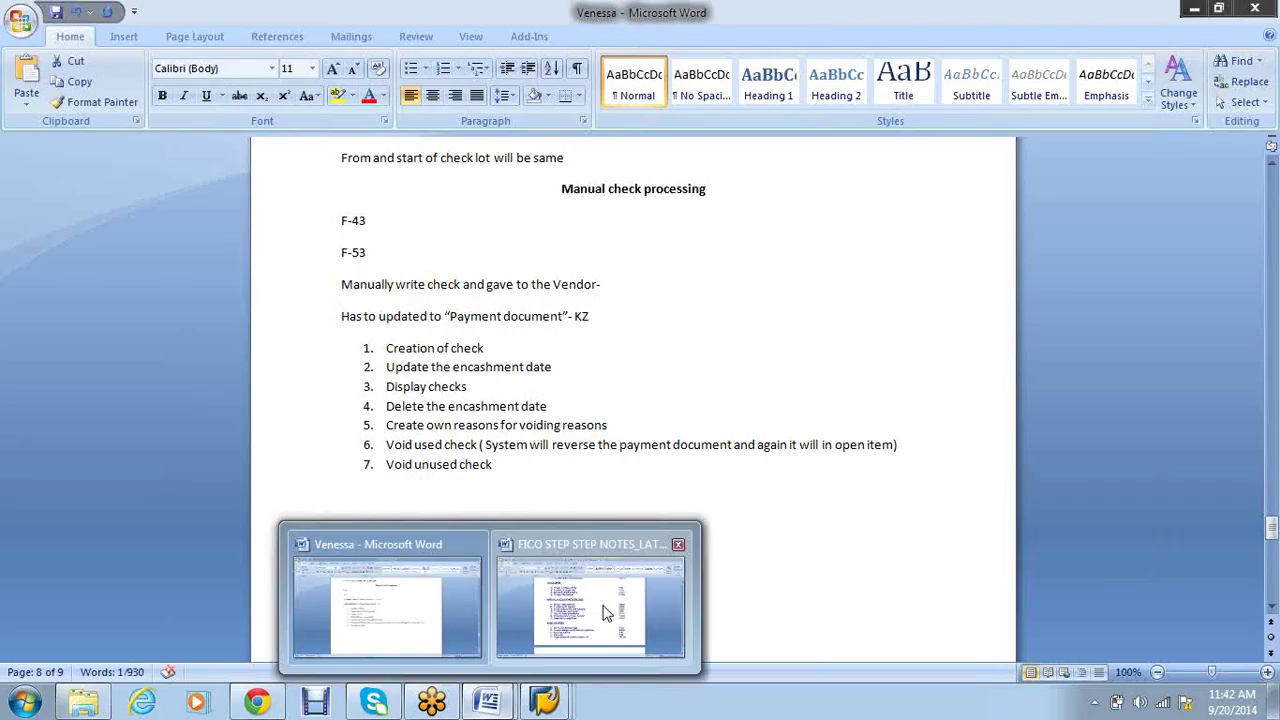
{"action": "left_click", "coordinate": [604, 613]}
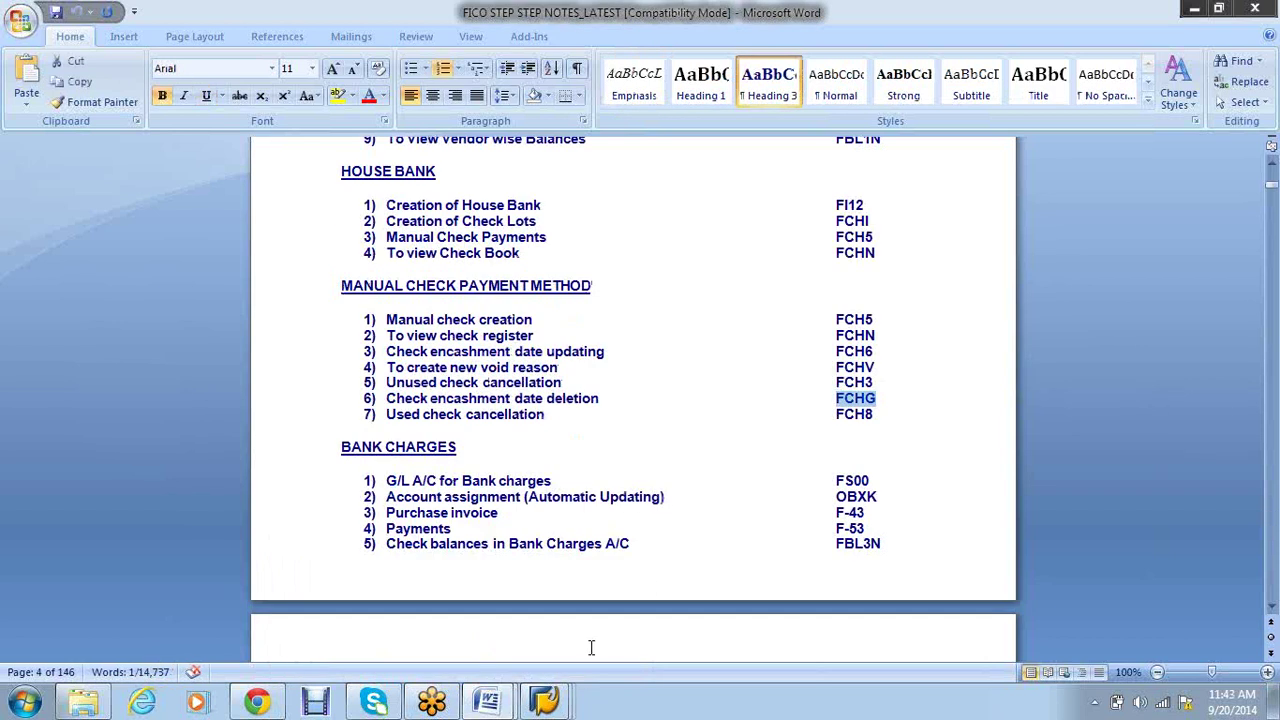
{"action": "mouse_move", "coordinate": [562, 708]}
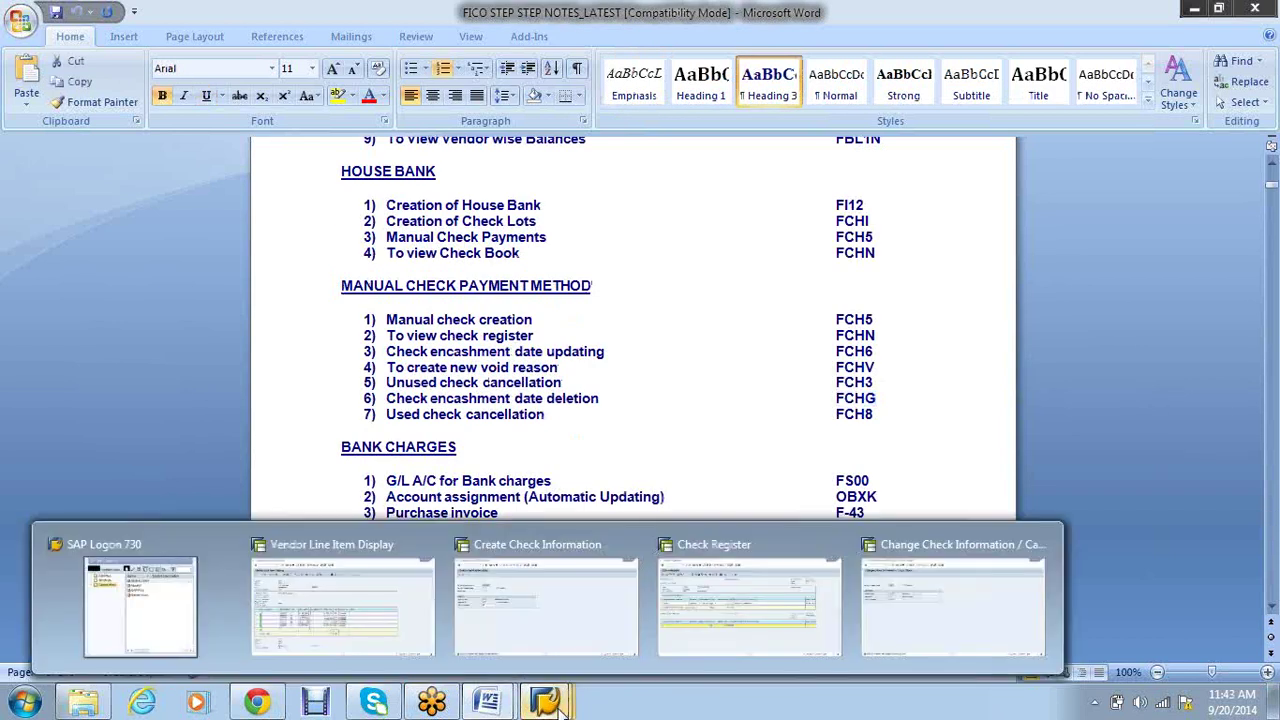
Run transaction FCHG in the SAP cash check session and reset the cashing data of check 000001
{"action": "left_click", "coordinate": [834, 653]}
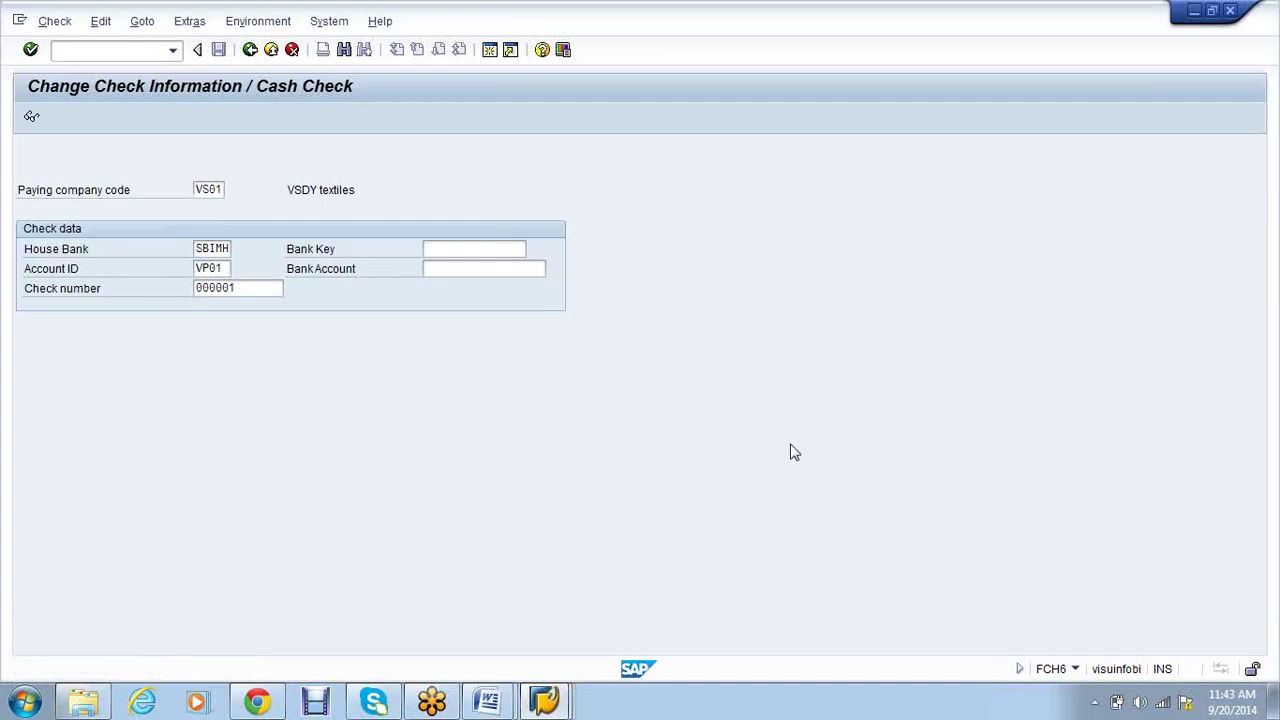
{"action": "key", "text": "F3"}
{"action": "type", "text": "FCHG"}
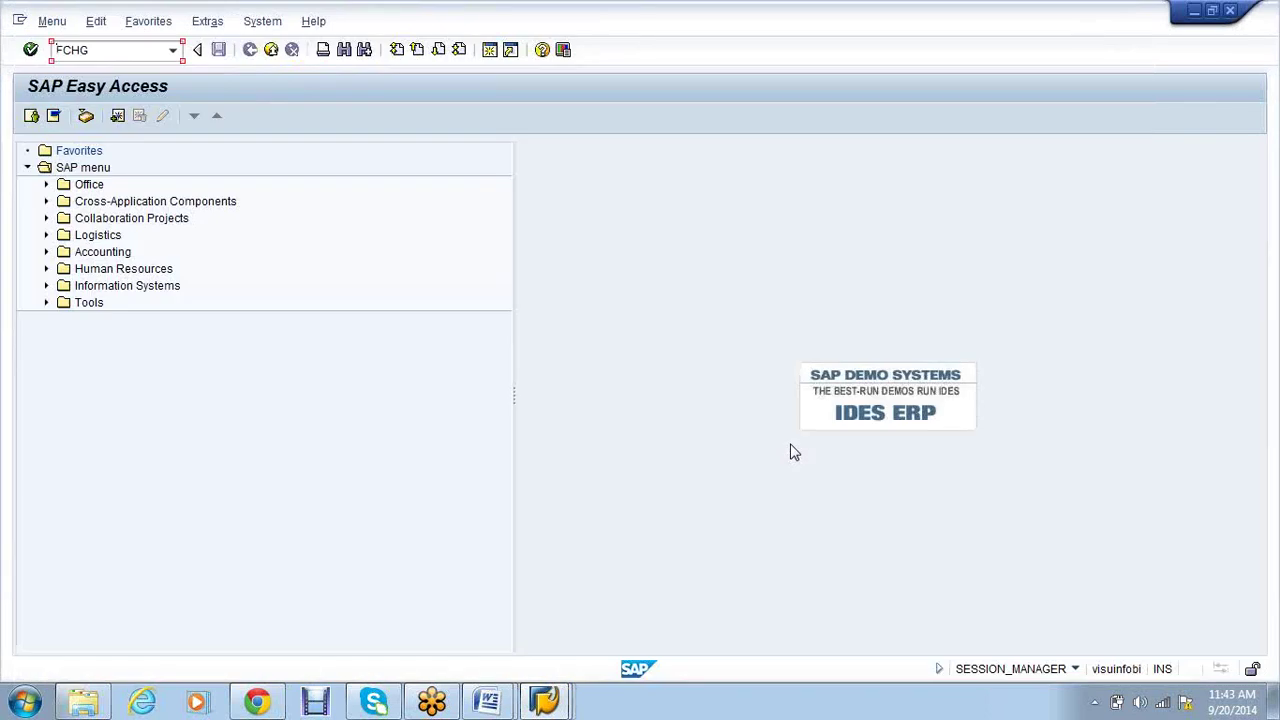
{"action": "key", "text": "Return"}
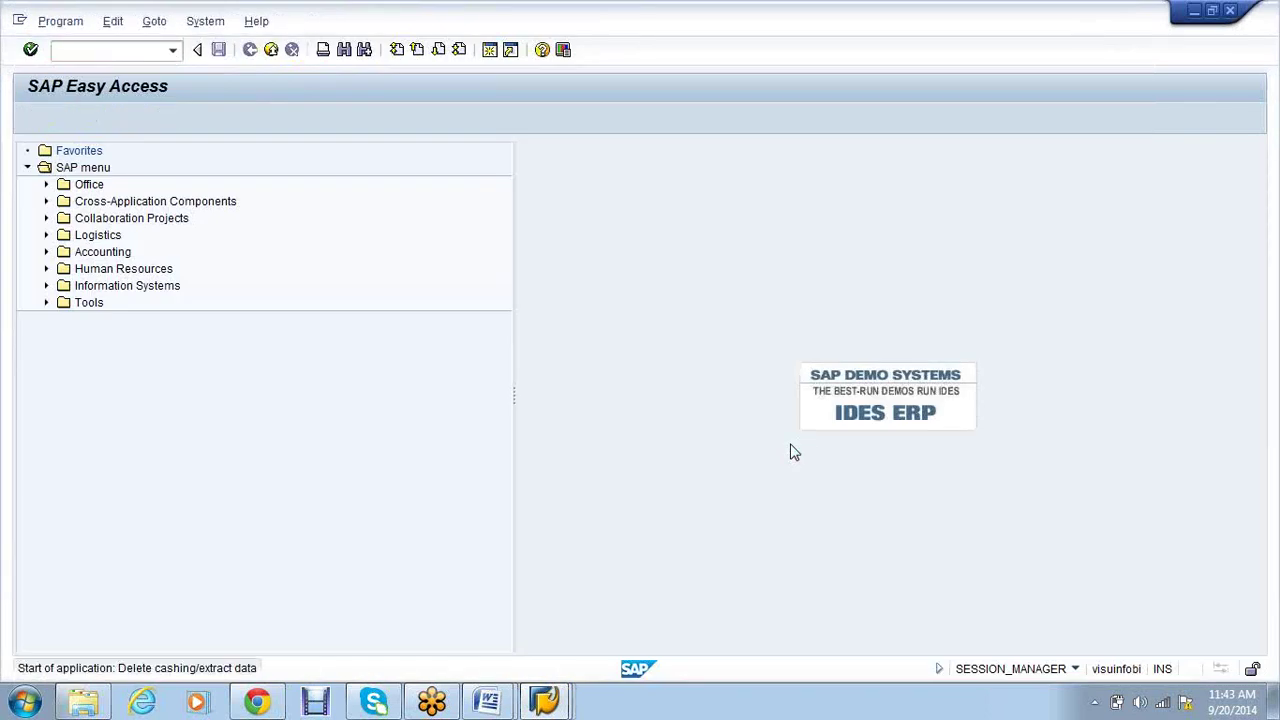
{"action": "left_click", "coordinate": [261, 310]}
{"action": "type", "text": "000001"}
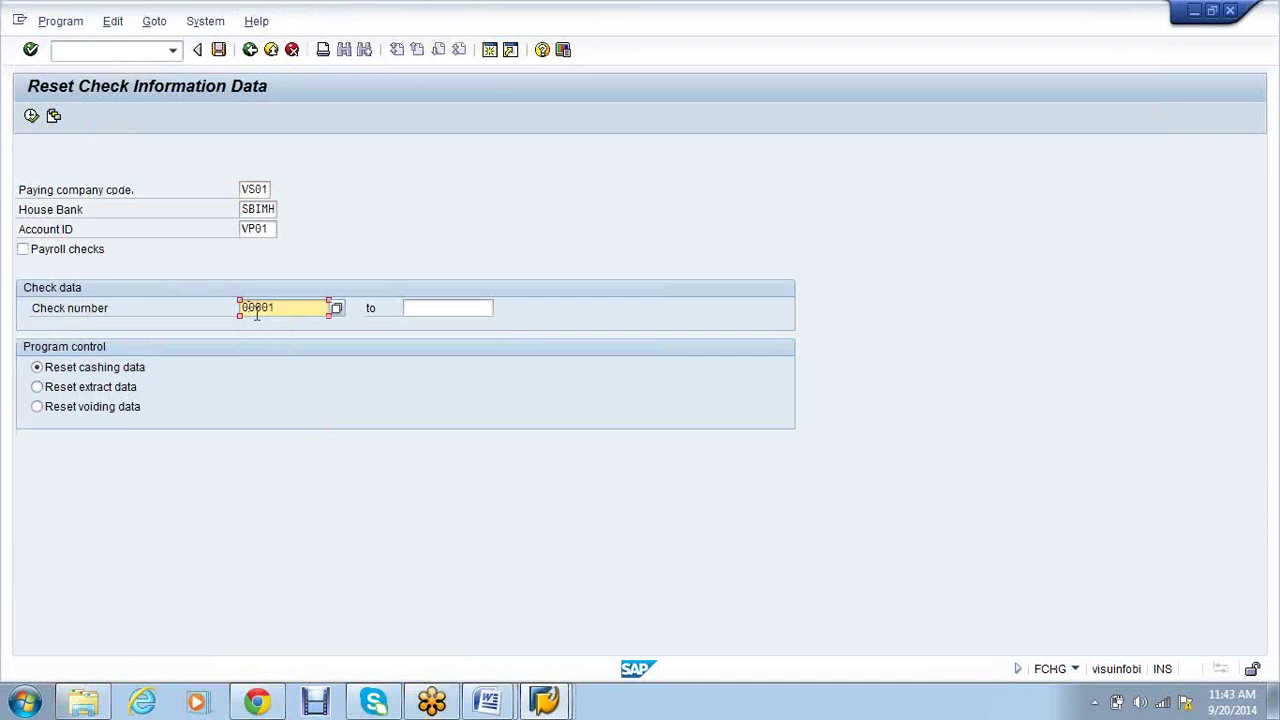
{"action": "type", "text": "0"}
{"action": "left_click", "coordinate": [31, 117]}
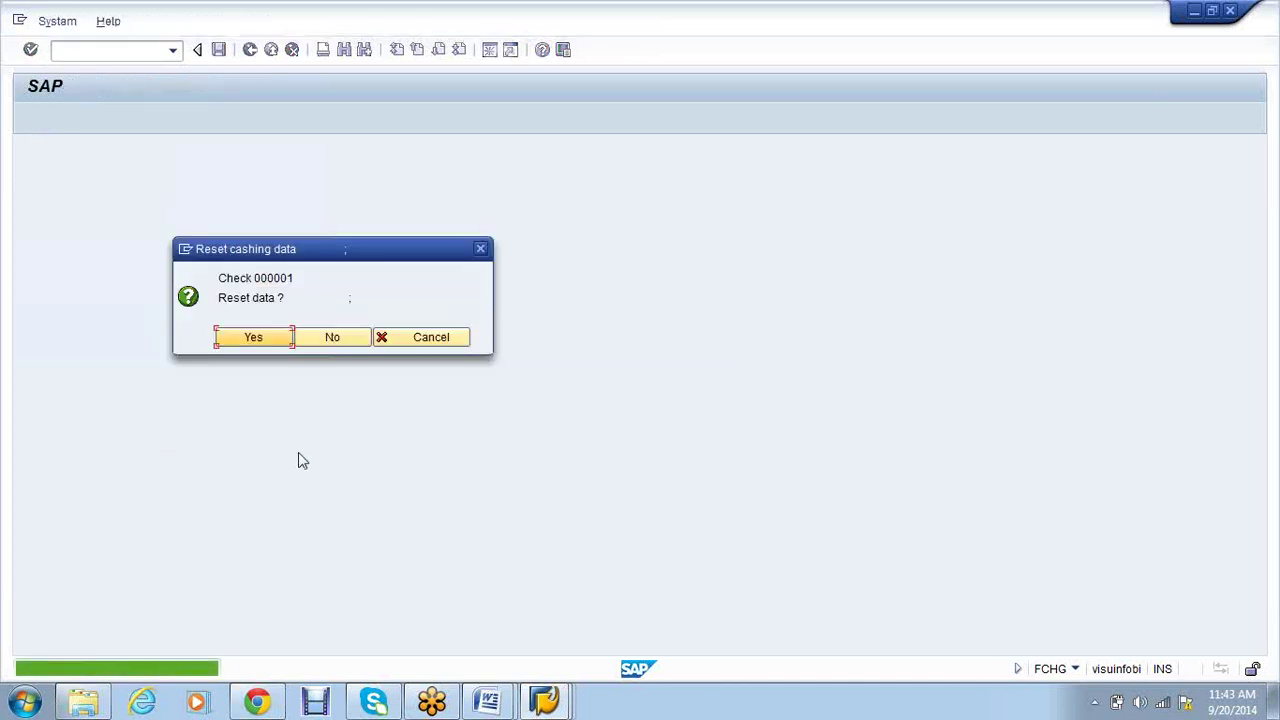
{"action": "left_click", "coordinate": [245, 336]}
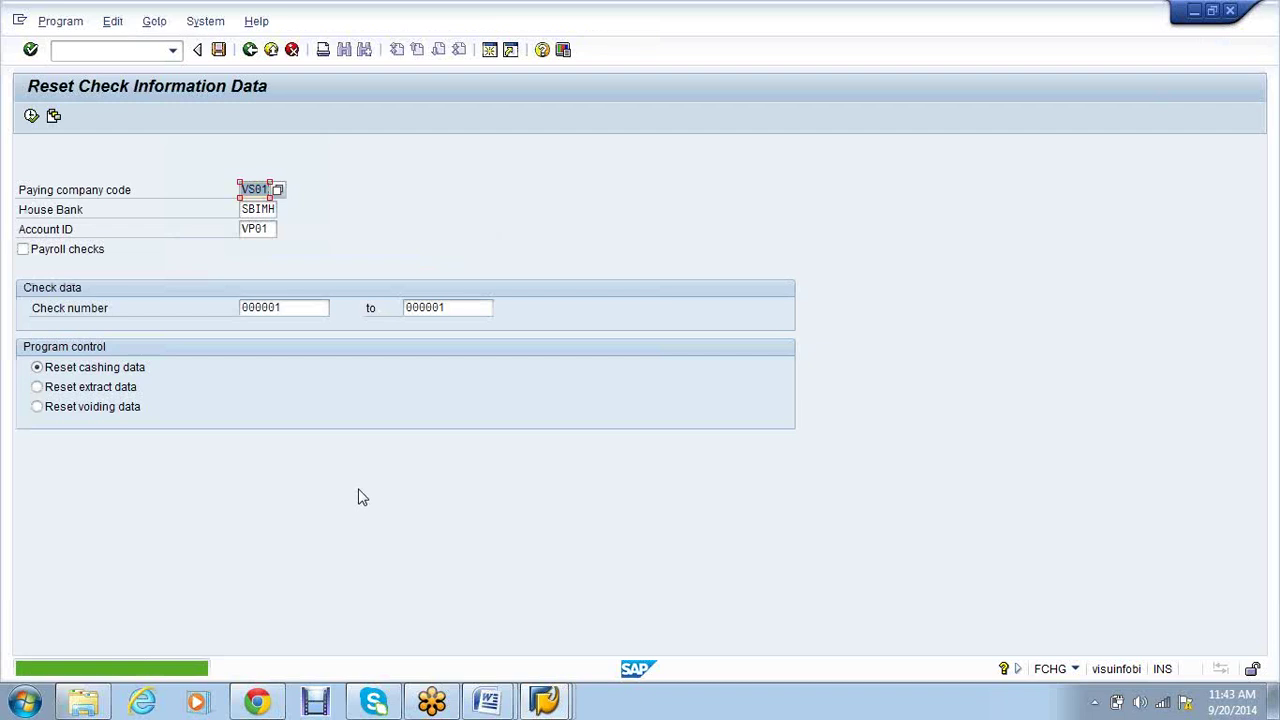
Return to the check register and rerun it to examine the encashment entry of check 000001
{"action": "mouse_move", "coordinate": [573, 706]}
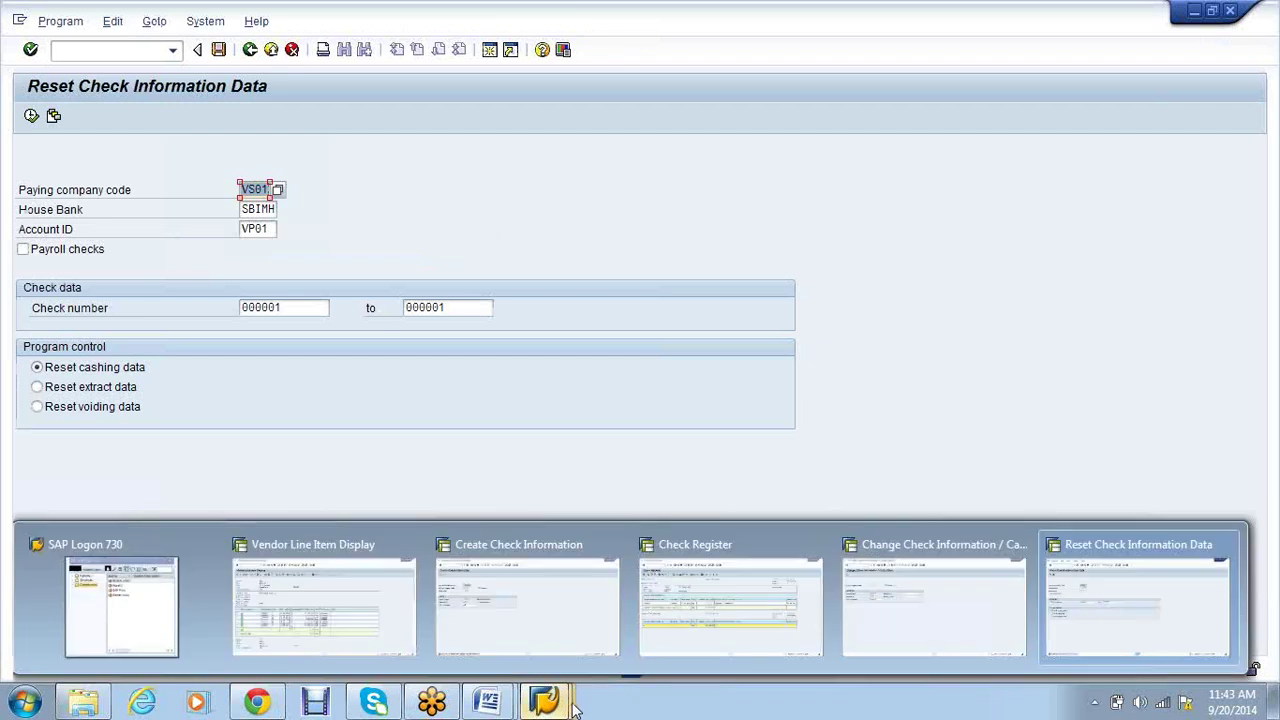
{"action": "left_click", "coordinate": [797, 624]}
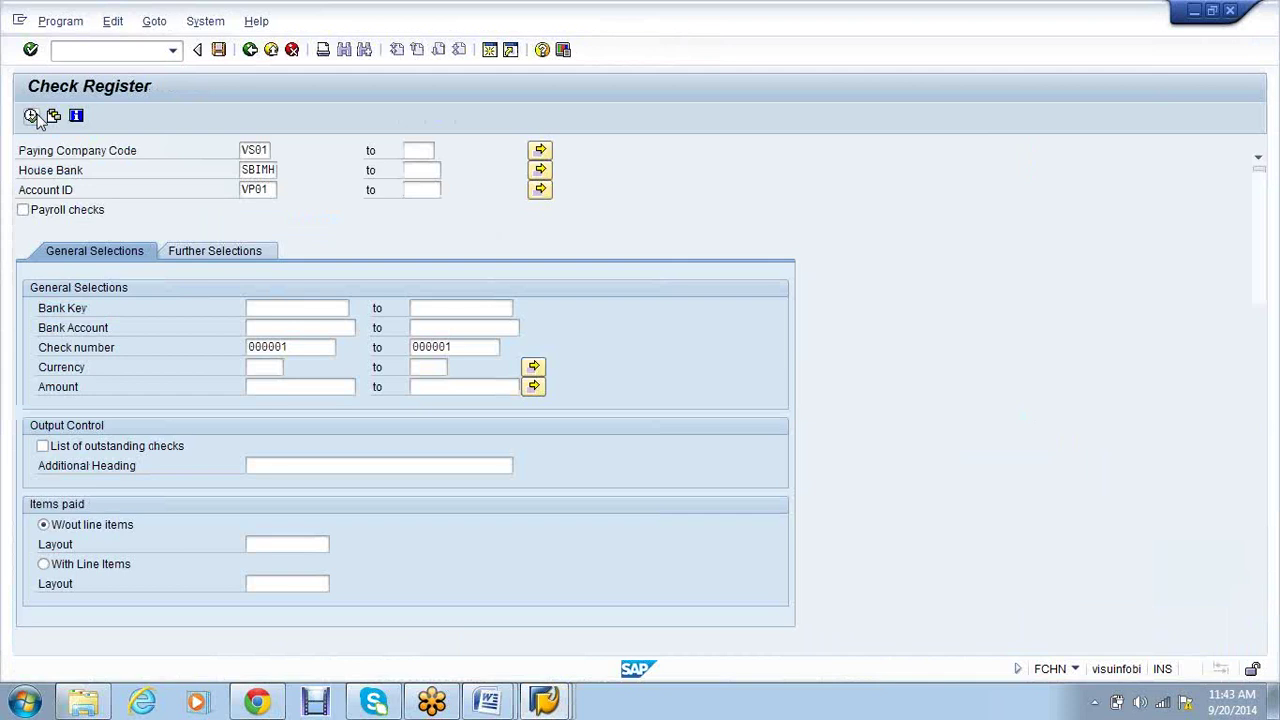
{"action": "left_click", "coordinate": [36, 121]}
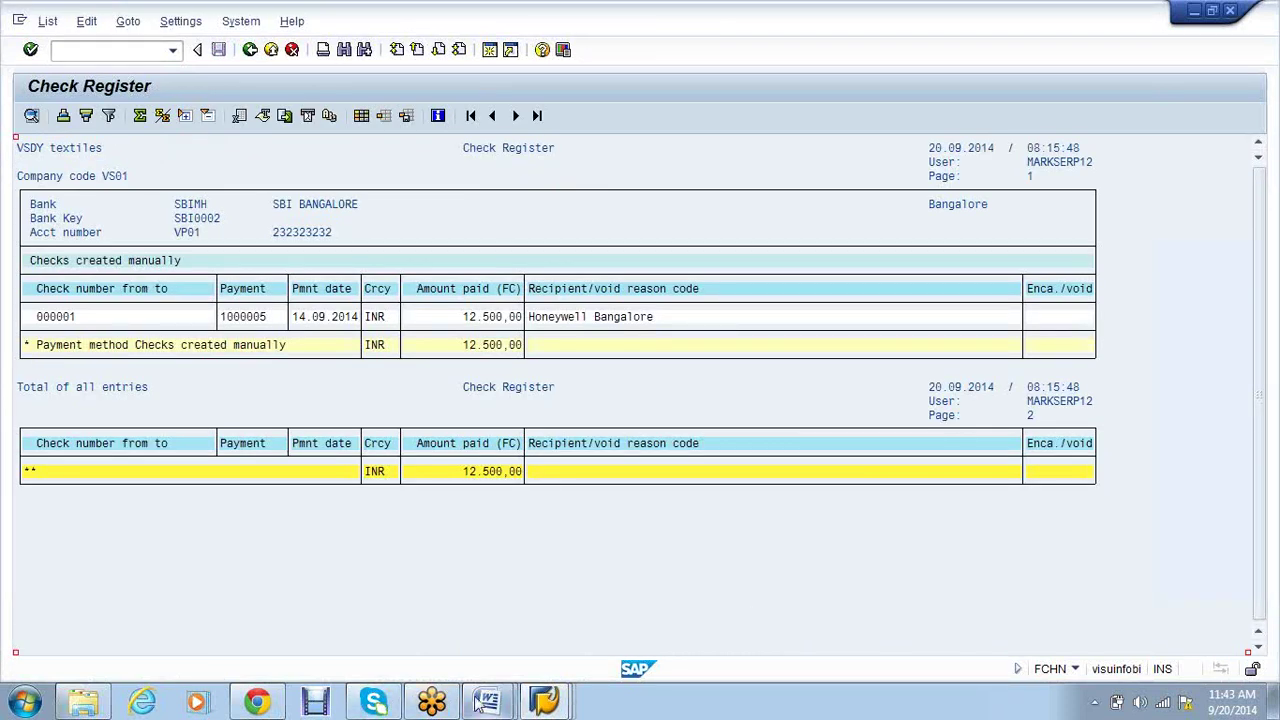
Copy the void reason transaction code FCHV from the FICO notes in Word and run it in SAP's reset check session
{"action": "mouse_move", "coordinate": [480, 702]}
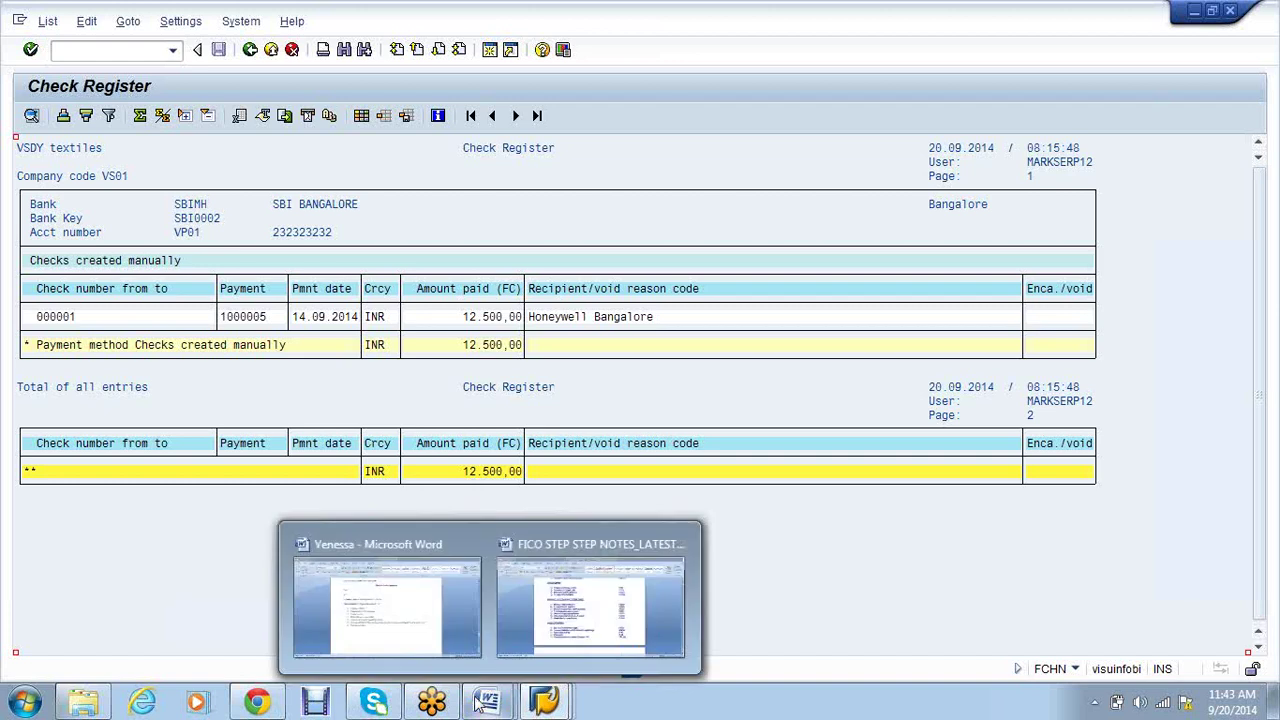
{"action": "left_click", "coordinate": [568, 612]}
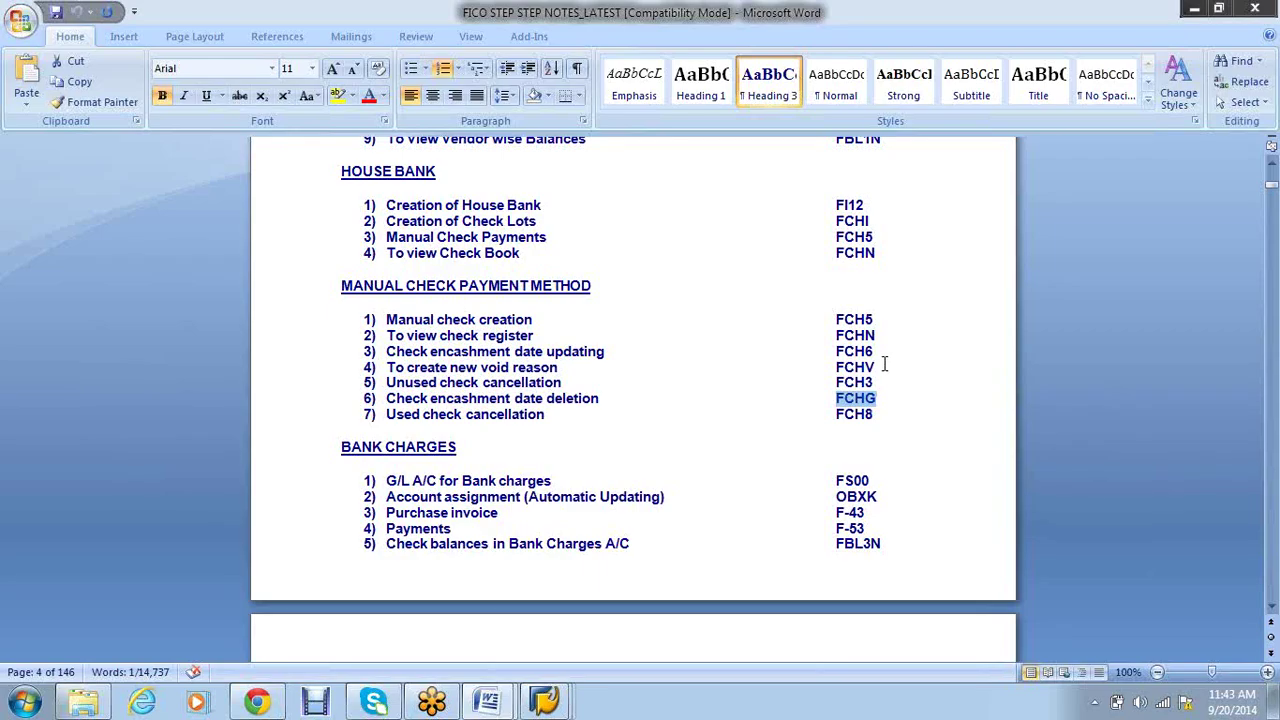
{"action": "left_click_drag", "start_coordinate": [888, 366], "coordinate": [842, 371]}
{"action": "key", "text": "ctrl+c"}
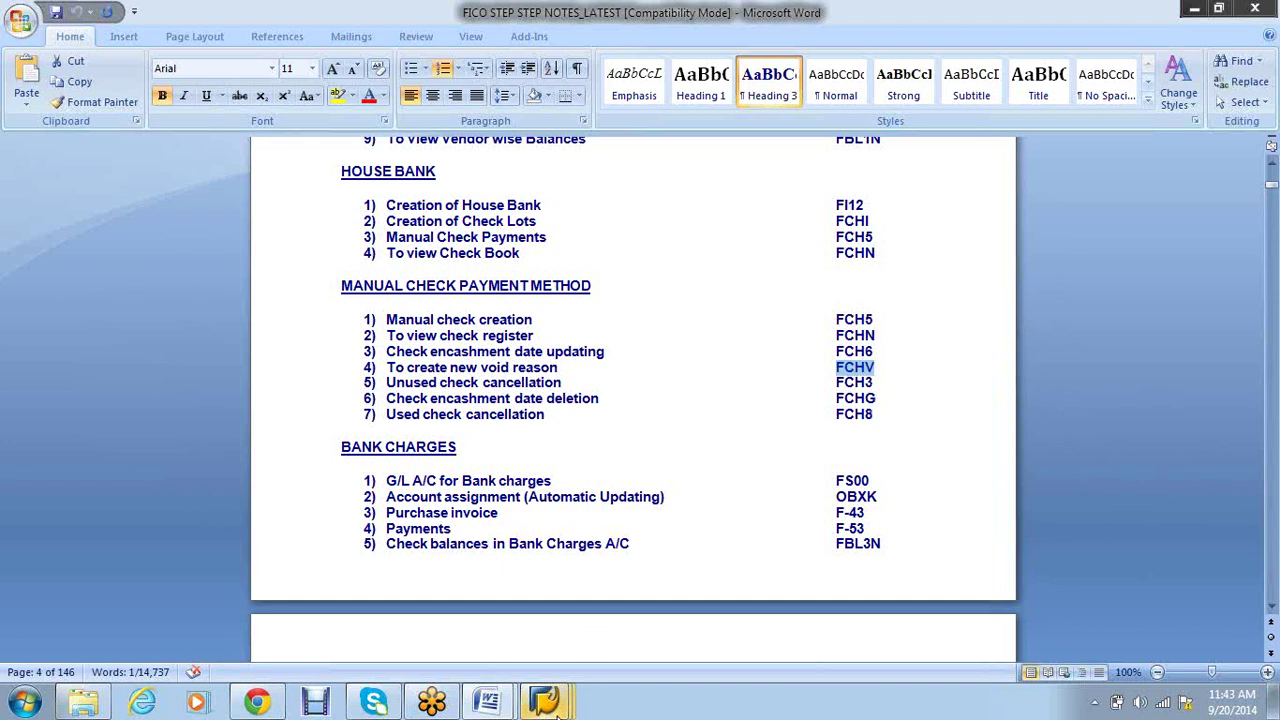
{"action": "mouse_move", "coordinate": [557, 708]}
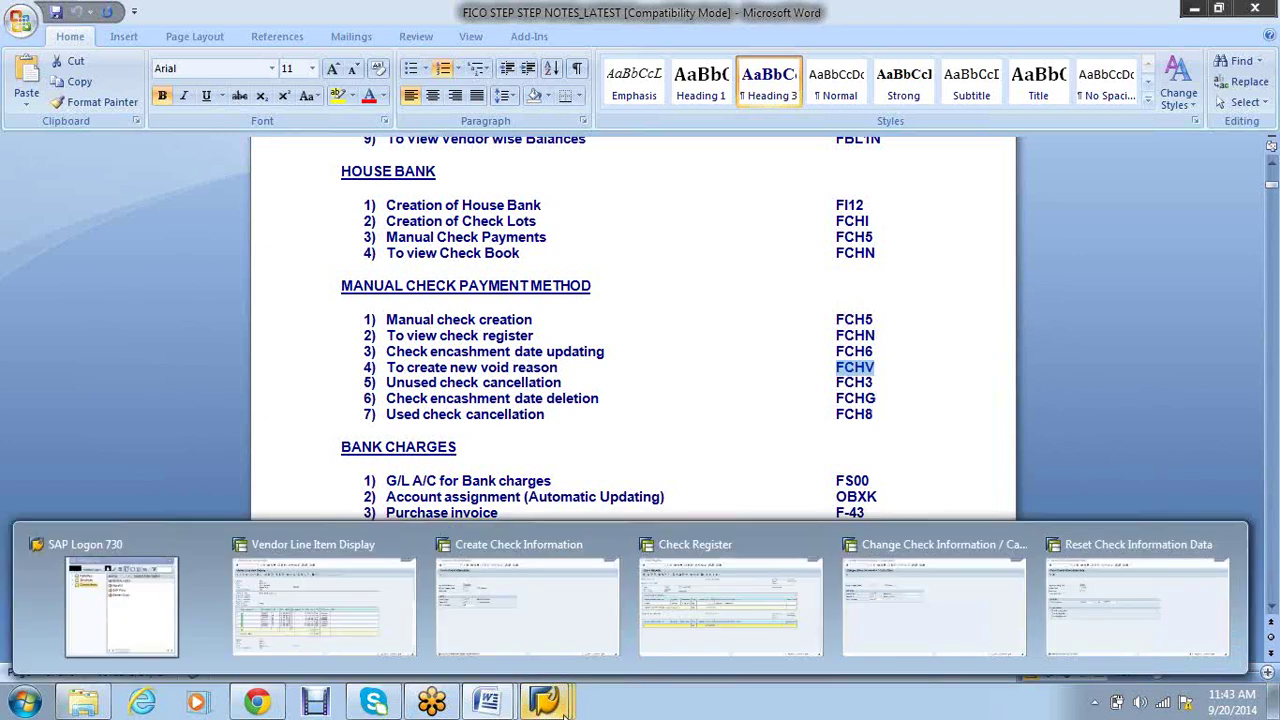
{"action": "left_click", "coordinate": [1093, 603]}
{"action": "type", "text": "/n"}
{"action": "key", "text": "ctrl+v"}
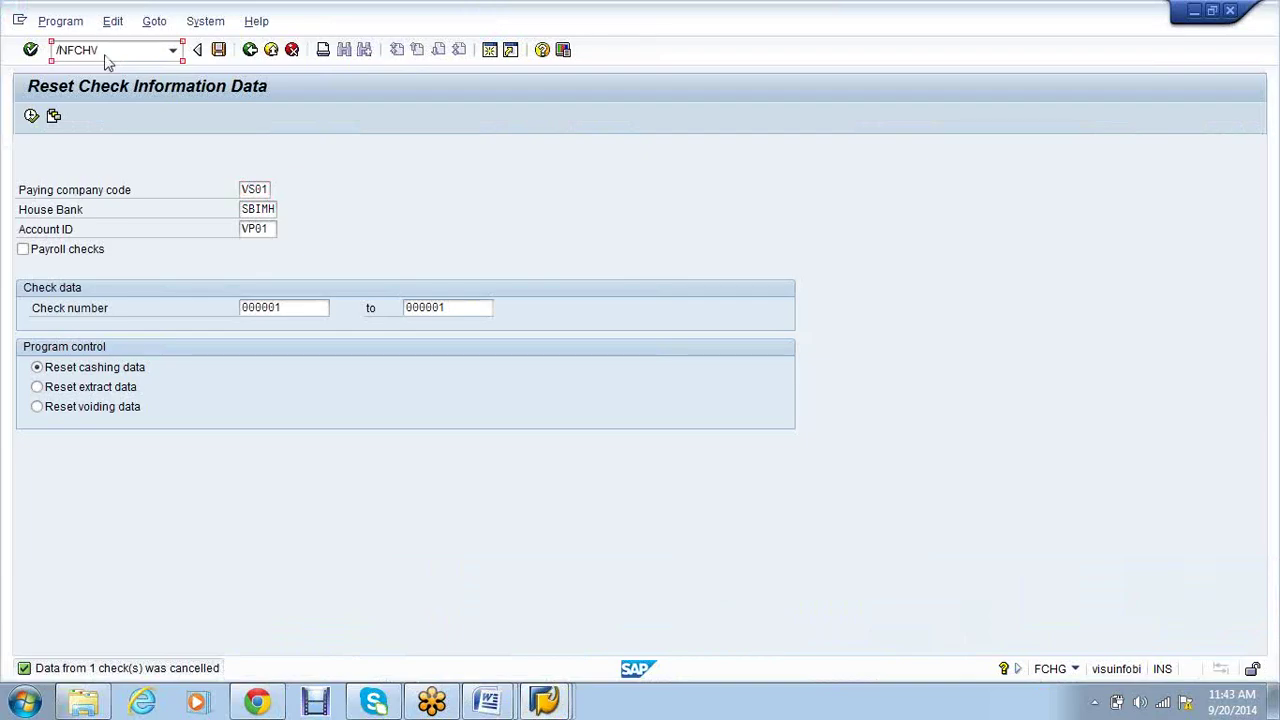
{"action": "key", "text": "Return"}
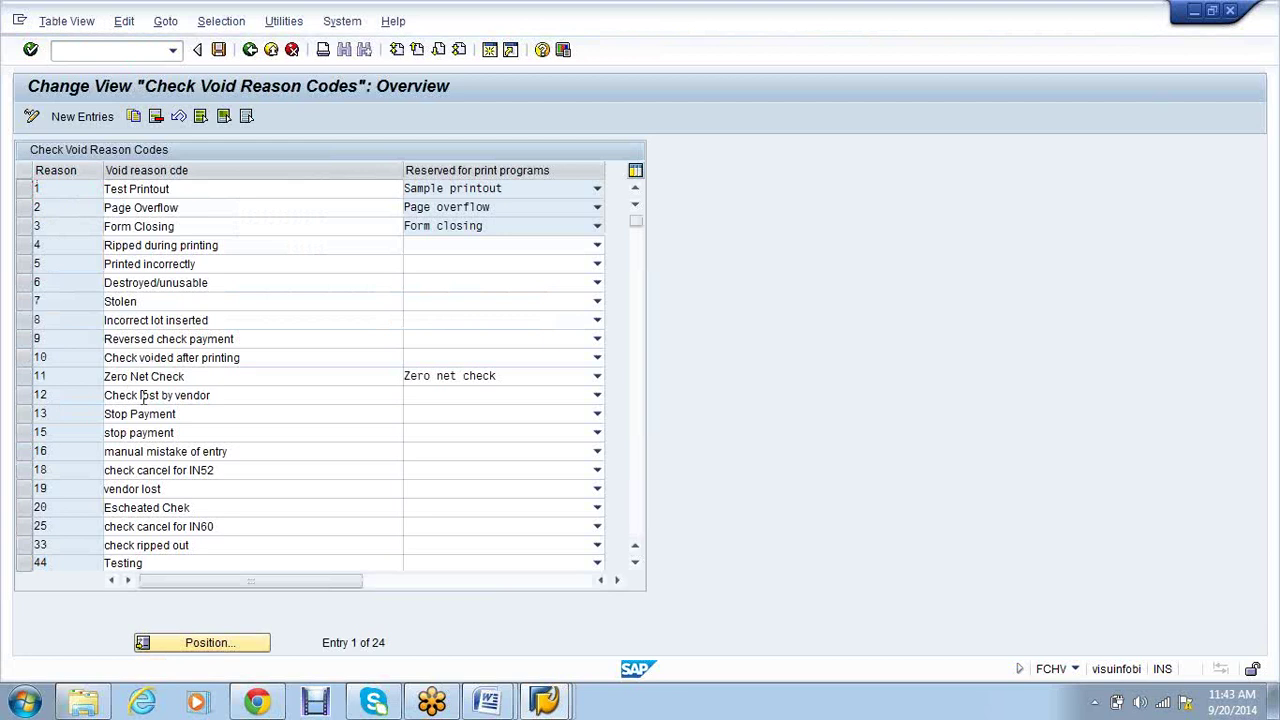
Review the existing check void reason codes and add a new entry 21 described as "Check lost by vendor"
{"action": "scroll", "coordinate": [175, 414], "scroll_direction": "down", "scroll_amount": 1}
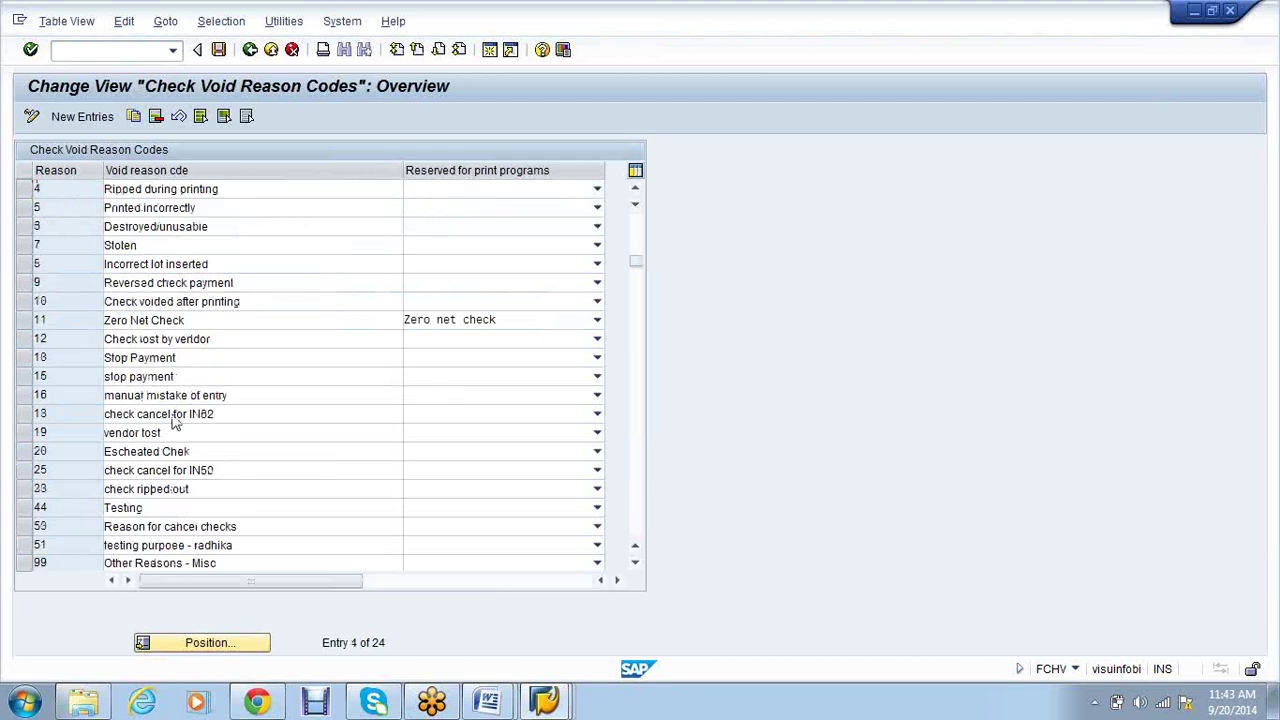
{"action": "scroll", "coordinate": [175, 424], "scroll_direction": "down", "scroll_amount": 1}
{"action": "scroll", "coordinate": [175, 430], "scroll_direction": "down", "scroll_amount": 1}
{"action": "scroll", "coordinate": [160, 430], "scroll_direction": "up", "scroll_amount": 3}
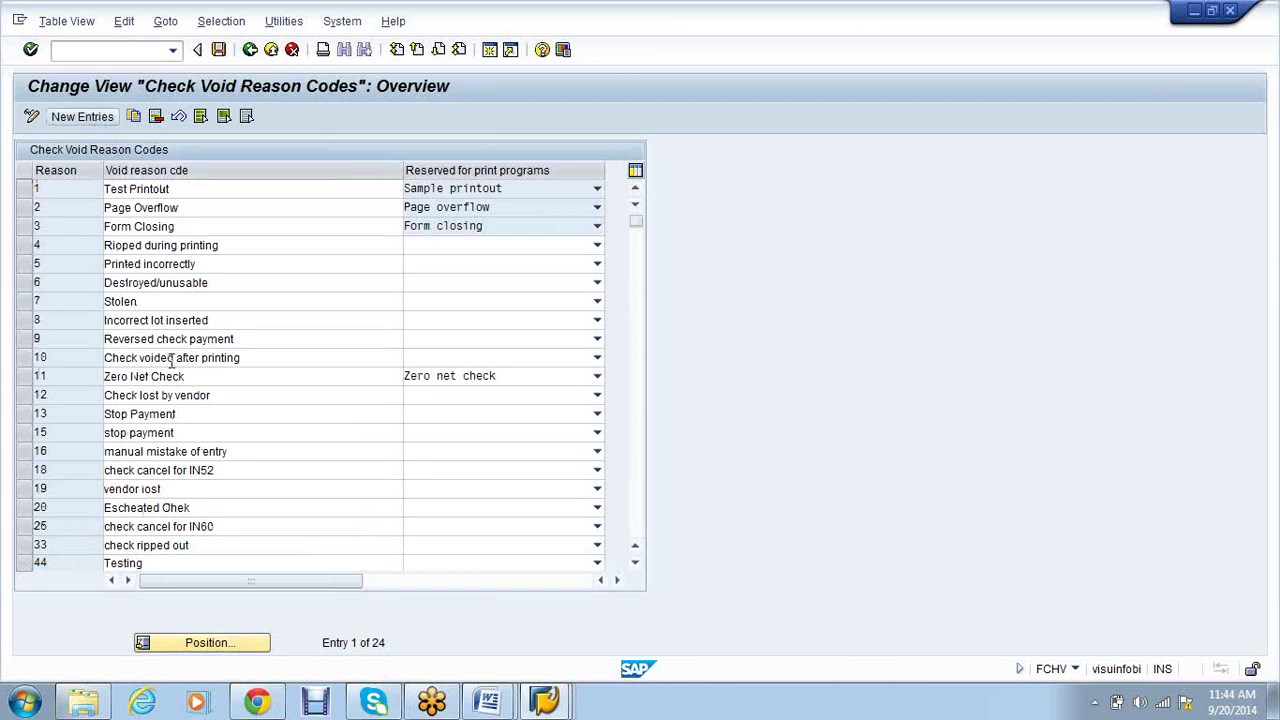
{"action": "type", "text": "21"}
{"action": "key", "text": "Tab"}
{"action": "type", "text": "vE"}
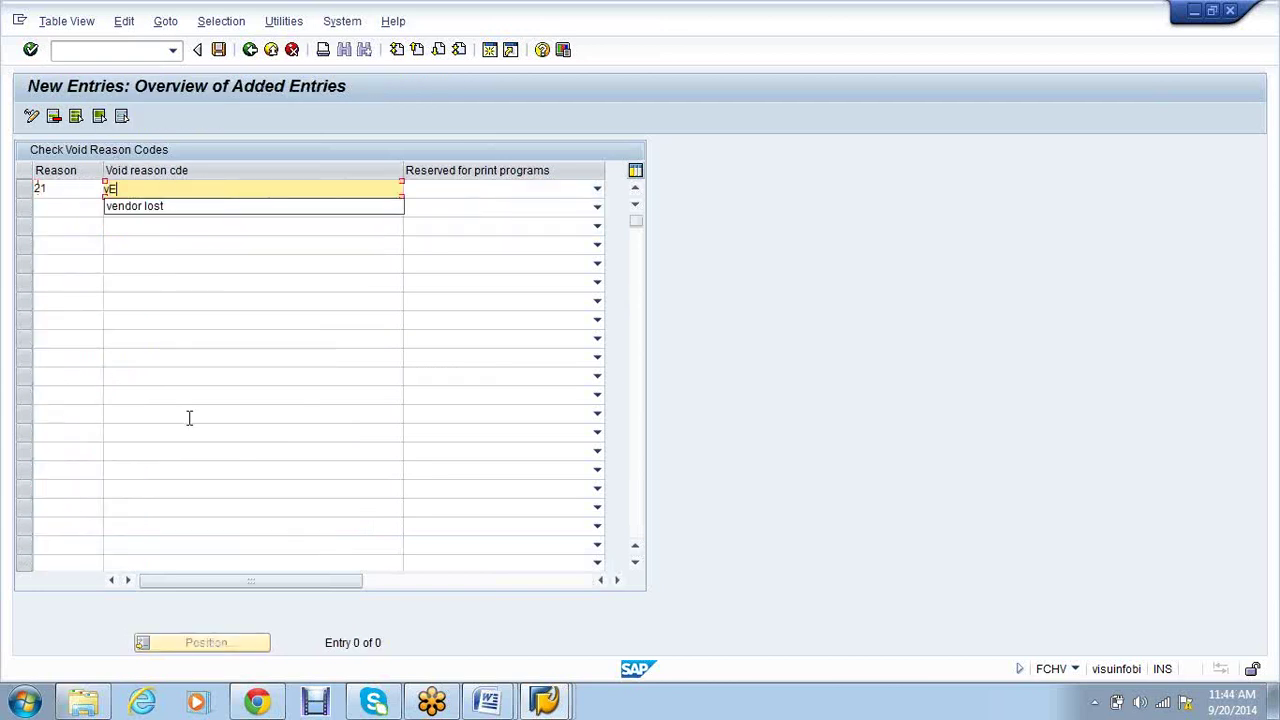
{"action": "key", "text": "BackSpace"}
{"action": "key", "text": "BackSpace"}
{"action": "type", "text": "Check los"}
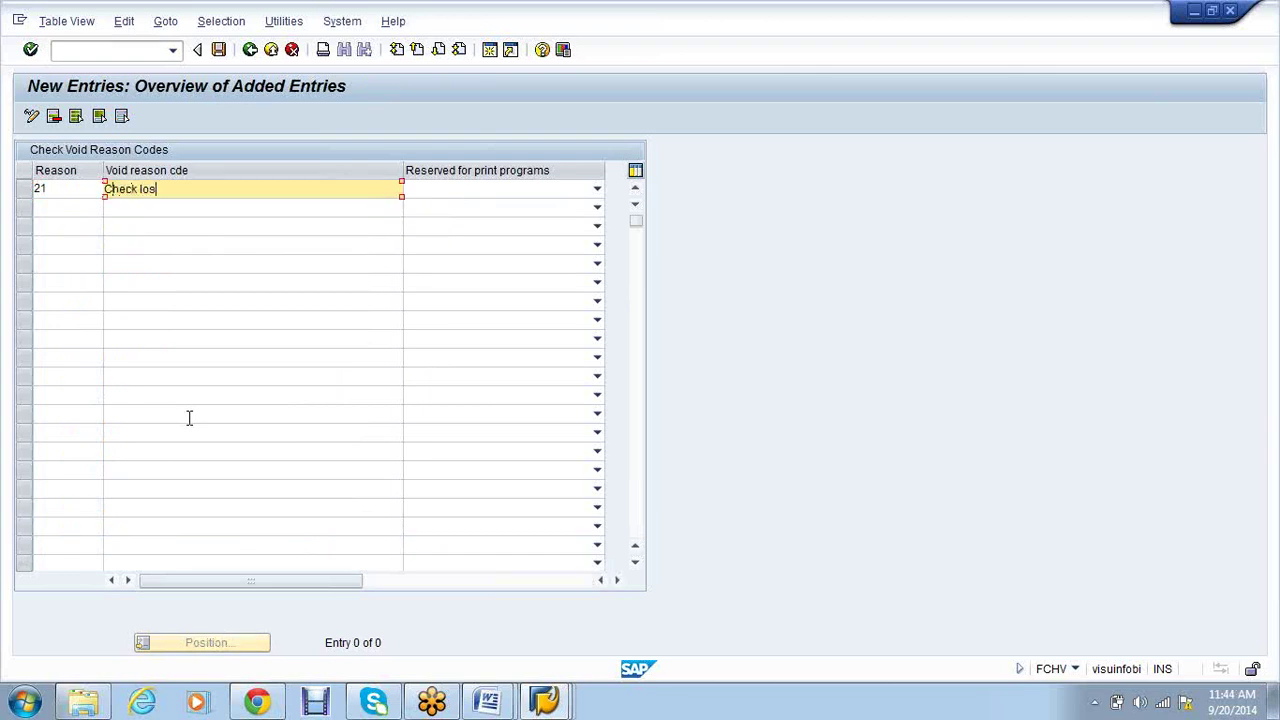
{"action": "type", "text": "t by vendor"}
{"action": "key", "text": "Tab"}
{"action": "key", "text": "Tab"}
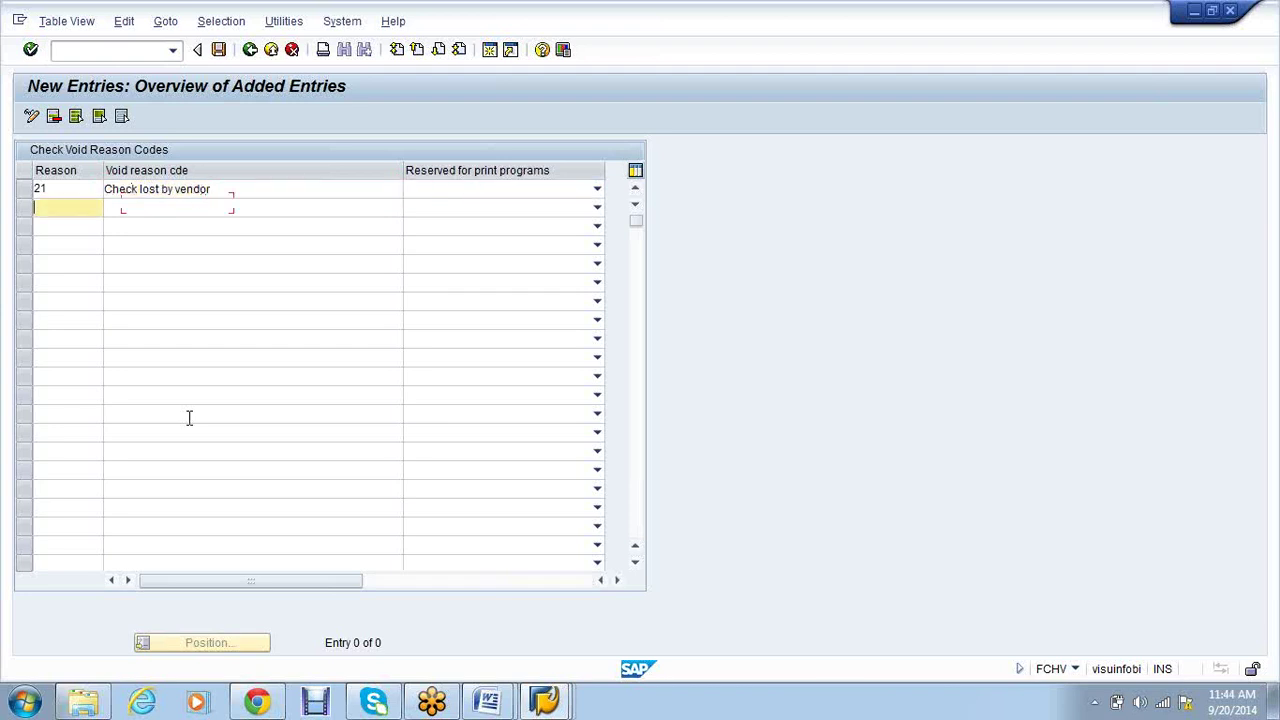
Add void reason code 22 described as "Typo error" and save the new entries
{"action": "type", "text": "22"}
{"action": "key", "text": "Tab"}
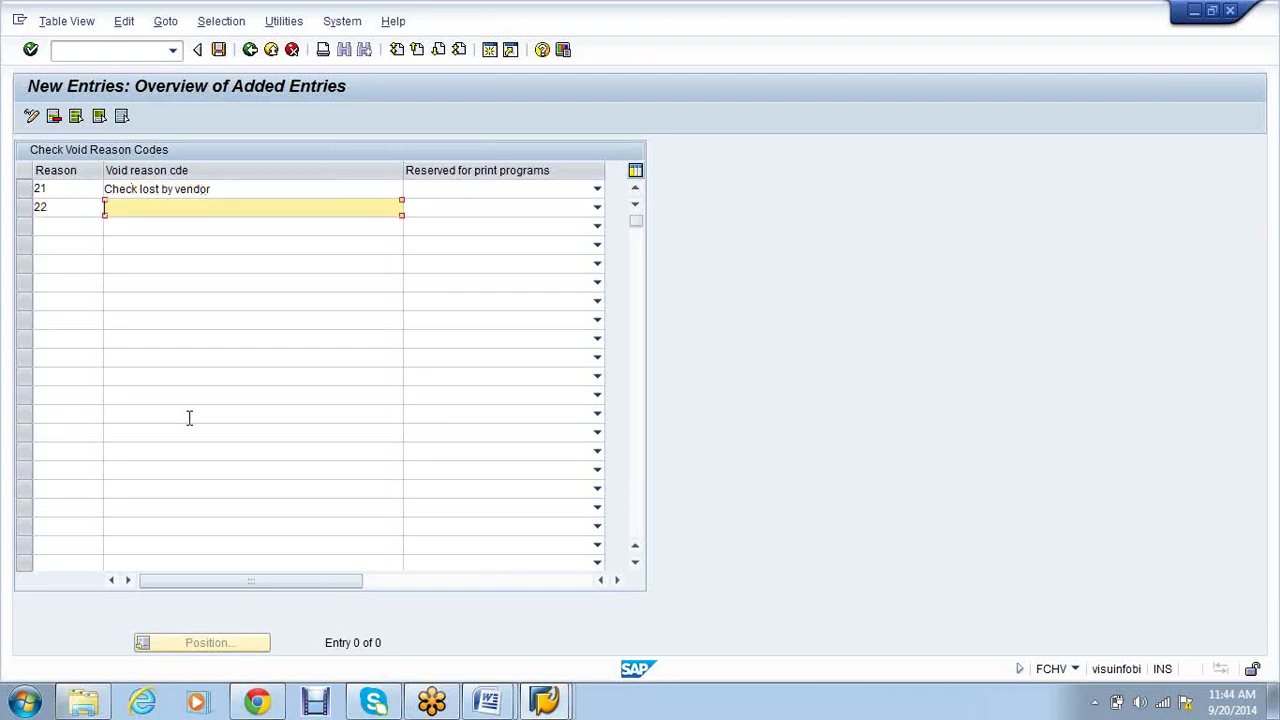
{"action": "type", "text": "Typp"}
{"action": "type", "text": " error"}
{"action": "key", "text": "Return"}
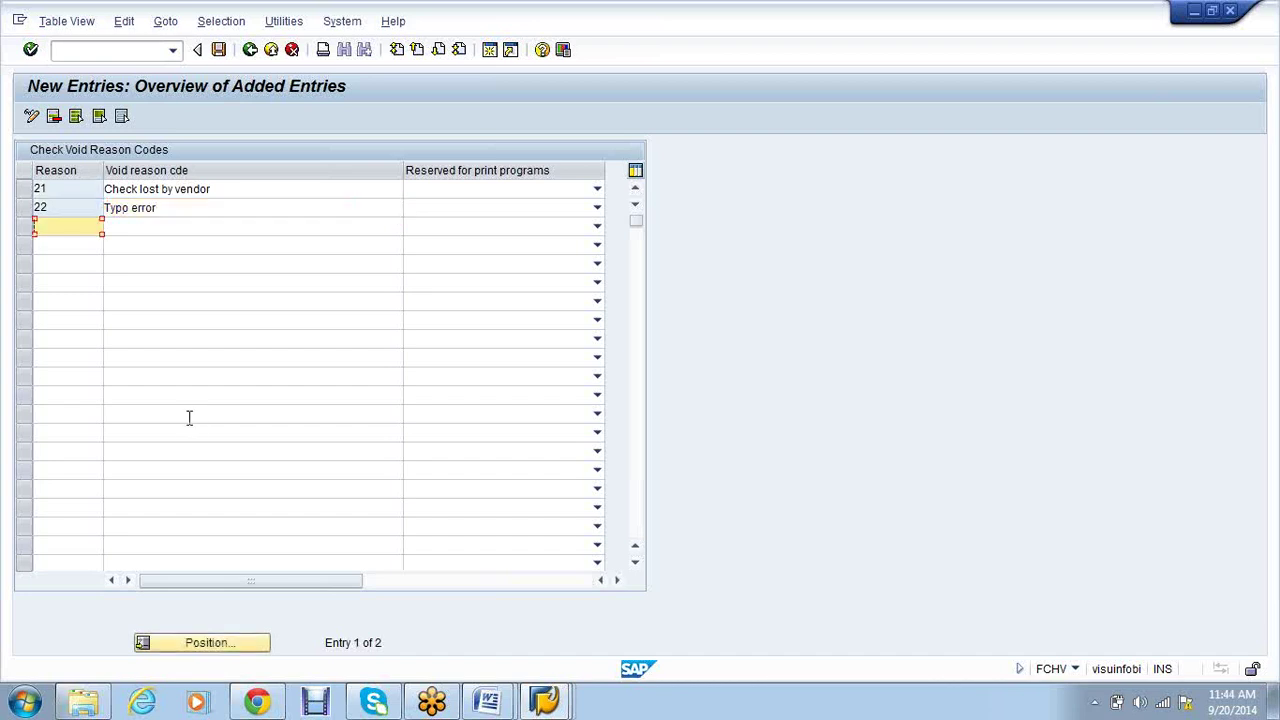
{"action": "left_click", "coordinate": [219, 50]}
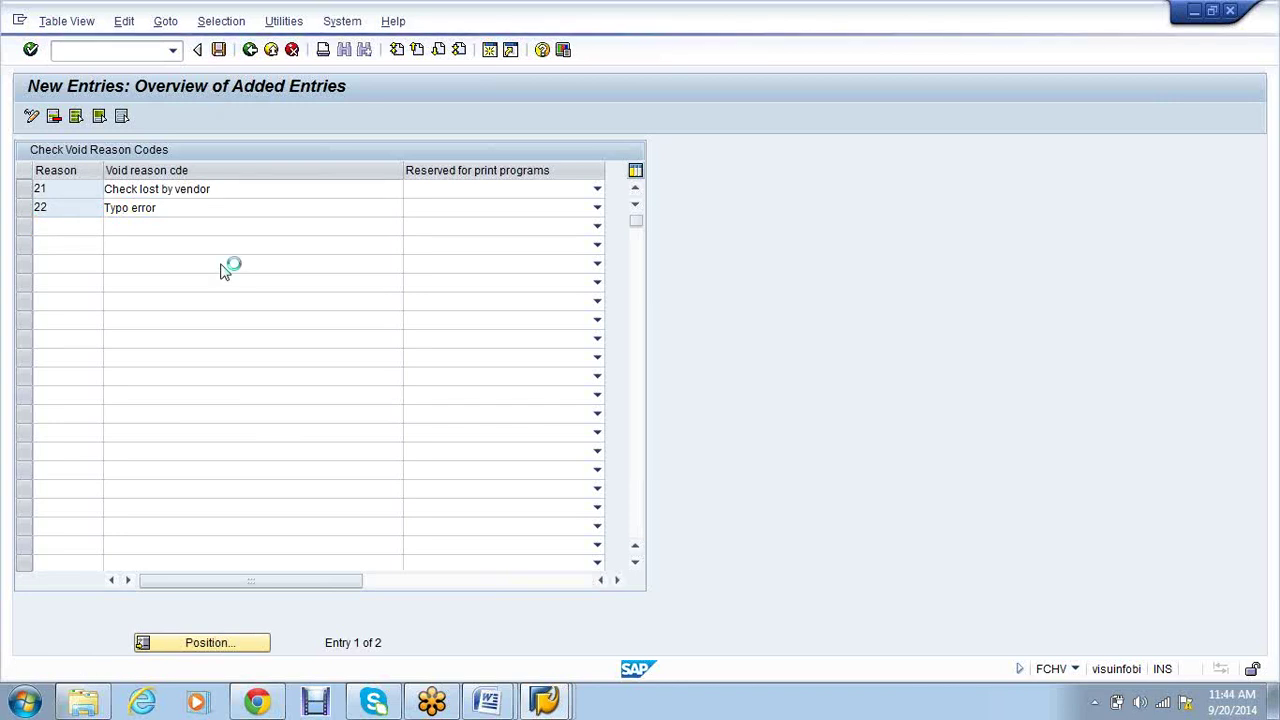
{"action": "left_click", "coordinate": [272, 315]}
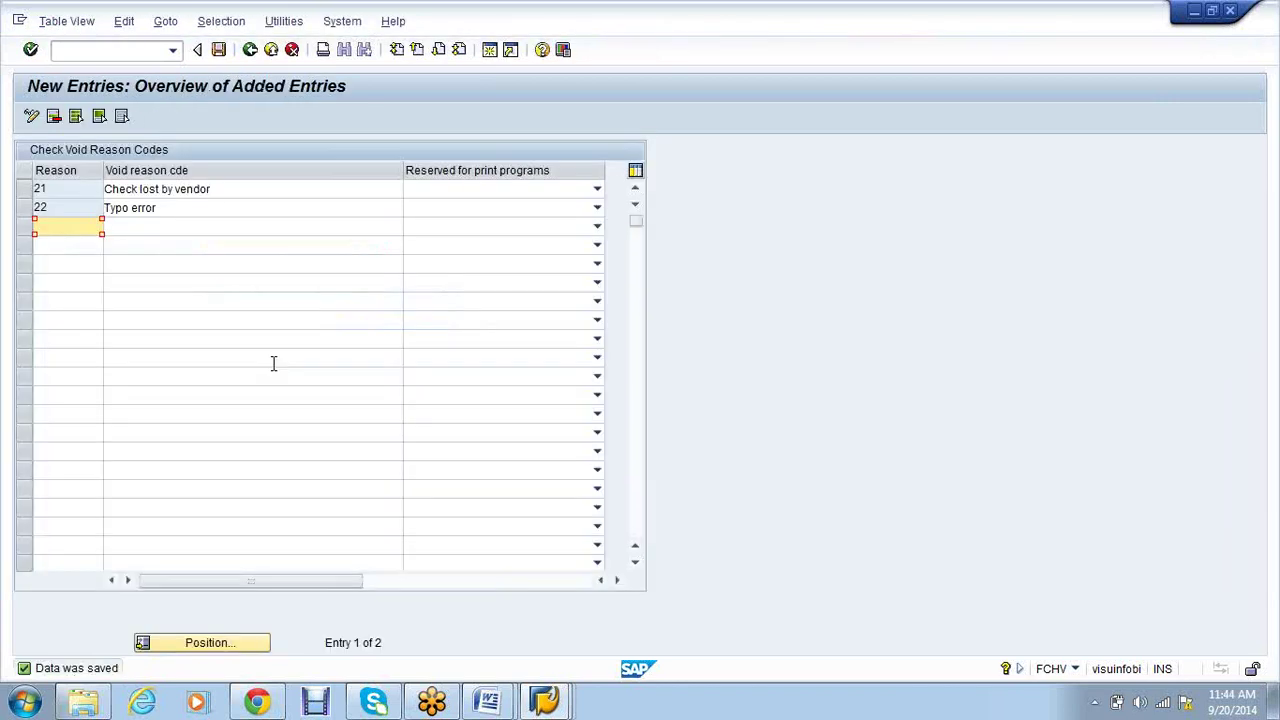
Look up the used check cancellation transaction in the Word notes and run FCH8 in SAP's cash check session
{"action": "left_click", "coordinate": [505, 708]}
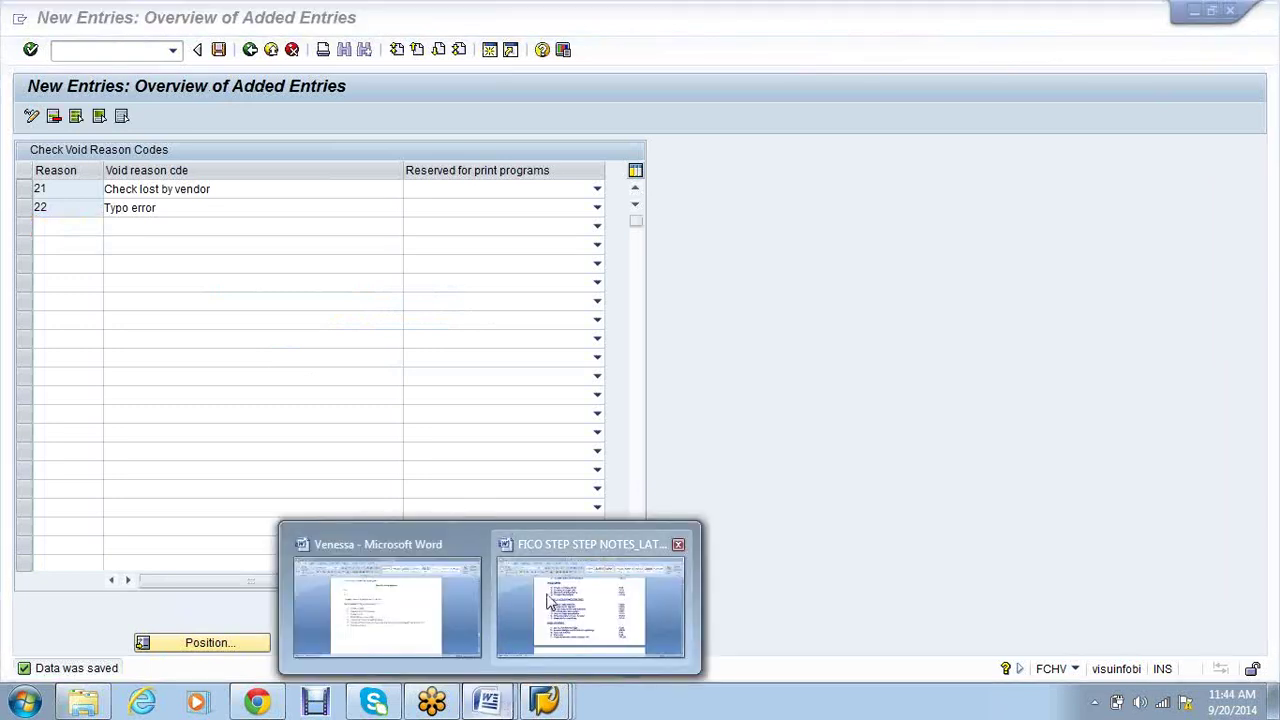
{"action": "left_click", "coordinate": [552, 600]}
{"action": "left_click", "coordinate": [572, 706]}
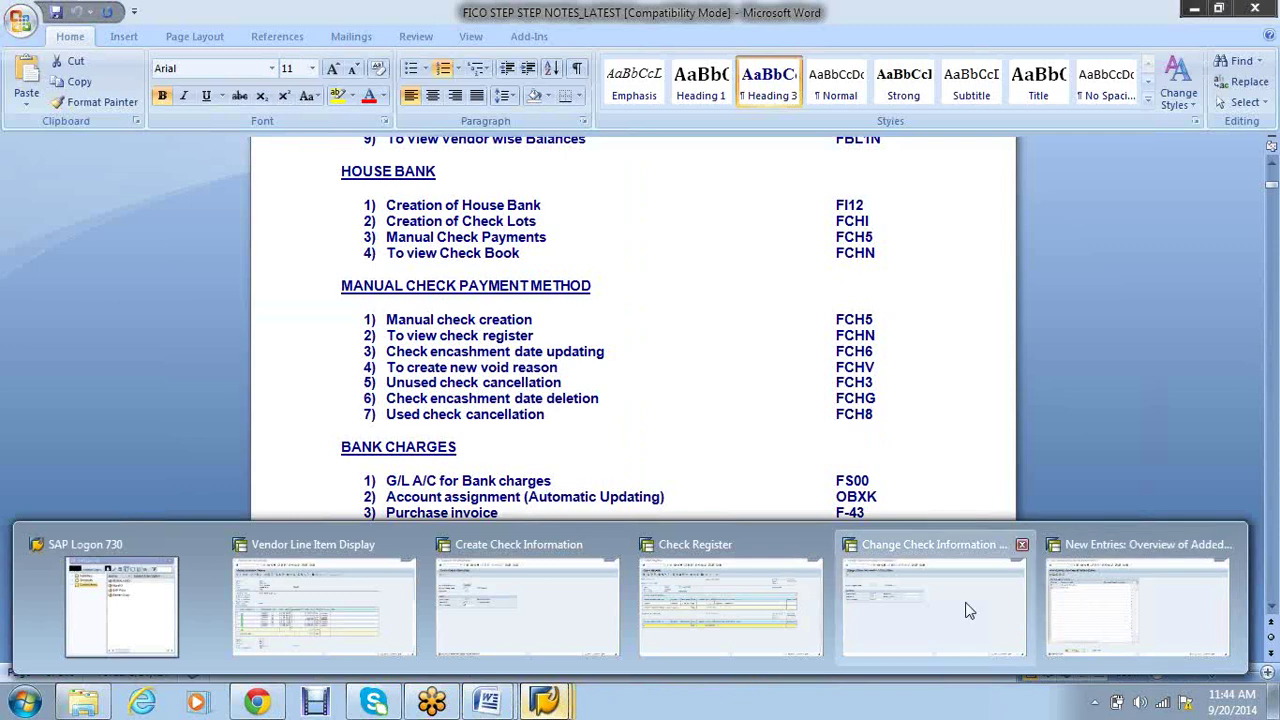
{"action": "left_click", "coordinate": [967, 611]}
{"action": "left_click", "coordinate": [62, 50]}
{"action": "type", "text": "/nFCH8"}
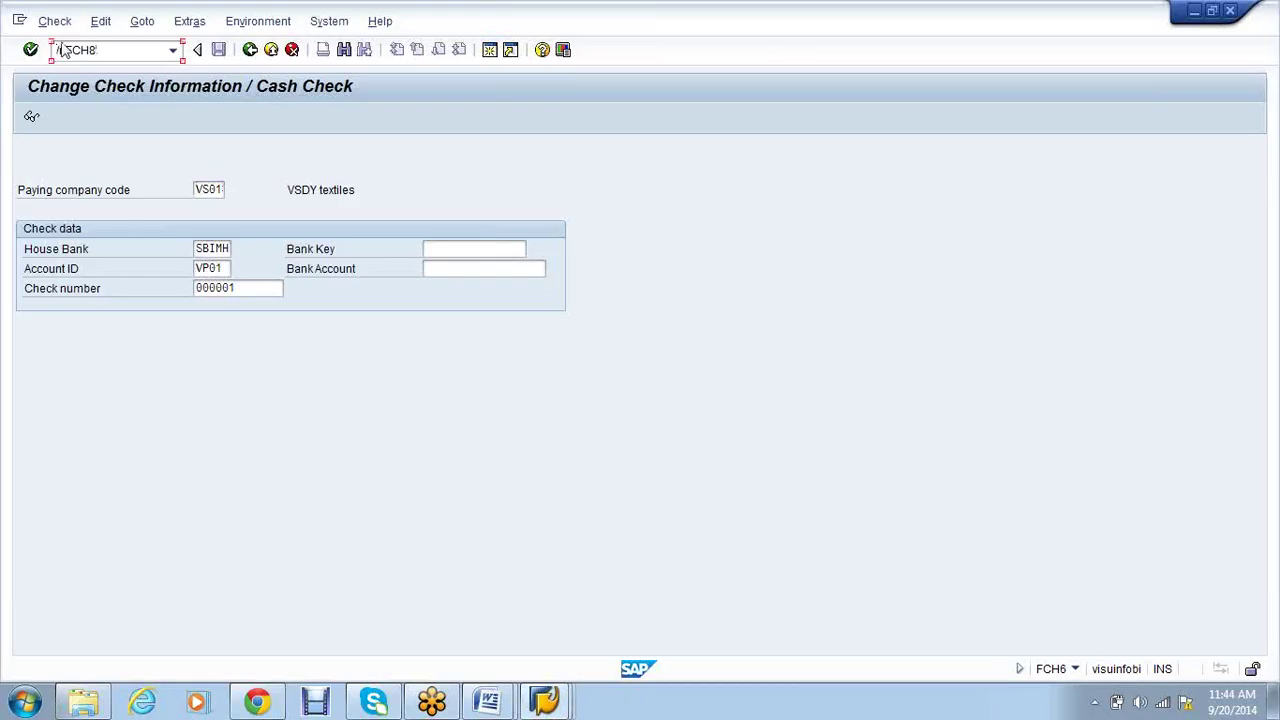
{"action": "key", "text": "Return"}
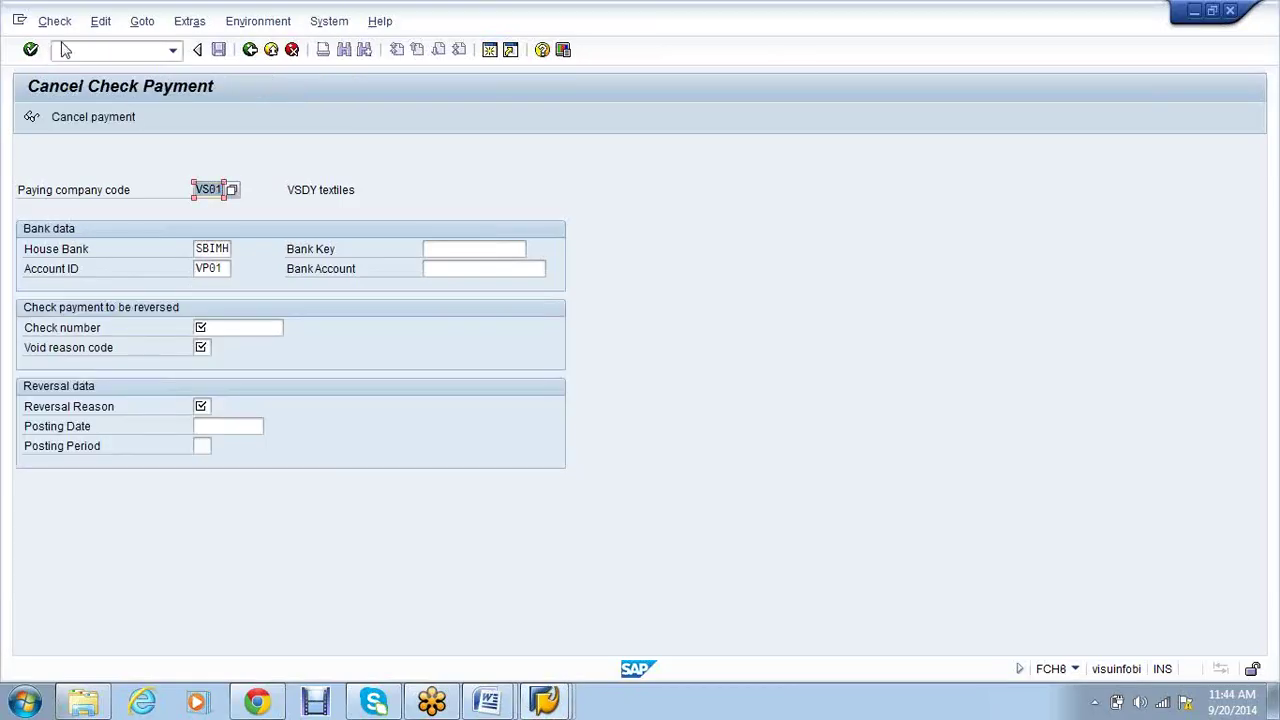
Go from the check number entry to the vendor line items, examine Honeywell's documents, and return to the payment cancellation
{"action": "key", "text": "Tab"}
{"action": "key", "text": "Tab"}
{"action": "key", "text": "Tab"}
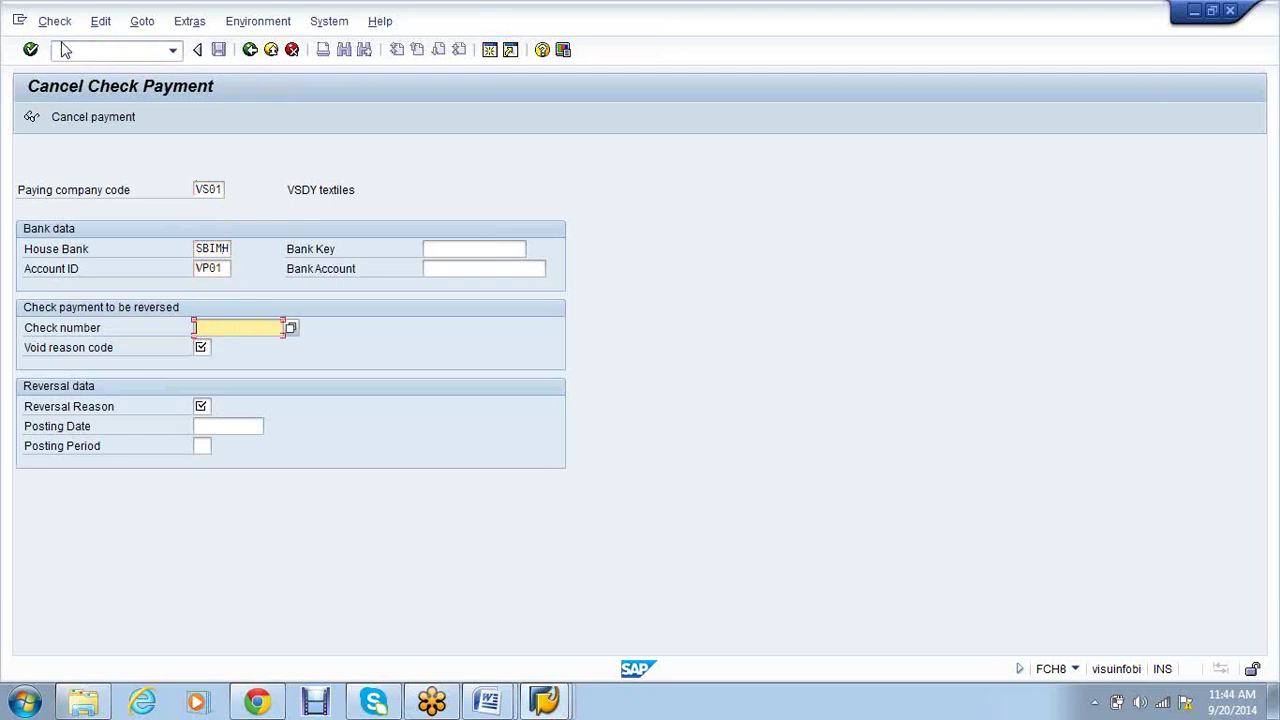
{"action": "key", "text": "F4"}
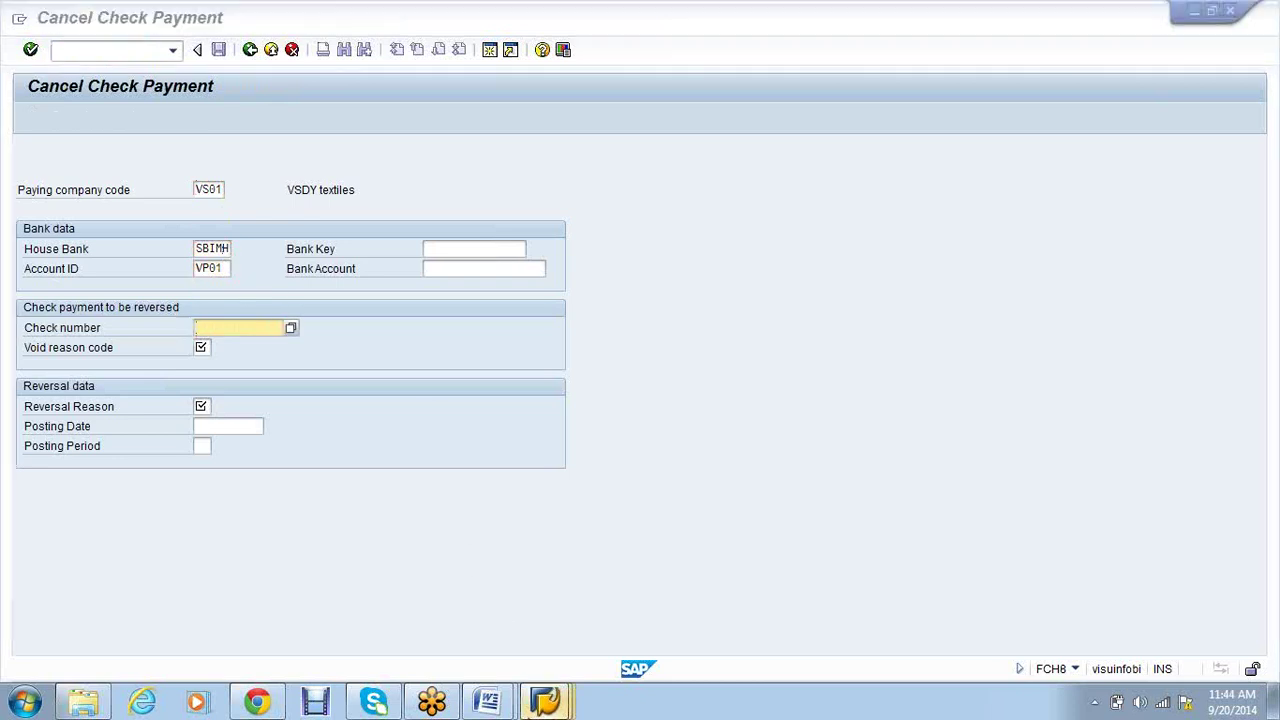
{"action": "left_click", "coordinate": [529, 713]}
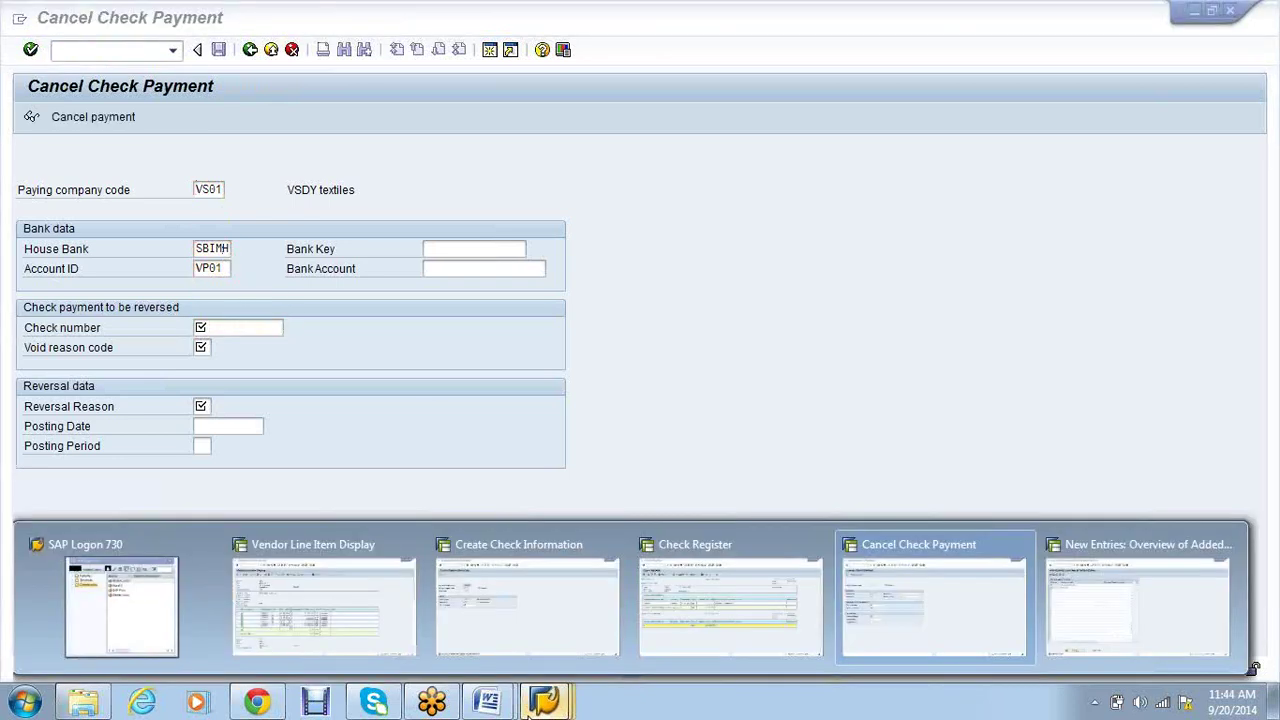
{"action": "left_click", "coordinate": [414, 608]}
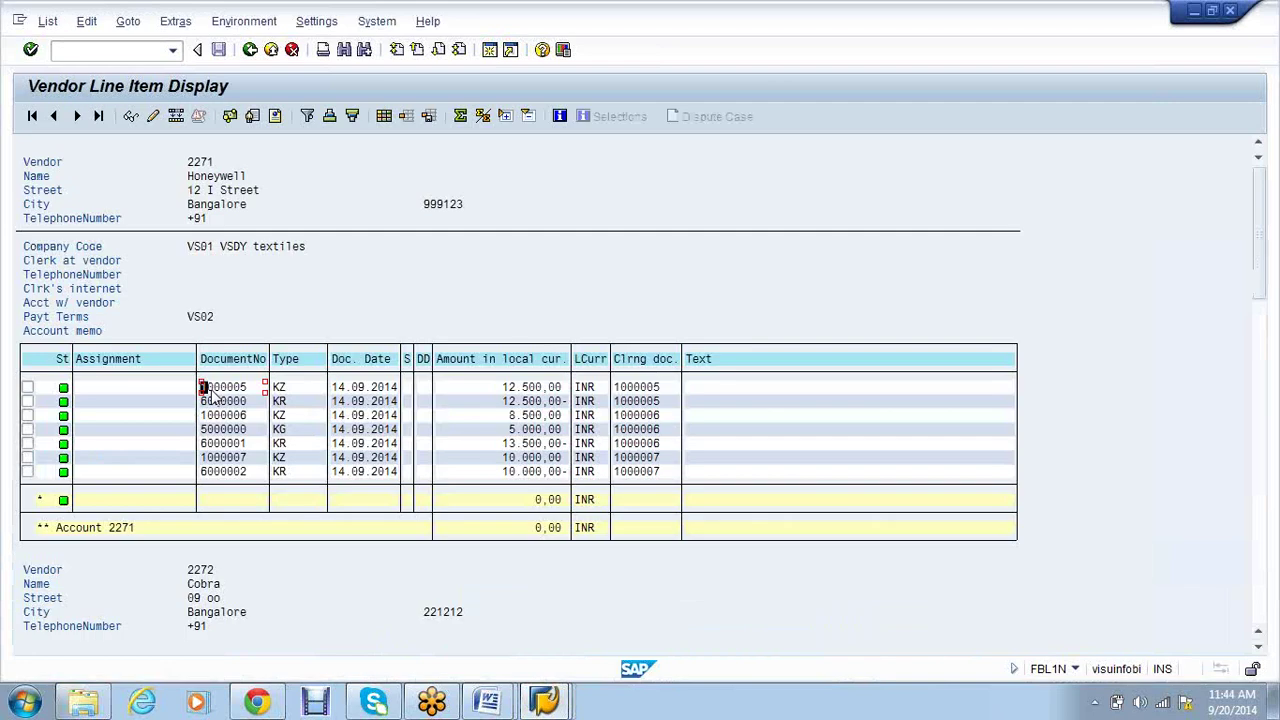
{"action": "left_click_drag", "start_coordinate": [203, 402], "coordinate": [245, 404]}
{"action": "key", "text": "alt+Tab"}
Cancel the payment for check 000001 with void reason 21, "Check lost by vendor", and reversal reason 01
{"action": "type", "text": "000001"}
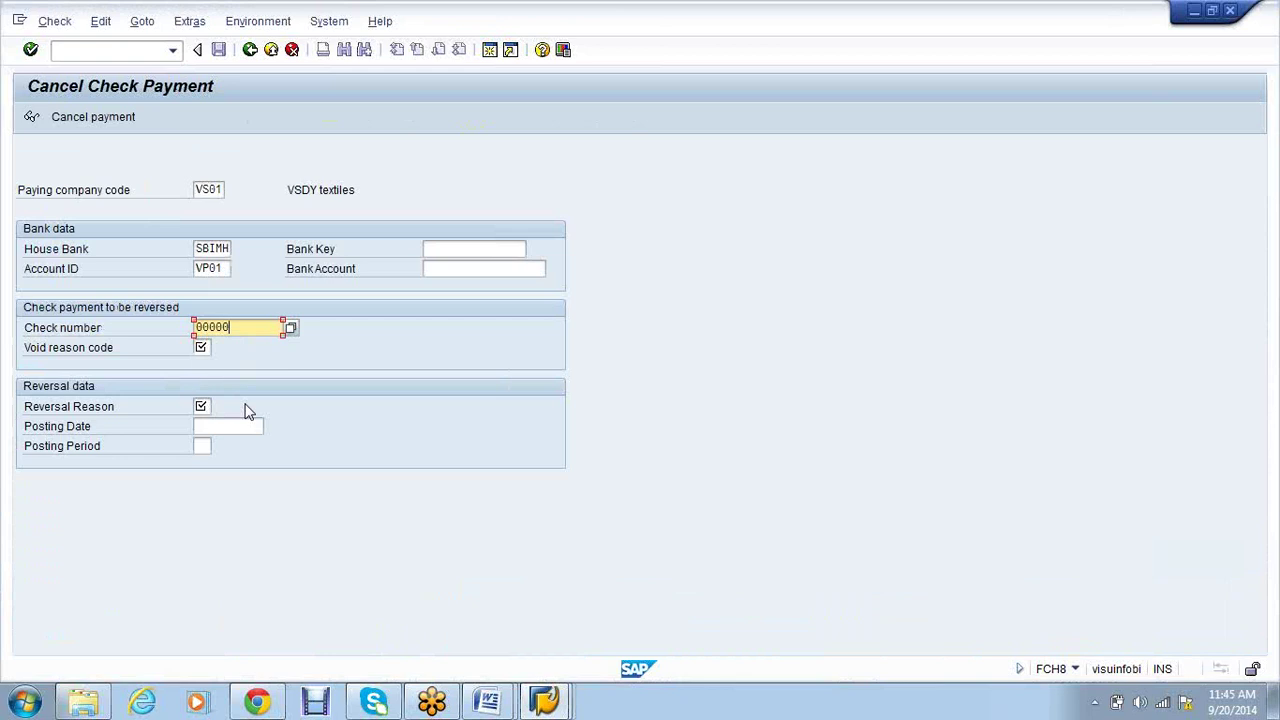
{"action": "key", "text": "Tab"}
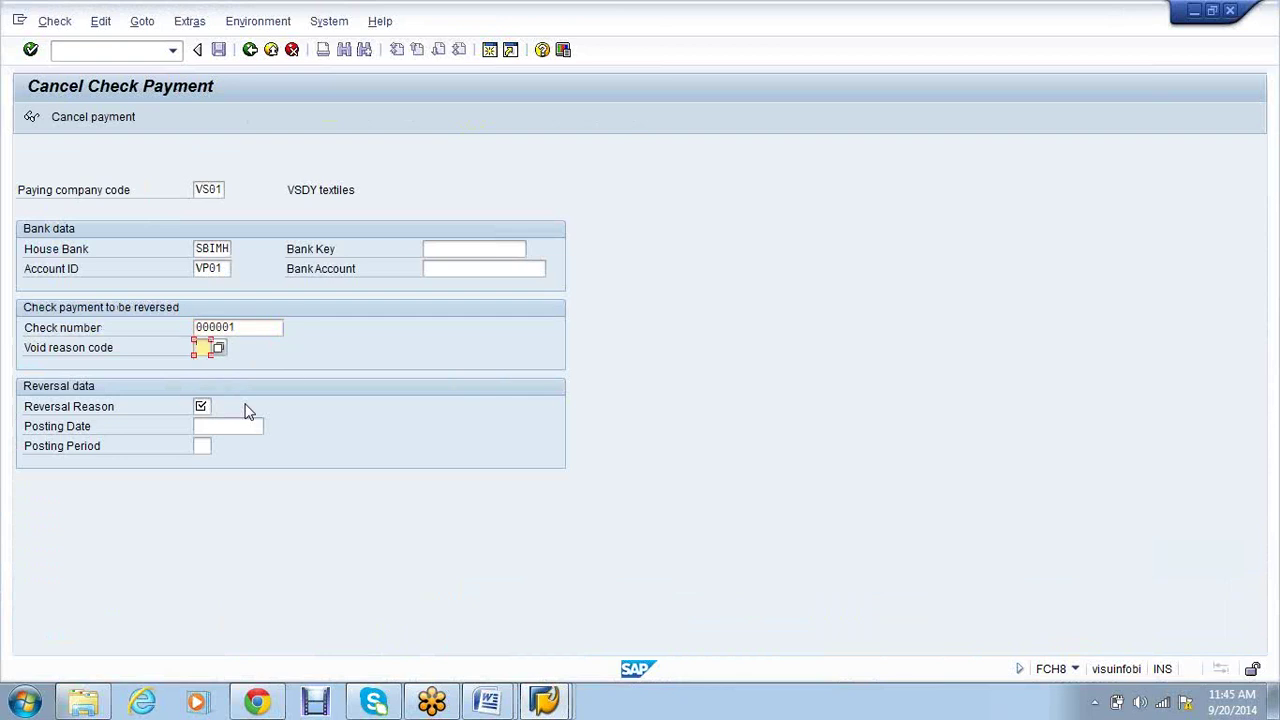
{"action": "left_click", "coordinate": [219, 348]}
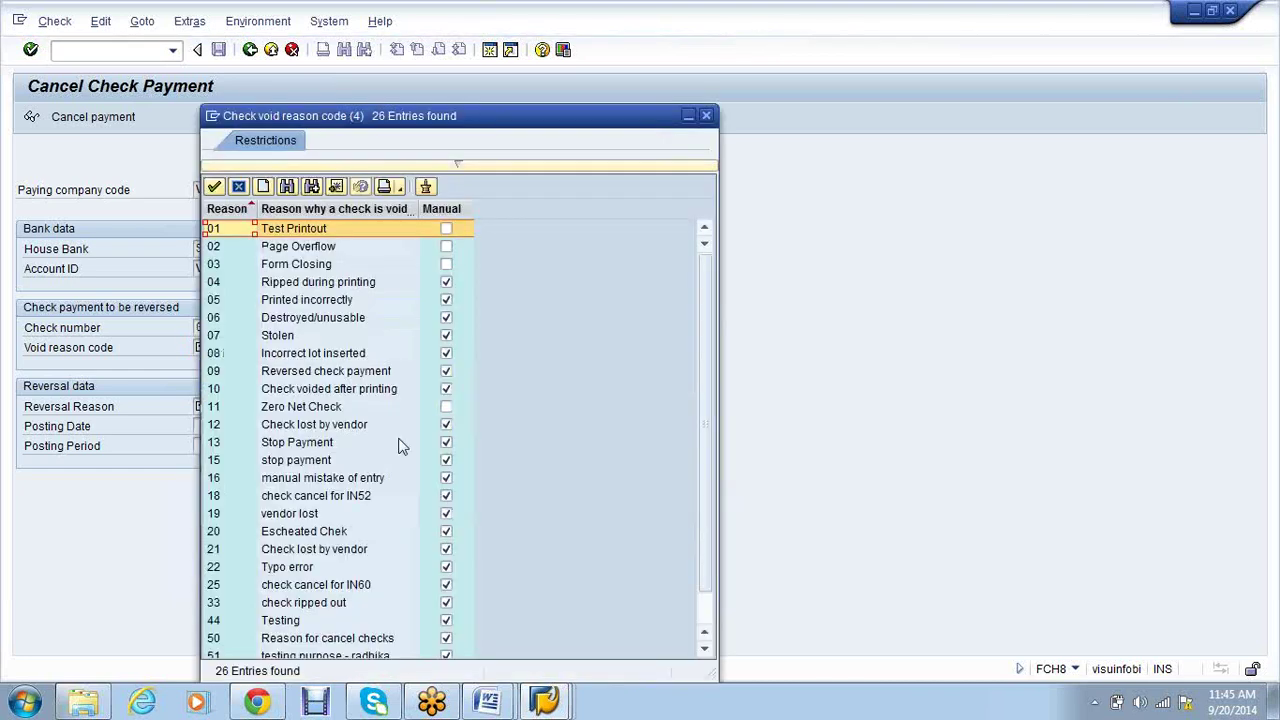
{"action": "scroll", "coordinate": [398, 445], "scroll_direction": "down", "scroll_amount": 1}
{"action": "double_click", "coordinate": [430, 510]}
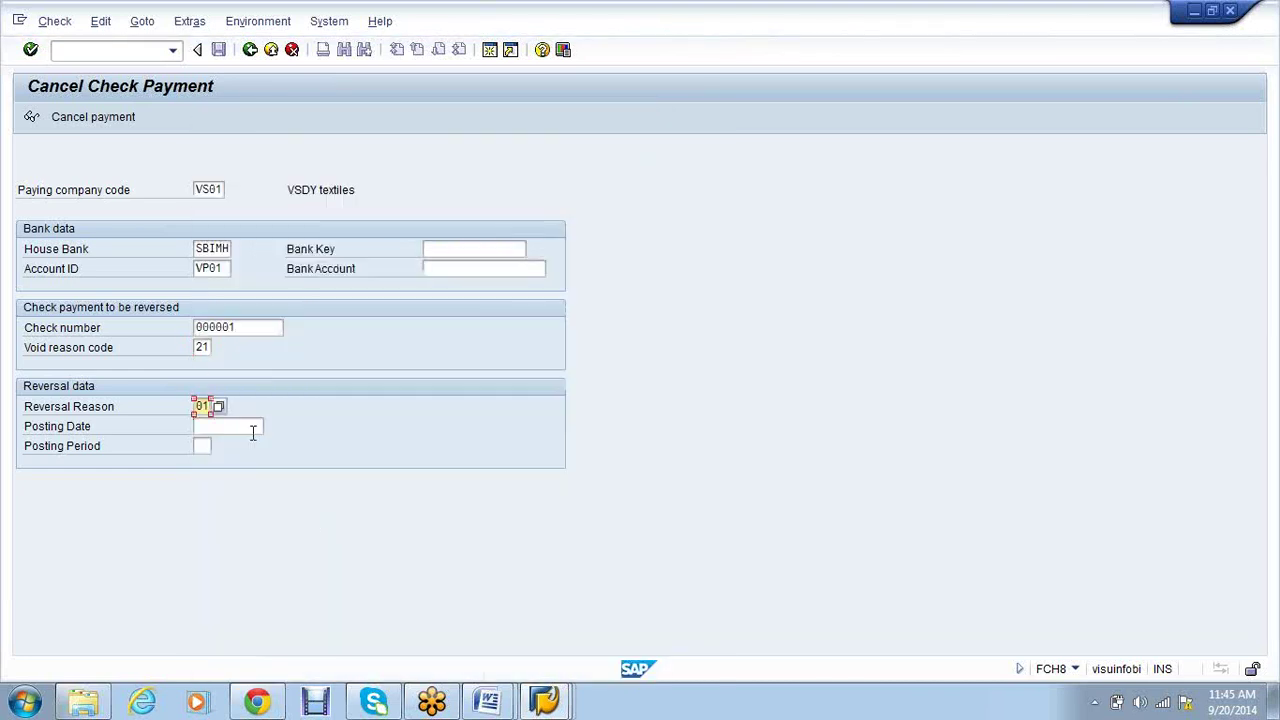
{"action": "left_click", "coordinate": [93, 119]}
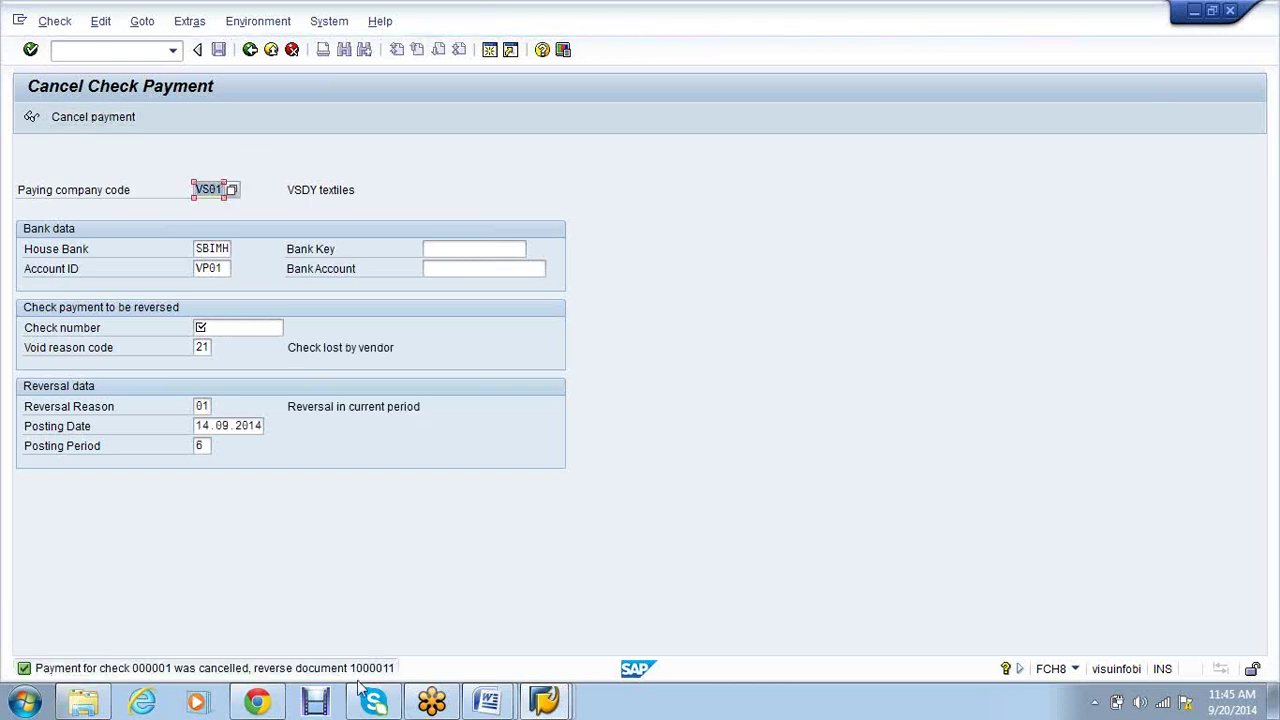
Switch to the vendor line item session and refresh the list to examine Honeywell's items
{"action": "left_click", "coordinate": [548, 704]}
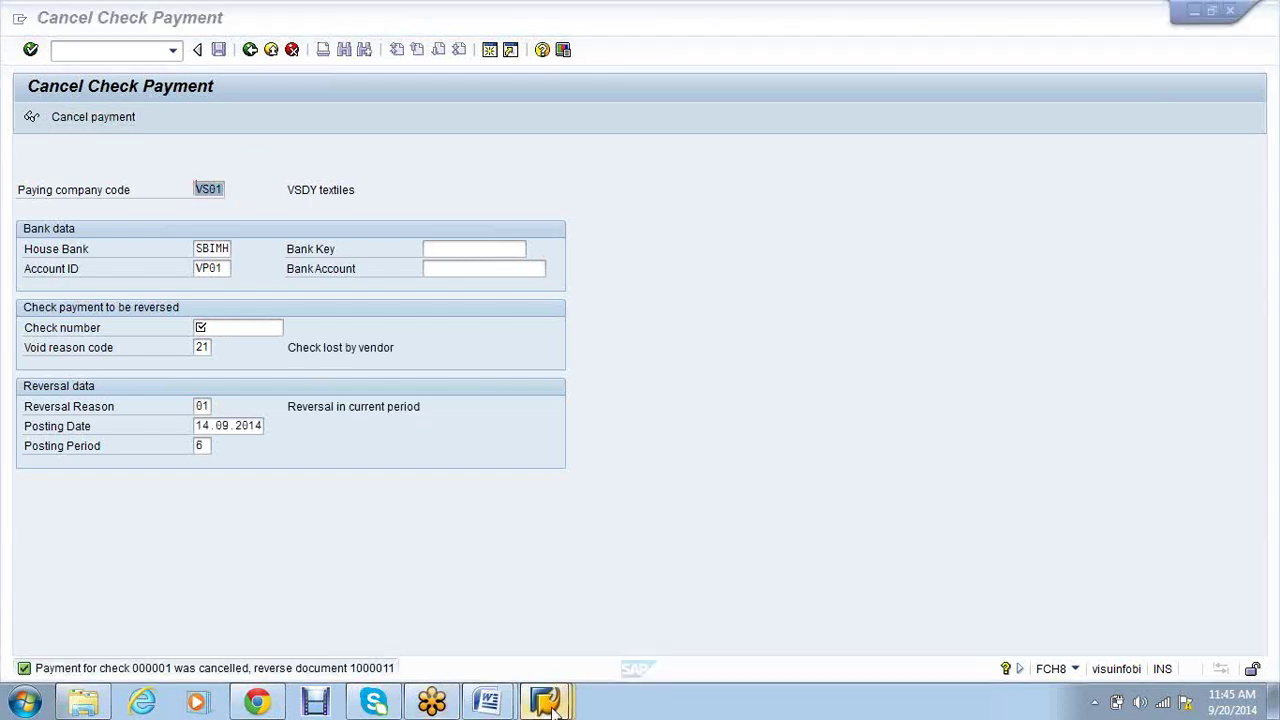
{"action": "left_click", "coordinate": [334, 603]}
{"action": "left_click", "coordinate": [44, 21]}
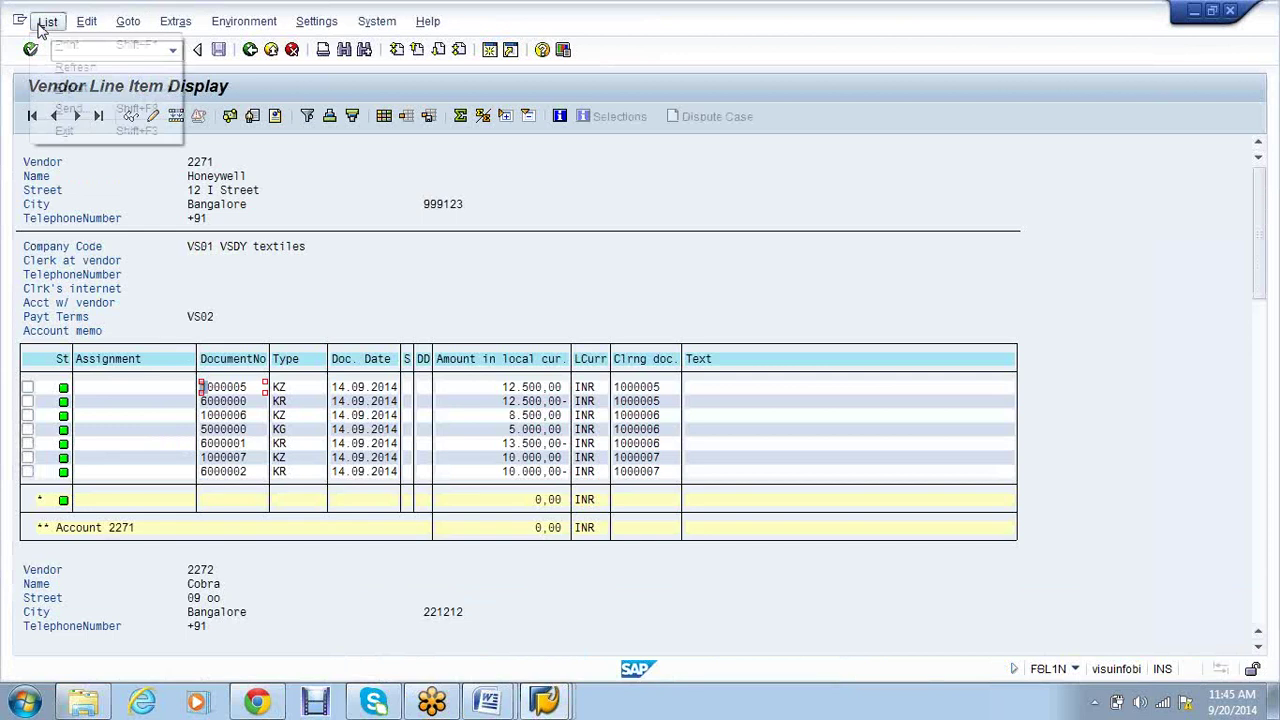
{"action": "left_click", "coordinate": [64, 45]}
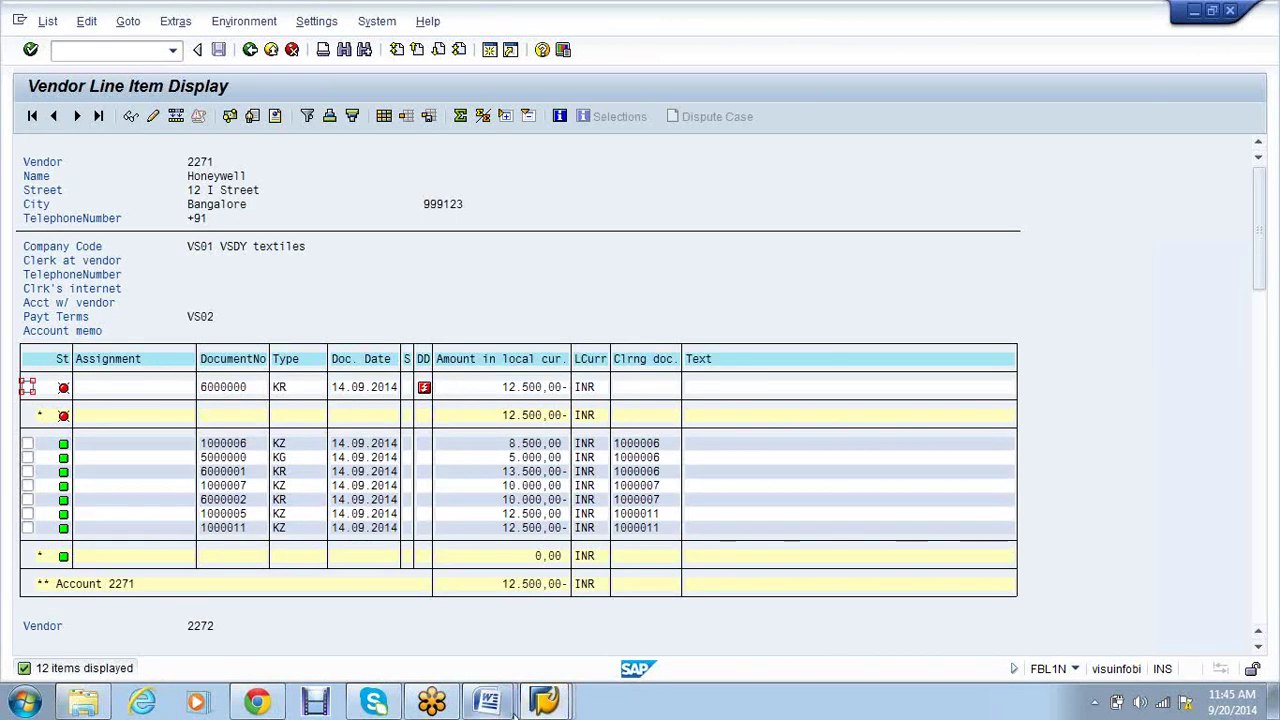
Check the Word notes and saved void reasons, and rerun the check register for check 000001 to examine its void details
{"action": "mouse_move", "coordinate": [510, 705]}
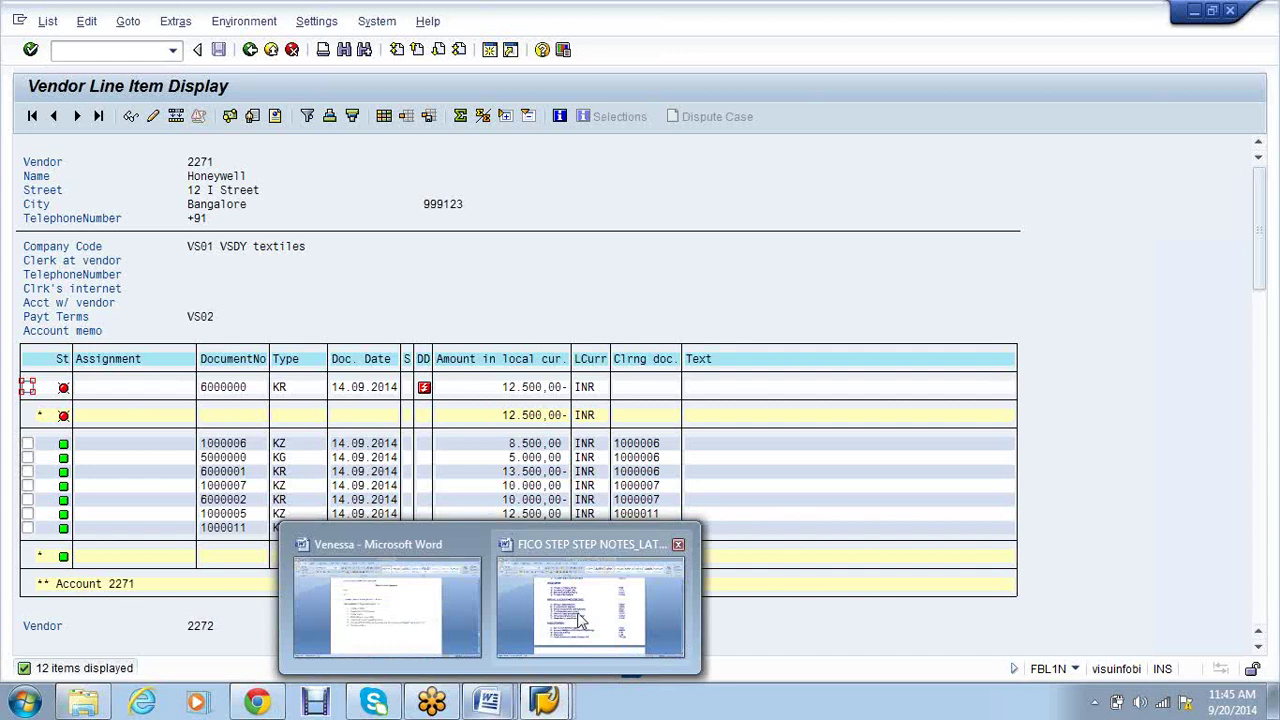
{"action": "mouse_move", "coordinate": [577, 613]}
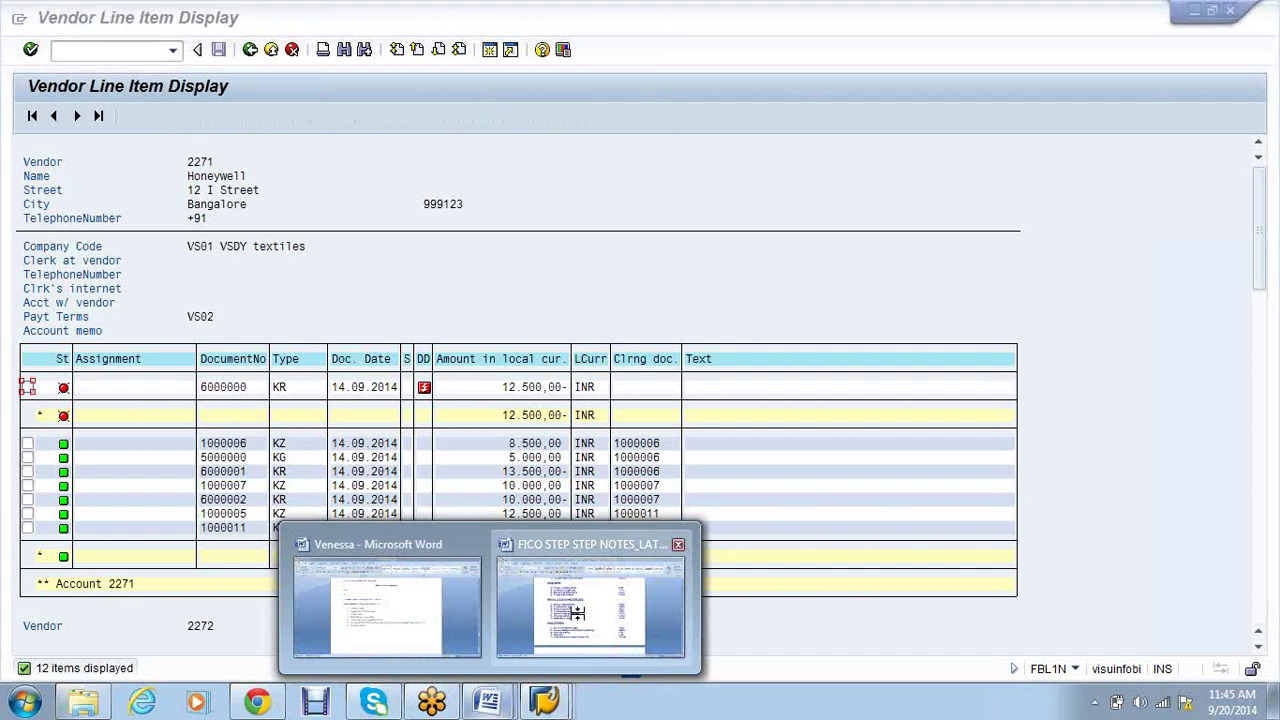
{"action": "left_click", "coordinate": [577, 613]}
{"action": "mouse_move", "coordinate": [545, 703]}
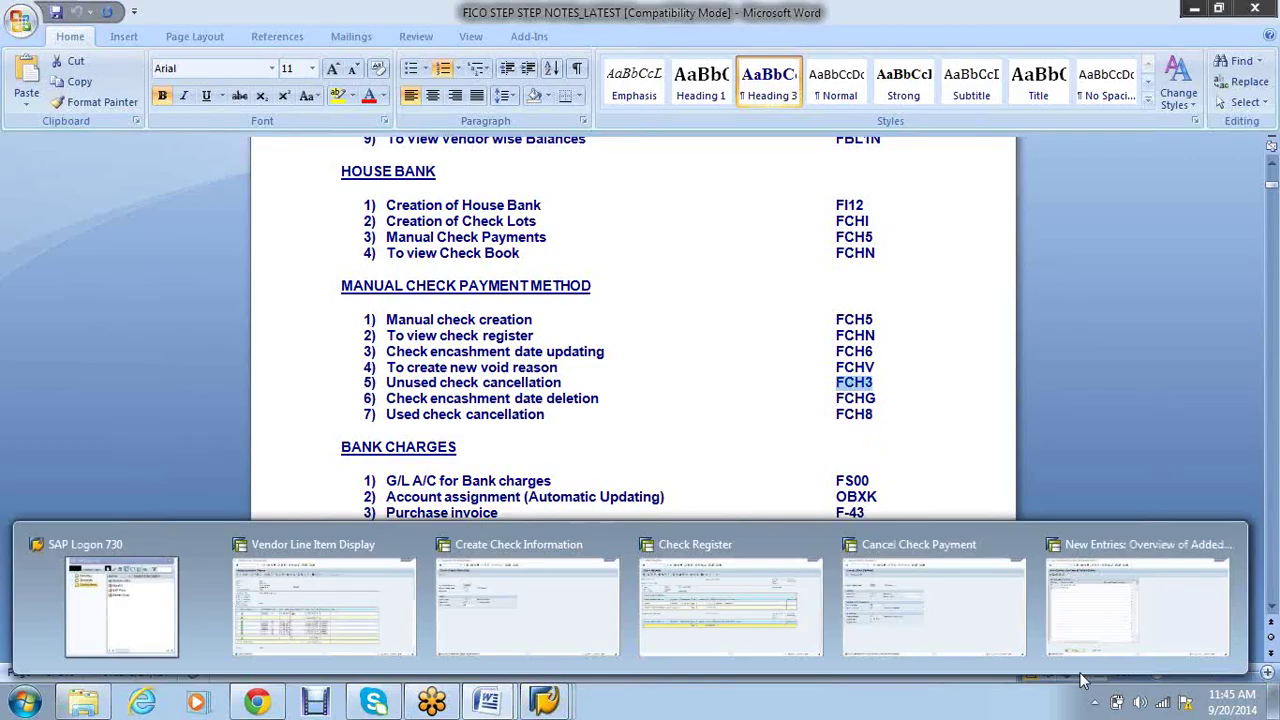
{"action": "left_click", "coordinate": [1144, 612]}
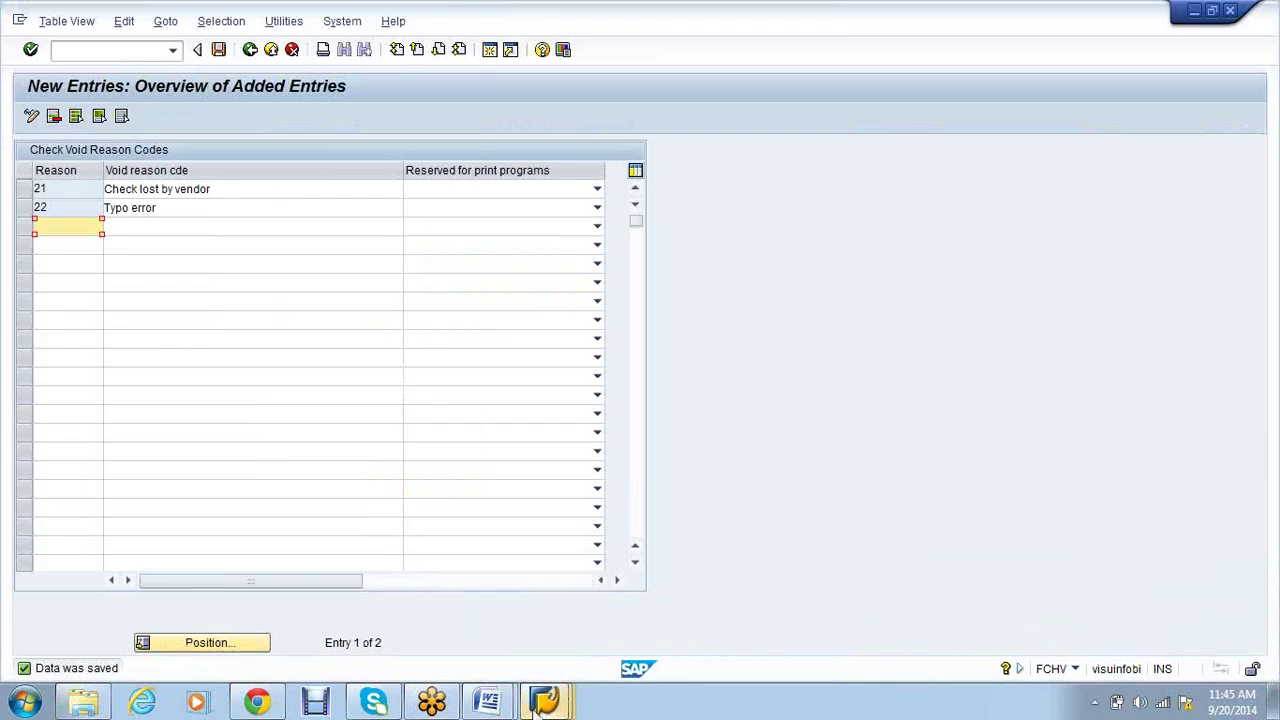
{"action": "mouse_move", "coordinate": [538, 708]}
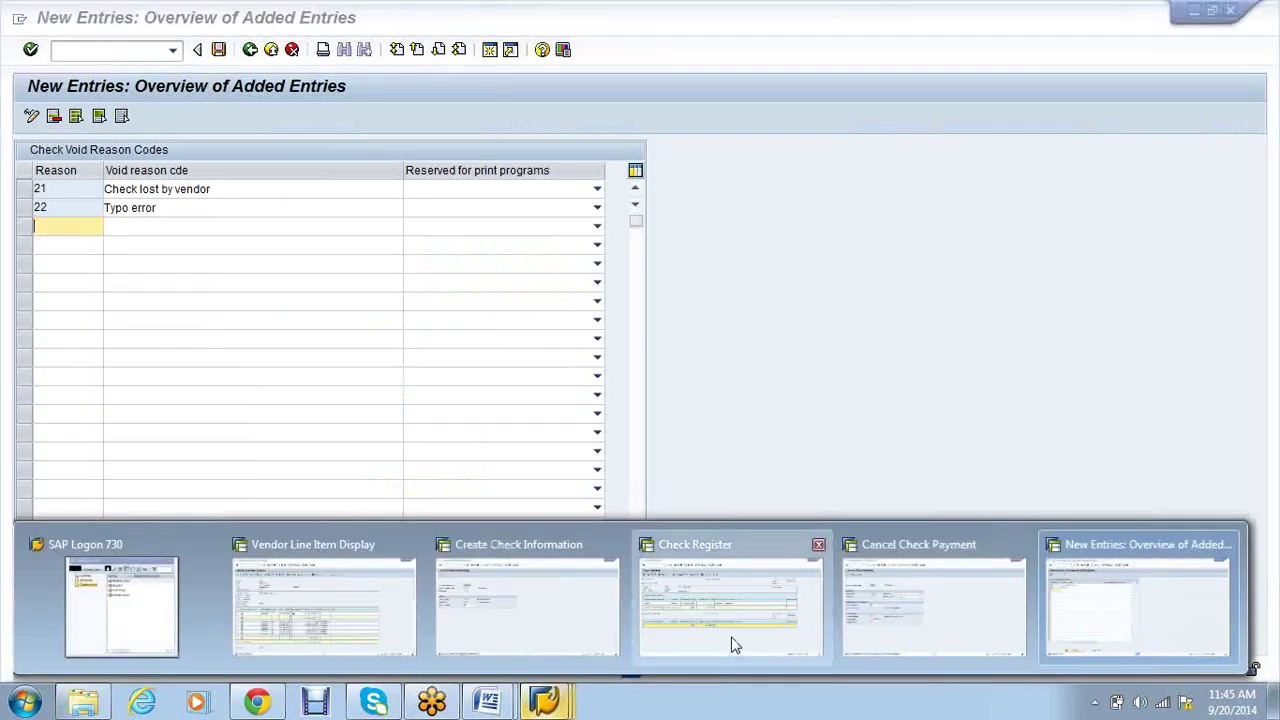
{"action": "left_click", "coordinate": [733, 645]}
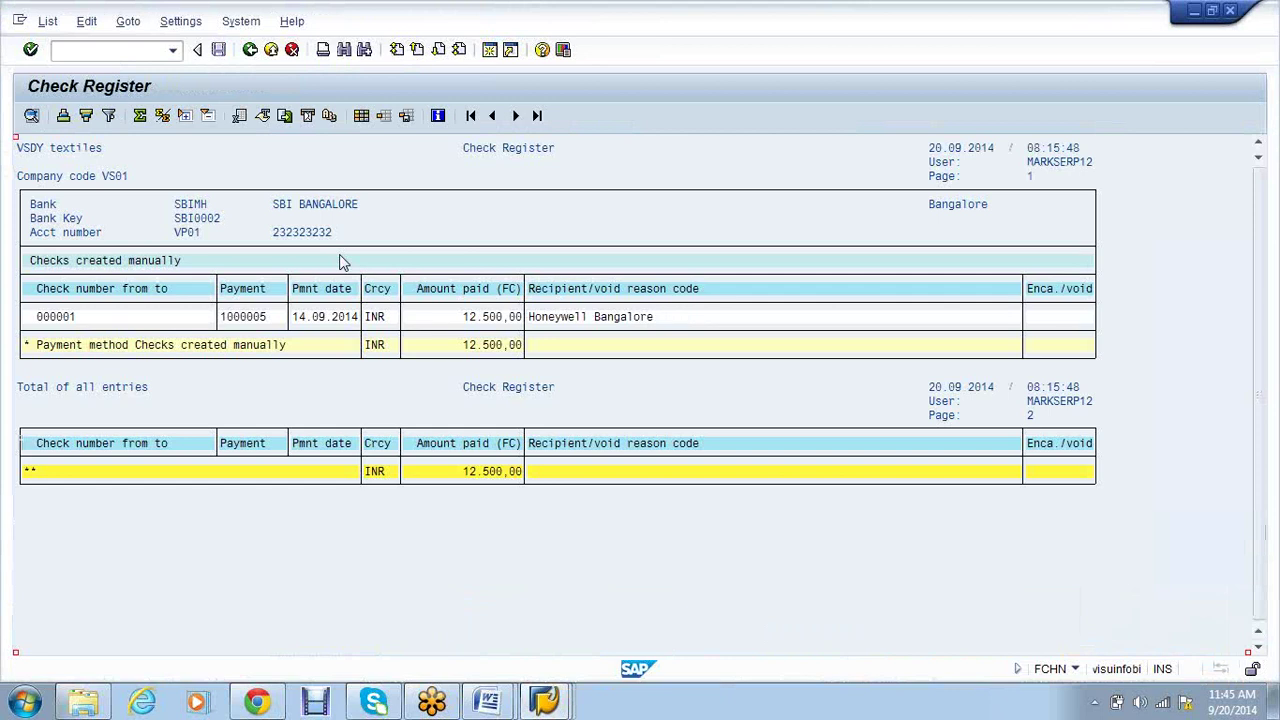
{"action": "key", "text": "F3"}
{"action": "left_click", "coordinate": [28, 116]}
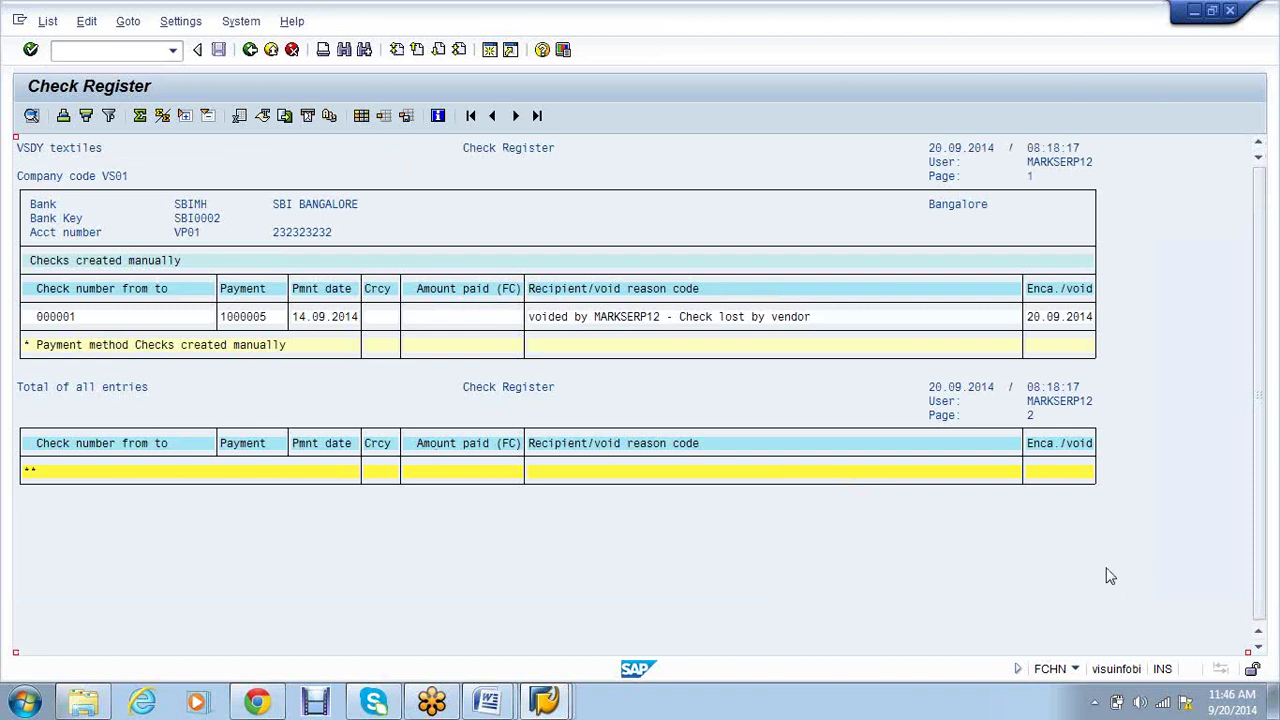
{"action": "left_click", "coordinate": [1258, 52]}
{"action": "key", "text": "F3"}
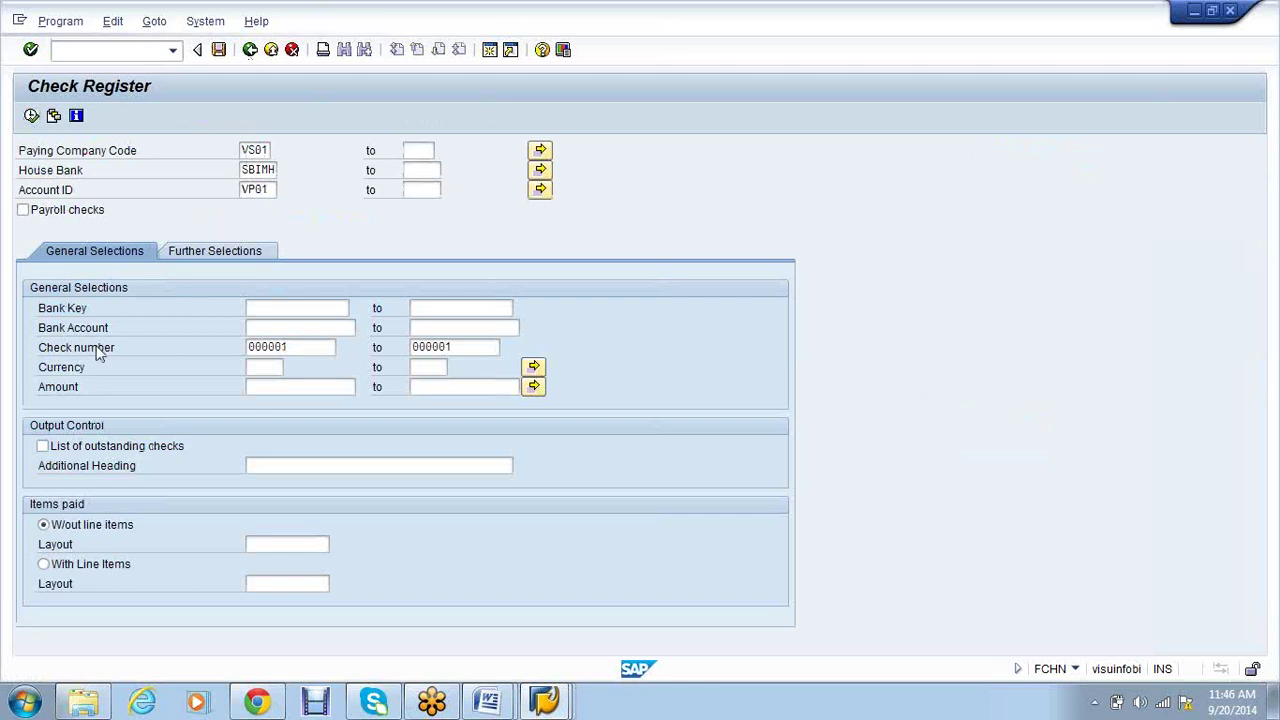
{"action": "key", "text": "F8"}
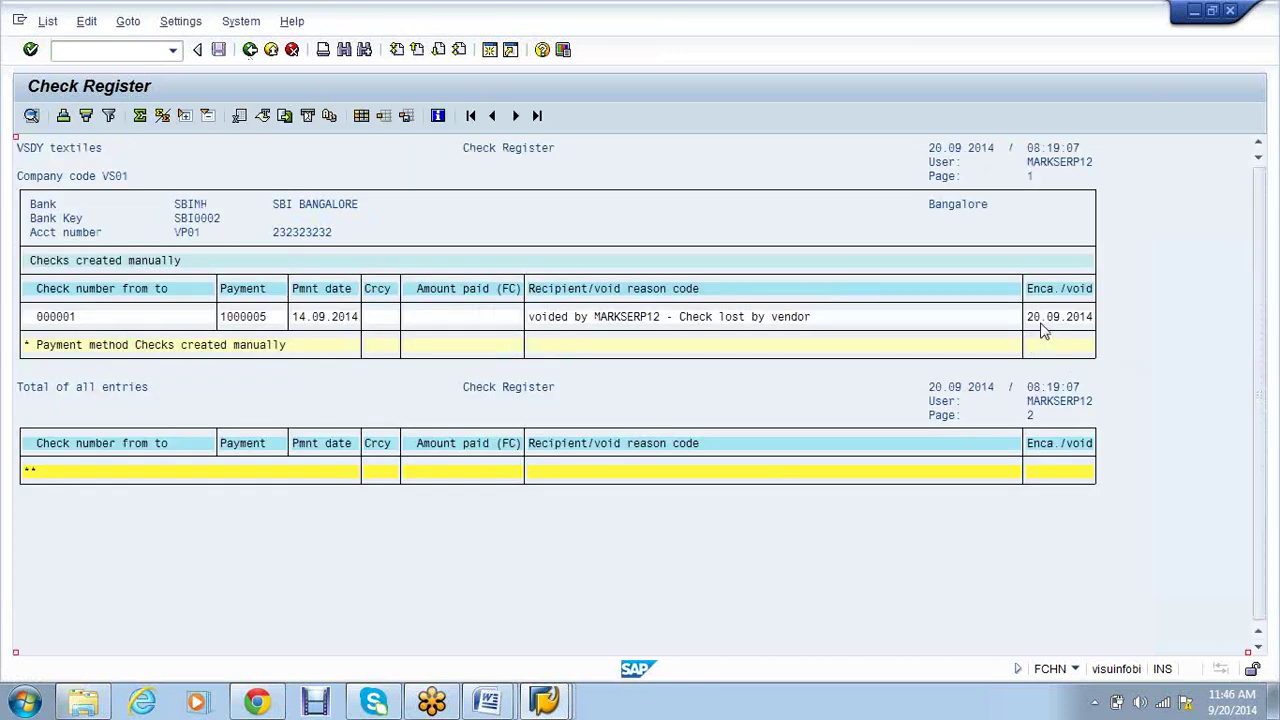
Copy the unused check cancellation code from the Word notes and run FCH3 in SAP's void reason code session
{"action": "left_click", "coordinate": [487, 706]}
{"action": "left_click", "coordinate": [577, 590]}
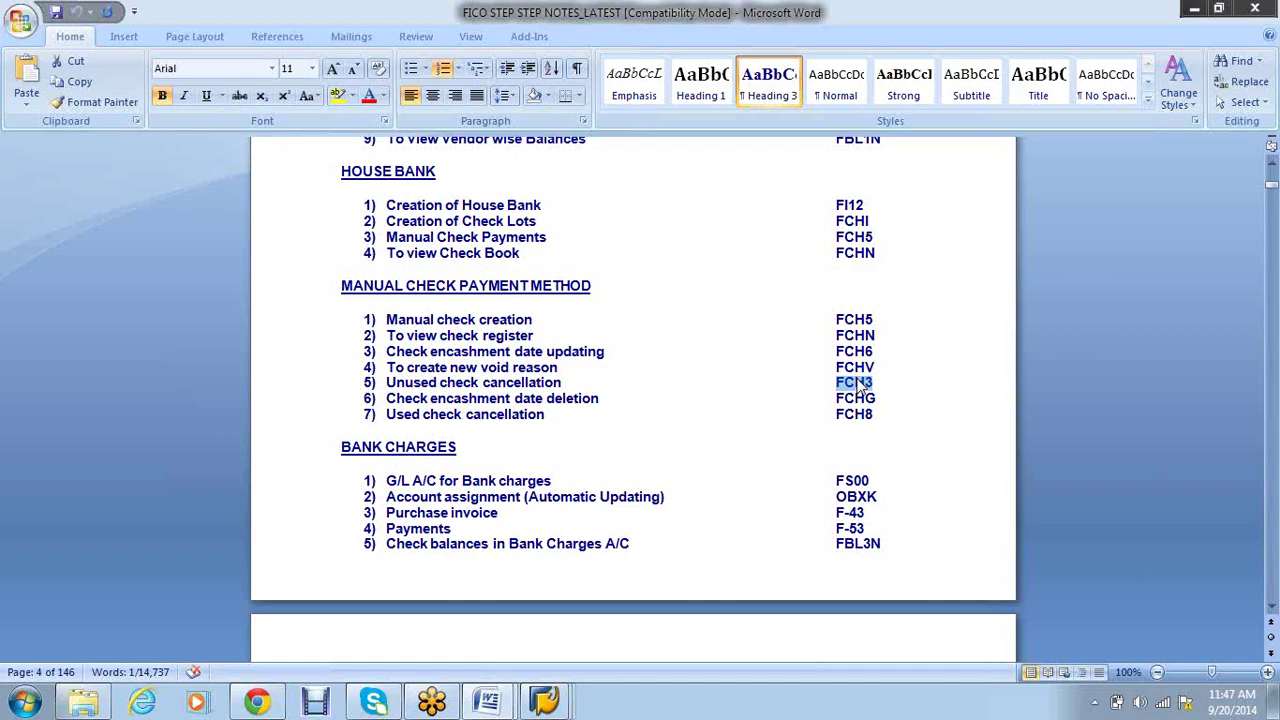
{"action": "right_click", "coordinate": [860, 382]}
{"action": "left_click", "coordinate": [890, 418]}
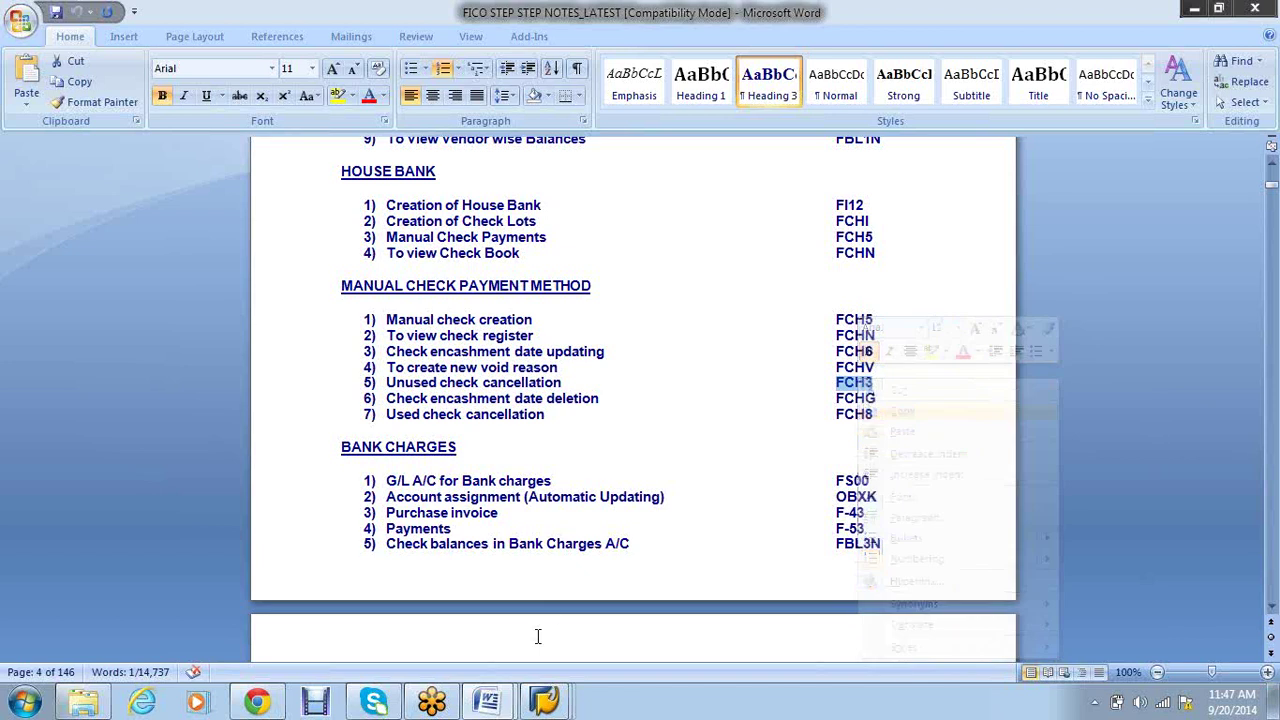
{"action": "left_click", "coordinate": [544, 706]}
{"action": "left_click", "coordinate": [1137, 600]}
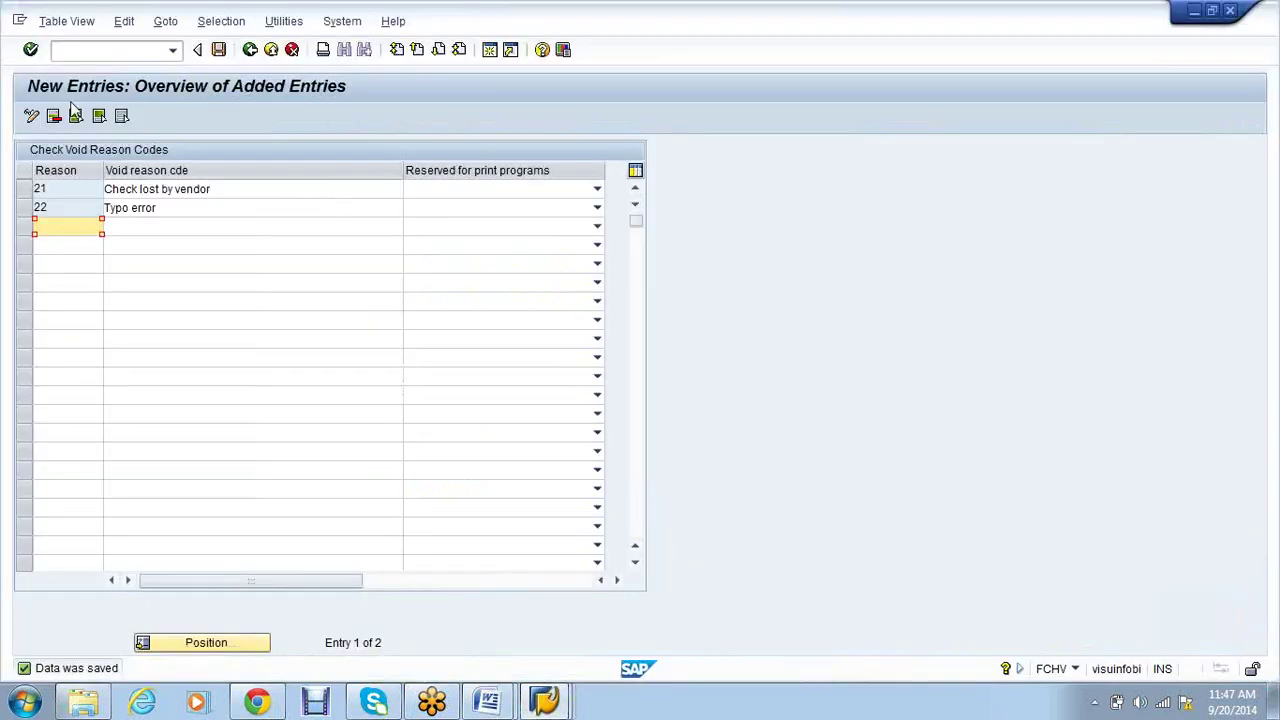
{"action": "left_click", "coordinate": [60, 50]}
{"action": "type", "text": "/NFCH3"}
{"action": "key", "text": "Return"}
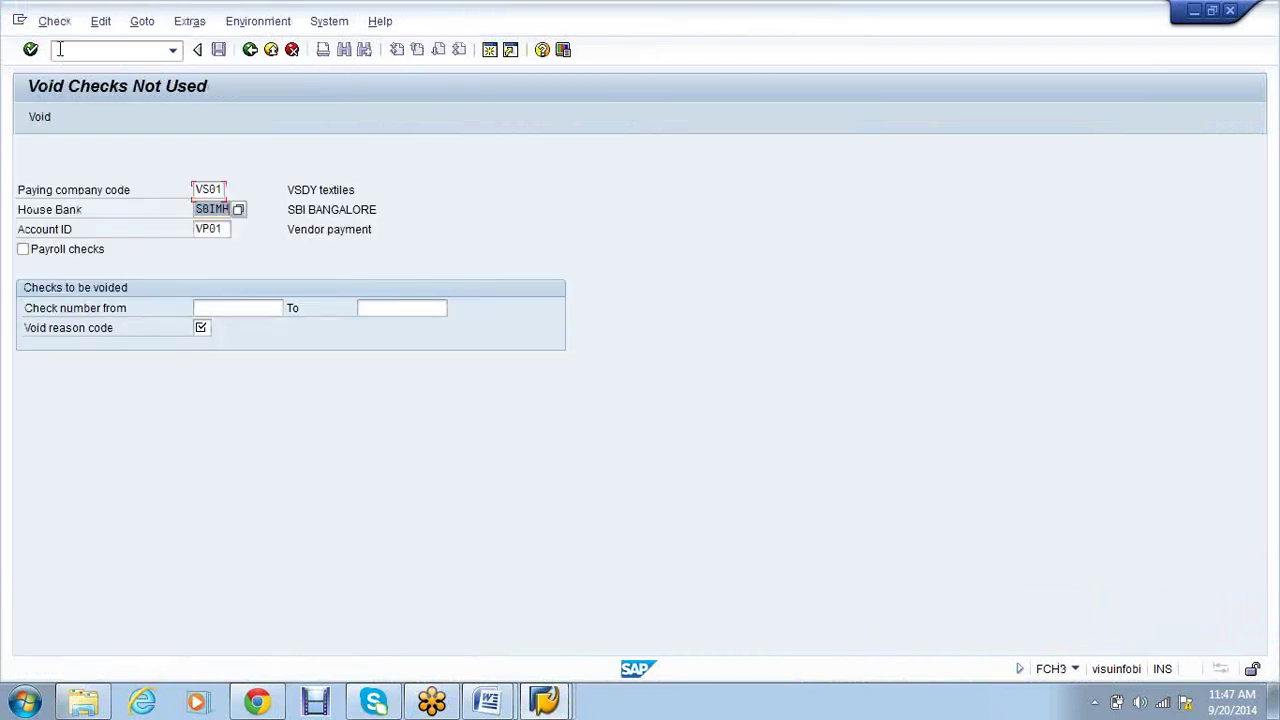
Enter check 000002 as the unused check, replace void reason 01 with 22 "Typo error", and try to void it
{"action": "key", "text": "Tab"}
{"action": "key", "text": "Tab"}
{"action": "key", "text": "Tab"}
{"action": "type", "text": "00000"}
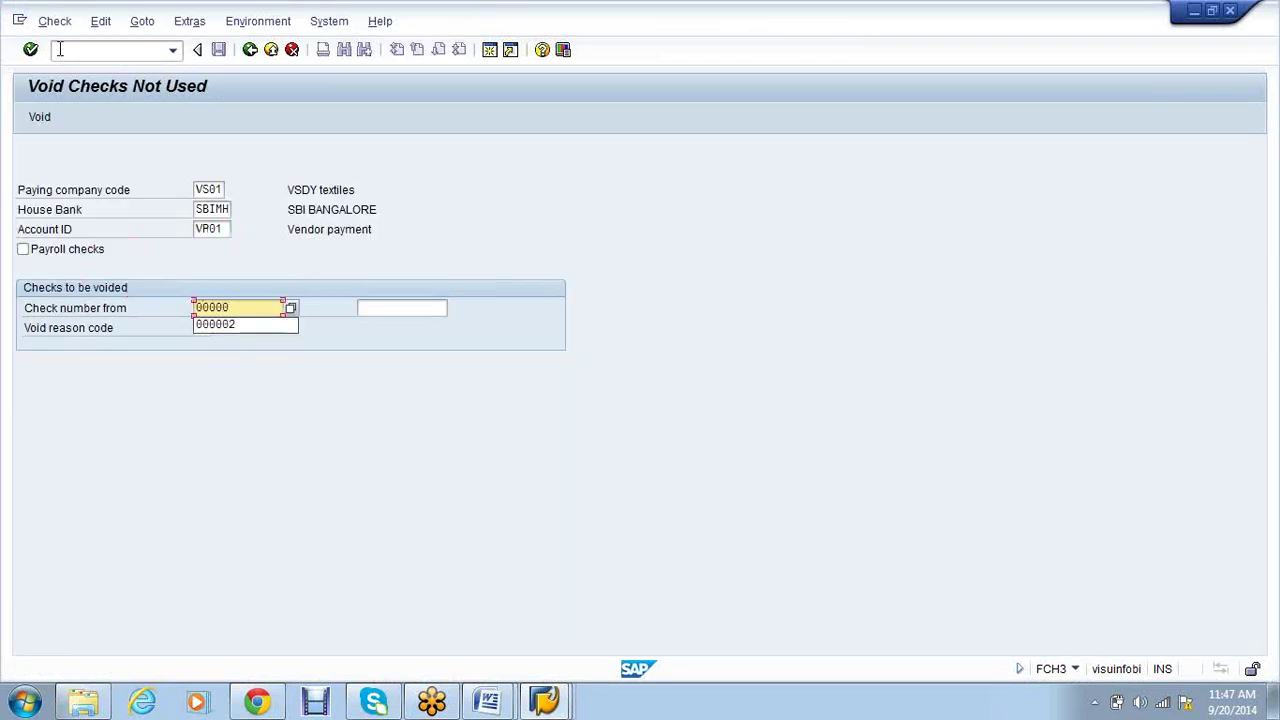
{"action": "type", "text": "2"}
{"action": "key", "text": "Tab"}
{"action": "key", "text": "Tab"}
{"action": "type", "text": "0"}
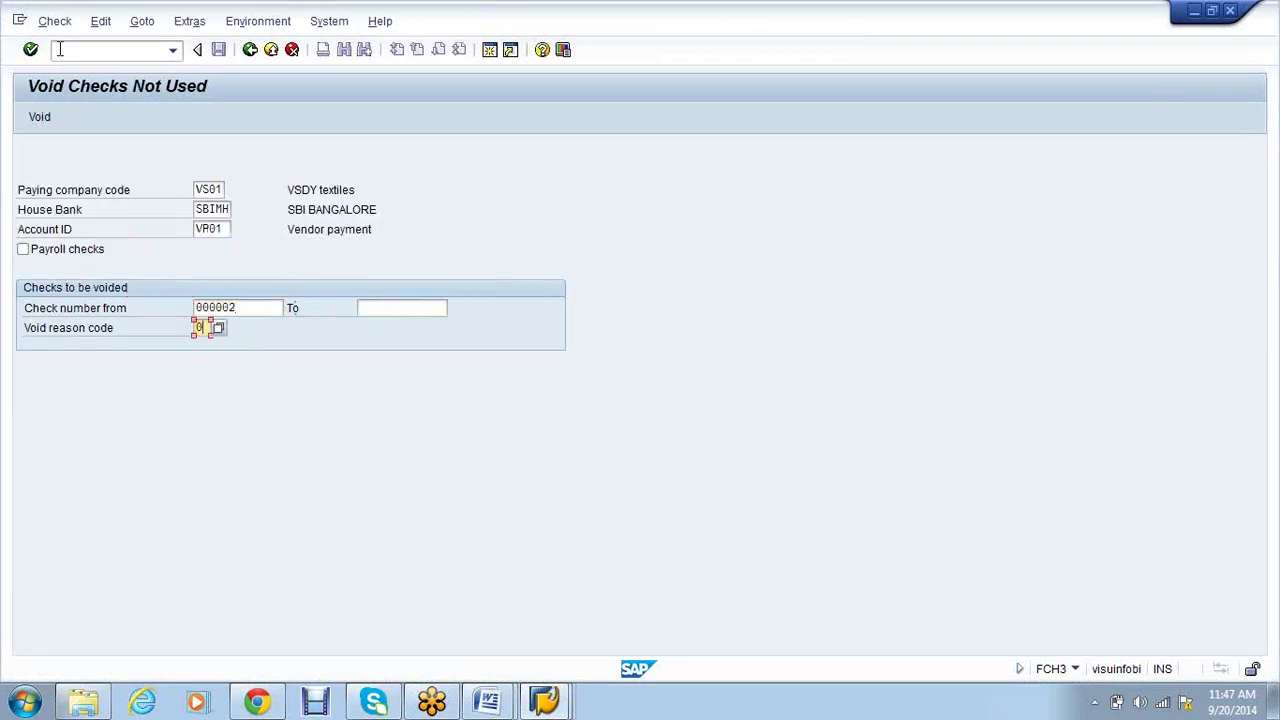
{"action": "type", "text": "1"}
{"action": "left_click", "coordinate": [38, 118]}
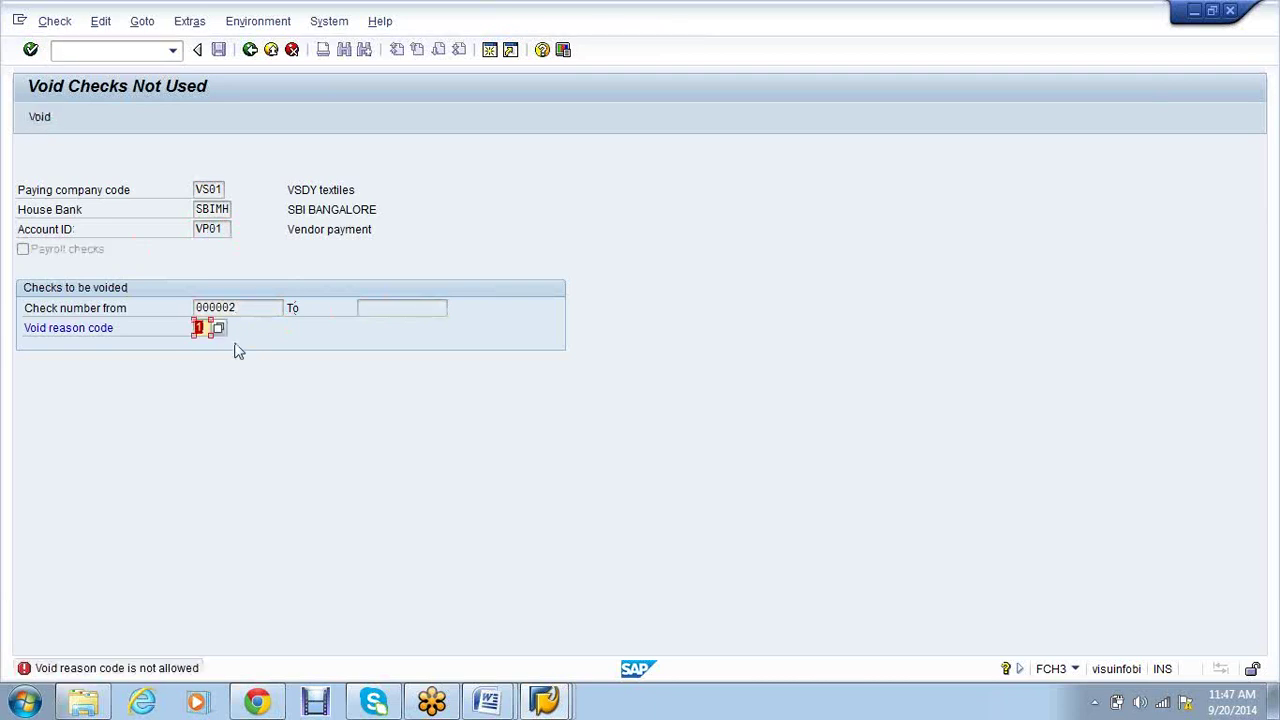
{"action": "left_click", "coordinate": [221, 330]}
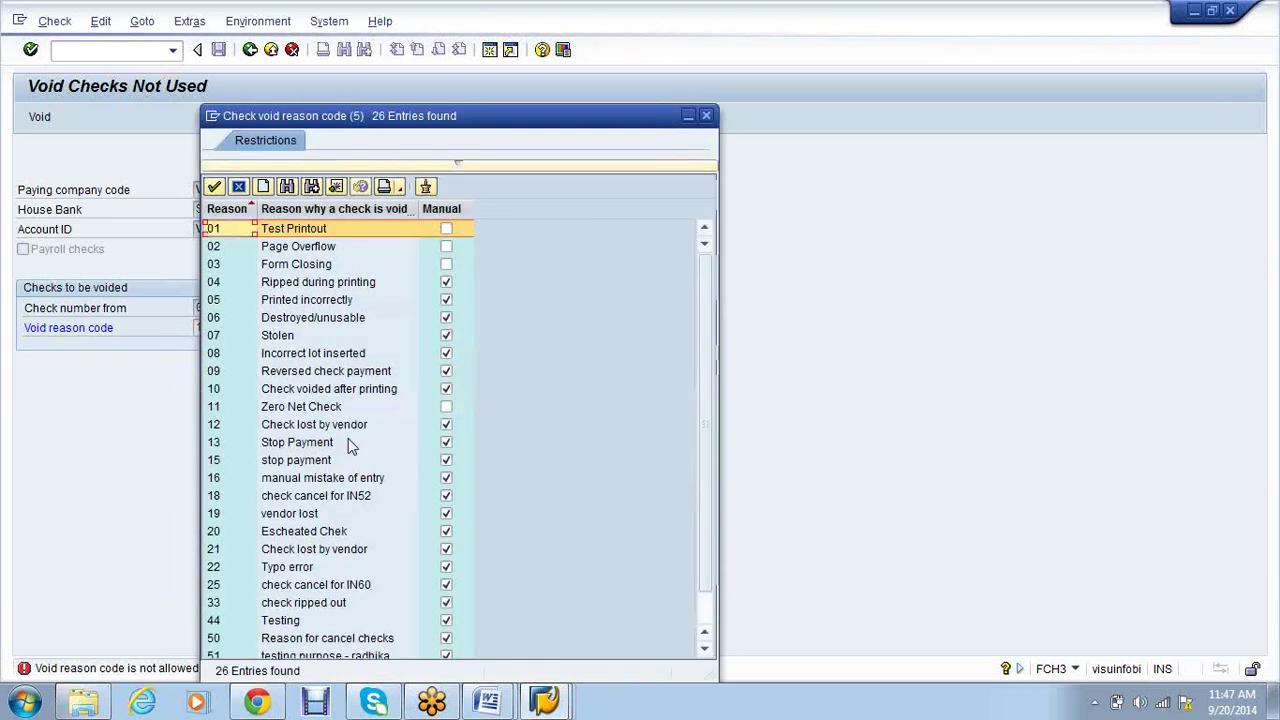
{"action": "double_click", "coordinate": [287, 567]}
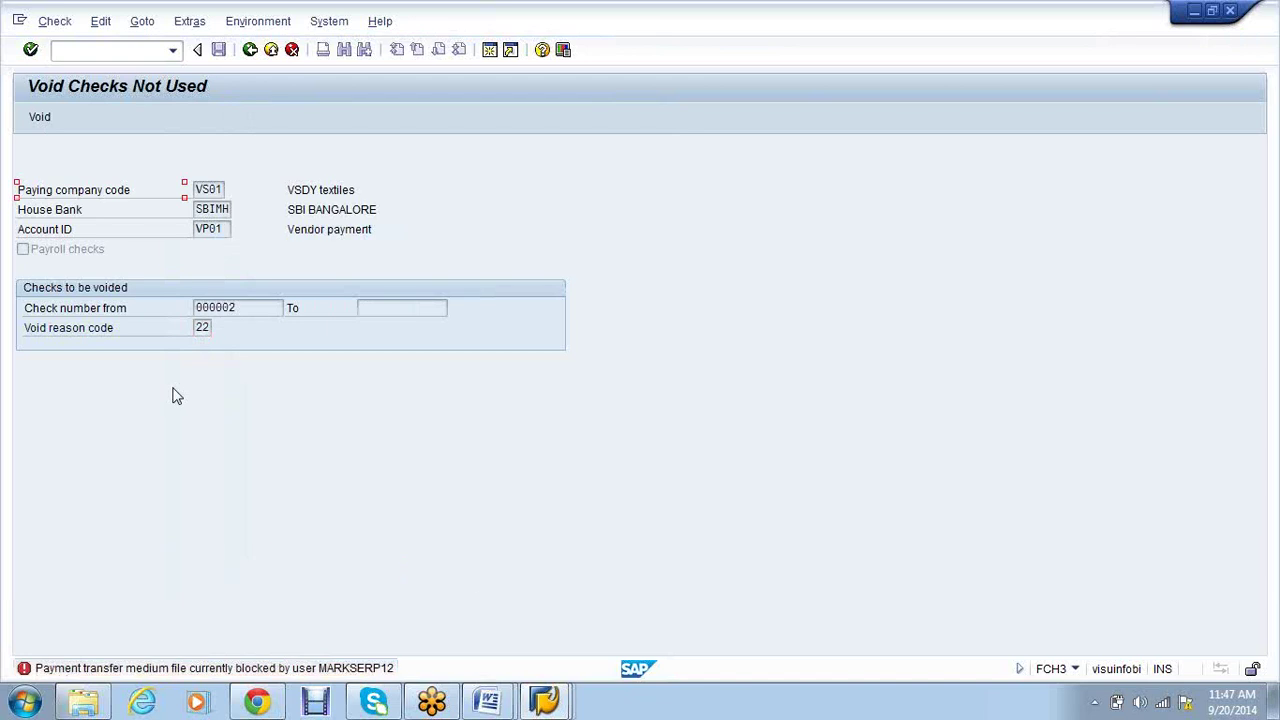
Switch to the check register session and leave its output list for the selection screen
{"action": "left_click", "coordinate": [545, 704]}
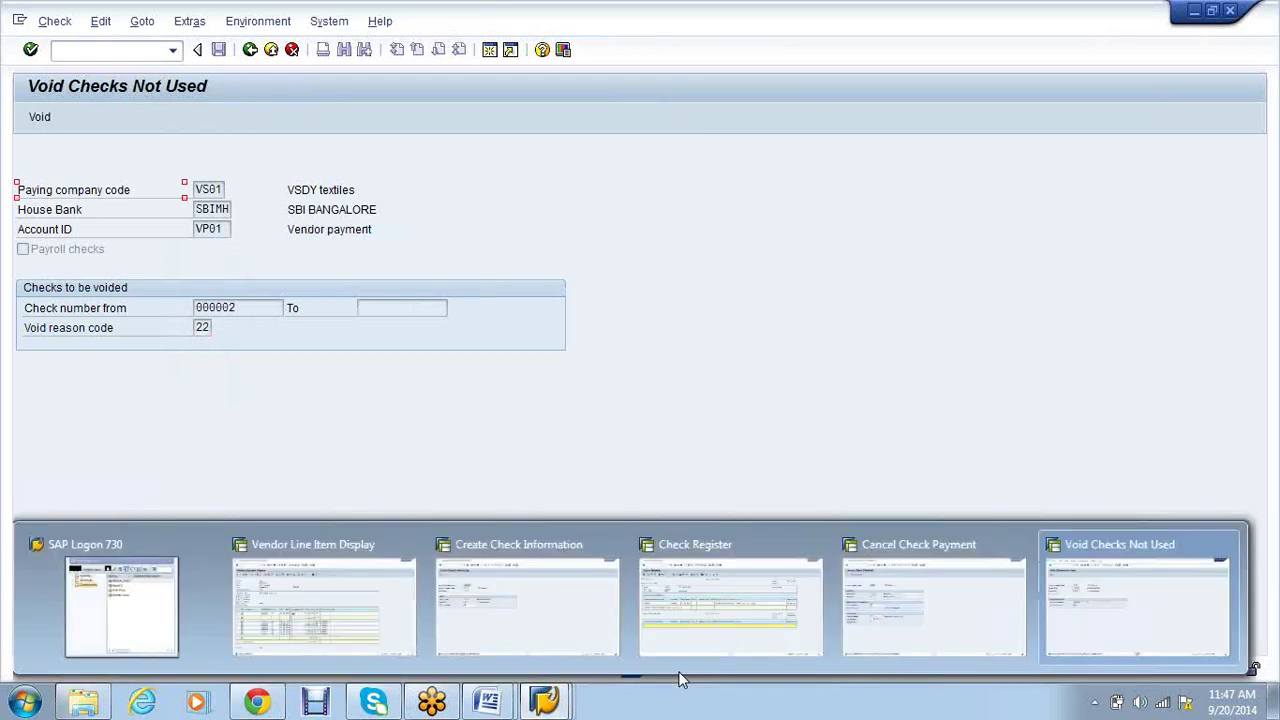
{"action": "left_click", "coordinate": [705, 615]}
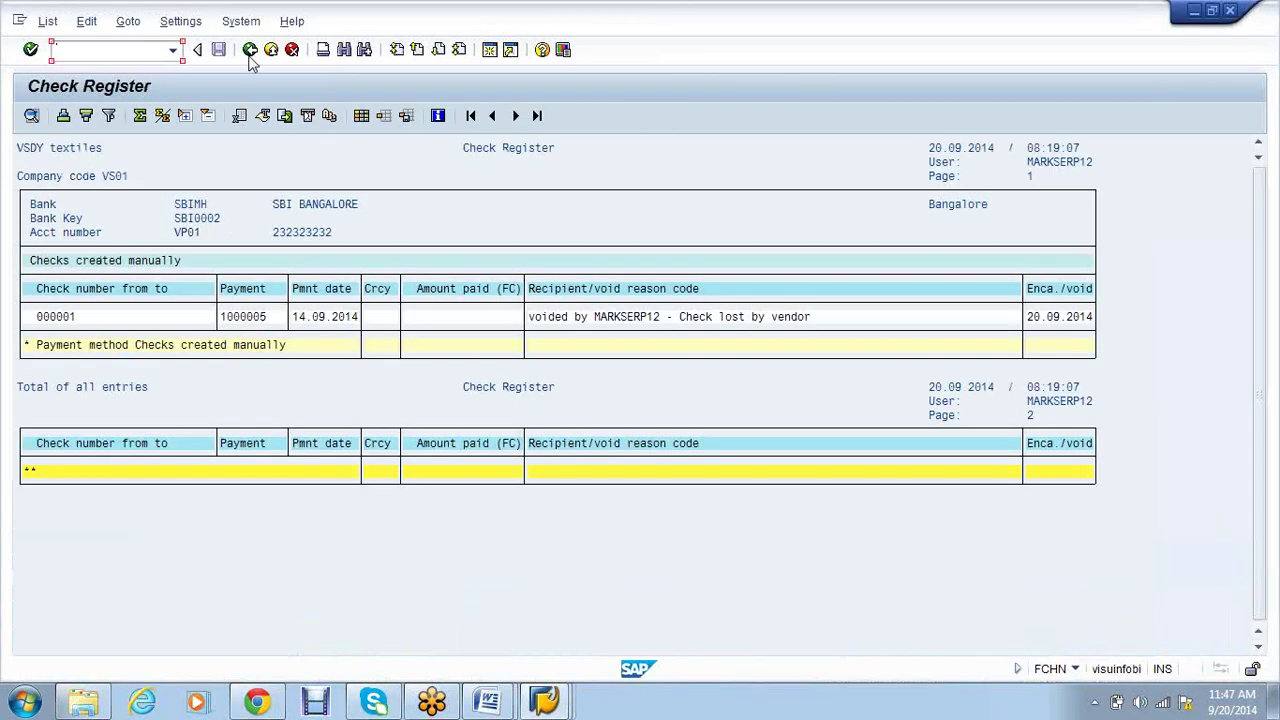
{"action": "key", "text": "F3"}
{"action": "left_click", "coordinate": [561, 706]}
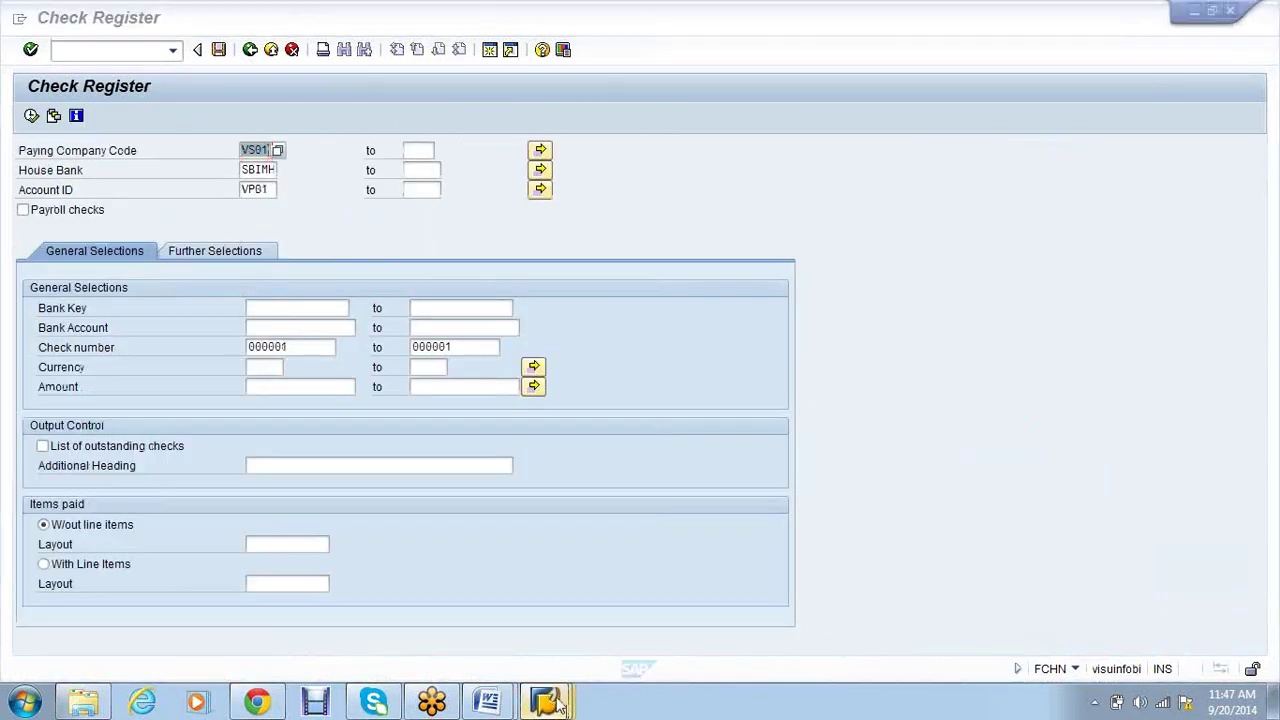
{"action": "mouse_move", "coordinate": [561, 706]}
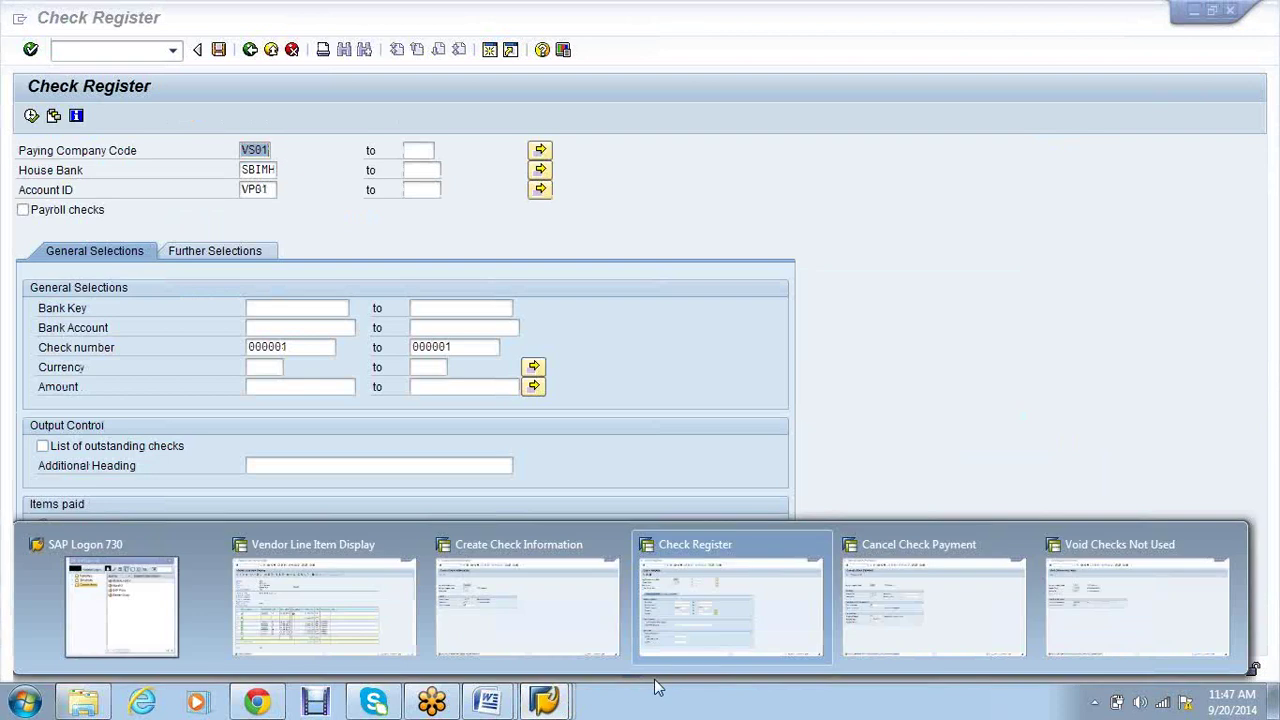
End the Cancel Check Payment and Create Check Information transactions with /n, and return to the check register session
{"action": "left_click", "coordinate": [933, 605]}
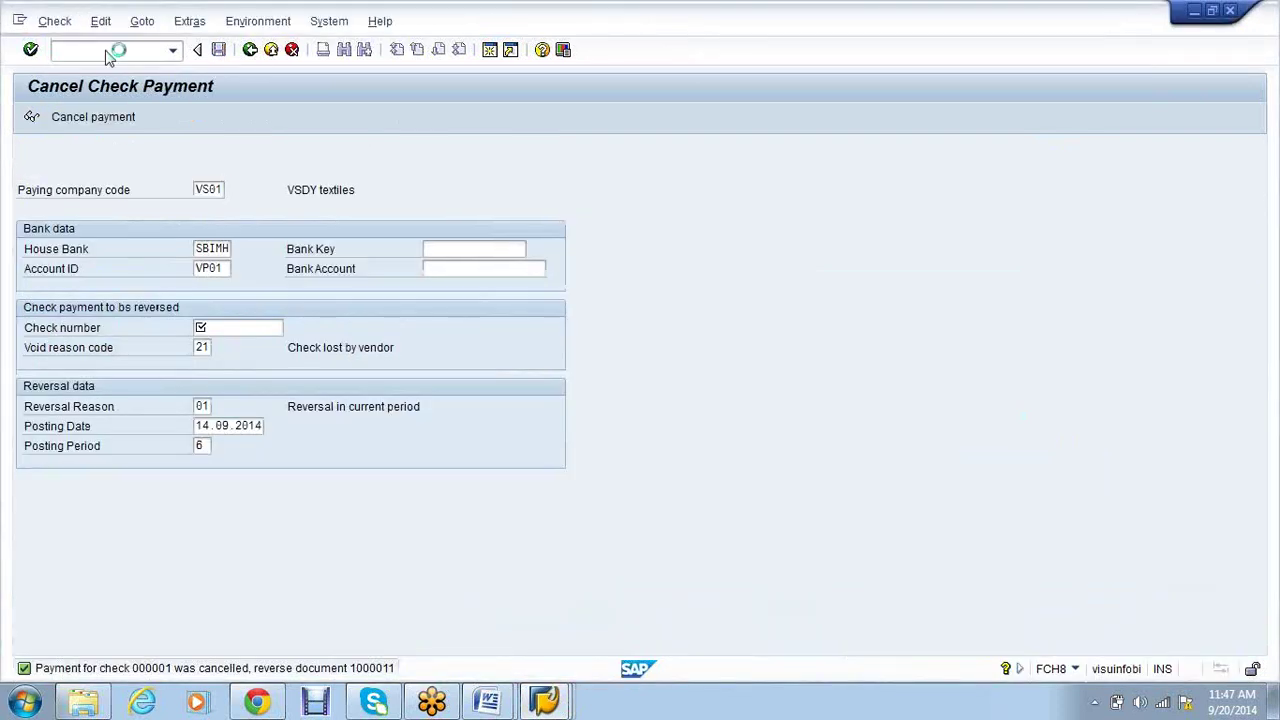
{"action": "mouse_move", "coordinate": [544, 703]}
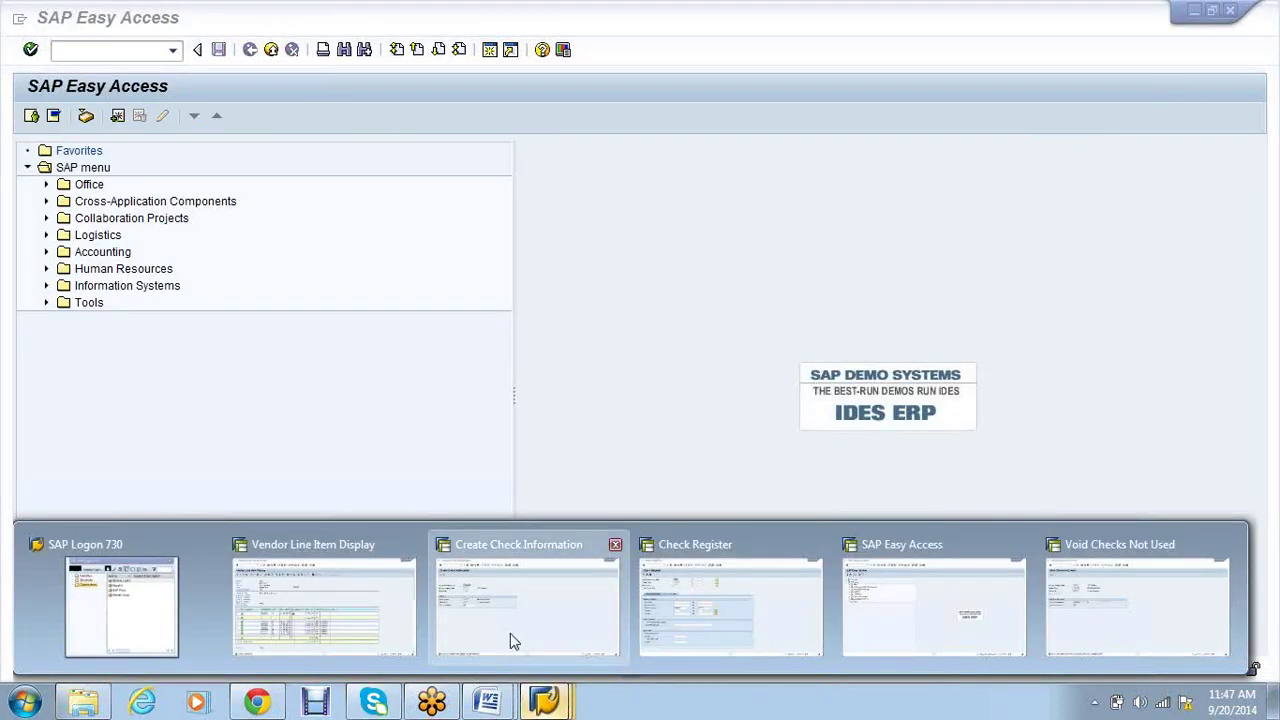
{"action": "left_click", "coordinate": [510, 633]}
{"action": "left_click", "coordinate": [126, 56]}
{"action": "type", "text": "/n"}
{"action": "key", "text": "Return"}
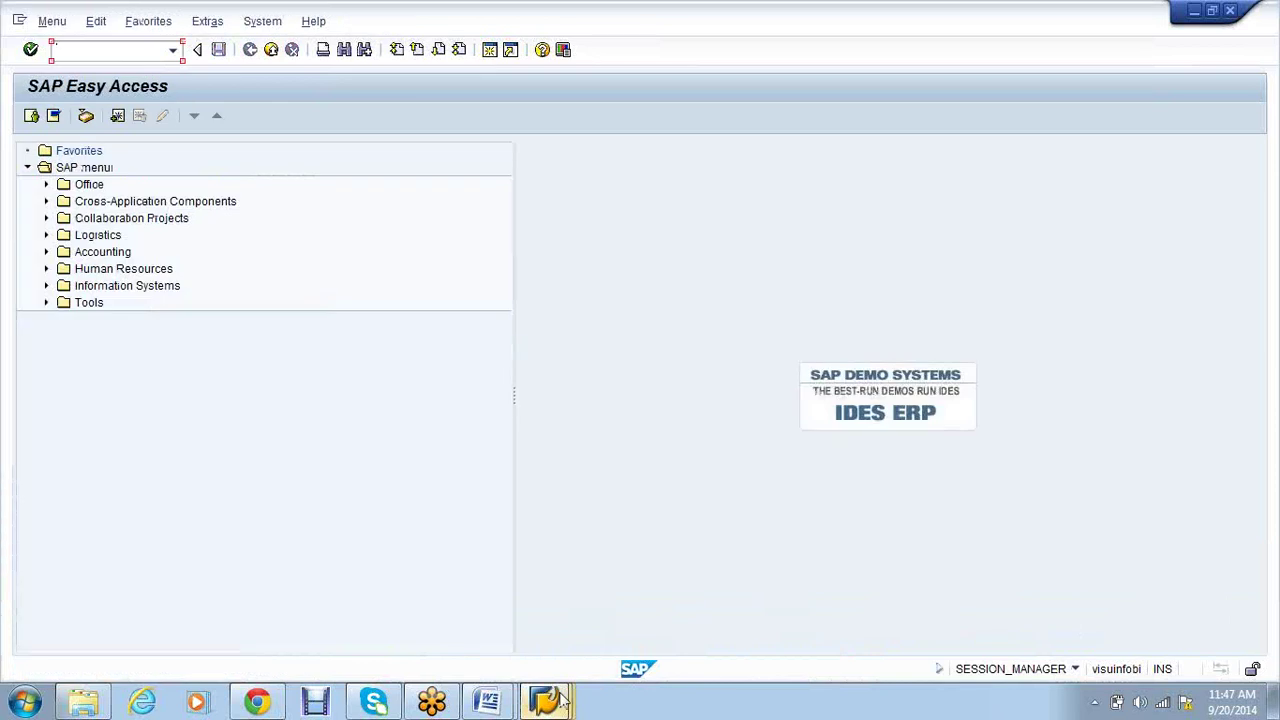
{"action": "mouse_move", "coordinate": [545, 700]}
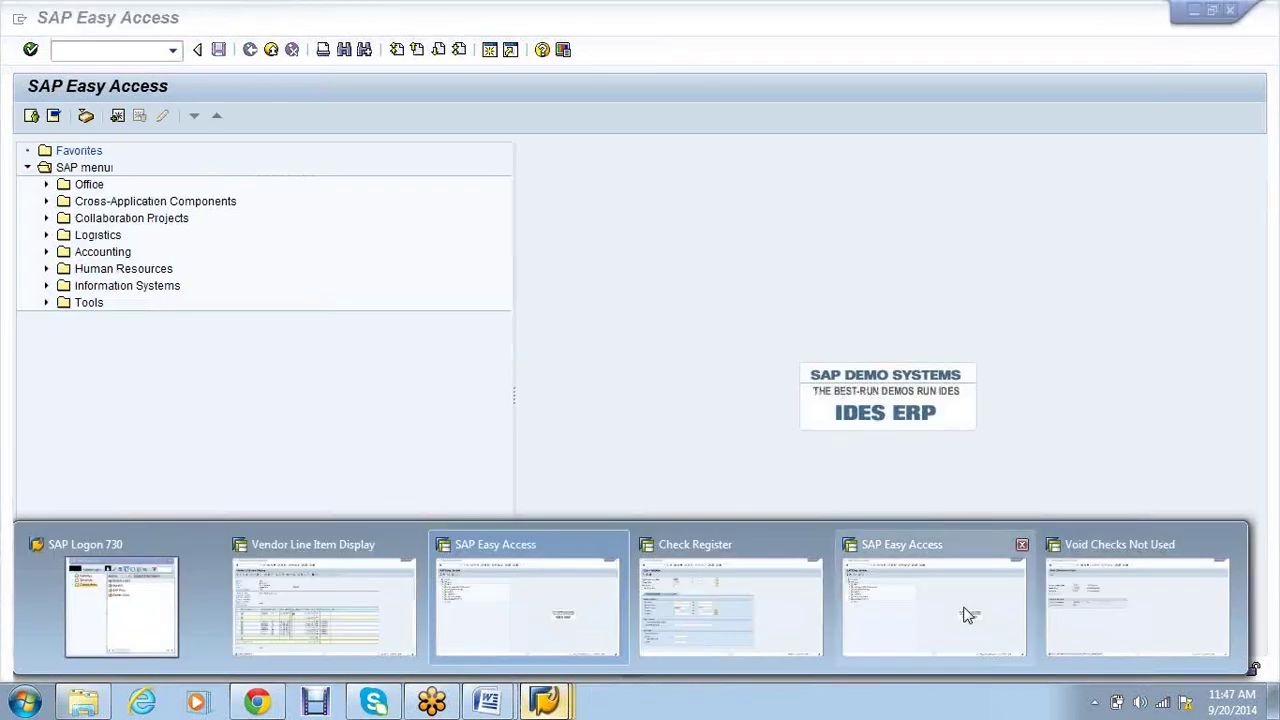
{"action": "left_click", "coordinate": [706, 614]}
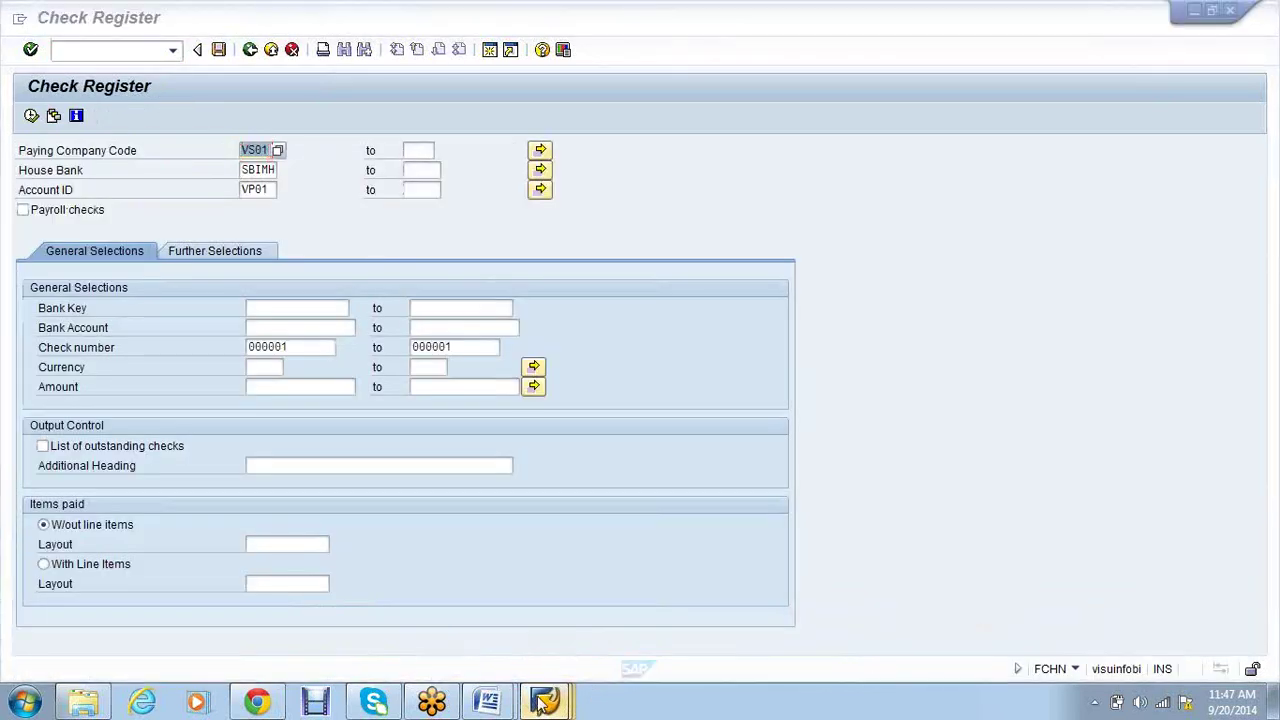
Switch to the Void Checks Not Used session and void unused check 000002 with reason code 22
{"action": "mouse_move", "coordinate": [545, 700]}
{"action": "left_click", "coordinate": [1186, 604]}
{"action": "left_click", "coordinate": [40, 118]}
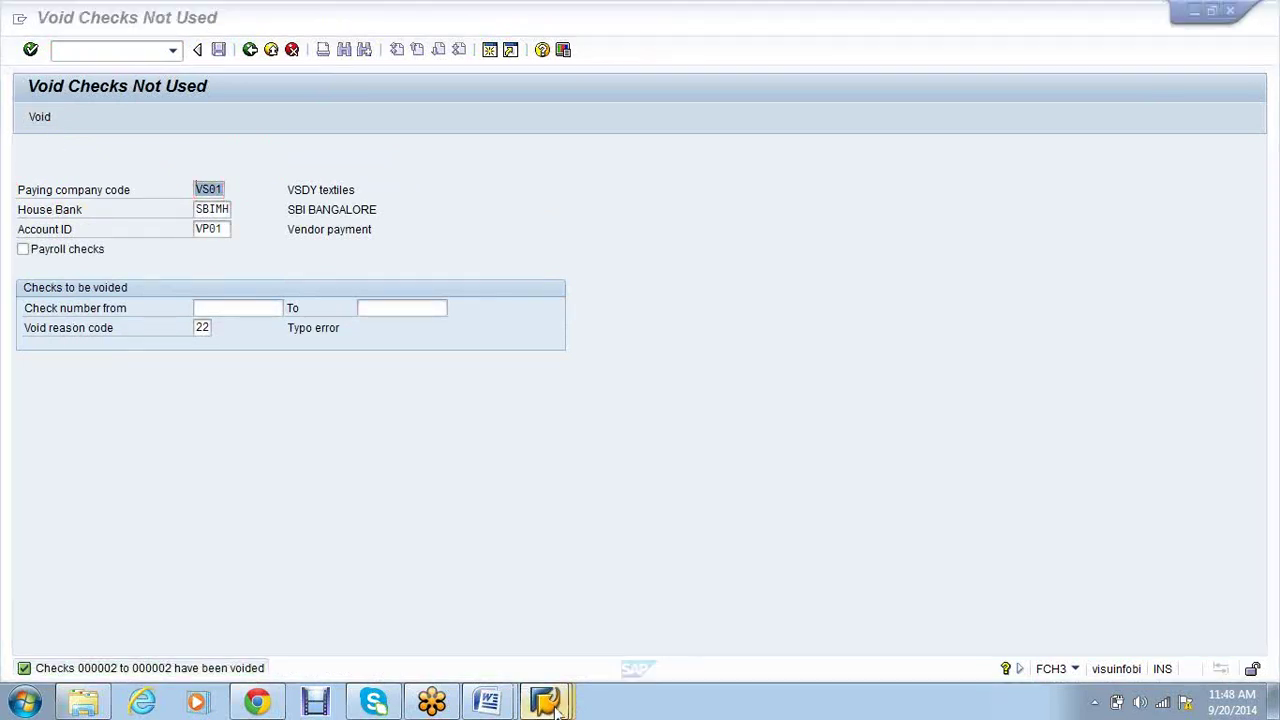
In the check register session, extend the check number range to 000002, run the report, and examine the voided-form and manually created check entries
{"action": "mouse_move", "coordinate": [558, 705]}
{"action": "left_click", "coordinate": [687, 621]}
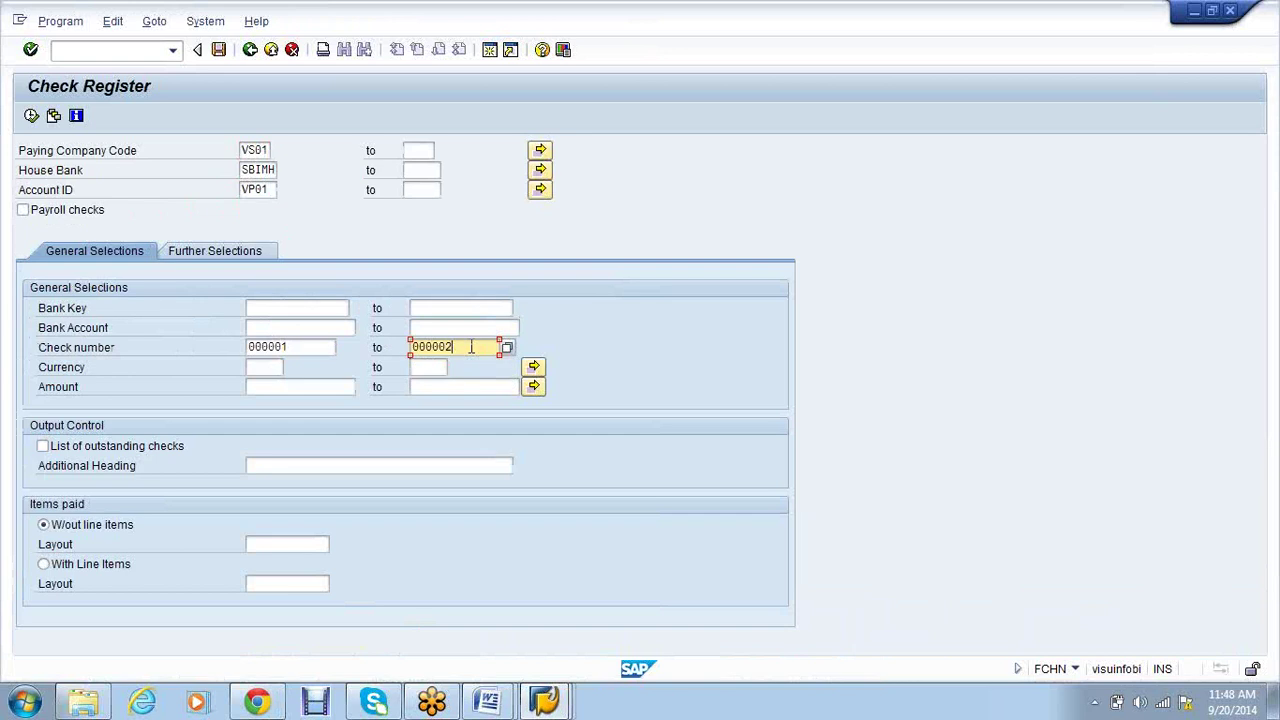
{"action": "left_click", "coordinate": [32, 117]}
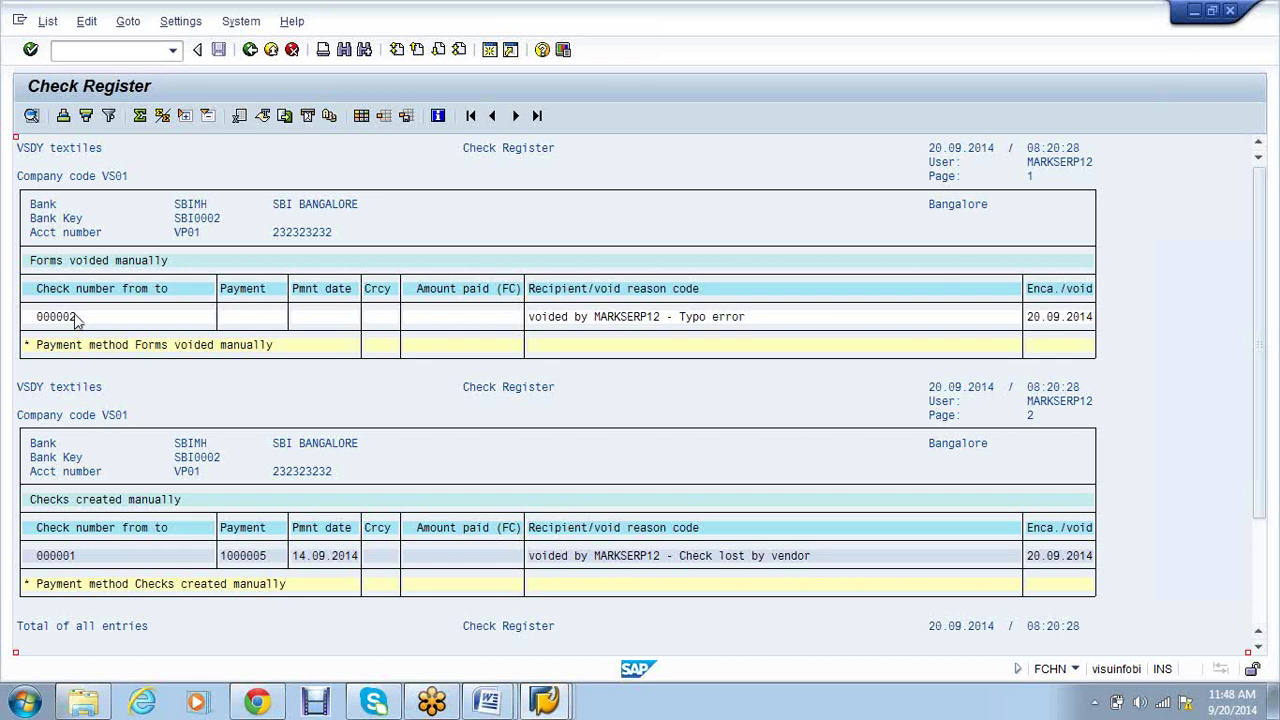
{"action": "left_click", "coordinate": [313, 319]}
{"action": "left_click", "coordinate": [243, 319]}
{"action": "scroll", "coordinate": [345, 487], "scroll_direction": "down", "scroll_amount": 1}
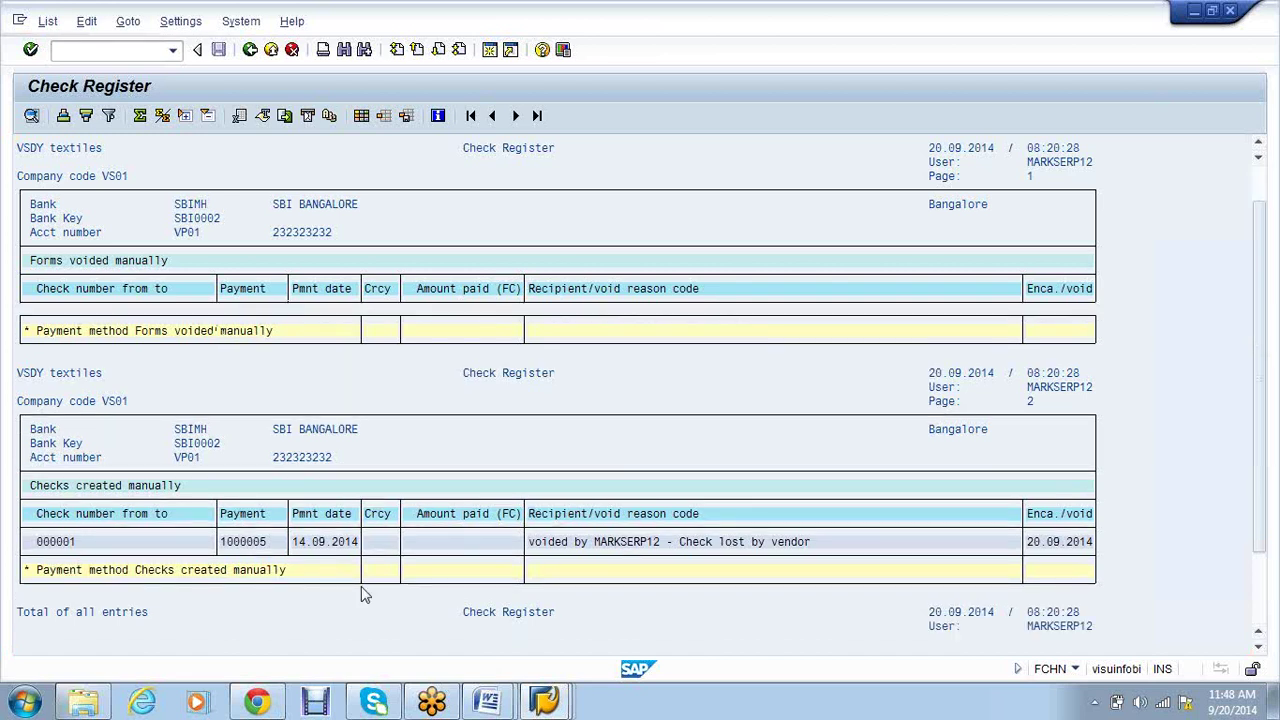
{"action": "left_click", "coordinate": [320, 527]}
{"action": "left_click", "coordinate": [243, 531]}
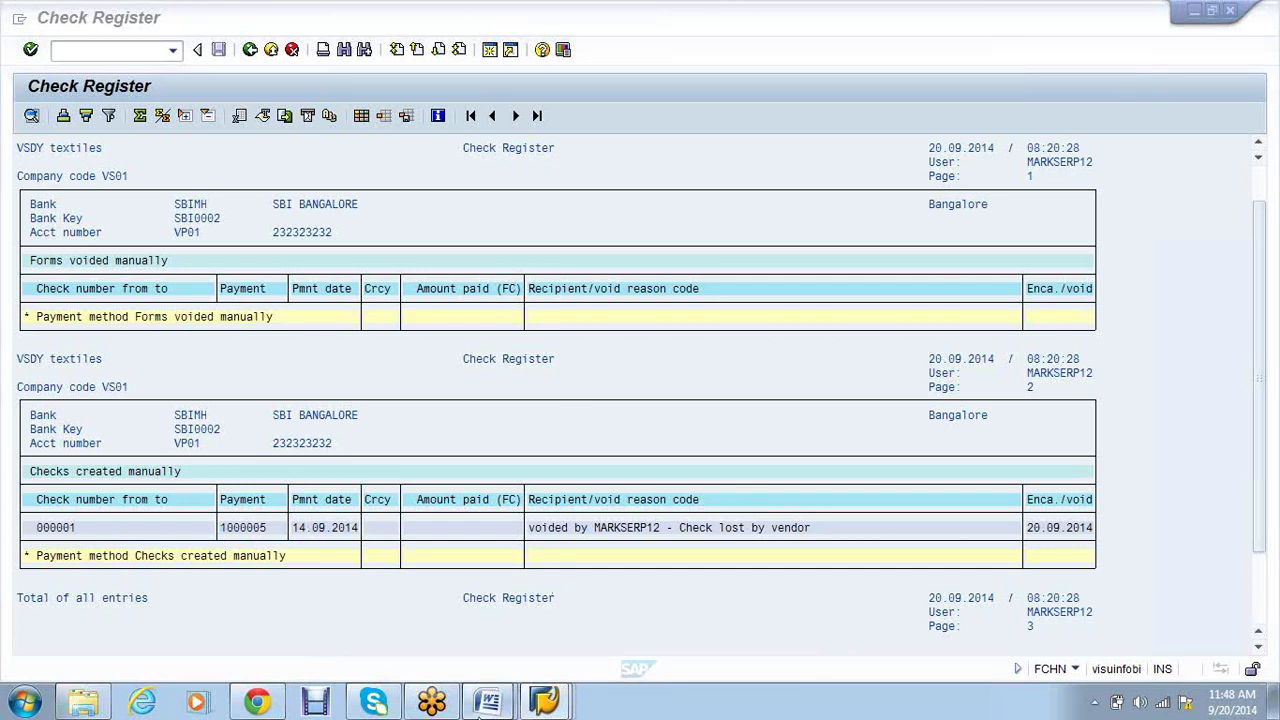
Switch to the Word notes listing the manual check processing steps
{"action": "mouse_move", "coordinate": [488, 702]}
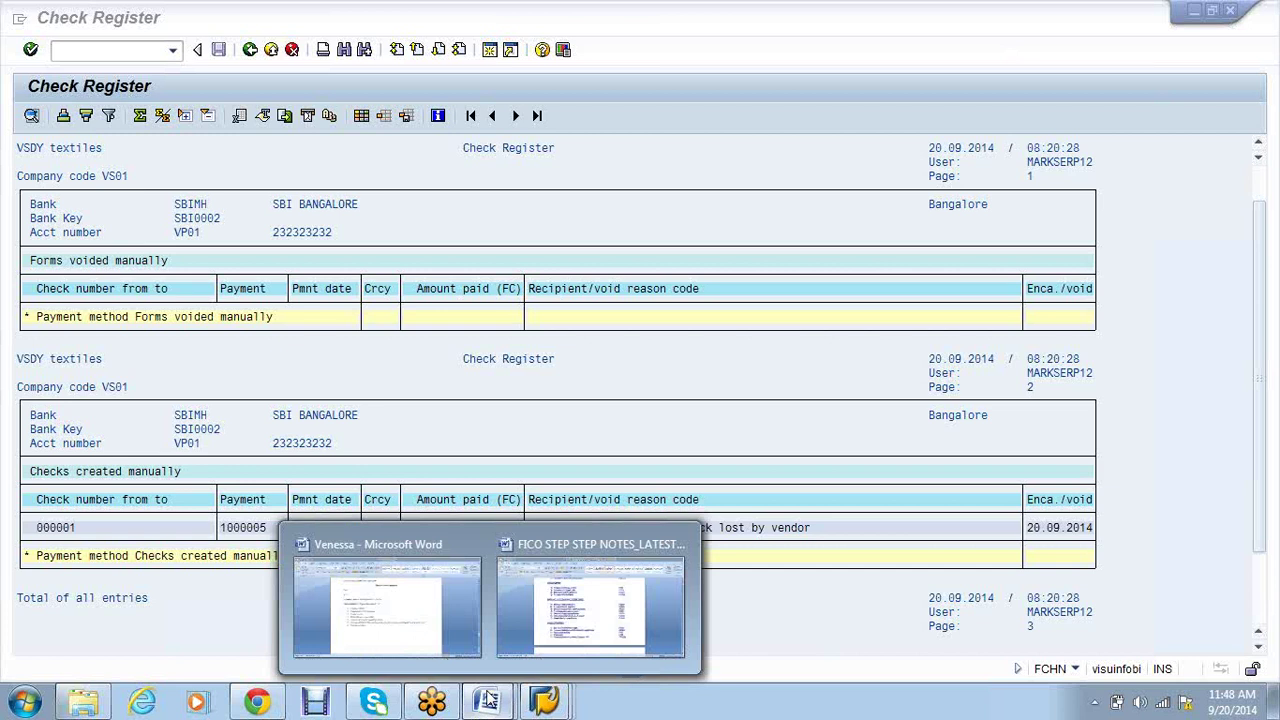
{"action": "left_click", "coordinate": [421, 601]}
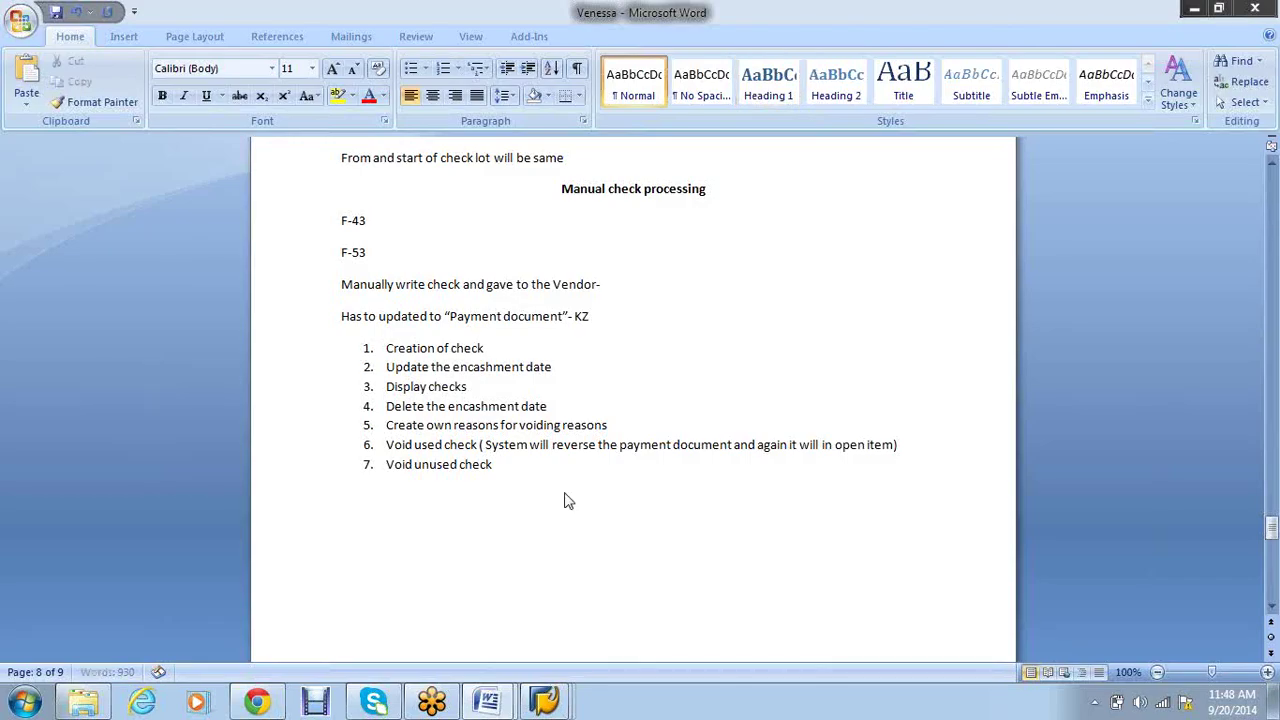
Switch to SAP to review the manually created check entry in the Check Register, and return to the Word notes
{"action": "key", "text": "alt+Tab"}
{"action": "left_click", "coordinate": [436, 320]}
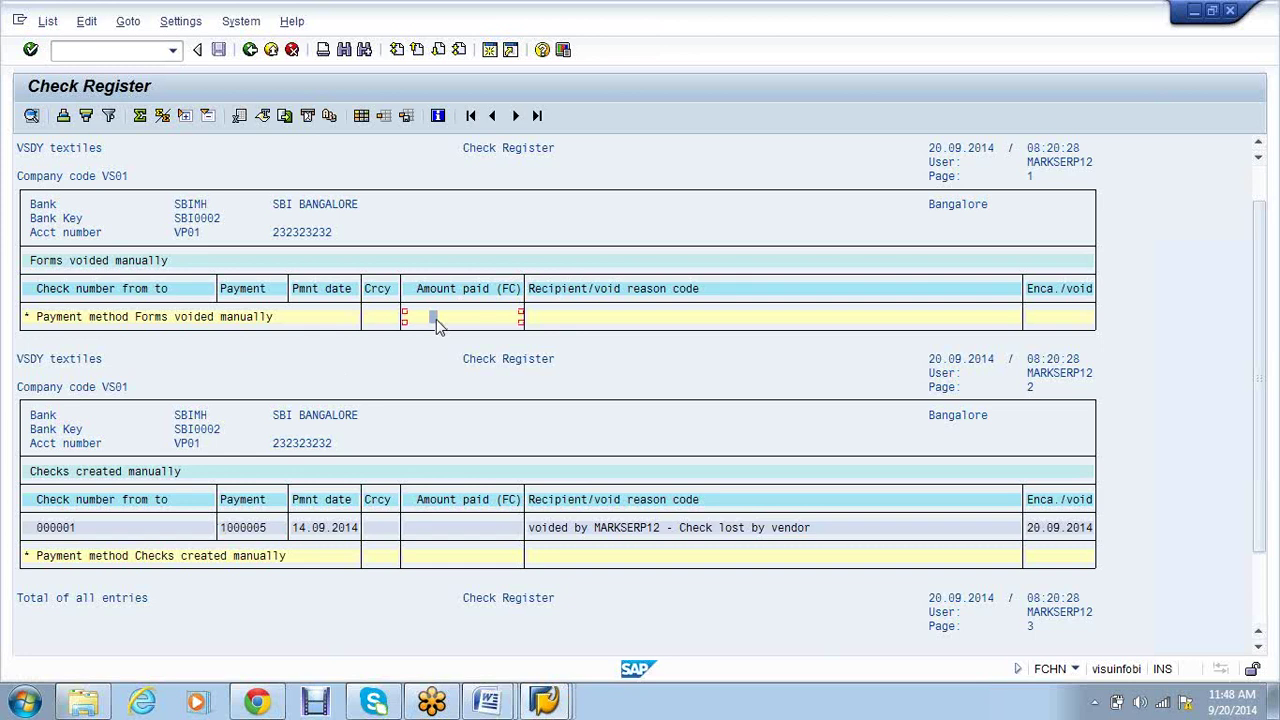
{"action": "left_click", "coordinate": [452, 528]}
{"action": "key", "text": "alt+Tab"}
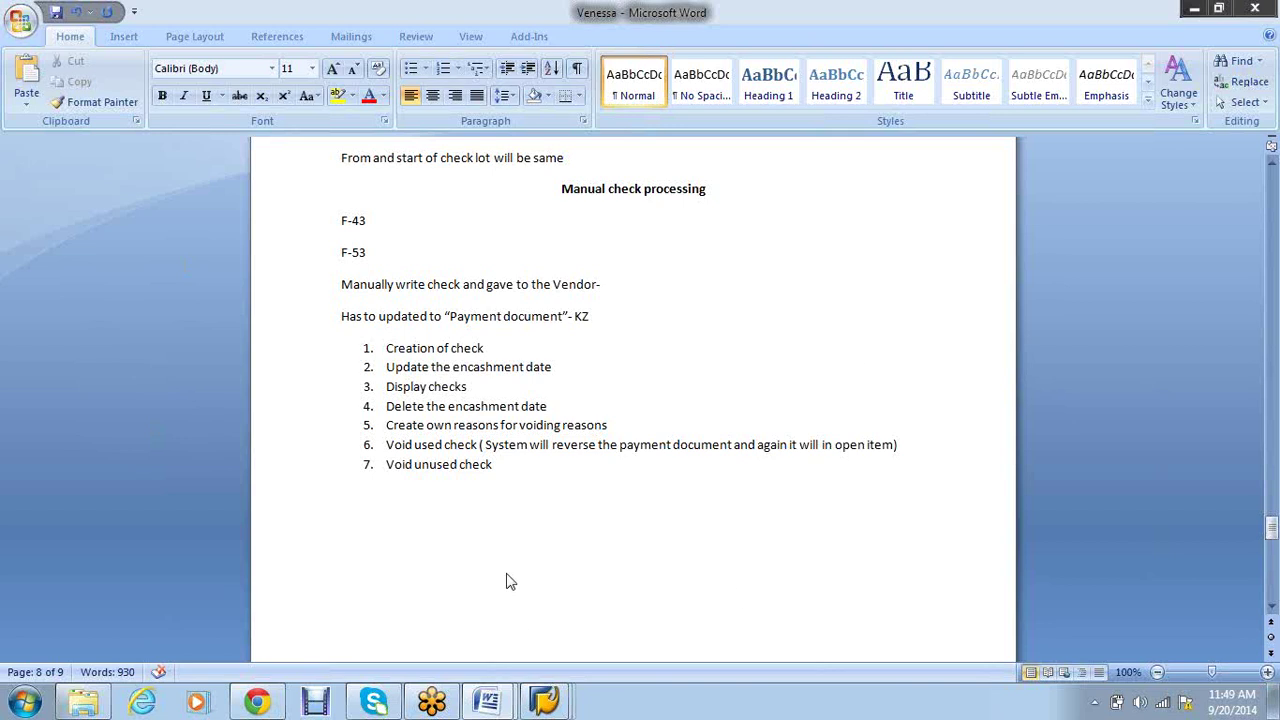
Add the line "APP- Automatic Payment Program" below the numbered list on manual check processing
{"action": "left_click", "coordinate": [499, 533]}
{"action": "key", "text": "Tab"}
{"action": "key", "text": "Tab"}
{"action": "type", "text": "APP- Automatic"}
{"action": "type", "text": "Payment"}
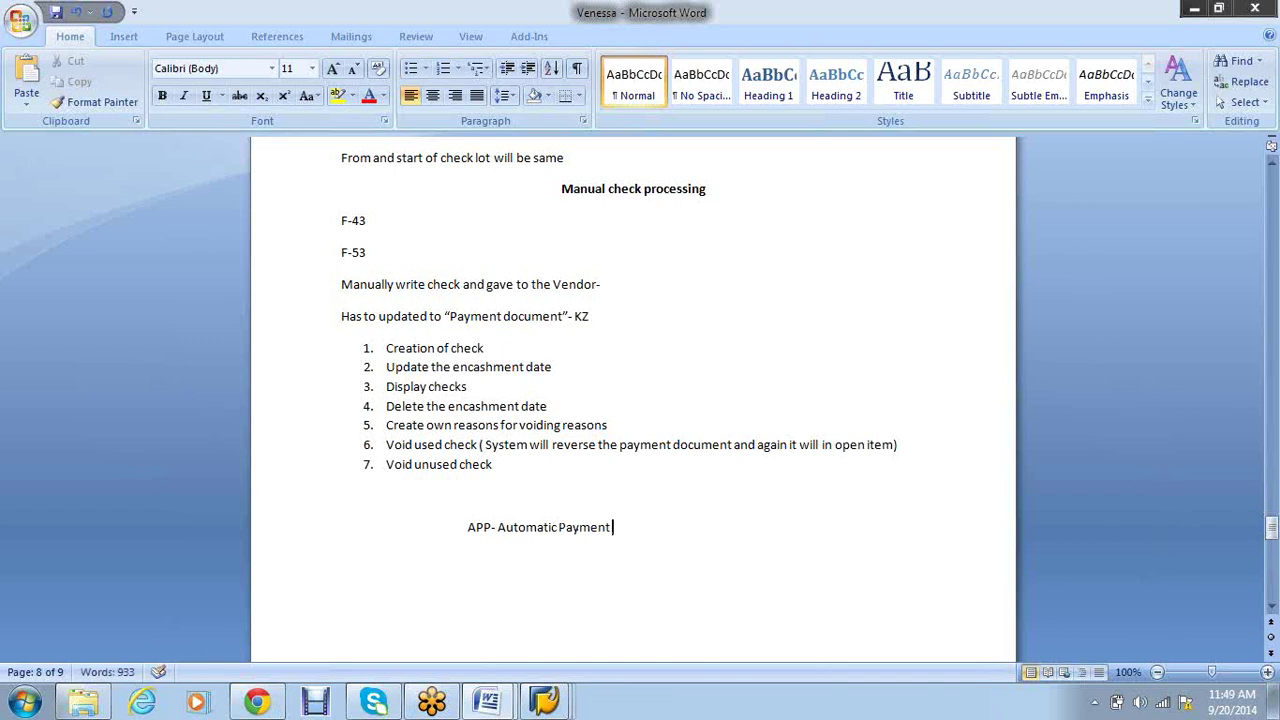
{"action": "type", "text": " Program"}
Make the "APP- Automatic Payment Program" line a centered, bold heading
{"action": "left_click_drag", "start_coordinate": [673, 525], "coordinate": [460, 527]}
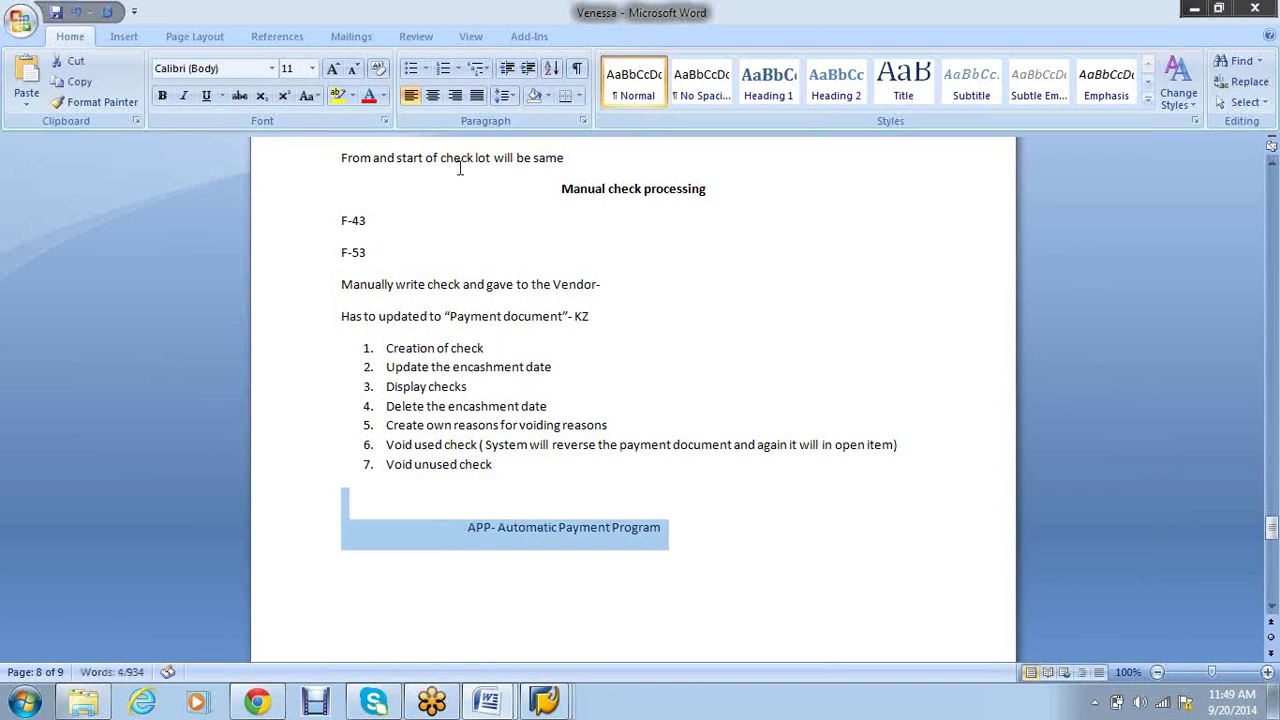
{"action": "left_click", "coordinate": [431, 97]}
{"action": "key", "text": "ctrl+b"}
{"action": "left_click", "coordinate": [756, 534]}
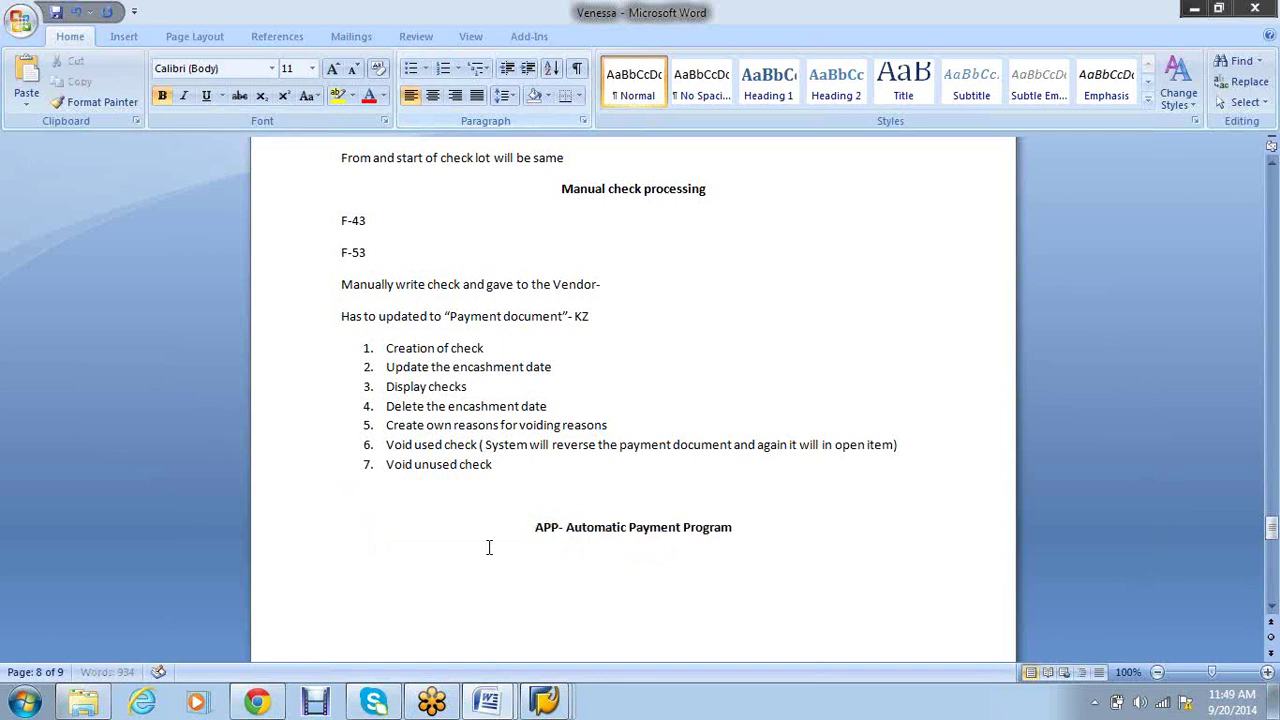
Add the lines "F-43" and "F-53- One vendor payment" below the Automatic Payment Program heading
{"action": "left_click", "coordinate": [470, 610]}
{"action": "type", "text": "F-43"}
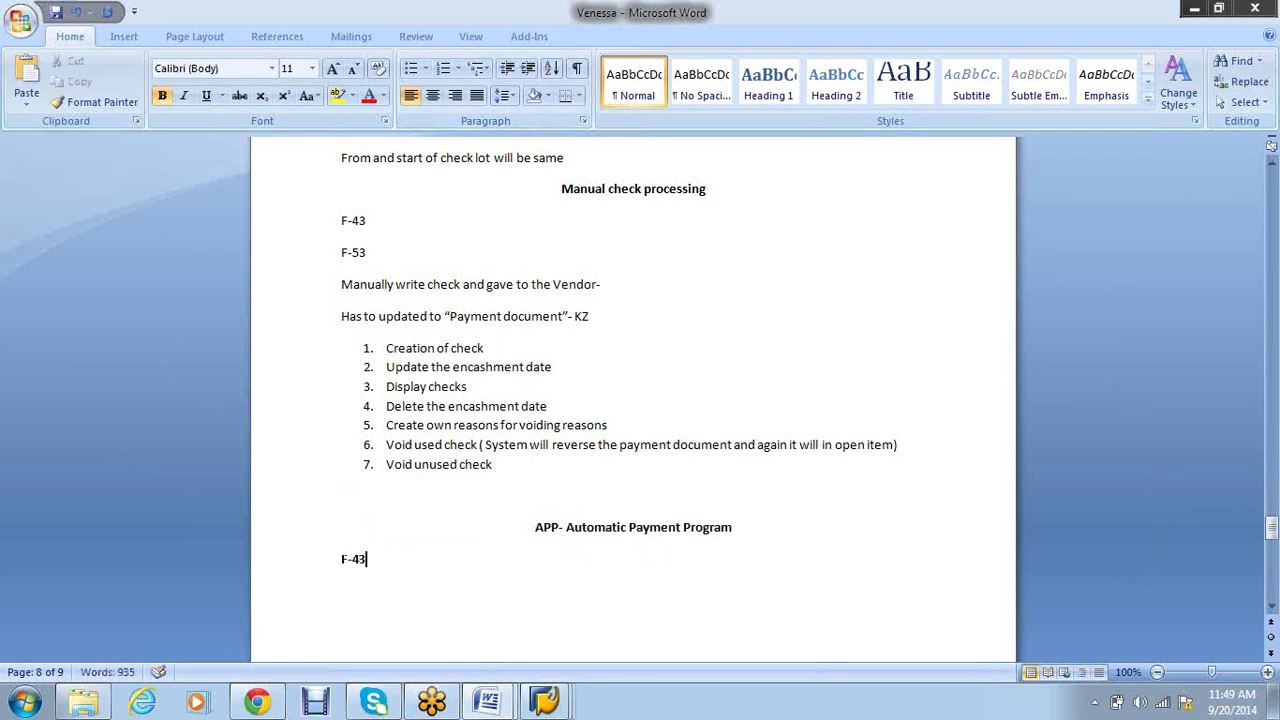
{"action": "key", "text": "Return"}
{"action": "type", "text": "F-53- One vendor payment"}
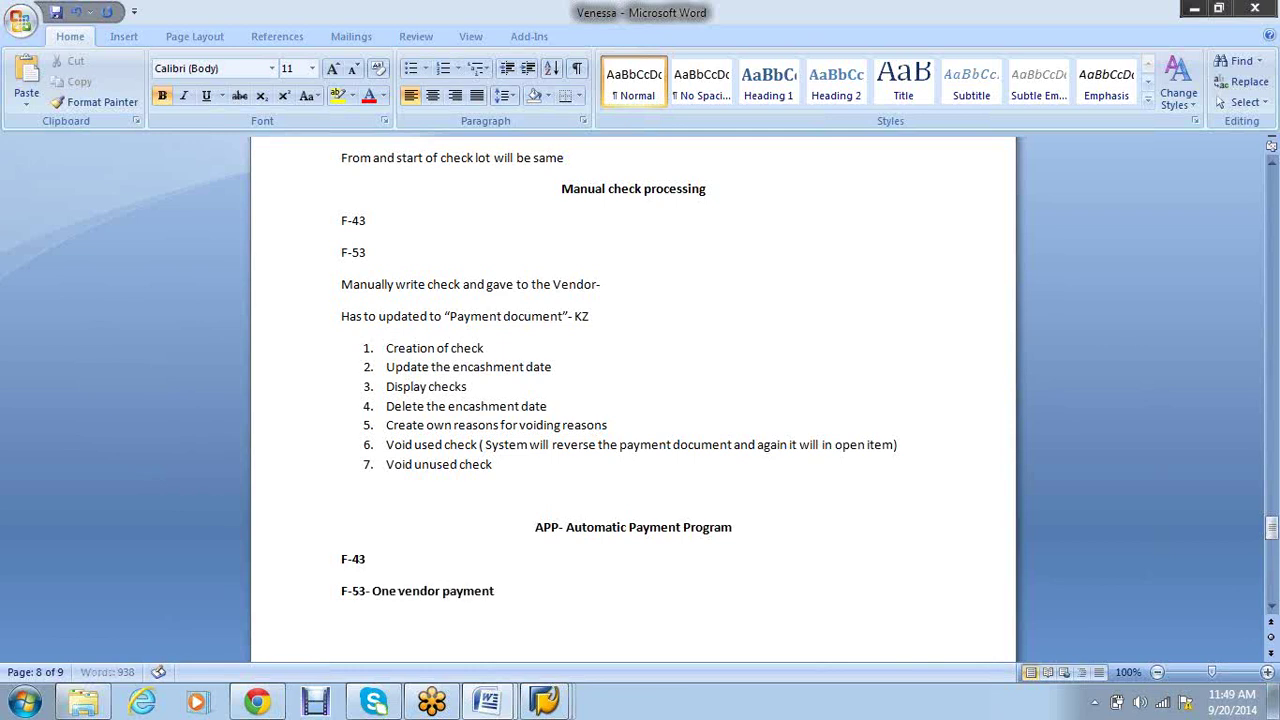
{"action": "key", "text": "Return"}
Remove the bold formatting from the F-43 and F-53 lines below the Automatic Payment Program heading
{"action": "scroll", "coordinate": [442, 598], "scroll_direction": "down", "scroll_amount": 3}
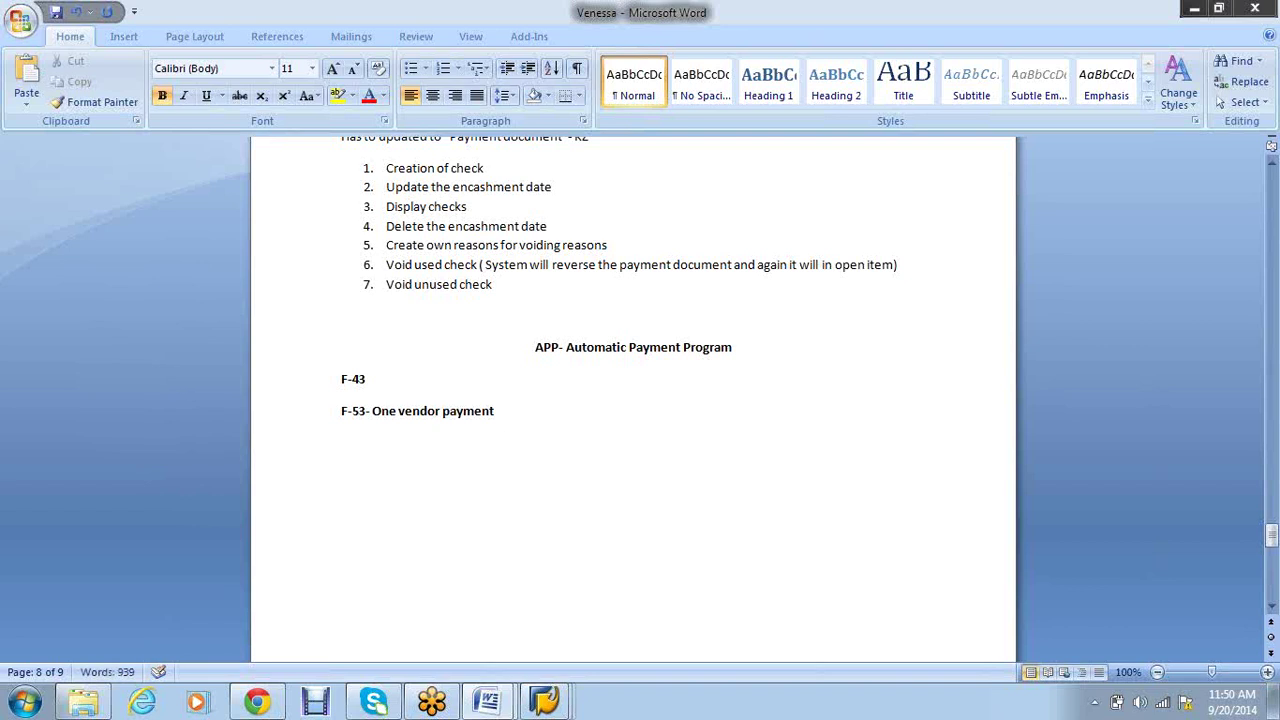
{"action": "left_click_drag", "start_coordinate": [496, 411], "coordinate": [309, 360]}
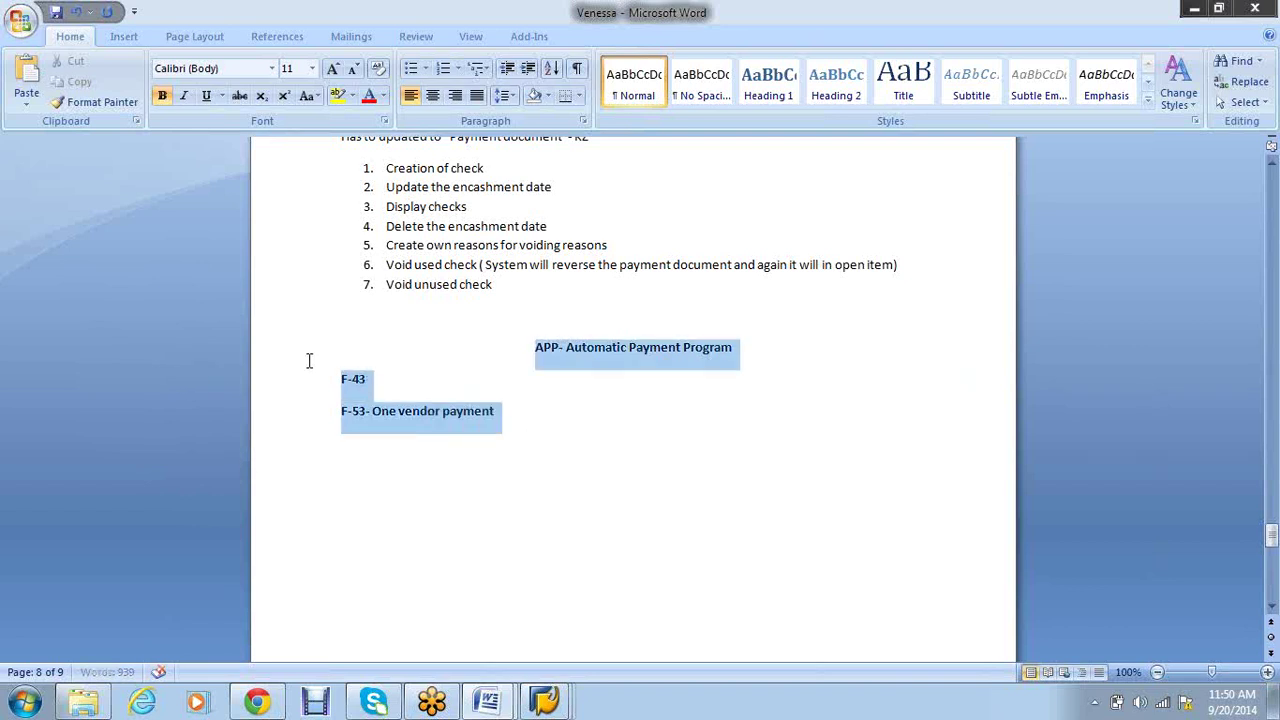
{"action": "left_click", "coordinate": [603, 497]}
{"action": "left_click_drag", "start_coordinate": [500, 416], "coordinate": [323, 386]}
{"action": "left_click", "coordinate": [597, 489]}
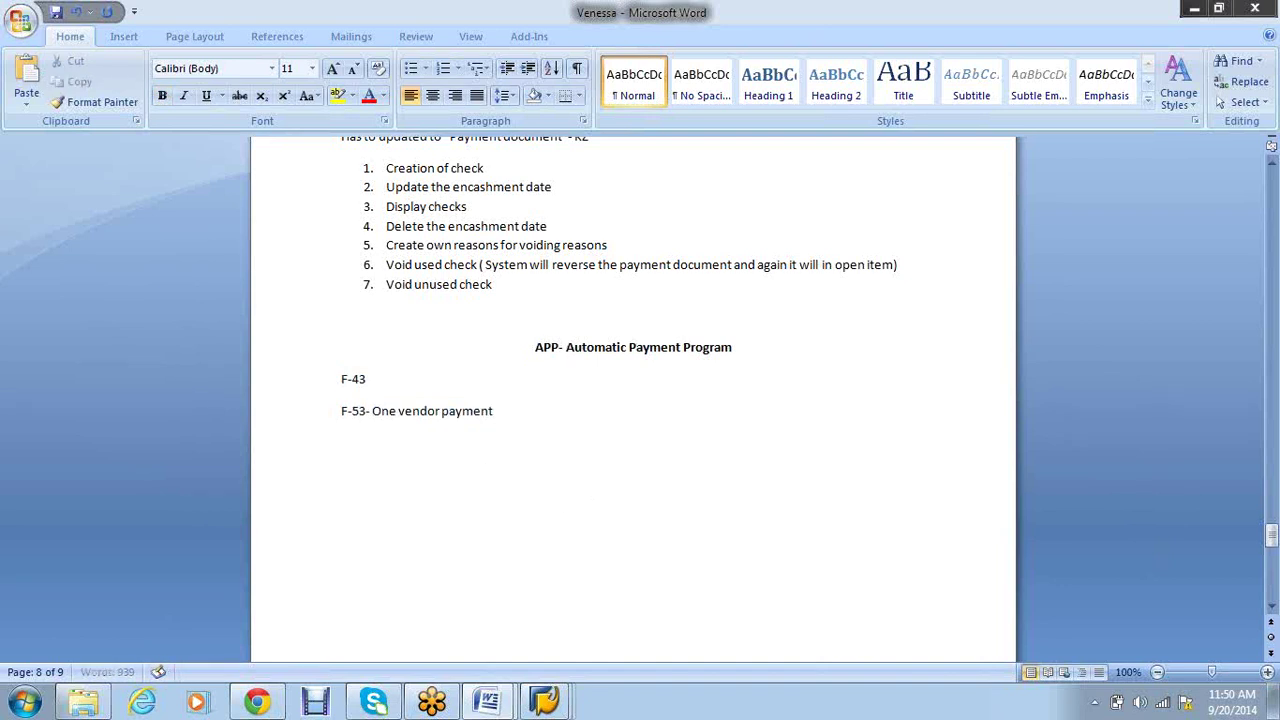
Add an indented "APP" line below the F-53 line, followed by "In house check creation" at the left margin
{"action": "type", "text": "APP"}
{"action": "key", "text": "Return"}
{"action": "type", "text": "Check"}
{"action": "key", "text": "BackSpace"}
{"action": "key", "text": "BackSpace"}
{"action": "key", "text": "BackSpace"}
{"action": "key", "text": "BackSpace"}
{"action": "key", "text": "BackSpace"}
{"action": "type", "text": "Ihouse"}
{"action": "key", "text": "Left"}
{"action": "key", "text": "Left"}
{"action": "key", "text": "Left"}
{"action": "key", "text": "Left"}
{"action": "key", "text": "Left"}
{"action": "key", "text": "Left"}
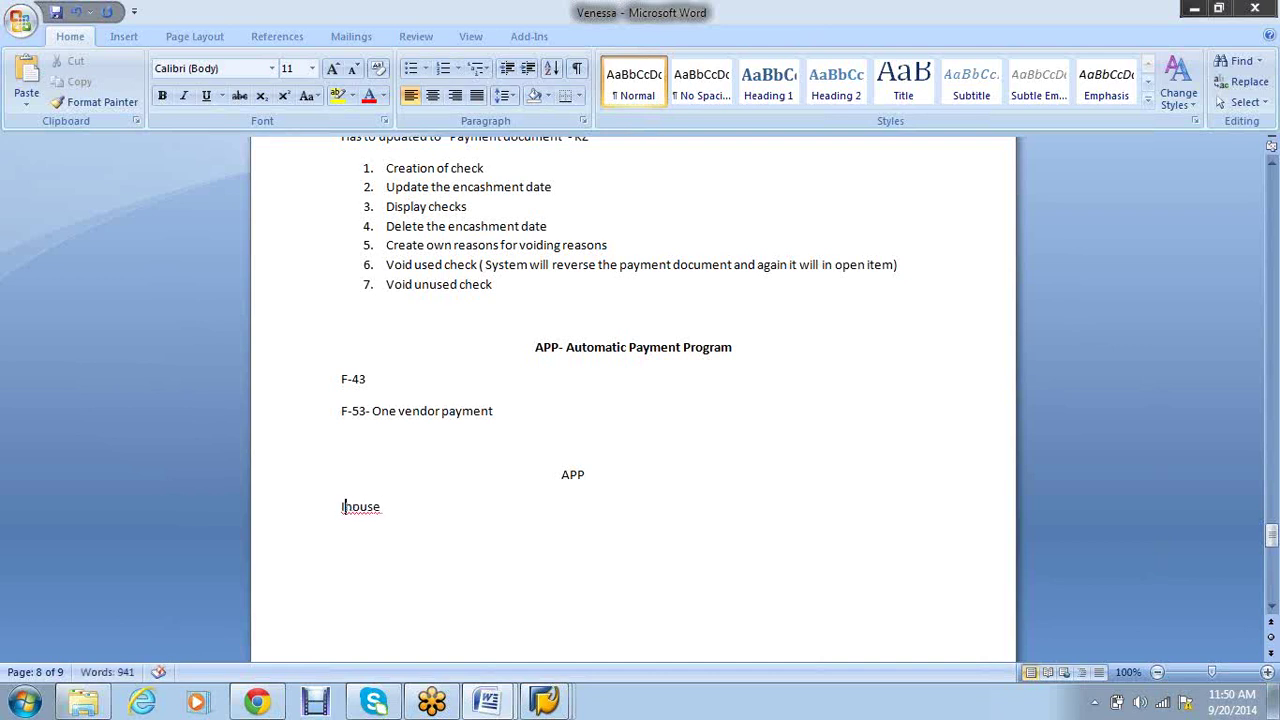
{"action": "type", "text": "n"}
{"action": "key", "text": "Right"}
{"action": "key", "text": "Right"}
{"action": "key", "text": "Right"}
{"action": "key", "text": "Right"}
{"action": "key", "text": "Right"}
{"action": "type", "text": "che"}
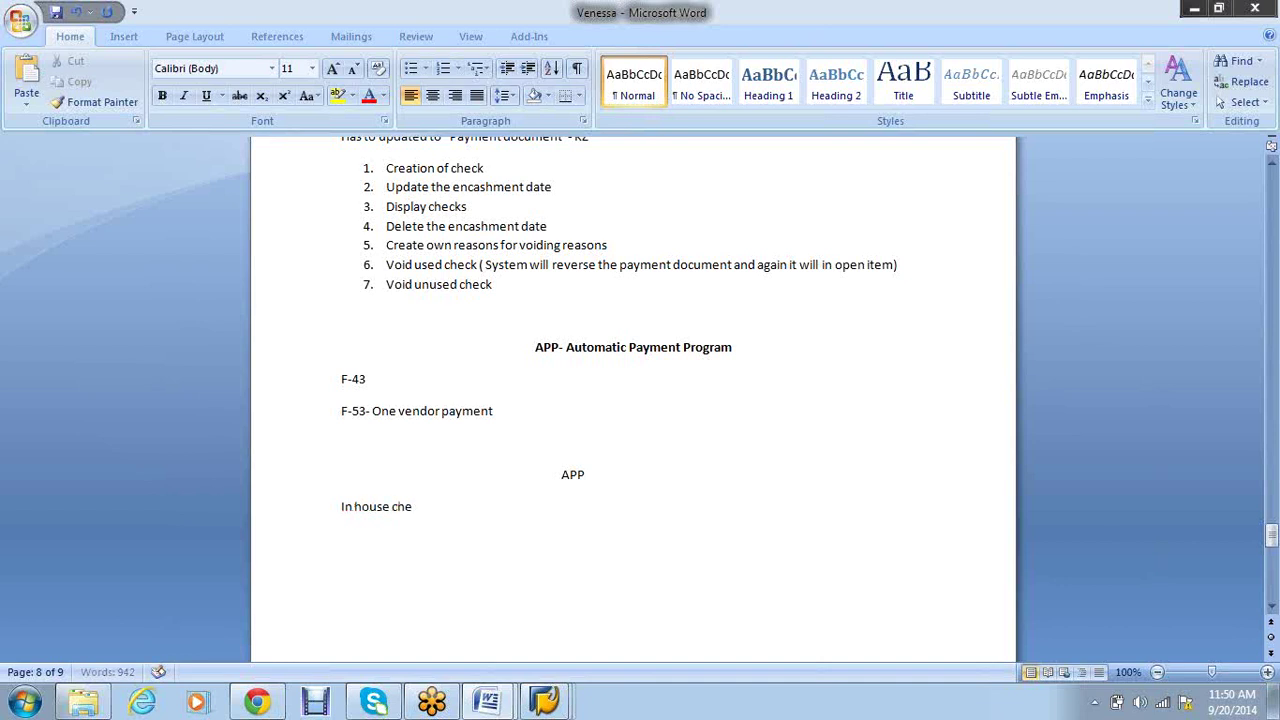
{"action": "type", "text": "ck creation"}
Add "IDOC(Check created at bank/WIRE/DFT/EFT)" with tab spacing on the same line, and indent the APP line slightly further
{"action": "key", "text": "Tab"}
{"action": "key", "text": "Tab"}
{"action": "key", "text": "Tab"}
{"action": "key", "text": "Tab"}
{"action": "key", "text": "Tab"}
{"action": "type", "text": "IDOC"}
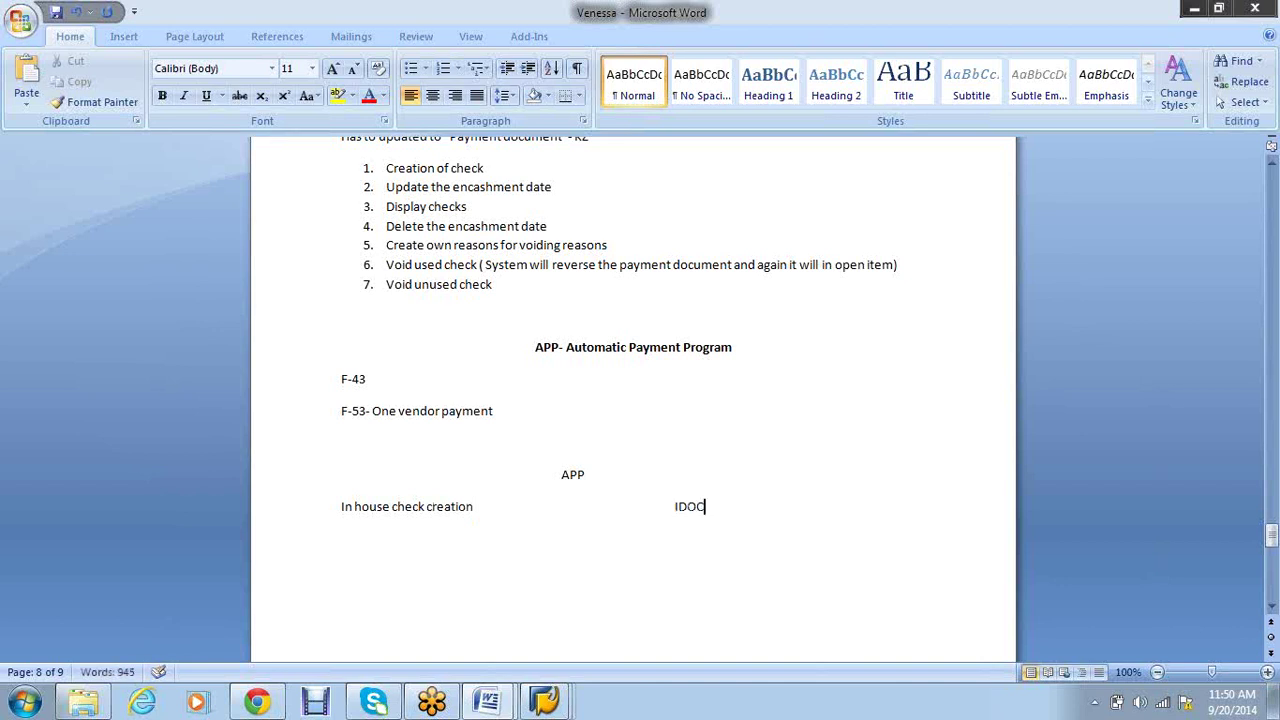
{"action": "type", "text": "(Check crea"}
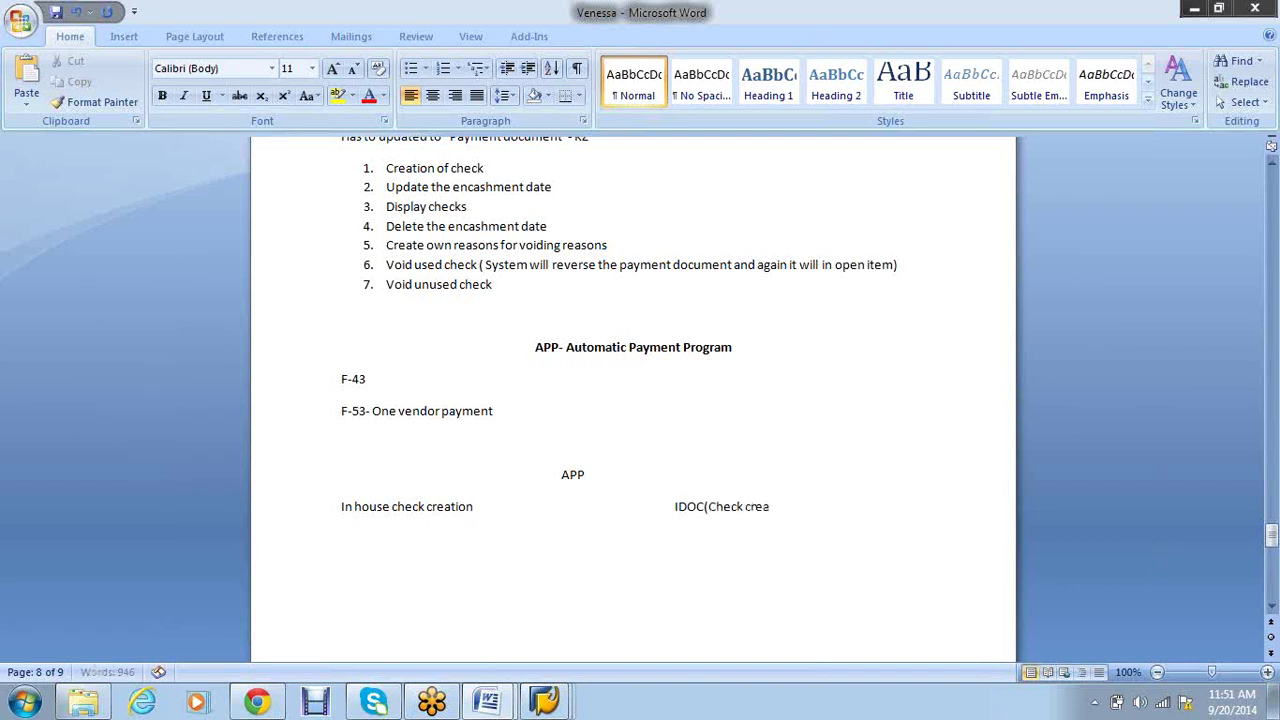
{"action": "type", "text": "ted at bank/"}
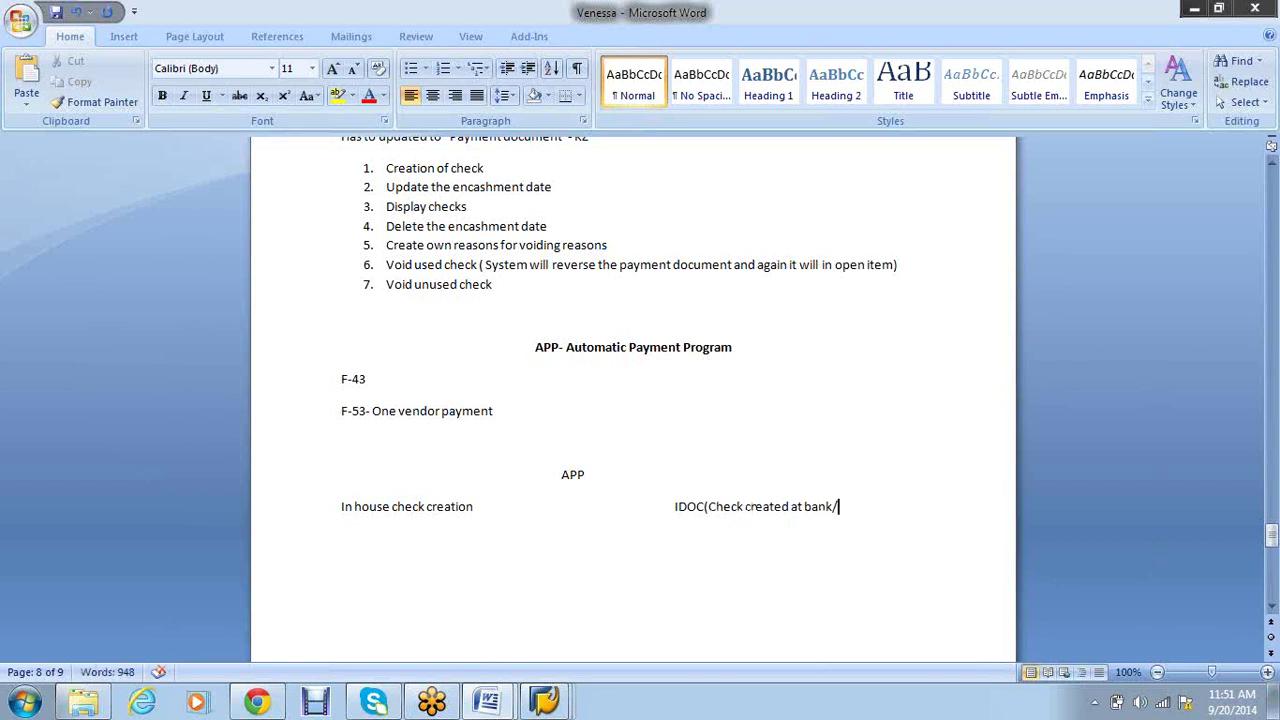
{"action": "type", "text": "WIRE/DFT/EF"}
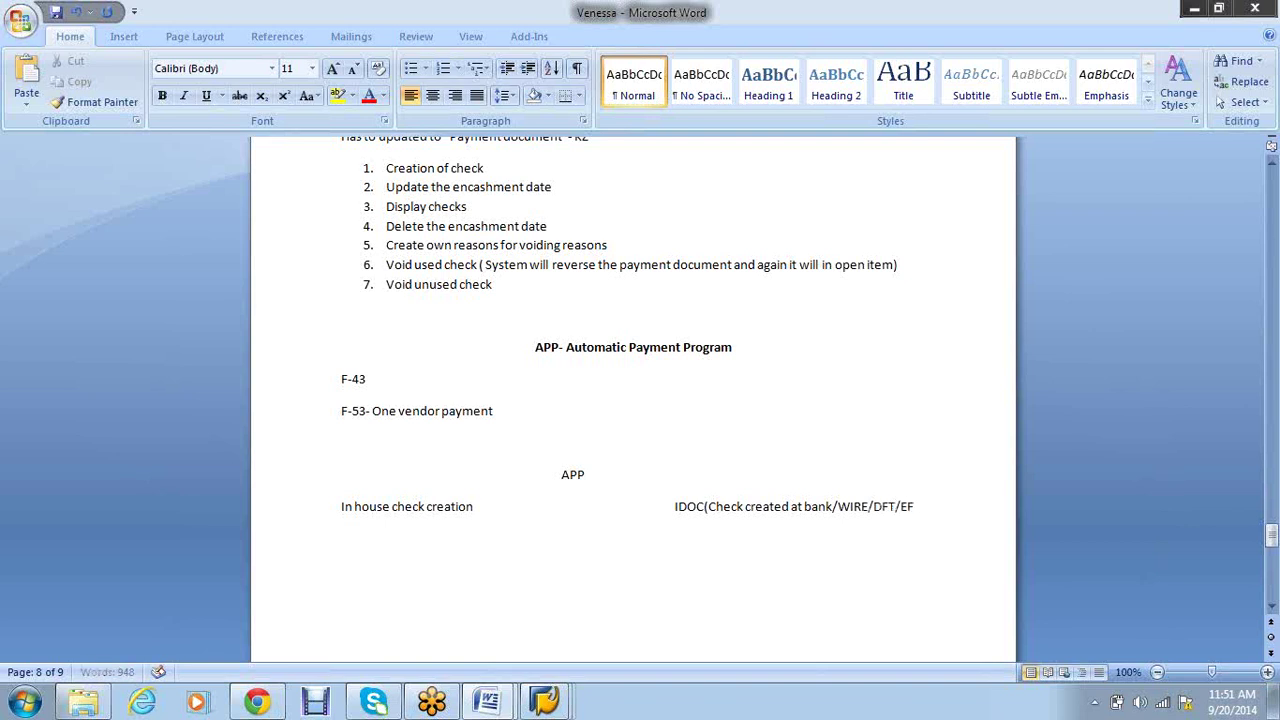
{"action": "type", "text": "T)"}
{"action": "left_click", "coordinate": [548, 476]}
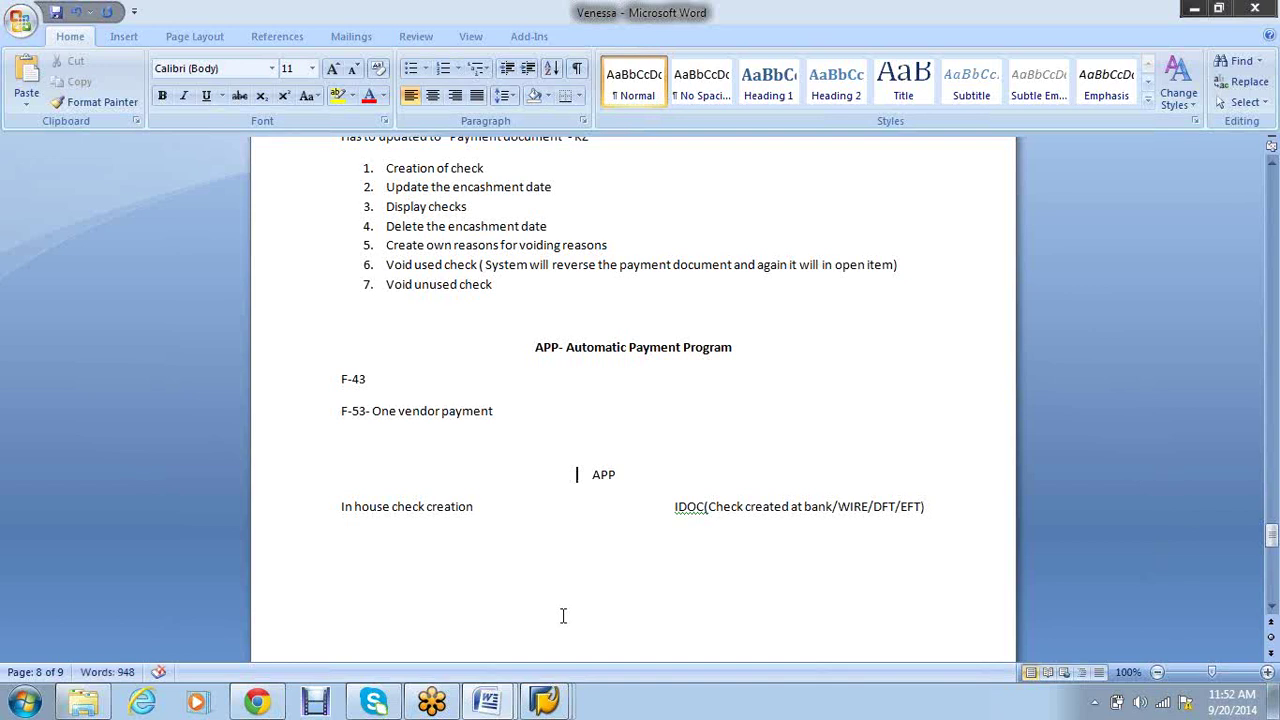
Add the line "In House check Creation" after a blank line below the IDOC line
{"action": "left_click", "coordinate": [977, 511]}
{"action": "key", "text": "Return"}
{"action": "key", "text": "Return"}
{"action": "type", "text": "In House check C"}
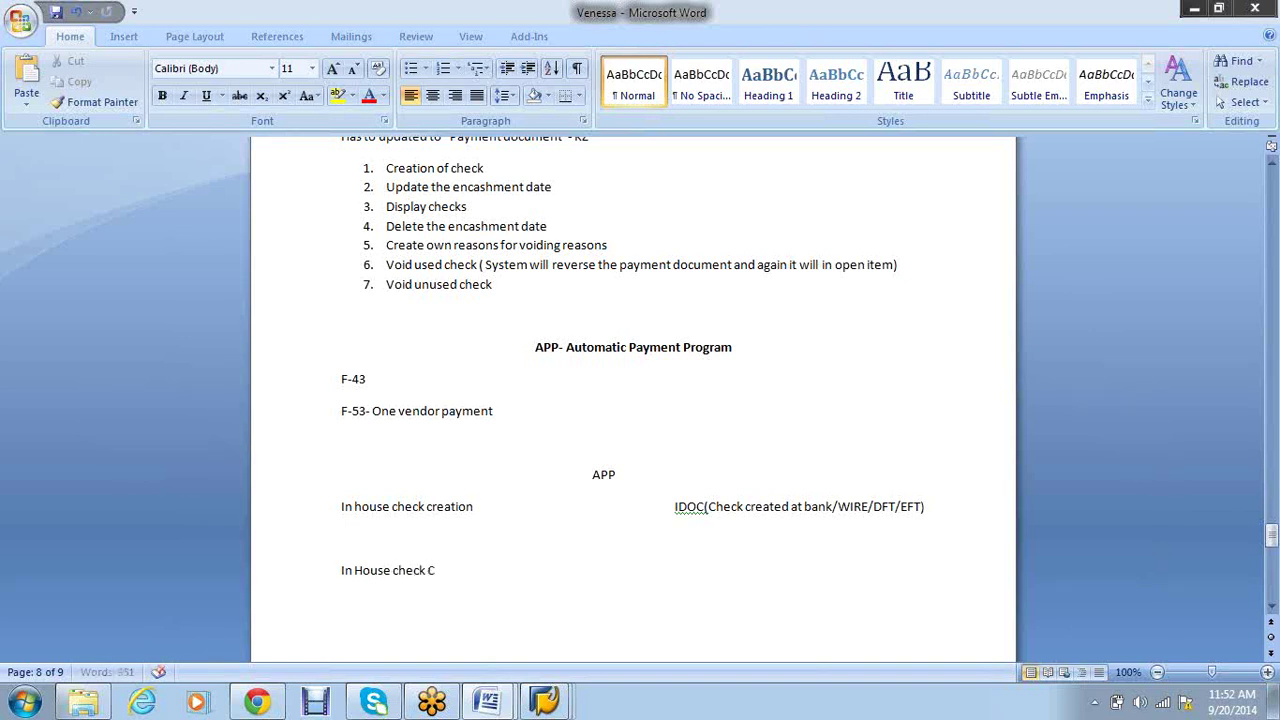
{"action": "type", "text": "reation"}
{"action": "key", "text": "Return"}
Format the "In House check Creation" line as a bold, centered heading
{"action": "key", "text": "shift+Up"}
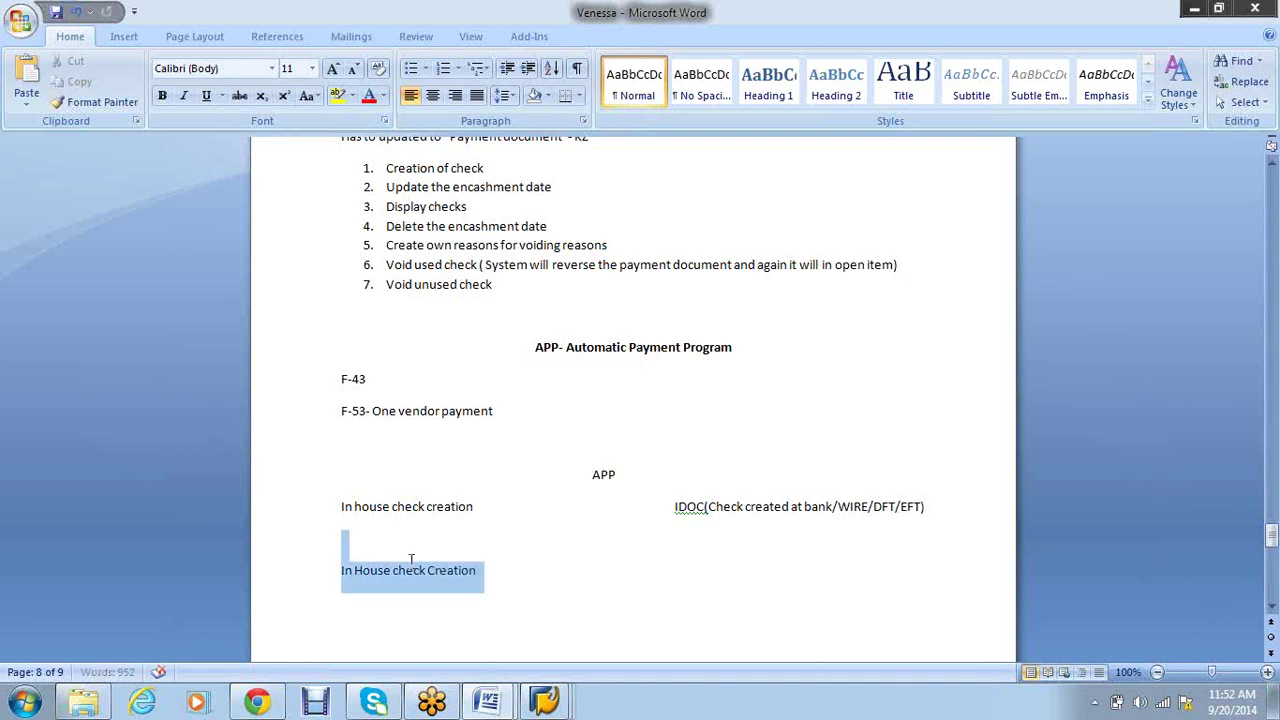
{"action": "key", "text": "ctrl+b"}
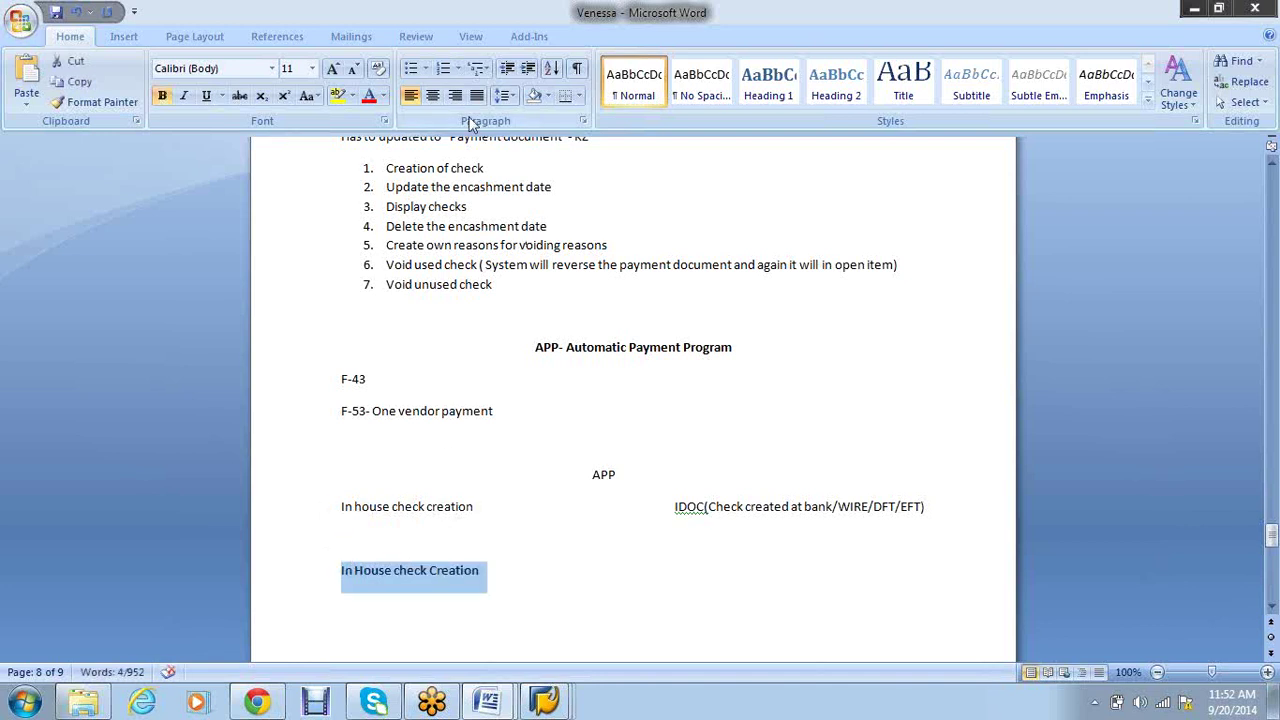
{"action": "left_click", "coordinate": [432, 95]}
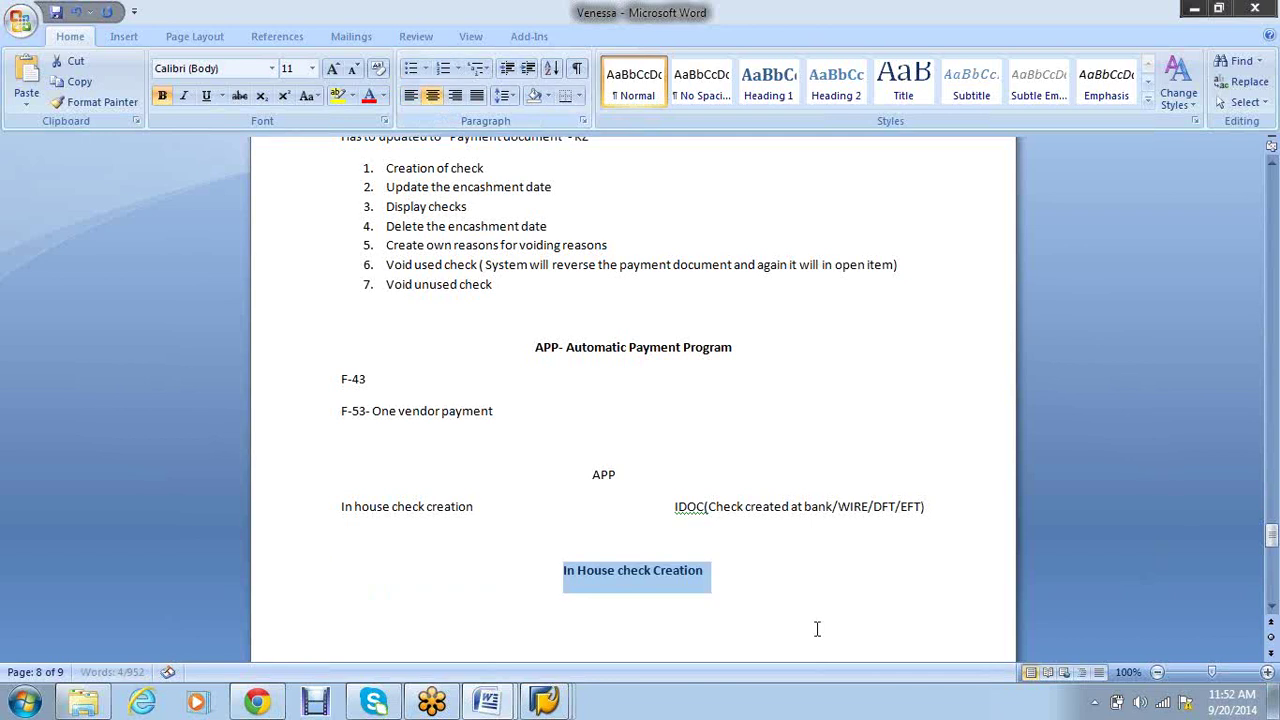
{"action": "left_click", "coordinate": [817, 629]}
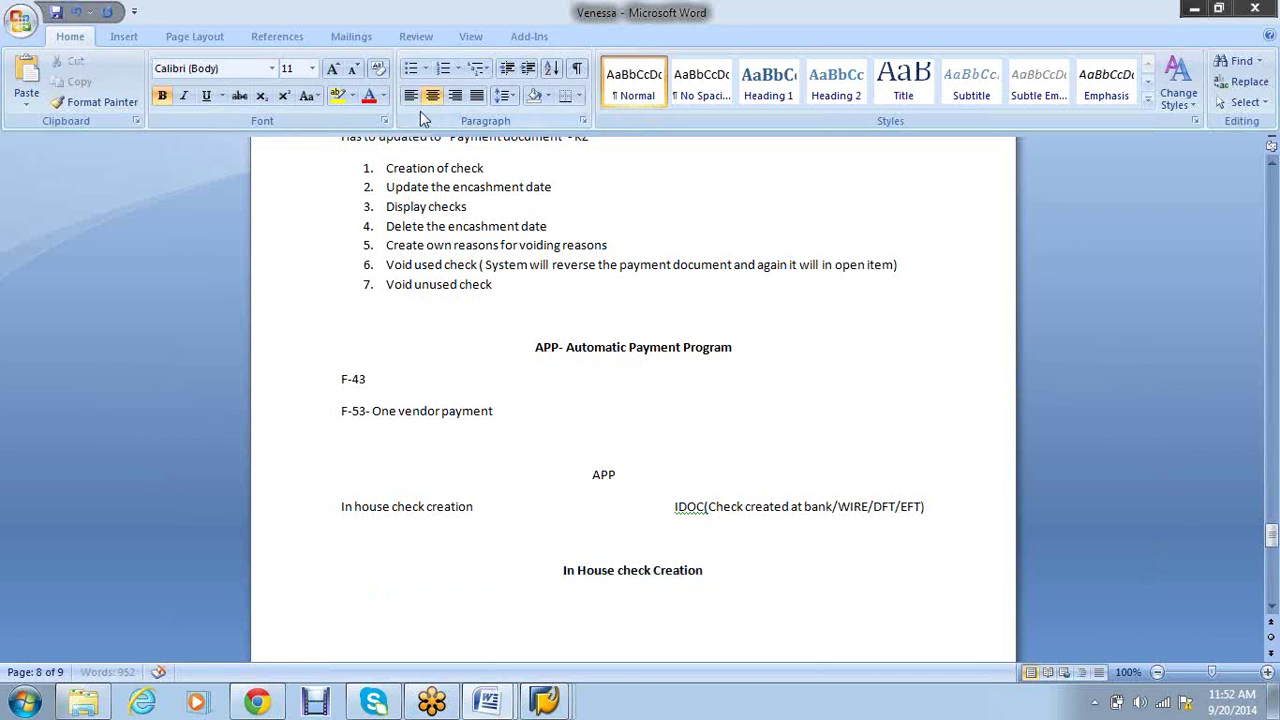
Start a left-aligned, non-bold numbered list under the In House check Creation heading with "Printing check using SAP"
{"action": "left_click", "coordinate": [411, 95]}
{"action": "scroll", "coordinate": [533, 587], "scroll_direction": "down", "scroll_amount": 1}
{"action": "scroll", "coordinate": [533, 587], "scroll_direction": "down", "scroll_amount": 2}
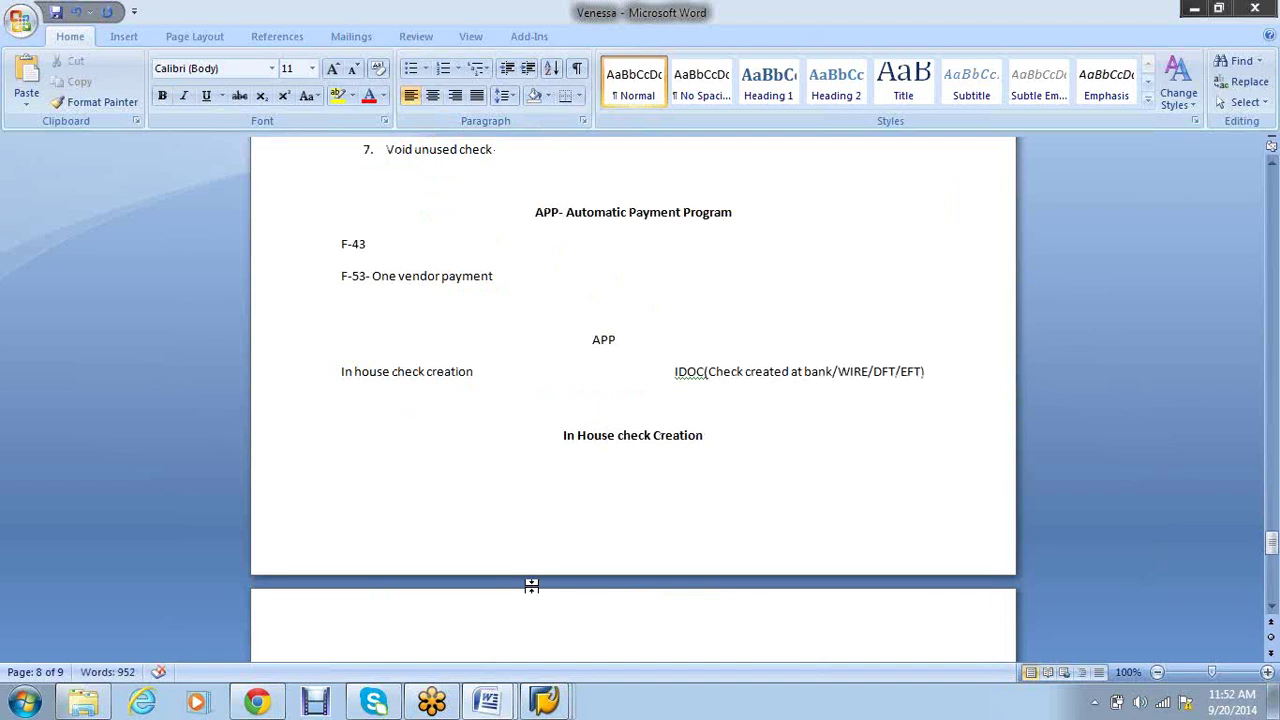
{"action": "type", "text": "1."}
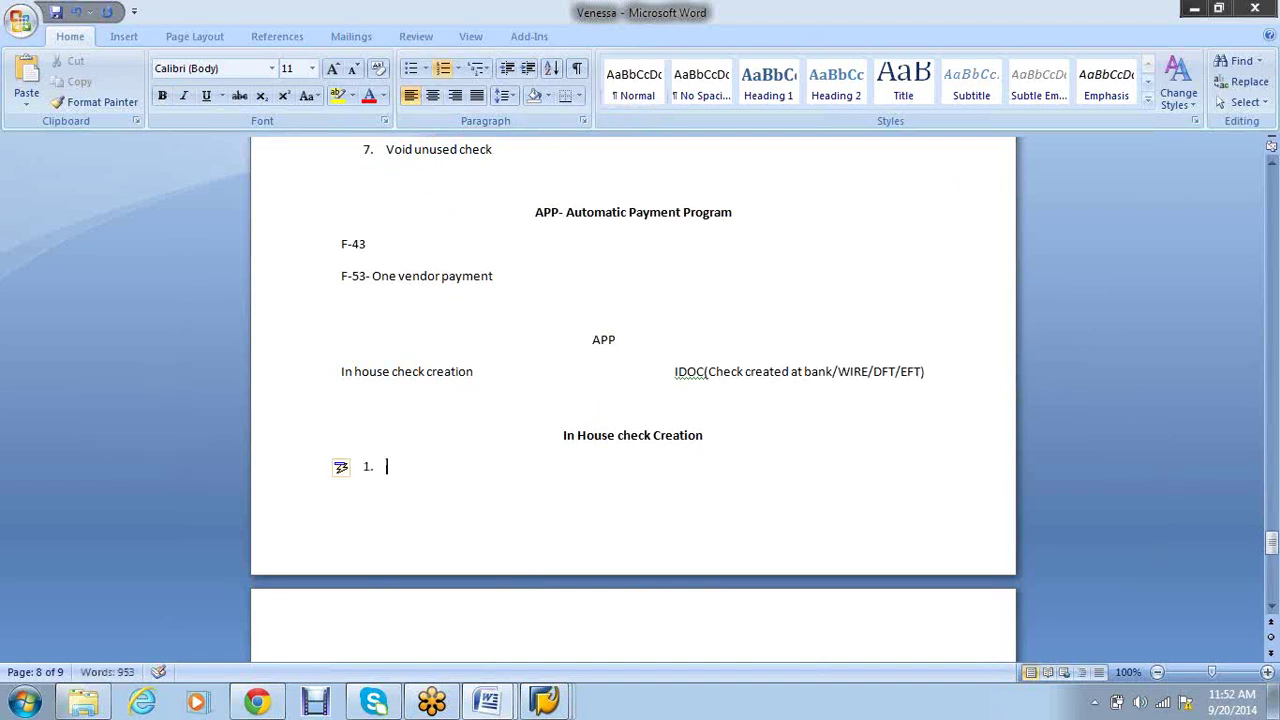
{"action": "type", "text": " Printing check using SAP"}
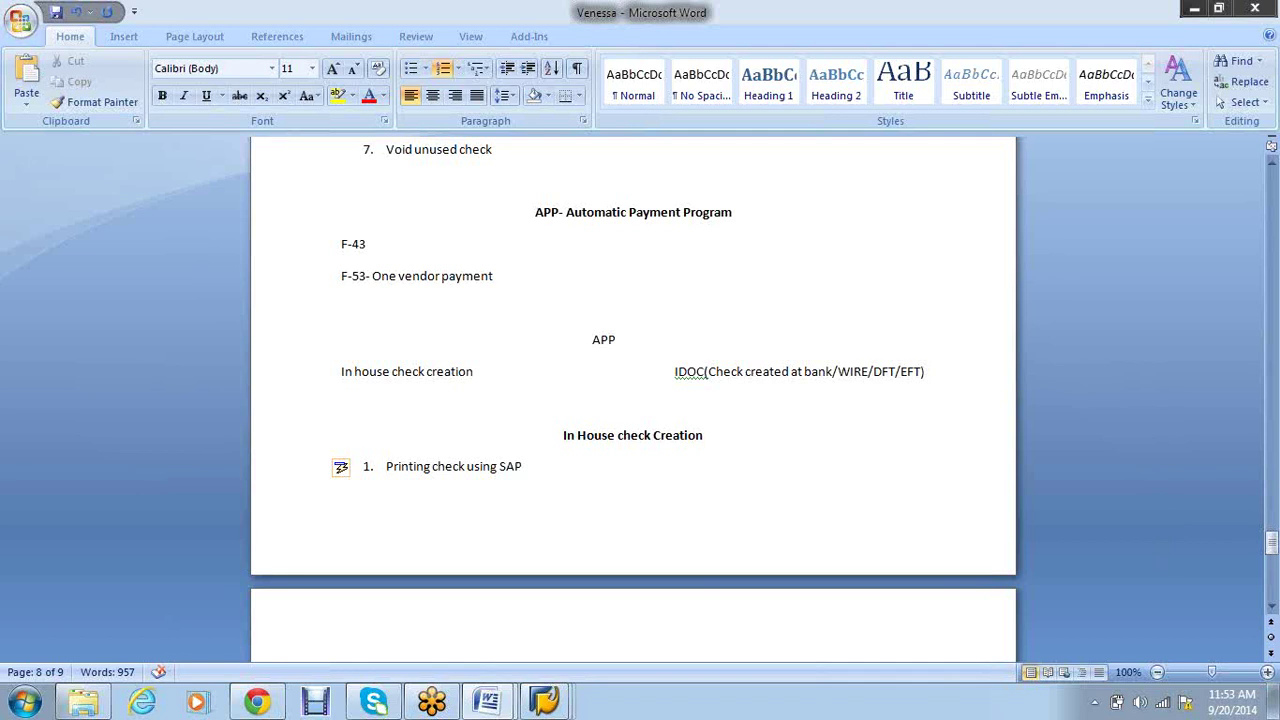
{"action": "key", "text": "Return"}
Replace the text of the first numbered item with "Clear open items"
{"action": "left_click", "coordinate": [542, 410]}
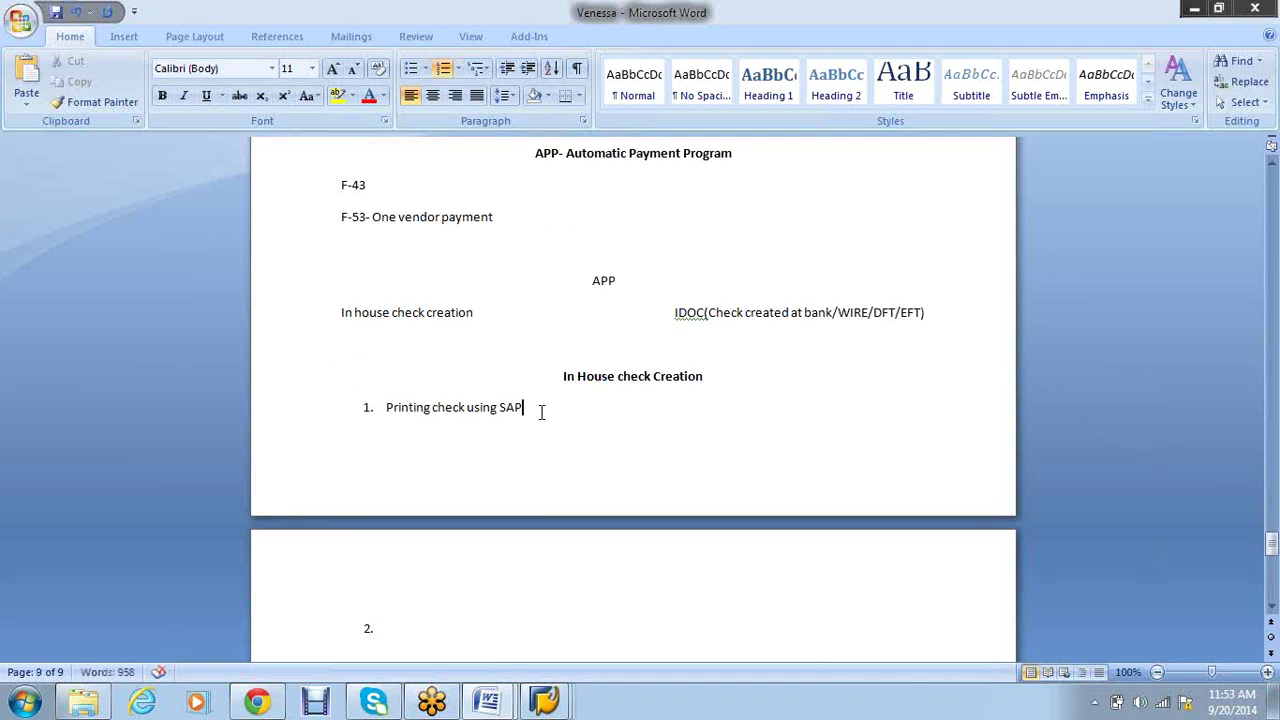
{"action": "key", "text": "BackSpace"}
{"action": "key", "text": "BackSpace"}
{"action": "key", "text": "BackSpace"}
{"action": "key", "text": "BackSpace"}
{"action": "key", "text": "BackSpace"}
{"action": "key", "text": "BackSpace"}
{"action": "key", "text": "BackSpace"}
{"action": "key", "text": "BackSpace"}
{"action": "key", "text": "BackSpace"}
{"action": "key", "text": "BackSpace"}
{"action": "key", "text": "BackSpace"}
{"action": "key", "text": "BackSpace"}
{"action": "key", "text": "BackSpace"}
{"action": "key", "text": "BackSpace"}
{"action": "key", "text": "BackSpace"}
{"action": "key", "text": "BackSpace"}
{"action": "key", "text": "BackSpace"}
{"action": "key", "text": "BackSpace"}
{"action": "key", "text": "BackSpace"}
{"action": "key", "text": "BackSpace"}
{"action": "key", "text": "BackSpace"}
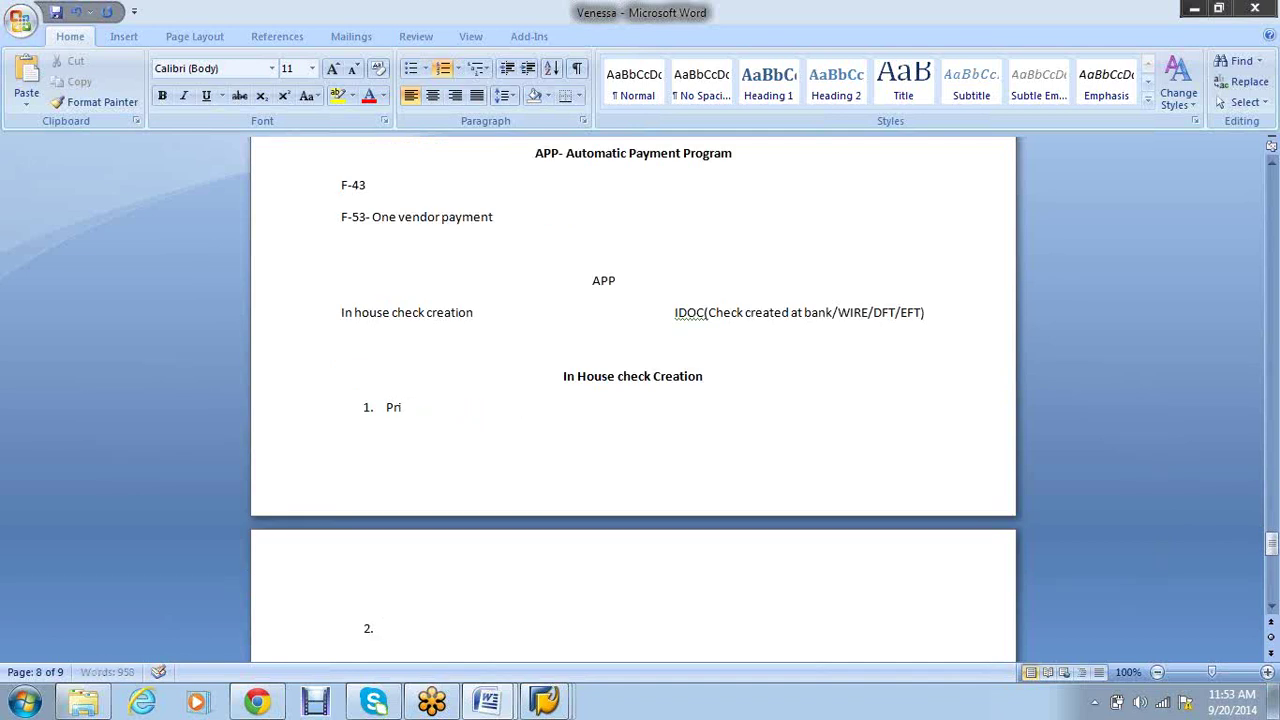
{"action": "type", "text": "Clear open ite"}
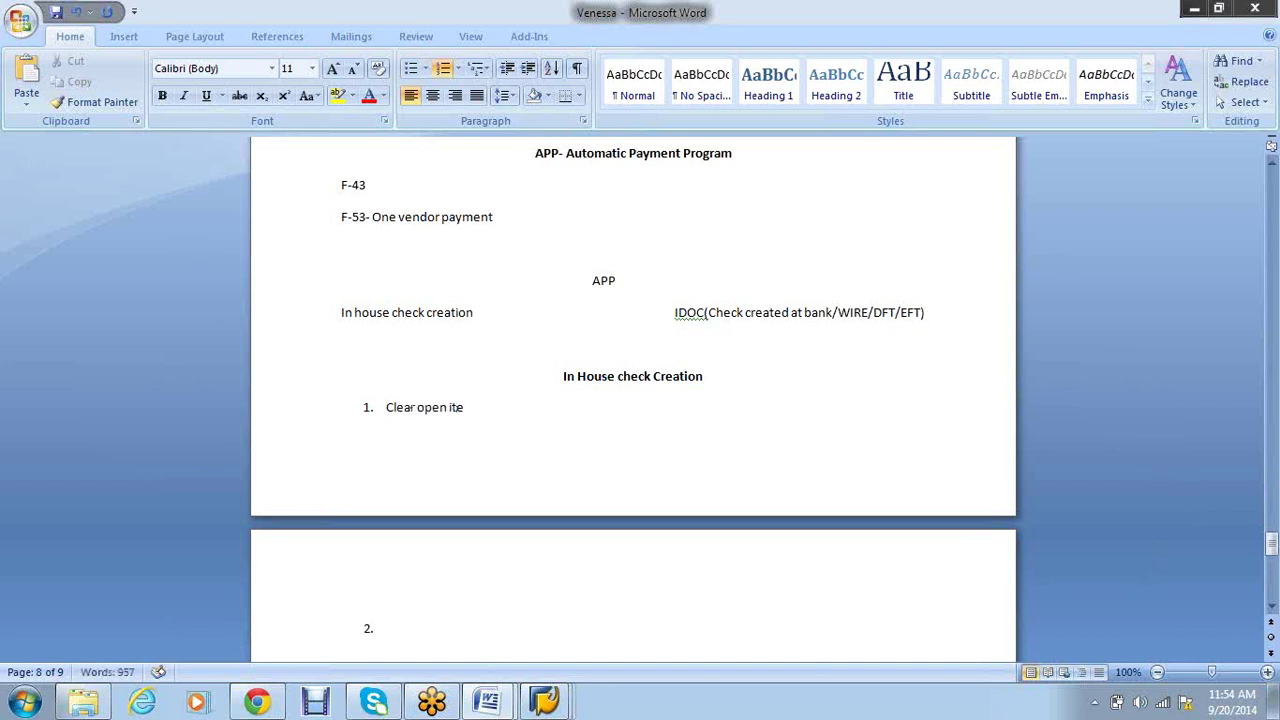
{"action": "type", "text": "ms"}
Add "Print check" and "Update check number to payment document" as the second and third numbered items
{"action": "key", "text": "Down"}
{"action": "type", "text": "Print check"}
{"action": "key", "text": "Return"}
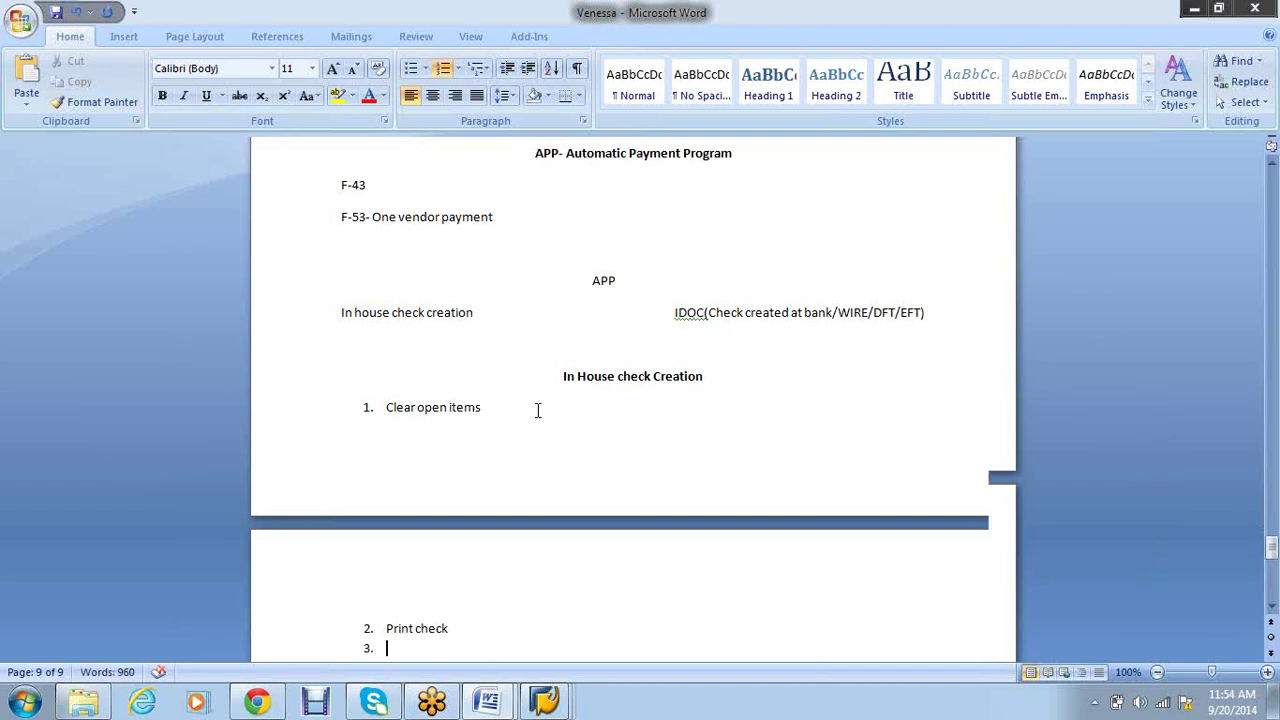
{"action": "scroll", "coordinate": [537, 412], "scroll_direction": "down", "scroll_amount": 3}
{"action": "type", "text": "Update check"}
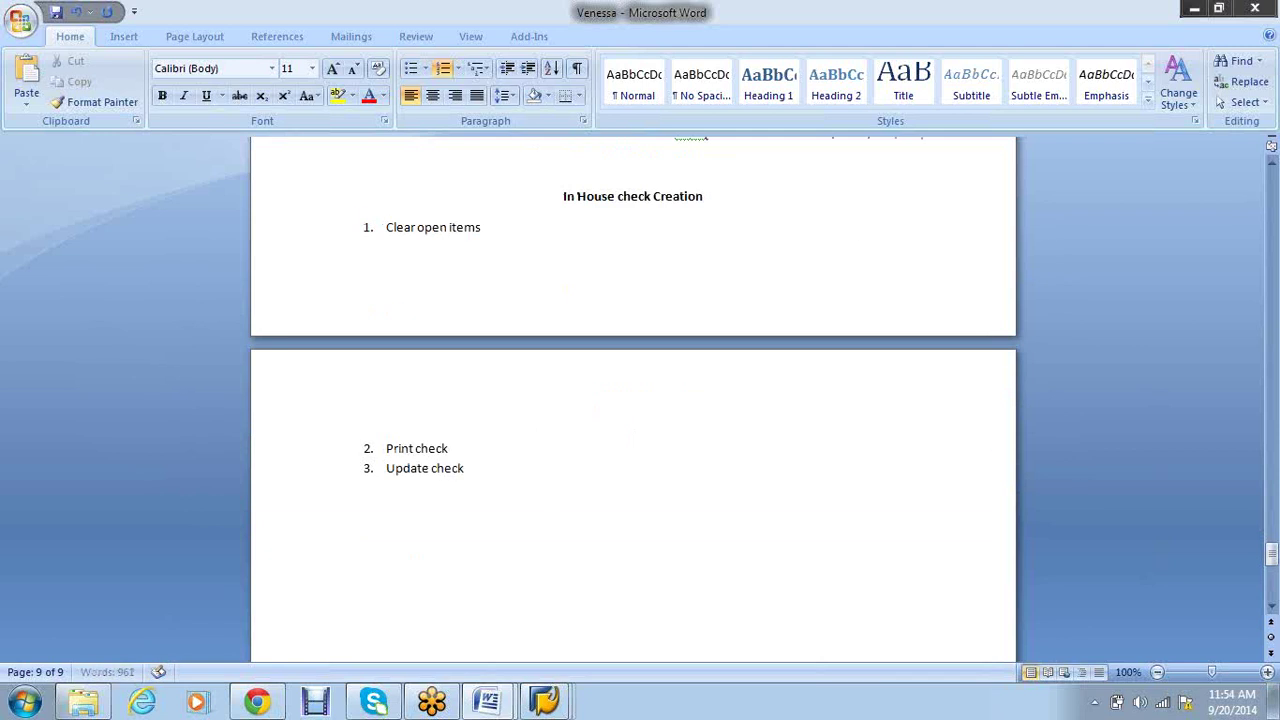
{"action": "type", "text": " number to payment"}
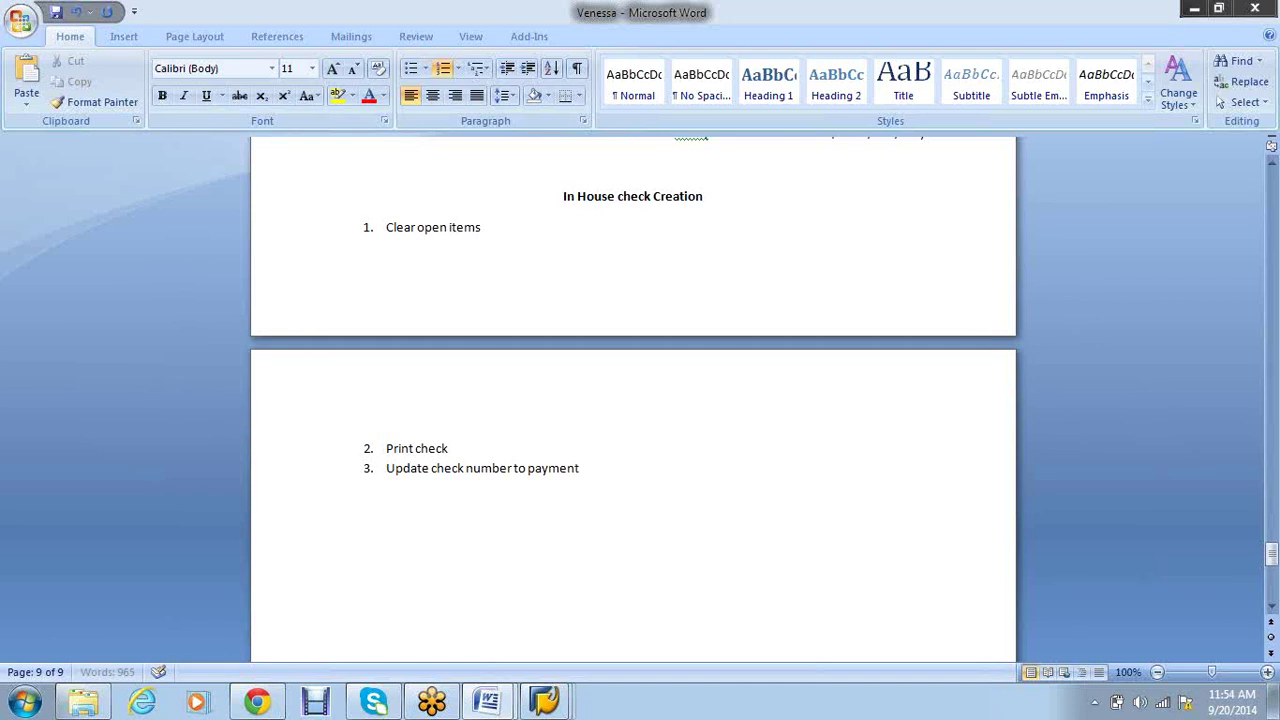
{"action": "type", "text": " document"}
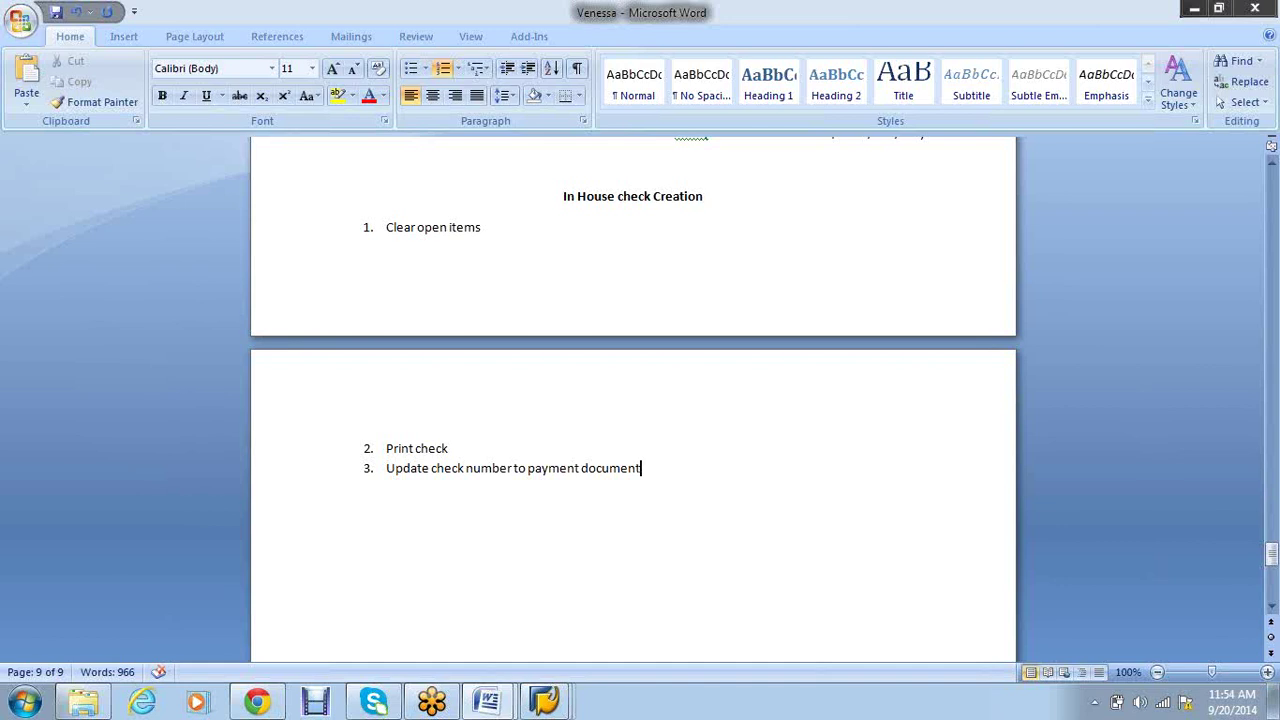
End the numbered list and add the line "House Bank- Bank G/L account" below it after a blank line
{"action": "key", "text": "Return"}
{"action": "key", "text": "Return"}
{"action": "key", "text": "Return"}
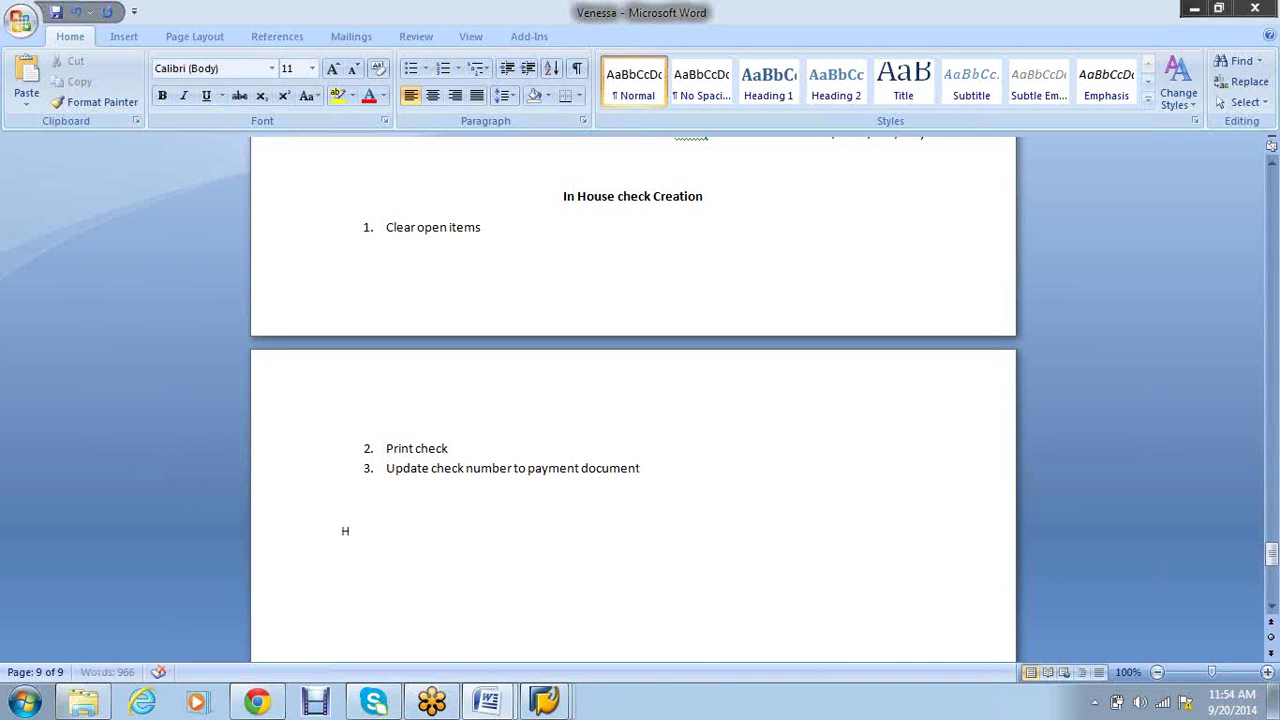
{"action": "type", "text": "House"}
{"action": "key", "text": "BackSpace"}
{"action": "key", "text": "BackSpace"}
{"action": "key", "text": "BackSpace"}
{"action": "key", "text": "BackSpace"}
{"action": "key", "text": "BackSpace"}
{"action": "type", "text": "Hosue bank"}
{"action": "key", "text": "BackSpace"}
{"action": "key", "text": "BackSpace"}
{"action": "key", "text": "BackSpace"}
{"action": "key", "text": "BackSpace"}
{"action": "key", "text": "BackSpace"}
{"action": "key", "text": "BackSpace"}
{"action": "key", "text": "BackSpace"}
{"action": "key", "text": "BackSpace"}
{"action": "type", "text": "use Bank- Bank G/L account"}
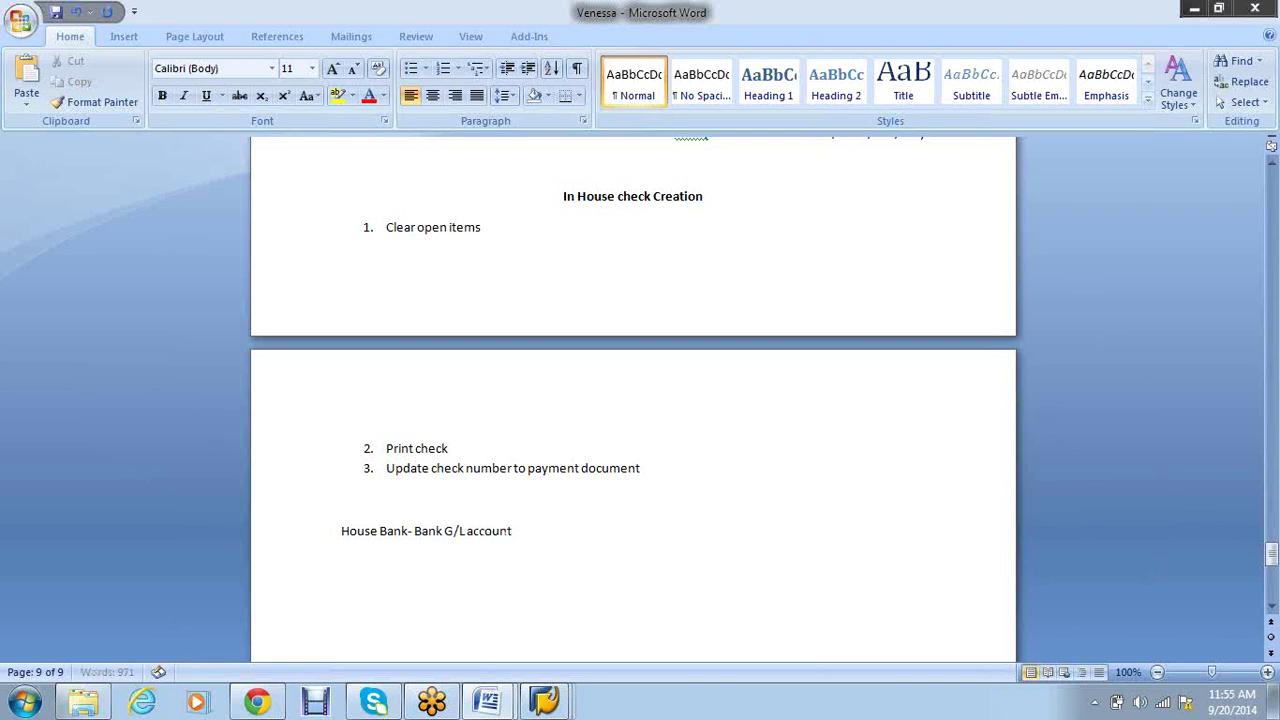
Add the line "FBZP- Bank G/L account" below the House Bank line and start a new line
{"action": "key", "text": "Return"}
{"action": "type", "text": "BZP- Bank G/L account"}
{"action": "key", "text": "Return"}
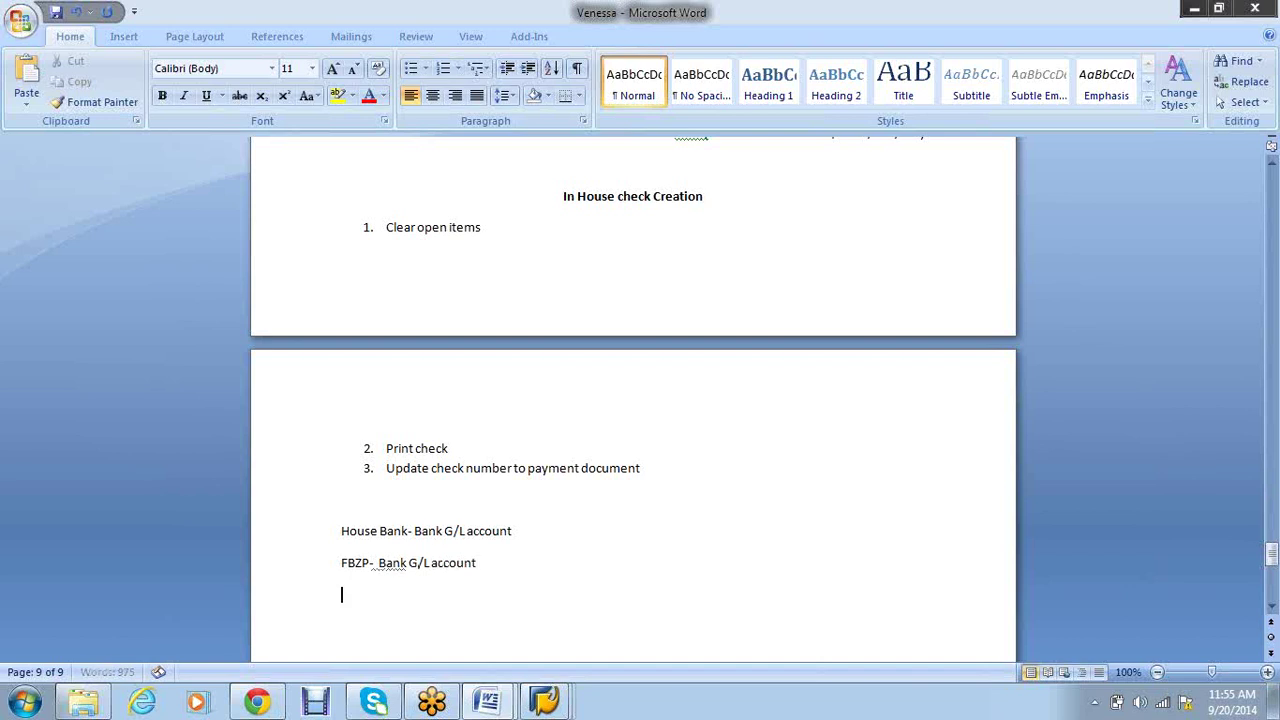
Add a "Check-" line after a blank line and insert "Main" before "Bank G/L account" in the House Bank and FBZP lines
{"action": "type", "text": "Check-"}
{"action": "left_click", "coordinate": [414, 531]}
{"action": "type", "text": "Main"}
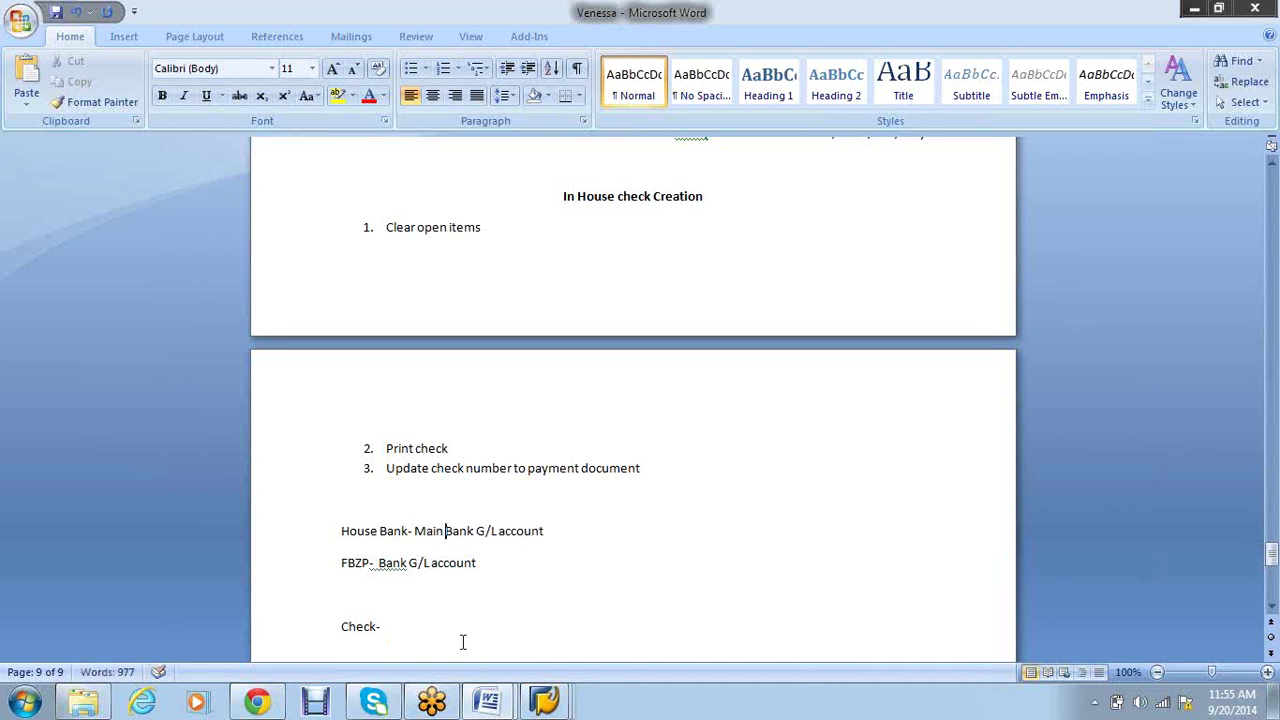
{"action": "left_click", "coordinate": [379, 565]}
{"action": "type", "text": "Main"}
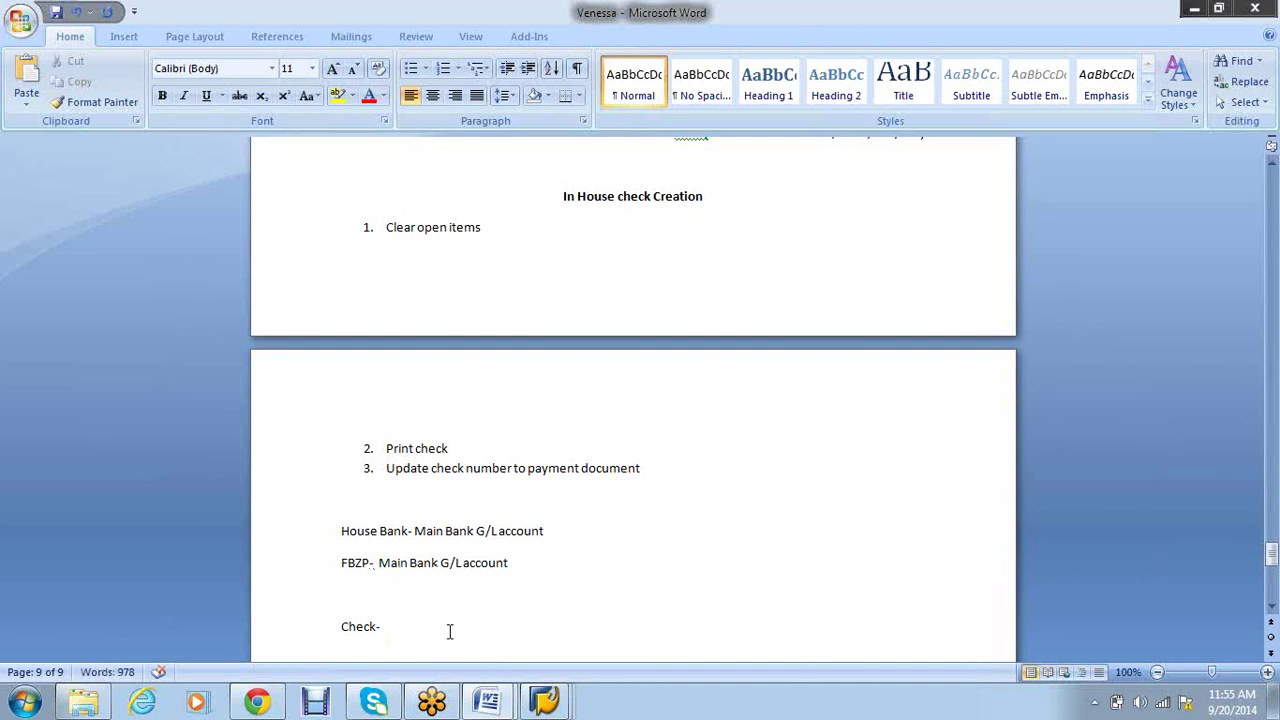
Insert the line "Invoice- Vendor- CR/ Credit purchase- DR" above the "Check-" line
{"action": "left_click", "coordinate": [411, 594]}
{"action": "key", "text": "Return"}
{"action": "type", "text": "Invoice-"}
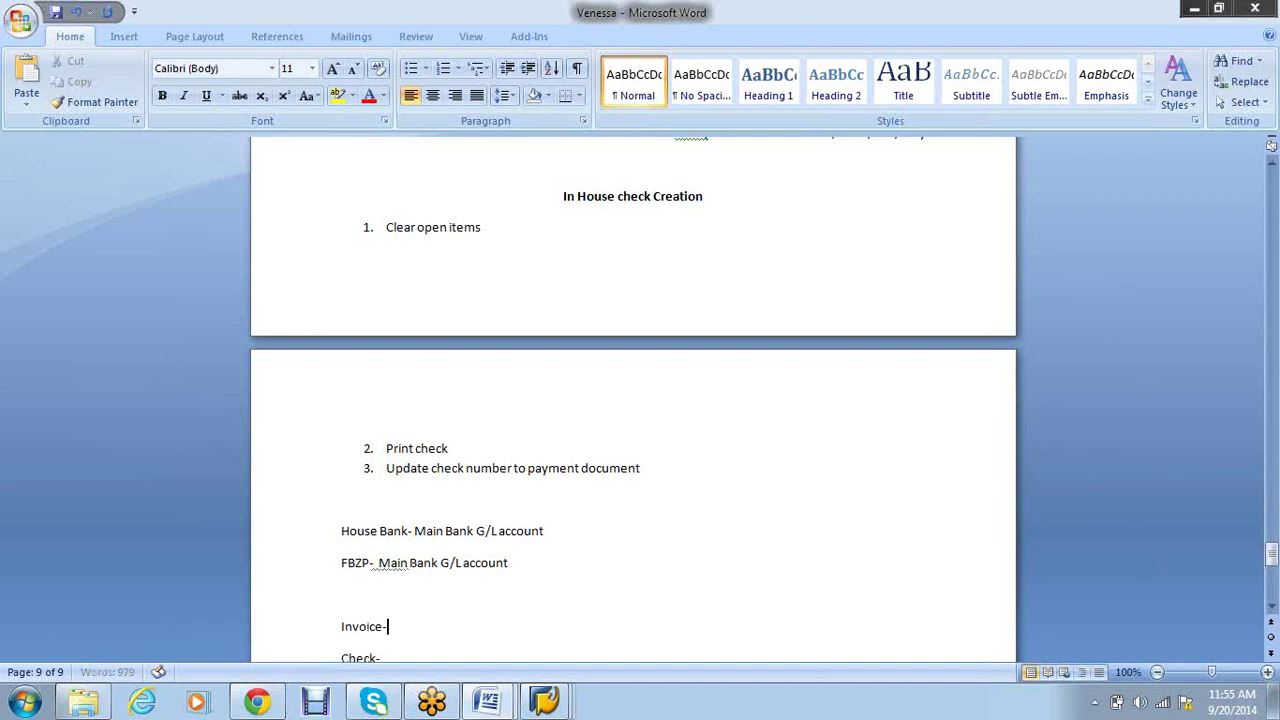
{"action": "type", "text": " Venodor- CR/ Credi"}
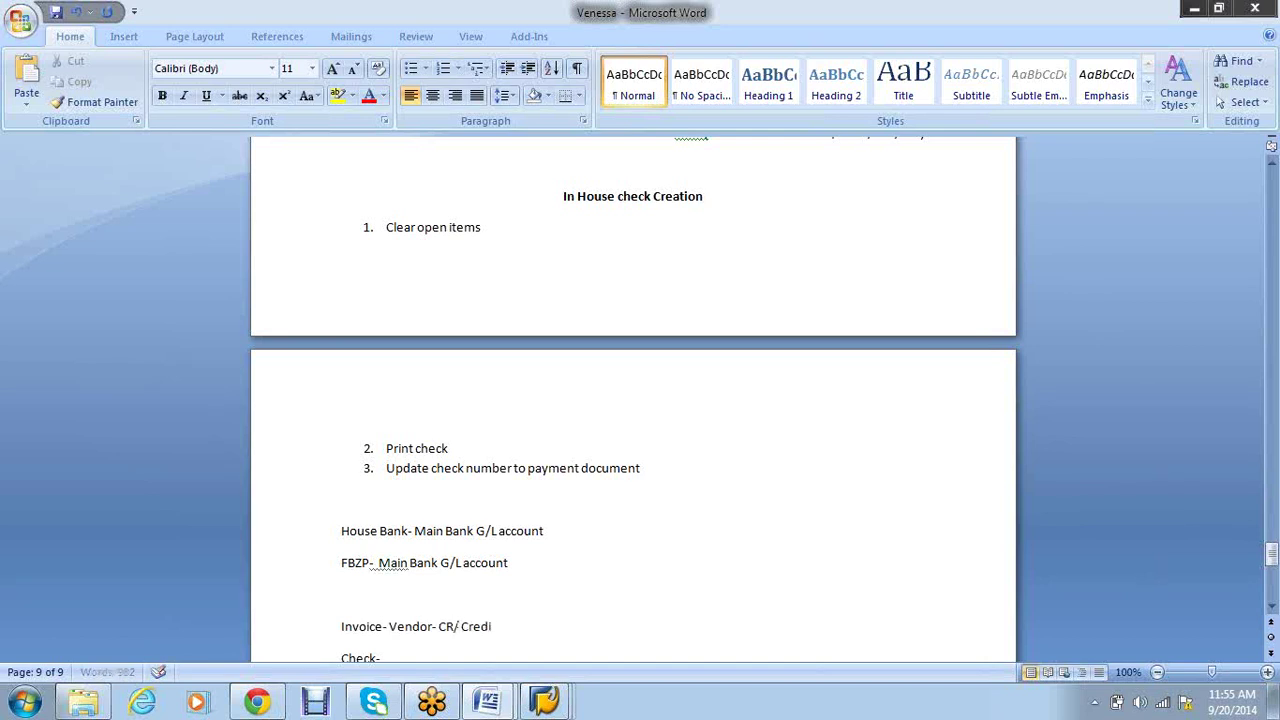
{"action": "type", "text": "t ourchase-"}
{"action": "left_click", "coordinate": [504, 626]}
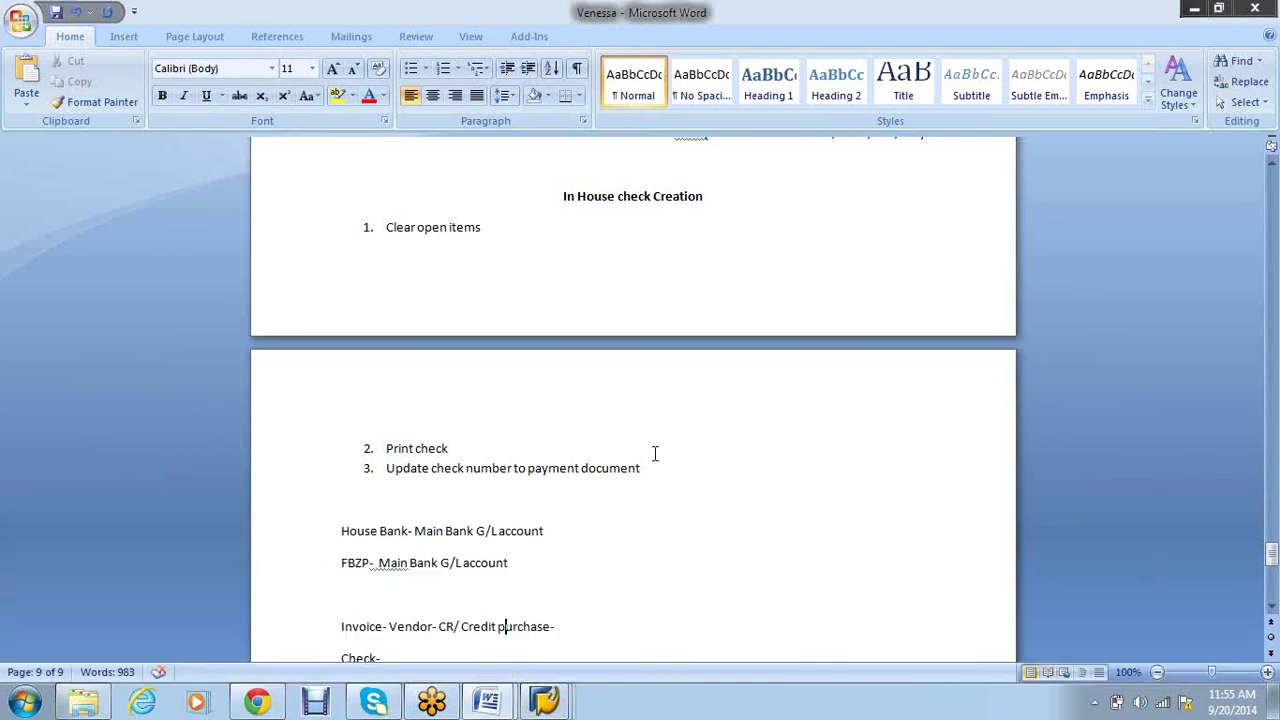
{"action": "key", "text": "BackSpace"}
{"action": "type", "text": "p"}
{"action": "left_click", "coordinate": [591, 628]}
{"action": "type", "text": "DR"}
Start a new line reading "Payment- Vendor-" between the Invoice and Check lines
{"action": "scroll", "coordinate": [600, 620], "scroll_direction": "down", "scroll_amount": 4}
{"action": "key", "text": "Return"}
{"action": "type", "text": "B"}
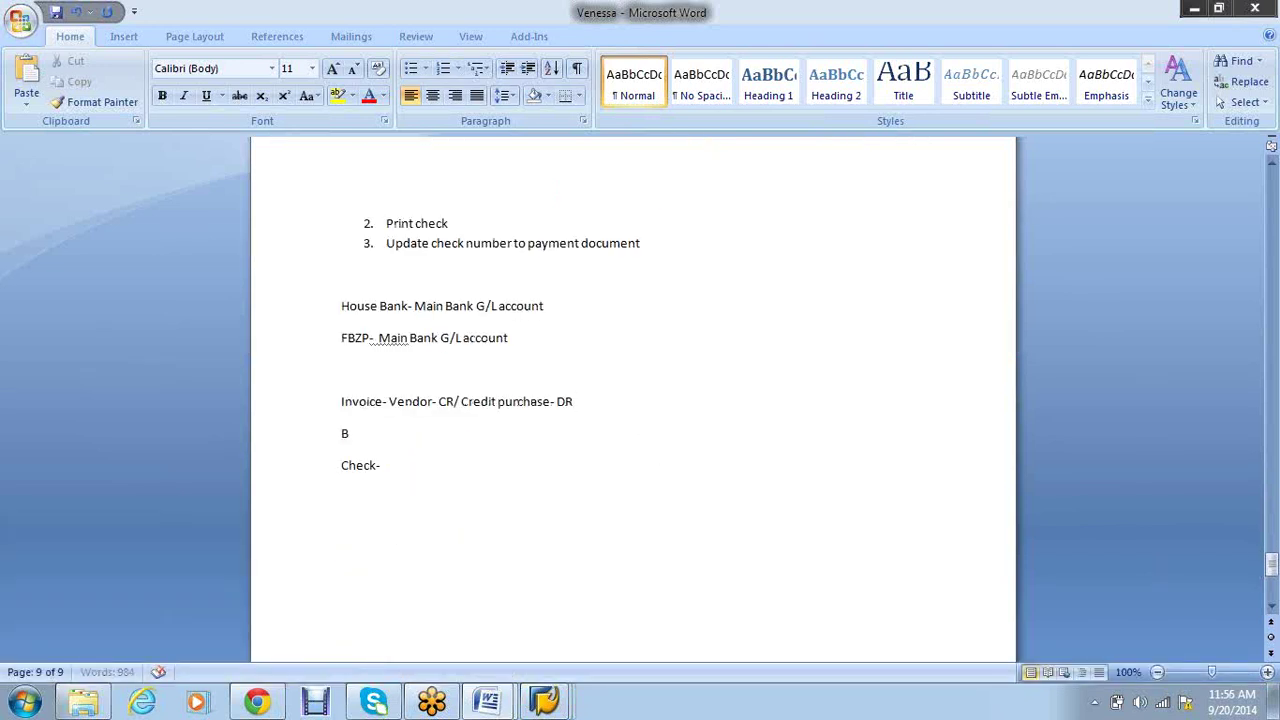
{"action": "type", "text": "ank"}
{"action": "key", "text": "BackSpace"}
{"action": "key", "text": "BackSpace"}
{"action": "key", "text": "BackSpace"}
{"action": "key", "text": "BackSpace"}
{"action": "type", "text": "Payment- Vendor-"}
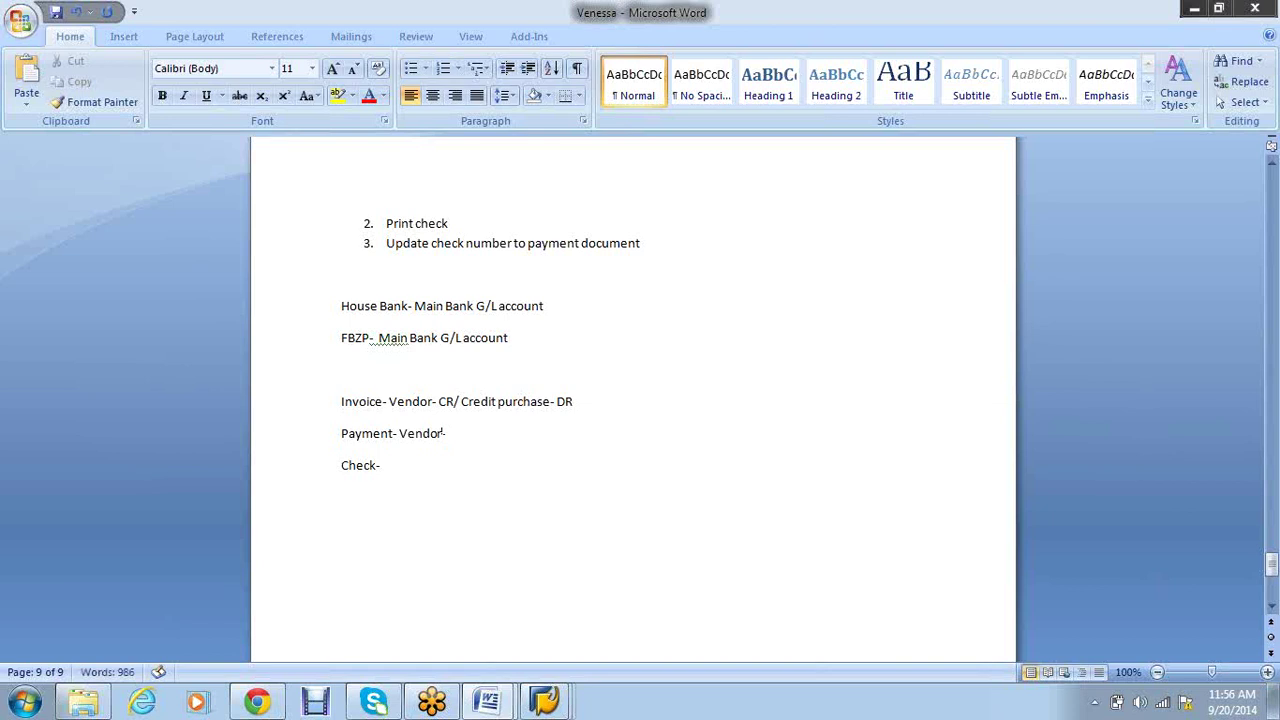
Complete the Payment line with "DR/ Main Bank a/c- CR" and bold "Main Bank a/c- CR"
{"action": "type", "text": " DR/ Bank"}
{"action": "key", "text": "BackSpace"}
{"action": "key", "text": "BackSpace"}
{"action": "key", "text": "BackSpace"}
{"action": "key", "text": "BackSpace"}
{"action": "type", "text": "Main Bank"}
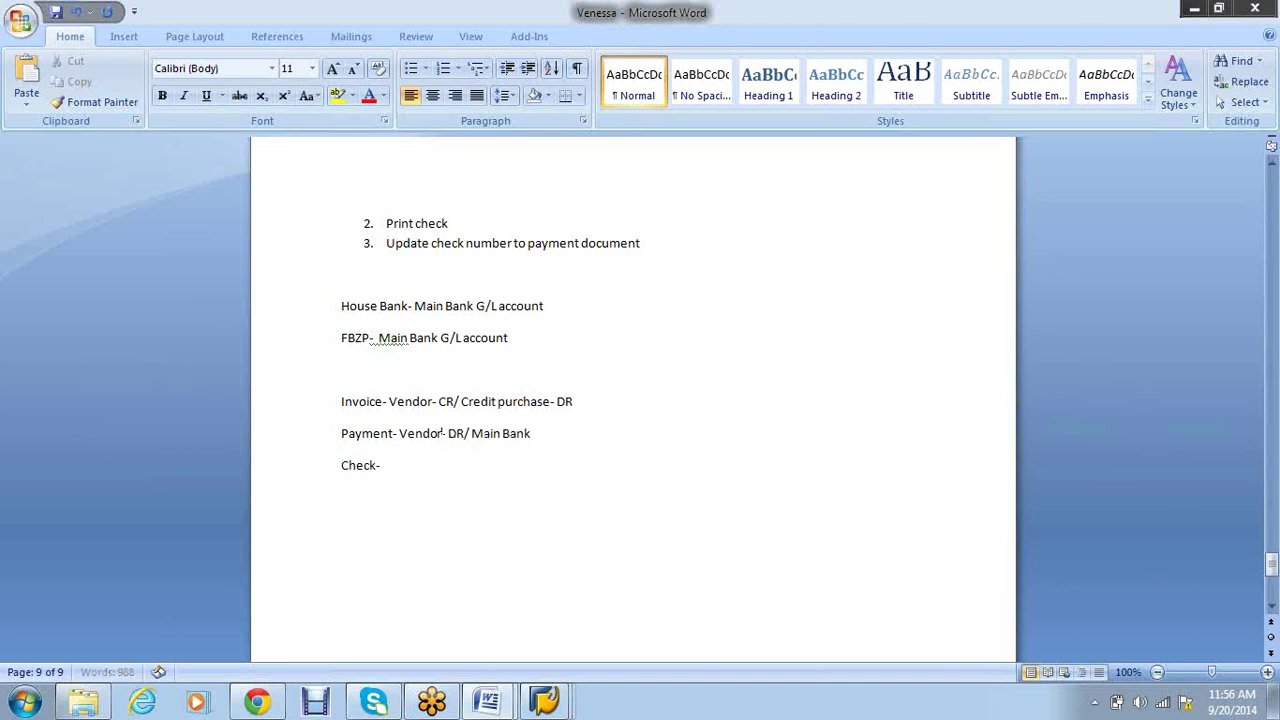
{"action": "type", "text": " a/c- CR"}
{"action": "left_click_drag", "start_coordinate": [574, 434], "coordinate": [481, 440]}
{"action": "key", "text": "ctrl+b"}
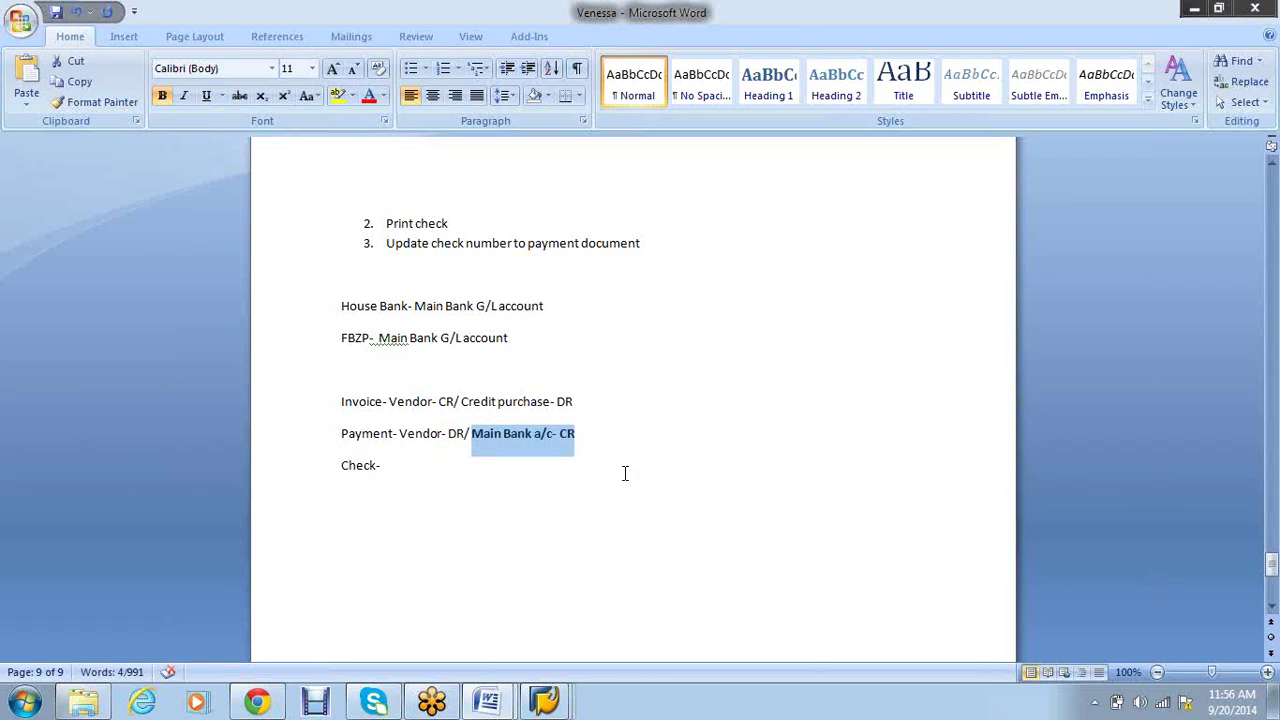
Add the lines "Configuration" and "House Bank- Main Bank account" below the "Check-" line
{"action": "left_click", "coordinate": [409, 477]}
{"action": "type", "text": "C"}
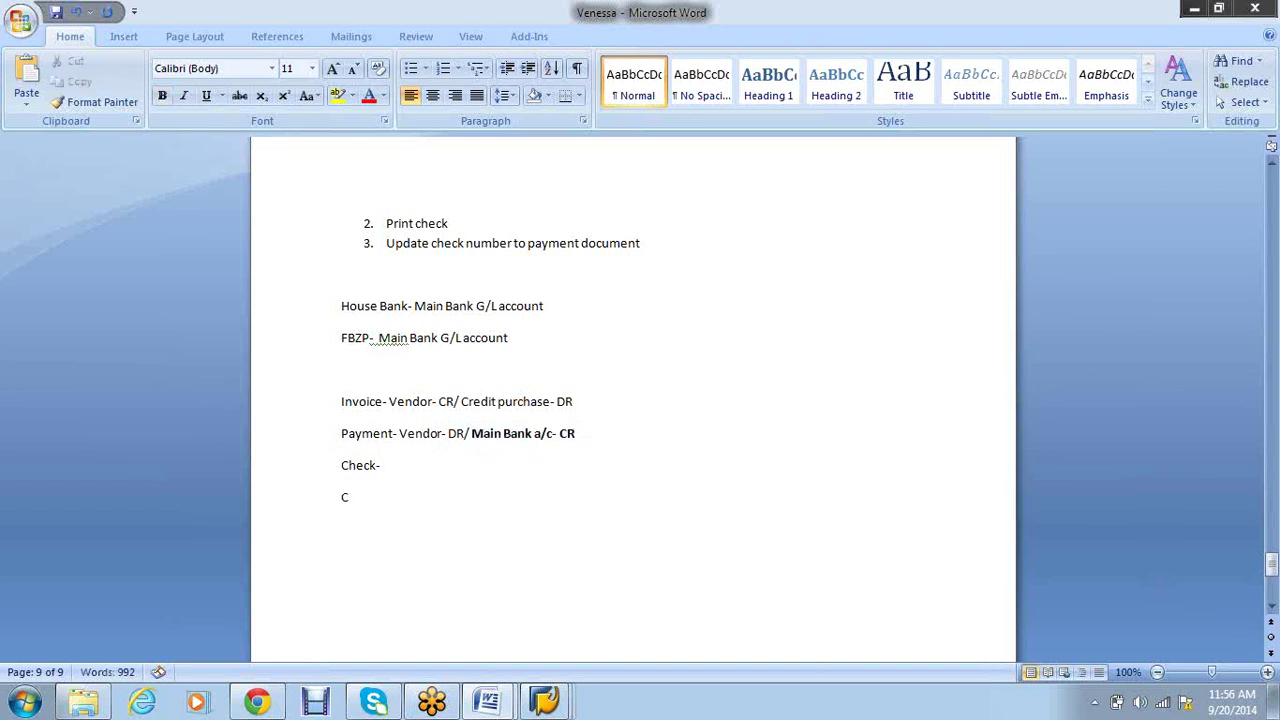
{"action": "type", "text": "onfiguration"}
{"action": "key", "text": "Return"}
{"action": "type", "text": "H"}
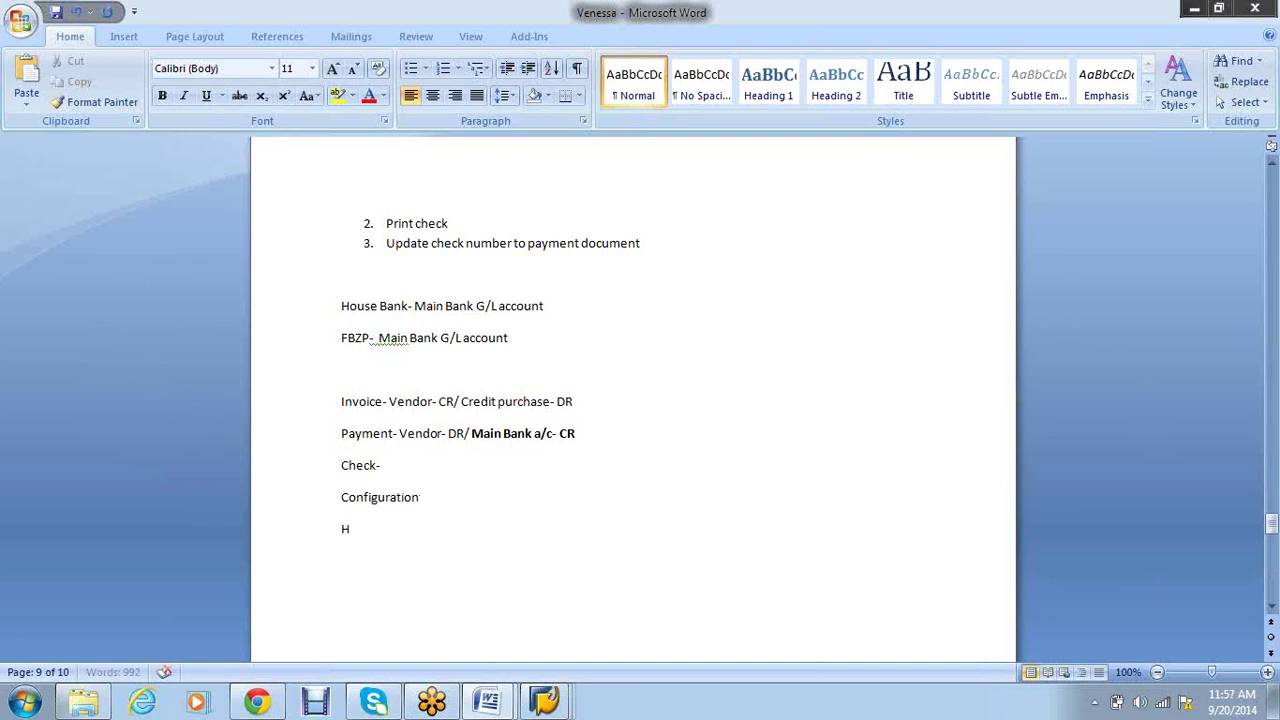
{"action": "type", "text": "ouse Bank- Main Ba"}
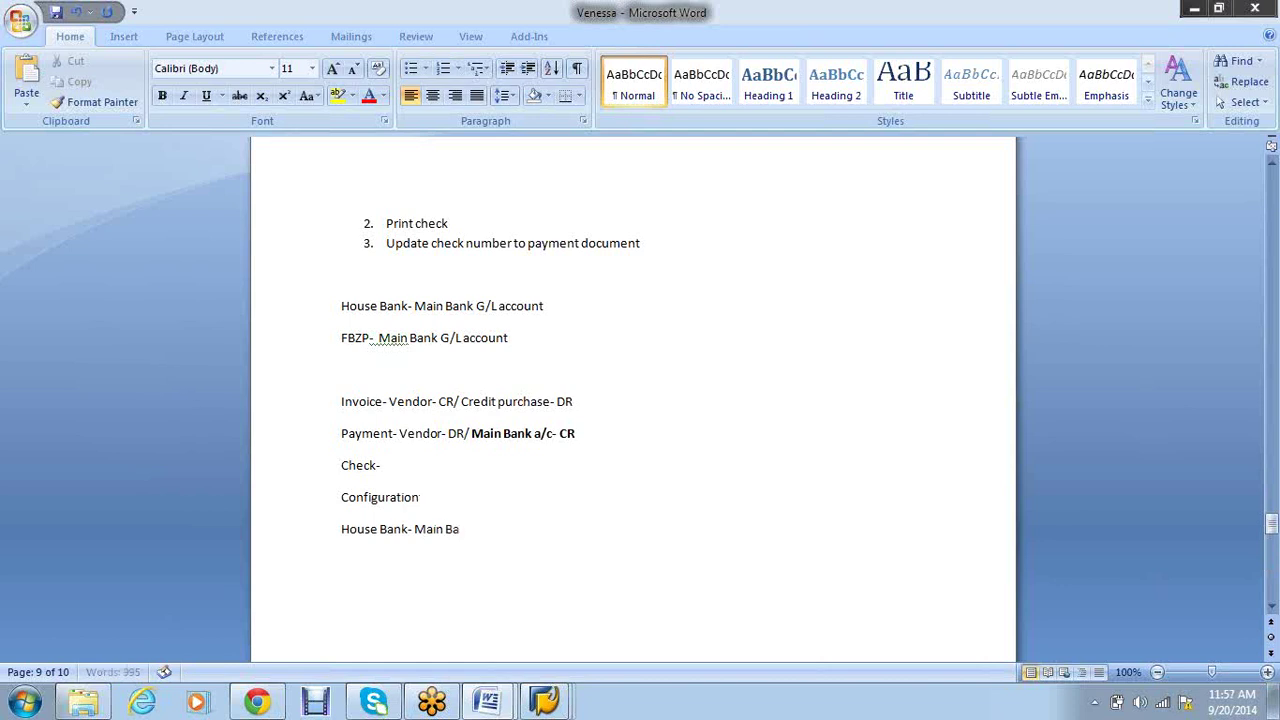
{"action": "type", "text": "nk account"}
Add the line "FBZP- Intermediary account" below the House Bank line, using the suggested spelling for "Intermediary"
{"action": "key", "text": "Return"}
{"action": "type", "text": "FBZp"}
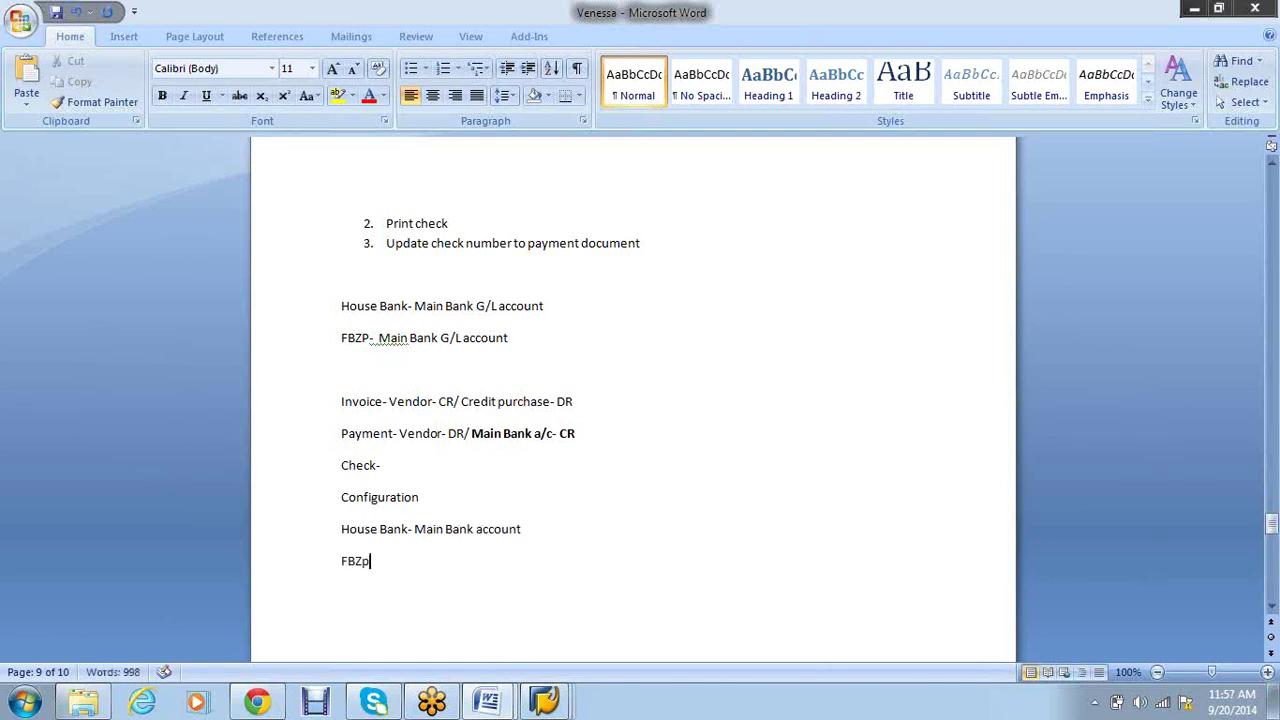
{"action": "key", "text": "BackSpace"}
{"action": "type", "text": "P- Intermedeiary ac"}
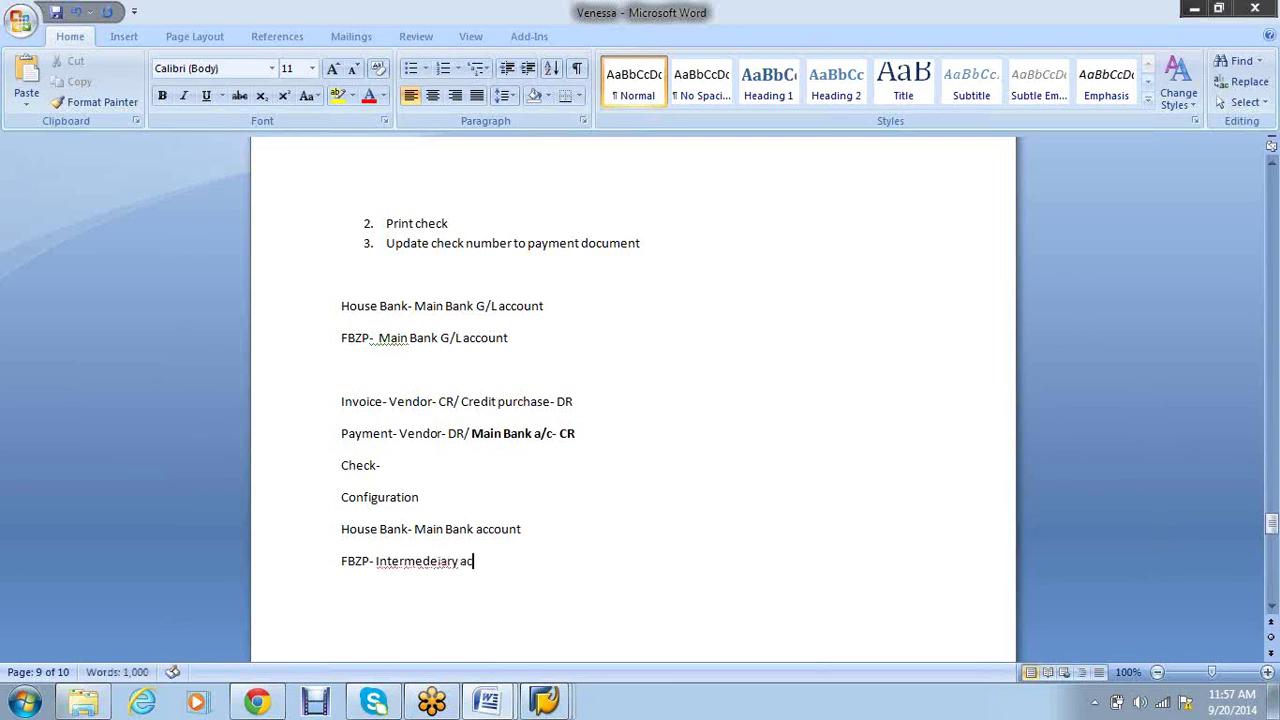
{"action": "type", "text": "count"}
{"action": "left_click", "coordinate": [415, 561]}
{"action": "right_click", "coordinate": [418, 565]}
{"action": "left_click", "coordinate": [508, 347]}
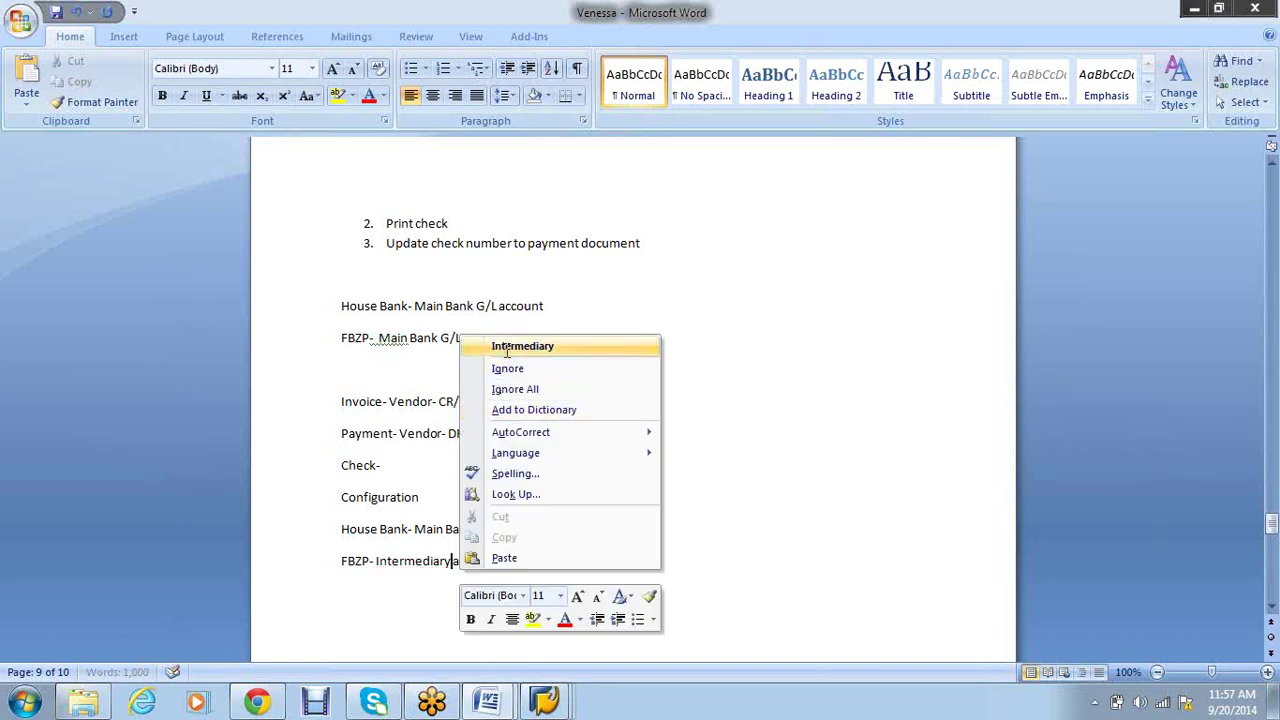
Add a second "Invoice-" line after a blank line, copying "Vendor- CR/ Credit purchase- DR" from the first Invoice line
{"action": "key", "text": "ctrl+End"}
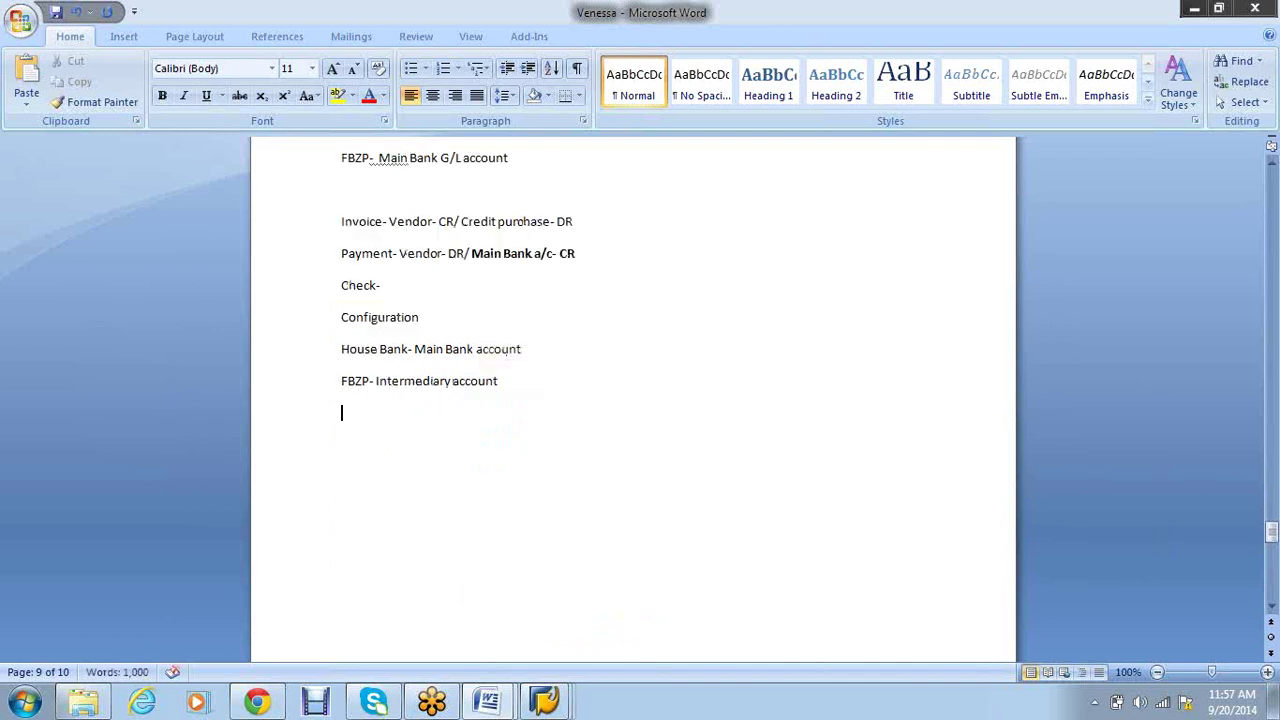
{"action": "type", "text": "Invoice-"}
{"action": "left_click_drag", "start_coordinate": [573, 221], "coordinate": [422, 221]}
{"action": "key", "text": "ctrl+c"}
{"action": "left_click", "coordinate": [437, 449]}
{"action": "key", "text": "ctrl+v"}
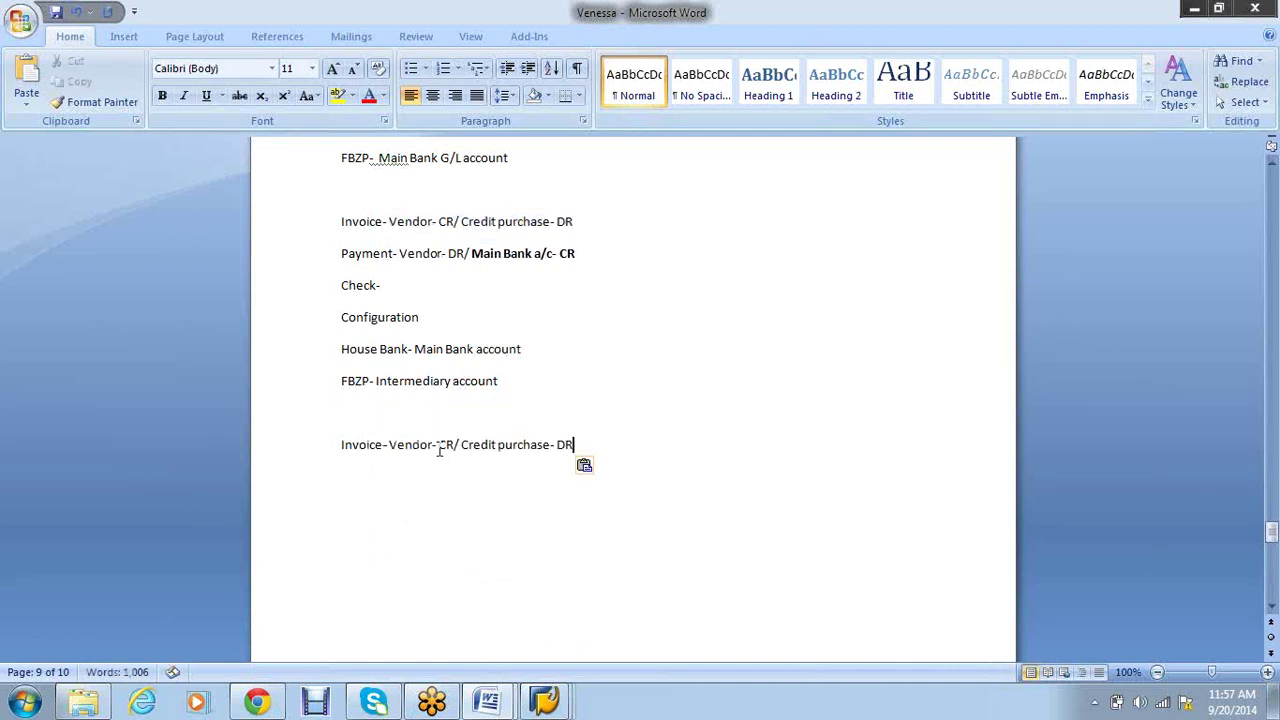
Add a second "Payment-" line below it, copying "Vendor- DR/ Main Bank a/c- CR" from the first Payment line
{"action": "key", "text": "Return"}
{"action": "type", "text": "Pay"}
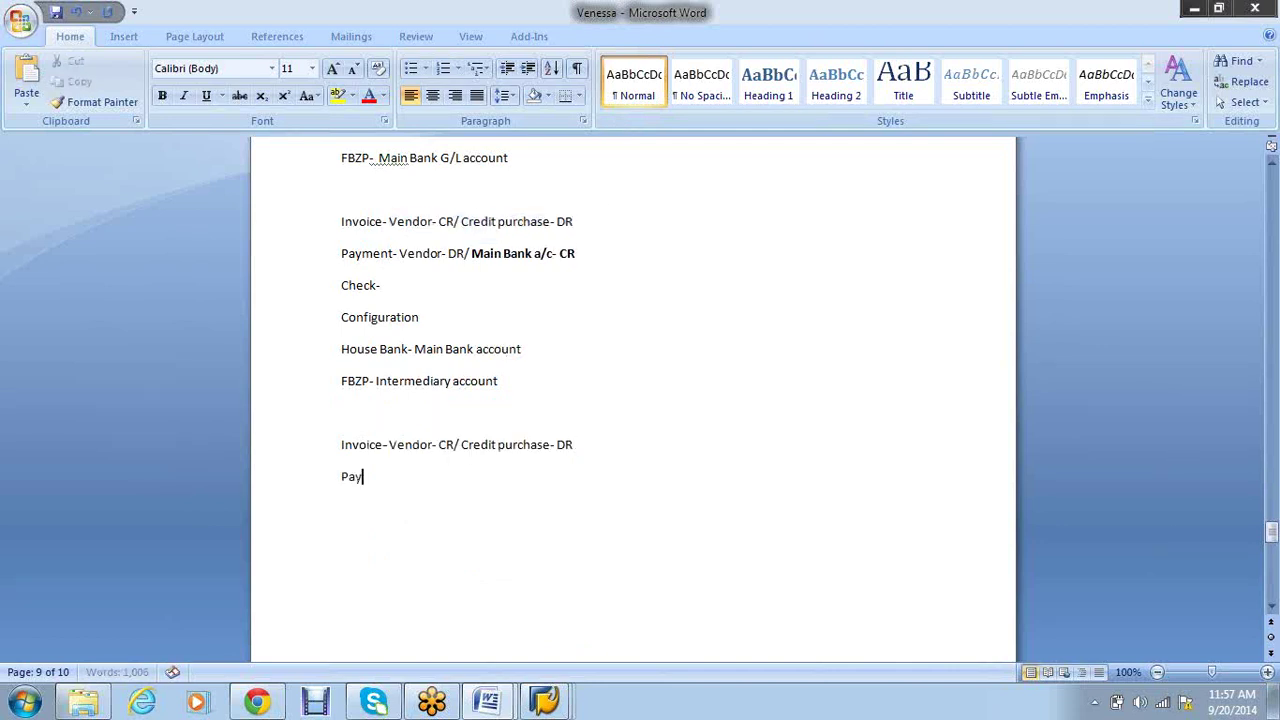
{"action": "type", "text": "ment-"}
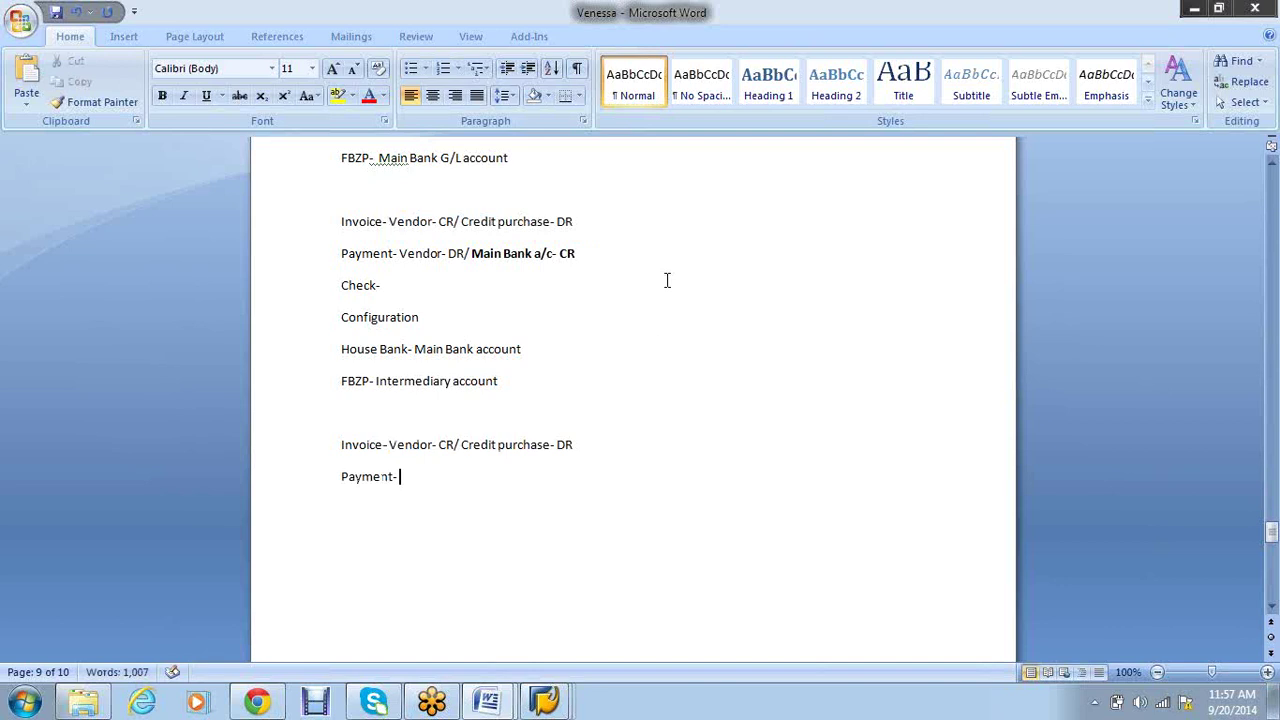
{"action": "left_click_drag", "start_coordinate": [612, 247], "coordinate": [400, 253]}
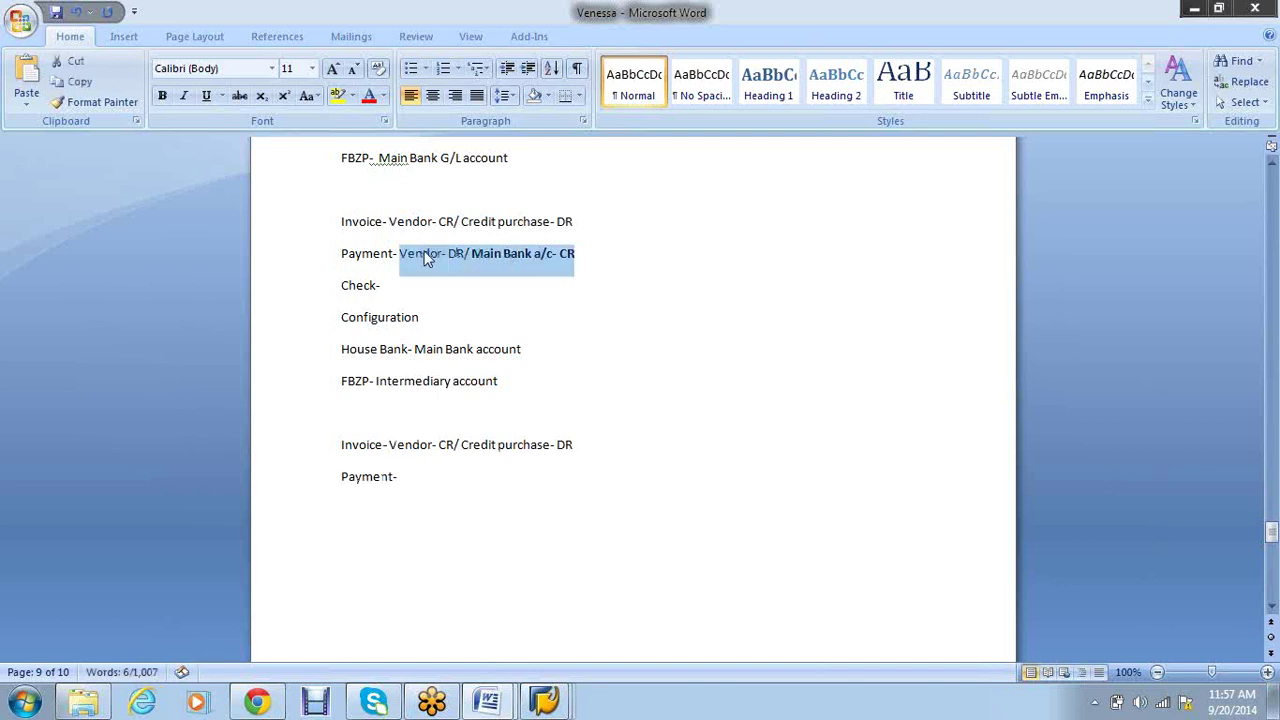
{"action": "left_click", "coordinate": [425, 470]}
{"action": "type", "text": "V"}
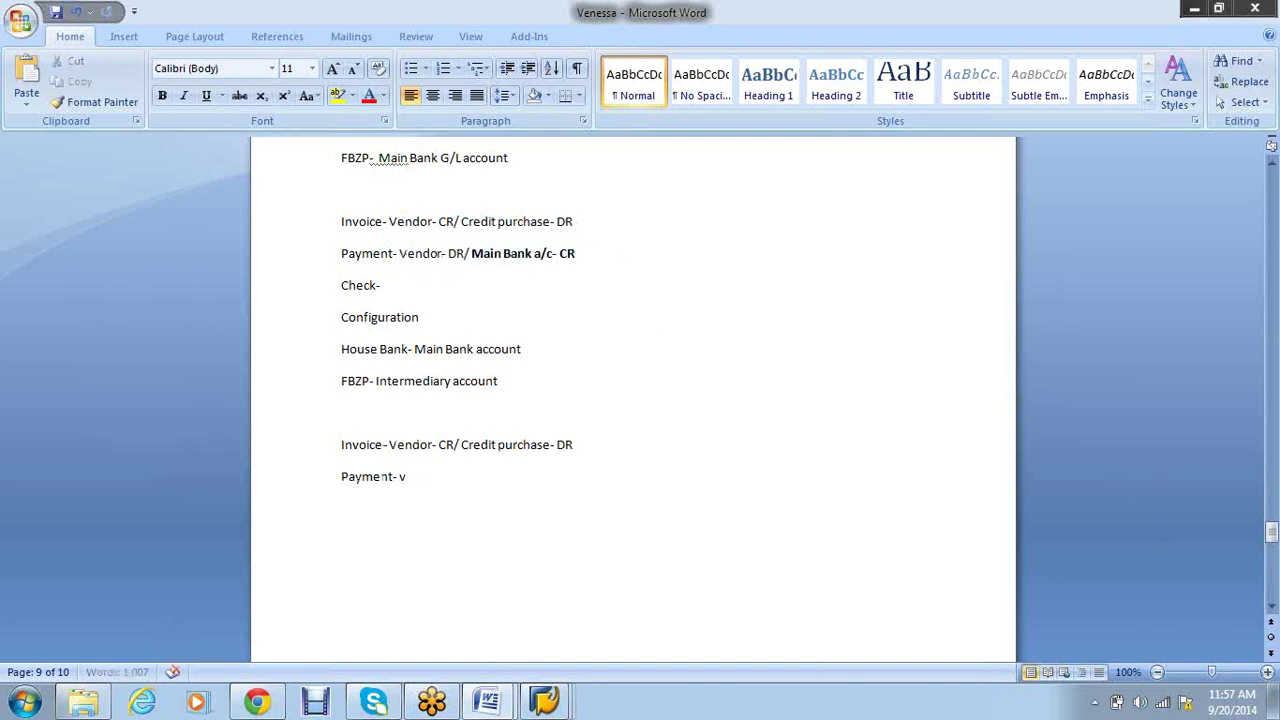
{"action": "key", "text": "BackSpace"}
{"action": "key", "text": "ctrl+v"}
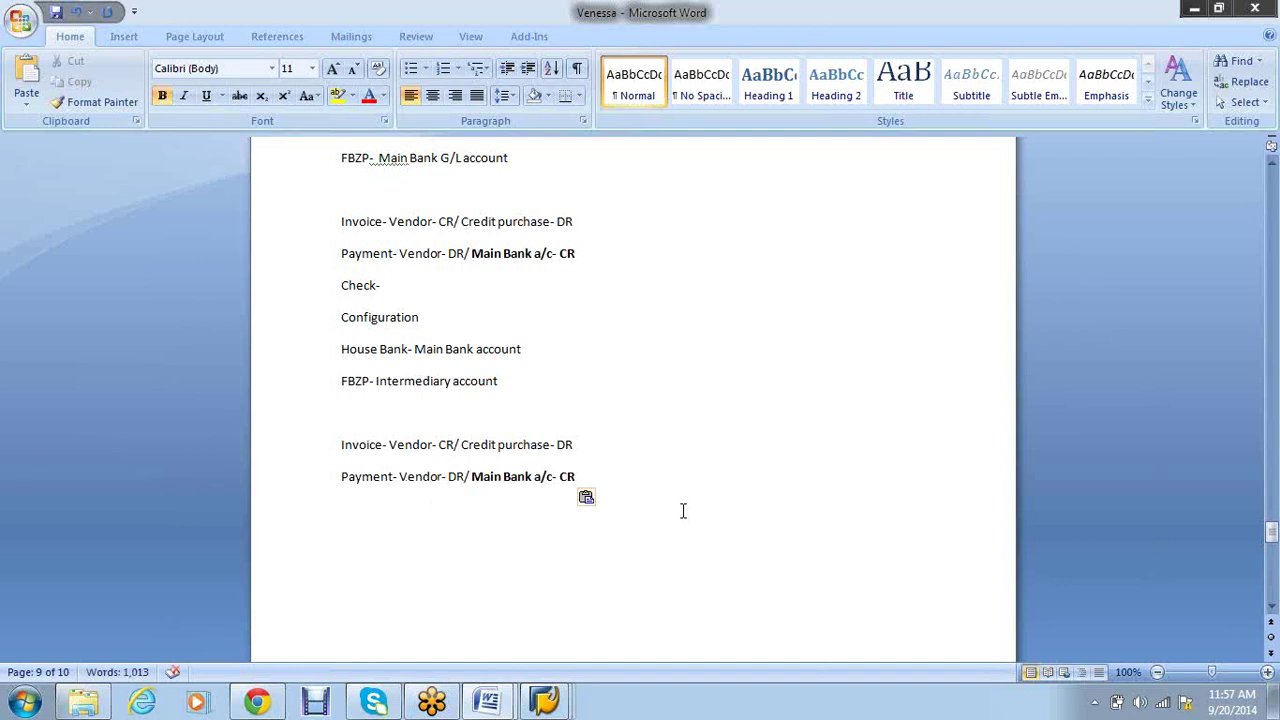
Replace "Main Bank a/c- CR" in the second Payment line with "Intermediary account –CR" in bold
{"action": "key", "text": "BackSpace"}
{"action": "key", "text": "BackSpace"}
{"action": "key", "text": "BackSpace"}
{"action": "key", "text": "BackSpace"}
{"action": "key", "text": "BackSpace"}
{"action": "key", "text": "BackSpace"}
{"action": "key", "text": "BackSpace"}
{"action": "key", "text": "BackSpace"}
{"action": "key", "text": "BackSpace"}
{"action": "key", "text": "BackSpace"}
{"action": "key", "text": "BackSpace"}
{"action": "key", "text": "BackSpace"}
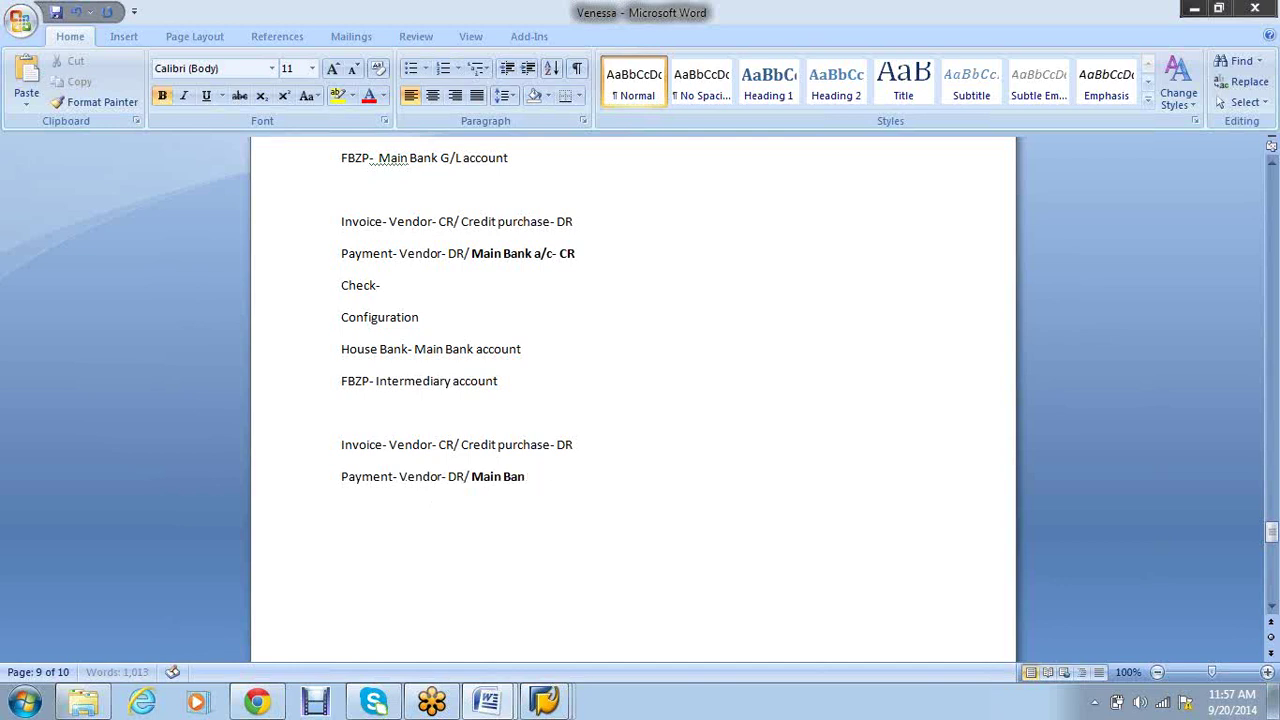
{"action": "key", "text": "BackSpace"}
{"action": "key", "text": "BackSpace"}
{"action": "key", "text": "BackSpace"}
{"action": "key", "text": "BackSpace"}
{"action": "key", "text": "BackSpace"}
{"action": "type", "text": "Intermediary account"}
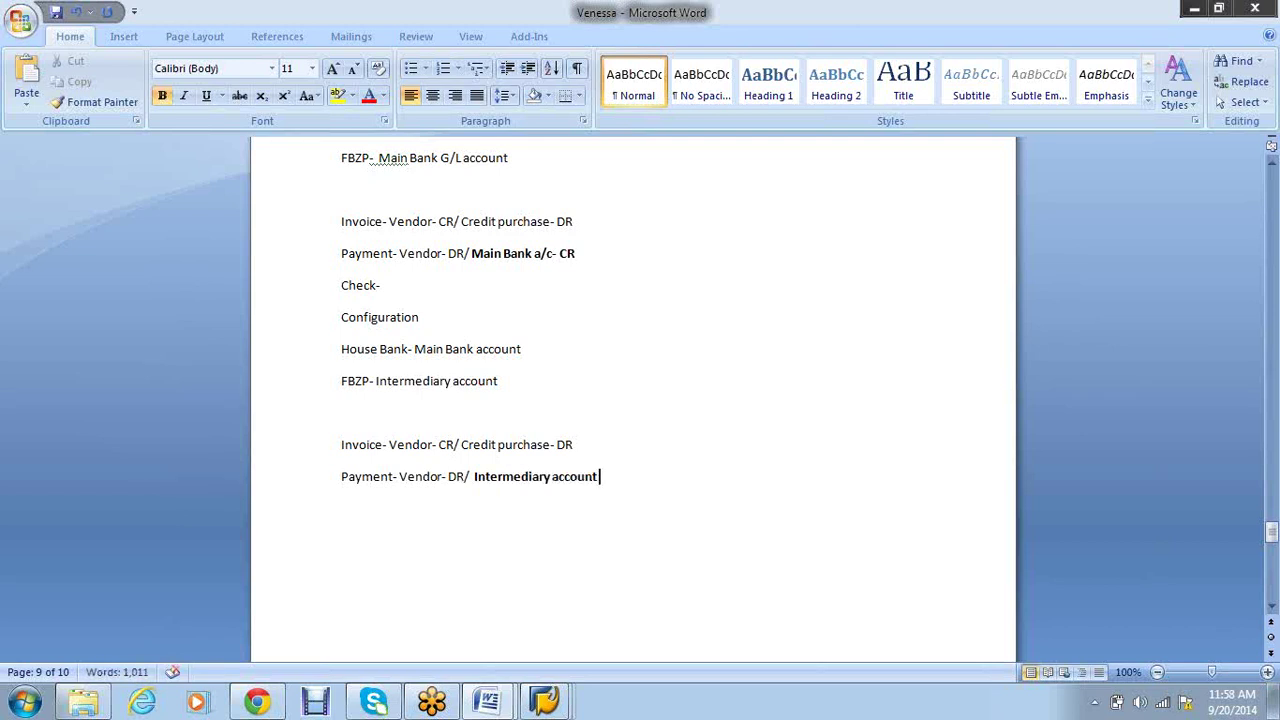
{"action": "type", "text": " -CR"}
Add the bold line "Main bank account- CR/ Intermediary account-DR" below the second Payment line, reusing the copied account name
{"action": "key", "text": "Return"}
{"action": "type", "text": "B"}
{"action": "key", "text": "BackSpace"}
{"action": "type", "text": "Ma"}
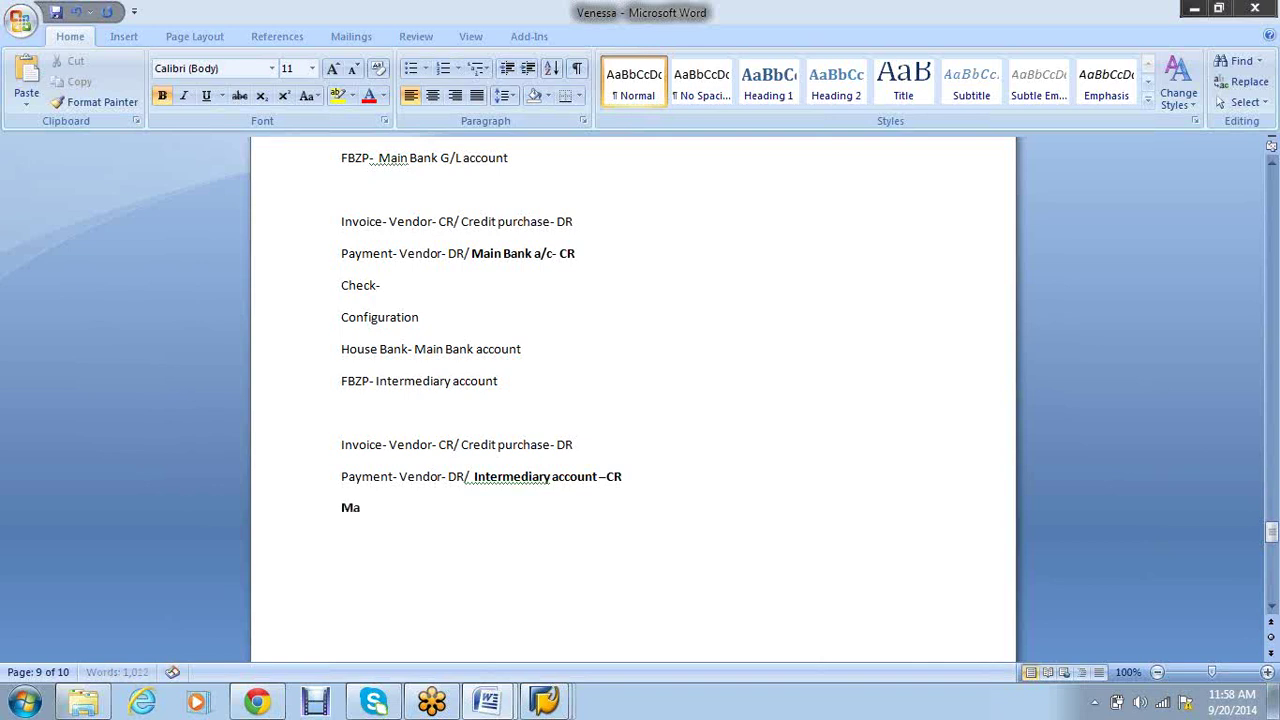
{"action": "type", "text": "in bank account- CR/"}
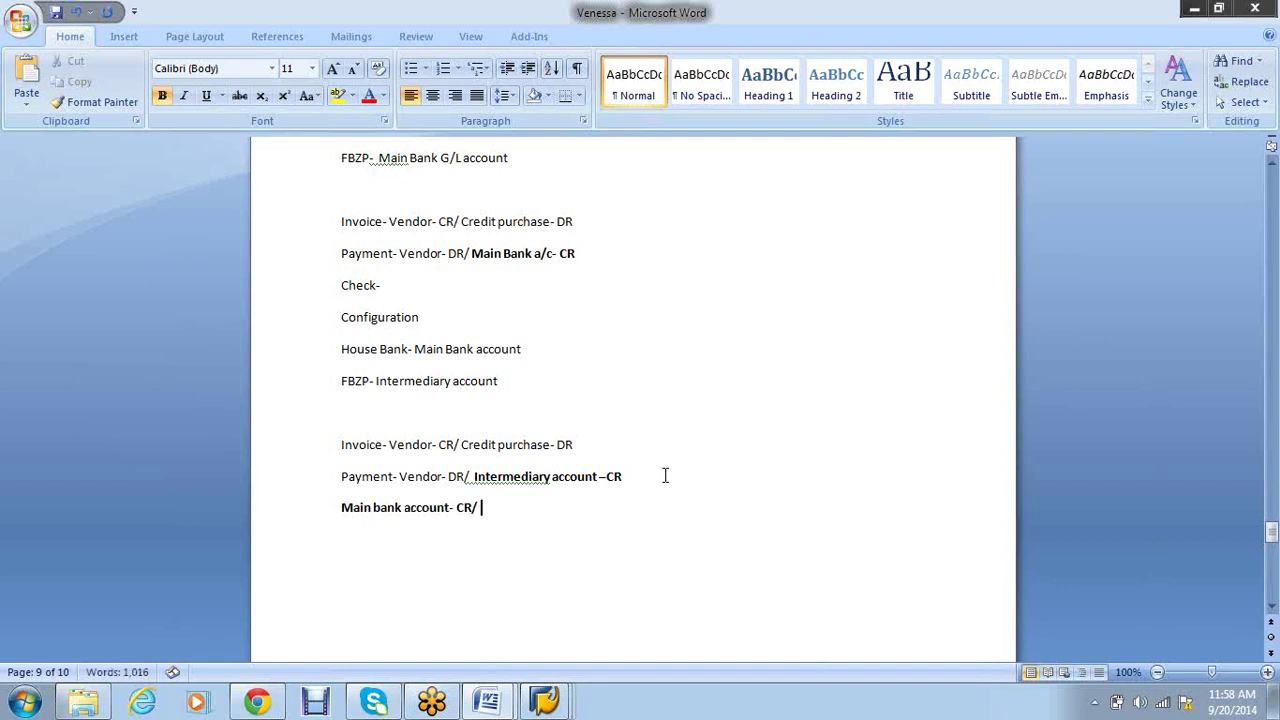
{"action": "left_click_drag", "start_coordinate": [598, 477], "coordinate": [511, 514]}
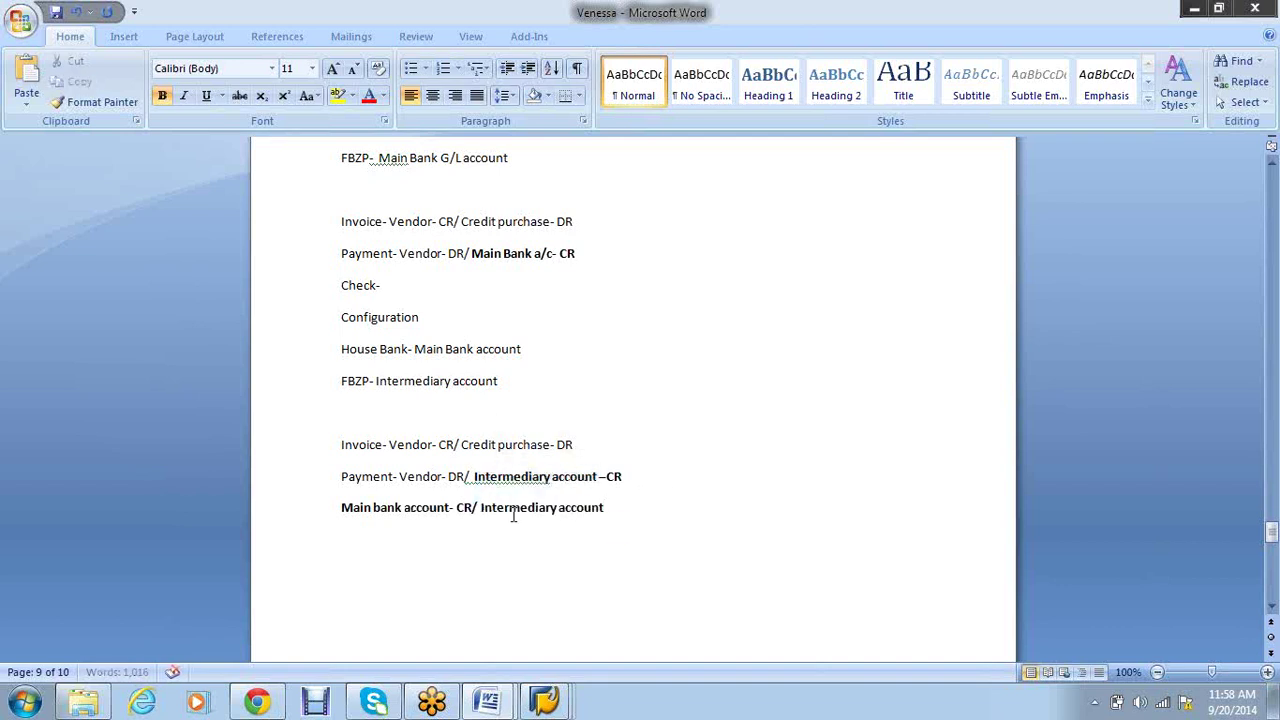
{"action": "type", "text": "-DR"}
{"action": "left_click_drag", "start_coordinate": [632, 503], "coordinate": [626, 478]}
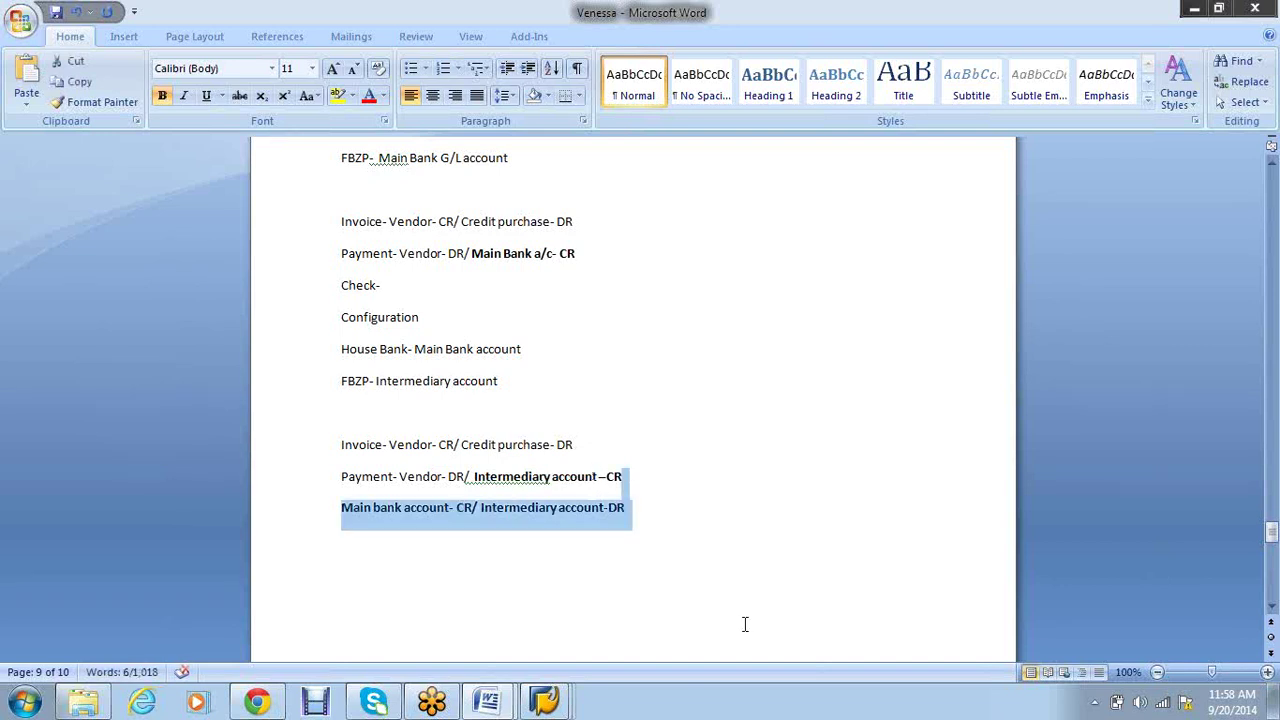
{"action": "left_click", "coordinate": [421, 509]}
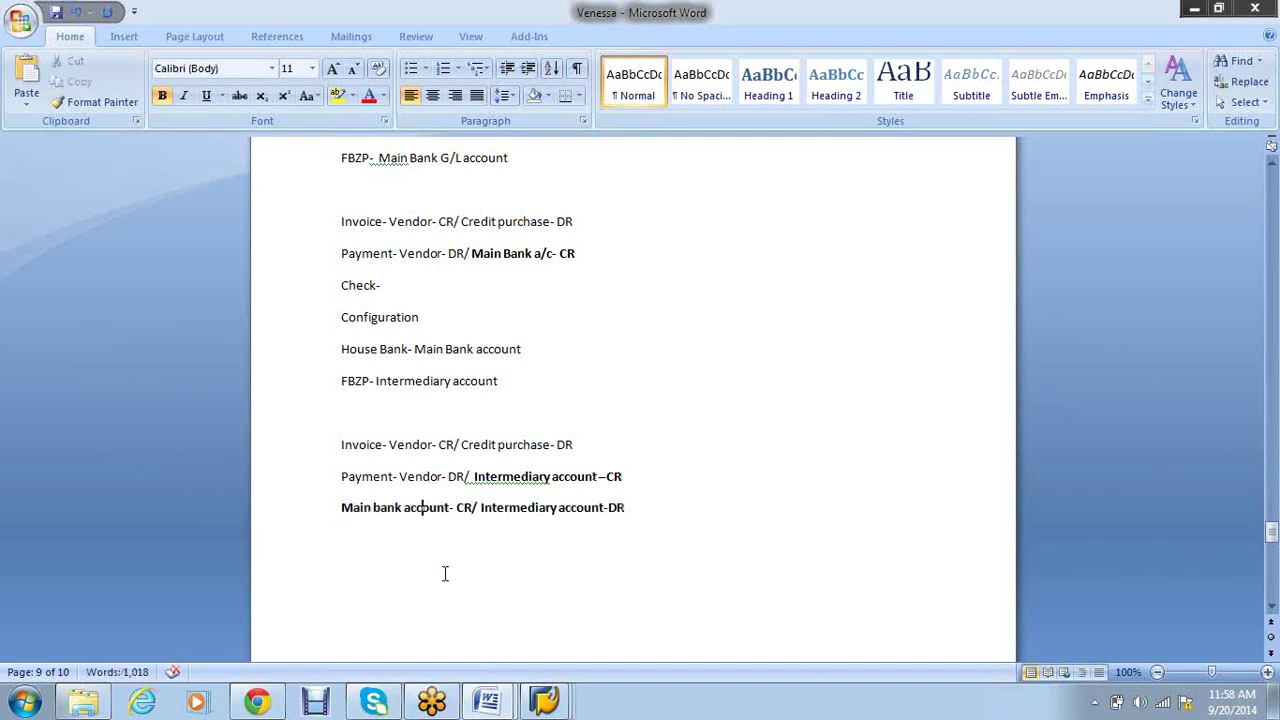
{"action": "left_click", "coordinate": [438, 477]}
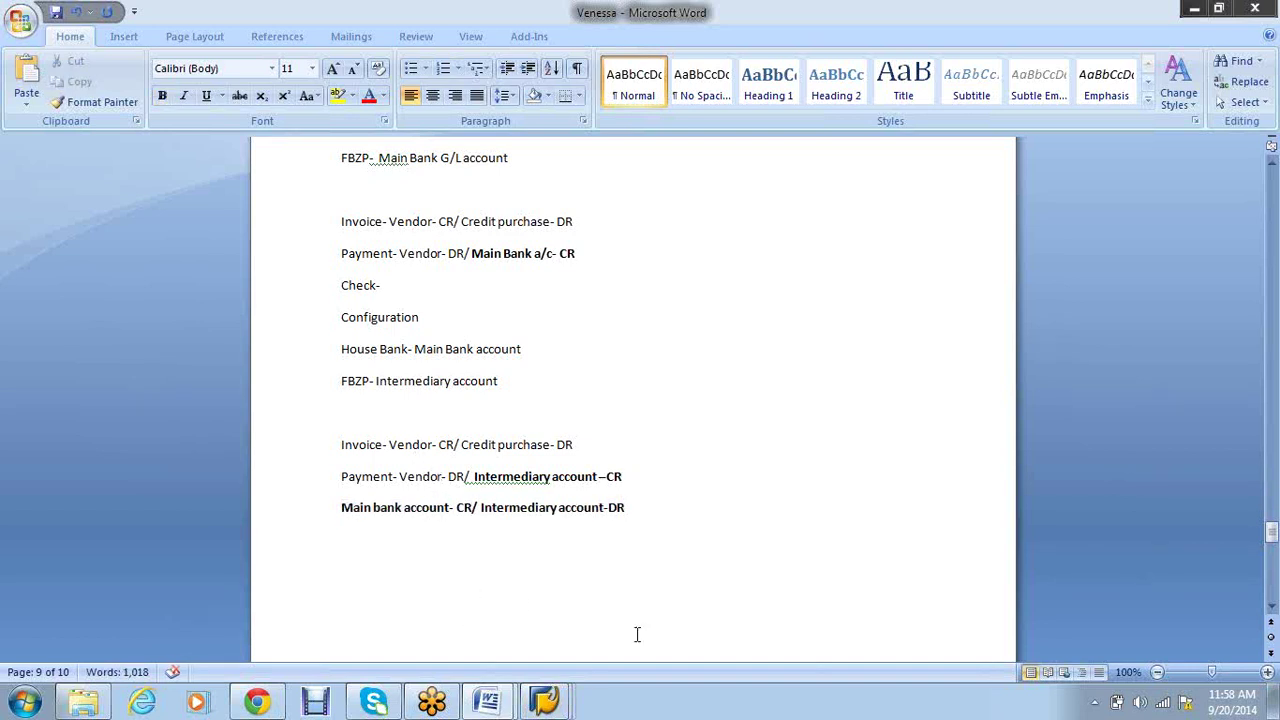
{"action": "left_click", "coordinate": [383, 426]}
Bold the "Configuration" line and delete the blank line above the second Invoice line
{"action": "left_click_drag", "start_coordinate": [428, 320], "coordinate": [340, 331]}
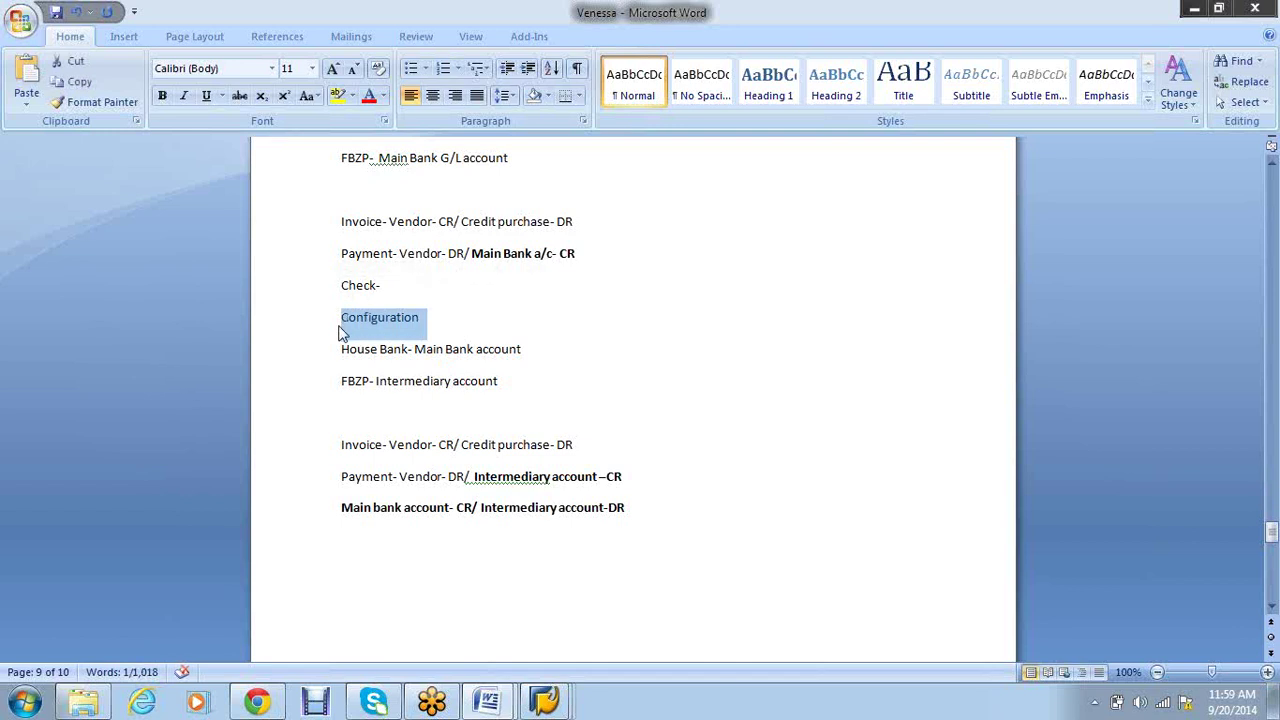
{"action": "key", "text": "ctrl+b"}
{"action": "left_click", "coordinate": [537, 412]}
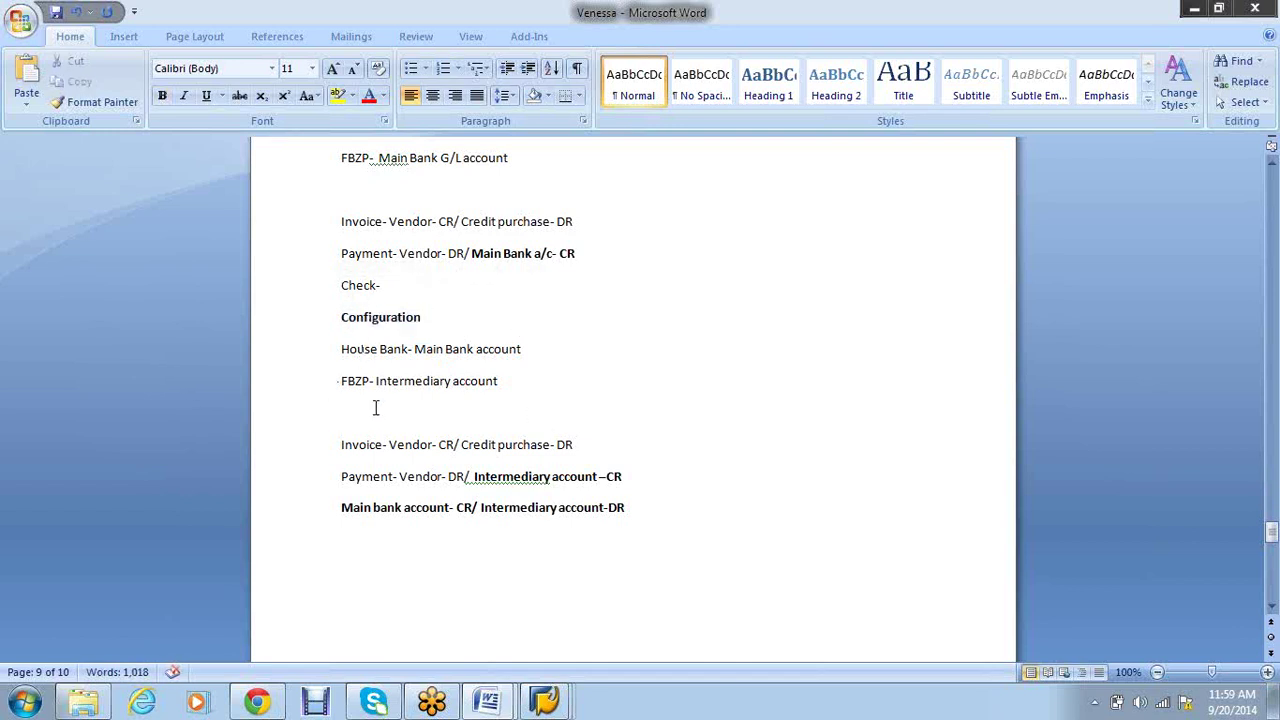
{"action": "key", "text": "Delete"}
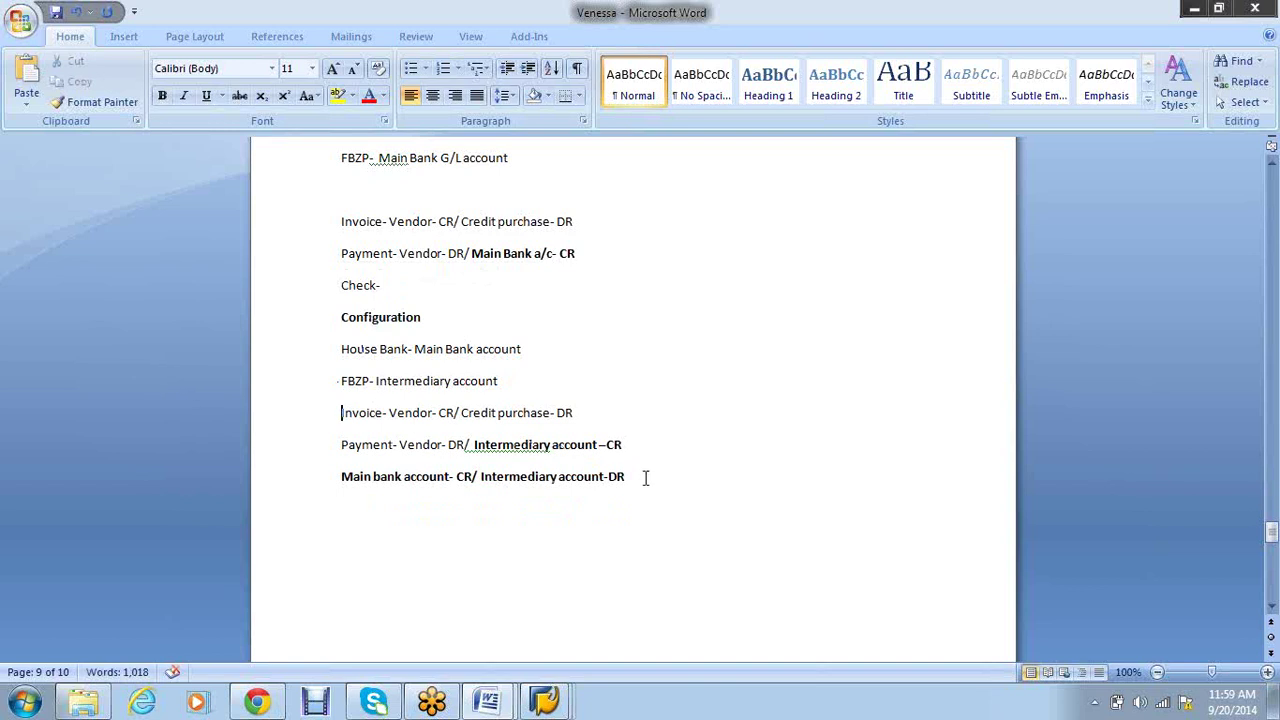
Add the line "IDOC" after a blank line at the end of the notes and start a new line
{"action": "left_click", "coordinate": [645, 476]}
{"action": "key", "text": "Return"}
{"action": "key", "text": "Return"}
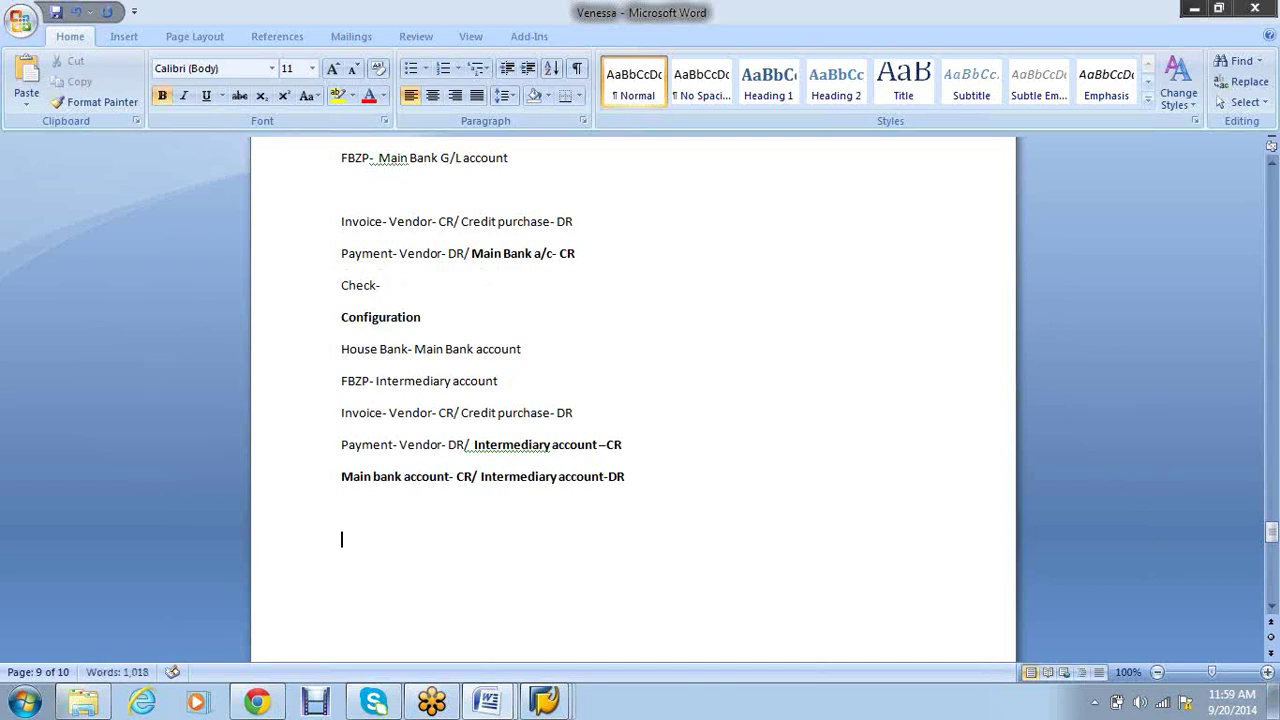
{"action": "type", "text": "IDOC"}
{"action": "key", "text": "Return"}
Copy the first Invoice and Payment lines and paste them below the "IDOC" line
{"action": "left_click_drag", "start_coordinate": [575, 253], "coordinate": [363, 229]}
{"action": "key", "text": "ctrl+c"}
{"action": "left_click", "coordinate": [365, 571]}
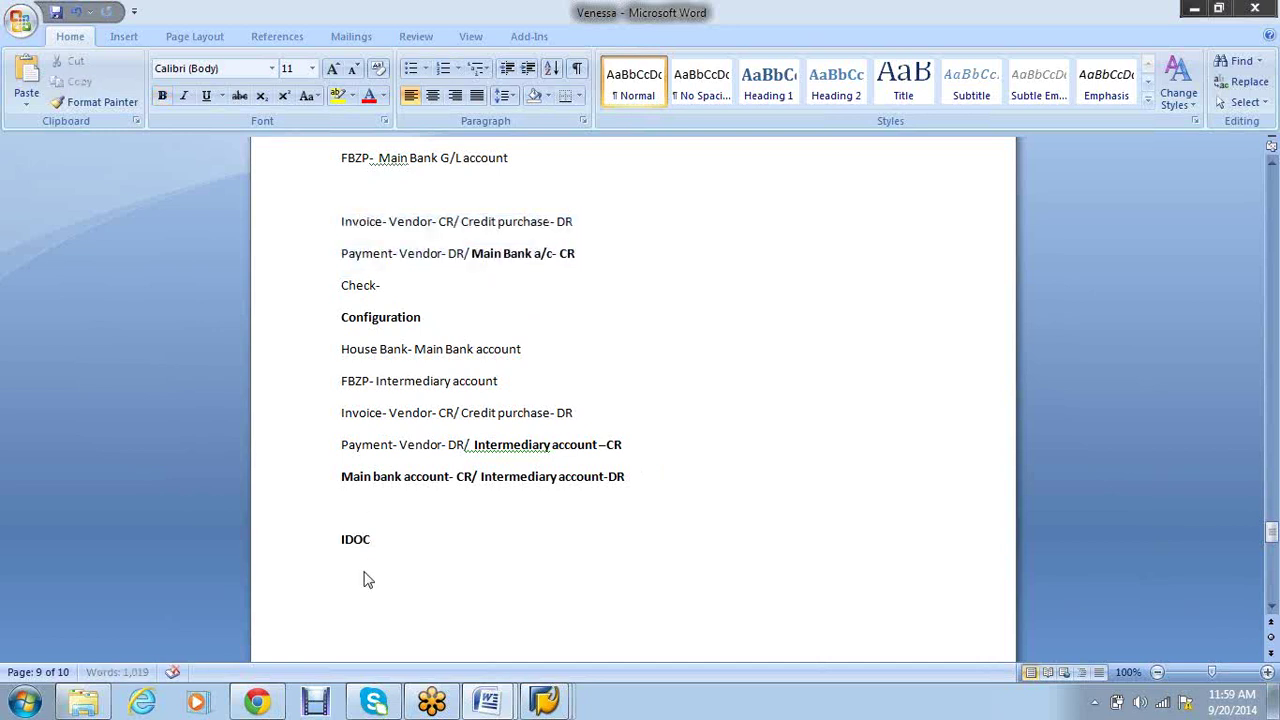
{"action": "key", "text": "ctrl+v"}
{"action": "scroll", "coordinate": [565, 560], "scroll_direction": "down", "scroll_amount": 2}
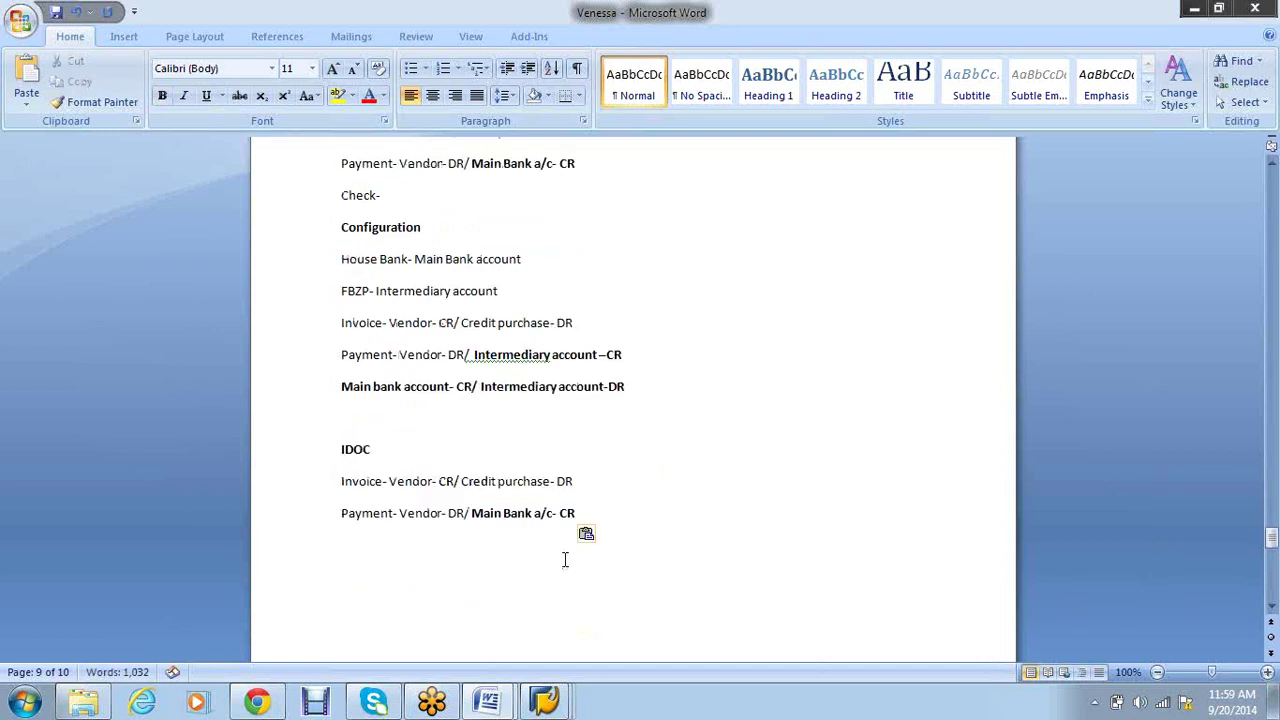
Add the line "Configuration" below the IDOC Payment line and paste copies of the House Bank and FBZP intermediary account lines beneath it
{"action": "scroll", "coordinate": [565, 560], "scroll_direction": "down", "scroll_amount": 2}
{"action": "type", "text": "Configu"}
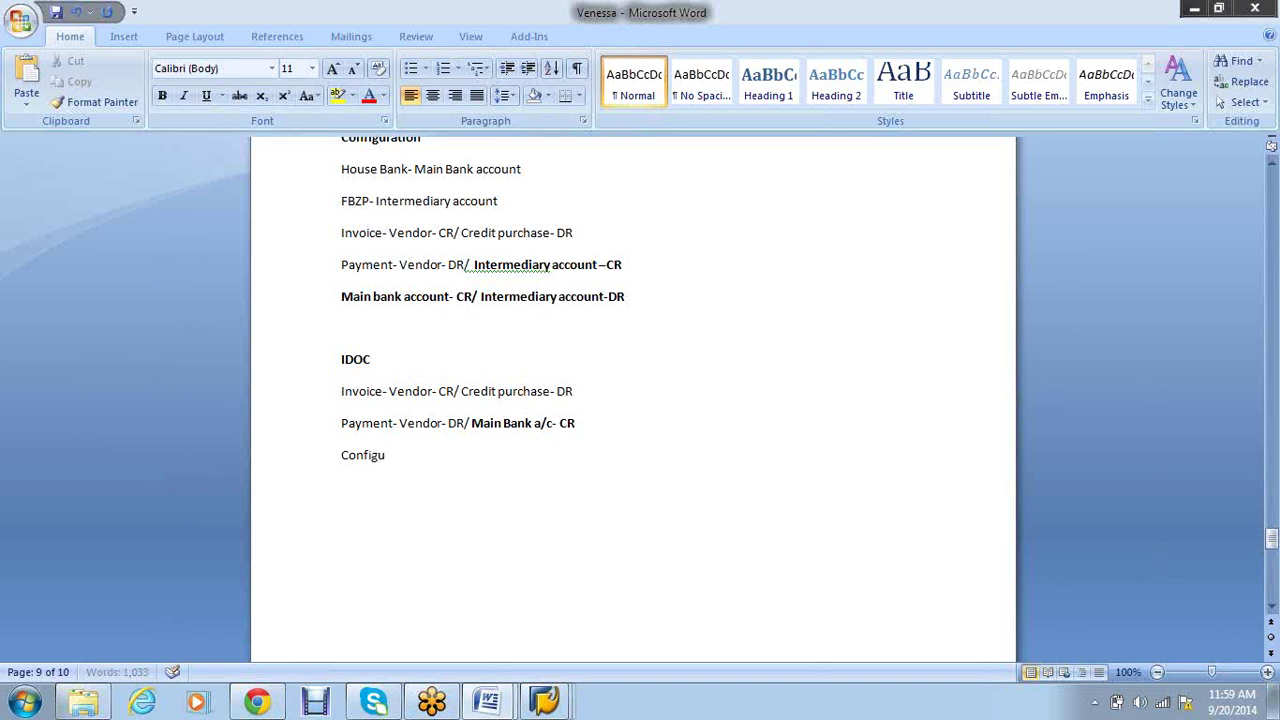
{"action": "type", "text": "ration"}
{"action": "key", "text": "Return"}
{"action": "left_click_drag", "start_coordinate": [498, 201], "coordinate": [338, 173]}
{"action": "key", "text": "ctrl+c"}
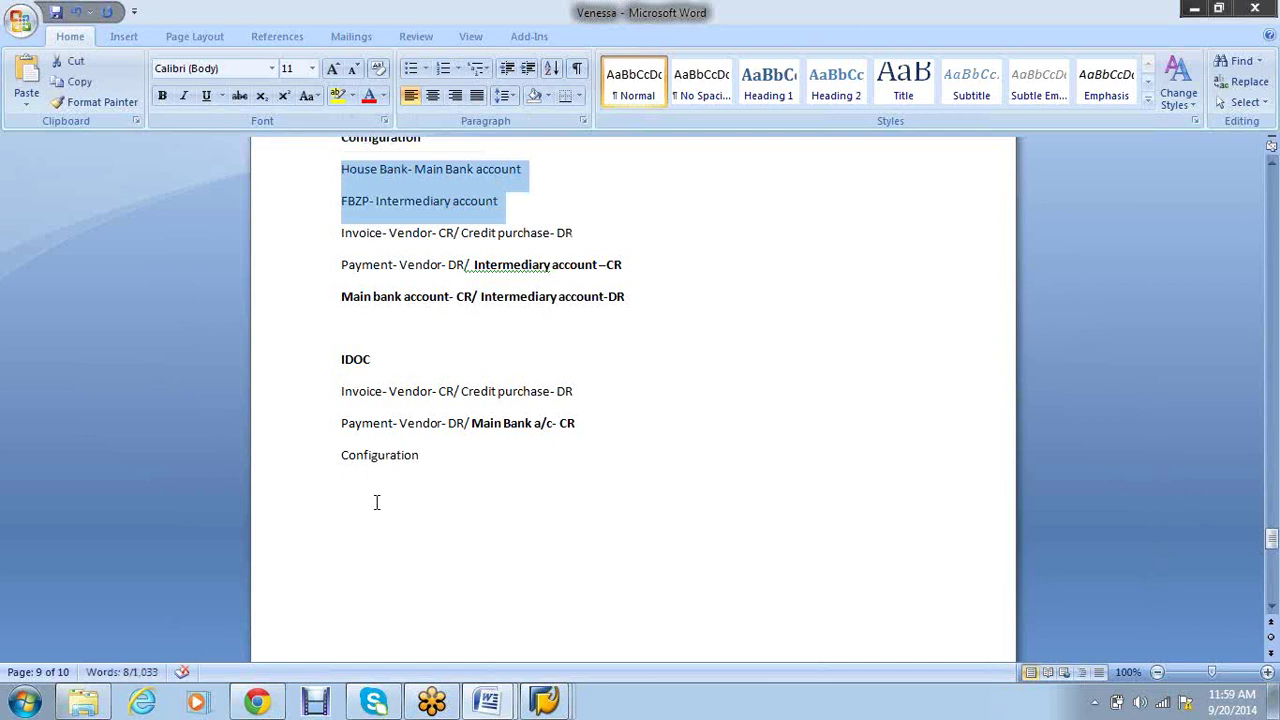
{"action": "left_click", "coordinate": [374, 500]}
{"action": "key", "text": "ctrl+v"}
Replace "Main Bank account" with "Blank" in the House Bank line of the IDOC section
{"action": "left_click", "coordinate": [548, 494]}
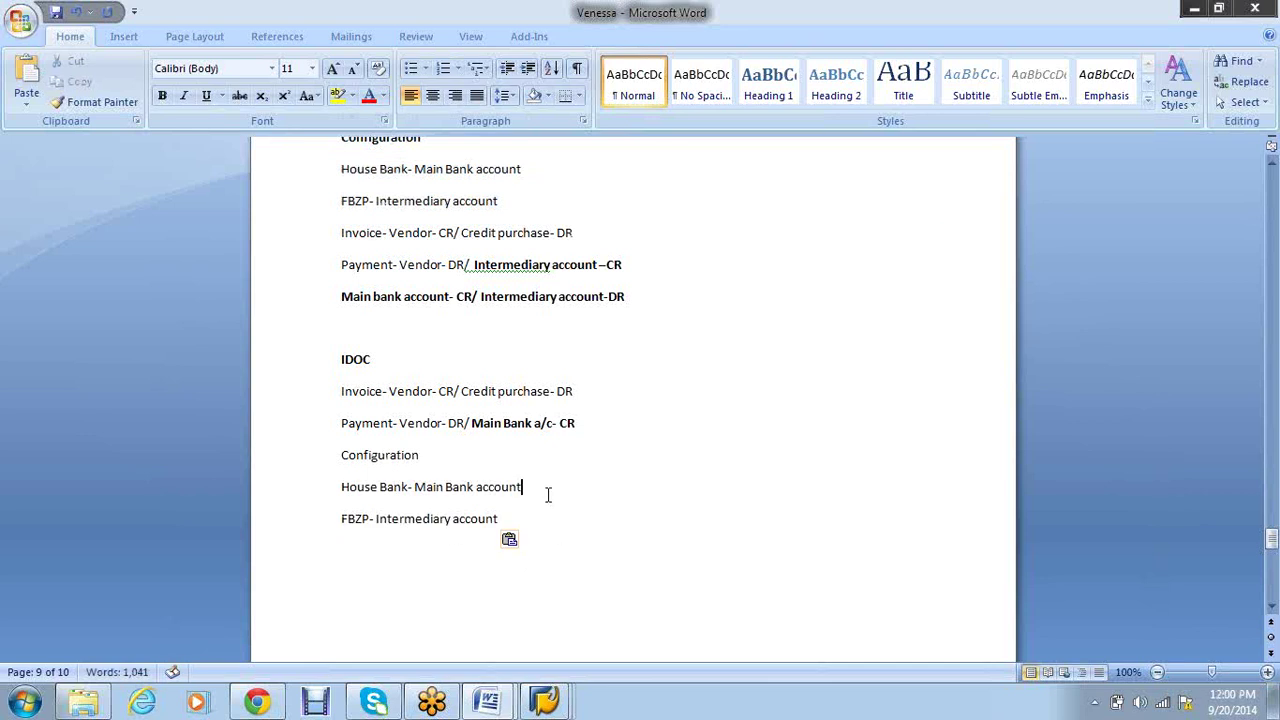
{"action": "key", "text": "BackSpace"}
{"action": "key", "text": "BackSpace"}
{"action": "key", "text": "BackSpace"}
{"action": "key", "text": "BackSpace"}
{"action": "key", "text": "BackSpace"}
{"action": "key", "text": "BackSpace"}
{"action": "key", "text": "BackSpace"}
{"action": "key", "text": "BackSpace"}
{"action": "key", "text": "BackSpace"}
{"action": "key", "text": "BackSpace"}
{"action": "key", "text": "BackSpace"}
{"action": "key", "text": "BackSpace"}
{"action": "key", "text": "BackSpace"}
{"action": "key", "text": "BackSpace"}
{"action": "key", "text": "BackSpace"}
{"action": "key", "text": "BackSpace"}
{"action": "key", "text": "BackSpace"}
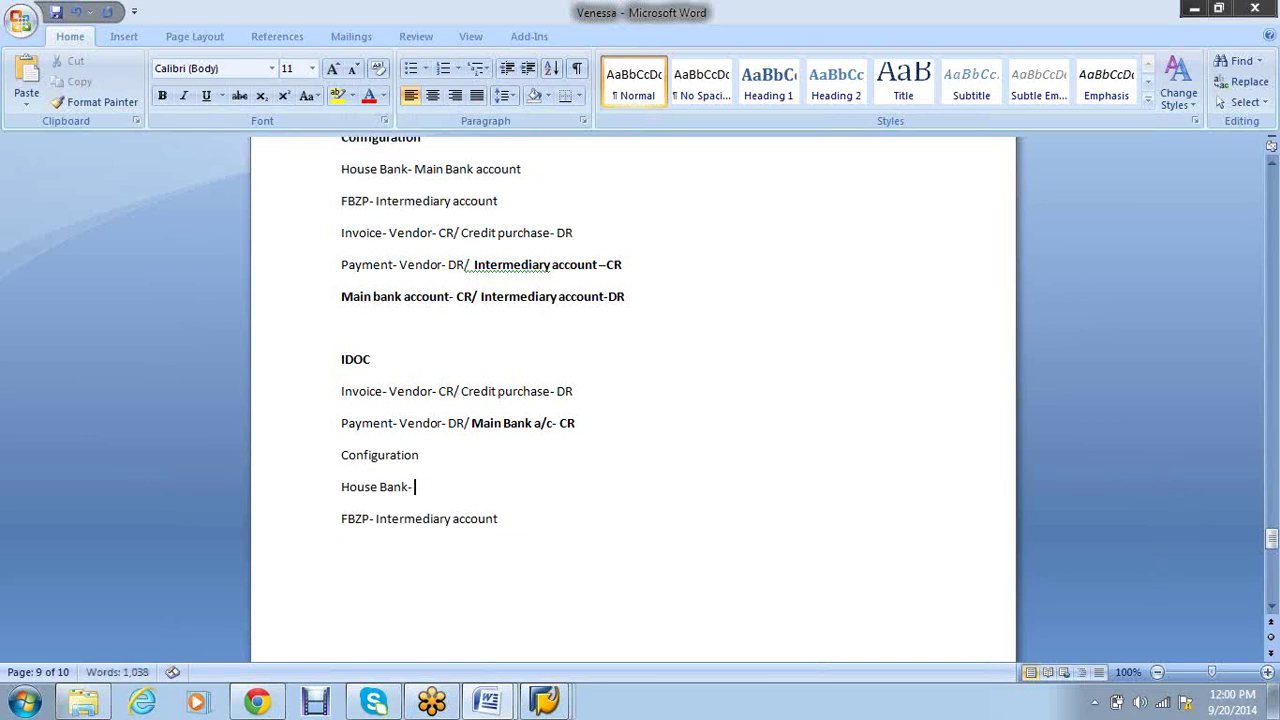
{"action": "type", "text": "Balnk"}
{"action": "key", "text": "BackSpace"}
{"action": "key", "text": "BackSpace"}
{"action": "key", "text": "BackSpace"}
{"action": "key", "text": "BackSpace"}
{"action": "type", "text": "lank"}
Replace "Intermediary account" with "Main bank account" in the IDOC section's FBZP line and start a new line below it
{"action": "left_click", "coordinate": [529, 527]}
{"action": "key", "text": "BackSpace"}
{"action": "key", "text": "BackSpace"}
{"action": "key", "text": "BackSpace"}
{"action": "key", "text": "BackSpace"}
{"action": "key", "text": "BackSpace"}
{"action": "key", "text": "BackSpace"}
{"action": "key", "text": "BackSpace"}
{"action": "key", "text": "BackSpace"}
{"action": "key", "text": "BackSpace"}
{"action": "key", "text": "BackSpace"}
{"action": "key", "text": "BackSpace"}
{"action": "key", "text": "BackSpace"}
{"action": "key", "text": "BackSpace"}
{"action": "key", "text": "BackSpace"}
{"action": "key", "text": "BackSpace"}
{"action": "key", "text": "BackSpace"}
{"action": "key", "text": "BackSpace"}
{"action": "key", "text": "BackSpace"}
{"action": "key", "text": "BackSpace"}
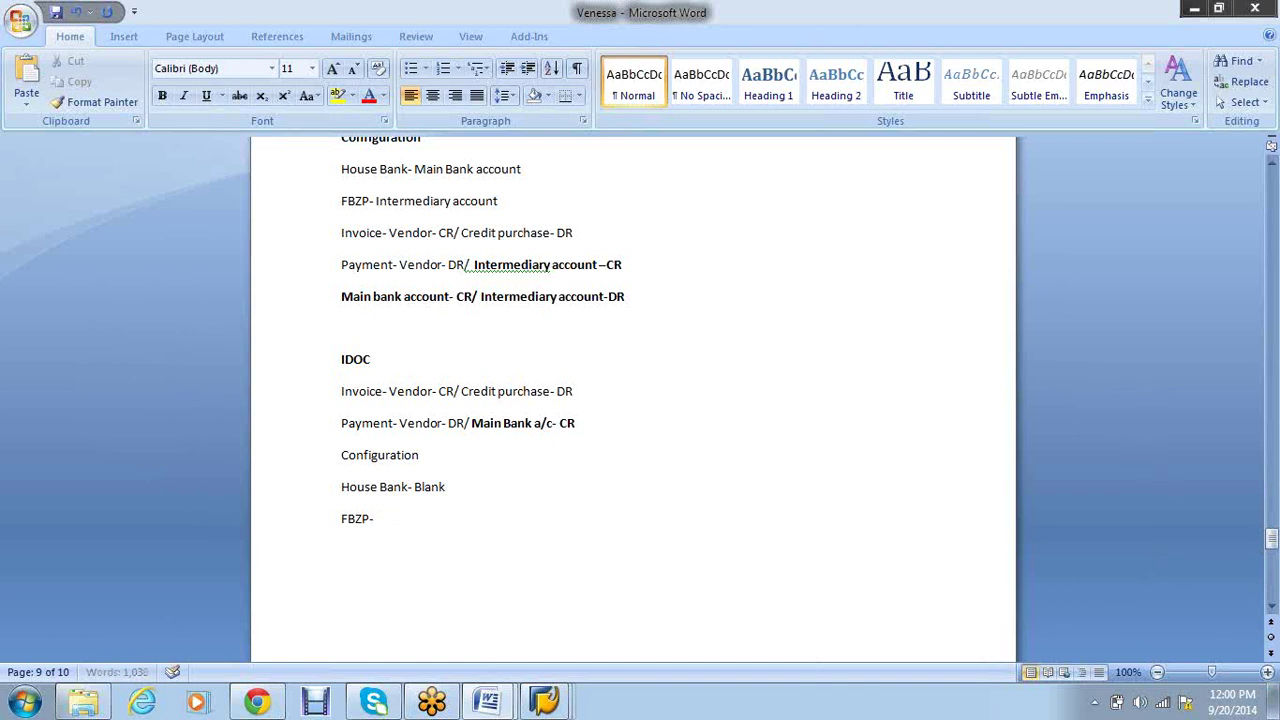
{"action": "type", "text": "Main bank account"}
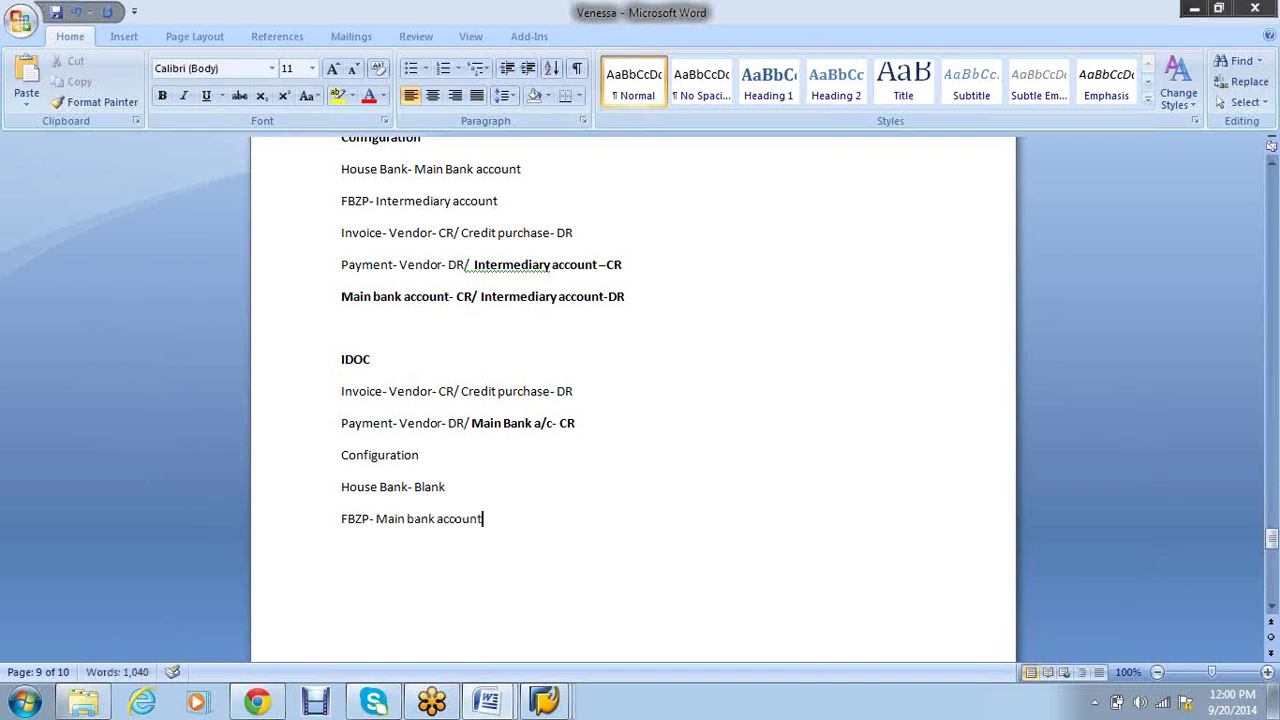
{"action": "key", "text": "Return"}
Delete the blank line above the "IDOC" line
{"action": "scroll", "coordinate": [539, 515], "scroll_direction": "up", "scroll_amount": 1}
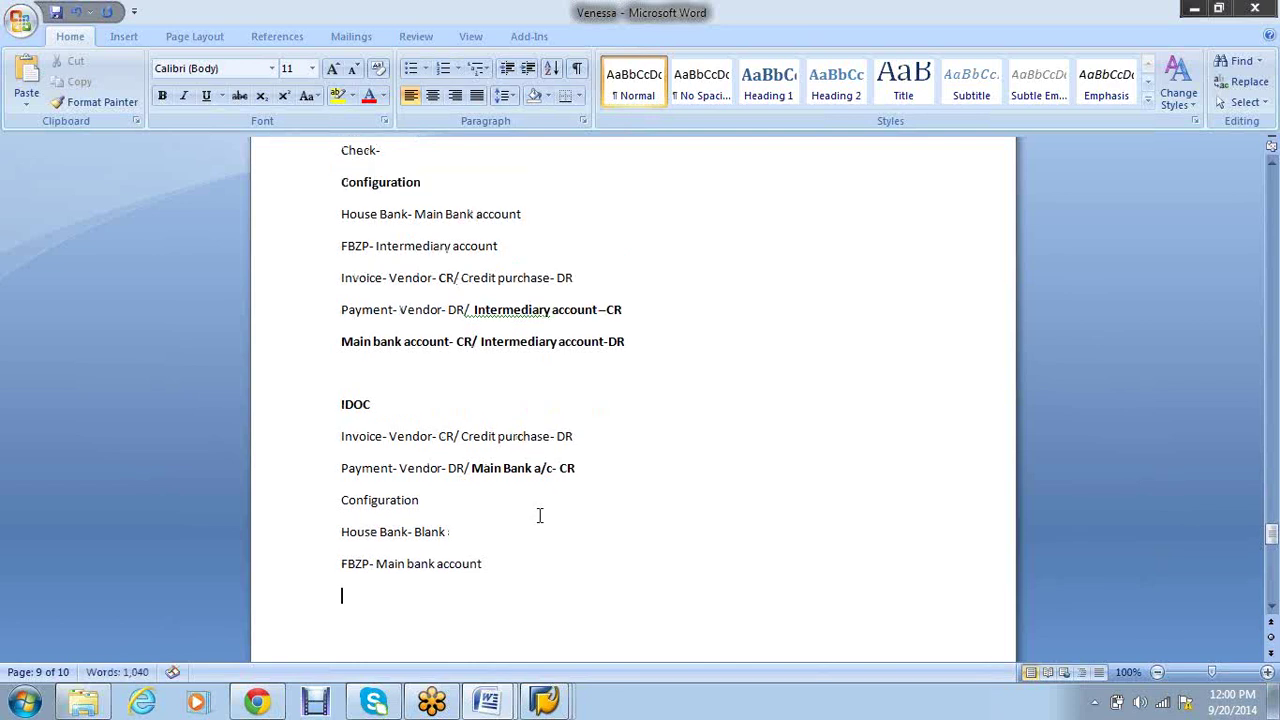
{"action": "scroll", "coordinate": [539, 515], "scroll_direction": "up", "scroll_amount": 7}
{"action": "scroll", "coordinate": [539, 515], "scroll_direction": "down", "scroll_amount": 8}
{"action": "left_click", "coordinate": [368, 329]}
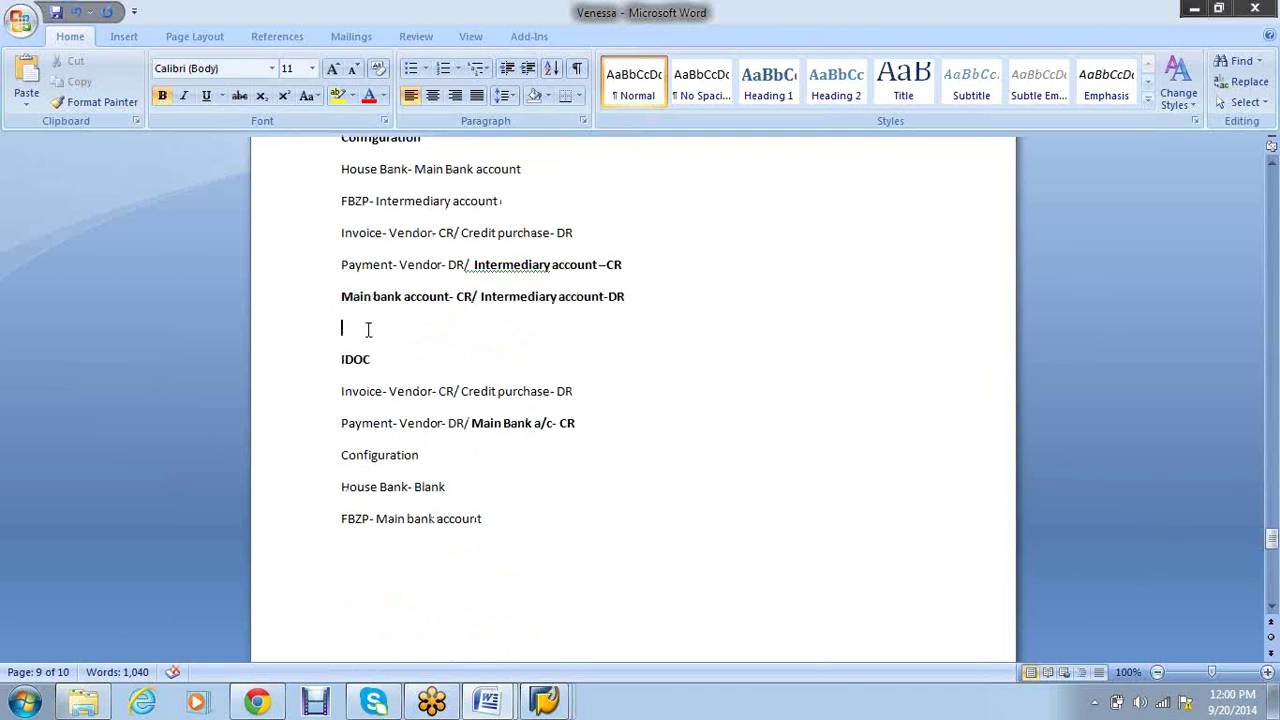
{"action": "key", "text": "Delete"}
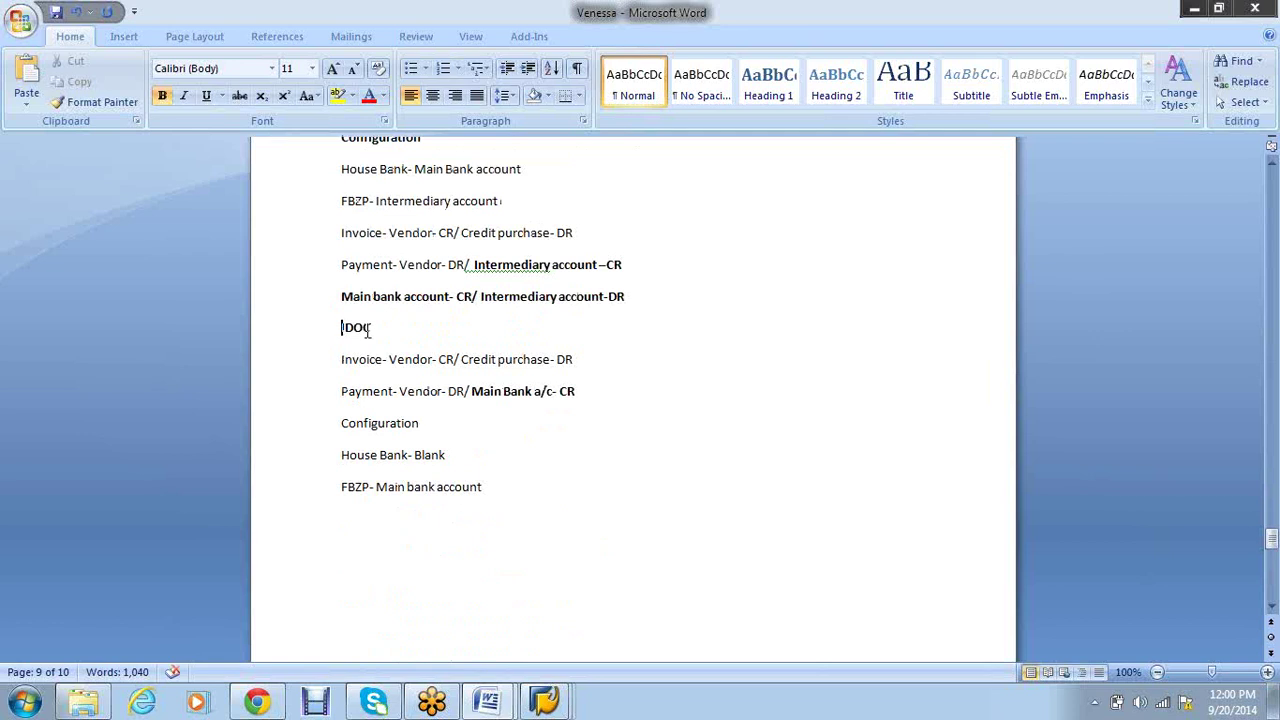
Delete the blank line above the first Invoice line and accept the suggested spacing correction in "FBZP- Main Bank G/L account"
{"action": "scroll", "coordinate": [596, 467], "scroll_direction": "up", "scroll_amount": 6}
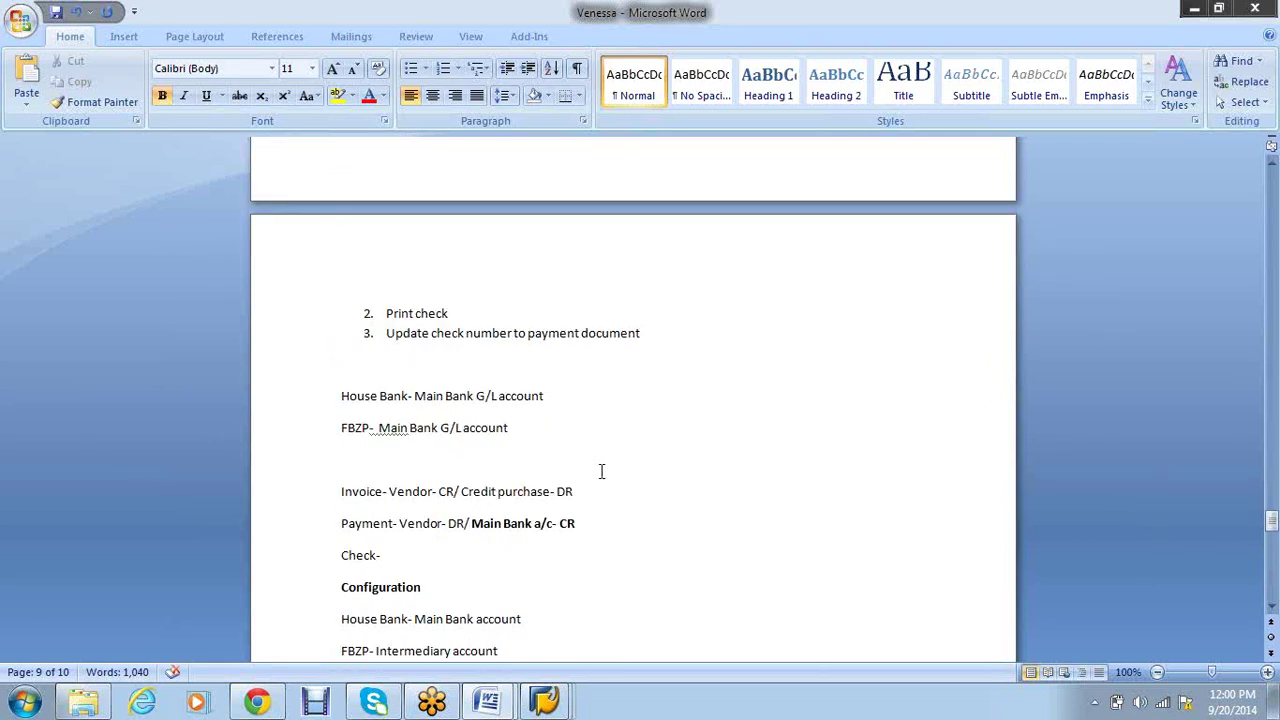
{"action": "scroll", "coordinate": [601, 470], "scroll_direction": "down", "scroll_amount": 3}
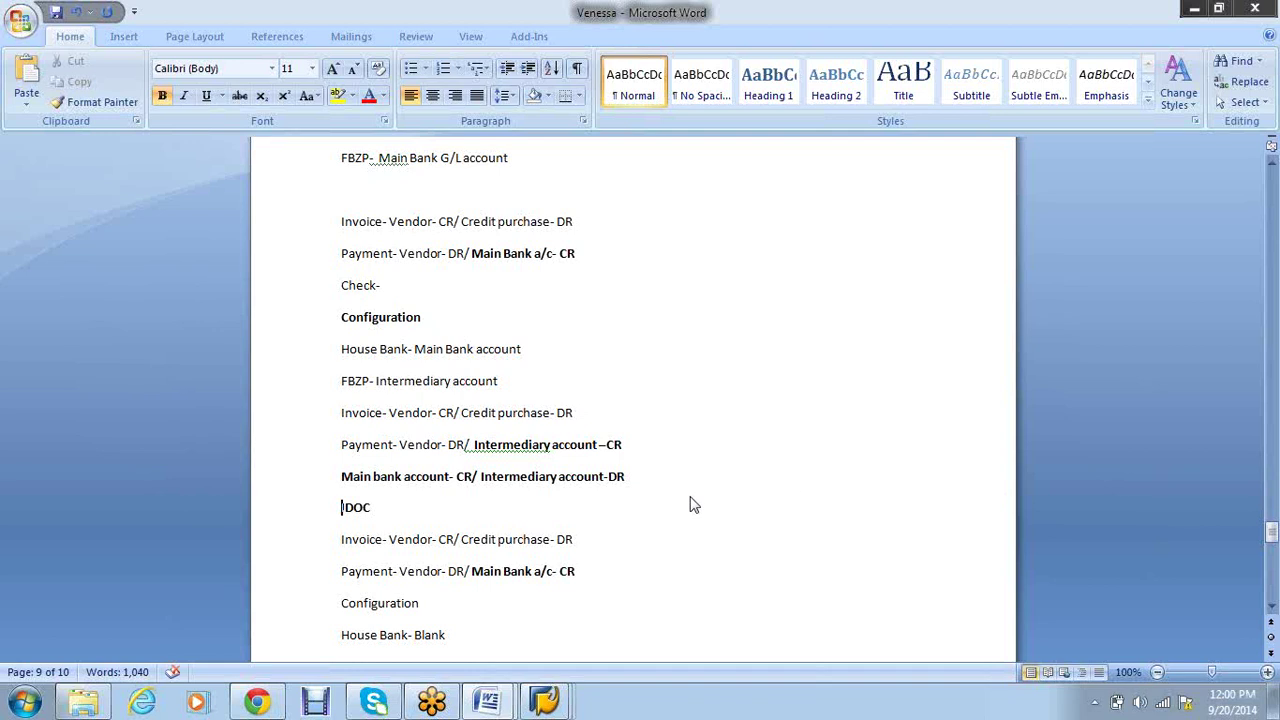
{"action": "scroll", "coordinate": [691, 500], "scroll_direction": "down", "scroll_amount": 2}
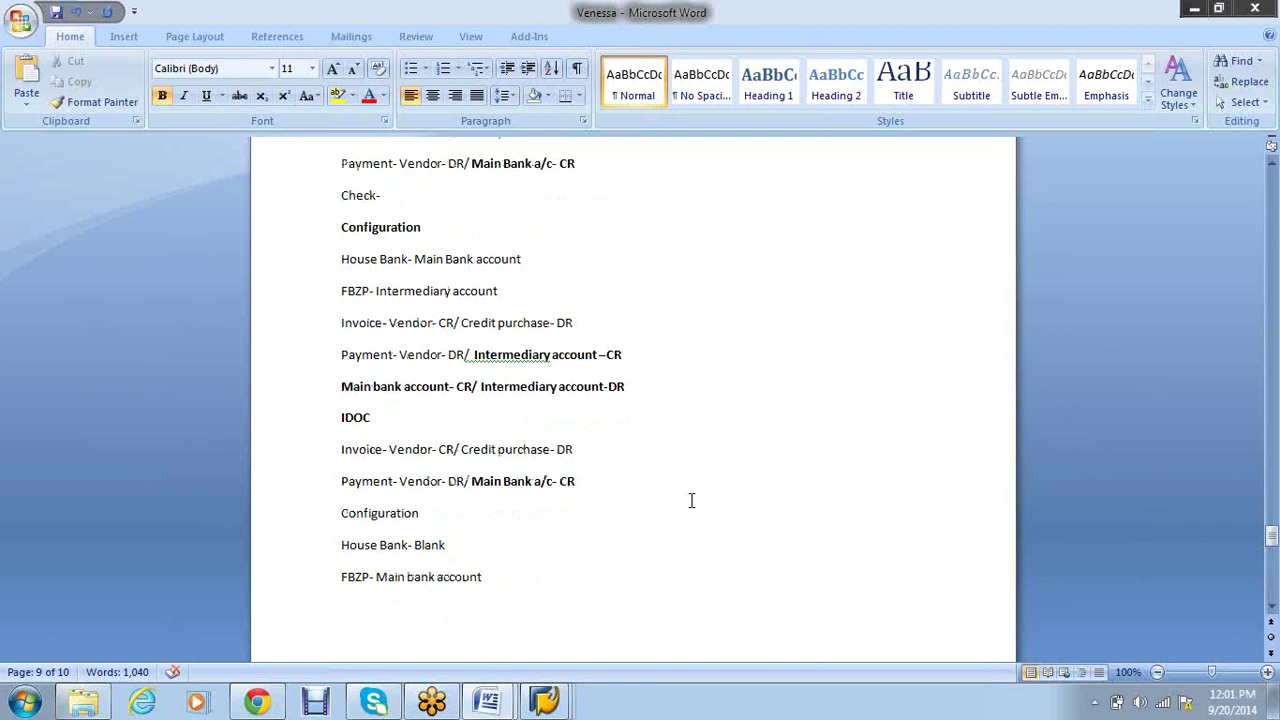
{"action": "scroll", "coordinate": [691, 500], "scroll_direction": "up", "scroll_amount": 3}
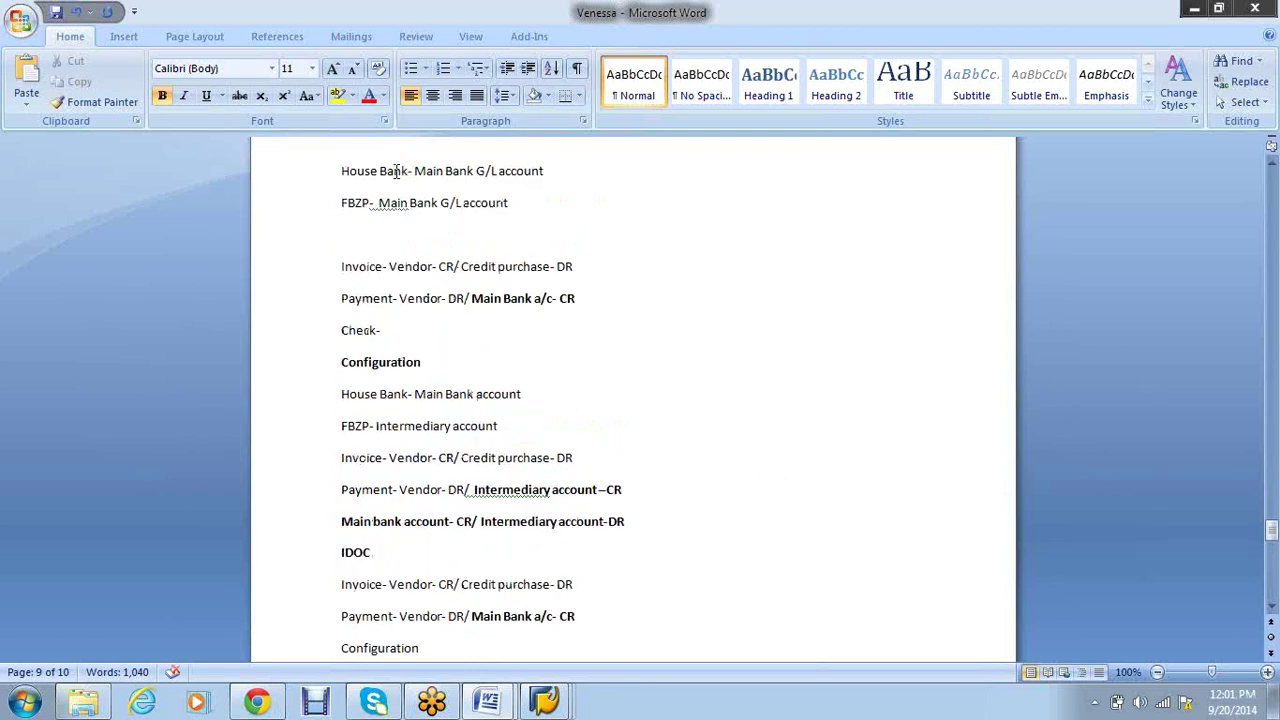
{"action": "left_click", "coordinate": [405, 242]}
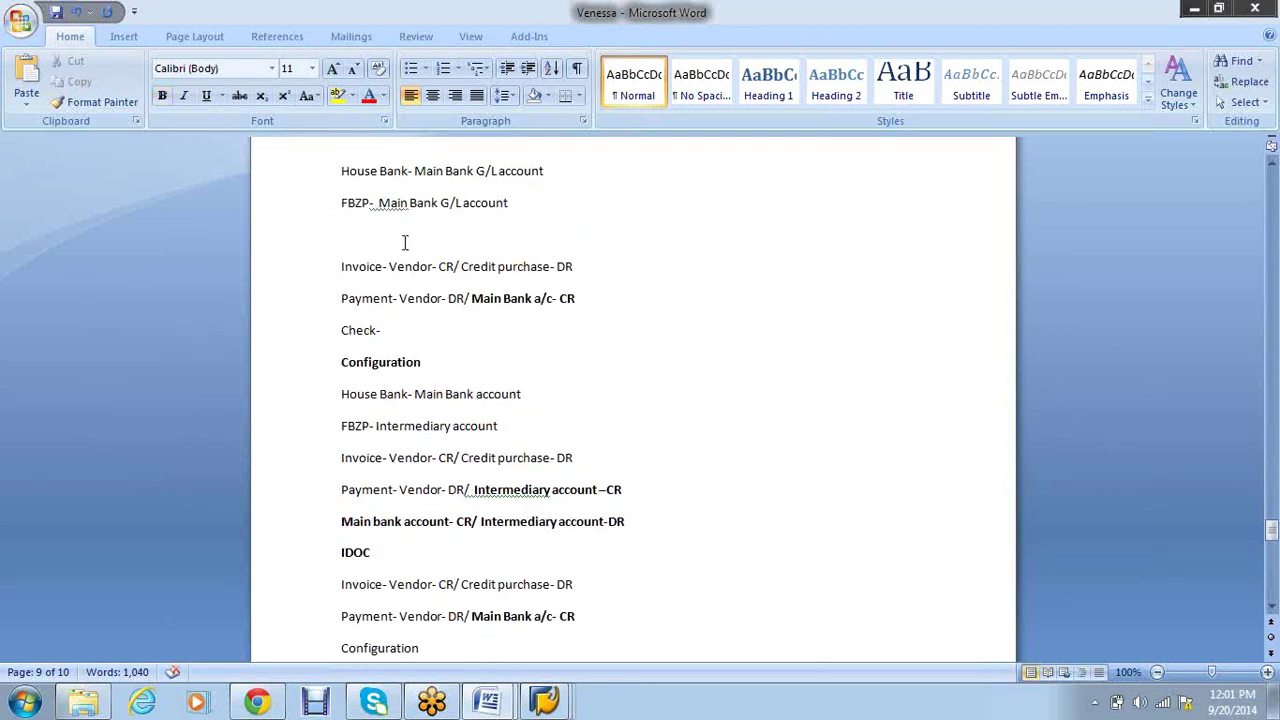
{"action": "key", "text": "Delete"}
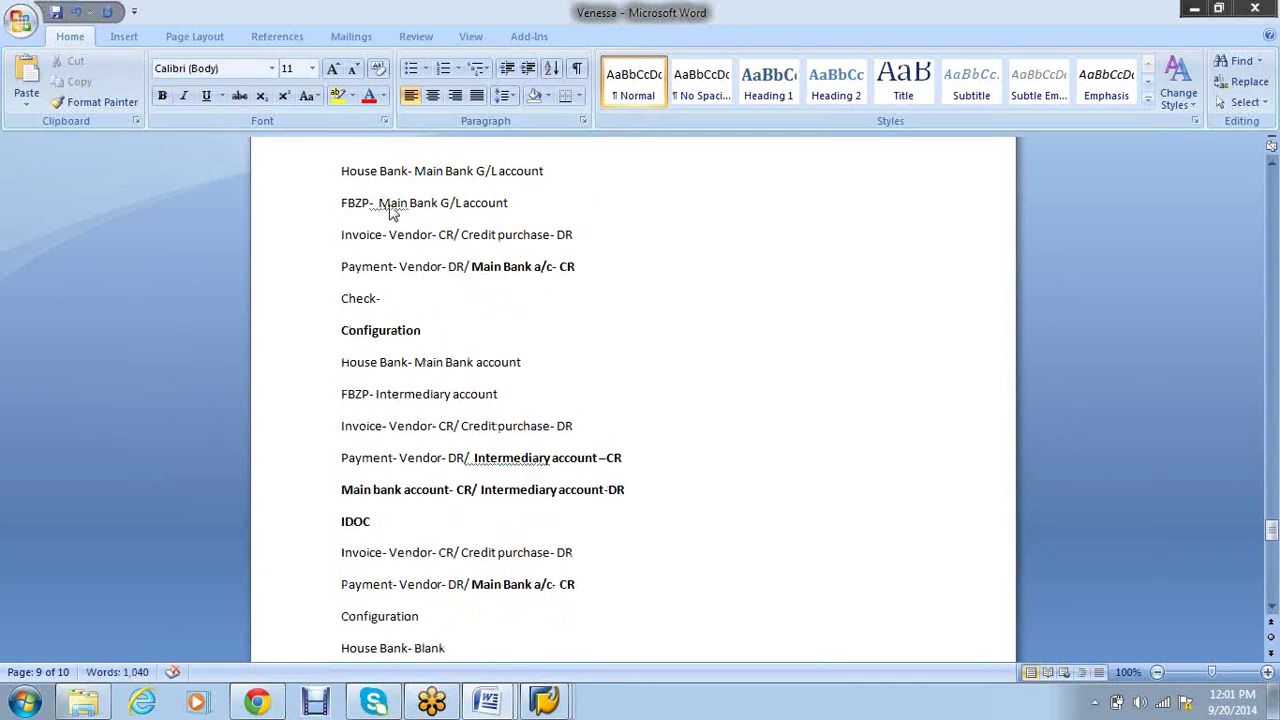
{"action": "right_click", "coordinate": [392, 204]}
{"action": "left_click", "coordinate": [455, 224]}
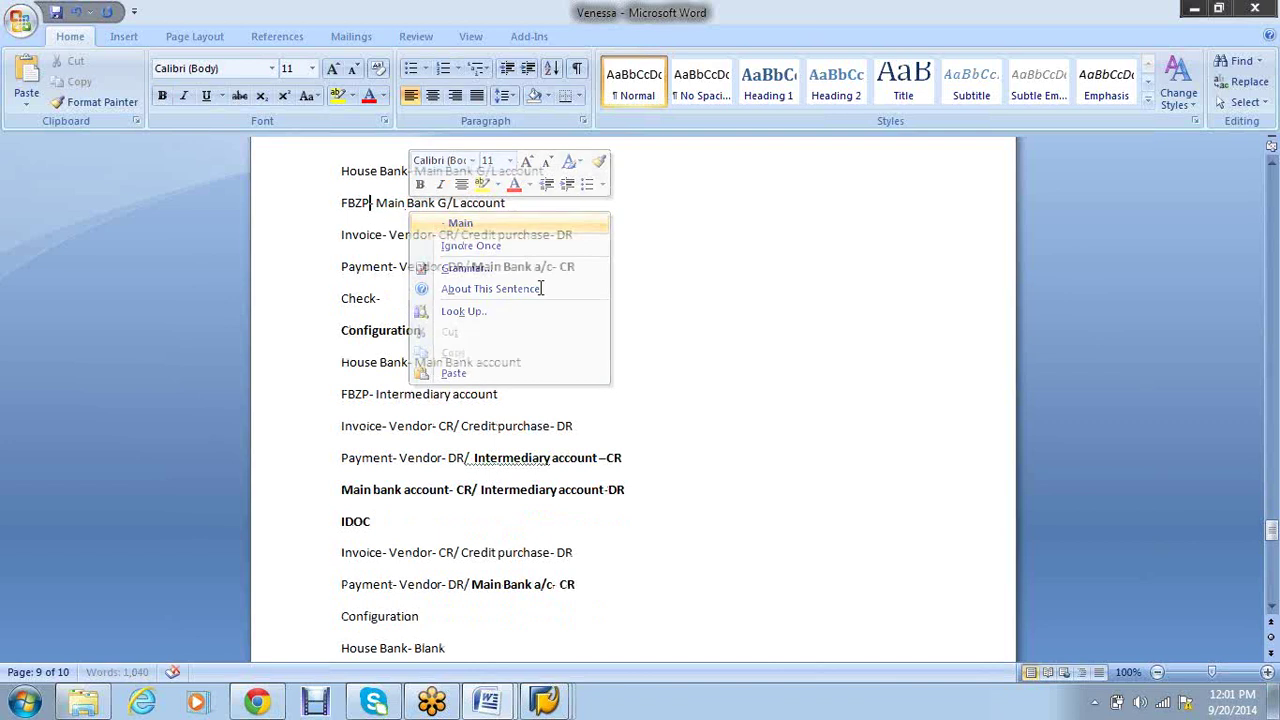
{"action": "left_click", "coordinate": [684, 367]}
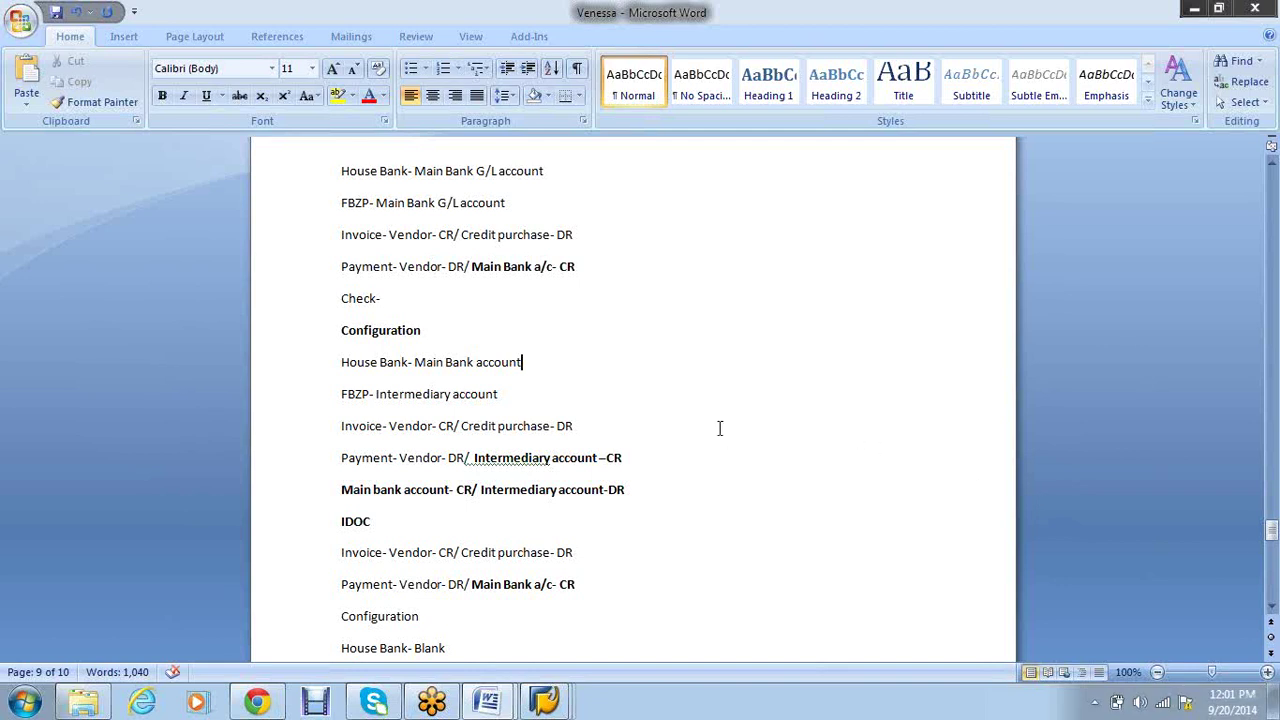
Review the earlier notes on manual checks, the Automatic Payment Program and in-house check creation
{"action": "scroll", "coordinate": [719, 428], "scroll_direction": "up", "scroll_amount": 10}
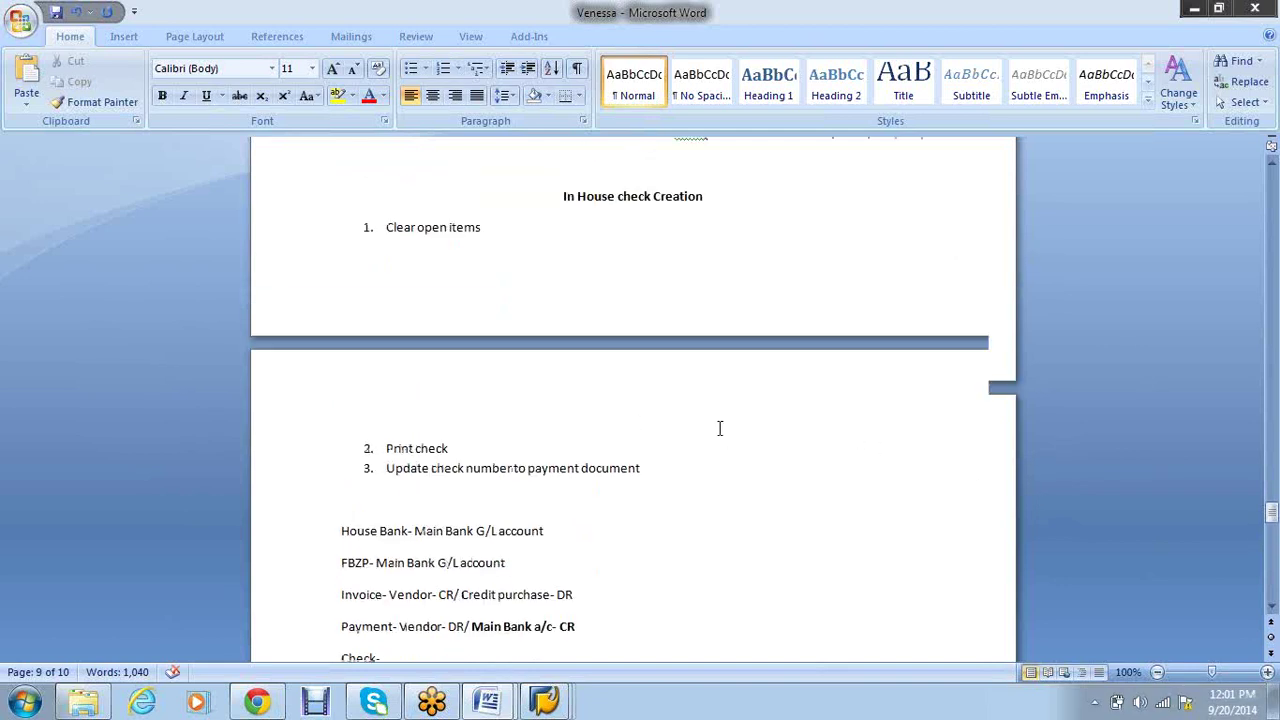
{"action": "scroll", "coordinate": [719, 428], "scroll_direction": "up", "scroll_amount": 2}
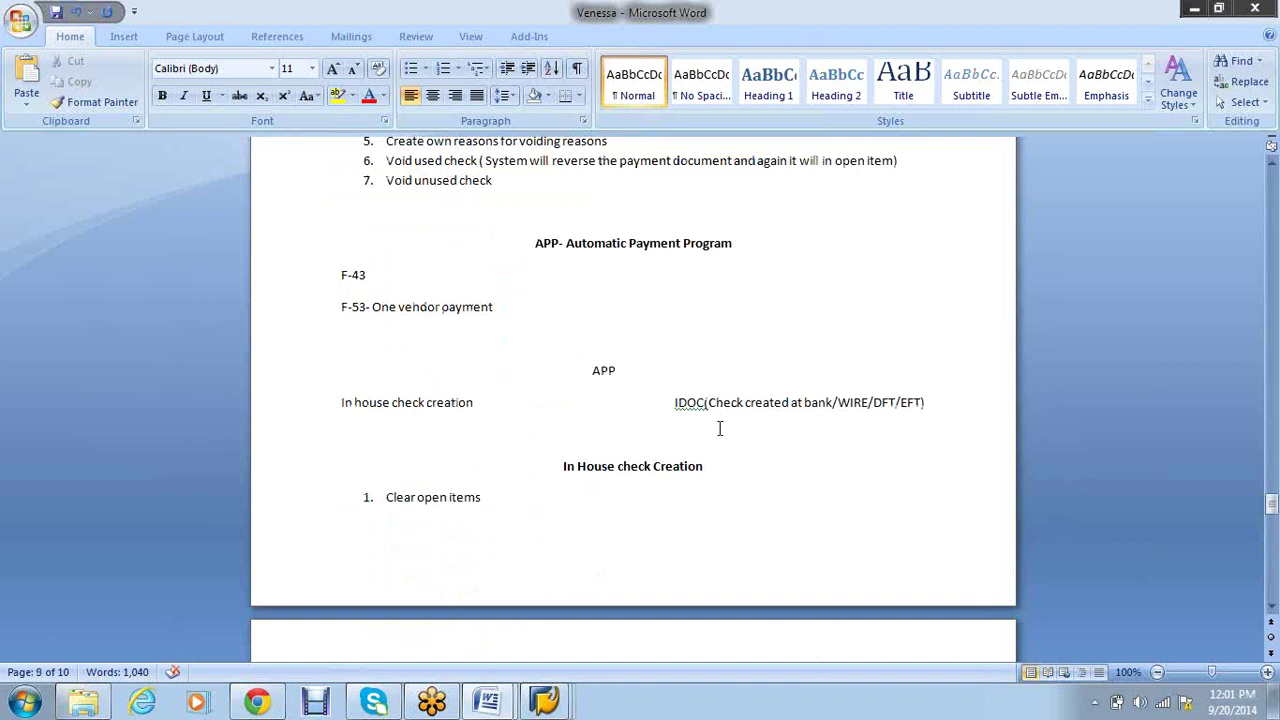
{"action": "scroll", "coordinate": [719, 428], "scroll_direction": "up", "scroll_amount": 1}
{"action": "scroll", "coordinate": [719, 428], "scroll_direction": "up", "scroll_amount": 2}
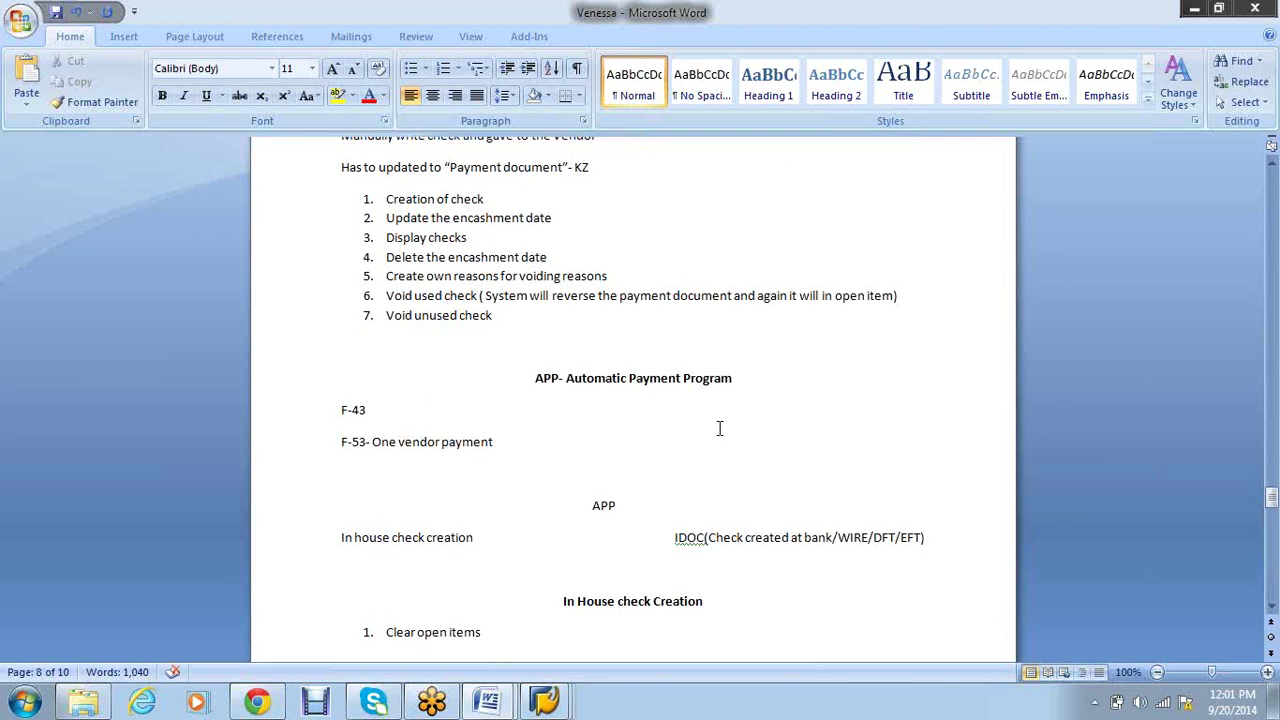
{"action": "scroll", "coordinate": [719, 428], "scroll_direction": "down", "scroll_amount": 3}
{"action": "scroll", "coordinate": [719, 428], "scroll_direction": "up", "scroll_amount": 6}
{"action": "scroll", "coordinate": [721, 430], "scroll_direction": "down", "scroll_amount": 3}
Add the line "APP Configuration" in bold after a blank line at the end of the notes
{"action": "scroll", "coordinate": [721, 430], "scroll_direction": "down", "scroll_amount": 19}
{"action": "left_click", "coordinate": [415, 370]}
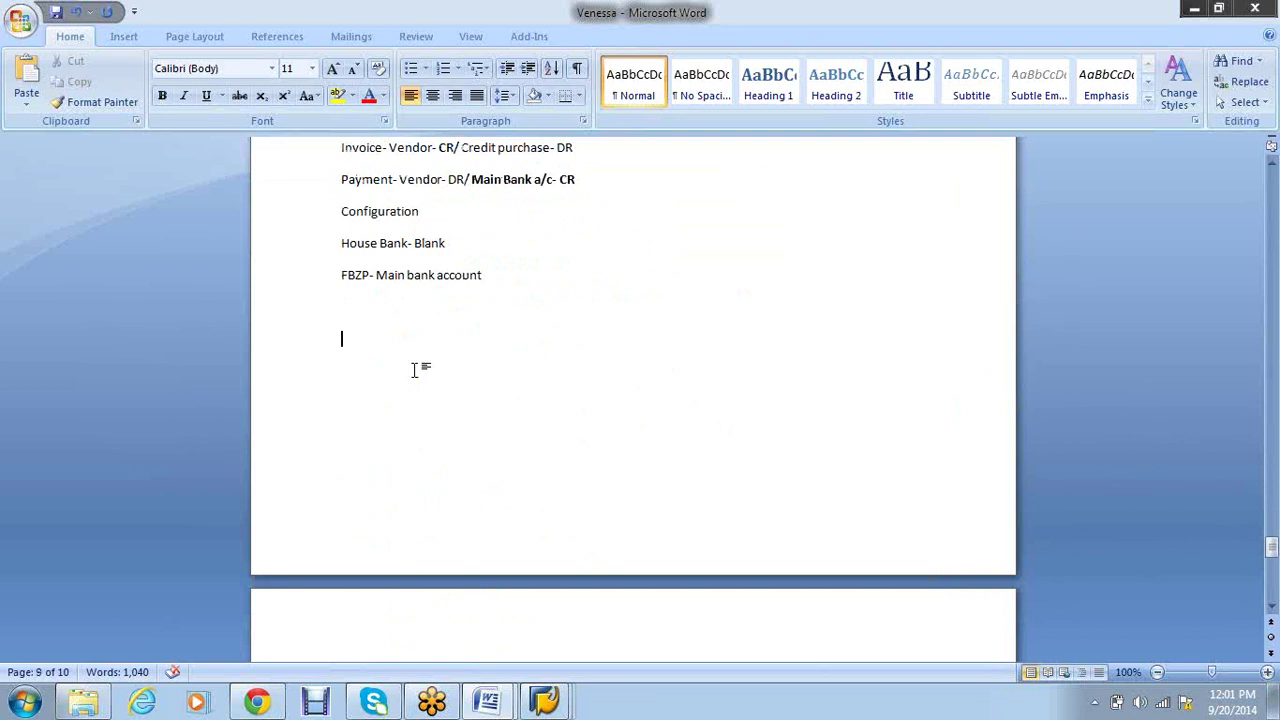
{"action": "type", "text": "APP Configura"}
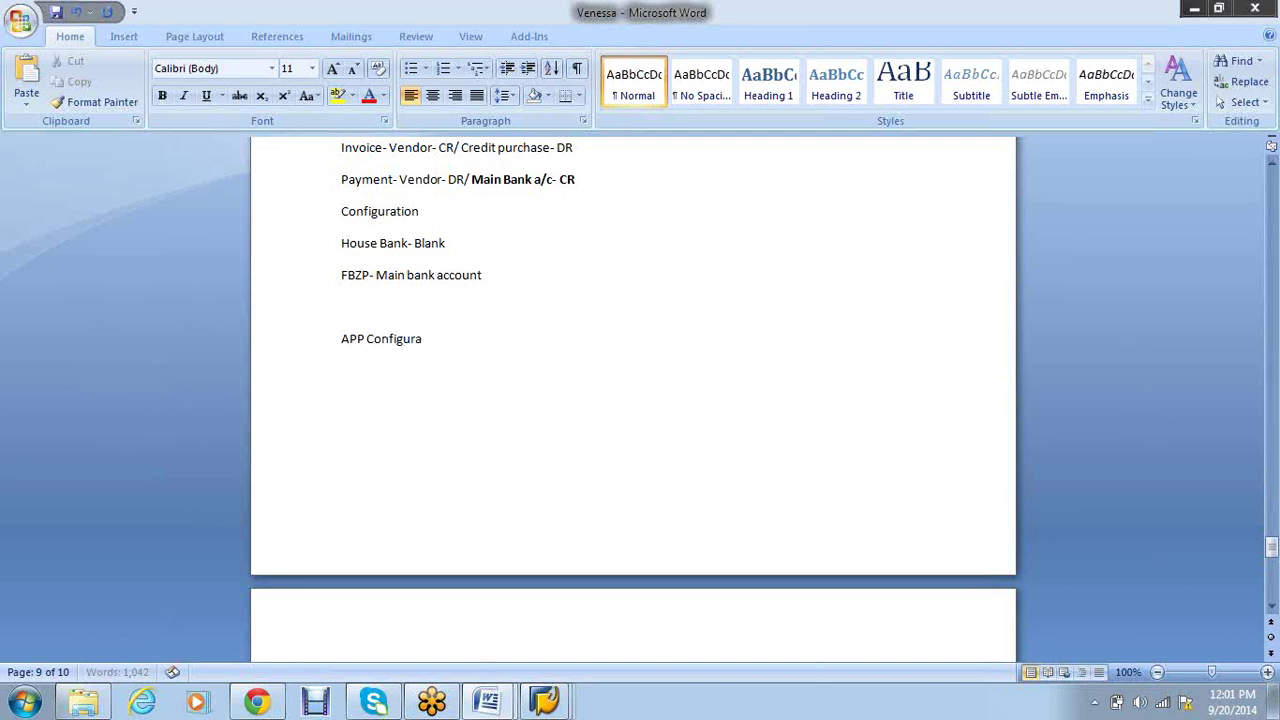
{"action": "type", "text": "tion"}
{"action": "key", "text": "Return"}
{"action": "left_click_drag", "start_coordinate": [452, 339], "coordinate": [345, 342]}
{"action": "key", "text": "ctrl+b"}
Add the lines "Sending" and "Paying" below "APP Configuration" and delete the blank line directly beneath that heading
{"action": "left_click", "coordinate": [486, 437]}
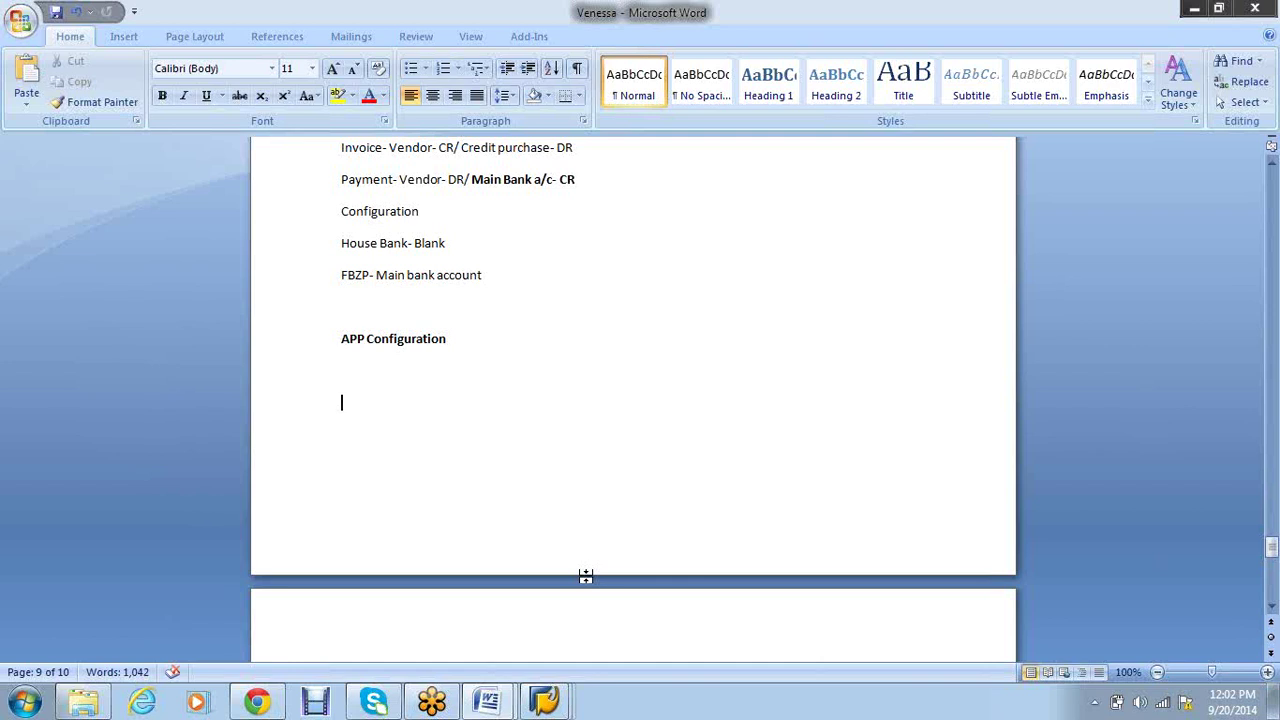
{"action": "type", "text": "Sendon"}
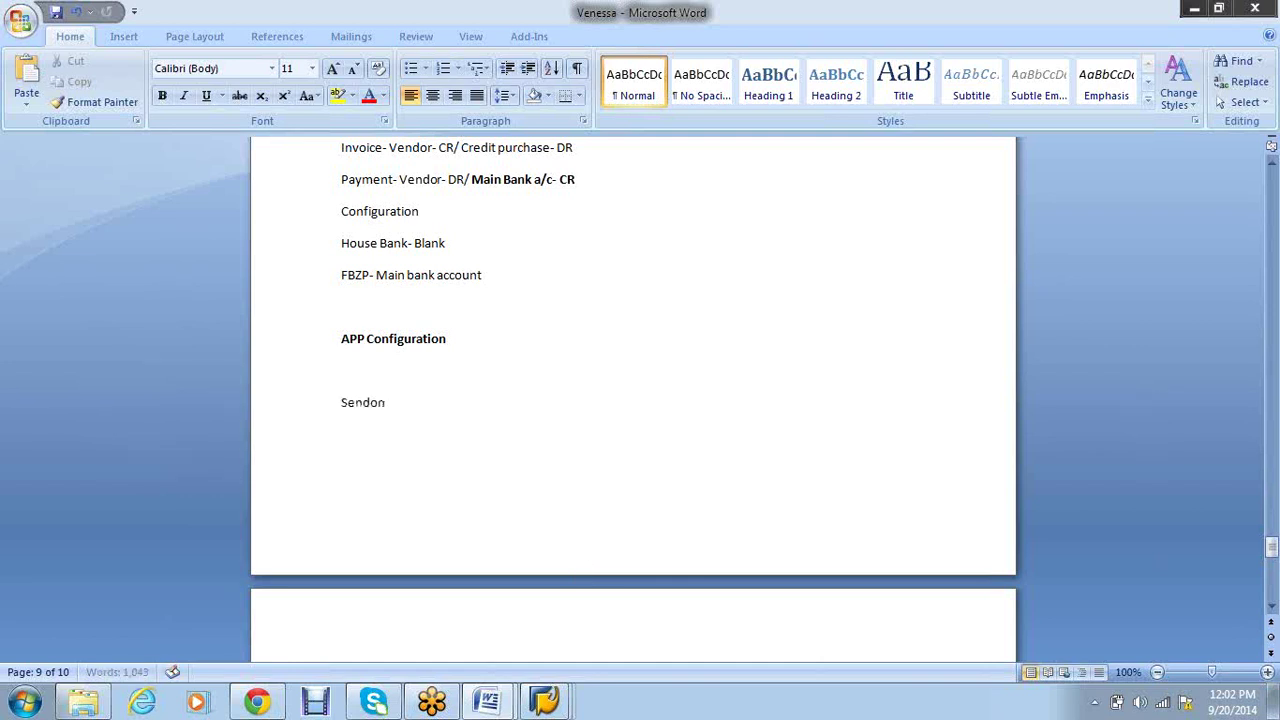
{"action": "key", "text": "BackSpace"}
{"action": "key", "text": "BackSpace"}
{"action": "type", "text": "ing"}
{"action": "key", "text": "Return"}
{"action": "type", "text": "Paying"}
{"action": "key", "text": "Return"}
{"action": "key", "text": "Up"}
{"action": "key", "text": "Up"}
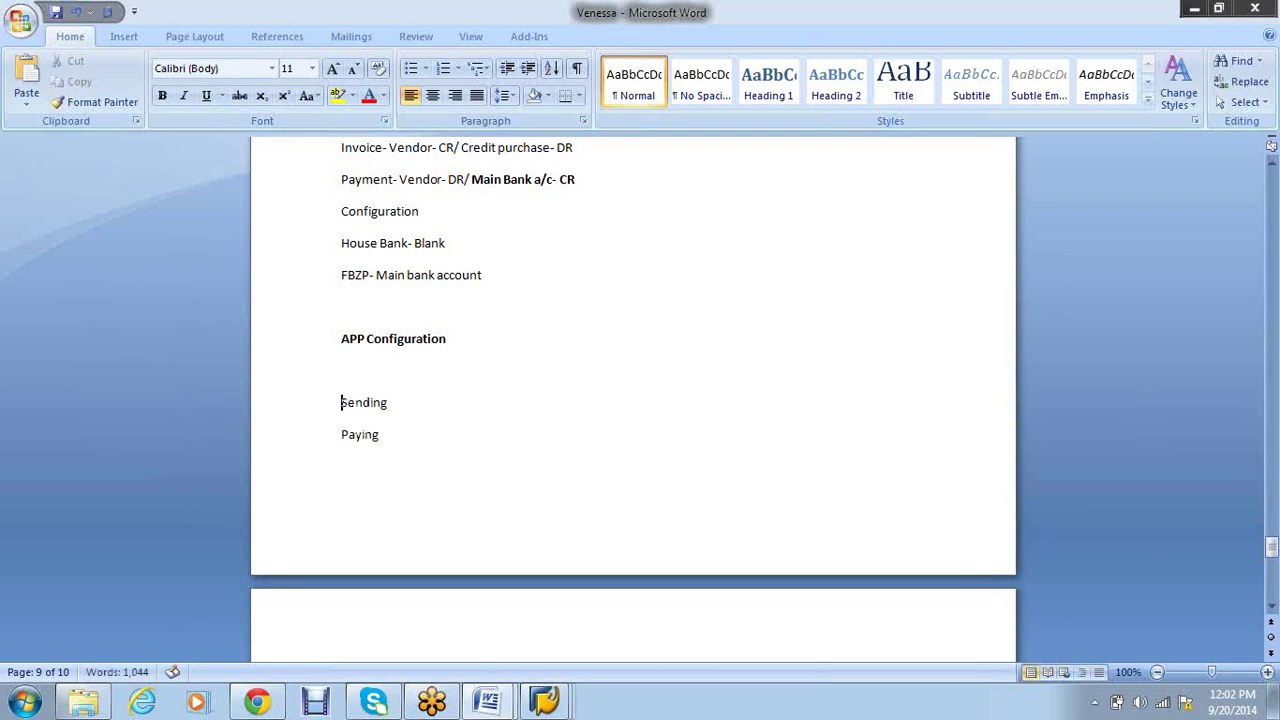
{"action": "key", "text": "Up"}
{"action": "key", "text": "Delete"}
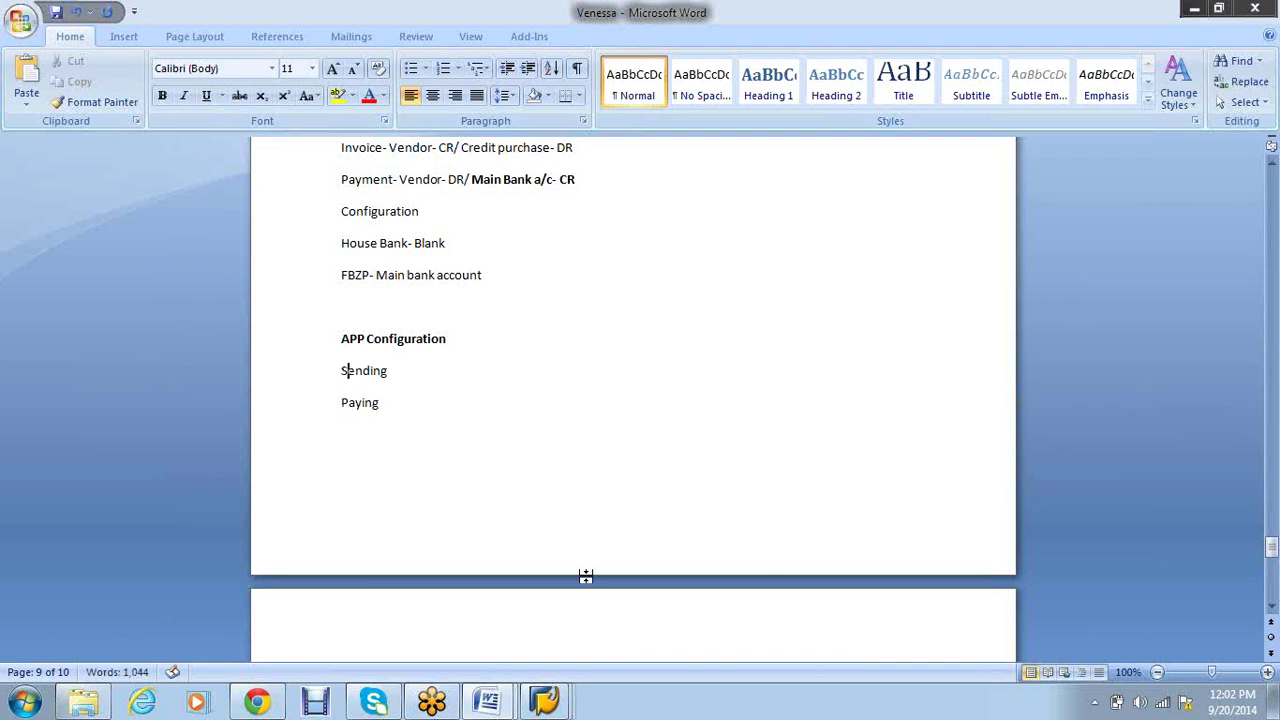
Add the lines "A", "B" and "C" below "Paying" and delete the blank line above "APP Configuration"
{"action": "key", "text": "Right"}
{"action": "key", "text": "Right"}
{"action": "key", "text": "Right"}
{"action": "key", "text": "Right"}
{"action": "key", "text": "Right"}
{"action": "key", "text": "Right"}
{"action": "key", "text": "Down"}
{"action": "key", "text": "Down"}
{"action": "type", "text": "A"}
{"action": "key", "text": "Return"}
{"action": "type", "text": "B"}
{"action": "key", "text": "Return"}
{"action": "type", "text": "C"}
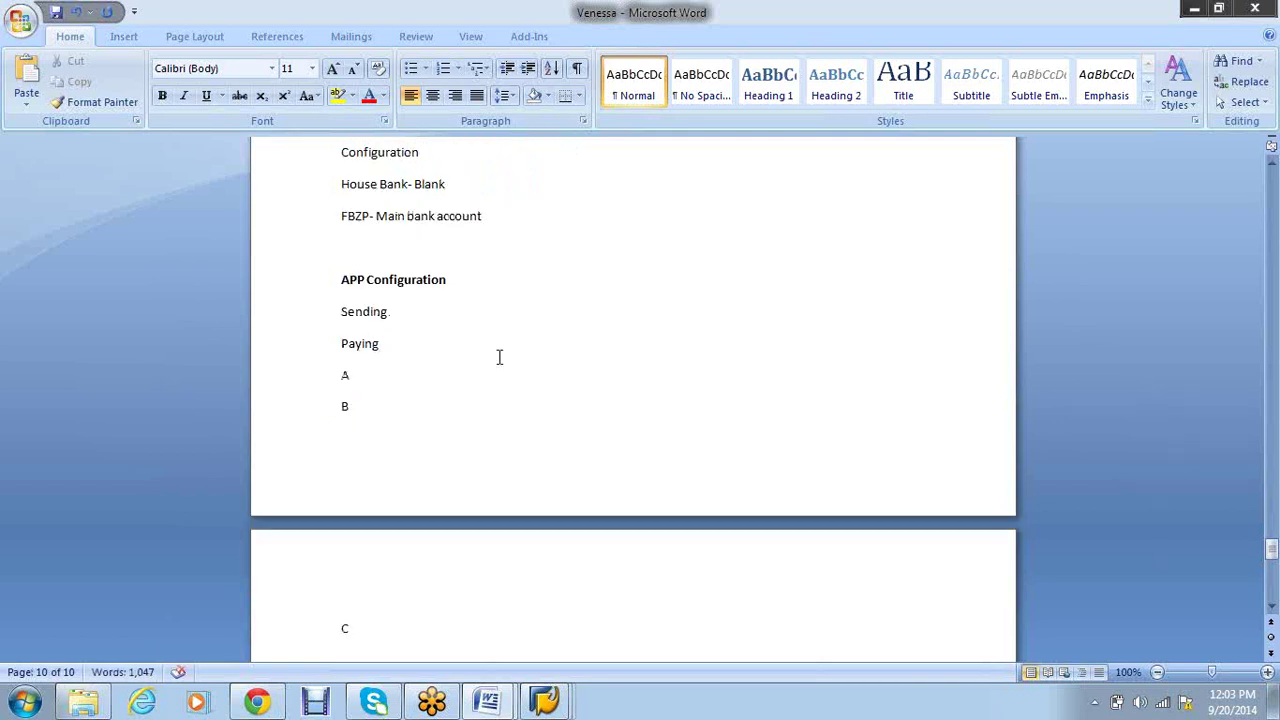
{"action": "left_click", "coordinate": [384, 258]}
{"action": "key", "text": "Delete"}
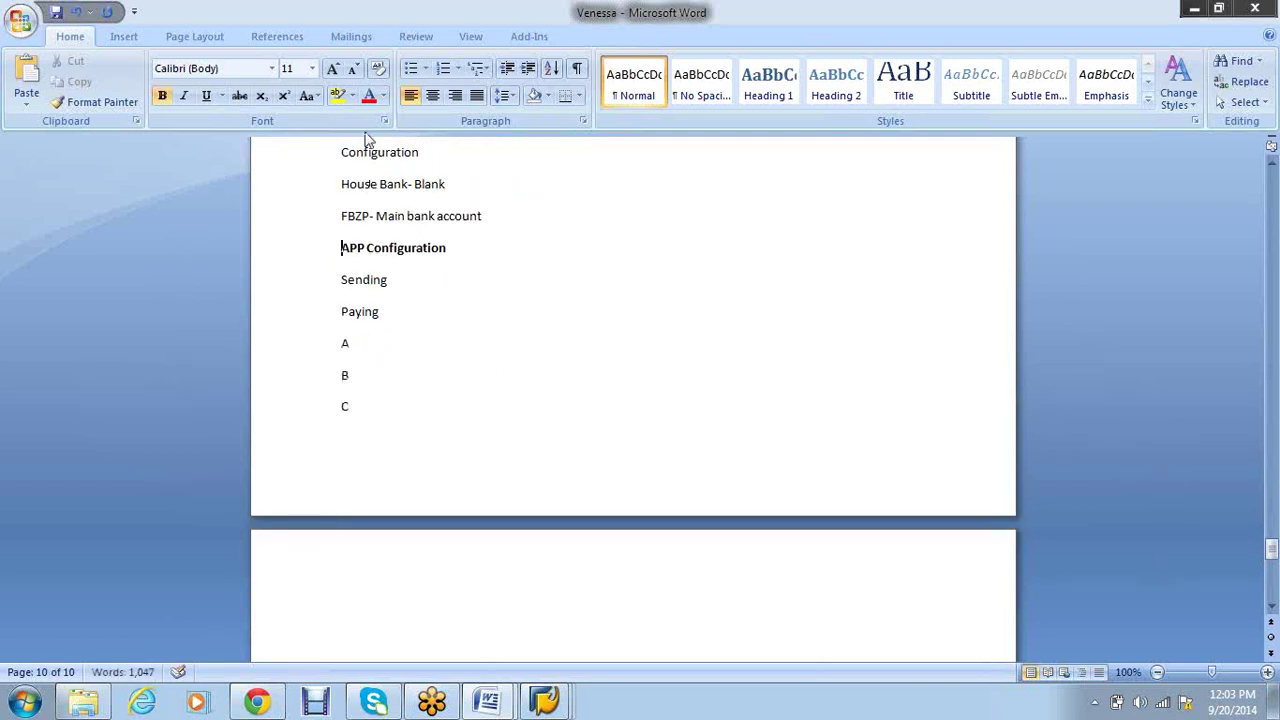
Extend the letter lines to read "A-MAIN", "B- SUB" and "C-SUB"
{"action": "left_click", "coordinate": [396, 372]}
{"action": "type", "text": "-"}
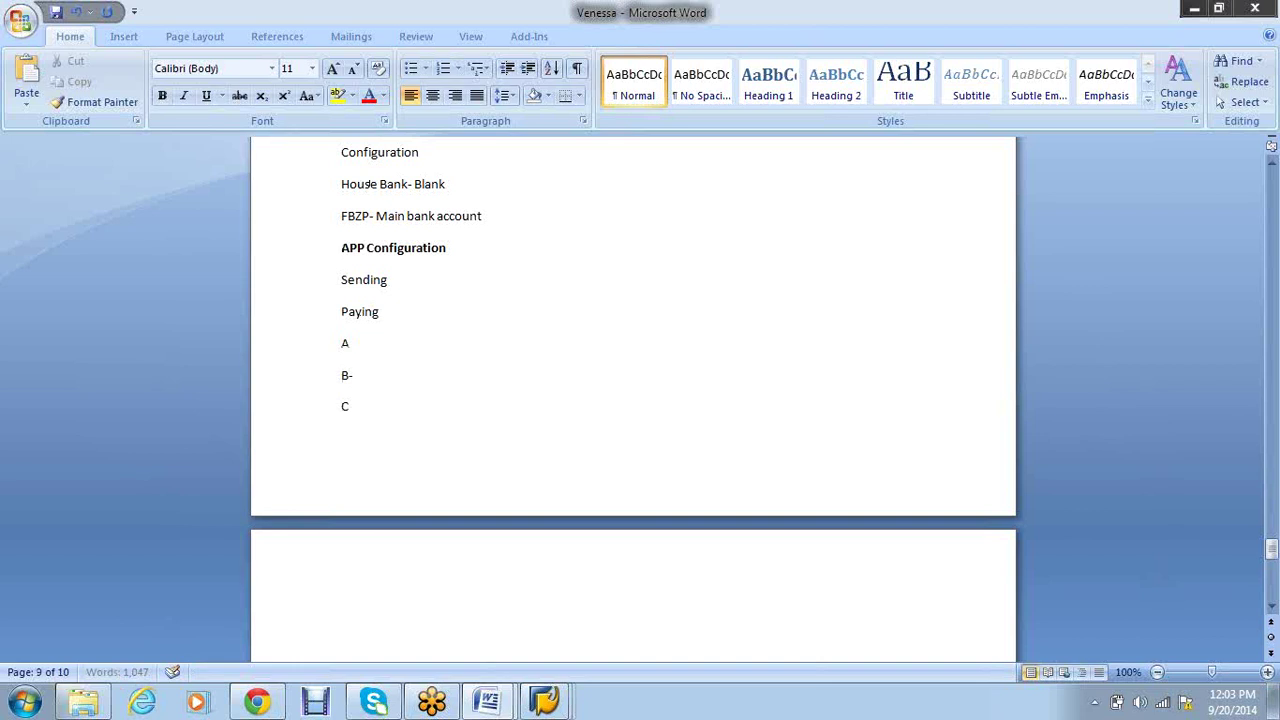
{"action": "type", "text": " 5UB"}
{"action": "key", "text": "Down"}
{"action": "type", "text": "-SUB"}
{"action": "key", "text": "Up"}
{"action": "key", "text": "Up"}
{"action": "type", "text": "-MAIN"}
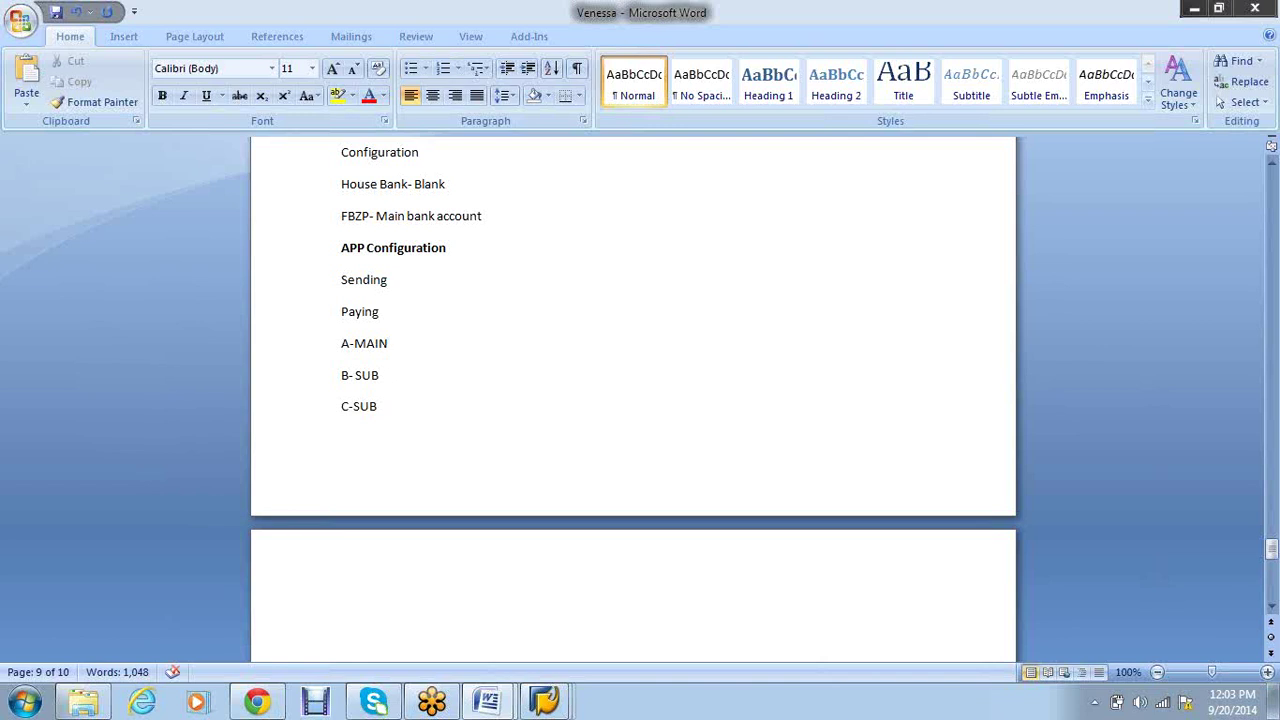
Append "- PAYING" to the B line and "-PAYING" to the C line
{"action": "left_click", "coordinate": [380, 375]}
{"action": "type", "text": "- PAYING"}
{"action": "left_click", "coordinate": [379, 407]}
{"action": "type", "text": "-PAYING"}
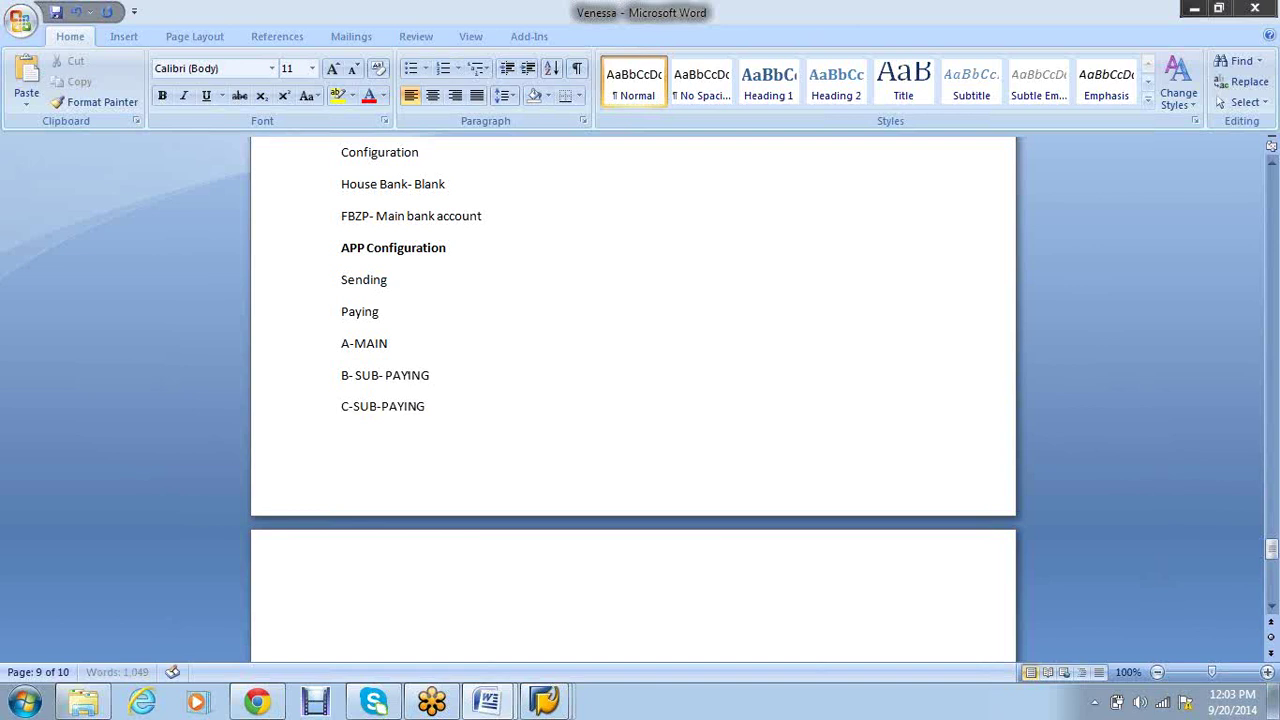
Add a hyphen after "A-MAIN" and replace "PAYING" with "Sending" in the B line
{"action": "left_click", "coordinate": [388, 343]}
{"action": "type", "text": "-"}
{"action": "key", "text": "Down"}
{"action": "key", "text": "Right"}
{"action": "key", "text": "Right"}
{"action": "key", "text": "Right"}
{"action": "key", "text": "Right"}
{"action": "key", "text": "BackSpace"}
{"action": "key", "text": "BackSpace"}
{"action": "key", "text": "BackSpace"}
{"action": "key", "text": "BackSpace"}
{"action": "key", "text": "BackSpace"}
{"action": "key", "text": "BackSpace"}
{"action": "type", "text": "Sending"}
Replace "PAYING" with "Sending" in the C line and append "Paying" to the A-MAIN line
{"action": "key", "text": "Down"}
{"action": "key", "text": "BackSpace"}
{"action": "key", "text": "BackSpace"}
{"action": "key", "text": "BackSpace"}
{"action": "key", "text": "BackSpace"}
{"action": "key", "text": "BackSpace"}
{"action": "key", "text": "BackSpace"}
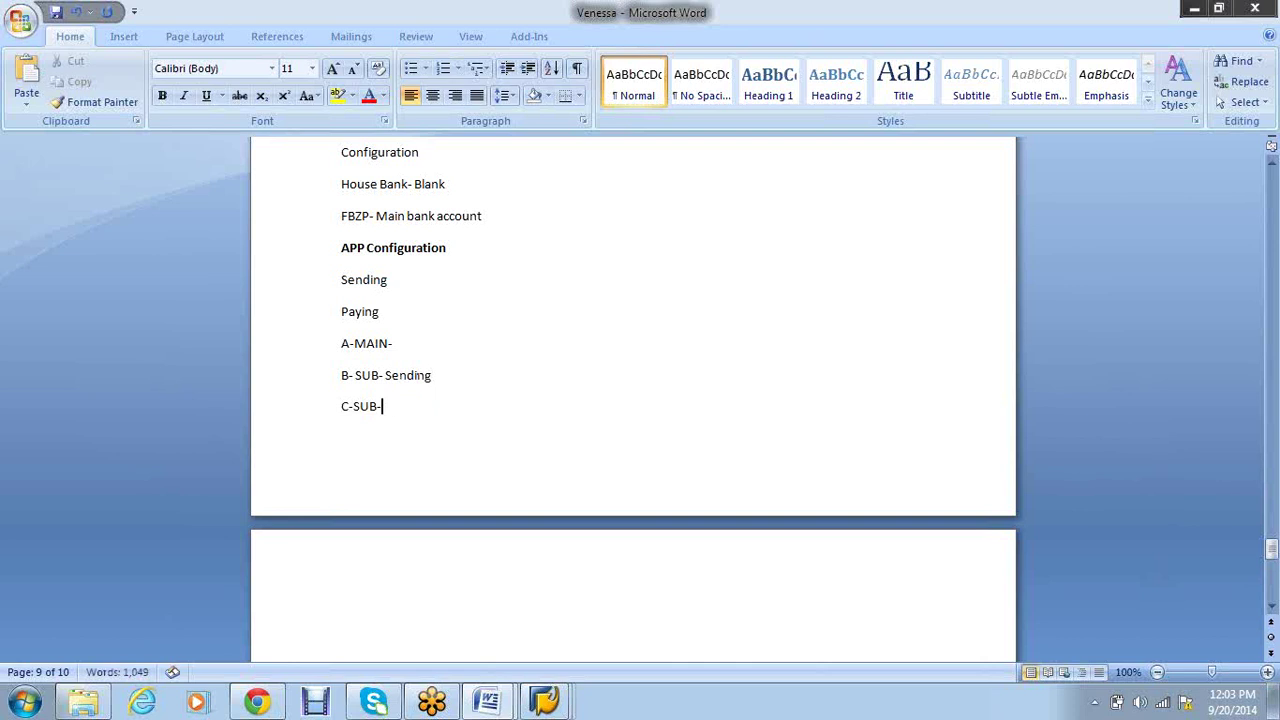
{"action": "type", "text": "Sending"}
{"action": "key", "text": "Up"}
{"action": "key", "text": "Up"}
{"action": "type", "text": "Paying"}
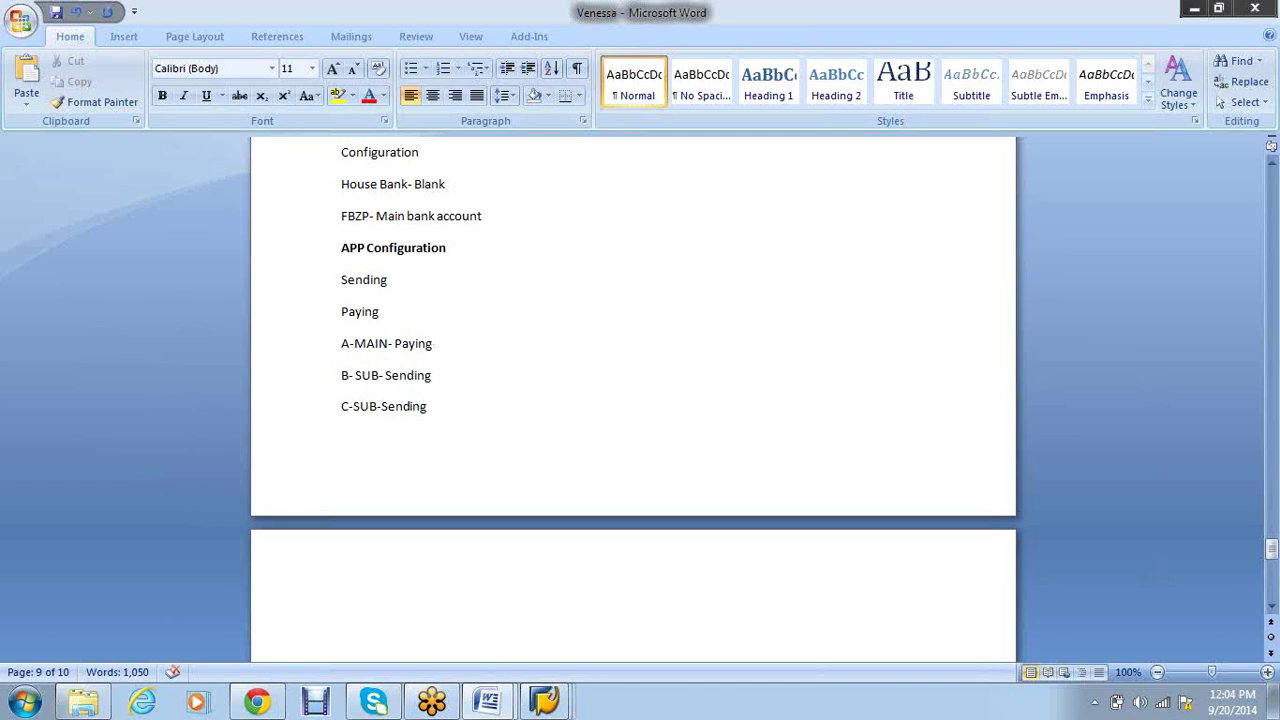
Add a new line reading "Check format-" below the "C-SUB-Sending" line, at the start of the next page
{"action": "left_click", "coordinate": [428, 407]}
{"action": "key", "text": "Return"}
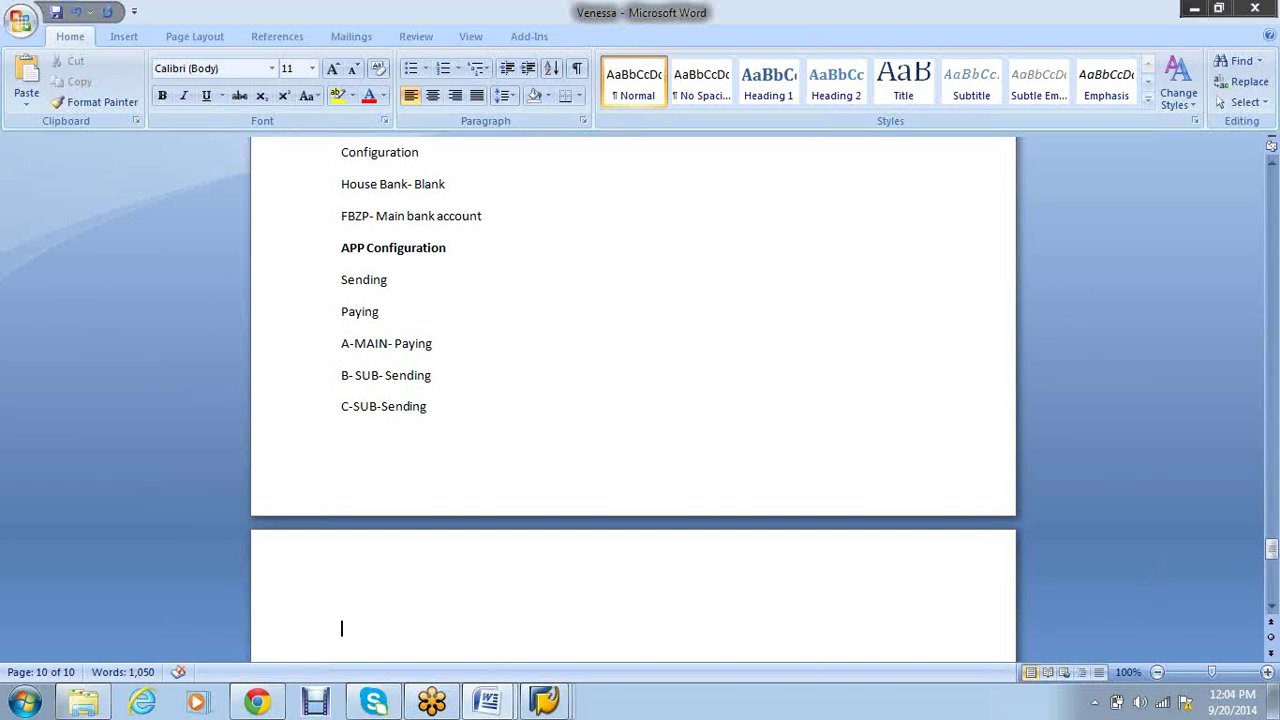
{"action": "type", "text": "Check format-"}
{"action": "scroll", "coordinate": [403, 374], "scroll_direction": "down", "scroll_amount": 3}
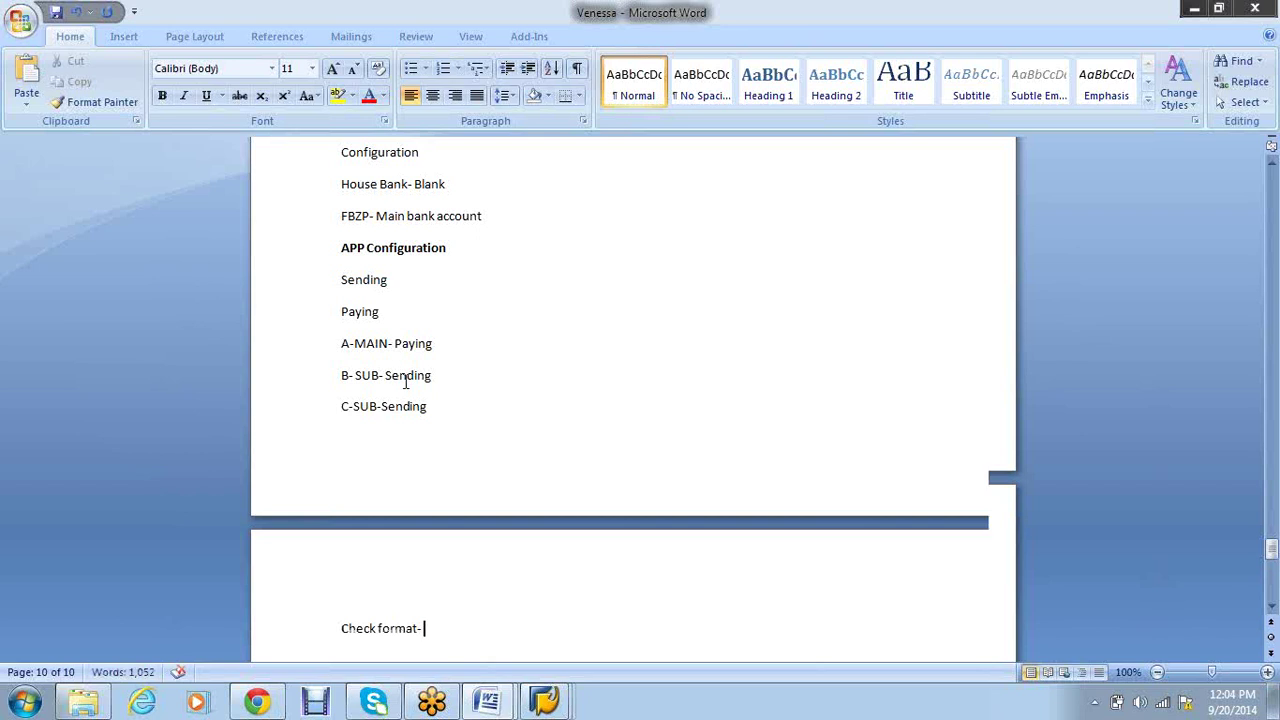
{"action": "scroll", "coordinate": [485, 405], "scroll_direction": "down", "scroll_amount": 3}
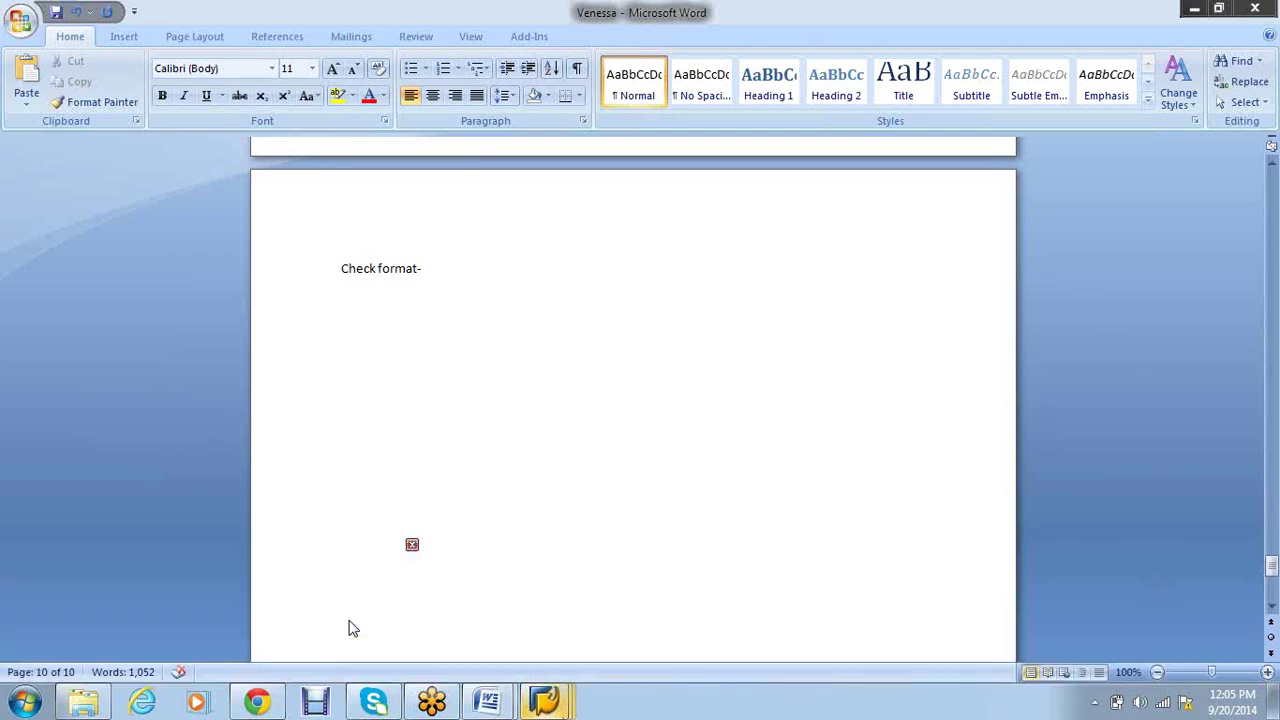
Switch to SAP and open transaction FBZP to maintain the payment program
{"action": "key", "text": "alt+Tab"}
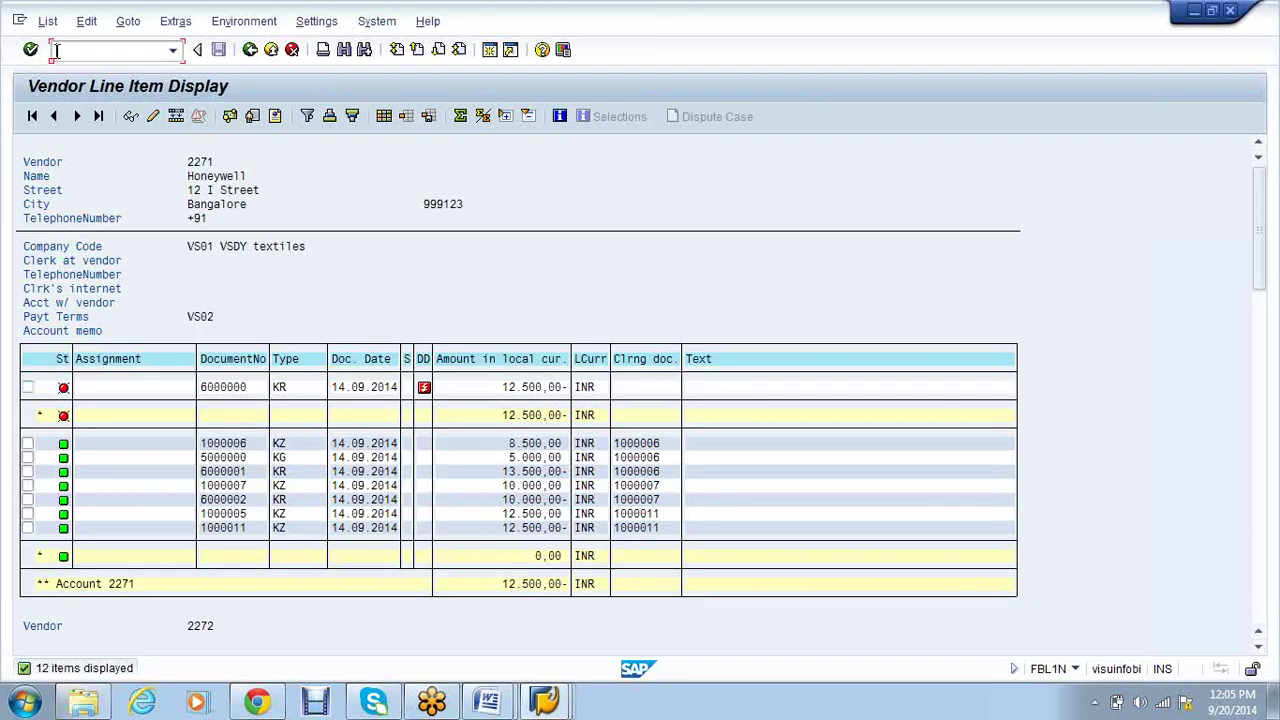
{"action": "left_click", "coordinate": [70, 50]}
{"action": "type", "text": "fbl1n"}
{"action": "key", "text": "Return"}
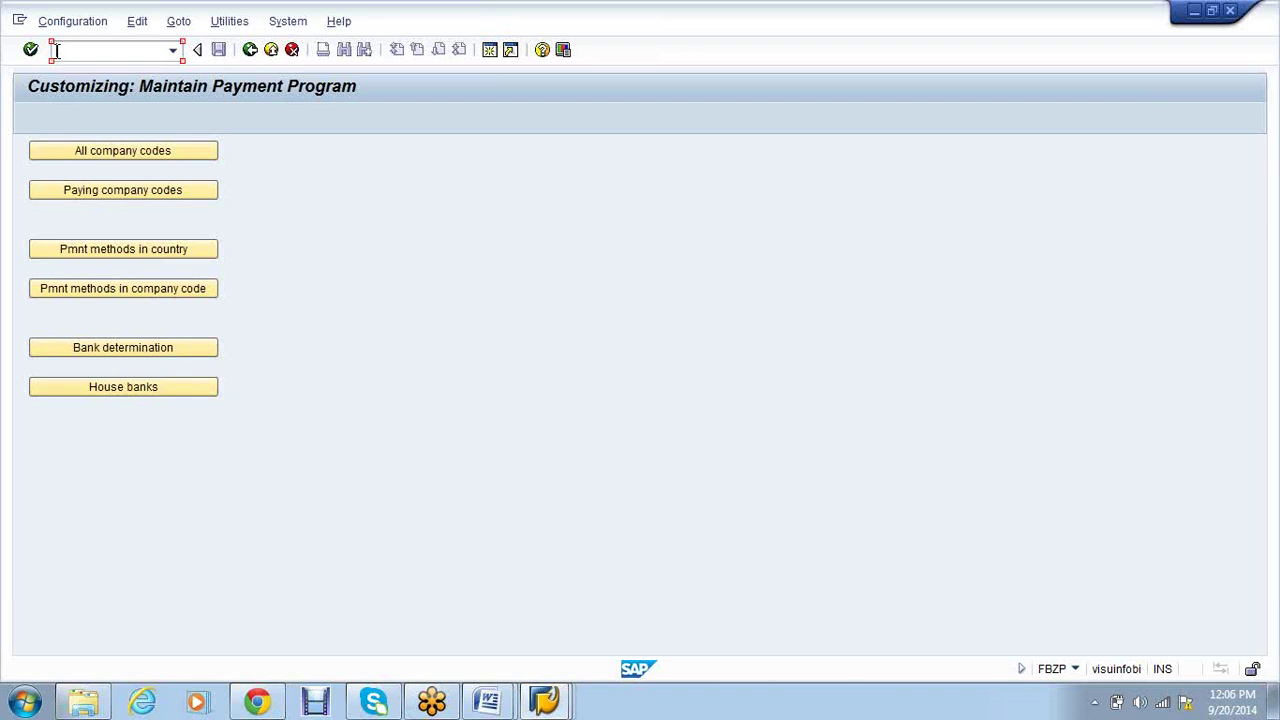
Create a new entry under all company codes for VS01, with VS01 as both sending and paying company code
{"action": "left_click", "coordinate": [119, 163]}
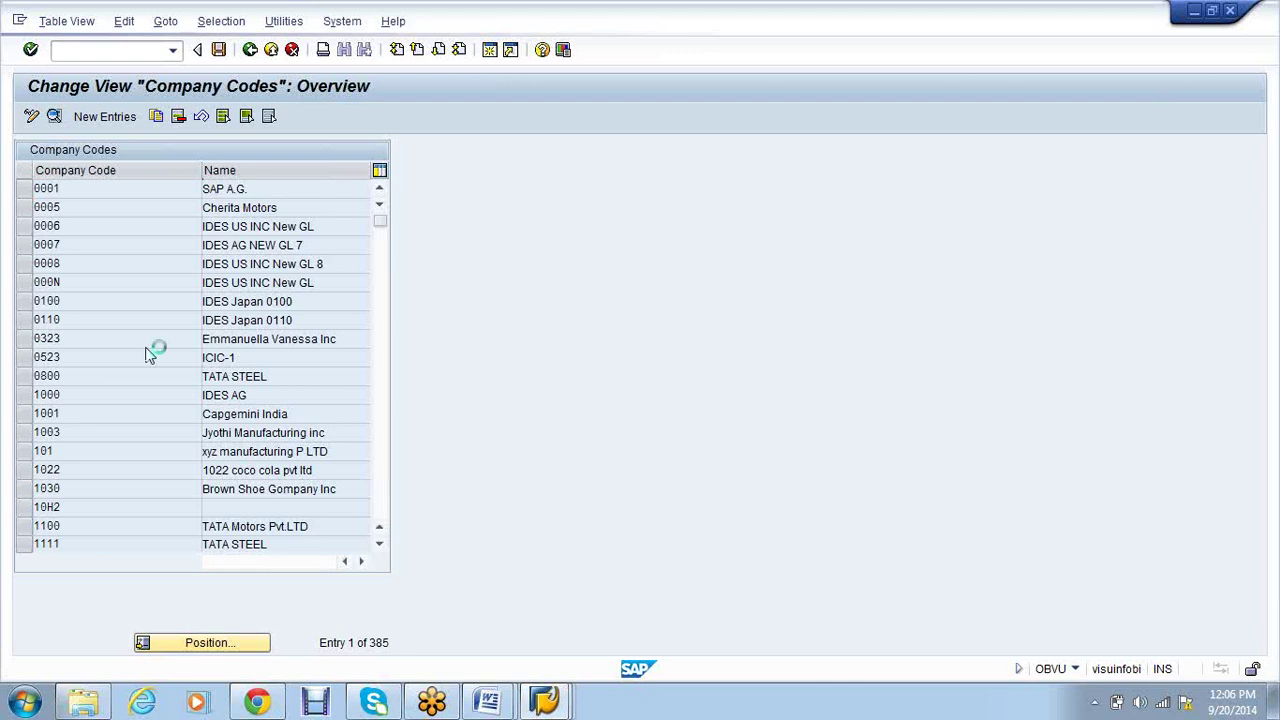
{"action": "type", "text": "VS01"}
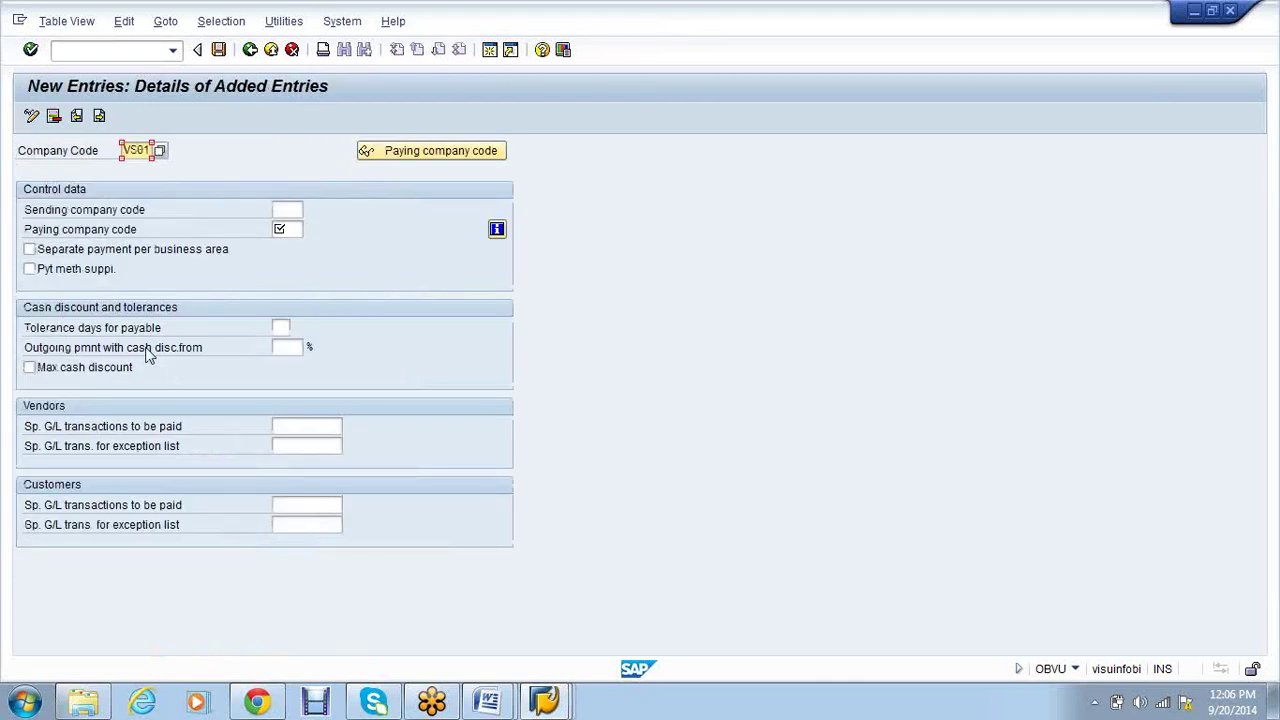
{"action": "key", "text": "Return"}
{"action": "key", "text": "Tab"}
{"action": "type", "text": "V"}
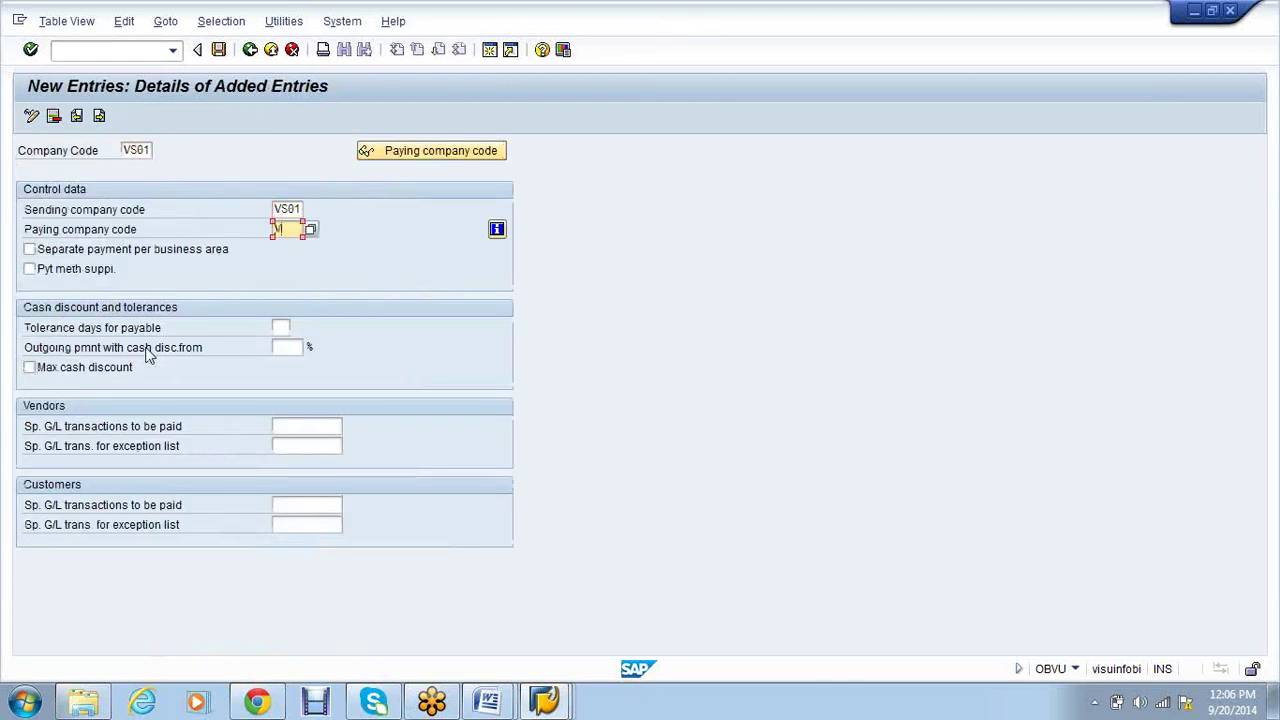
{"action": "type", "text": "S01"}
{"action": "key", "text": "Return"}
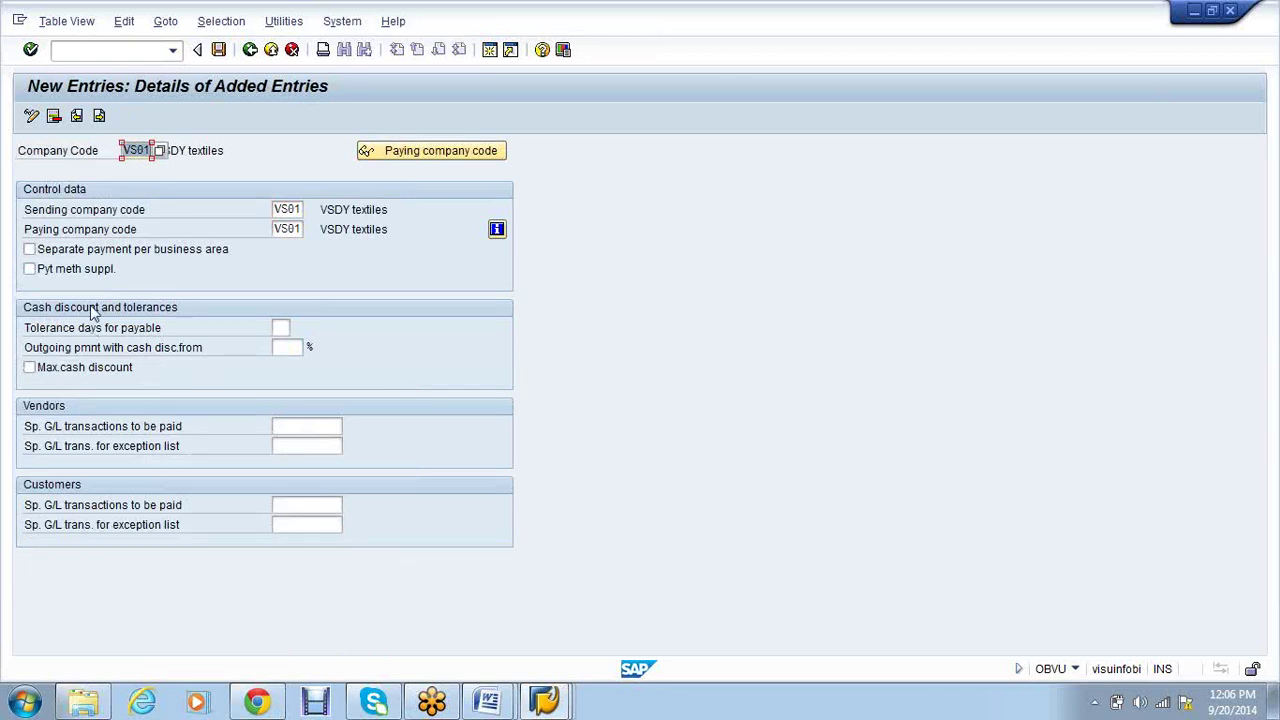
Save the VS01 company code entry to a customizing request and return to the payment program overview
{"action": "left_click", "coordinate": [220, 50]}
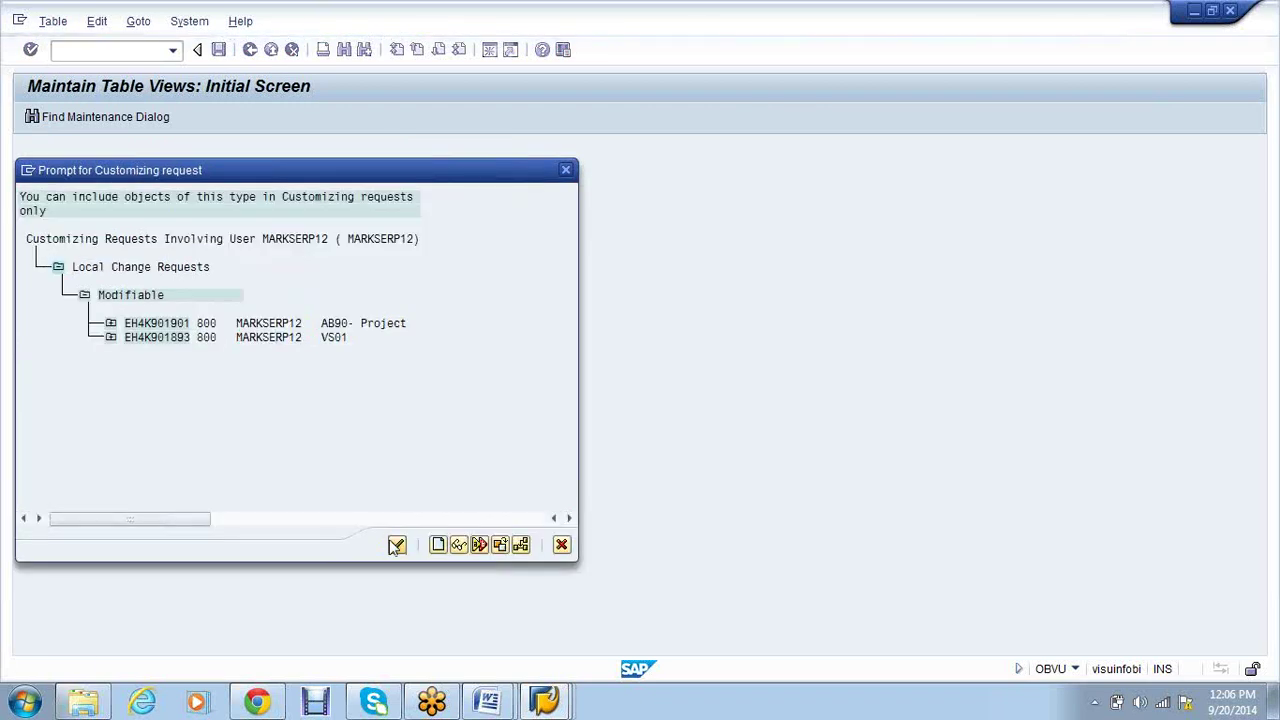
{"action": "left_click", "coordinate": [395, 544]}
{"action": "left_click", "coordinate": [274, 312]}
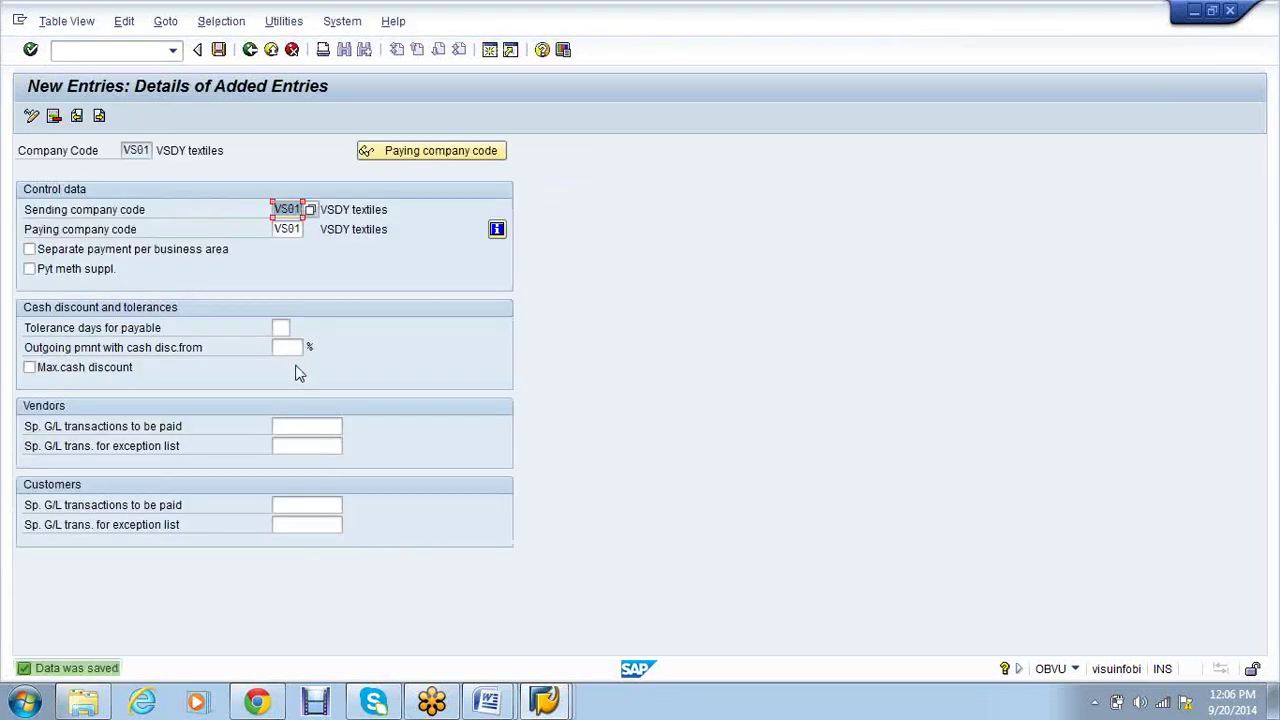
{"action": "left_click", "coordinate": [250, 50]}
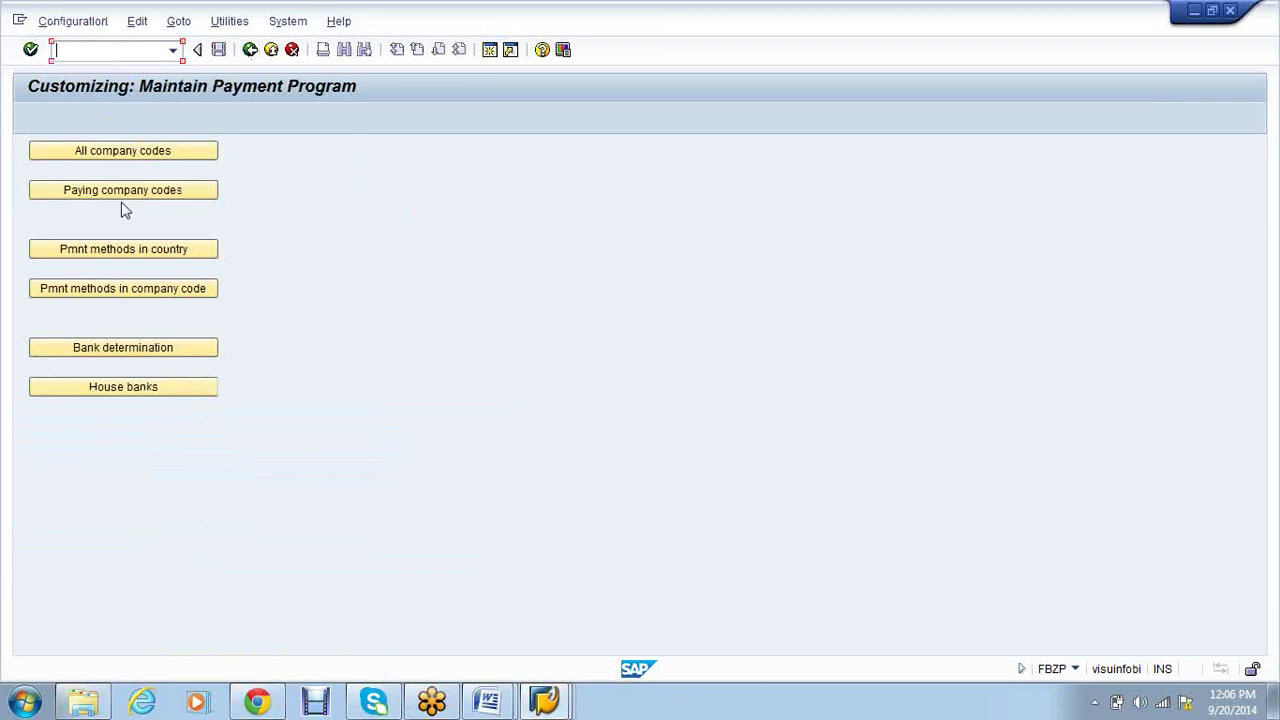
Create a new paying company code entry for VS01 with a minimum outgoing payment amount of 50 INR
{"action": "left_click", "coordinate": [123, 196]}
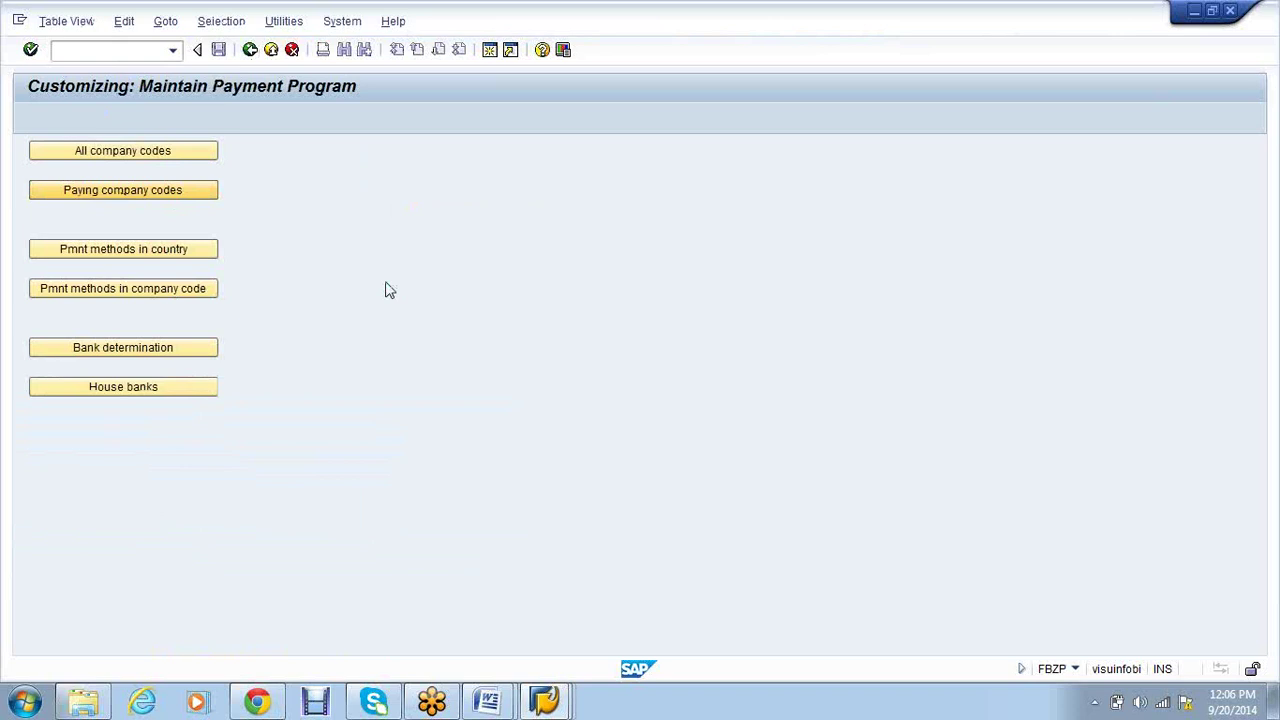
{"action": "key", "text": "F5"}
{"action": "type", "text": "vs01"}
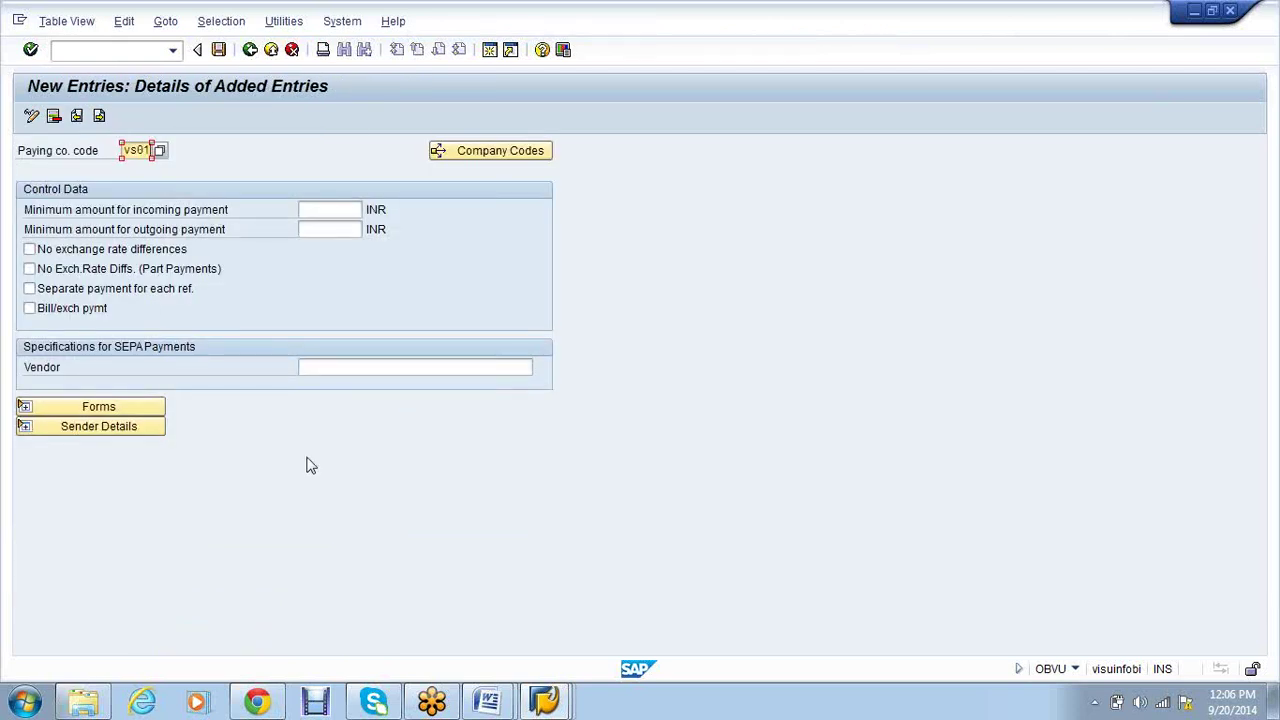
{"action": "key", "text": "Tab"}
{"action": "key", "text": "Tab"}
{"action": "key", "text": "Tab"}
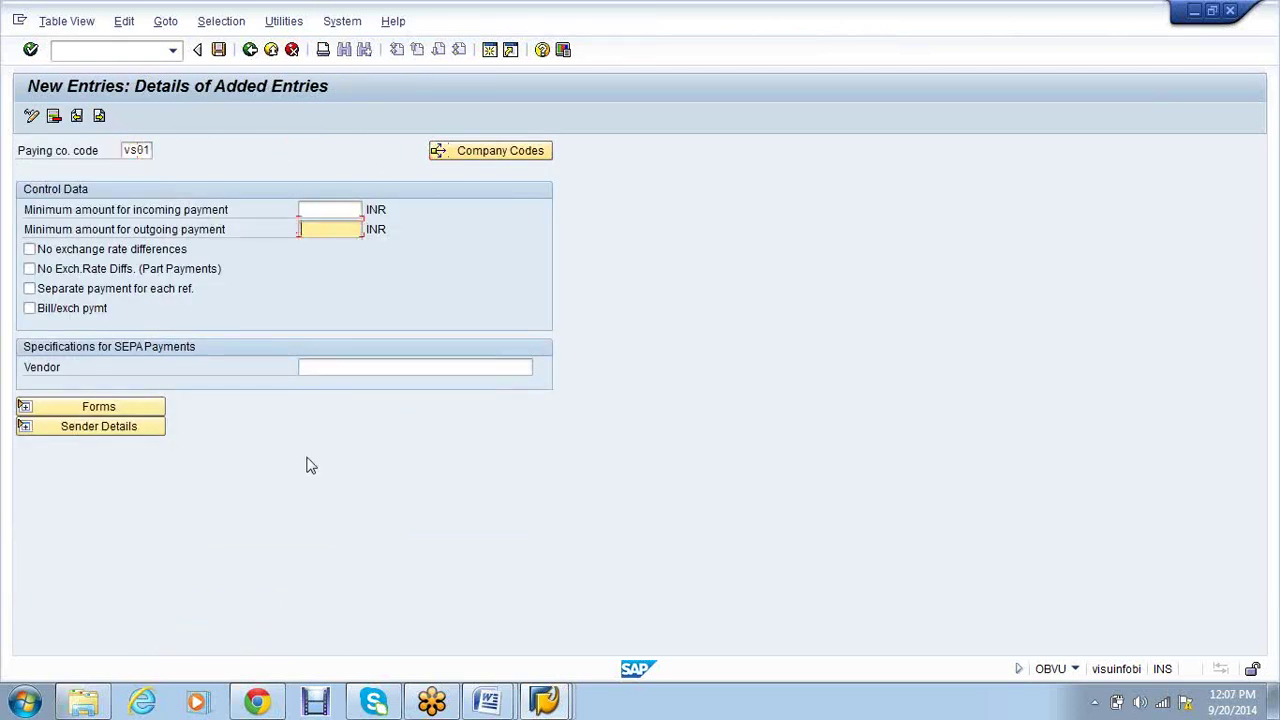
{"action": "type", "text": "50"}
{"action": "key", "text": "Return"}
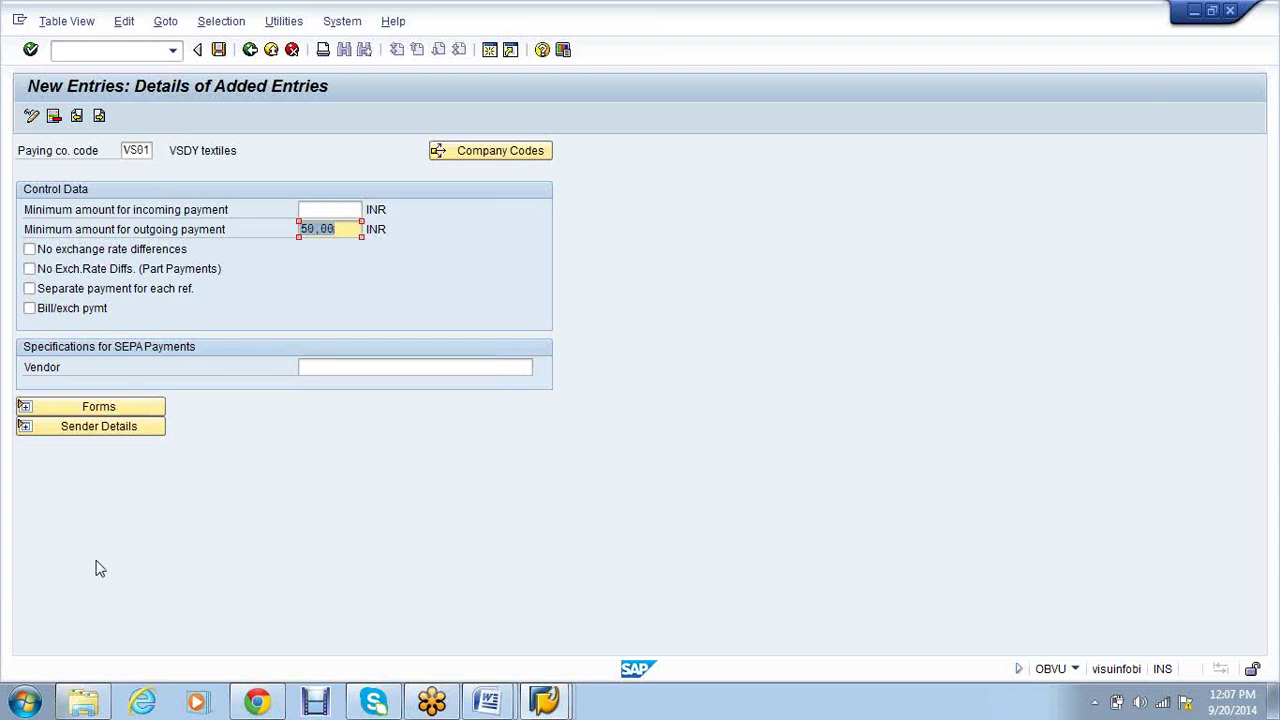
Set F110_D_AVIS as the SAPscript form for the payment advice
{"action": "left_click", "coordinate": [22, 410]}
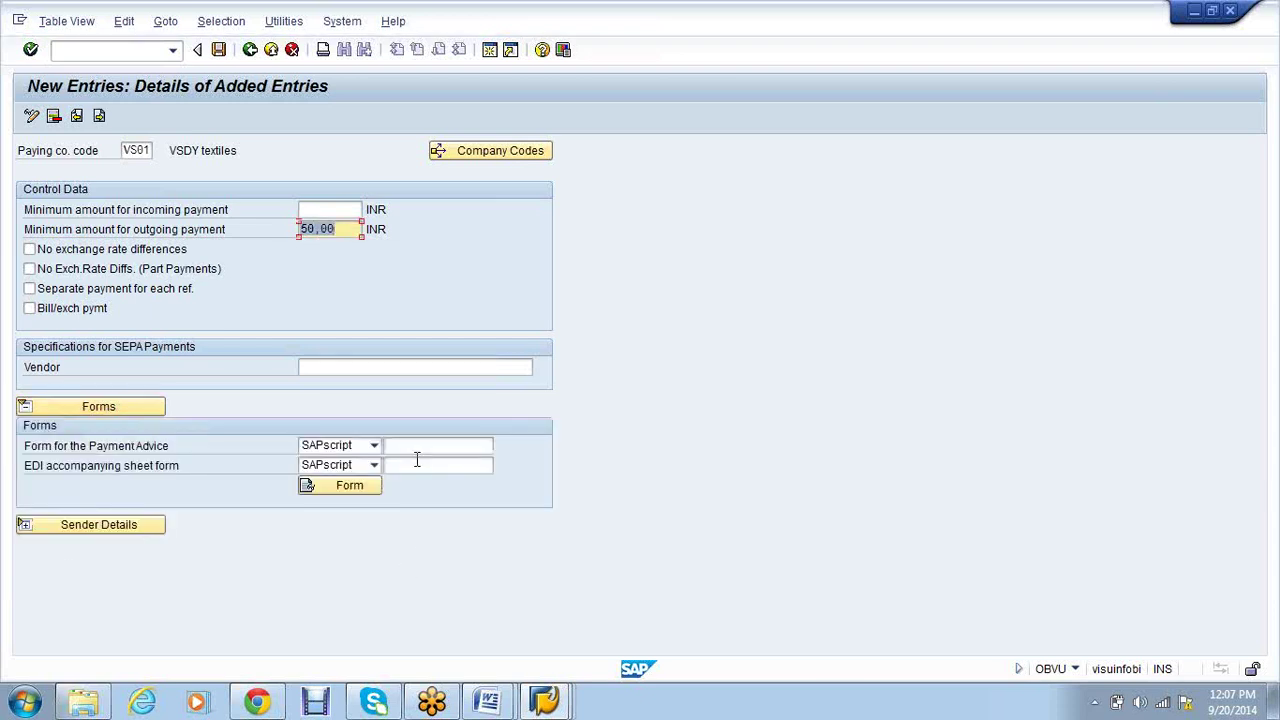
{"action": "left_click", "coordinate": [417, 448]}
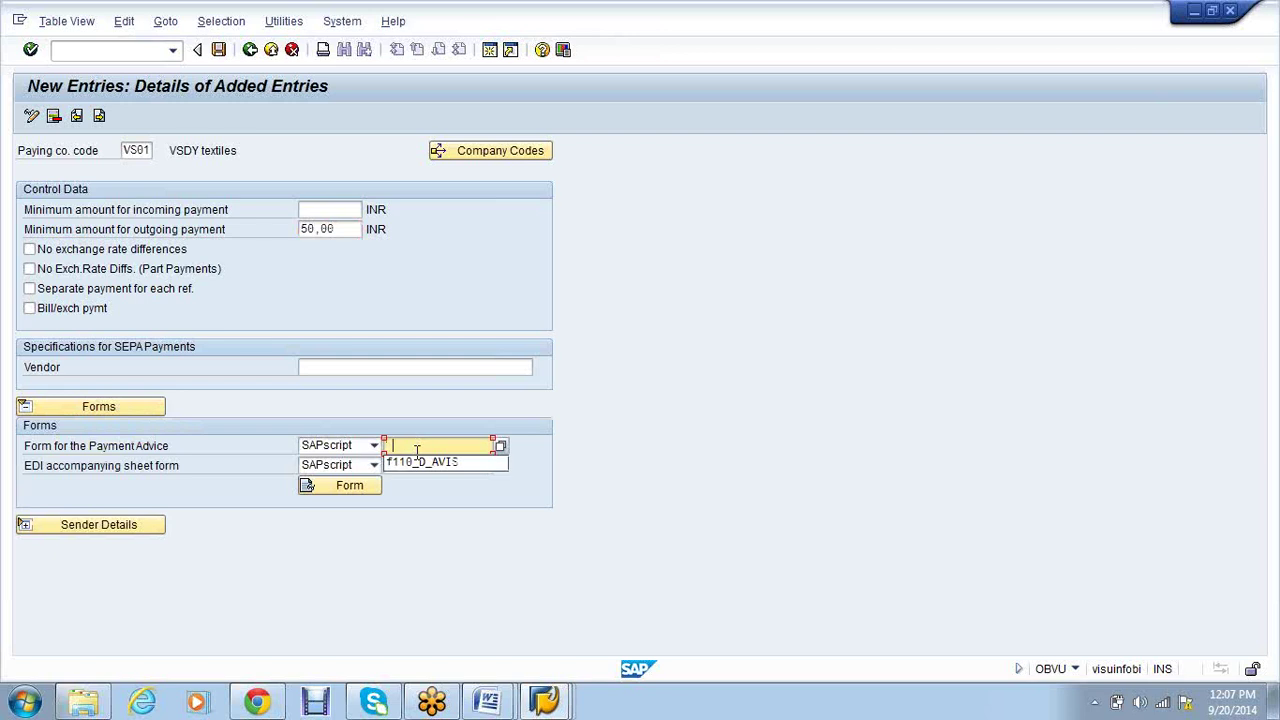
{"action": "left_click", "coordinate": [422, 465]}
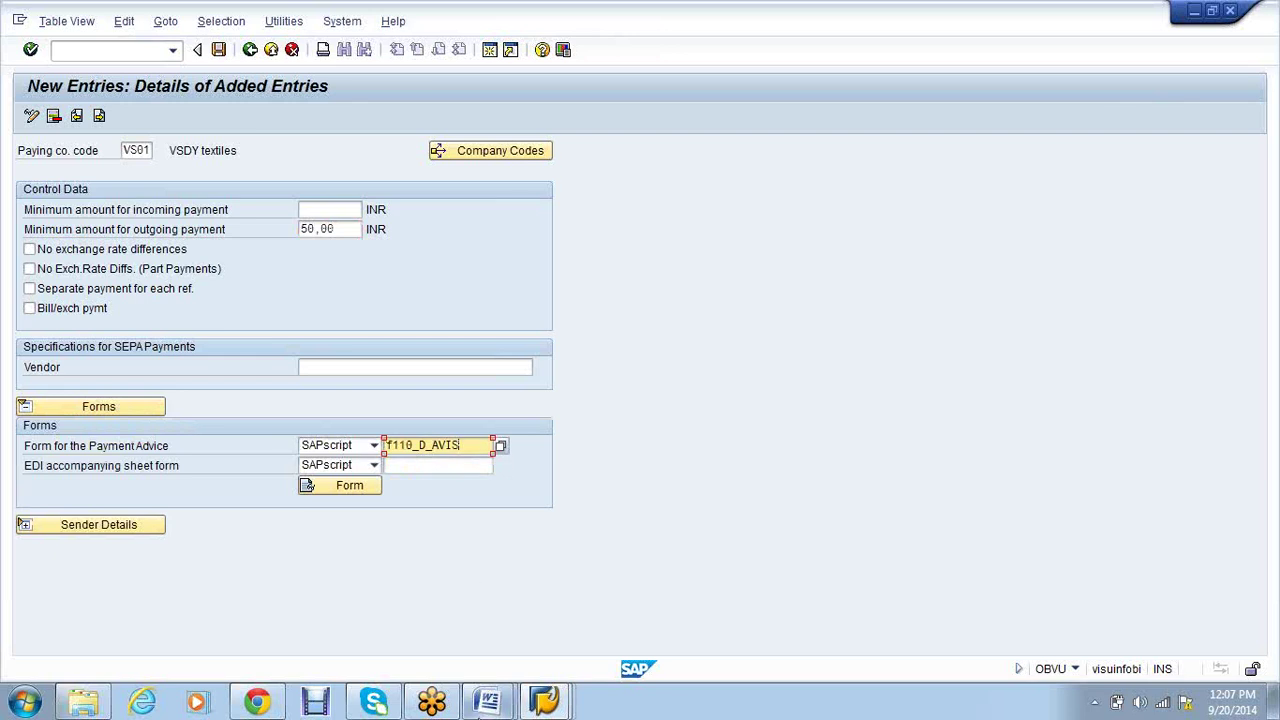
Switch to the Venessa document in Word and add "Payment advise" two lines below "Check format-"
{"action": "left_click", "coordinate": [487, 703]}
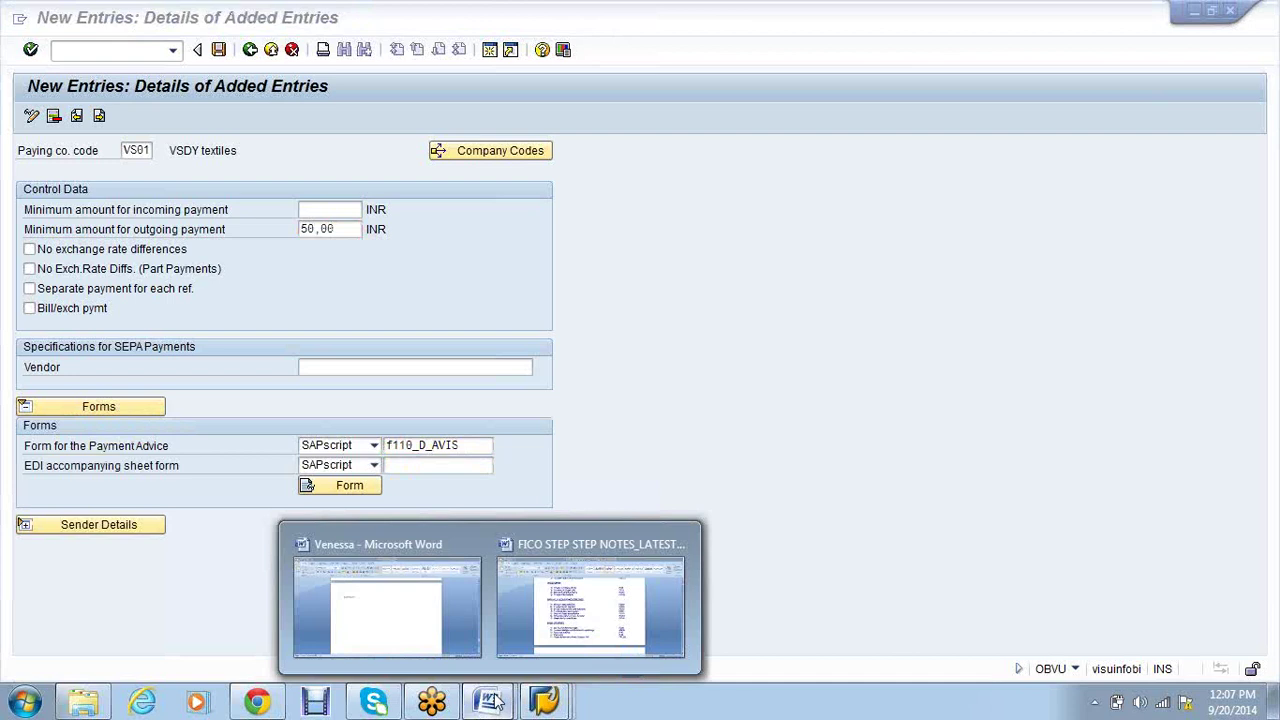
{"action": "left_click", "coordinate": [421, 591]}
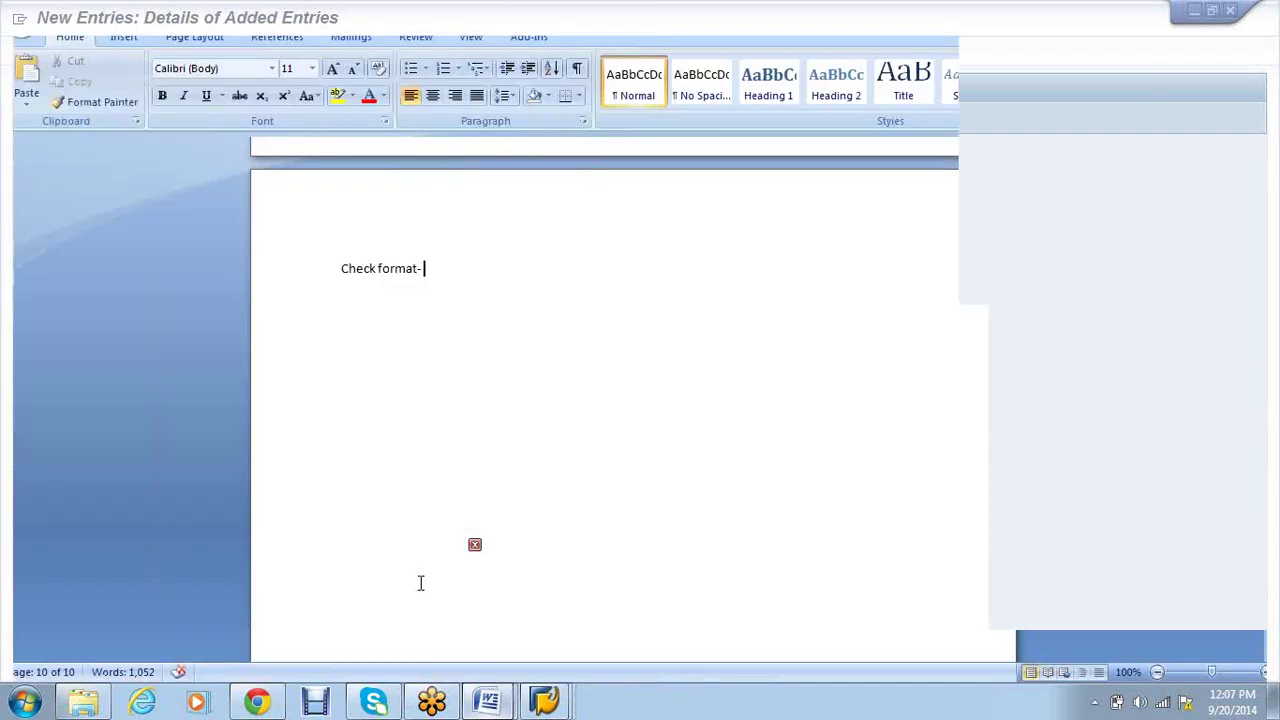
{"action": "key", "text": "Return"}
{"action": "key", "text": "Return"}
{"action": "type", "text": "Payment advise"}
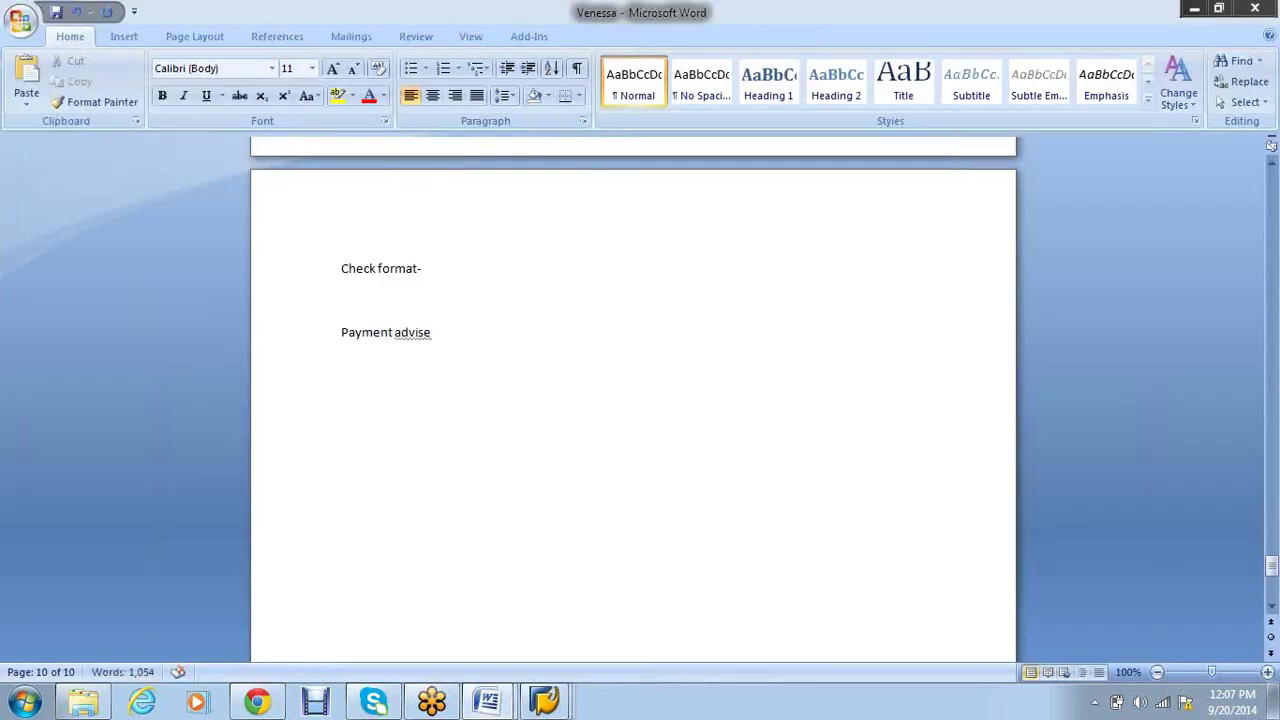
Add a "Vendor" line and three lines reading "10000" below the payment advice line
{"action": "key", "text": "Return"}
{"action": "type", "text": "Vendor"}
{"action": "key", "text": "Return"}
{"action": "type", "text": "10000"}
{"action": "key", "text": "Return"}
{"action": "type", "text": "10000"}
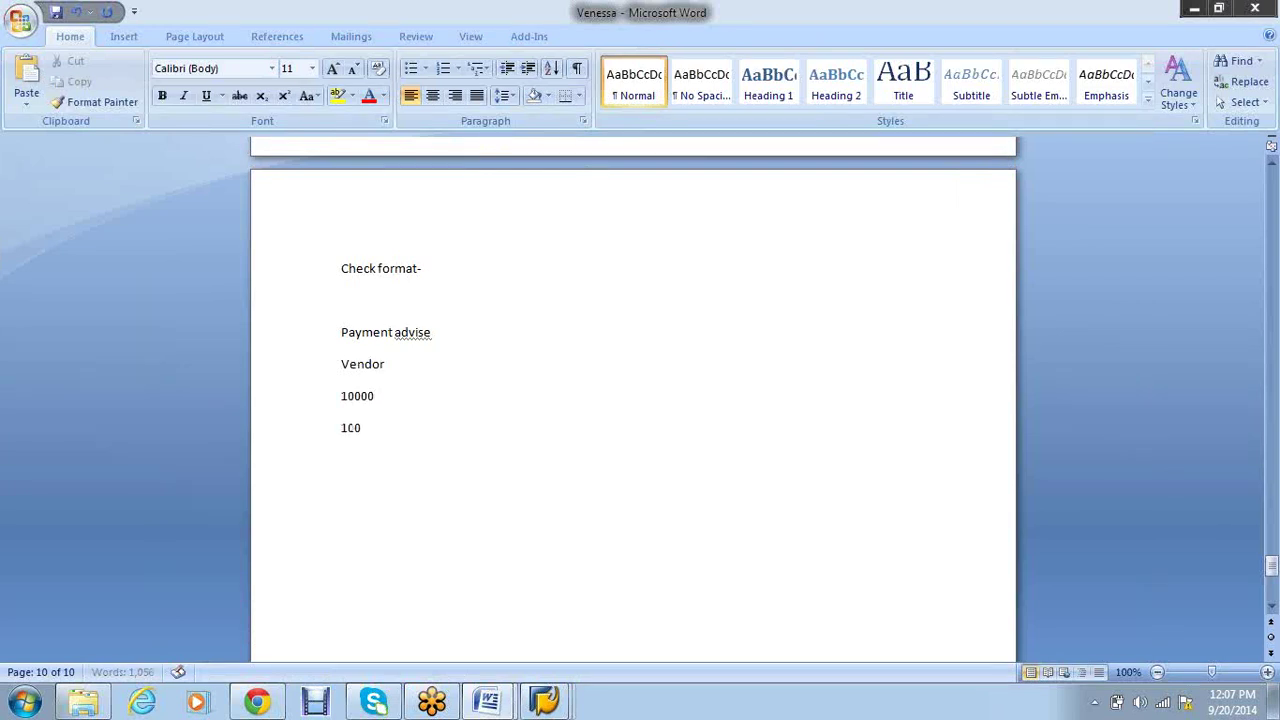
{"action": "key", "text": "Return"}
{"action": "type", "text": "10000"}
Append "- 101", "-102" and "-103" to the three 10000 lines in order
{"action": "key", "text": "Up"}
{"action": "key", "text": "Up"}
{"action": "type", "text": "-"}
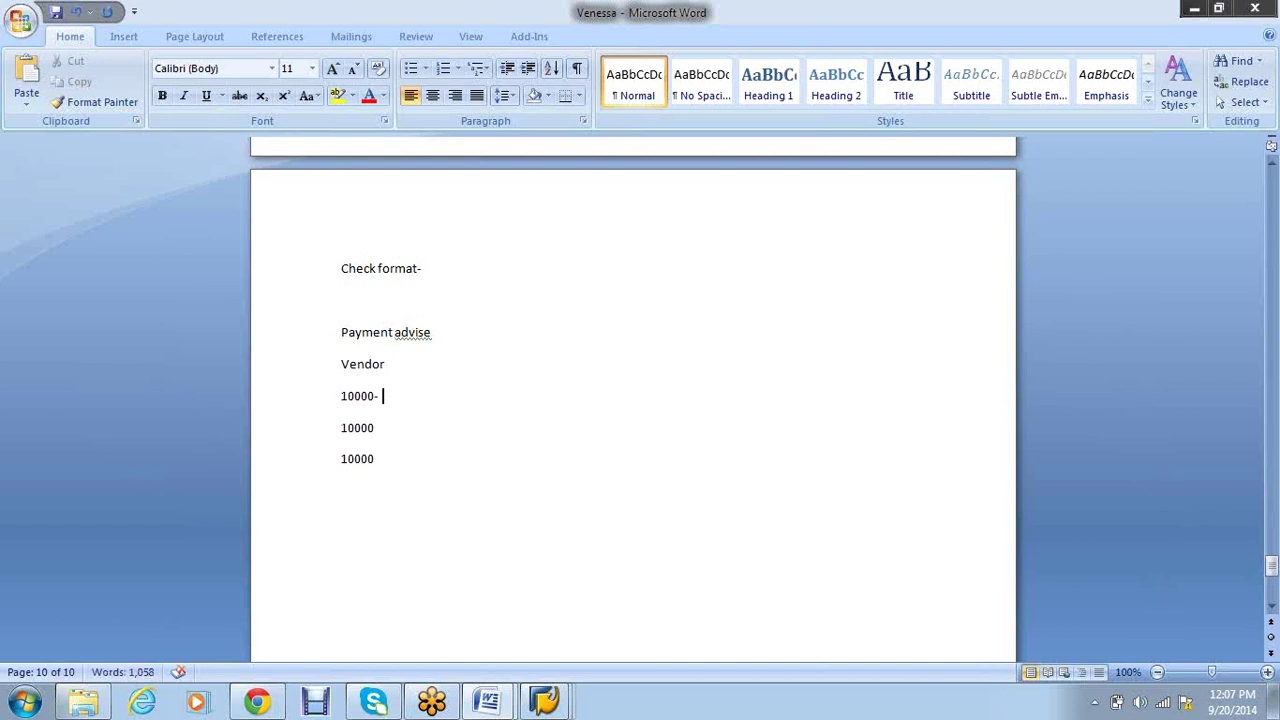
{"action": "type", "text": " 101"}
{"action": "key", "text": "Down"}
{"action": "type", "text": "-102"}
{"action": "key", "text": "Down"}
{"action": "type", "text": "-103"}
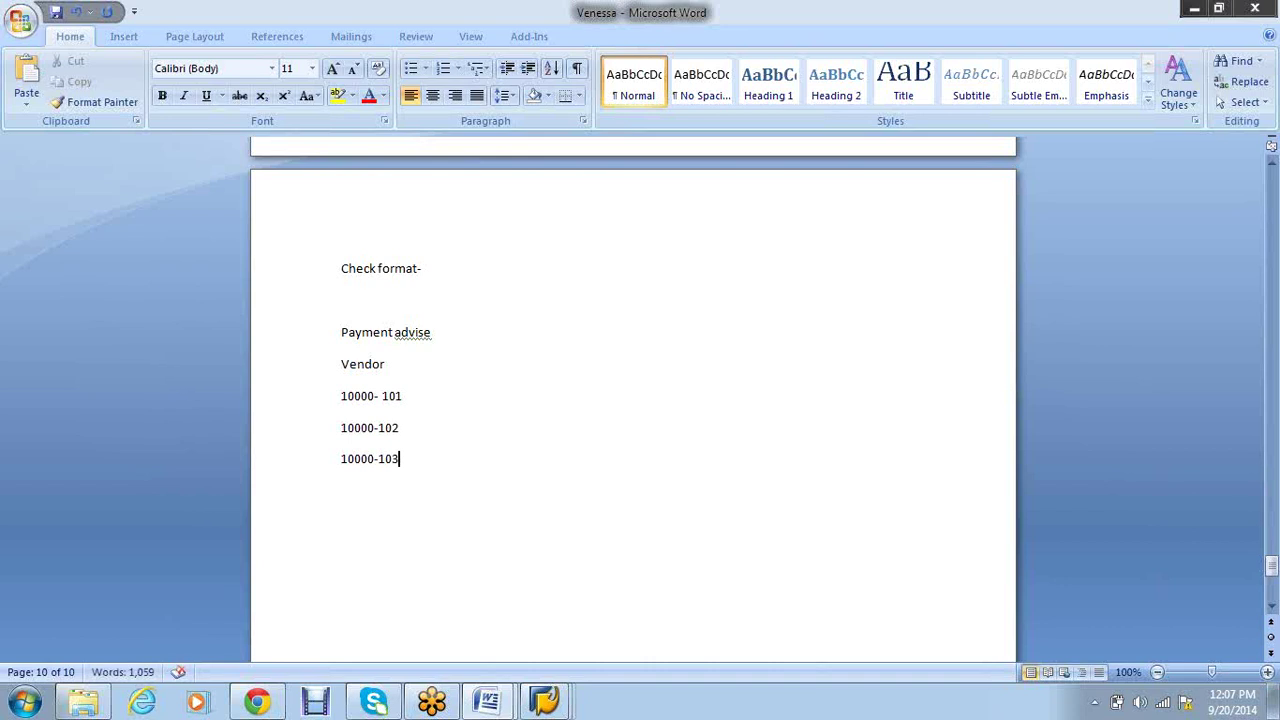
Make the "10000-102" line bold
{"action": "key", "text": "Up"}
{"action": "key", "text": "Up"}
{"action": "key", "text": "Down"}
{"action": "left_click_drag", "start_coordinate": [406, 427], "coordinate": [343, 429]}
{"action": "key", "text": "ctrl+b"}
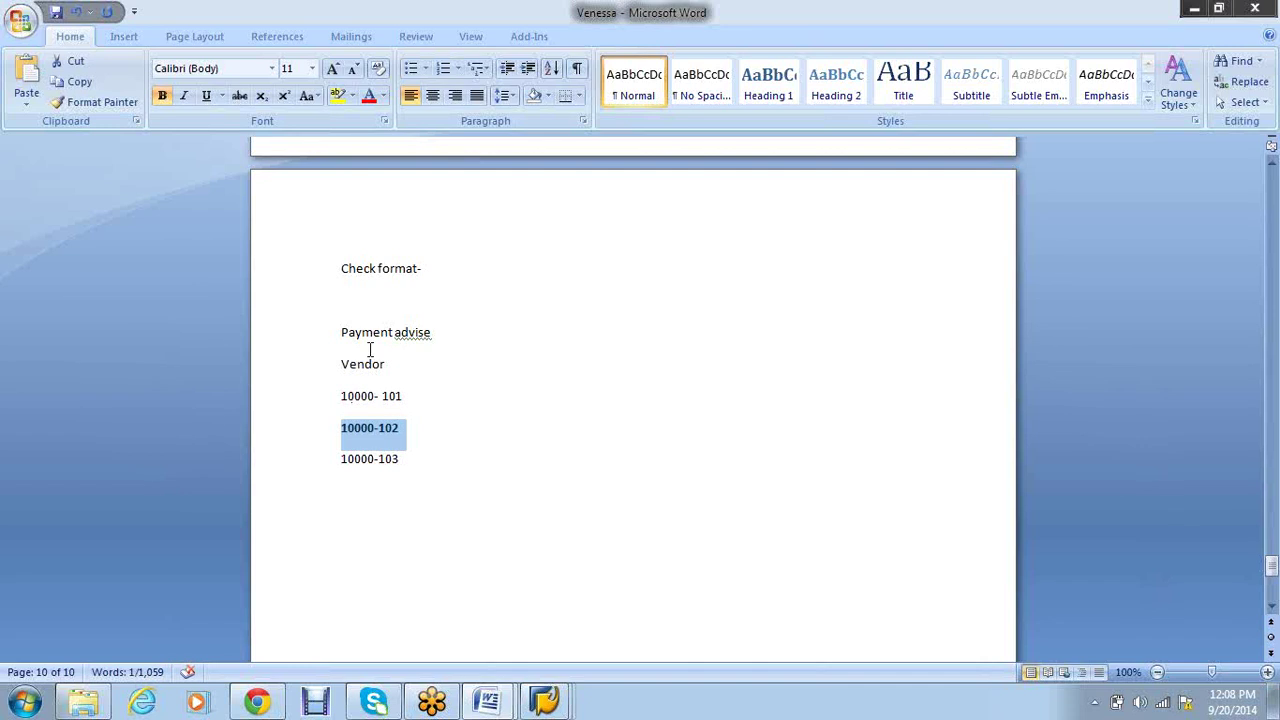
Remove the blank line above "Payment advise" and make that heading bold
{"action": "left_click", "coordinate": [384, 296]}
{"action": "key", "text": "Delete"}
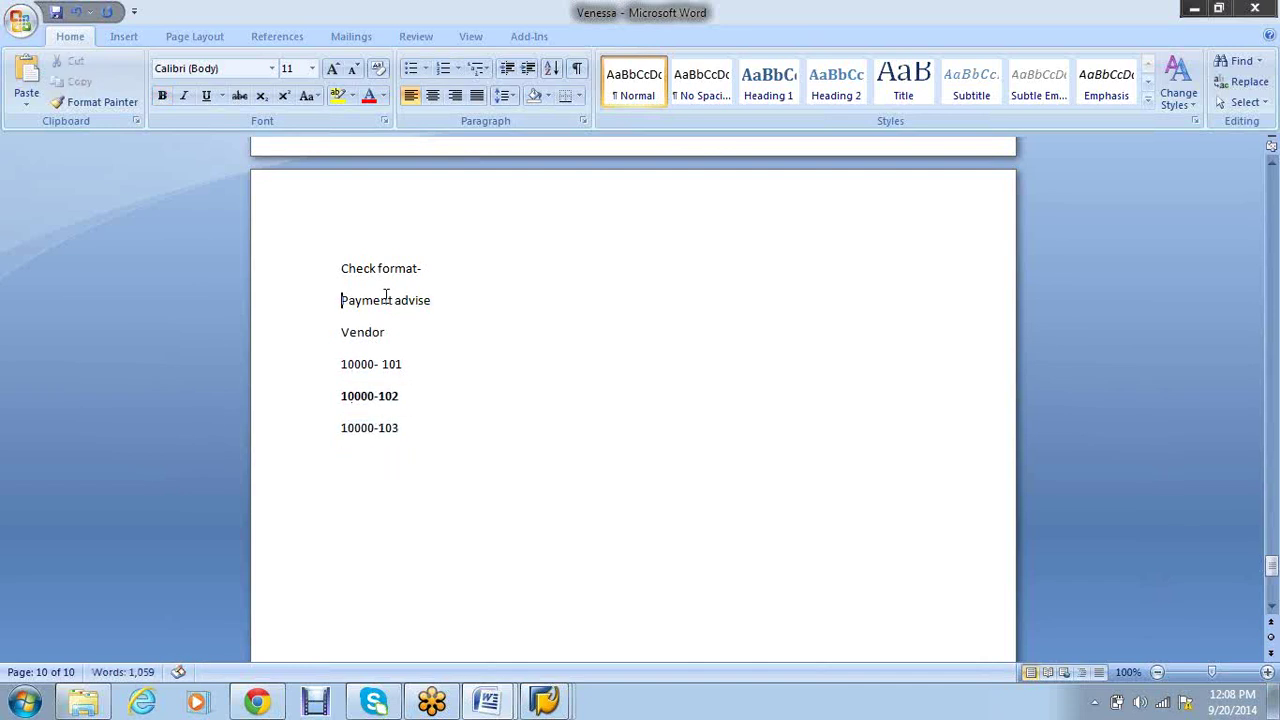
{"action": "left_click", "coordinate": [330, 302]}
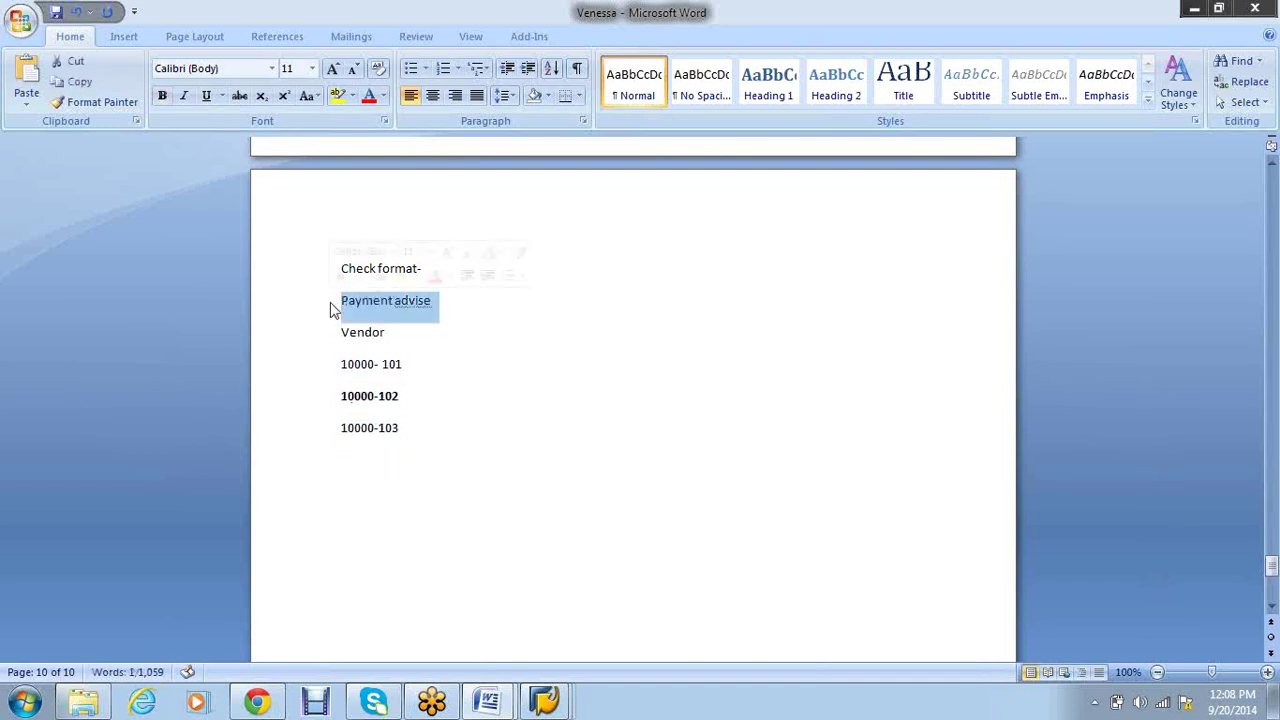
{"action": "key", "text": "ctrl+b"}
{"action": "left_click", "coordinate": [430, 398]}
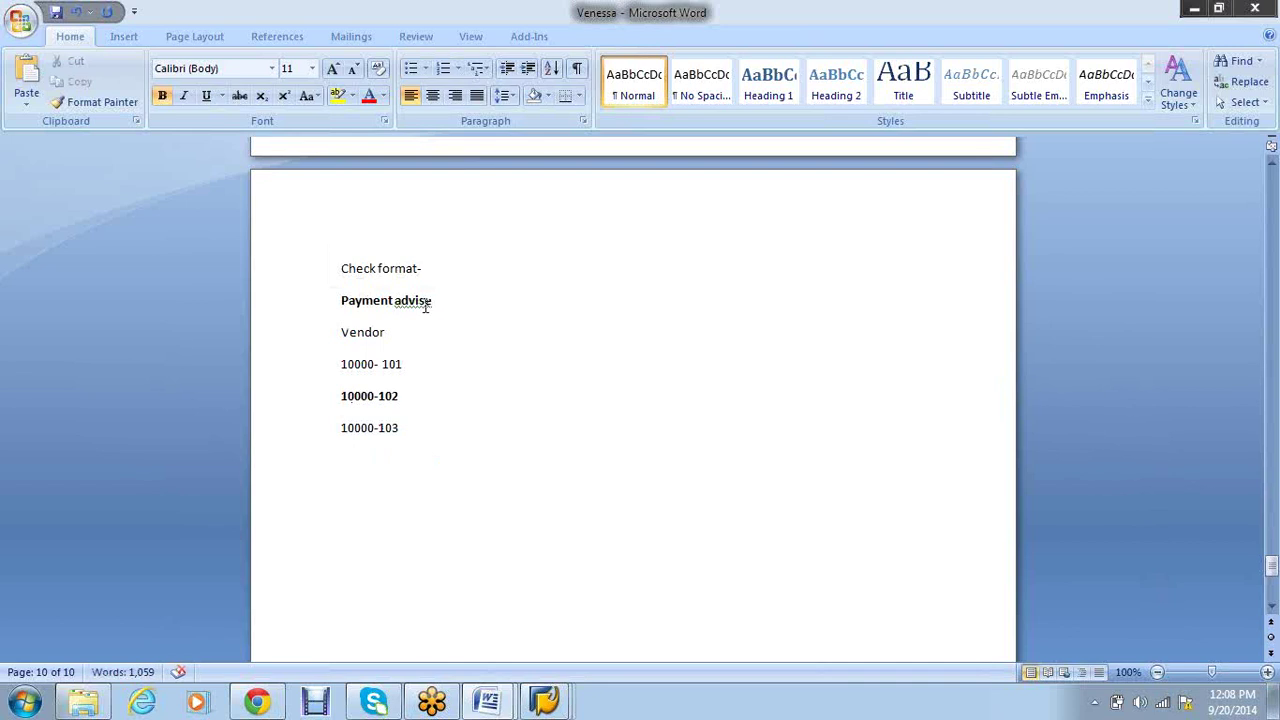
Correct "advise" to the suggested "advice" in the bold payment heading
{"action": "right_click", "coordinate": [424, 299]}
{"action": "left_click", "coordinate": [481, 320]}
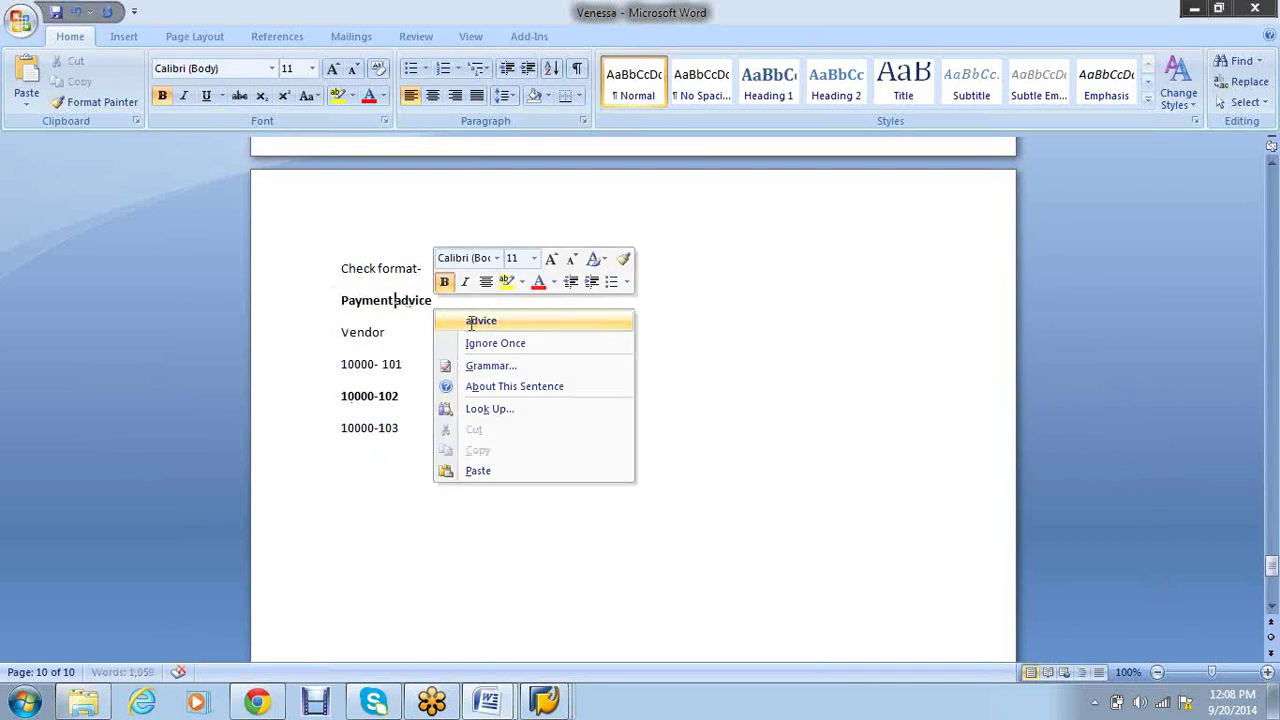
{"action": "left_click", "coordinate": [429, 434]}
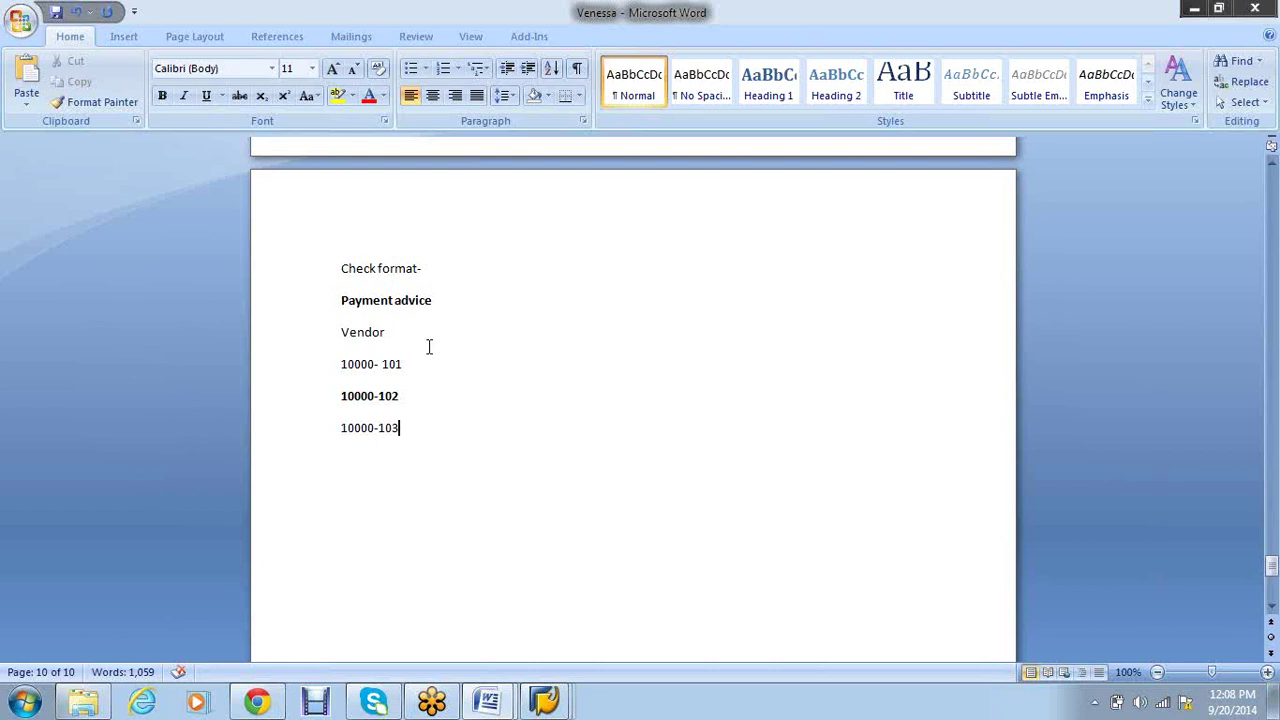
{"action": "left_click", "coordinate": [410, 397]}
{"action": "left_click_drag", "start_coordinate": [410, 397], "coordinate": [341, 398]}
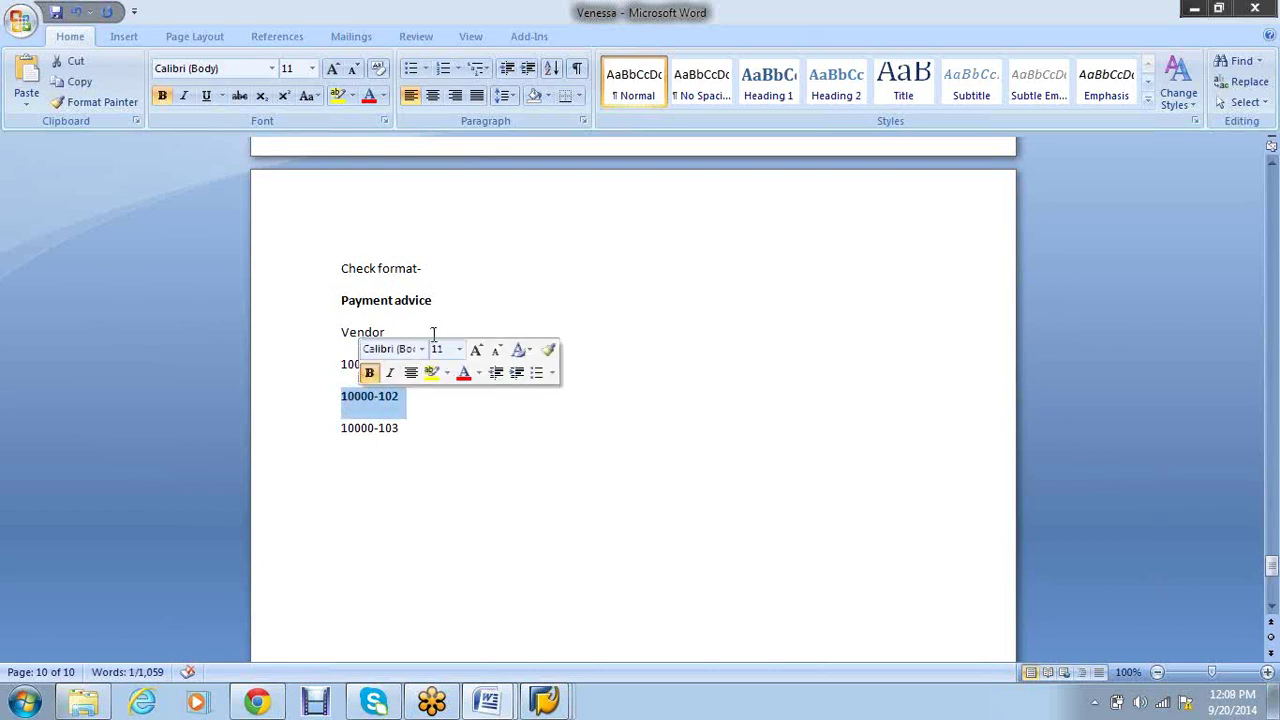
{"action": "key", "text": "ctrl+b"}
{"action": "left_click", "coordinate": [414, 410]}
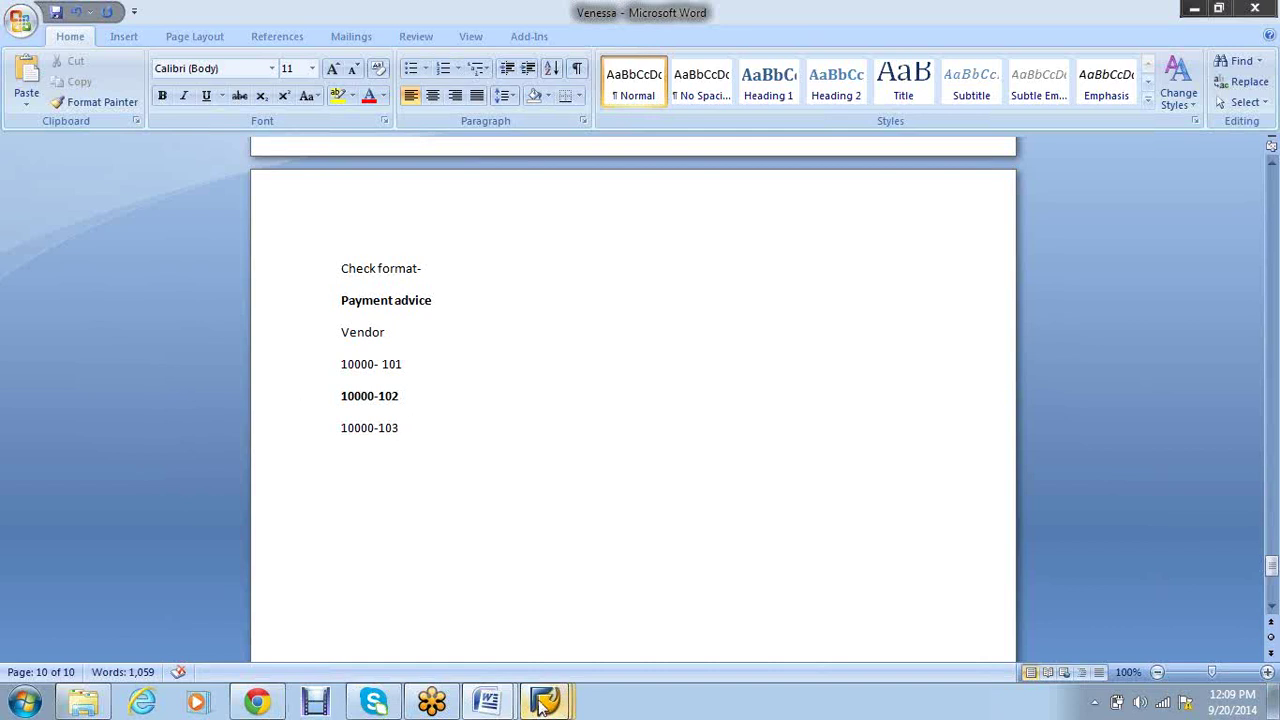
Switch back to SAP, expand the sender details of the paying company code entry, and set the SAPscript text ID to ST
{"action": "mouse_move", "coordinate": [545, 703]}
{"action": "left_click", "coordinate": [394, 594]}
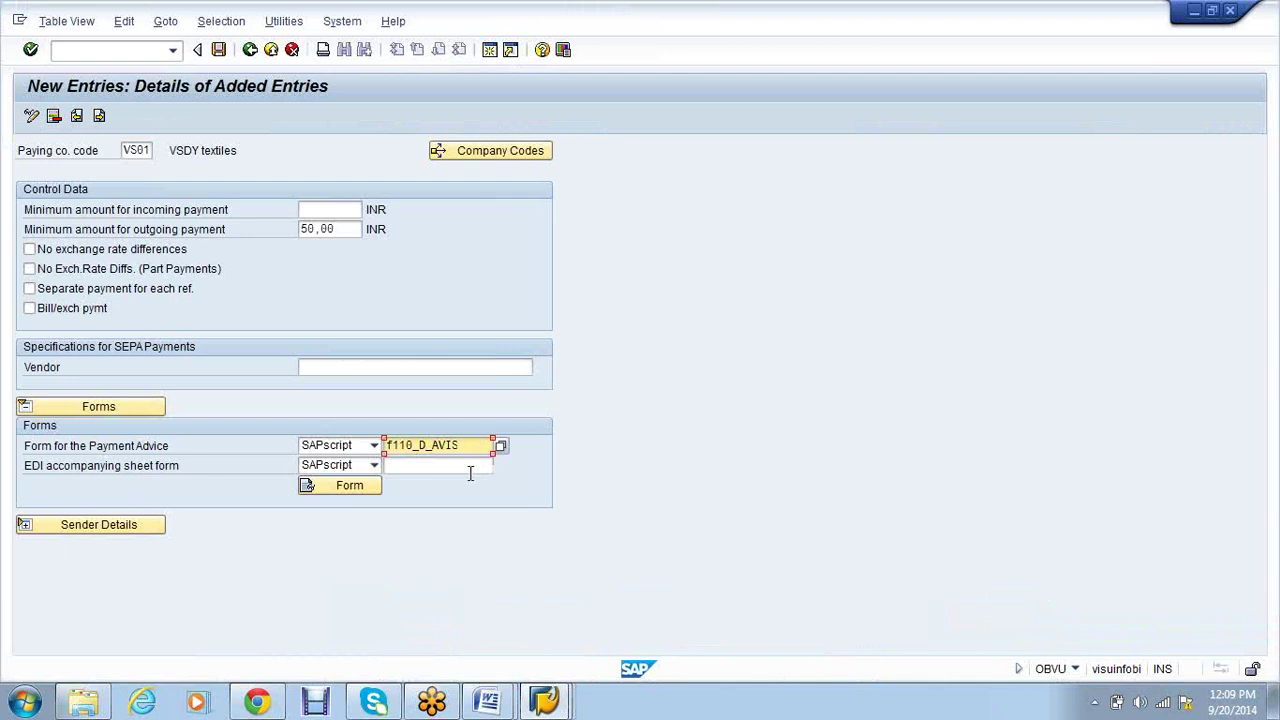
{"action": "left_click", "coordinate": [24, 530]}
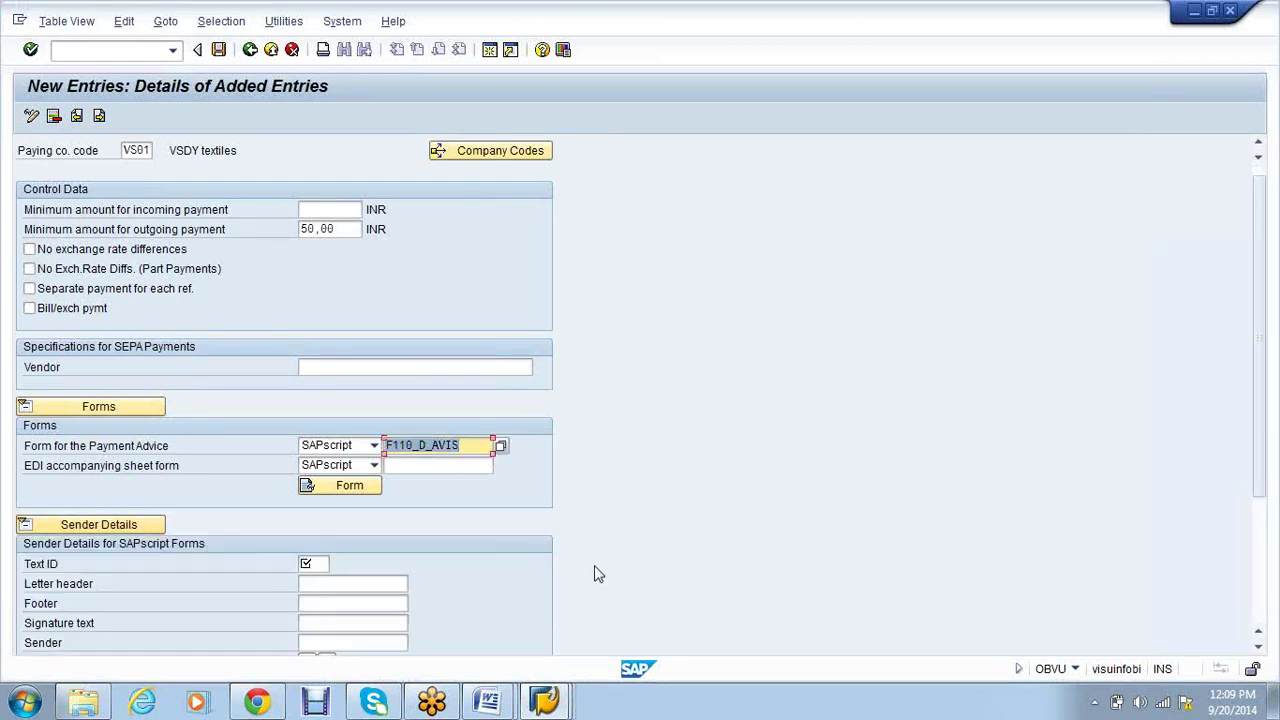
{"action": "scroll", "coordinate": [597, 574], "scroll_direction": "down", "scroll_amount": 1}
{"action": "scroll", "coordinate": [600, 570], "scroll_direction": "down", "scroll_amount": 1}
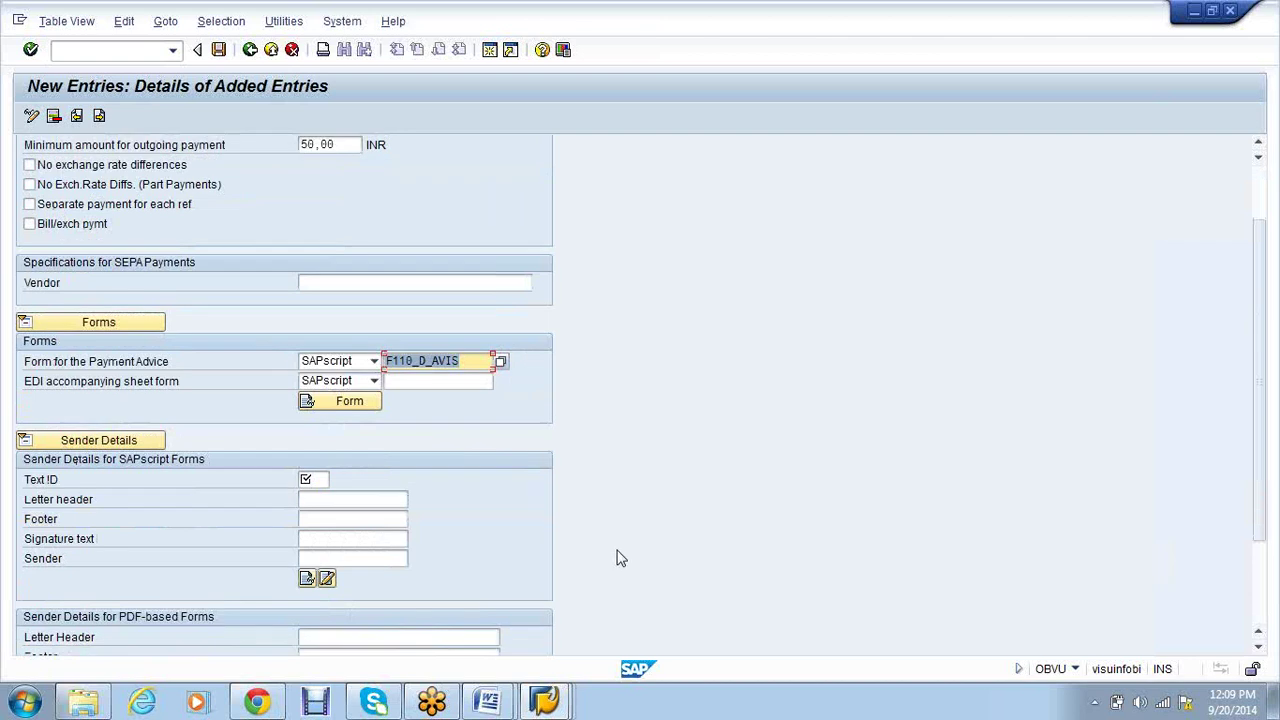
{"action": "scroll", "coordinate": [617, 557], "scroll_direction": "down", "scroll_amount": 2}
{"action": "left_click", "coordinate": [323, 367]}
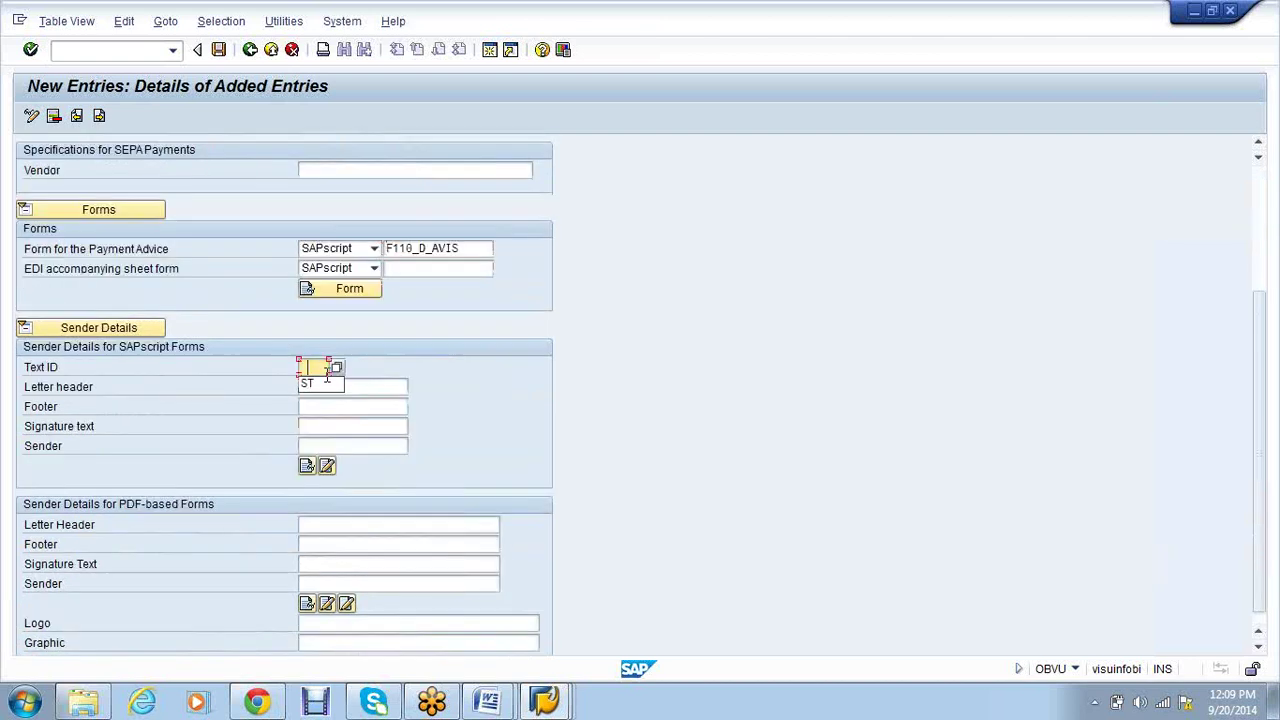
{"action": "type", "text": "ST"}
{"action": "left_click", "coordinate": [324, 384]}
Fill the SAPscript sender details with letter header F110_0001_header, footer F110_0001_TEXT and sender f110_0001_sender
{"action": "left_click", "coordinate": [326, 386]}
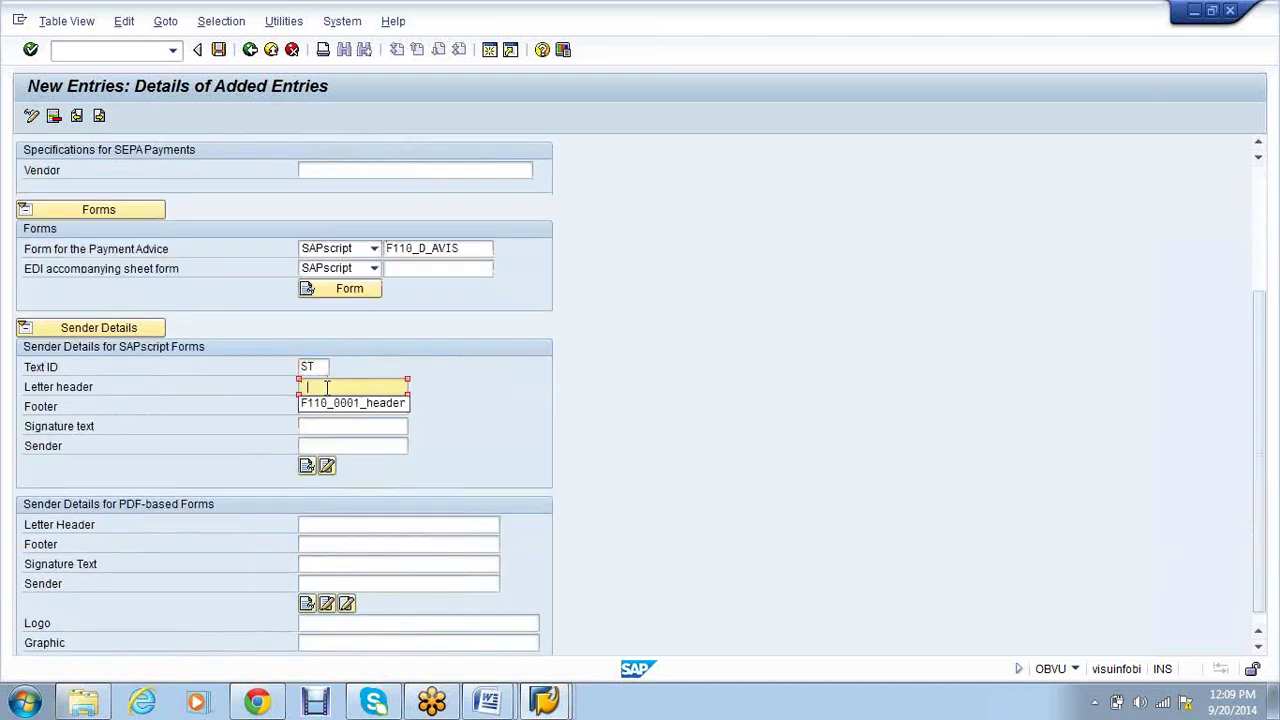
{"action": "left_click", "coordinate": [336, 404]}
{"action": "left_click", "coordinate": [343, 407]}
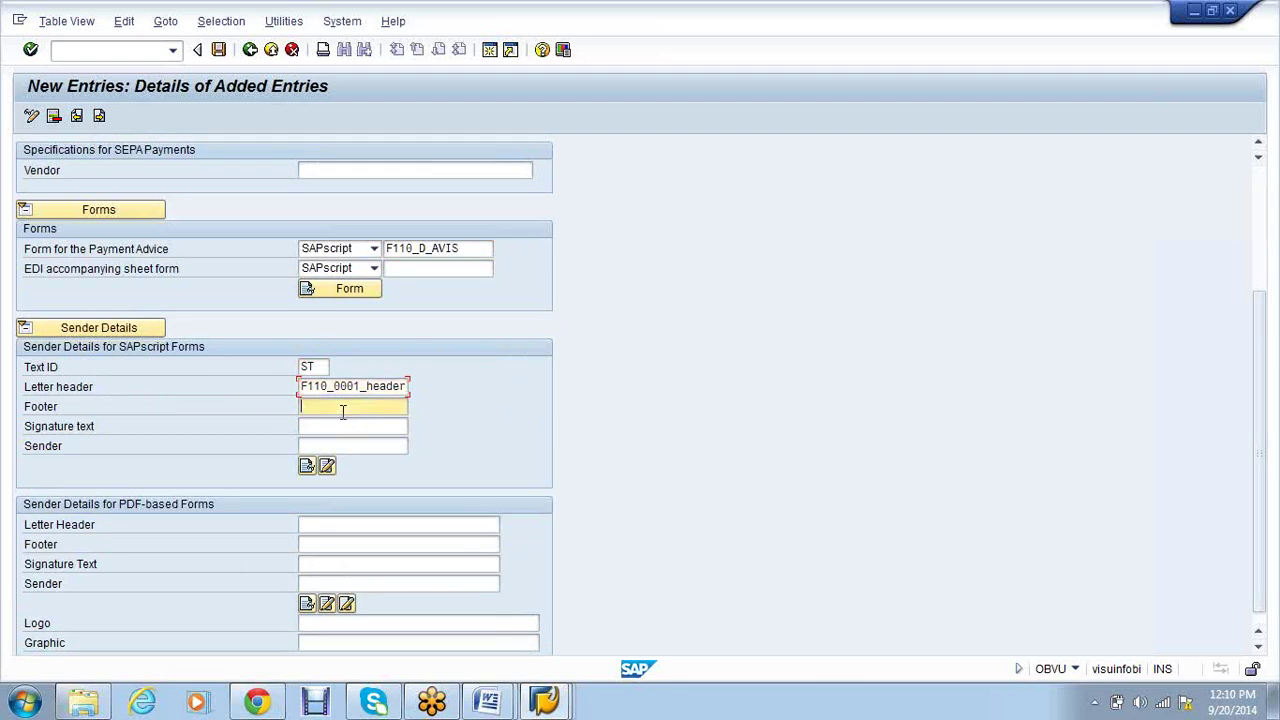
{"action": "left_click", "coordinate": [343, 423]}
{"action": "left_click", "coordinate": [348, 447]}
{"action": "left_click", "coordinate": [351, 461]}
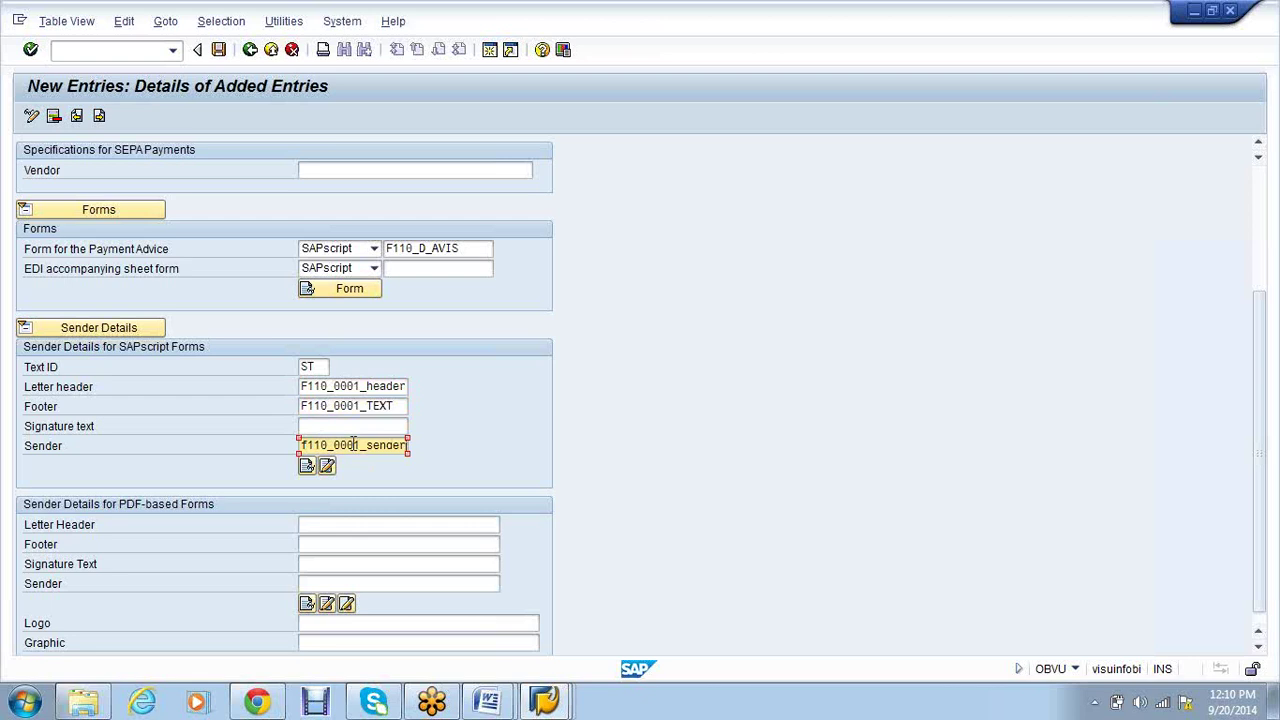
{"action": "left_click", "coordinate": [348, 427]}
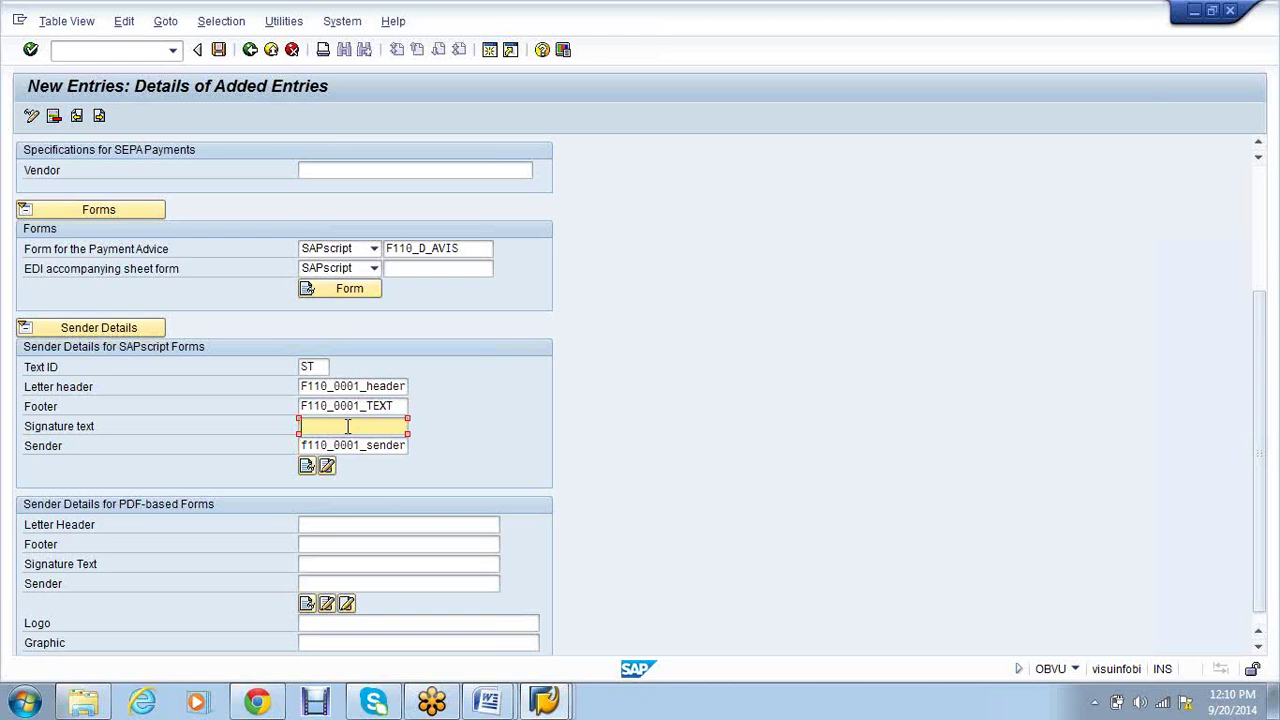
{"action": "left_click_drag", "start_coordinate": [396, 406], "coordinate": [302, 408]}
{"action": "key", "text": "ctrl+c"}
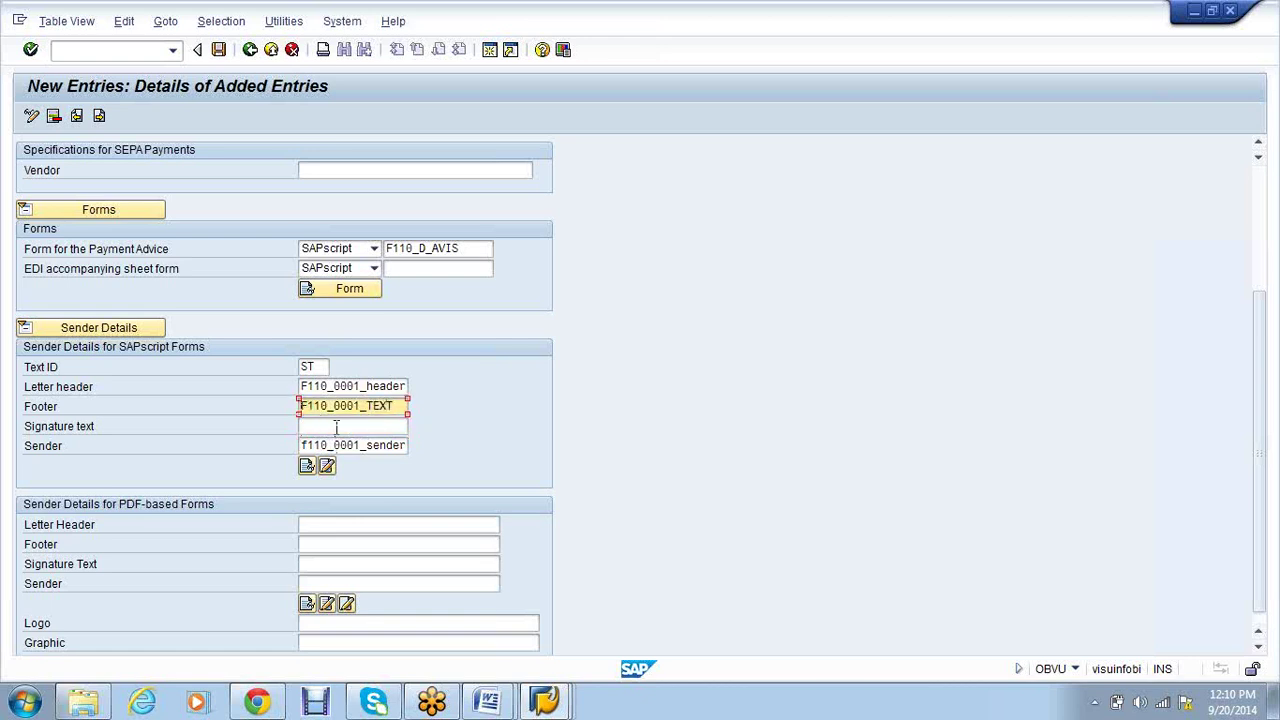
{"action": "left_click", "coordinate": [337, 427]}
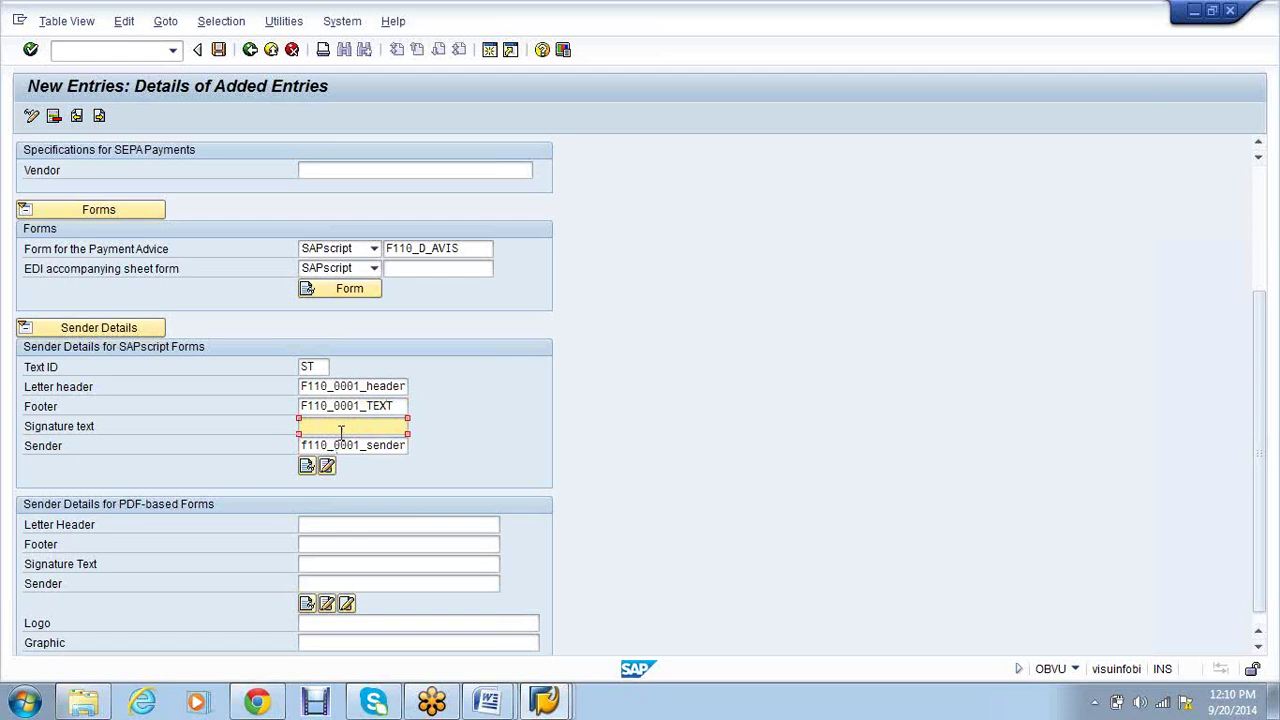
{"action": "scroll", "coordinate": [390, 475], "scroll_direction": "down", "scroll_amount": 1}
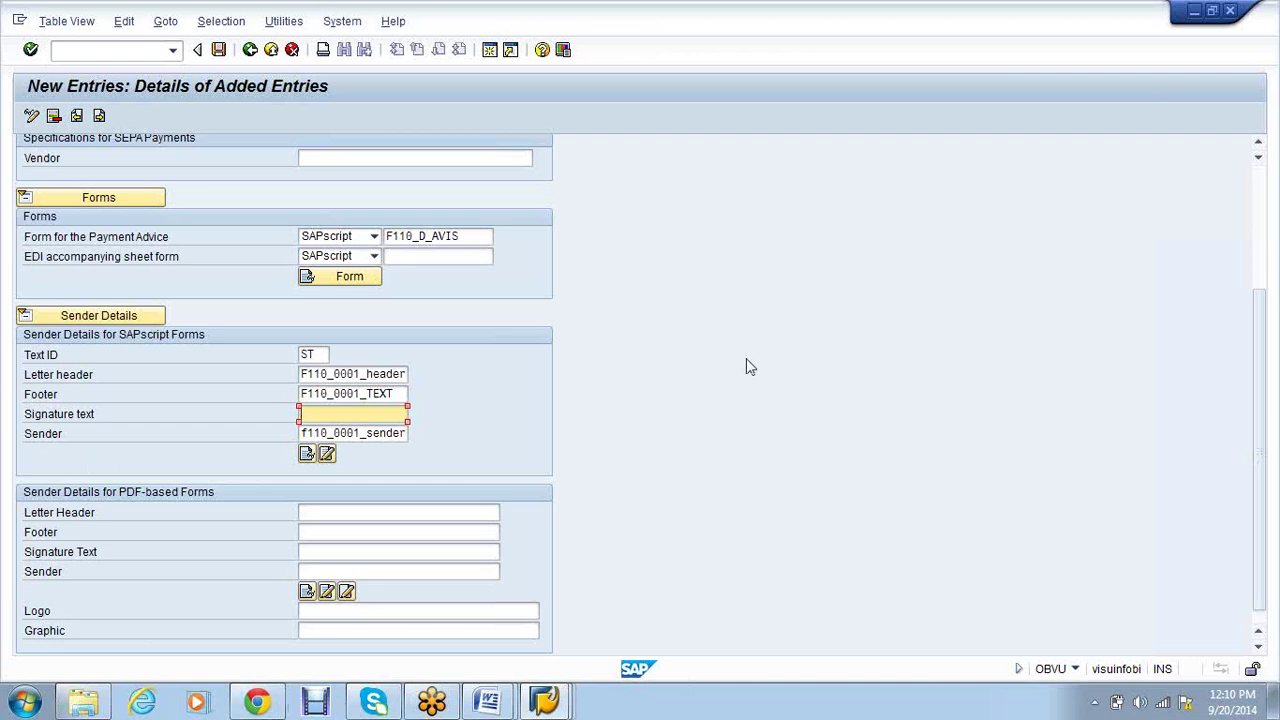
{"action": "scroll", "coordinate": [746, 366], "scroll_direction": "up", "scroll_amount": 1}
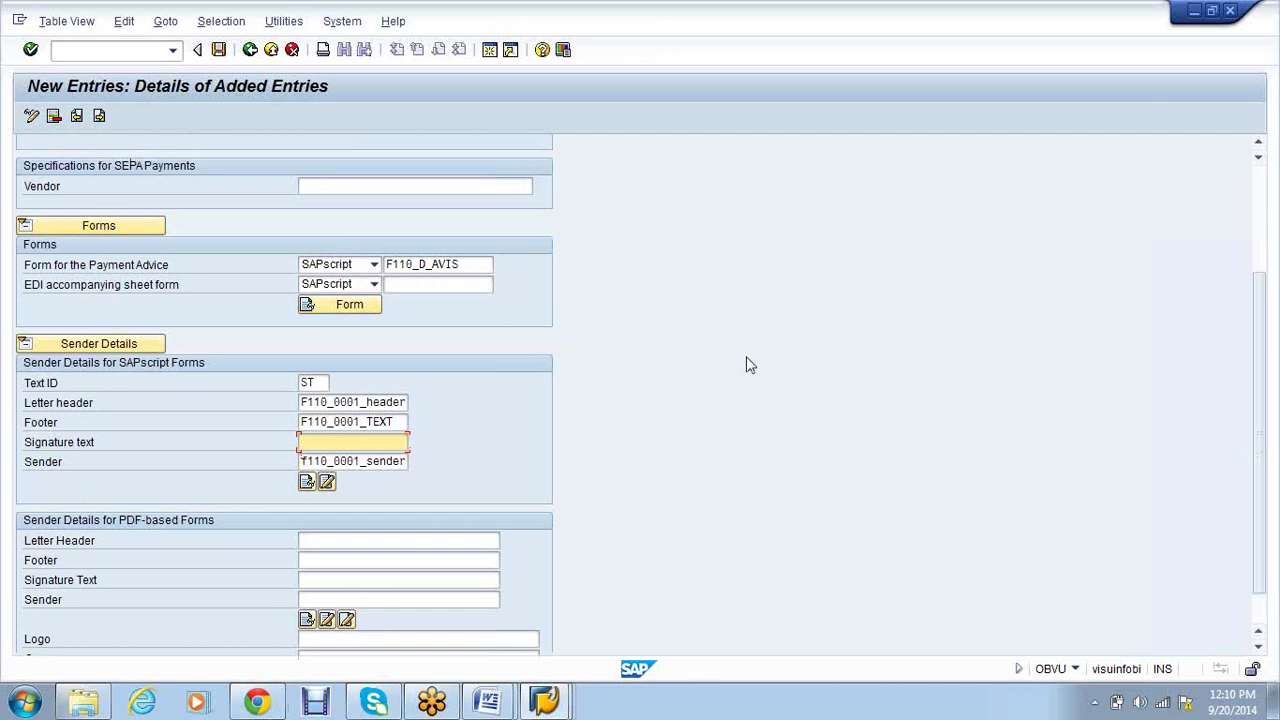
{"action": "scroll", "coordinate": [746, 358], "scroll_direction": "up", "scroll_amount": 1}
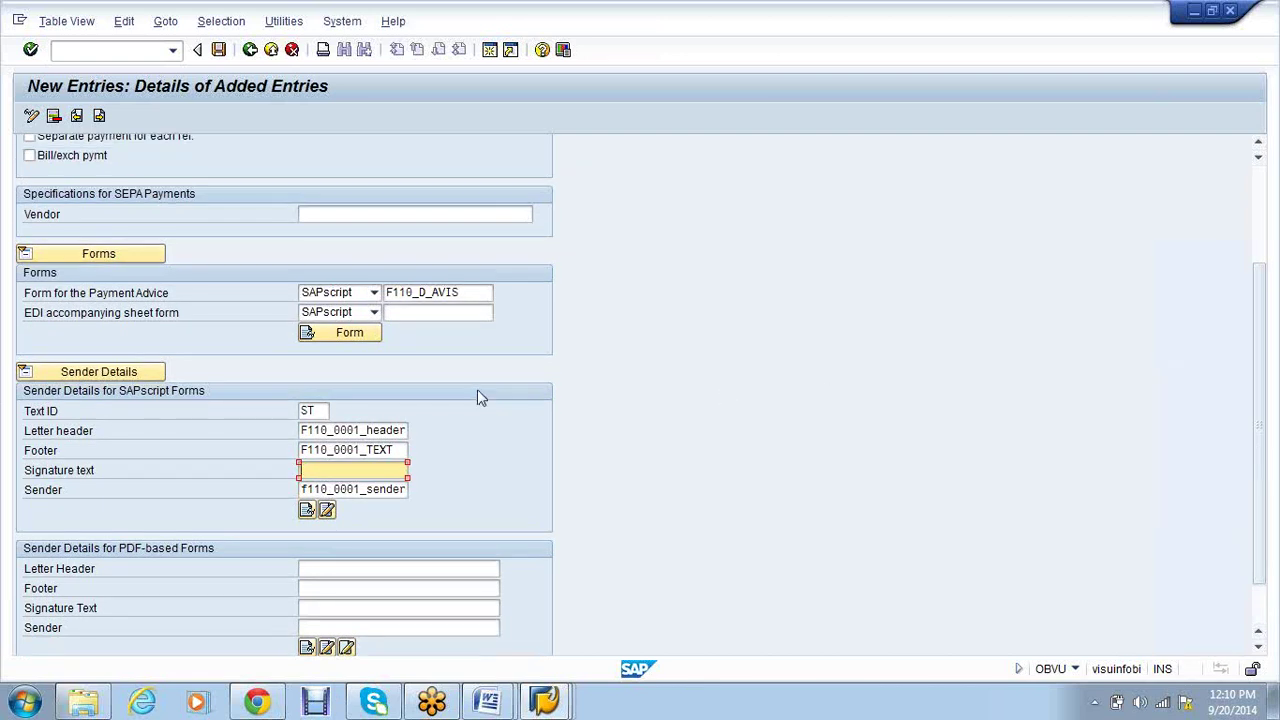
Save the paying company code entry under the proposed customizing request and leave its maintenance screens
{"action": "left_click", "coordinate": [219, 52]}
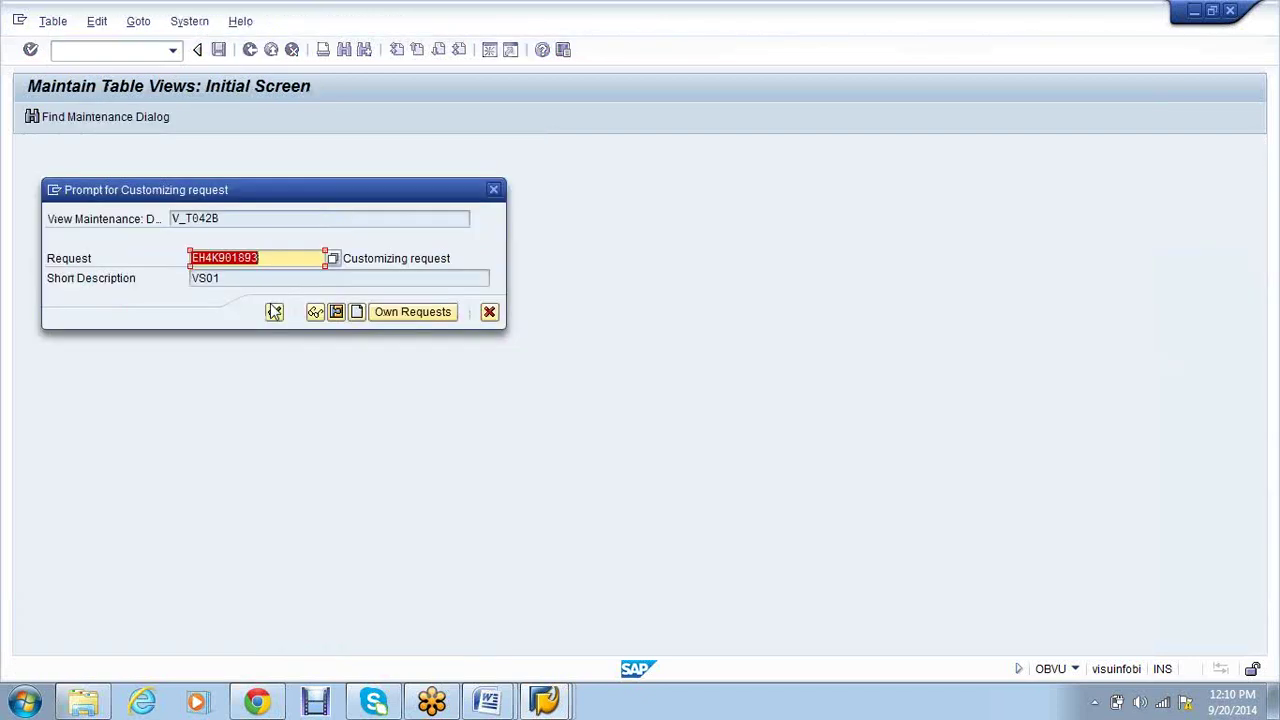
{"action": "left_click", "coordinate": [274, 312]}
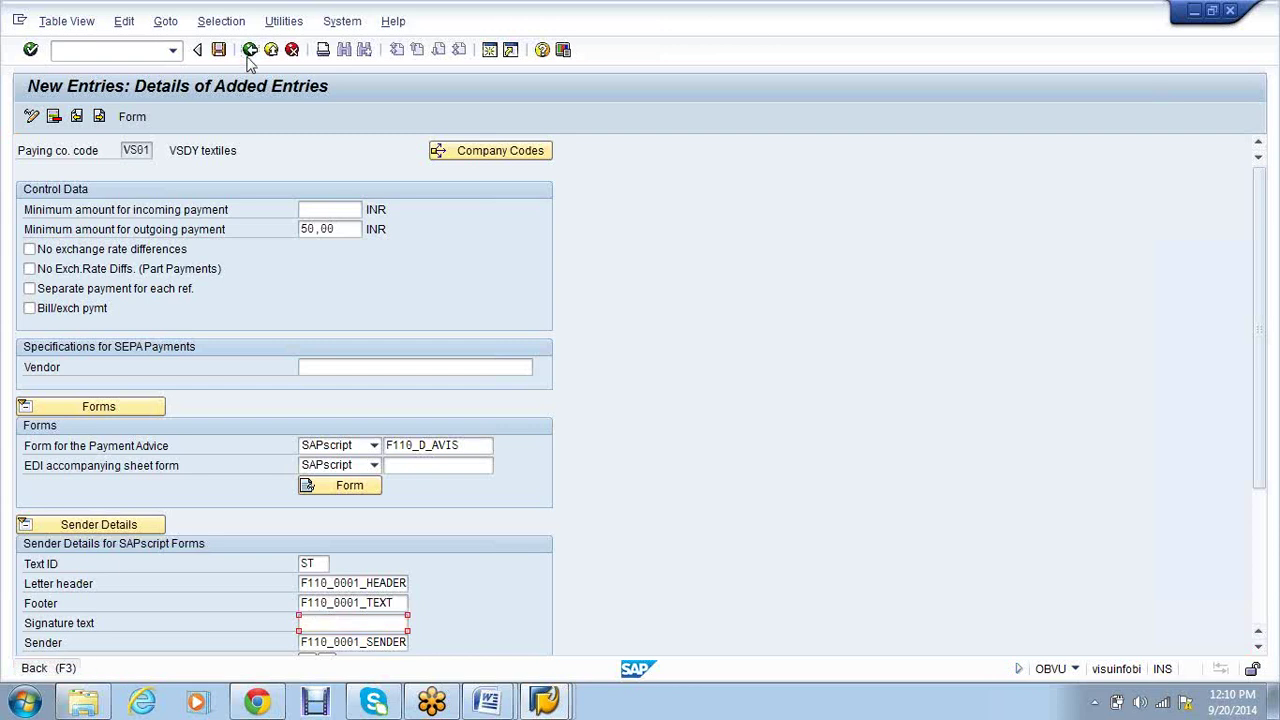
{"action": "left_click", "coordinate": [249, 57]}
{"action": "left_click", "coordinate": [249, 57]}
Open the payment methods by country and examine which method letters India already uses
{"action": "left_click", "coordinate": [152, 257]}
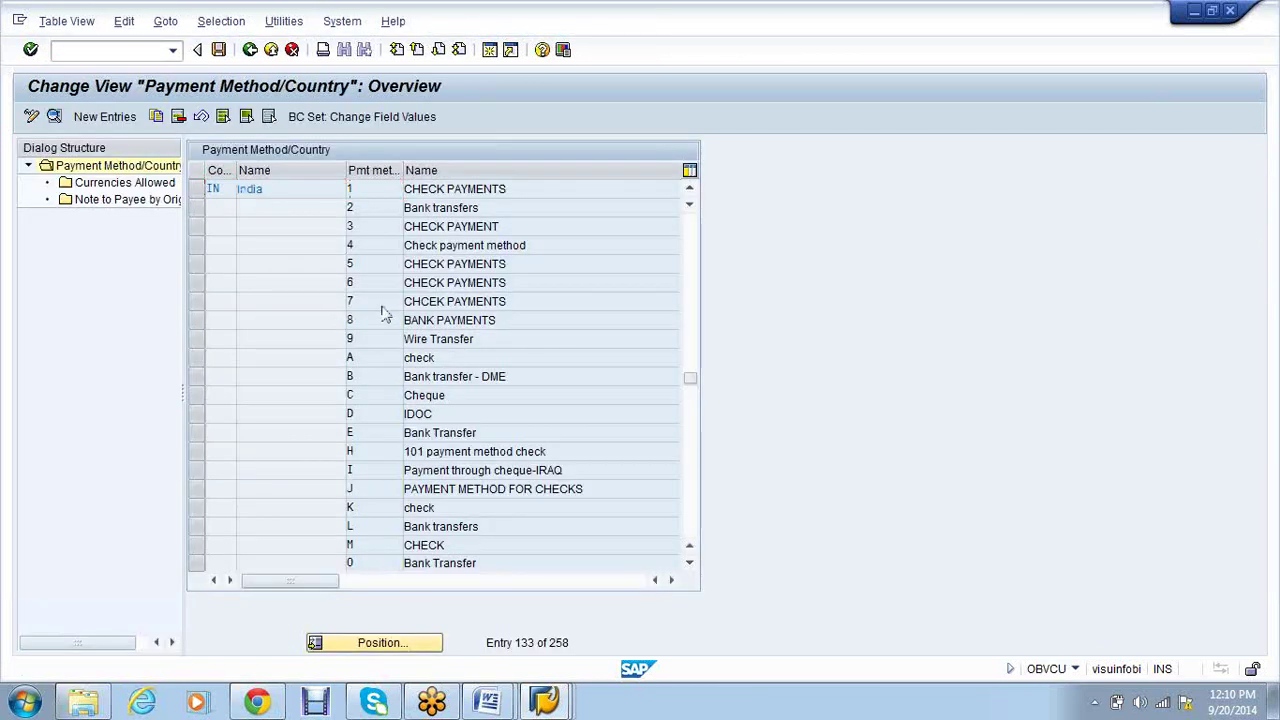
{"action": "scroll", "coordinate": [382, 312], "scroll_direction": "down", "scroll_amount": 1}
{"action": "scroll", "coordinate": [380, 330], "scroll_direction": "down", "scroll_amount": 1}
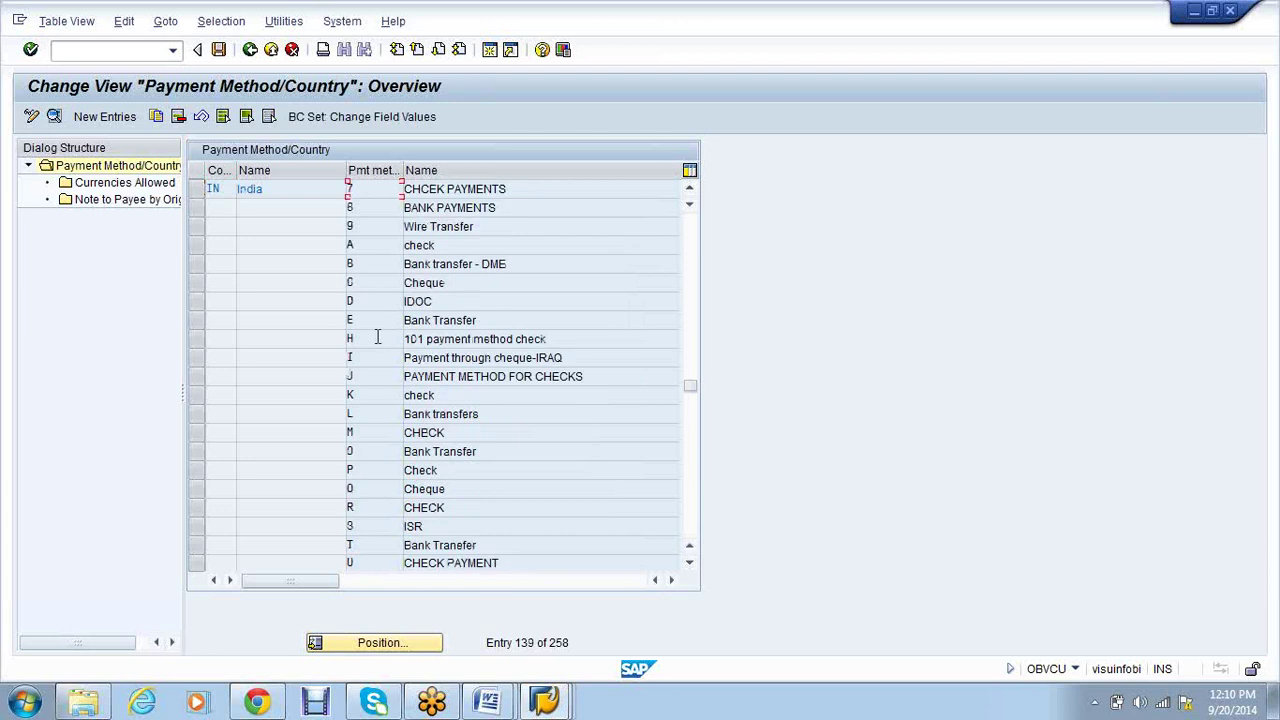
{"action": "left_click", "coordinate": [377, 338]}
{"action": "double_click", "coordinate": [382, 334]}
{"action": "scroll", "coordinate": [382, 334], "scroll_direction": "down", "scroll_amount": 1}
{"action": "left_click", "coordinate": [382, 334]}
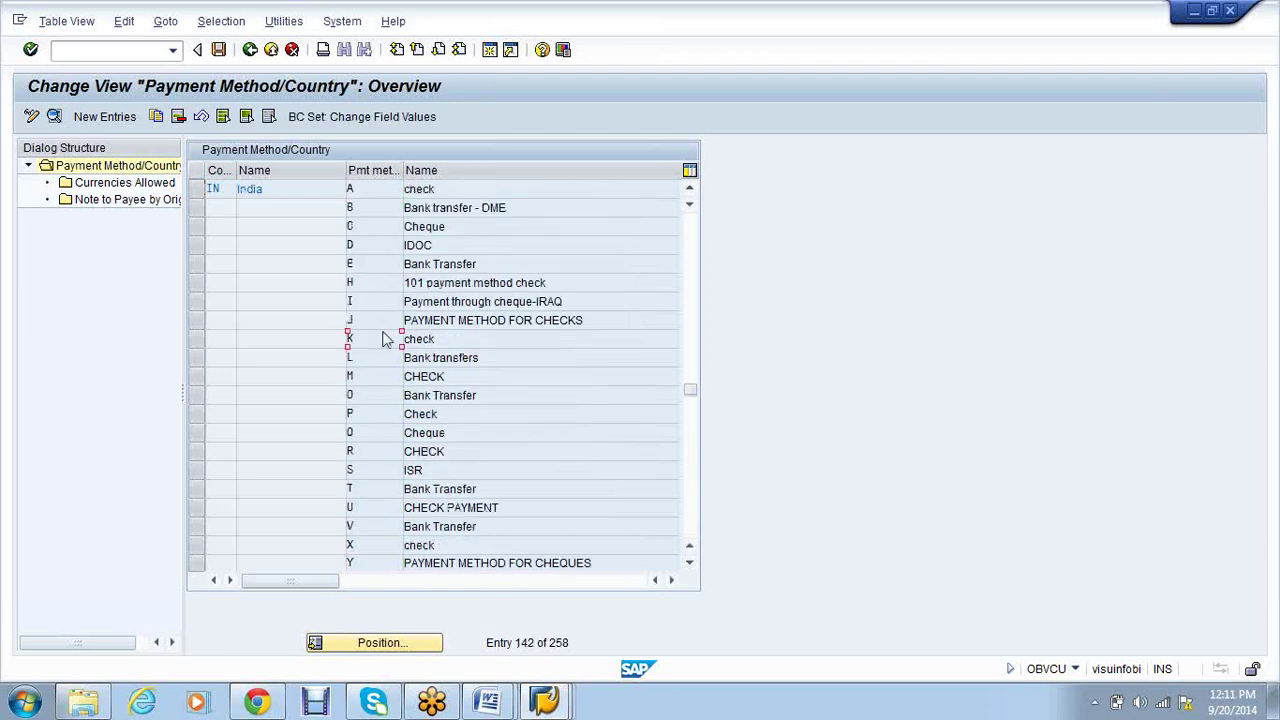
{"action": "scroll", "coordinate": [383, 330], "scroll_direction": "down", "scroll_amount": 1}
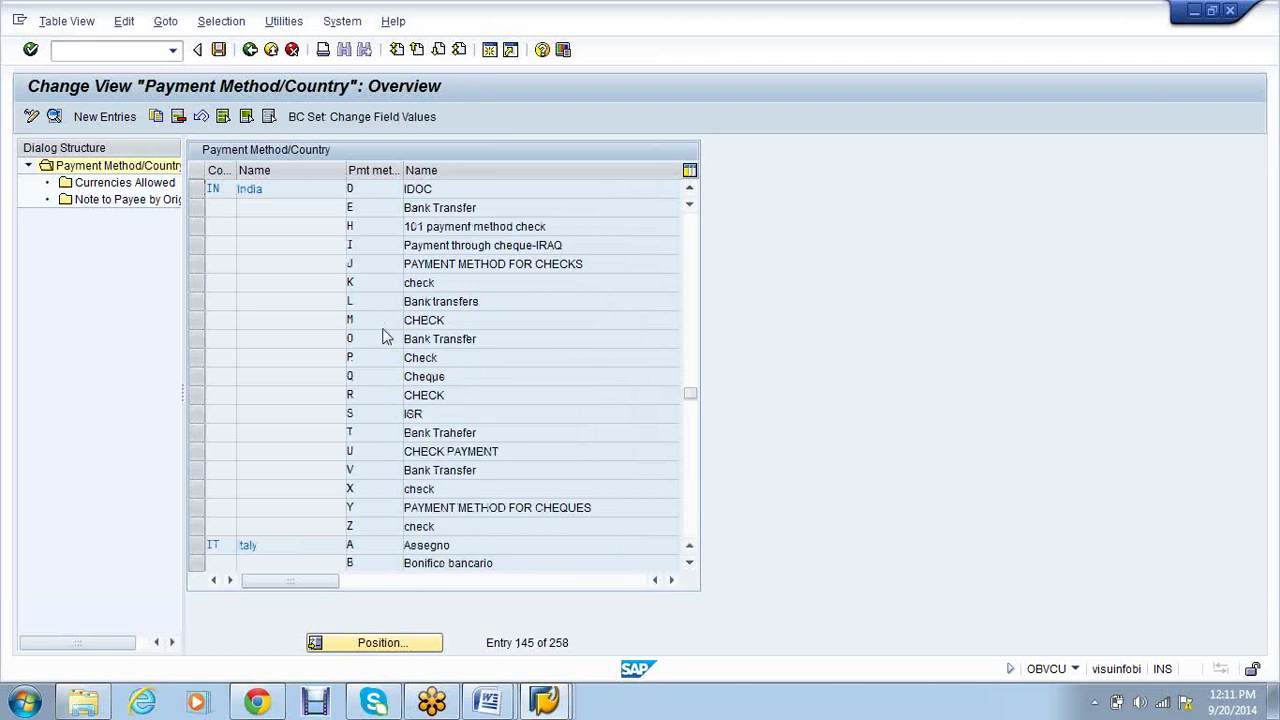
{"action": "scroll", "coordinate": [386, 331], "scroll_direction": "up", "scroll_amount": 1}
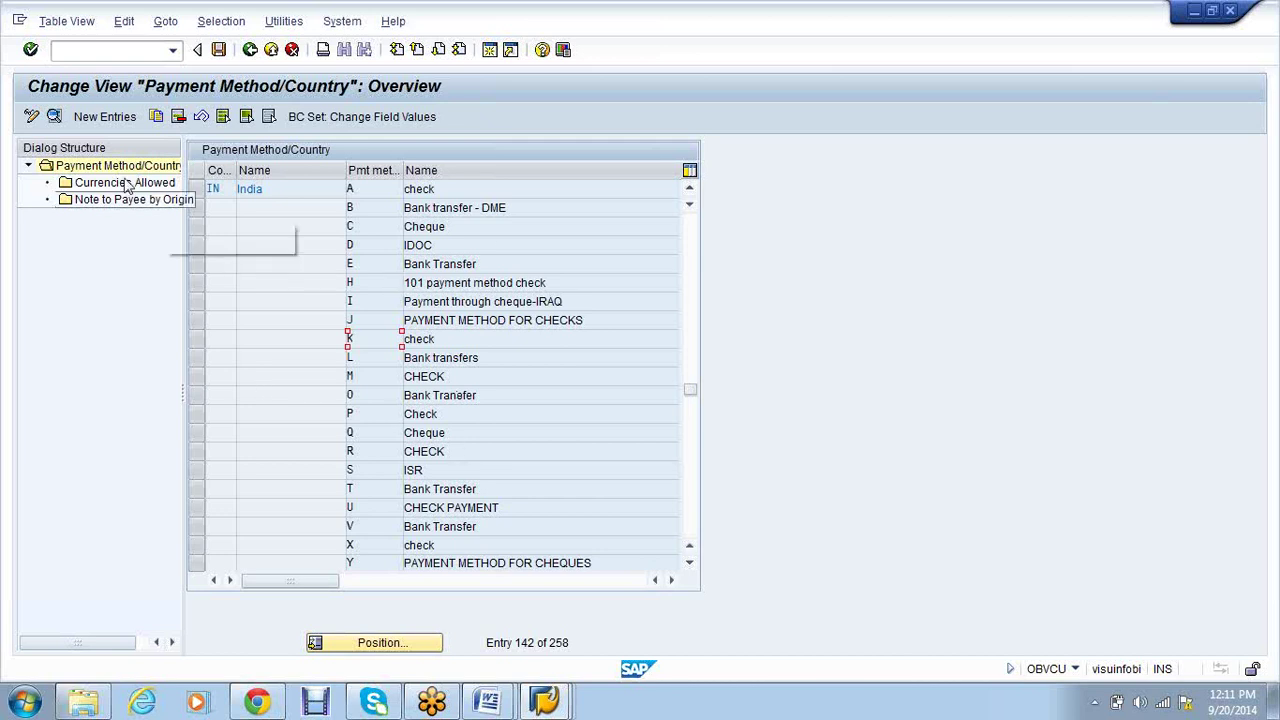
Create a new payment method entry for country IN with method F and description CHECK PAYMENT
{"action": "left_click", "coordinate": [111, 120]}
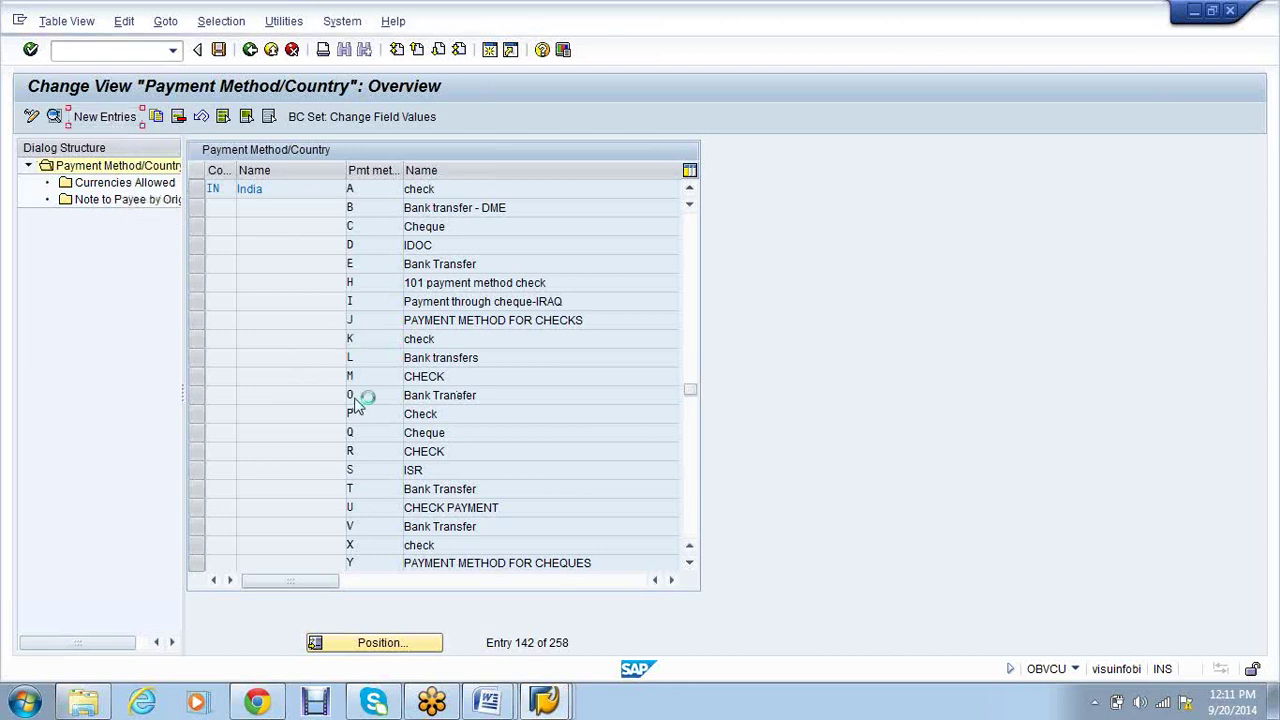
{"action": "type", "text": "IN"}
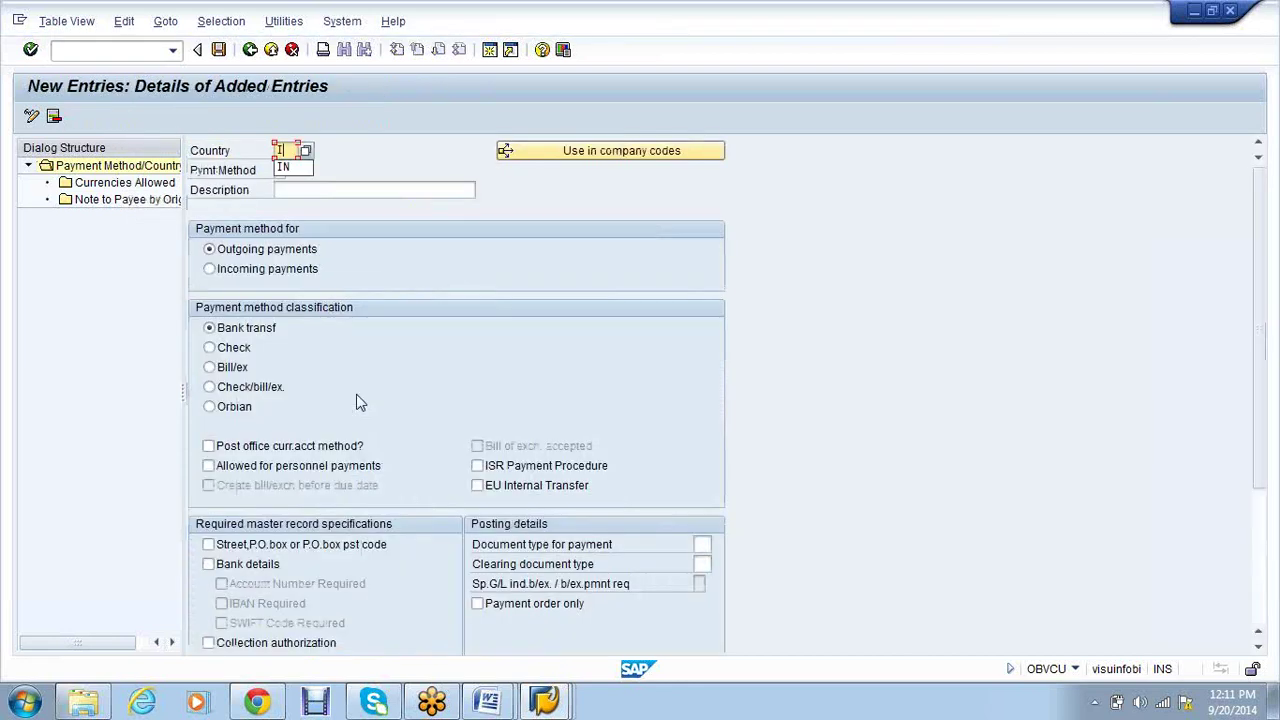
{"action": "key", "text": "Tab"}
{"action": "key", "text": "Tab"}
{"action": "type", "text": "F"}
{"action": "key", "text": "Tab"}
{"action": "type", "text": "CH"}
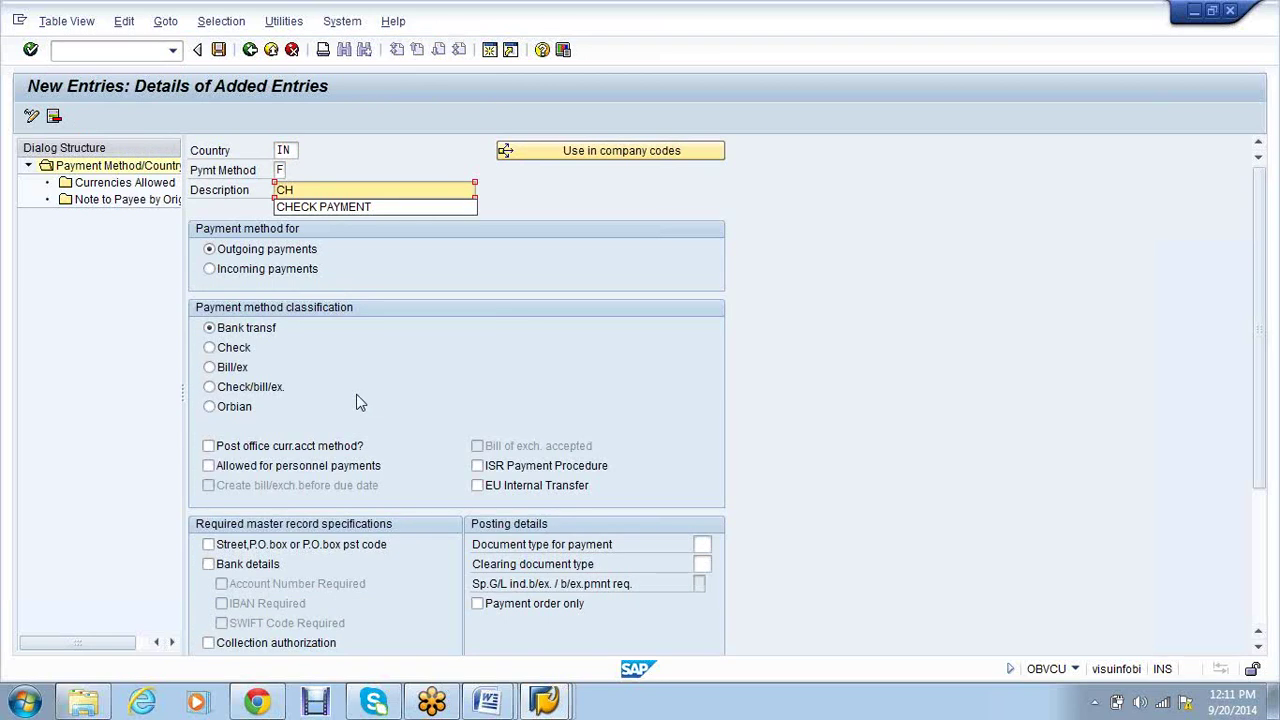
{"action": "key", "text": "Down"}
{"action": "key", "text": "Return"}
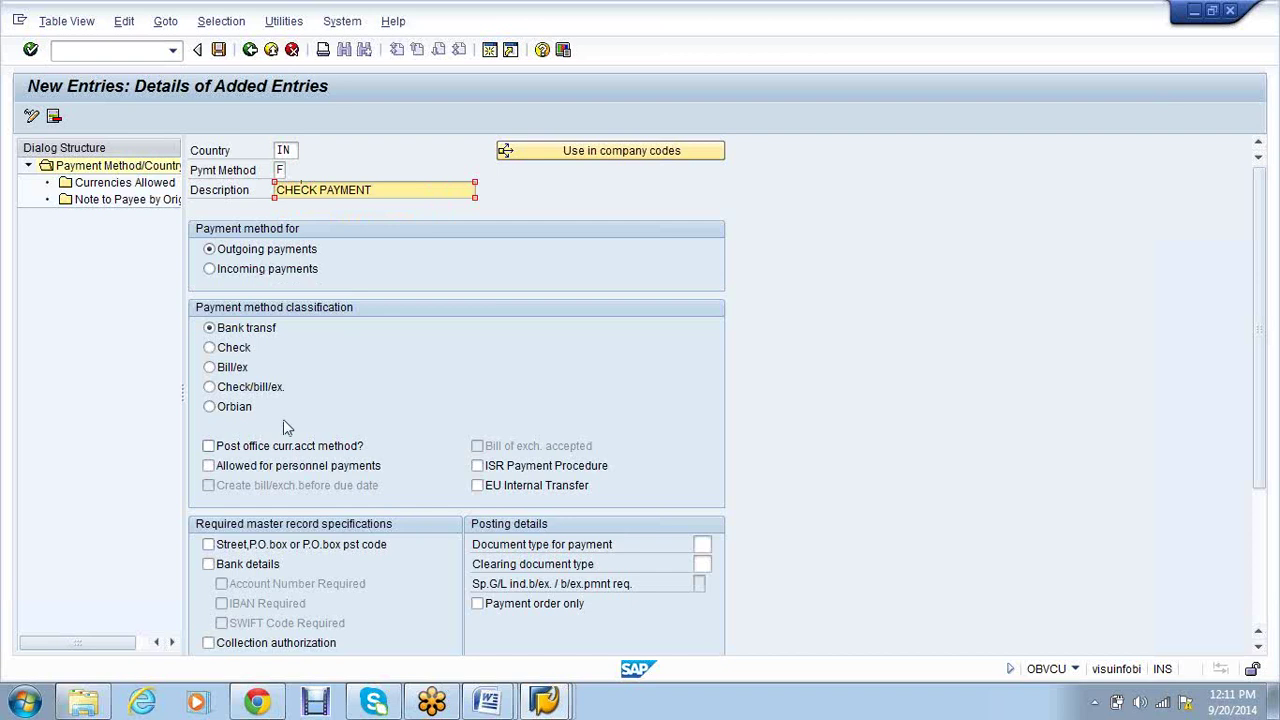
Classify the payment method as Check, with document type ZP for payment and ZV for clearing
{"action": "left_click", "coordinate": [238, 355]}
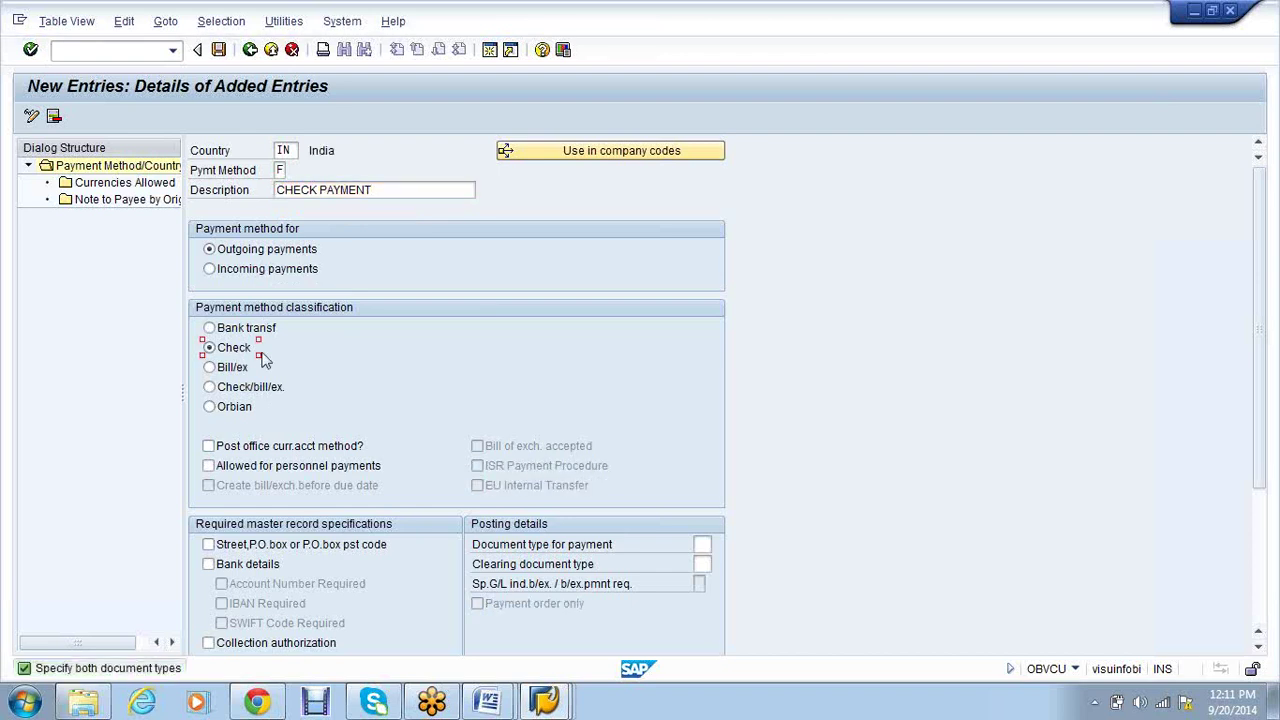
{"action": "scroll", "coordinate": [464, 352], "scroll_direction": "down", "scroll_amount": 3}
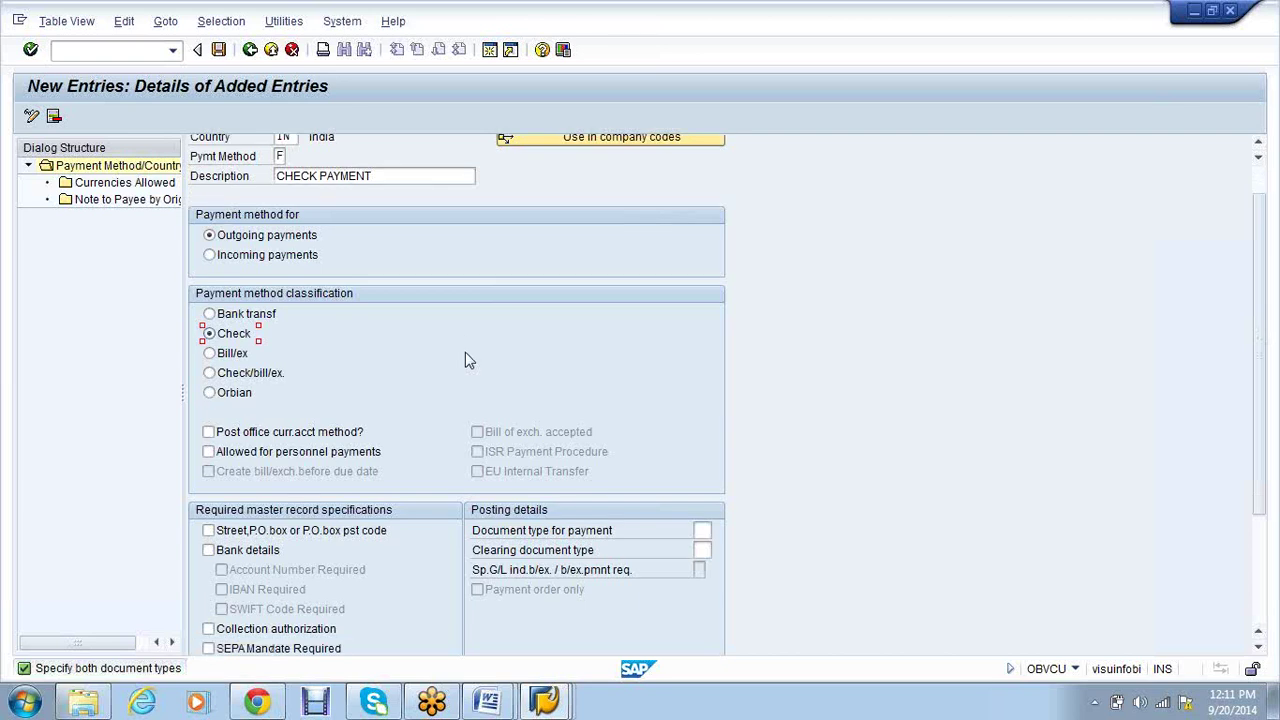
{"action": "scroll", "coordinate": [568, 566], "scroll_direction": "down", "scroll_amount": 3}
{"action": "left_click", "coordinate": [703, 403]}
{"action": "type", "text": "ZP"}
{"action": "left_click", "coordinate": [703, 423]}
{"action": "type", "text": "ZV"}
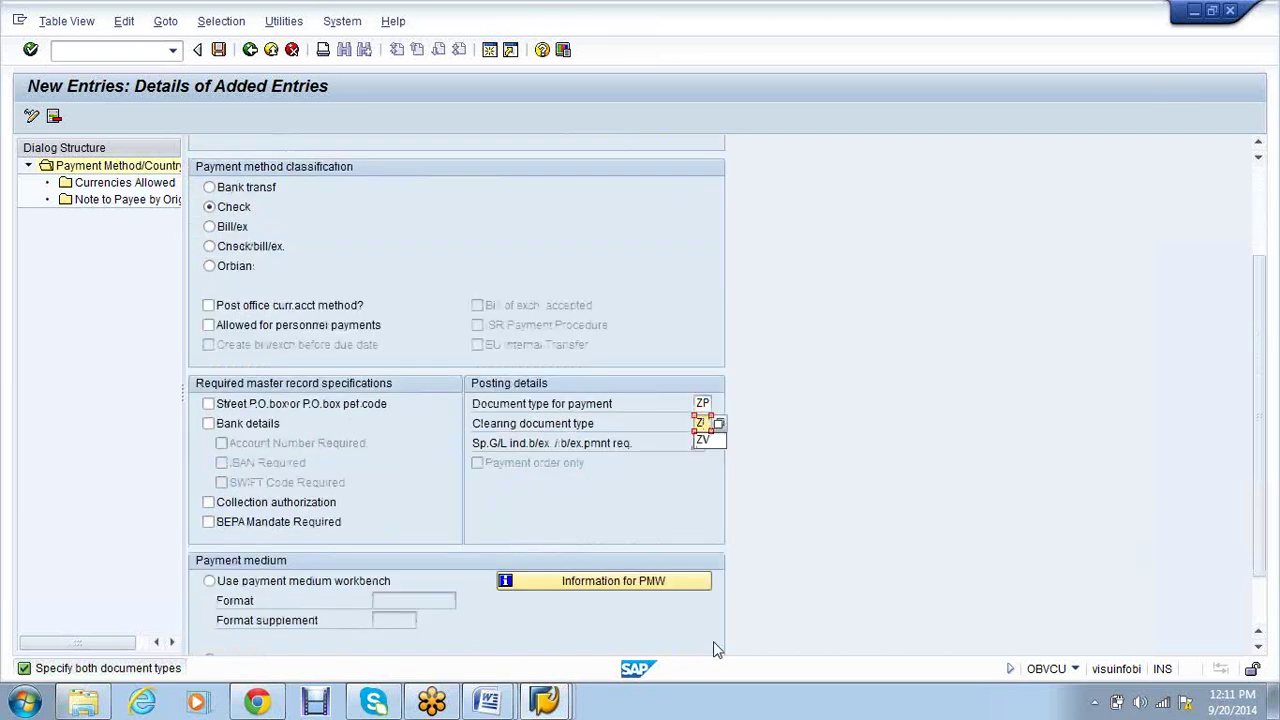
{"action": "type", "text": "KZ"}
{"action": "key", "text": "BackSpace"}
{"action": "key", "text": "BackSpace"}
{"action": "left_click", "coordinate": [708, 440]}
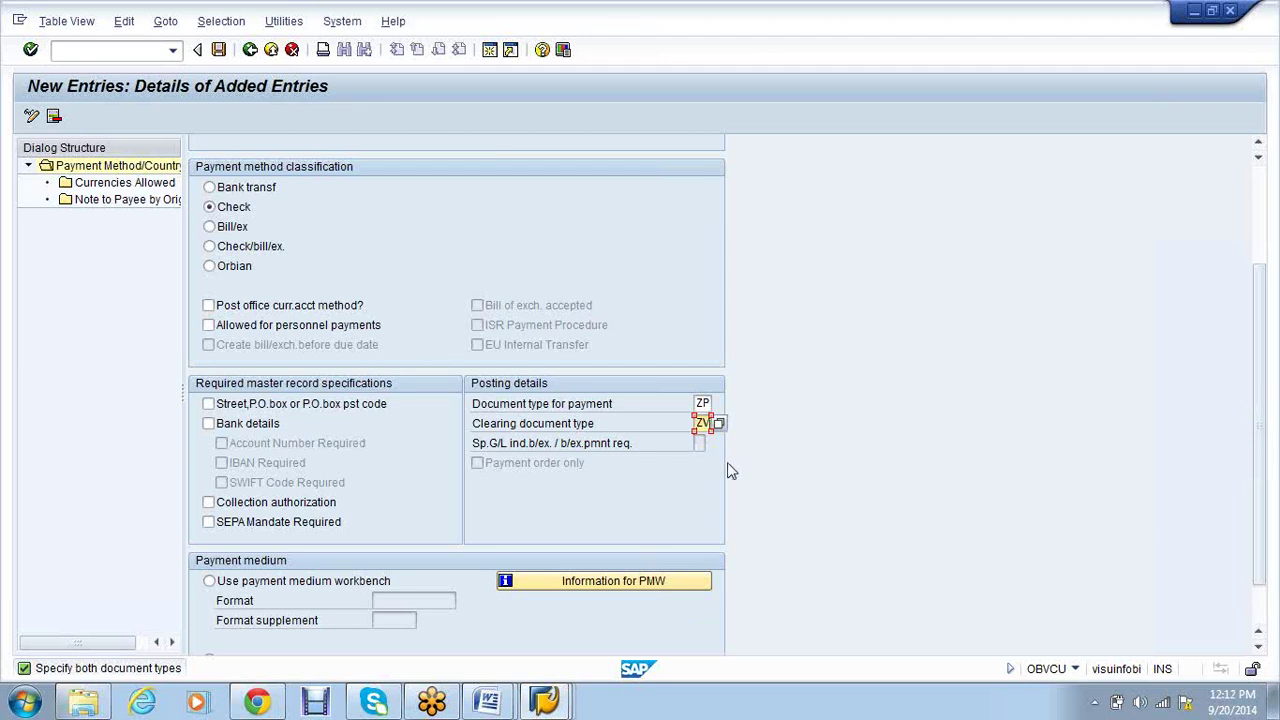
Set the classic payment medium program of the check payment method to RFFOUS_C
{"action": "scroll", "coordinate": [731, 471], "scroll_direction": "down", "scroll_amount": 1}
{"action": "scroll", "coordinate": [731, 471], "scroll_direction": "down", "scroll_amount": 2}
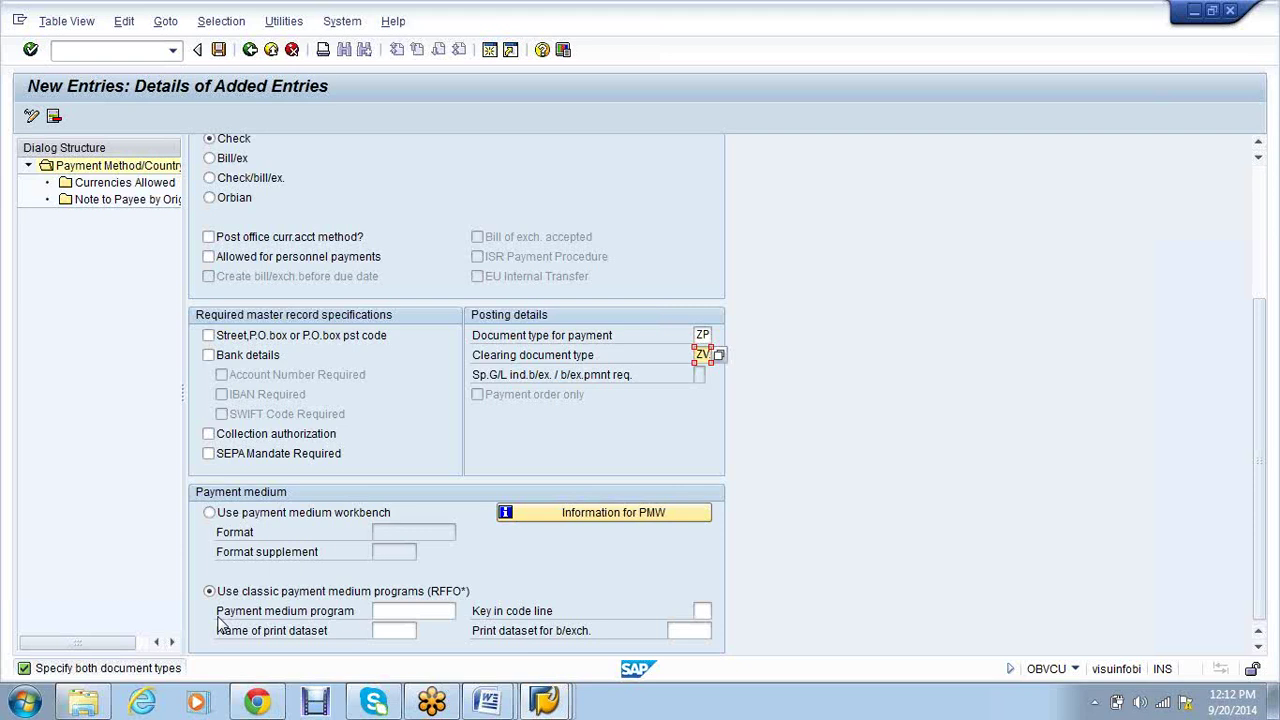
{"action": "left_click", "coordinate": [395, 614]}
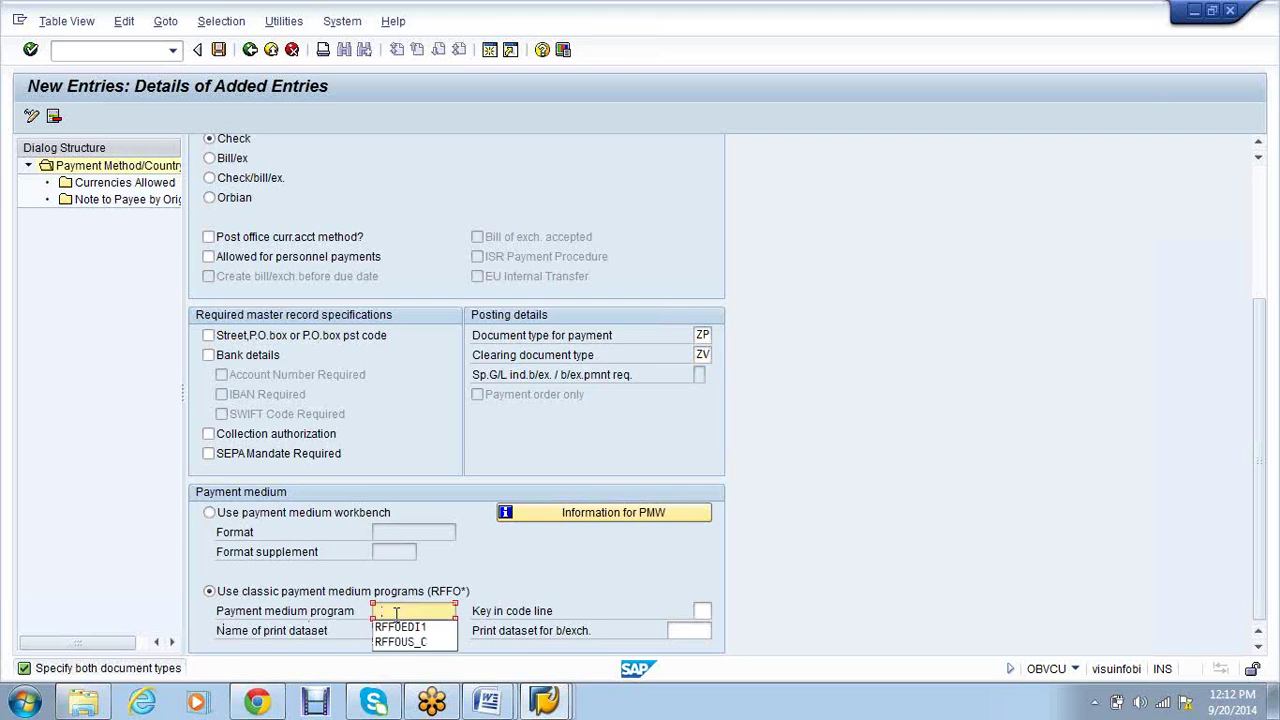
{"action": "left_click", "coordinate": [405, 643]}
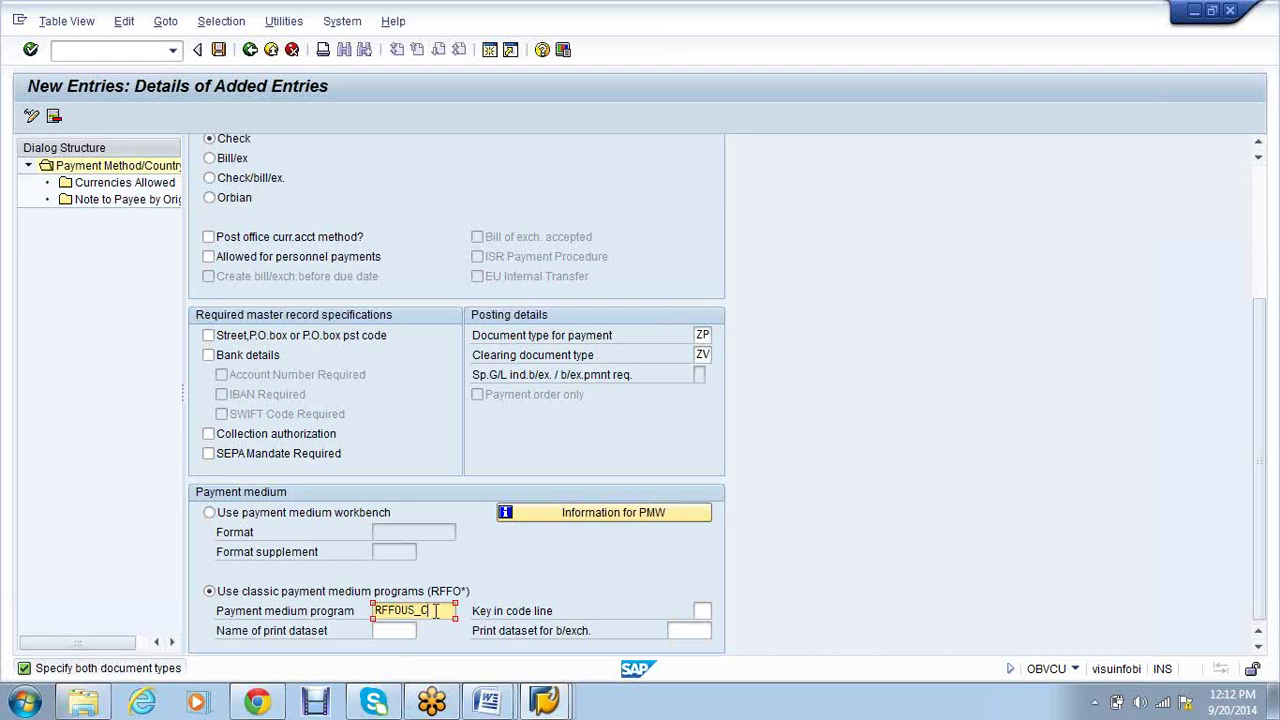
{"action": "left_click_drag", "start_coordinate": [433, 611], "coordinate": [375, 612]}
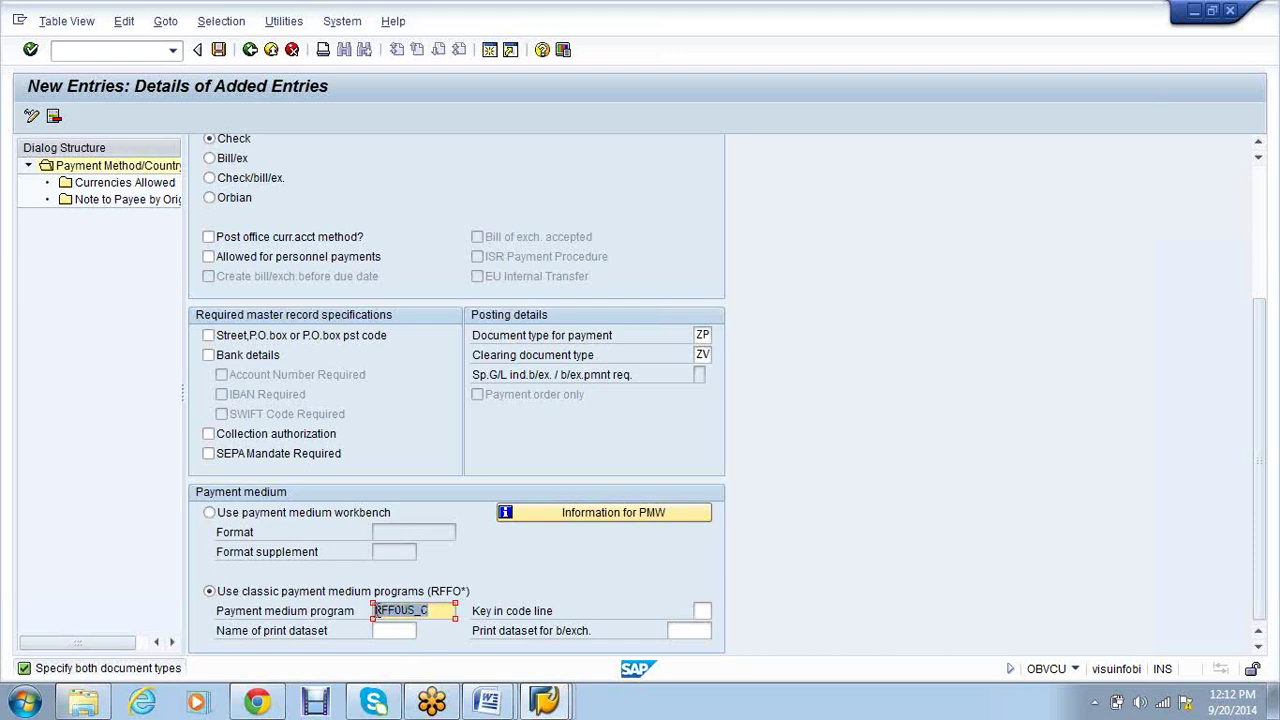
{"action": "left_click", "coordinate": [397, 628]}
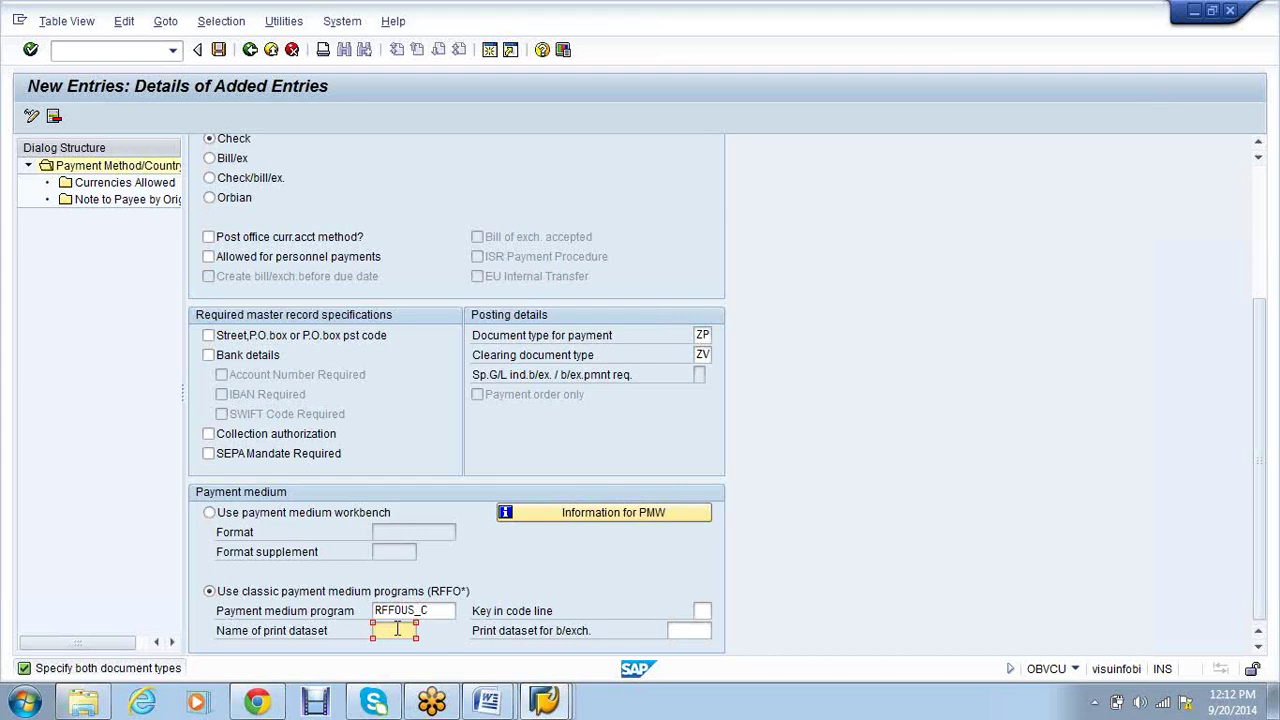
{"action": "left_click", "coordinate": [450, 611]}
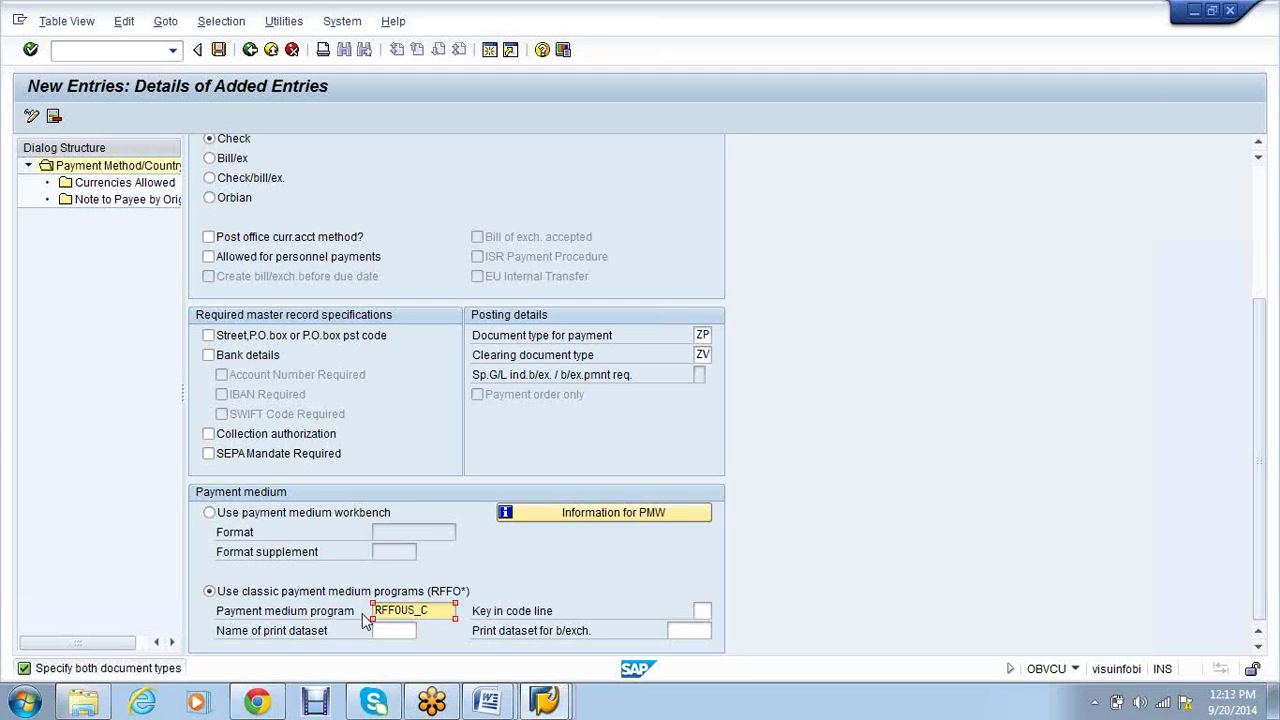
{"action": "left_click", "coordinate": [390, 632]}
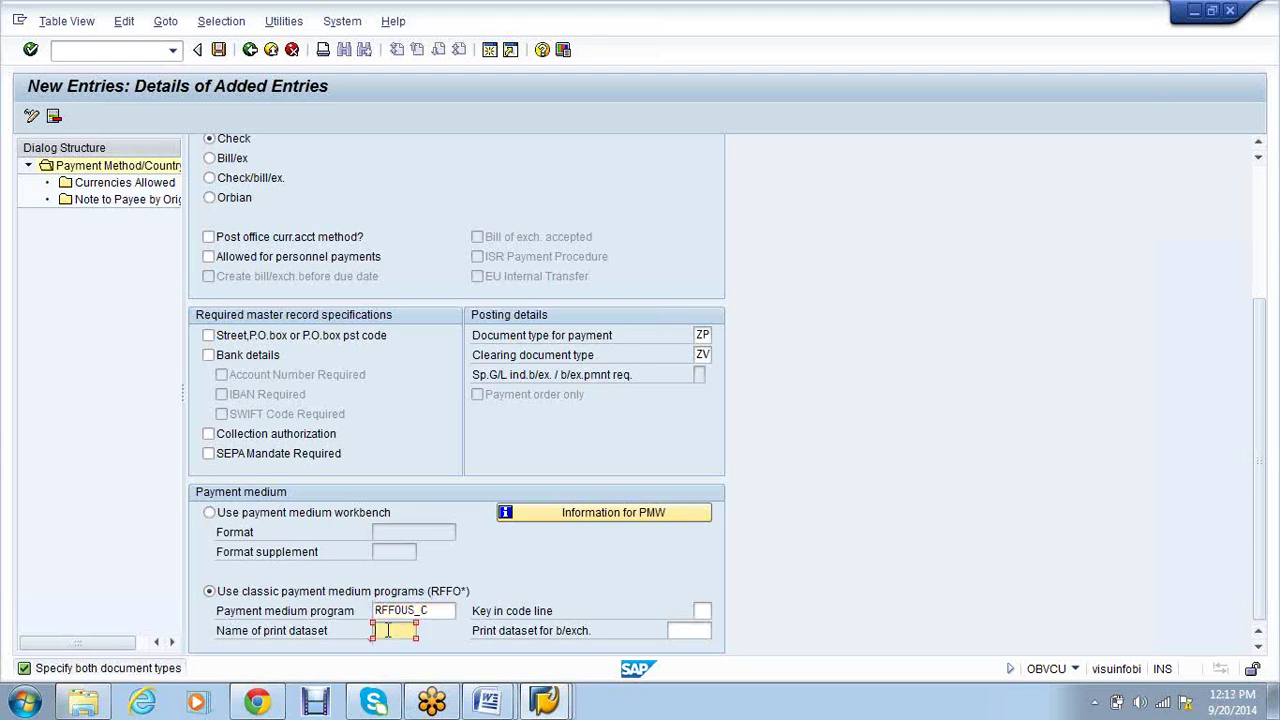
Set the print dataset name to LIST1 for the check payment method and review the completed settings
{"action": "left_click", "coordinate": [394, 650]}
{"action": "scroll", "coordinate": [806, 571], "scroll_direction": "up", "scroll_amount": 1}
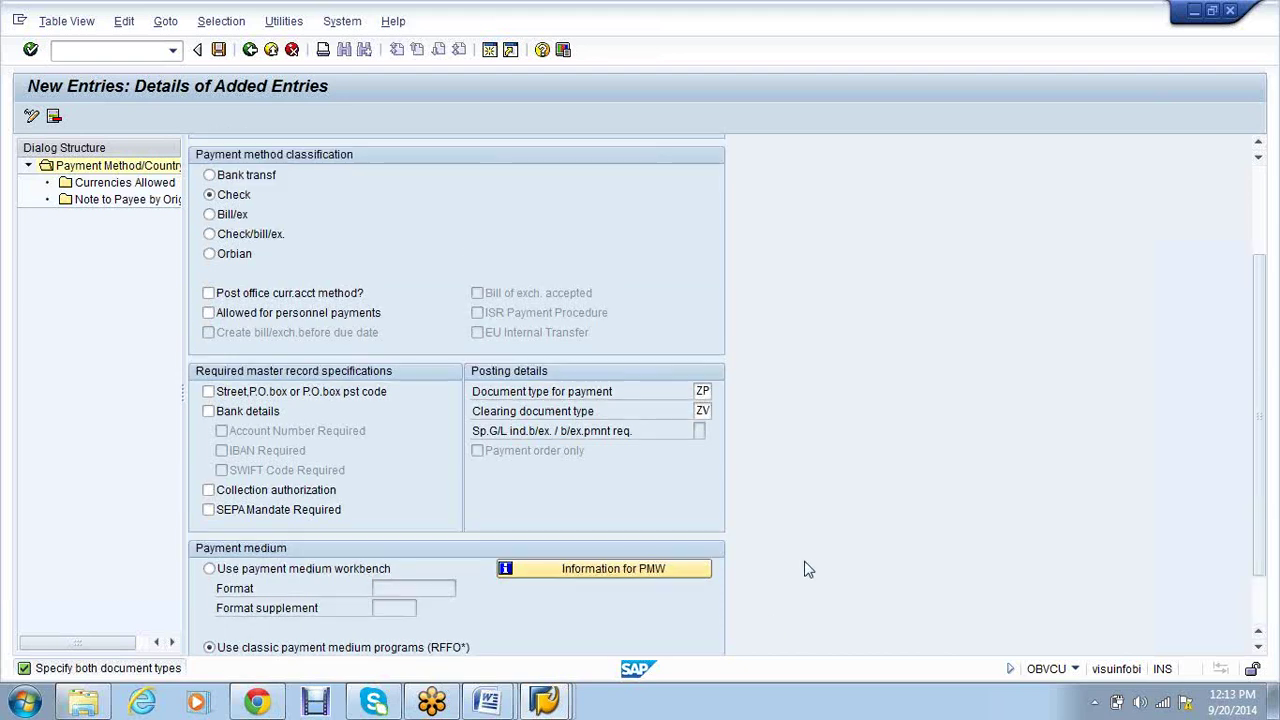
{"action": "scroll", "coordinate": [804, 562], "scroll_direction": "up", "scroll_amount": 1}
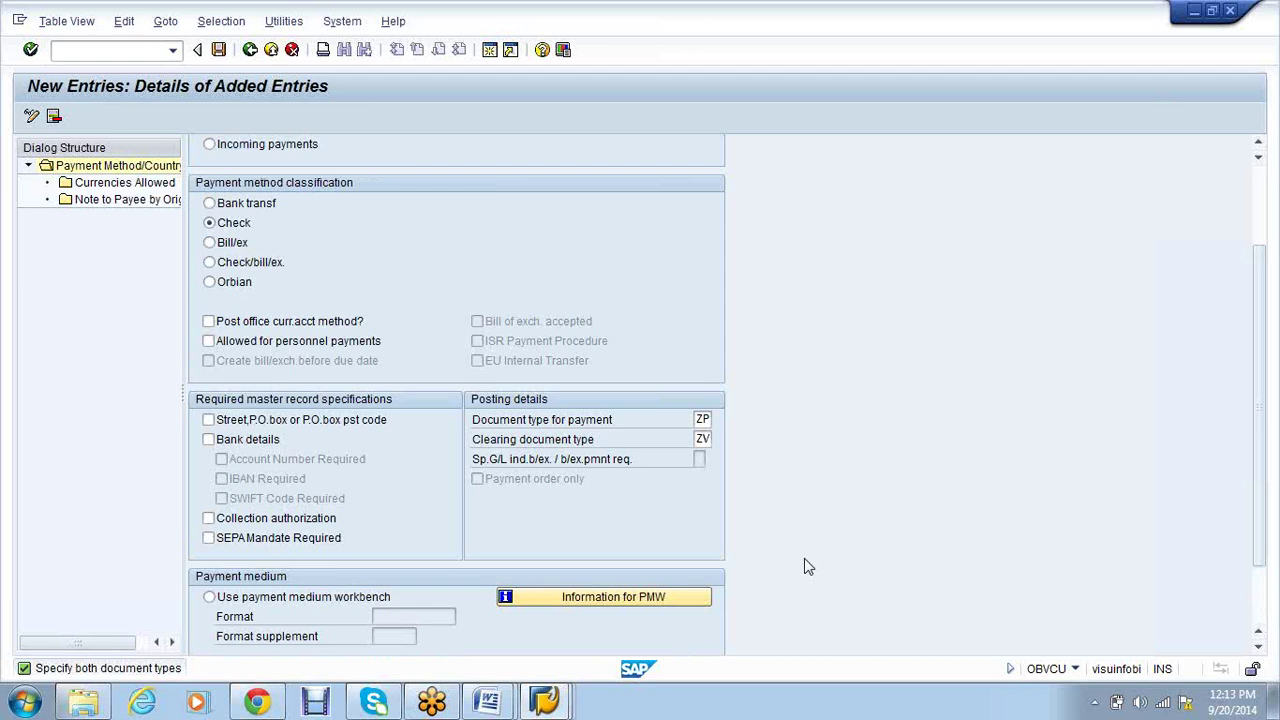
{"action": "scroll", "coordinate": [804, 558], "scroll_direction": "up", "scroll_amount": 3}
{"action": "scroll", "coordinate": [566, 240], "scroll_direction": "down", "scroll_amount": 6}
{"action": "left_click_drag", "start_coordinate": [430, 611], "coordinate": [375, 611]}
{"action": "left_click", "coordinate": [375, 611]}
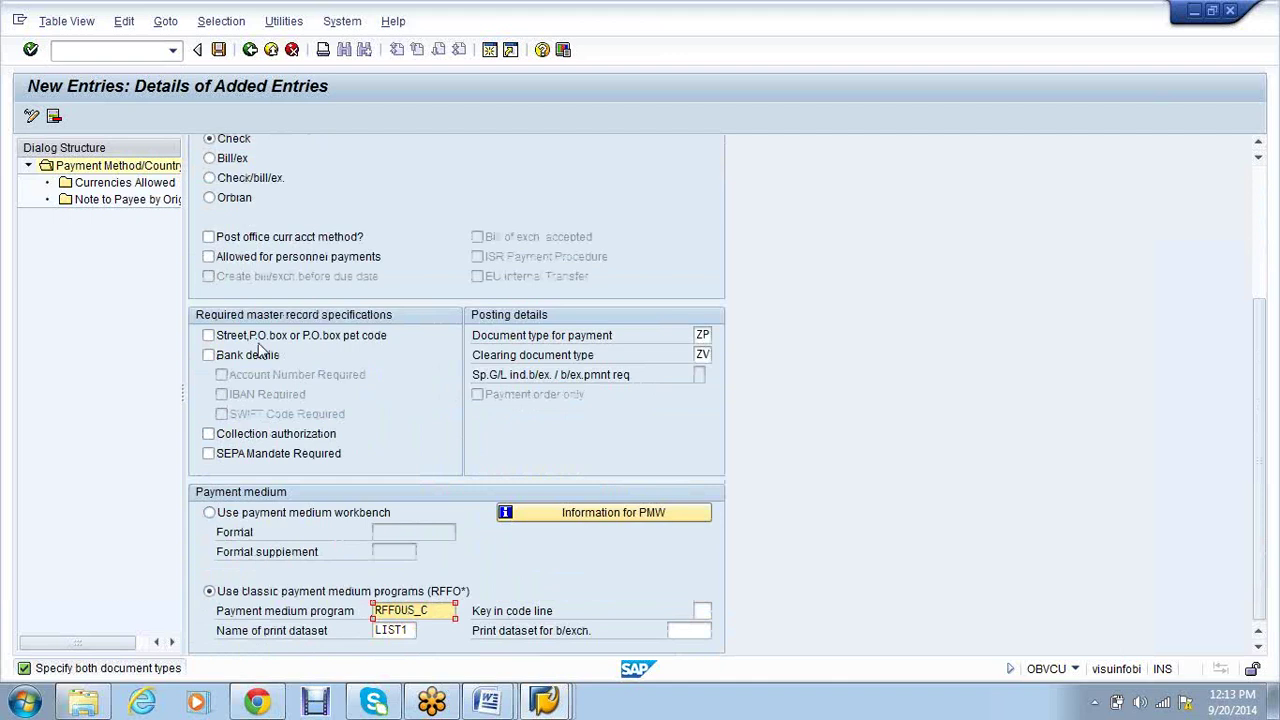
Save the payment method under the VS01 customizing request and return to the overview of payment methods by country
{"action": "left_click", "coordinate": [218, 49]}
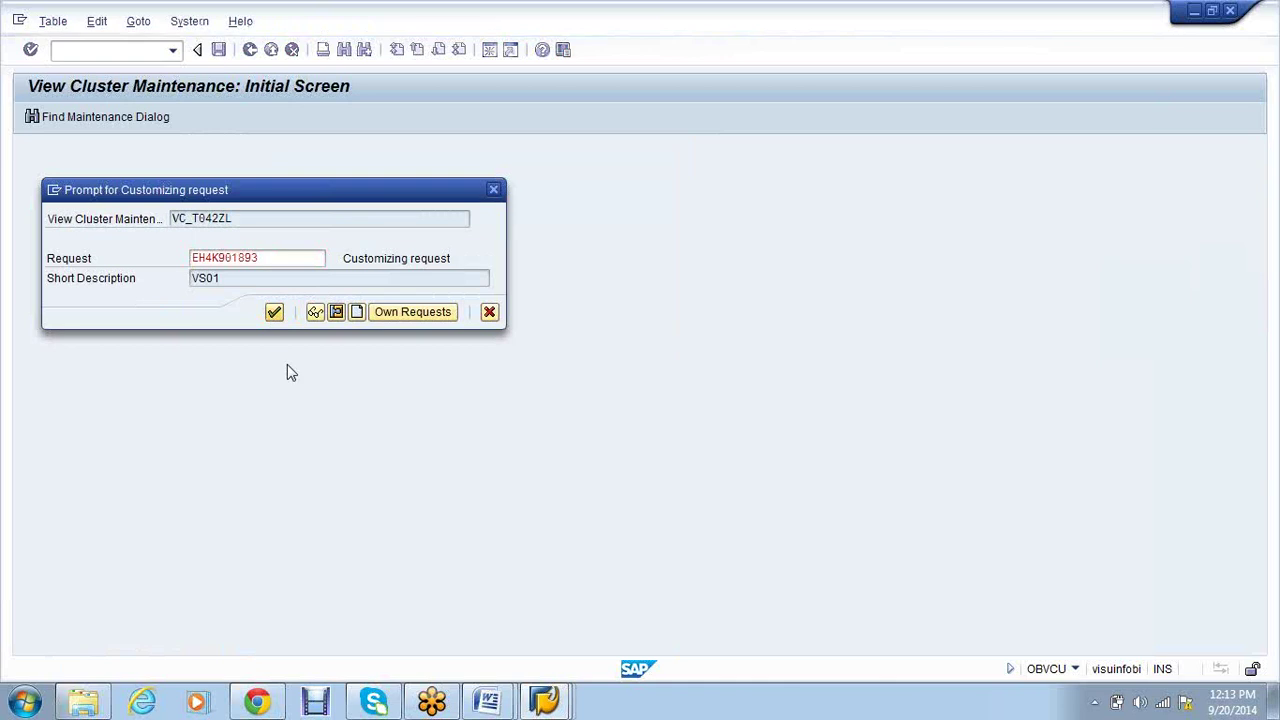
{"action": "key", "text": "Return"}
{"action": "left_click", "coordinate": [250, 50]}
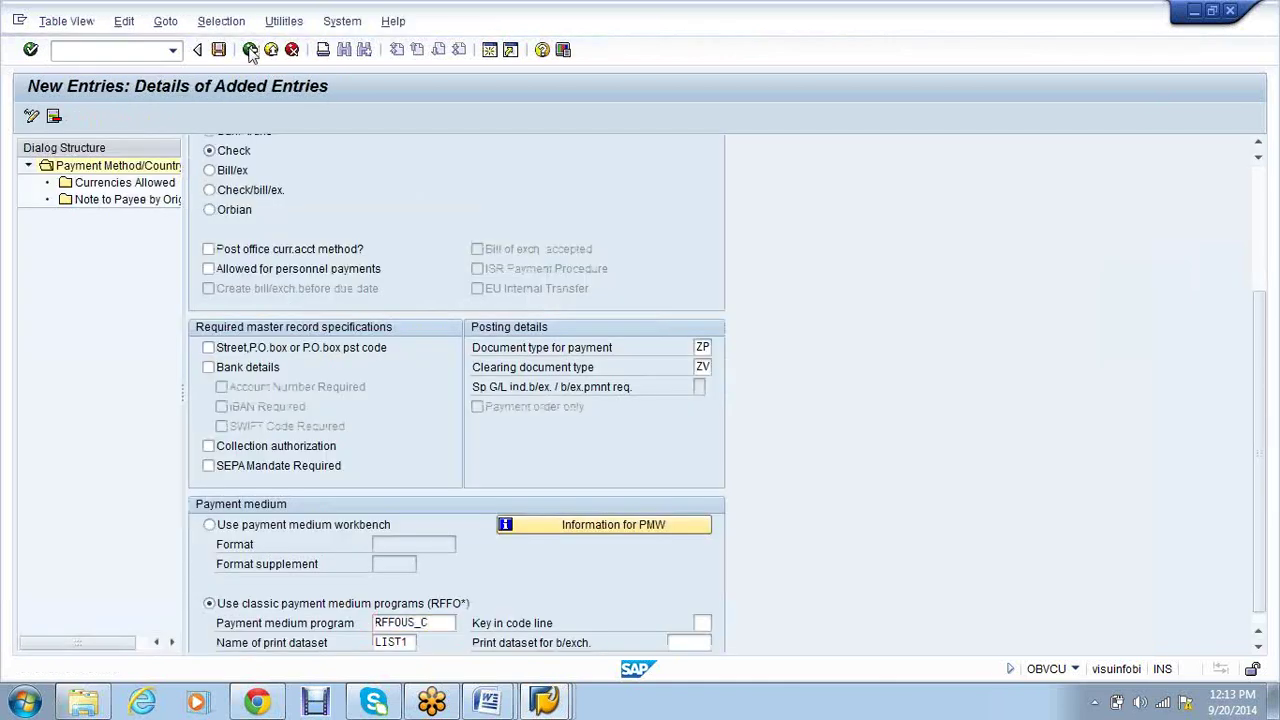
{"action": "left_click", "coordinate": [250, 52]}
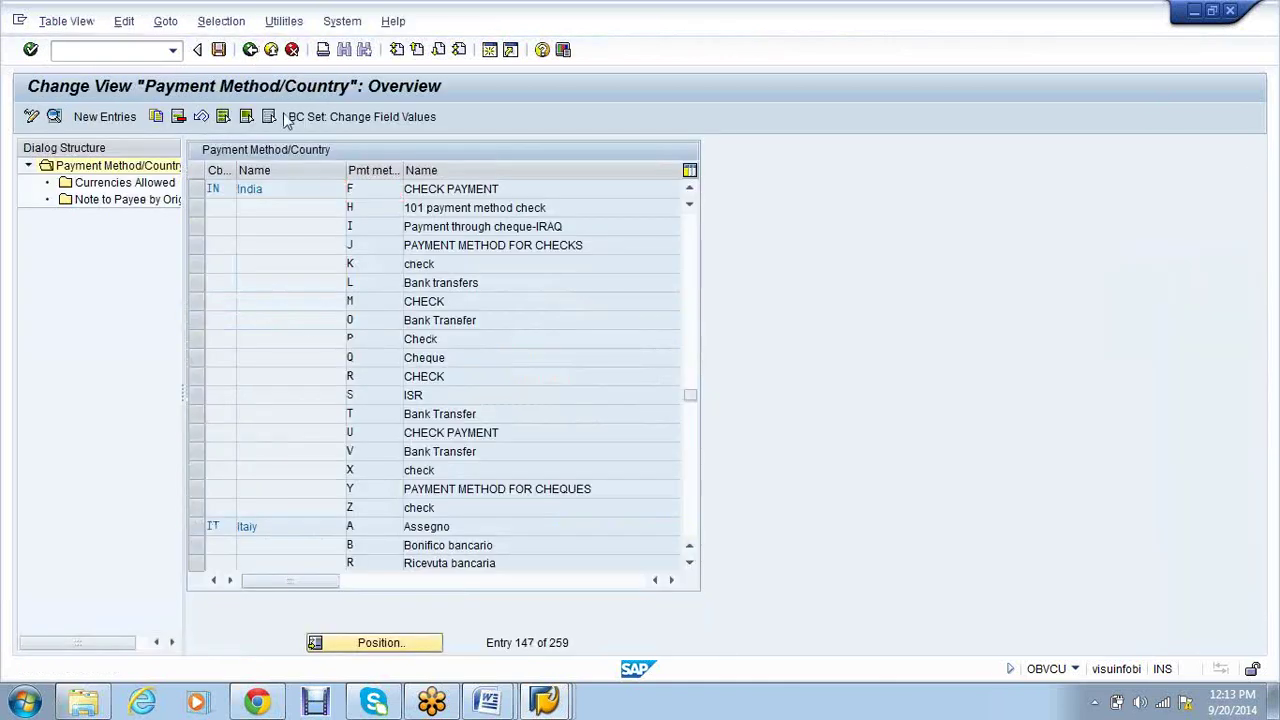
Create a company code payment method entry for VS01 and method F with minimum amount 50 and maximum amount 9999999
{"action": "left_click", "coordinate": [135, 287]}
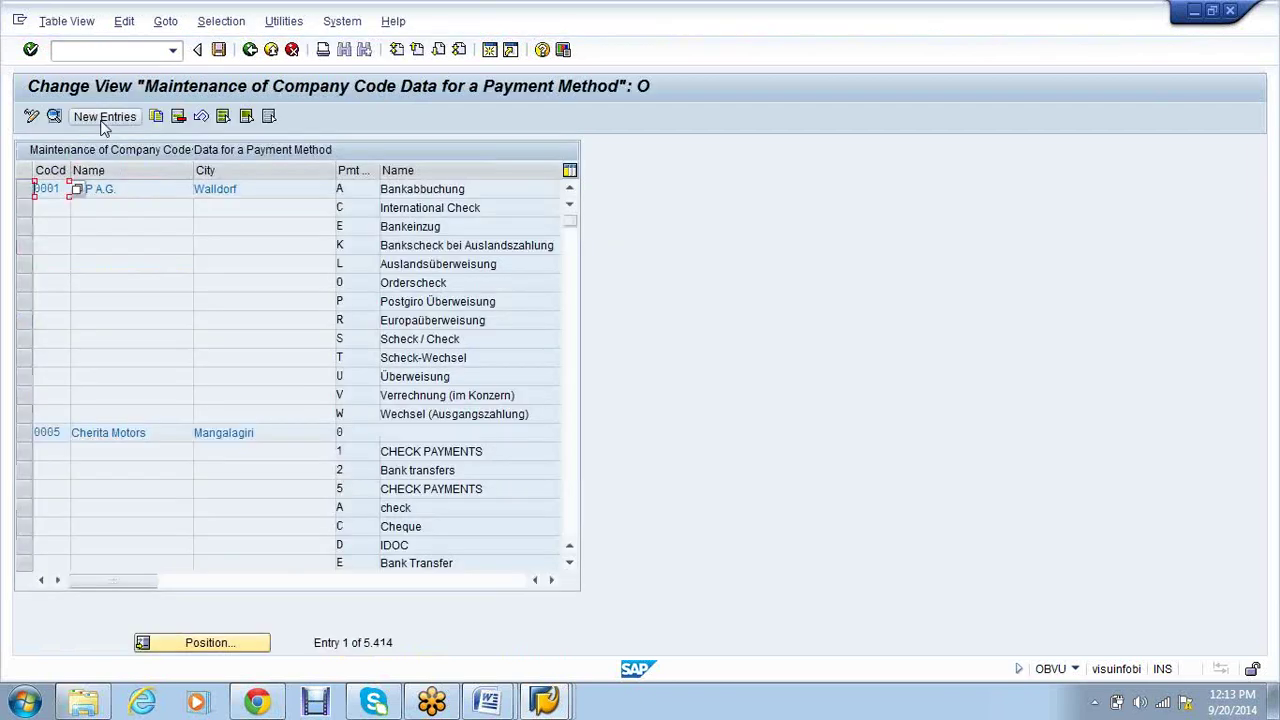
{"action": "left_click", "coordinate": [106, 114]}
{"action": "type", "text": "F"}
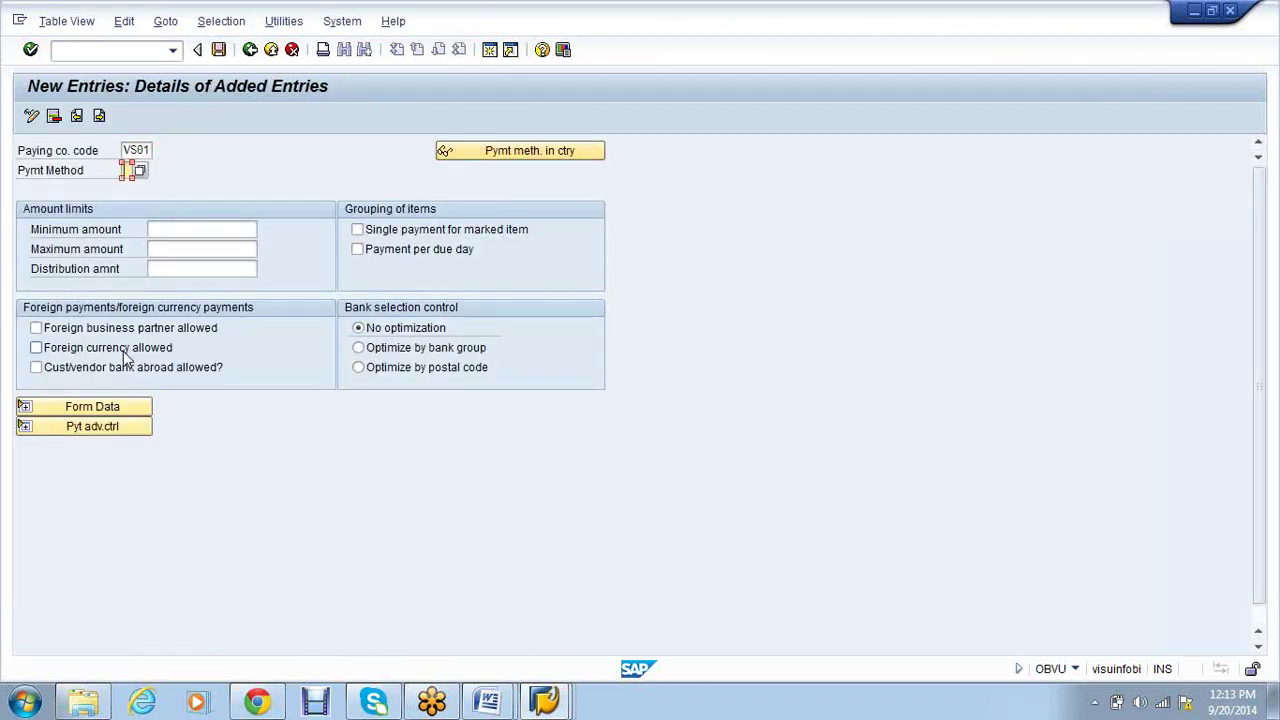
{"action": "key", "text": "Tab"}
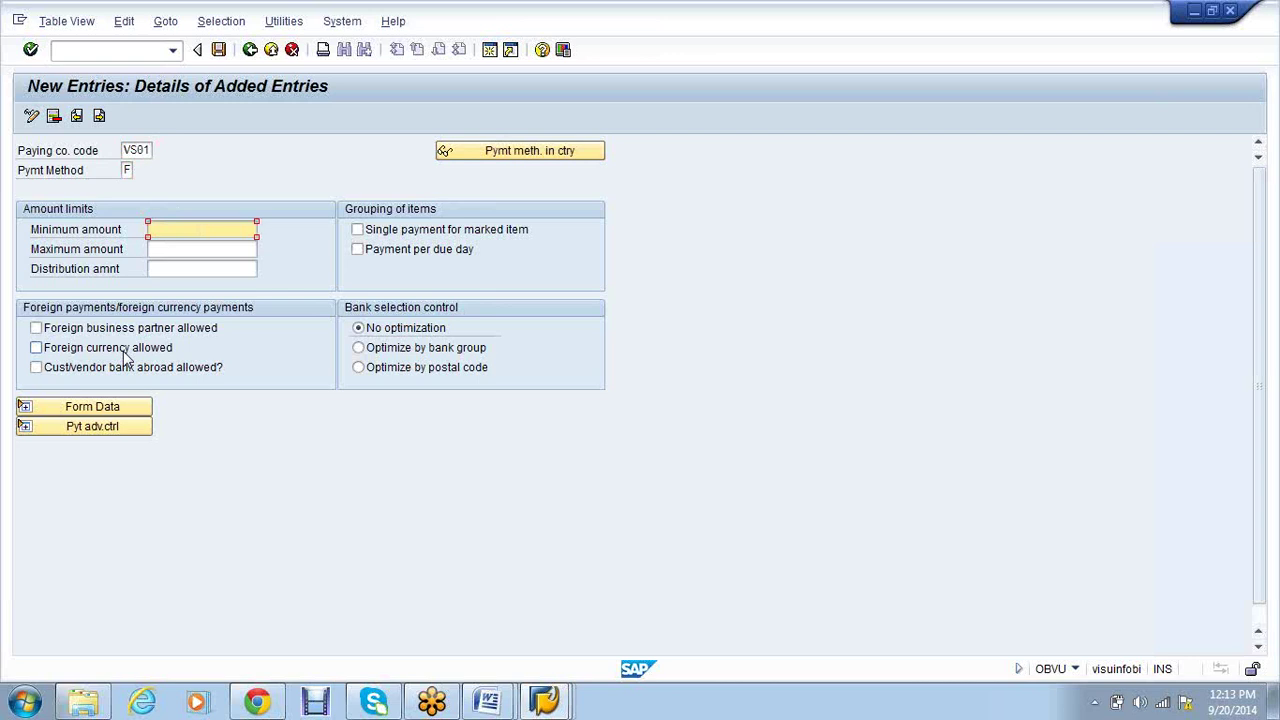
{"action": "type", "text": "50"}
{"action": "key", "text": "Tab"}
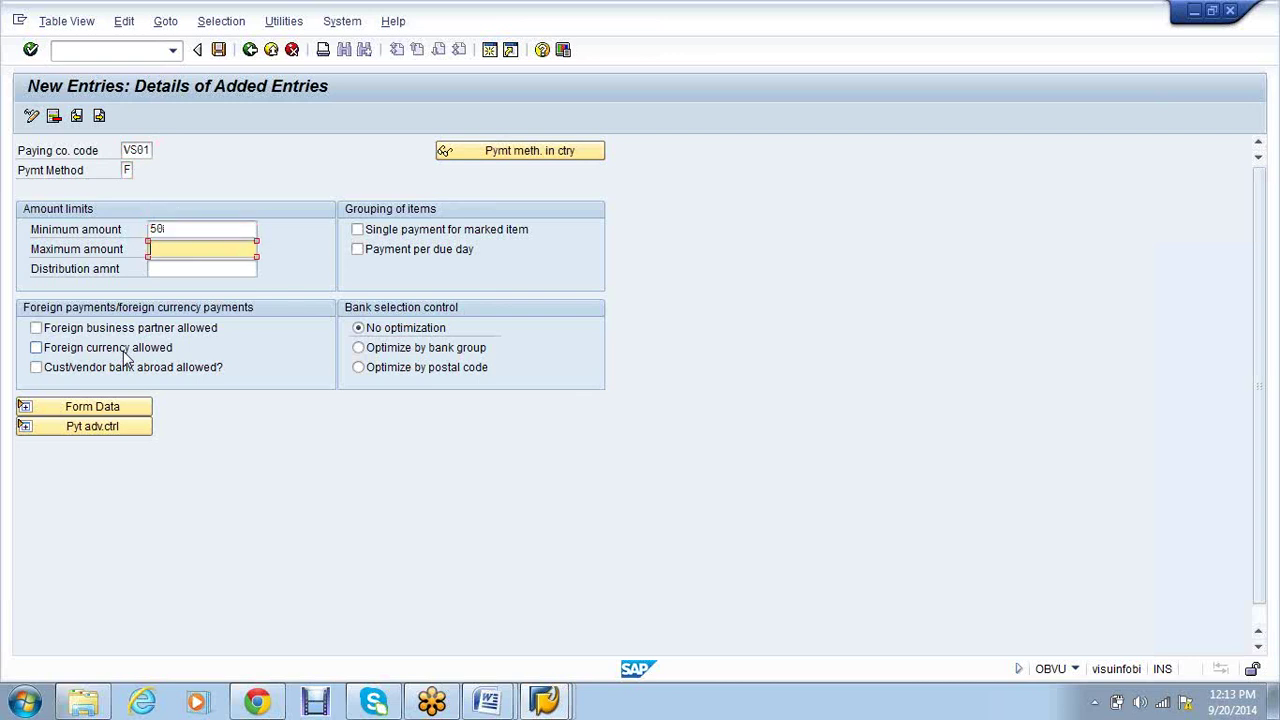
{"action": "type", "text": "9"}
{"action": "key", "text": "Down"}
{"action": "key", "text": "Return"}
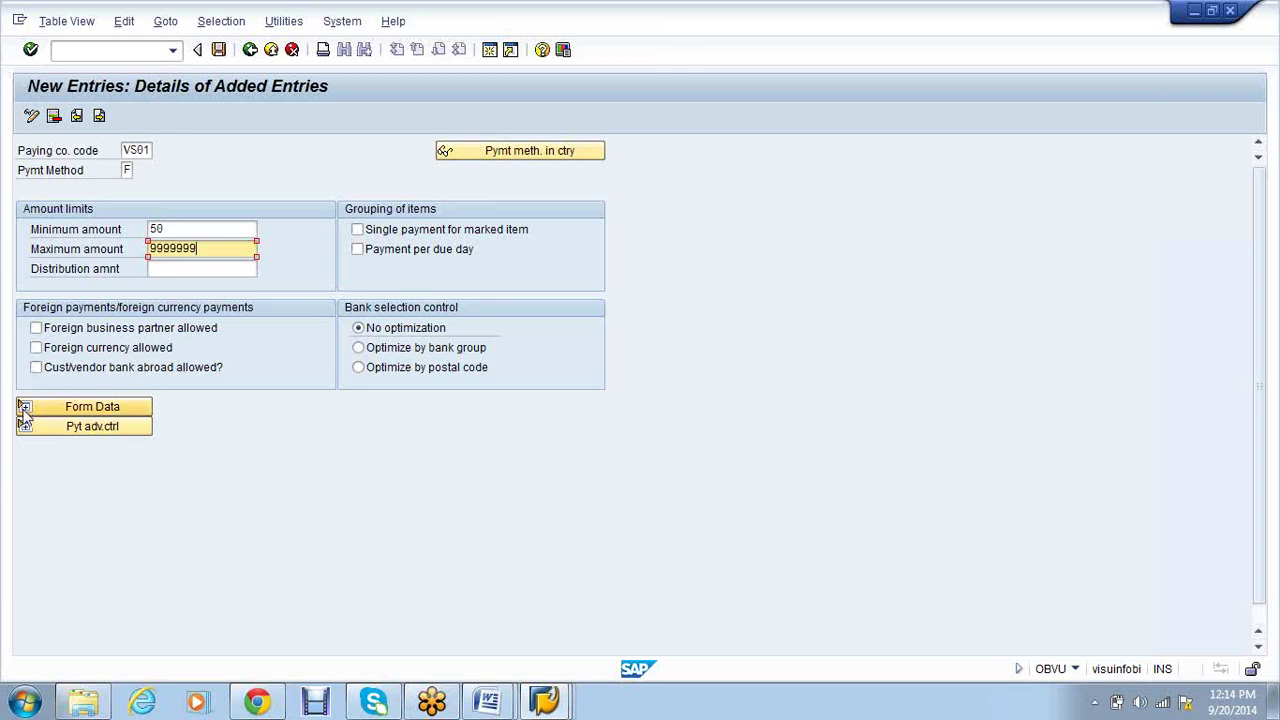
In the form data, set the payment medium SAPscript form to F110_PRENUM_CHCK and the first drawer line to VS01
{"action": "left_click", "coordinate": [22, 410]}
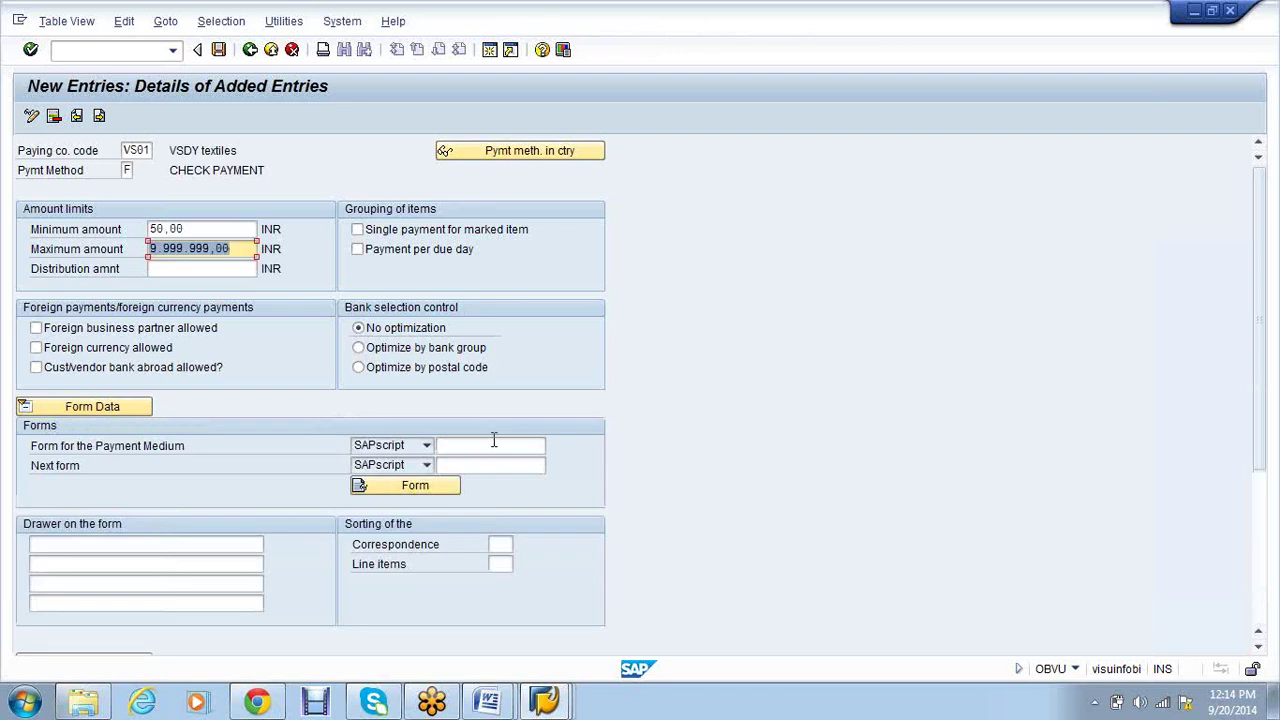
{"action": "left_click", "coordinate": [495, 443]}
{"action": "left_click", "coordinate": [507, 478]}
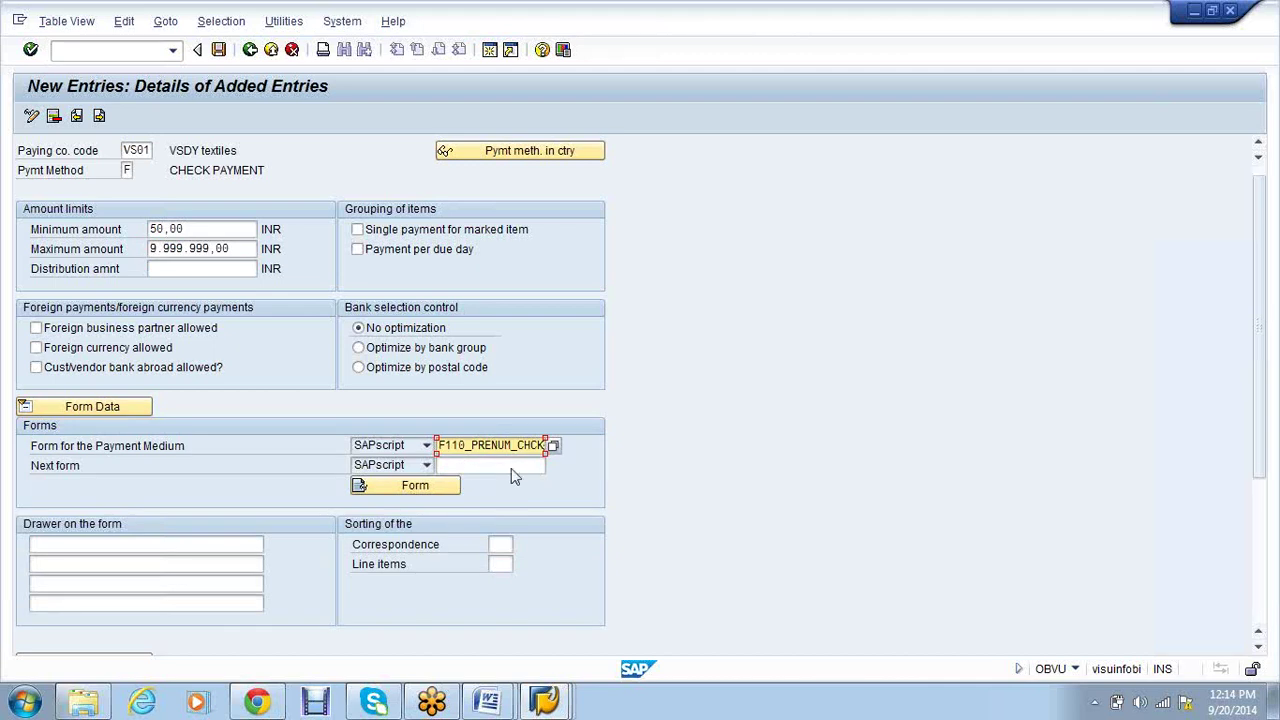
{"action": "scroll", "coordinate": [511, 468], "scroll_direction": "down", "scroll_amount": 2}
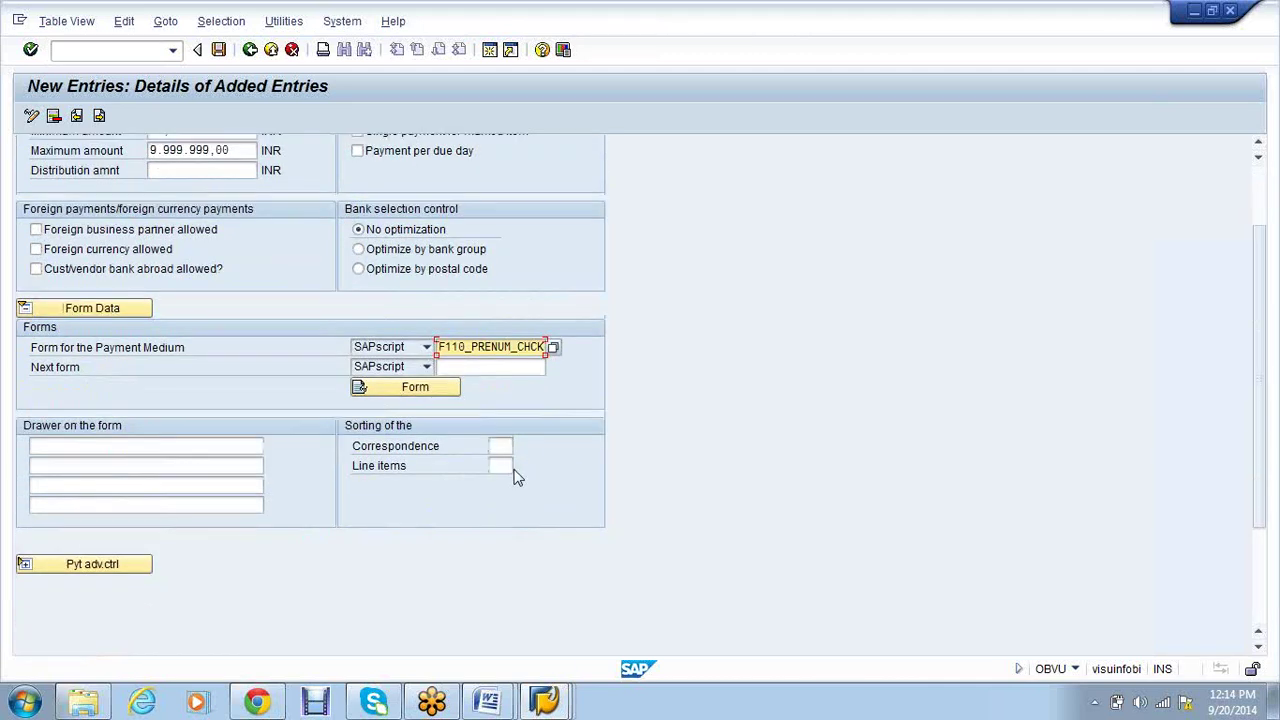
{"action": "scroll", "coordinate": [514, 478], "scroll_direction": "down", "scroll_amount": 1}
{"action": "left_click", "coordinate": [54, 372]}
{"action": "type", "text": "VS01"}
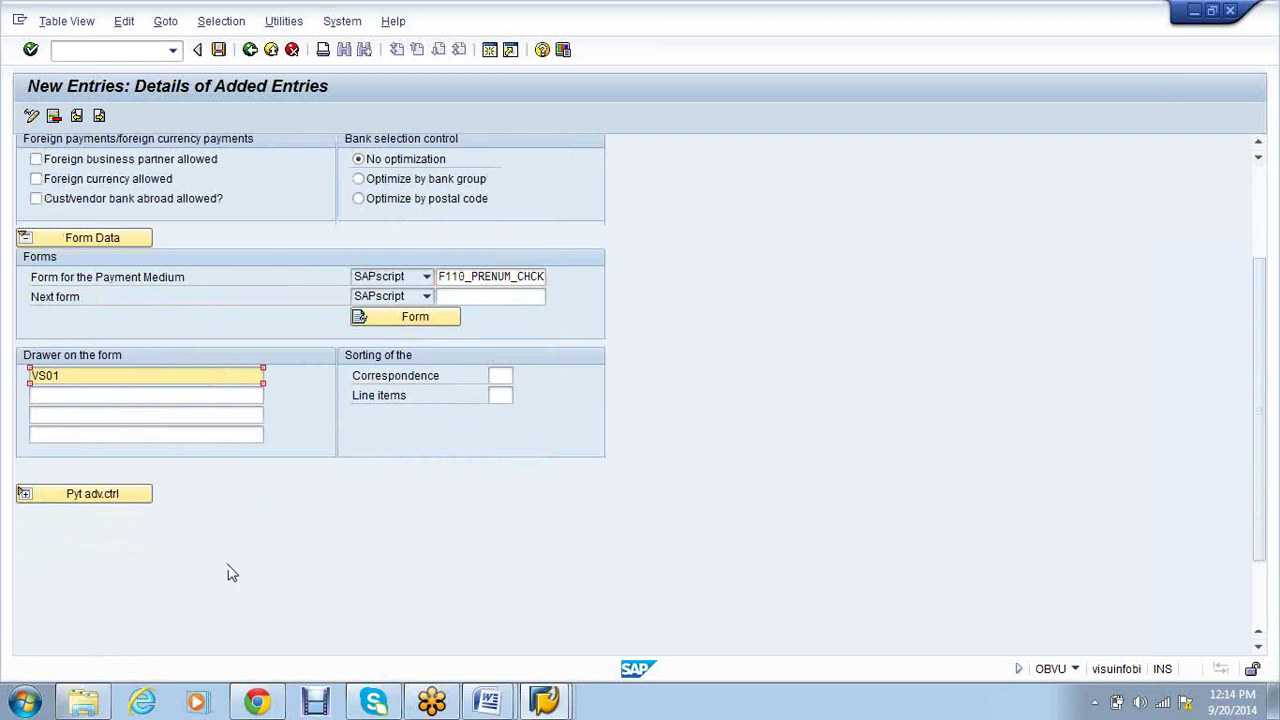
Save the company code payment method entry with its customizing request and leave the entry
{"action": "scroll", "coordinate": [229, 568], "scroll_direction": "up", "scroll_amount": 1}
{"action": "scroll", "coordinate": [231, 563], "scroll_direction": "up", "scroll_amount": 1}
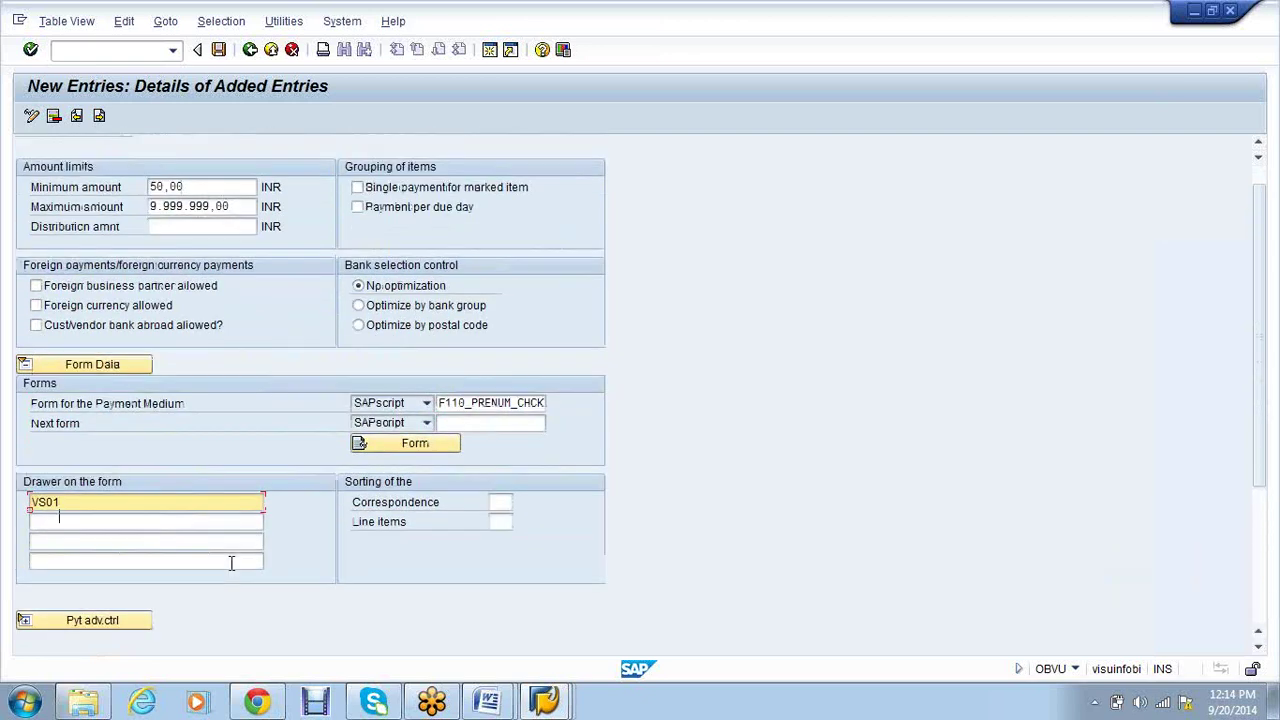
{"action": "scroll", "coordinate": [231, 563], "scroll_direction": "up", "scroll_amount": 1}
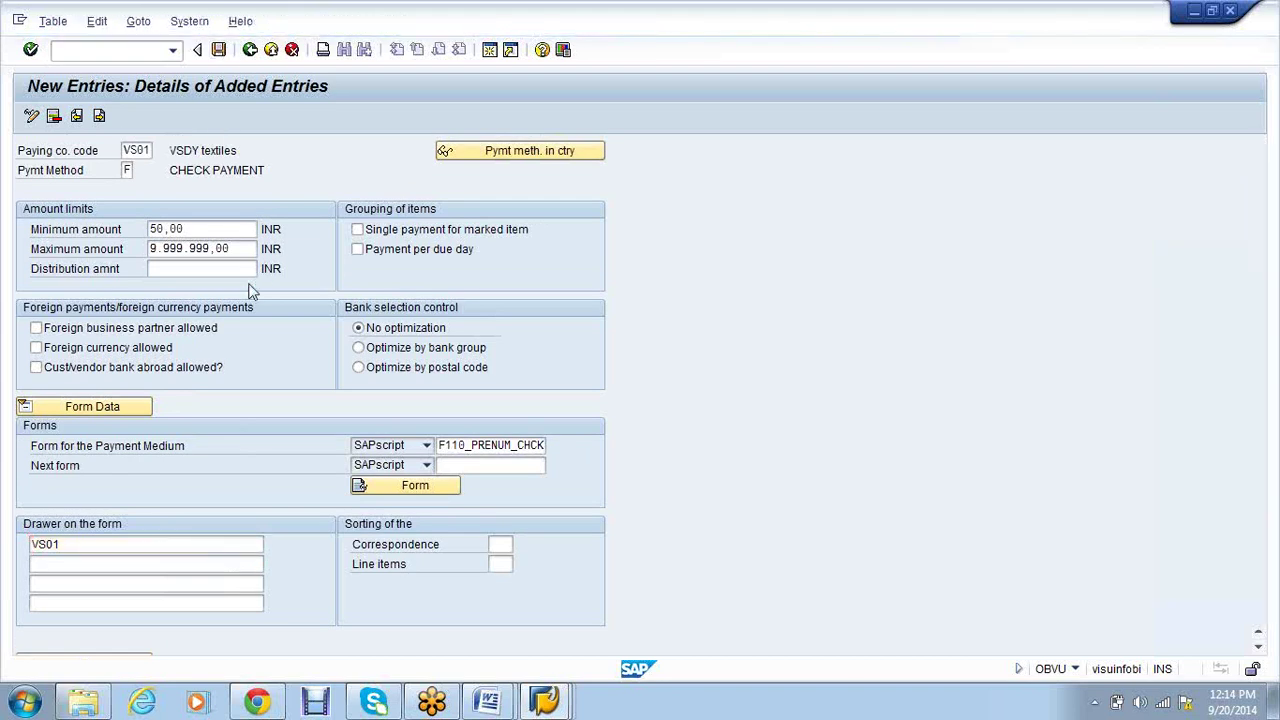
{"action": "left_click", "coordinate": [272, 316]}
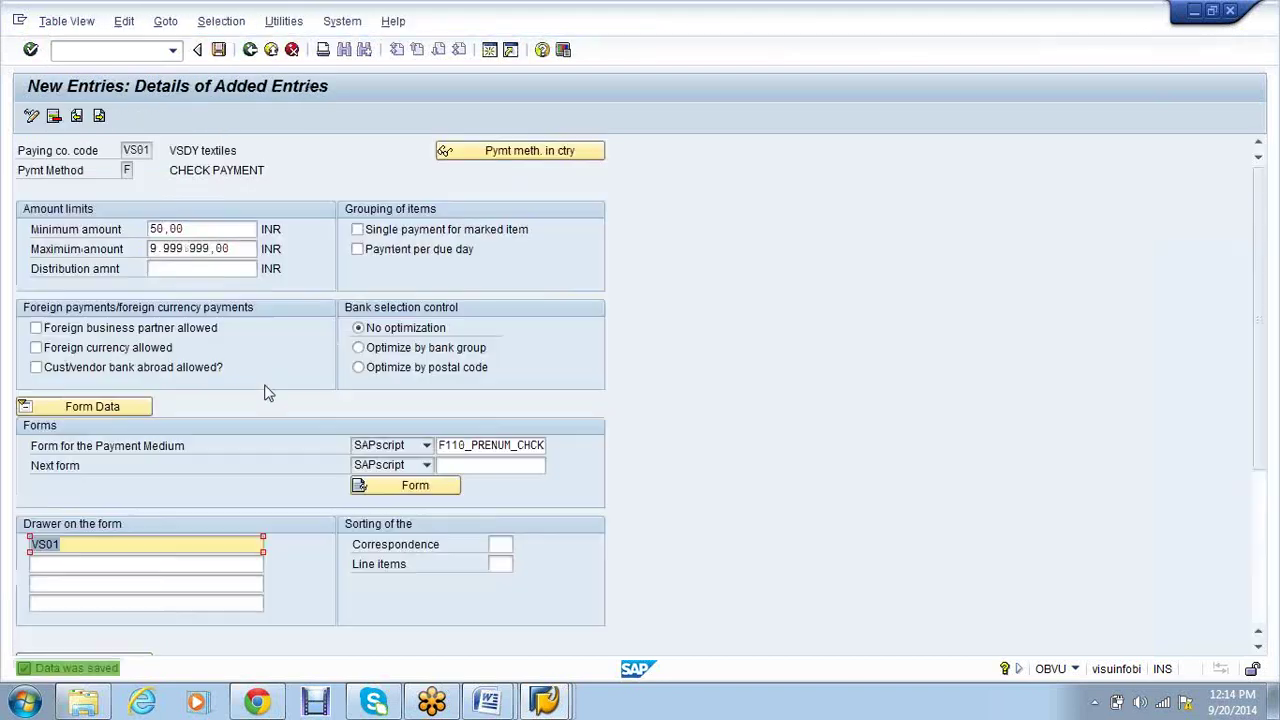
{"action": "left_click", "coordinate": [250, 50]}
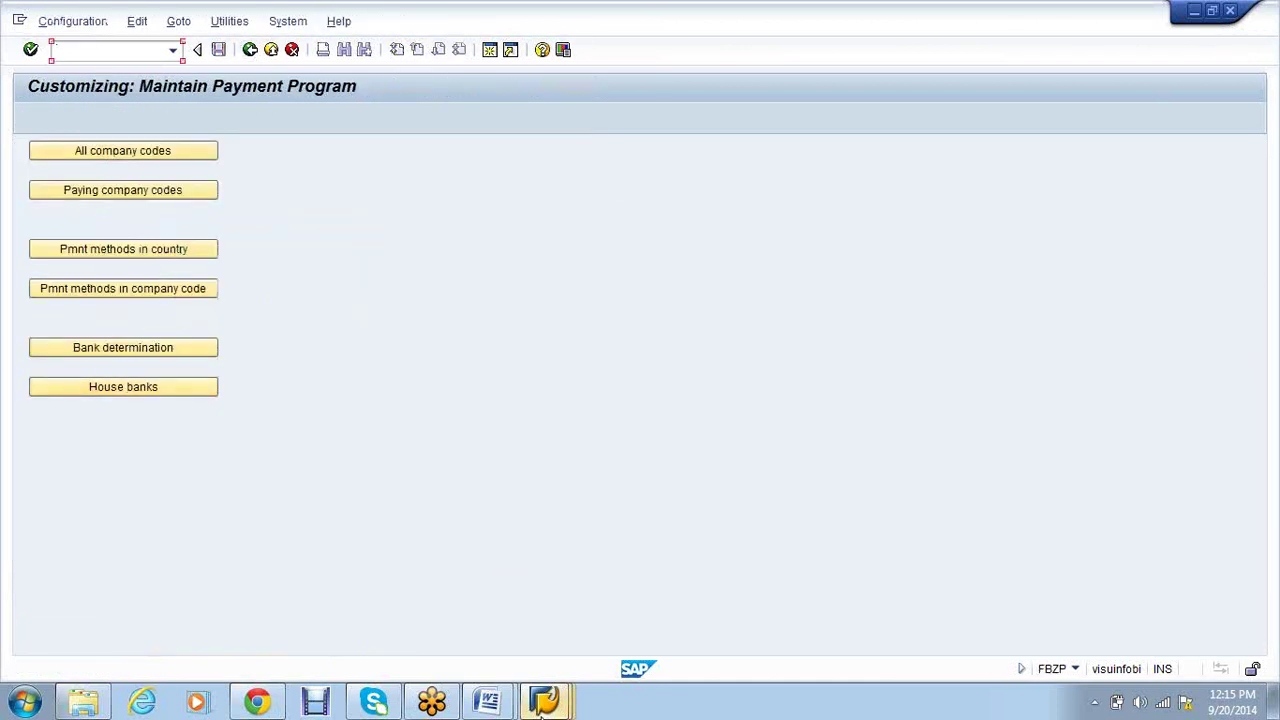
In another SAP session, run transaction OBA7 and look up the number range assigned to document type ZP
{"action": "mouse_move", "coordinate": [541, 705]}
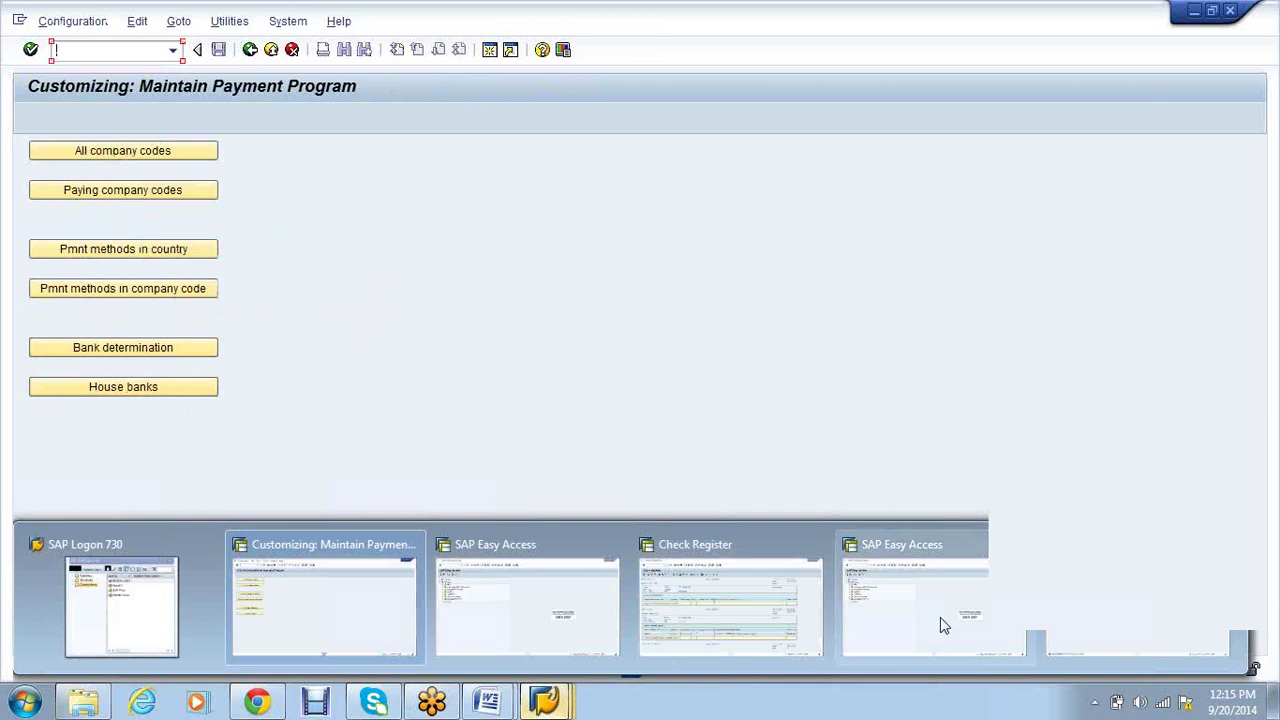
{"action": "left_click", "coordinate": [912, 575]}
{"action": "type", "text": "/noba7"}
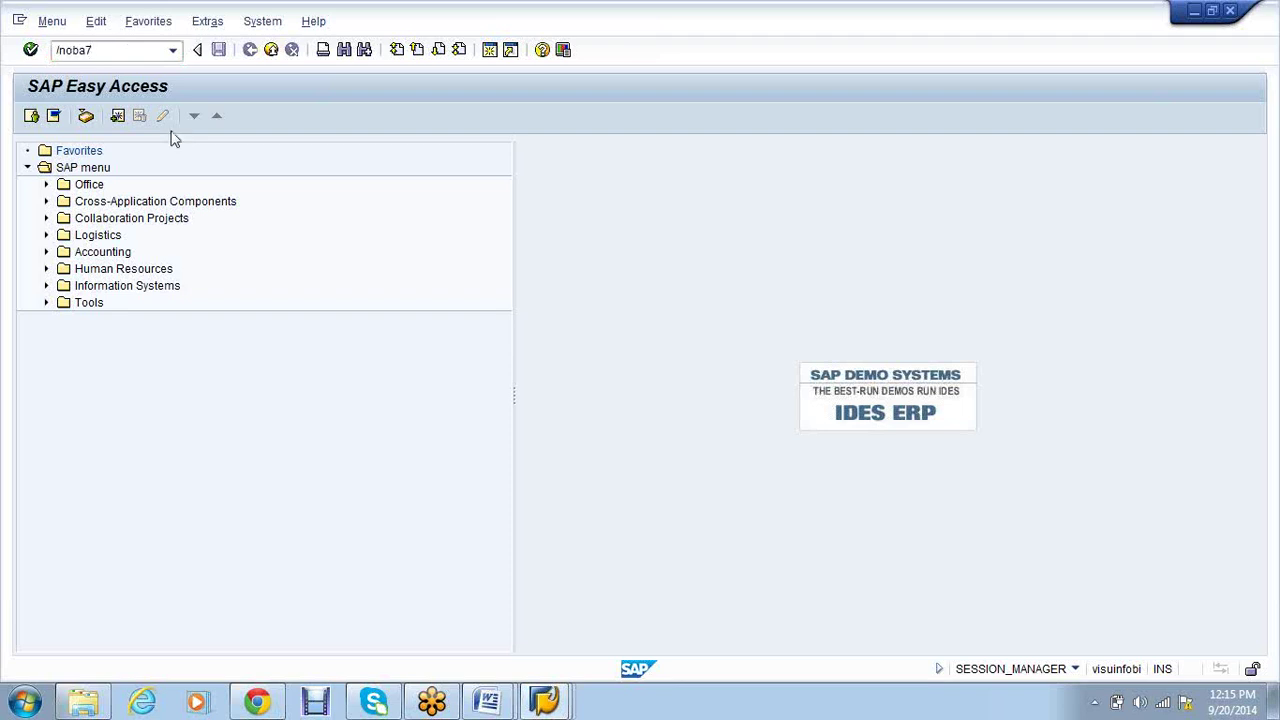
{"action": "key", "text": "Return"}
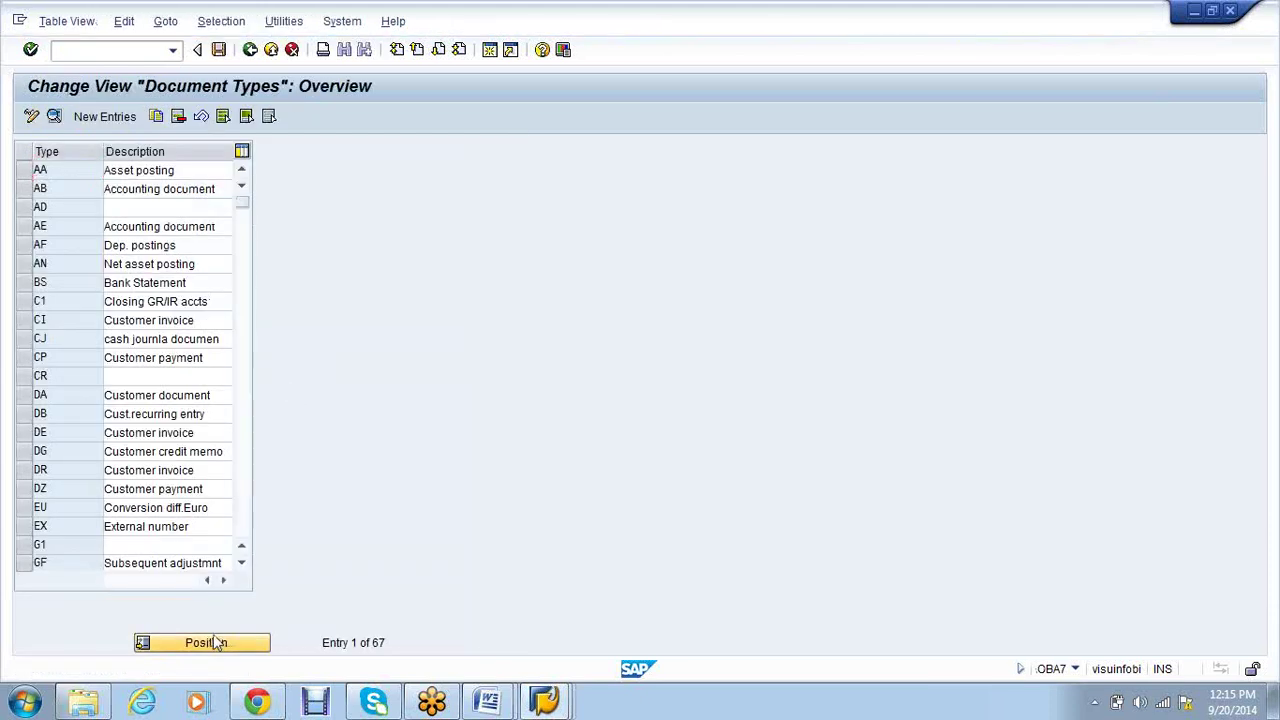
{"action": "left_click", "coordinate": [206, 643]}
{"action": "type", "text": "ZD"}
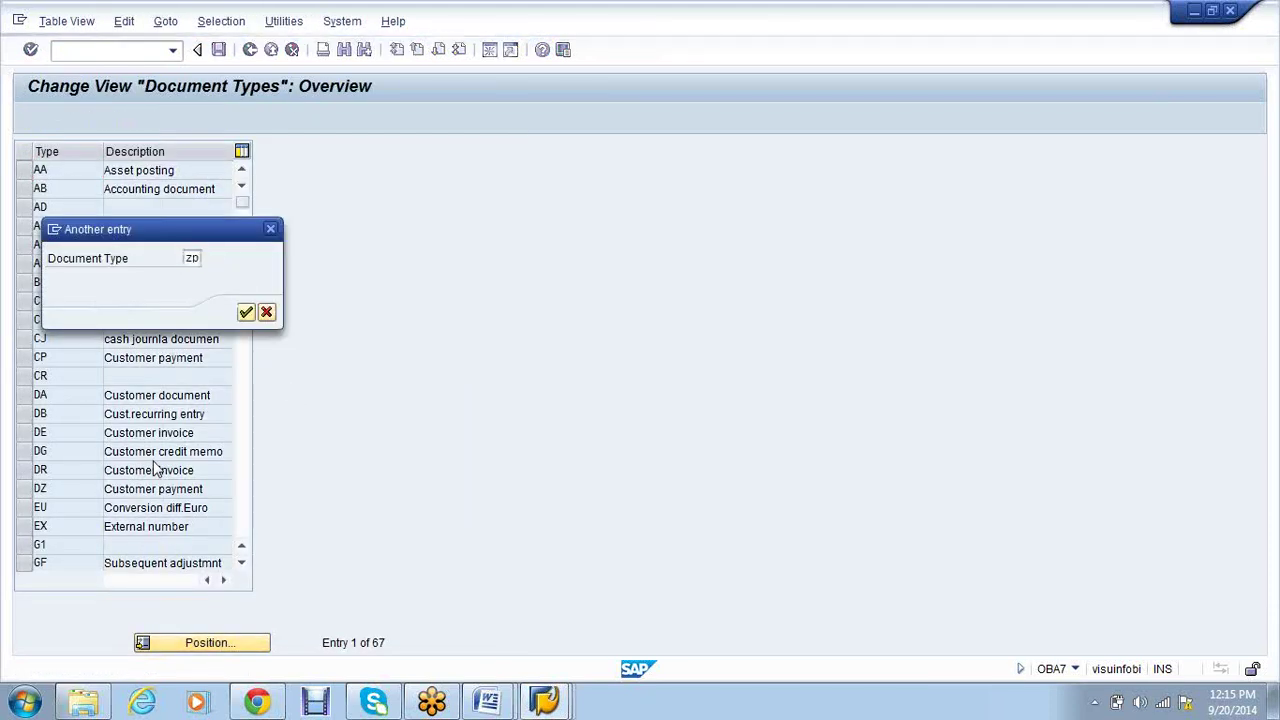
{"action": "key", "text": "Return"}
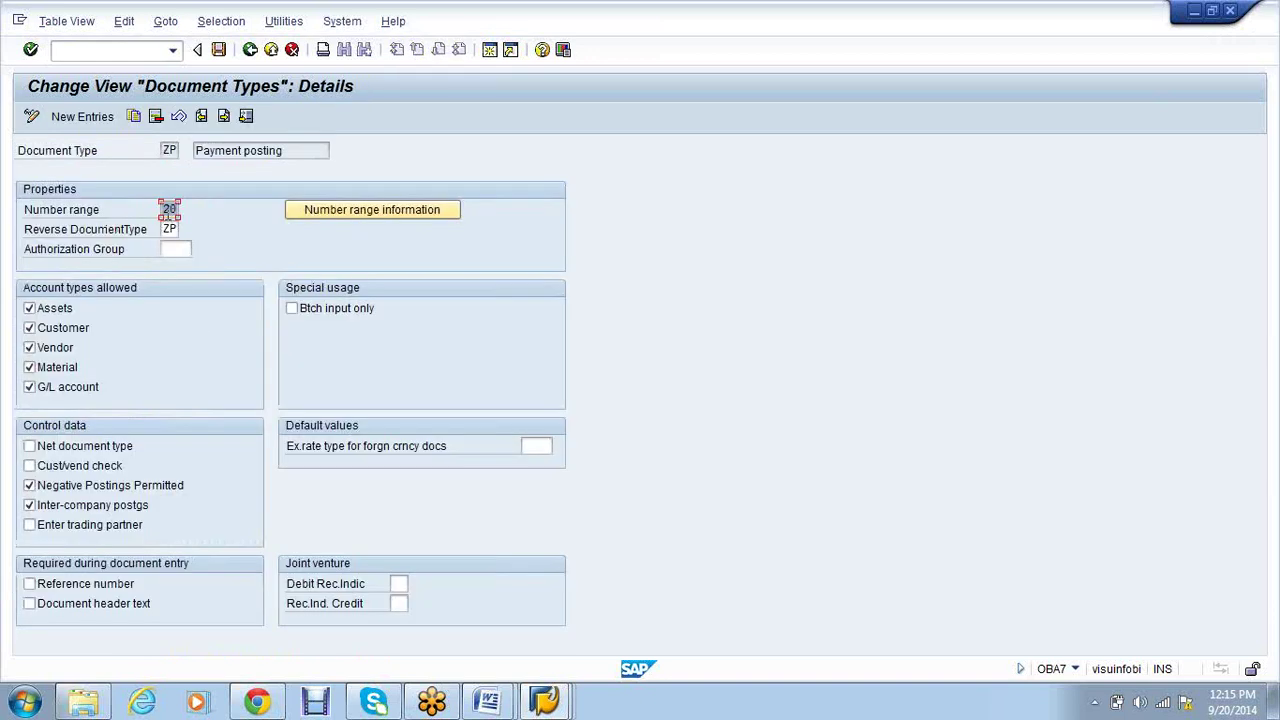
In the accounting document number ranges of company code VS01, insert interval 20 for year 2014 from 7000000 to 7999999
{"action": "left_click", "coordinate": [250, 49]}
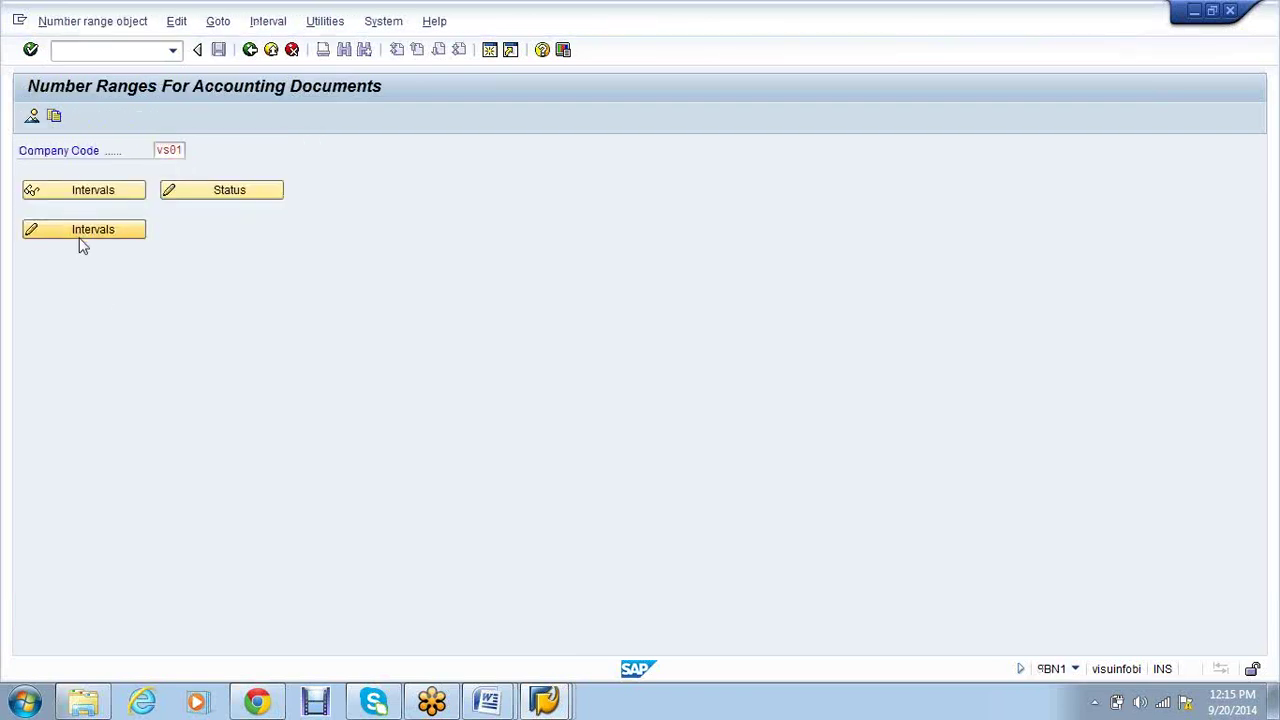
{"action": "left_click", "coordinate": [80, 237]}
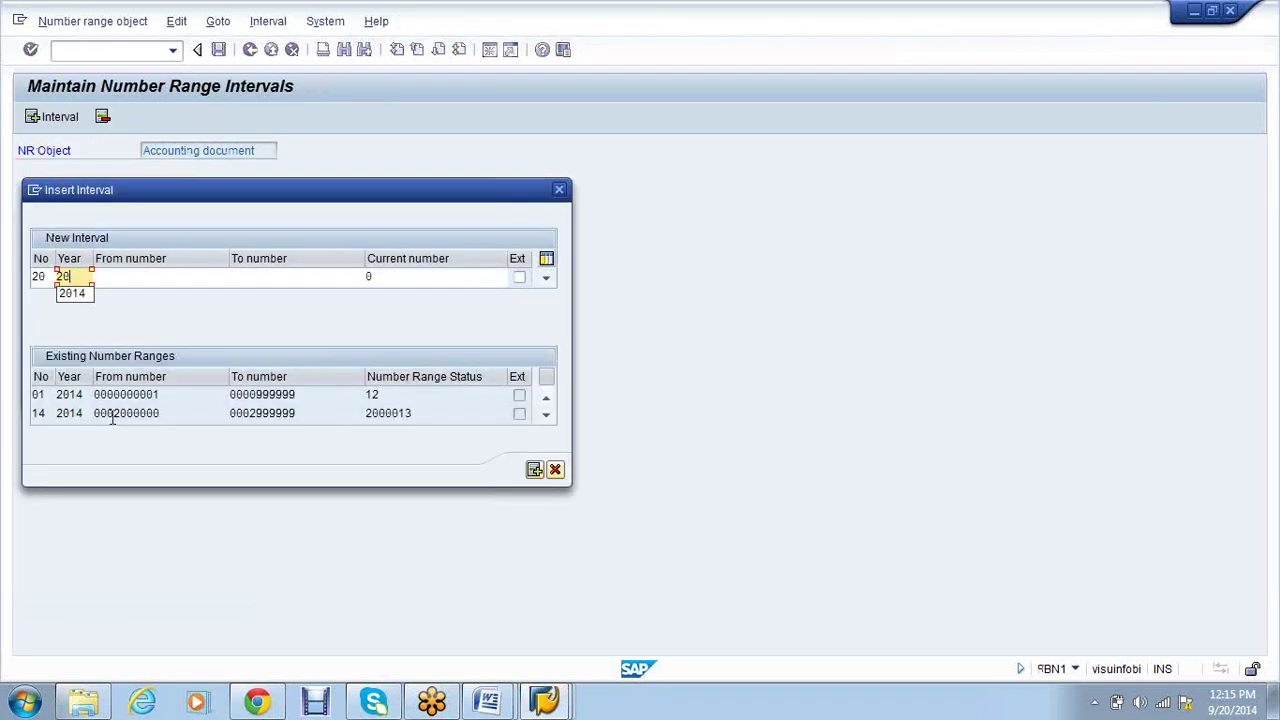
{"action": "key", "text": "Tab"}
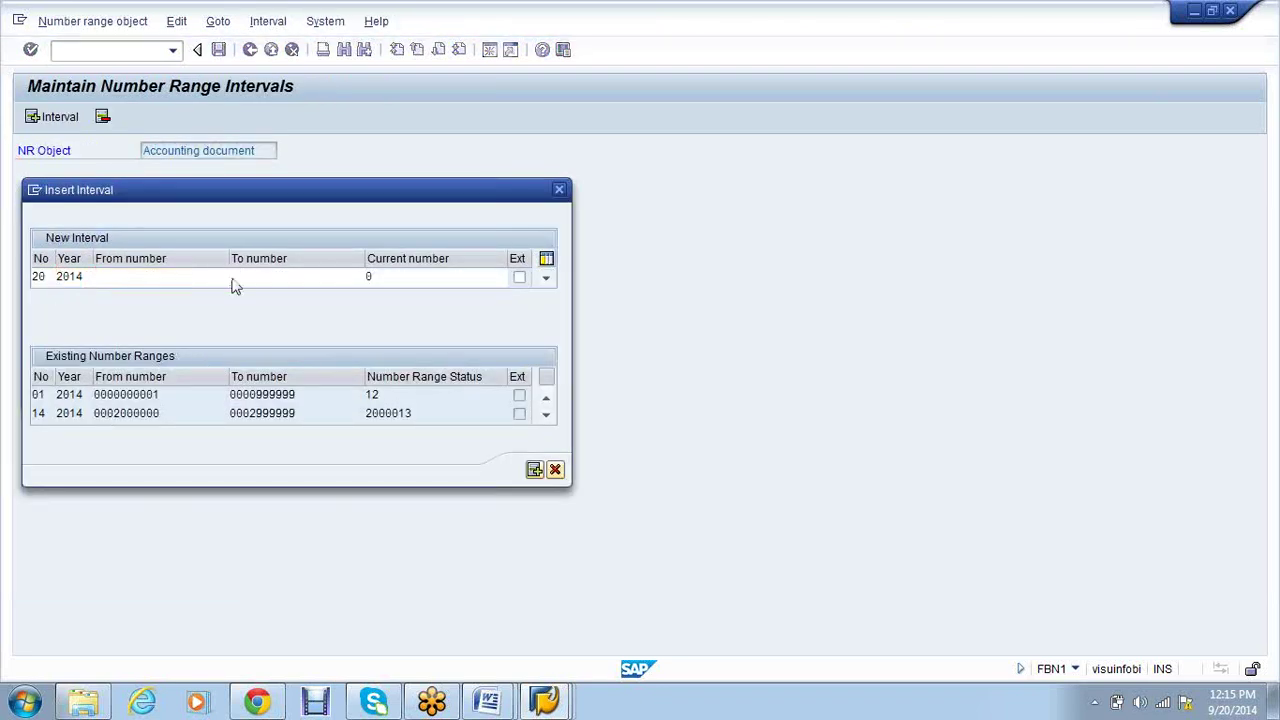
{"action": "key", "text": "Return"}
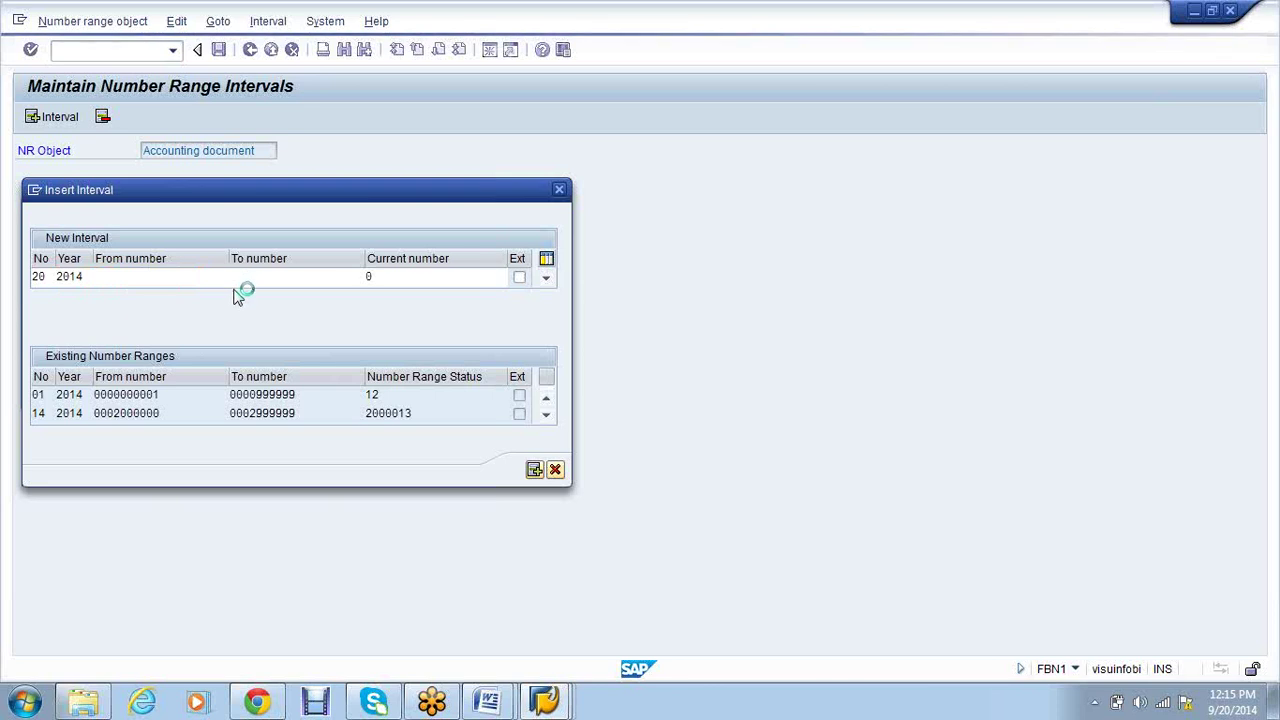
{"action": "double_click", "coordinate": [146, 307]}
{"action": "type", "text": "799"}
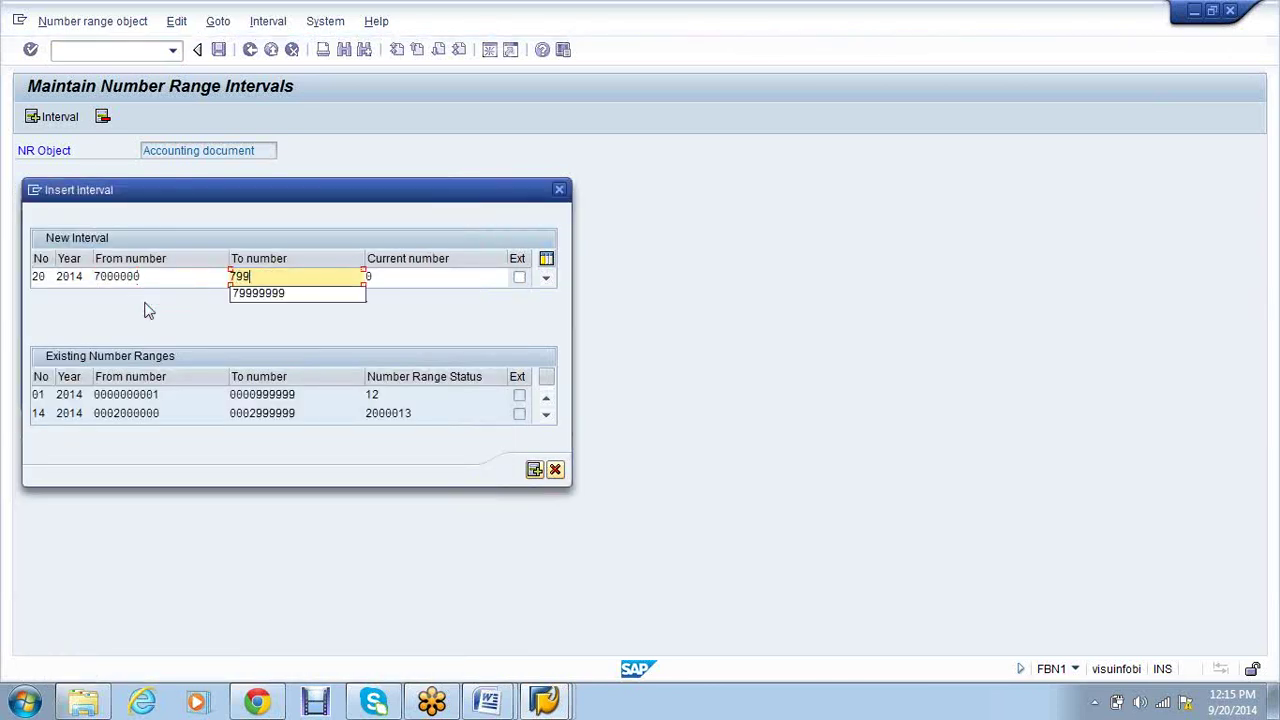
{"action": "type", "text": "9999"}
{"action": "left_click", "coordinate": [146, 310]}
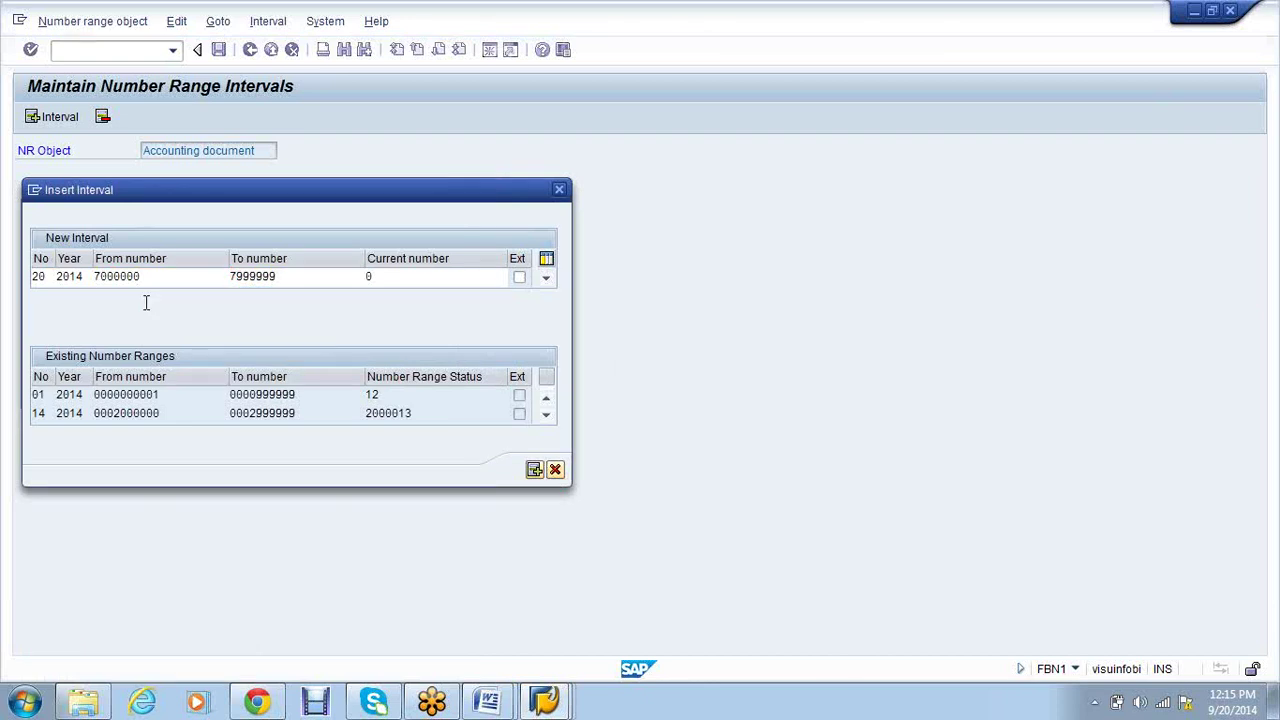
{"action": "key", "text": "Return"}
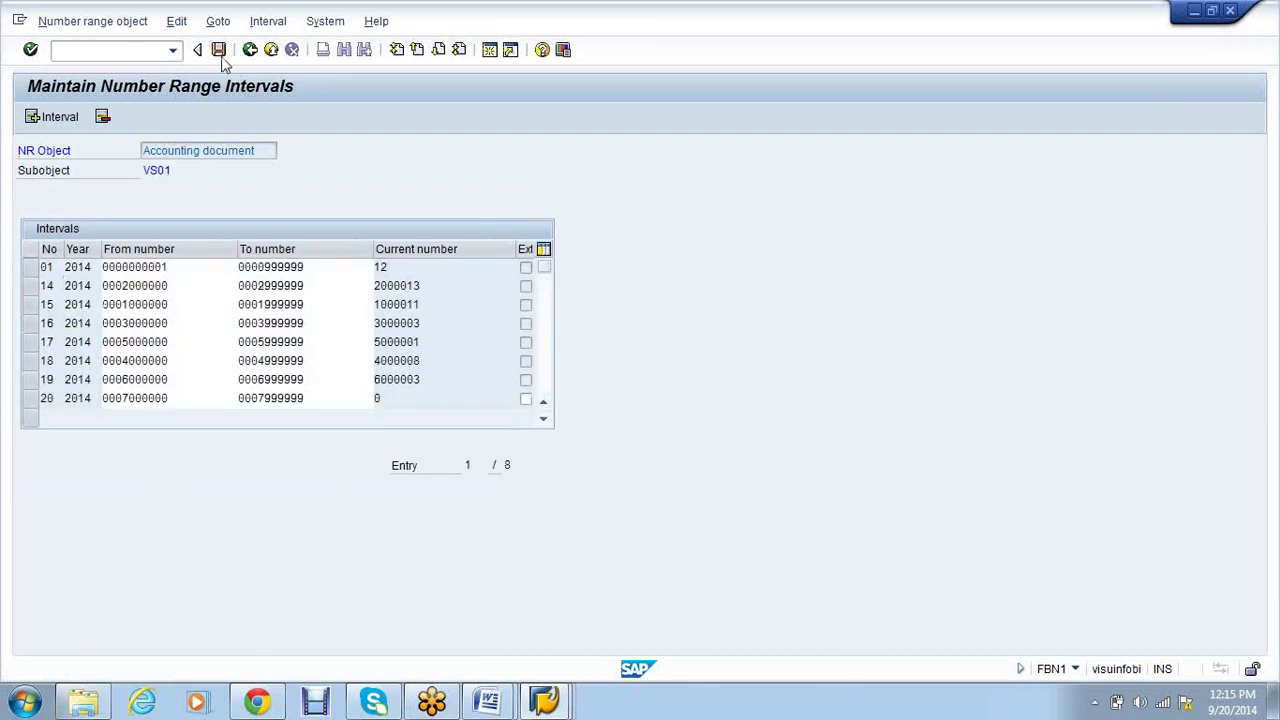
Save the number range intervals, accept the transport notice, and switch back to the payment program customizing session
{"action": "left_click", "coordinate": [220, 49]}
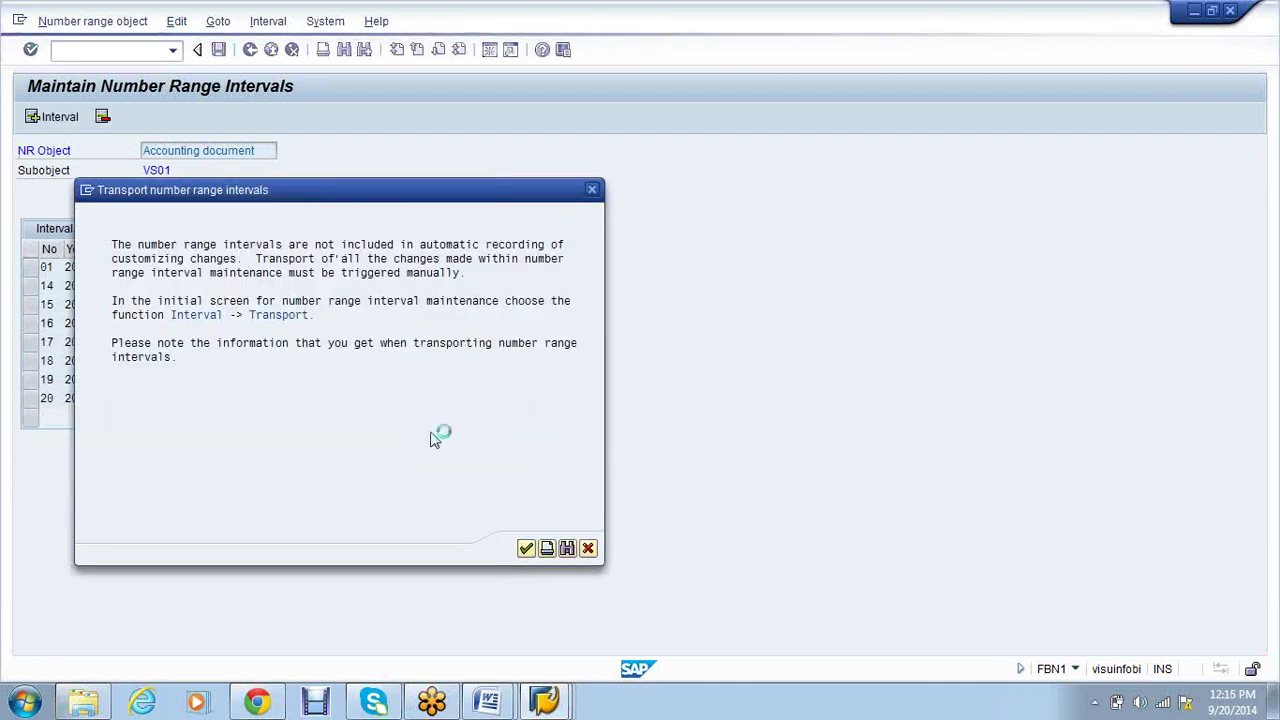
{"action": "key", "text": "Return"}
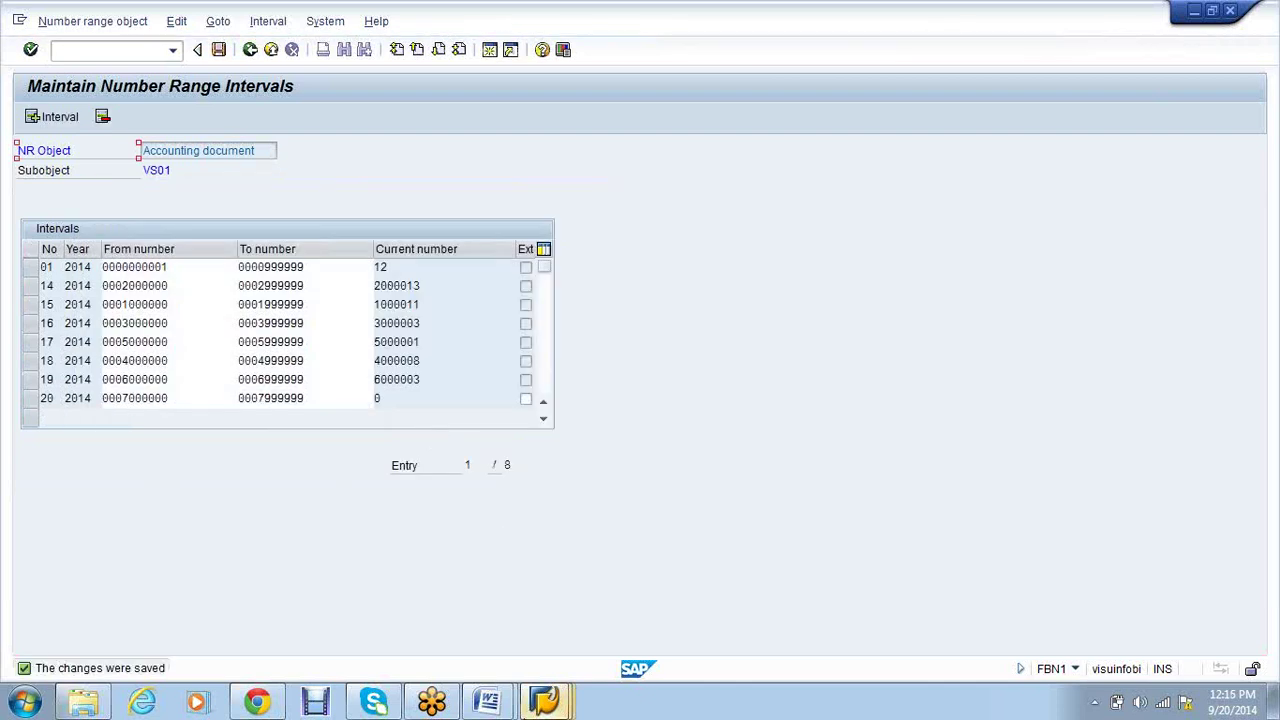
{"action": "left_click", "coordinate": [545, 701]}
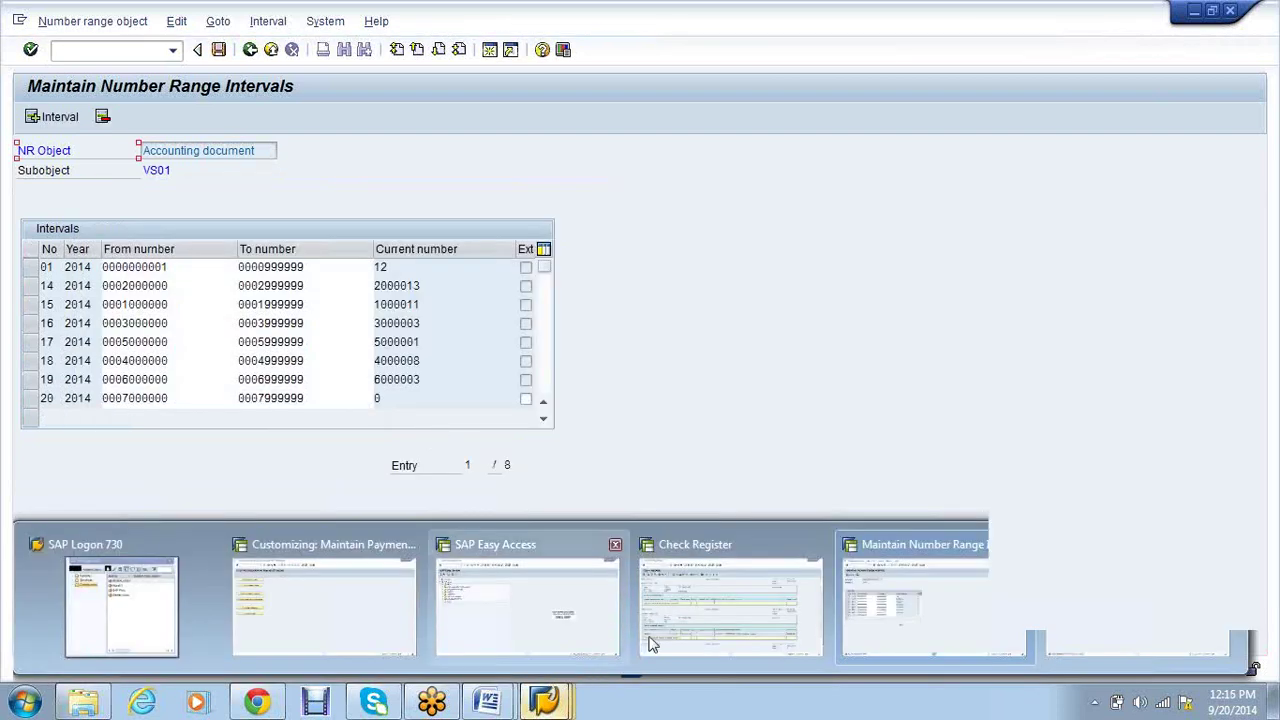
{"action": "left_click", "coordinate": [336, 606]}
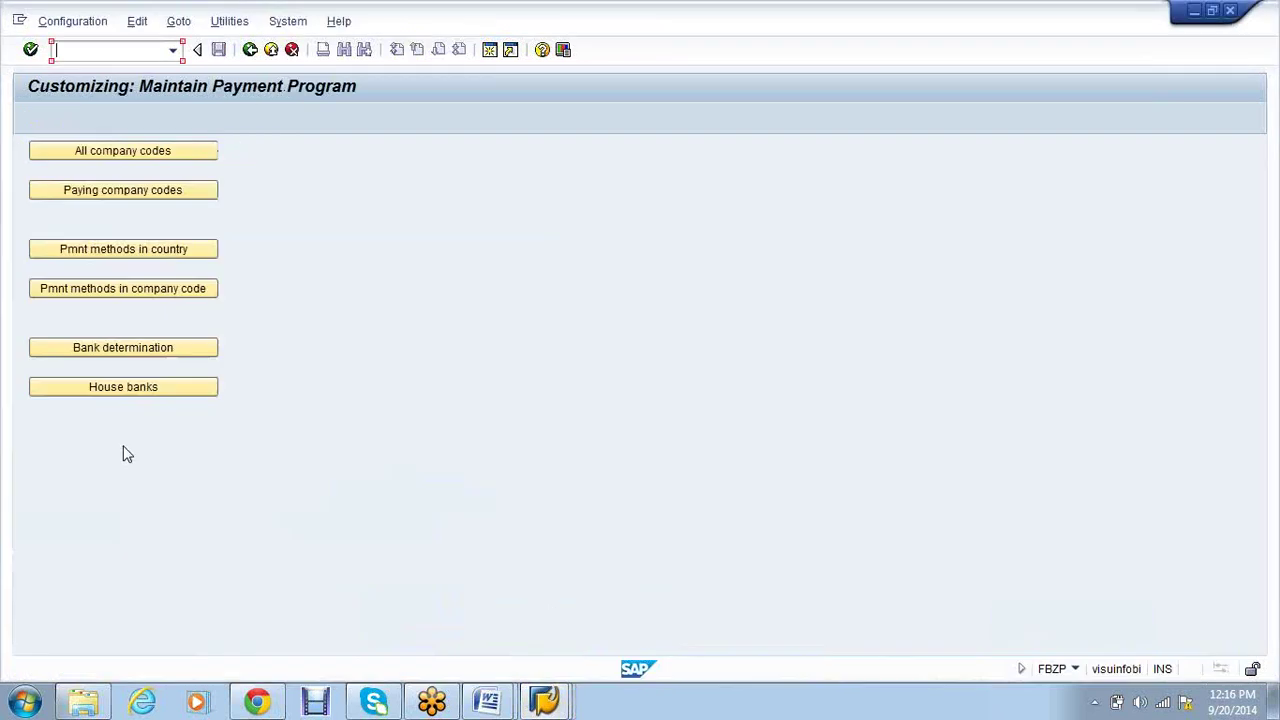
In the payment program's bank determination, locate paying company code VS01 and open its ranking order
{"action": "left_click", "coordinate": [132, 357]}
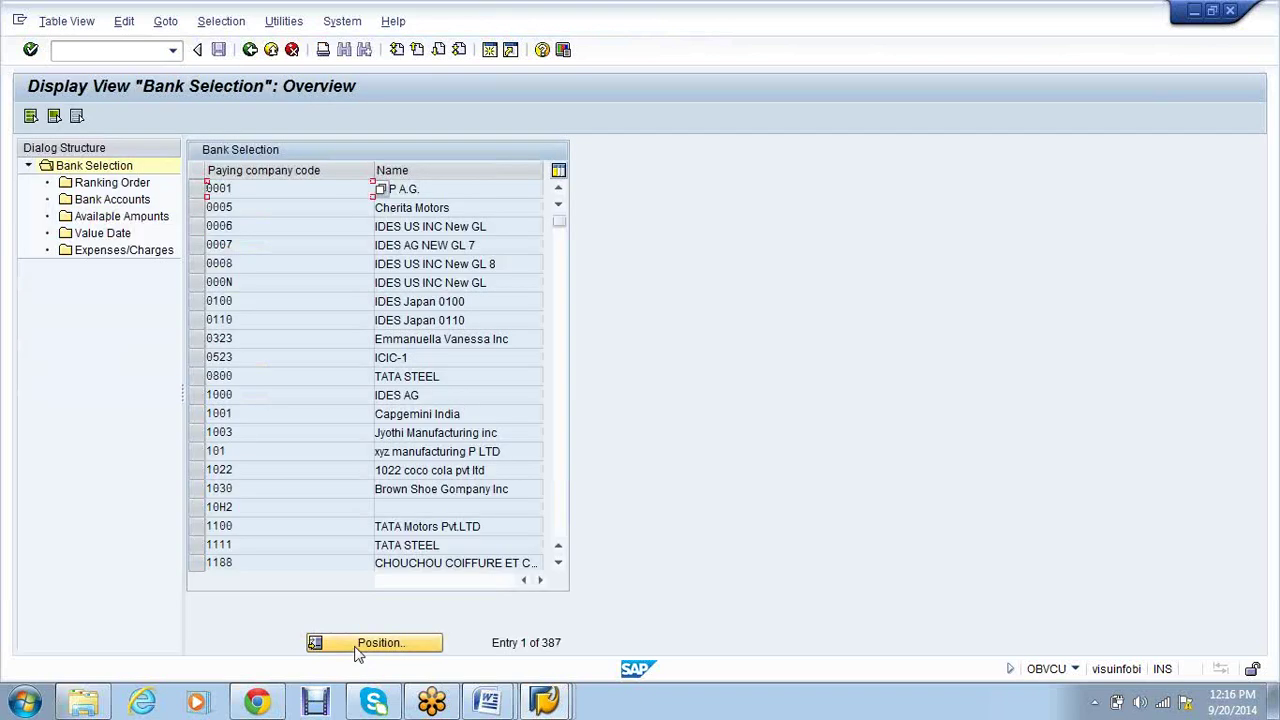
{"action": "left_click", "coordinate": [388, 643]}
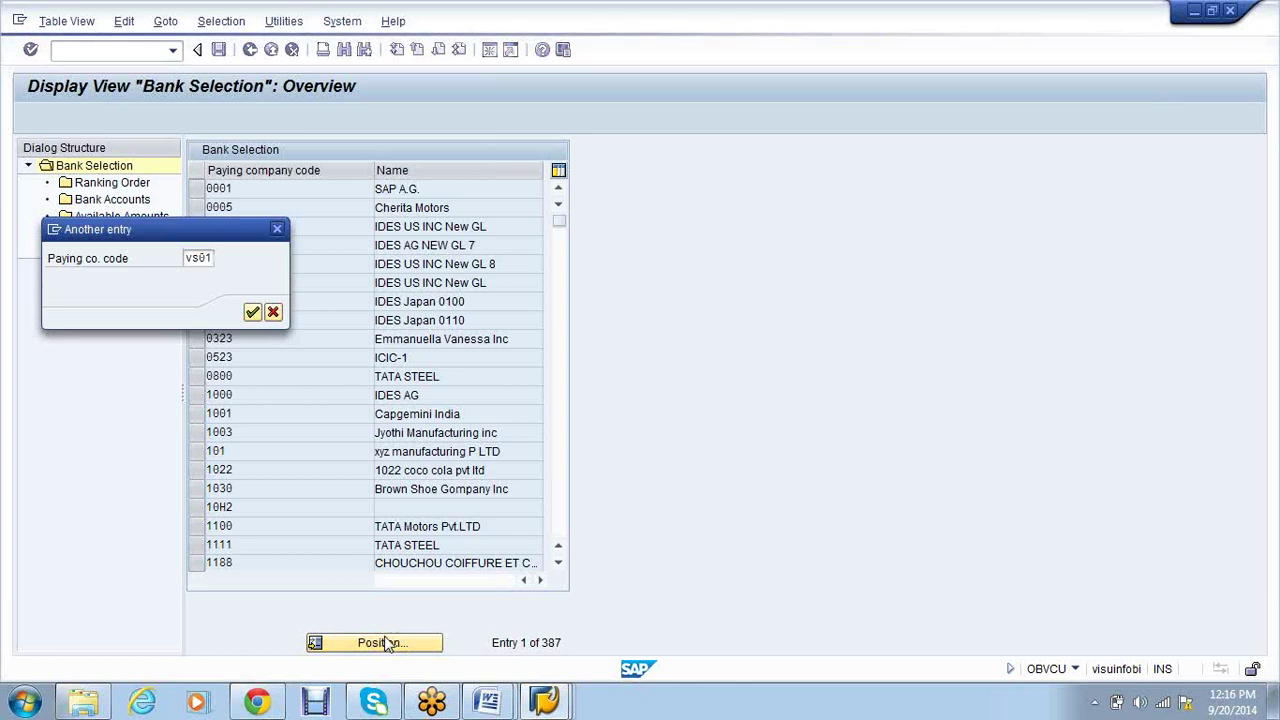
{"action": "key", "text": "Return"}
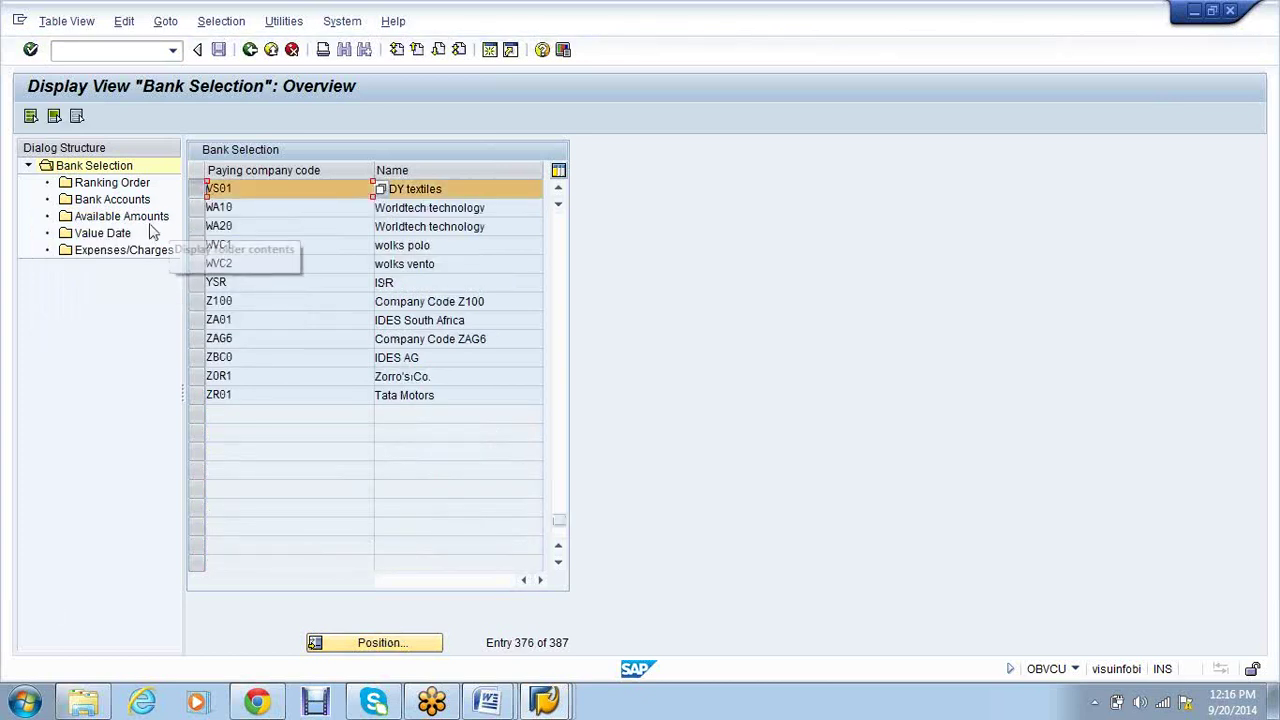
{"action": "left_click", "coordinate": [118, 187]}
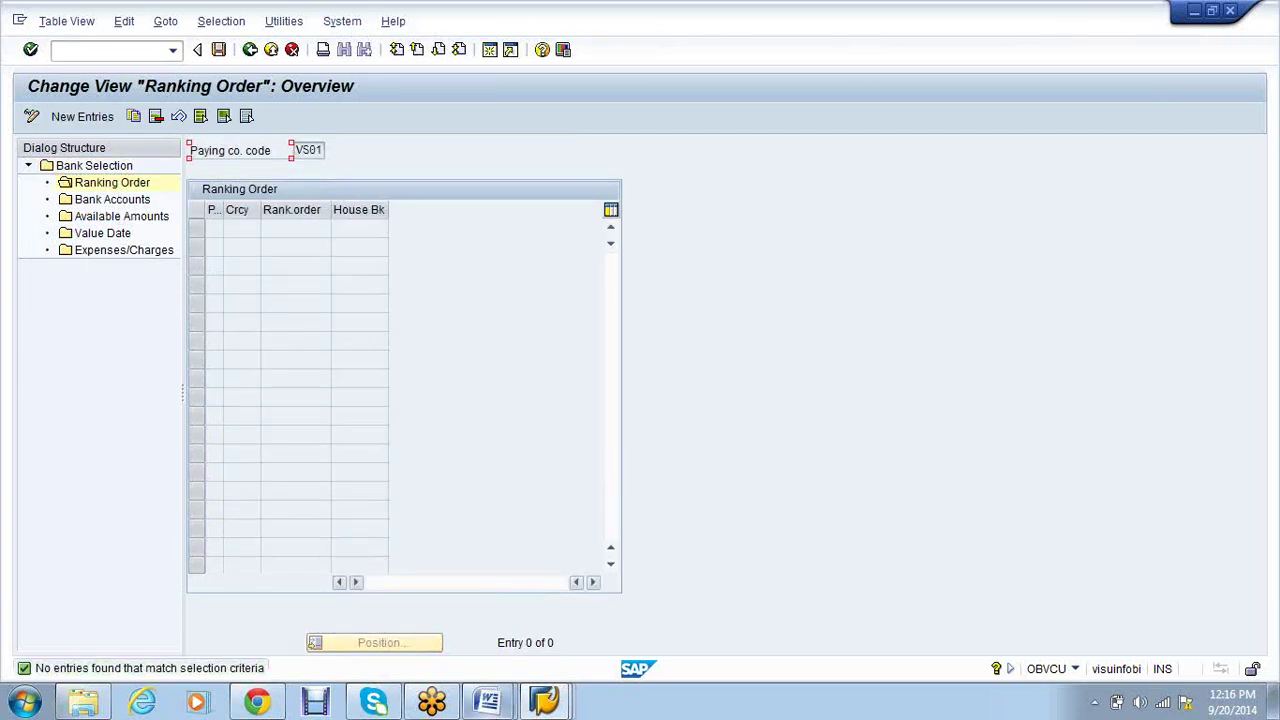
Switch to the Word notes and list VS01 with the banks HDFC, SBI and ICICI on separate lines
{"action": "left_click", "coordinate": [488, 700]}
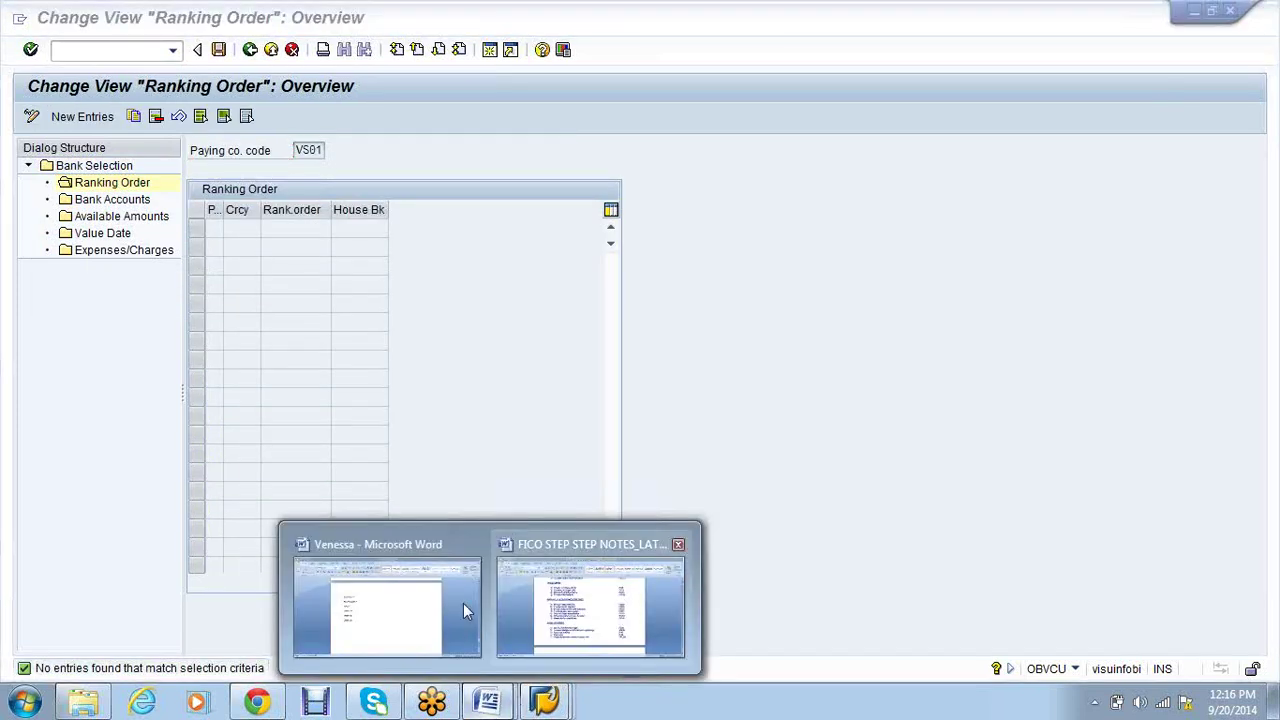
{"action": "left_click", "coordinate": [395, 594]}
{"action": "type", "text": "01"}
{"action": "key", "text": "Return"}
{"action": "type", "text": "HDFC"}
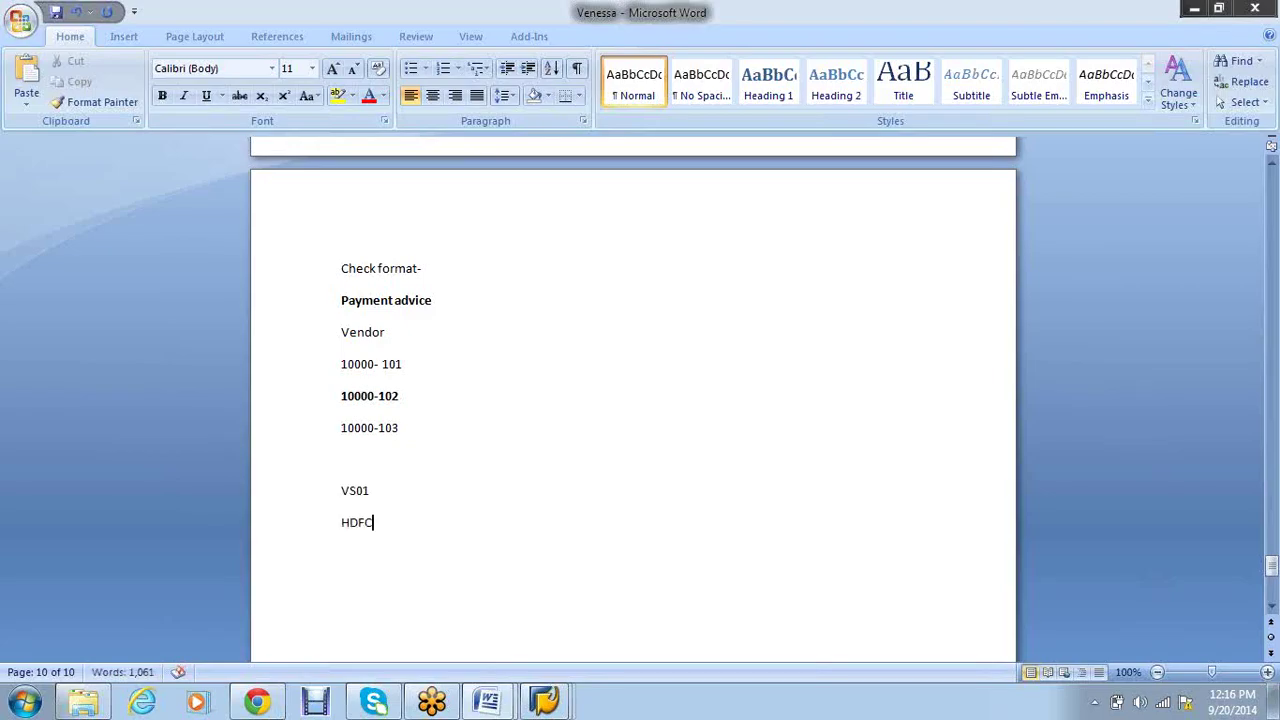
{"action": "key", "text": "Return"}
{"action": "type", "text": "SBI"}
{"action": "key", "text": "Return"}
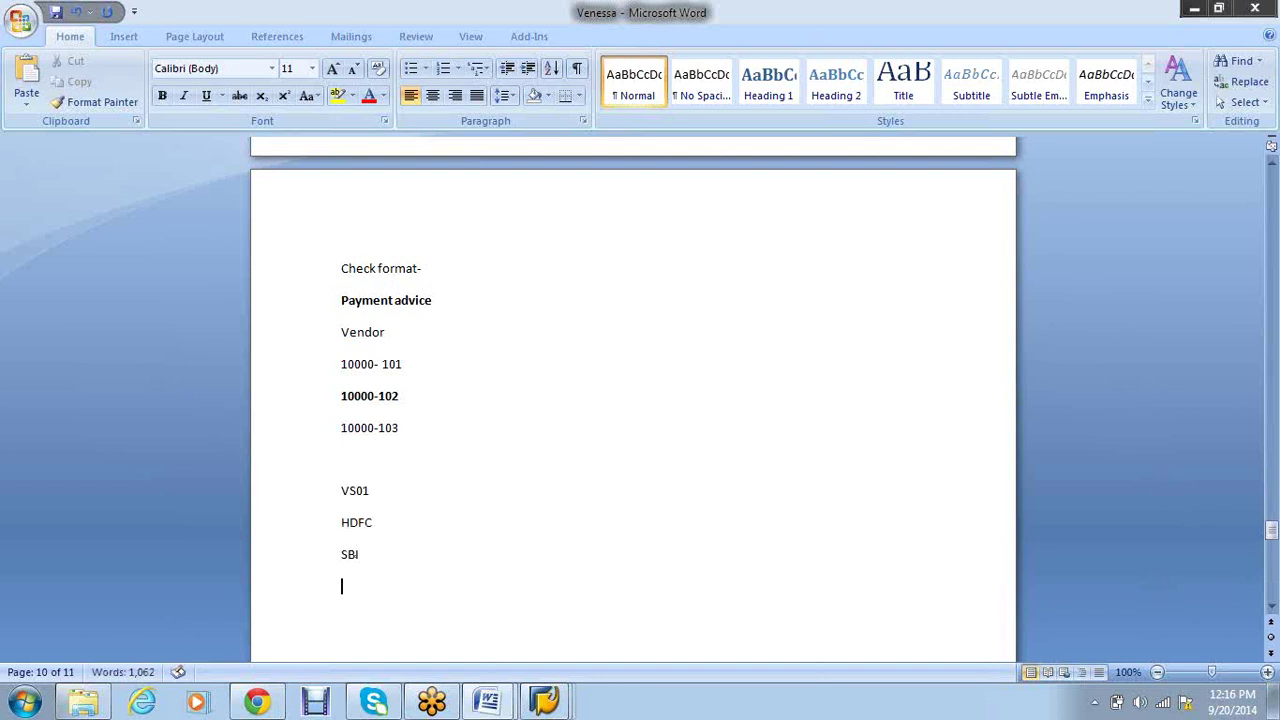
{"action": "type", "text": "ICICI"}
Append rank numbers to the listed banks: HDFC 1, SBI 2 and ICICI 3
{"action": "key", "text": "Up"}
{"action": "key", "text": "Up"}
{"action": "type", "text": "-1"}
{"action": "key", "text": "Down"}
{"action": "type", "text": "-2"}
{"action": "key", "text": "Down"}
{"action": "type", "text": "-3"}
Append the amounts to the ranked banks: 10000 for HDFC, 30000 for SBI and 40000 for ICICI
{"action": "key", "text": "Up"}
{"action": "key", "text": "Up"}
{"action": "key", "text": "End"}
{"action": "type", "text": "- 10000"}
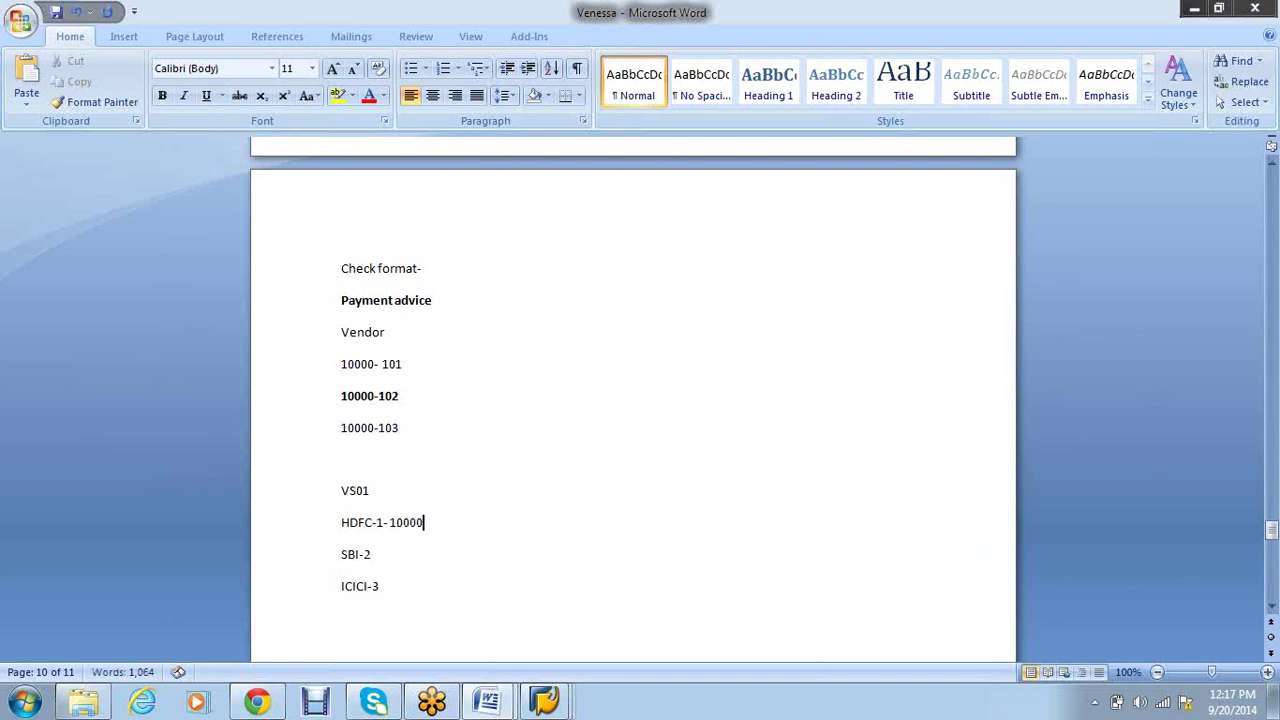
{"action": "key", "text": "Down"}
{"action": "type", "text": "-30000"}
{"action": "key", "text": "Down"}
{"action": "type", "text": "-40000"}
Add the line "Payment -50000" below the bank list
{"action": "key", "text": "Return"}
{"action": "scroll", "coordinate": [493, 477], "scroll_direction": "down", "scroll_amount": 2}
{"action": "scroll", "coordinate": [493, 477], "scroll_direction": "down", "scroll_amount": 1}
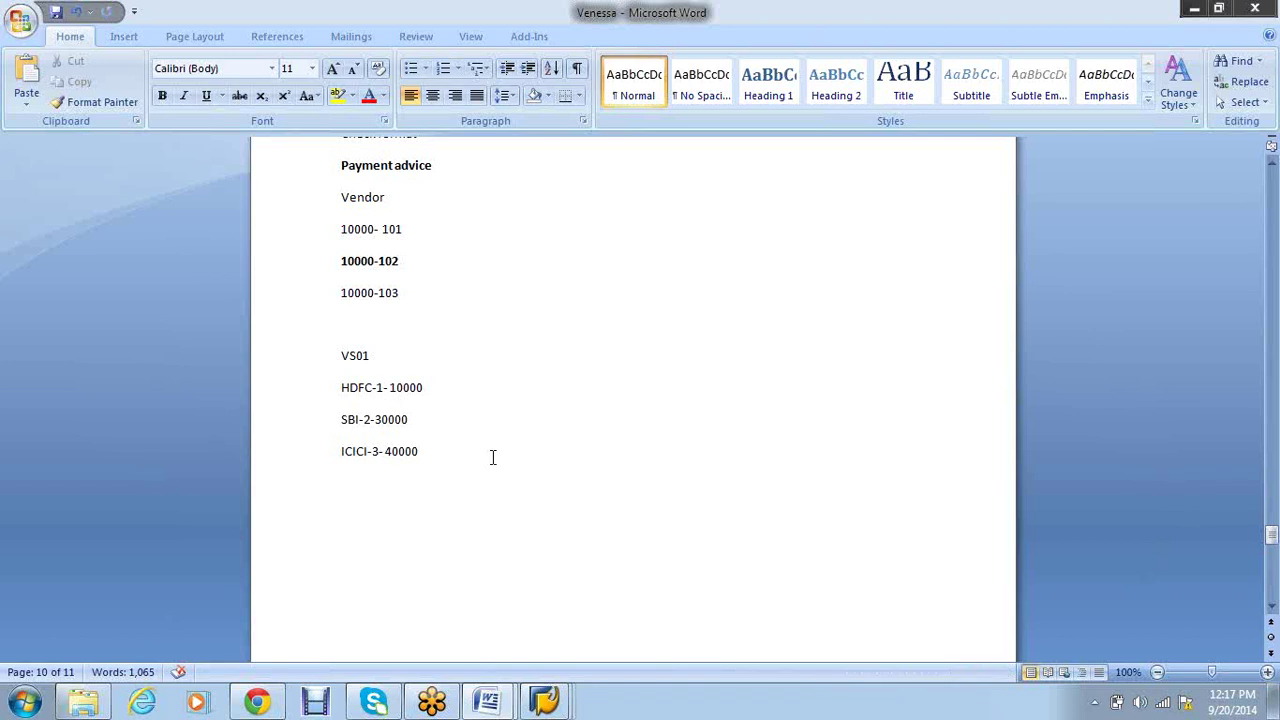
{"action": "type", "text": "5"}
{"action": "key", "text": "BackSpace"}
{"action": "type", "text": "Payment -50000"}
Change the ICICI amount in the bank list to 80000
{"action": "left_click", "coordinate": [391, 451]}
{"action": "key", "text": "BackSpace"}
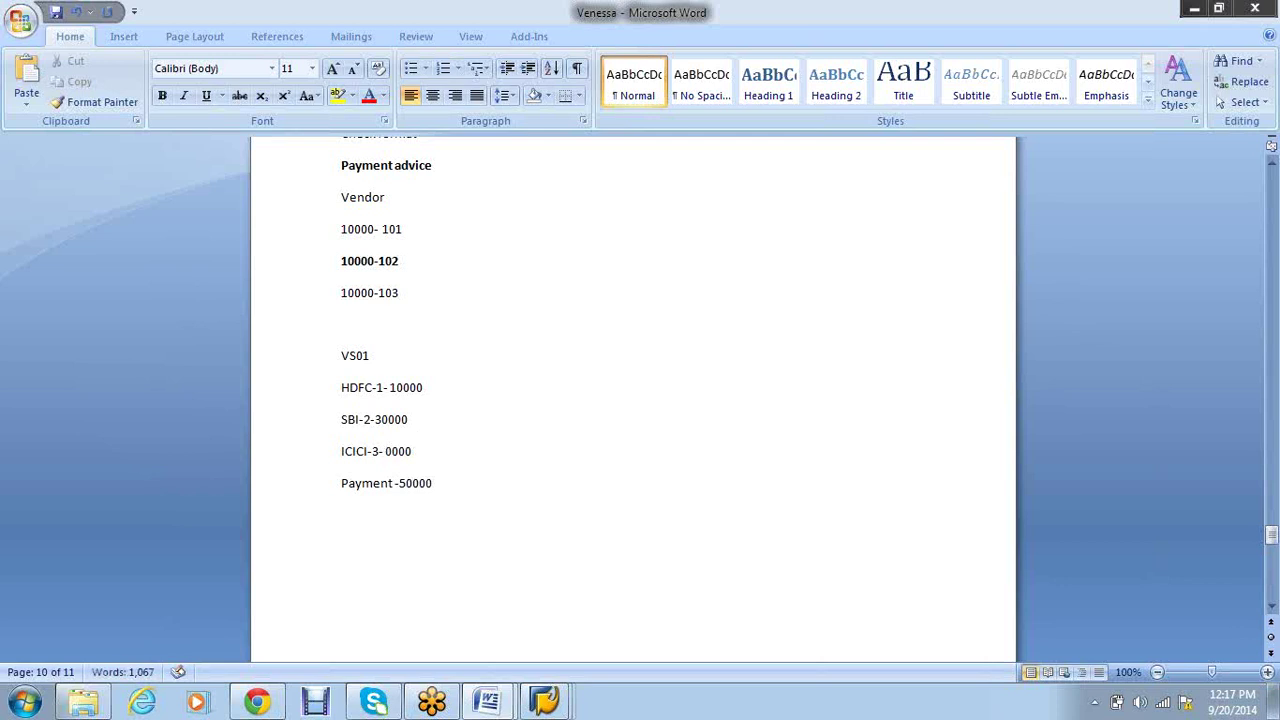
{"action": "type", "text": "8"}
{"action": "left_click", "coordinate": [498, 488]}
{"action": "left_click", "coordinate": [441, 421]}
{"action": "left_click_drag", "start_coordinate": [439, 451], "coordinate": [384, 452]}
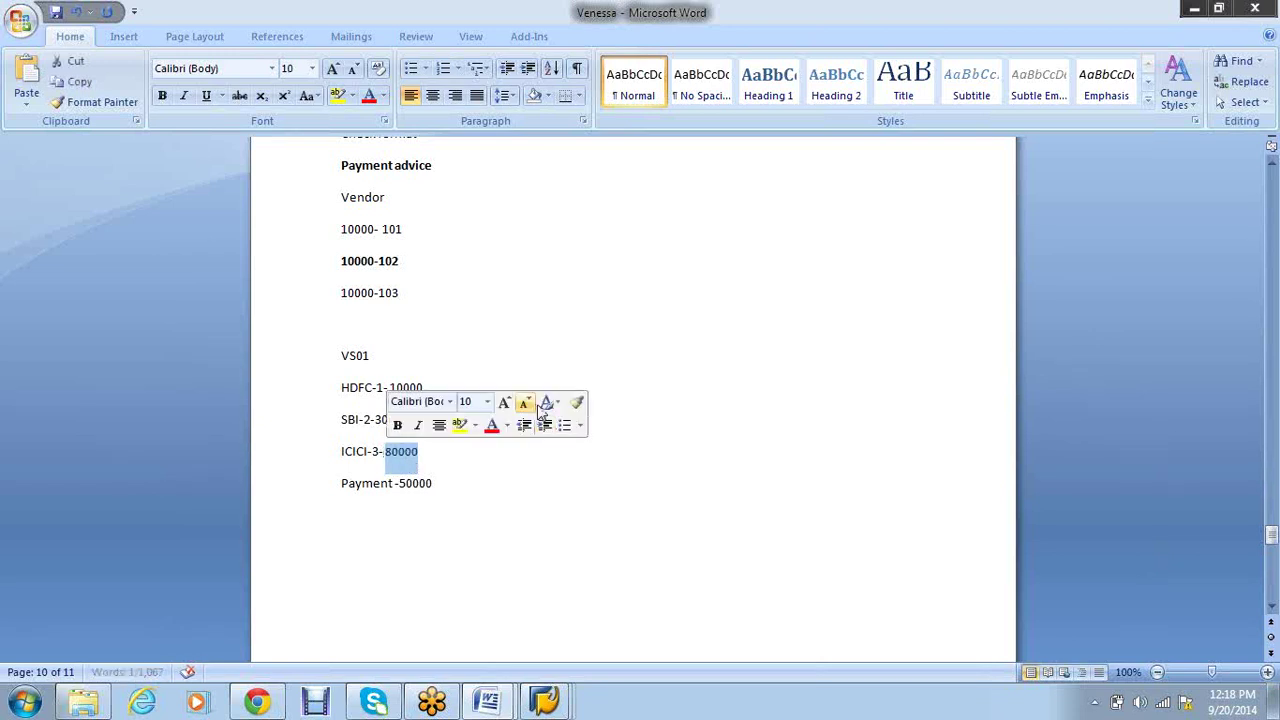
{"action": "left_click", "coordinate": [594, 327]}
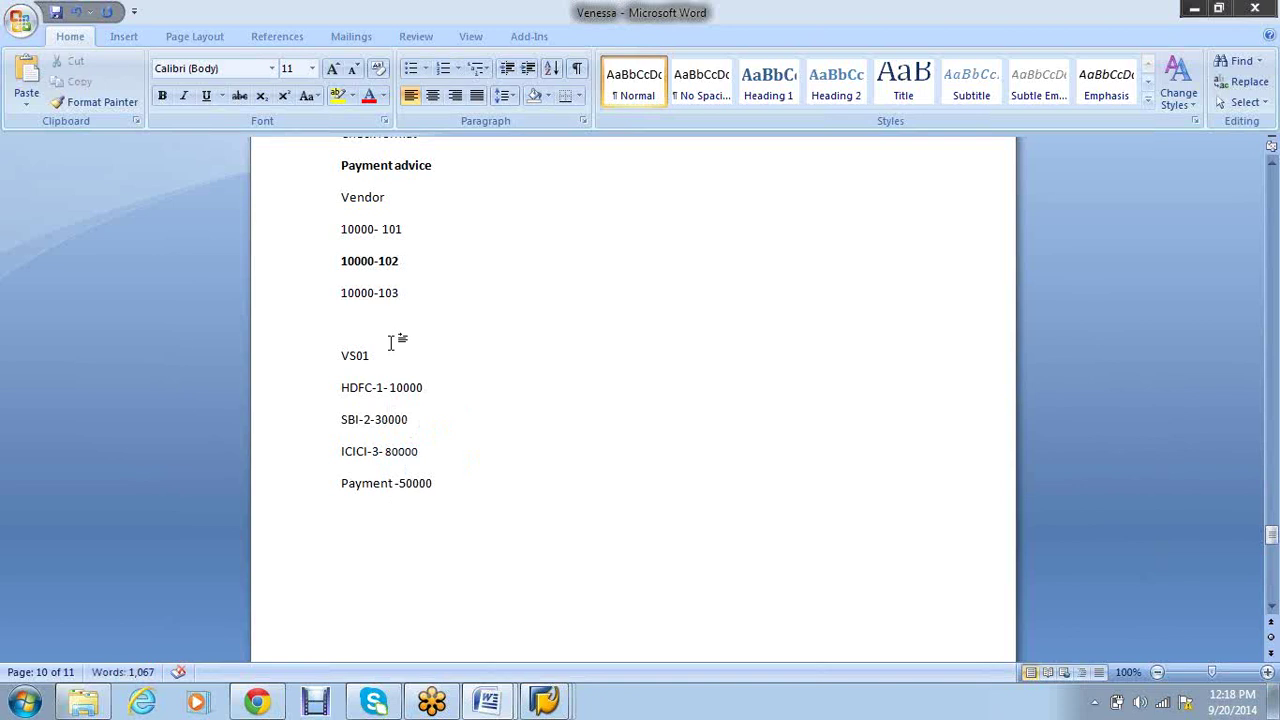
Swap the bank ranks in the notes so that ICICI has 1 and HDFC has 3
{"action": "left_click", "coordinate": [379, 449]}
{"action": "key", "text": "BackSpace"}
{"action": "type", "text": "1"}
{"action": "key", "text": "BackSpace"}
{"action": "type", "text": "3"}
{"action": "left_click", "coordinate": [403, 451]}
{"action": "left_click", "coordinate": [389, 420]}
{"action": "left_click", "coordinate": [389, 389]}
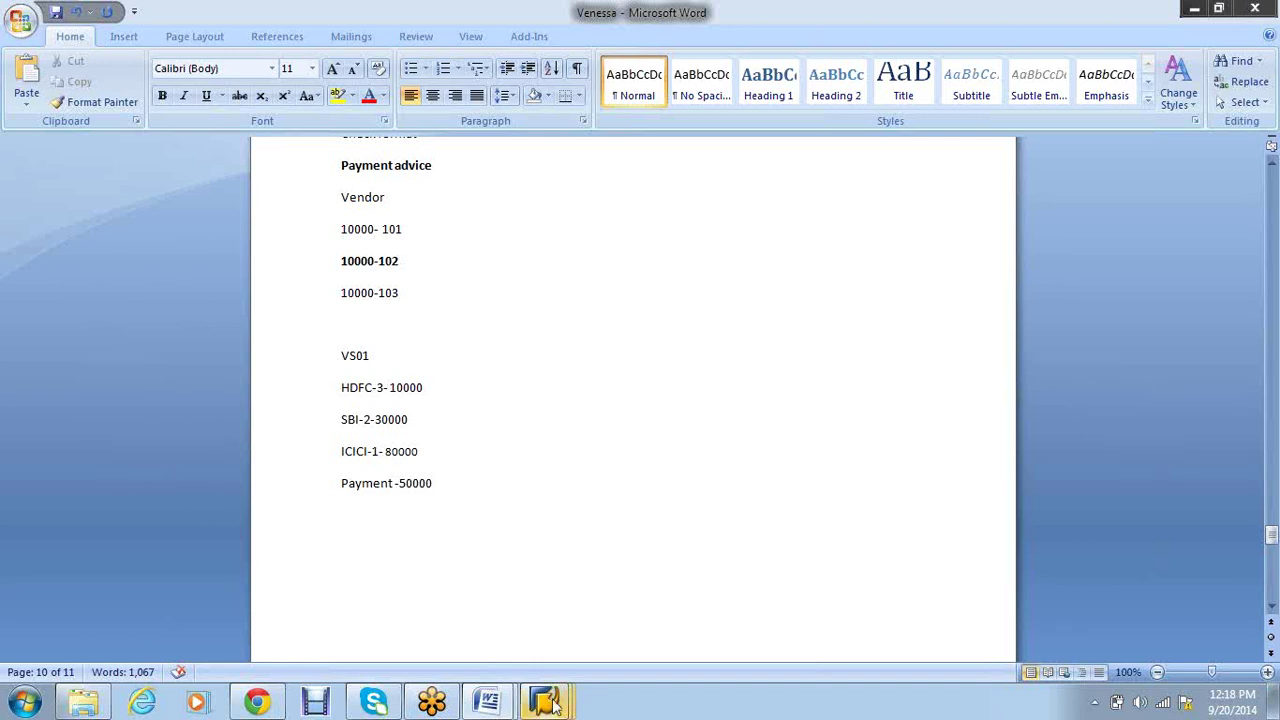
Back in SAP, add a VS01 ranking order entry with payment method F, currency INR, rank 0 and house bank SBIMH, and save it with its customizing request
{"action": "mouse_move", "coordinate": [570, 688]}
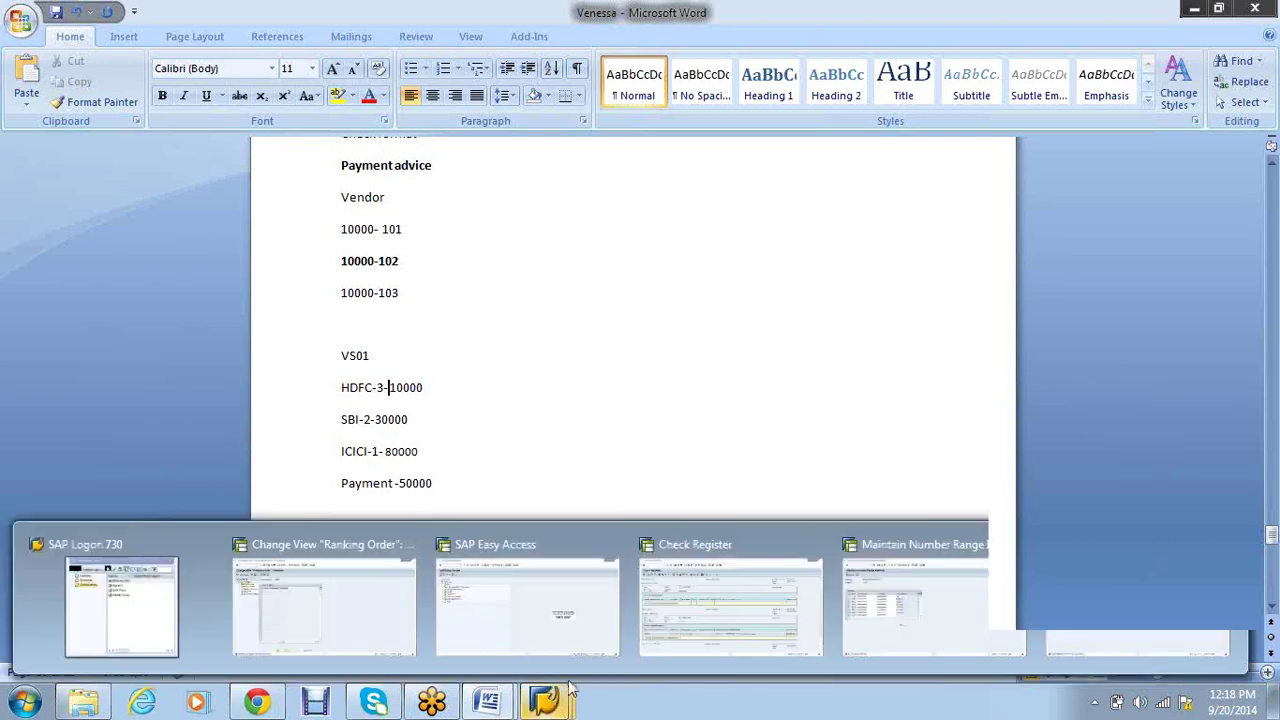
{"action": "left_click", "coordinate": [284, 582]}
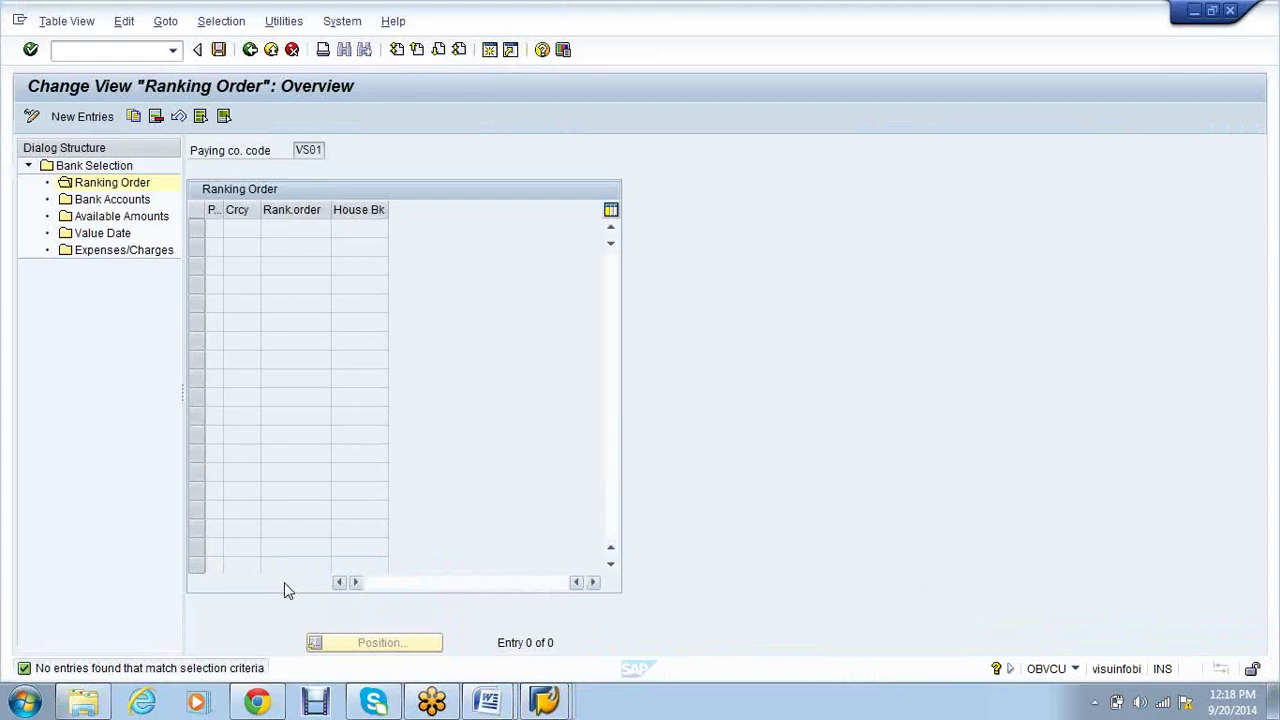
{"action": "left_click", "coordinate": [84, 118]}
{"action": "type", "text": "I"}
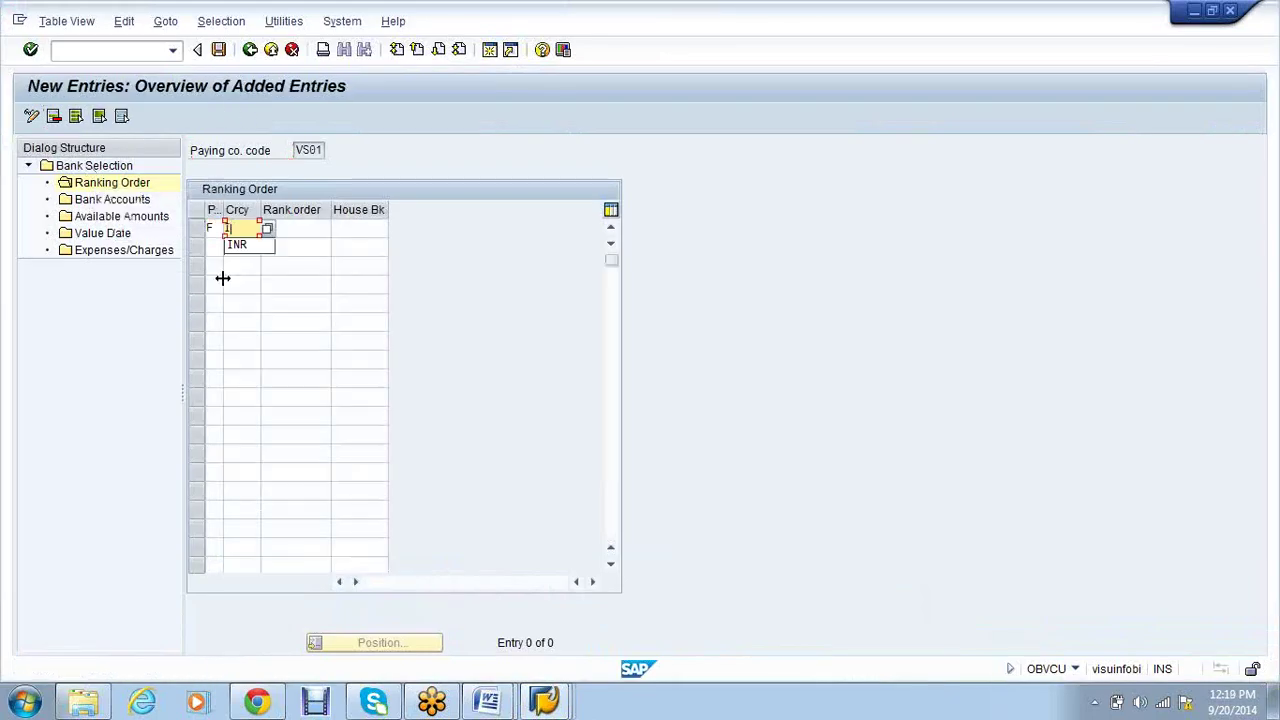
{"action": "type", "text": "NR"}
{"action": "key", "text": "Tab"}
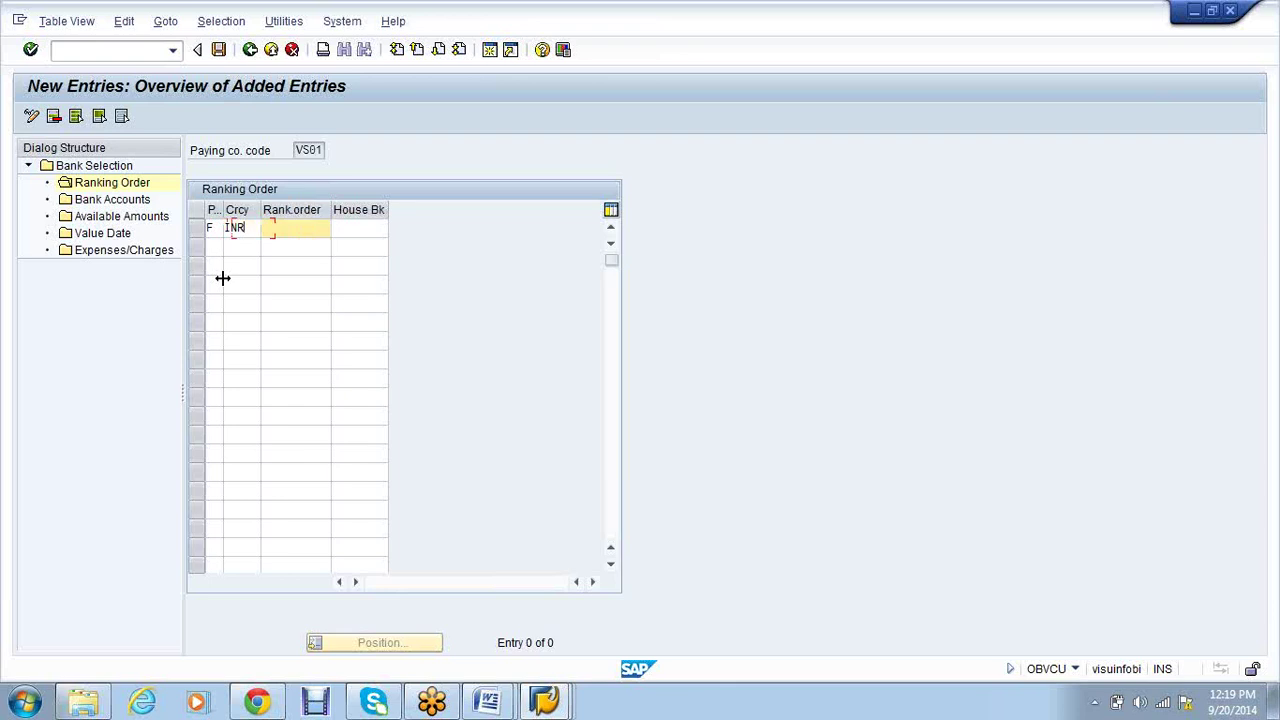
{"action": "type", "text": "1"}
{"action": "key", "text": "Tab"}
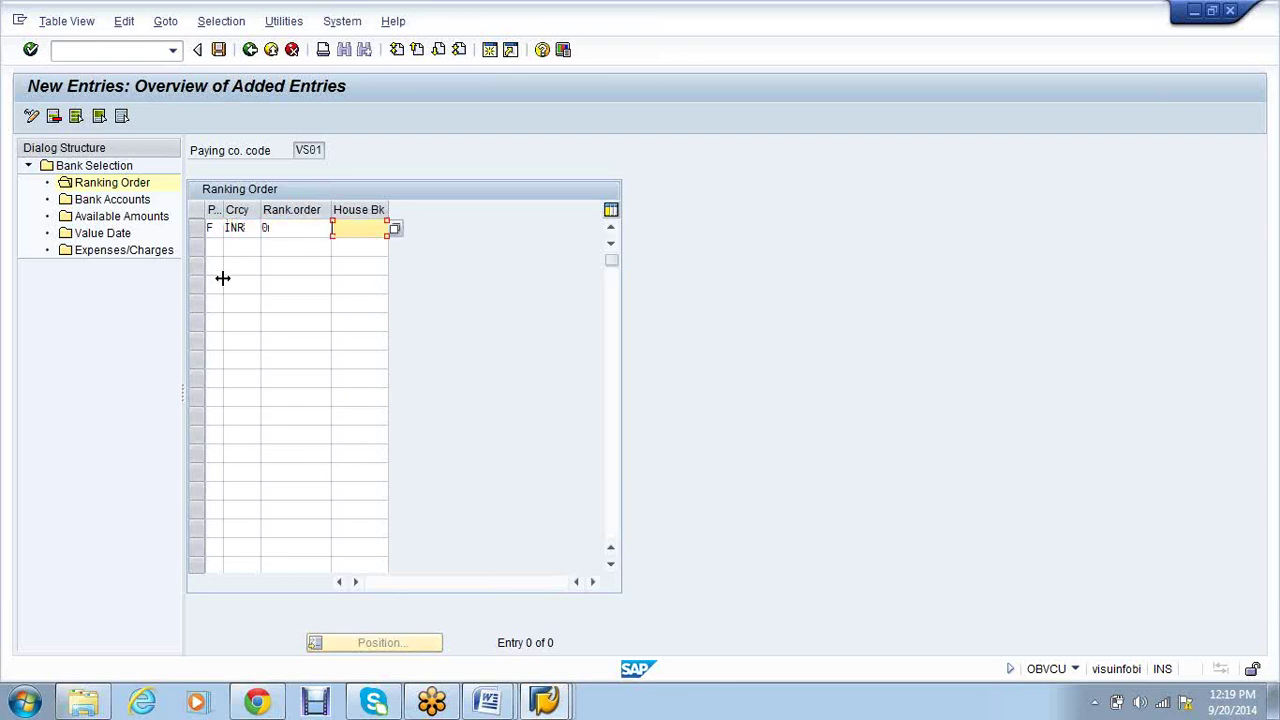
{"action": "type", "text": "SBI"}
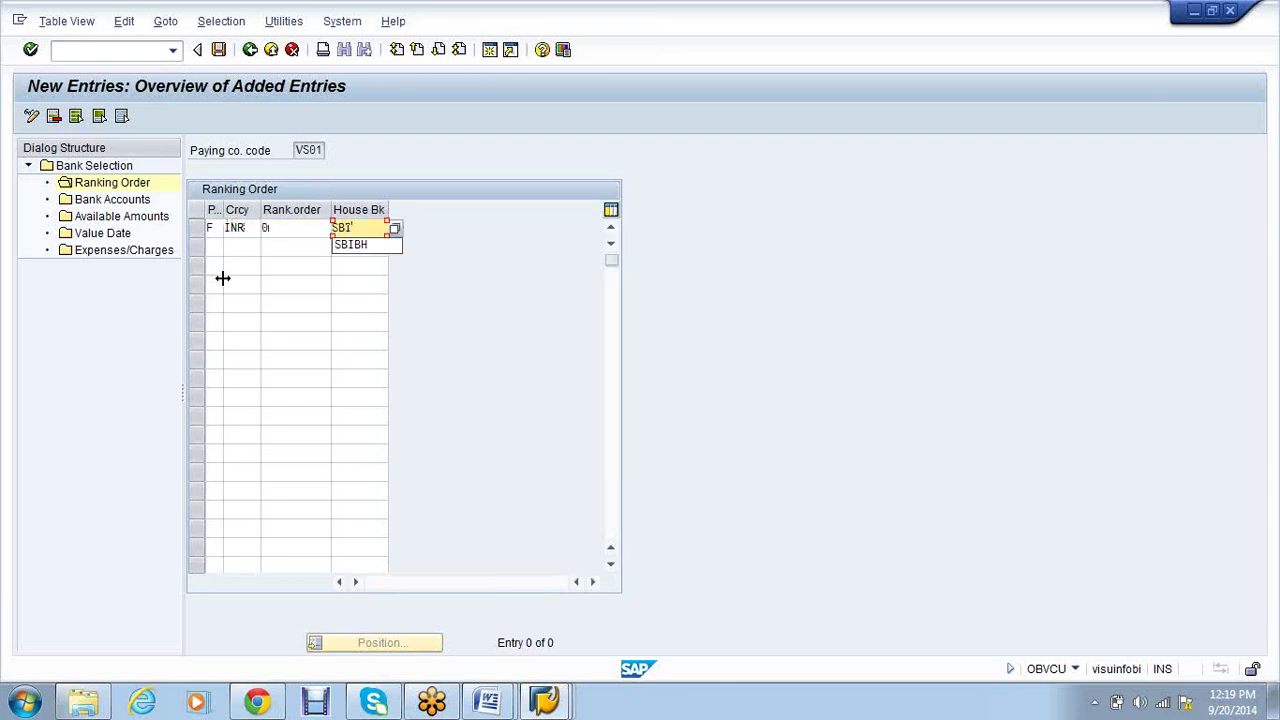
{"action": "type", "text": "MH"}
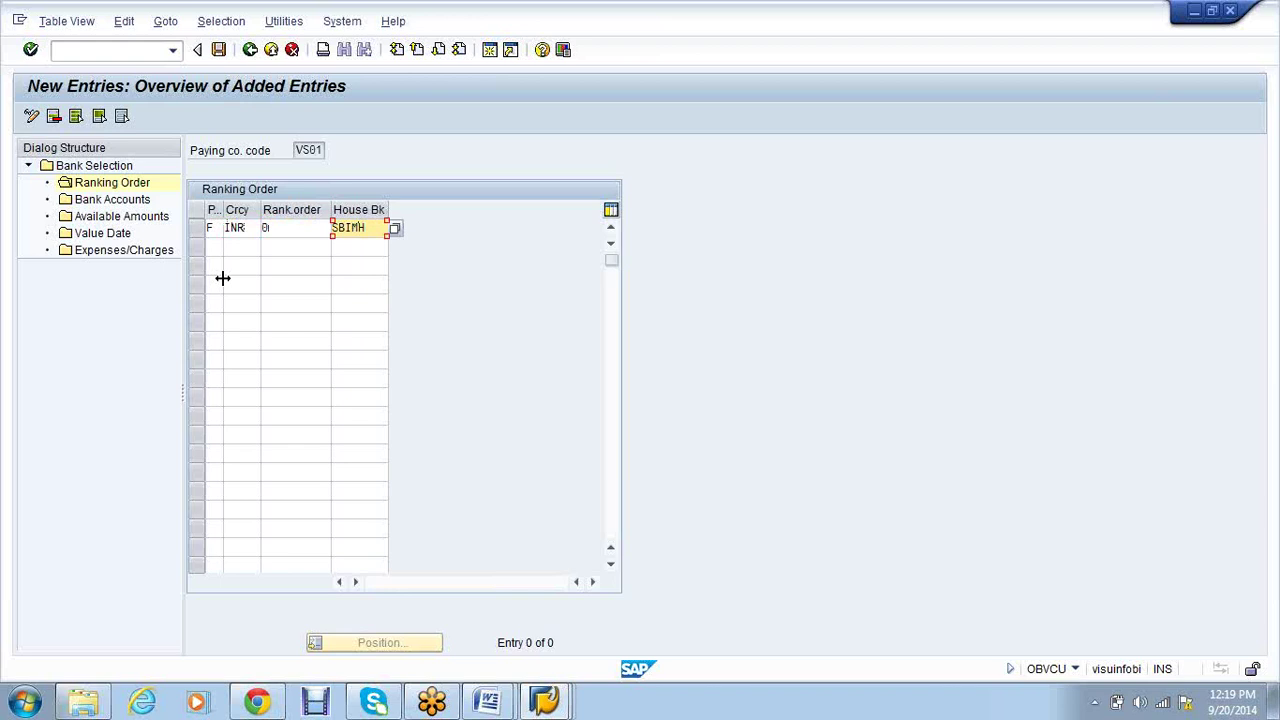
{"action": "key", "text": "Return"}
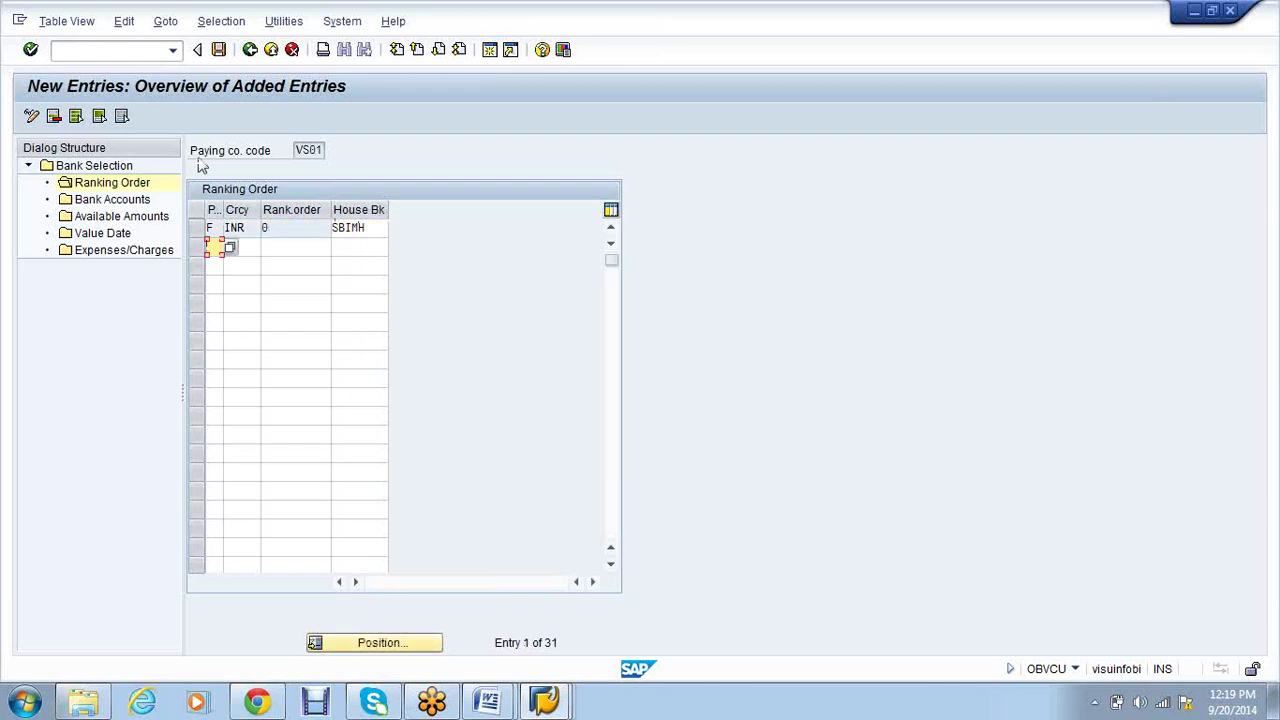
{"action": "left_click", "coordinate": [218, 49]}
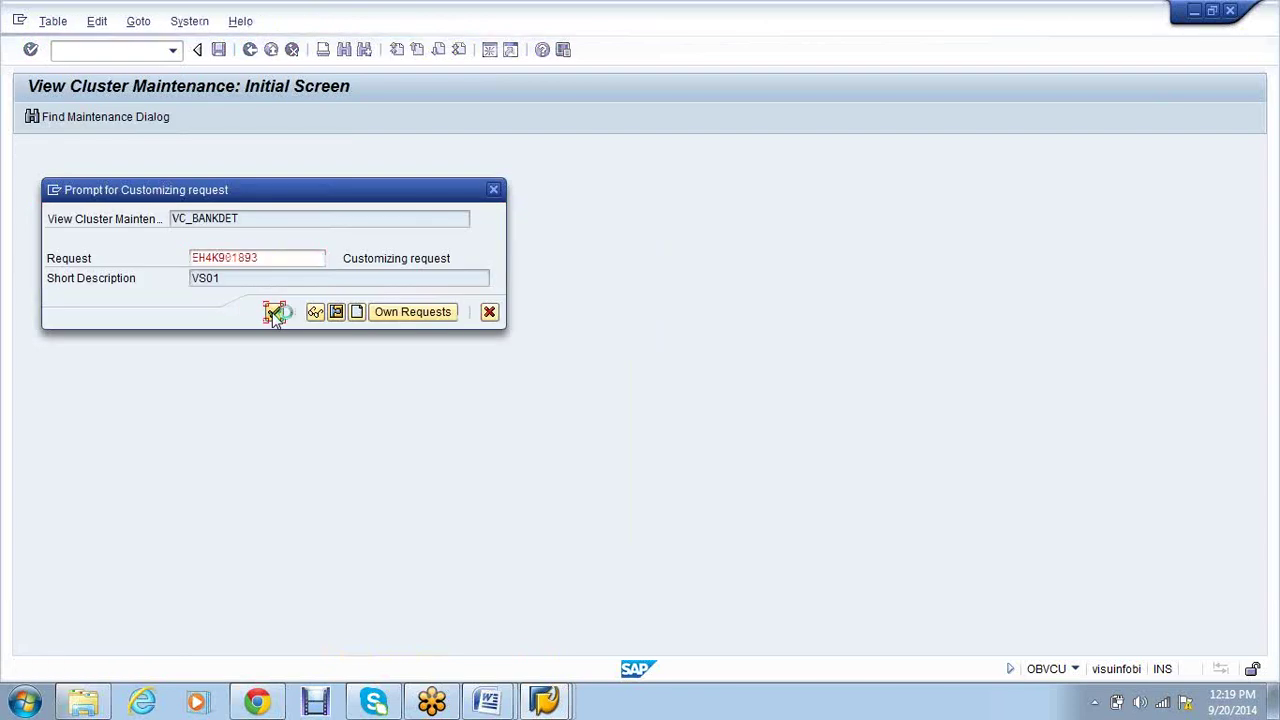
{"action": "left_click", "coordinate": [274, 313]}
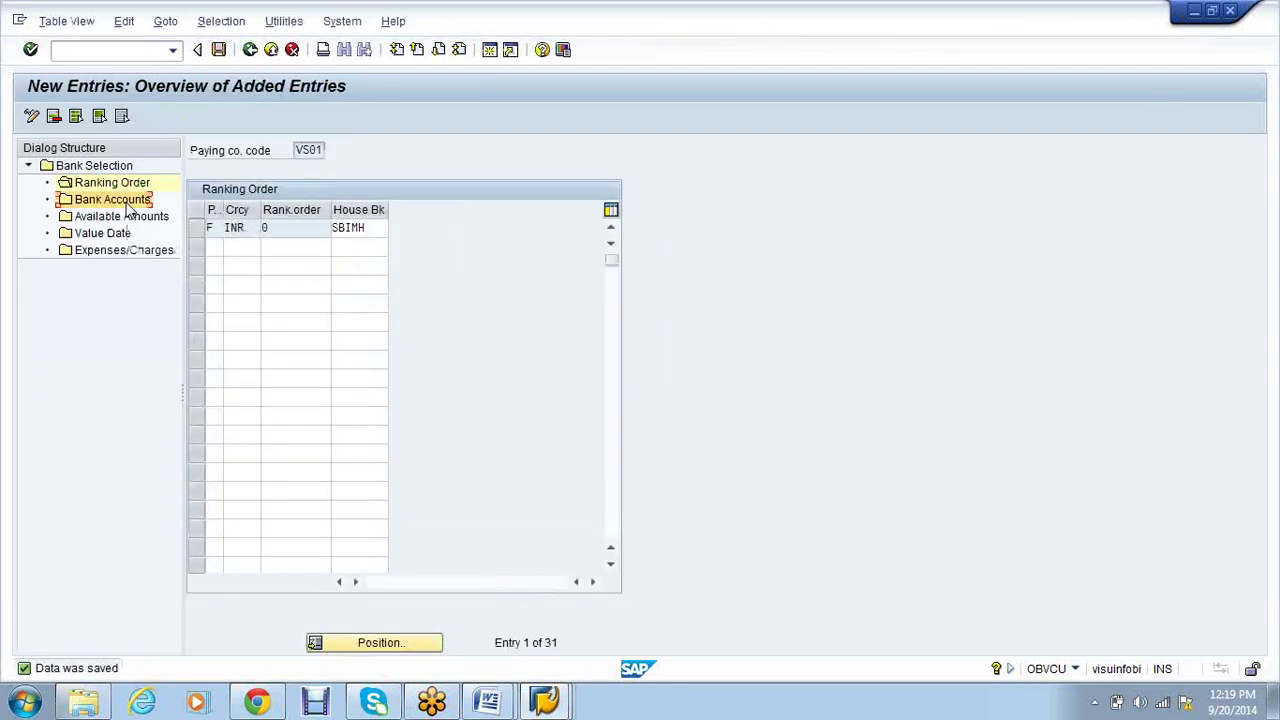
Add and save a bank accounts entry for house bank SBIMH with payment method F, currency INR, account ID VP01 and bank subaccount 1
{"action": "double_click", "coordinate": [127, 205]}
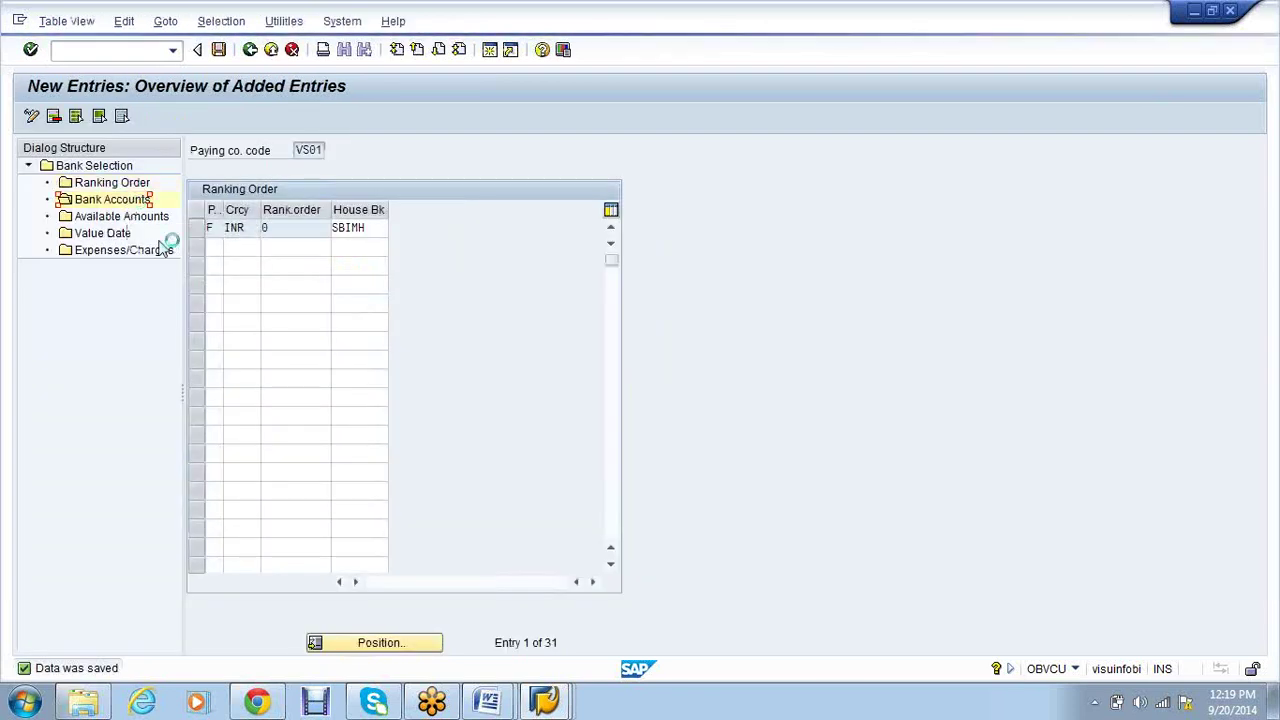
{"action": "key", "text": "F5"}
{"action": "type", "text": "SBIMH"}
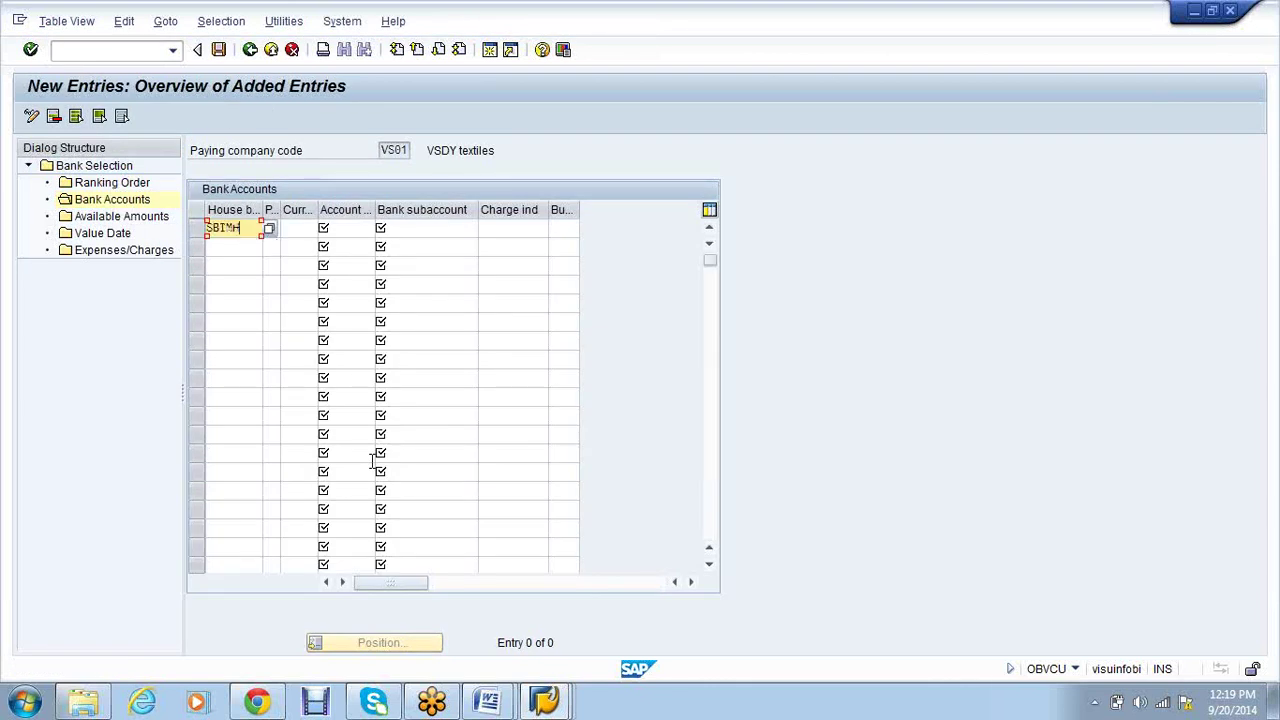
{"action": "key", "text": "Tab"}
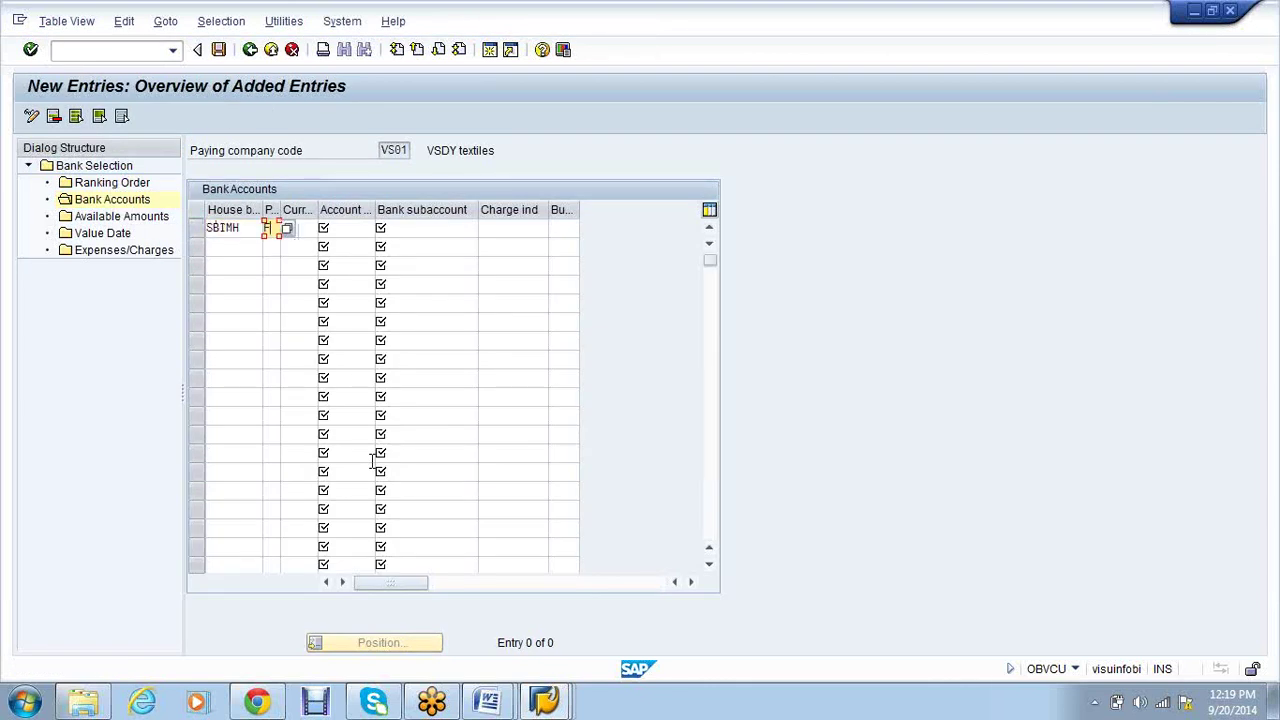
{"action": "type", "text": "FINR"}
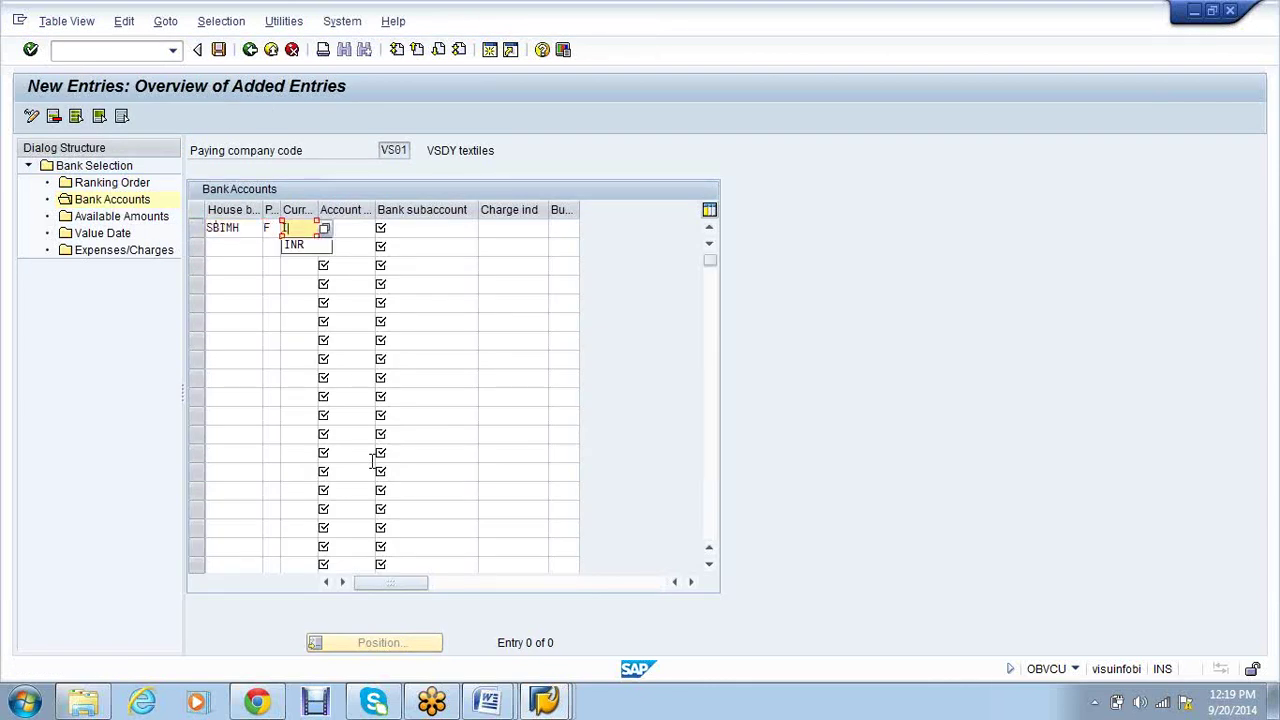
{"action": "key", "text": "Tab"}
{"action": "type", "text": "Vp01"}
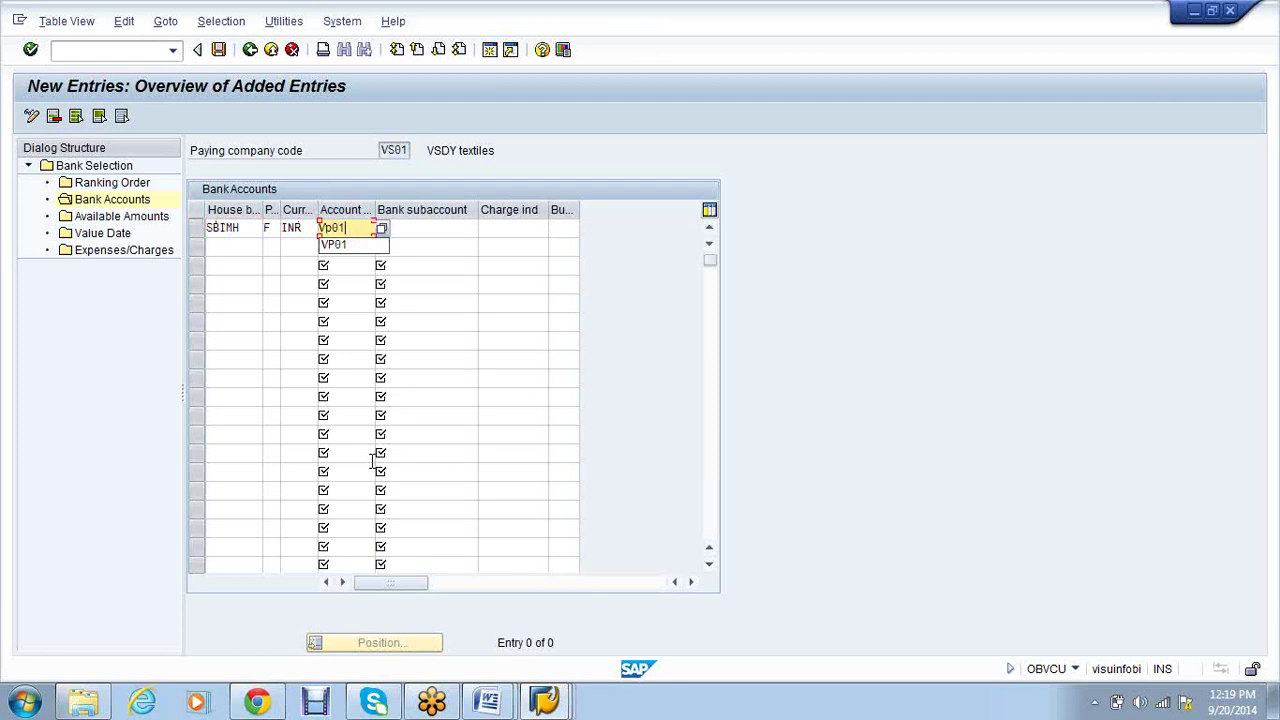
{"action": "key", "text": "Tab"}
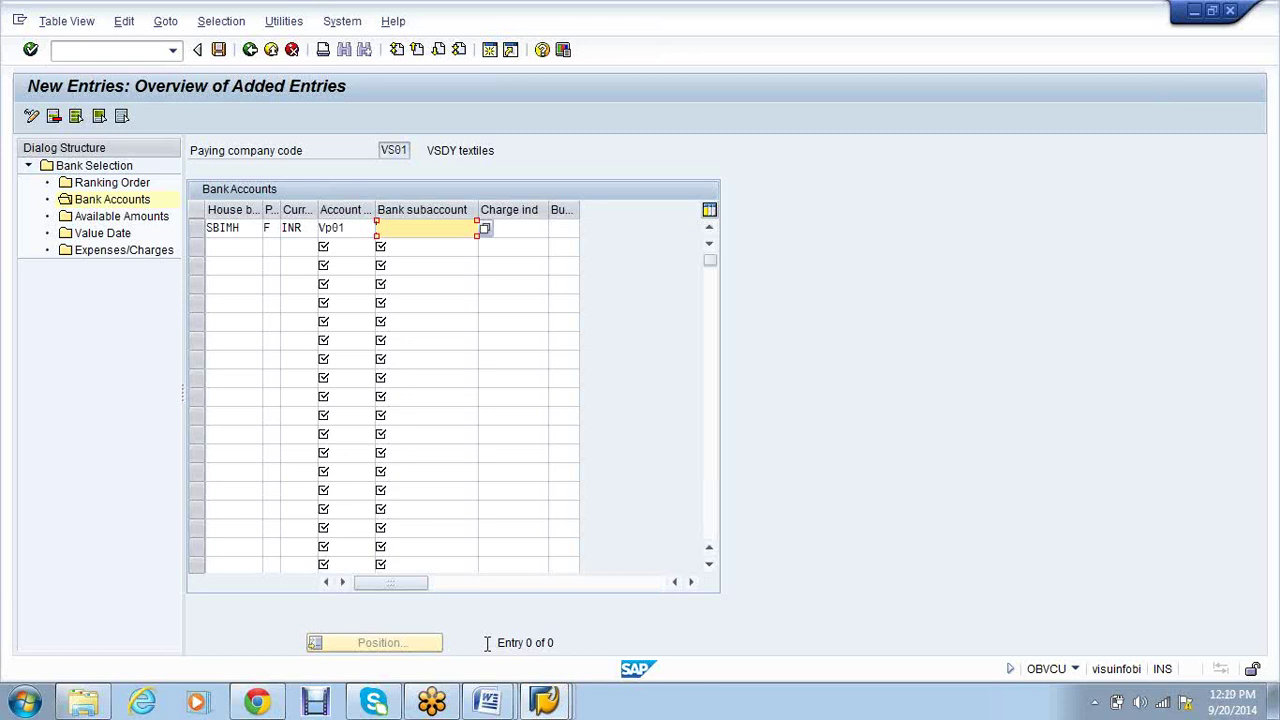
{"action": "key", "text": "Return"}
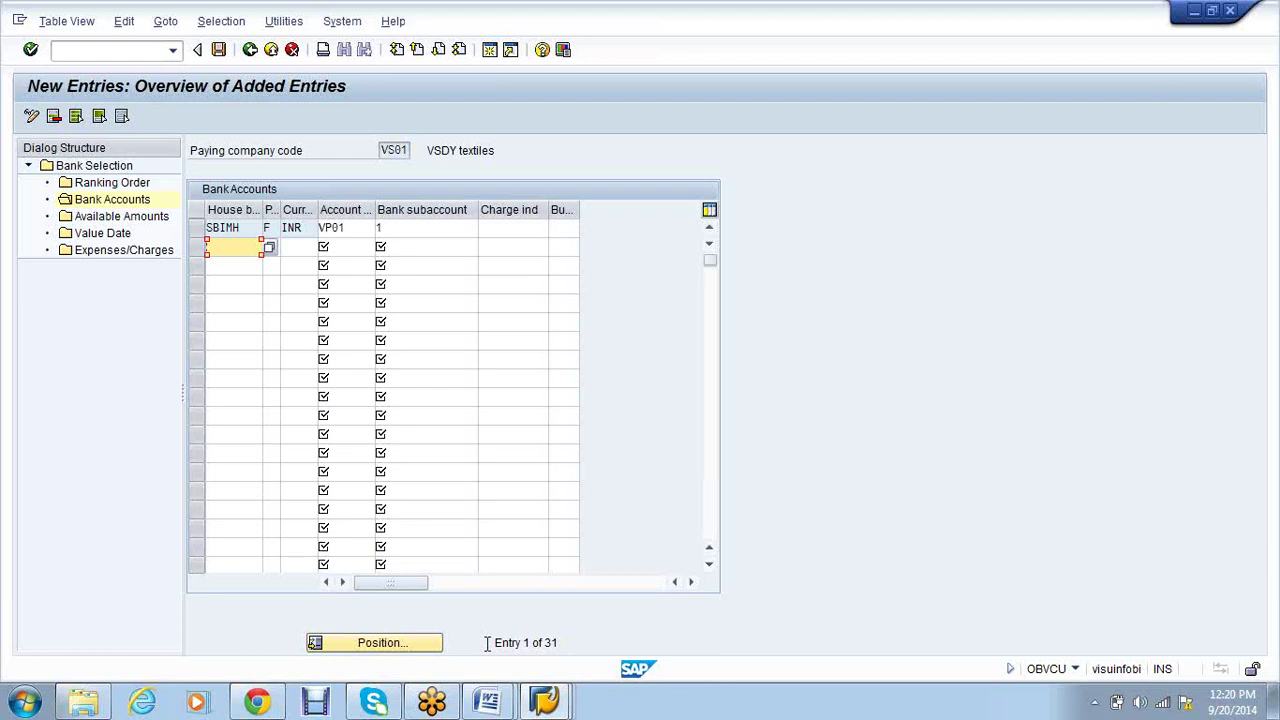
{"action": "left_click", "coordinate": [218, 50]}
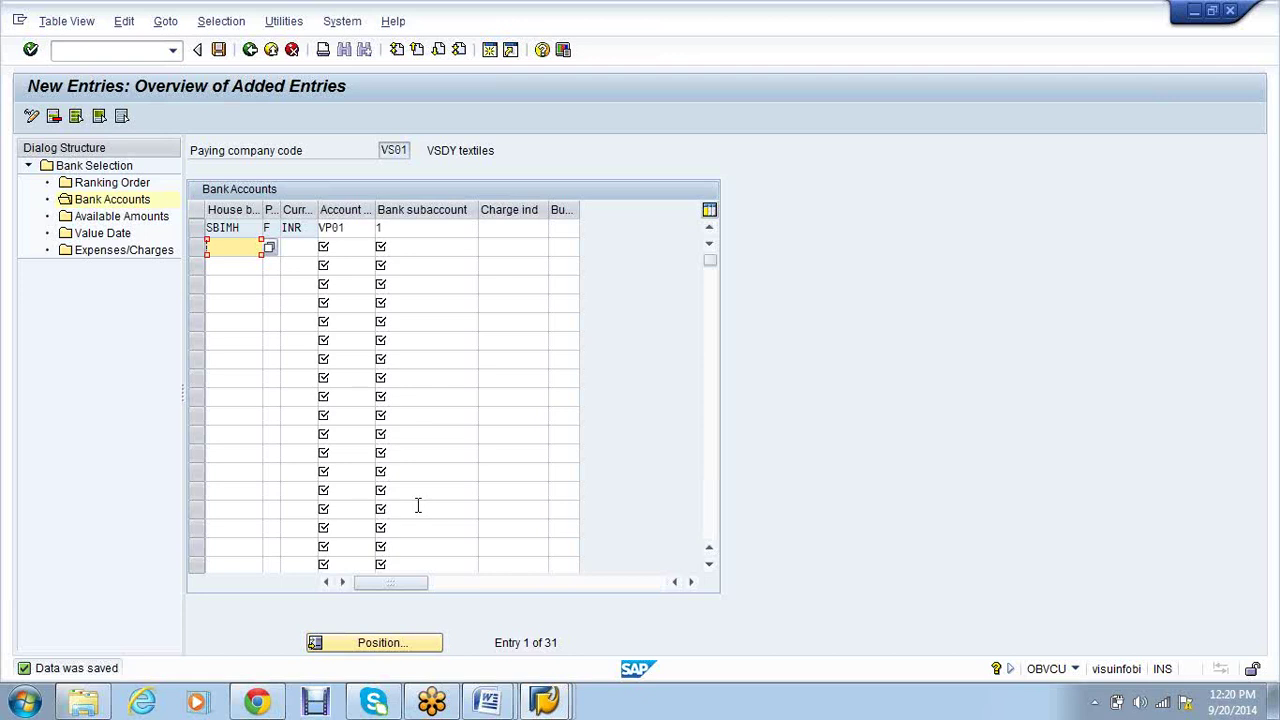
{"action": "left_click", "coordinate": [405, 230]}
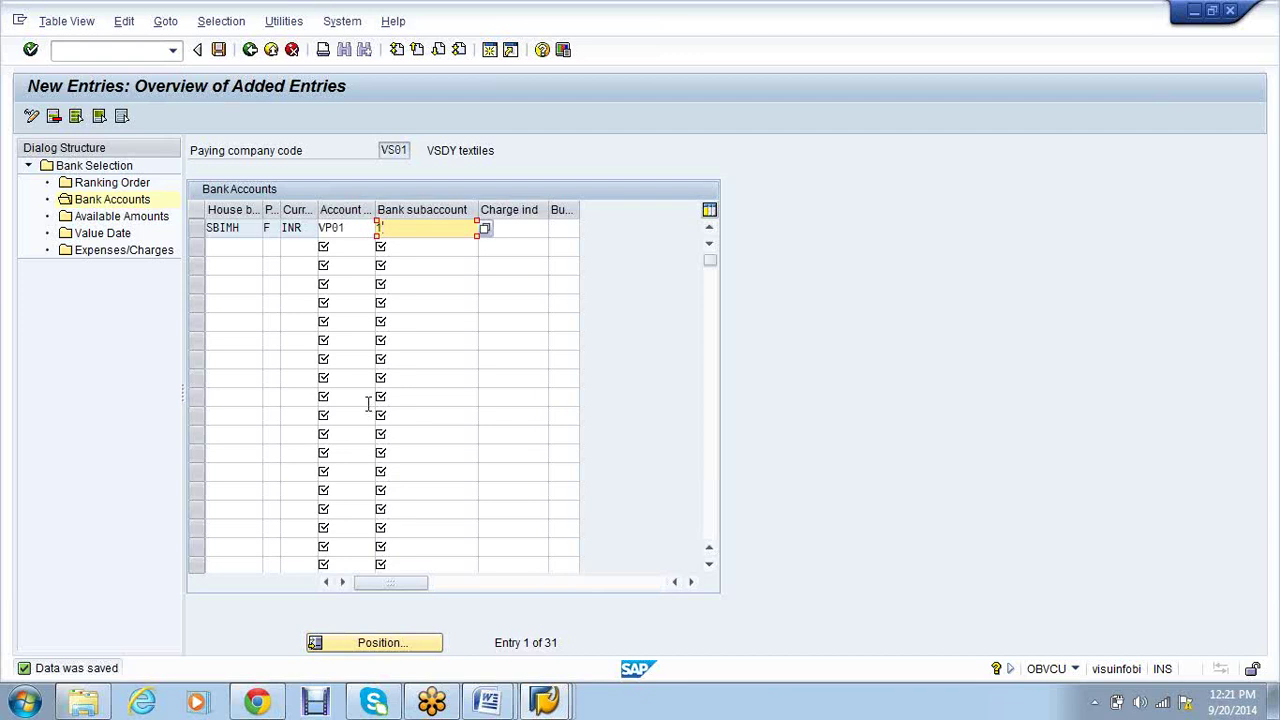
Add and save an available amounts entry for house bank SBIMH, account VP01, 999 days, currency INR and 99999999 available for outgoing payments
{"action": "double_click", "coordinate": [122, 217]}
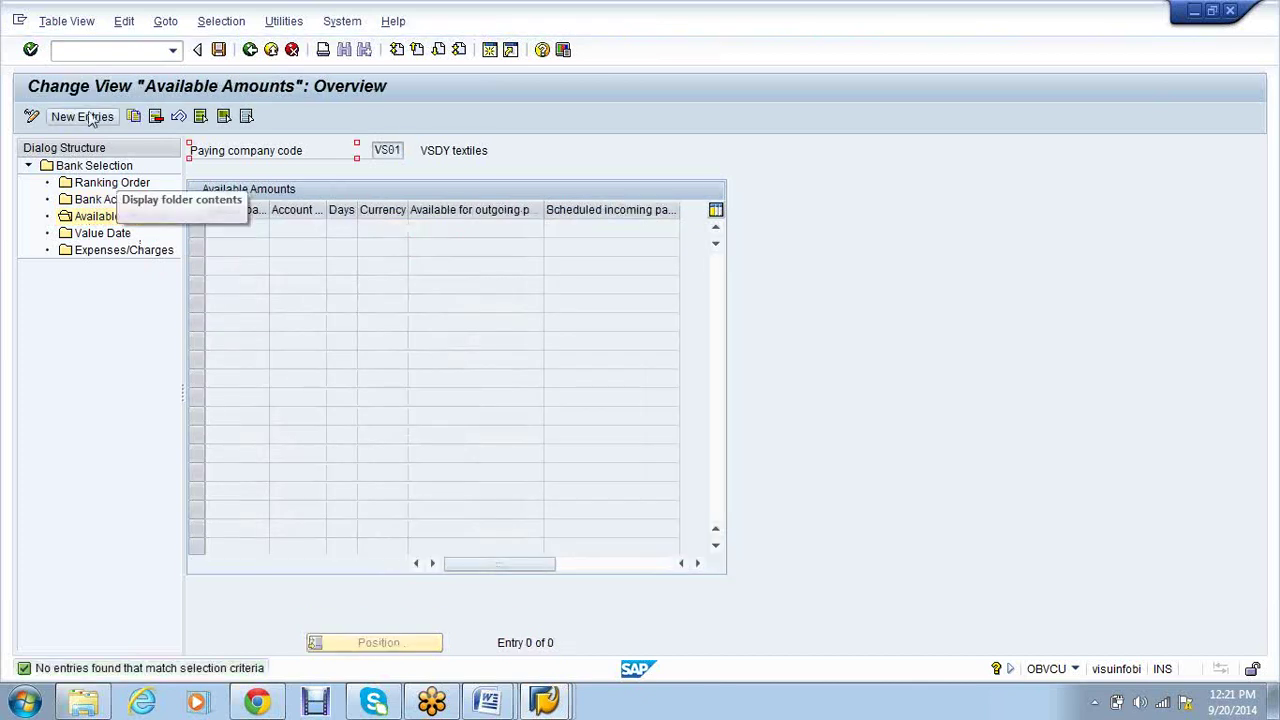
{"action": "left_click", "coordinate": [88, 118]}
{"action": "type", "text": "SBIMH"}
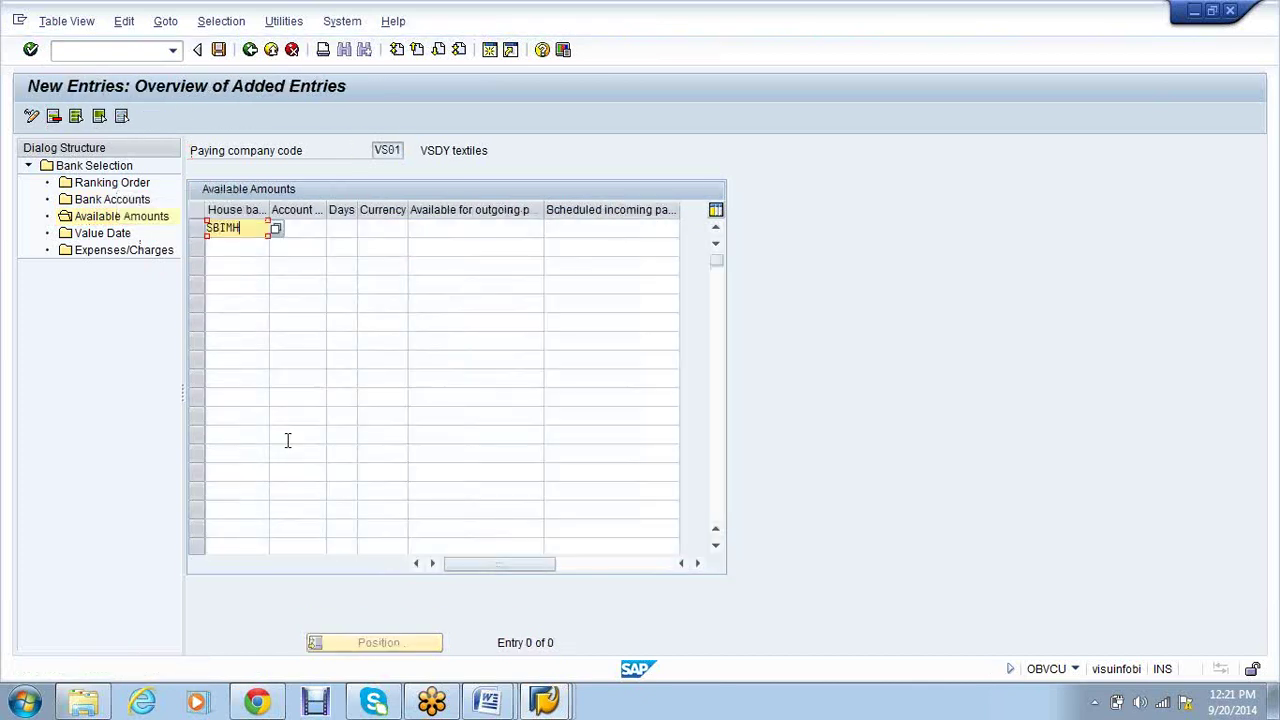
{"action": "key", "text": "Tab"}
{"action": "type", "text": "Vp01"}
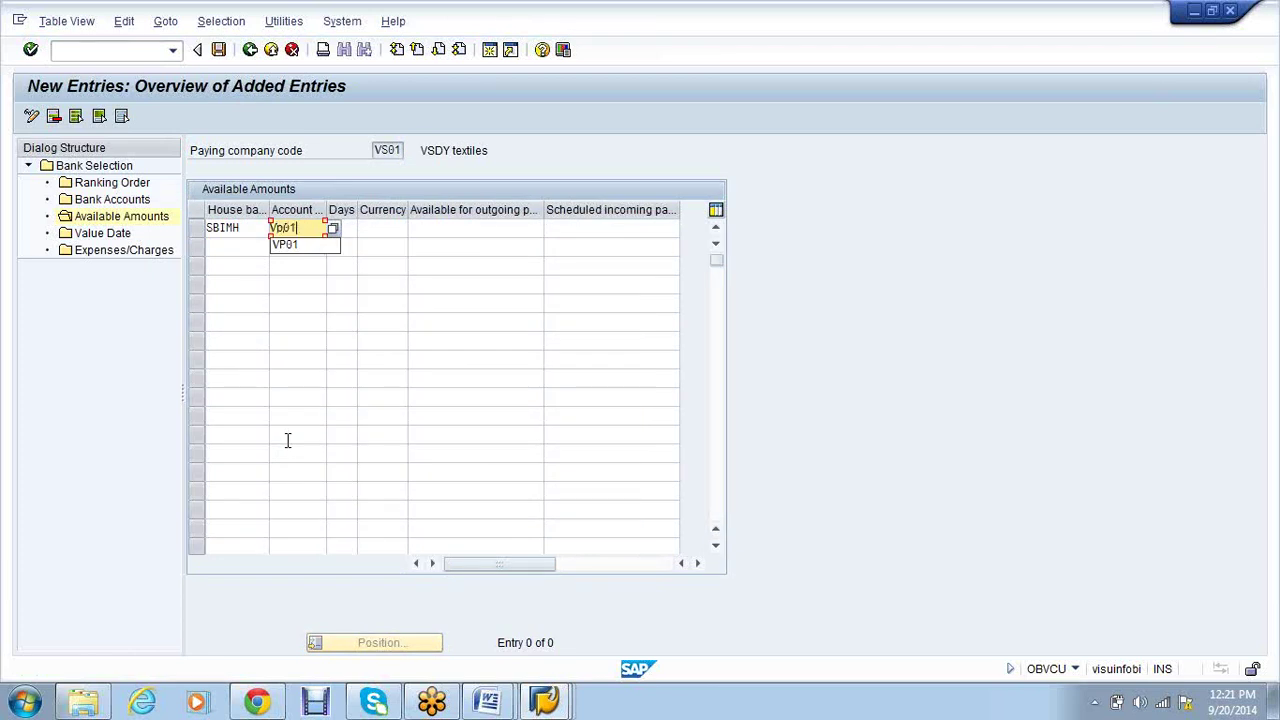
{"action": "key", "text": "Tab"}
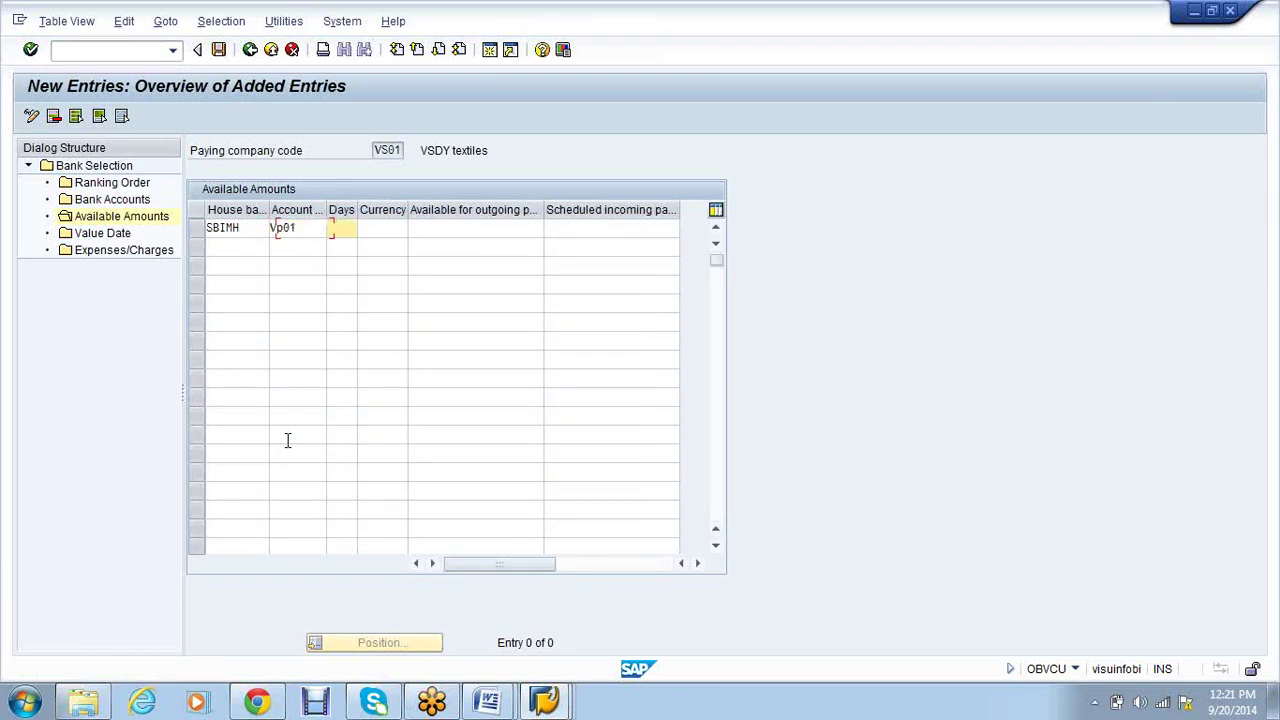
{"action": "type", "text": "999"}
{"action": "key", "text": "Tab"}
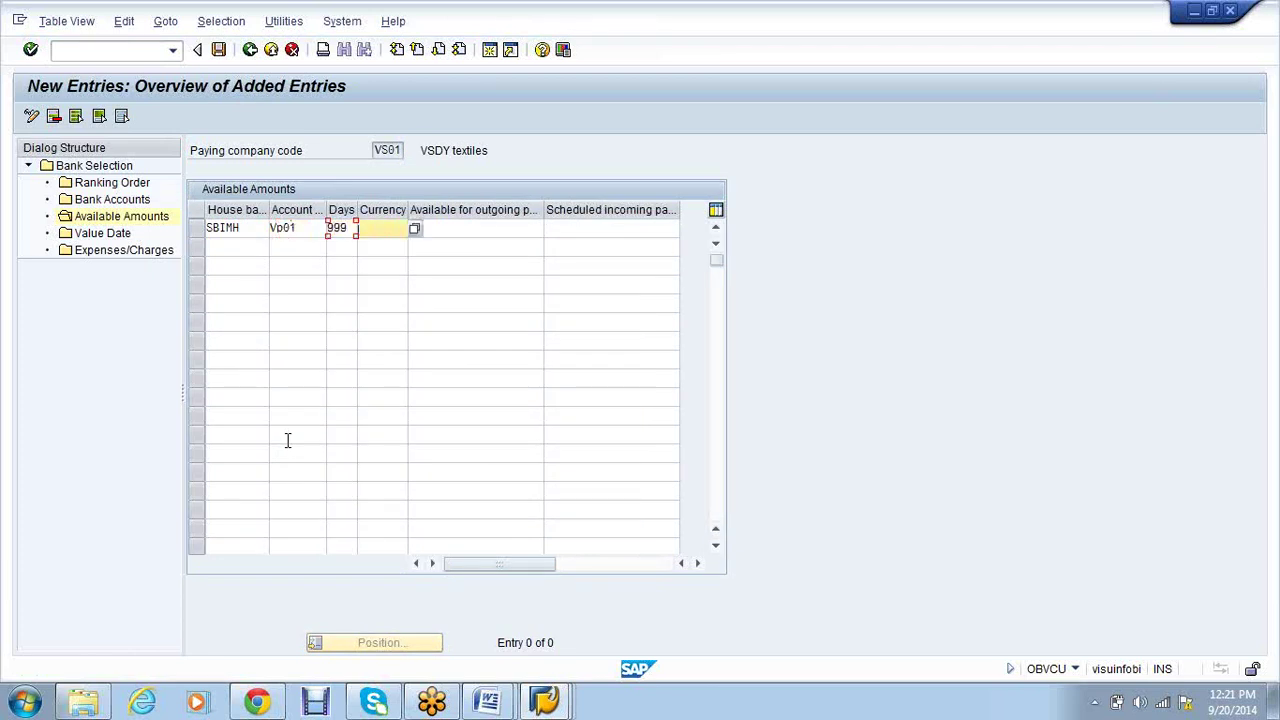
{"action": "type", "text": "INR"}
{"action": "key", "text": "Tab"}
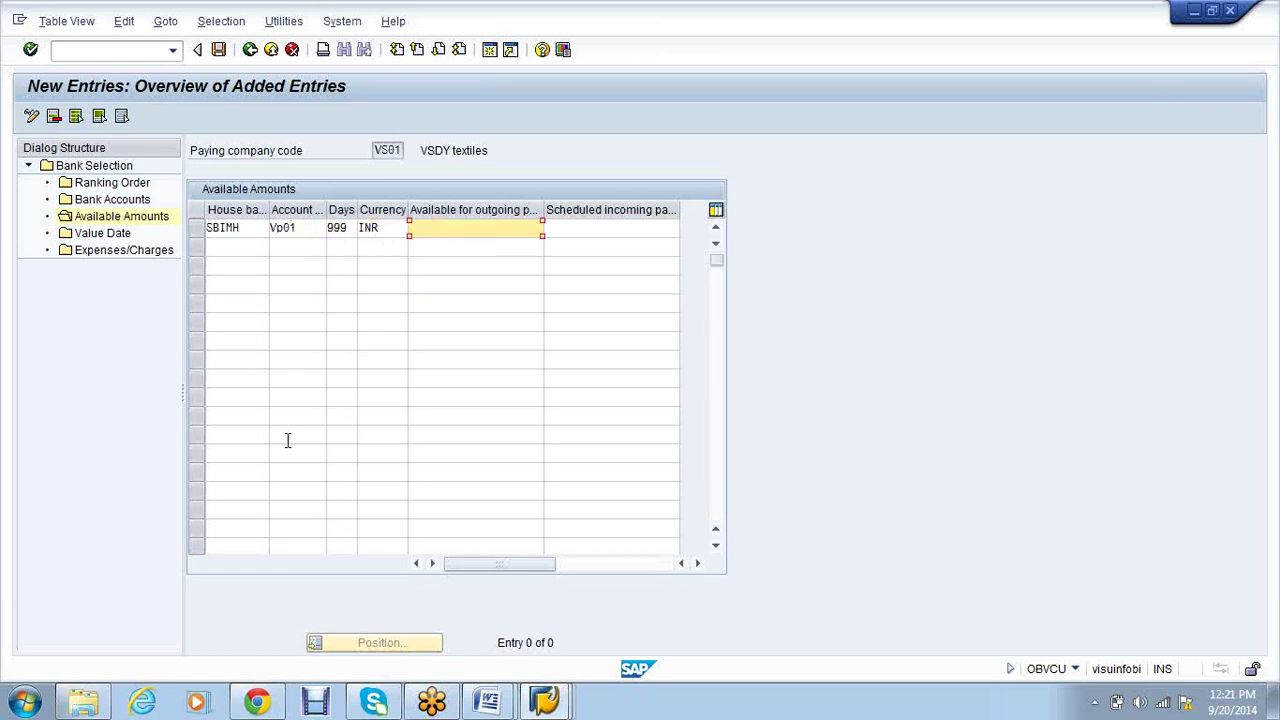
{"action": "type", "text": "99999999"}
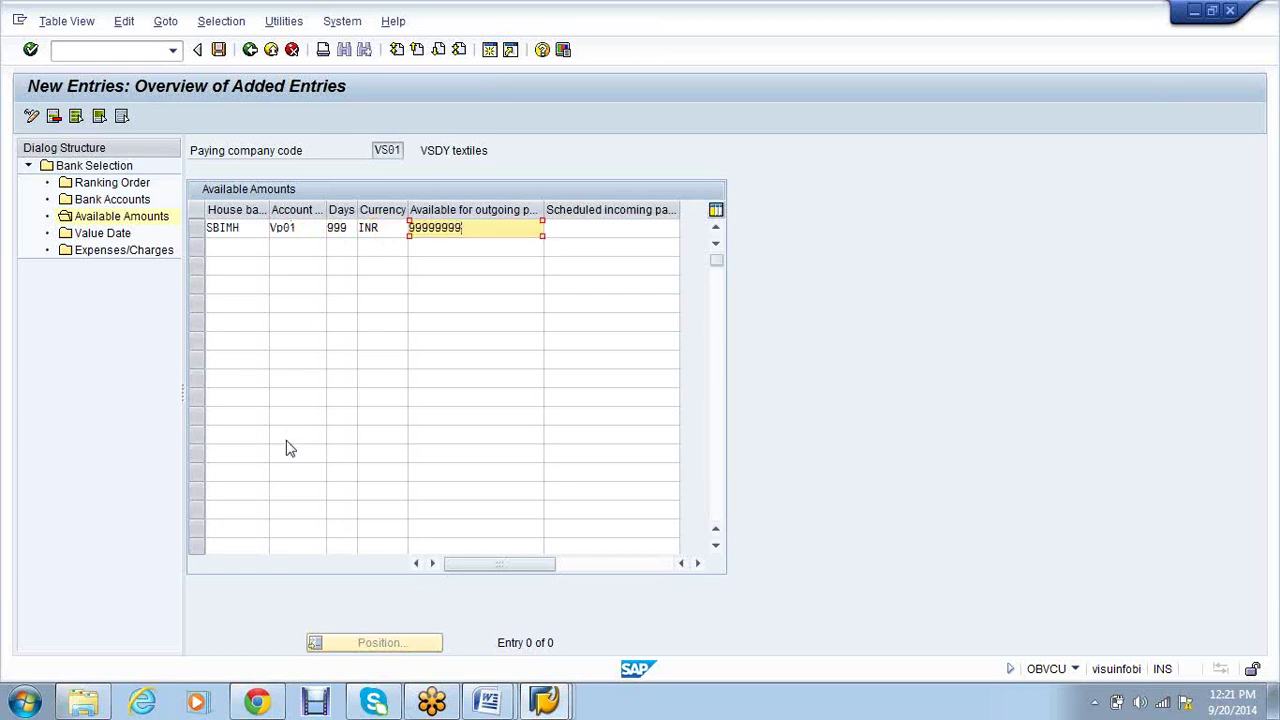
{"action": "key", "text": "Return"}
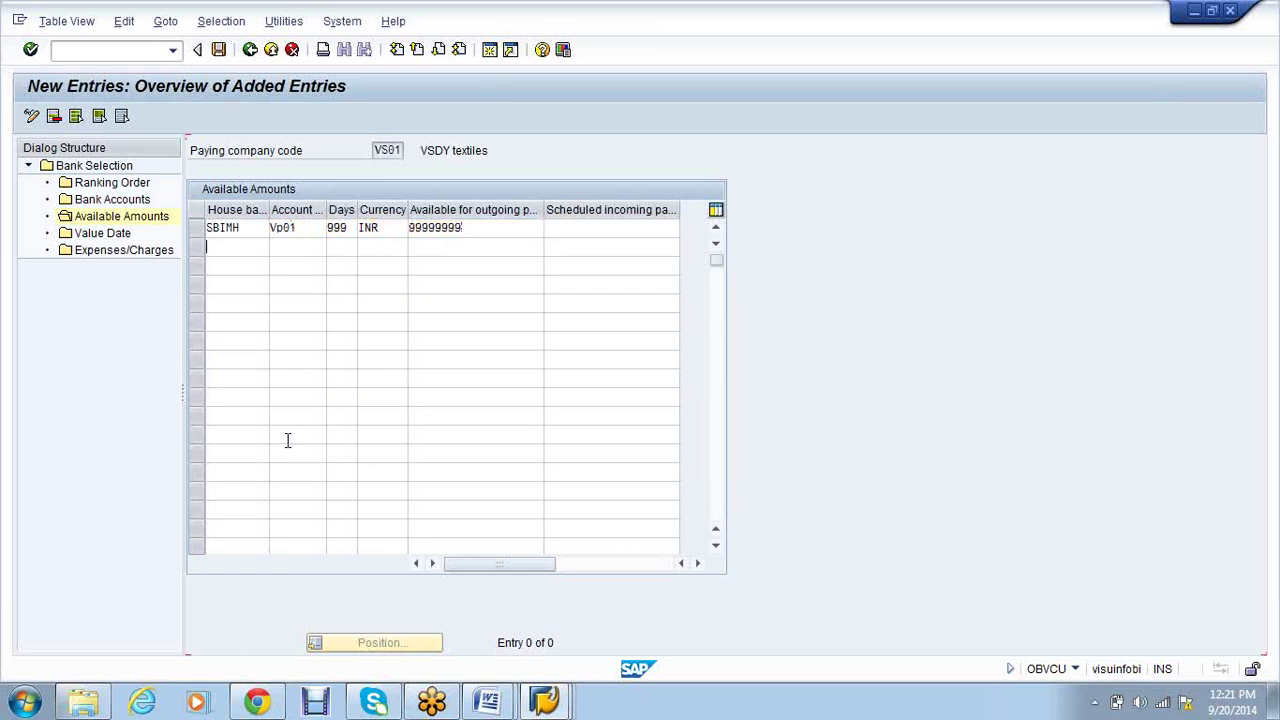
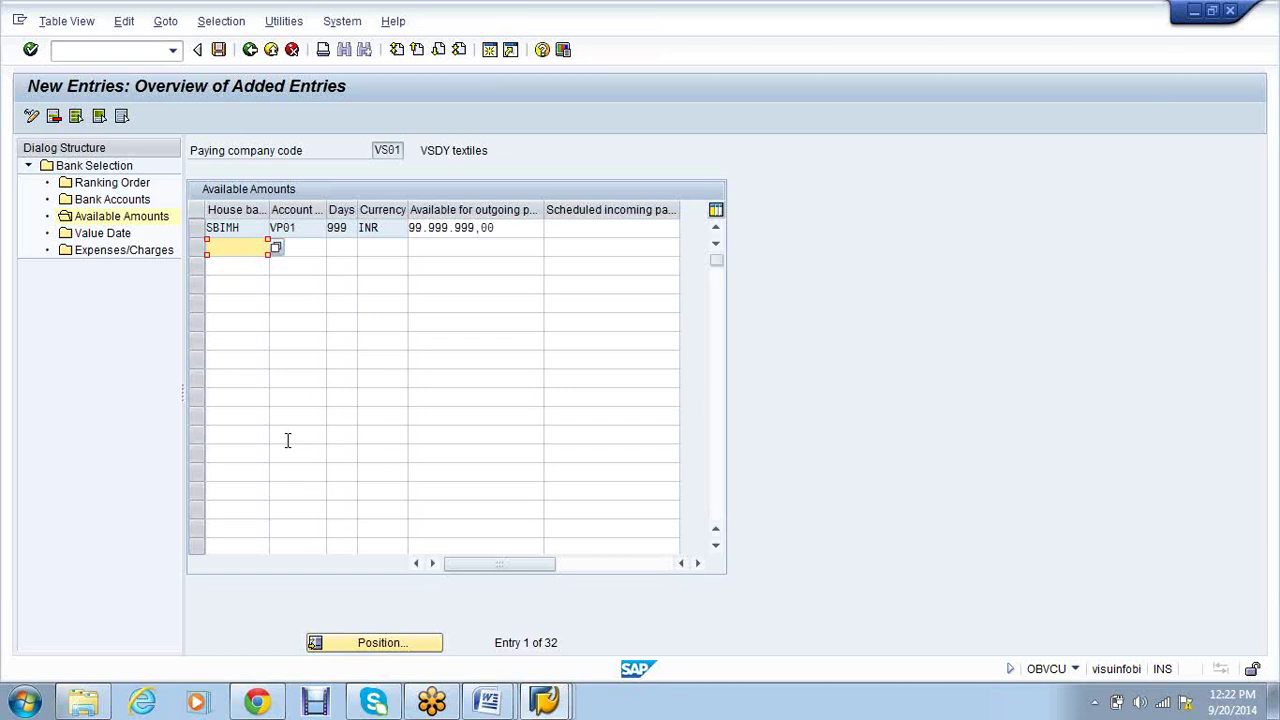
{"action": "left_click", "coordinate": [220, 52]}
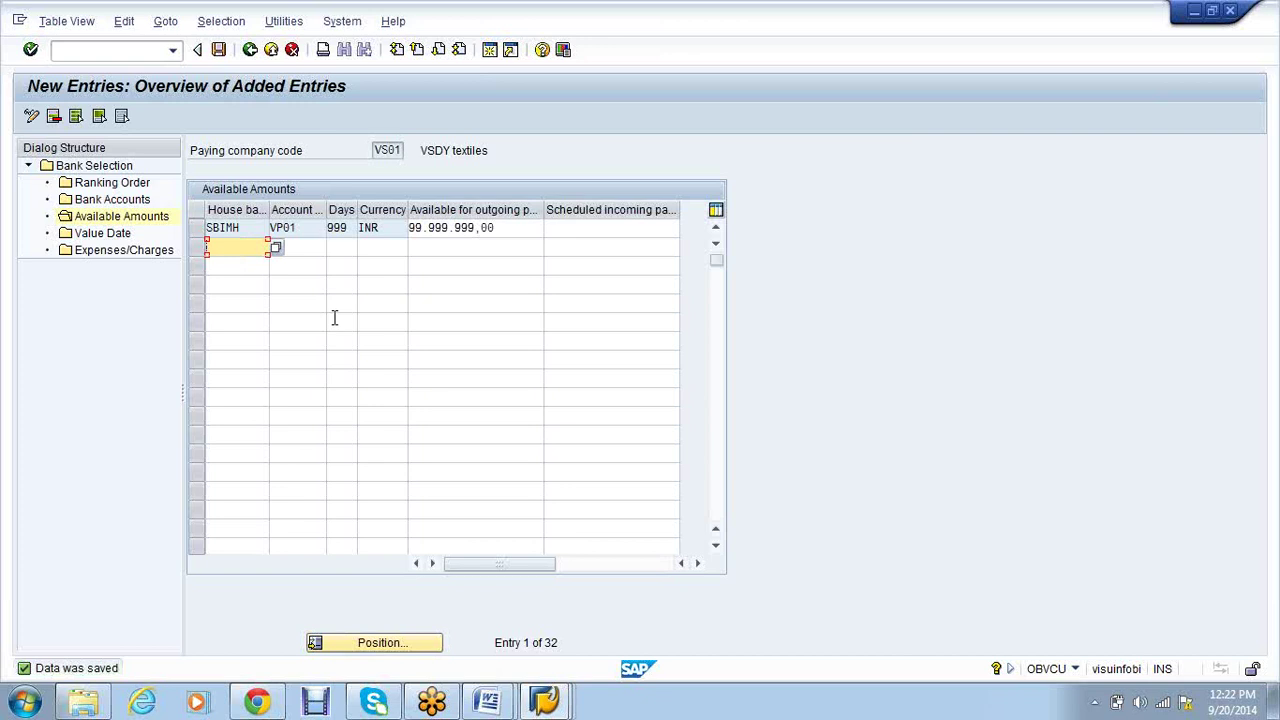
Leave the bank selection settings and open the vendor change transaction FK02
{"action": "left_click", "coordinate": [137, 50]}
{"action": "type", "text": "/n"}
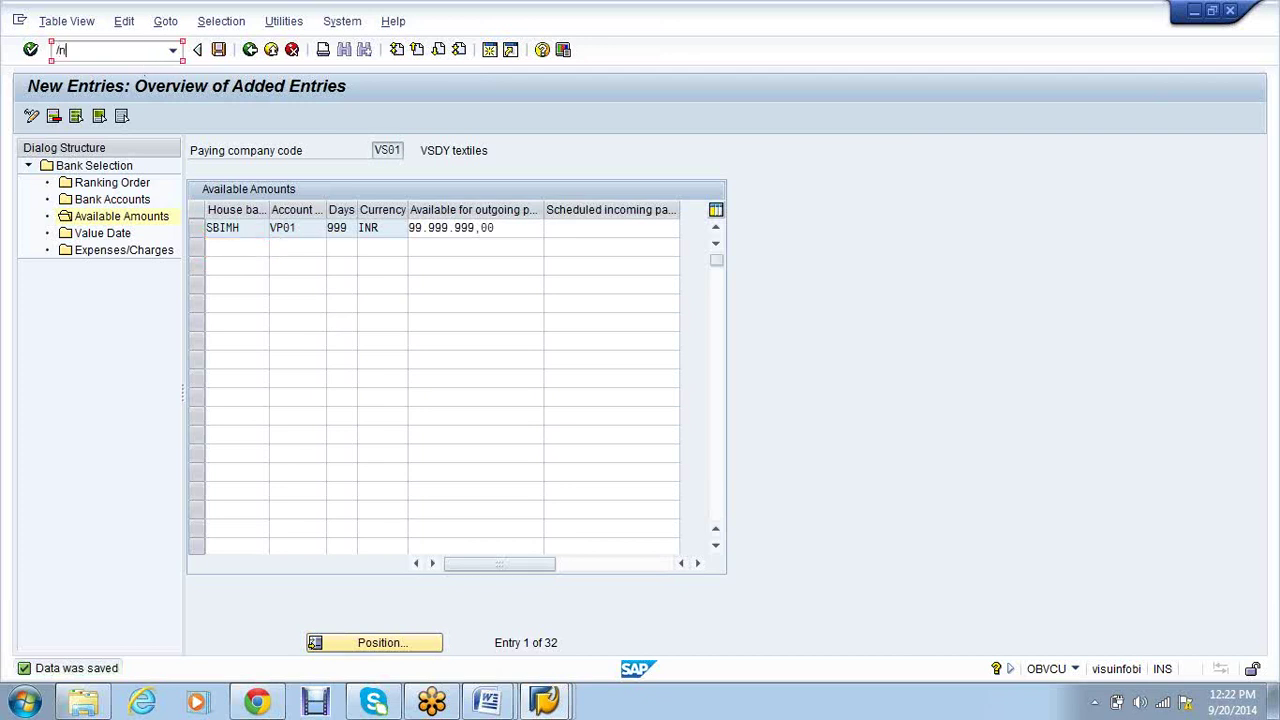
{"action": "type", "text": "f"}
{"action": "type", "text": "bzp"}
{"action": "key", "text": "Return"}
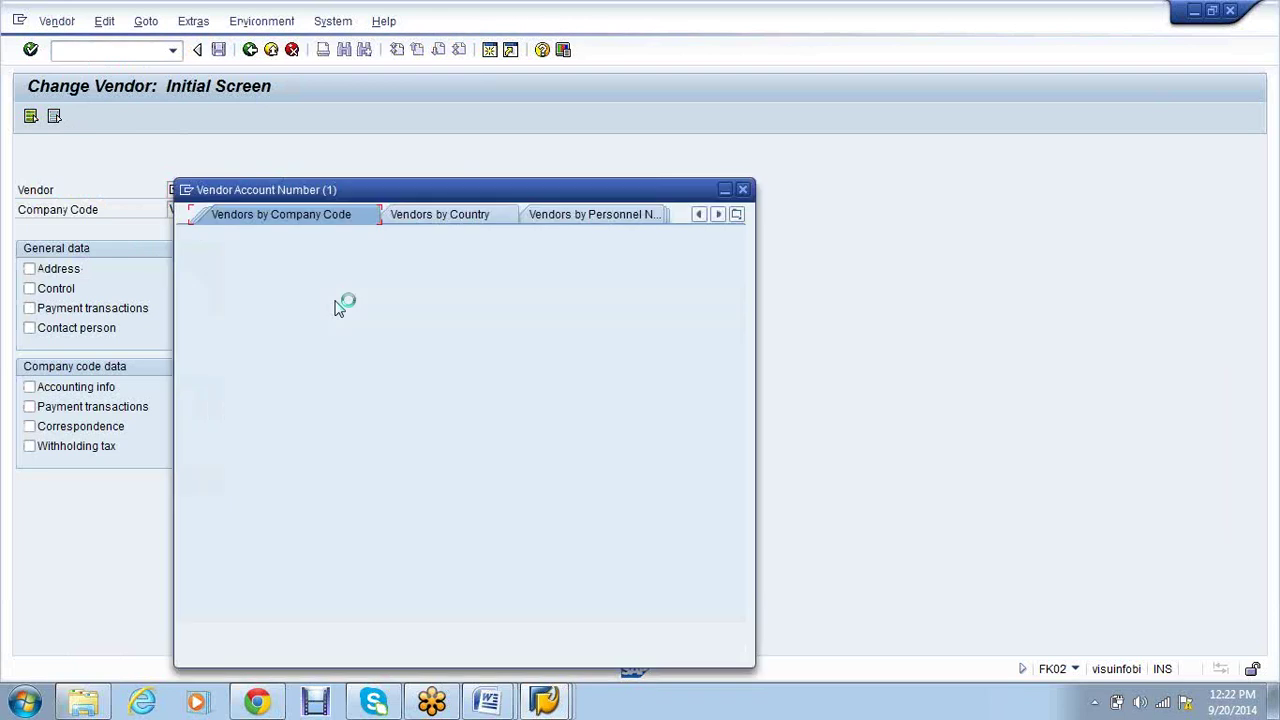
Look up vendor Cobra in company code VS01, set payment method F in its accounting payment transactions and save
{"action": "left_click", "coordinate": [654, 636]}
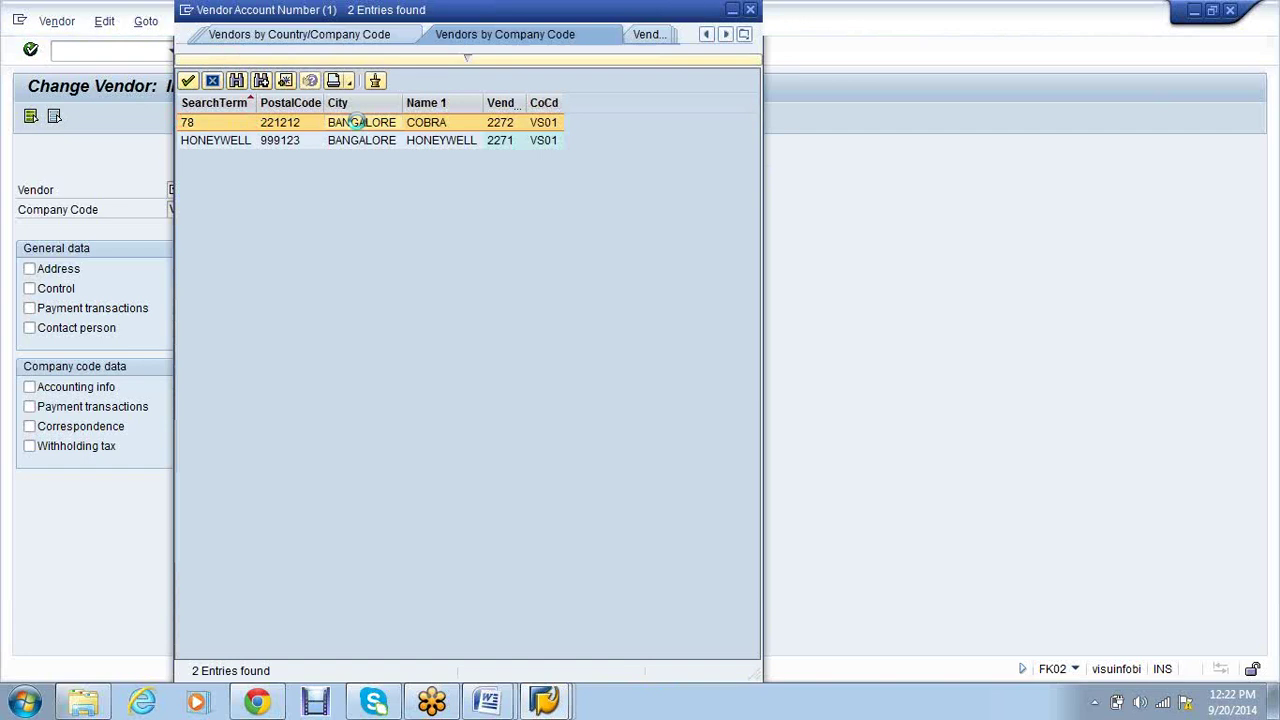
{"action": "double_click", "coordinate": [351, 123]}
{"action": "key", "text": "Return"}
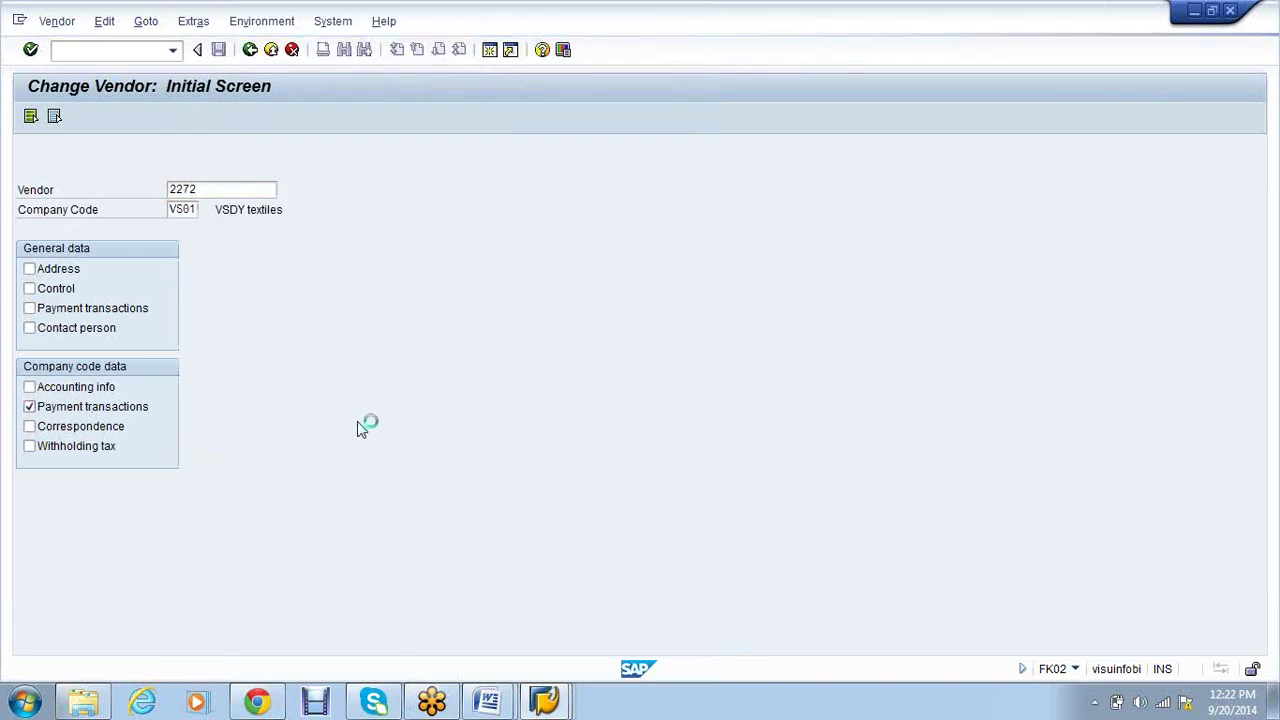
{"action": "type", "text": "F"}
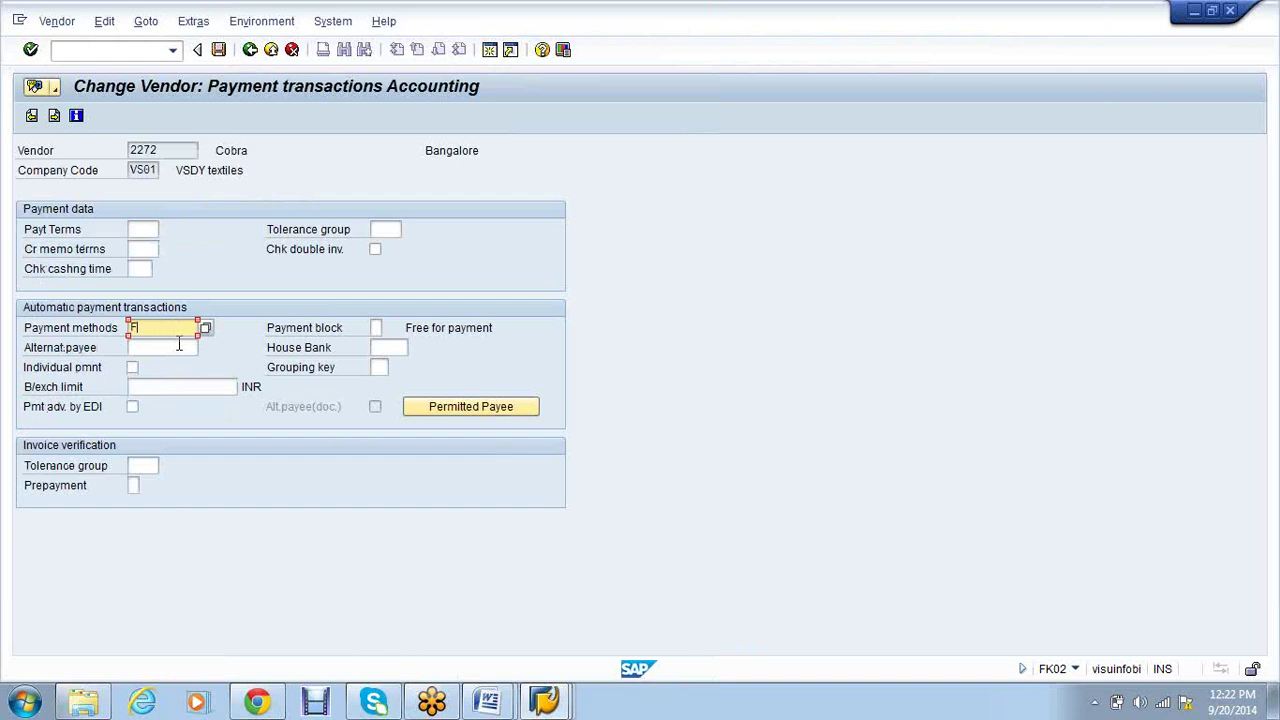
{"action": "left_click", "coordinate": [222, 57]}
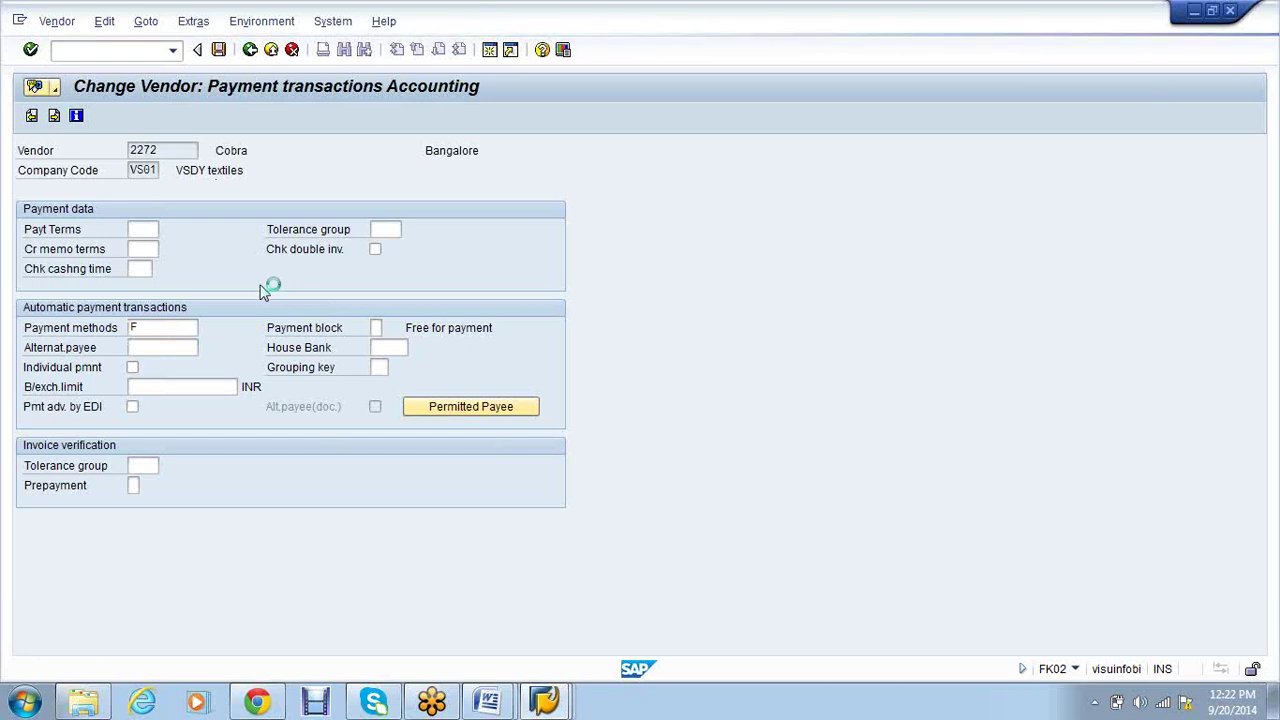
Open vendor Honeywell's company code payment transactions for VS01, set payment method F and save
{"action": "left_click", "coordinate": [254, 191]}
{"action": "key", "text": "BackSpace"}
{"action": "type", "text": "1"}
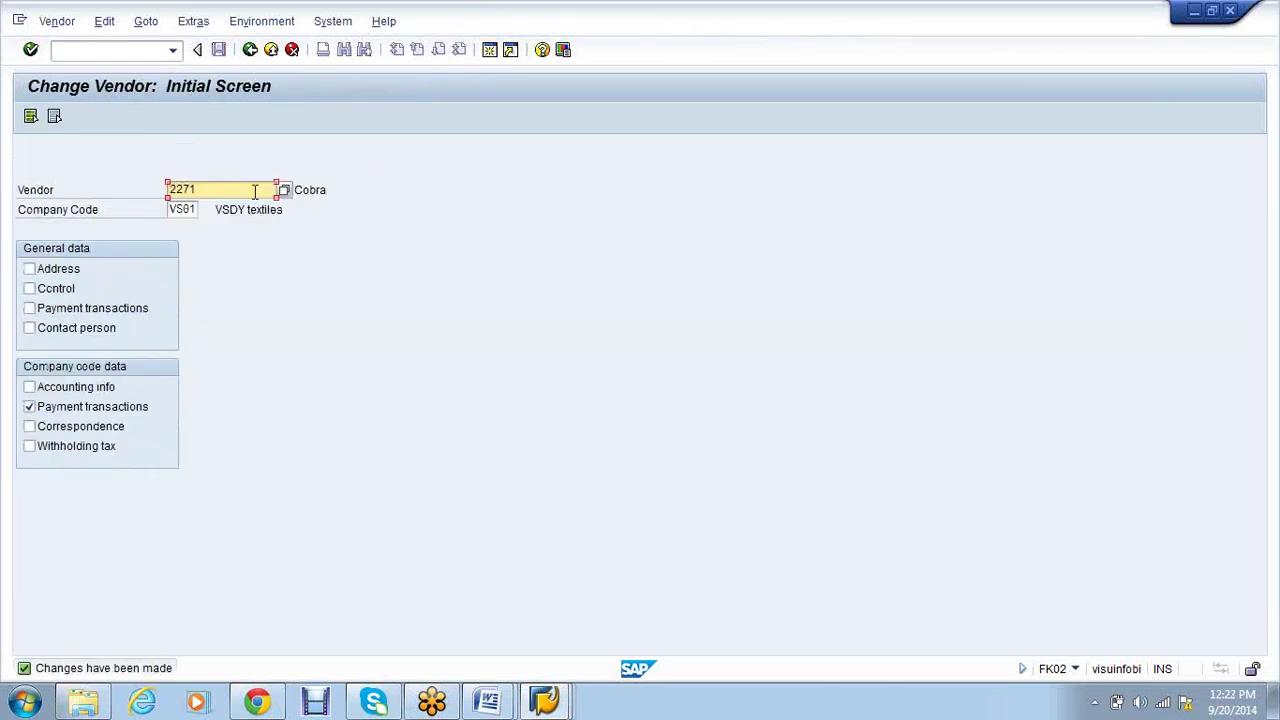
{"action": "key", "text": "Return"}
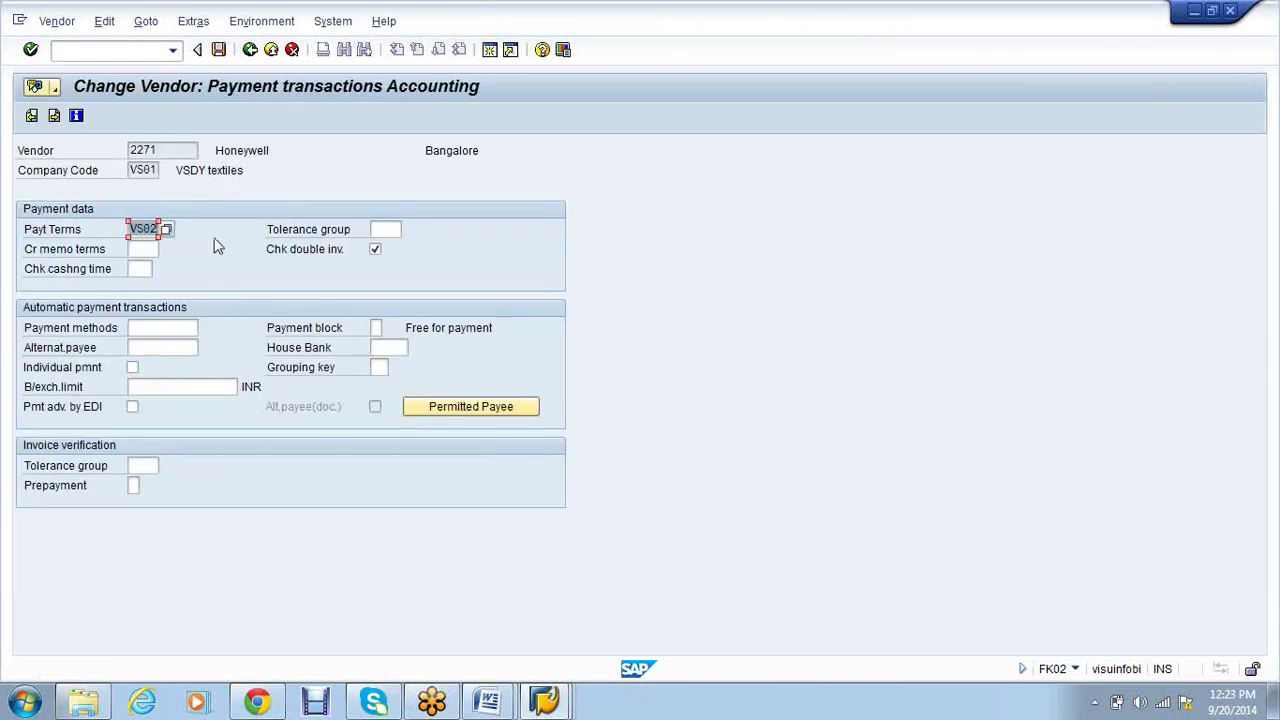
{"action": "left_click", "coordinate": [172, 329]}
{"action": "type", "text": "F"}
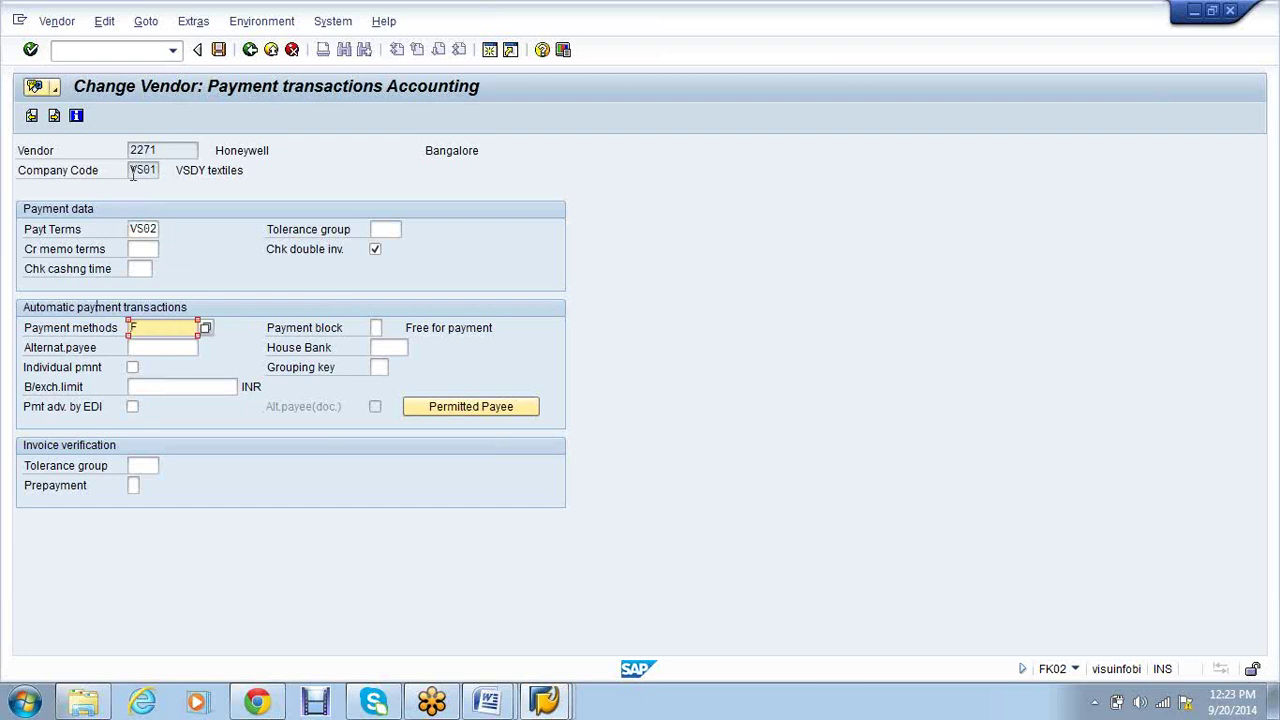
{"action": "left_click", "coordinate": [218, 50]}
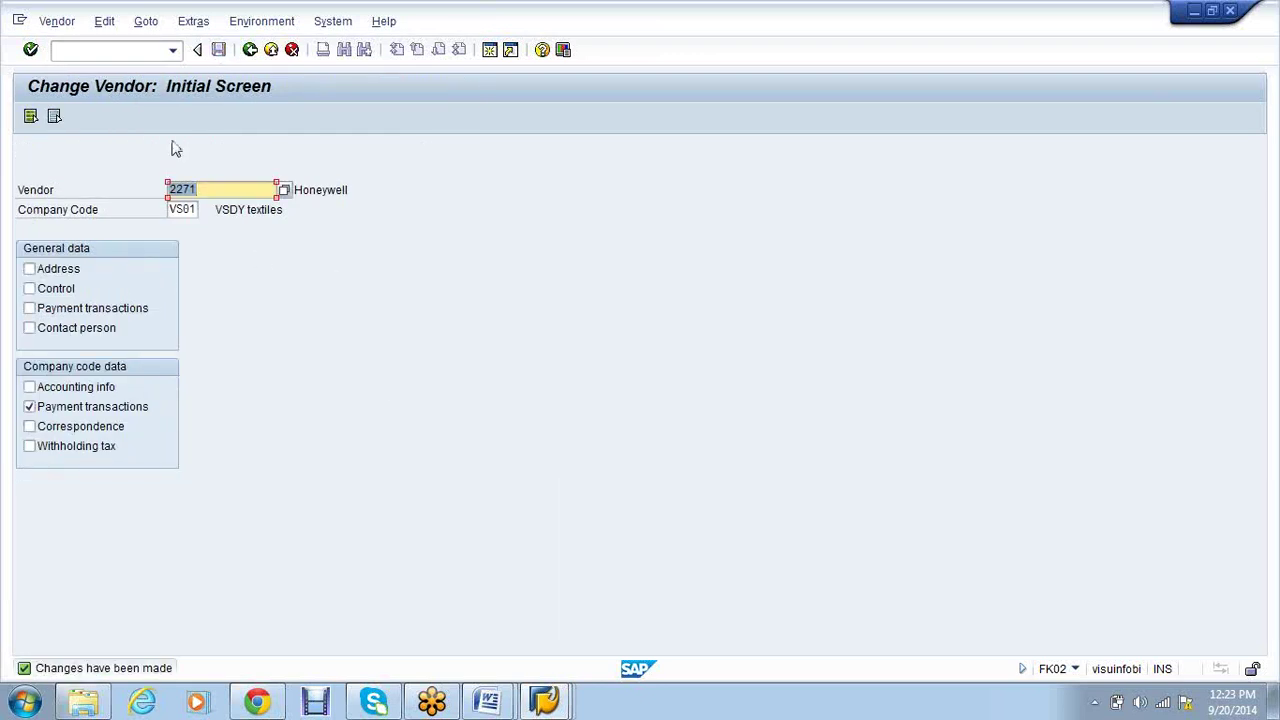
{"action": "left_click", "coordinate": [66, 50]}
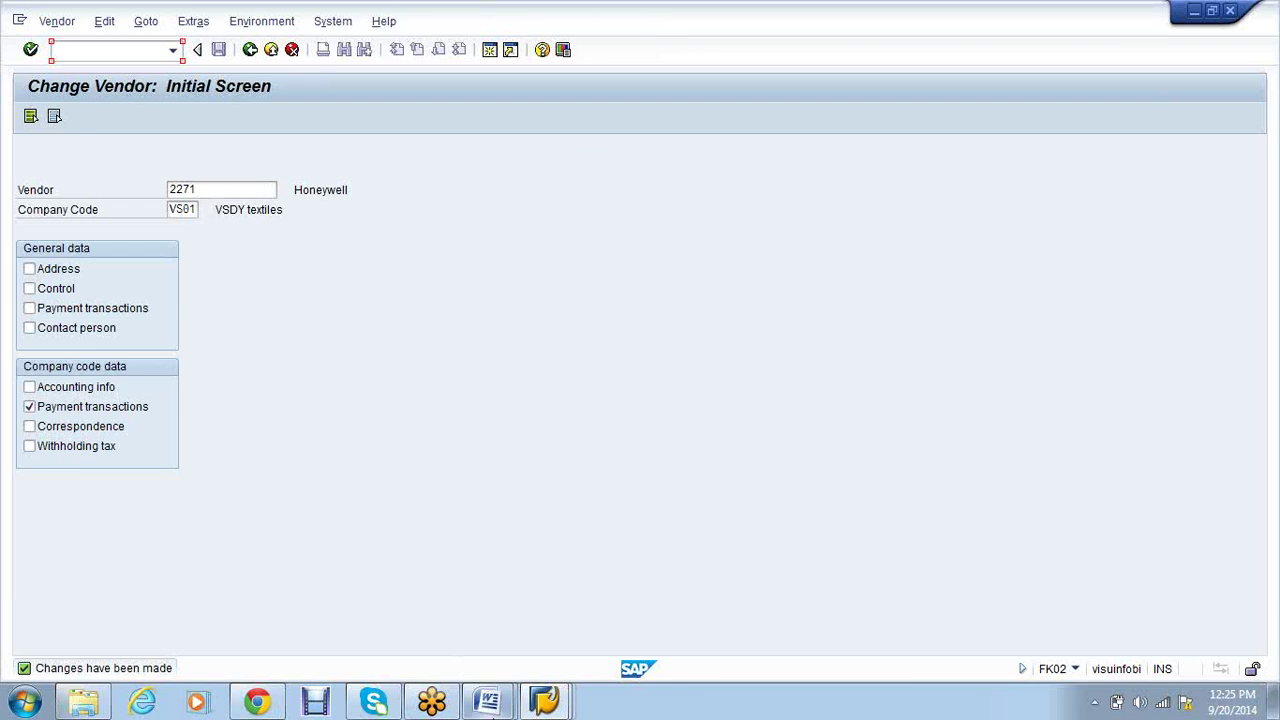
Switch to the Word notes and add the lines "F-43" and "F-53- clear open item" below the payment amounts
{"action": "left_click", "coordinate": [487, 700]}
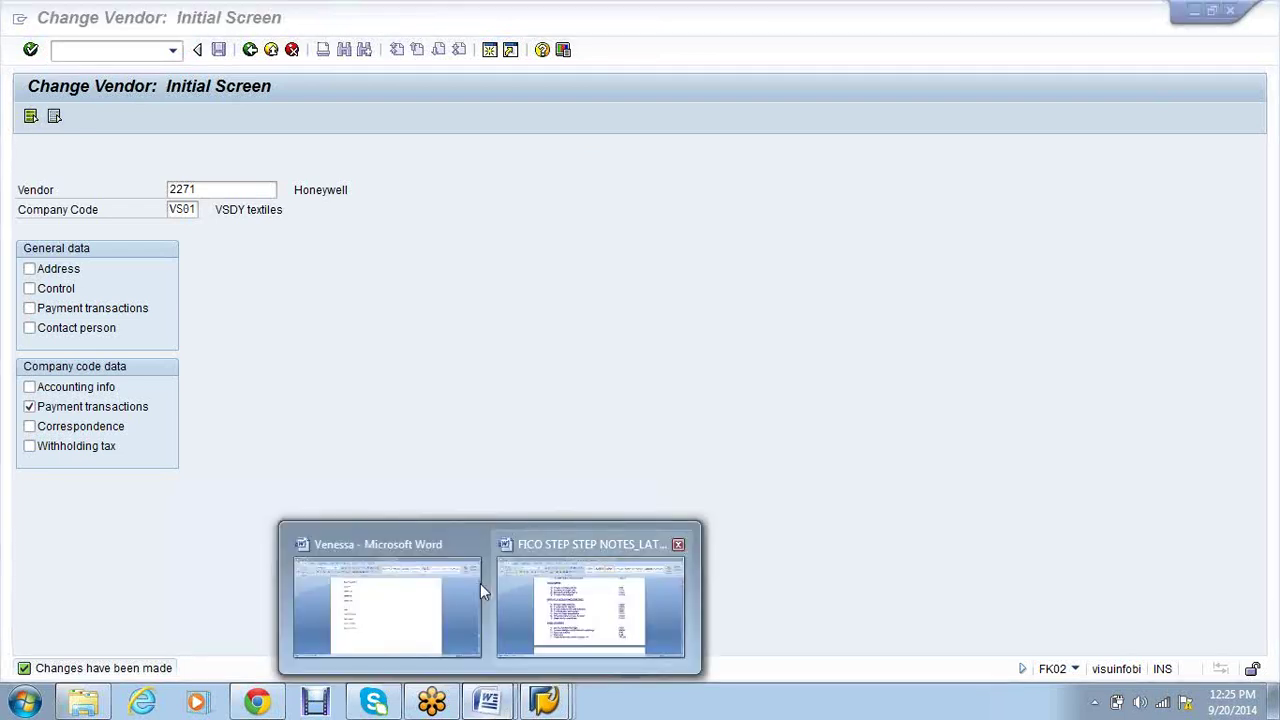
{"action": "left_click", "coordinate": [396, 588]}
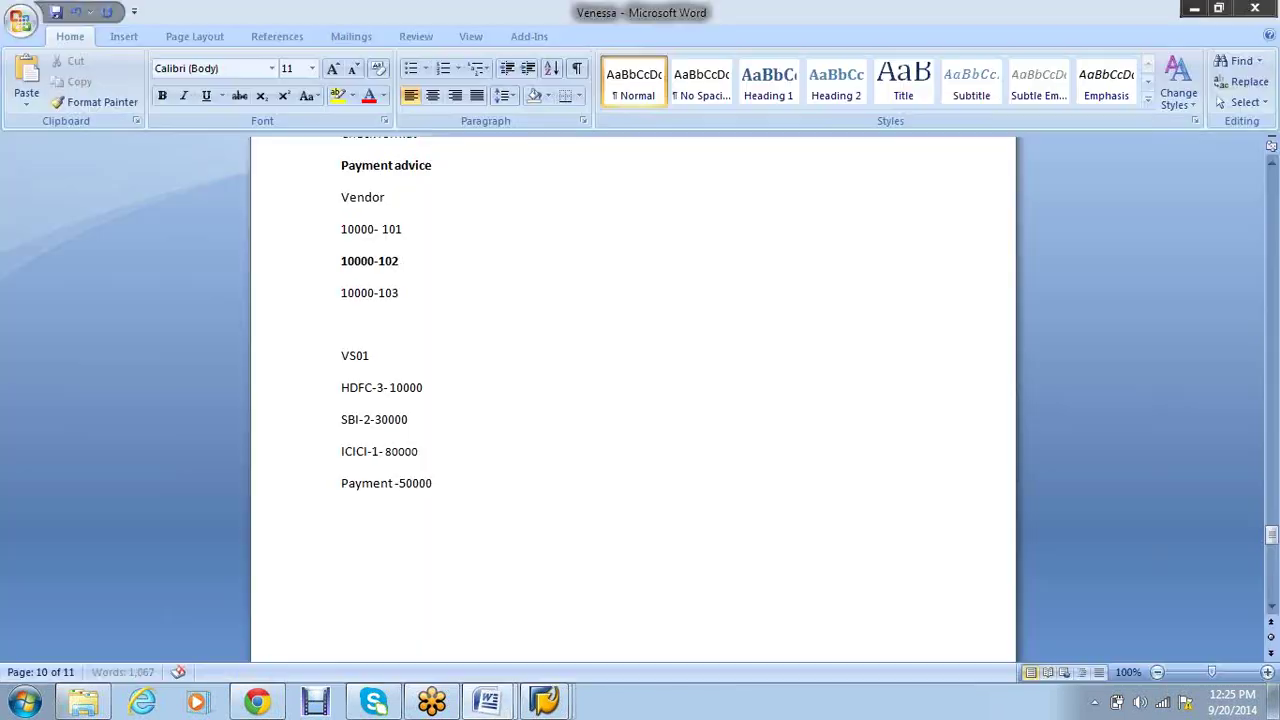
{"action": "key", "text": "alt+Tab"}
{"action": "key", "text": "alt+Tab"}
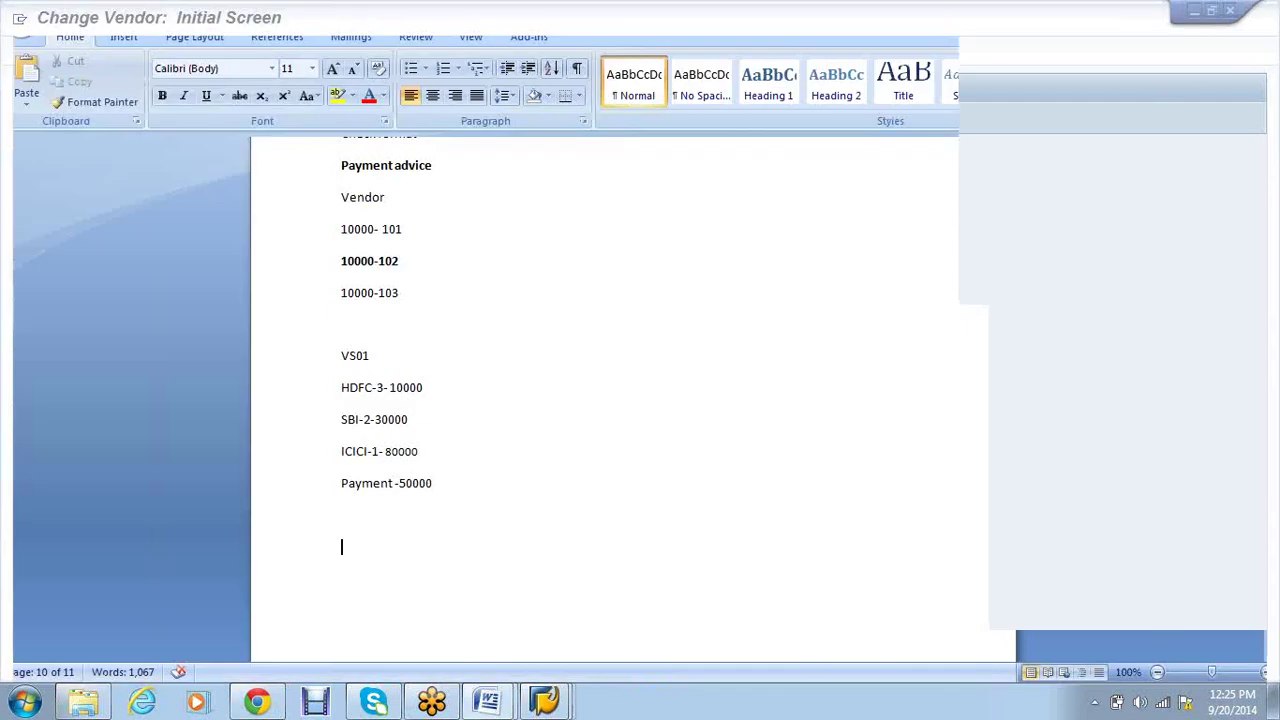
{"action": "type", "text": "F-43"}
{"action": "key", "text": "Return"}
{"action": "type", "text": "F-53"}
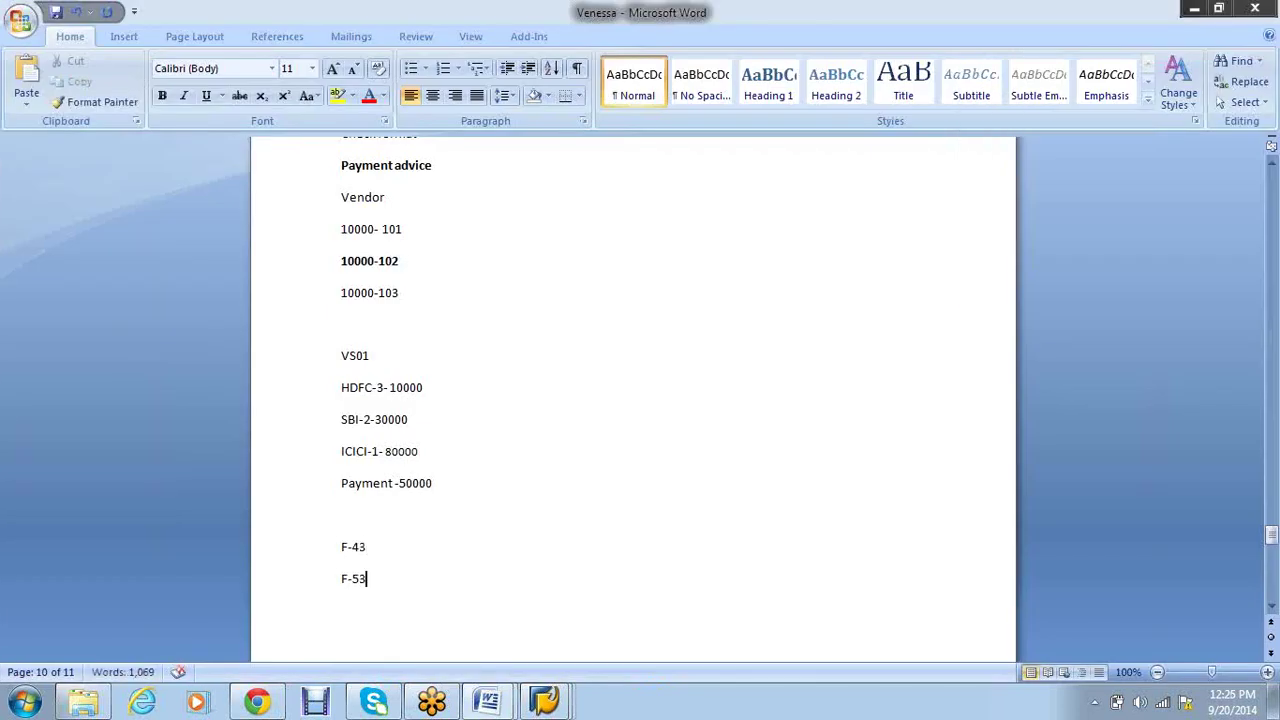
{"action": "type", "text": "- clear open item"}
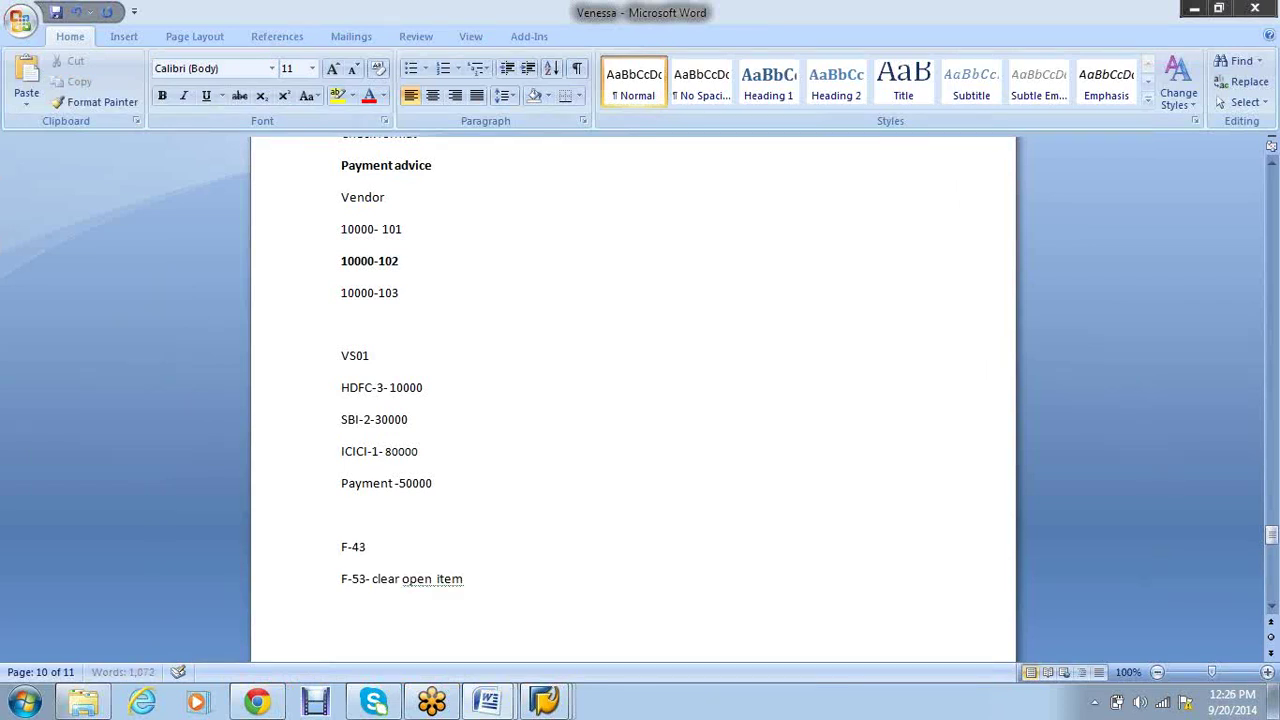
{"action": "key", "text": "Return"}
Copy "Creation of check" from the manual check processing list to below the F-53 line and remove its numbering
{"action": "scroll", "coordinate": [479, 483], "scroll_direction": "up", "scroll_amount": 4}
{"action": "scroll", "coordinate": [481, 484], "scroll_direction": "up", "scroll_amount": 7}
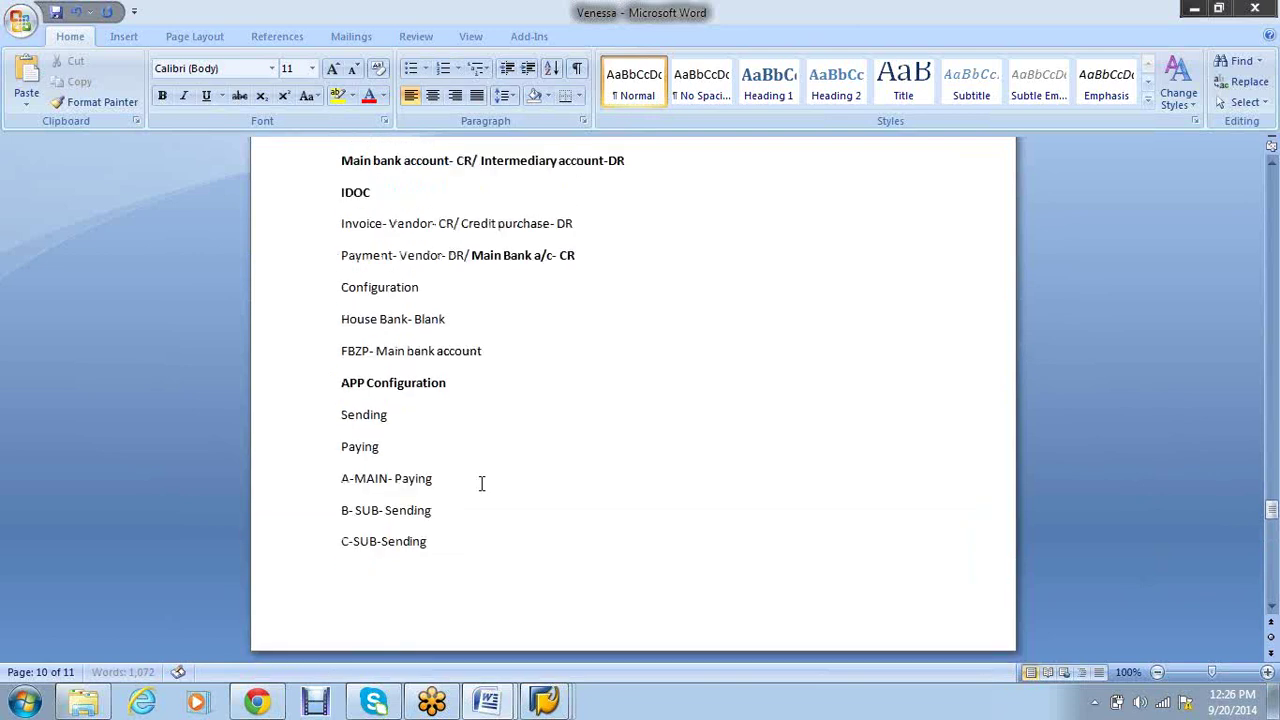
{"action": "scroll", "coordinate": [481, 484], "scroll_direction": "up", "scroll_amount": 10}
{"action": "scroll", "coordinate": [481, 483], "scroll_direction": "up", "scroll_amount": 10}
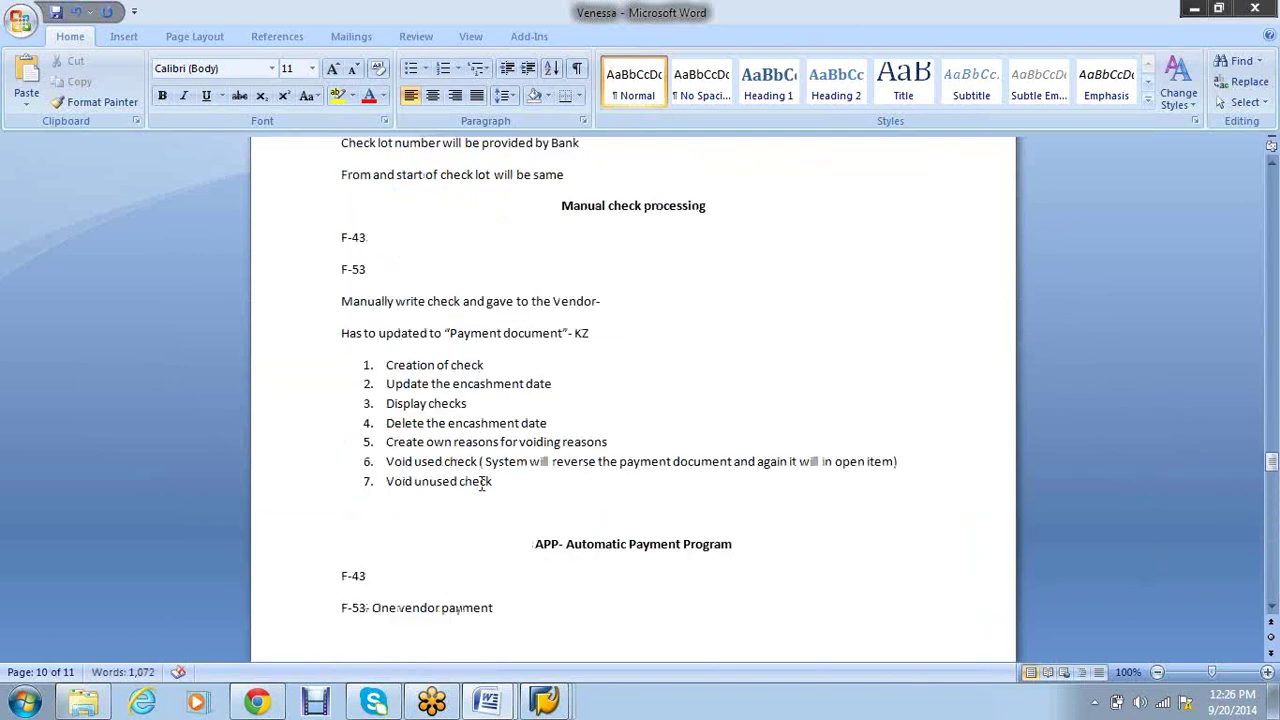
{"action": "left_click_drag", "start_coordinate": [486, 365], "coordinate": [421, 357]}
{"action": "key", "text": "ctrl+c"}
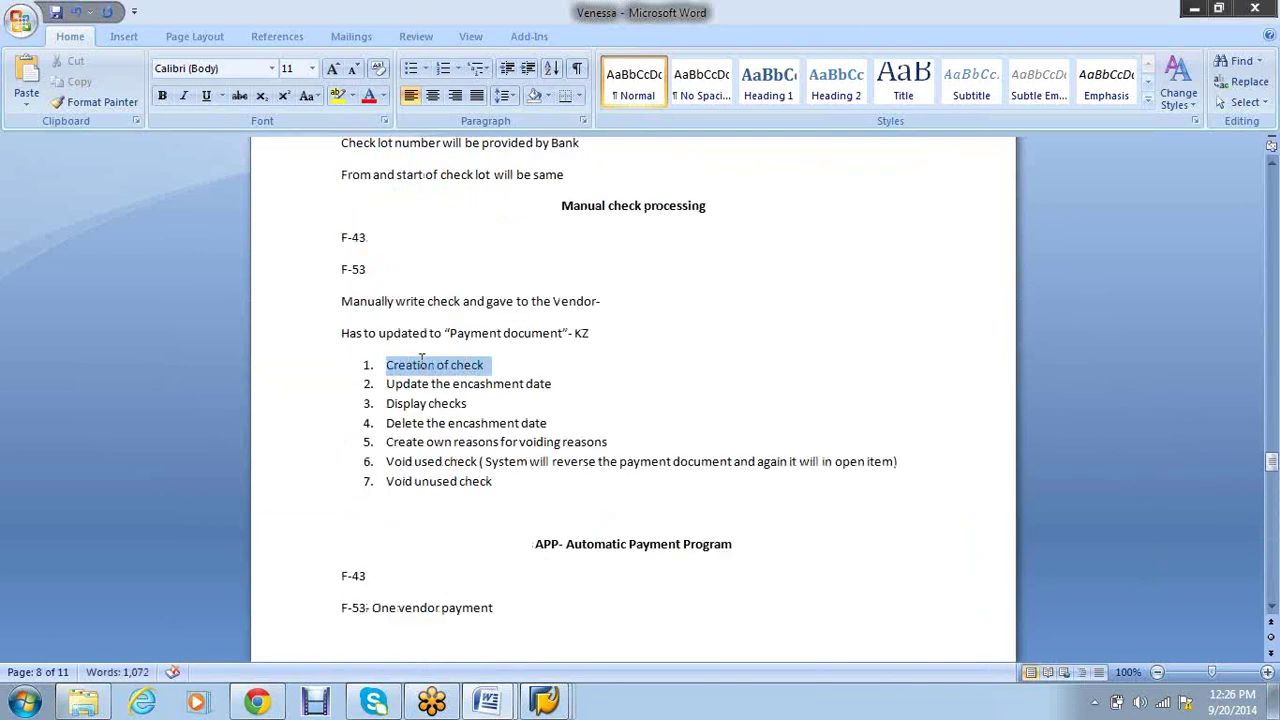
{"action": "scroll", "coordinate": [440, 371], "scroll_direction": "down", "scroll_amount": 2}
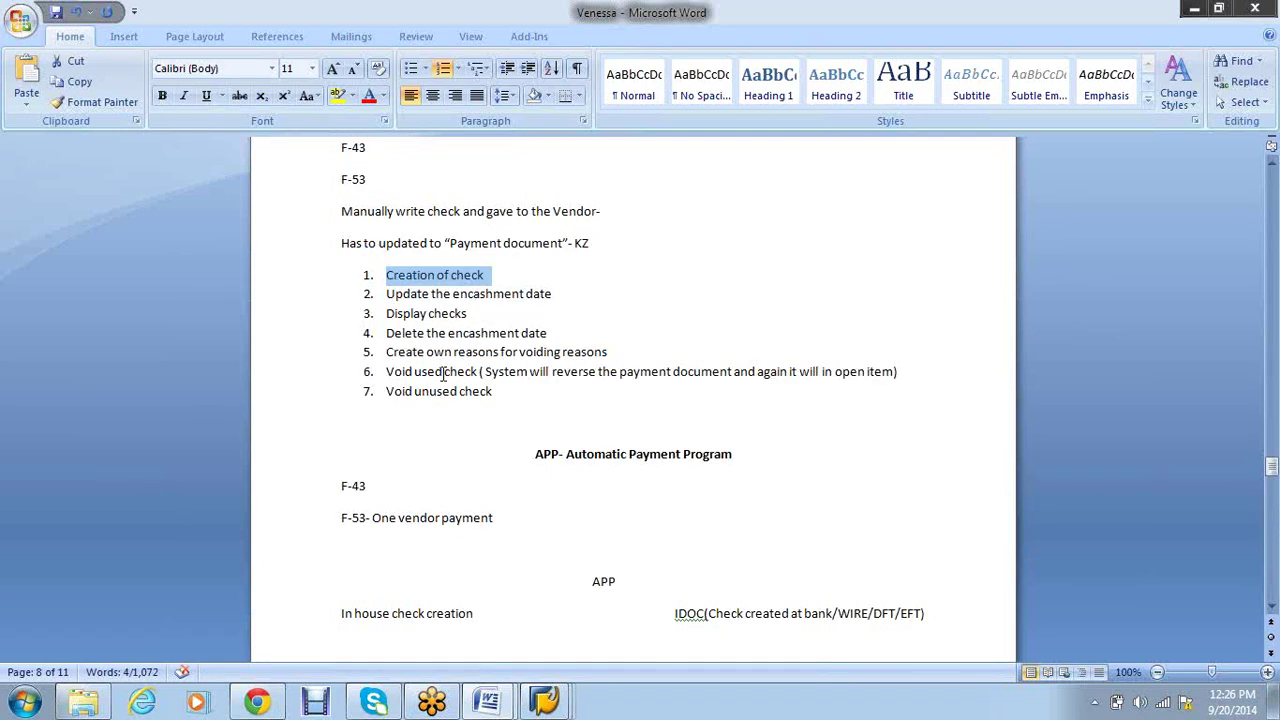
{"action": "scroll", "coordinate": [443, 375], "scroll_direction": "down", "scroll_amount": 20}
{"action": "left_click", "coordinate": [420, 466]}
{"action": "key", "text": "ctrl+v"}
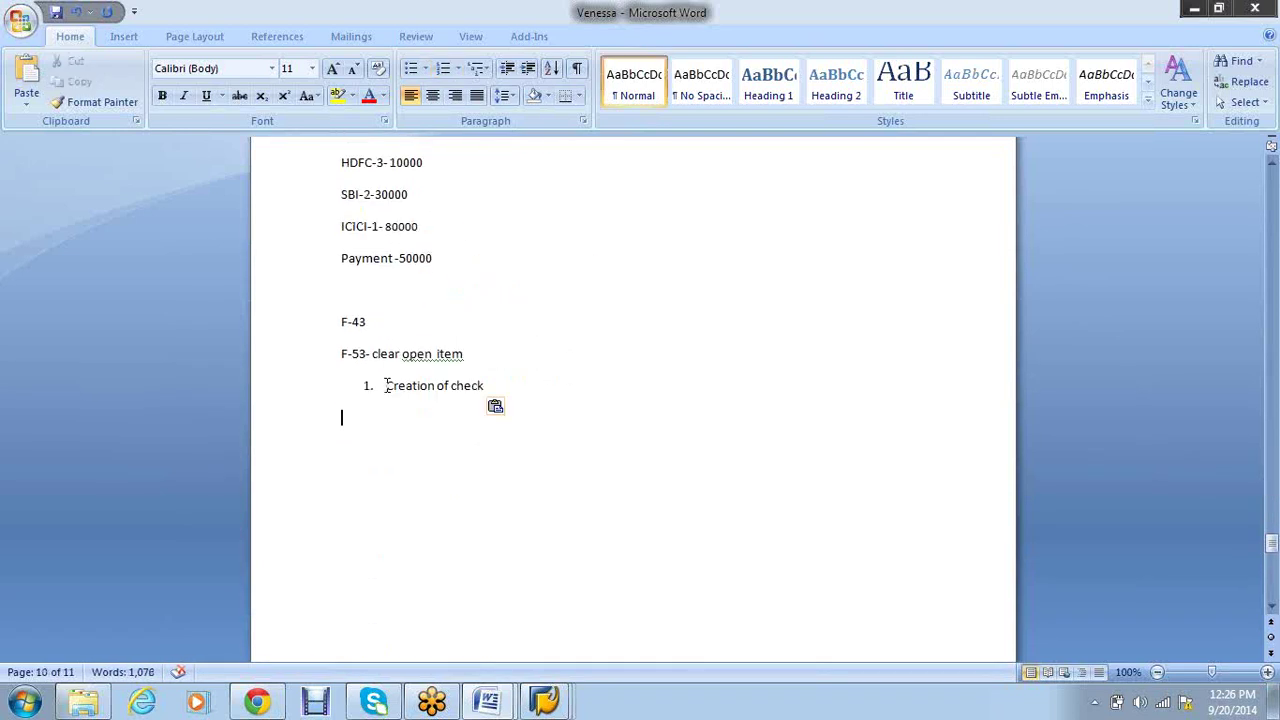
{"action": "left_click", "coordinate": [387, 385]}
{"action": "key", "text": "BackSpace"}
{"action": "key", "text": "BackSpace"}
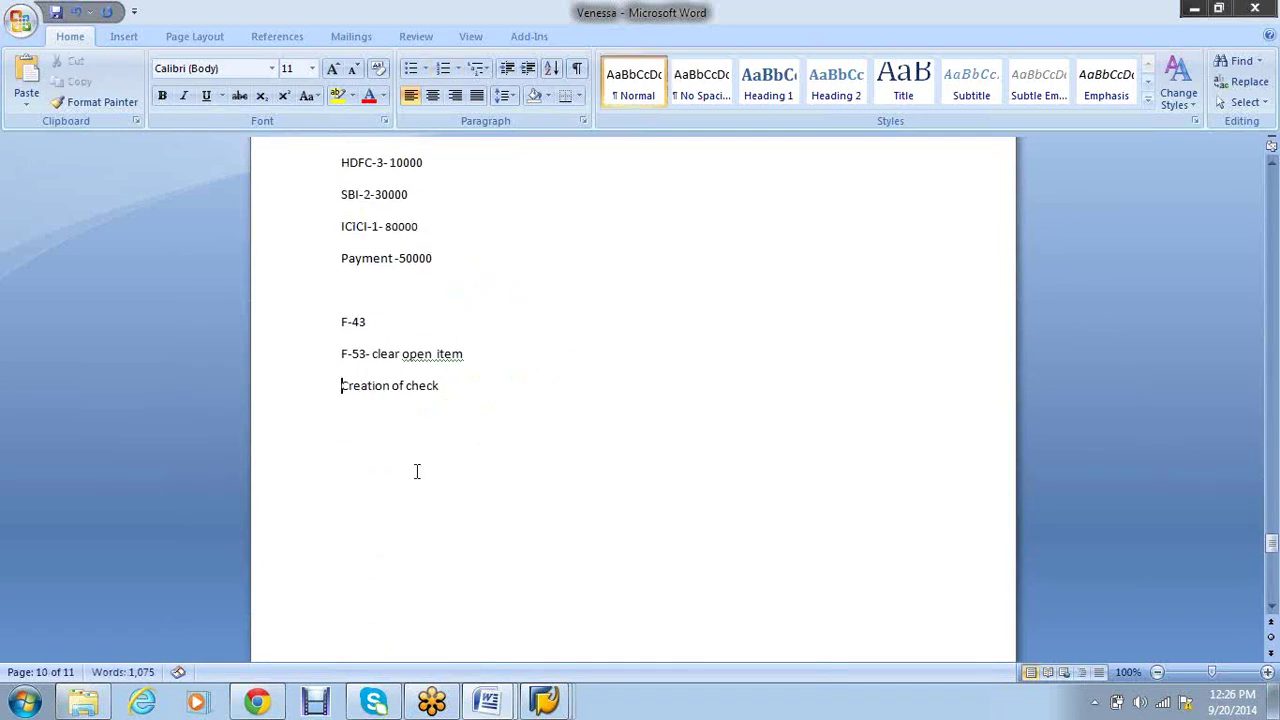
Add the heading "Manual" above the F-43 line that precedes the F-53 clearing note
{"action": "left_click", "coordinate": [471, 390]}
{"action": "key", "text": "Return"}
{"action": "left_click", "coordinate": [358, 298]}
{"action": "key", "text": "Return"}
{"action": "type", "text": "m"}
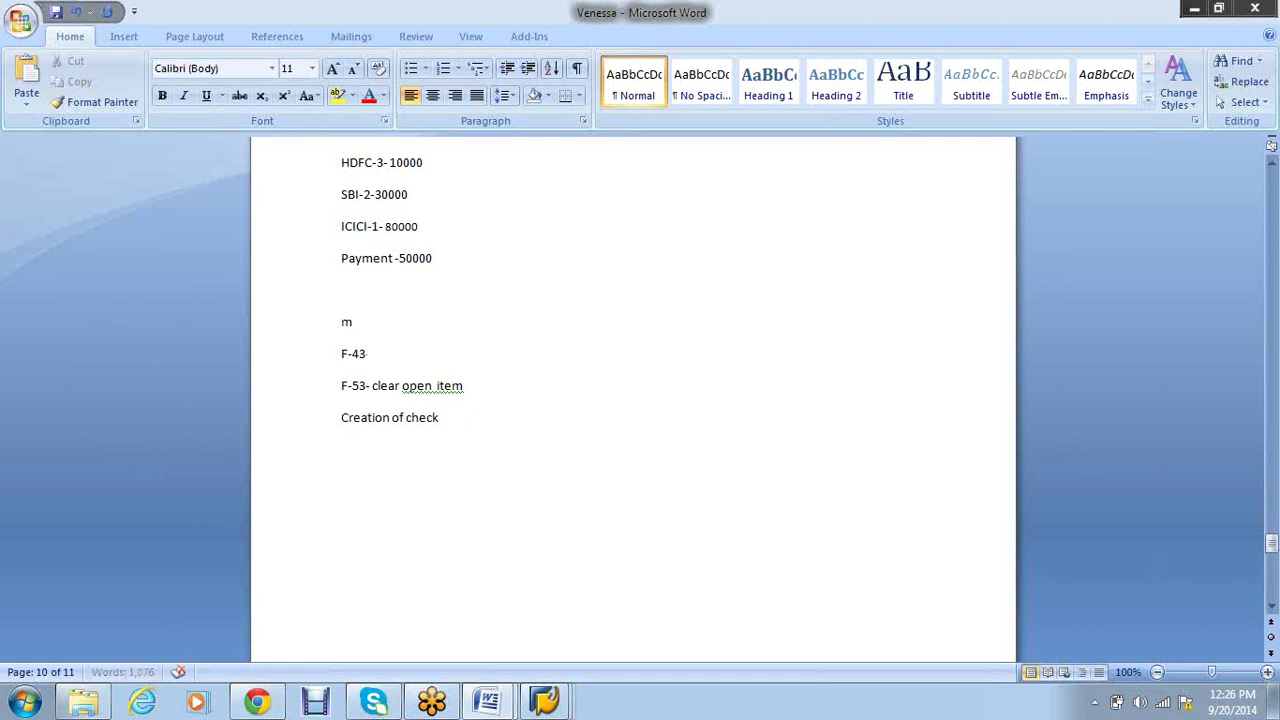
{"action": "key", "text": "BackSpace"}
{"action": "type", "text": "Manual"}
Below the "Creation of check" line, add the heading "F110" and the line "F-43", leaving a blank line above them
{"action": "left_click", "coordinate": [464, 420]}
{"action": "key", "text": "Return"}
{"action": "key", "text": "Return"}
{"action": "type", "text": "F110"}
{"action": "key", "text": "Return"}
{"action": "type", "text": "F-43"}
{"action": "key", "text": "Return"}
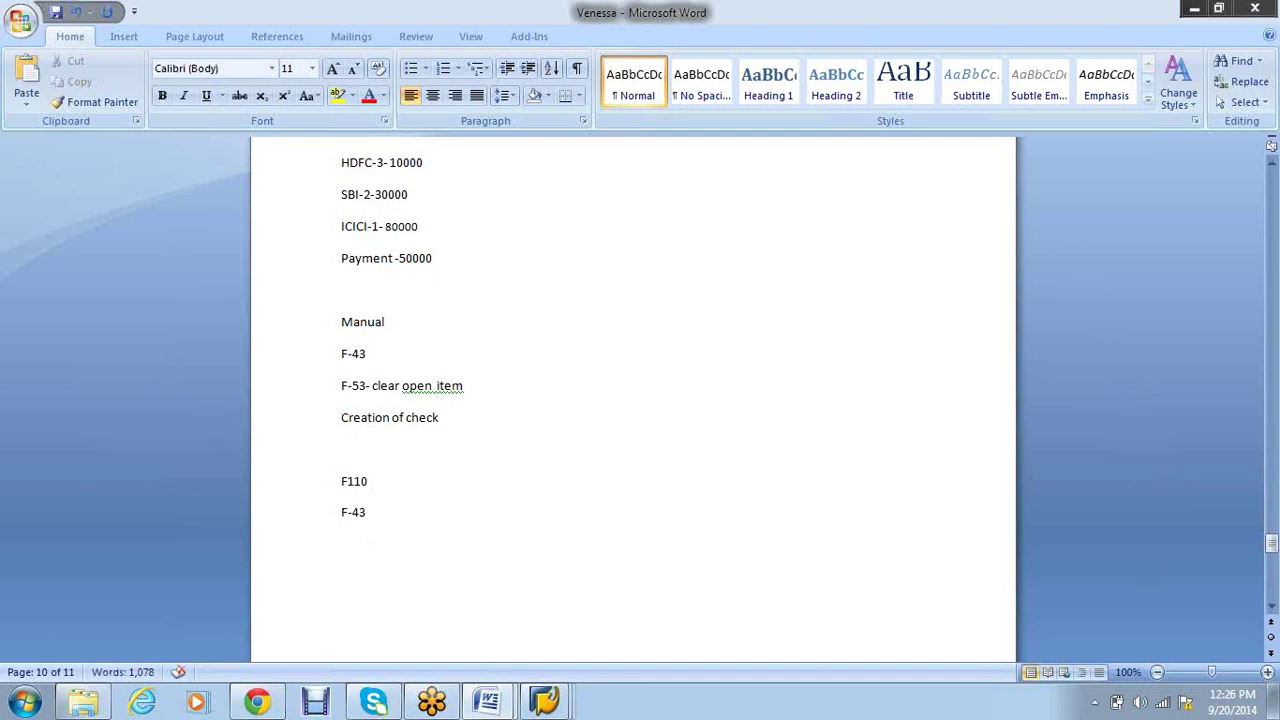
Add the line "F110- a. Clear open item b. automatically system will update the check" below the last F-43 line
{"action": "type", "text": "F110- a."}
{"action": "type", "text": "Clear open"}
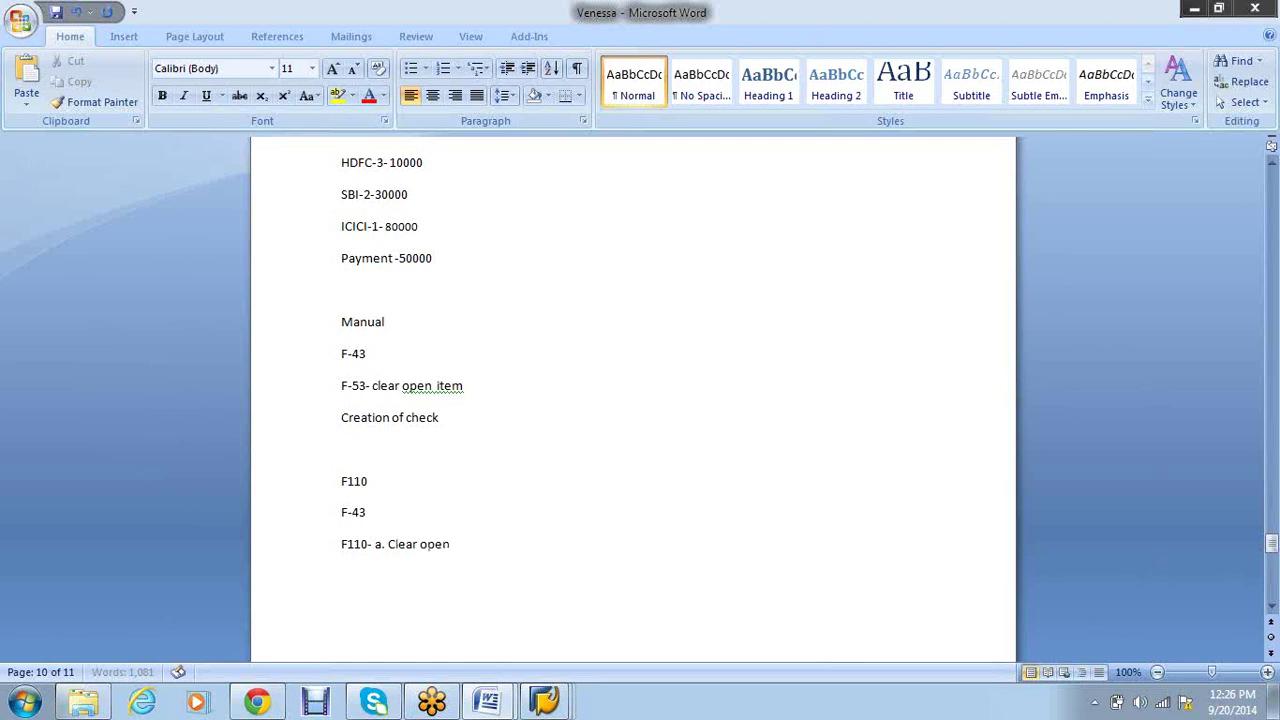
{"action": "type", "text": " item  b. autom"}
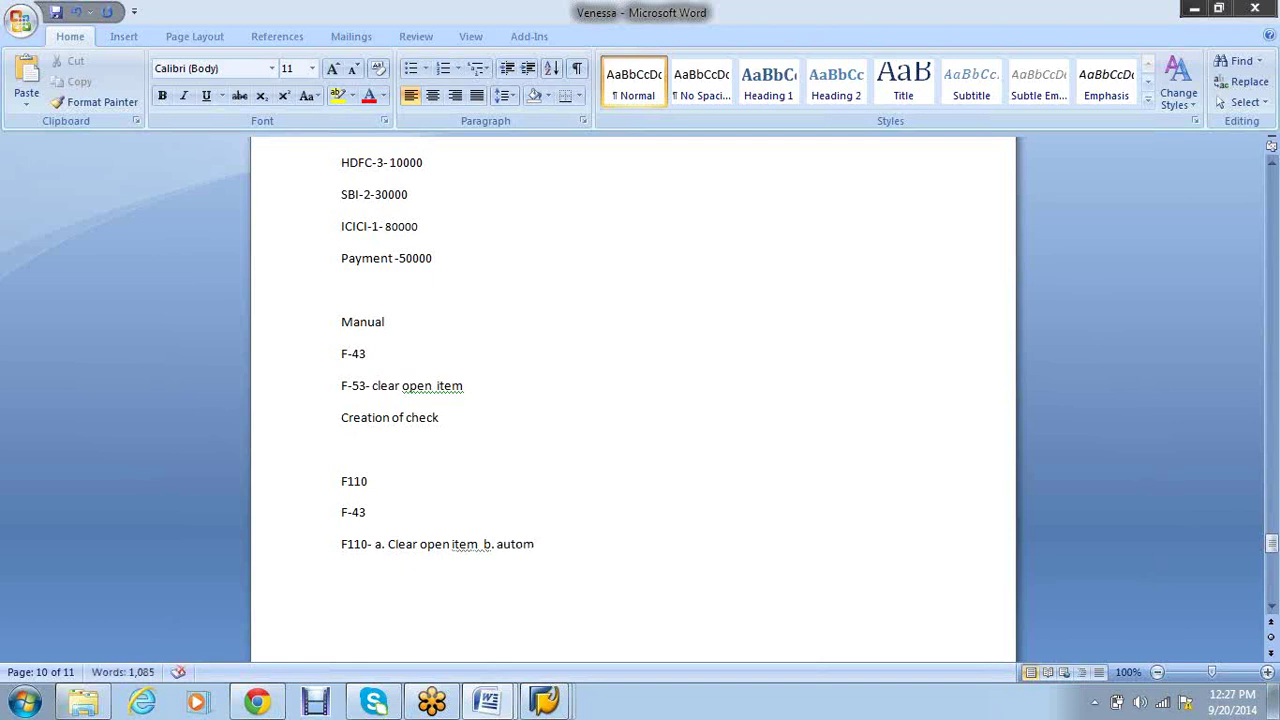
{"action": "type", "text": "atically syst"}
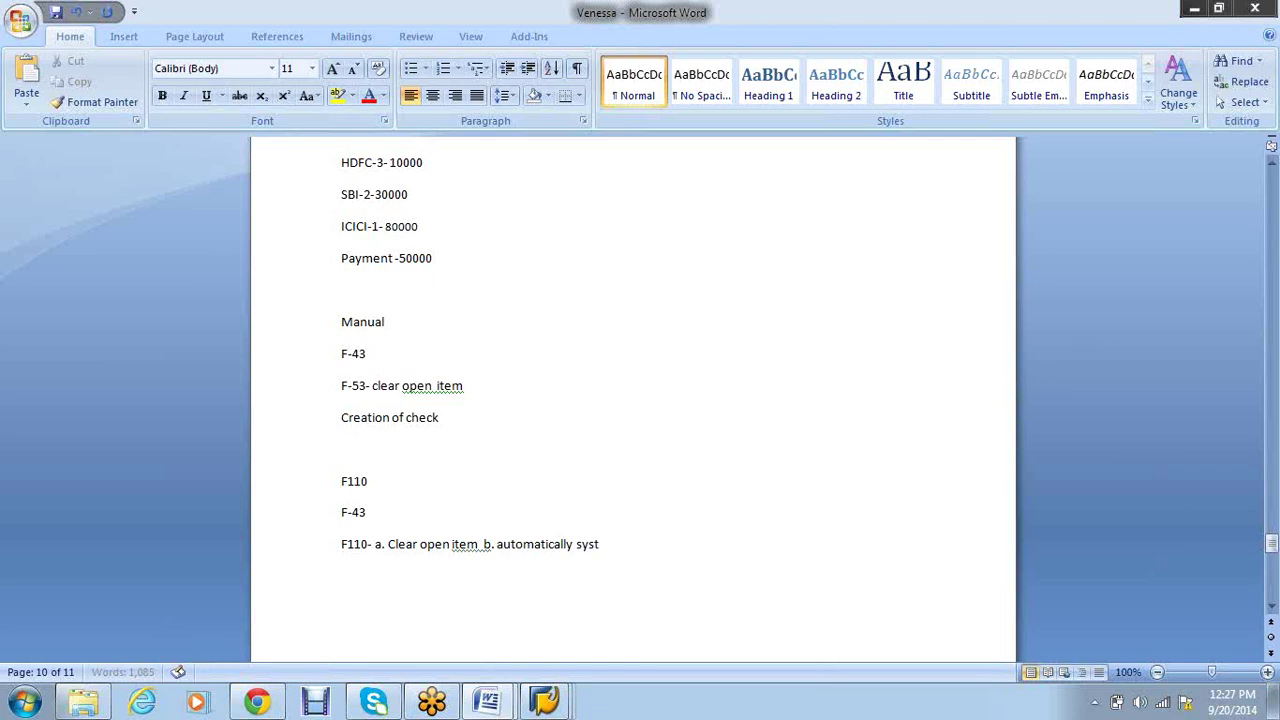
{"action": "type", "text": "em will update the che"}
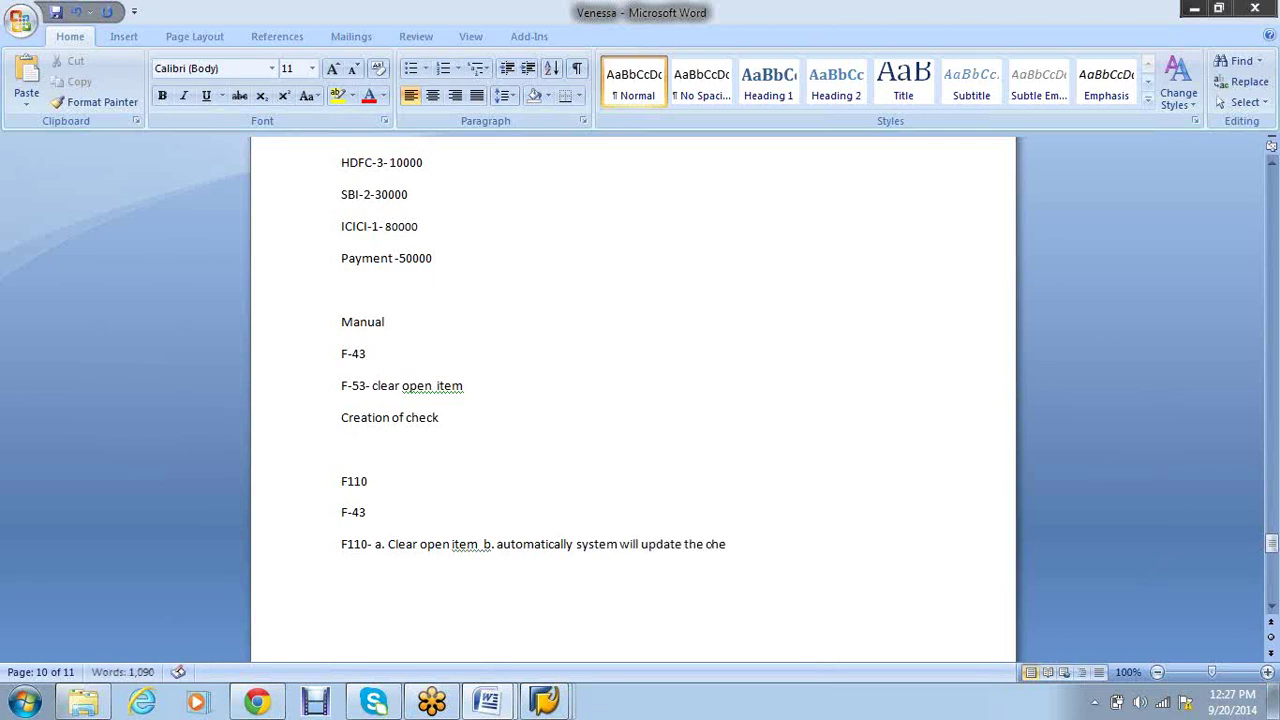
{"action": "type", "text": "ck"}
{"action": "key", "text": "Return"}
Replace "b." with a numbered list holding "automatically system will update the check" as item 1 and "manually" as item 2
{"action": "left_click_drag", "start_coordinate": [442, 418], "coordinate": [318, 417]}
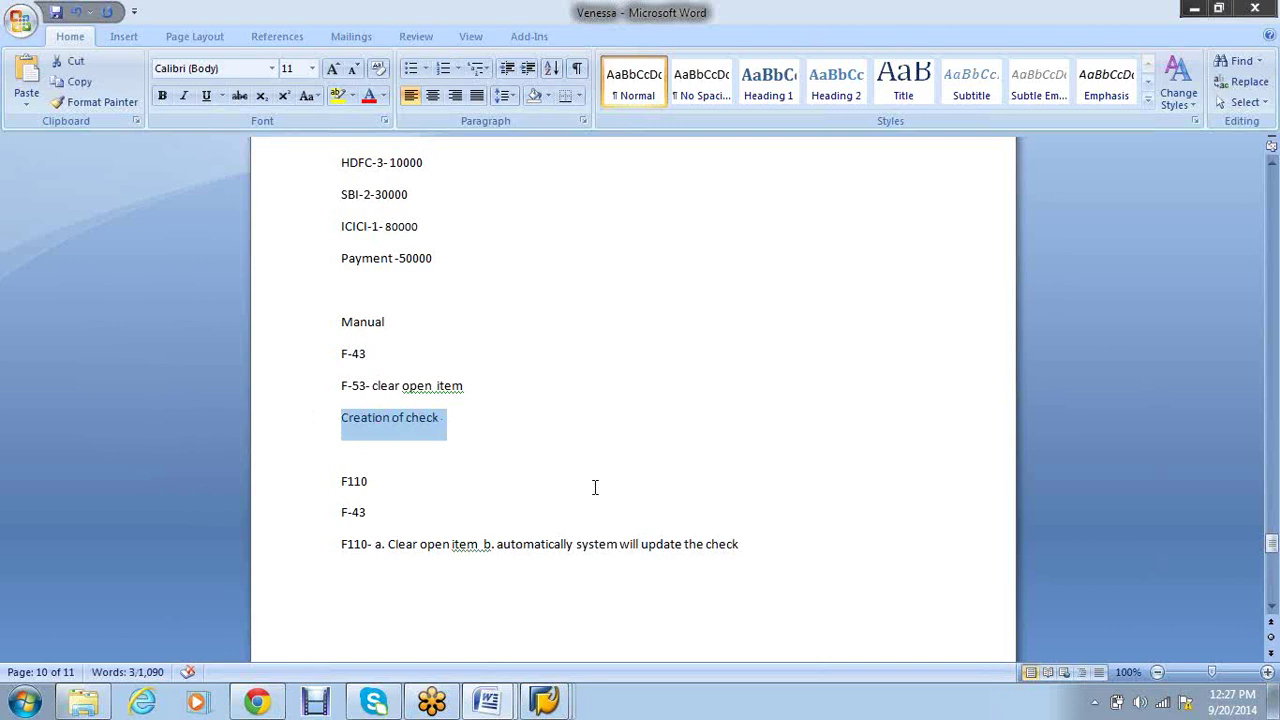
{"action": "left_click", "coordinate": [494, 544]}
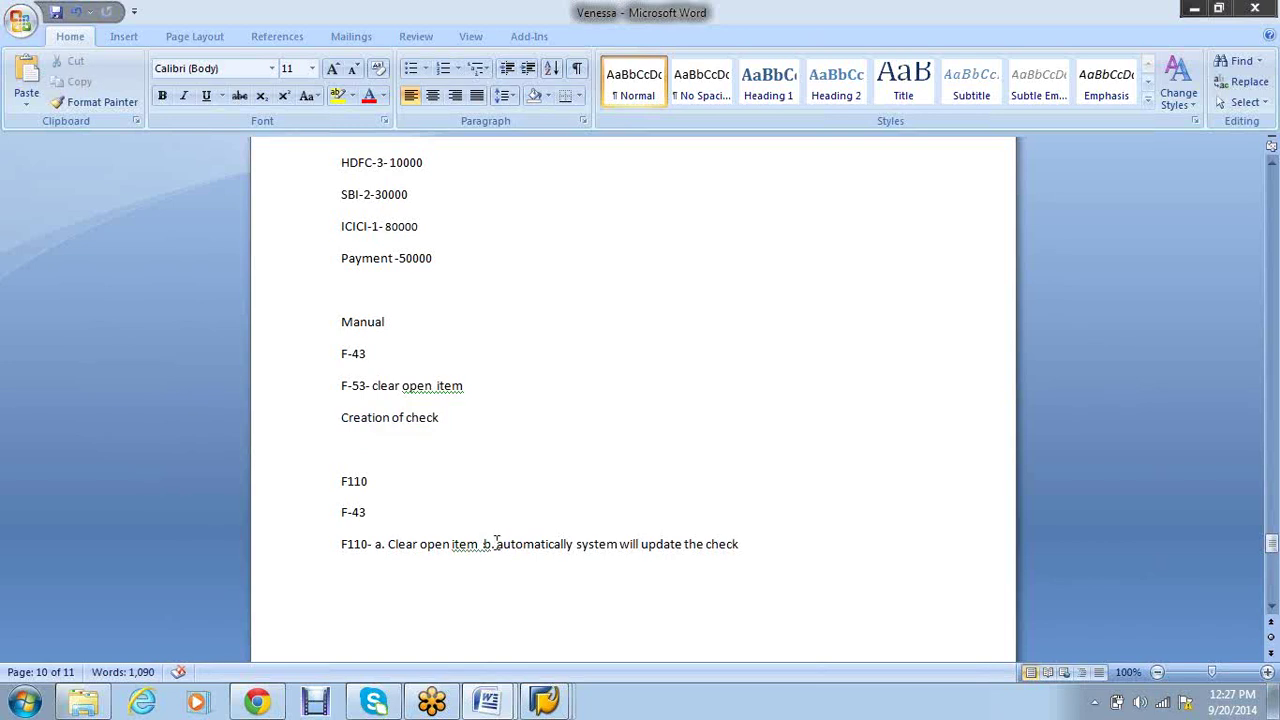
{"action": "key", "text": "BackSpace"}
{"action": "key", "text": "BackSpace"}
{"action": "key", "text": "BackSpace"}
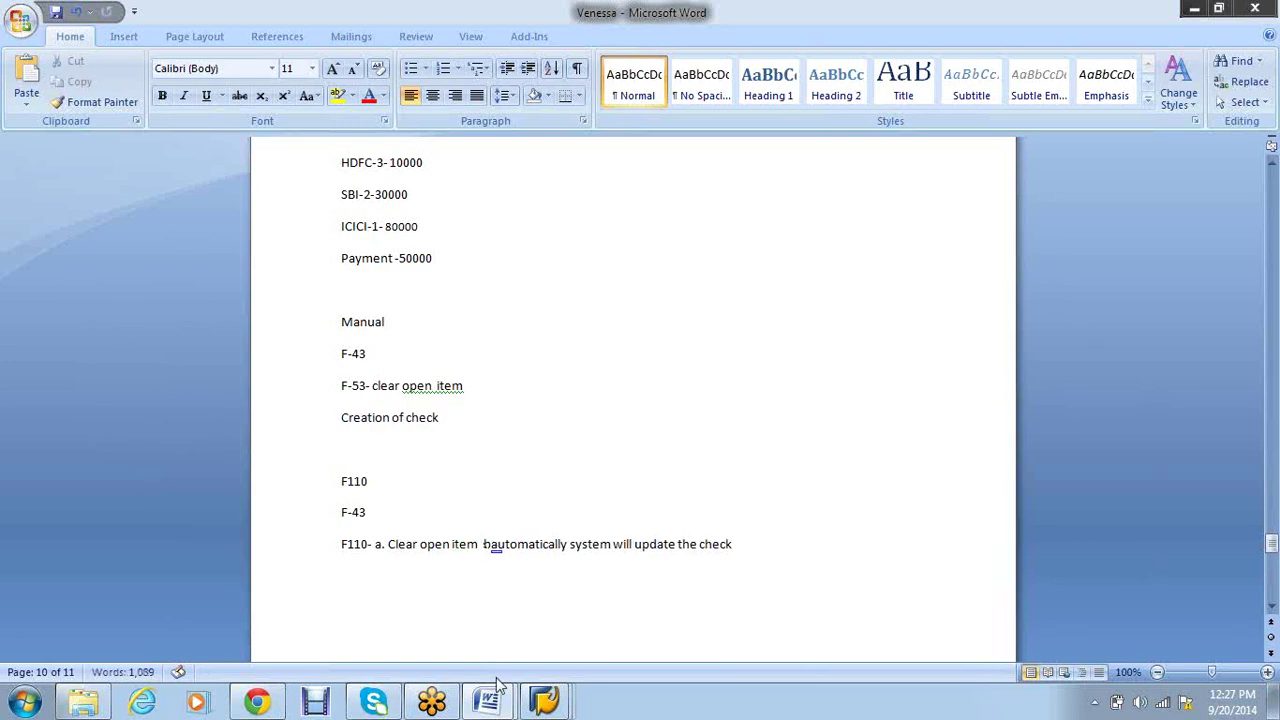
{"action": "key", "text": "Return"}
{"action": "type", "text": "1."}
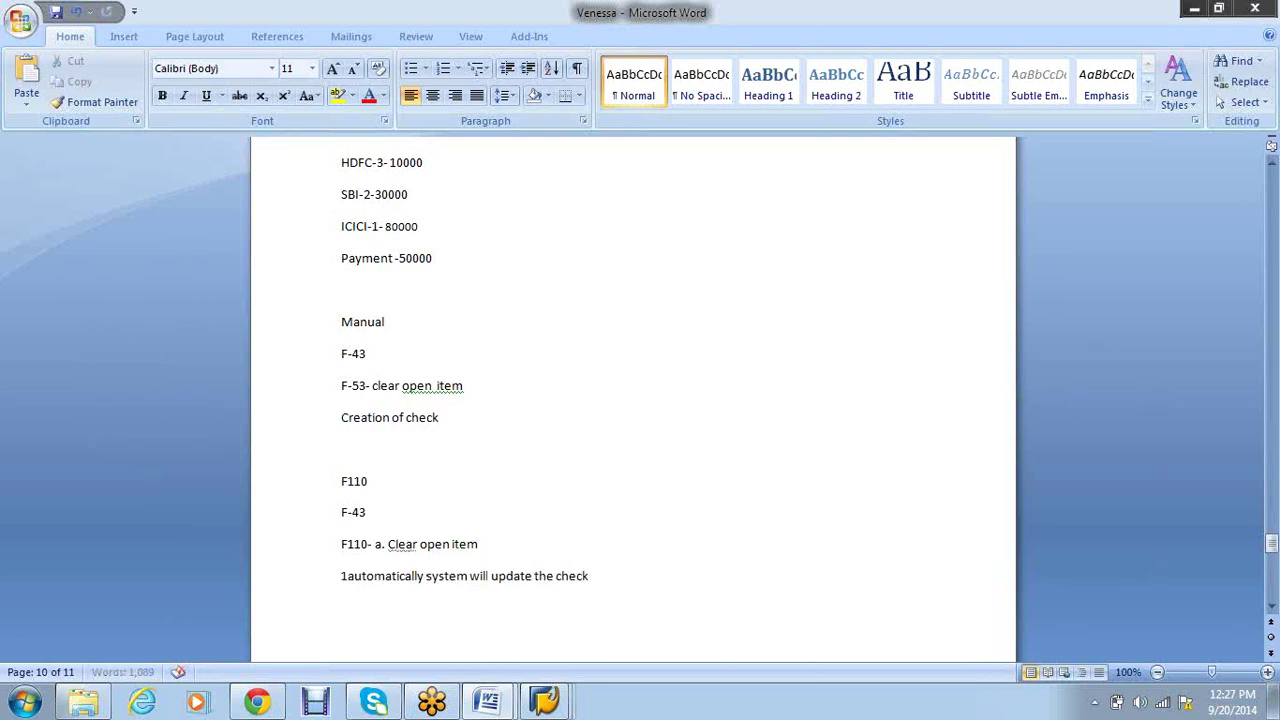
{"action": "left_click", "coordinate": [674, 575]}
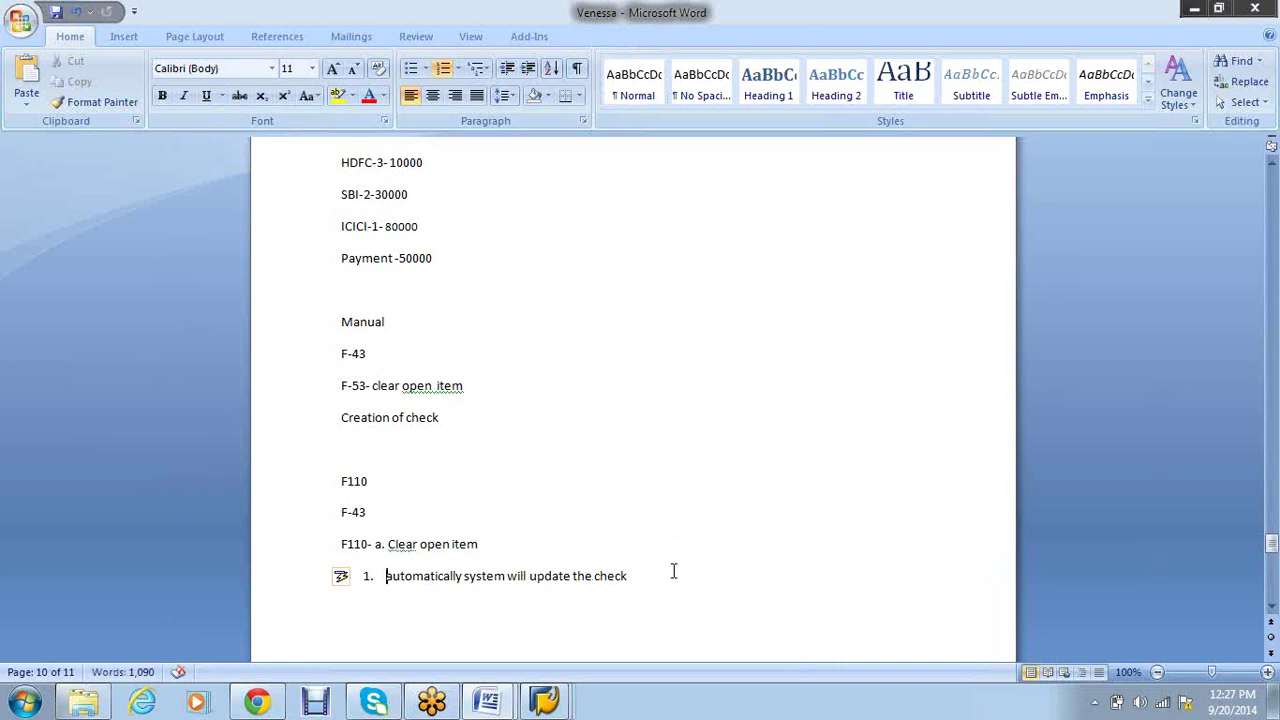
{"action": "key", "text": "Return"}
{"action": "type", "text": "manually"}
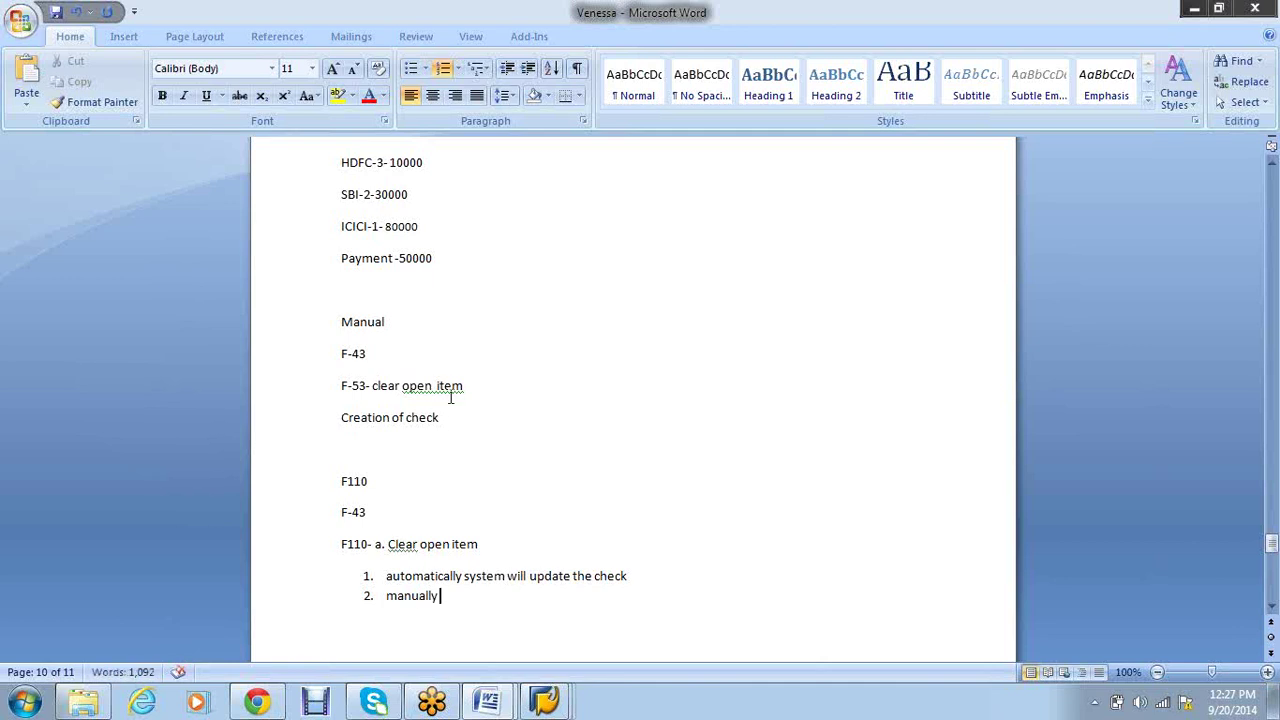
Append "-FCh5" to the "Creation of check" line and "-FCH5" to the "manually" list item
{"action": "left_click", "coordinate": [449, 419]}
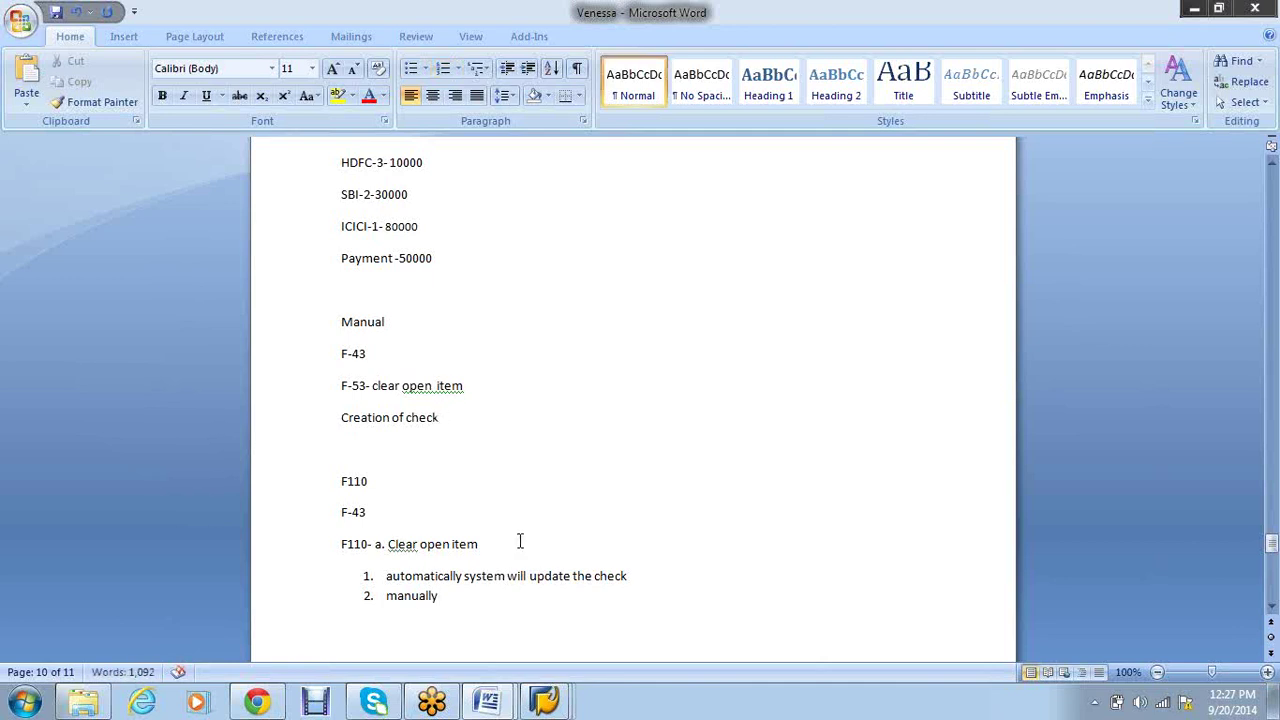
{"action": "type", "text": "-FCh5"}
{"action": "left_click", "coordinate": [478, 604]}
{"action": "type", "text": "-F"}
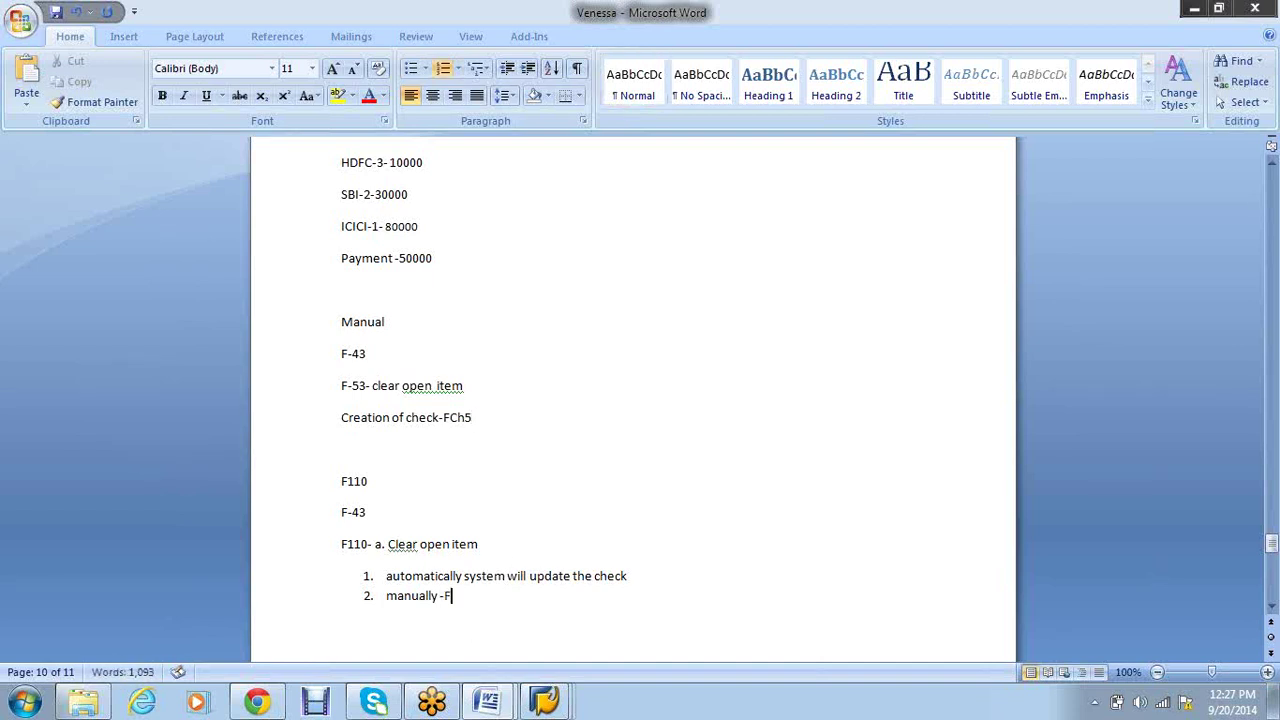
{"action": "type", "text": "CH5"}
Make the F110 heading bold and remove the blank line above it
{"action": "left_click_drag", "start_coordinate": [395, 476], "coordinate": [313, 477]}
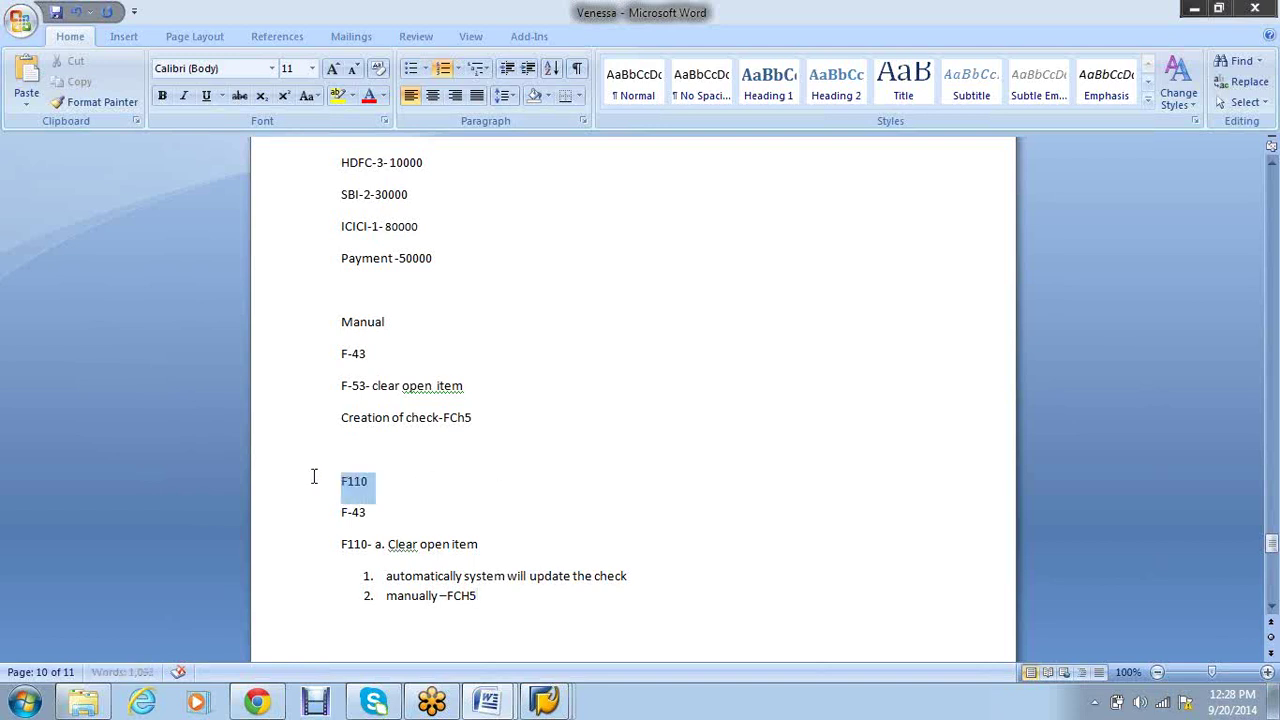
{"action": "left_click", "coordinate": [366, 450]}
{"action": "key", "text": "Delete"}
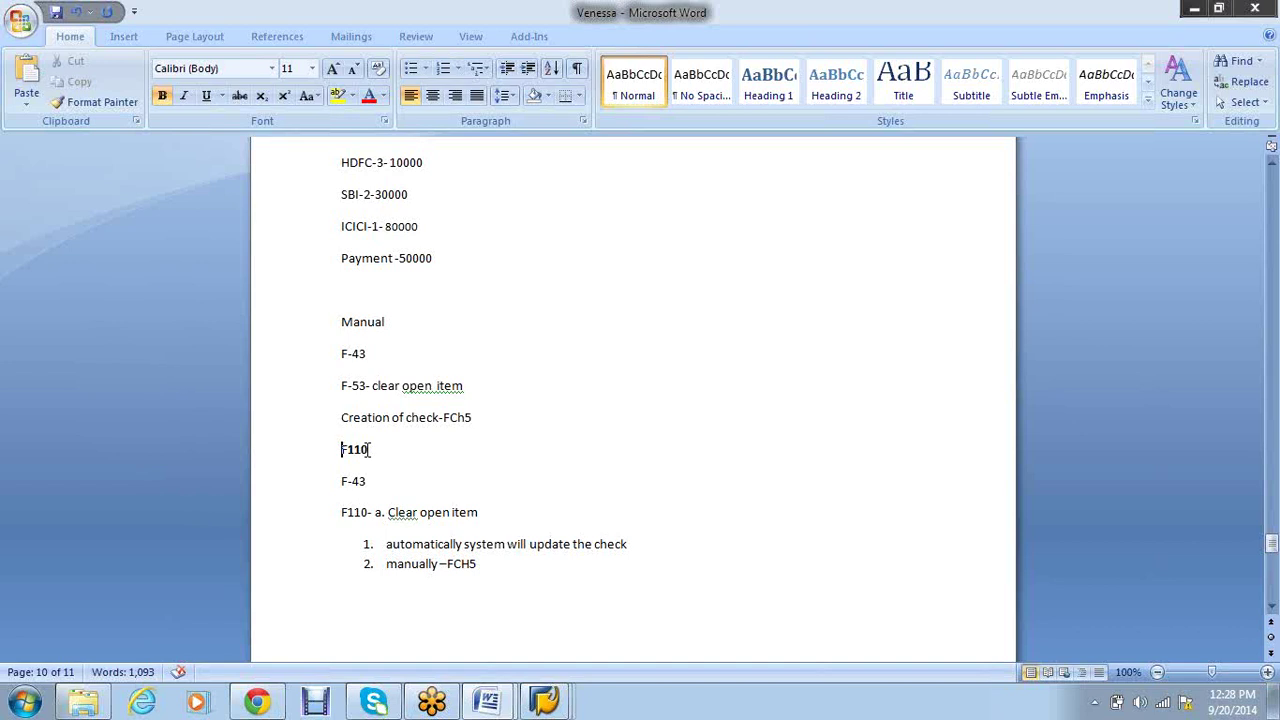
Switch to the SAP Easy Access session and start vendor invoice entry with transaction F-43
{"action": "left_click", "coordinate": [563, 705]}
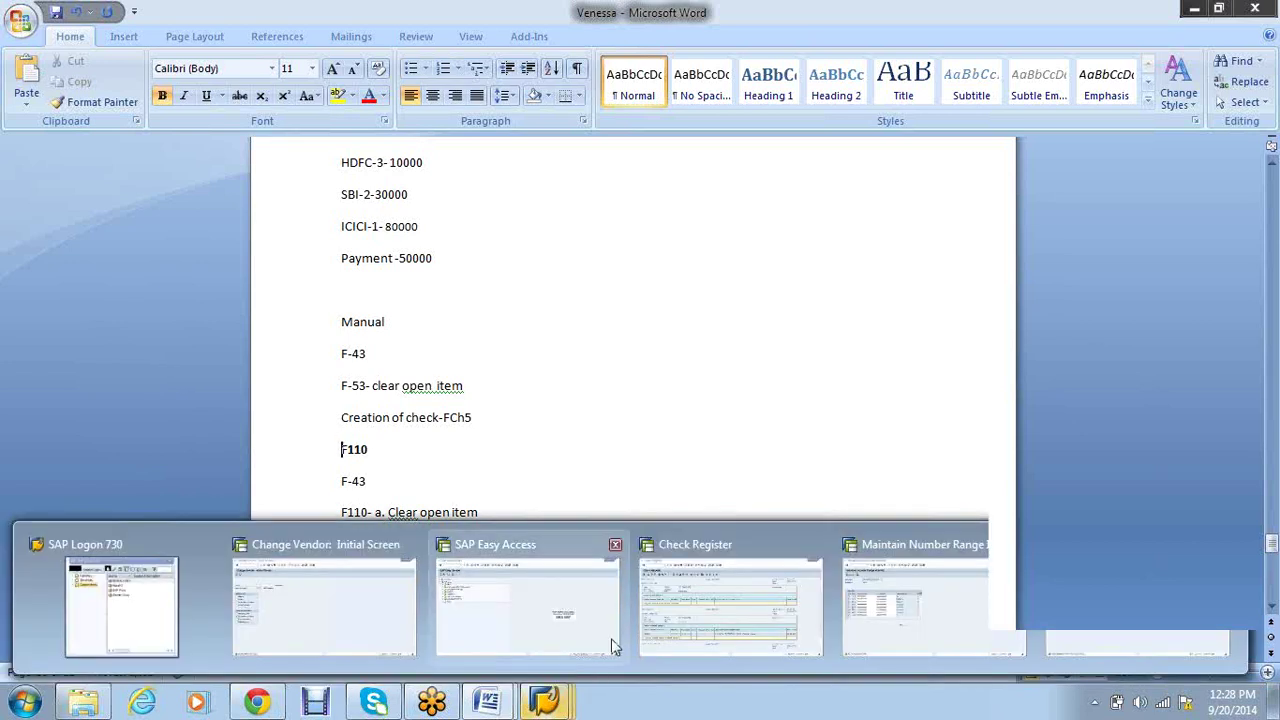
{"action": "left_click", "coordinate": [382, 605]}
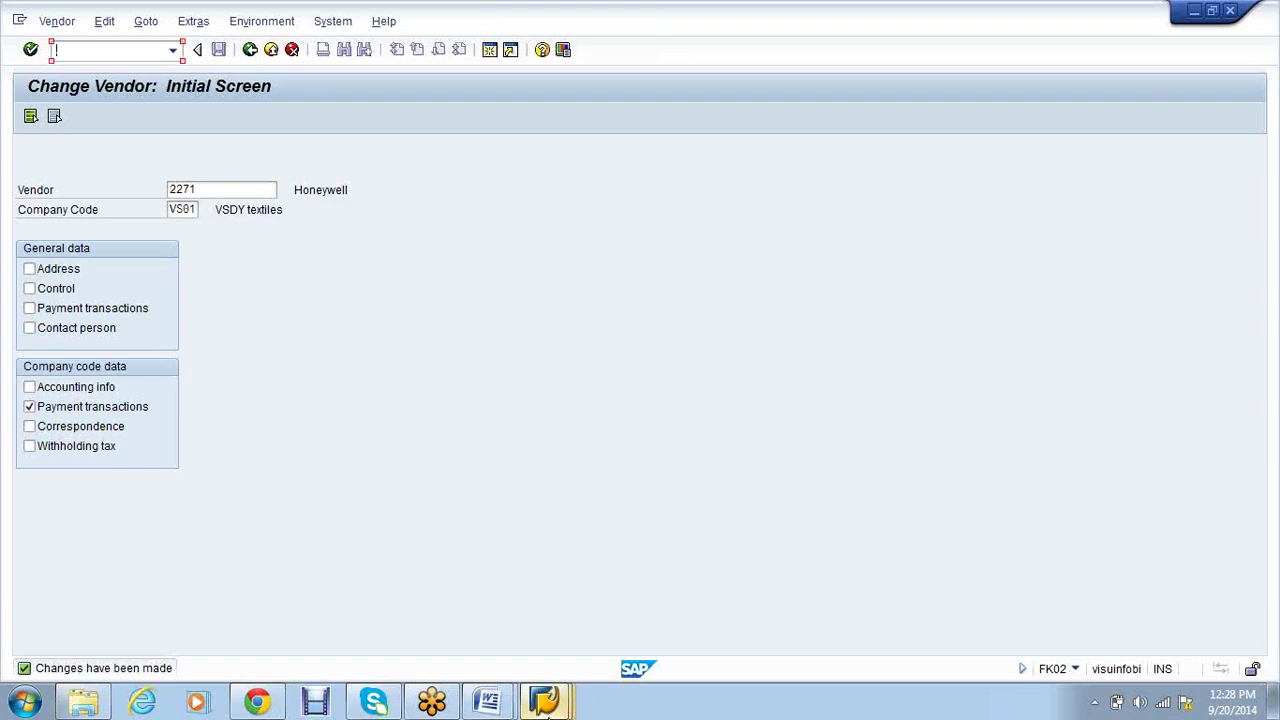
{"action": "left_click", "coordinate": [547, 705]}
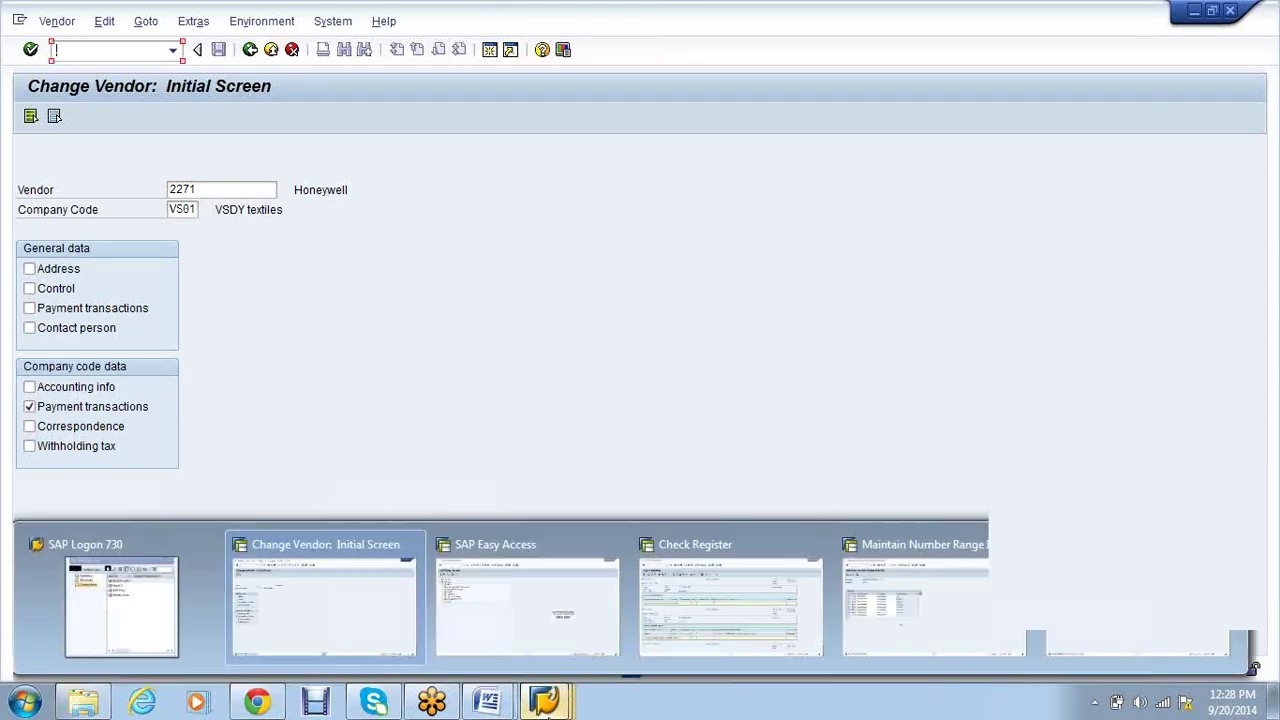
{"action": "left_click", "coordinate": [520, 625]}
{"action": "type", "text": "f-43"}
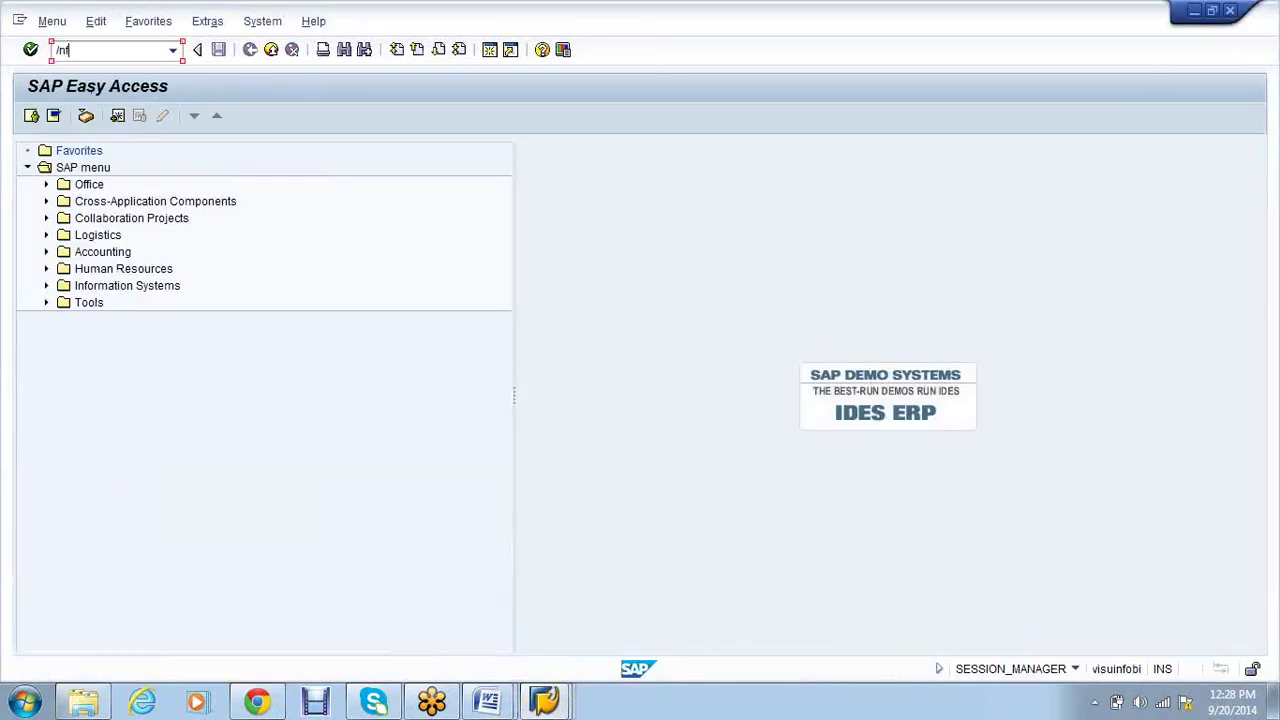
{"action": "key", "text": "Return"}
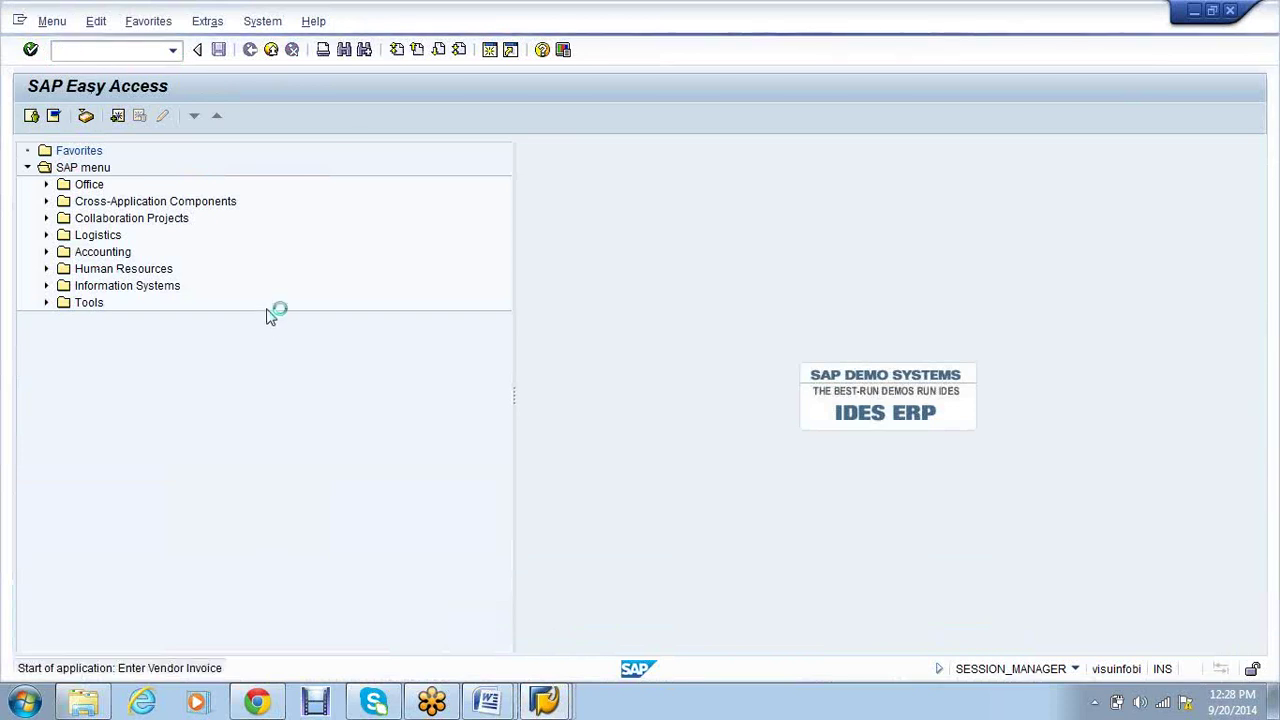
Fill the invoice header with document date 20.09.2014 and Honeywell's vendor account, and continue to the vendor item
{"action": "type", "text": "20.09."}
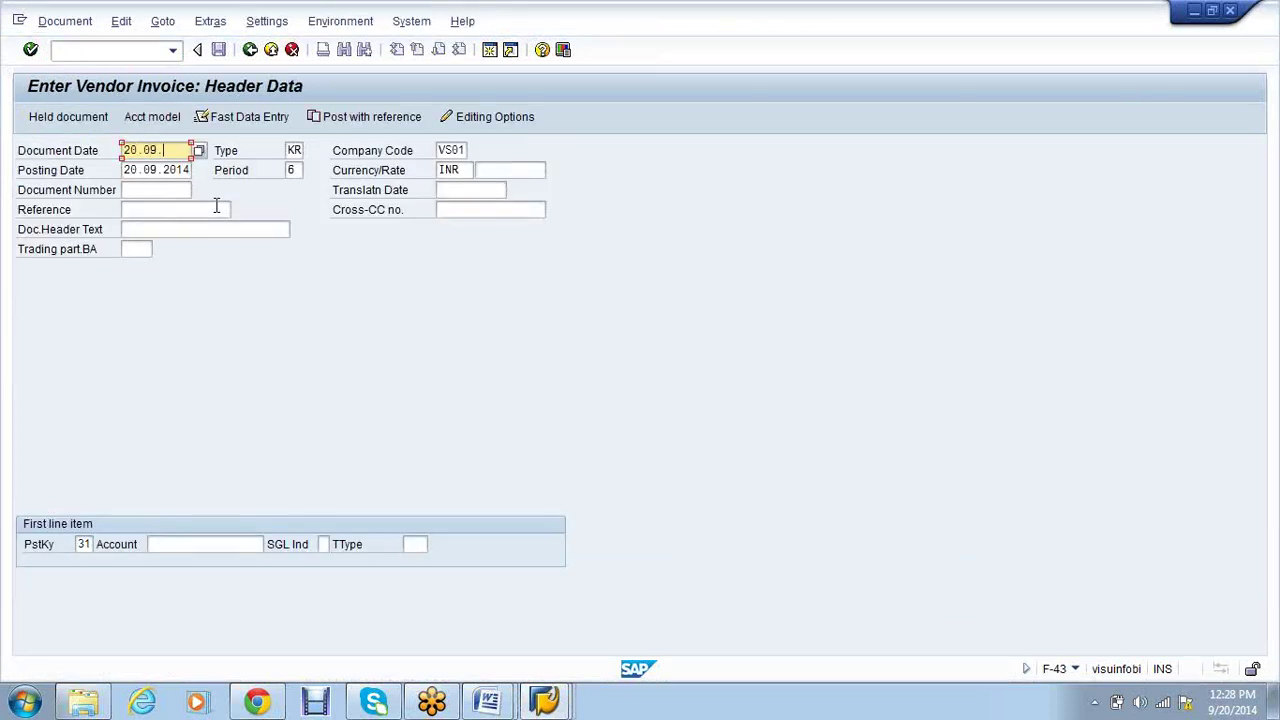
{"action": "type", "text": "2014"}
{"action": "key", "text": "Tab"}
{"action": "key", "text": "Tab"}
{"action": "key", "text": "Tab"}
{"action": "key", "text": "Tab"}
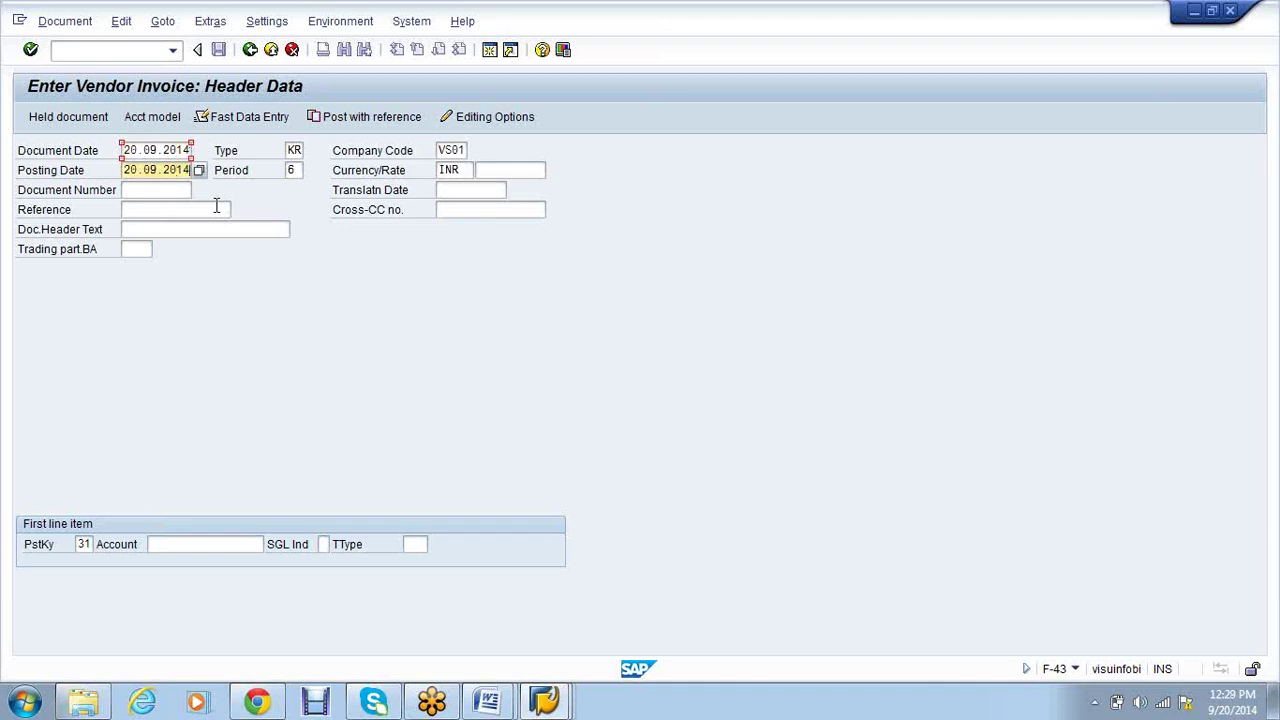
{"action": "key", "text": "Tab"}
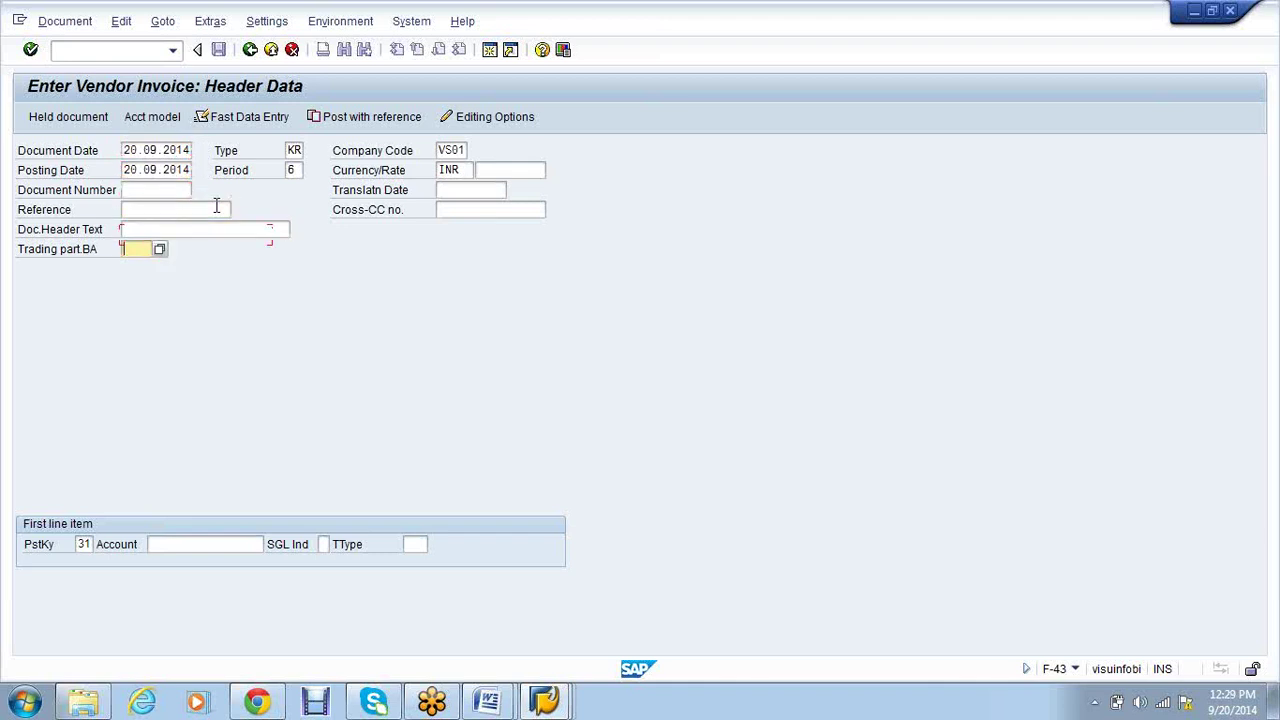
{"action": "key", "text": "Tab"}
{"action": "key", "text": "Tab"}
{"action": "key", "text": "BackSpace"}
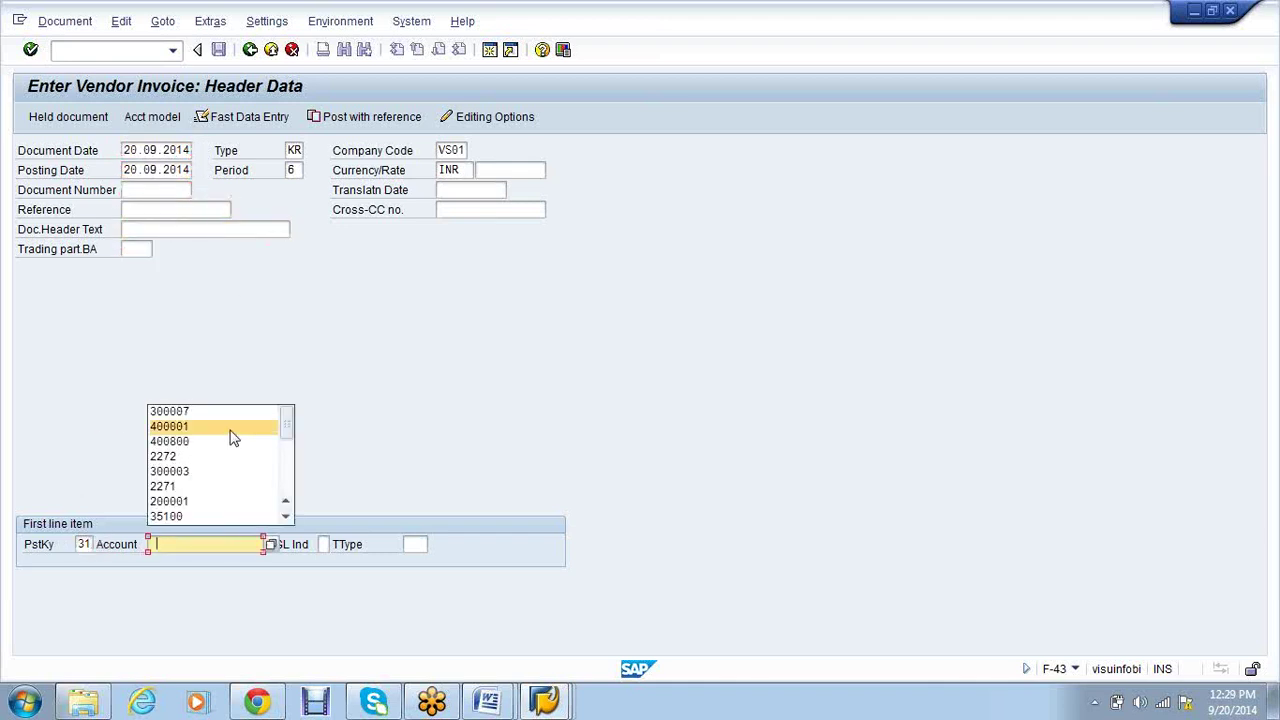
{"action": "left_click", "coordinate": [192, 487]}
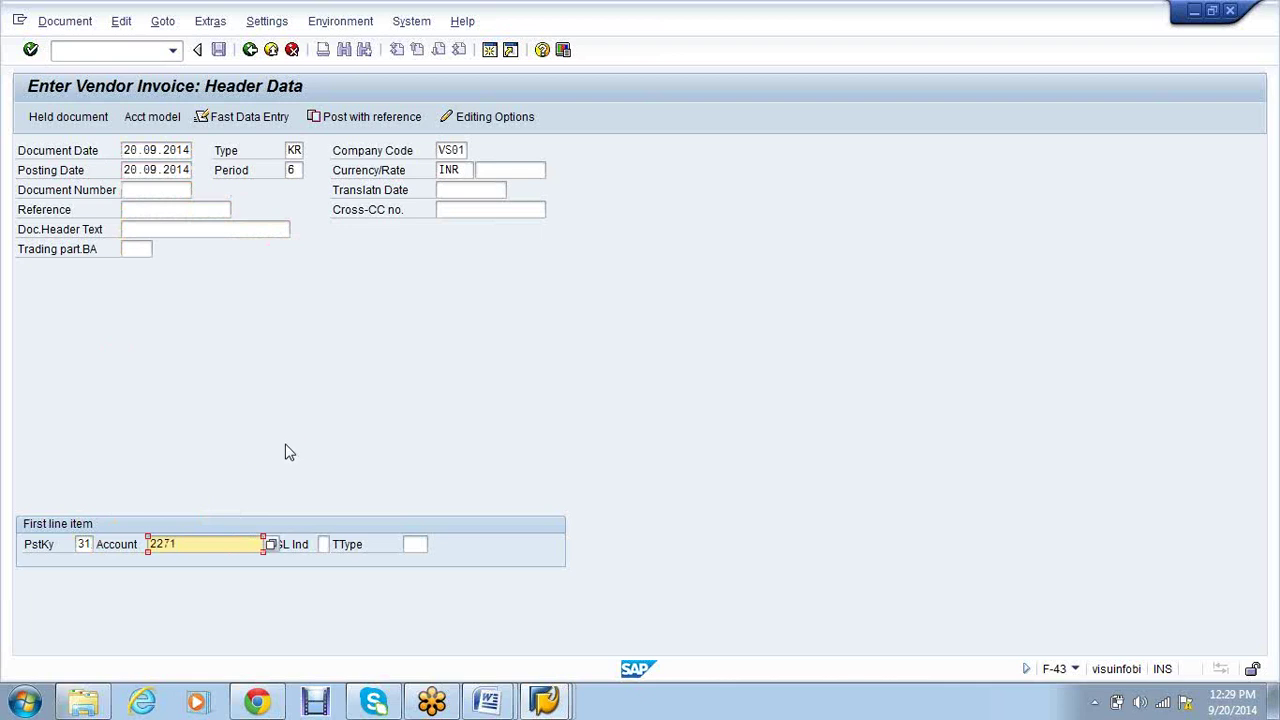
{"action": "key", "text": "Return"}
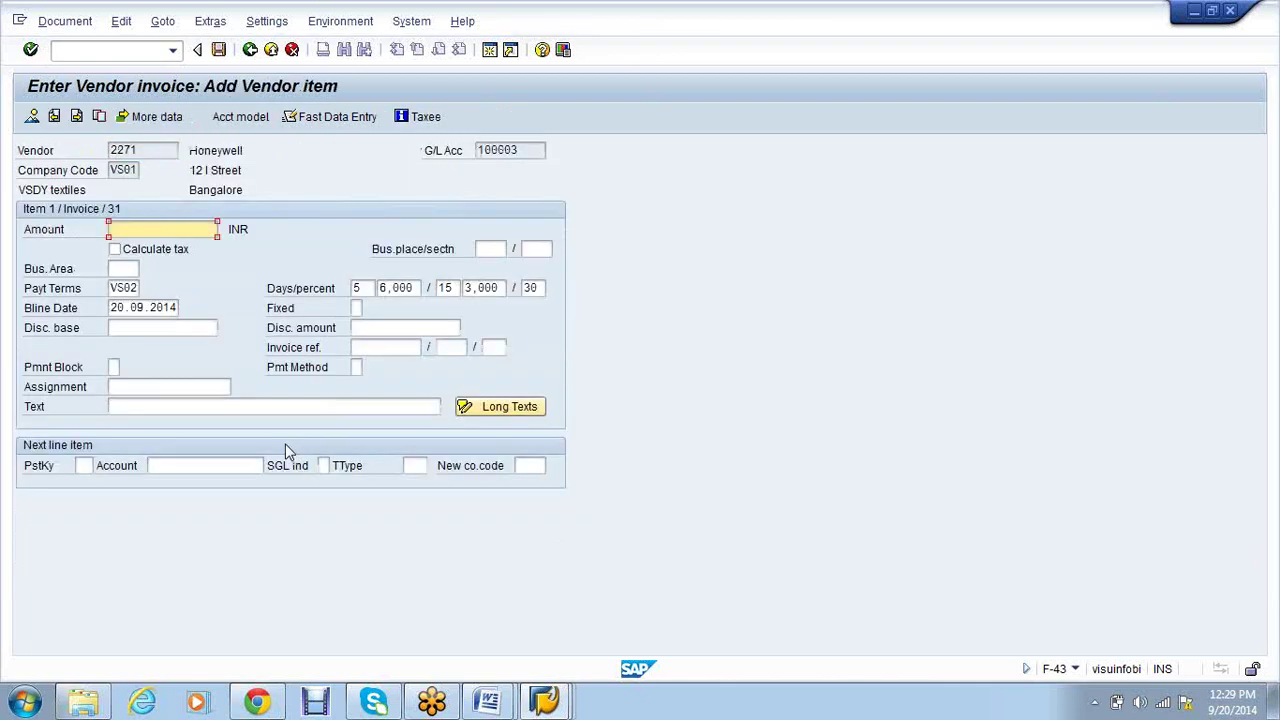
Set the vendor item's amount to 10000 INR and its payment terms to 0001
{"action": "type", "text": "10000"}
{"action": "key", "text": "Tab"}
{"action": "key", "text": "Tab"}
{"action": "key", "text": "Tab"}
{"action": "key", "text": "Tab"}
{"action": "key", "text": "Tab"}
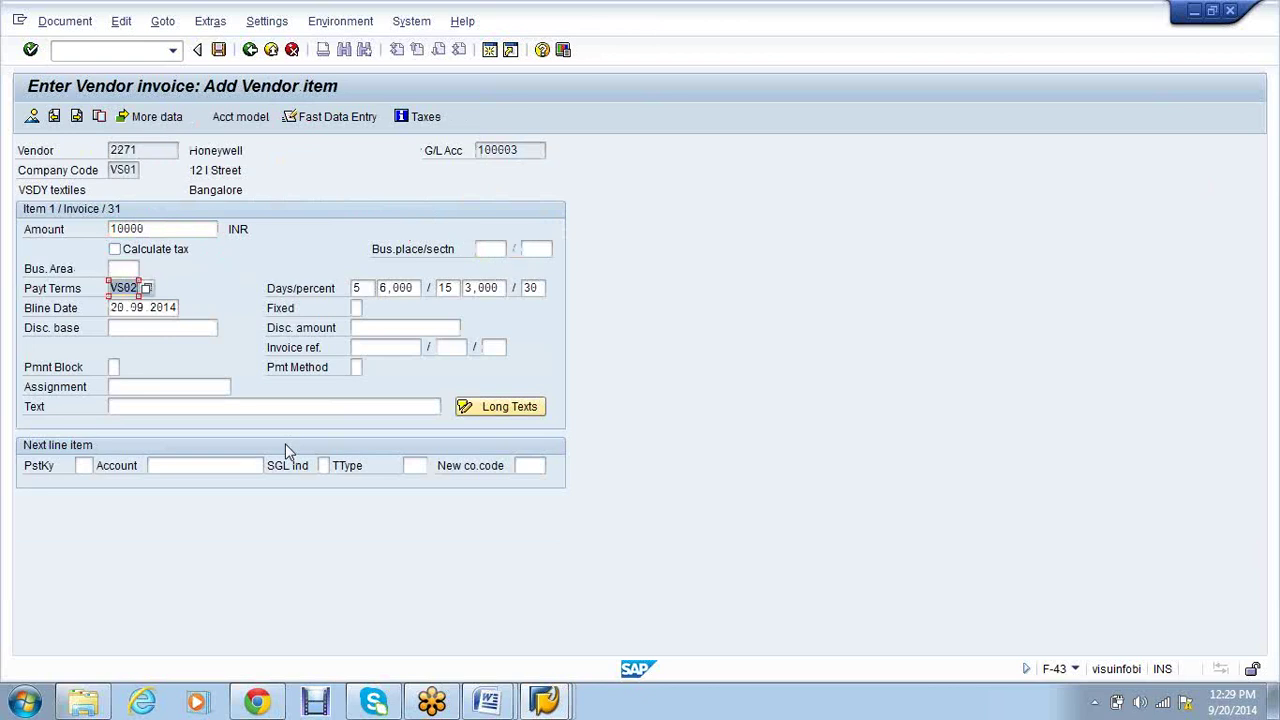
{"action": "key", "text": "Delete"}
{"action": "type", "text": "0001"}
{"action": "key", "text": "Tab"}
{"action": "key", "text": "Tab"}
{"action": "key", "text": "Tab"}
{"action": "key", "text": "Tab"}
{"action": "key", "text": "Tab"}
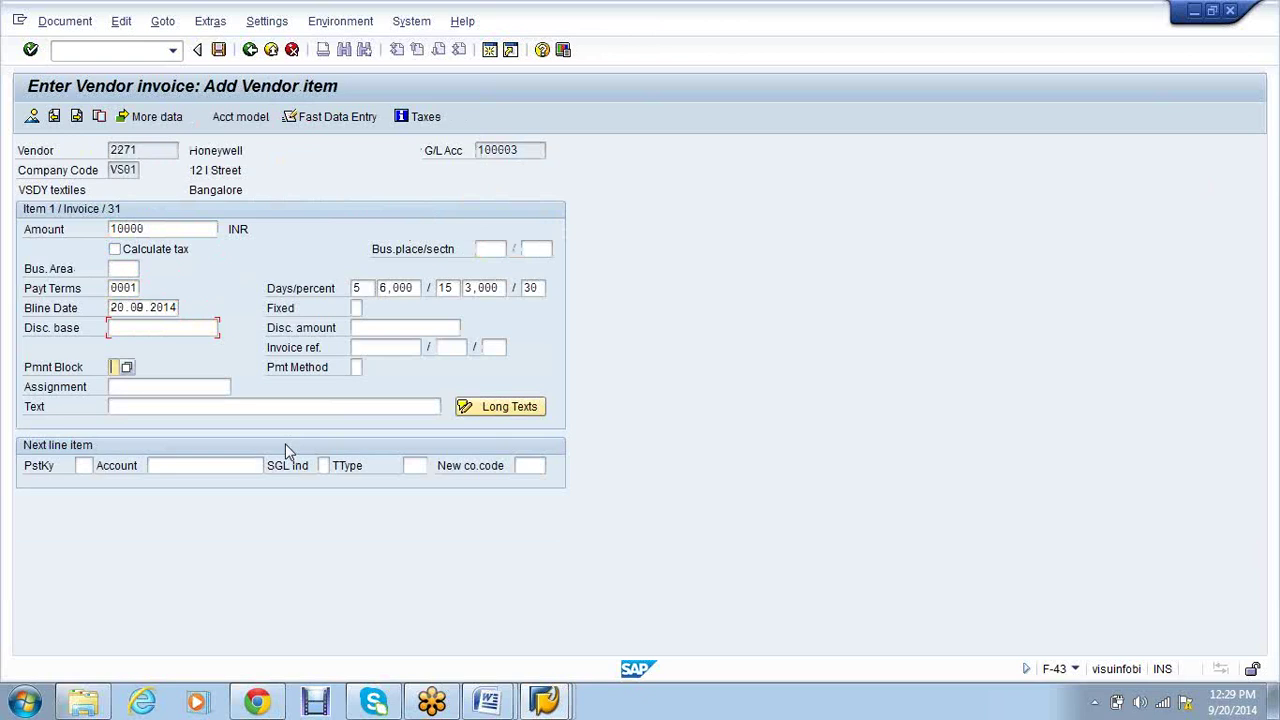
{"action": "key", "text": "Tab"}
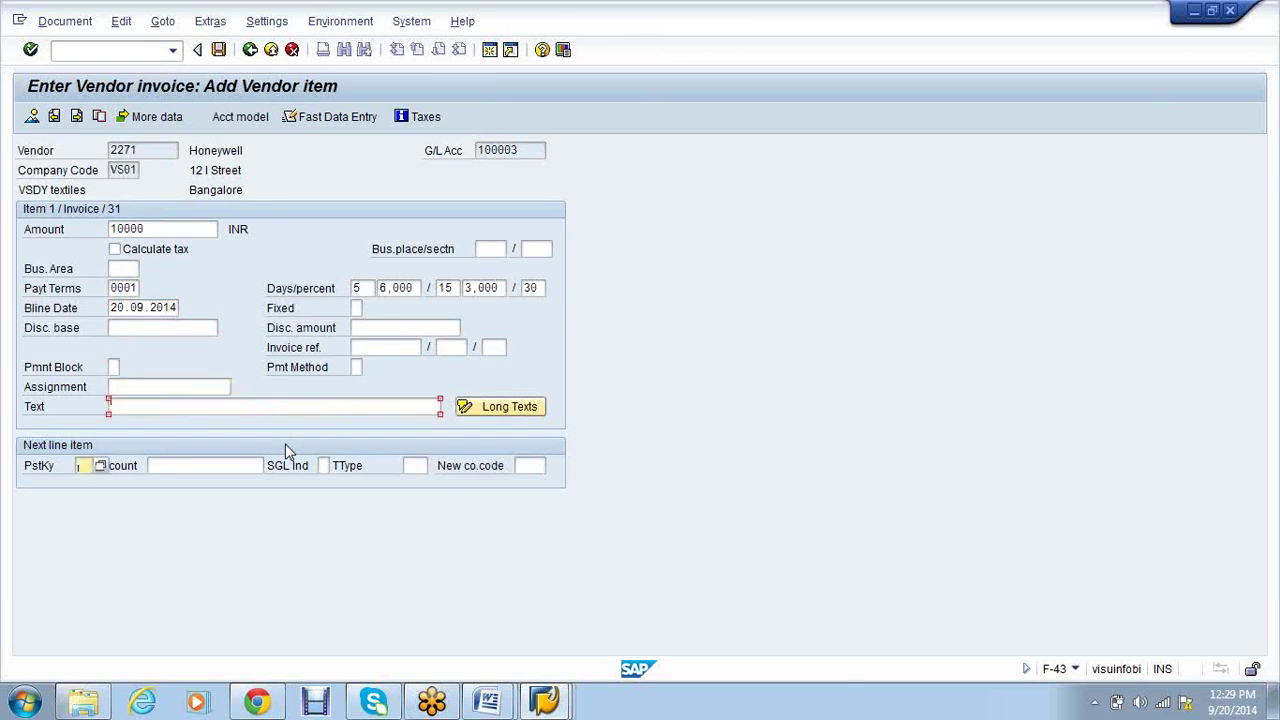
Add a debit line item with posting key 40 on the Credit Purchase G/L account, using * to take over the amount
{"action": "type", "text": "40"}
{"action": "key", "text": "Tab"}
{"action": "key", "text": "BackSpace"}
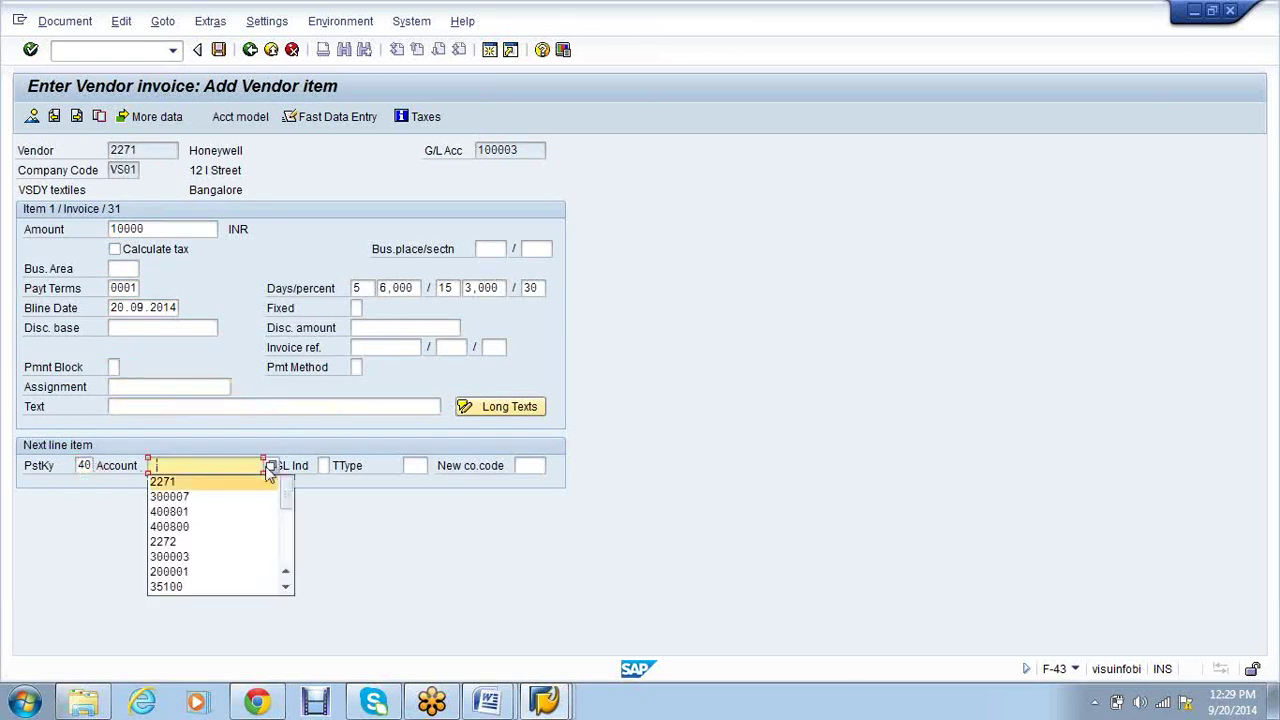
{"action": "left_click", "coordinate": [270, 466]}
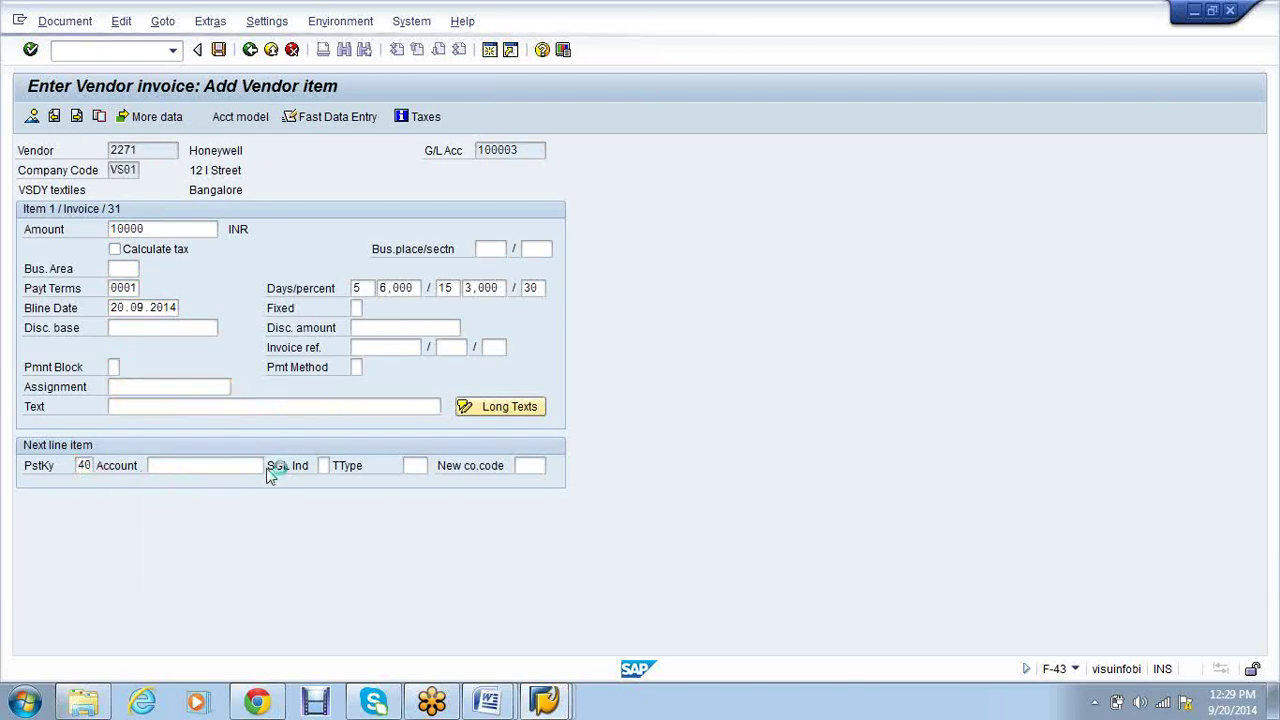
{"action": "left_click", "coordinate": [268, 467]}
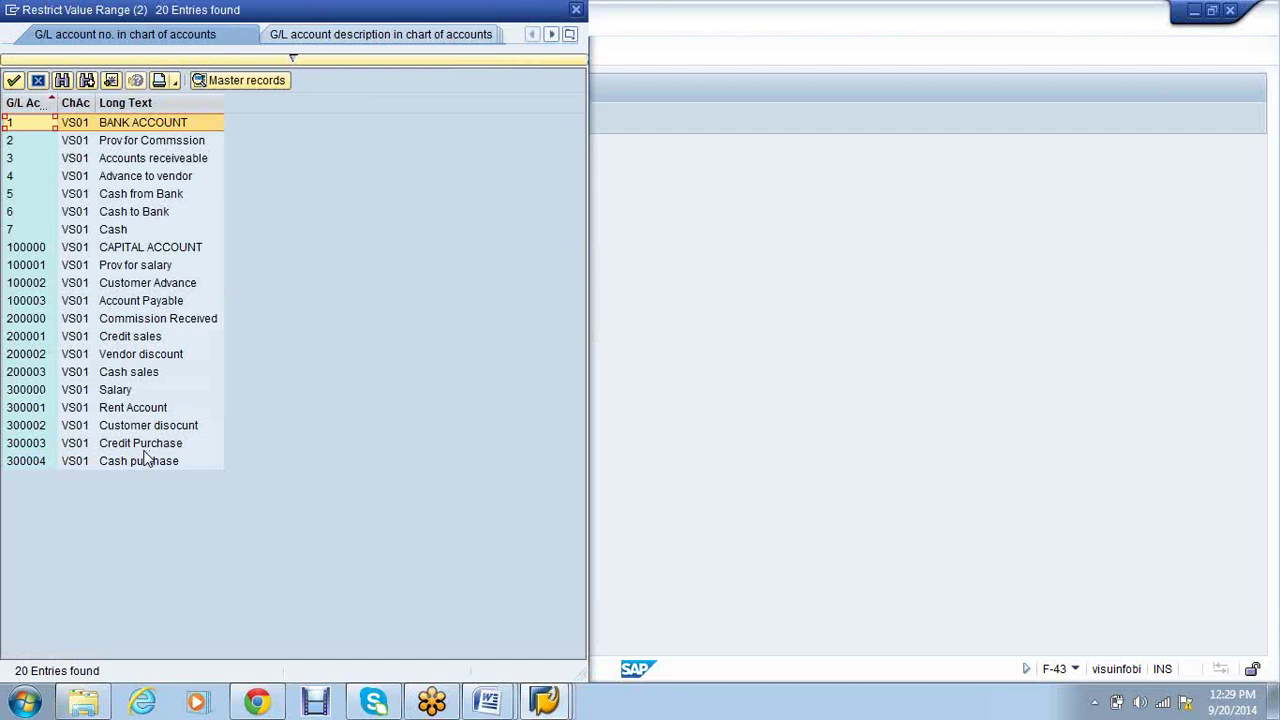
{"action": "double_click", "coordinate": [140, 443]}
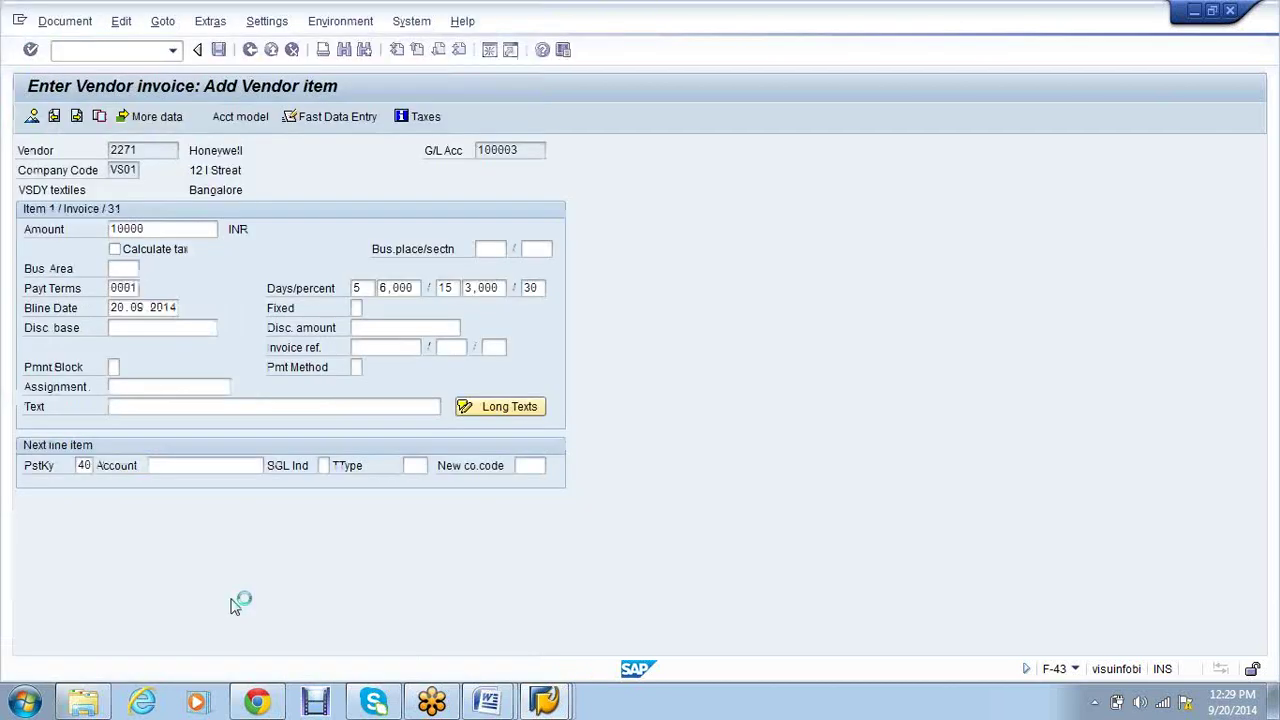
{"action": "key", "text": "Return"}
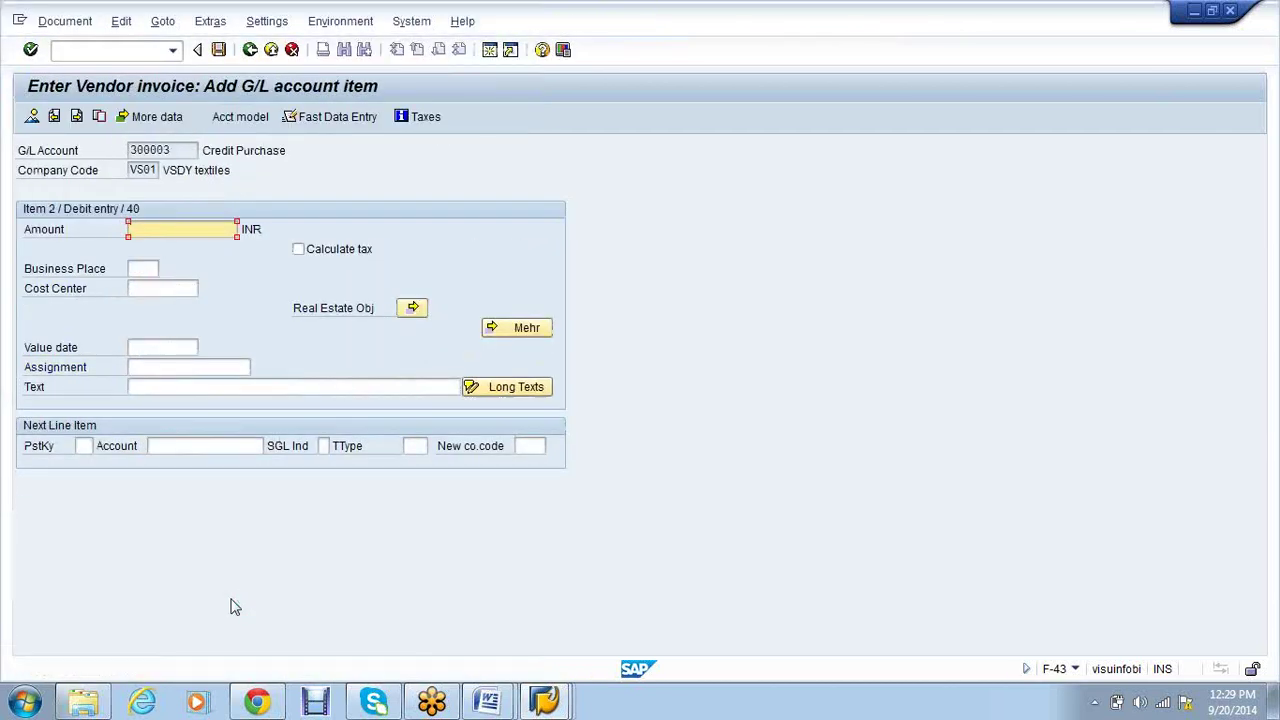
{"action": "type", "text": "*"}
{"action": "key", "text": "Return"}
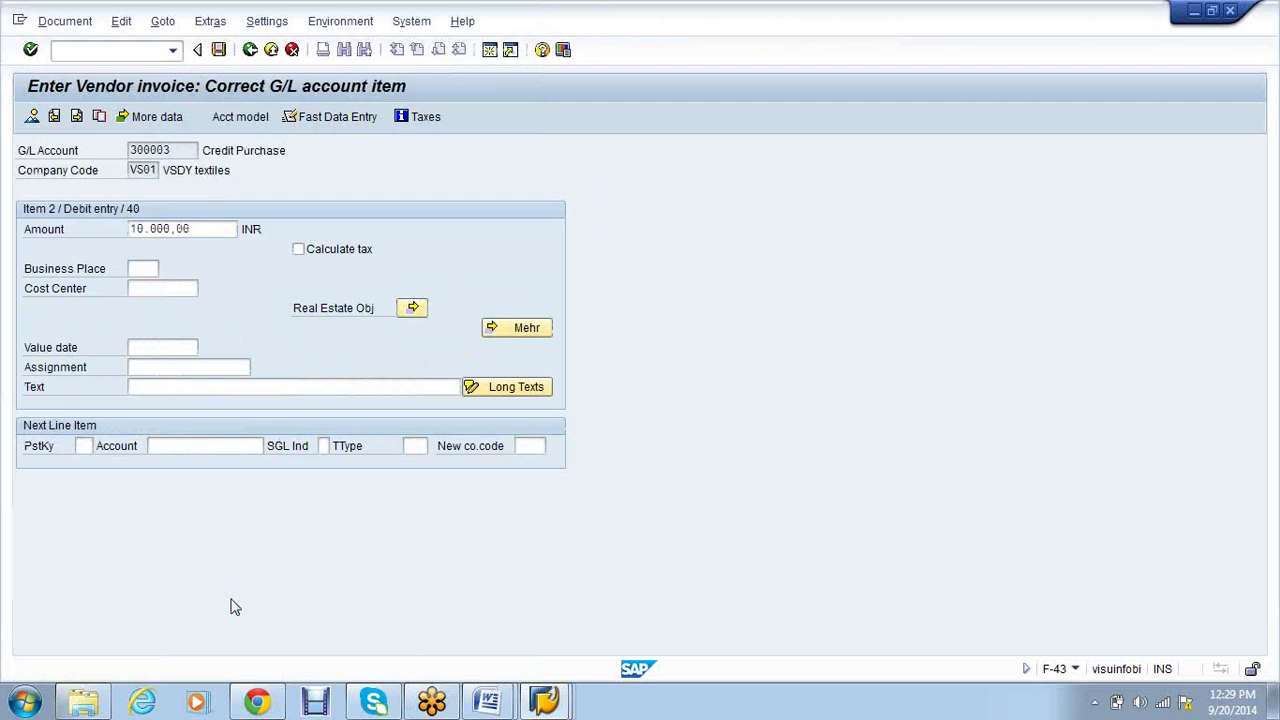
Post the invoice and fill the next invoice's header with document date 20.09.2014 and Cobra's vendor account, continuing to the vendor item
{"action": "key", "text": "ctrl+s"}
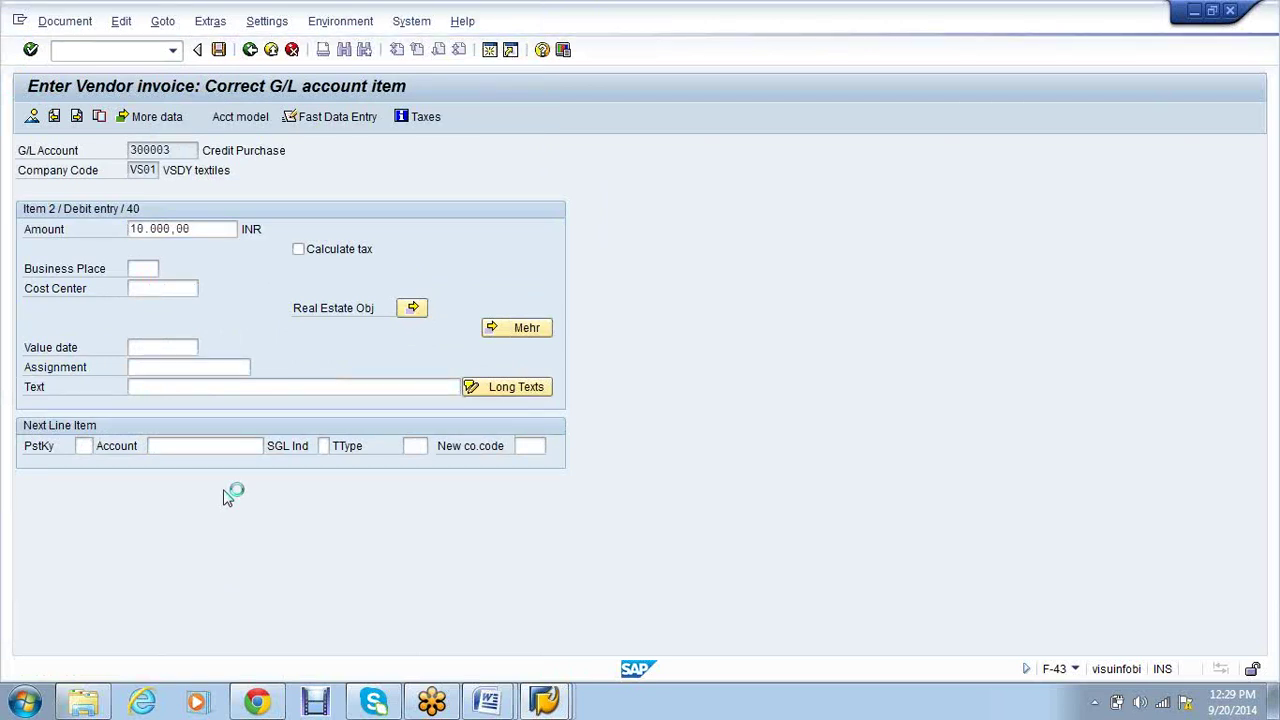
{"action": "type", "text": "20"}
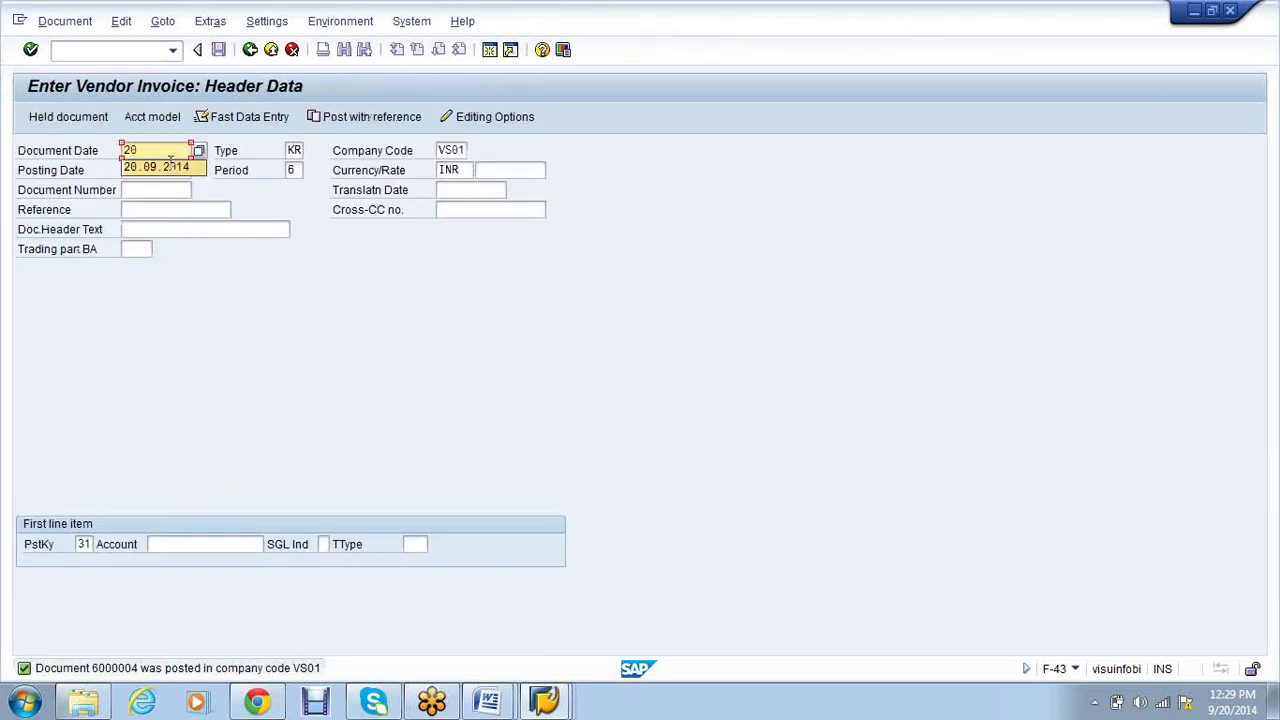
{"action": "left_click", "coordinate": [171, 165]}
{"action": "left_click", "coordinate": [184, 544]}
{"action": "left_click", "coordinate": [181, 487]}
{"action": "key", "text": "Return"}
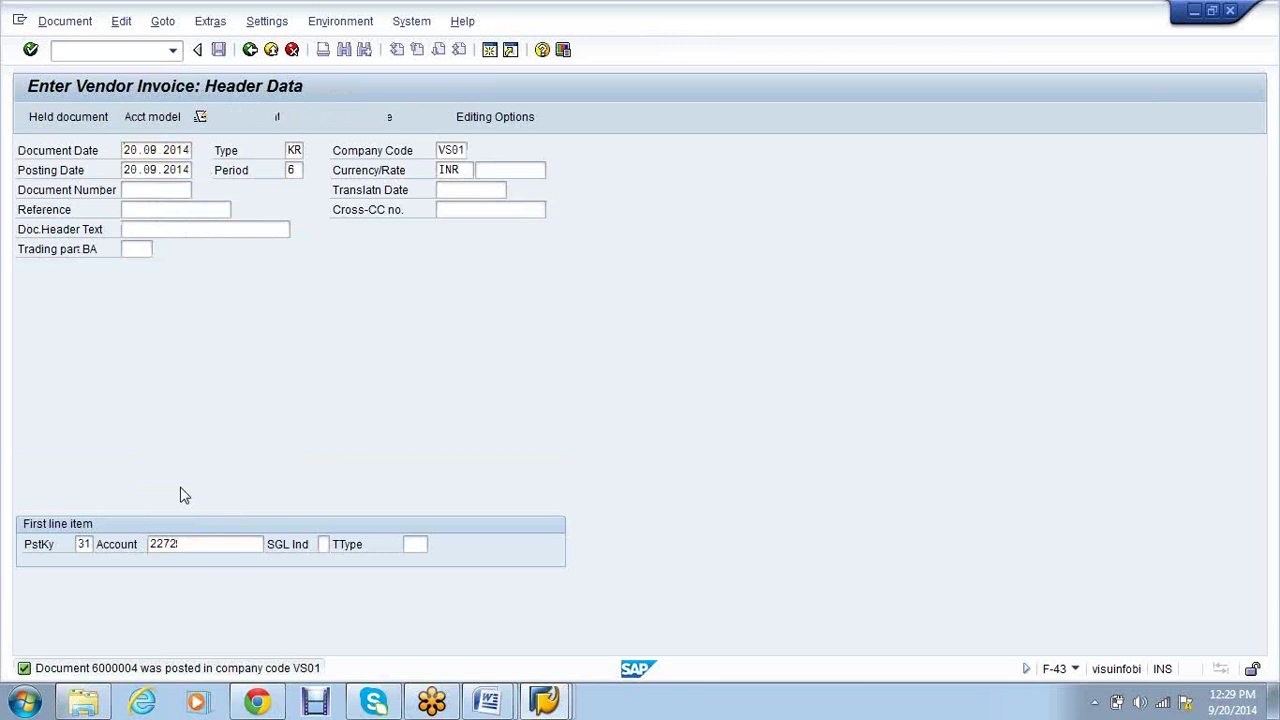
Set Cobra's invoice amount to 30000 INR and add a posting key 40 debit item on the Credit Purchase G/L account, using * for its amount
{"action": "type", "text": "30000"}
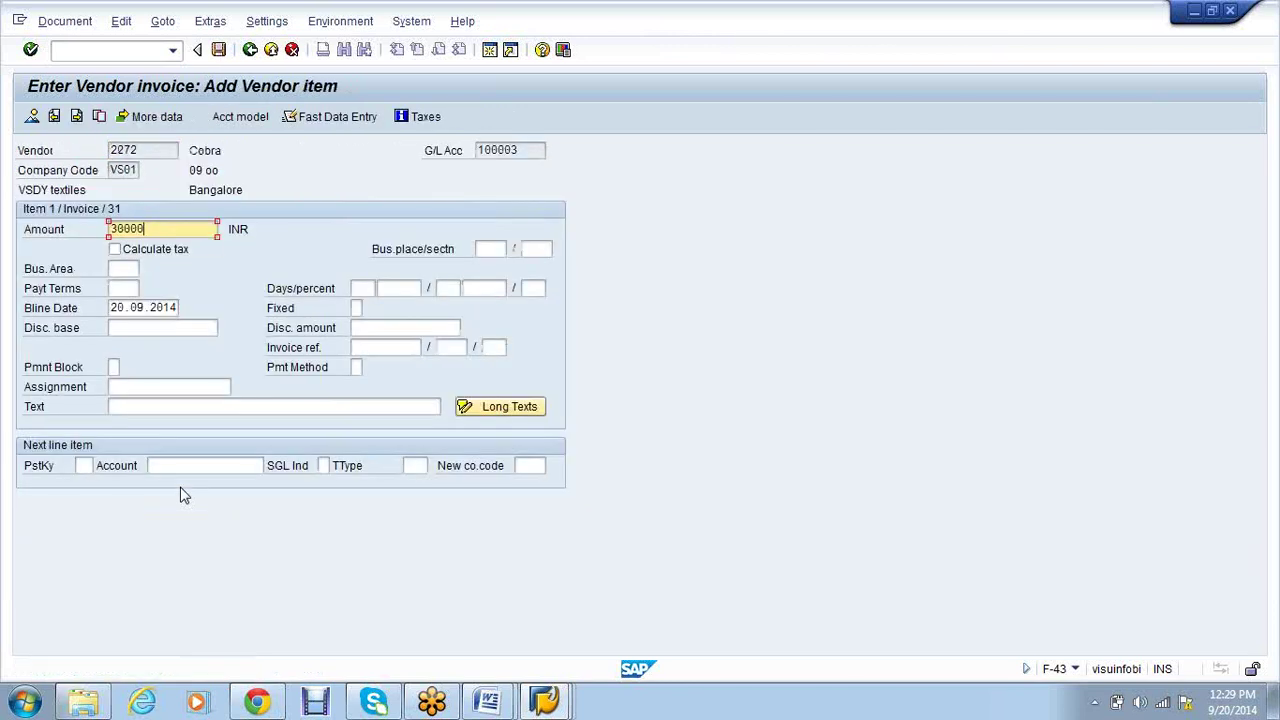
{"action": "left_click", "coordinate": [86, 472]}
{"action": "type", "text": "40"}
{"action": "key", "text": "Tab"}
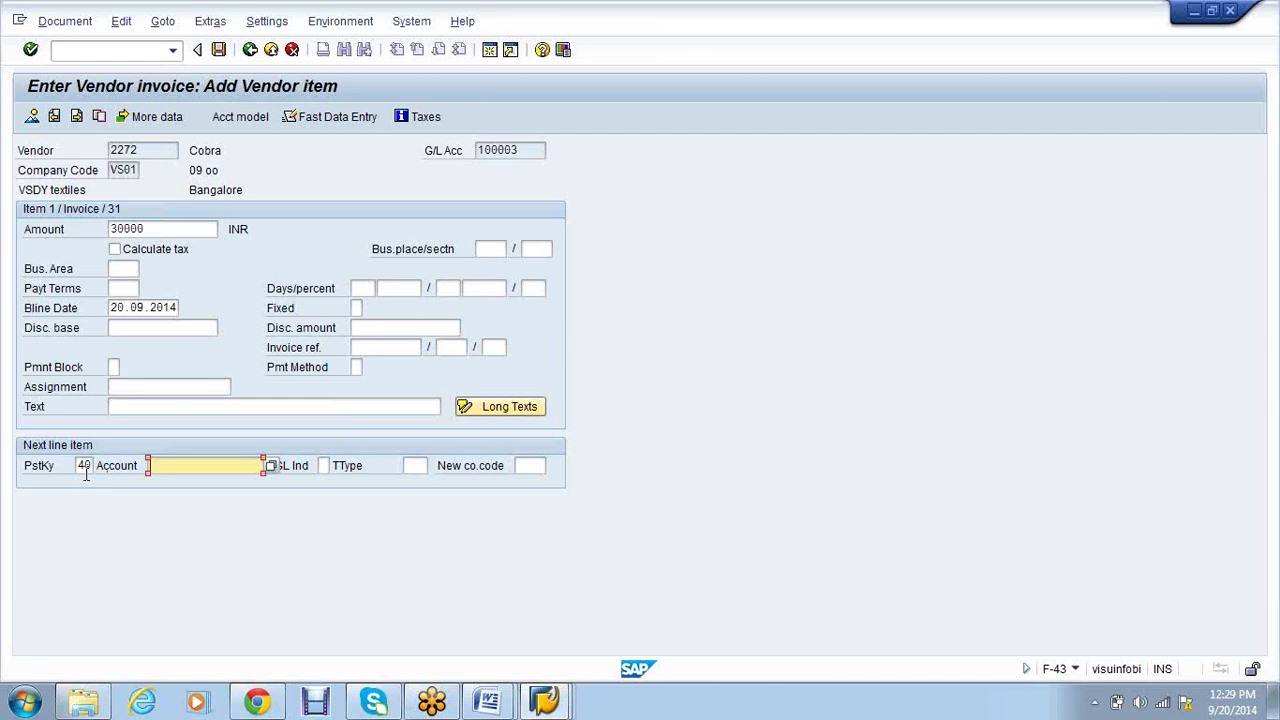
{"action": "left_click", "coordinate": [164, 505]}
{"action": "key", "text": "Return"}
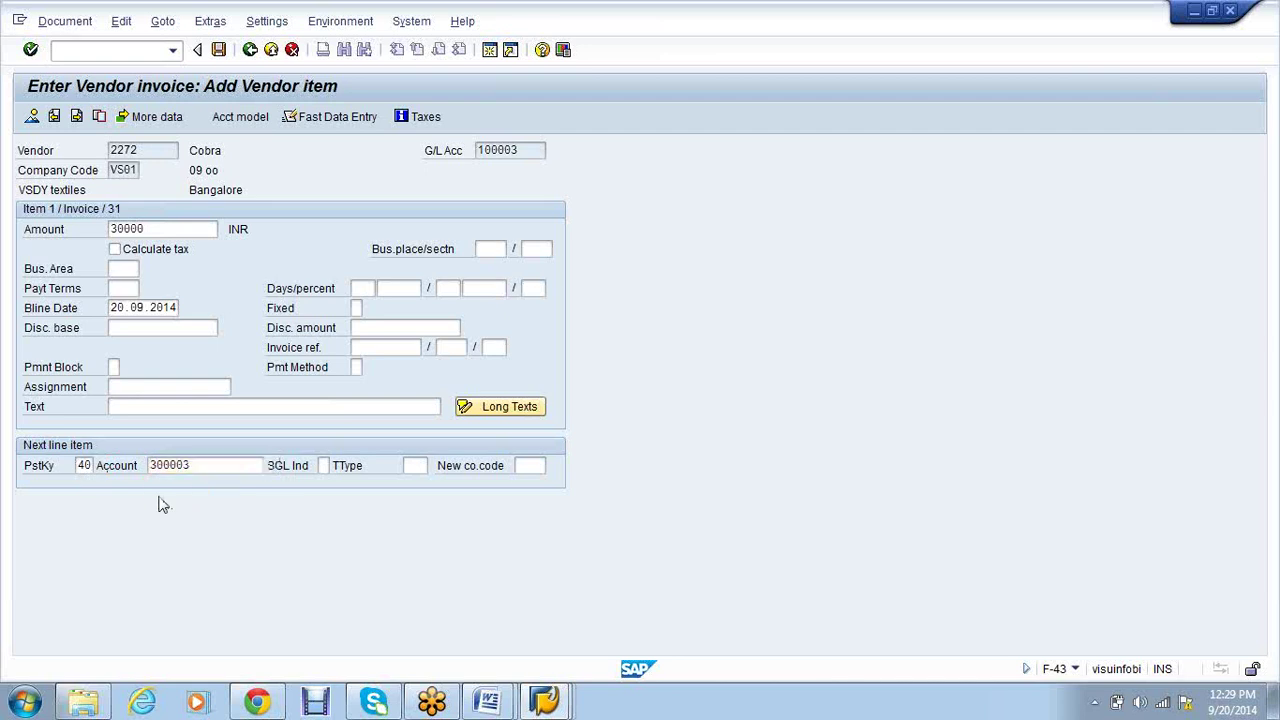
{"action": "type", "text": "*"}
{"action": "key", "text": "Return"}
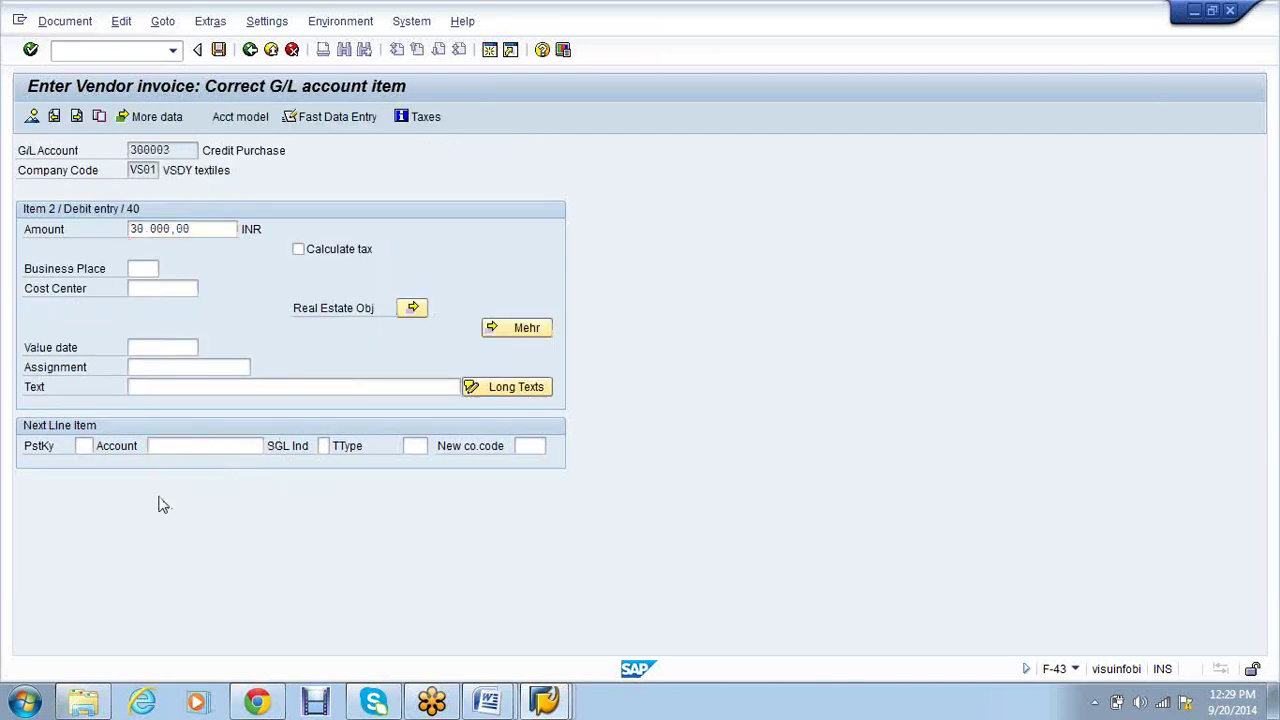
Post the vendor invoice with its 30.000,00 INR debit item and open transaction FBL1N for vendor line items
{"action": "left_click", "coordinate": [152, 234]}
{"action": "key", "text": "ctrl+s"}
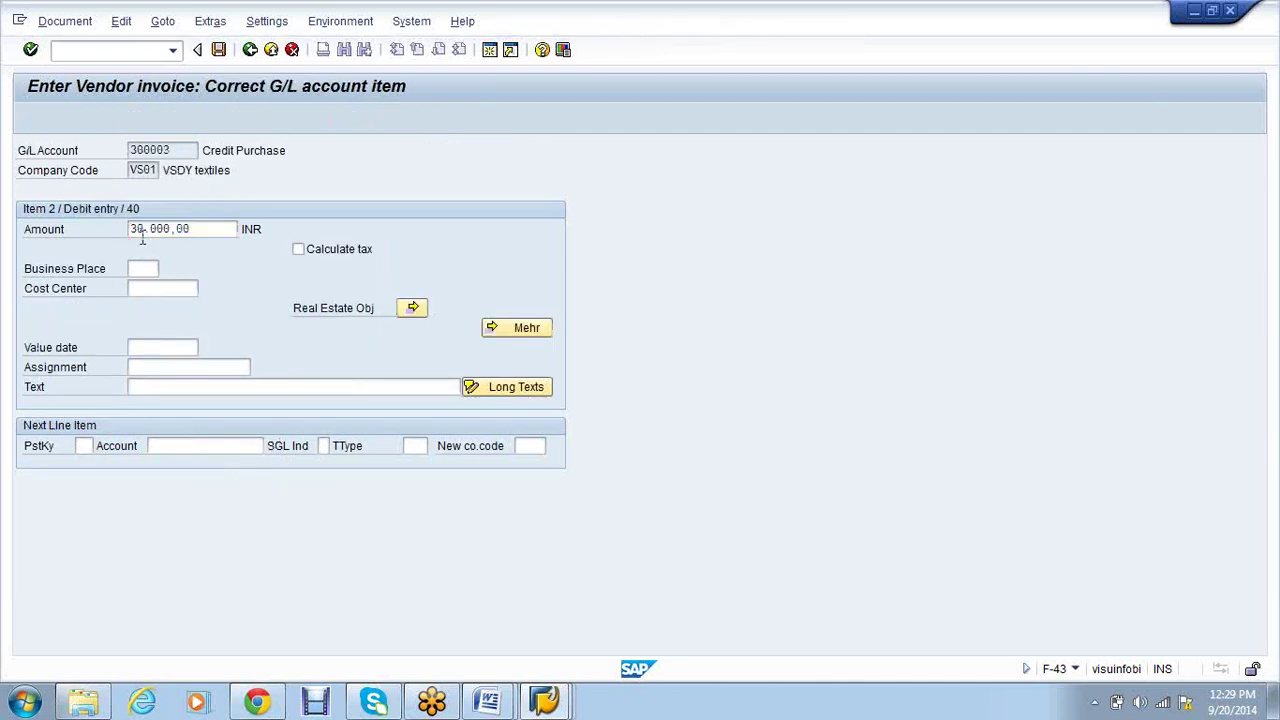
{"action": "left_click", "coordinate": [97, 51]}
{"action": "type", "text": "/nfb60"}
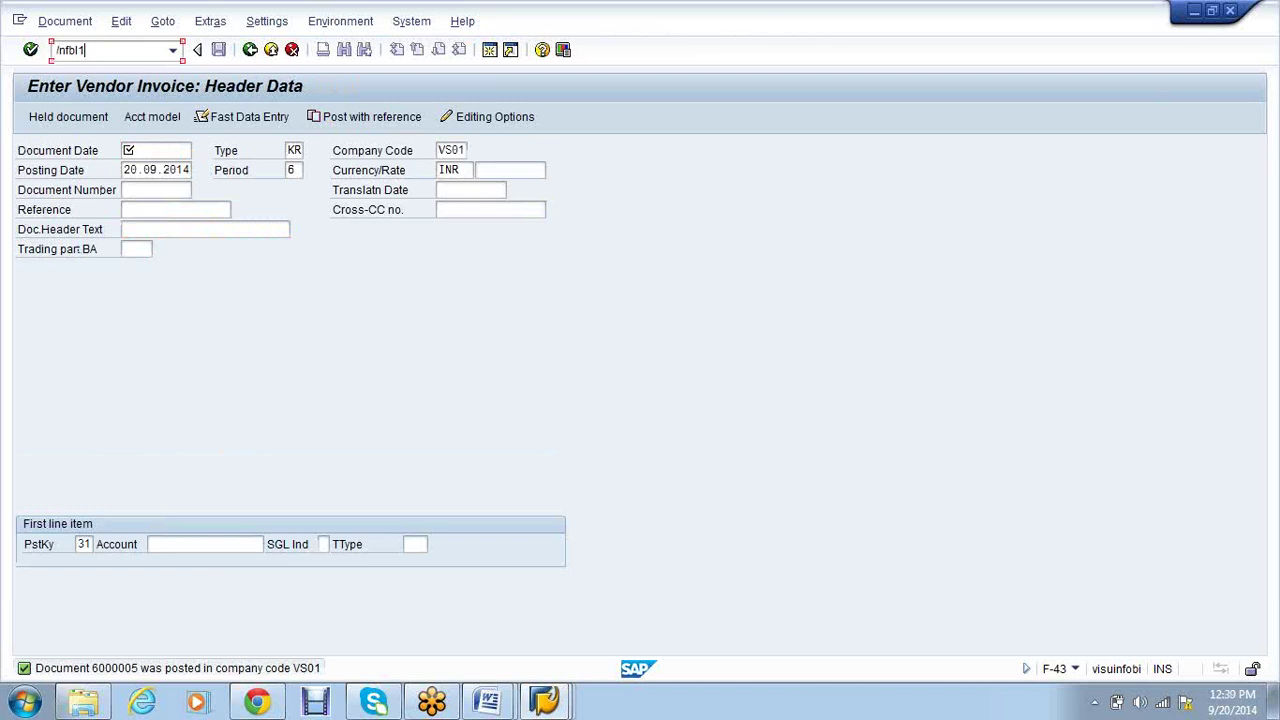
{"action": "key", "text": "Return"}
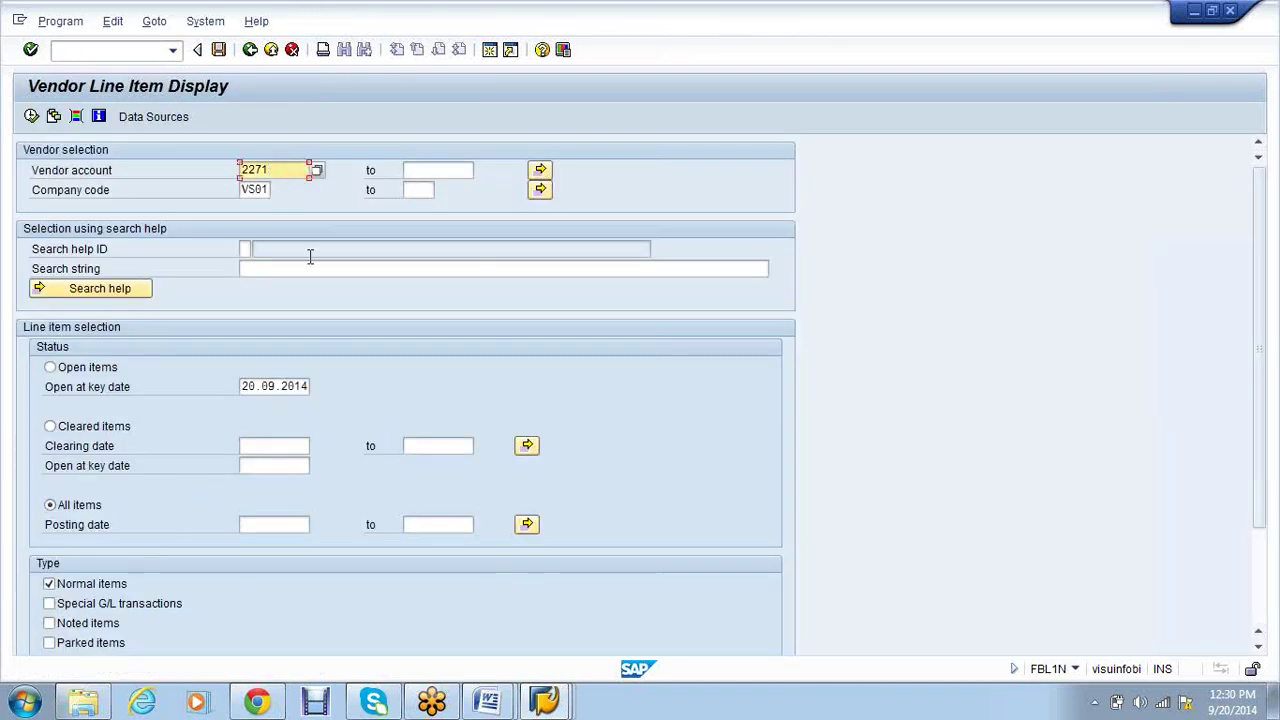
Extend the vendor account range from Honeywell to Cobra and display all their line items in company code VS01
{"action": "key", "text": "Tab"}
{"action": "type", "text": "2272"}
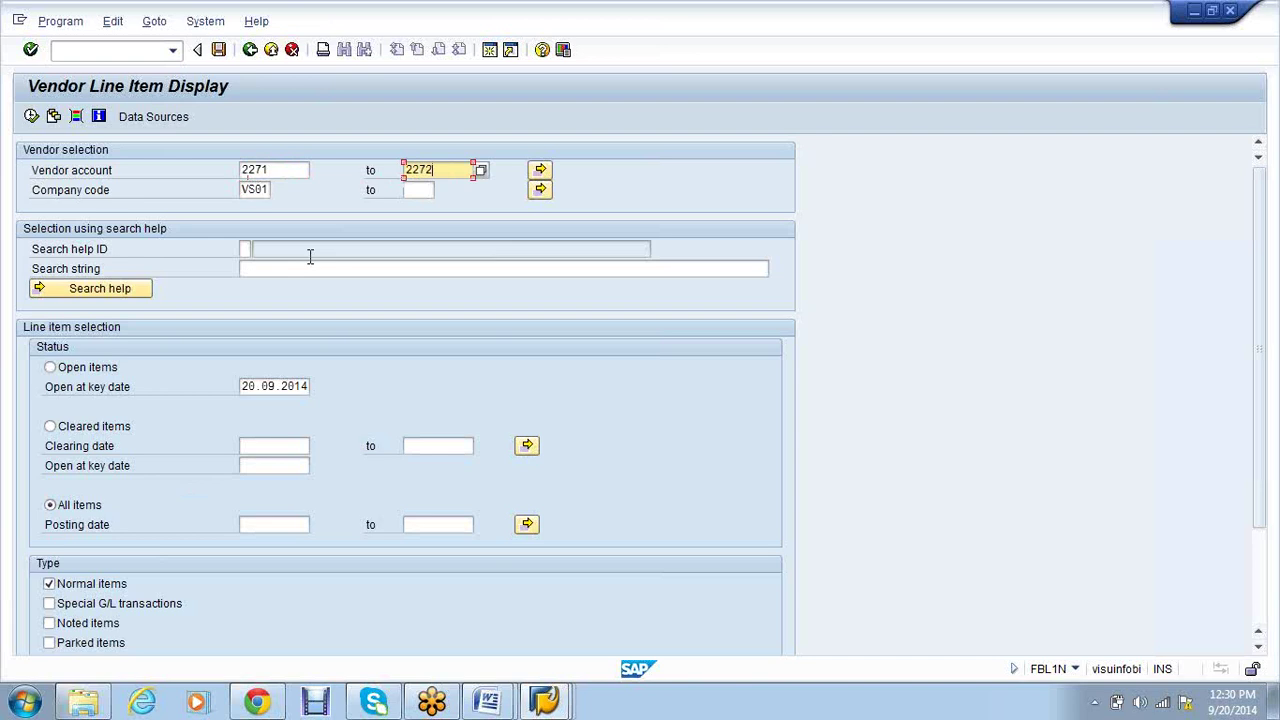
{"action": "left_click", "coordinate": [31, 117]}
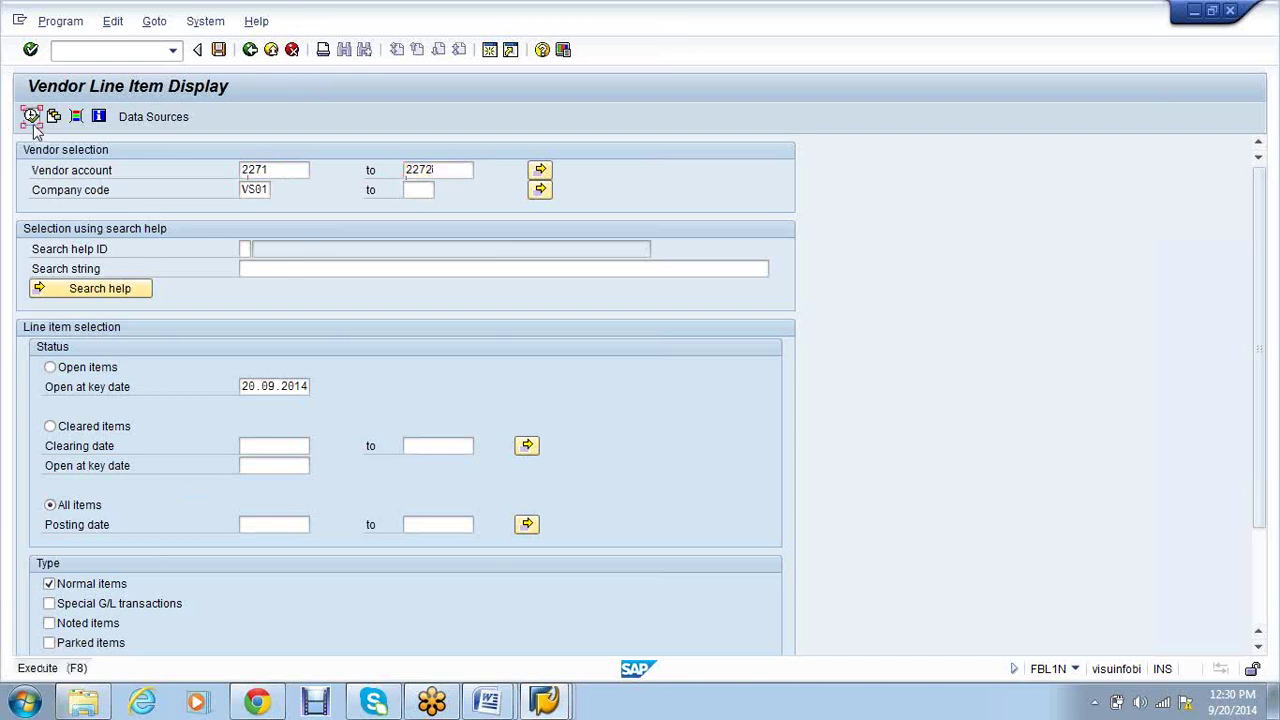
{"action": "left_click", "coordinate": [31, 117]}
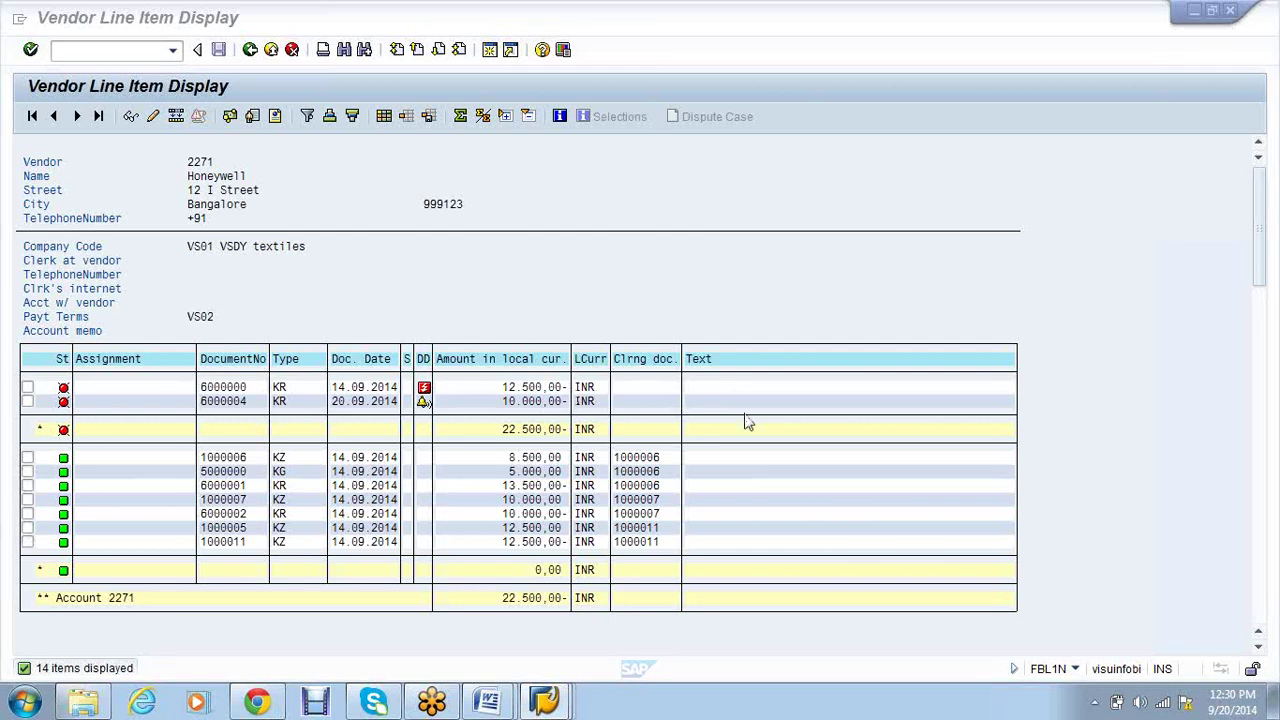
Set payment method F on Honeywell's open 12.500,00 INR invoice dated 14.09.2014 and save the document
{"action": "left_click", "coordinate": [371, 388]}
{"action": "double_click", "coordinate": [371, 390]}
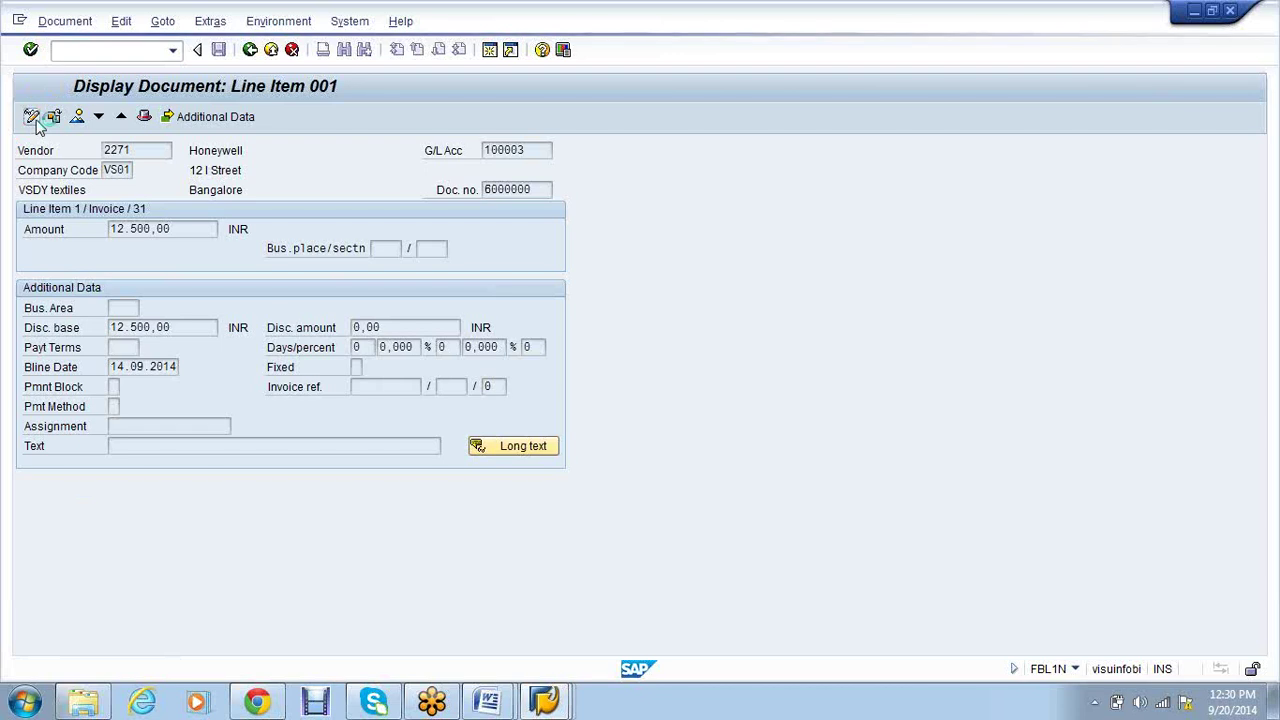
{"action": "left_click", "coordinate": [31, 117]}
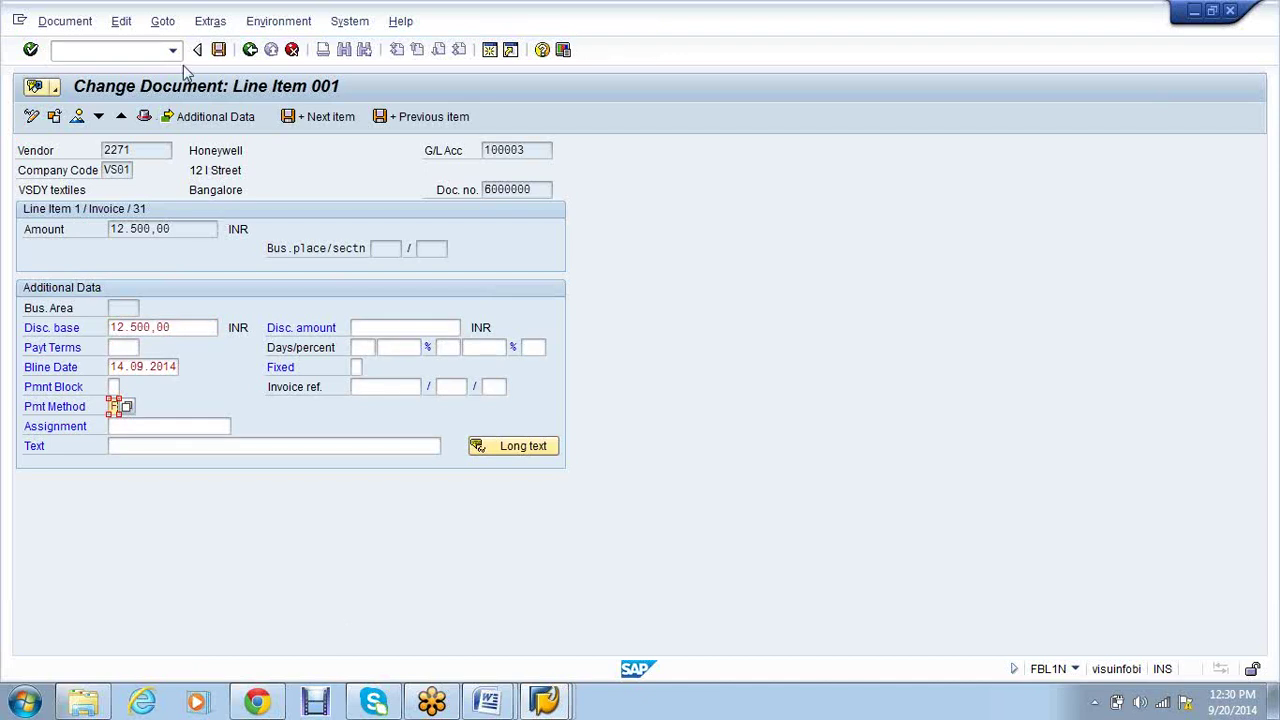
{"action": "left_click", "coordinate": [218, 50]}
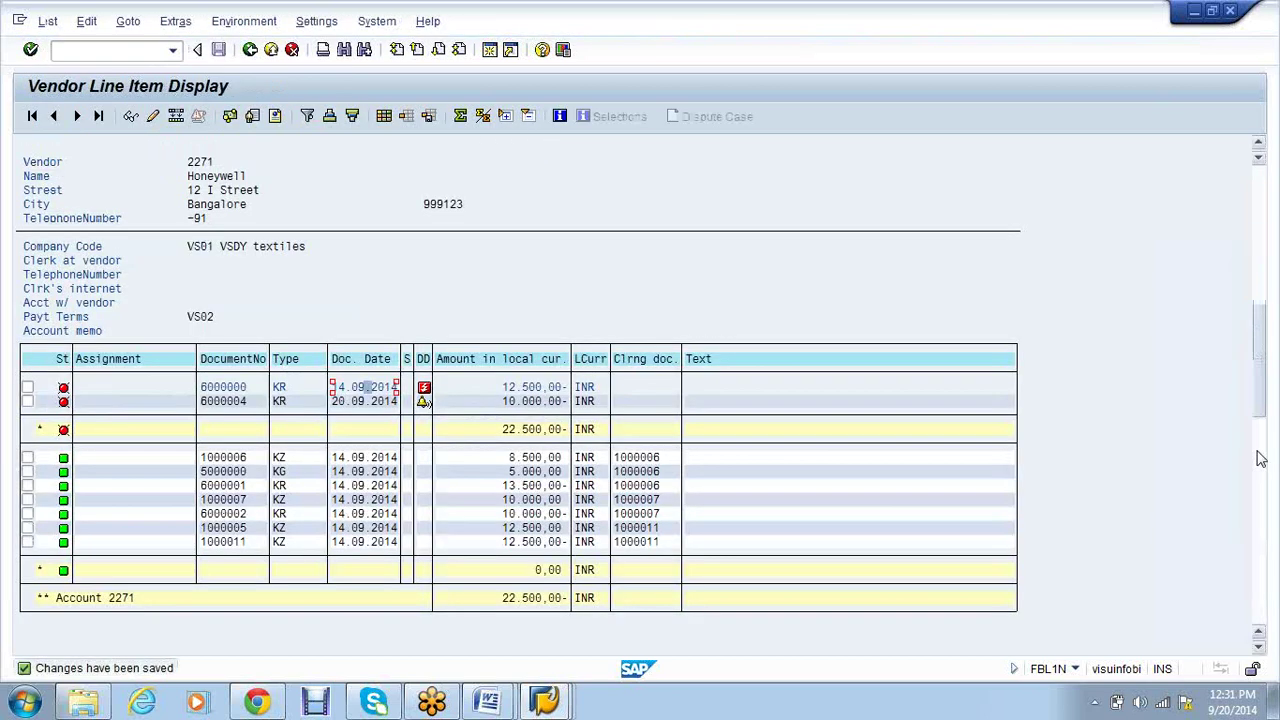
Examine the open and cleared line items of vendor Cobra in the vendor line item list
{"action": "left_click_drag", "start_coordinate": [1260, 565], "coordinate": [1270, 440]}
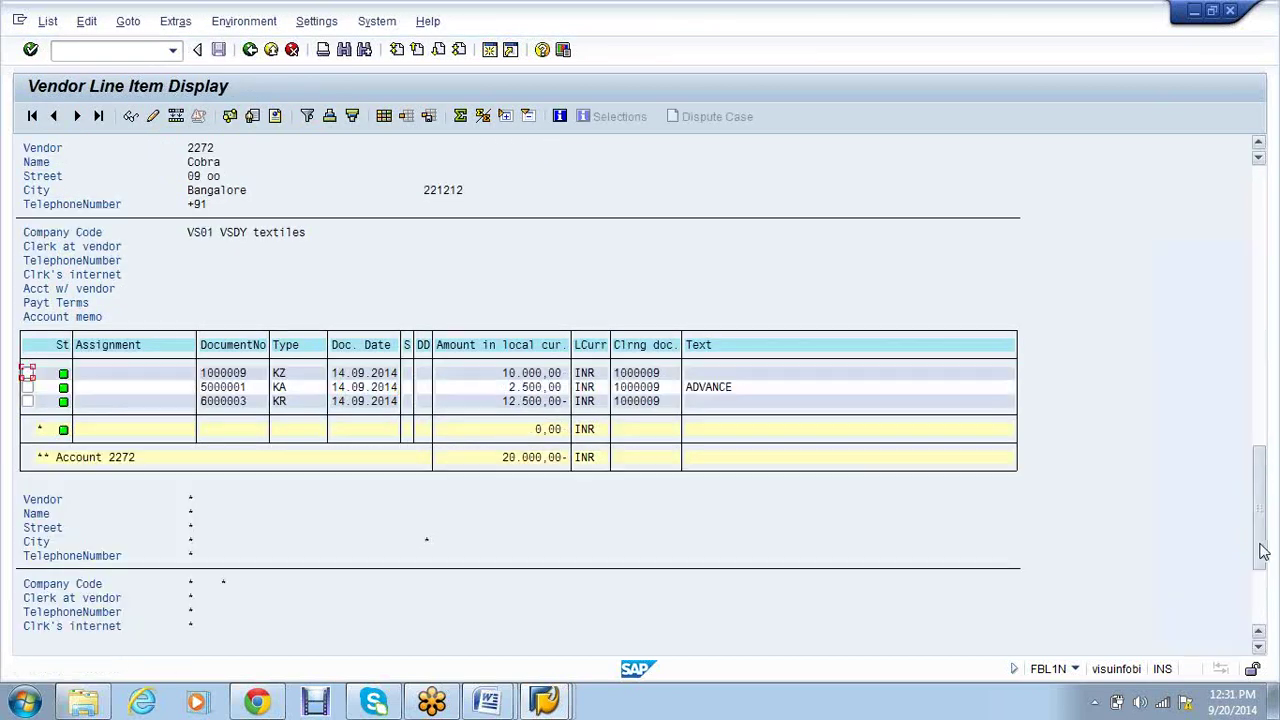
{"action": "scroll", "coordinate": [818, 456], "scroll_direction": "up", "scroll_amount": 4}
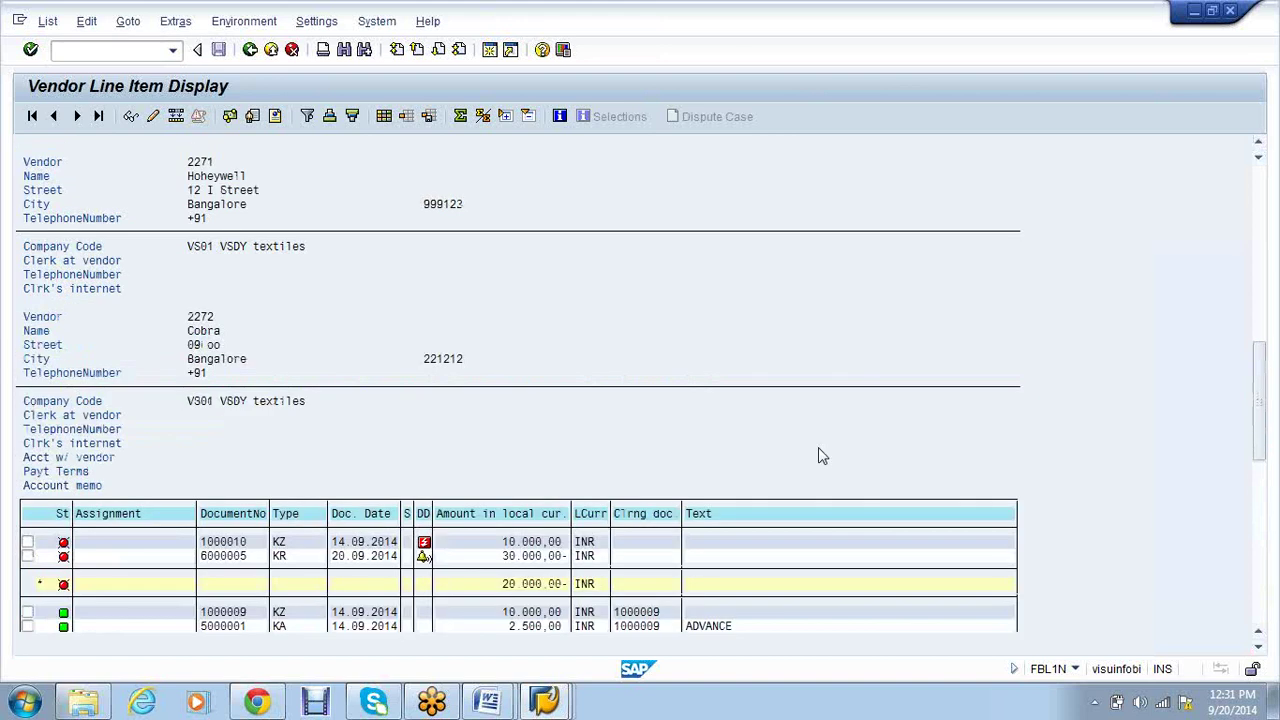
{"action": "scroll", "coordinate": [818, 456], "scroll_direction": "down", "scroll_amount": 1}
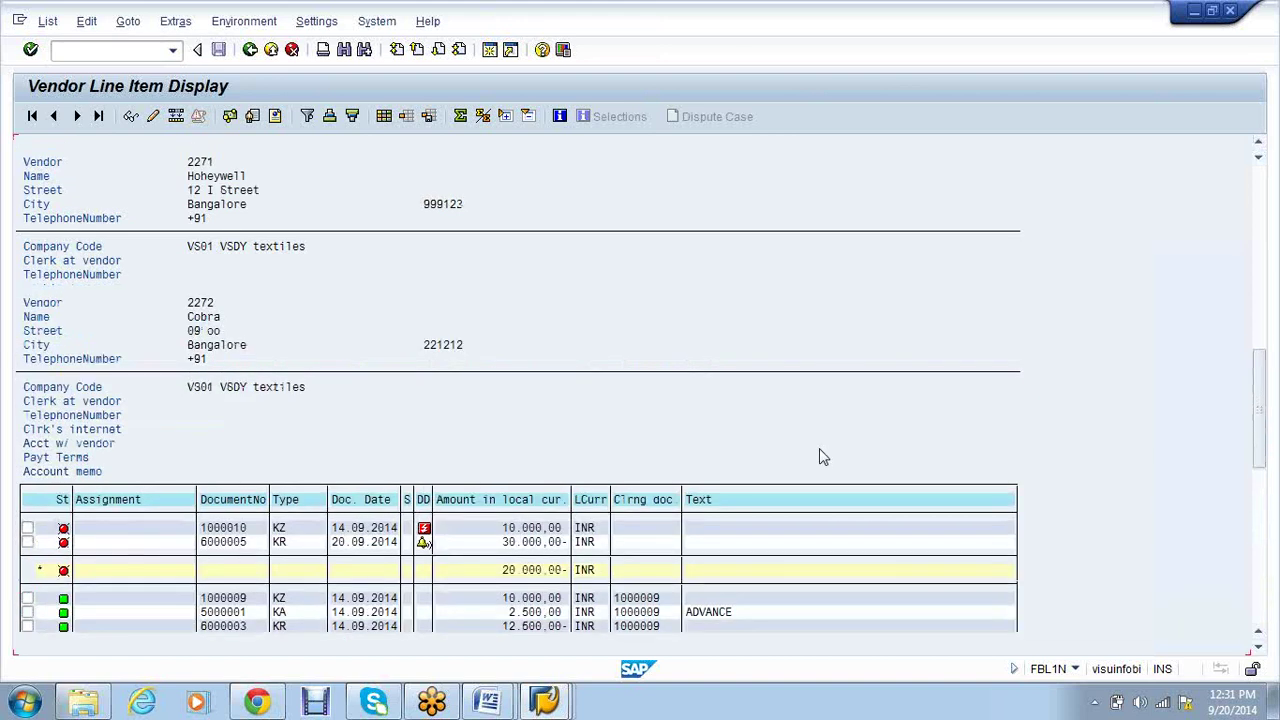
{"action": "scroll", "coordinate": [270, 397], "scroll_direction": "down", "scroll_amount": 1}
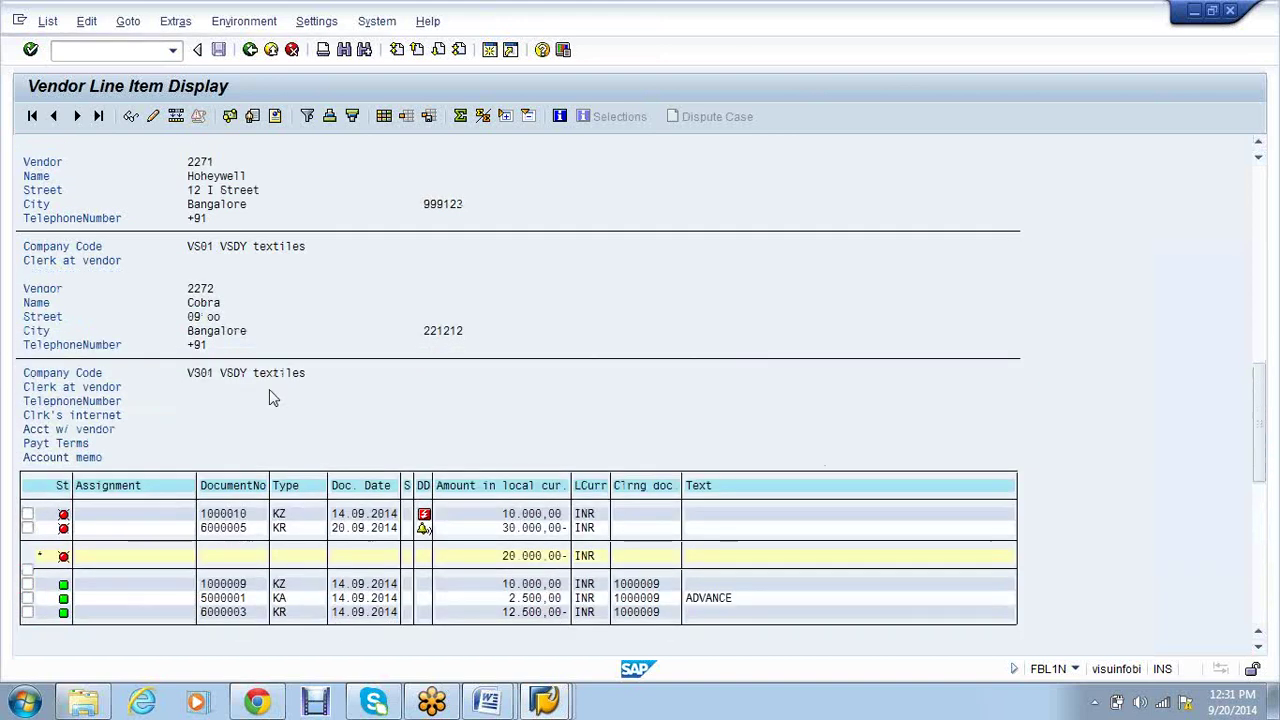
{"action": "scroll", "coordinate": [270, 397], "scroll_direction": "down", "scroll_amount": 1}
{"action": "scroll", "coordinate": [278, 398], "scroll_direction": "down", "scroll_amount": 1}
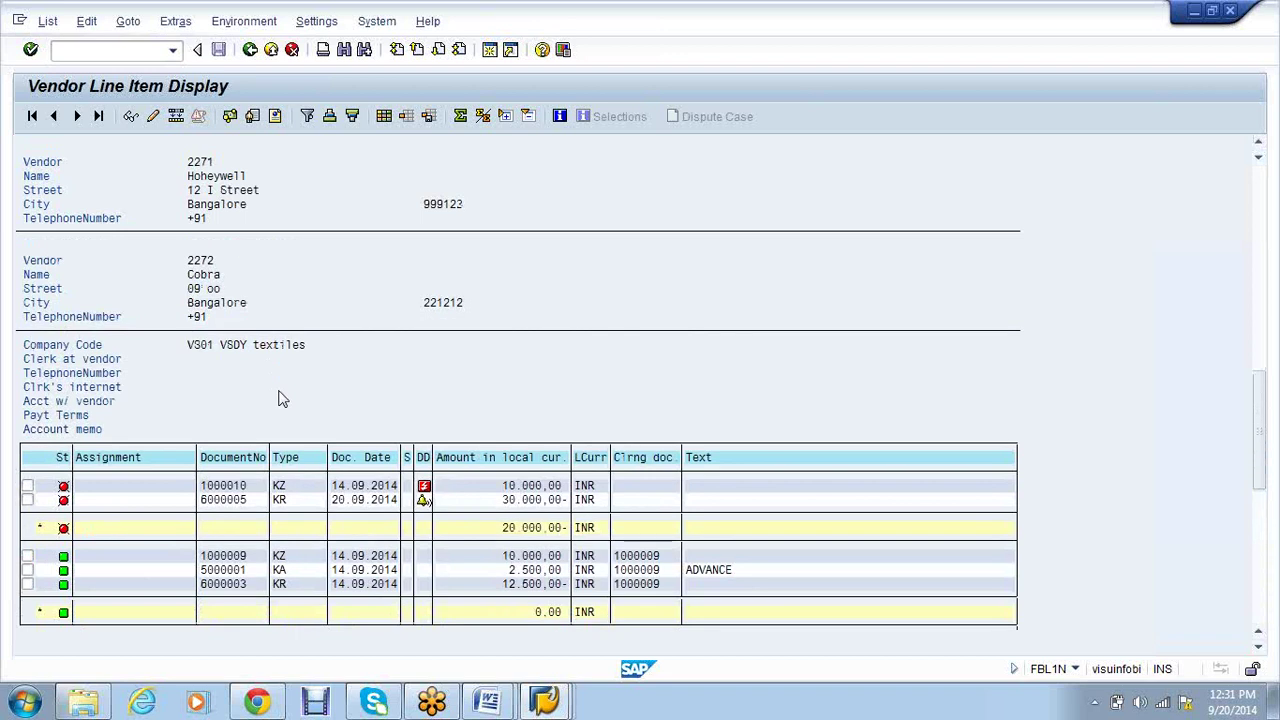
{"action": "scroll", "coordinate": [278, 398], "scroll_direction": "down", "scroll_amount": 4}
{"action": "scroll", "coordinate": [278, 398], "scroll_direction": "down", "scroll_amount": 2}
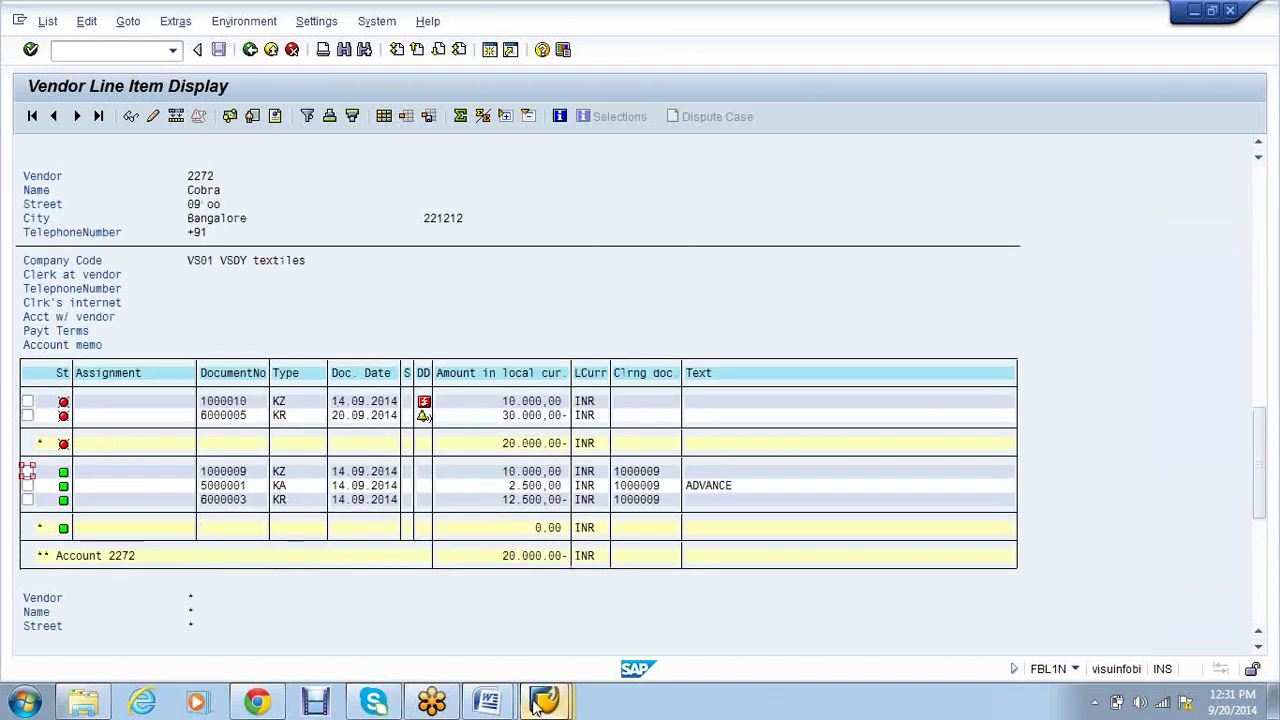
Open transaction F110 for automatic payments and enter run date 20.09.2014 with identification VSAP1
{"action": "mouse_move", "coordinate": [540, 705]}
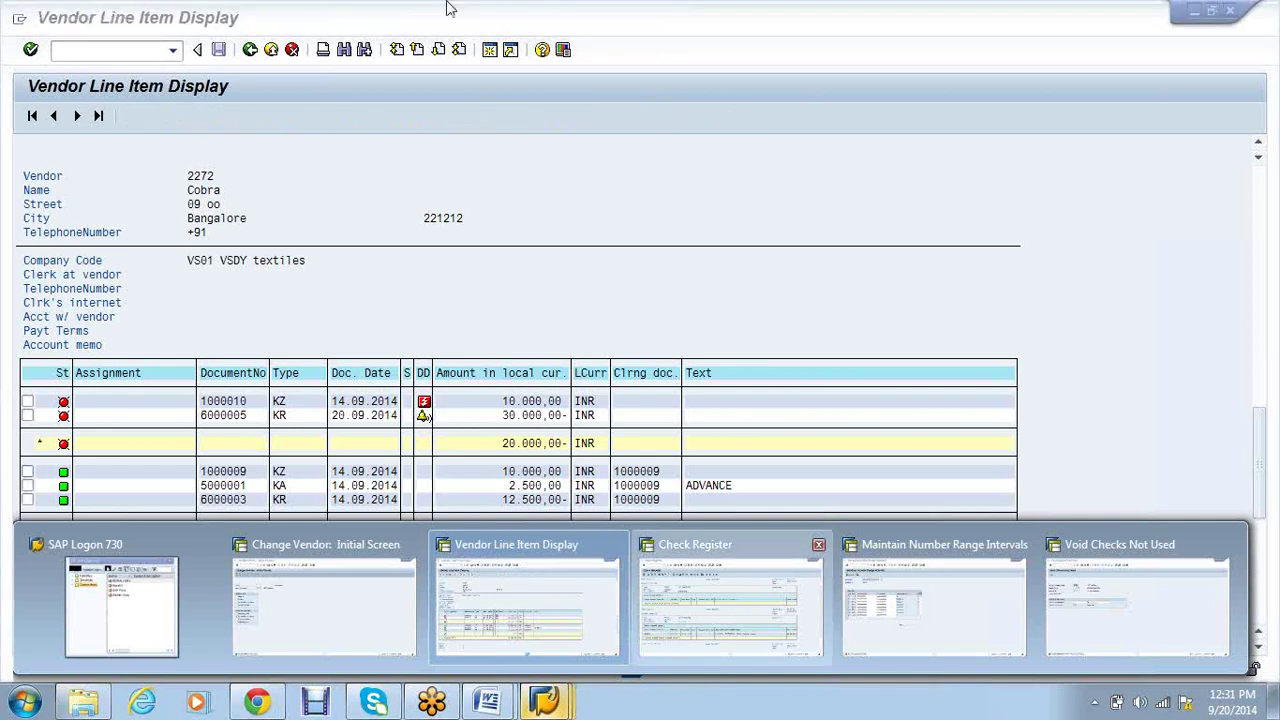
{"action": "left_click", "coordinate": [126, 55]}
{"action": "type", "text": "/nf-58"}
{"action": "key", "text": "Return"}
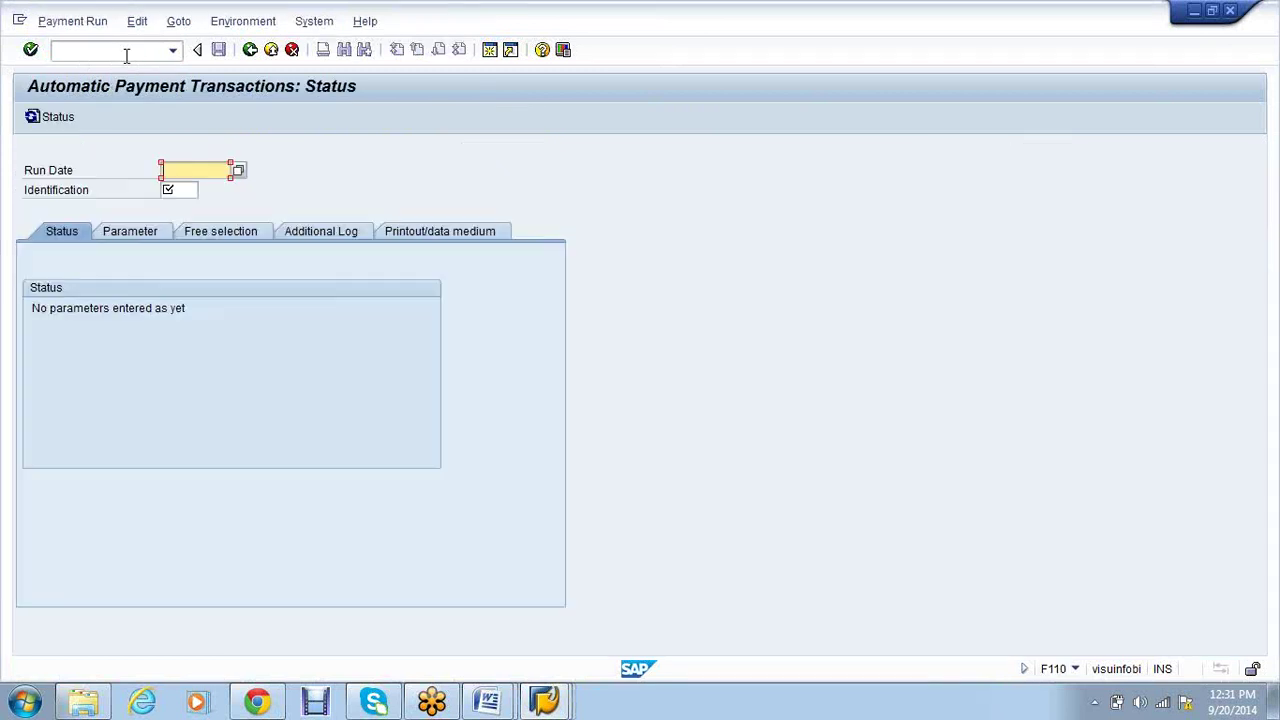
{"action": "type", "text": "20.09.2014"}
{"action": "key", "text": "Tab"}
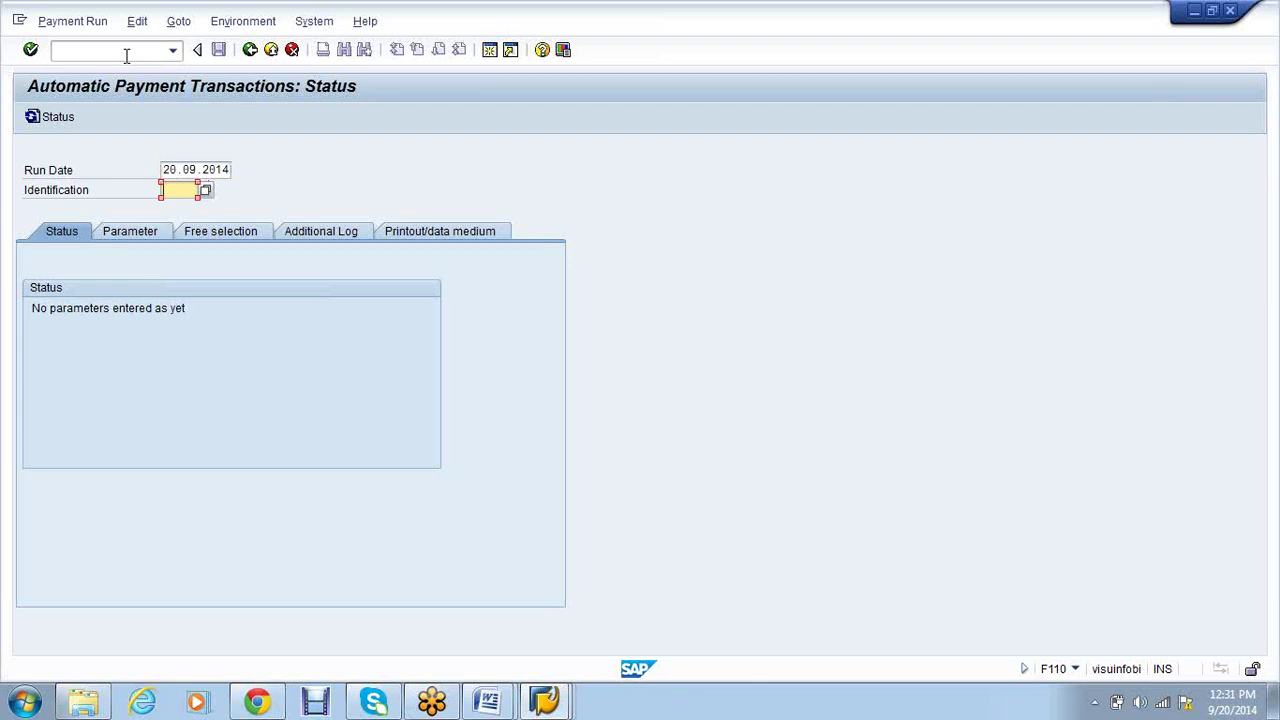
{"action": "type", "text": "VSAP1"}
In the payment run parameters, enter company code VS01, payment method F and next posting date 21.09.2014
{"action": "left_click", "coordinate": [116, 236]}
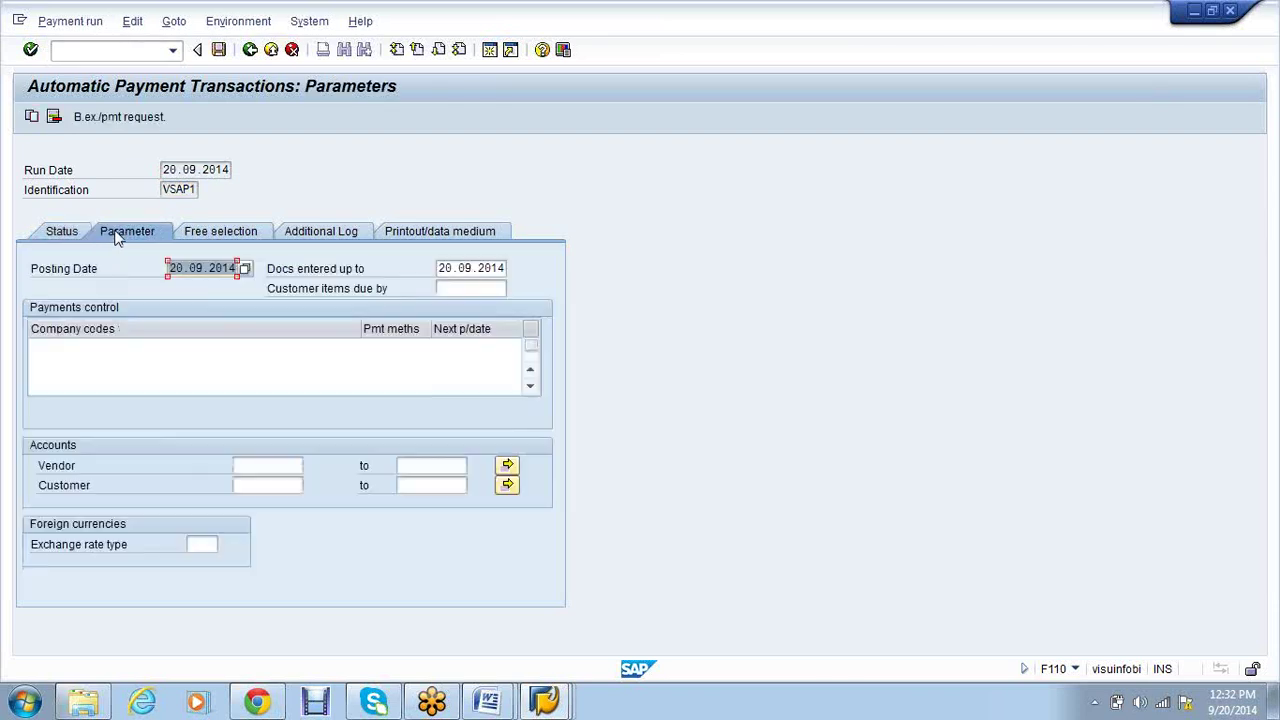
{"action": "left_click", "coordinate": [100, 352]}
{"action": "type", "text": "Vs01"}
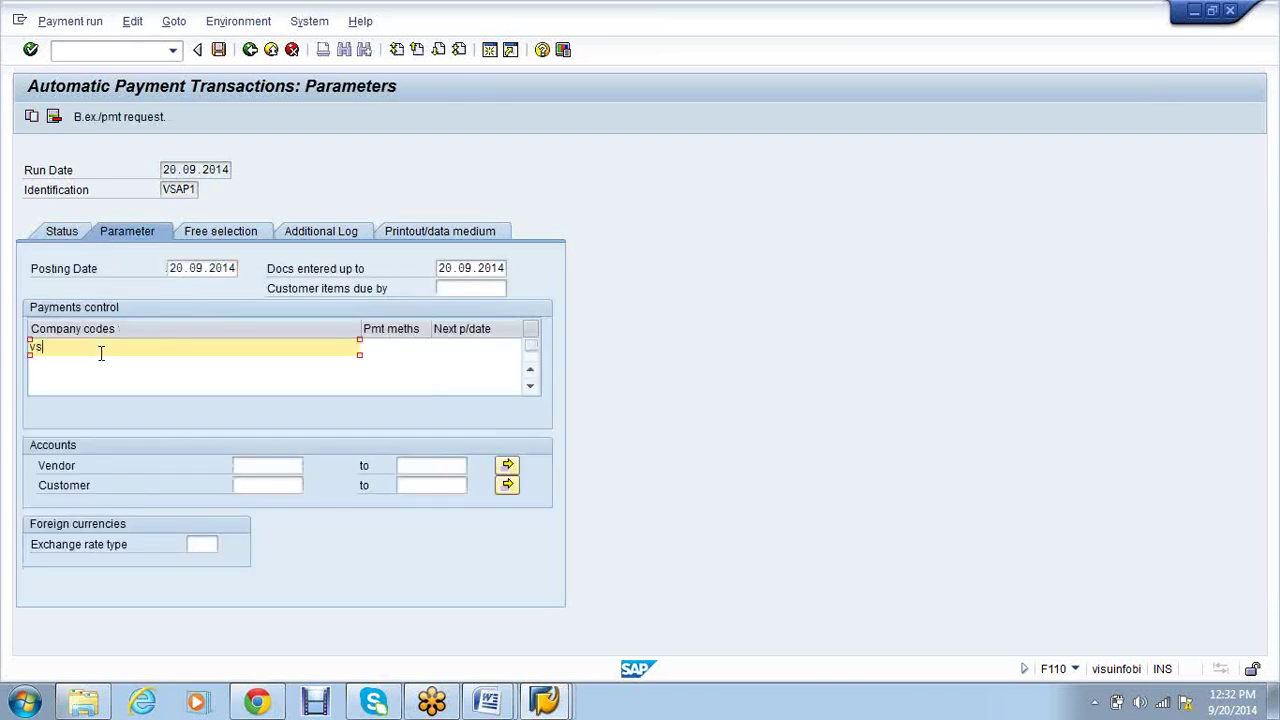
{"action": "key", "text": "Tab"}
{"action": "type", "text": "F"}
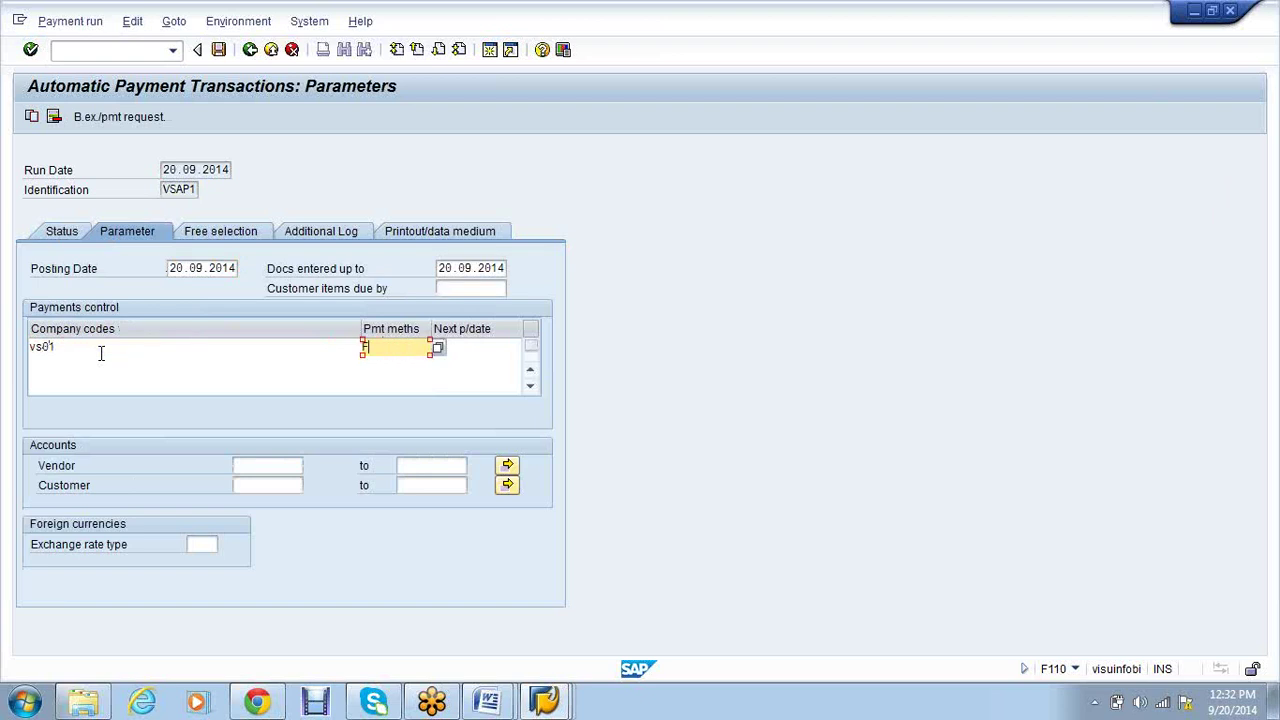
{"action": "key", "text": "Tab"}
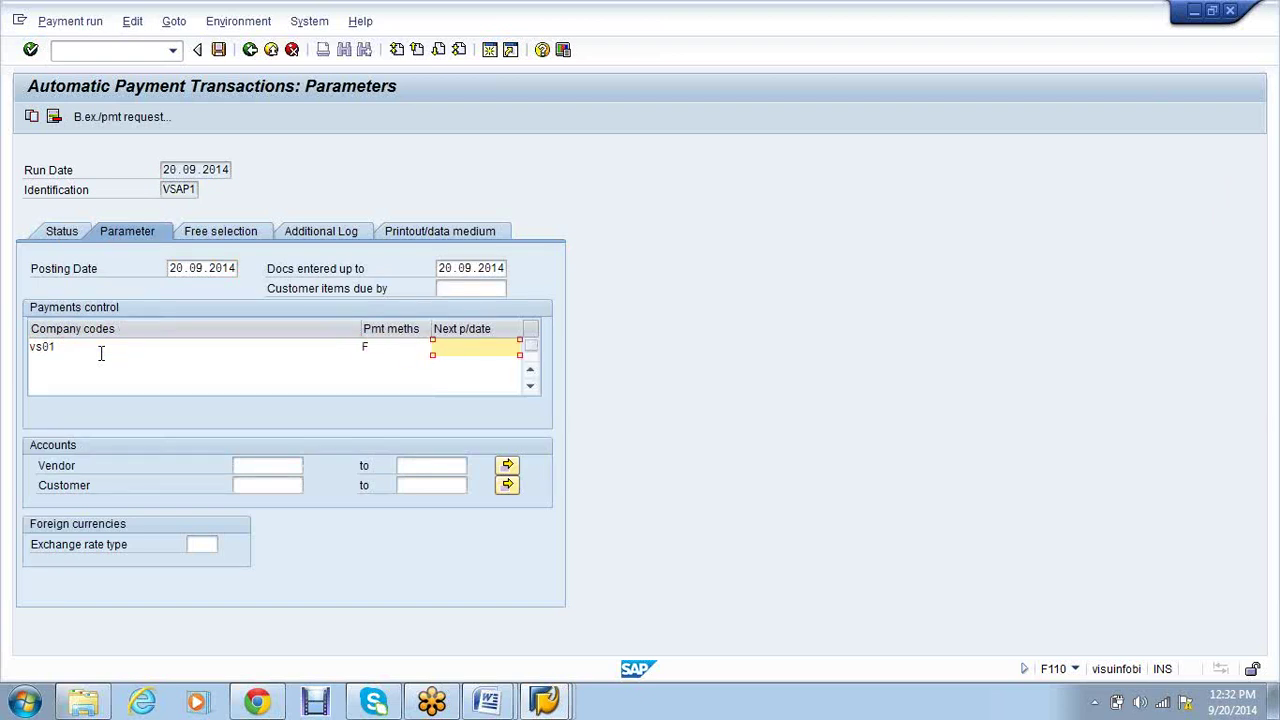
{"action": "type", "text": "21.09.2014"}
Enter the vendor account range from Honeywell to Cobra in the payment run parameters
{"action": "left_click", "coordinate": [263, 468]}
{"action": "type", "text": "22"}
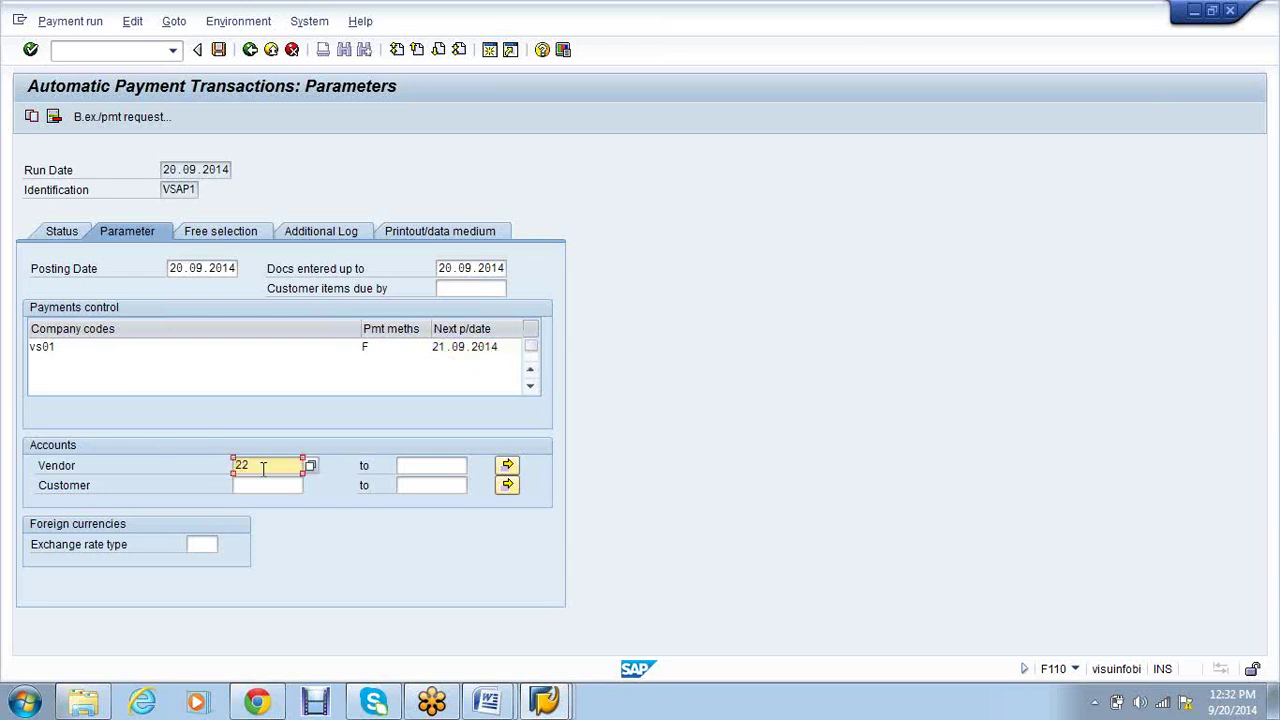
{"action": "type", "text": "71"}
{"action": "key", "text": "Tab"}
{"action": "type", "text": "22"}
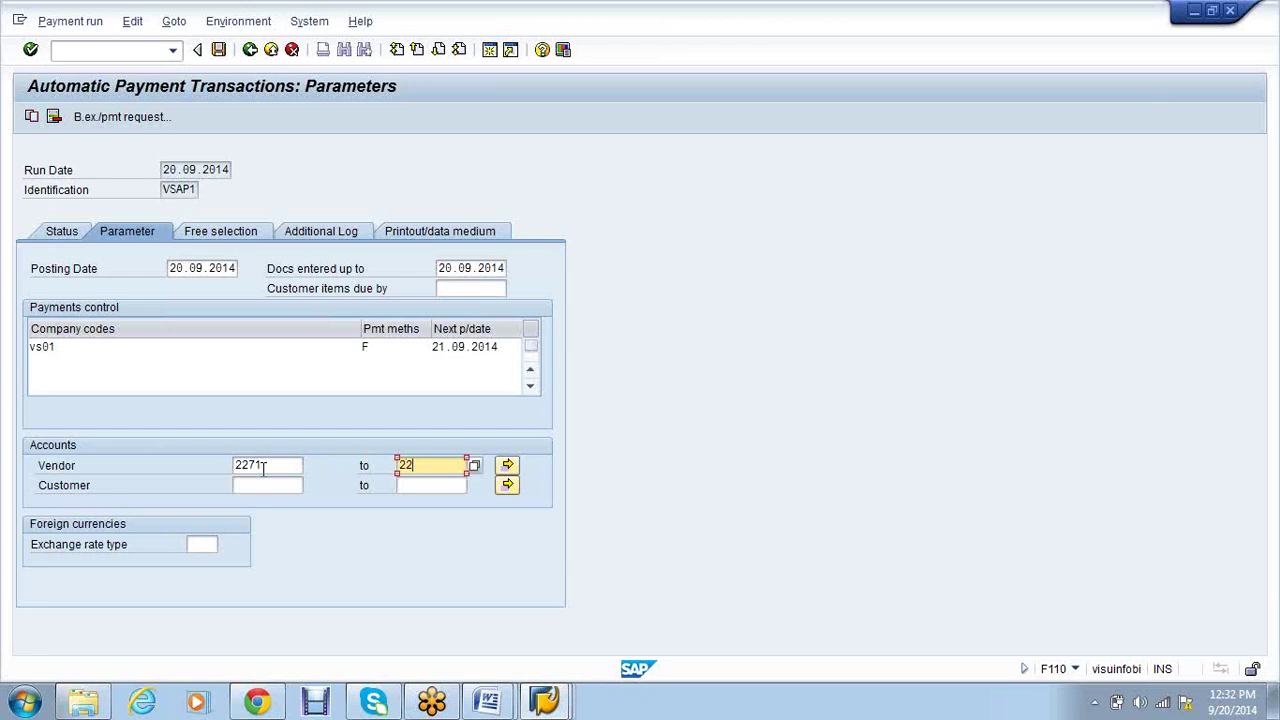
{"action": "type", "text": "72"}
Enable additional logging for due date check, payment method selection in all cases and line items of the payment documents
{"action": "left_click", "coordinate": [340, 233]}
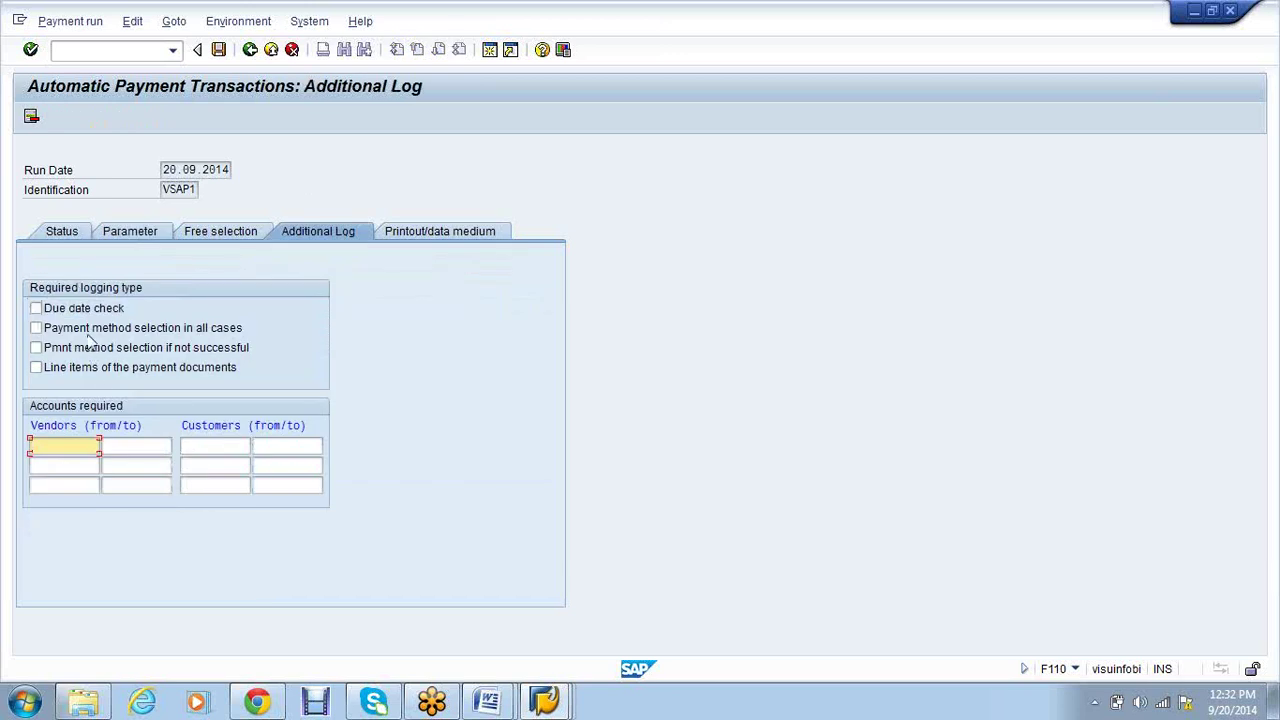
{"action": "left_click", "coordinate": [84, 312]}
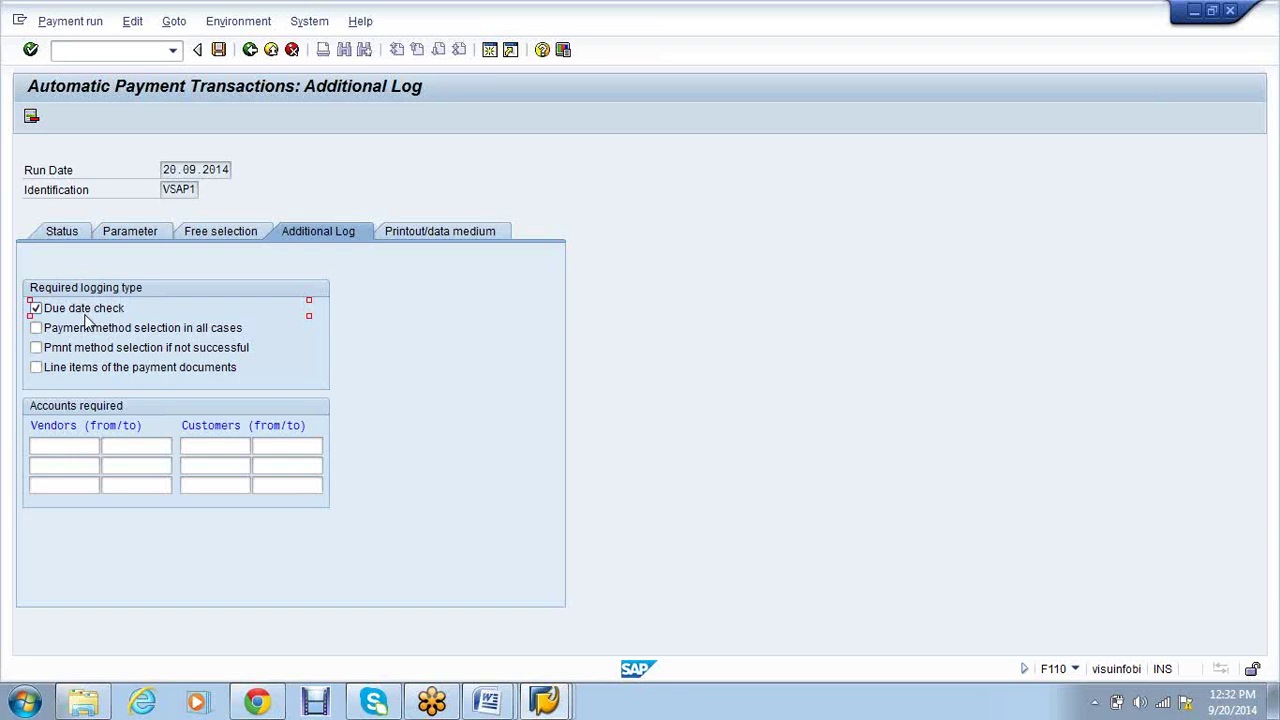
{"action": "left_click", "coordinate": [105, 332]}
{"action": "left_click", "coordinate": [122, 371]}
{"action": "left_click", "coordinate": [74, 446]}
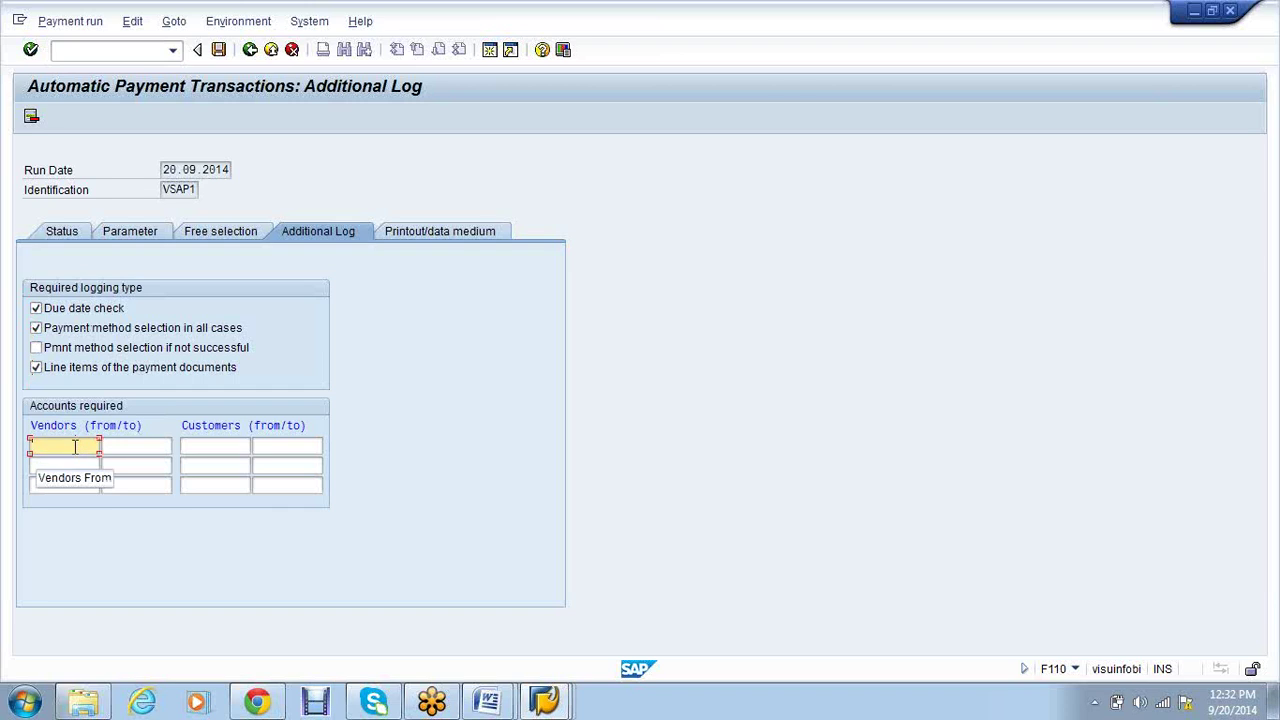
{"action": "type", "text": "2271"}
{"action": "key", "text": "Tab"}
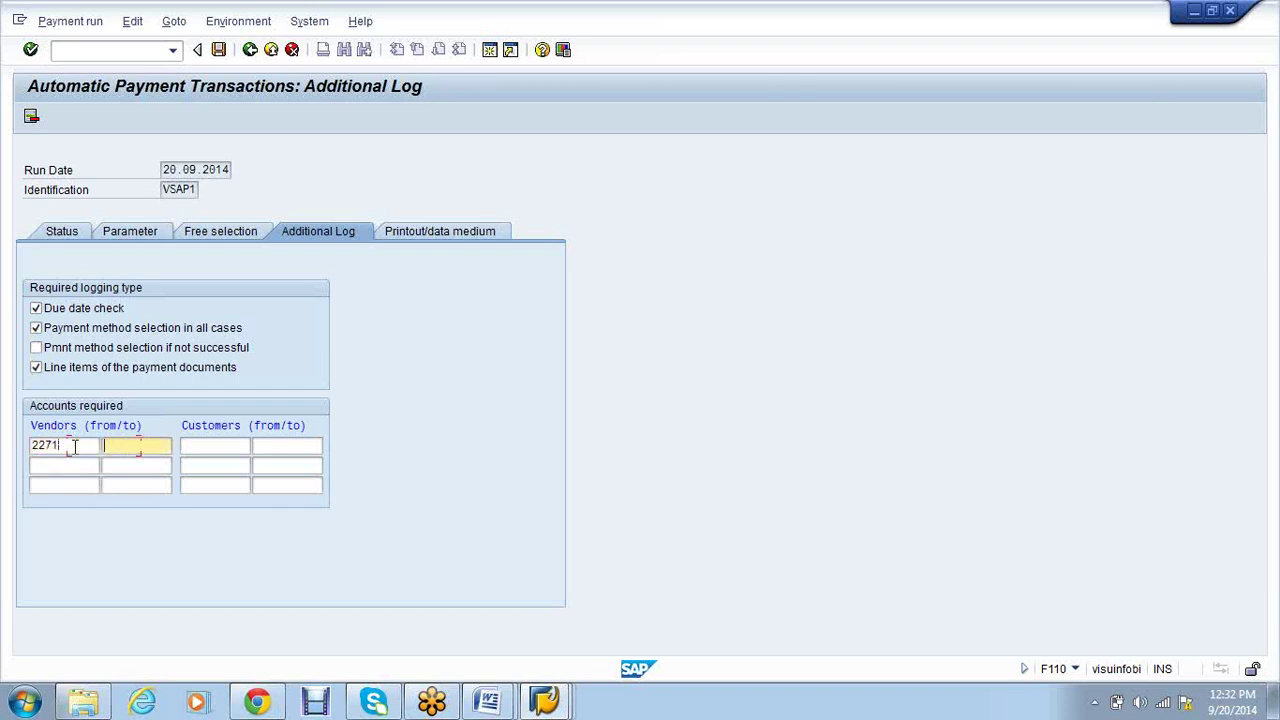
{"action": "type", "text": "2271"}
Assign variant VS01_CHECK to print program RFFOUS_C in the payment run's printout settings
{"action": "left_click", "coordinate": [437, 237]}
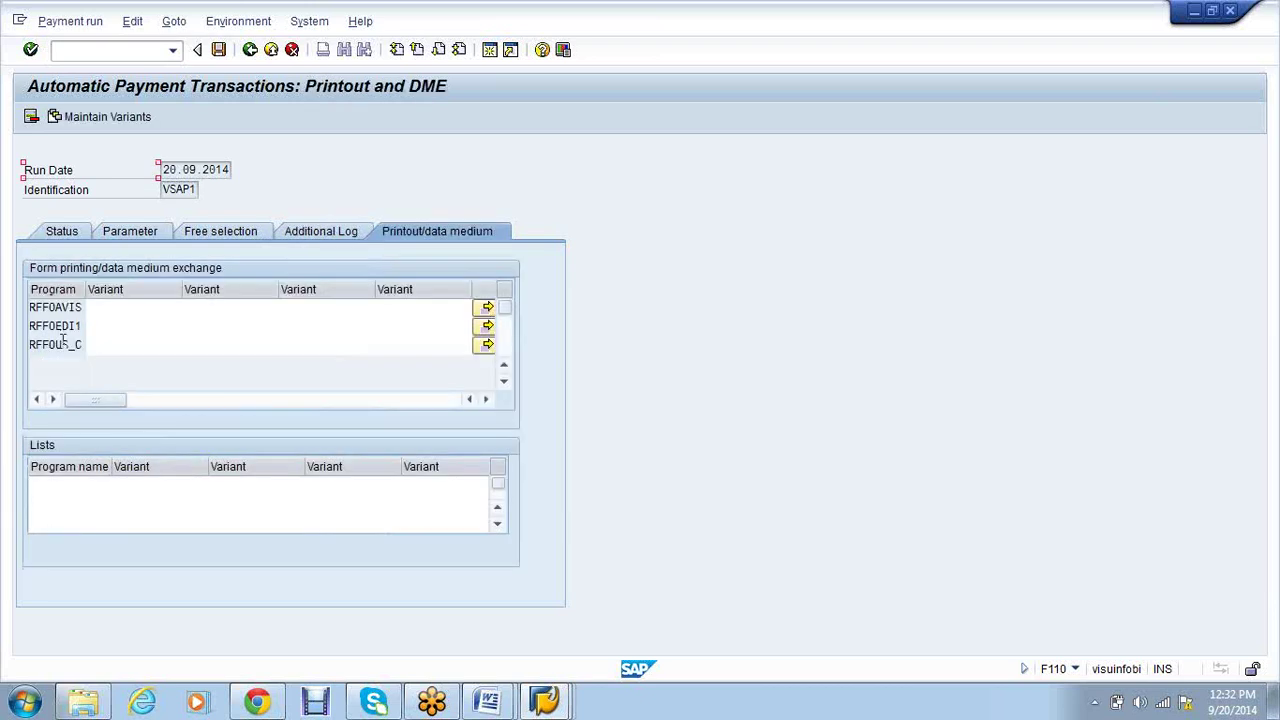
{"action": "left_click", "coordinate": [109, 346]}
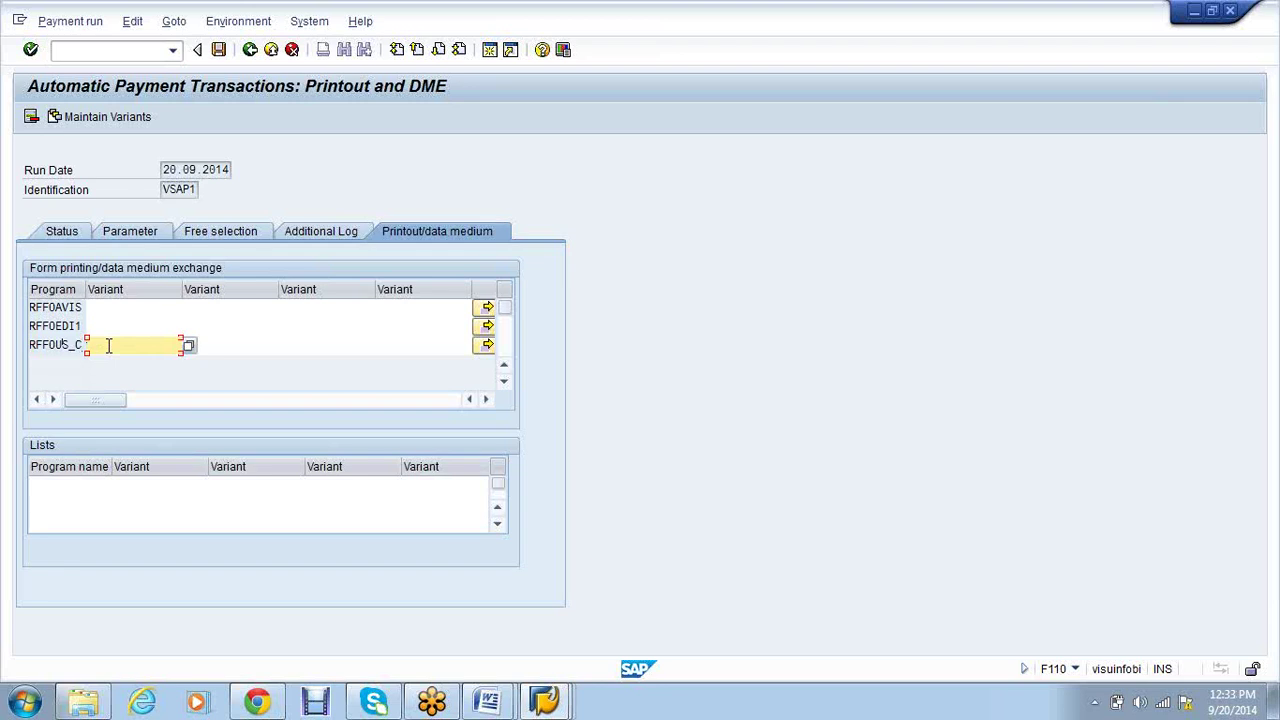
{"action": "left_click", "coordinate": [108, 345]}
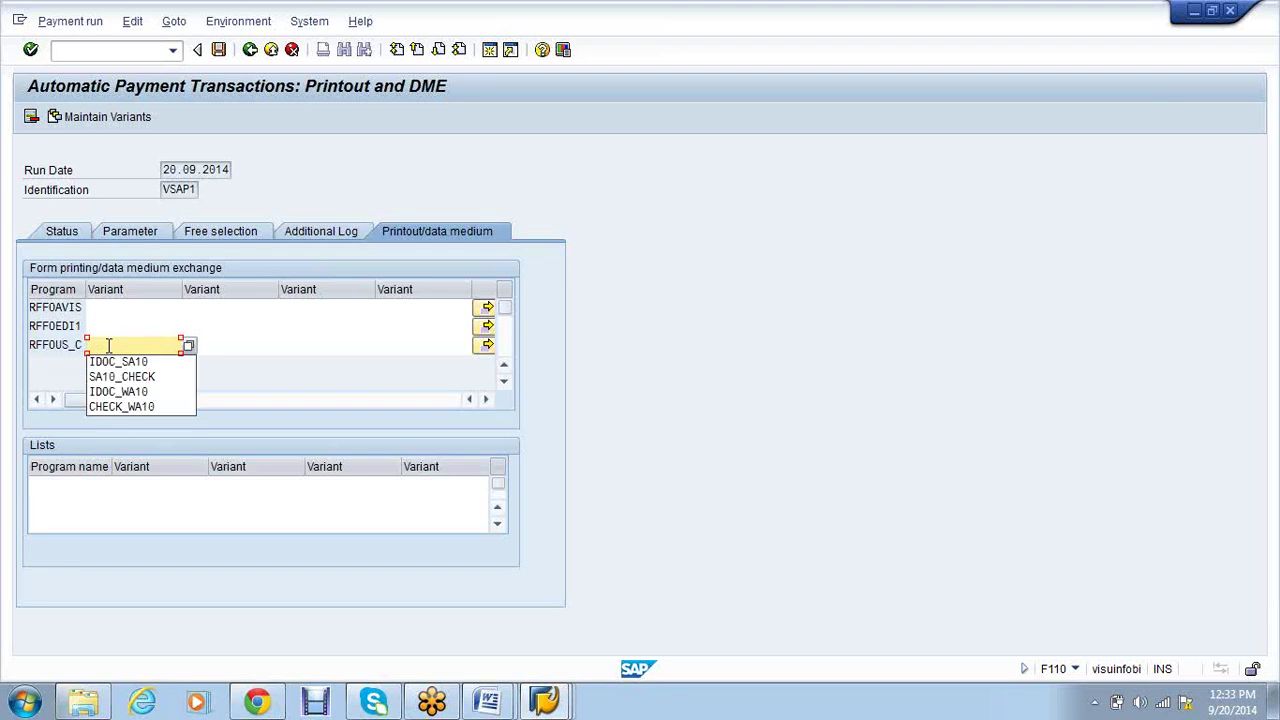
{"action": "type", "text": "VS01"}
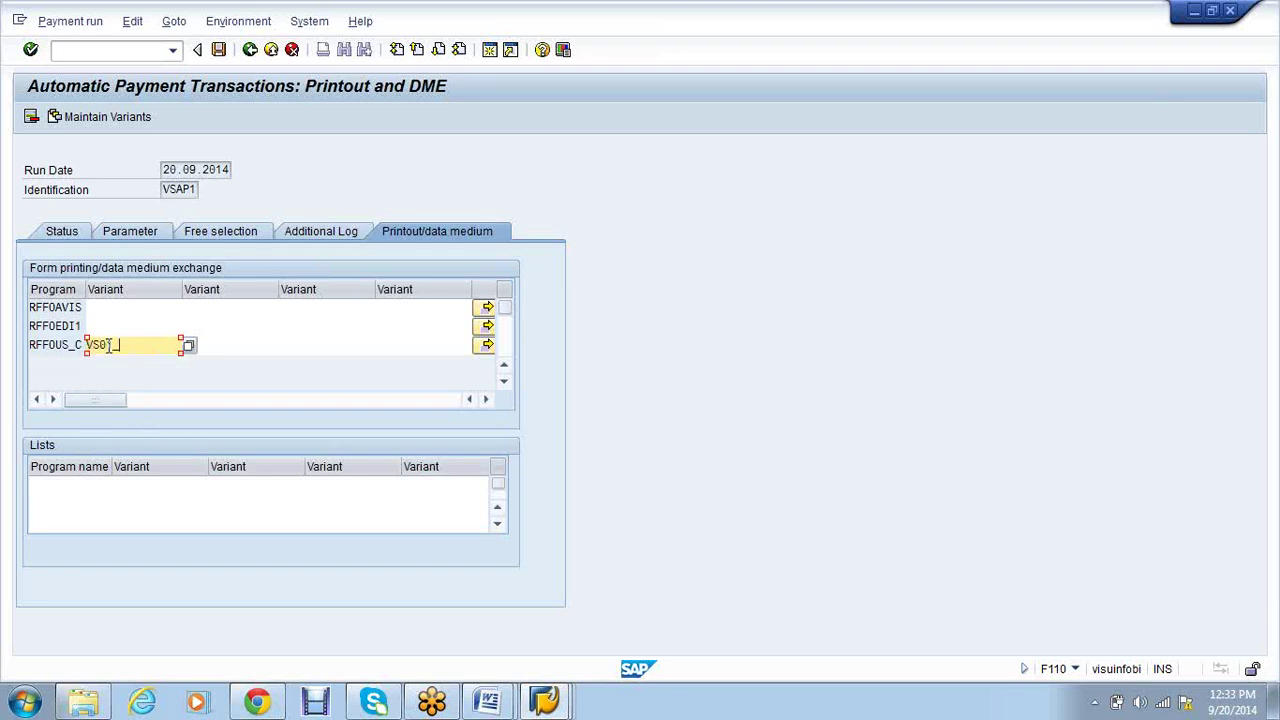
{"action": "type", "text": "_CHECK"}
Start maintaining variant VS01_CHECK, creating it for individual selection screen 1000
{"action": "left_click", "coordinate": [91, 115]}
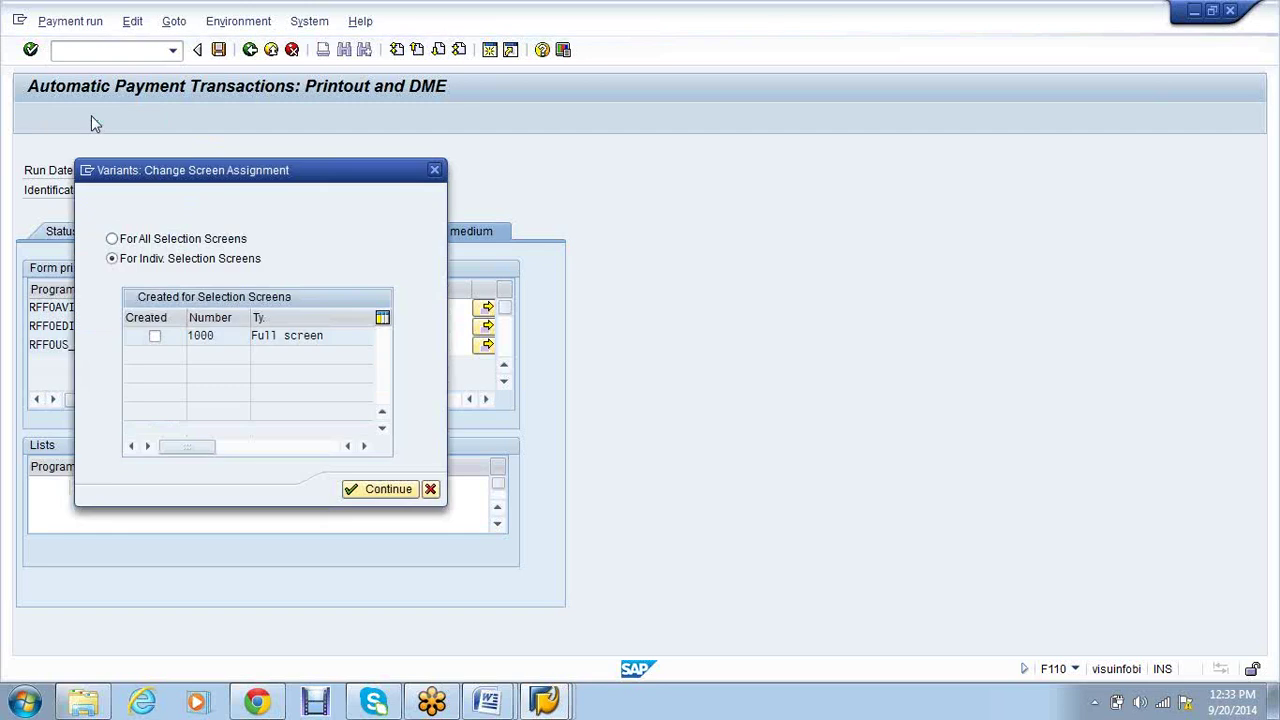
{"action": "left_click", "coordinate": [155, 335]}
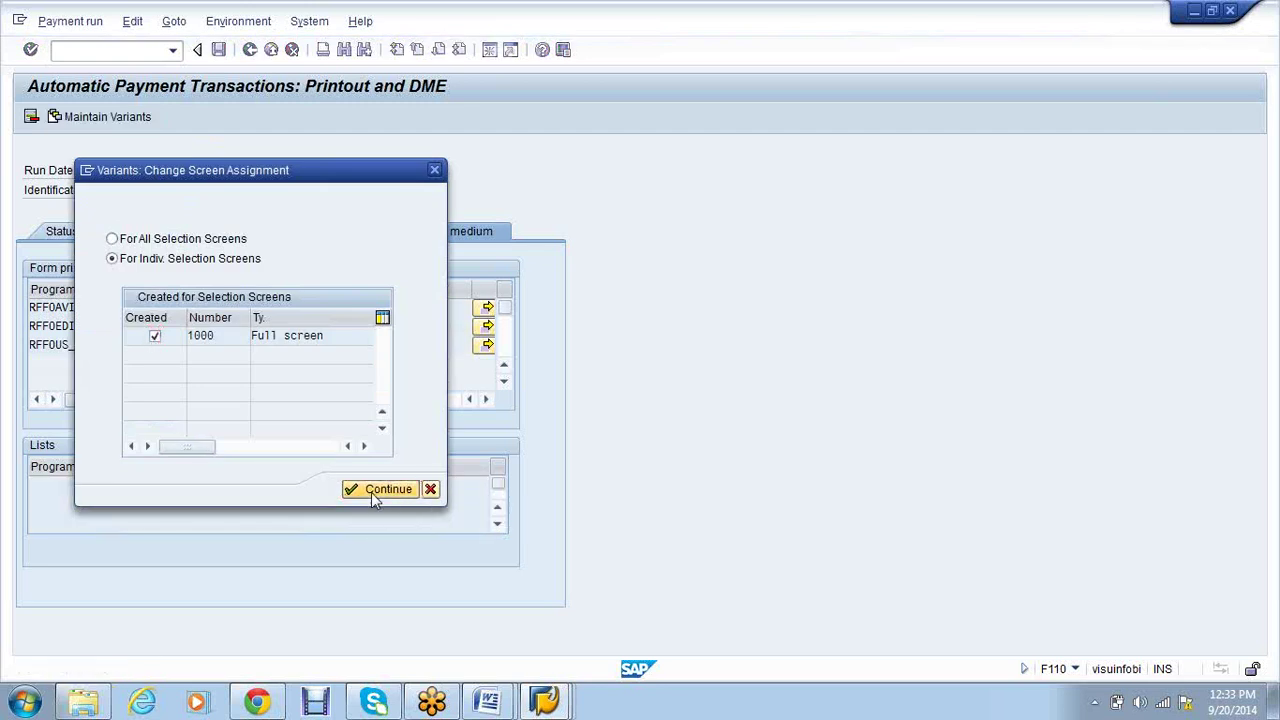
{"action": "left_click", "coordinate": [380, 489]}
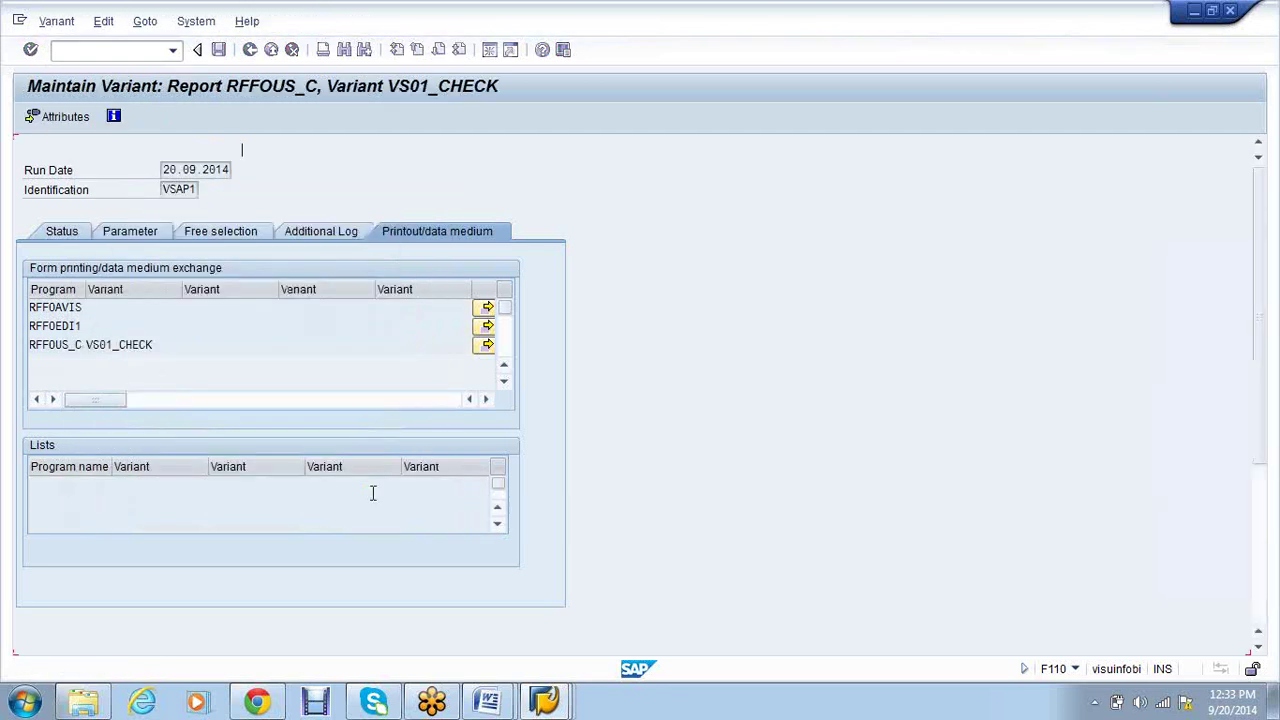
Set the variant's paying and sending company codes to VS01 and the payment method to F
{"action": "type", "text": "S01"}
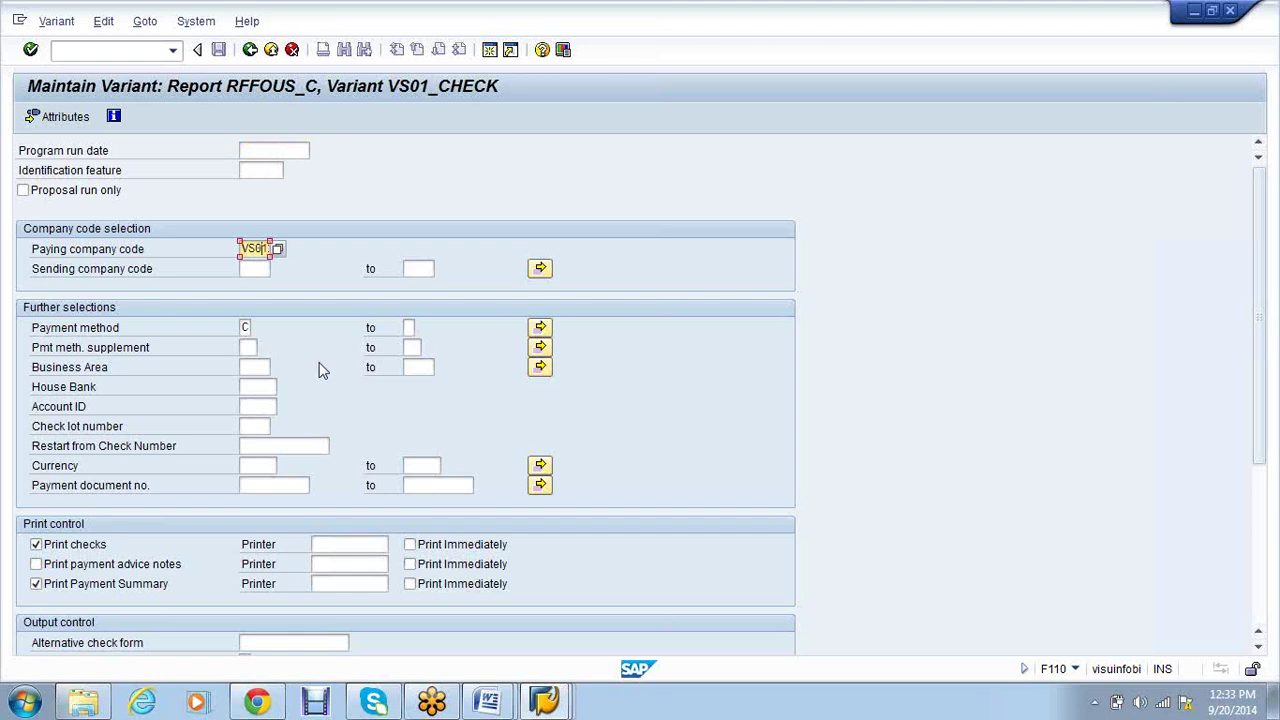
{"action": "key", "text": "Tab"}
{"action": "type", "text": "VS0"}
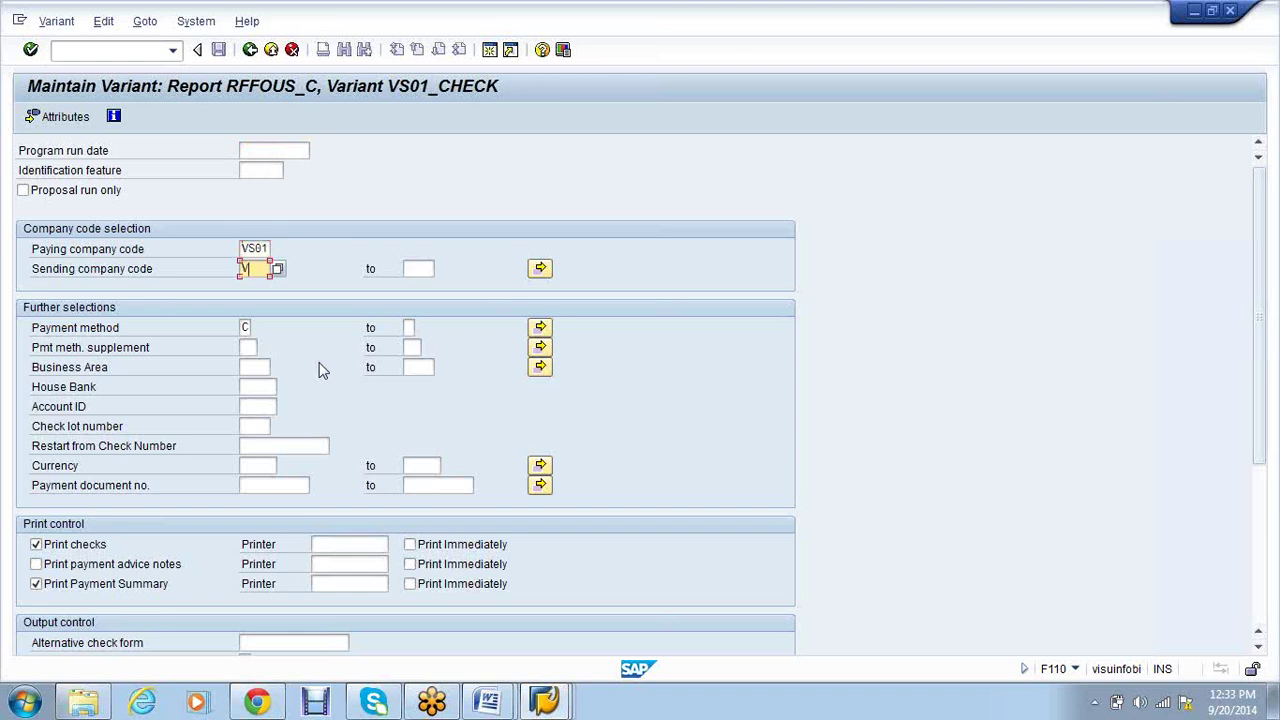
{"action": "type", "text": "1"}
{"action": "key", "text": "Tab"}
{"action": "key", "text": "Tab"}
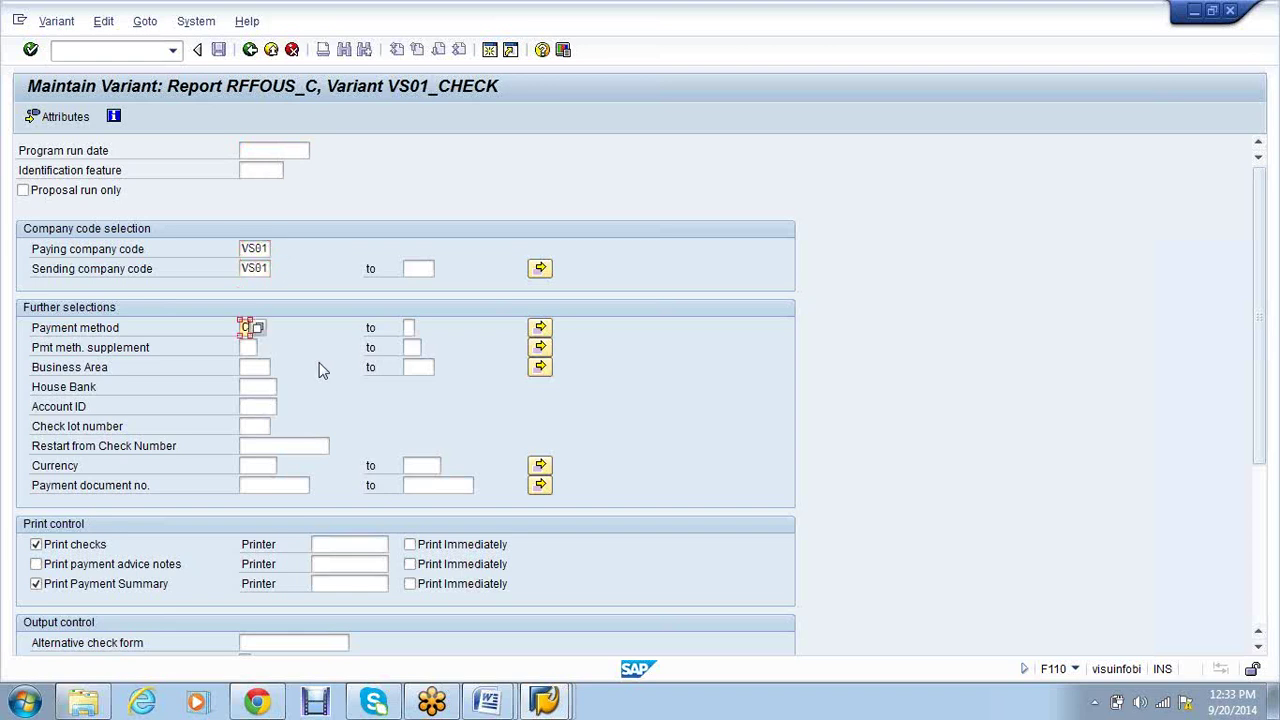
{"action": "key", "text": "Delete"}
{"action": "type", "text": "F"}
Enter house bank SBIMH and account ID VP01 in the variant's further selections
{"action": "key", "text": "Tab"}
{"action": "key", "text": "Tab"}
{"action": "key", "text": "Tab"}
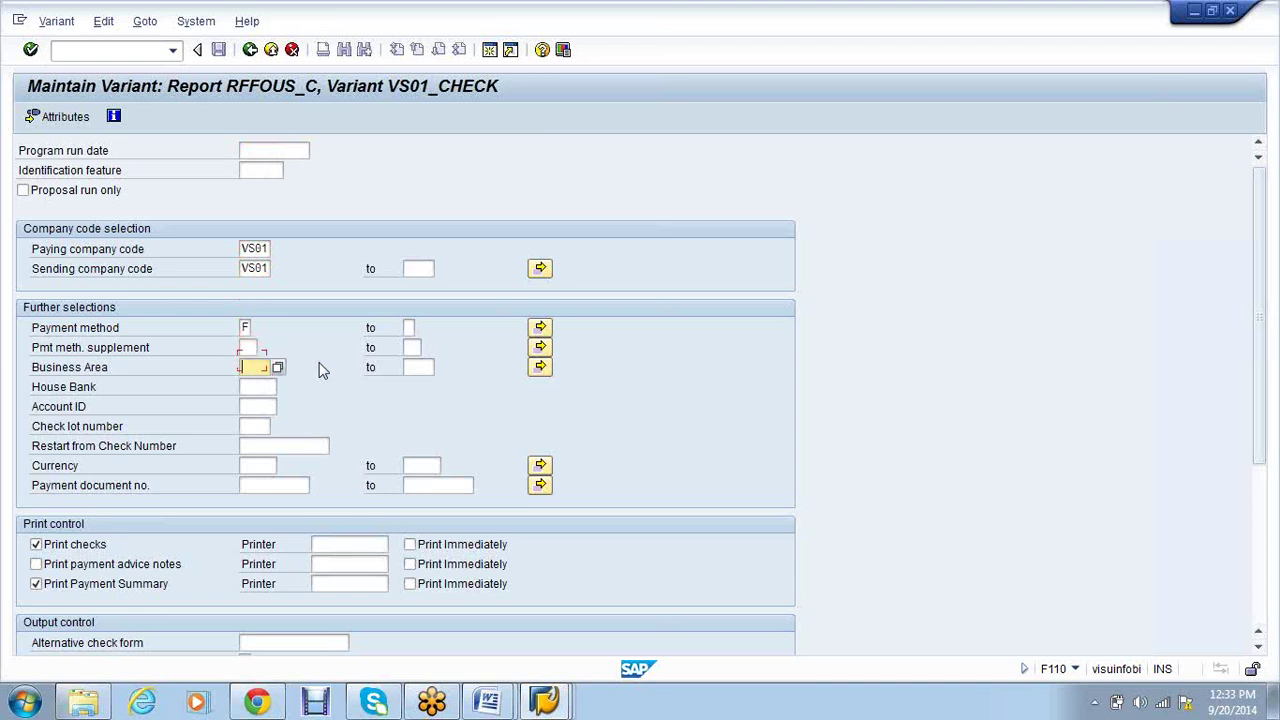
{"action": "type", "text": "SB"}
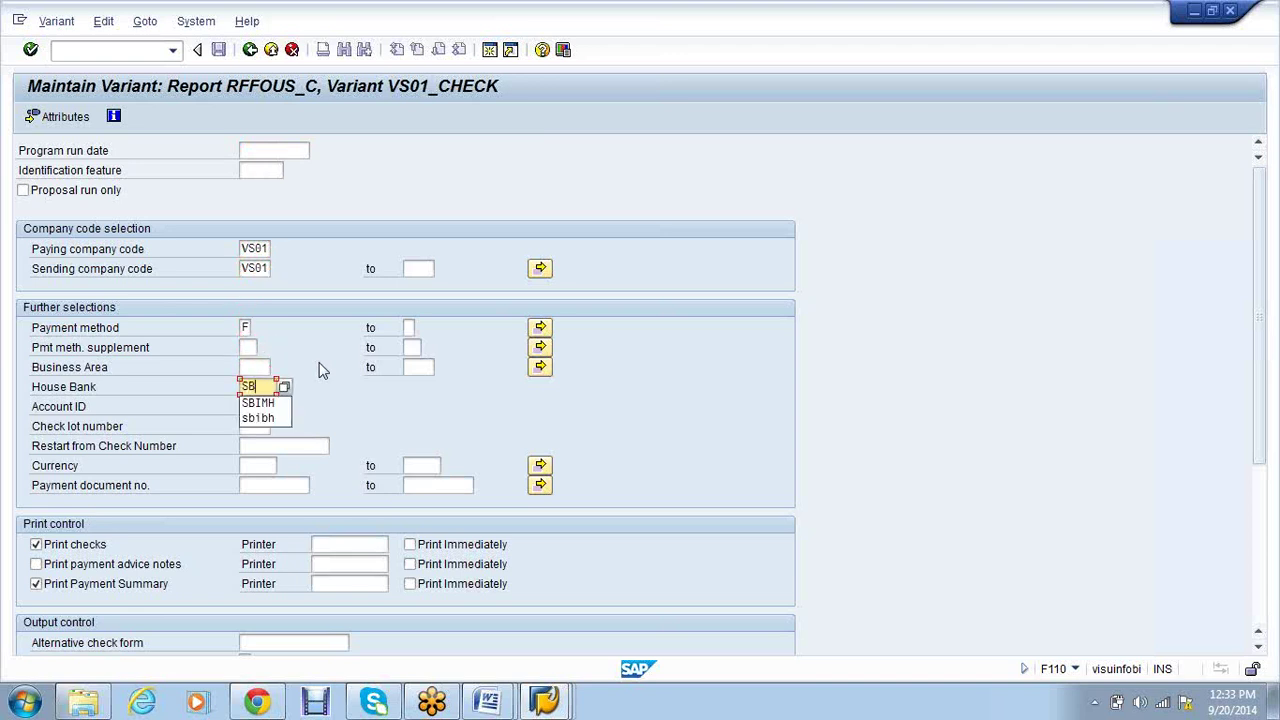
{"action": "type", "text": "IMH"}
{"action": "key", "text": "Tab"}
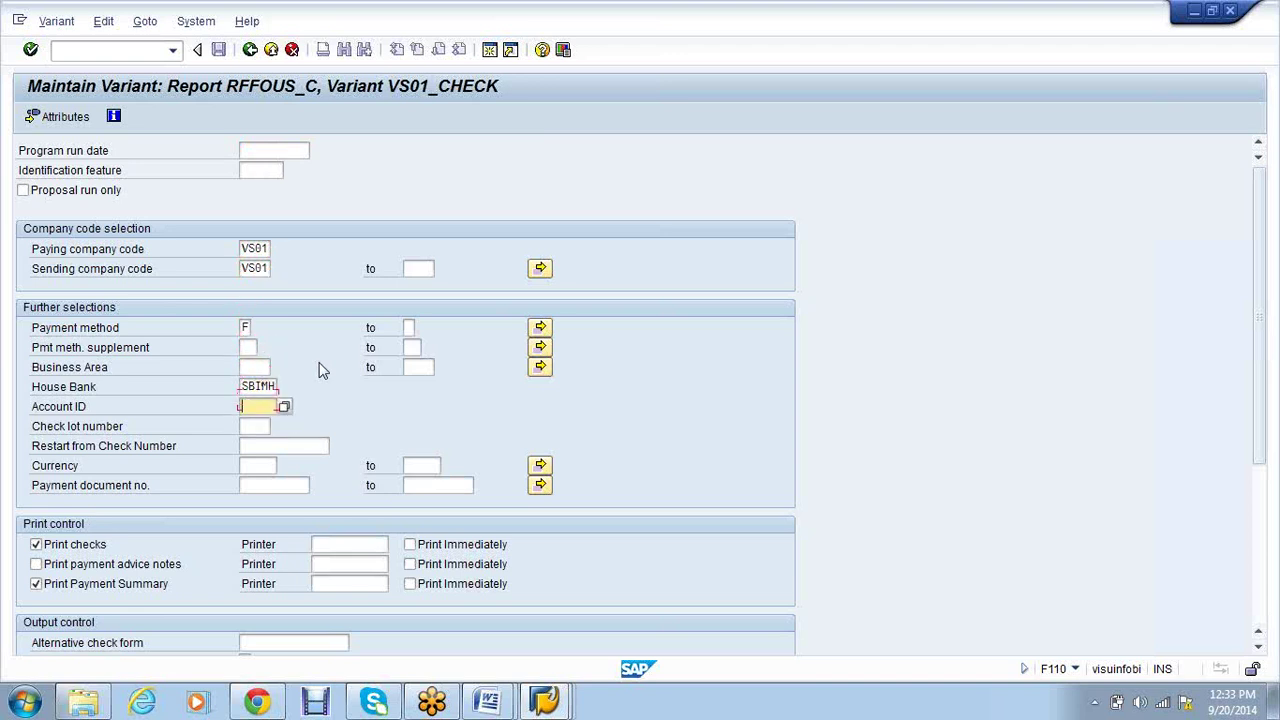
{"action": "type", "text": "VP01"}
{"action": "key", "text": "Tab"}
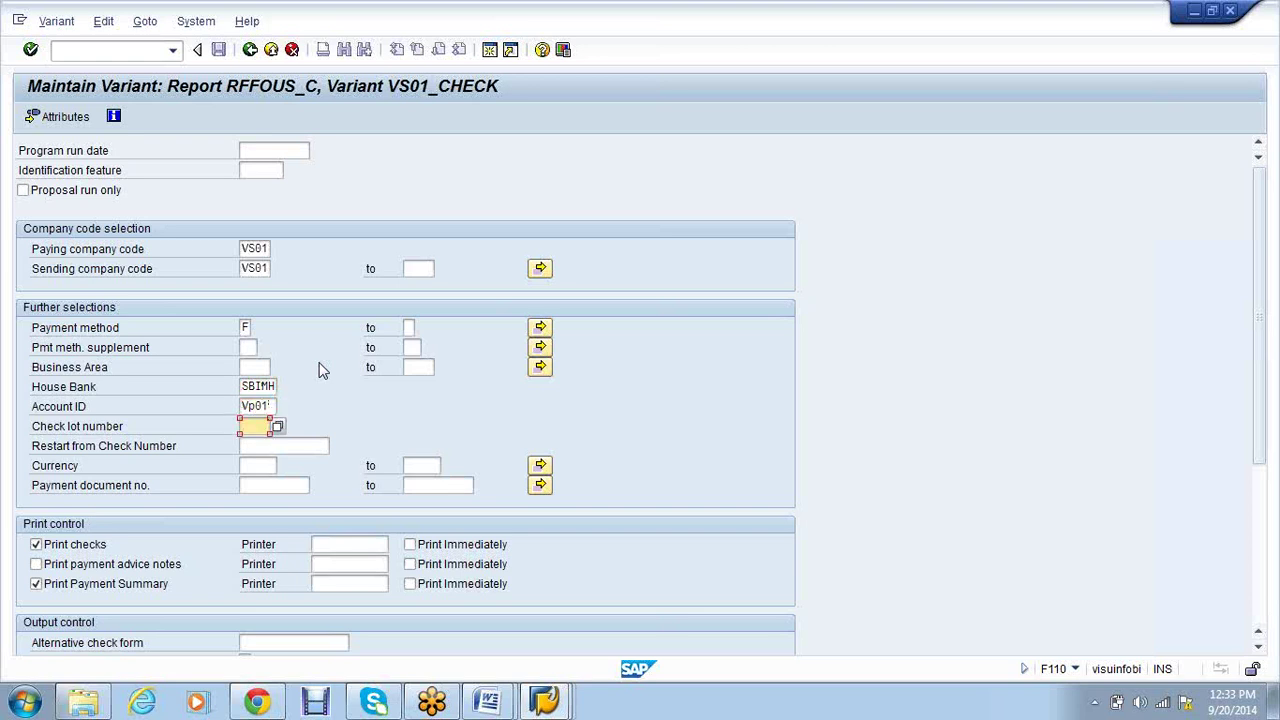
Choose check lot number 1 from the available lots and set the currency to INR
{"action": "type", "text": "00"}
{"action": "key", "text": "BackSpace"}
{"action": "key", "text": "BackSpace"}
{"action": "left_click", "coordinate": [280, 429]}
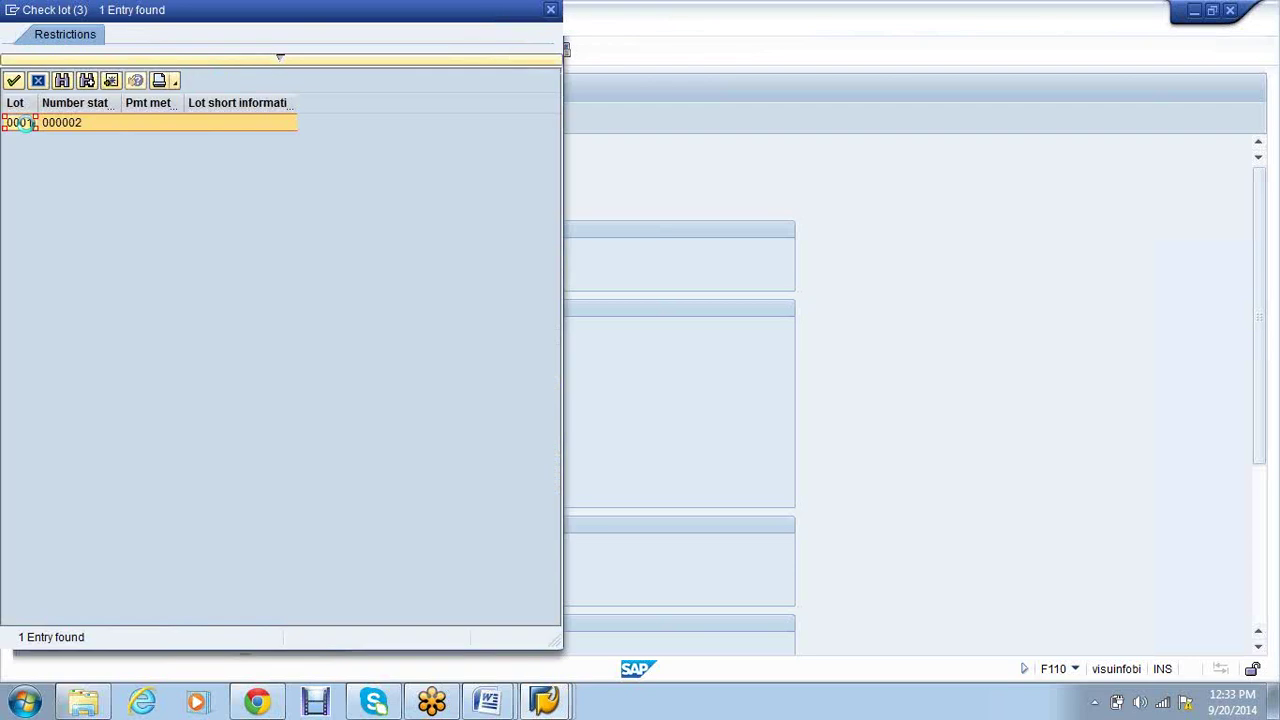
{"action": "left_click", "coordinate": [22, 122]}
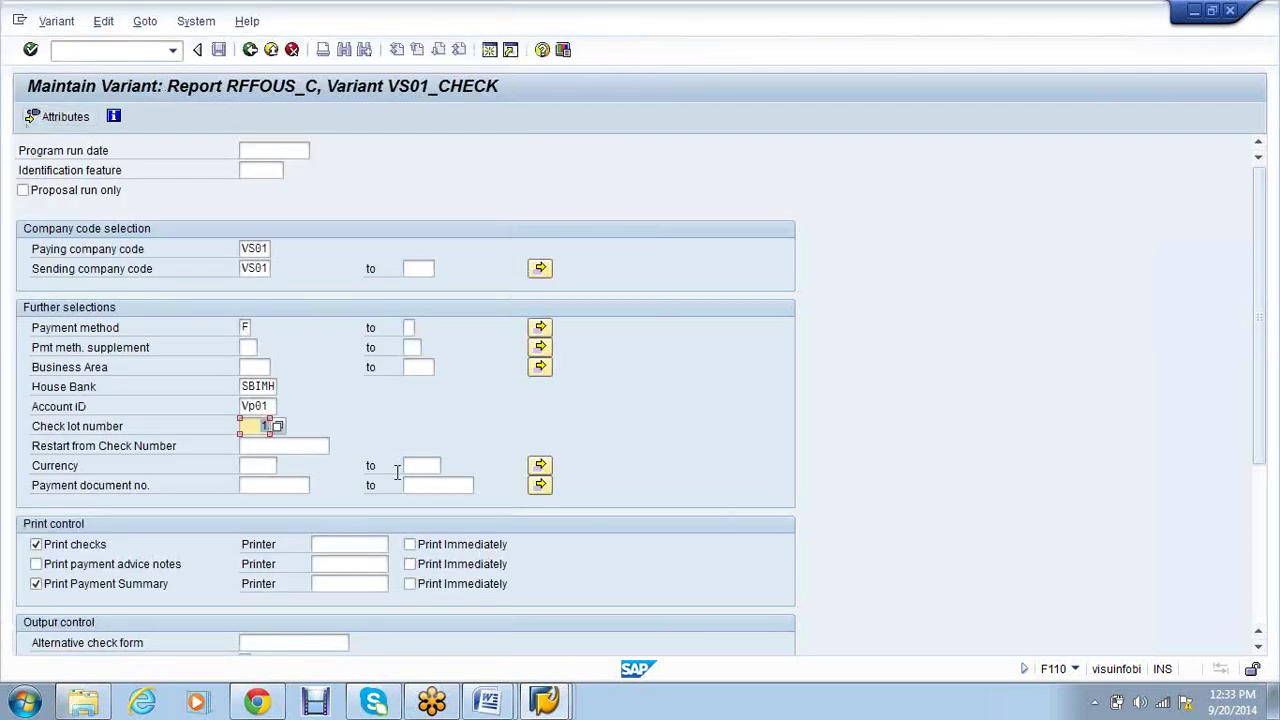
{"action": "scroll", "coordinate": [399, 426], "scroll_direction": "down", "scroll_amount": 1}
{"action": "left_click", "coordinate": [262, 440]}
{"action": "type", "text": "INR"}
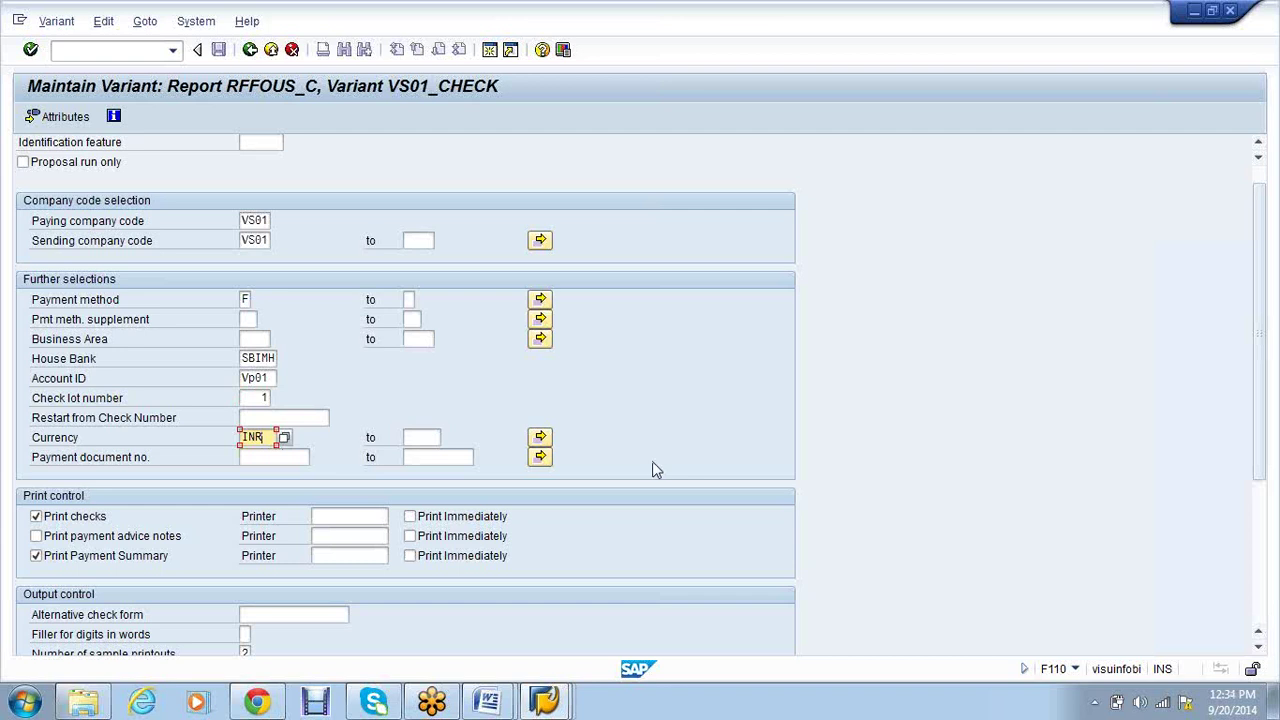
Enable printing of payment advice notes and immediate printing for checks, advice notes and payment summary
{"action": "scroll", "coordinate": [652, 465], "scroll_direction": "down", "scroll_amount": 1}
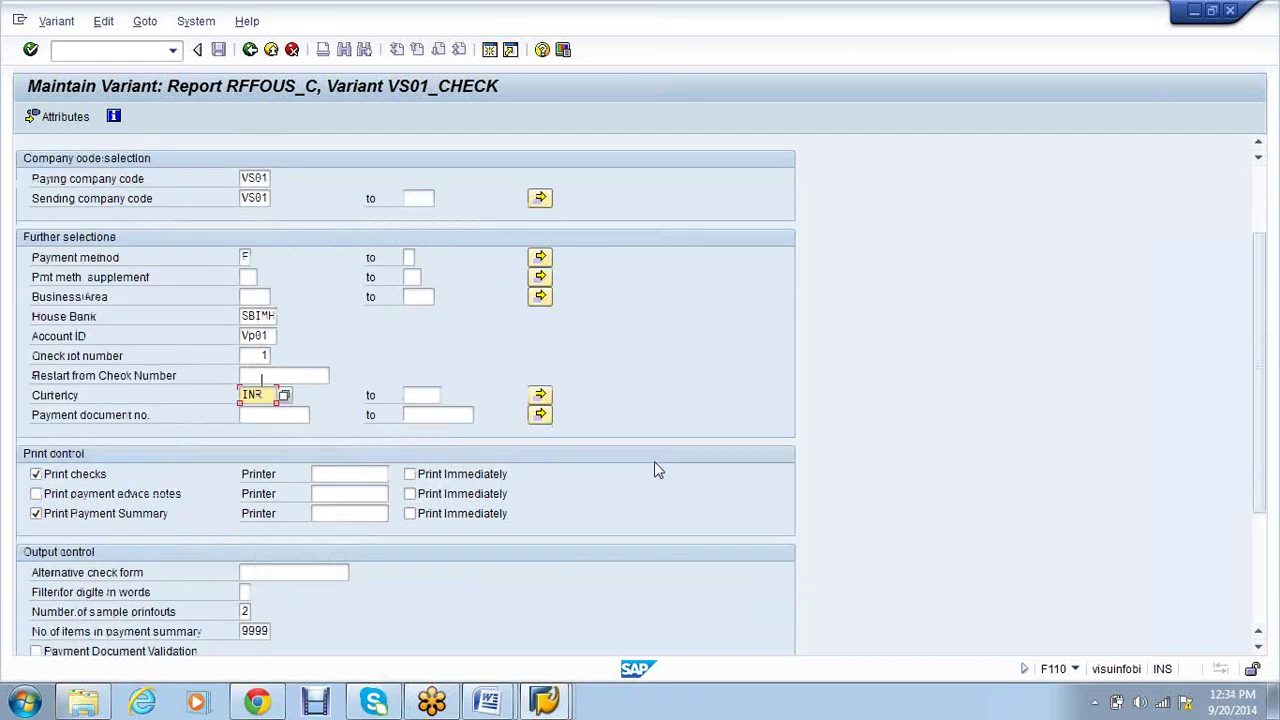
{"action": "scroll", "coordinate": [654, 465], "scroll_direction": "down", "scroll_amount": 1}
{"action": "left_click", "coordinate": [80, 442]}
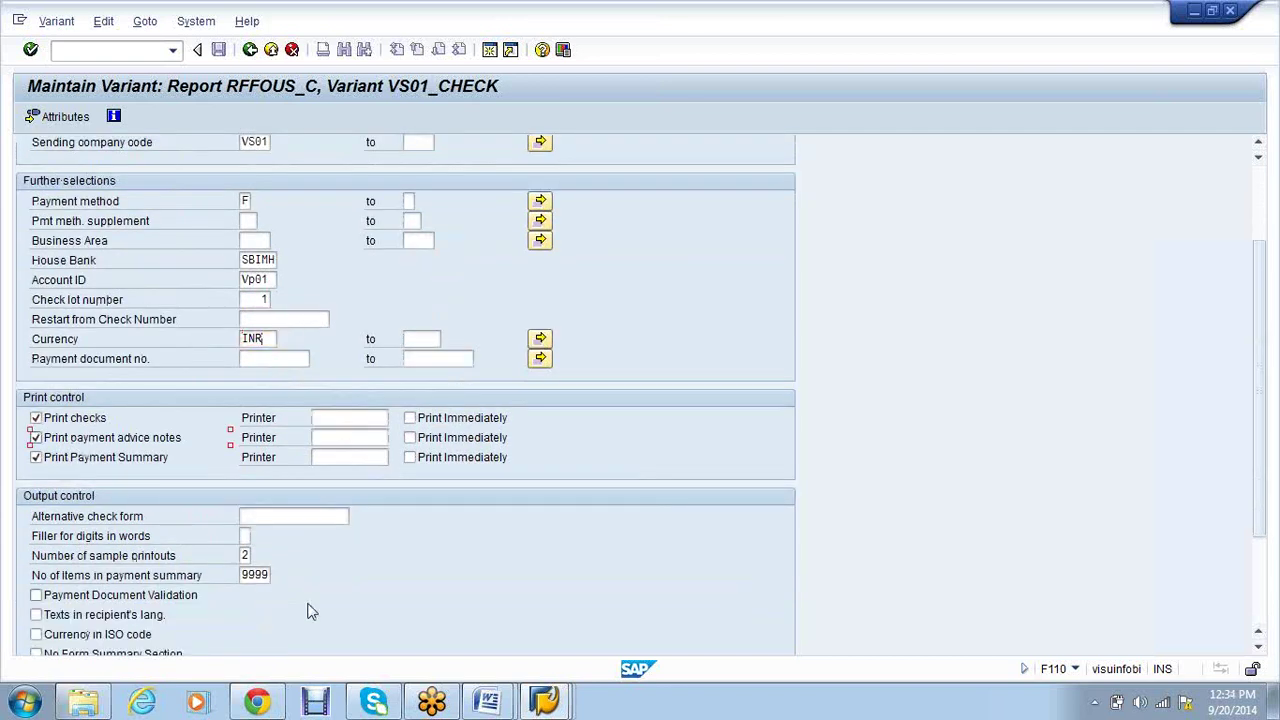
{"action": "left_click", "coordinate": [410, 418]}
{"action": "left_click", "coordinate": [410, 437]}
{"action": "left_click", "coordinate": [410, 457]}
Assign printer LP01 to the checks, payment advice notes and payment summary
{"action": "left_click", "coordinate": [329, 418]}
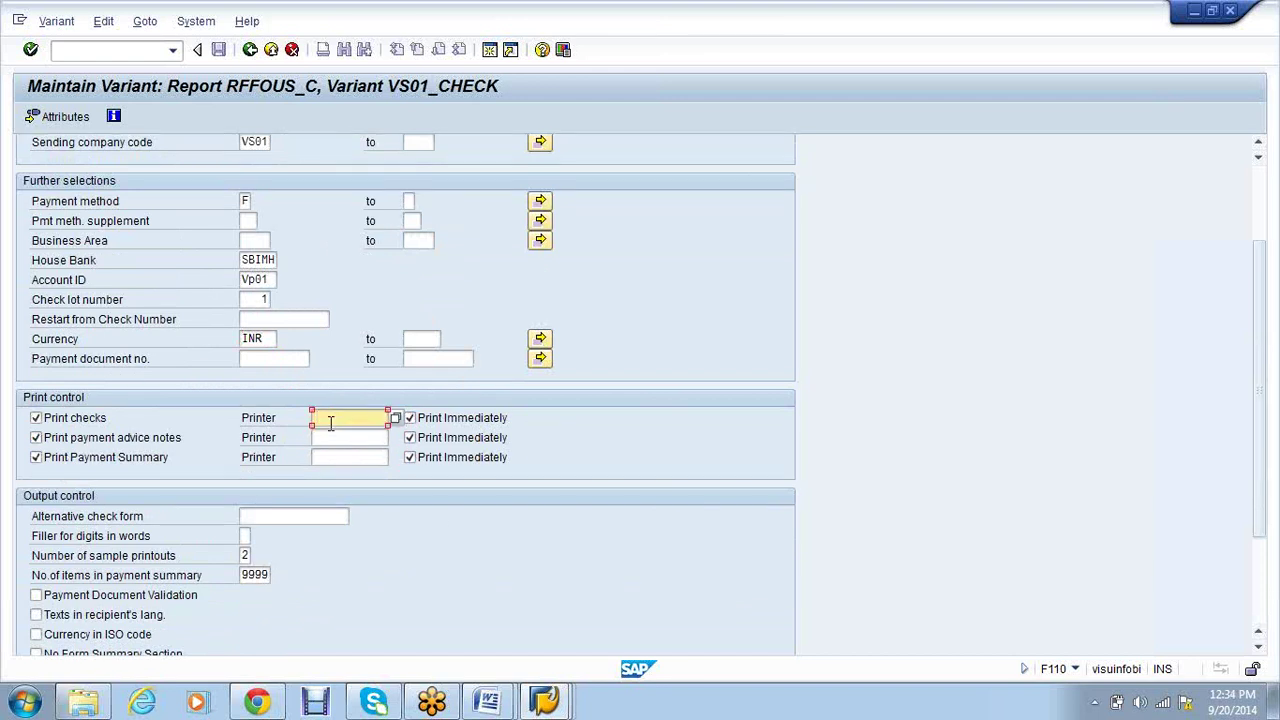
{"action": "left_click", "coordinate": [333, 436]}
{"action": "left_click", "coordinate": [335, 437]}
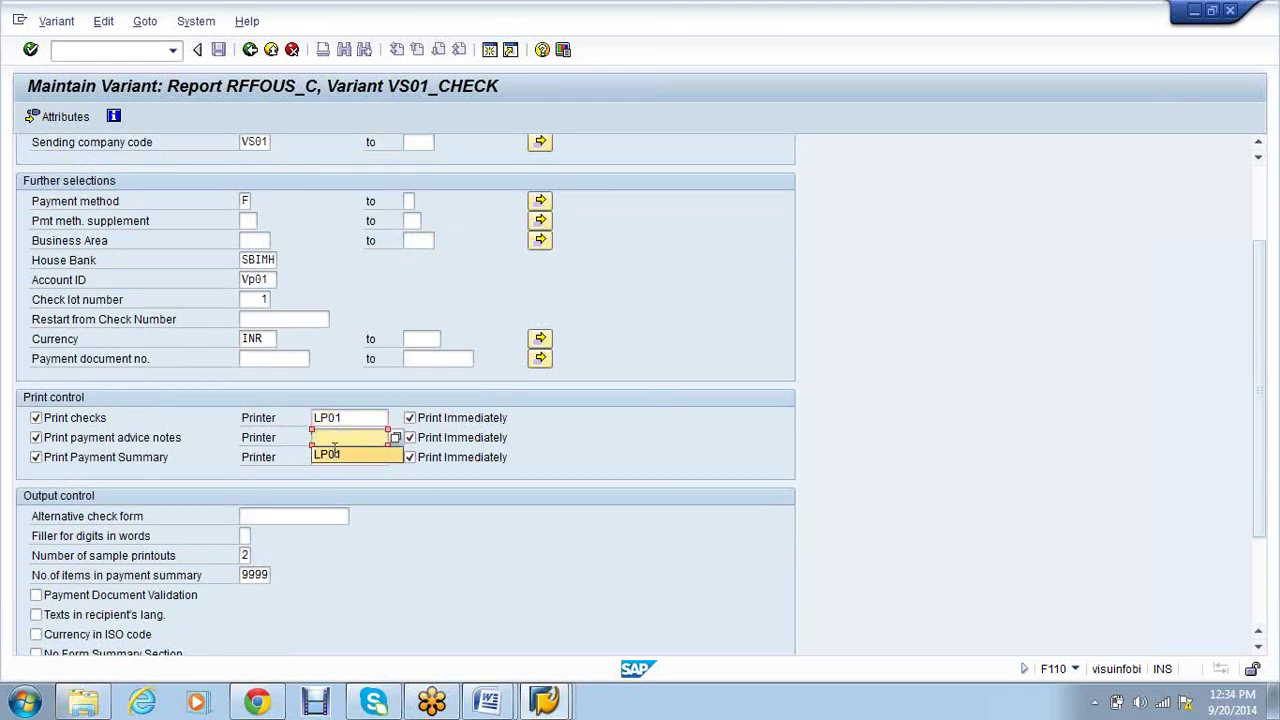
{"action": "left_click", "coordinate": [336, 457]}
{"action": "left_click", "coordinate": [338, 460]}
{"action": "left_click", "coordinate": [354, 477]}
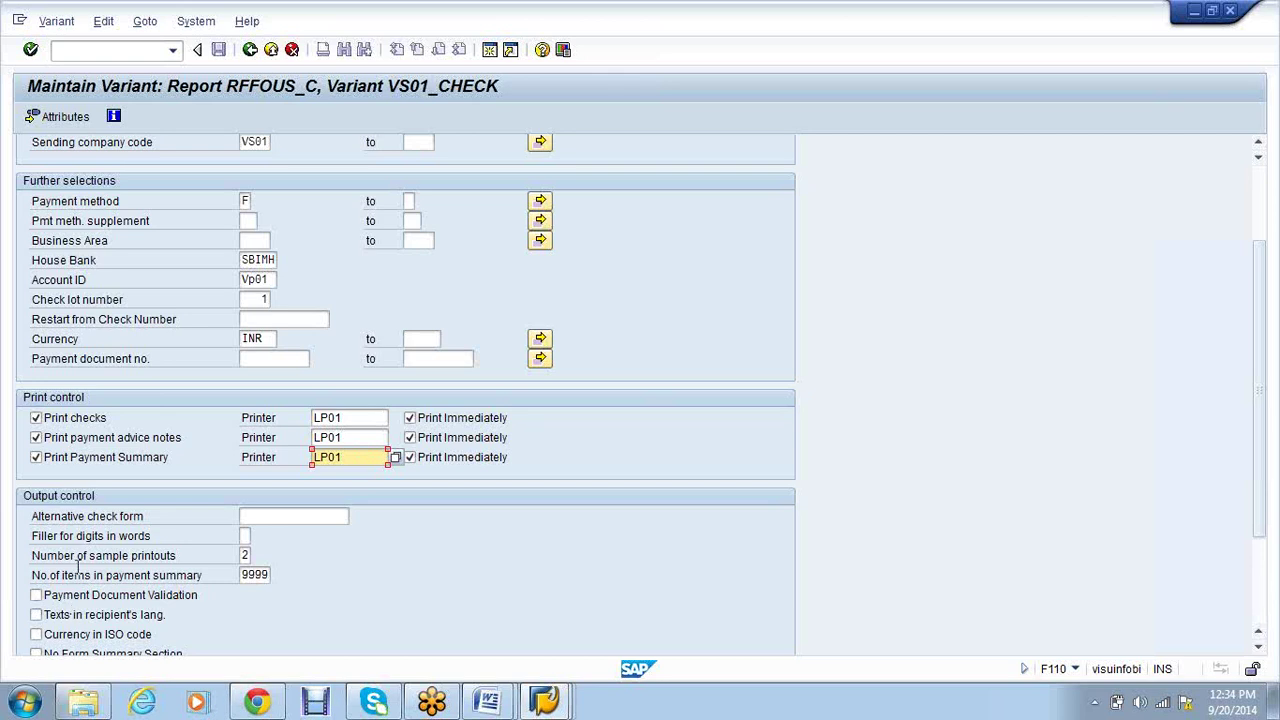
Set the number of sample printouts to 0 in the variant's output control
{"action": "scroll", "coordinate": [82, 576], "scroll_direction": "down", "scroll_amount": 1}
{"action": "scroll", "coordinate": [82, 576], "scroll_direction": "down", "scroll_amount": 2}
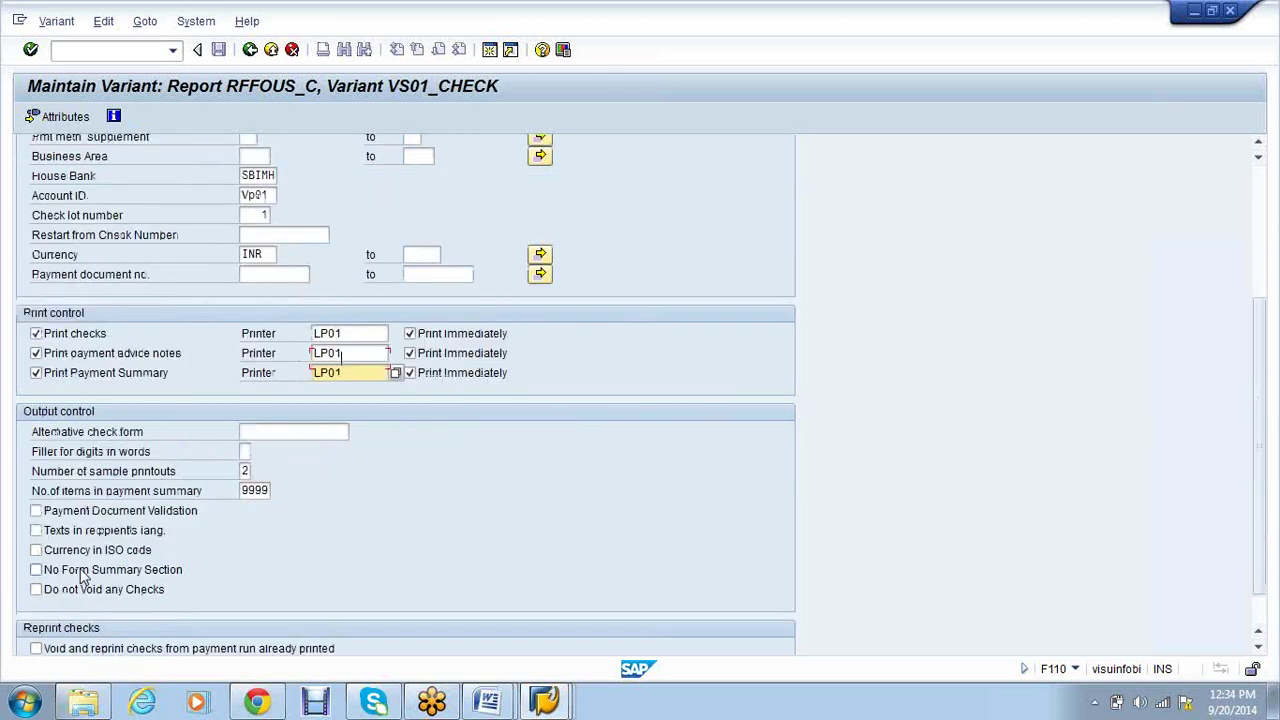
{"action": "left_click", "coordinate": [245, 457]}
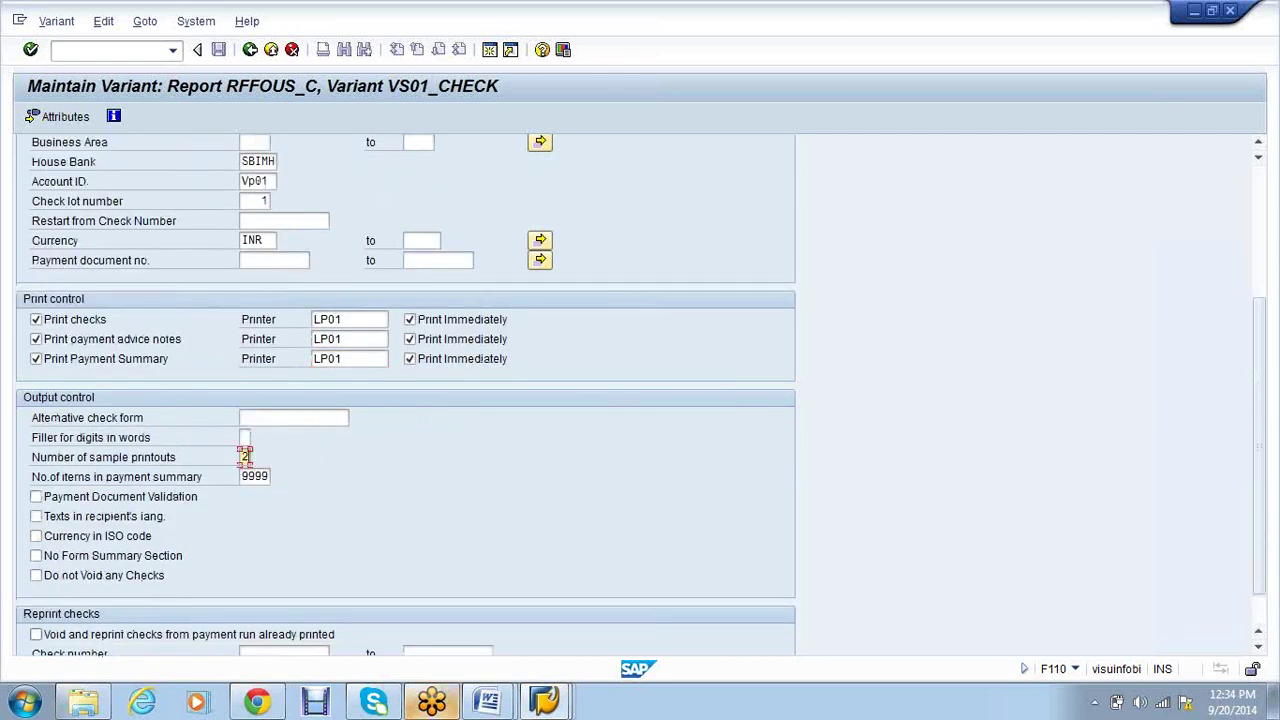
{"action": "key", "text": "BackSpace"}
{"action": "type", "text": "0"}
{"action": "scroll", "coordinate": [633, 508], "scroll_direction": "down", "scroll_amount": 1}
{"action": "scroll", "coordinate": [633, 508], "scroll_direction": "up", "scroll_amount": 1}
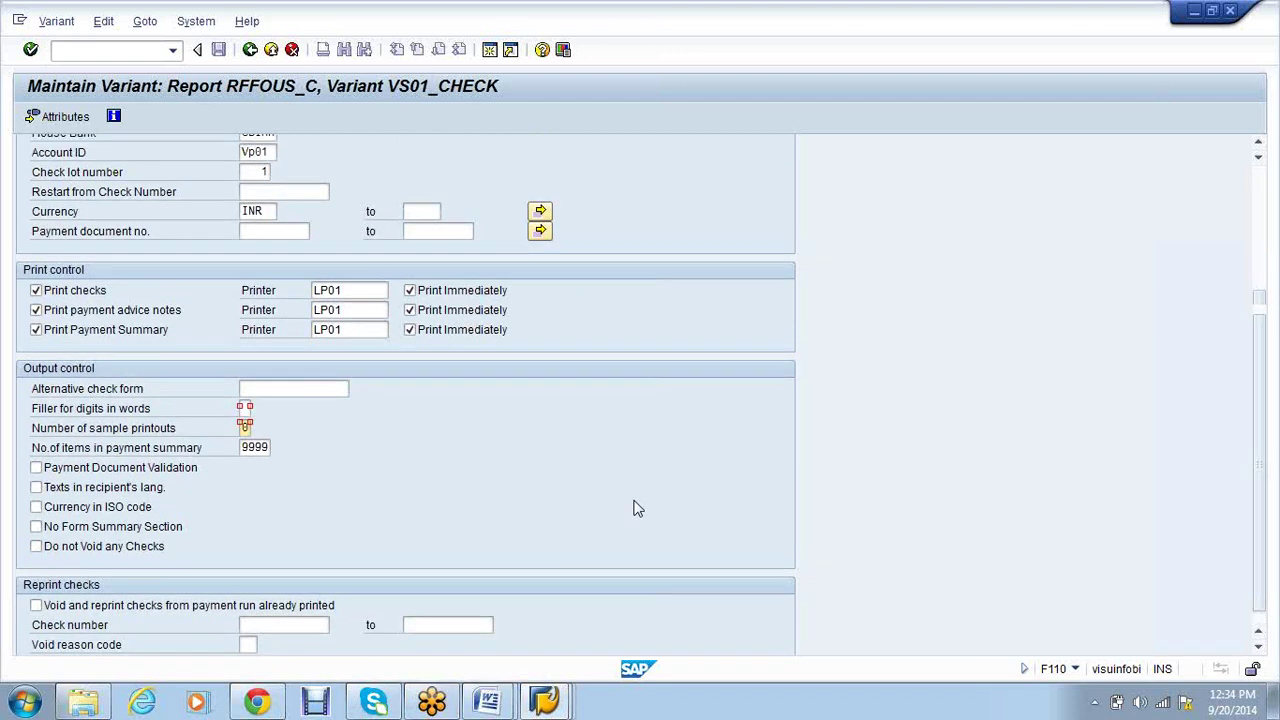
Give the variant's attributes the meaning VS01_CHECK, copied from the variant name, and save the variant
{"action": "scroll", "coordinate": [633, 508], "scroll_direction": "up", "scroll_amount": 6}
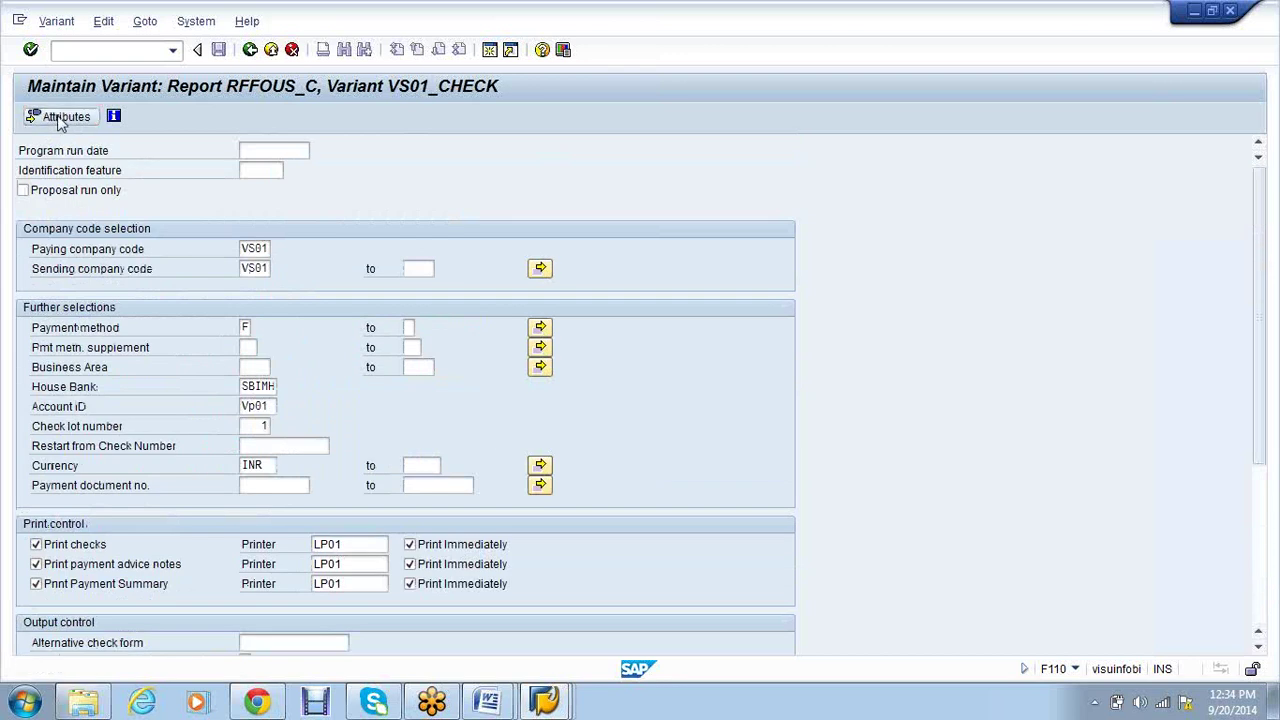
{"action": "left_click", "coordinate": [60, 120]}
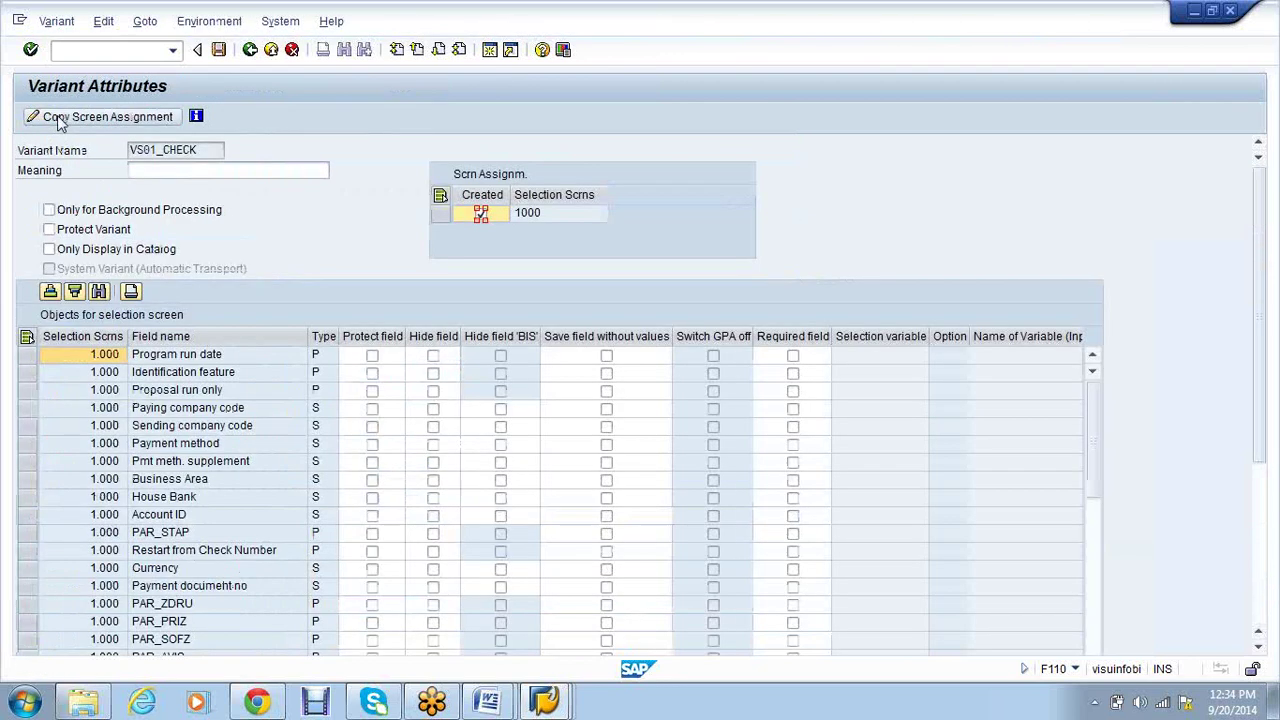
{"action": "left_click", "coordinate": [147, 151]}
{"action": "key", "text": "ctrl+c"}
{"action": "left_click", "coordinate": [143, 169]}
{"action": "key", "text": "ctrl+v"}
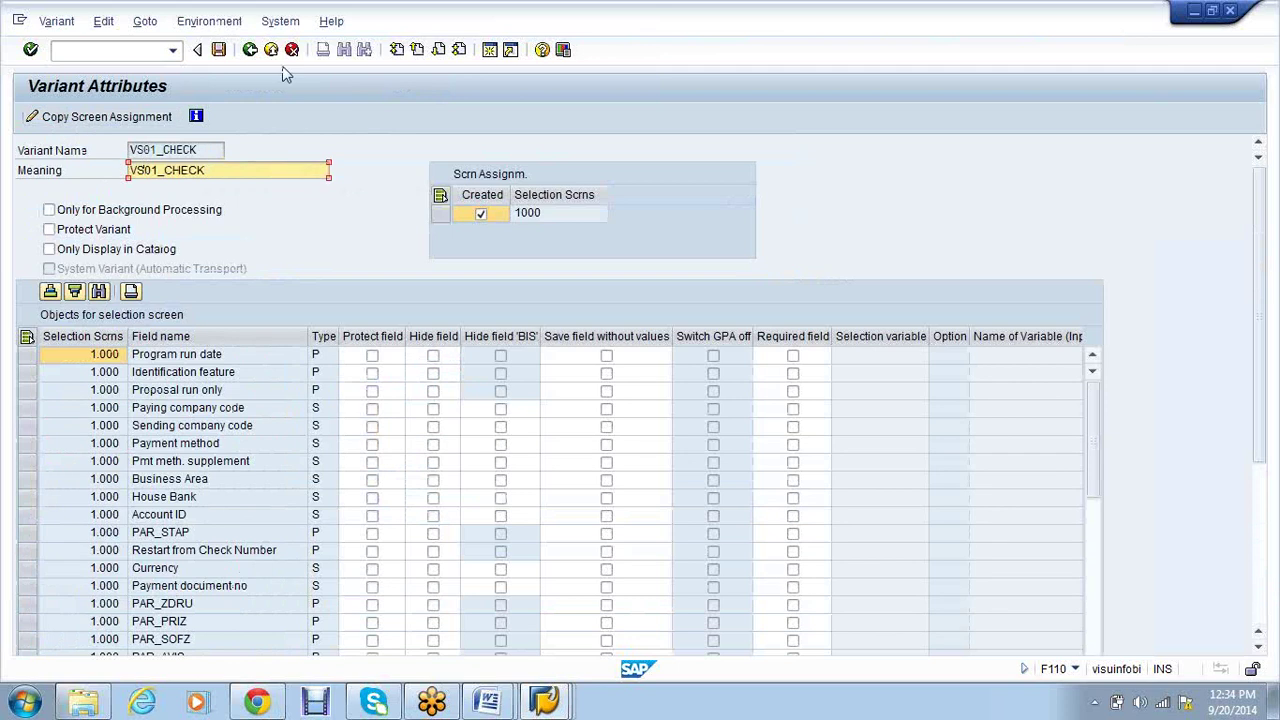
{"action": "left_click", "coordinate": [219, 50]}
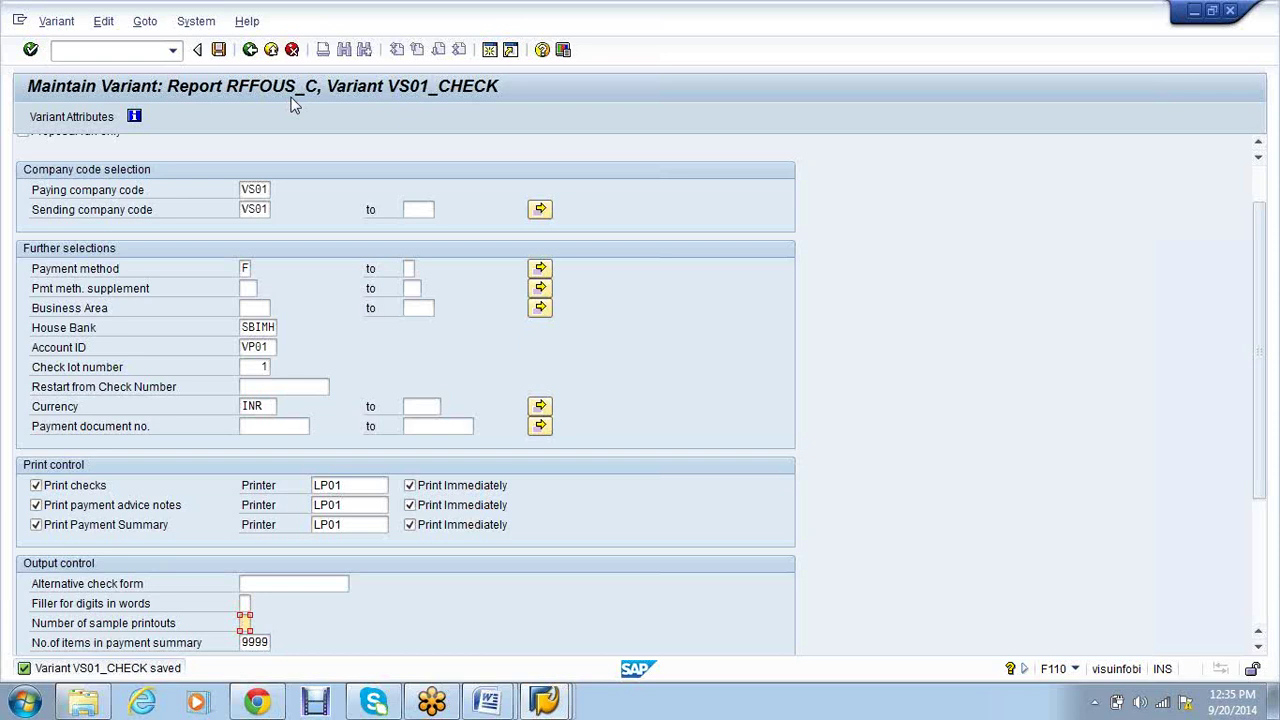
Return to the payment run's printout settings, save them and show the run's status
{"action": "left_click", "coordinate": [250, 54]}
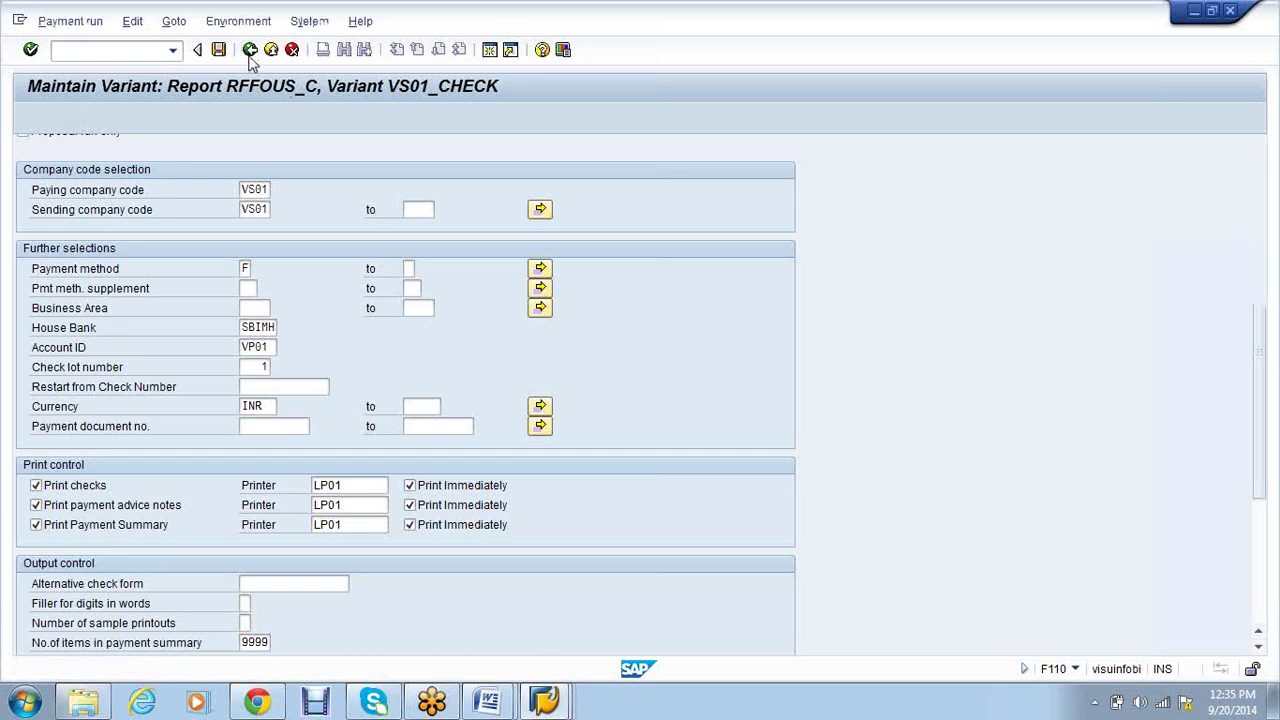
{"action": "left_click", "coordinate": [217, 57]}
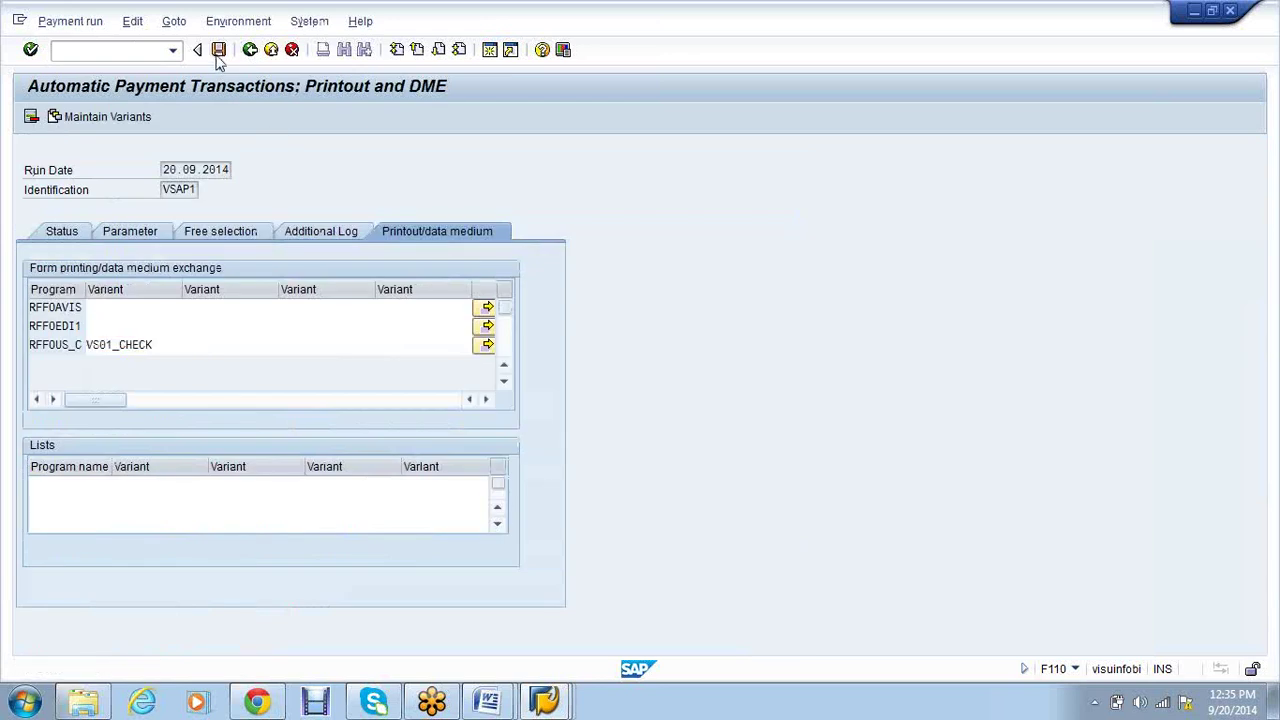
{"action": "left_click", "coordinate": [56, 235]}
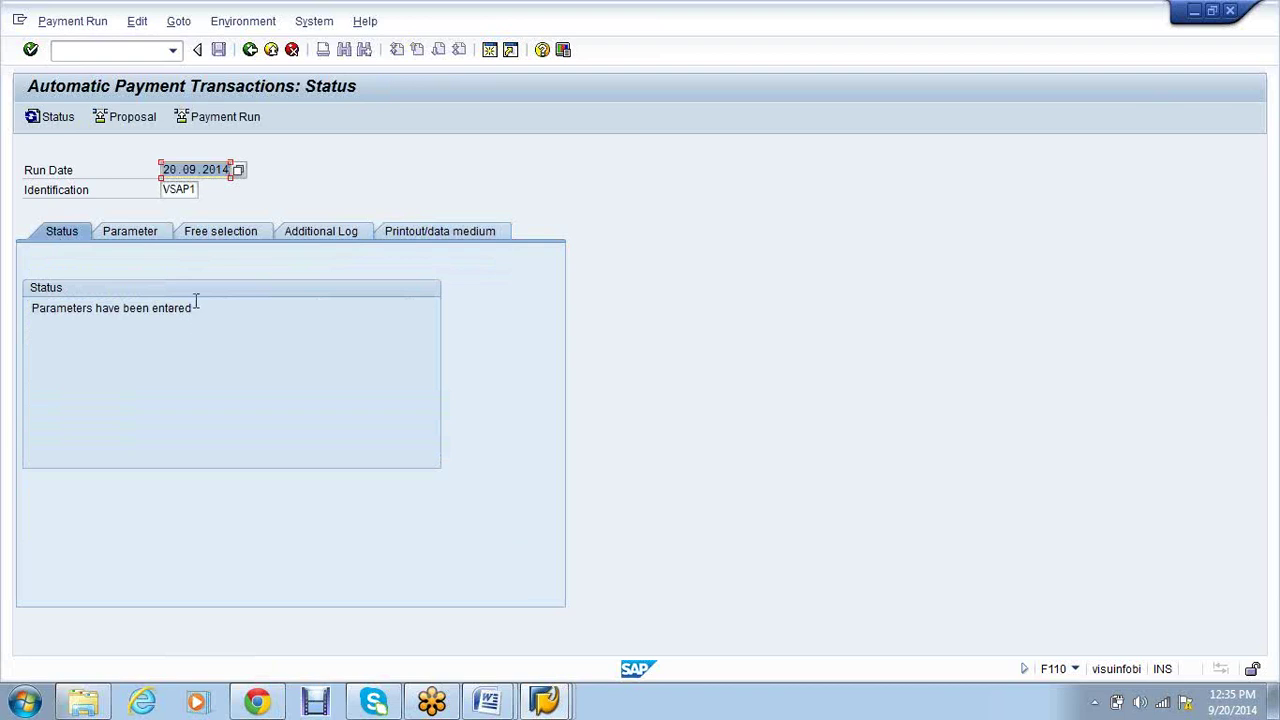
Schedule the payment proposal for run VSAP1 to start immediately and refresh the status until it is created
{"action": "left_click", "coordinate": [106, 118]}
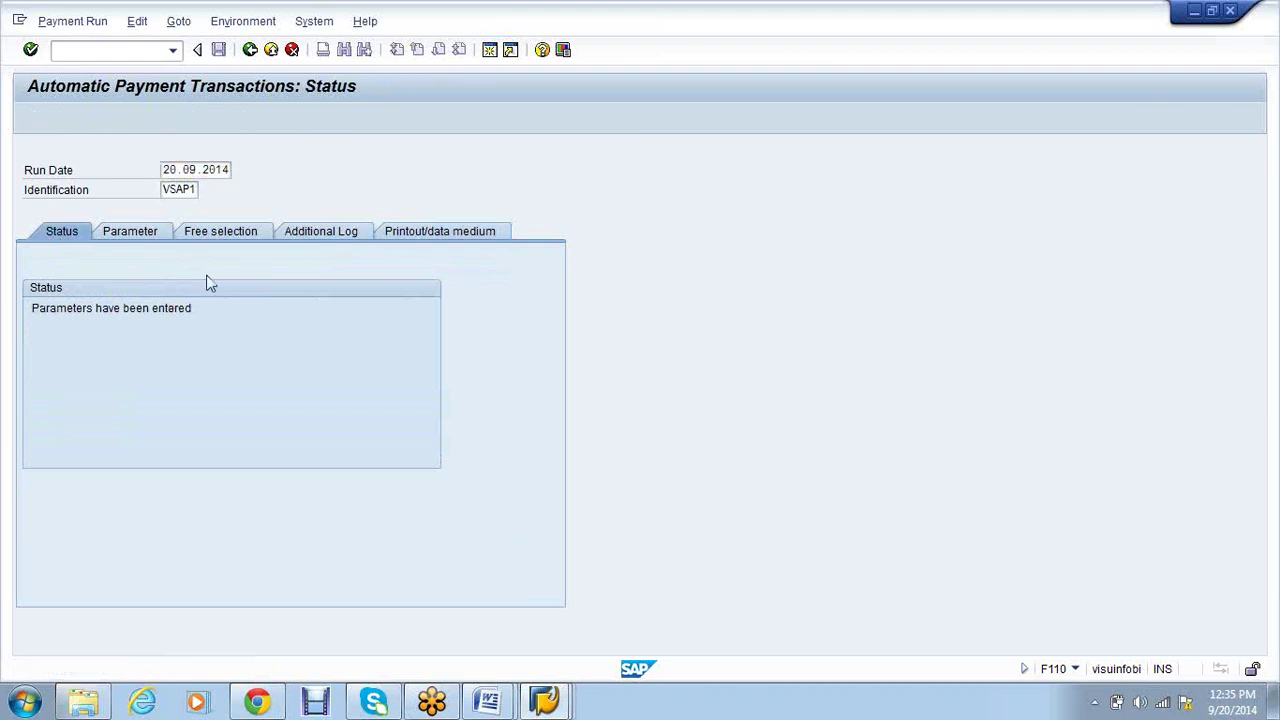
{"action": "left_click", "coordinate": [293, 337]}
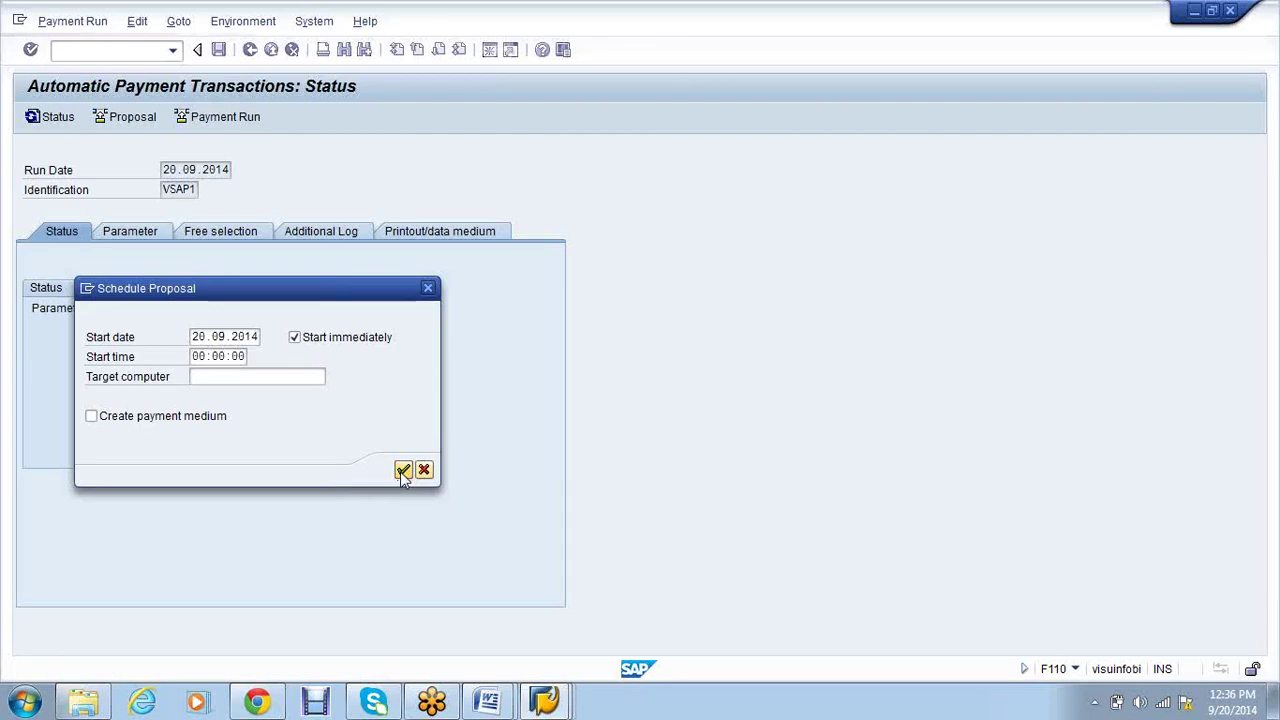
{"action": "left_click", "coordinate": [403, 471]}
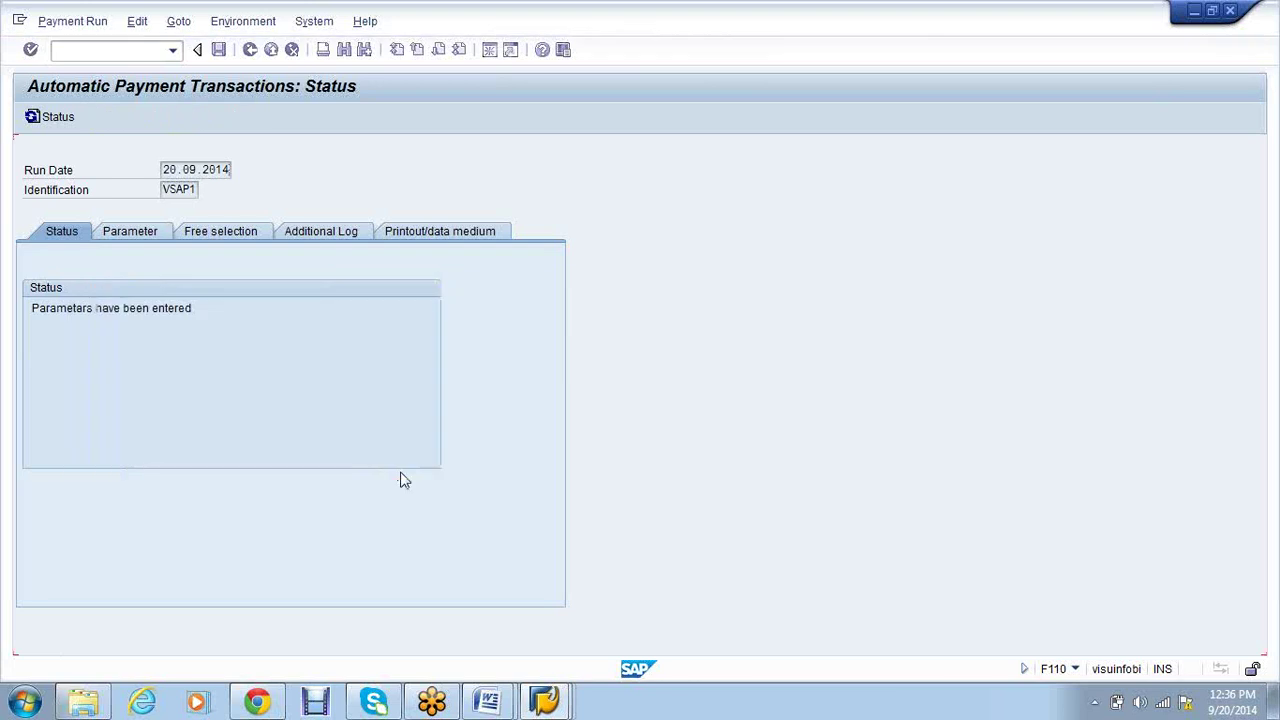
{"action": "left_click", "coordinate": [43, 125]}
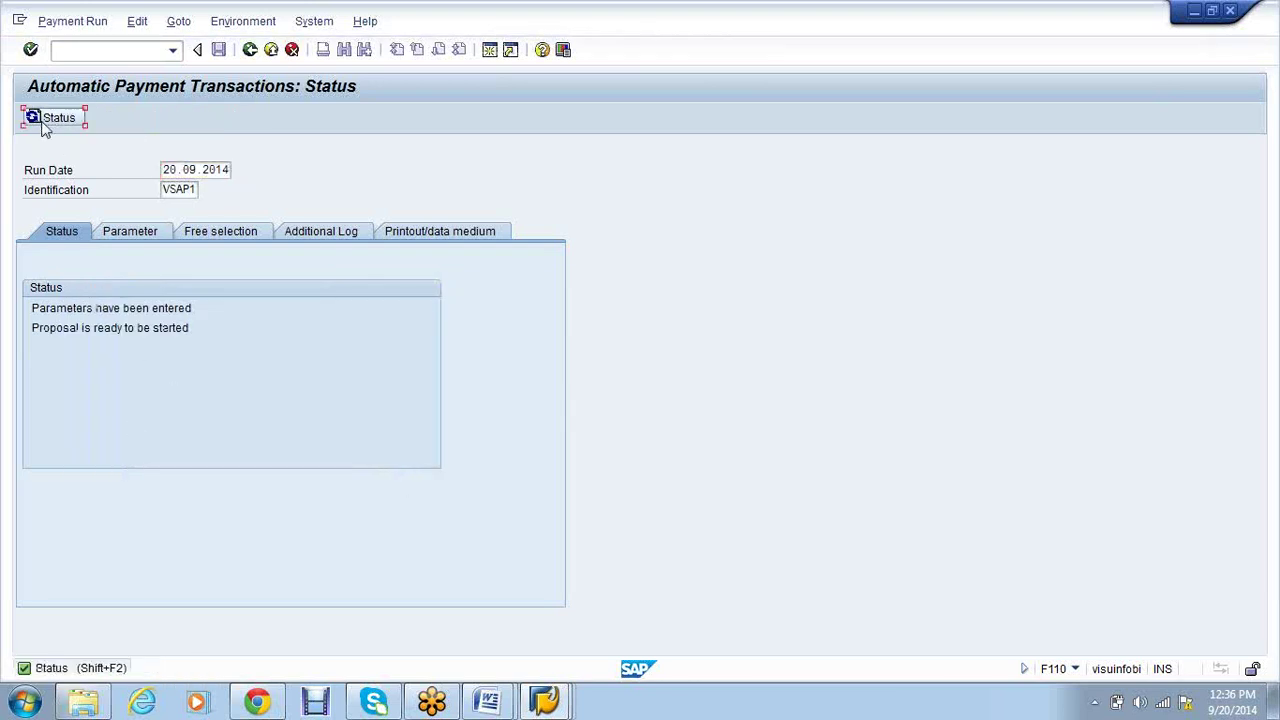
{"action": "left_click", "coordinate": [43, 125]}
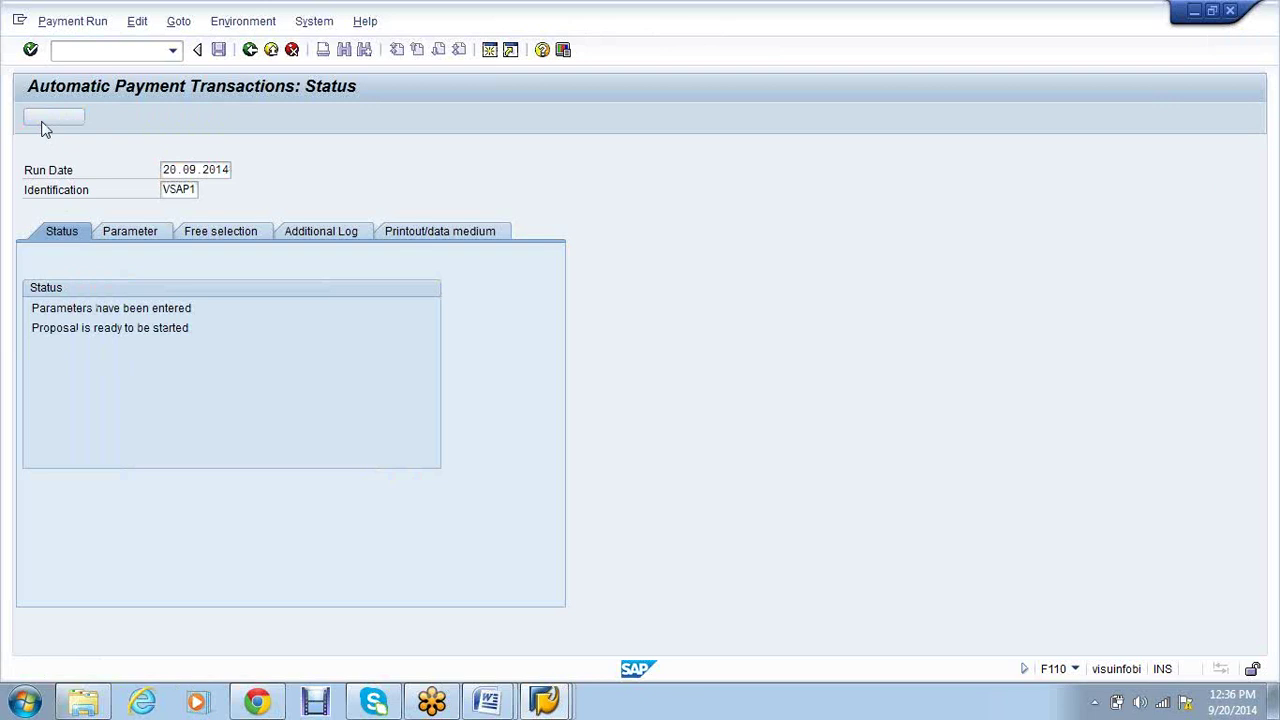
{"action": "left_click_drag", "start_coordinate": [31, 327], "coordinate": [213, 330]}
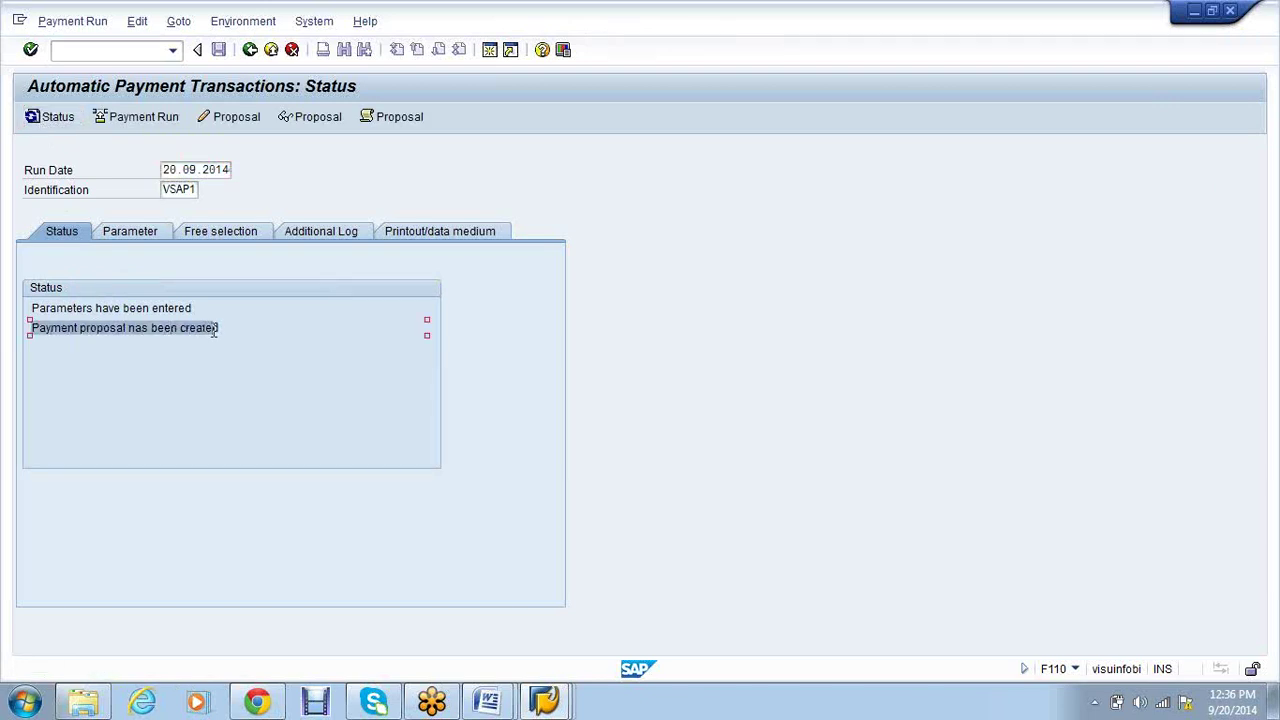
{"action": "left_click", "coordinate": [301, 377]}
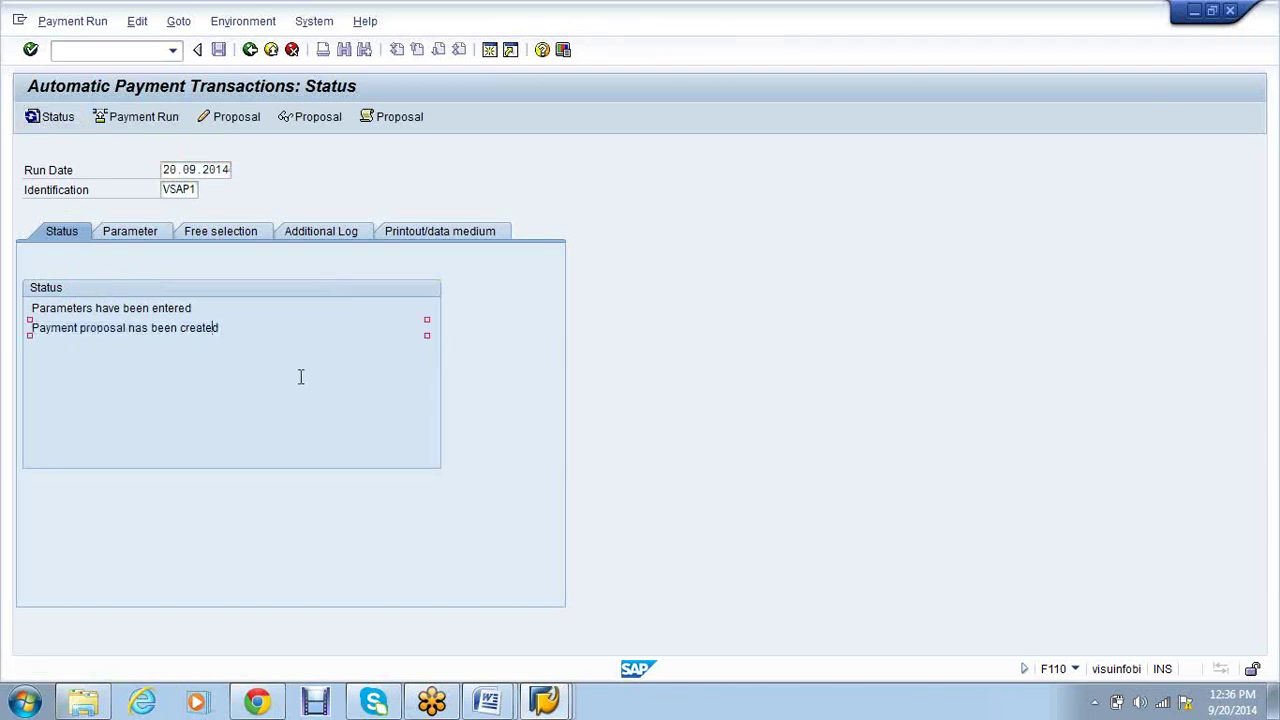
Display the payment proposal's payments and switch to the vendor line item display to compare the amounts
{"action": "left_click", "coordinate": [301, 121]}
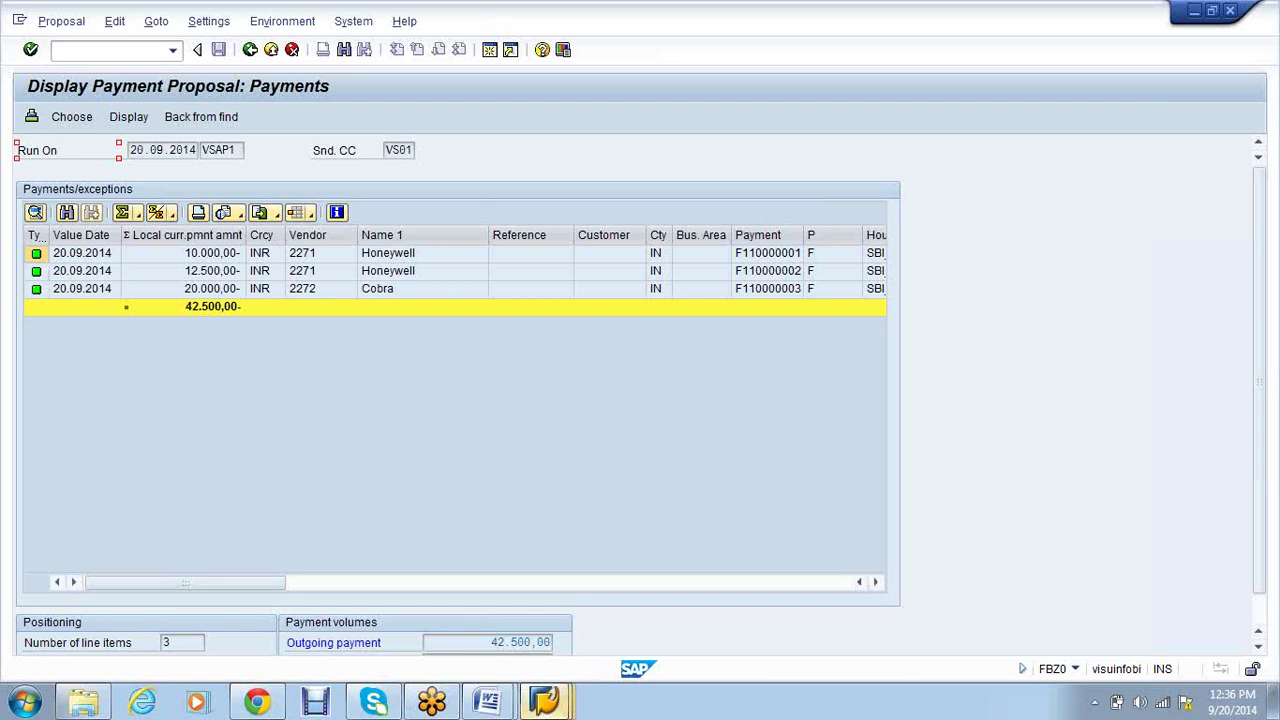
{"action": "mouse_move", "coordinate": [544, 700]}
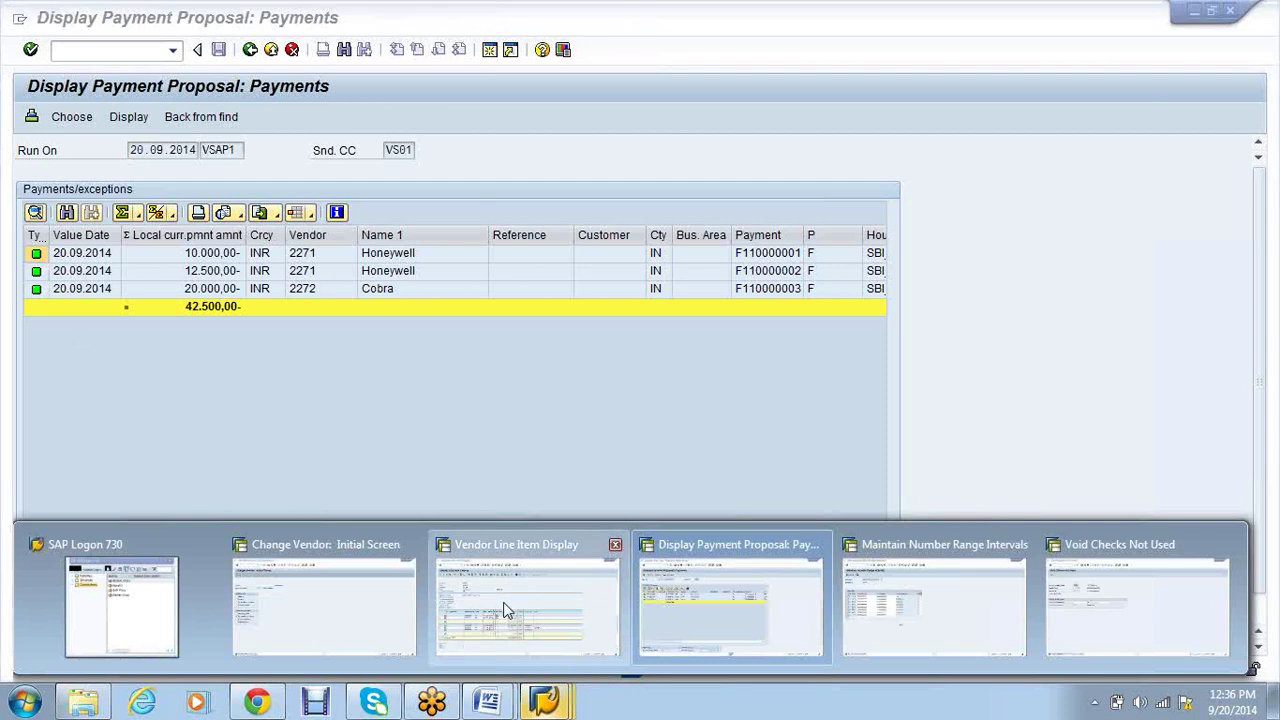
{"action": "left_click", "coordinate": [506, 610]}
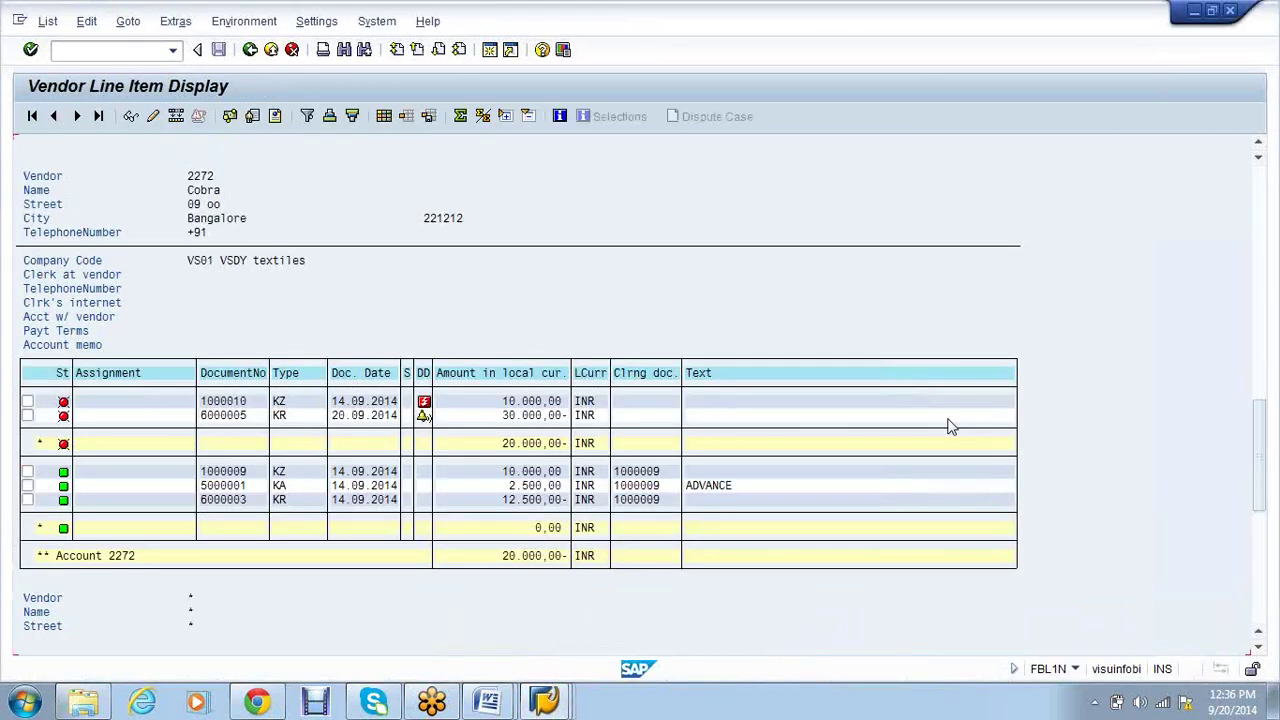
Examine the open items of vendor Cobra against the proposal's payments and return to the payment run's status
{"action": "scroll", "coordinate": [950, 427], "scroll_direction": "up", "scroll_amount": 1}
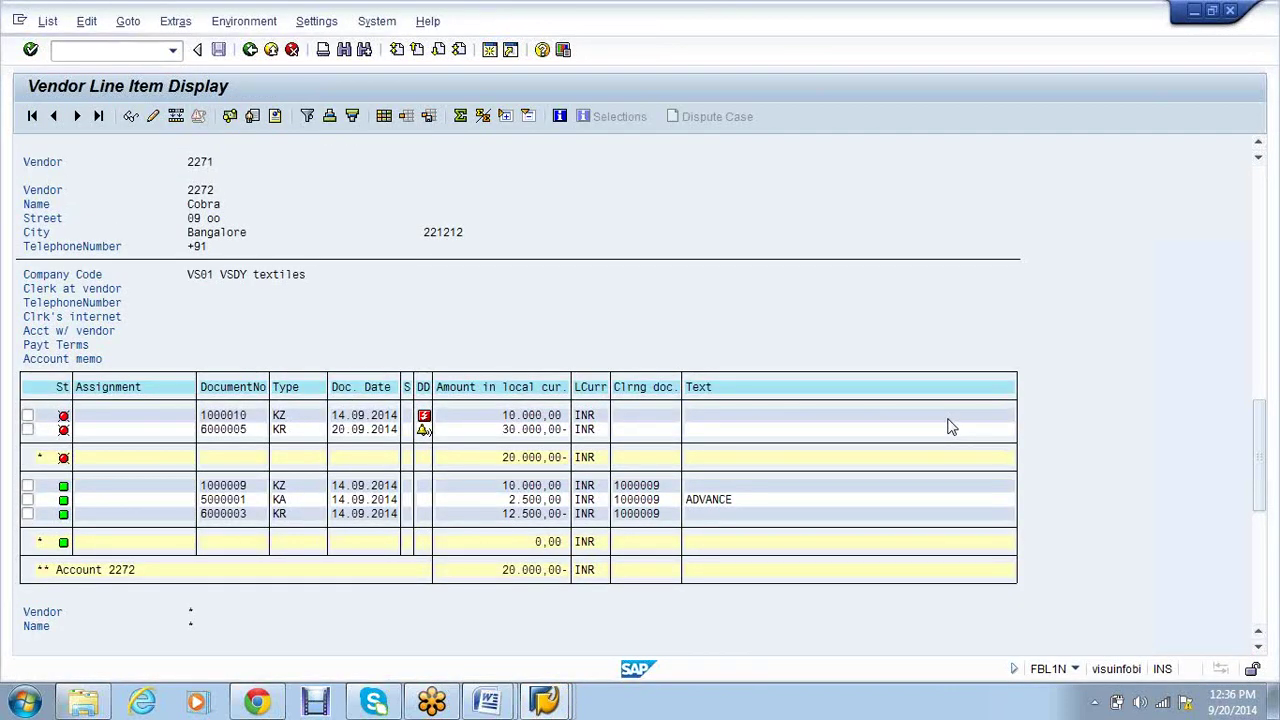
{"action": "scroll", "coordinate": [950, 427], "scroll_direction": "up", "scroll_amount": 1}
{"action": "scroll", "coordinate": [950, 427], "scroll_direction": "up", "scroll_amount": 2}
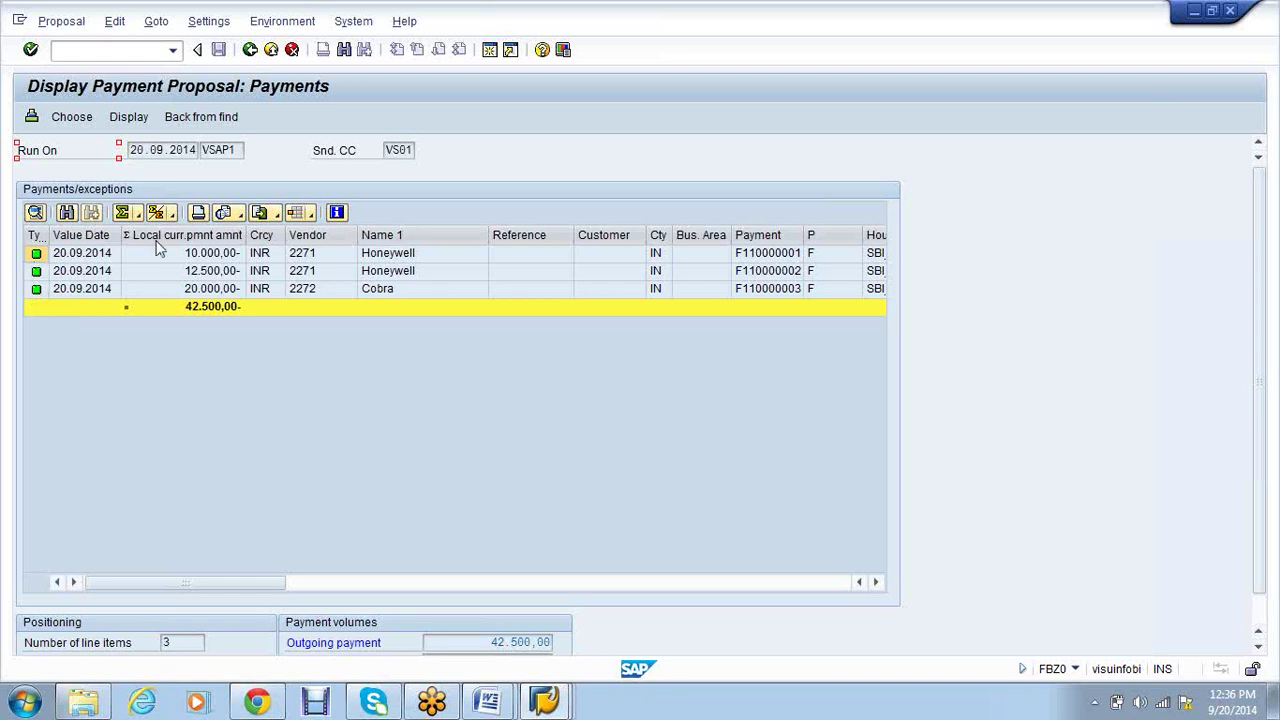
{"action": "left_click", "coordinate": [250, 49]}
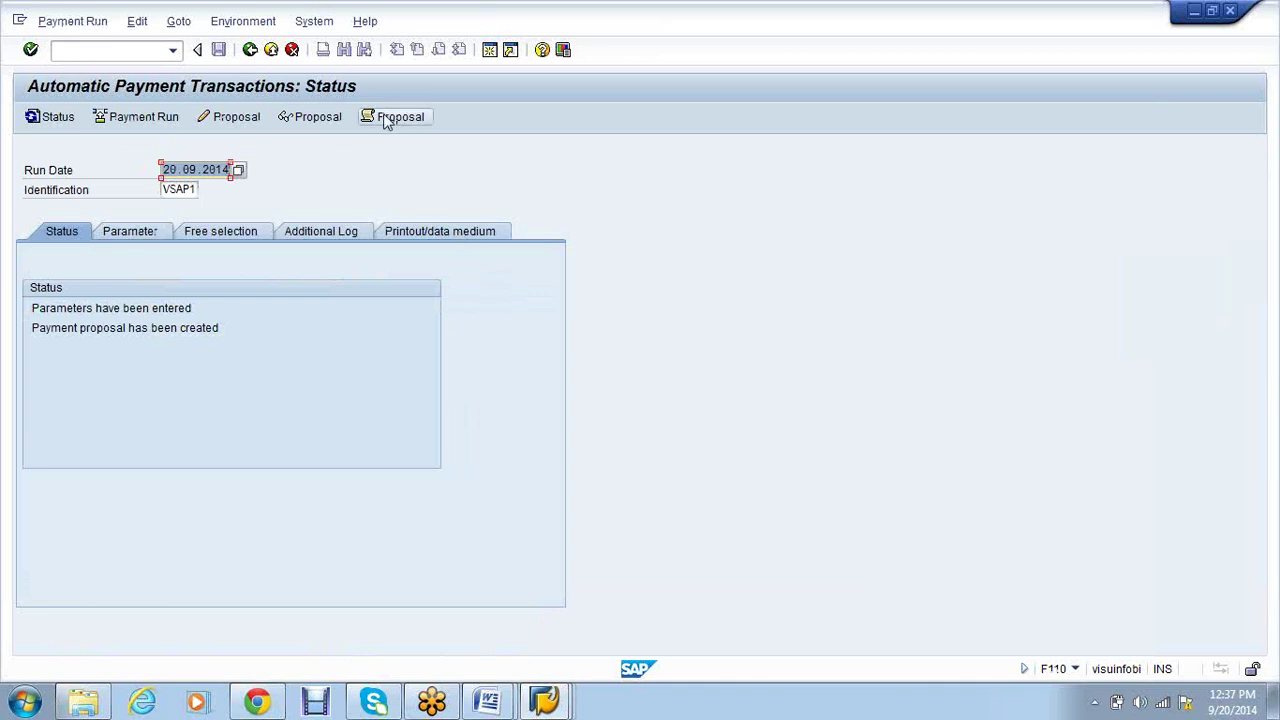
Display the proposal log of run VSAP1, read its due date, payment method and posting entries, and return to the status
{"action": "left_click", "coordinate": [388, 118]}
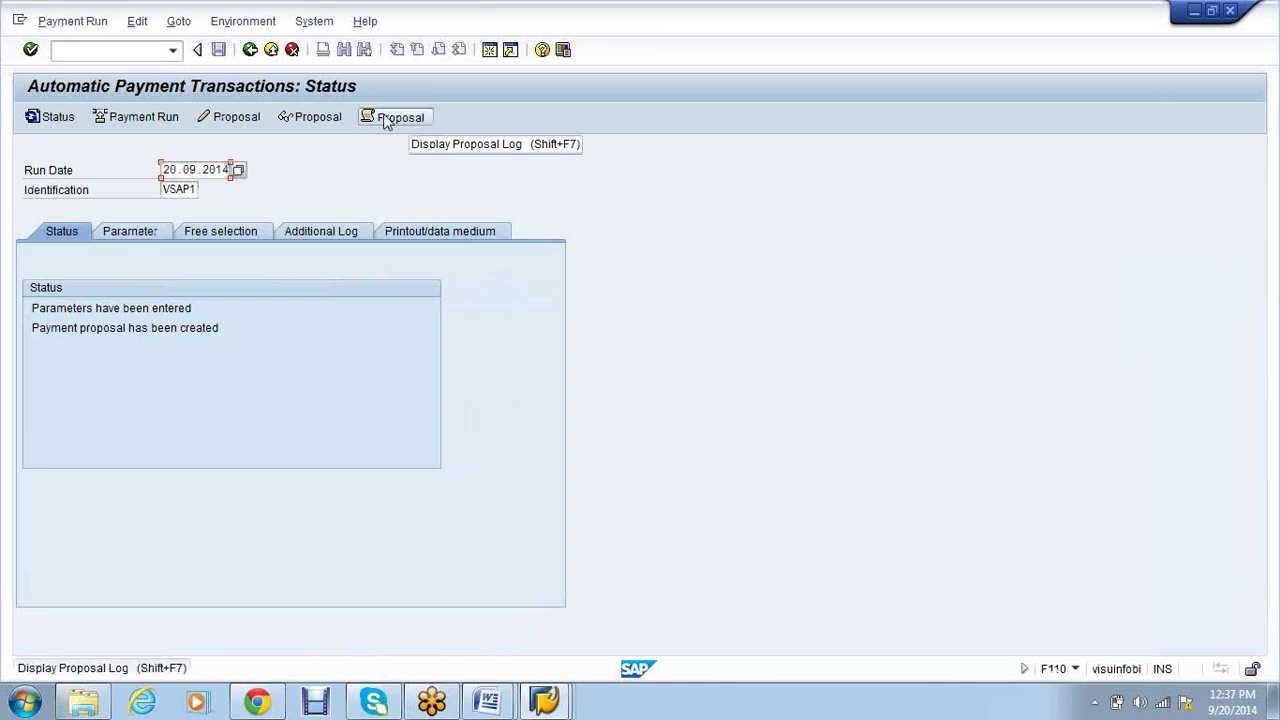
{"action": "left_click", "coordinate": [388, 118]}
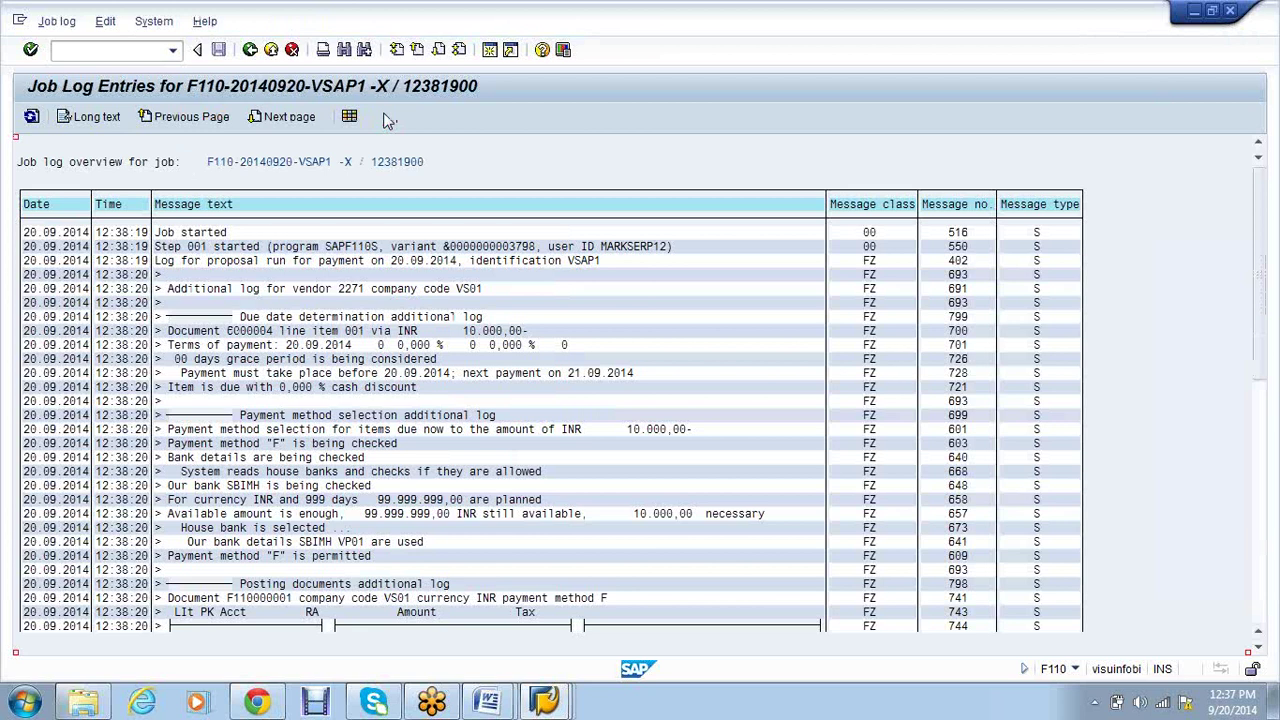
{"action": "scroll", "coordinate": [616, 503], "scroll_direction": "down", "scroll_amount": 1}
{"action": "scroll", "coordinate": [612, 505], "scroll_direction": "down", "scroll_amount": 1}
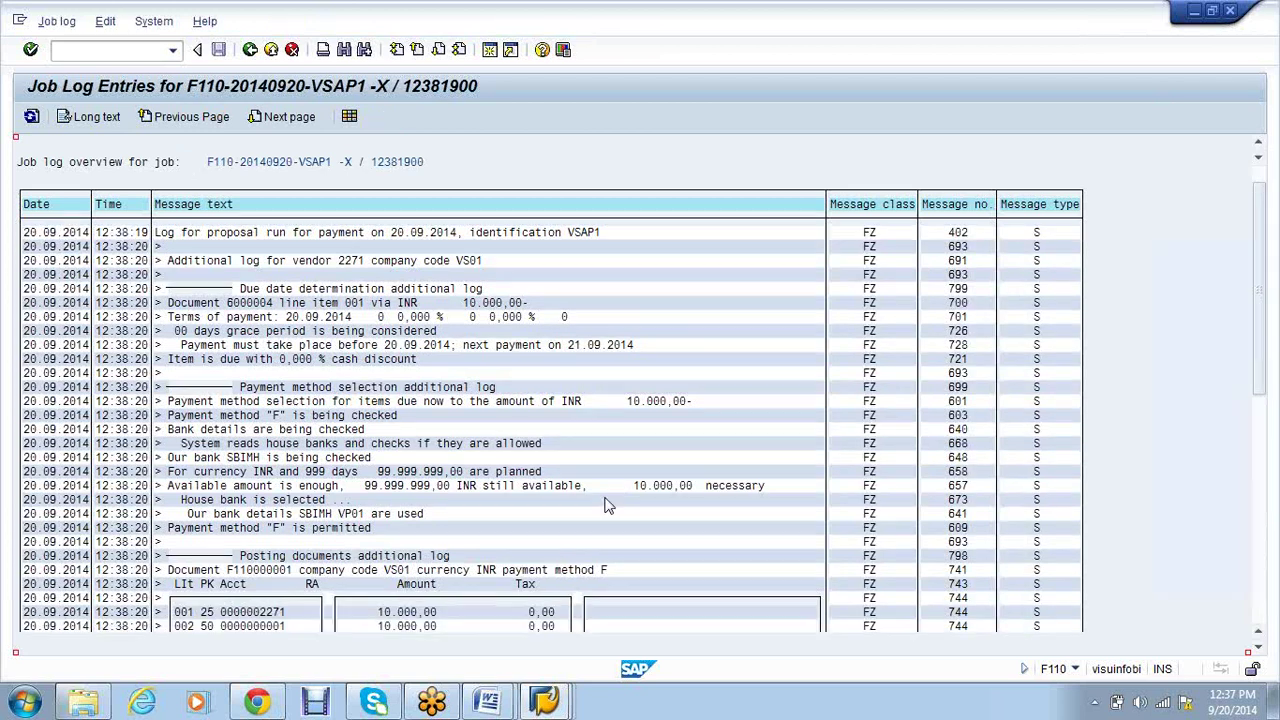
{"action": "scroll", "coordinate": [603, 503], "scroll_direction": "down", "scroll_amount": 1}
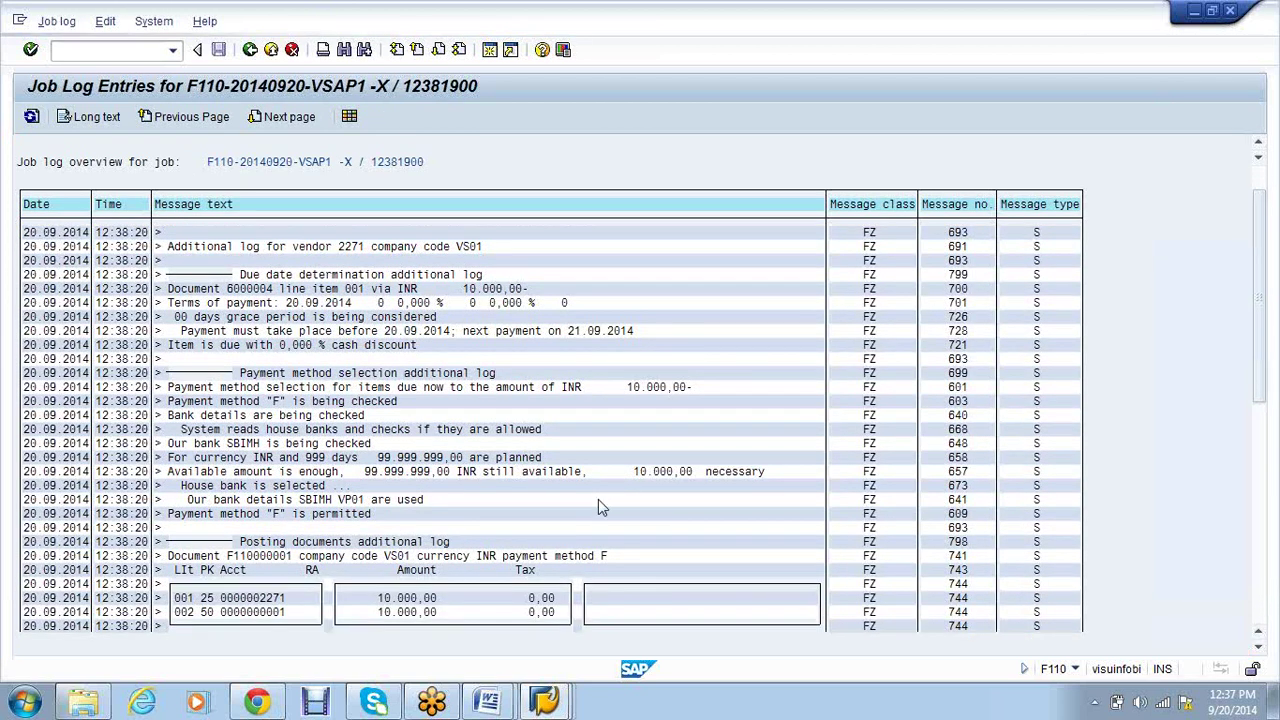
{"action": "scroll", "coordinate": [598, 507], "scroll_direction": "down", "scroll_amount": 1}
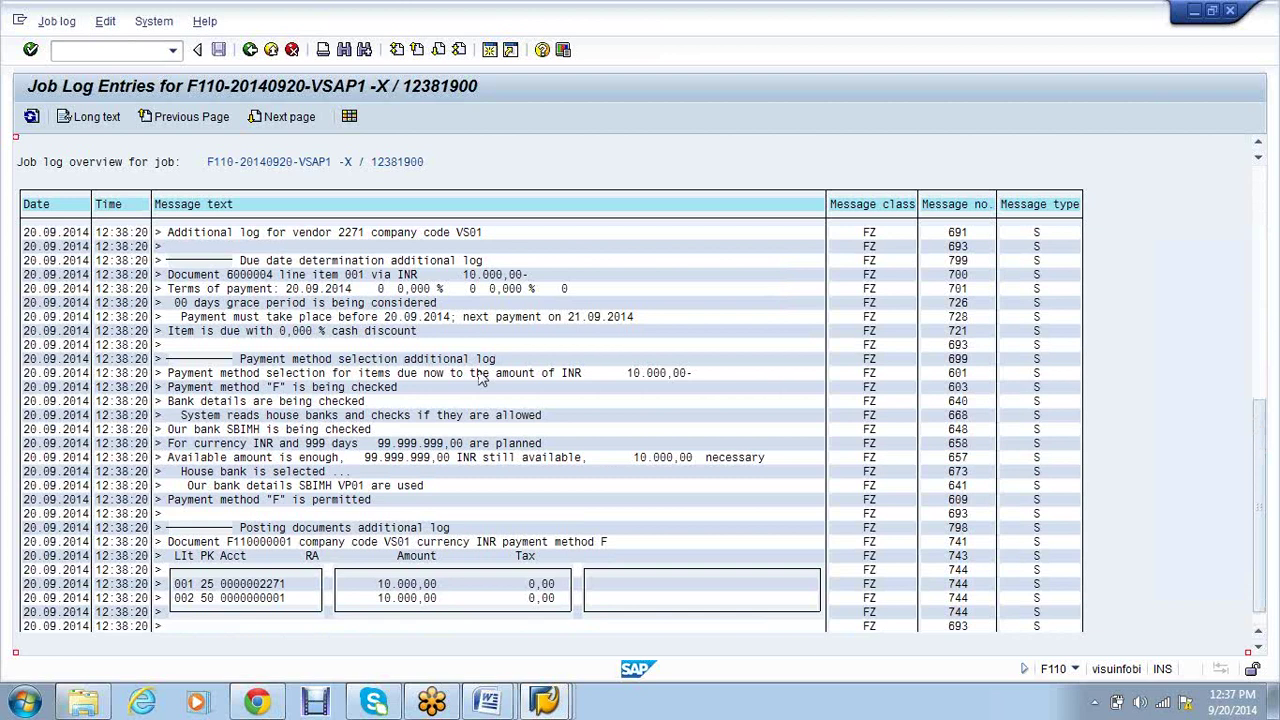
{"action": "scroll", "coordinate": [480, 377], "scroll_direction": "down", "scroll_amount": 10}
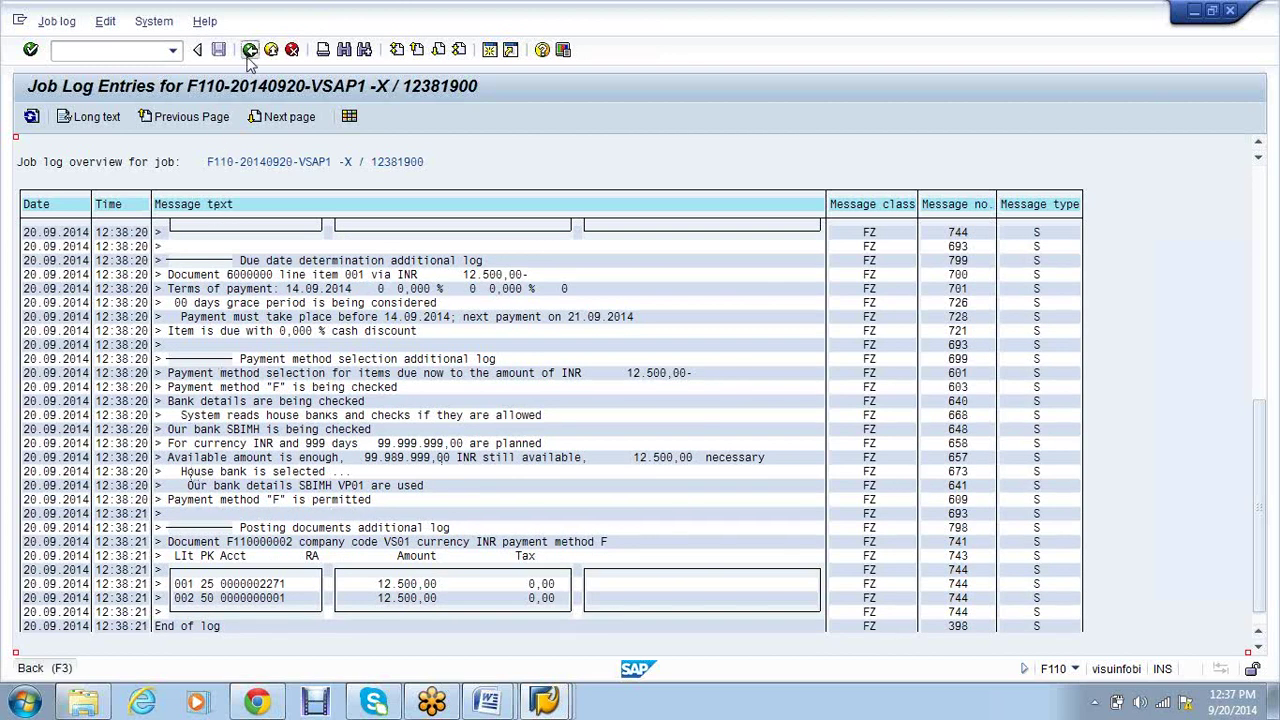
{"action": "key", "text": "F3"}
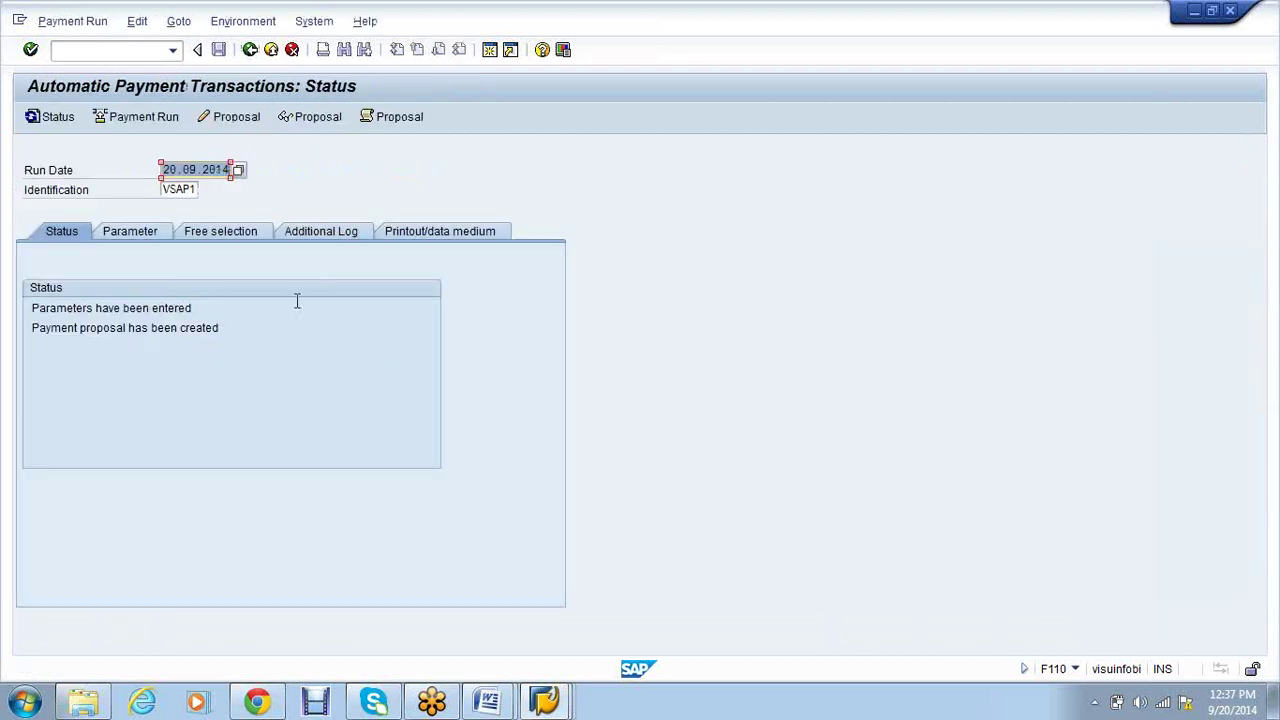
Open the payment proposal for editing, inspect the change options of Honeywell's first proposed item, and return to the run status without changes
{"action": "left_click", "coordinate": [254, 119]}
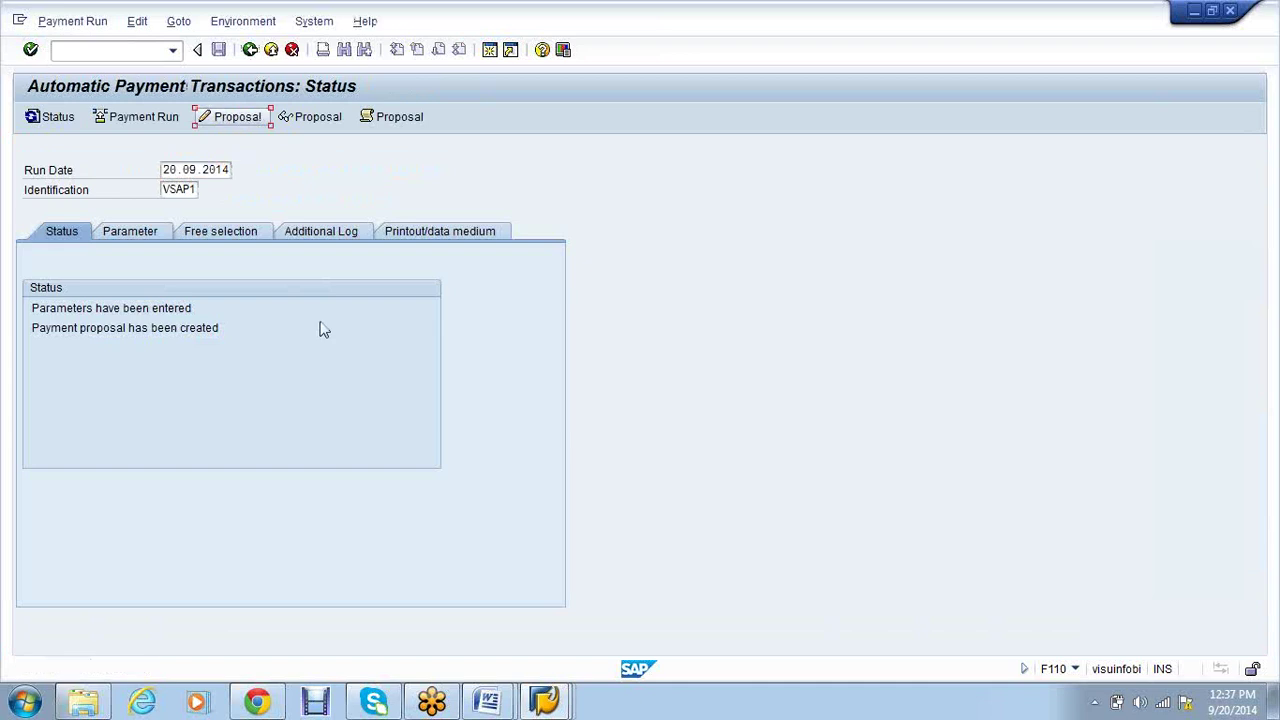
{"action": "left_click", "coordinate": [353, 393]}
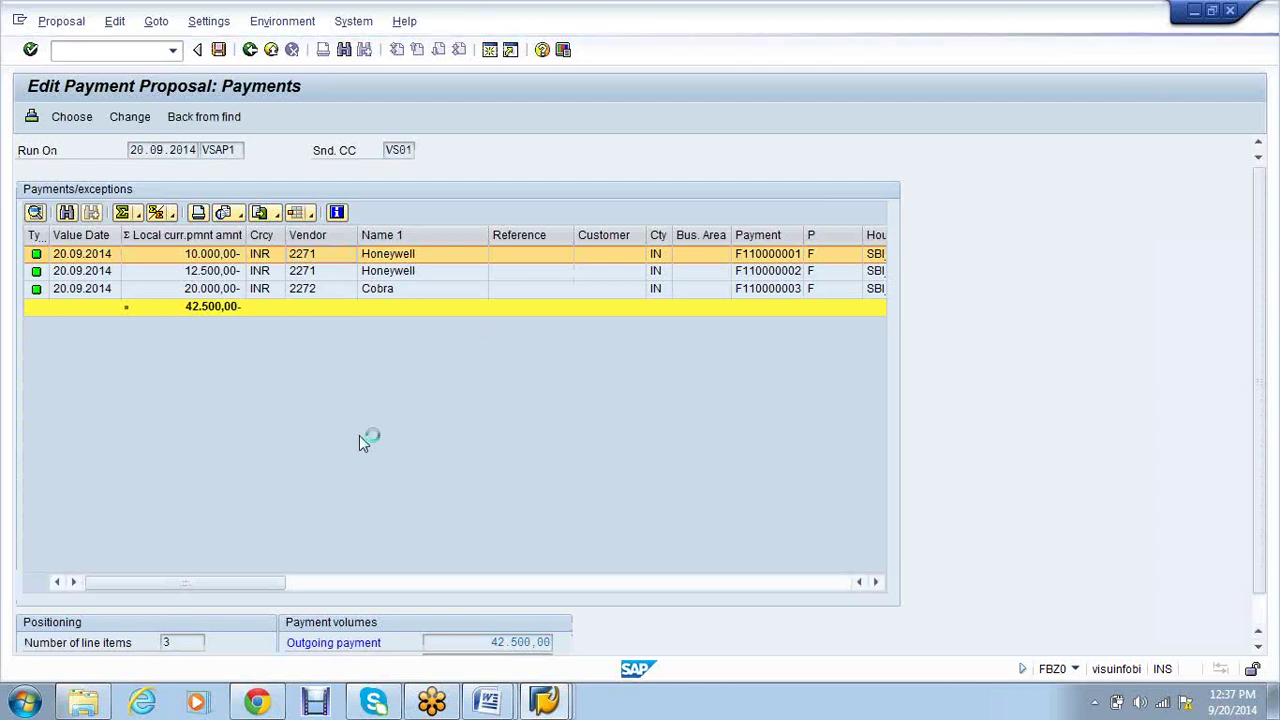
{"action": "left_click", "coordinate": [208, 336]}
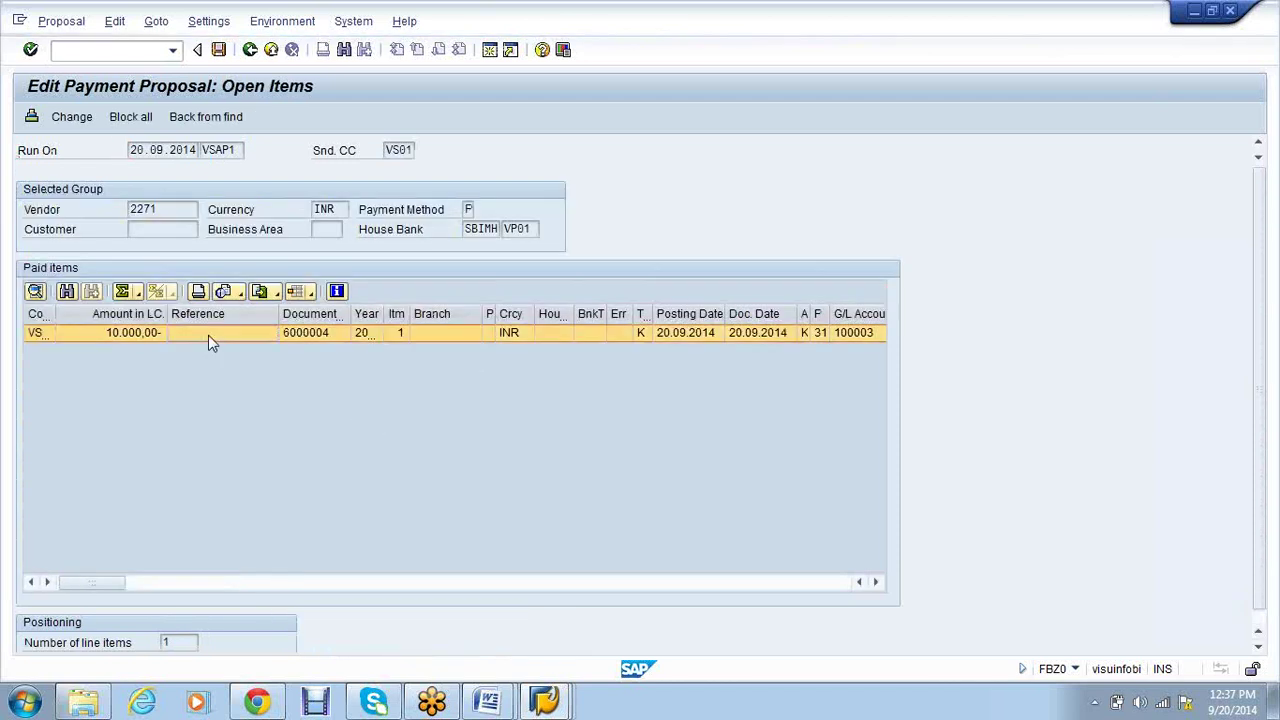
{"action": "double_click", "coordinate": [208, 335]}
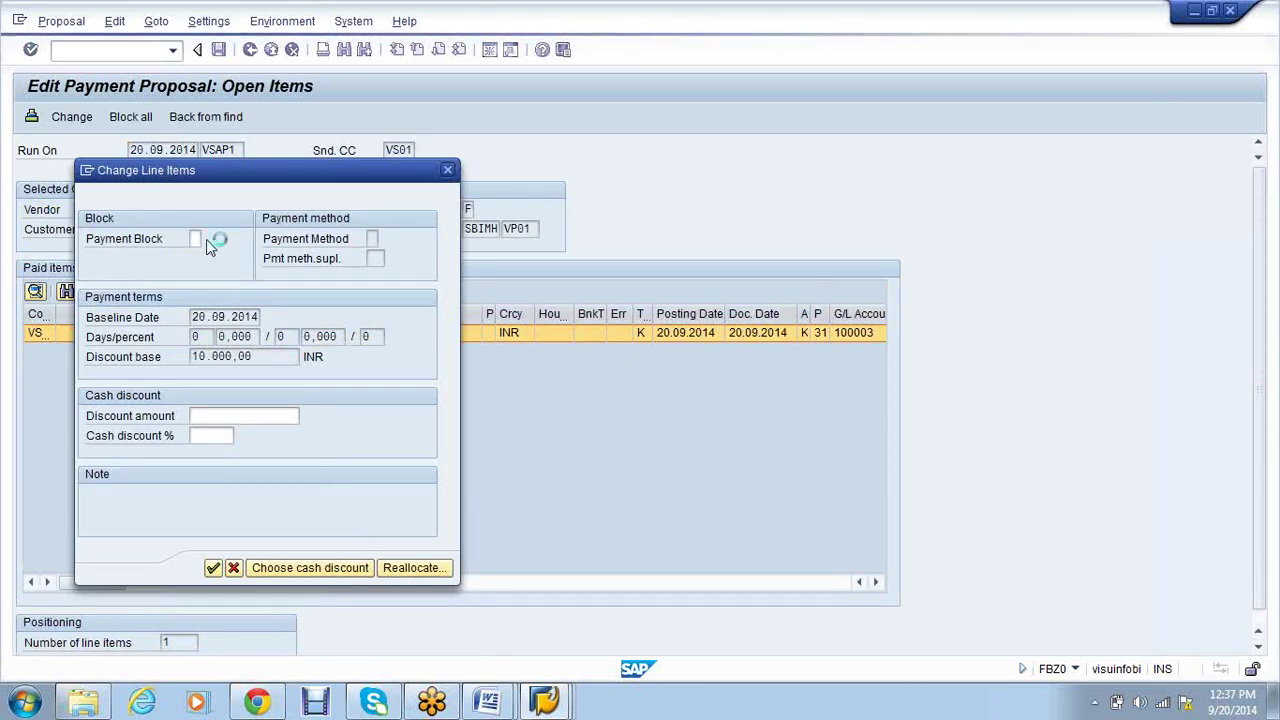
{"action": "left_click", "coordinate": [627, 190]}
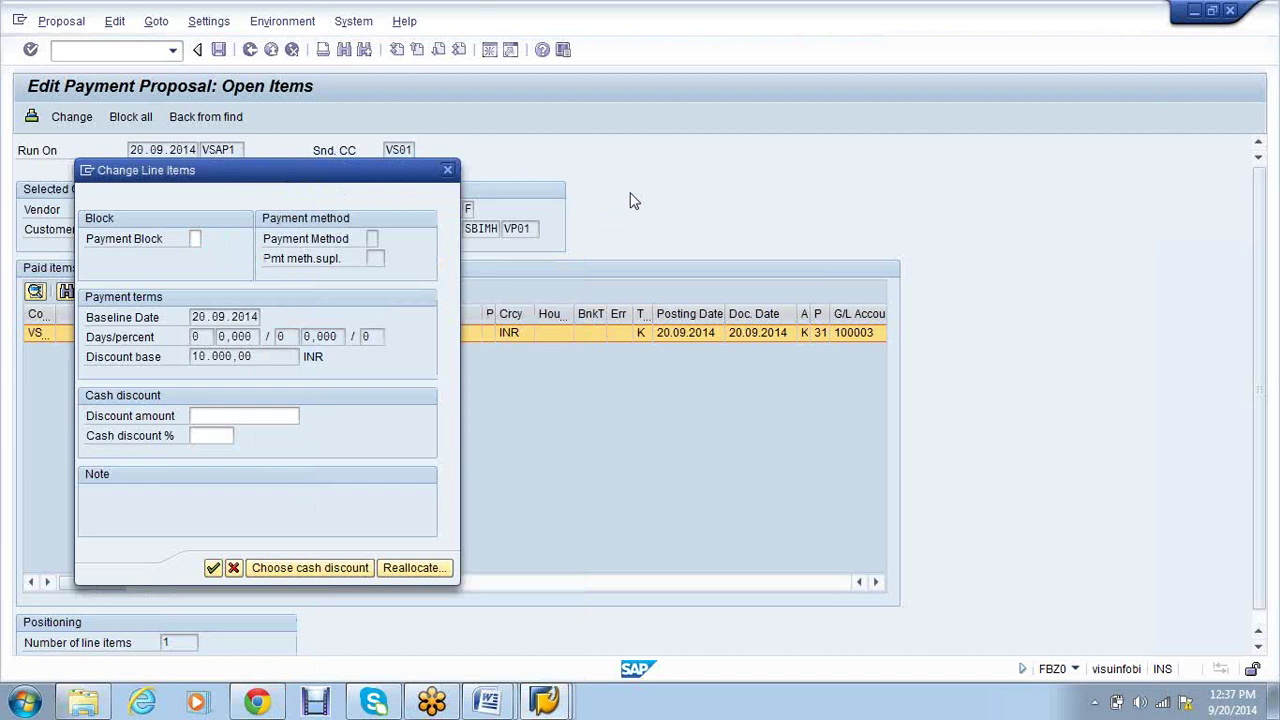
{"action": "left_click", "coordinate": [449, 172]}
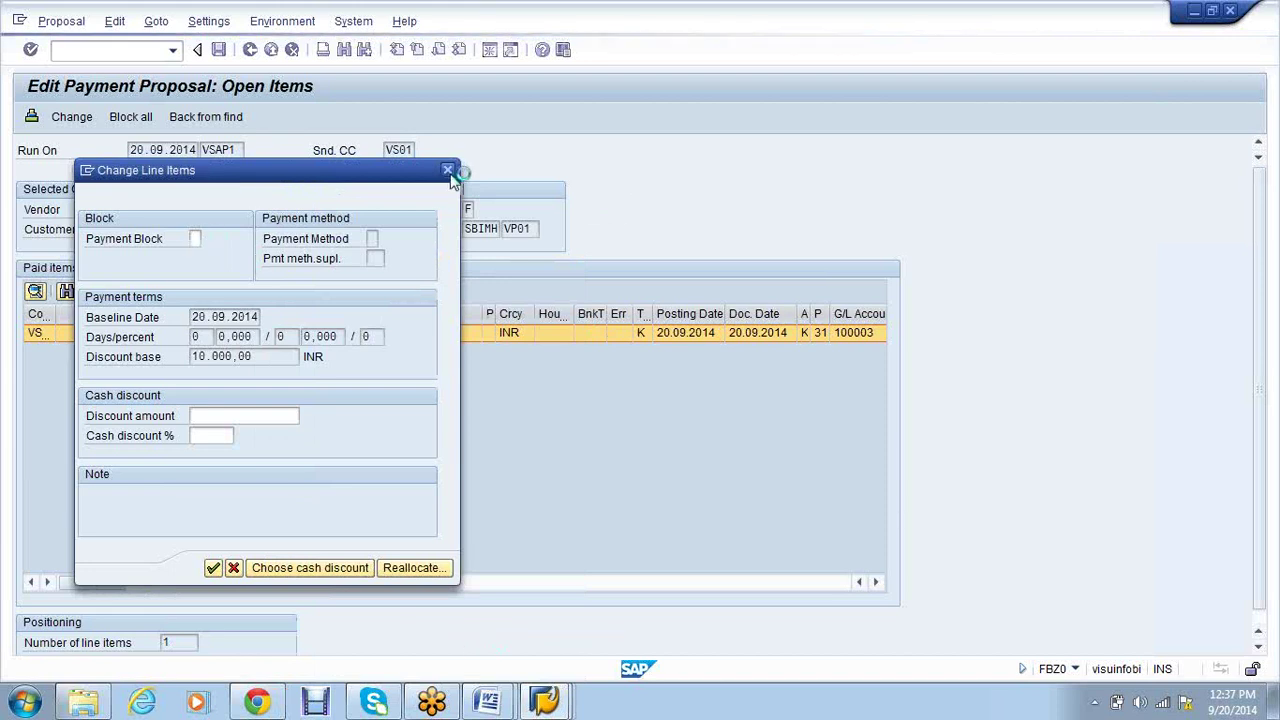
{"action": "left_click", "coordinate": [249, 50]}
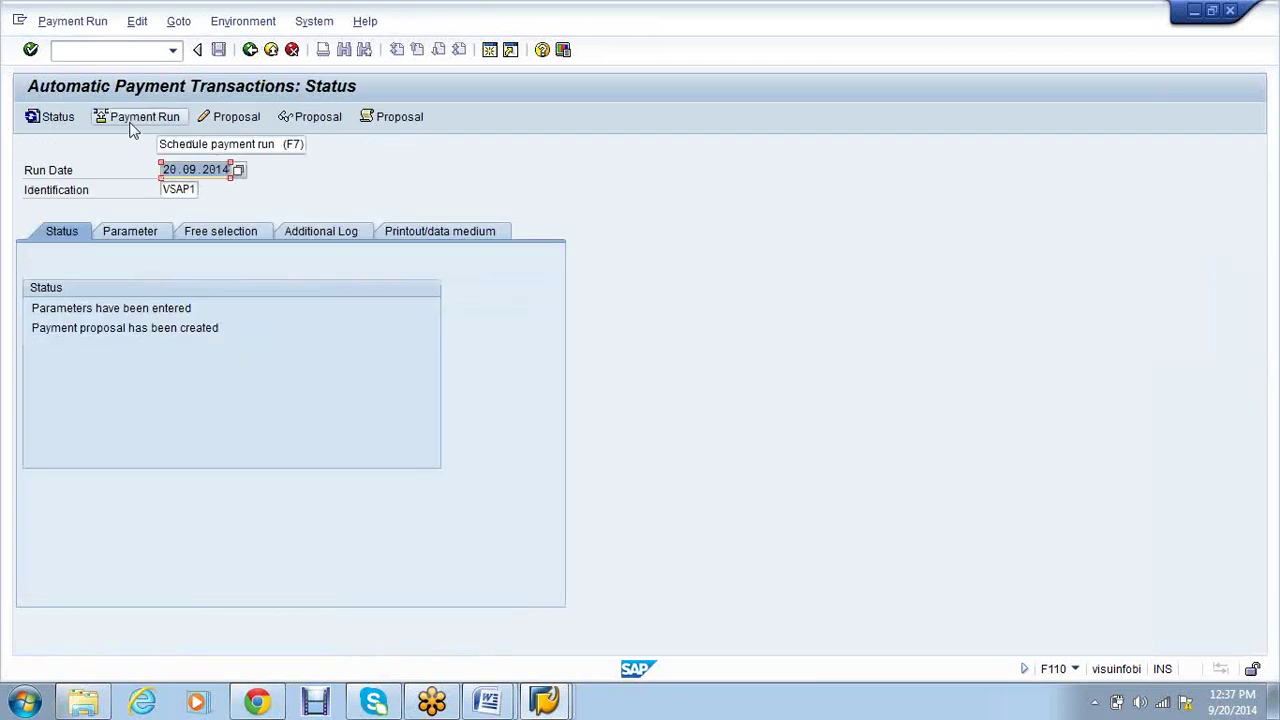
Schedule the payment run VSAP1 to start immediately without creating a payment medium and refresh its status
{"action": "left_click", "coordinate": [130, 123]}
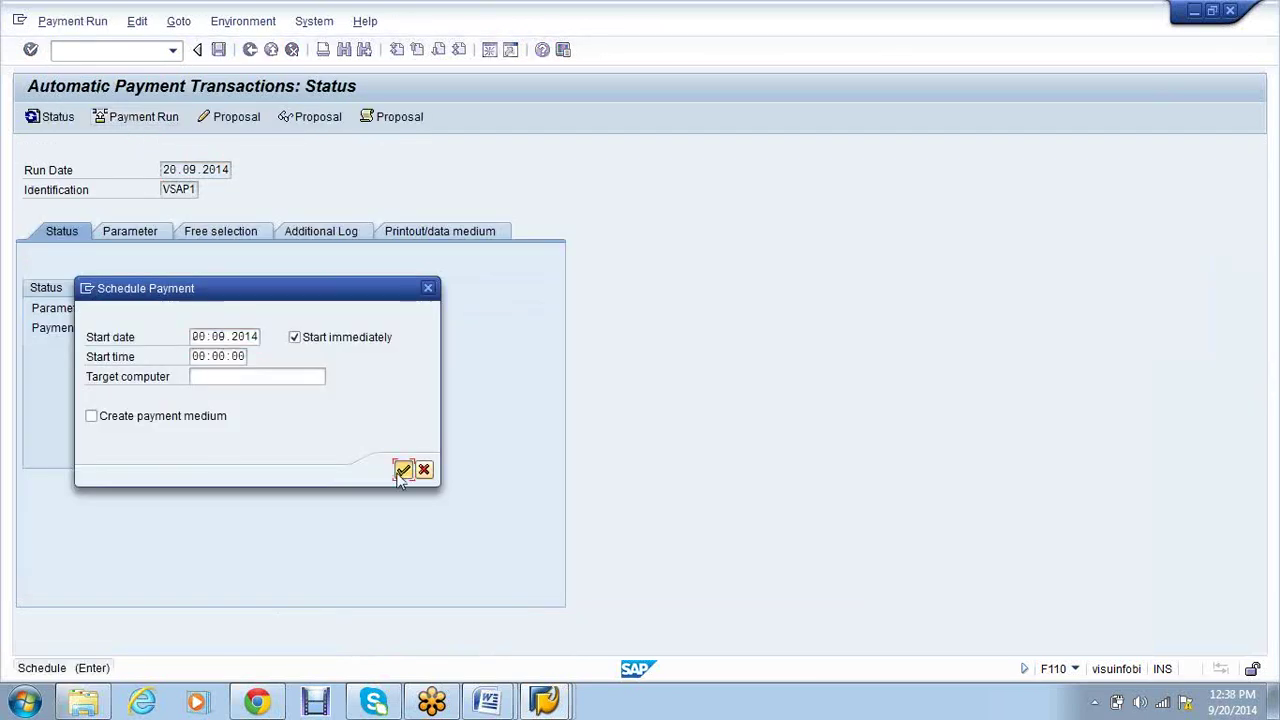
{"action": "left_click", "coordinate": [404, 466]}
{"action": "key", "text": "Return"}
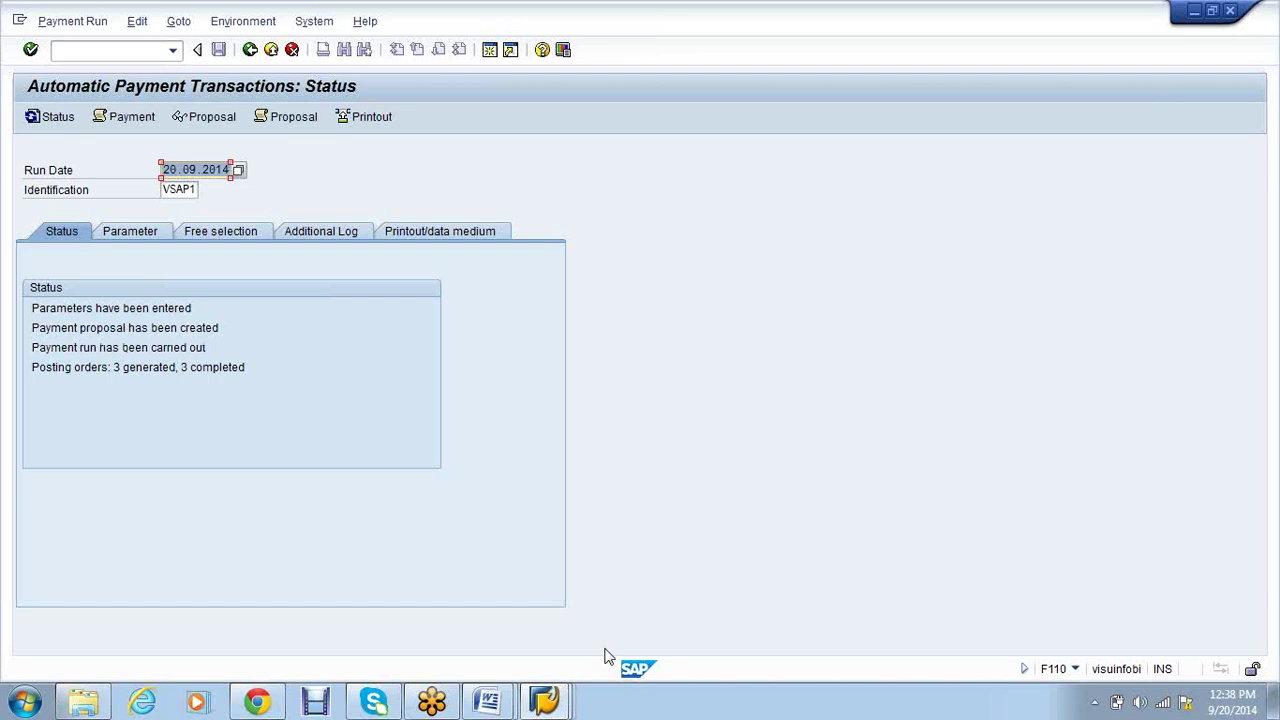
Switch to the vendor line item display, refresh the list and check the clearing of Cobra's items
{"action": "left_click", "coordinate": [547, 704]}
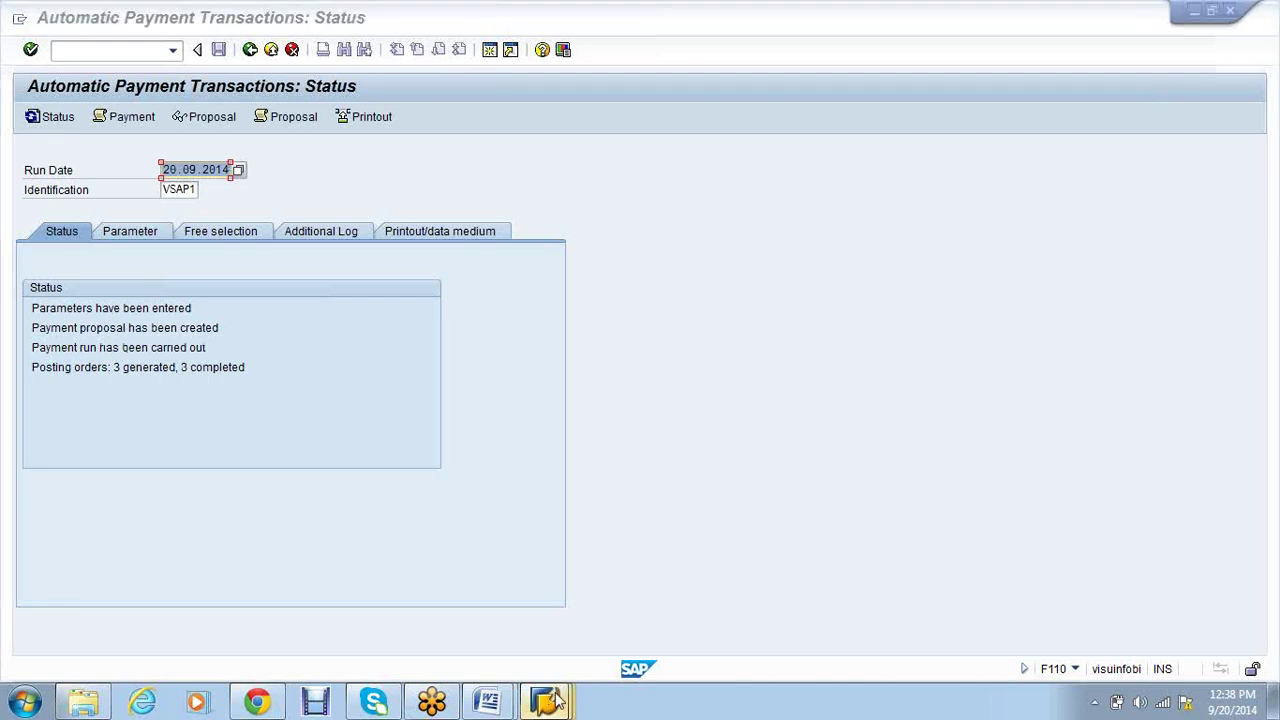
{"action": "right_click", "coordinate": [556, 700]}
{"action": "left_click", "coordinate": [556, 705]}
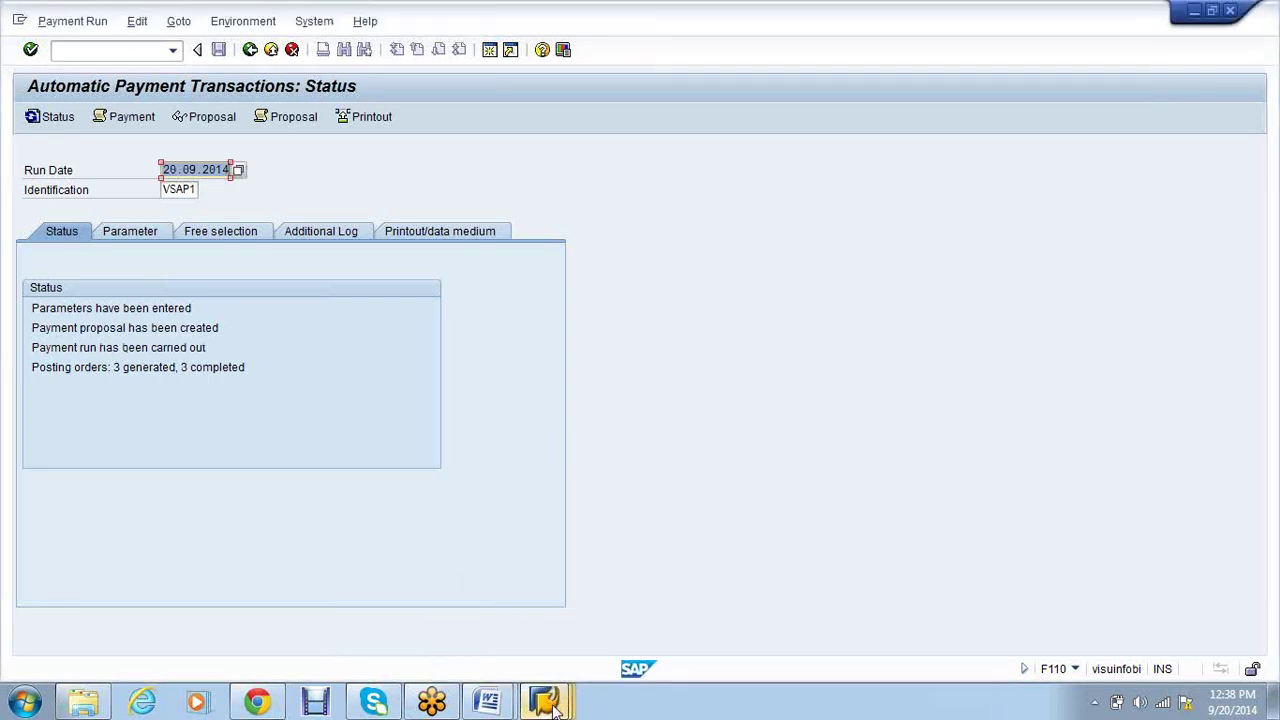
{"action": "left_click", "coordinate": [556, 705]}
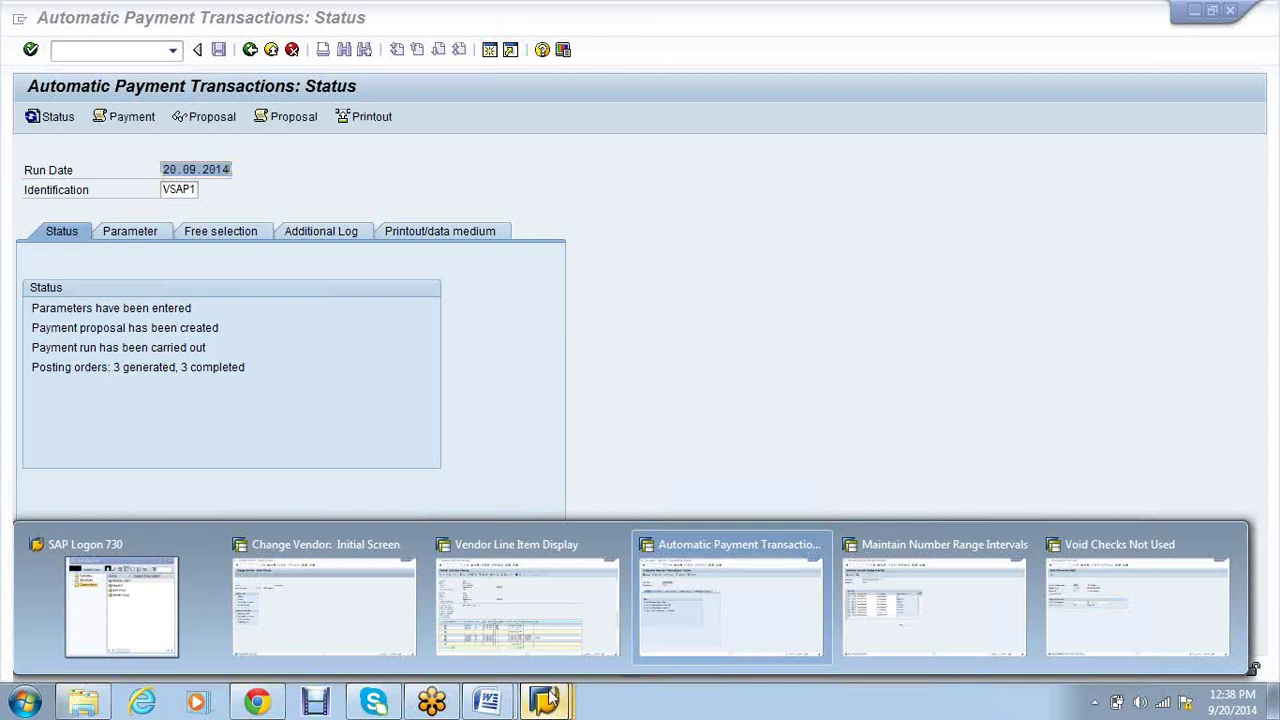
{"action": "left_click", "coordinate": [519, 645]}
{"action": "left_click", "coordinate": [48, 21]}
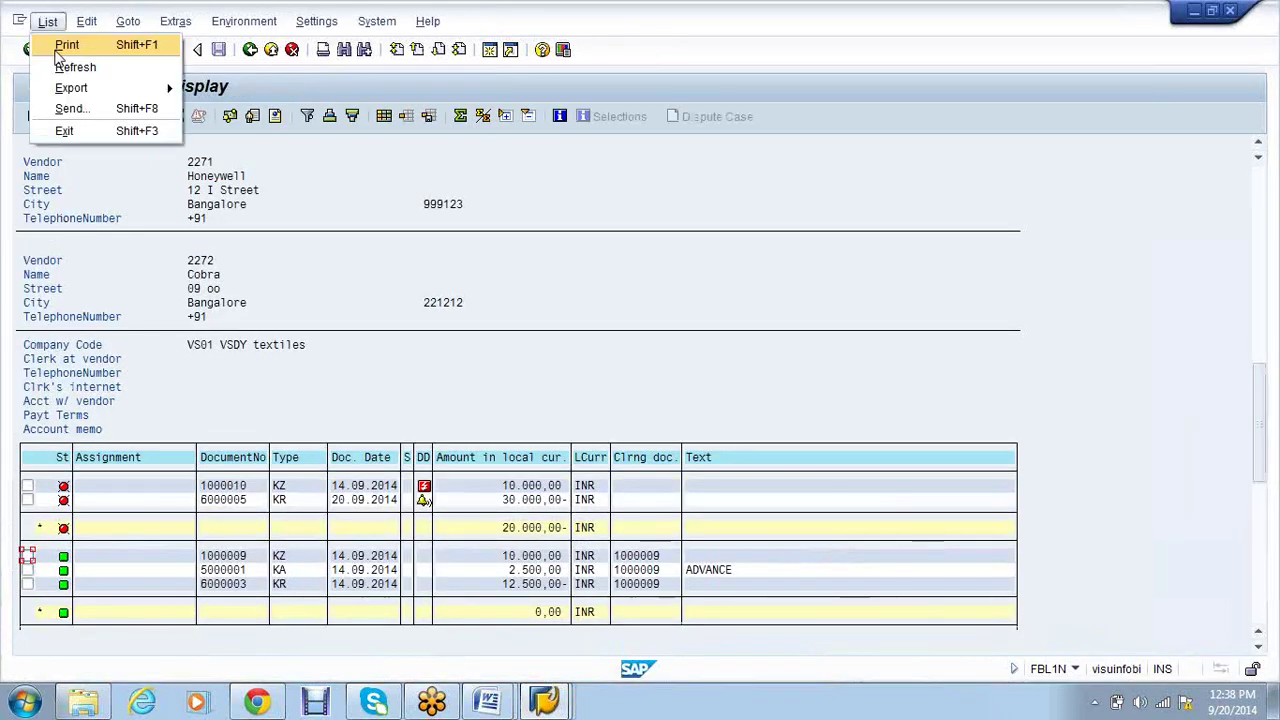
{"action": "left_click", "coordinate": [60, 65]}
{"action": "left_click_drag", "start_coordinate": [1259, 270], "coordinate": [1264, 627]}
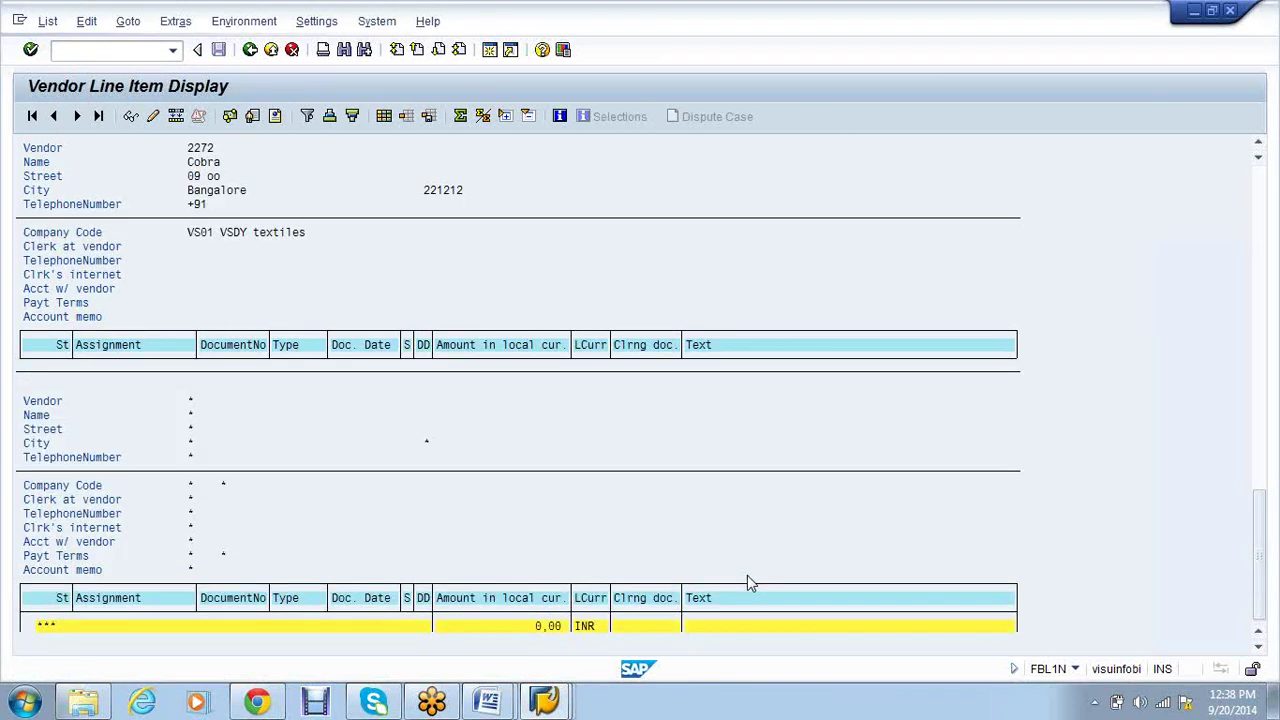
{"action": "scroll", "coordinate": [747, 575], "scroll_direction": "up", "scroll_amount": 2}
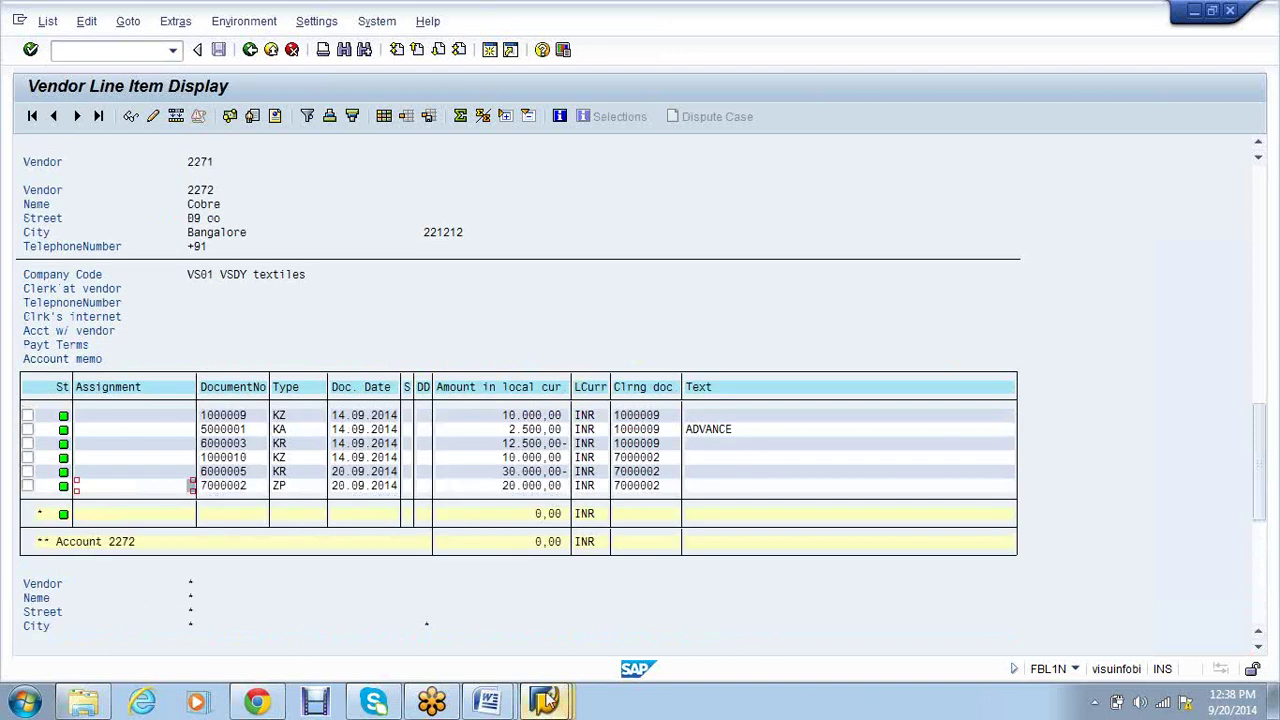
Return to the automatic payment transactions and display the payment run log of VSAP1
{"action": "mouse_move", "coordinate": [548, 697]}
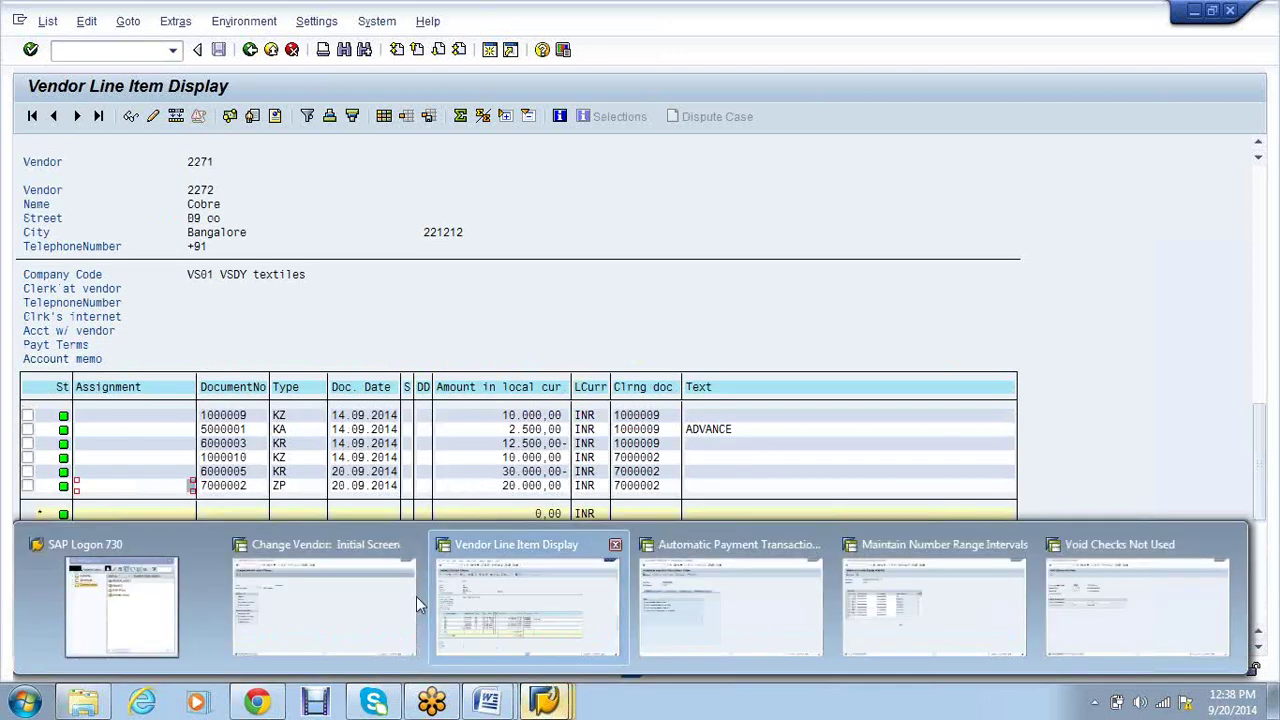
{"action": "left_click", "coordinate": [312, 598]}
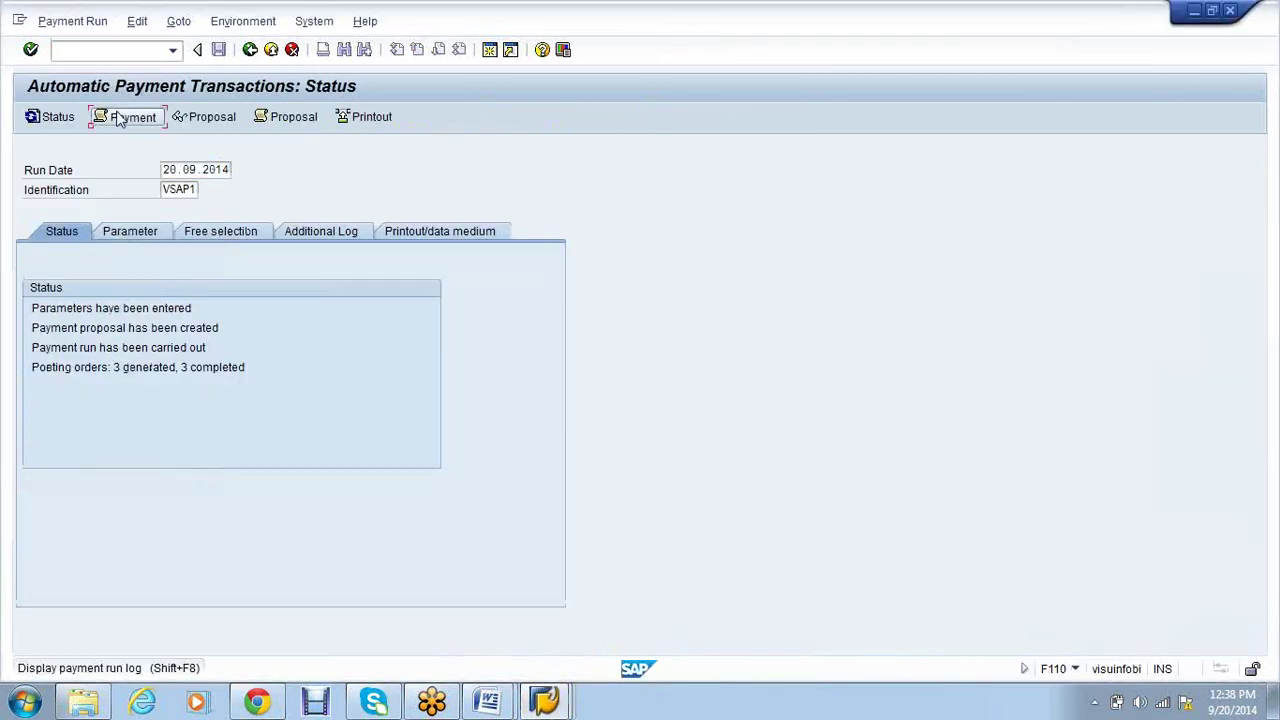
{"action": "left_click", "coordinate": [118, 119]}
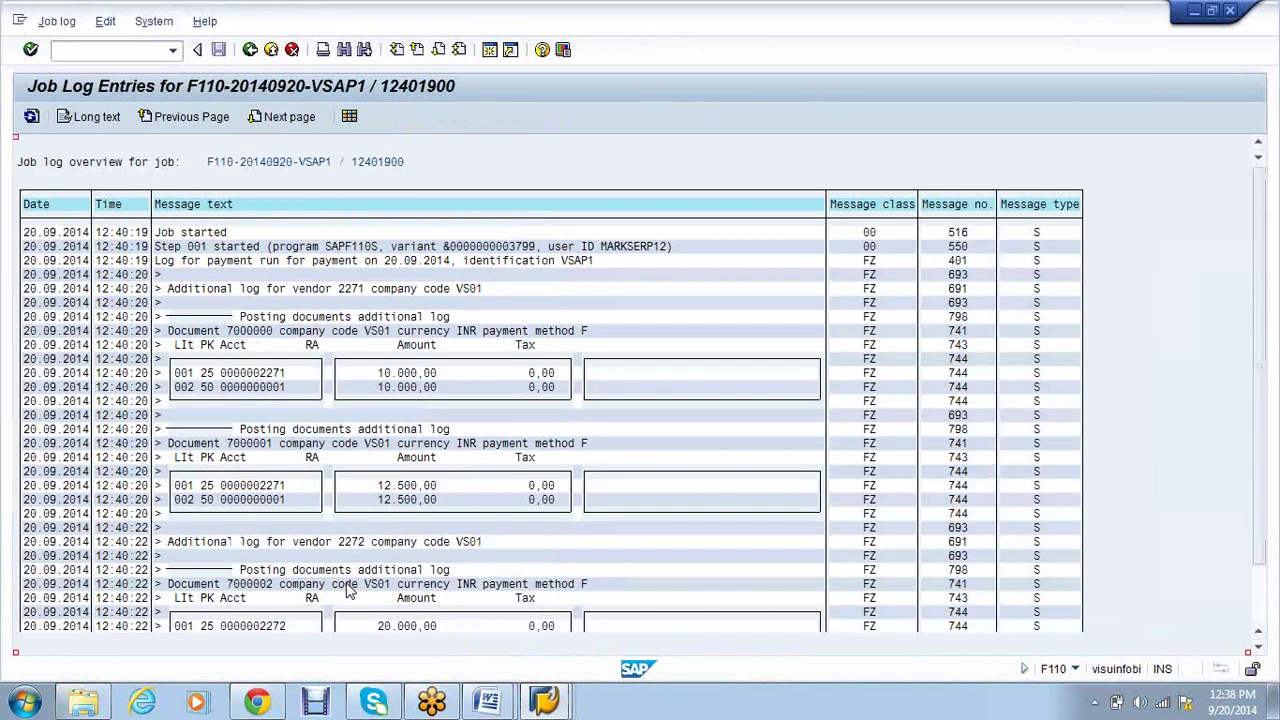
Compare the payment documents posted in the run log with Honeywell's items in the vendor line item display, and return to the log
{"action": "mouse_move", "coordinate": [563, 706]}
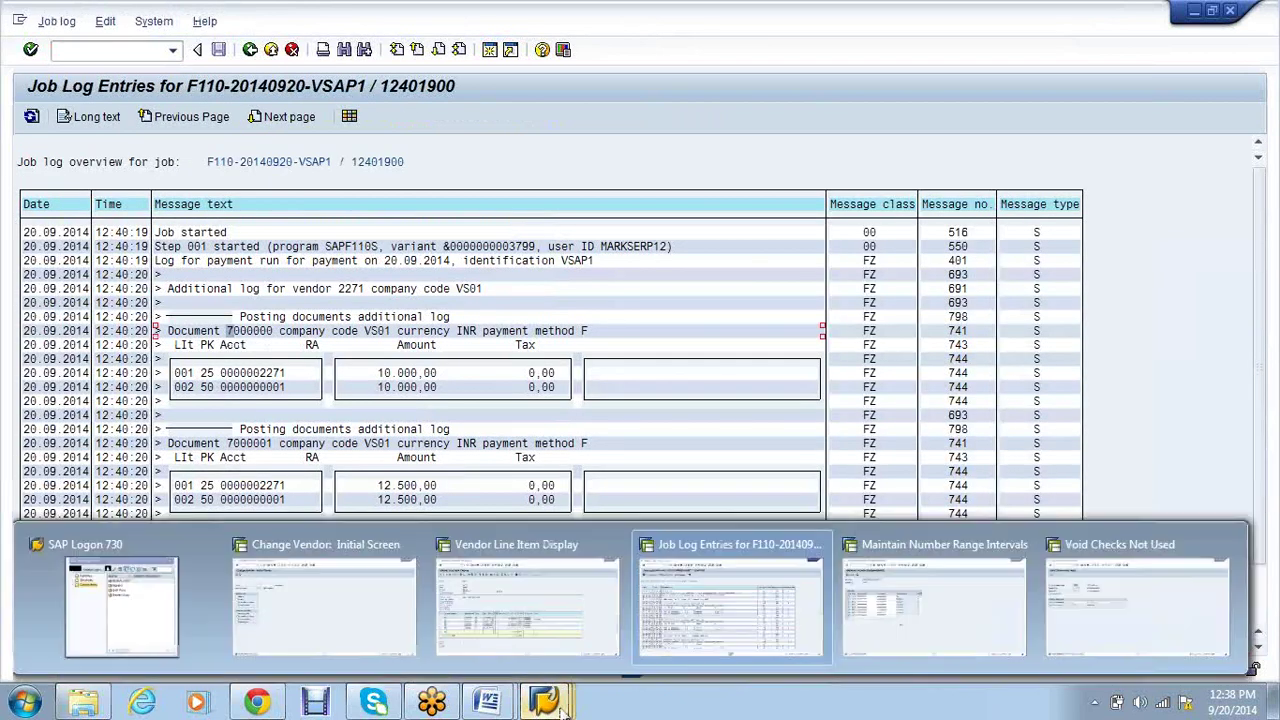
{"action": "left_click", "coordinate": [491, 604]}
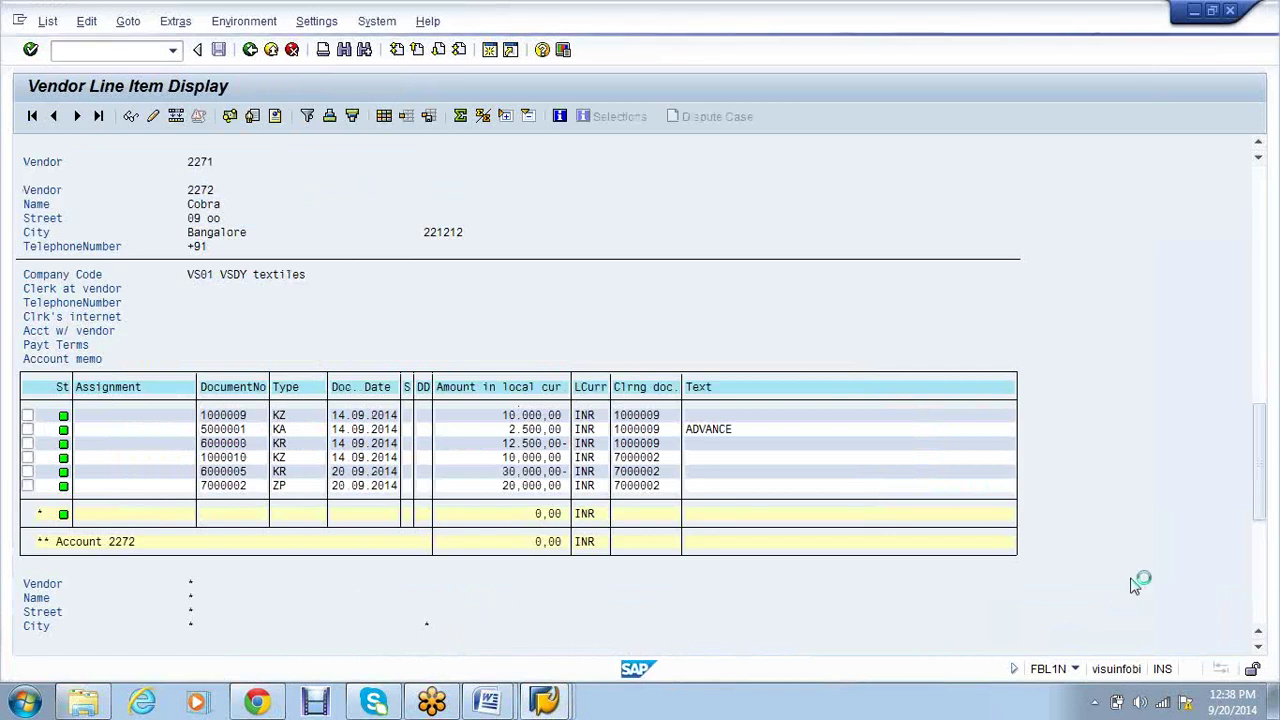
{"action": "left_click_drag", "start_coordinate": [1258, 420], "coordinate": [1256, 408]}
{"action": "scroll", "coordinate": [440, 531], "scroll_direction": "up", "scroll_amount": 5}
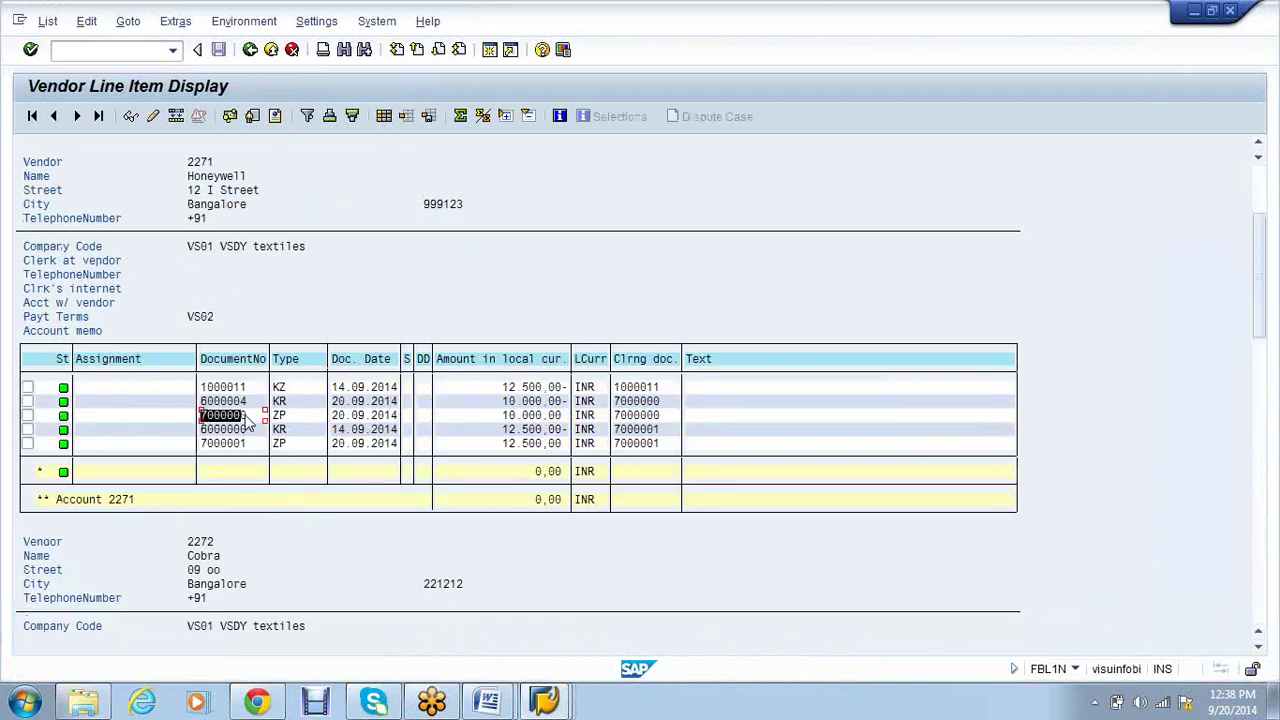
{"action": "left_click", "coordinate": [224, 443]}
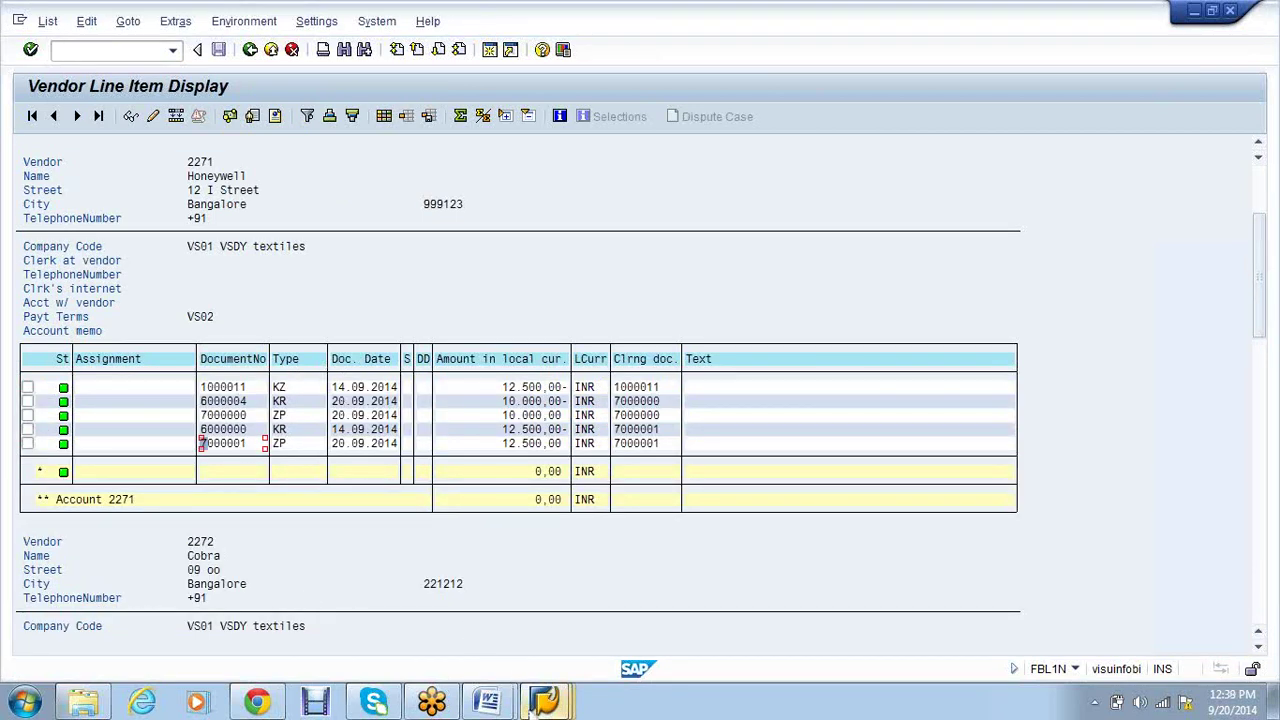
{"action": "mouse_move", "coordinate": [540, 706]}
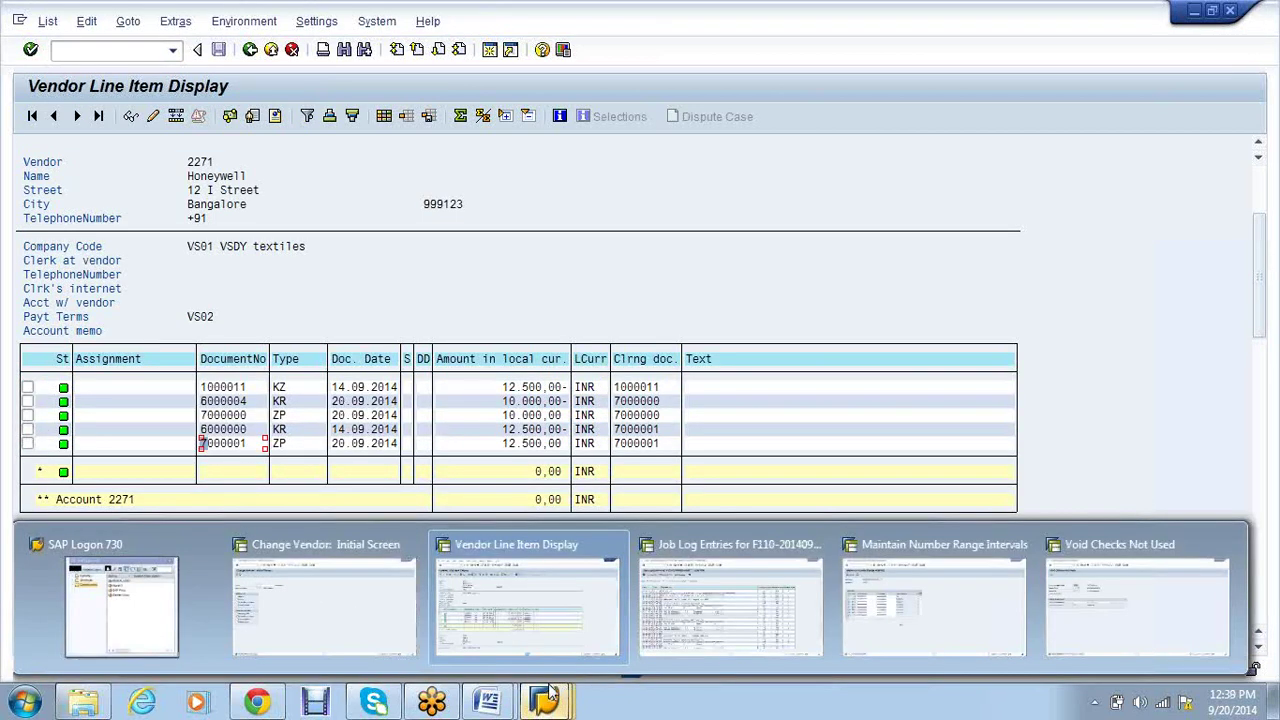
{"action": "left_click", "coordinate": [688, 607]}
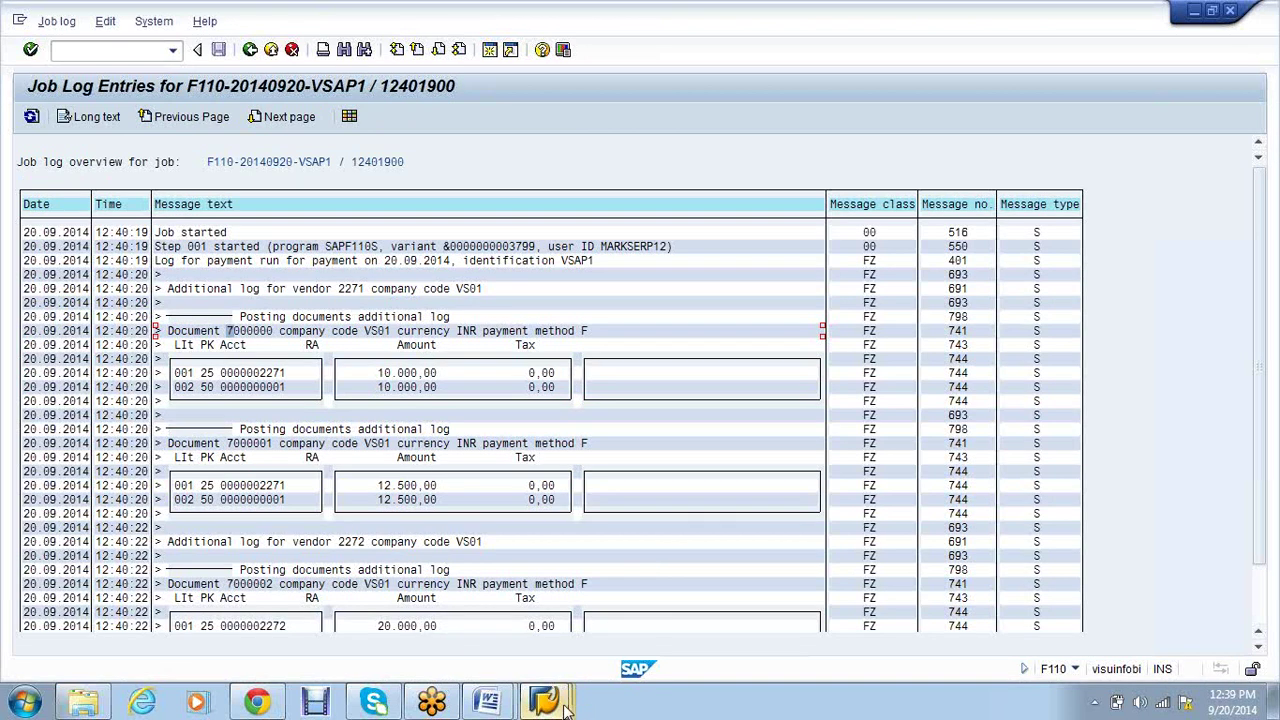
Open Honeywell's payment document 7000001 from the vendor line item display and request its check information
{"action": "mouse_move", "coordinate": [566, 706]}
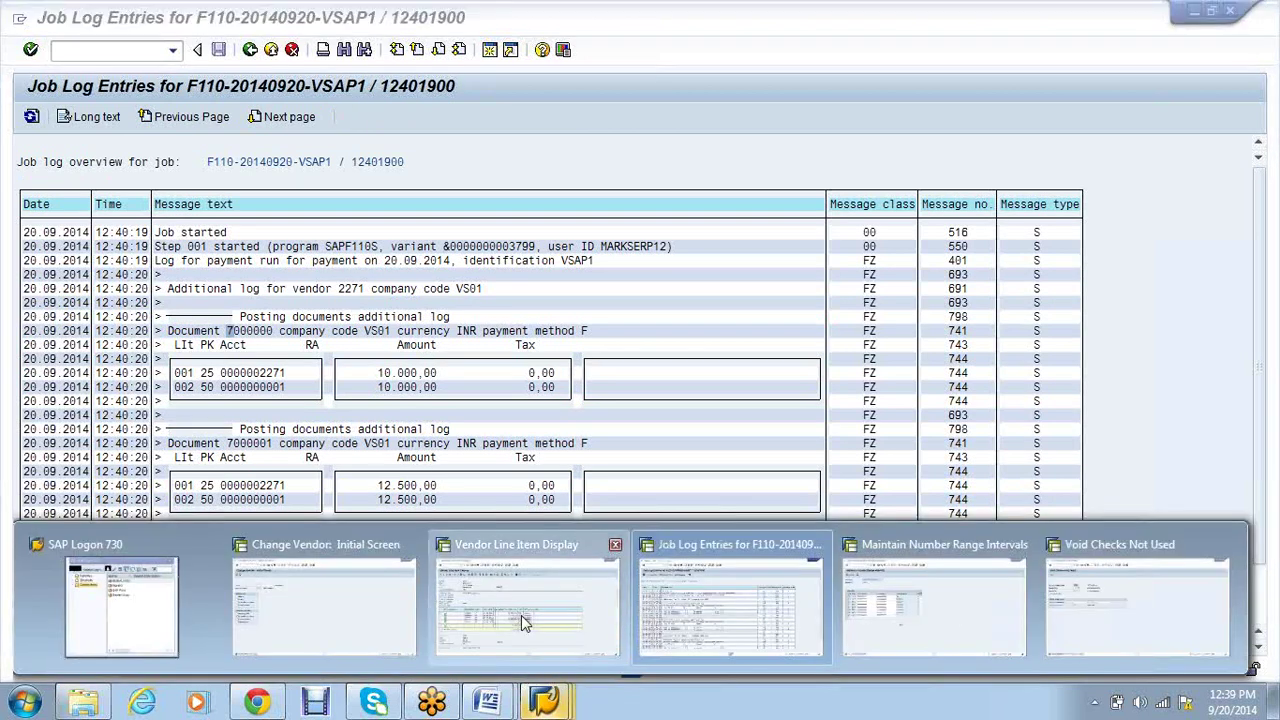
{"action": "left_click", "coordinate": [522, 620]}
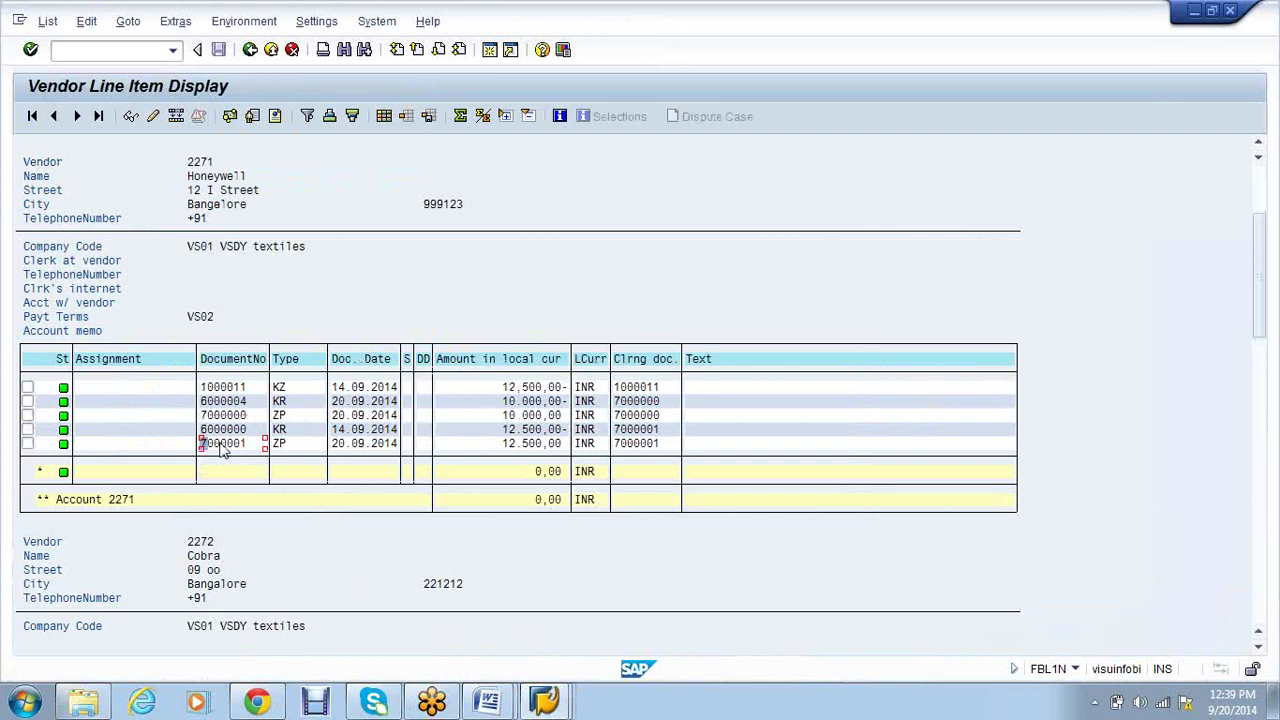
{"action": "double_click", "coordinate": [222, 445]}
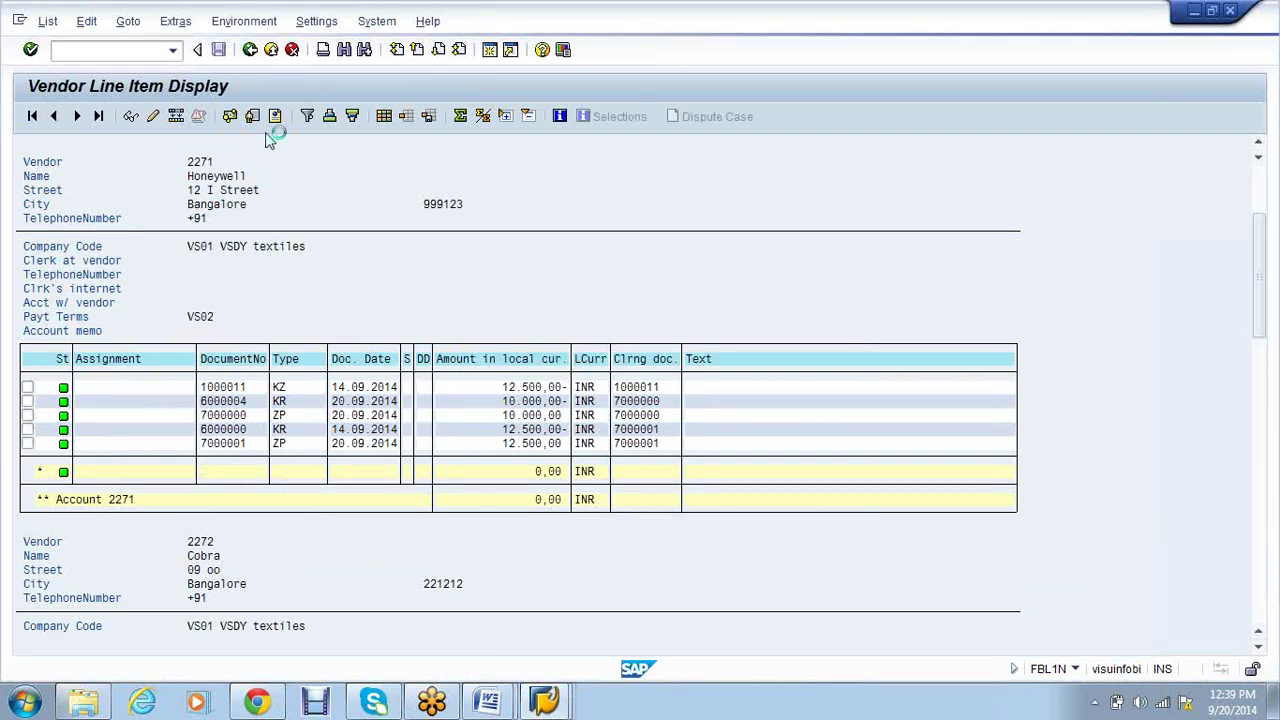
{"action": "left_click", "coordinate": [278, 21]}
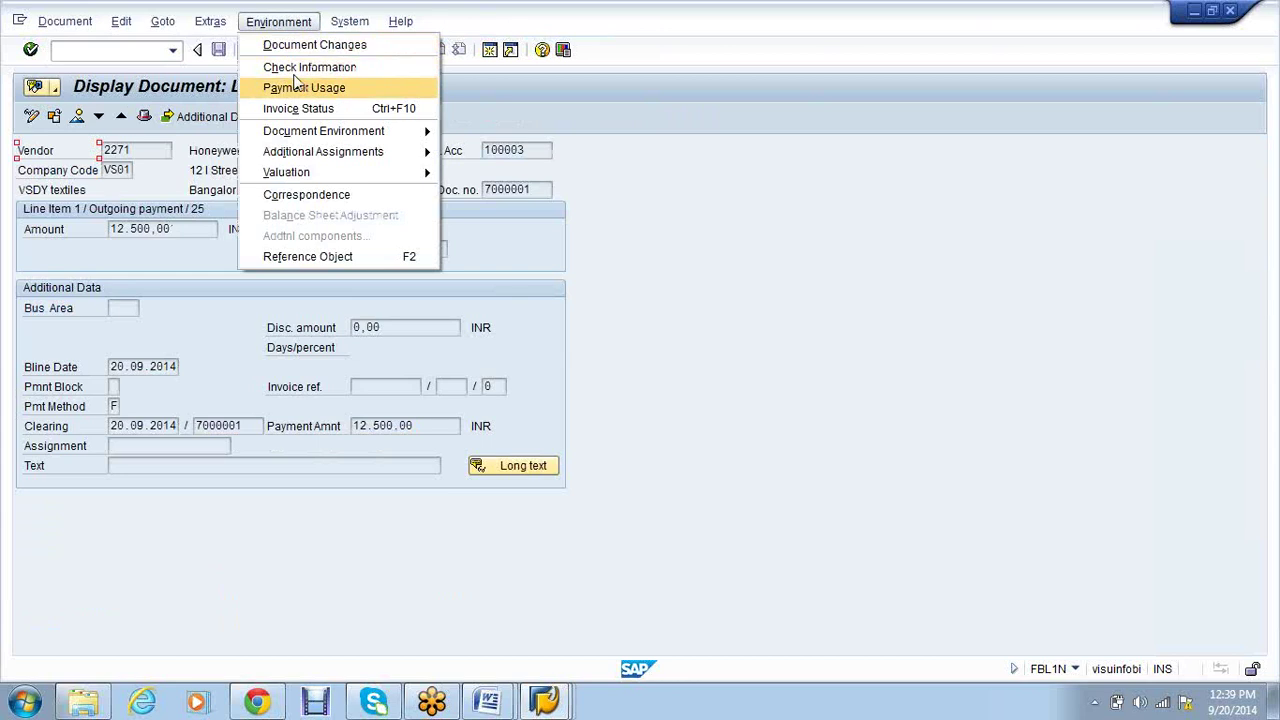
{"action": "left_click", "coordinate": [296, 68]}
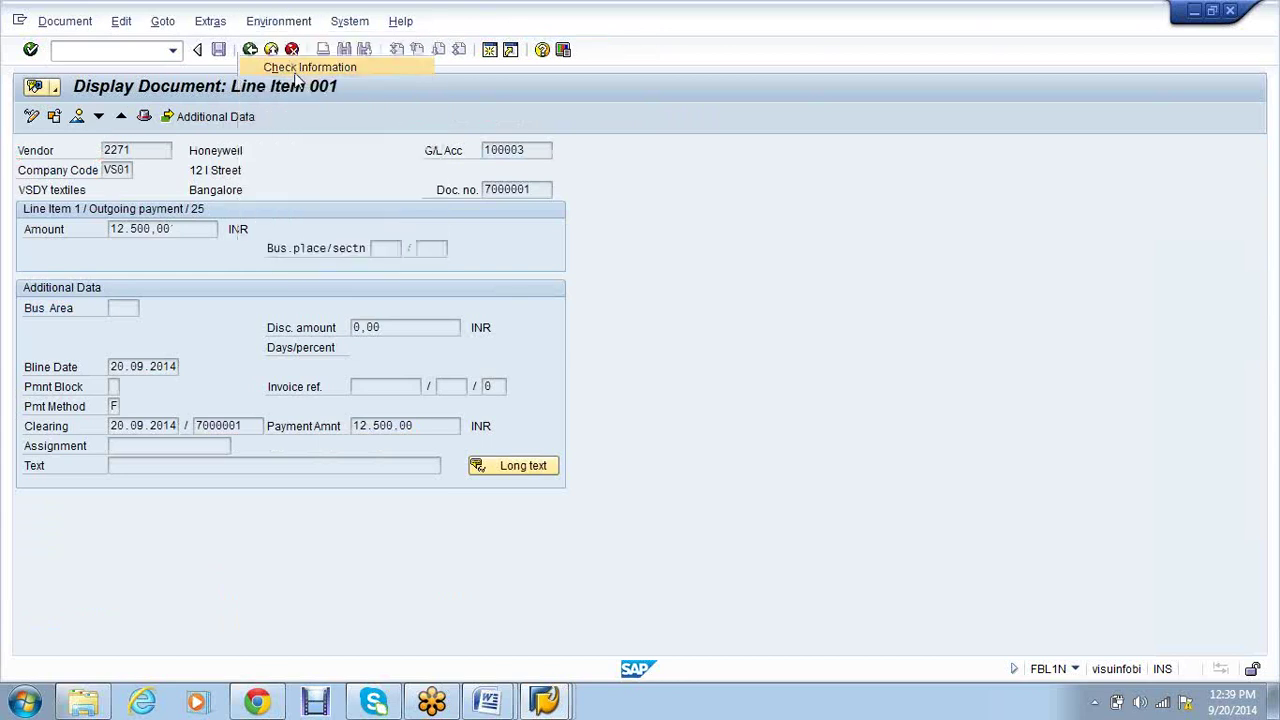
Leave the job log and the displayed document, and return to the status of payment run VSAP1
{"action": "left_click", "coordinate": [553, 697]}
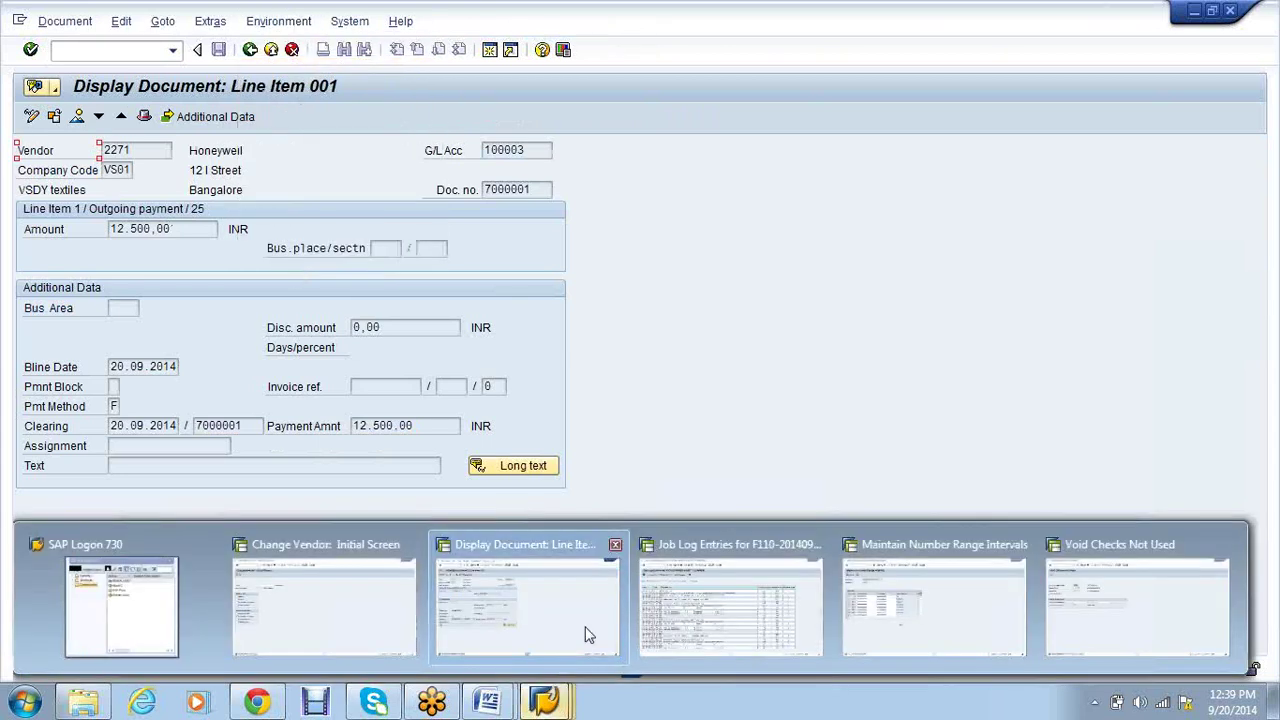
{"action": "left_click", "coordinate": [765, 635]}
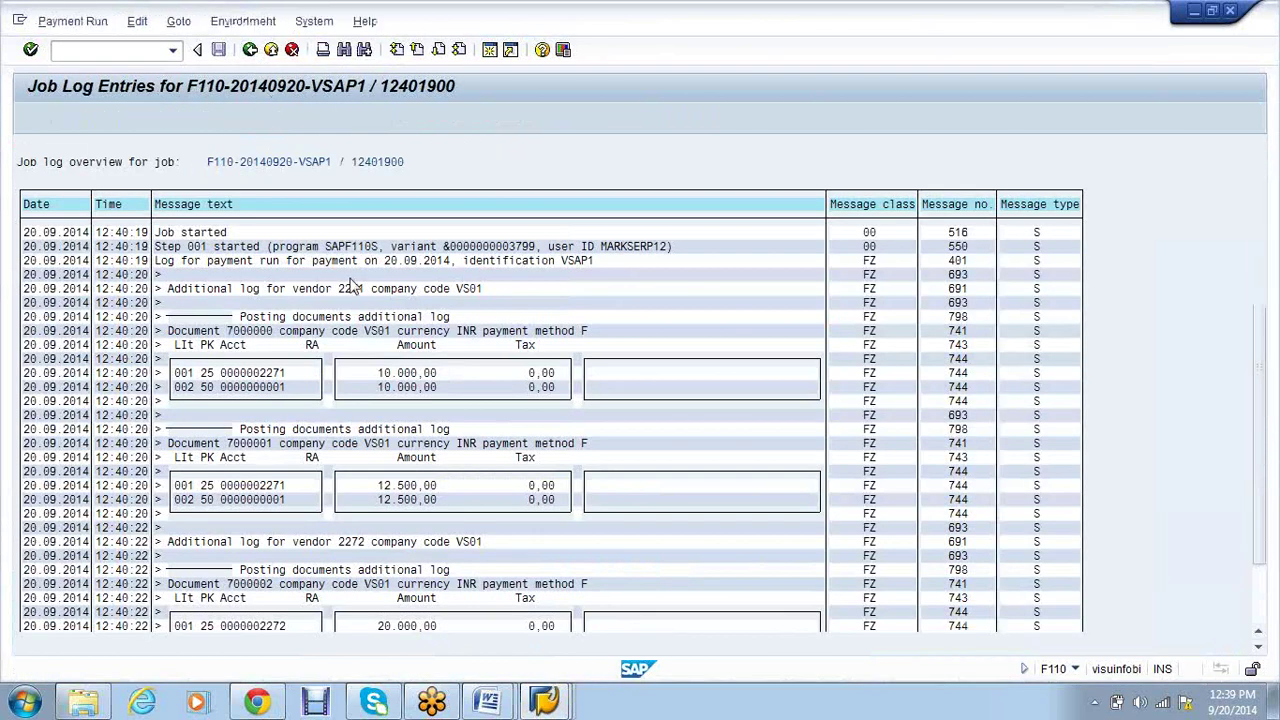
{"action": "left_click", "coordinate": [543, 700]}
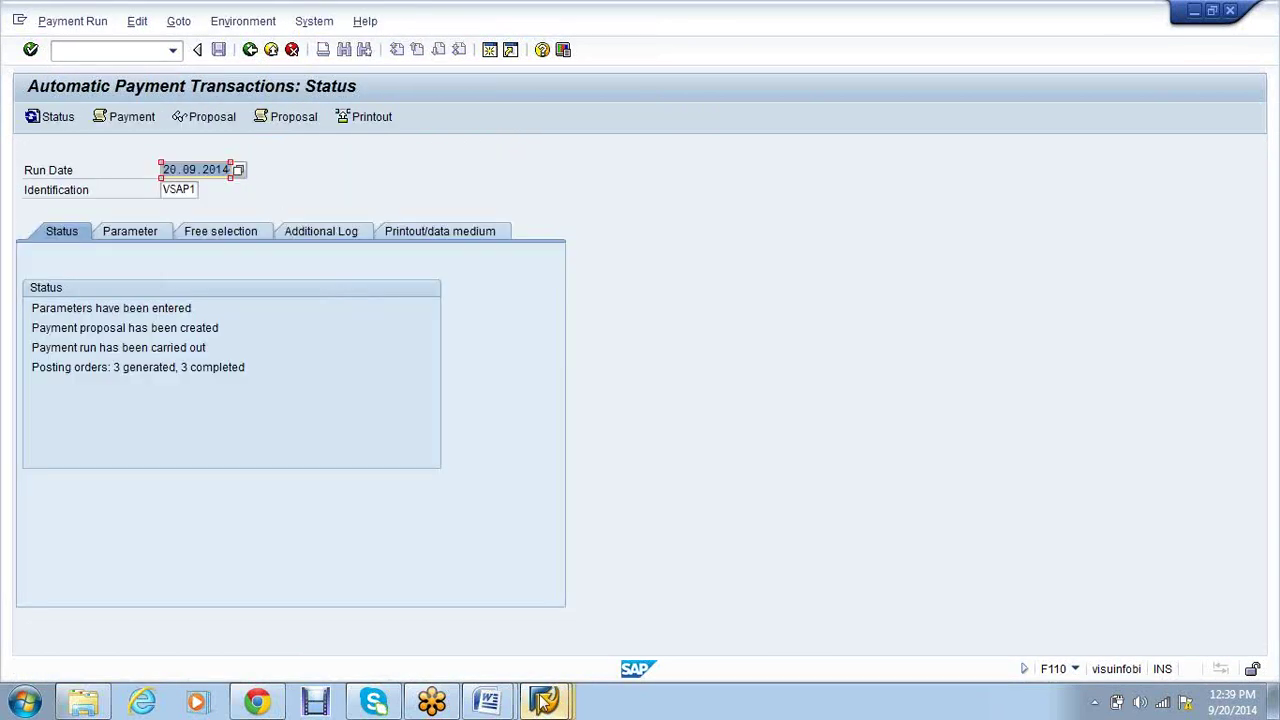
{"action": "left_click", "coordinate": [544, 700]}
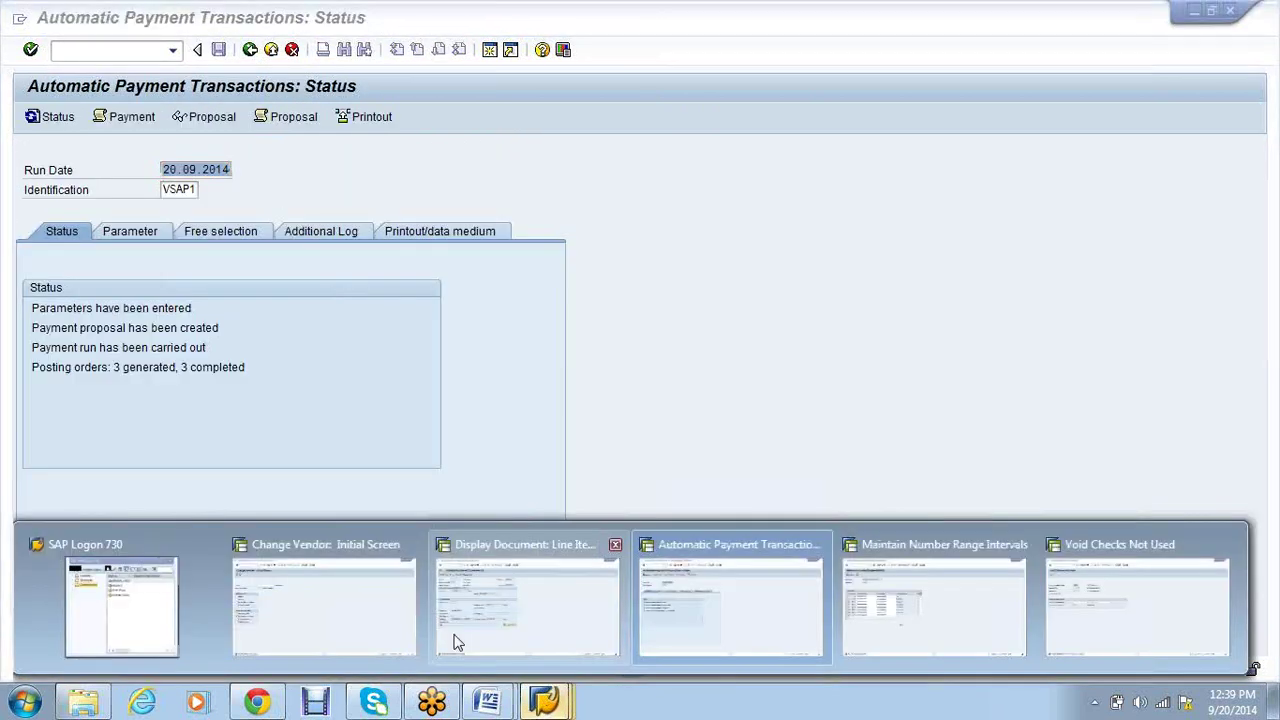
{"action": "left_click", "coordinate": [525, 605]}
{"action": "left_click", "coordinate": [544, 700]}
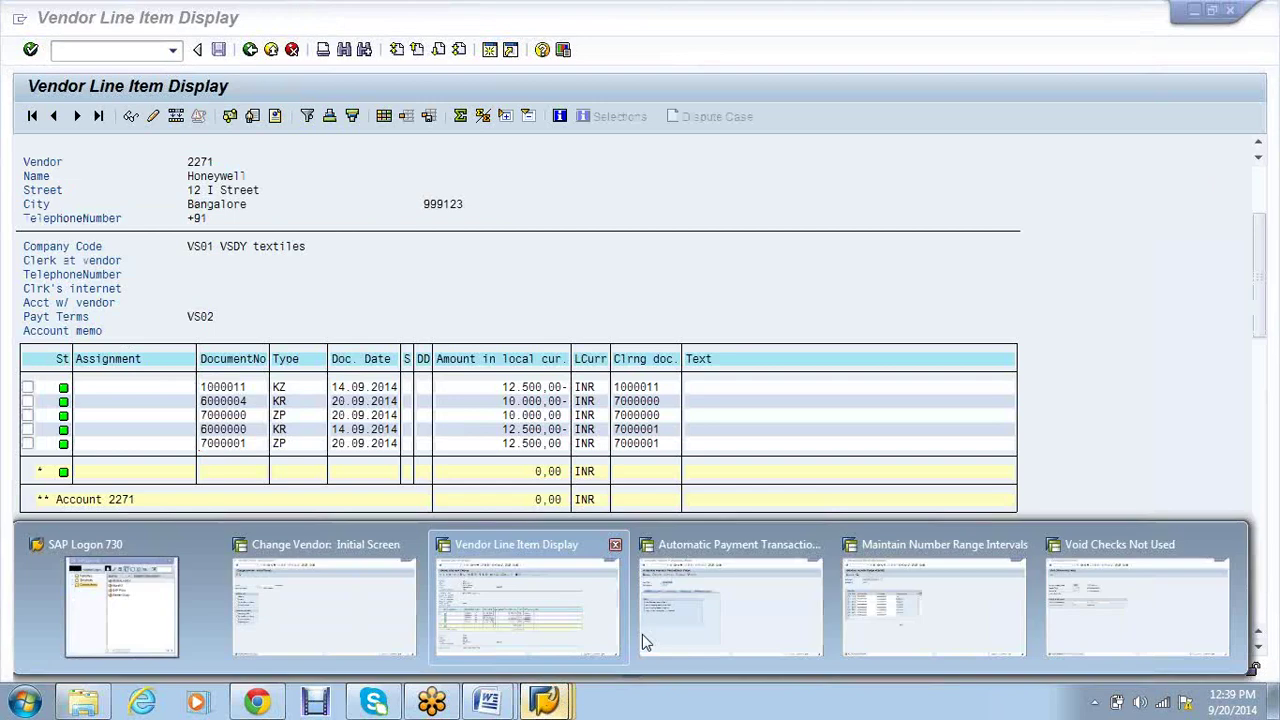
{"action": "left_click", "coordinate": [715, 612]}
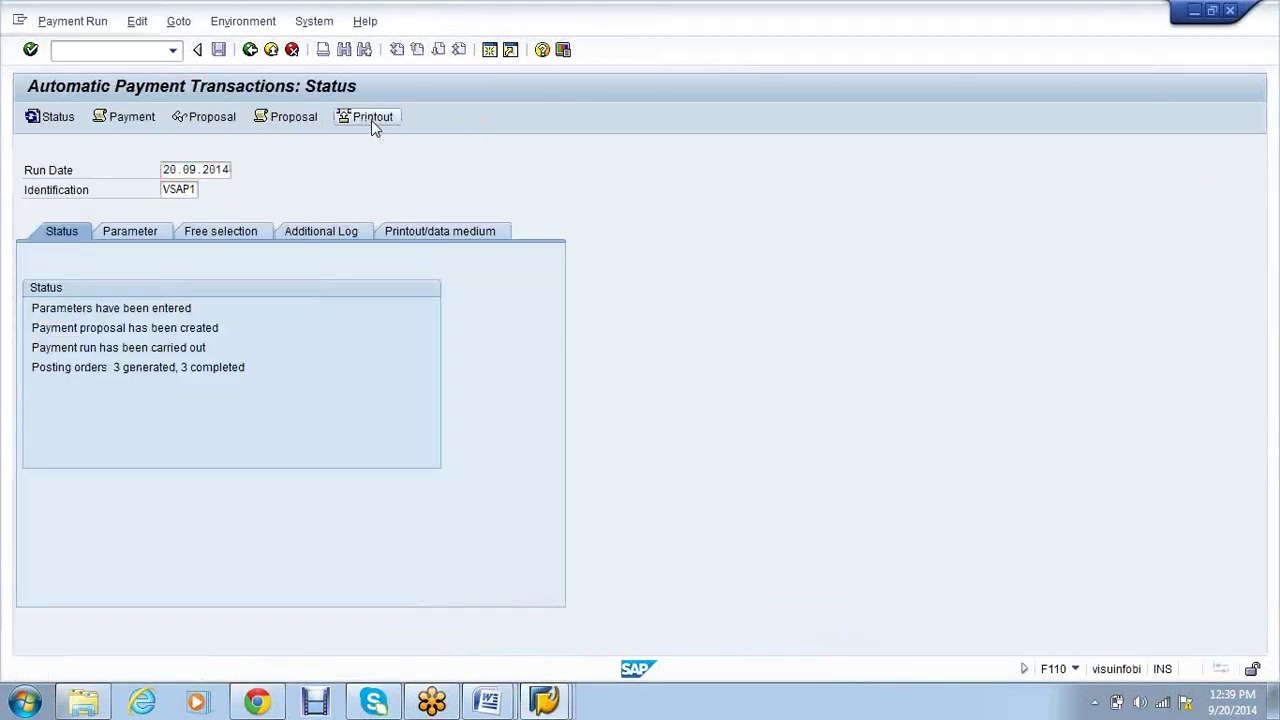
{"action": "left_click", "coordinate": [371, 120]}
{"action": "left_click", "coordinate": [427, 436]}
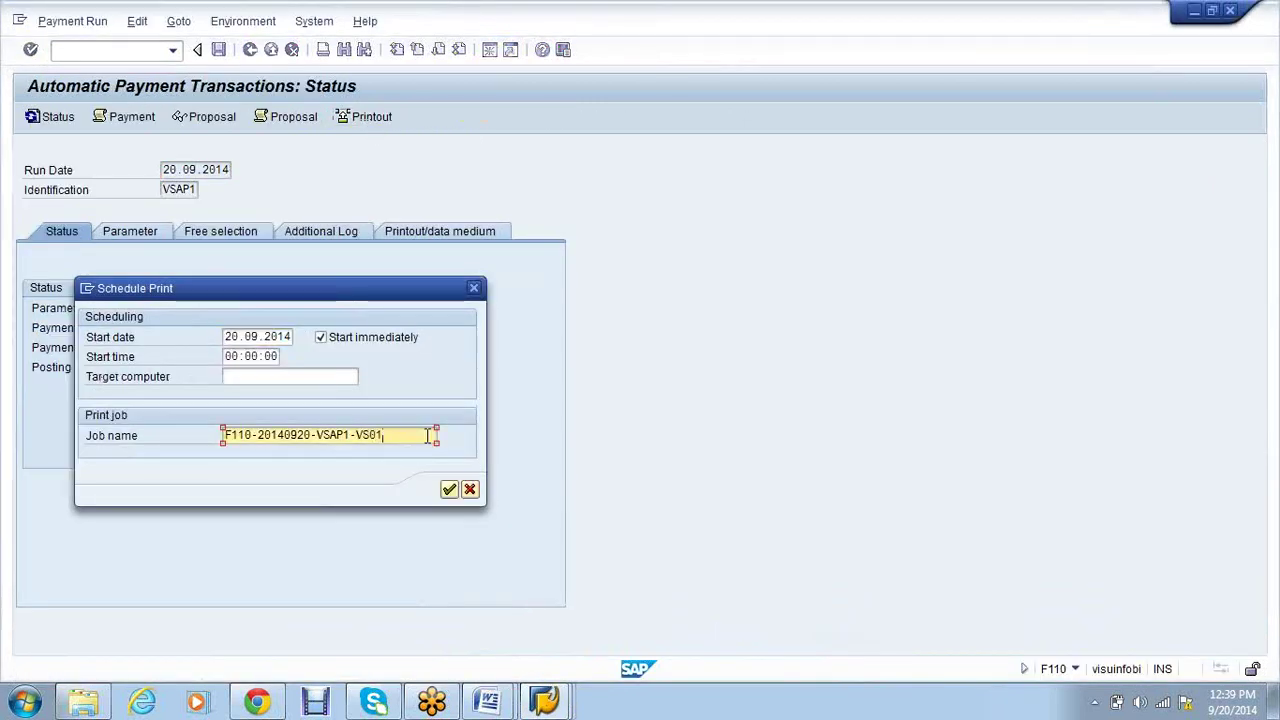
{"action": "type", "text": "1"}
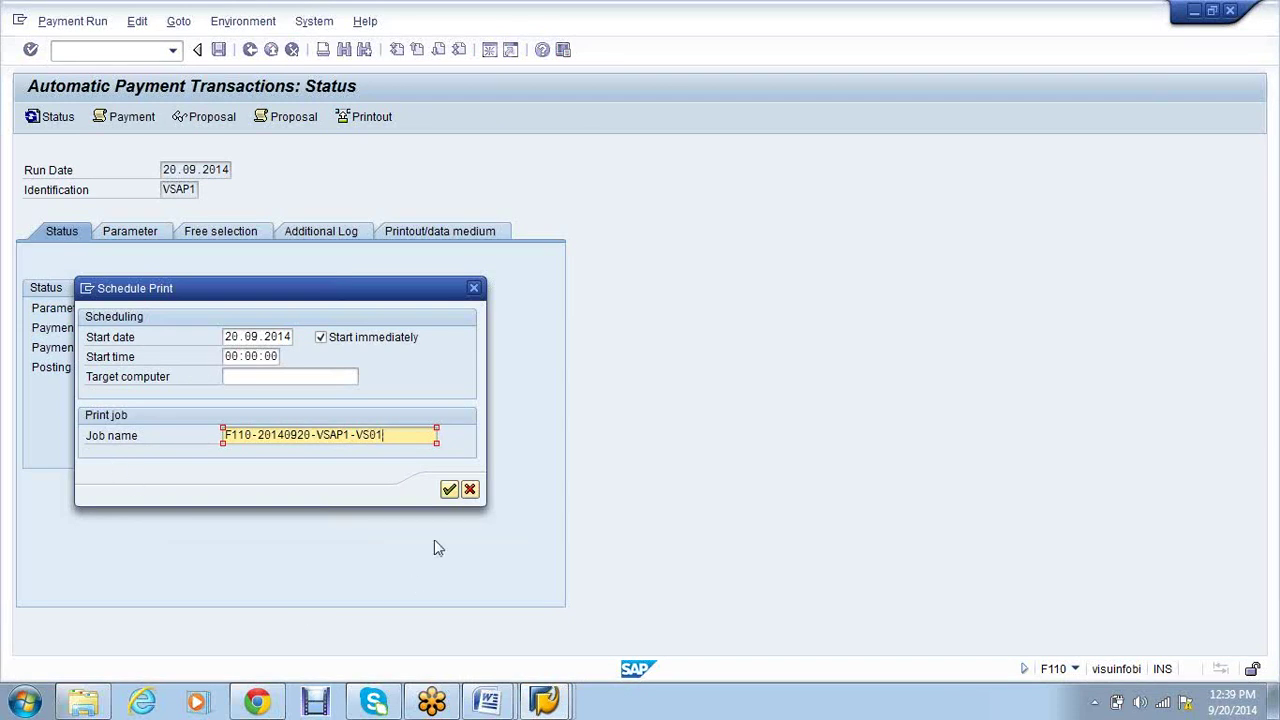
{"action": "left_click", "coordinate": [448, 490]}
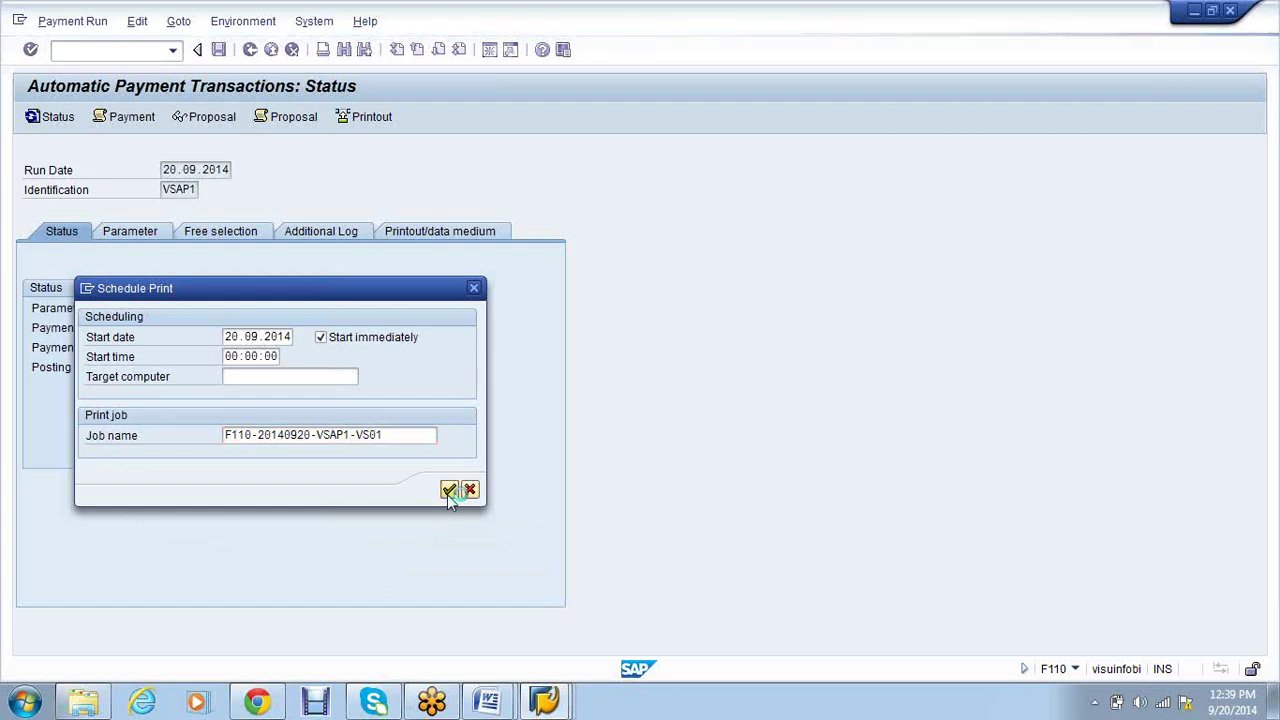
{"action": "left_click", "coordinate": [560, 704]}
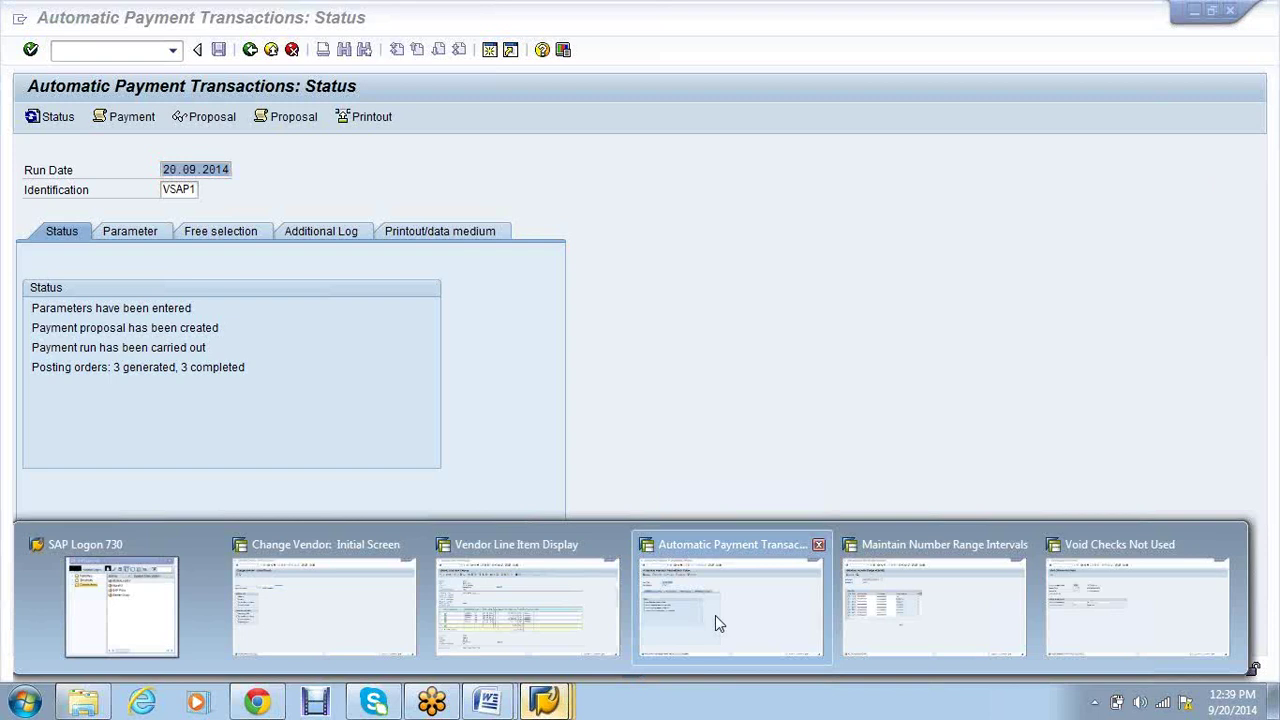
{"action": "left_click", "coordinate": [717, 623]}
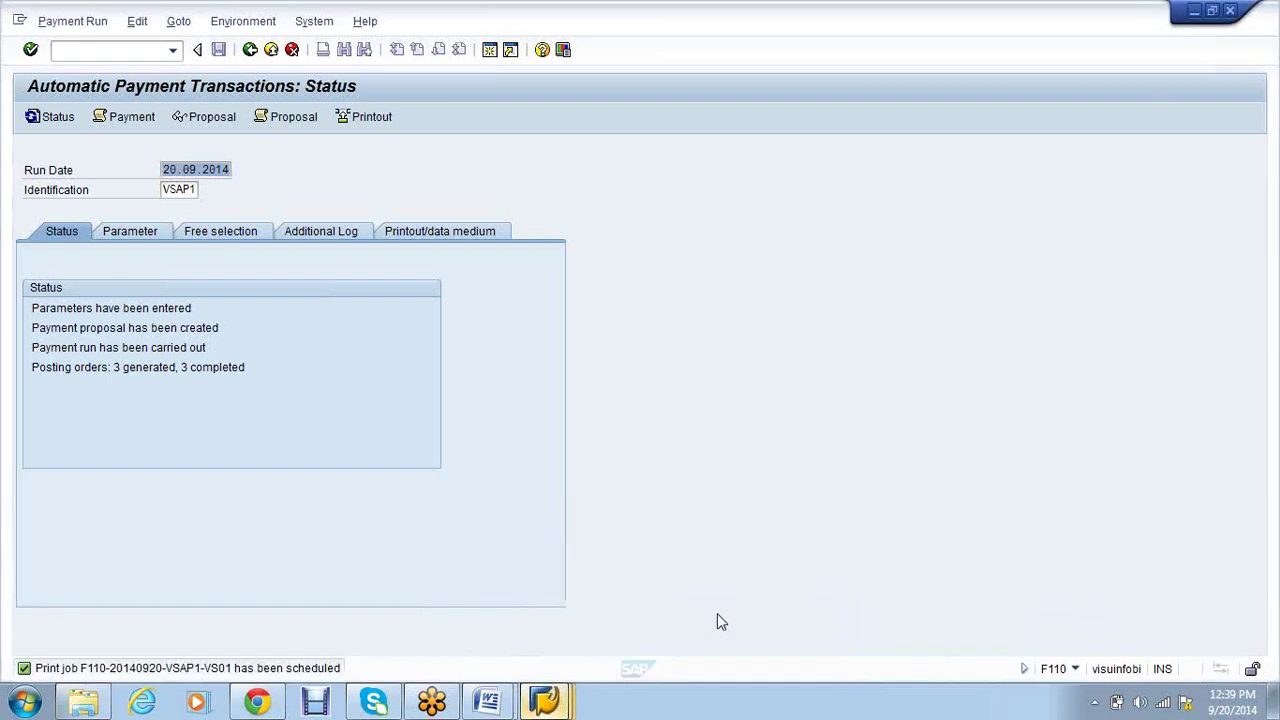
Reopen Honeywell's payment document 7000001, request its check information once the print job is scheduled, and leave the document
{"action": "left_click", "coordinate": [545, 704]}
{"action": "left_click", "coordinate": [529, 609]}
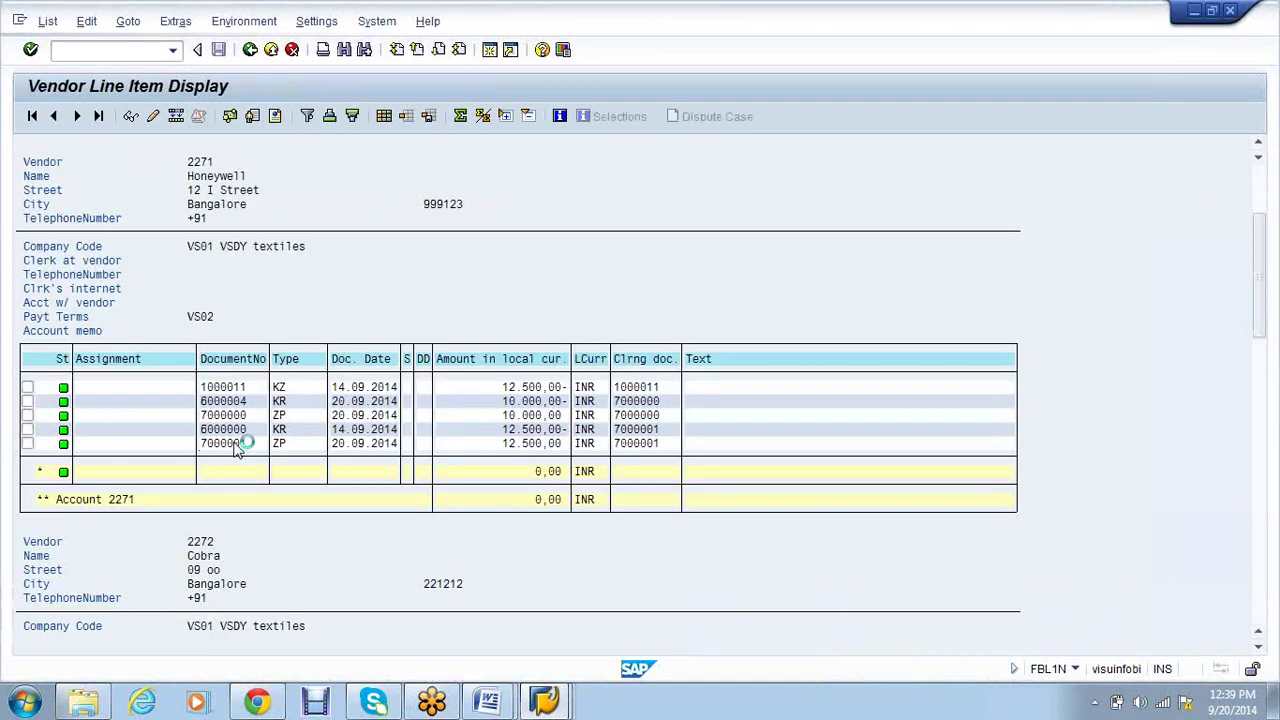
{"action": "double_click", "coordinate": [225, 443]}
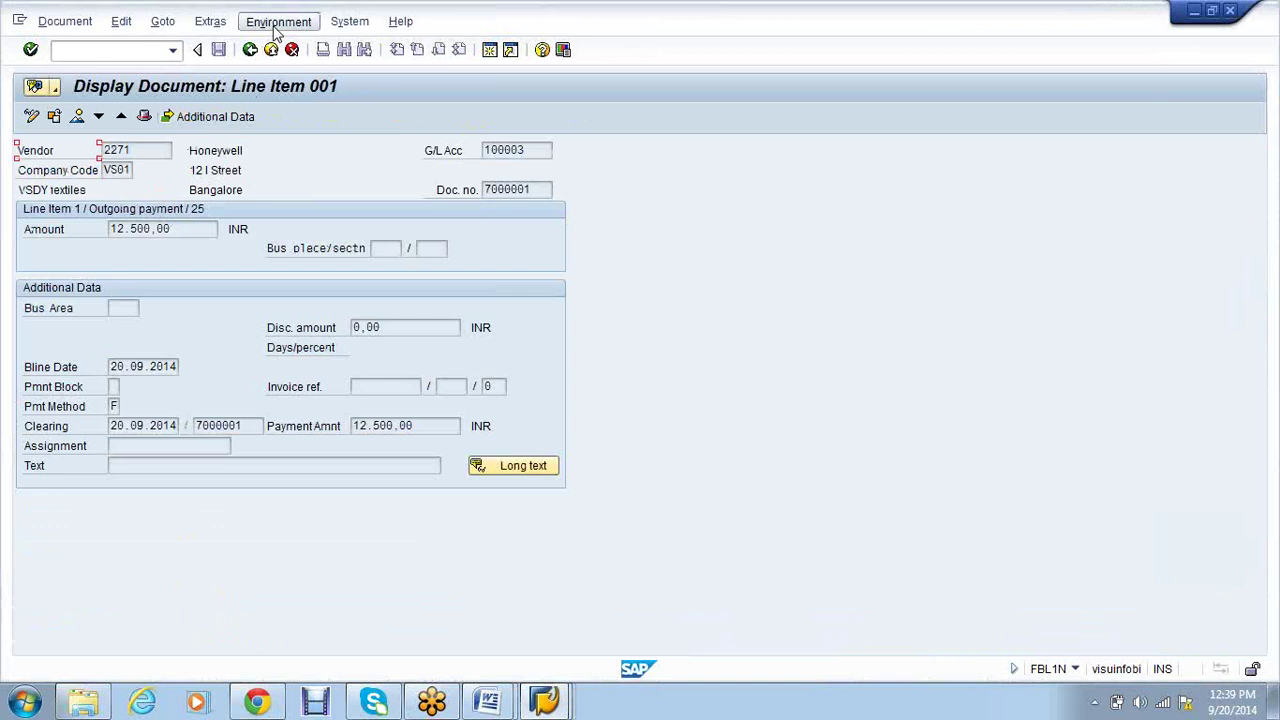
{"action": "left_click", "coordinate": [274, 26]}
{"action": "left_click", "coordinate": [285, 69]}
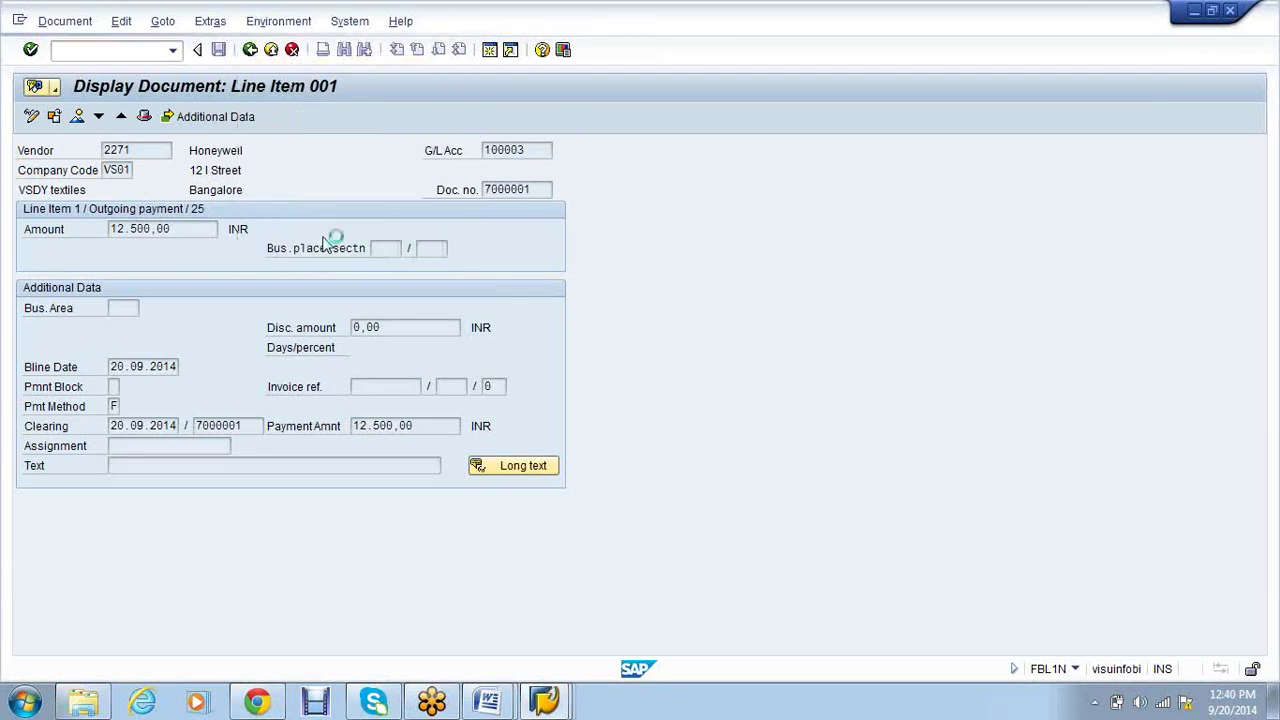
{"action": "left_click", "coordinate": [251, 55]}
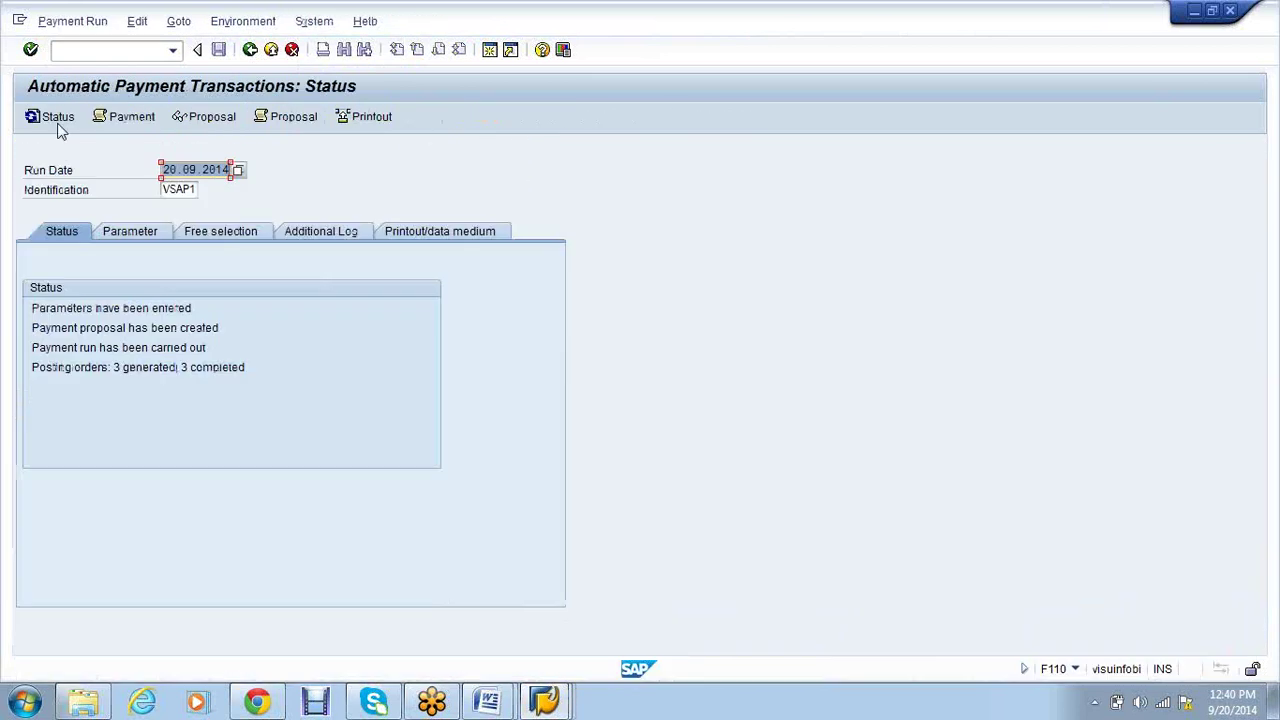
Refresh the payment run status, request the check information of Honeywell's document 7000001 again, and return to the line items
{"action": "left_click", "coordinate": [54, 120]}
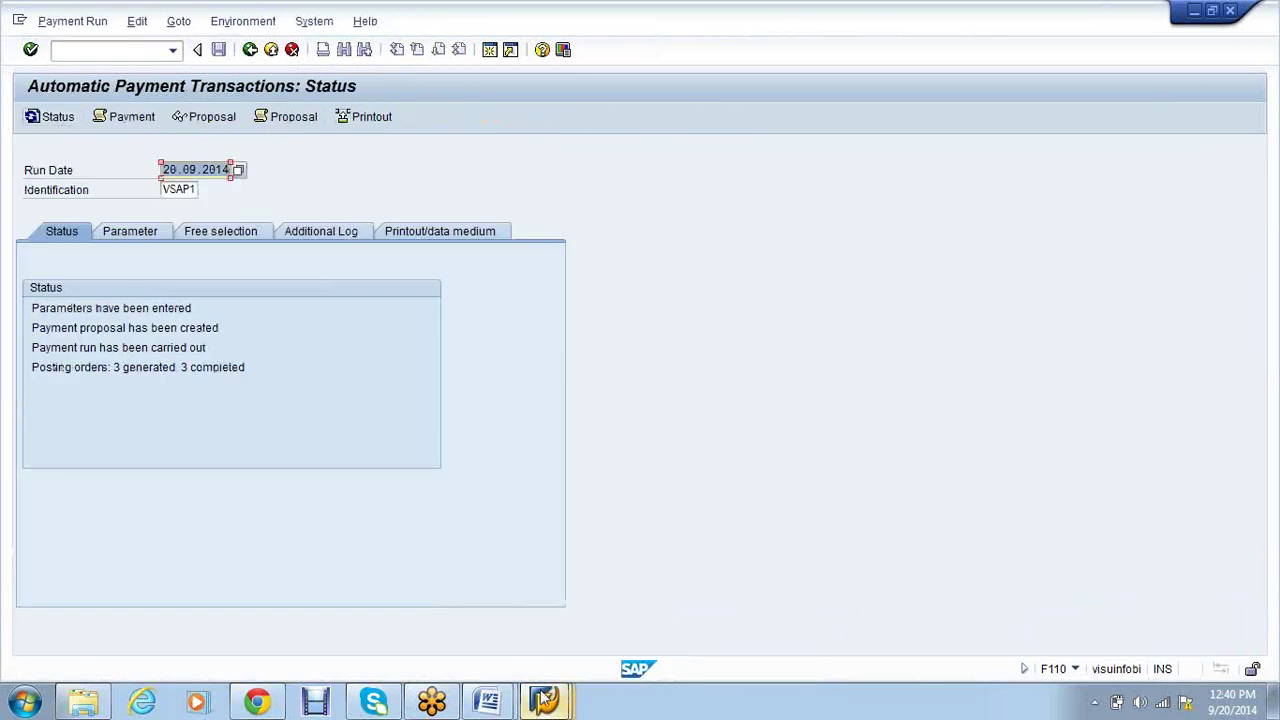
{"action": "mouse_move", "coordinate": [544, 697]}
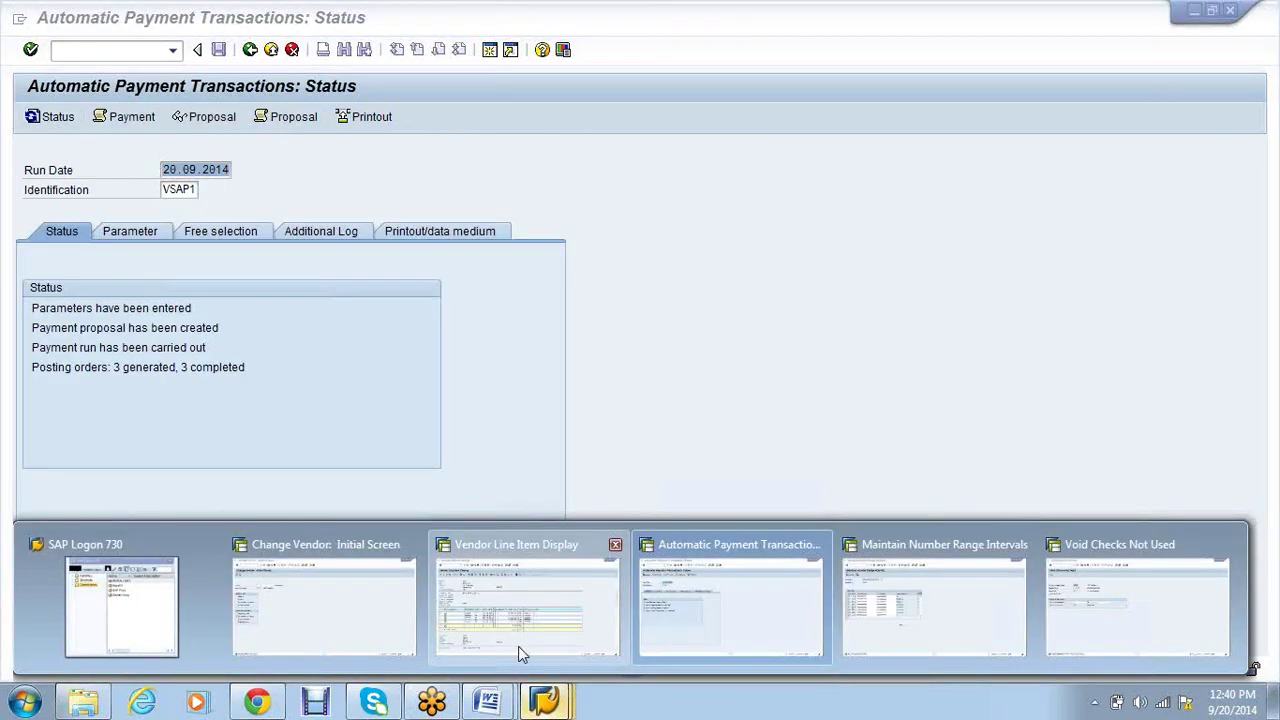
{"action": "left_click", "coordinate": [518, 646]}
{"action": "double_click", "coordinate": [215, 445]}
{"action": "left_click", "coordinate": [257, 24]}
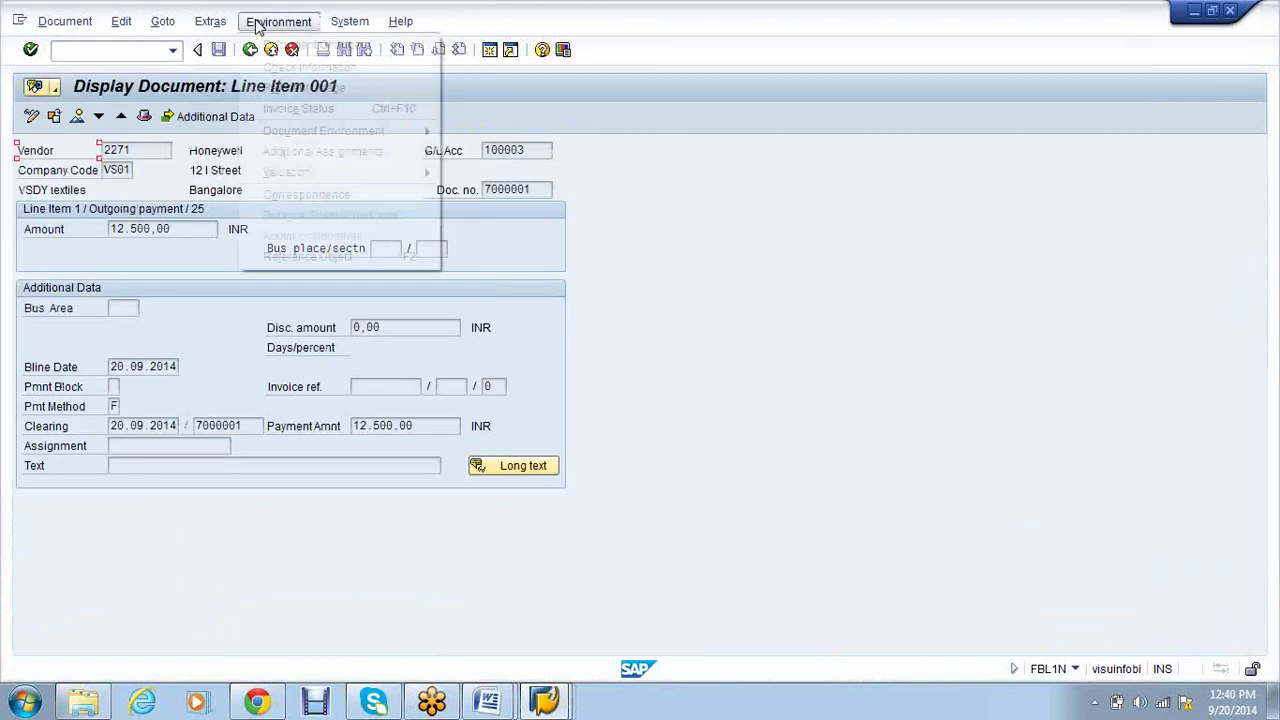
{"action": "left_click", "coordinate": [285, 46]}
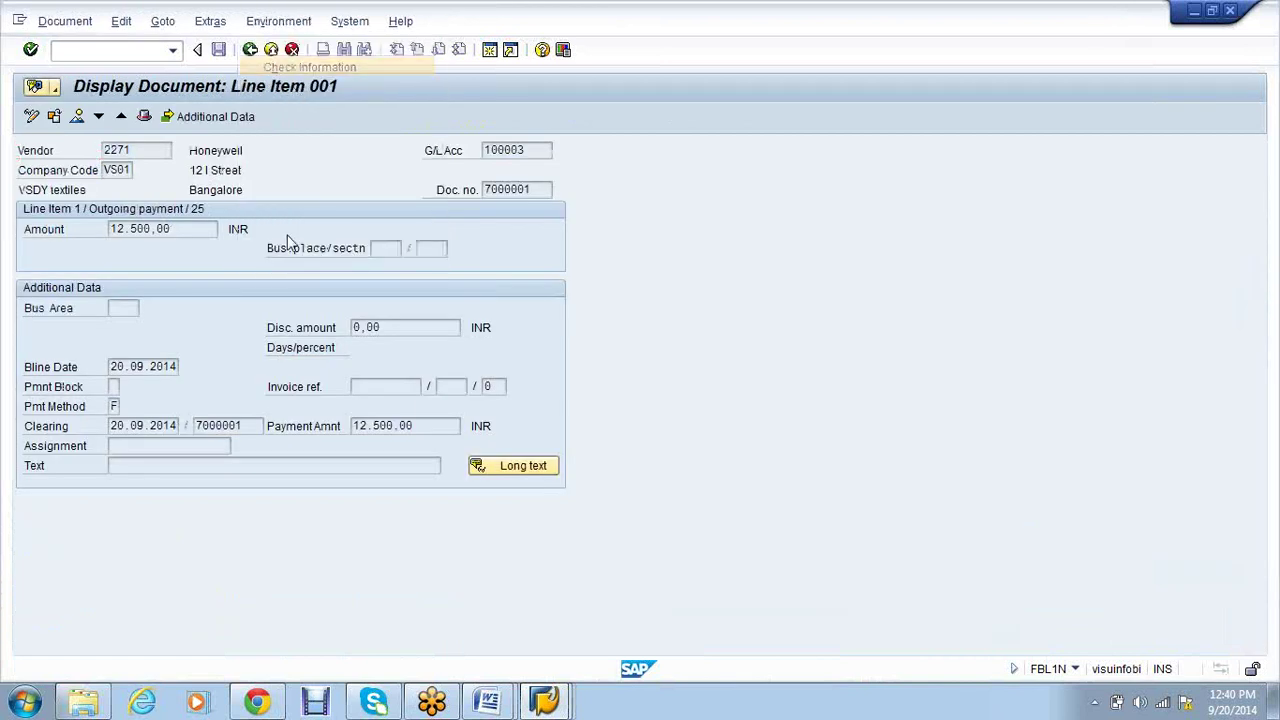
{"action": "left_click", "coordinate": [250, 49]}
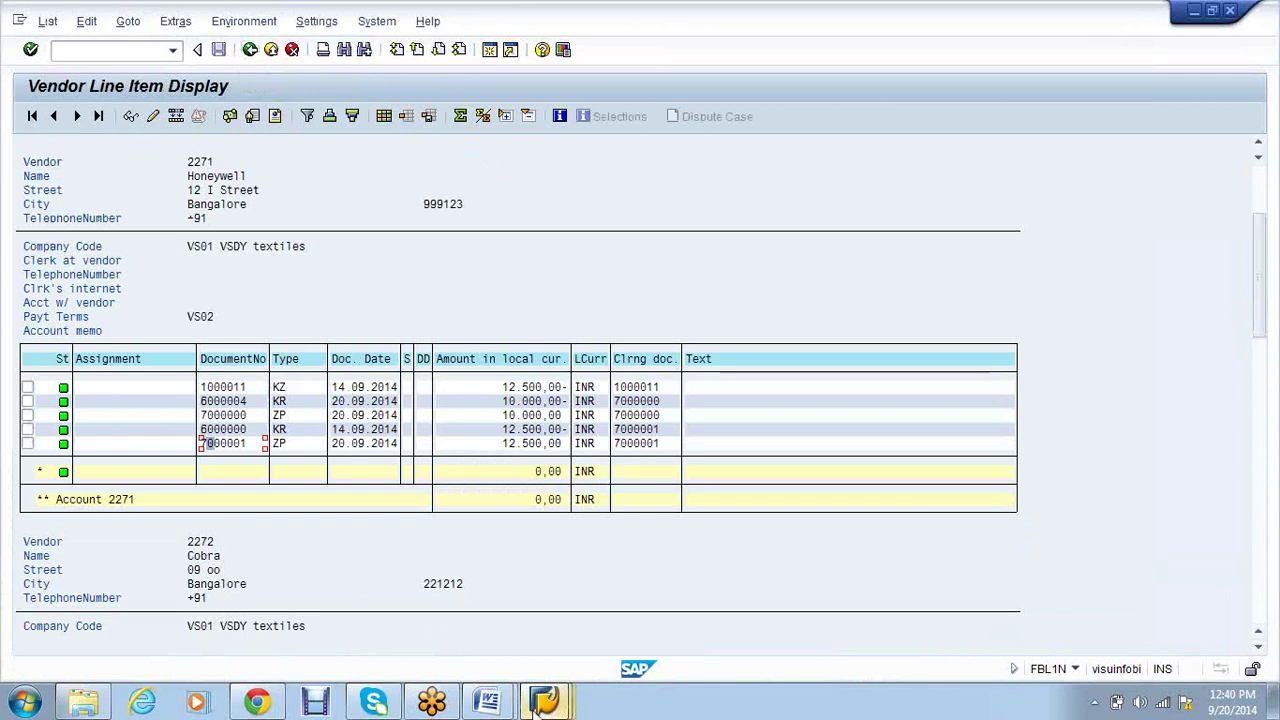
{"action": "mouse_move", "coordinate": [545, 703]}
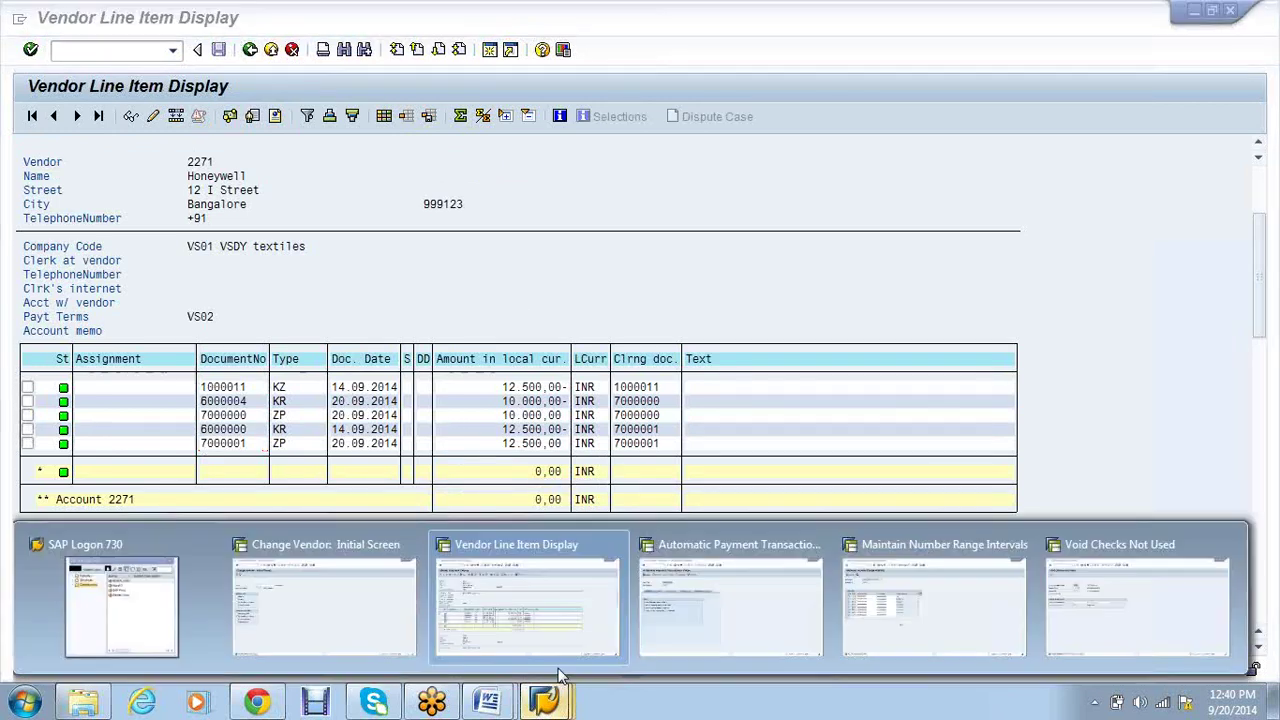
{"action": "left_click", "coordinate": [728, 600]}
{"action": "left_click", "coordinate": [58, 117]}
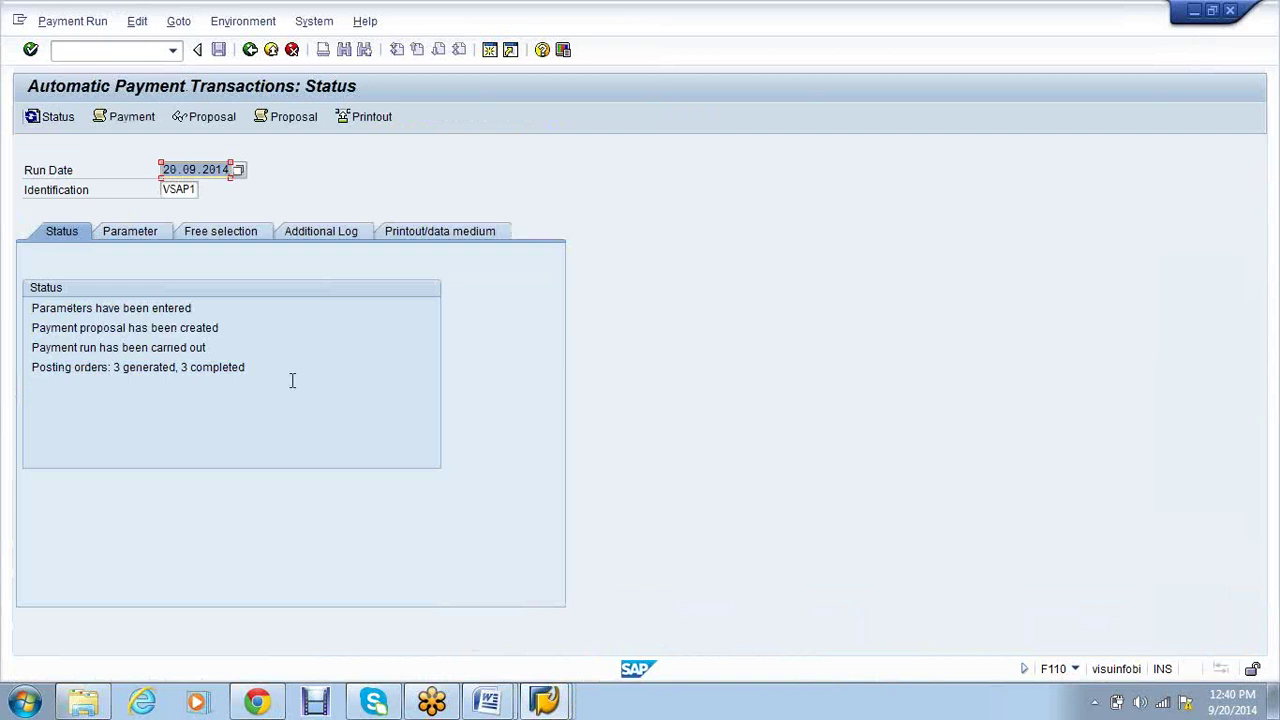
{"action": "left_click", "coordinate": [118, 117]}
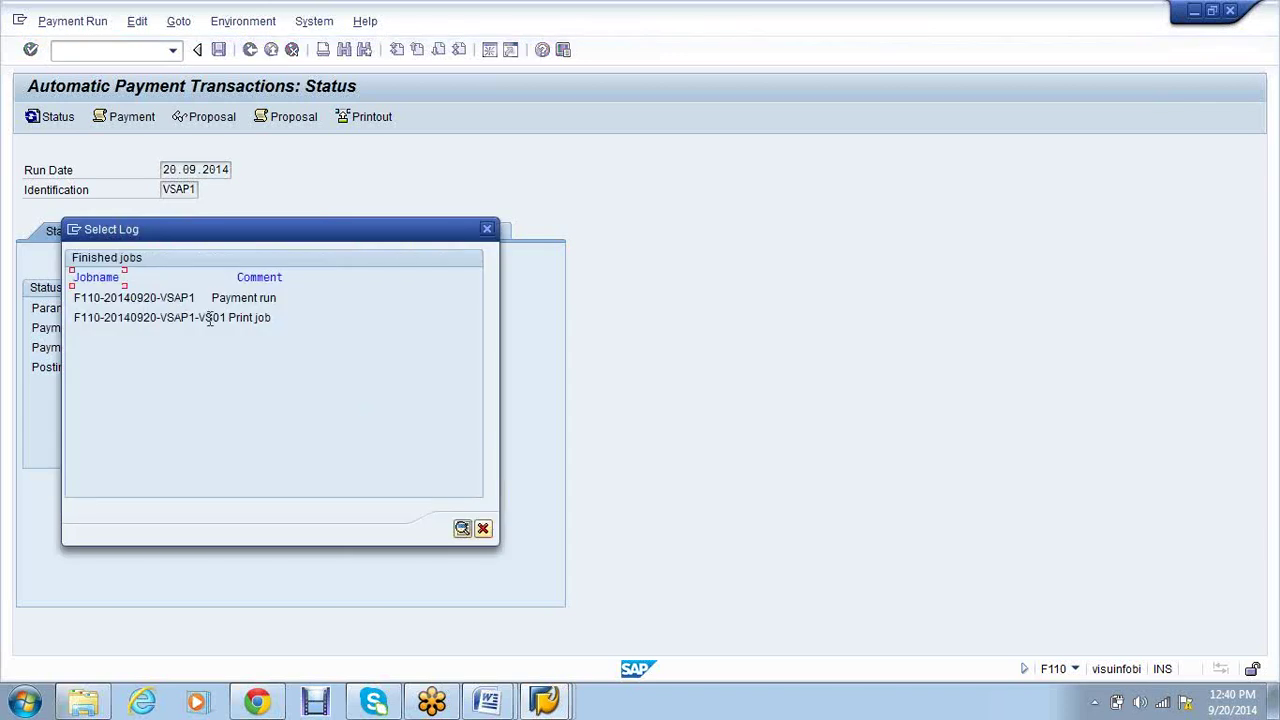
{"action": "double_click", "coordinate": [210, 318]}
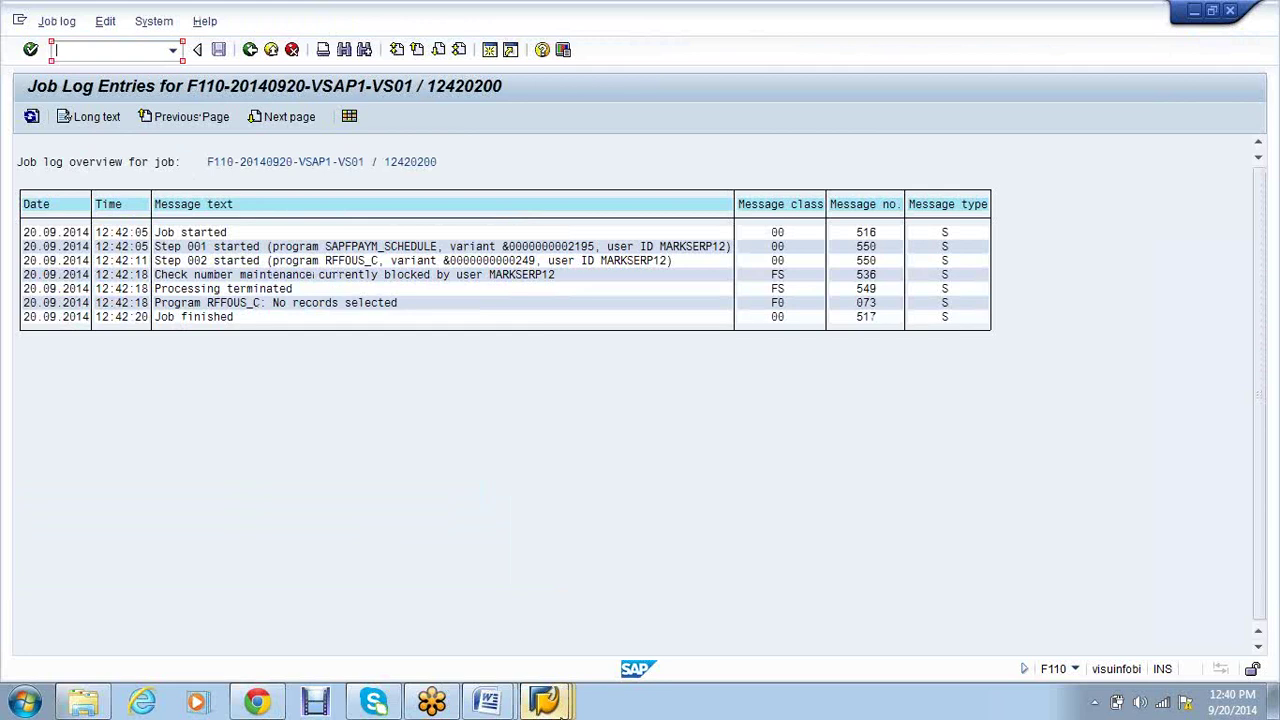
Exit the Void Checks Not Used transaction in its open session and return to the print job's log
{"action": "mouse_move", "coordinate": [558, 704]}
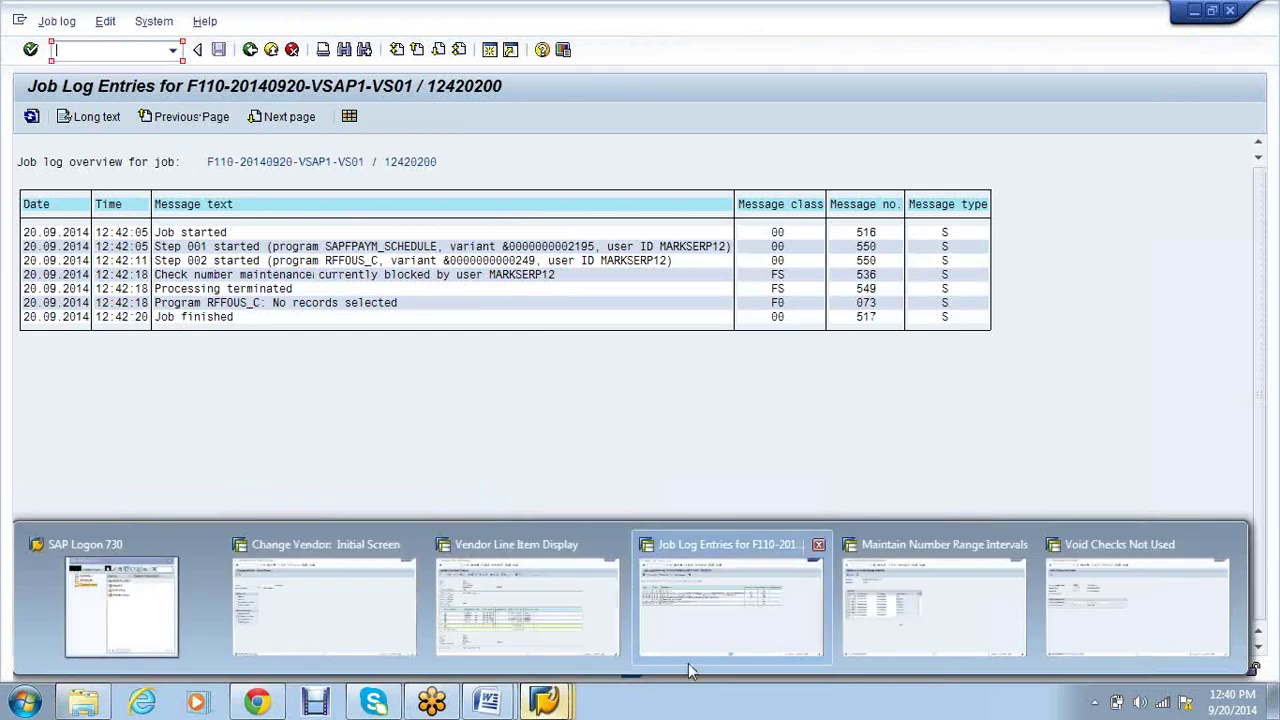
{"action": "left_click", "coordinate": [554, 627]}
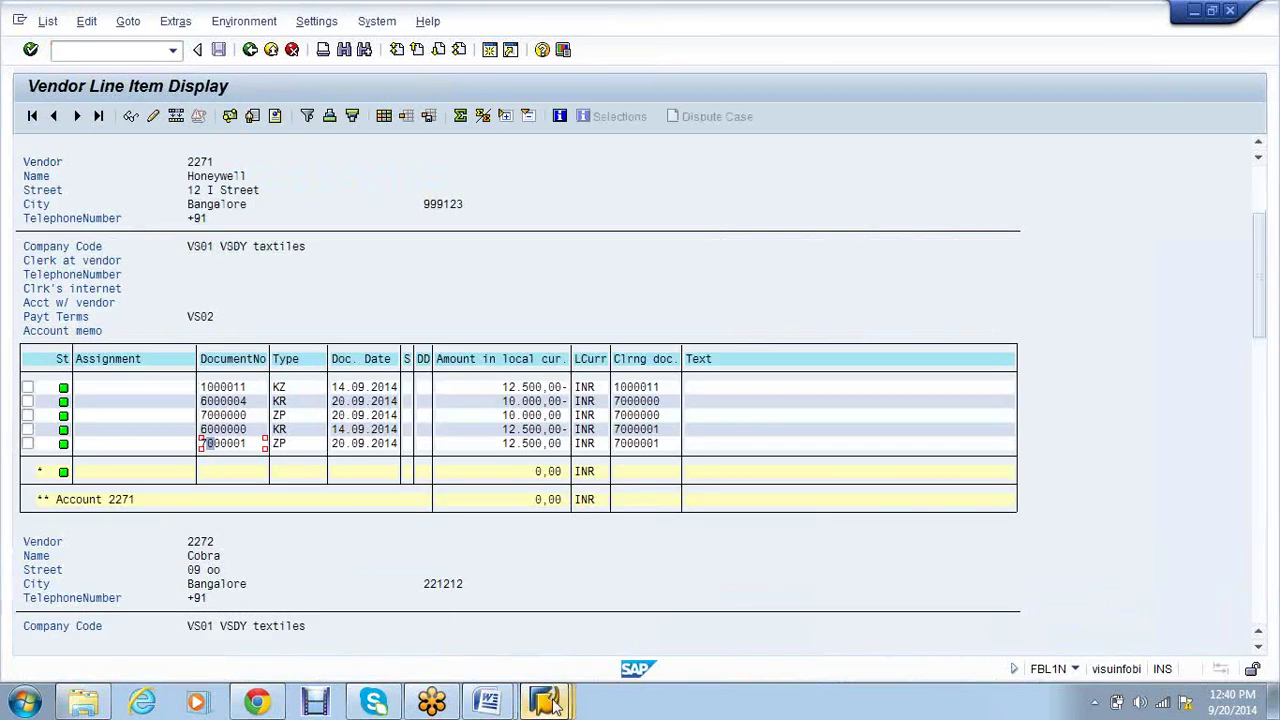
{"action": "mouse_move", "coordinate": [553, 704]}
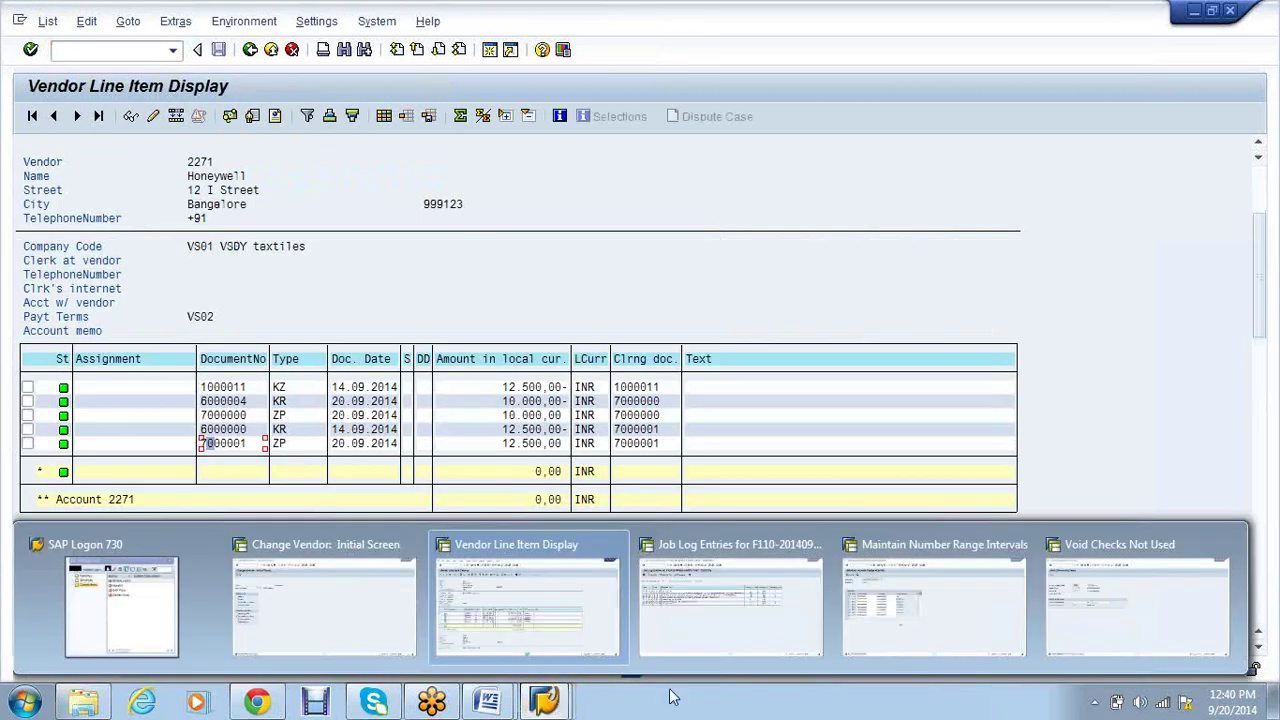
{"action": "left_click", "coordinate": [1148, 606]}
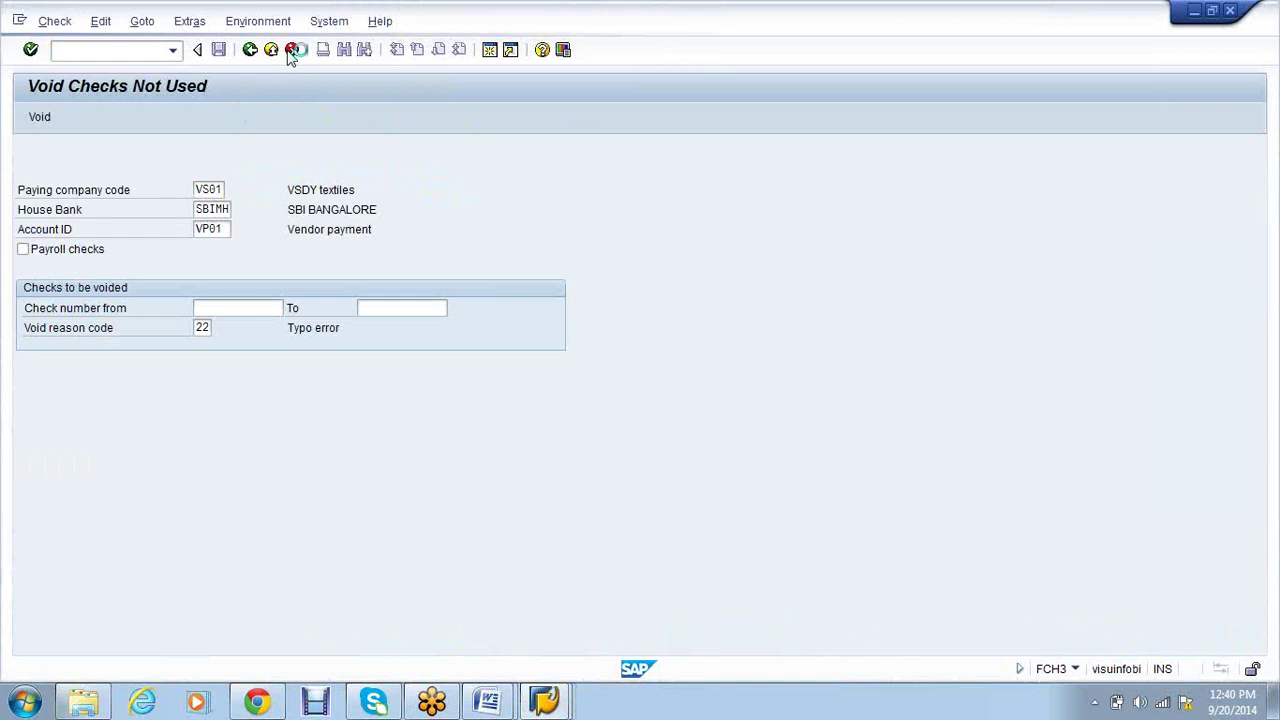
{"action": "left_click", "coordinate": [291, 50]}
{"action": "left_click", "coordinate": [548, 703]}
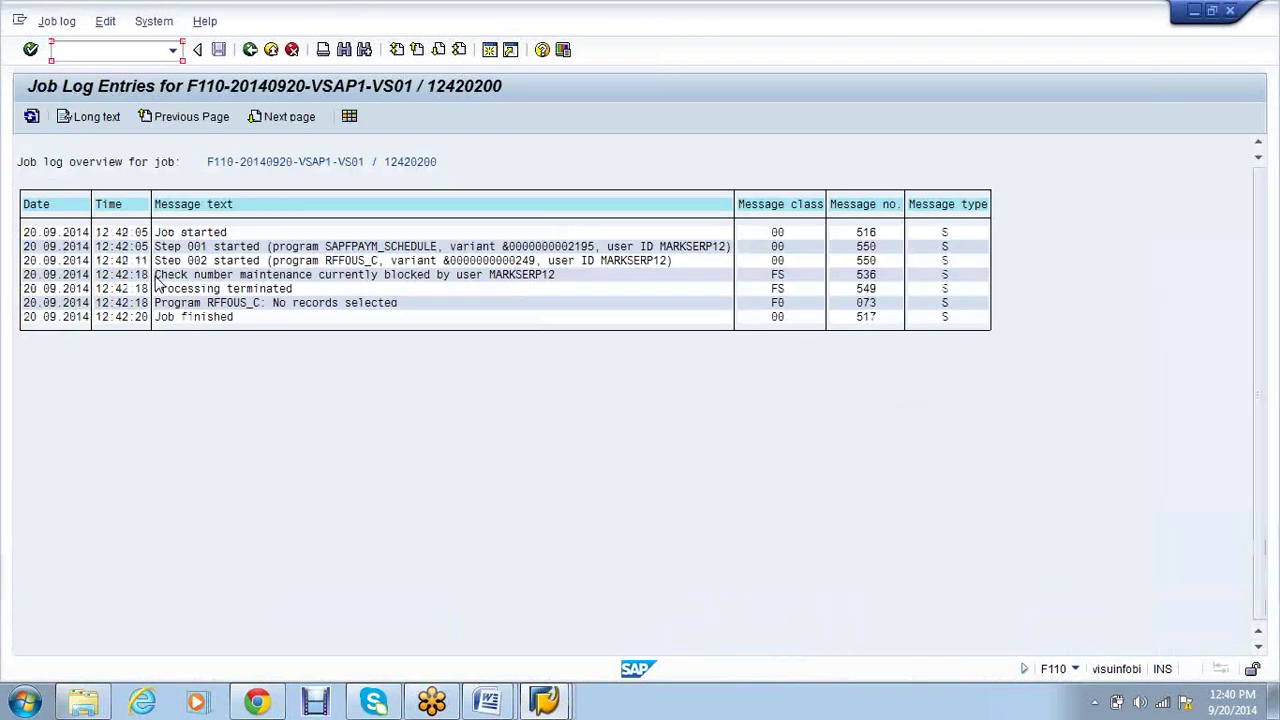
Examine the message entries in the print job's log and return to the payment run status
{"action": "left_click_drag", "start_coordinate": [170, 287], "coordinate": [551, 287]}
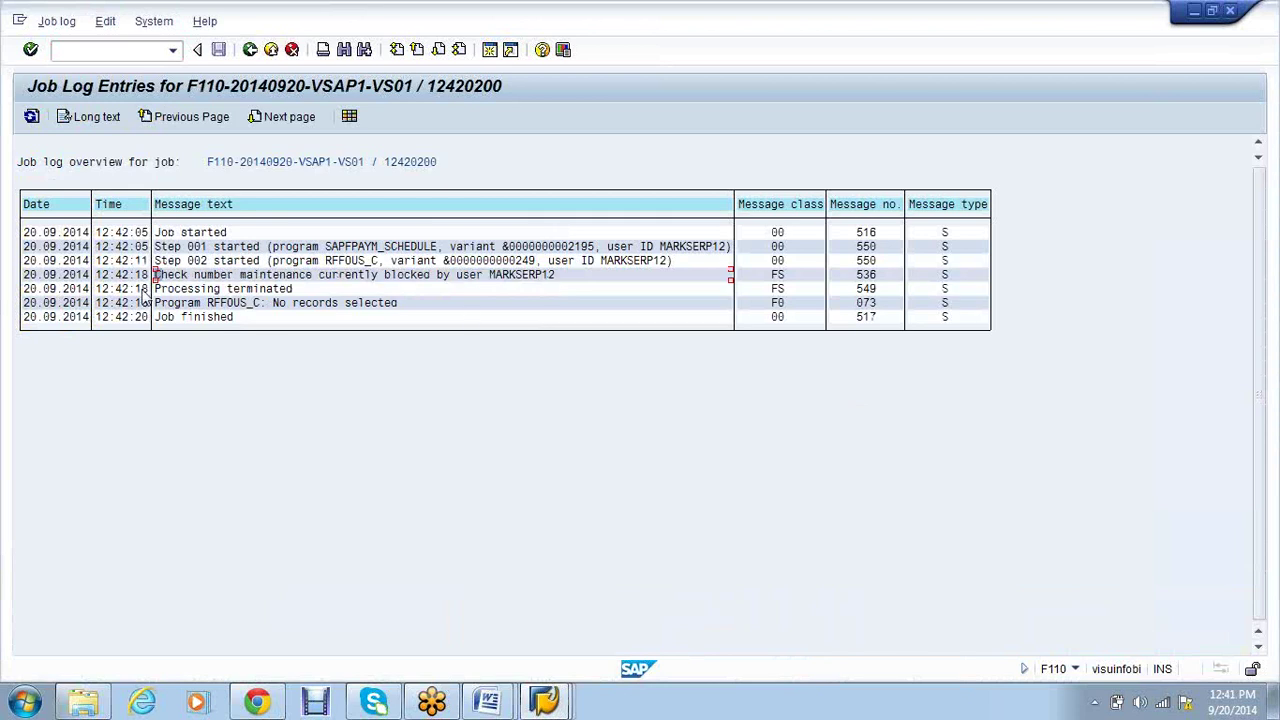
{"action": "left_click_drag", "start_coordinate": [145, 291], "coordinate": [188, 292]}
{"action": "left_click", "coordinate": [251, 49]}
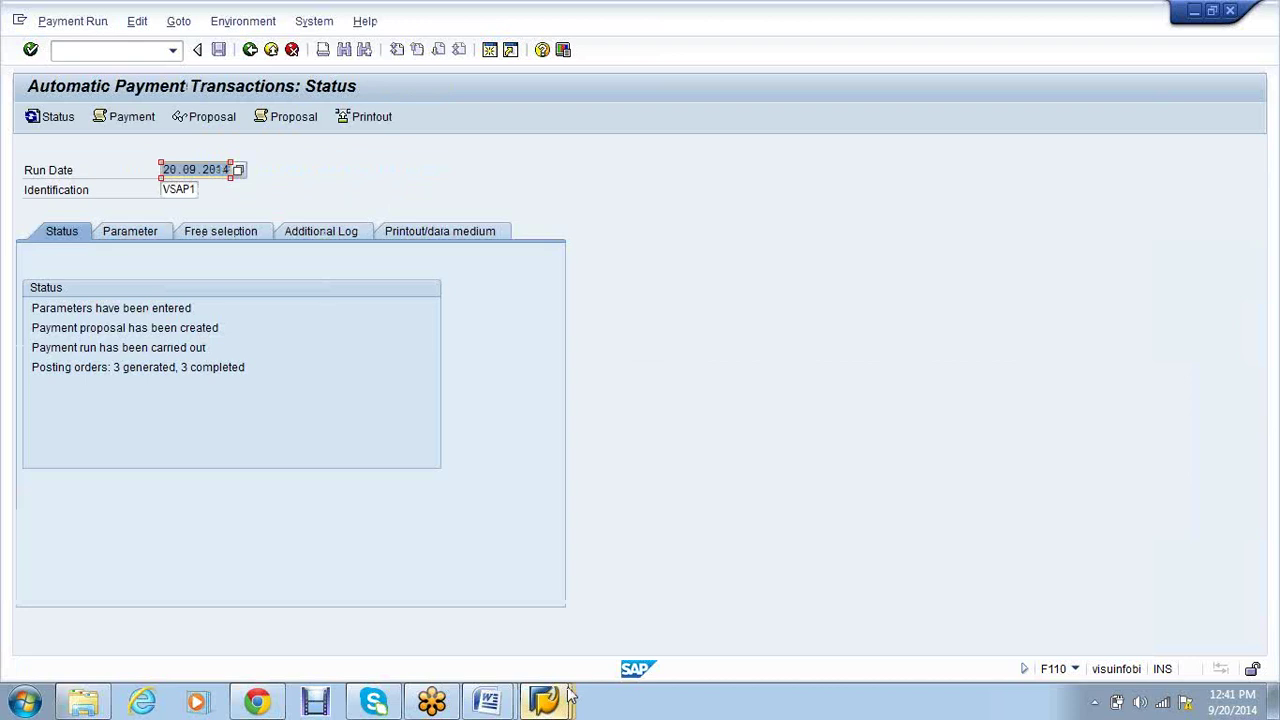
Start the Reset Cleared Items transaction (FBRA) in the session showing the number range intervals
{"action": "mouse_move", "coordinate": [566, 695]}
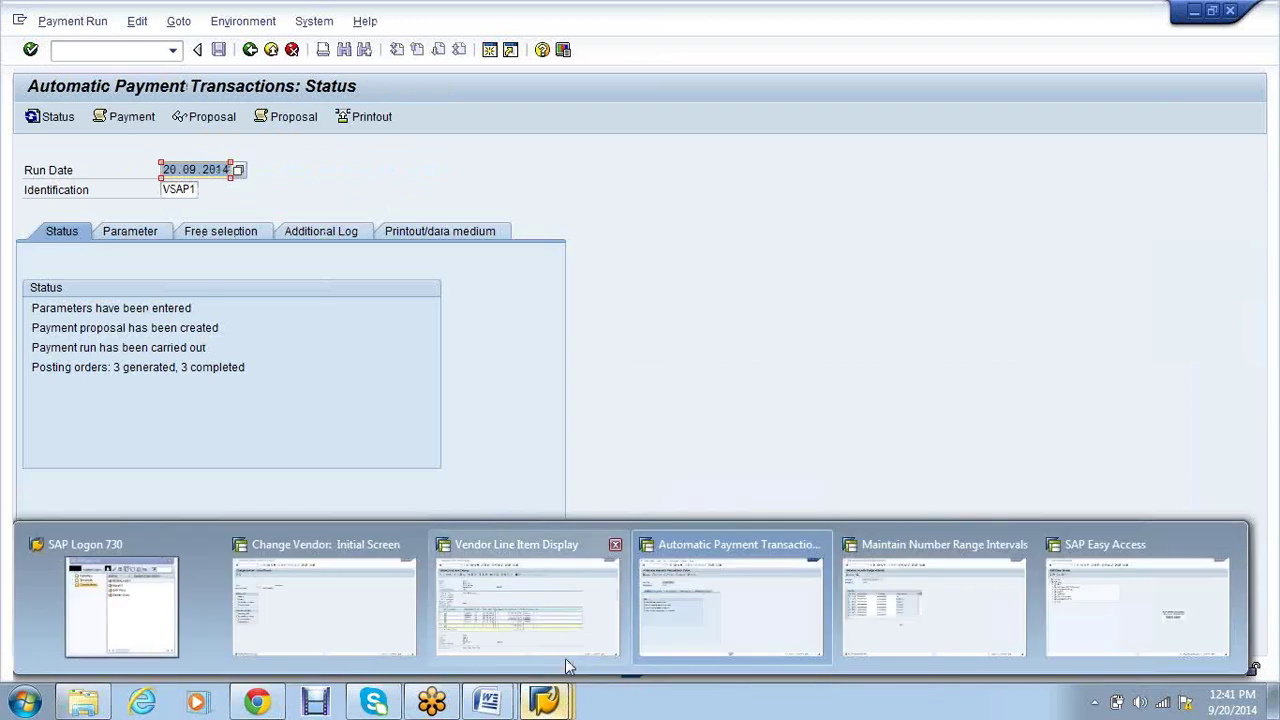
{"action": "left_click", "coordinate": [537, 637]}
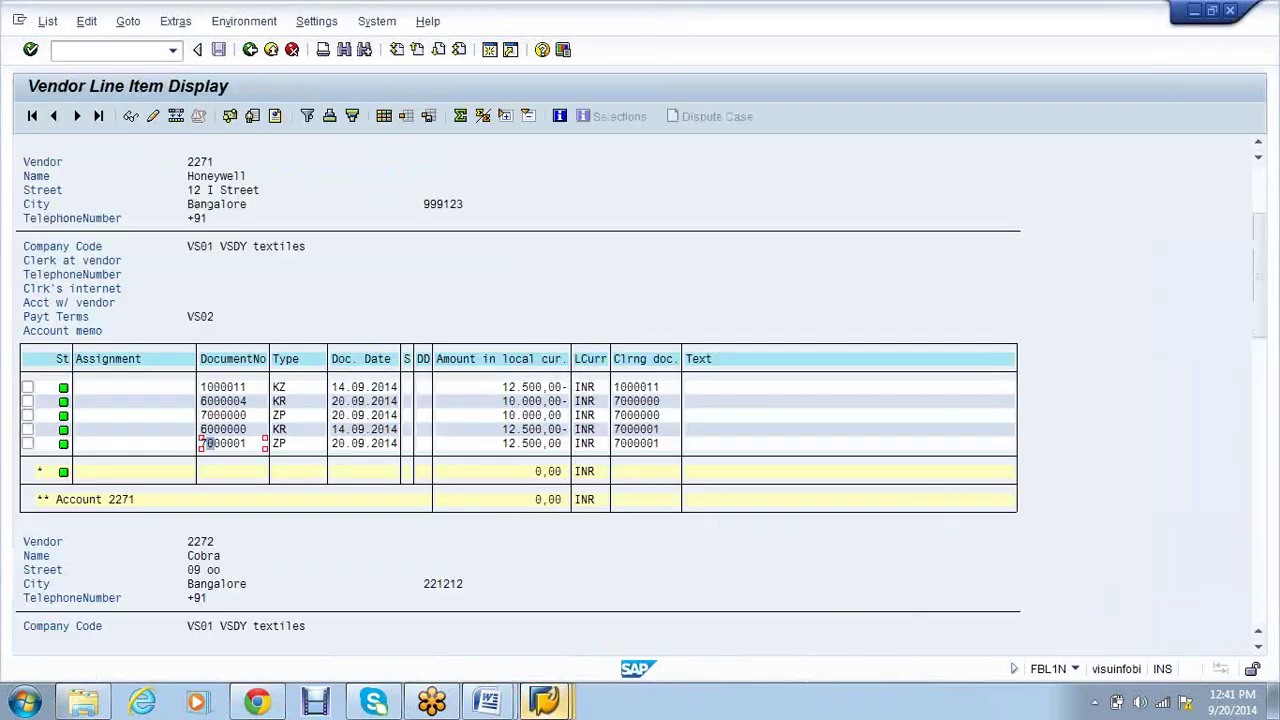
{"action": "left_click", "coordinate": [543, 702]}
{"action": "left_click", "coordinate": [543, 702]}
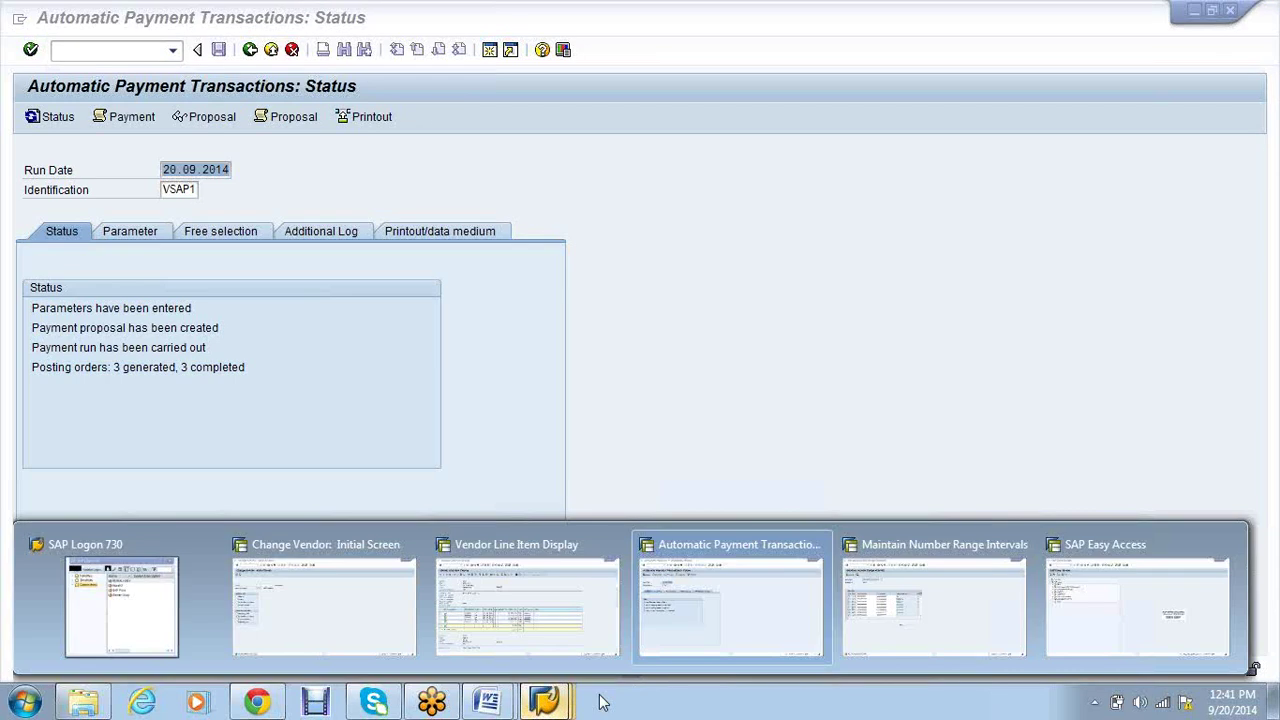
{"action": "left_click", "coordinate": [934, 590]}
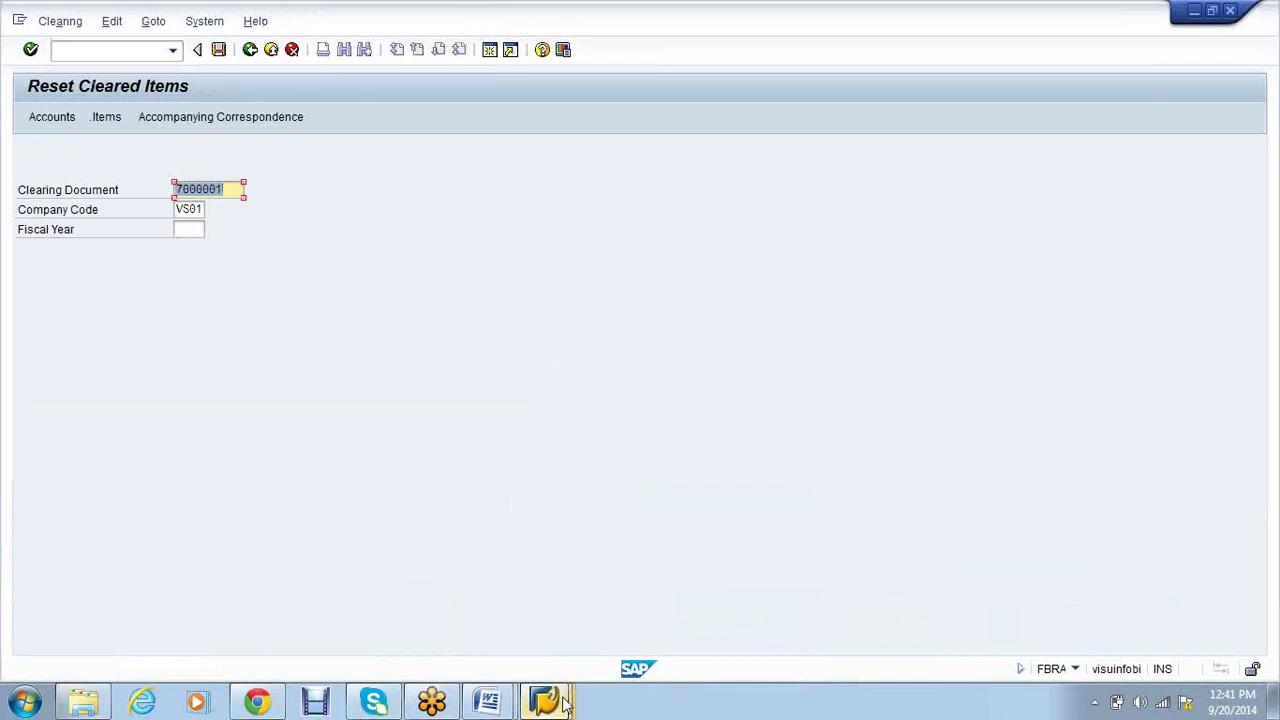
Review the cleared line items and clearing documents of vendors Honeywell and Cobra
{"action": "left_click", "coordinate": [558, 703]}
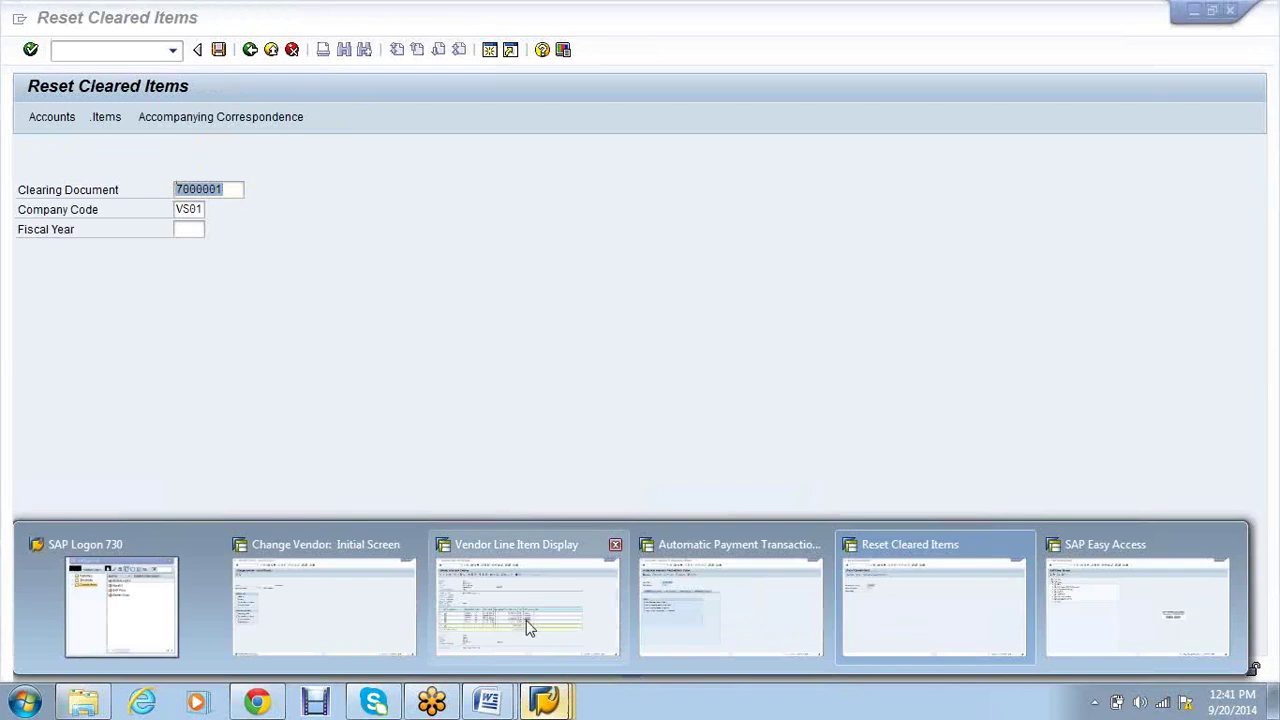
{"action": "left_click", "coordinate": [522, 612]}
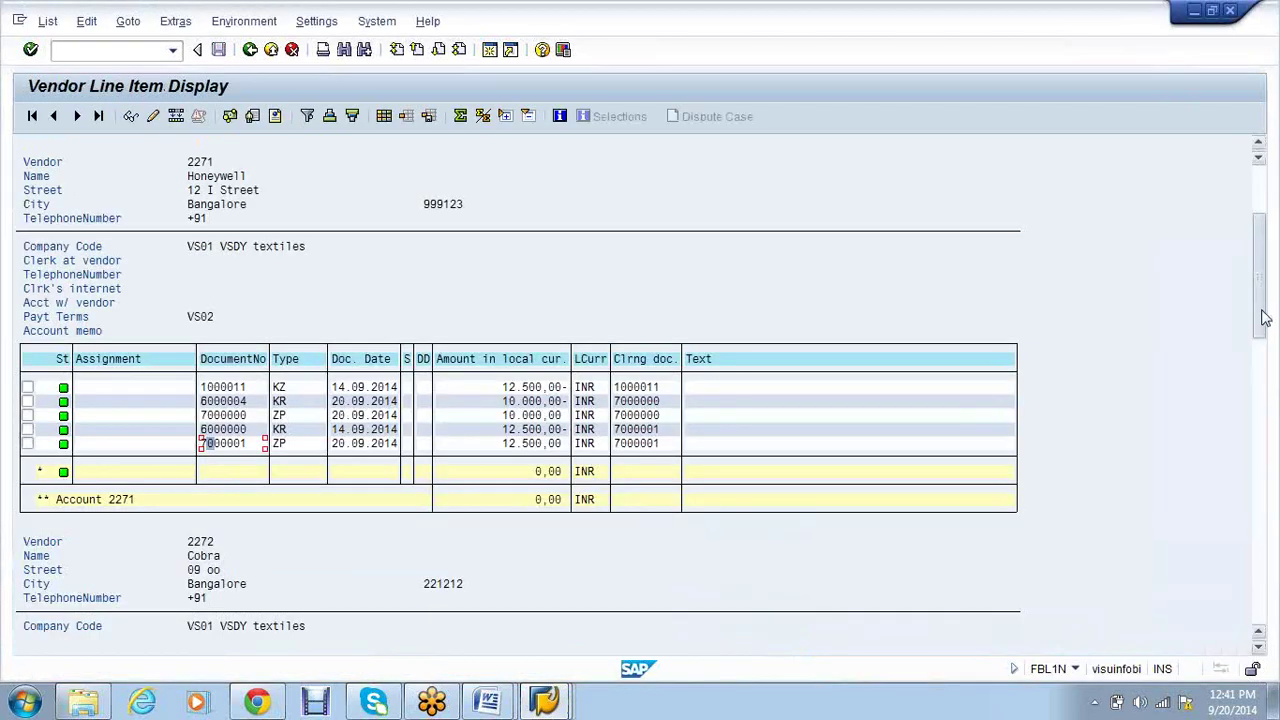
{"action": "left_click_drag", "start_coordinate": [1263, 318], "coordinate": [1262, 602]}
{"action": "scroll", "coordinate": [414, 443], "scroll_direction": "down", "scroll_amount": 5}
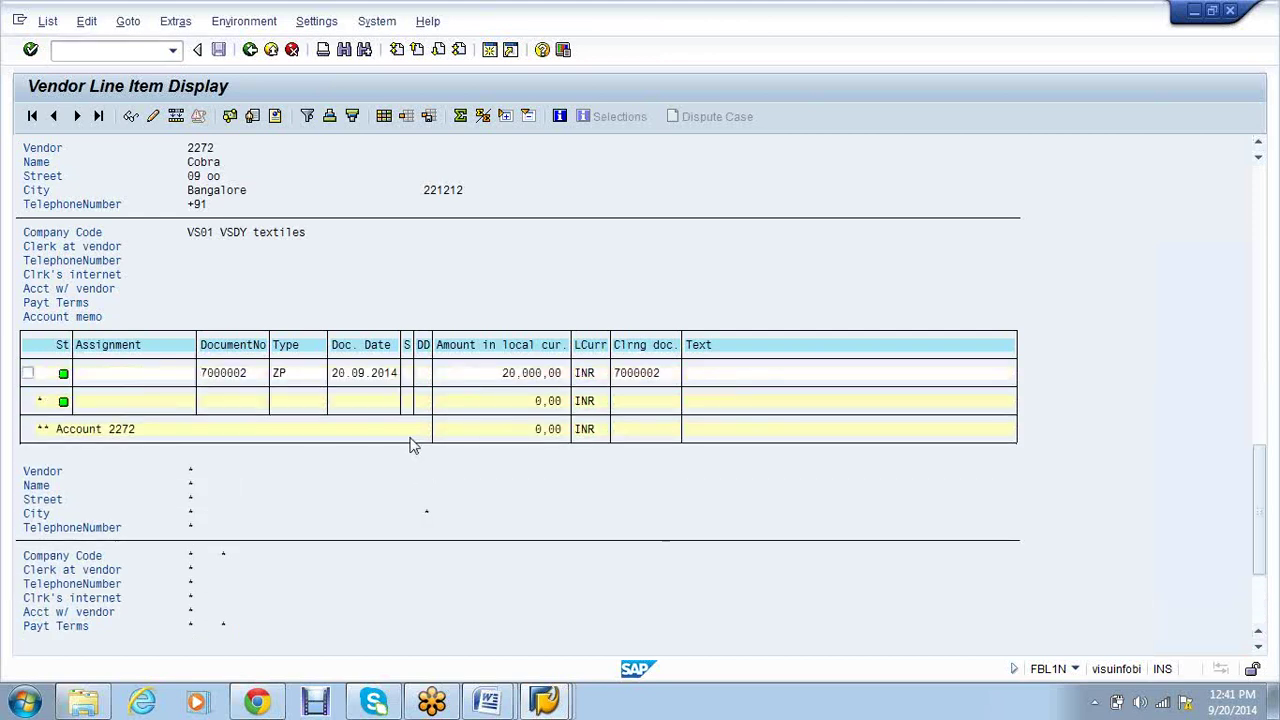
{"action": "mouse_move", "coordinate": [563, 703]}
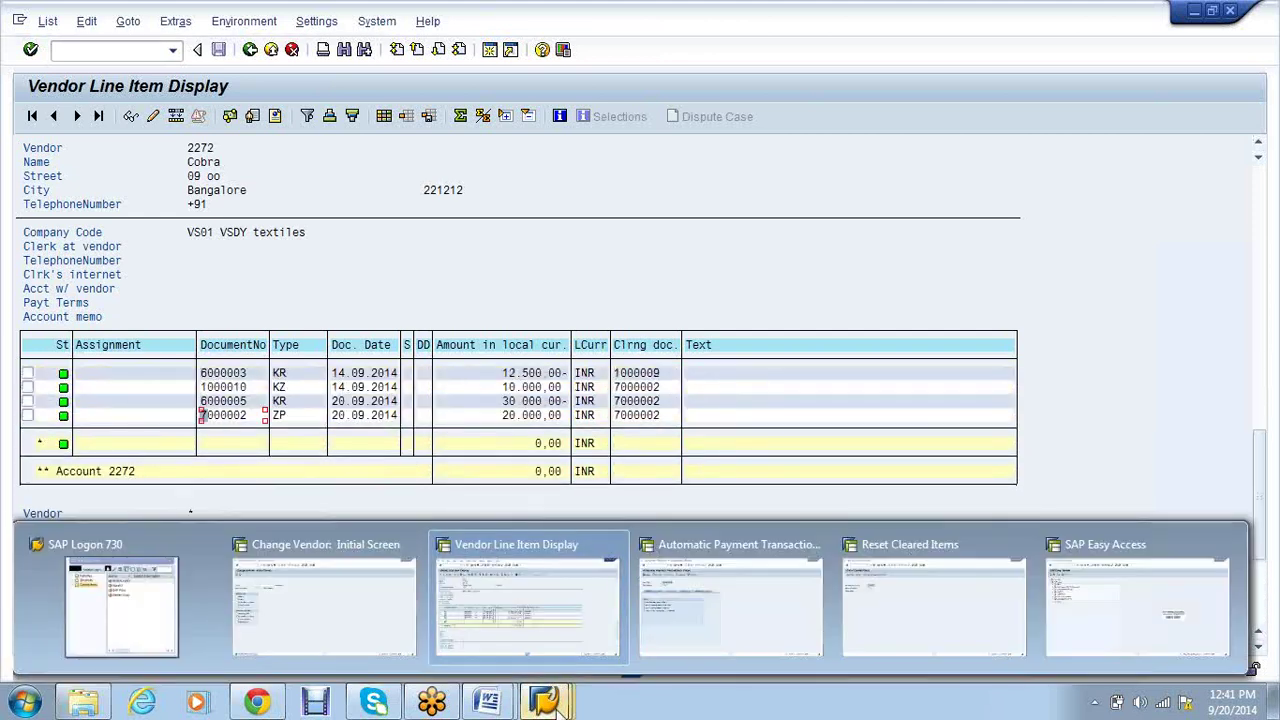
{"action": "left_click", "coordinate": [520, 634]}
{"action": "mouse_move", "coordinate": [550, 700]}
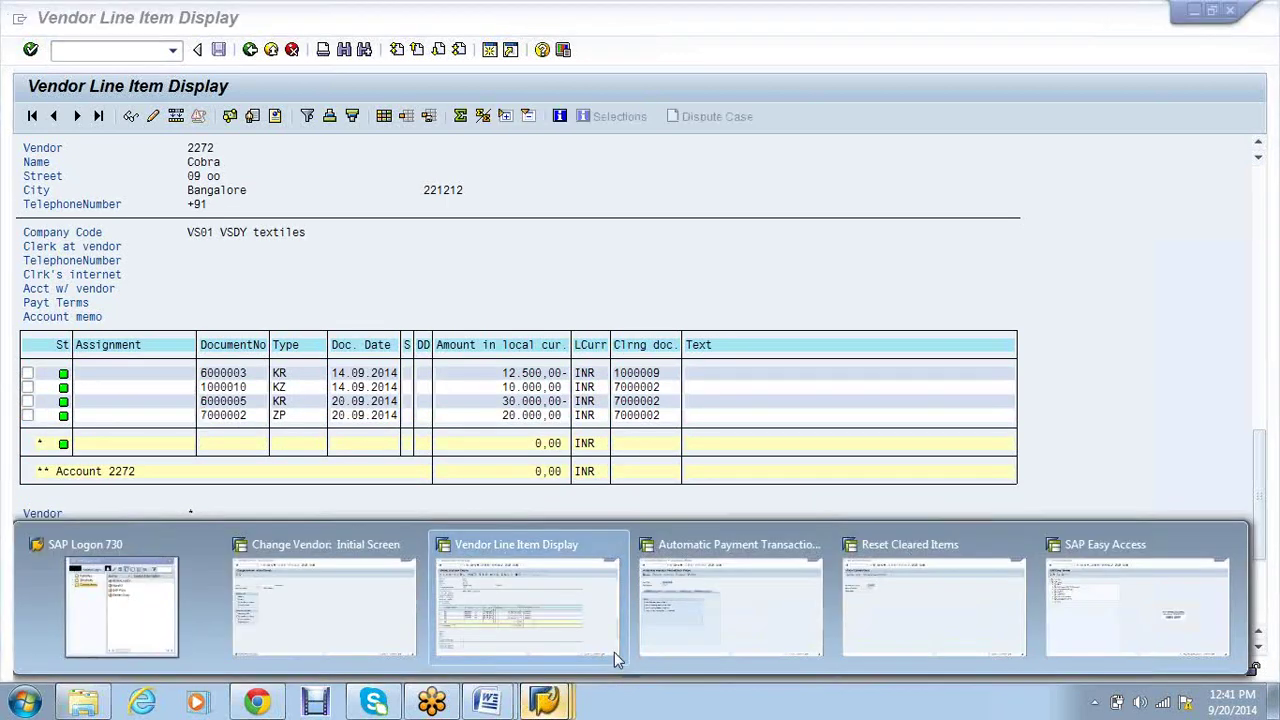
{"action": "left_click", "coordinate": [694, 609]}
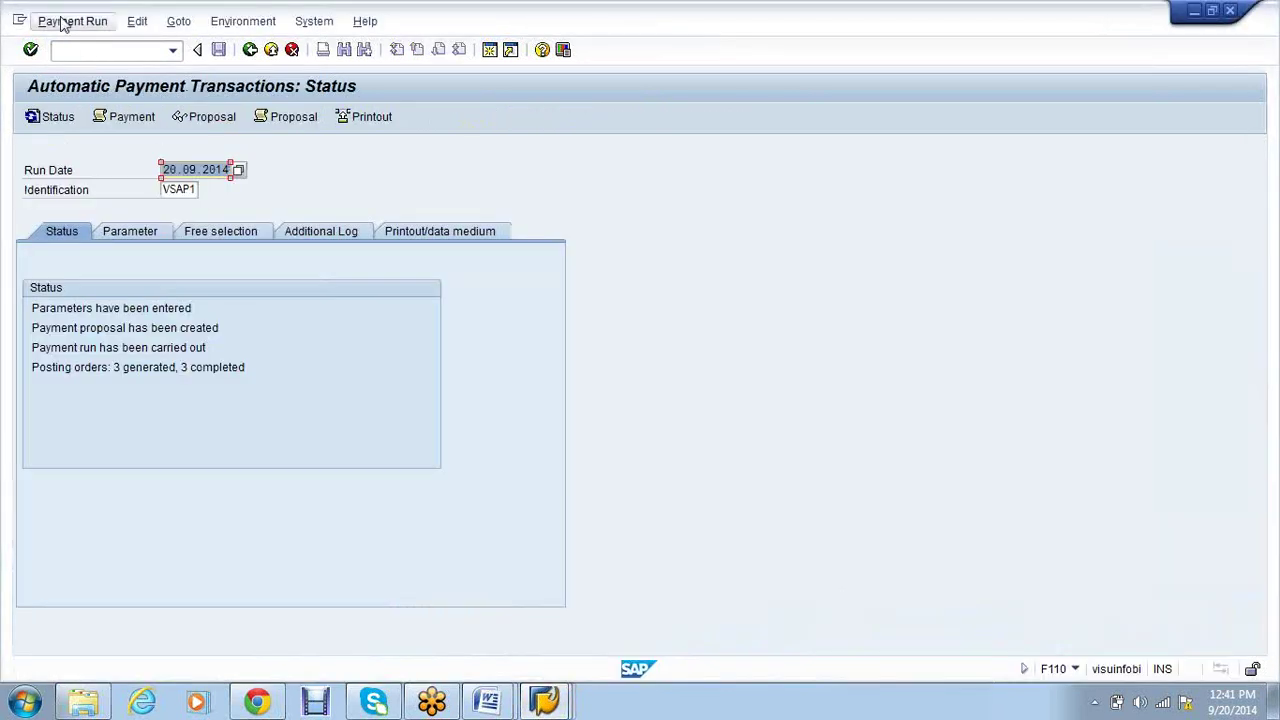
{"action": "left_click", "coordinate": [138, 22]}
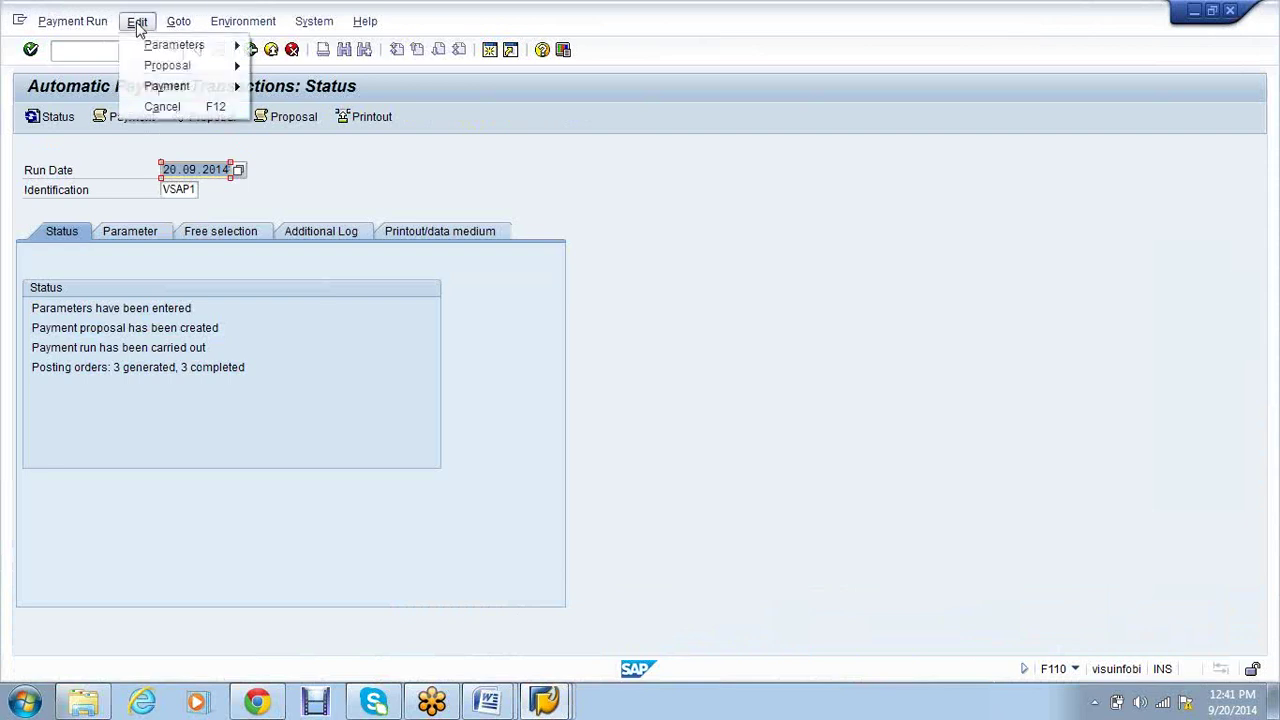
{"action": "mouse_move", "coordinate": [193, 97]}
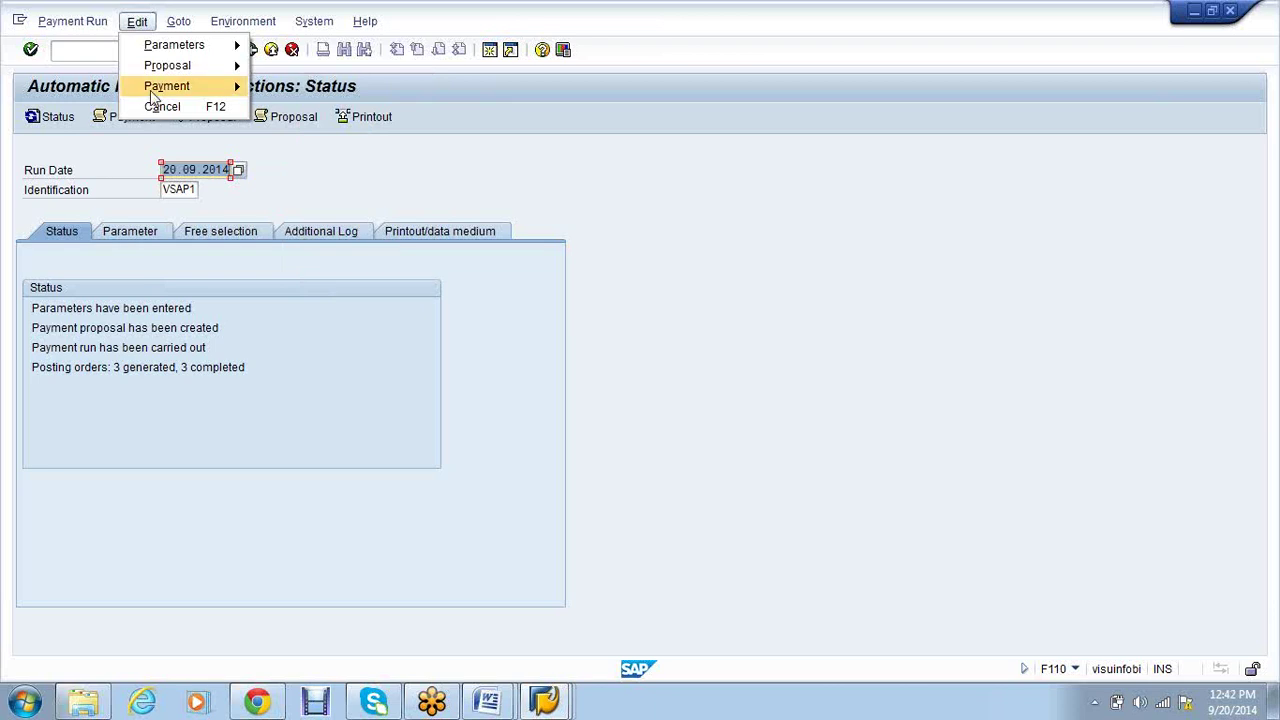
{"action": "mouse_move", "coordinate": [153, 95]}
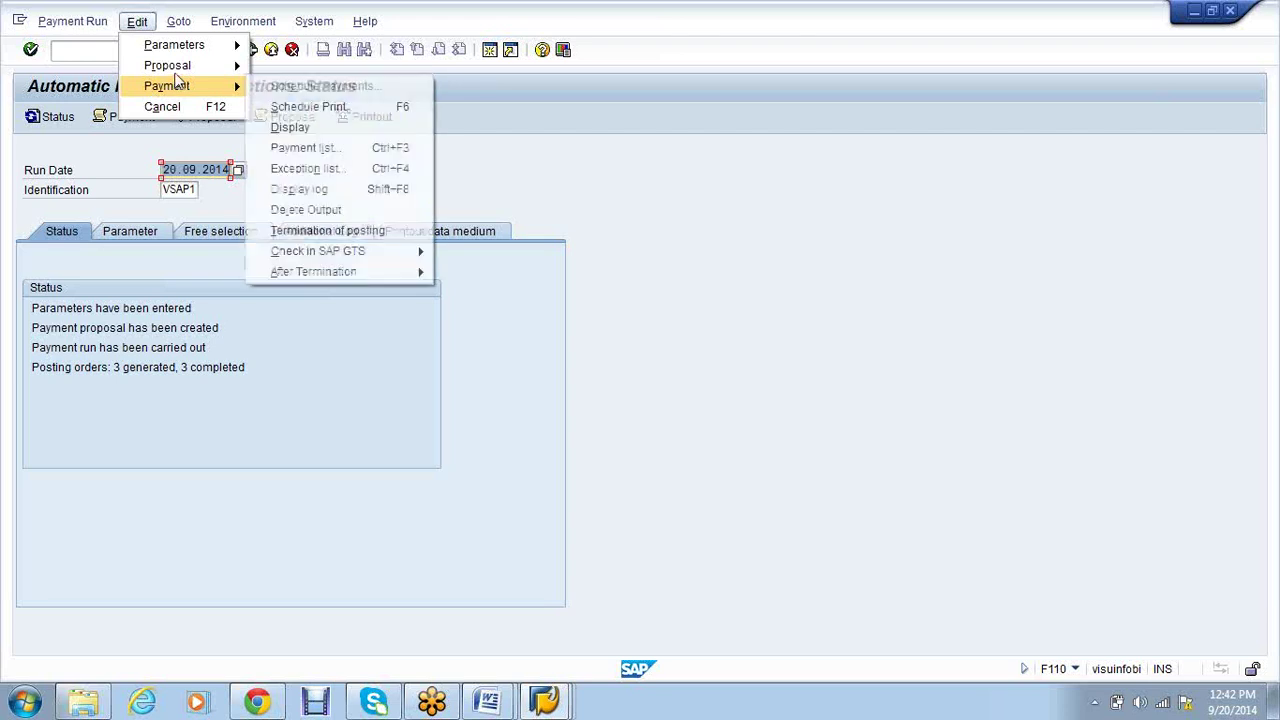
{"action": "mouse_move", "coordinate": [176, 72]}
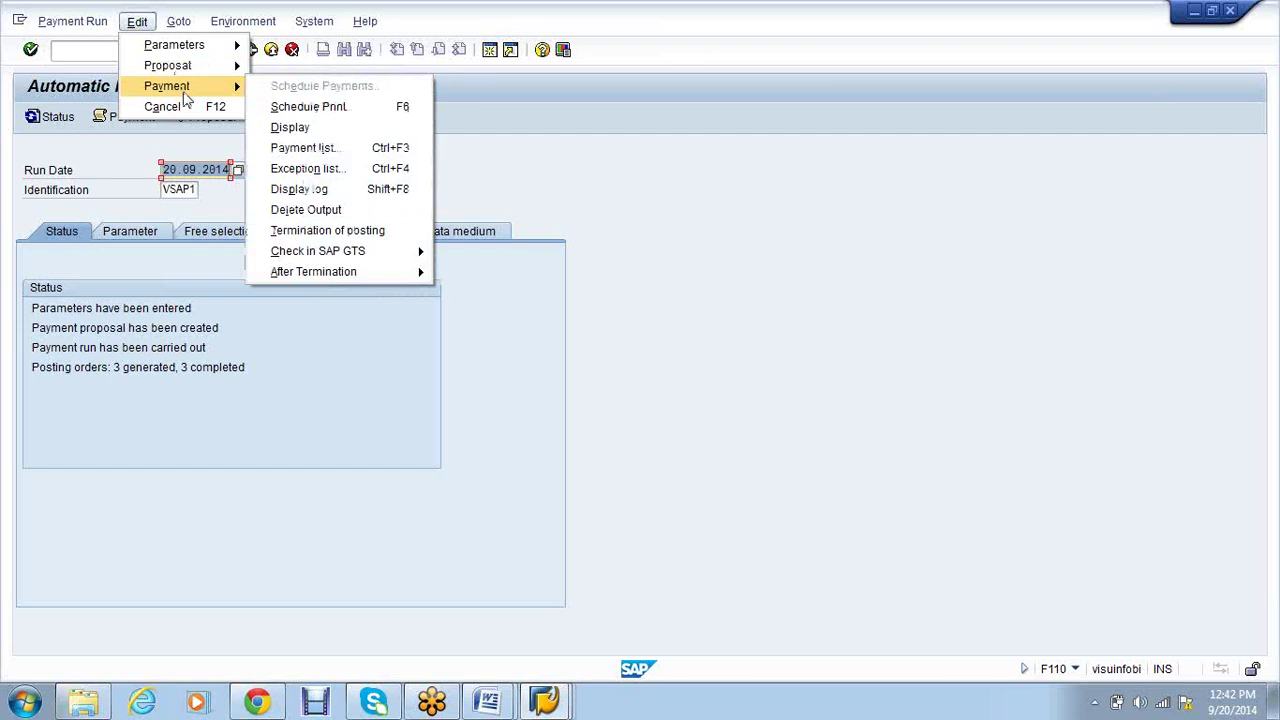
{"action": "left_click", "coordinate": [709, 386]}
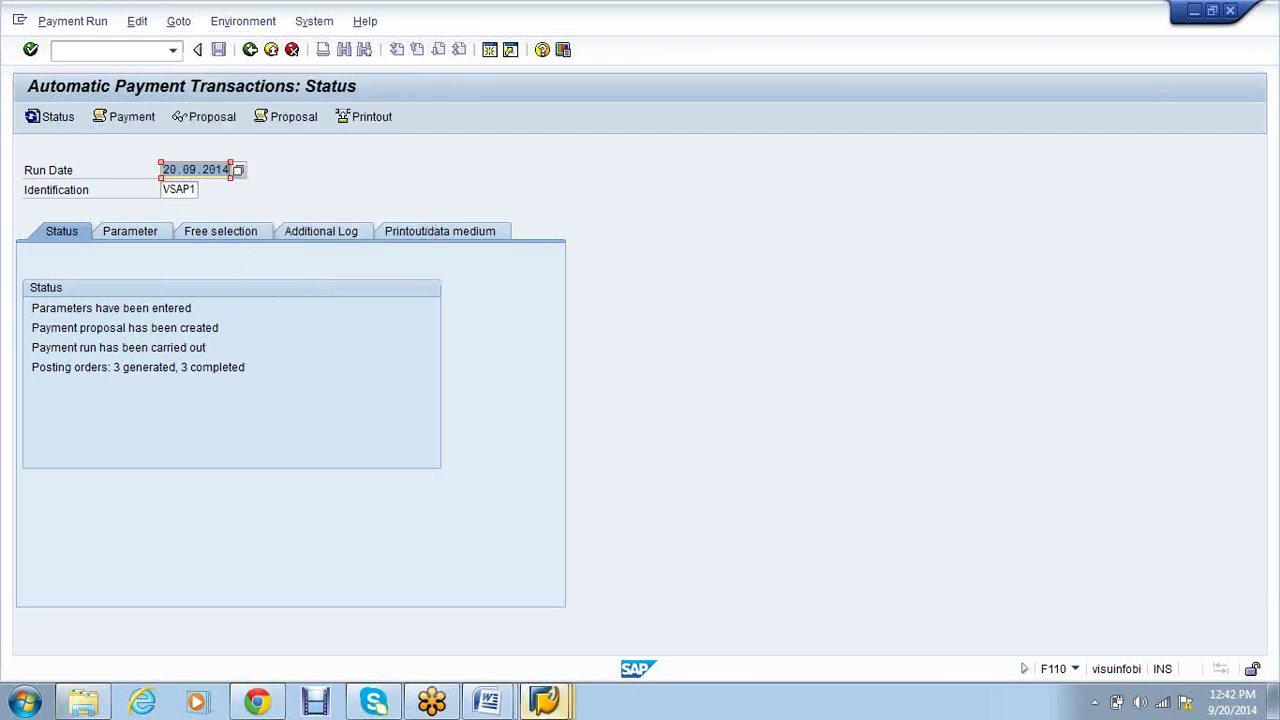
Reset and reverse clearing document 7000000 for company code VS01, fiscal year 2014, with reversal reason 01
{"action": "mouse_move", "coordinate": [544, 700]}
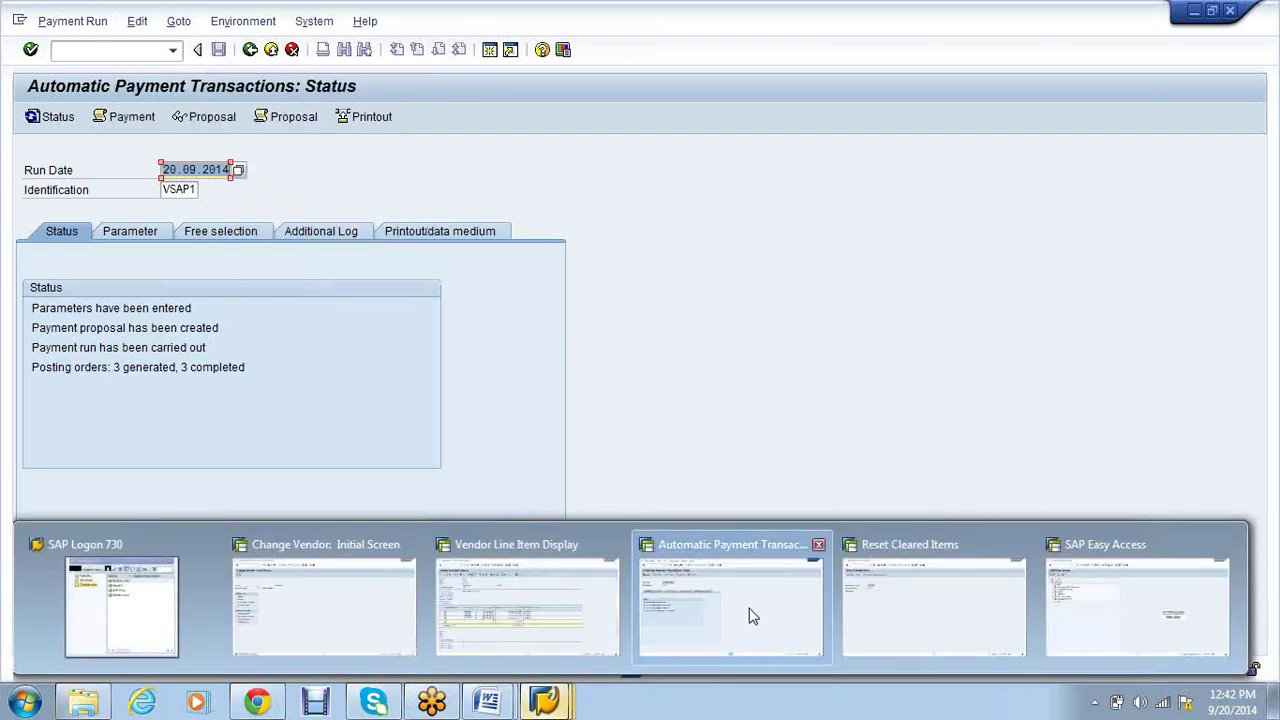
{"action": "left_click", "coordinate": [947, 627]}
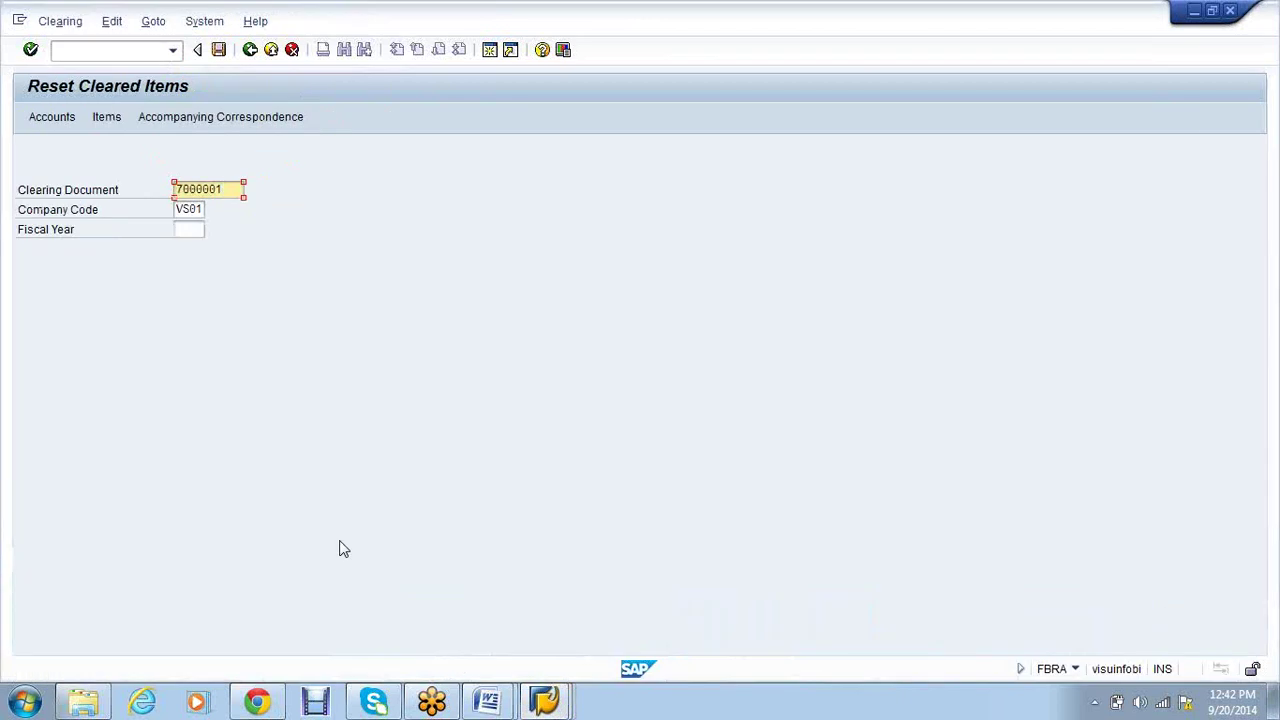
{"action": "type", "text": "0"}
{"action": "key", "text": "Tab"}
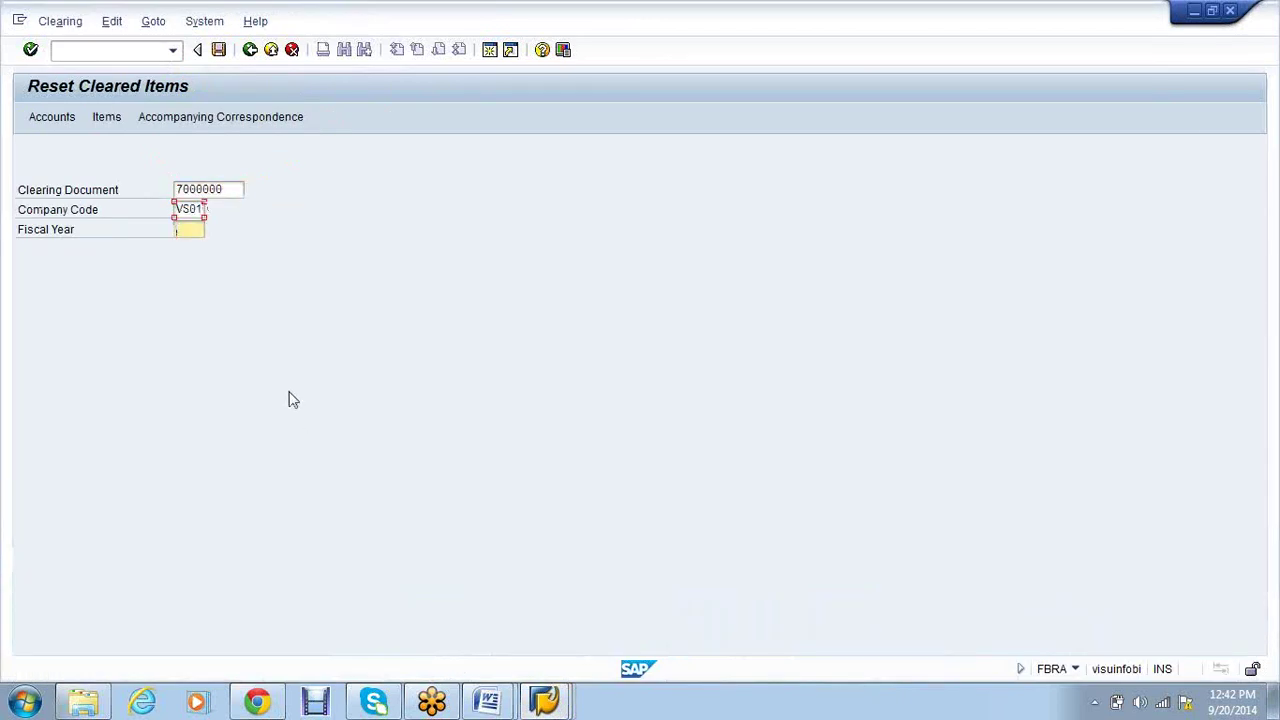
{"action": "key", "text": "Tab"}
{"action": "type", "text": "2014"}
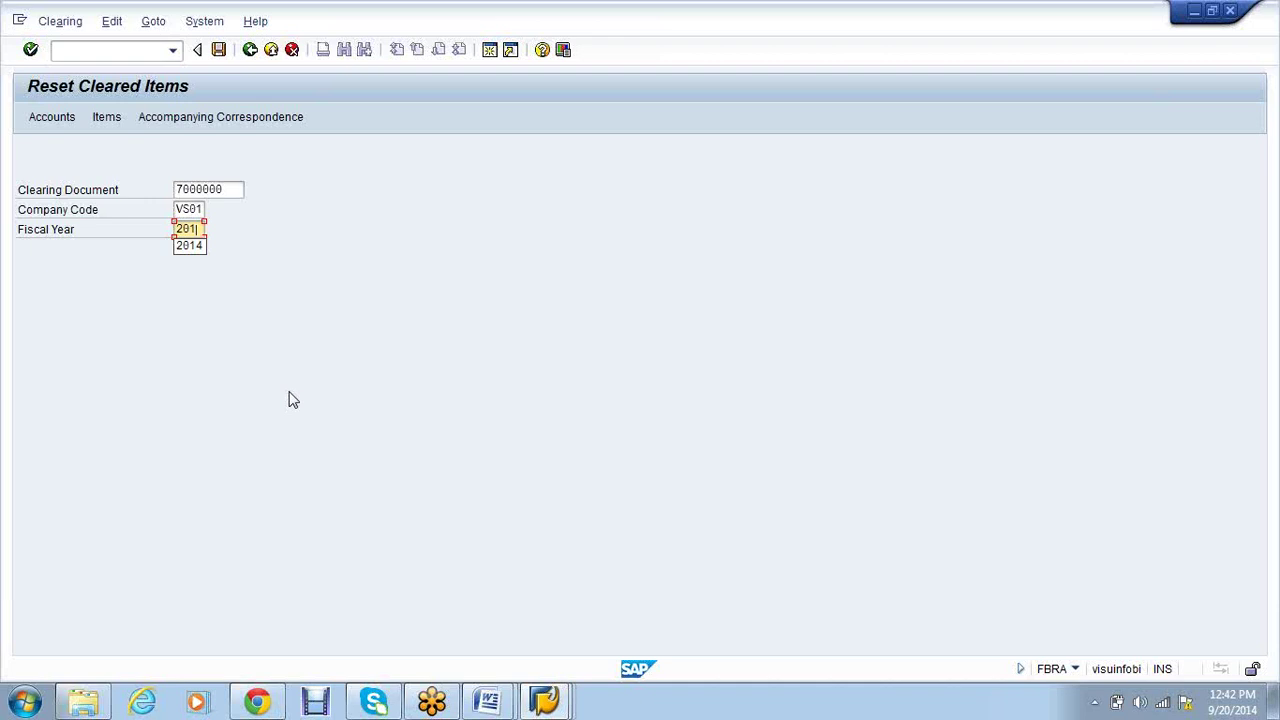
{"action": "left_click", "coordinate": [219, 50]}
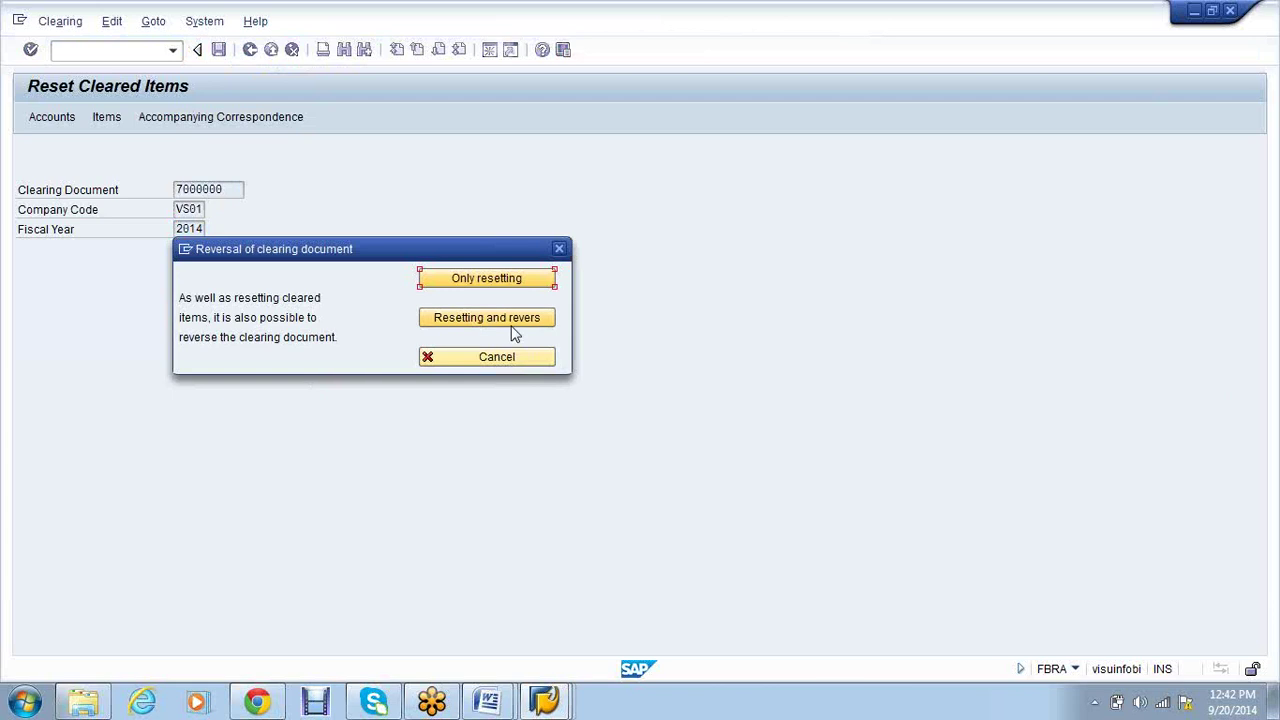
{"action": "left_click", "coordinate": [513, 334]}
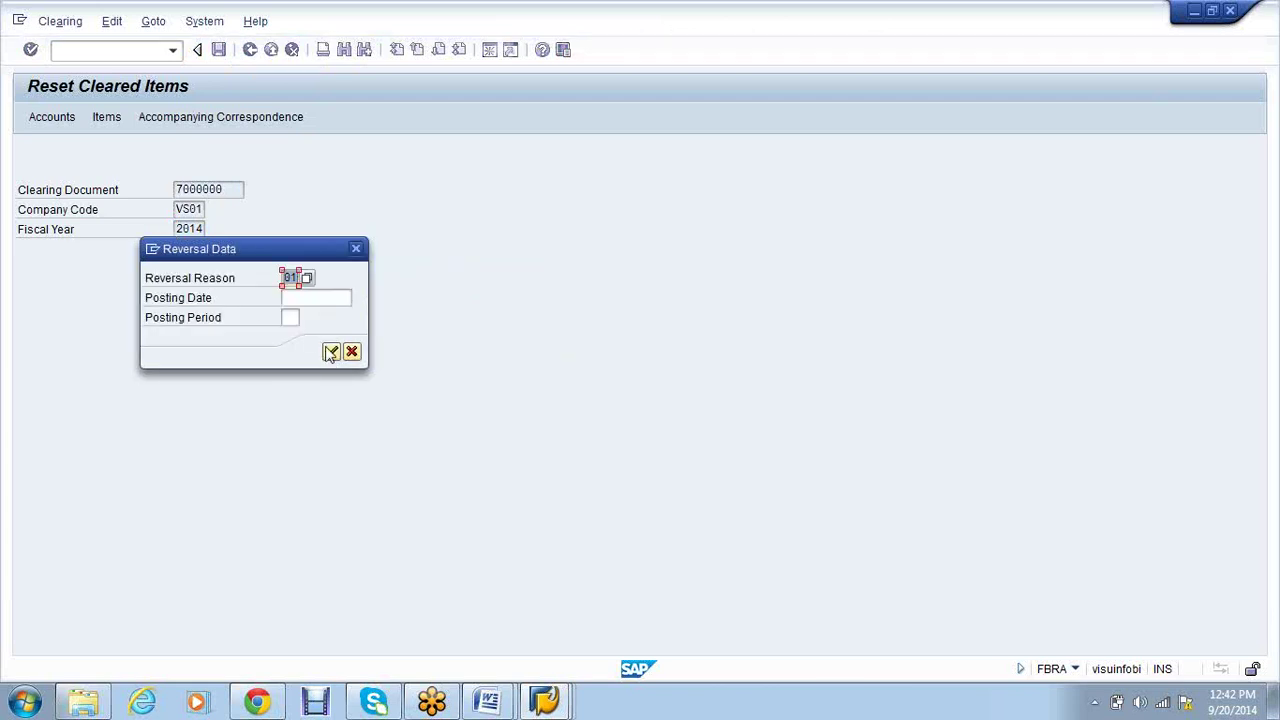
{"action": "left_click", "coordinate": [331, 354]}
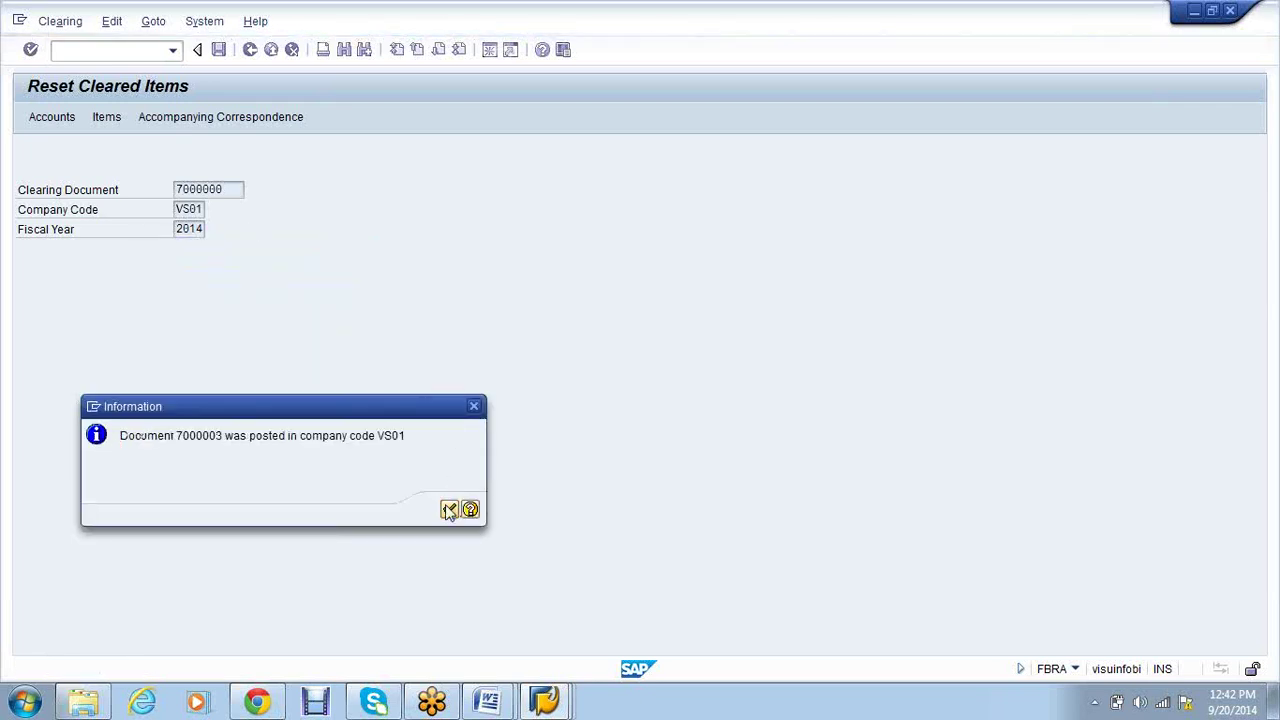
{"action": "left_click", "coordinate": [448, 506]}
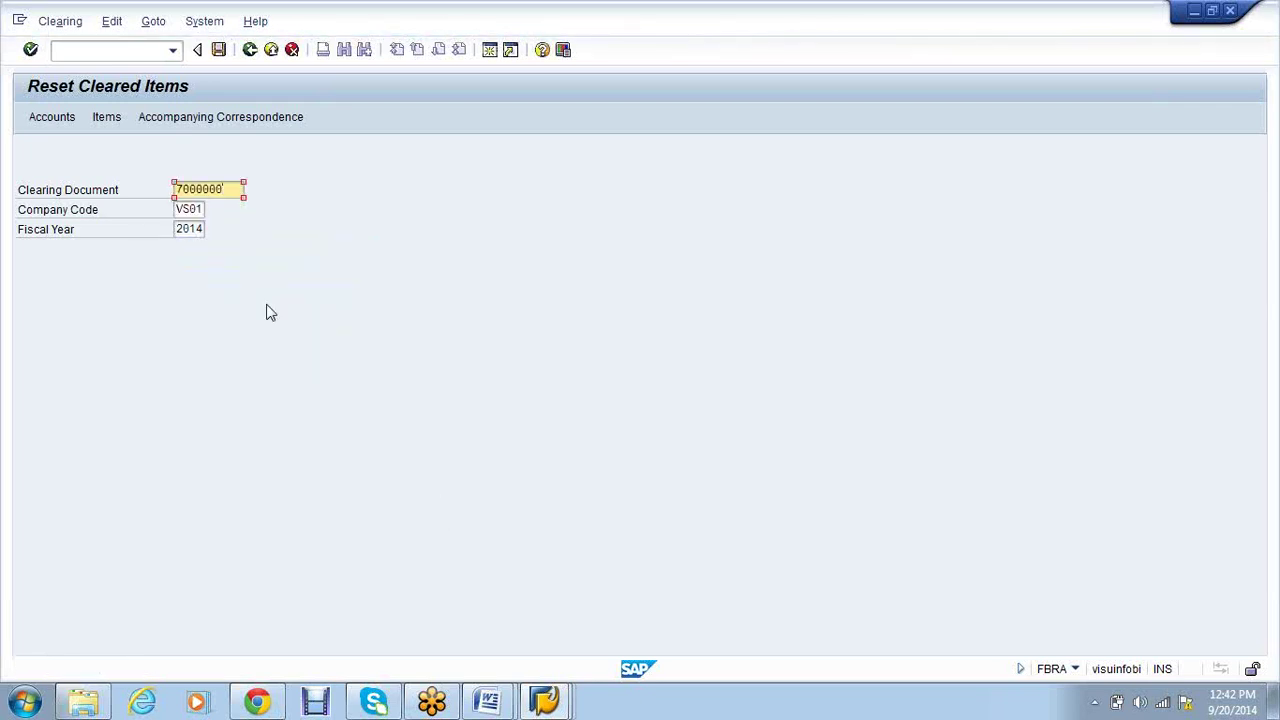
Reset and reverse clearing document 7000001 for company code VS01, fiscal year 2014, with reversal reason 01
{"action": "type", "text": "1"}
{"action": "left_click", "coordinate": [216, 50]}
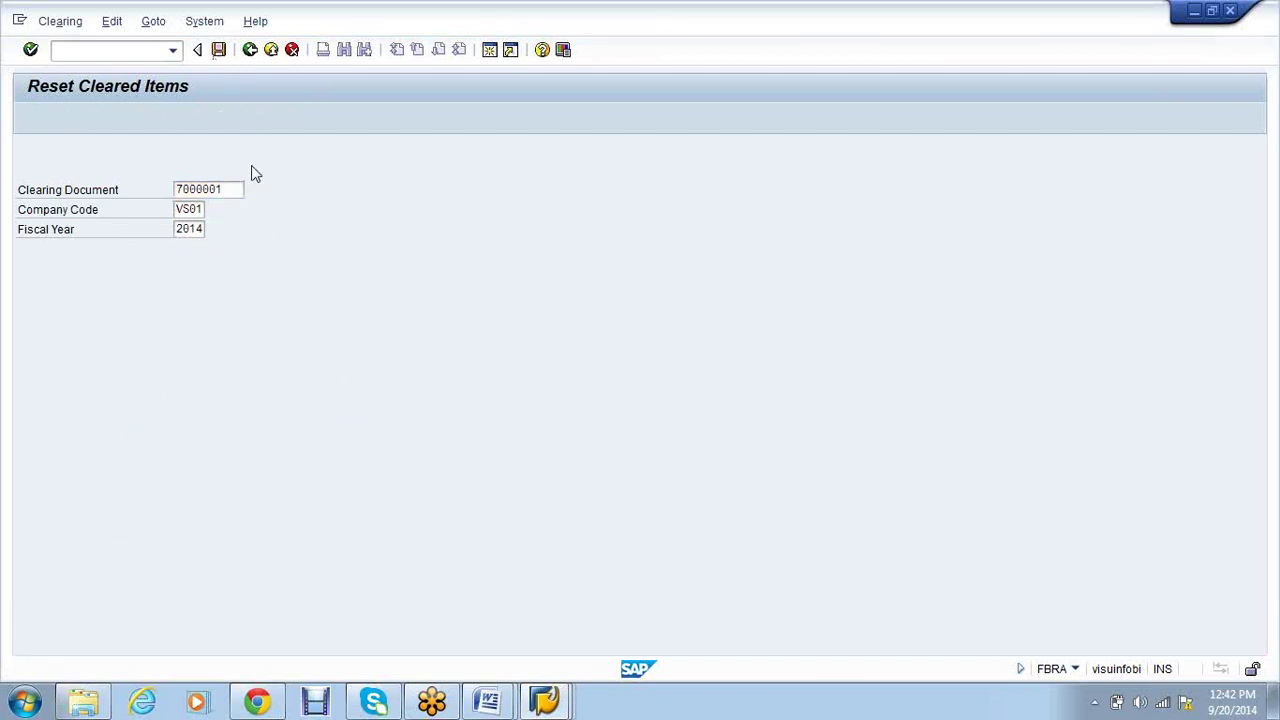
{"action": "left_click", "coordinate": [487, 317]}
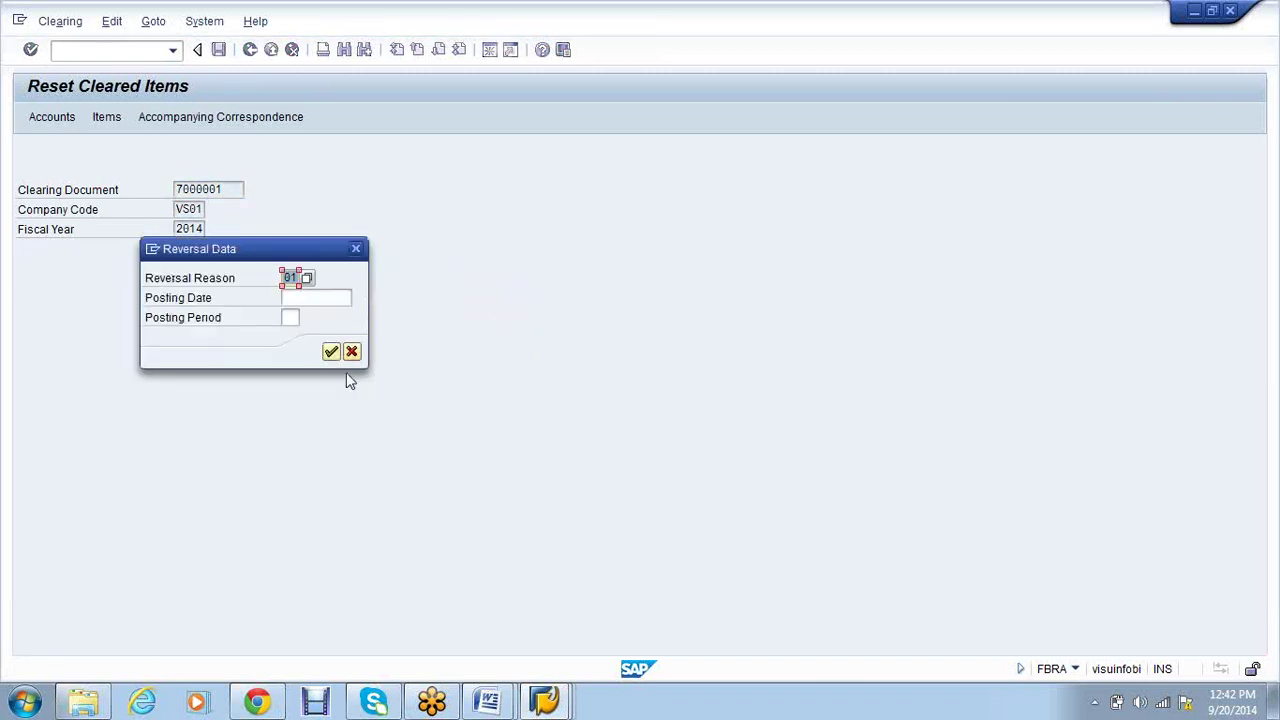
{"action": "left_click", "coordinate": [331, 351]}
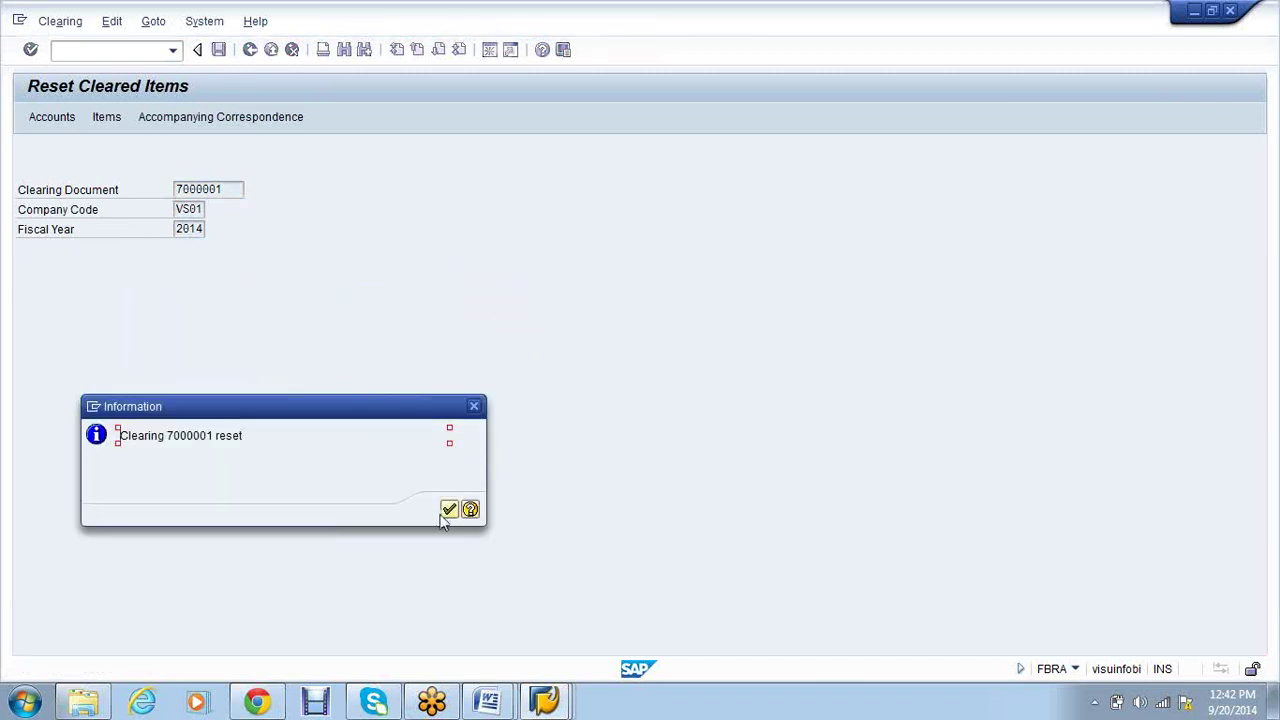
{"action": "left_click", "coordinate": [448, 510]}
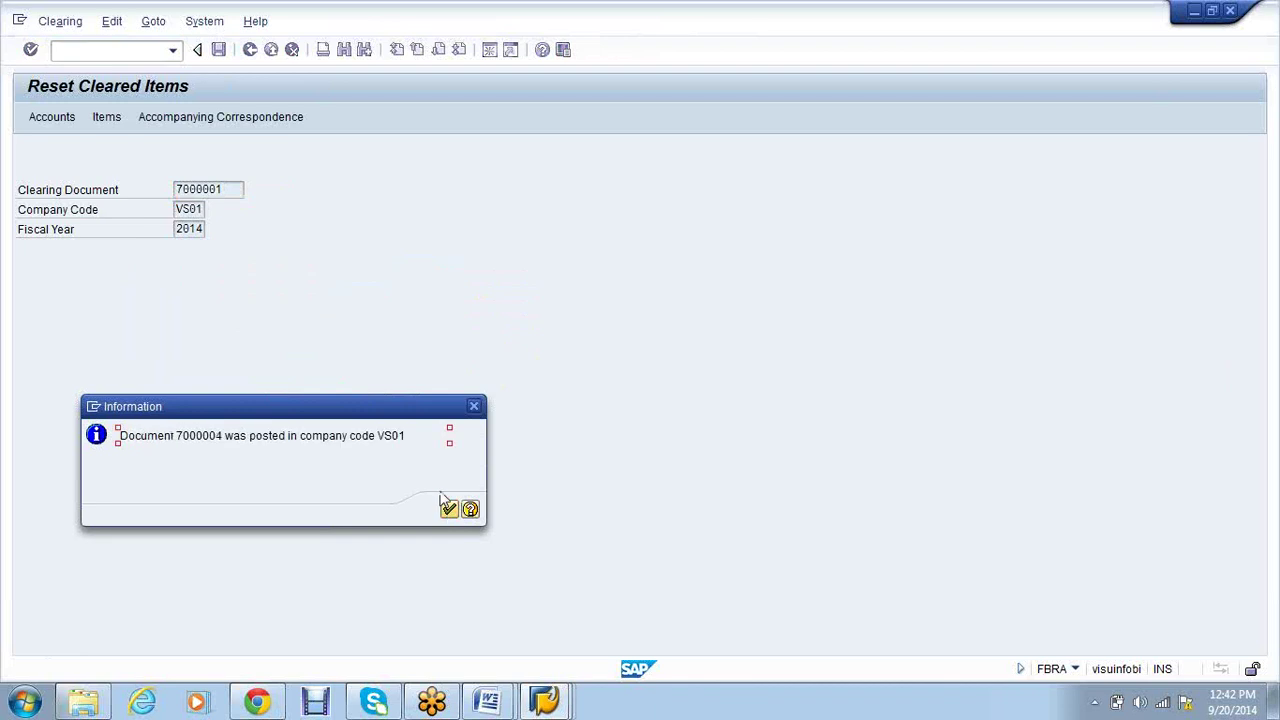
{"action": "left_click", "coordinate": [446, 512]}
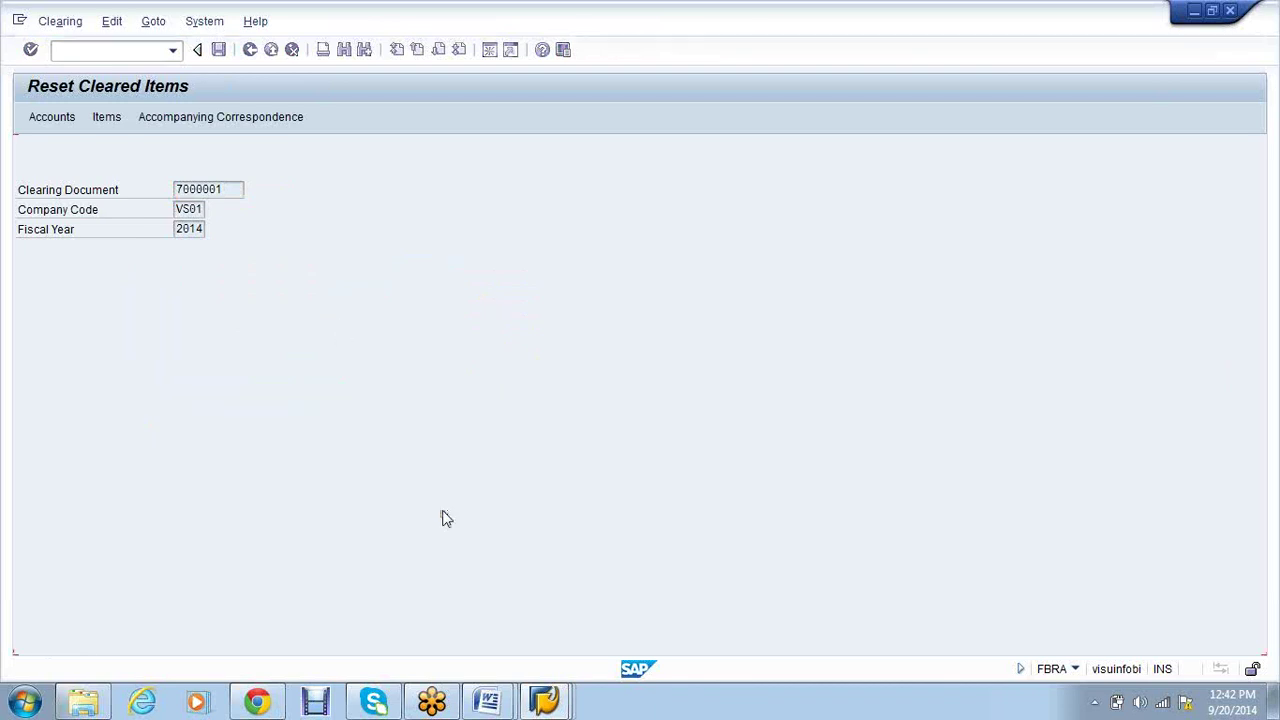
Reset and reverse clearing document 7000002 for company code VS01, fiscal year 2014, with reversal reason 01
{"action": "left_click", "coordinate": [215, 194]}
{"action": "left_click", "coordinate": [210, 206]}
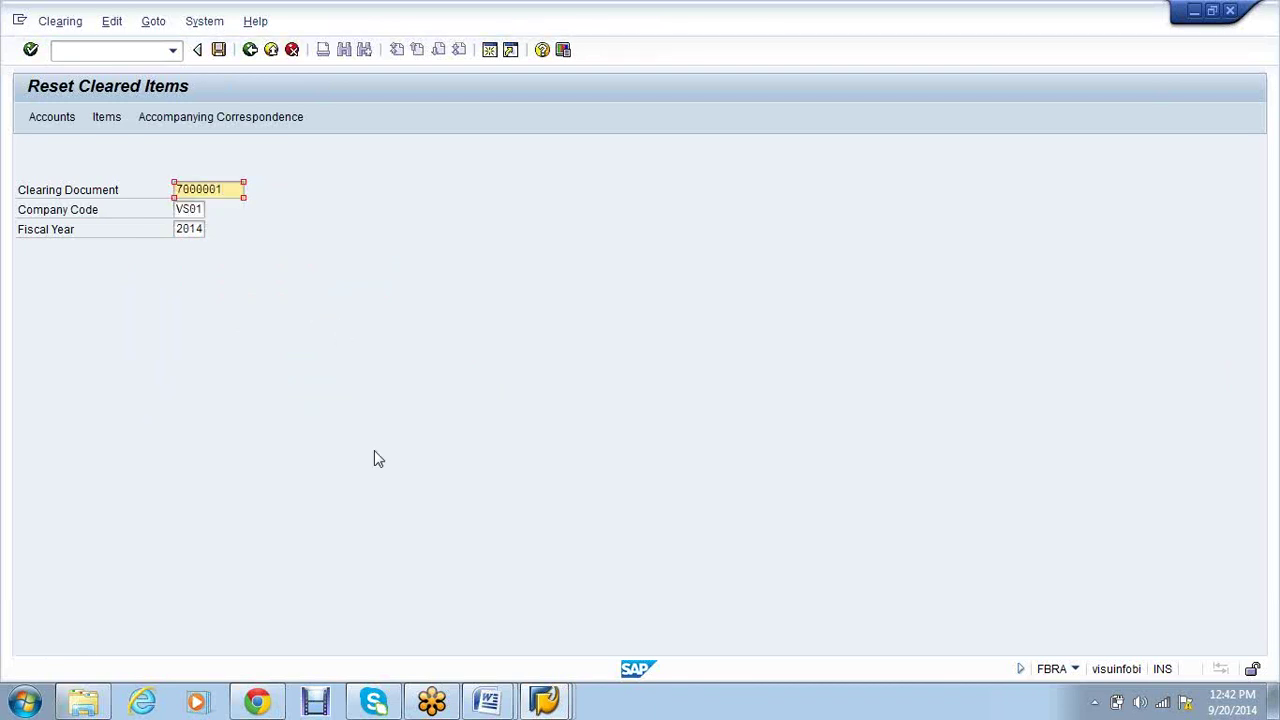
{"action": "key", "text": "BackSpace"}
{"action": "type", "text": "2"}
{"action": "left_click", "coordinate": [219, 50]}
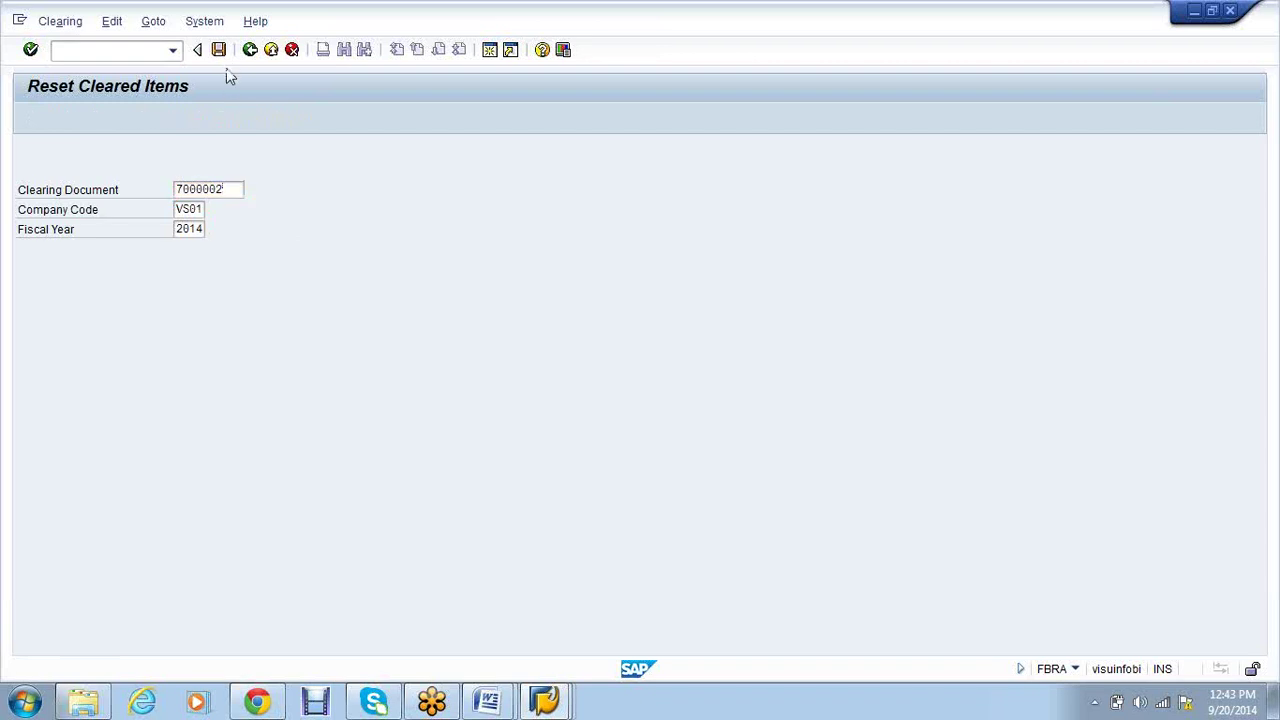
{"action": "left_click", "coordinate": [464, 322]}
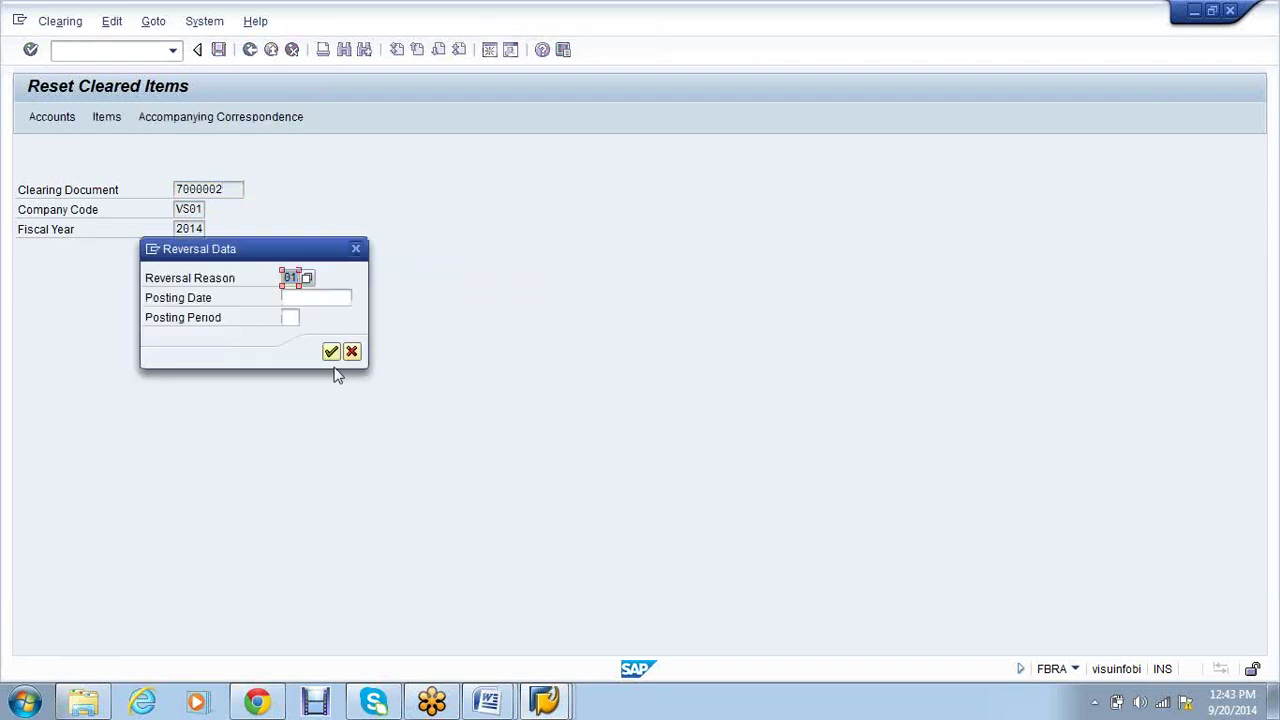
{"action": "left_click", "coordinate": [331, 352]}
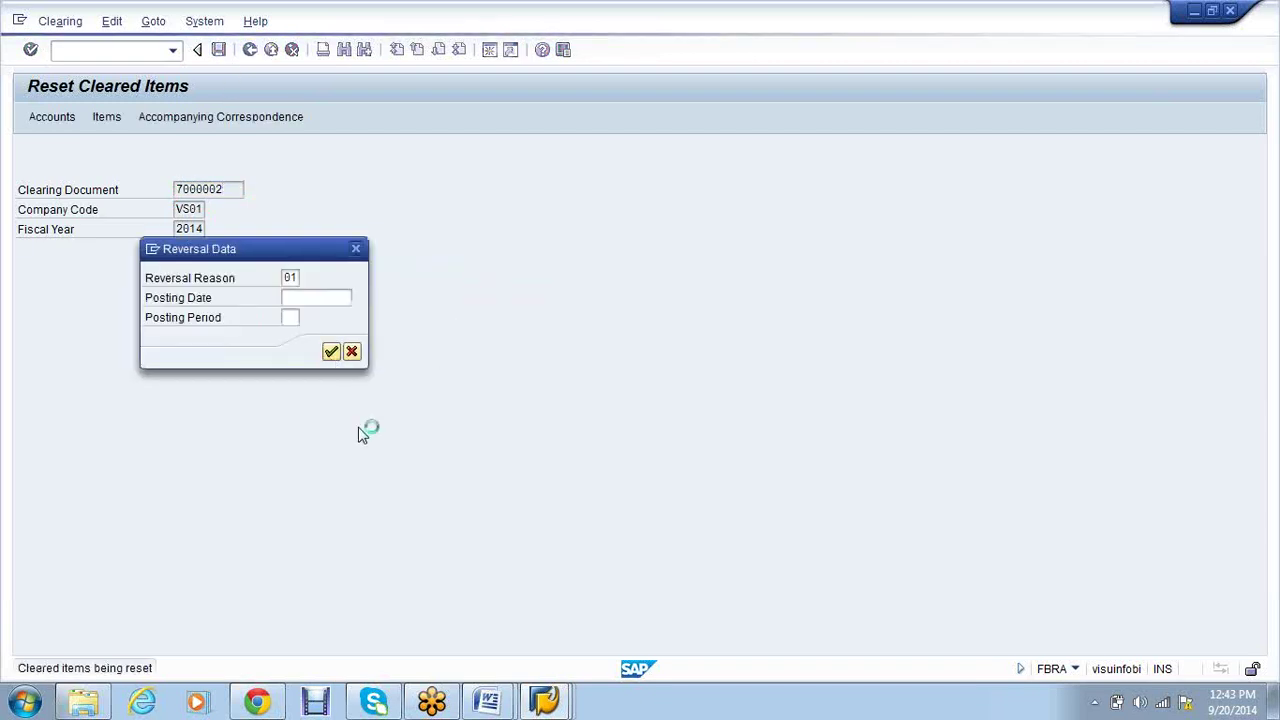
{"action": "key", "text": "Return"}
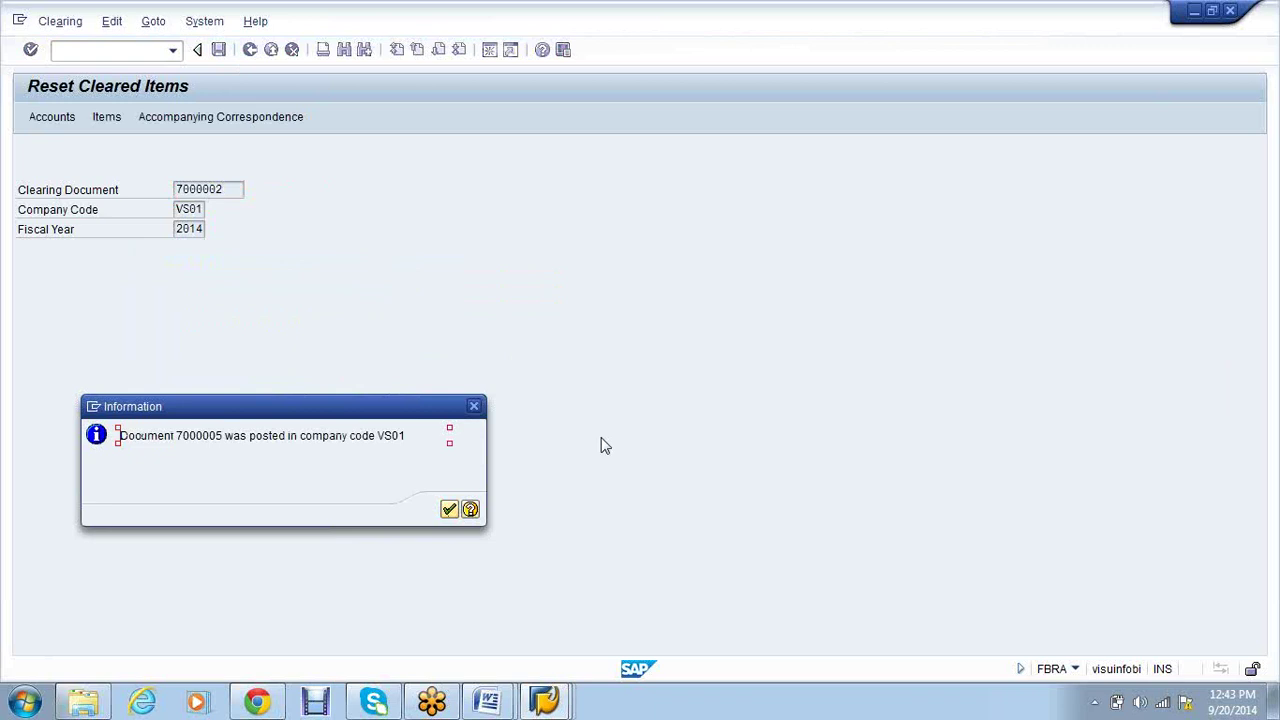
{"action": "left_click", "coordinate": [450, 509]}
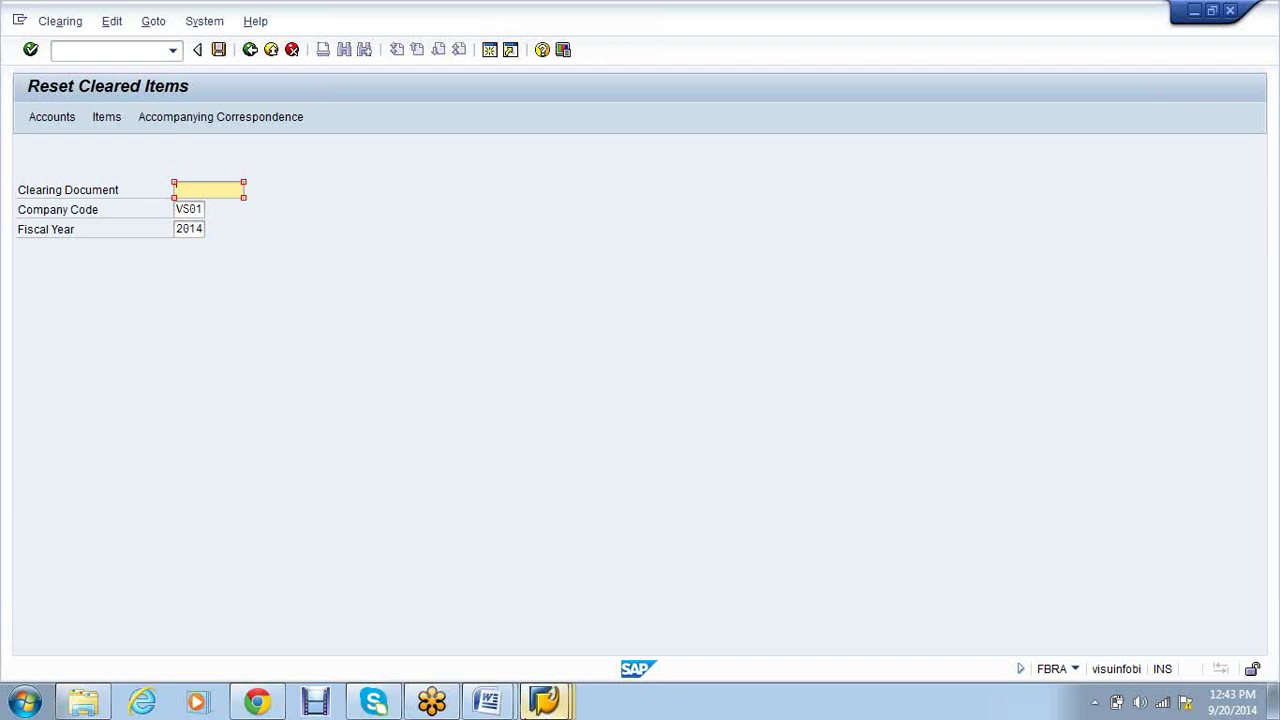
Return to the vendor line item display session and refresh the list to check the vendors' open and cleared items
{"action": "mouse_move", "coordinate": [545, 700]}
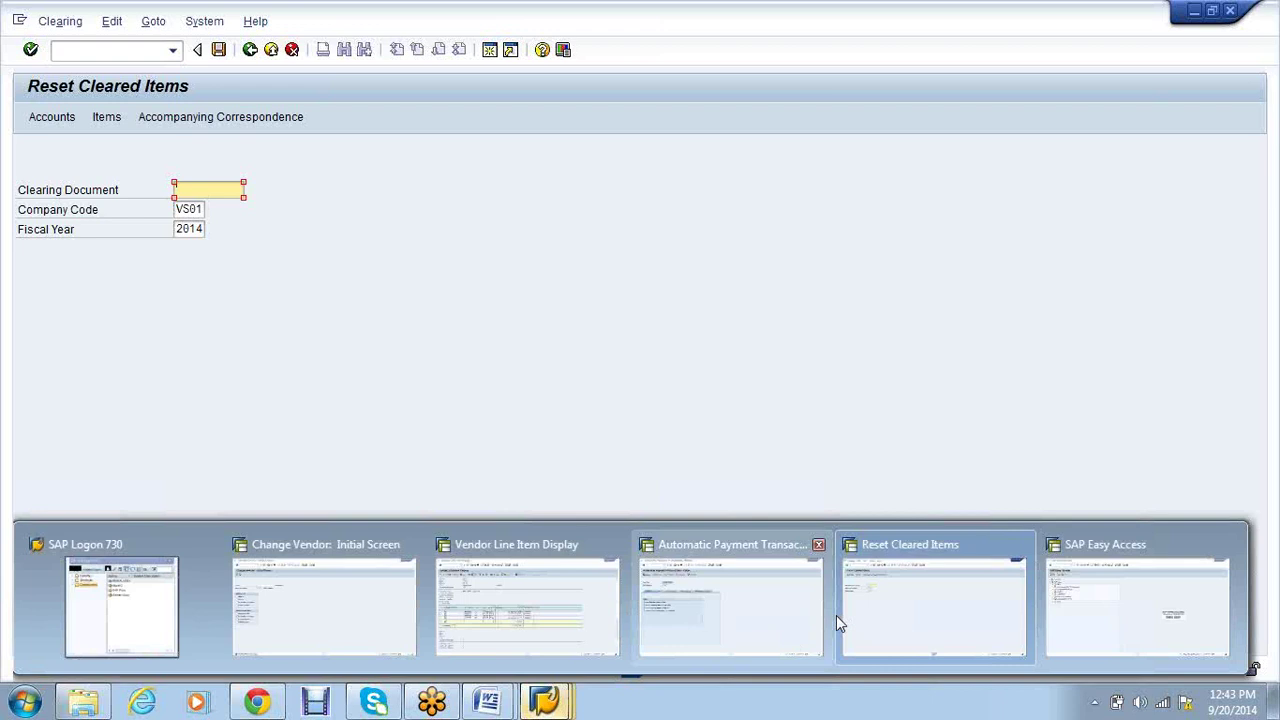
{"action": "left_click", "coordinate": [903, 617]}
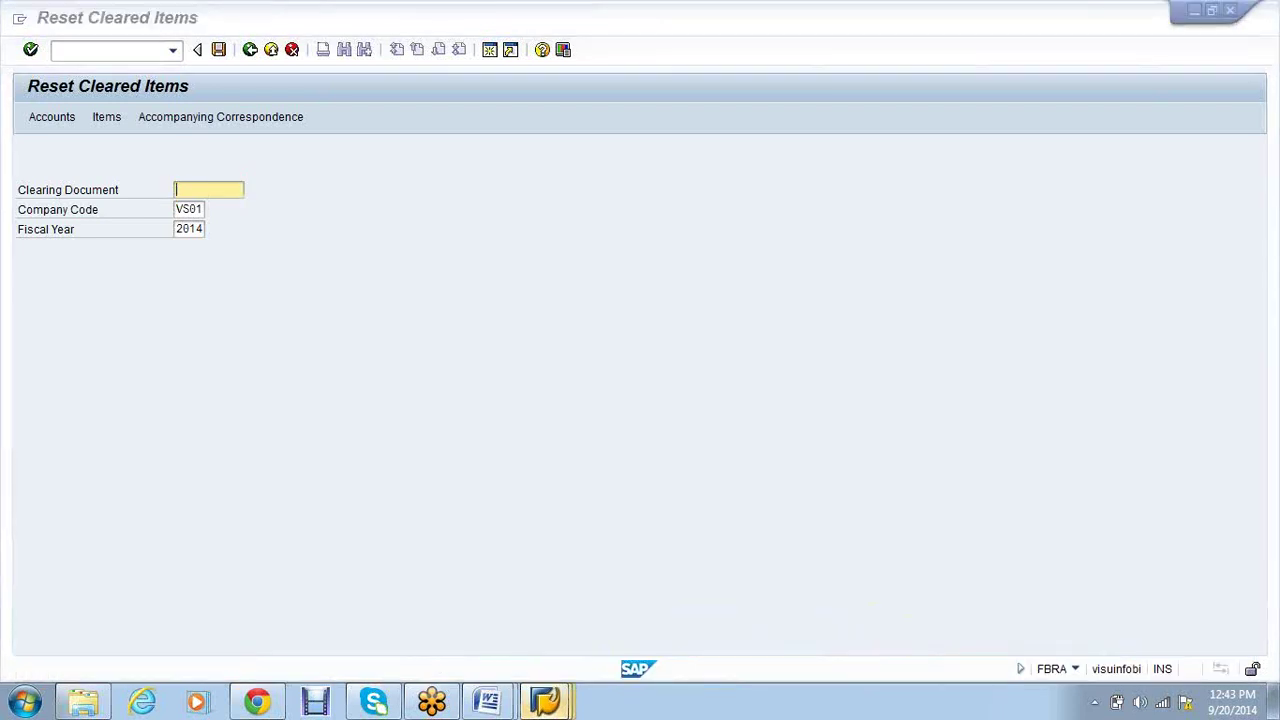
{"action": "mouse_move", "coordinate": [545, 700]}
{"action": "left_click", "coordinate": [546, 597]}
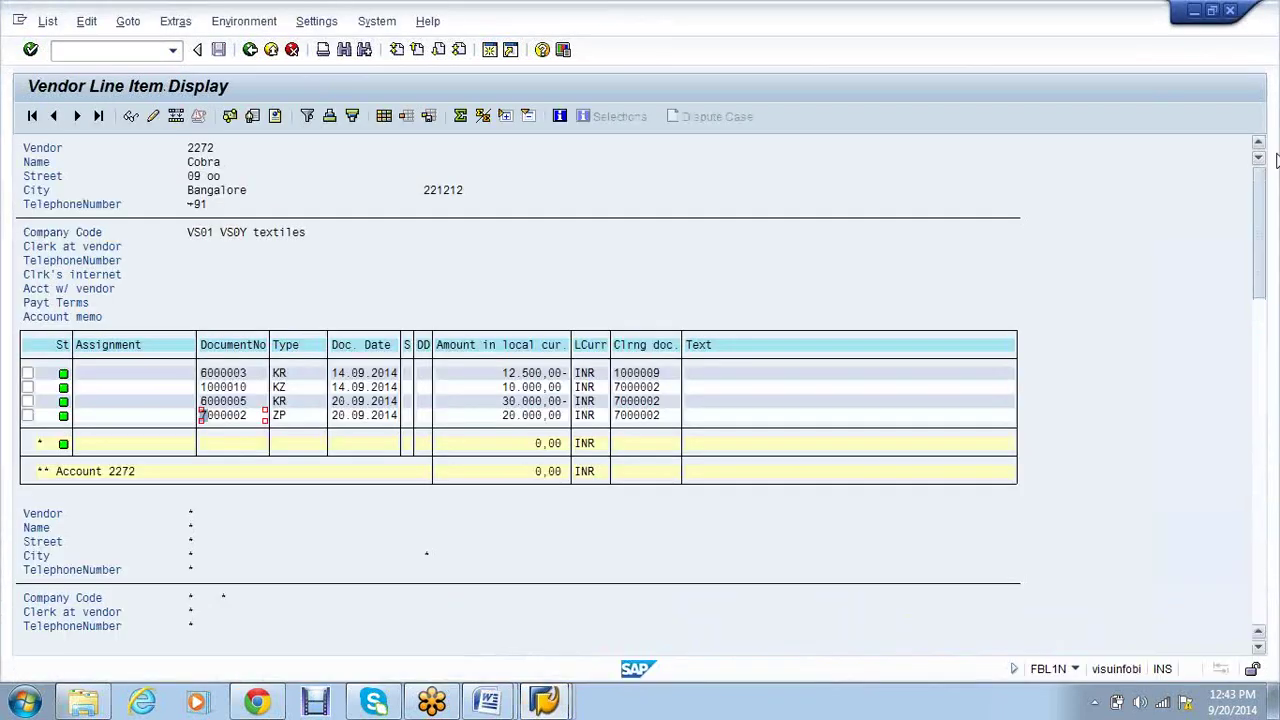
{"action": "left_click", "coordinate": [47, 21]}
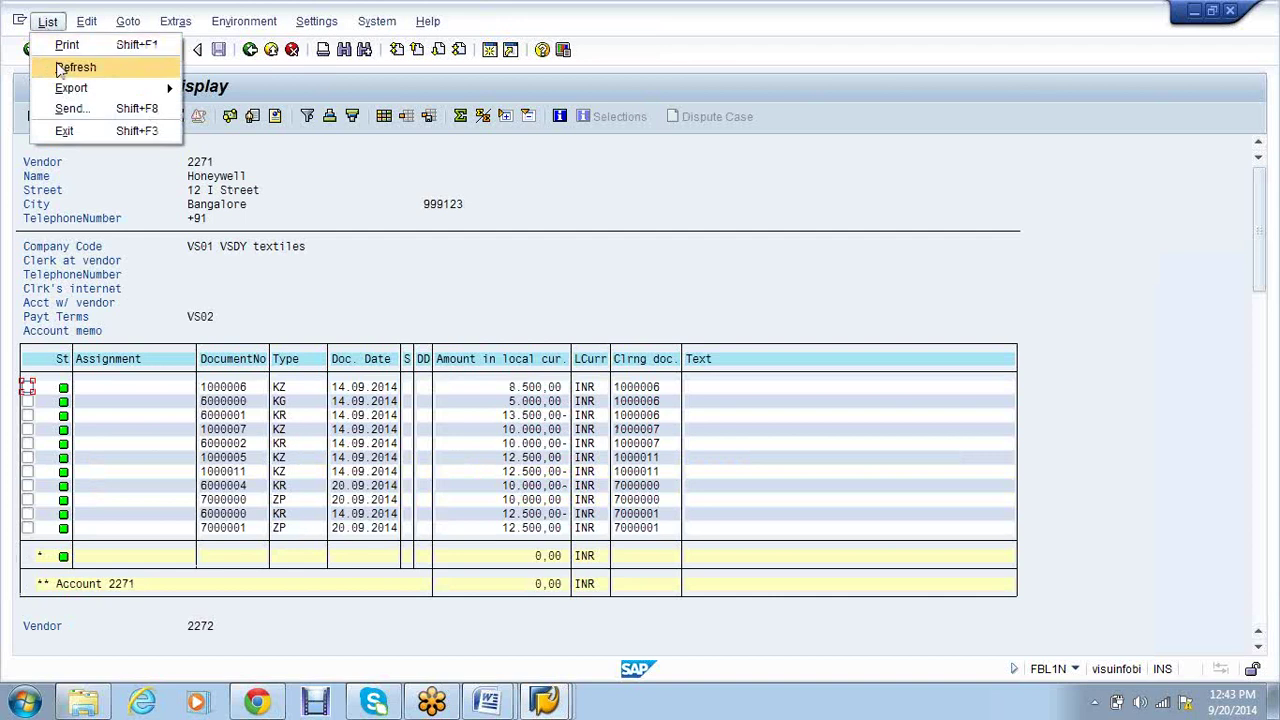
{"action": "left_click", "coordinate": [68, 66]}
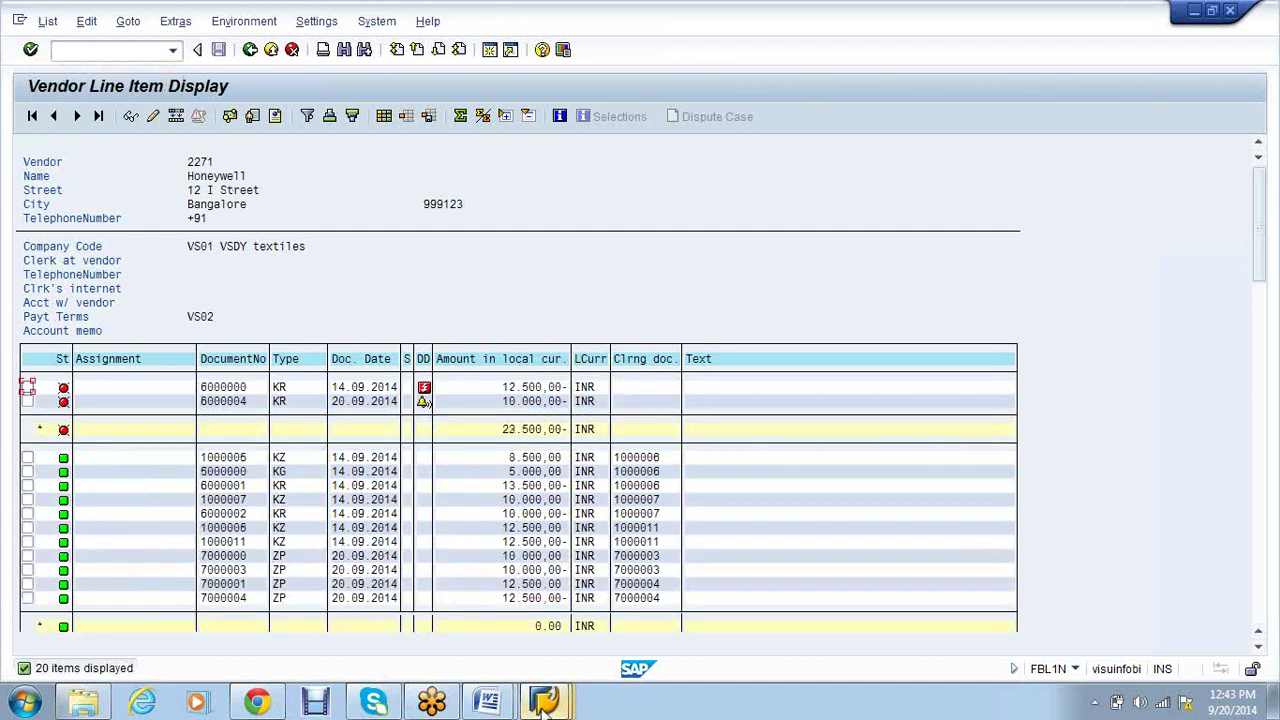
In the automatic payment session, start a new payment run with identification VSAP2 and run date 20.09.2014
{"action": "mouse_move", "coordinate": [547, 706]}
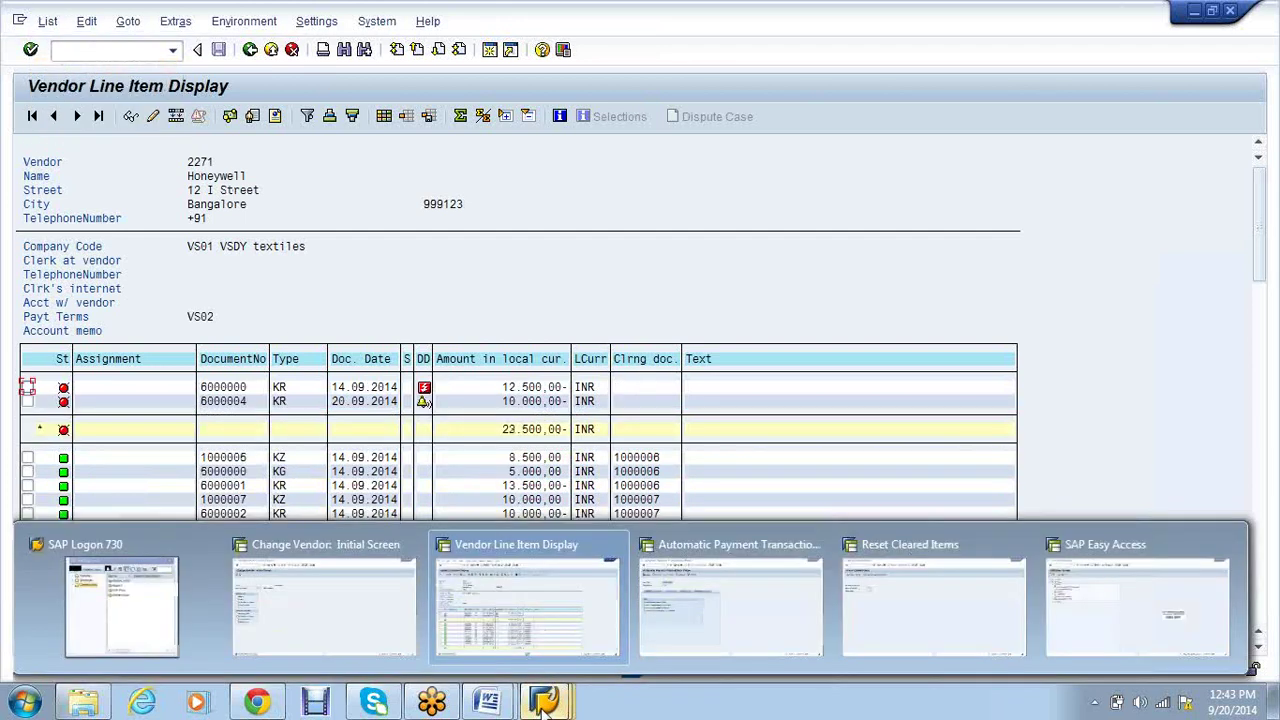
{"action": "left_click", "coordinate": [758, 617]}
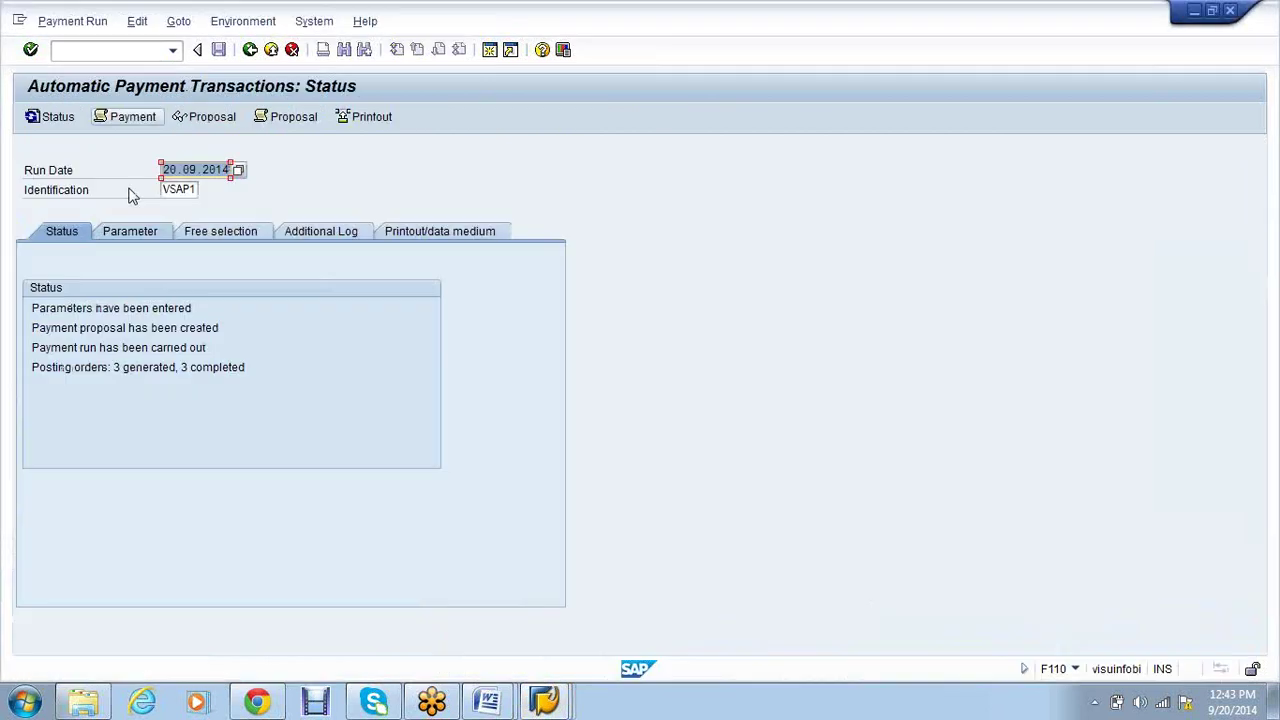
{"action": "key", "text": "BackSpace"}
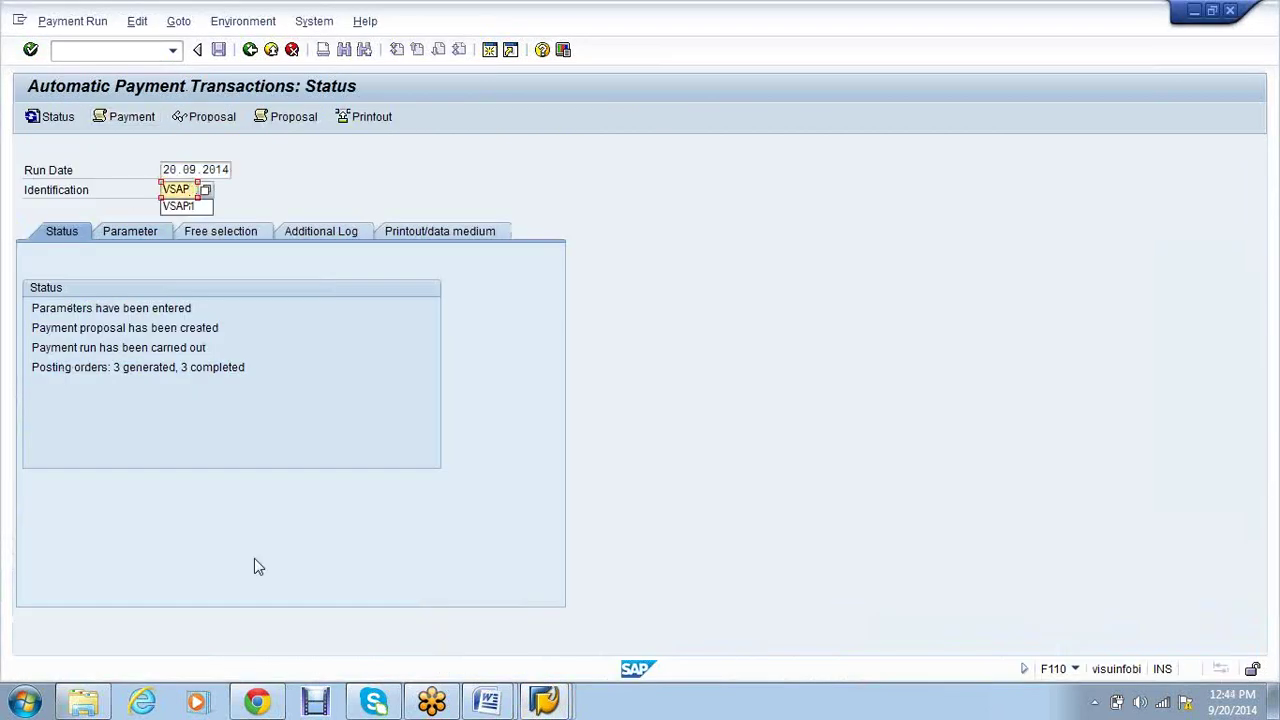
{"action": "type", "text": "2"}
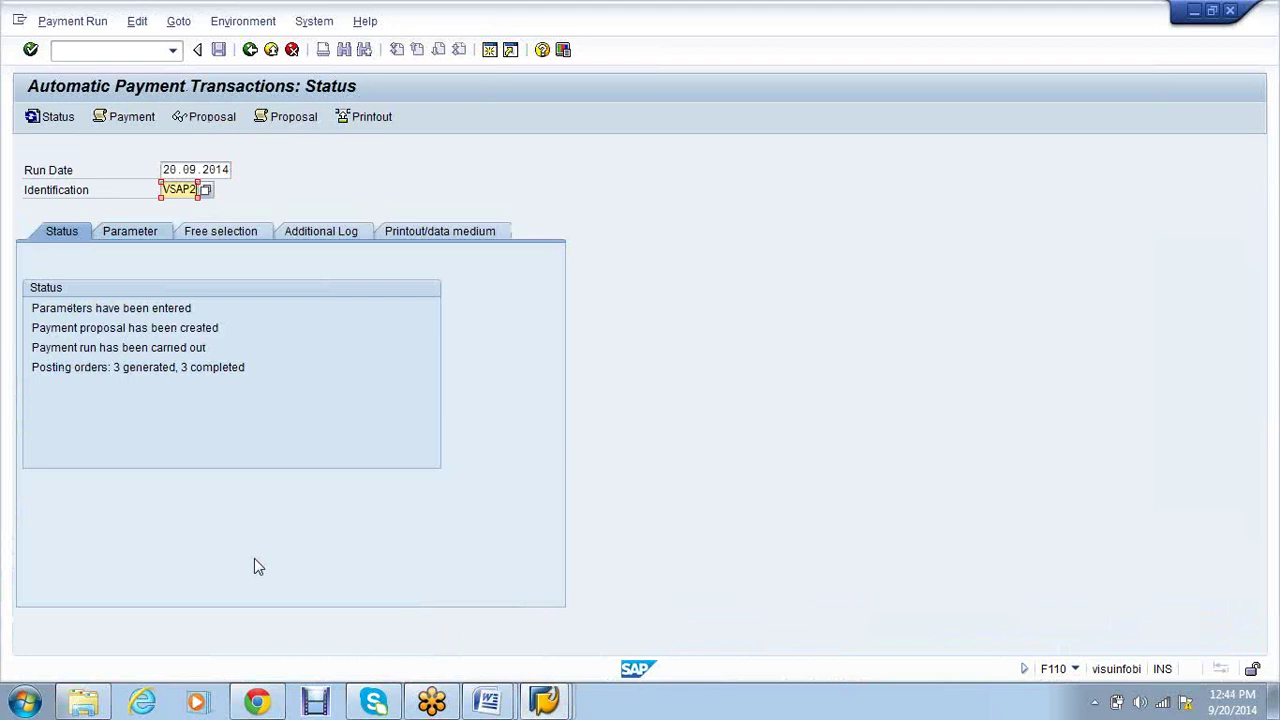
{"action": "key", "text": "Return"}
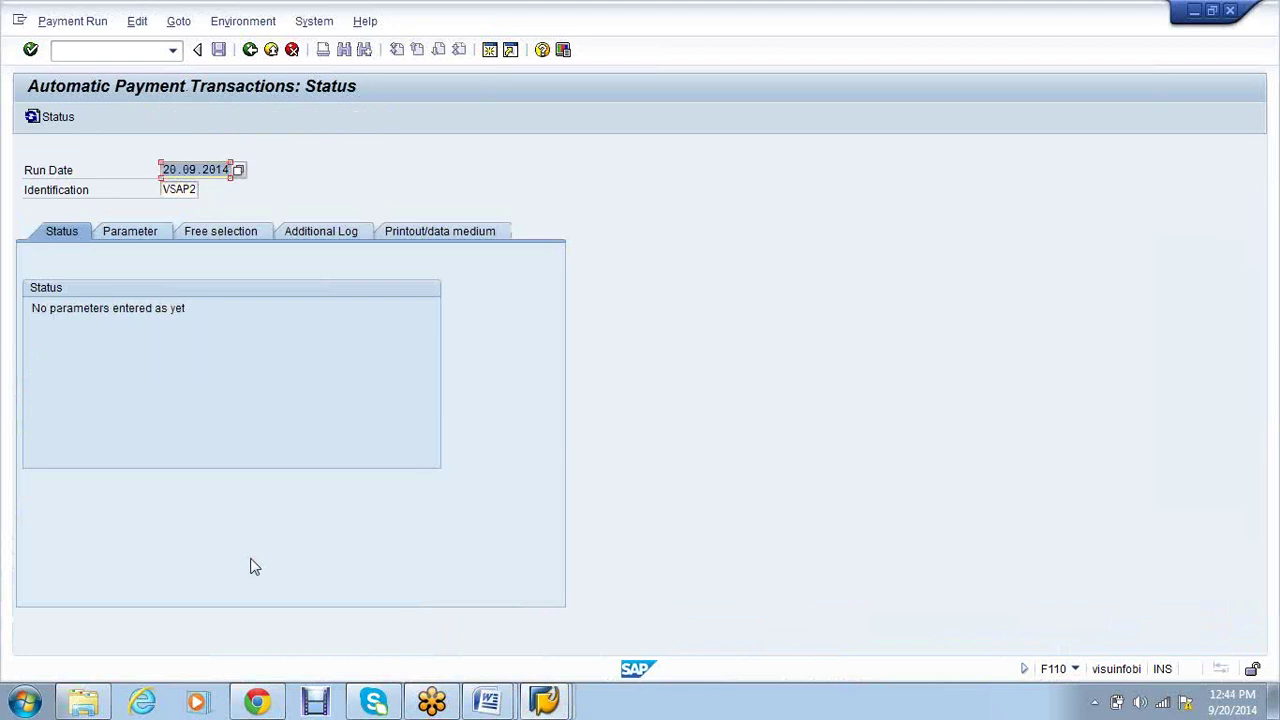
Copy the run parameters from reference run 20.09.2014, VSAP1, with date details adjusted
{"action": "left_click", "coordinate": [132, 232]}
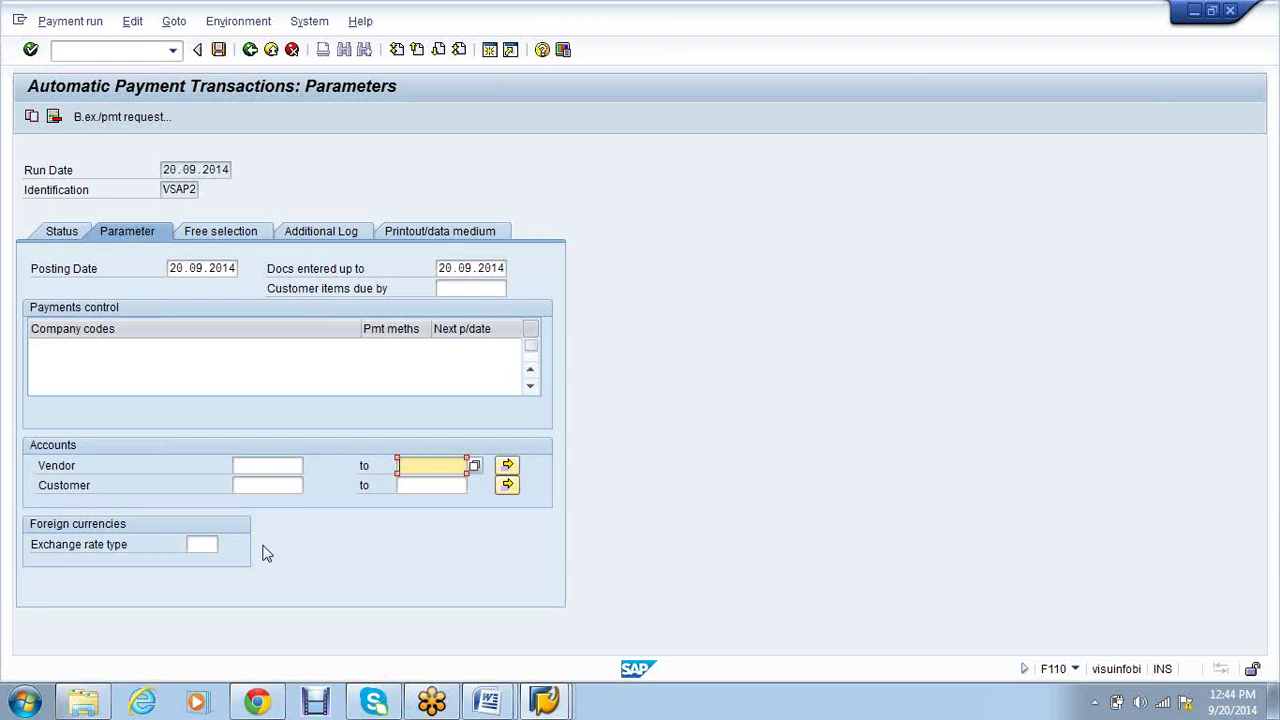
{"action": "left_click", "coordinate": [32, 117]}
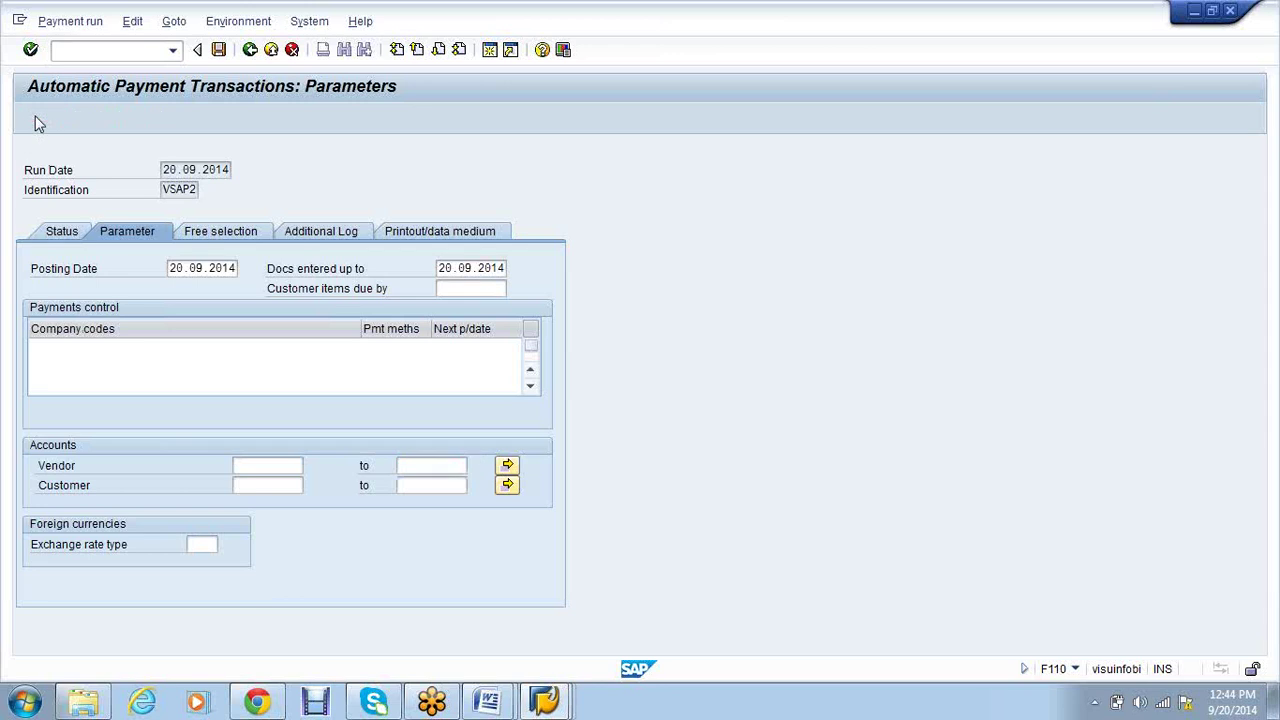
{"action": "type", "text": "20."}
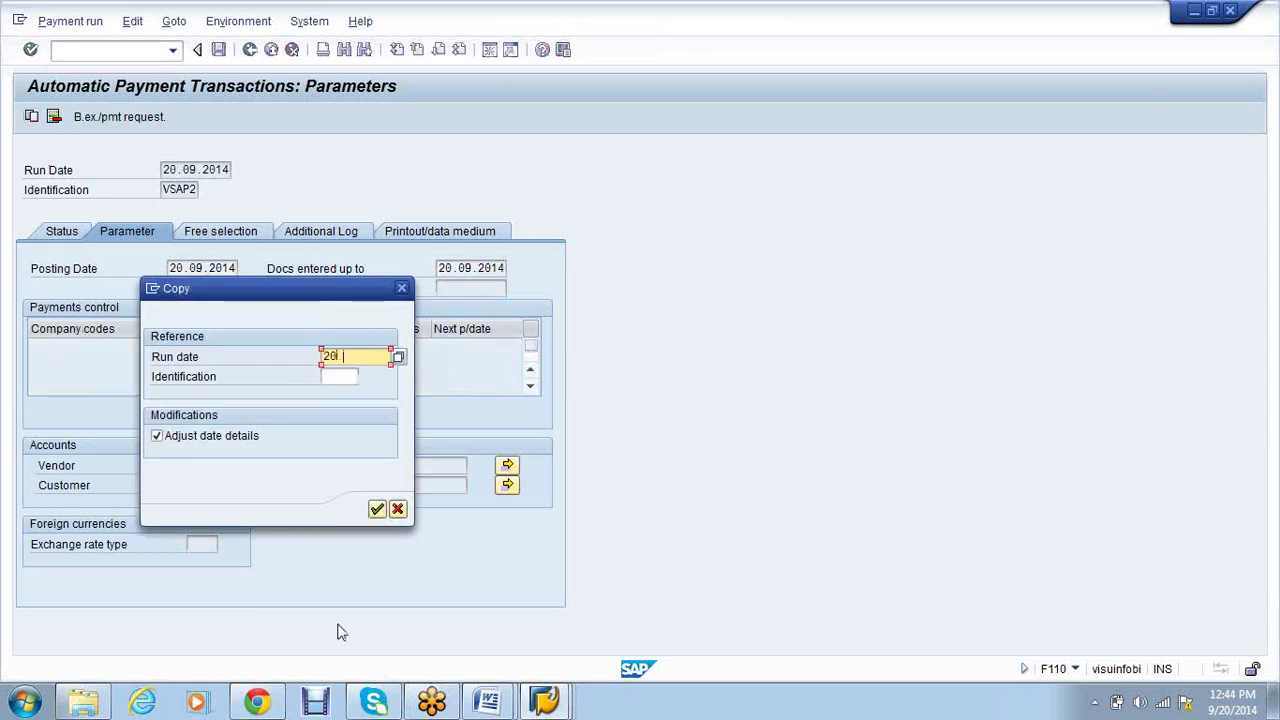
{"action": "type", "text": "09.2014"}
{"action": "key", "text": "Tab"}
{"action": "type", "text": "v"}
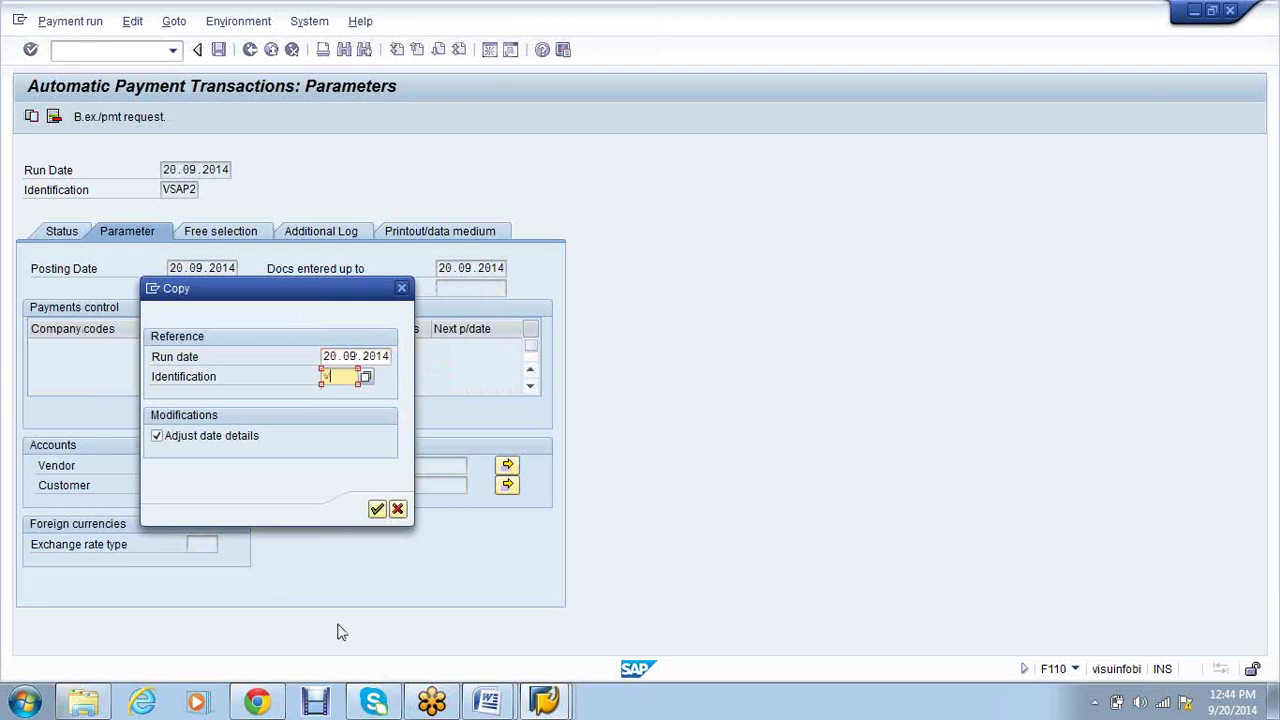
{"action": "type", "text": "sap1"}
{"action": "left_click", "coordinate": [376, 511]}
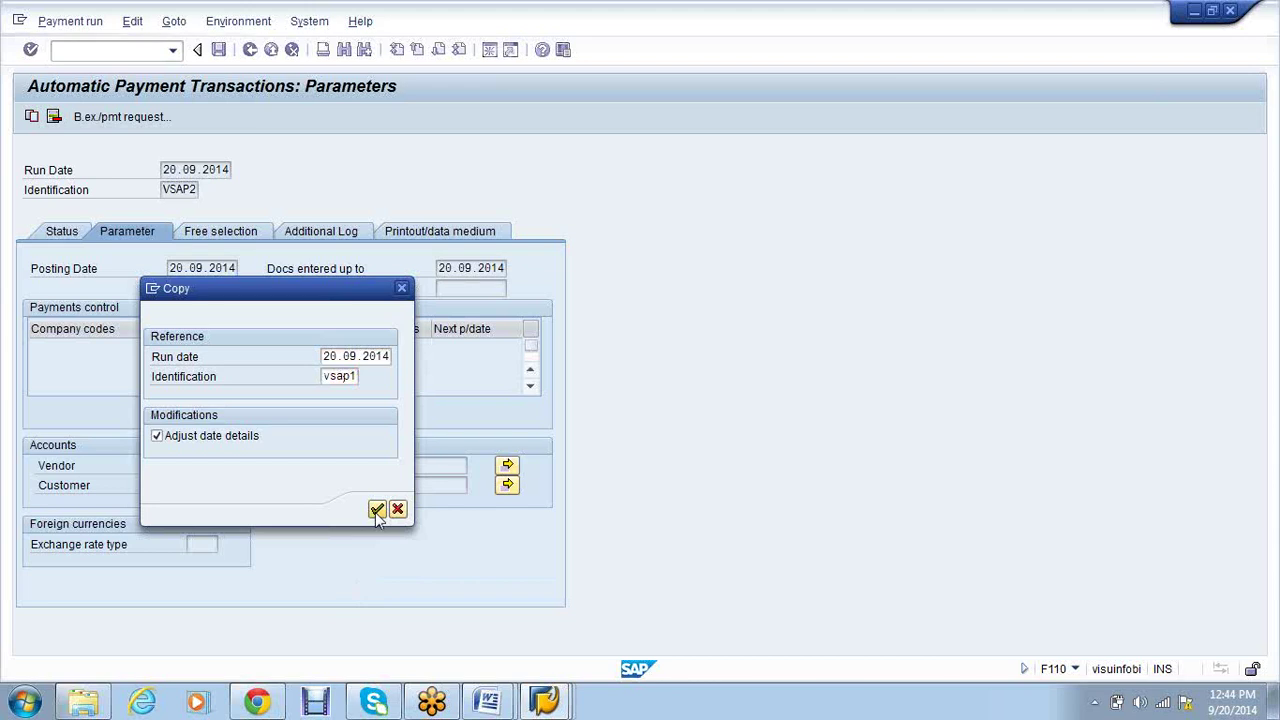
Check the copied free selection and printout settings, including variant VS01_CHECK, and save the VSAP2 parameters
{"action": "left_click", "coordinate": [251, 237]}
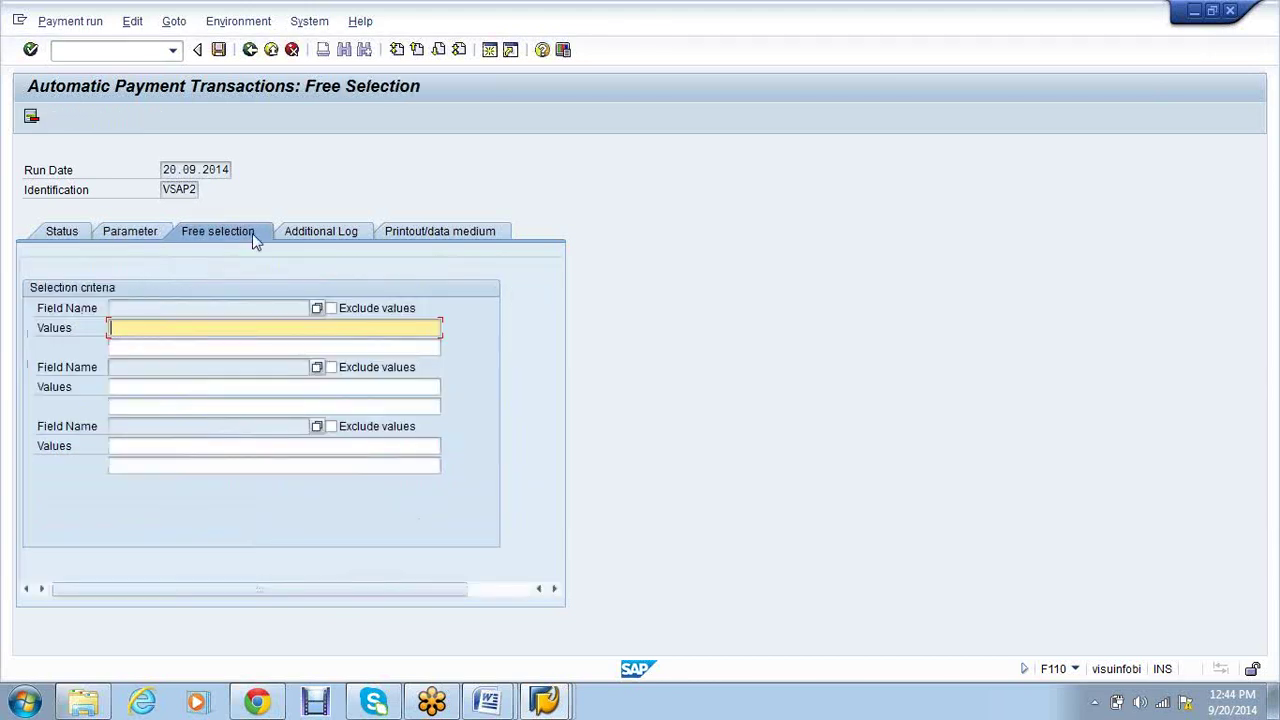
{"action": "left_click", "coordinate": [320, 240]}
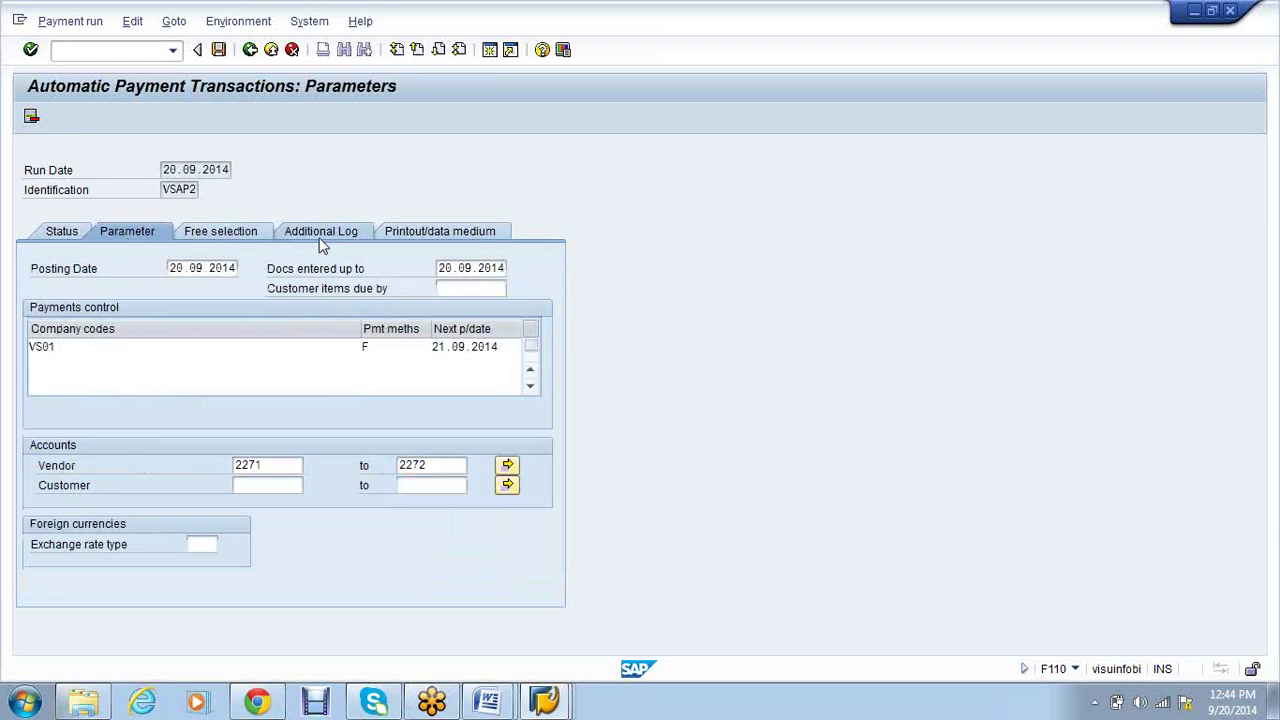
{"action": "left_click", "coordinate": [379, 240]}
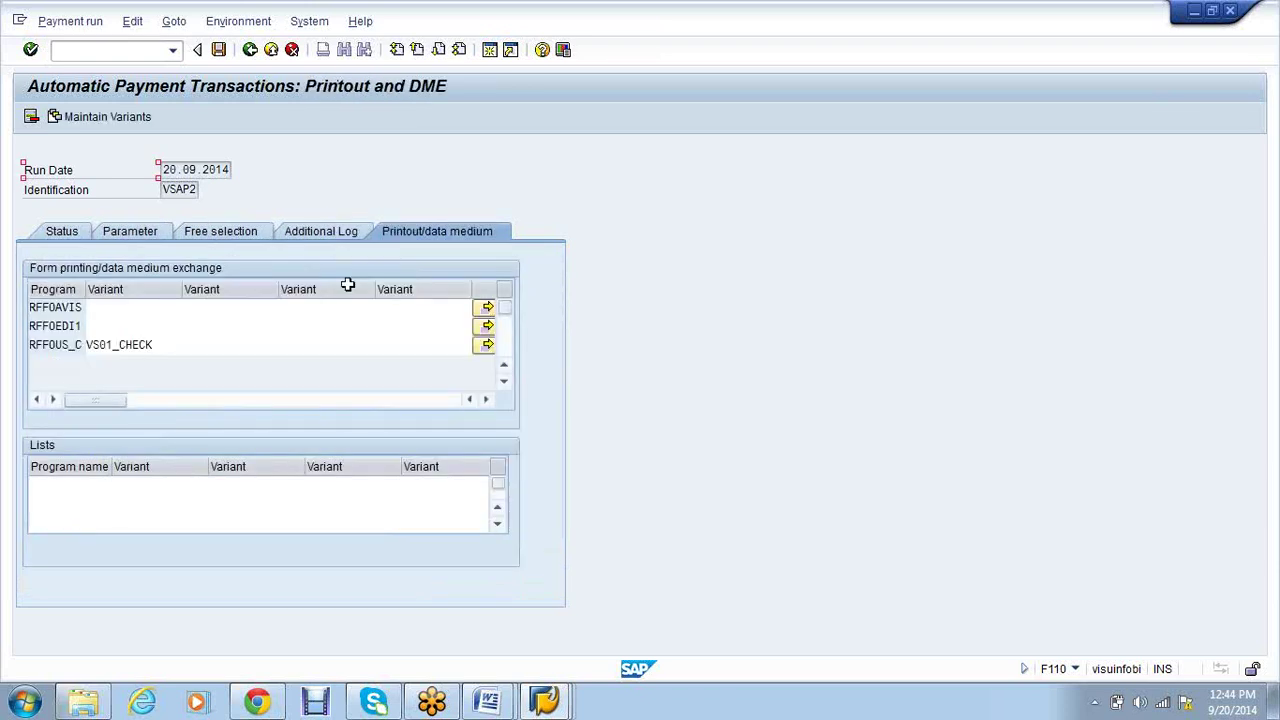
{"action": "left_click", "coordinate": [218, 50]}
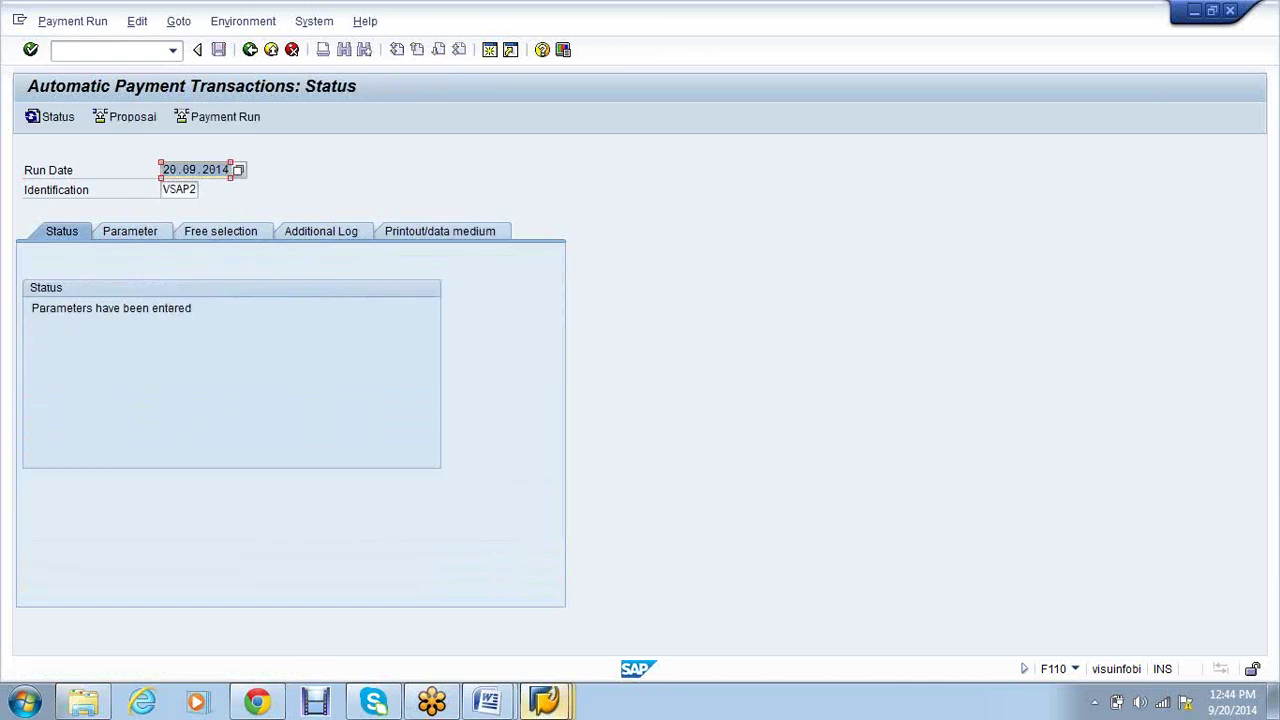
{"action": "left_click", "coordinate": [545, 701]}
{"action": "left_click", "coordinate": [918, 627]}
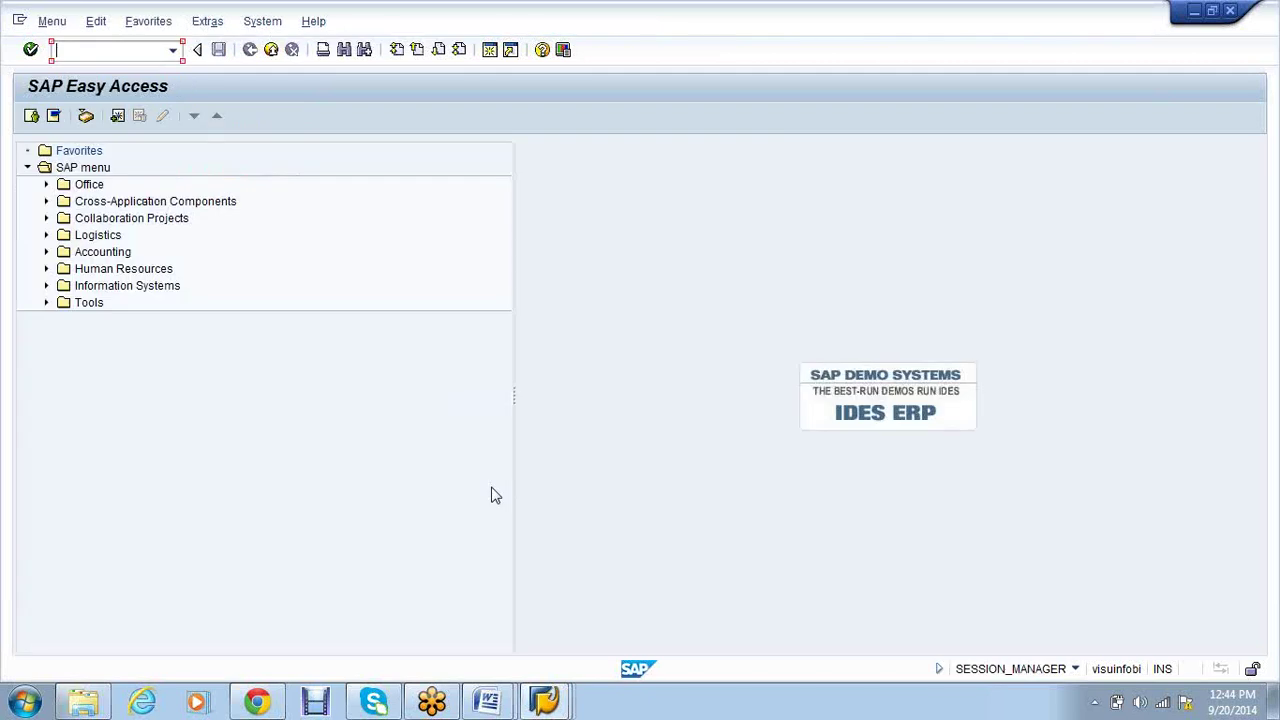
{"action": "left_click", "coordinate": [545, 701]}
{"action": "left_click", "coordinate": [737, 600]}
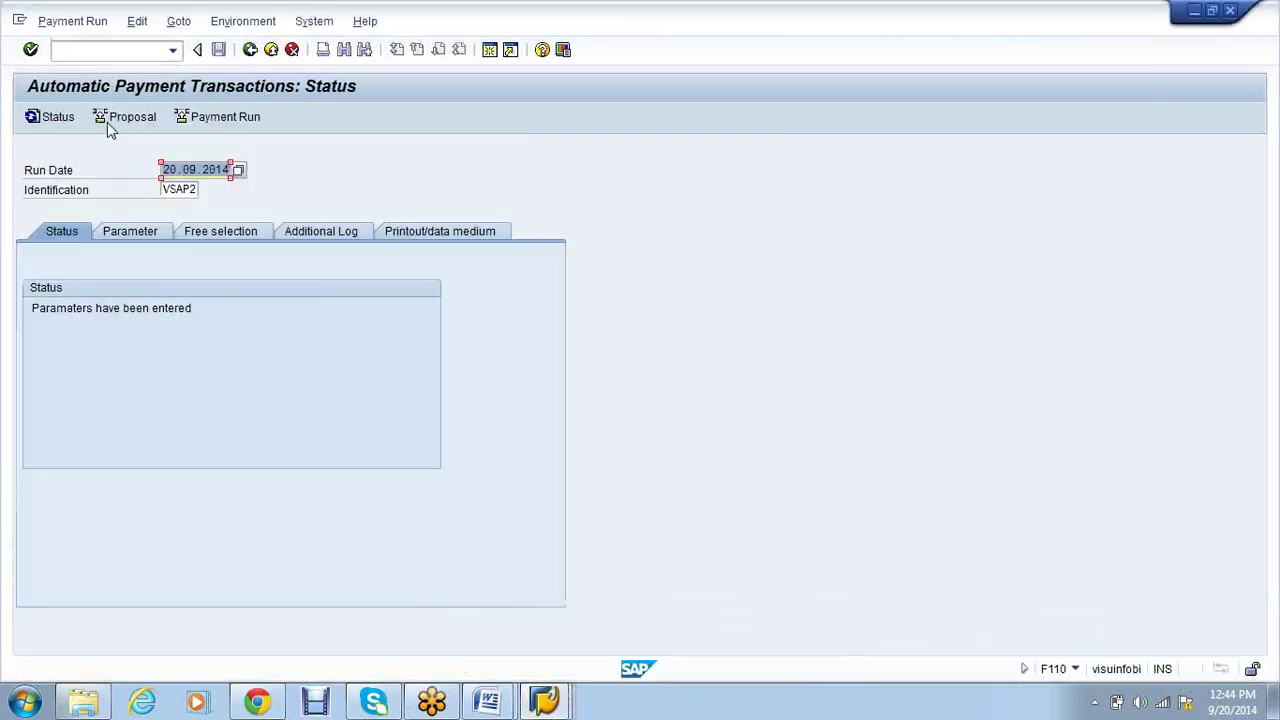
Schedule the VSAP2 payment proposal to start immediately, update the run status, and review the proposed vendor payments
{"action": "left_click", "coordinate": [109, 119]}
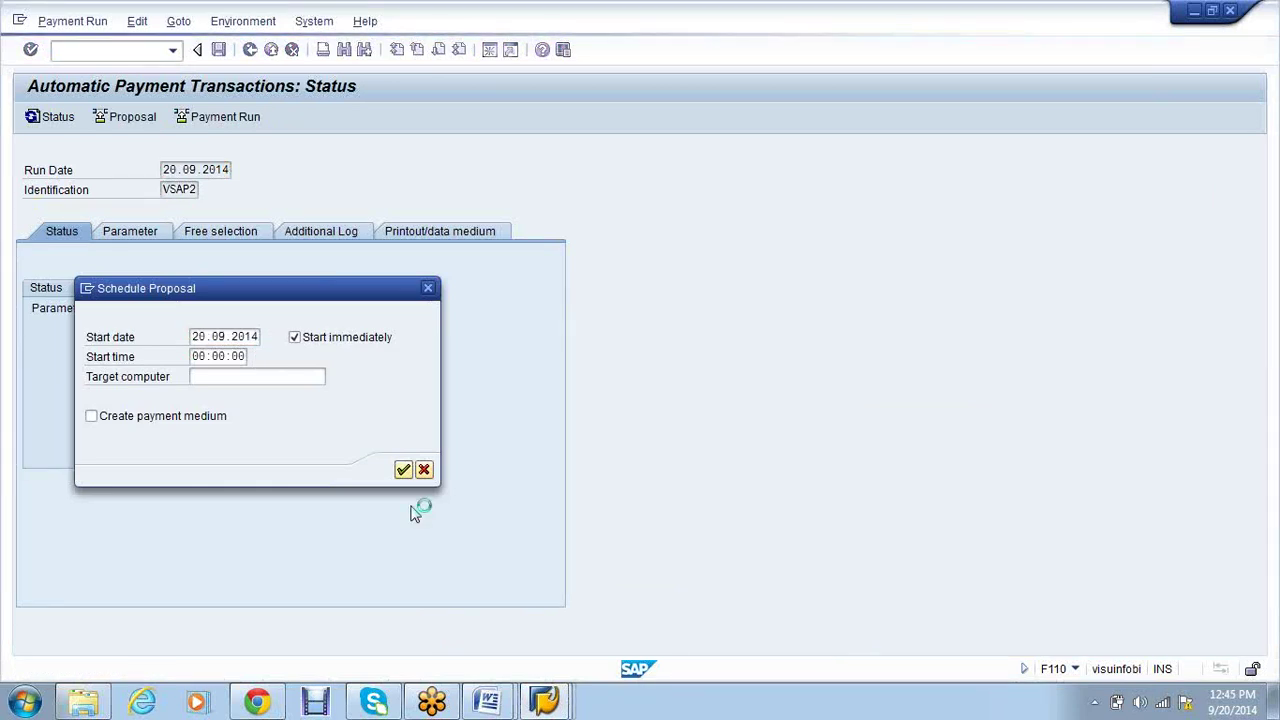
{"action": "key", "text": "Return"}
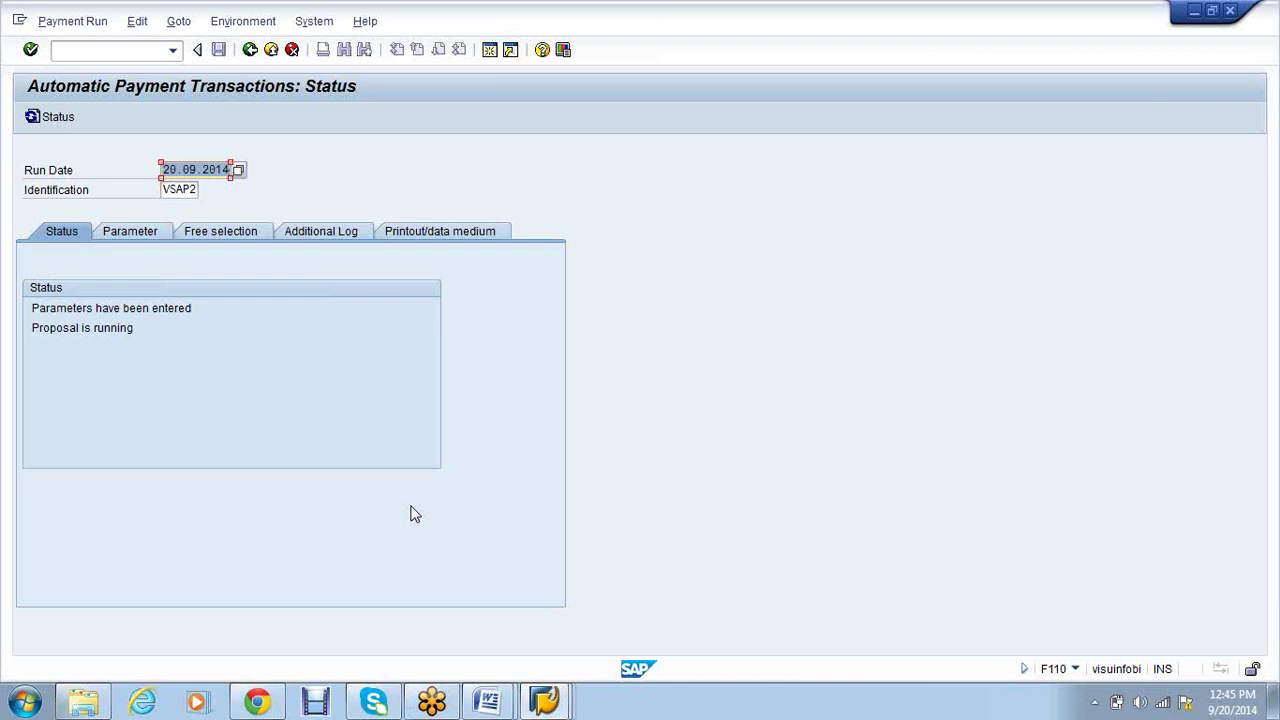
{"action": "key", "text": "Return"}
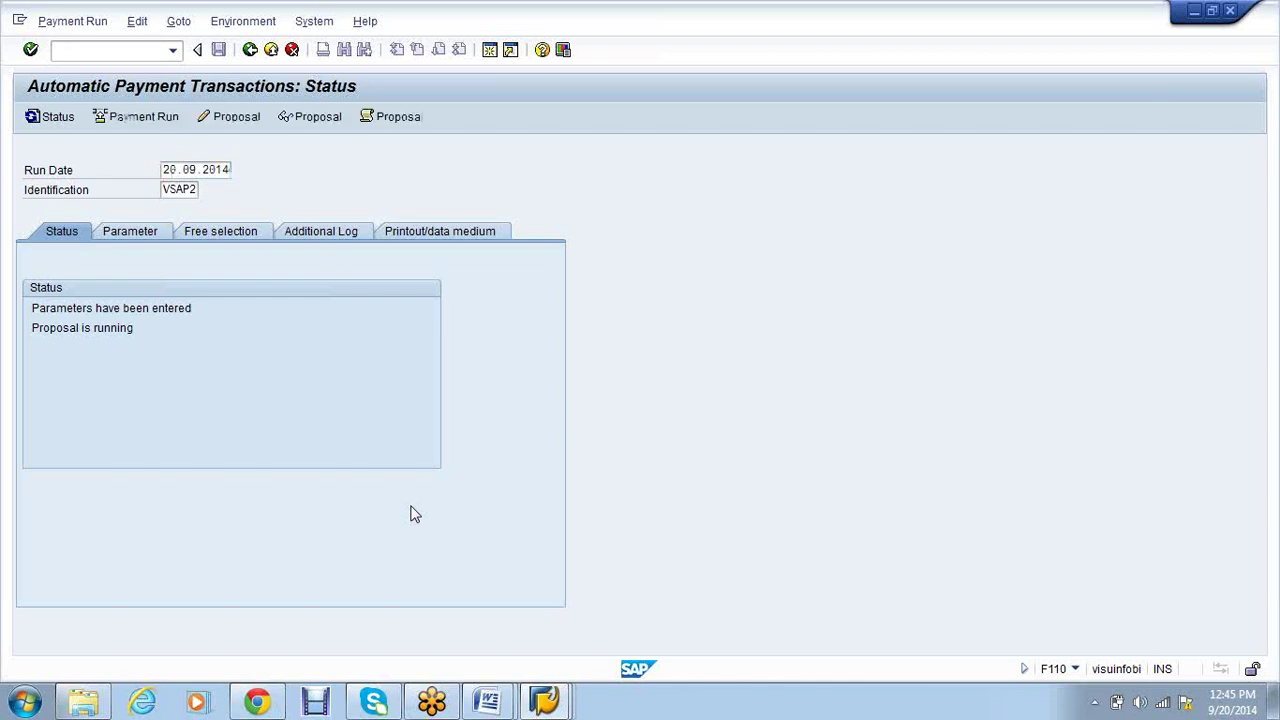
{"action": "key", "text": "Return"}
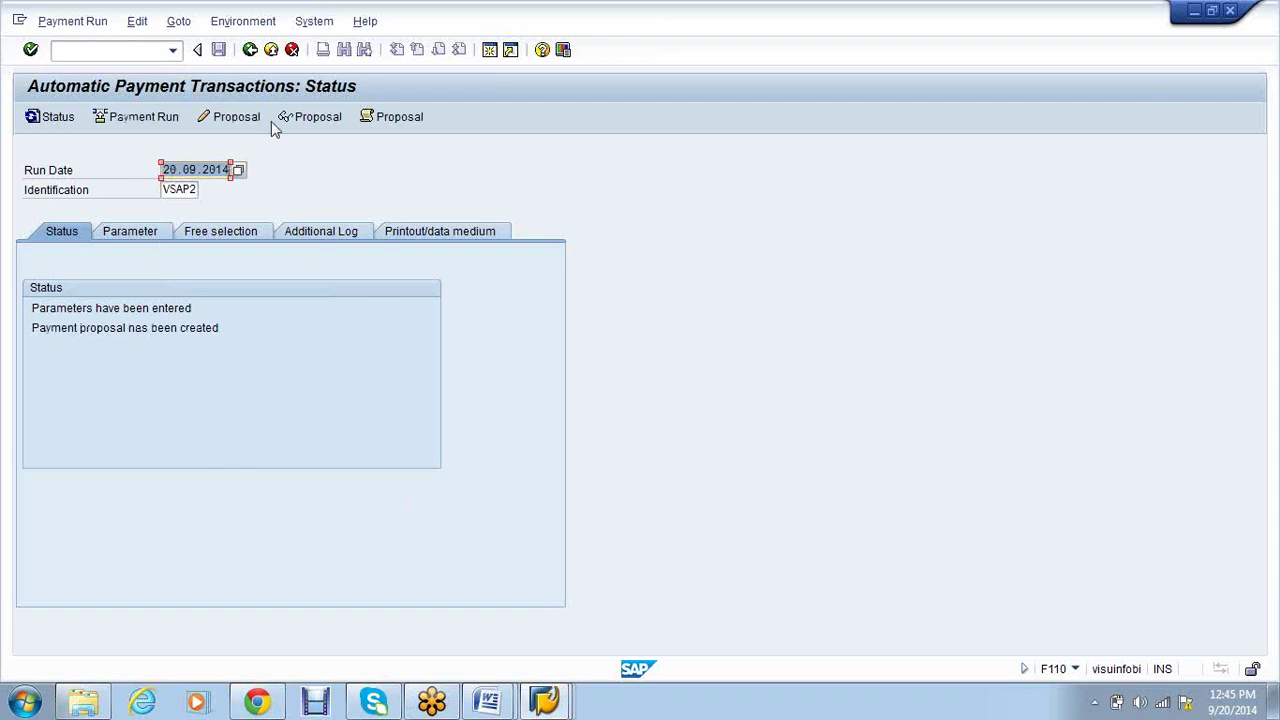
{"action": "left_click", "coordinate": [335, 121]}
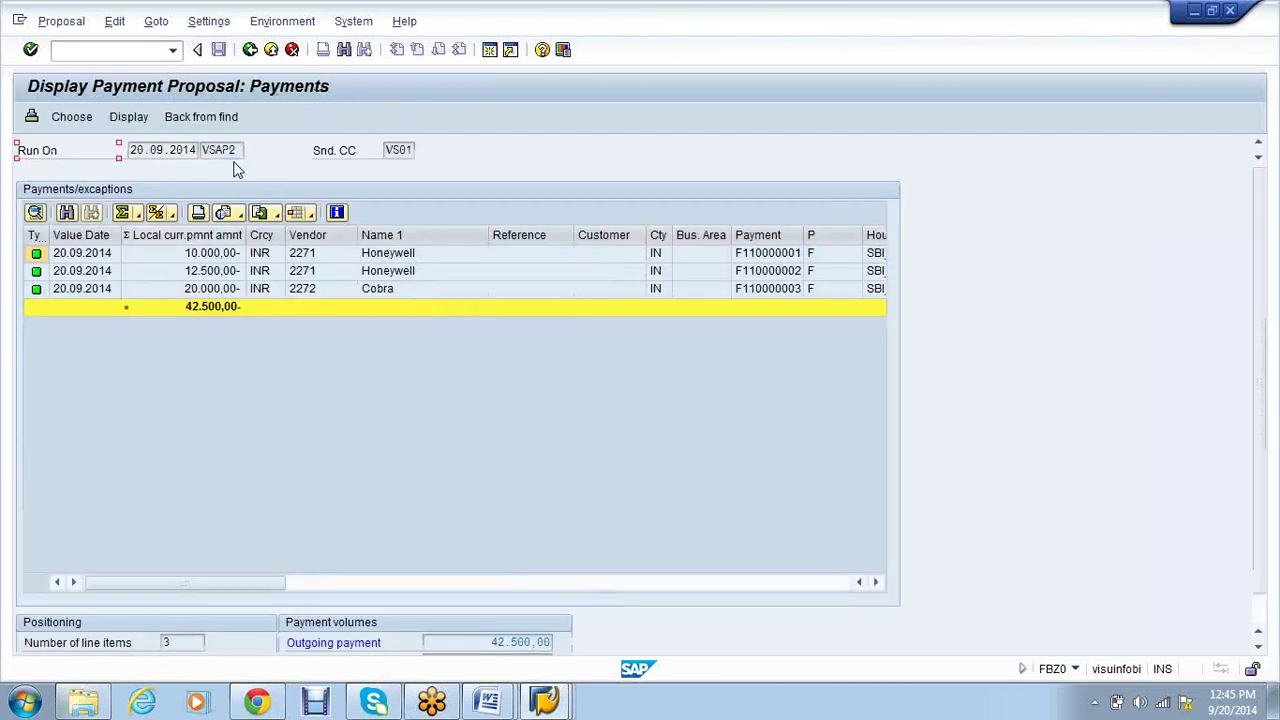
{"action": "left_click", "coordinate": [250, 50]}
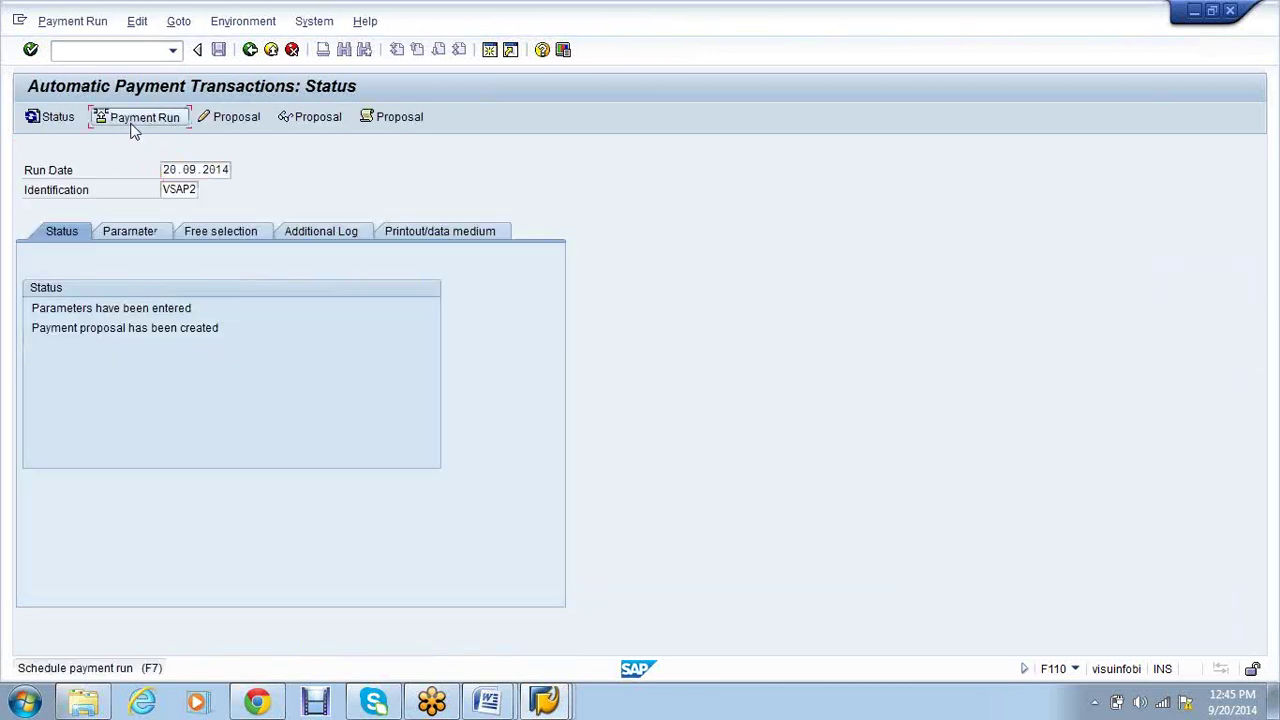
Schedule the VSAP2 payment run and display the job log of its proposal
{"action": "left_click", "coordinate": [133, 124]}
{"action": "left_click", "coordinate": [403, 469]}
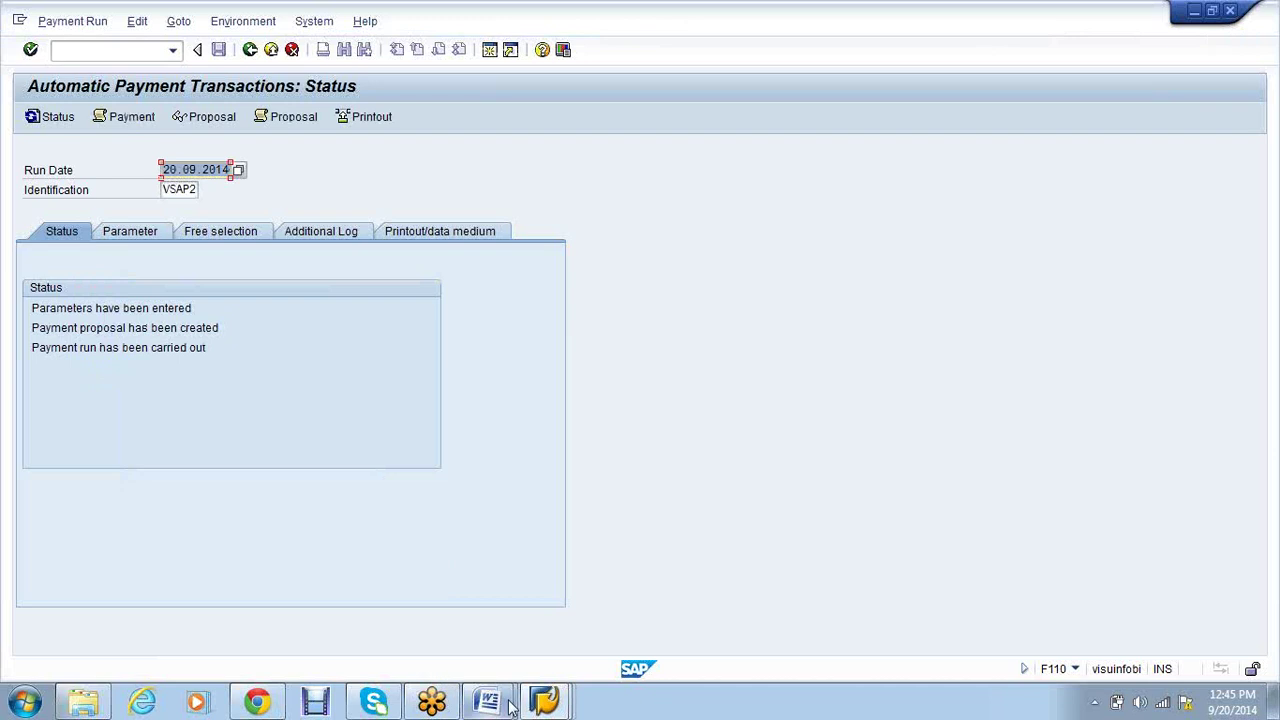
{"action": "left_click", "coordinate": [300, 117]}
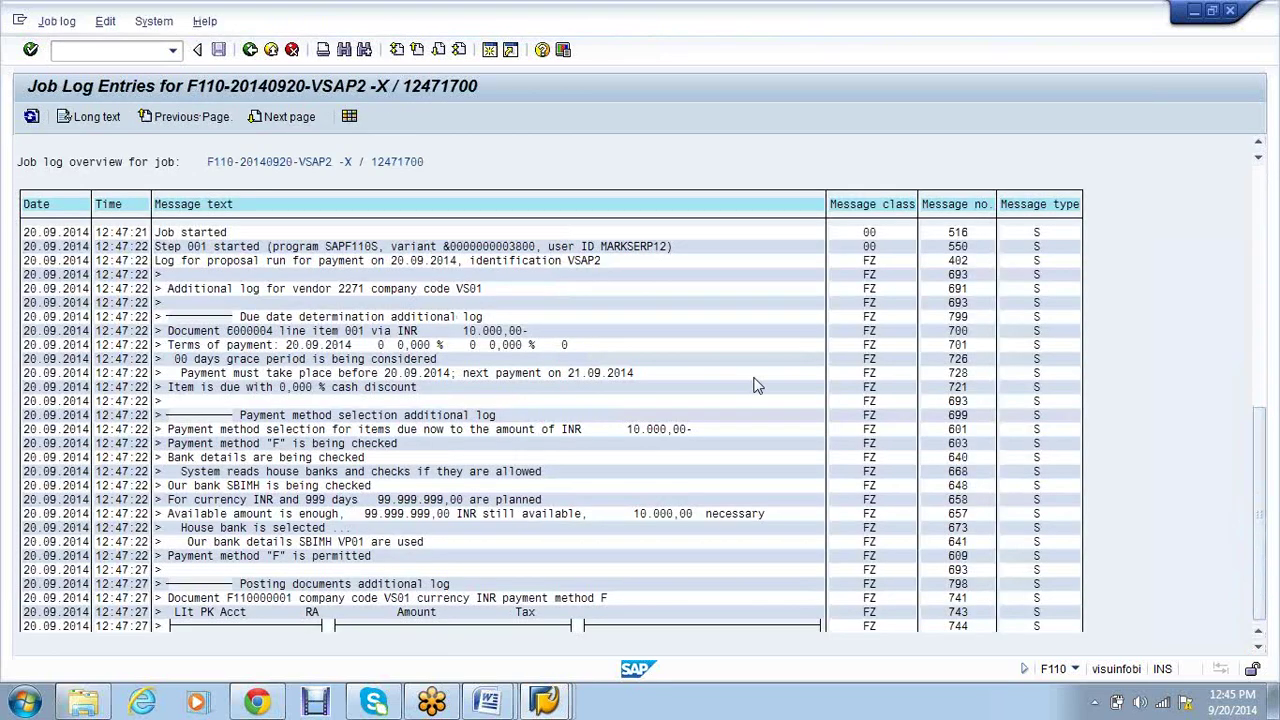
Examine the VSAP2 proposal job log for due dates, payment method selection, house bank checks and posting documents, and return to the run status
{"action": "scroll", "coordinate": [585, 330], "scroll_direction": "down", "scroll_amount": 3}
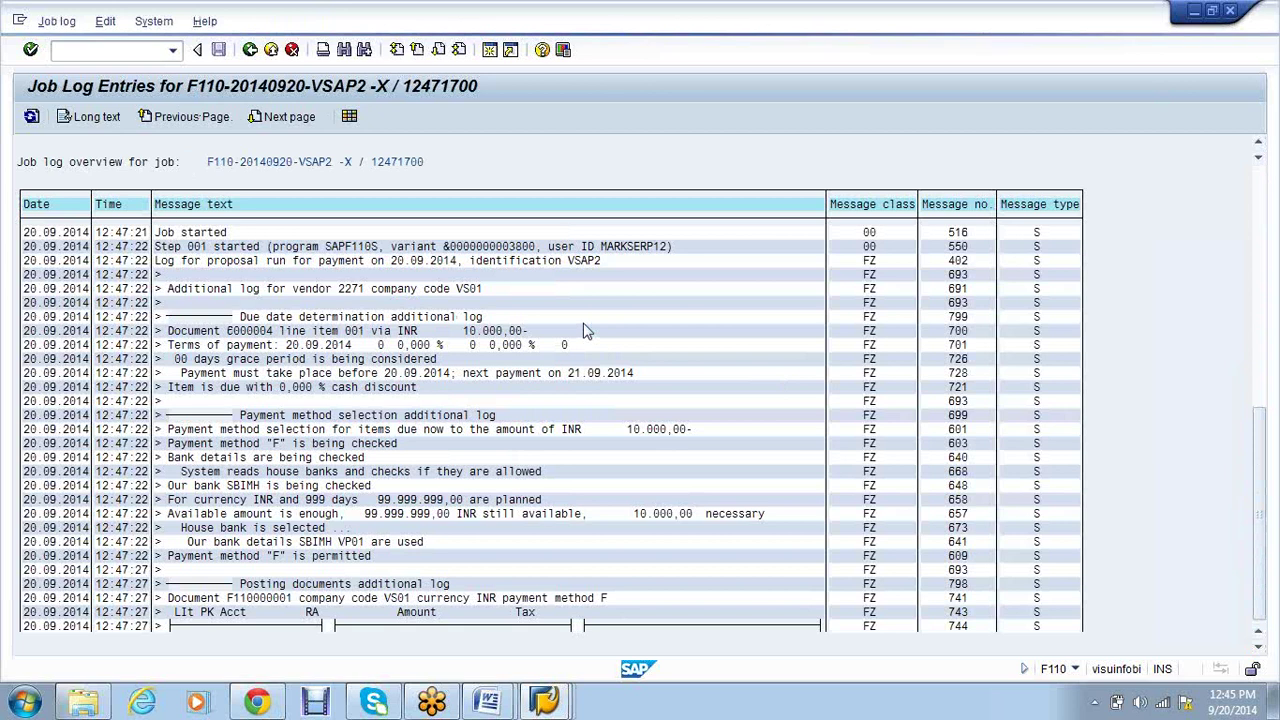
{"action": "scroll", "coordinate": [585, 330], "scroll_direction": "down", "scroll_amount": 5}
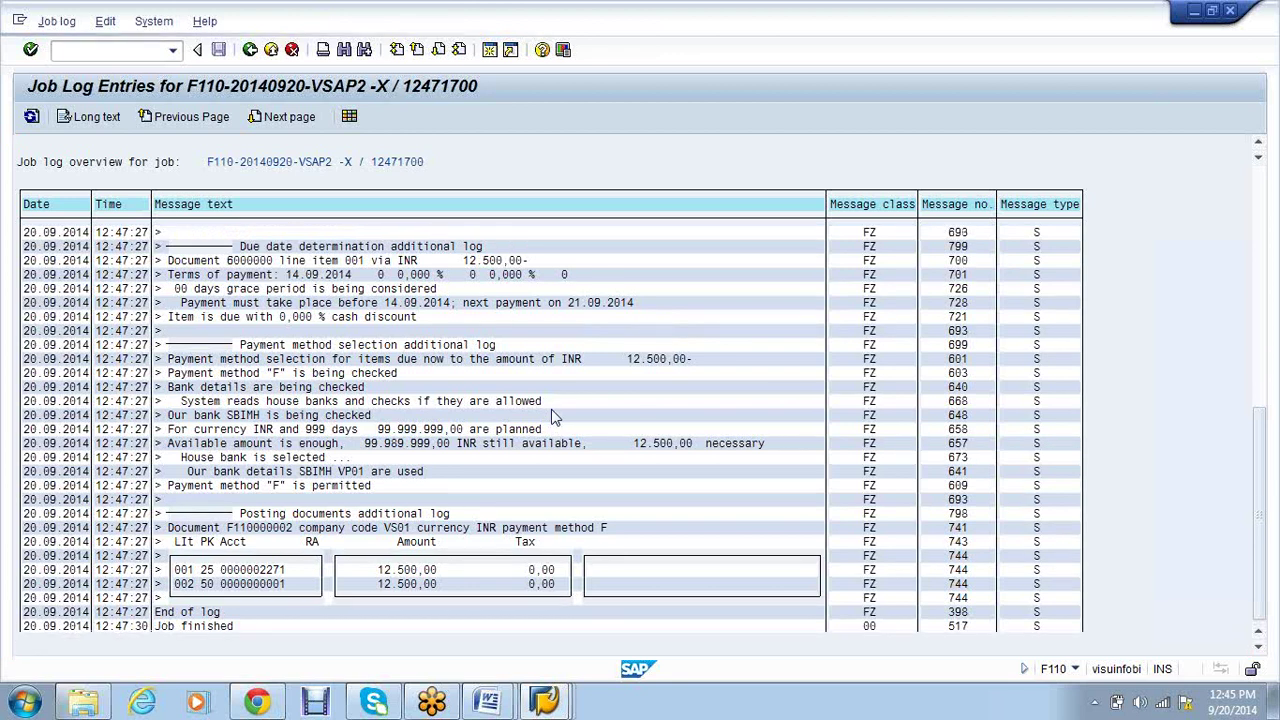
{"action": "scroll", "coordinate": [555, 416], "scroll_direction": "up", "scroll_amount": 1}
{"action": "scroll", "coordinate": [551, 409], "scroll_direction": "up", "scroll_amount": 1}
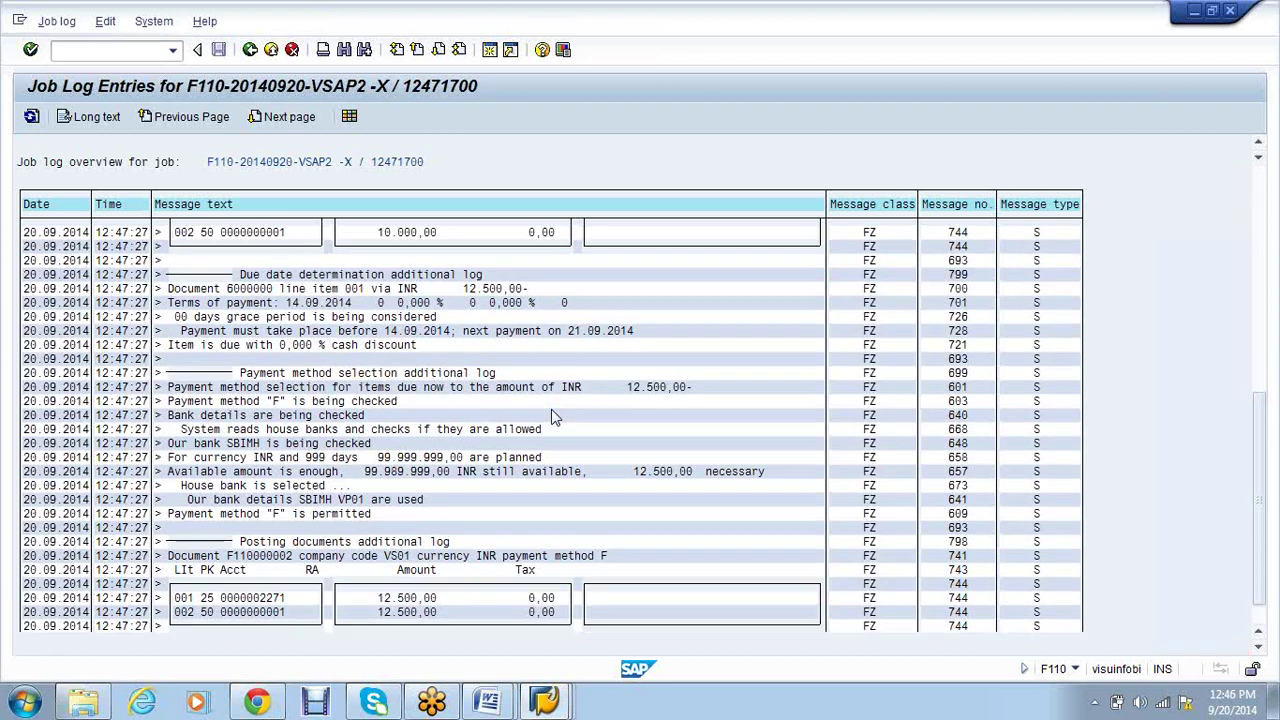
{"action": "scroll", "coordinate": [555, 416], "scroll_direction": "up", "scroll_amount": 1}
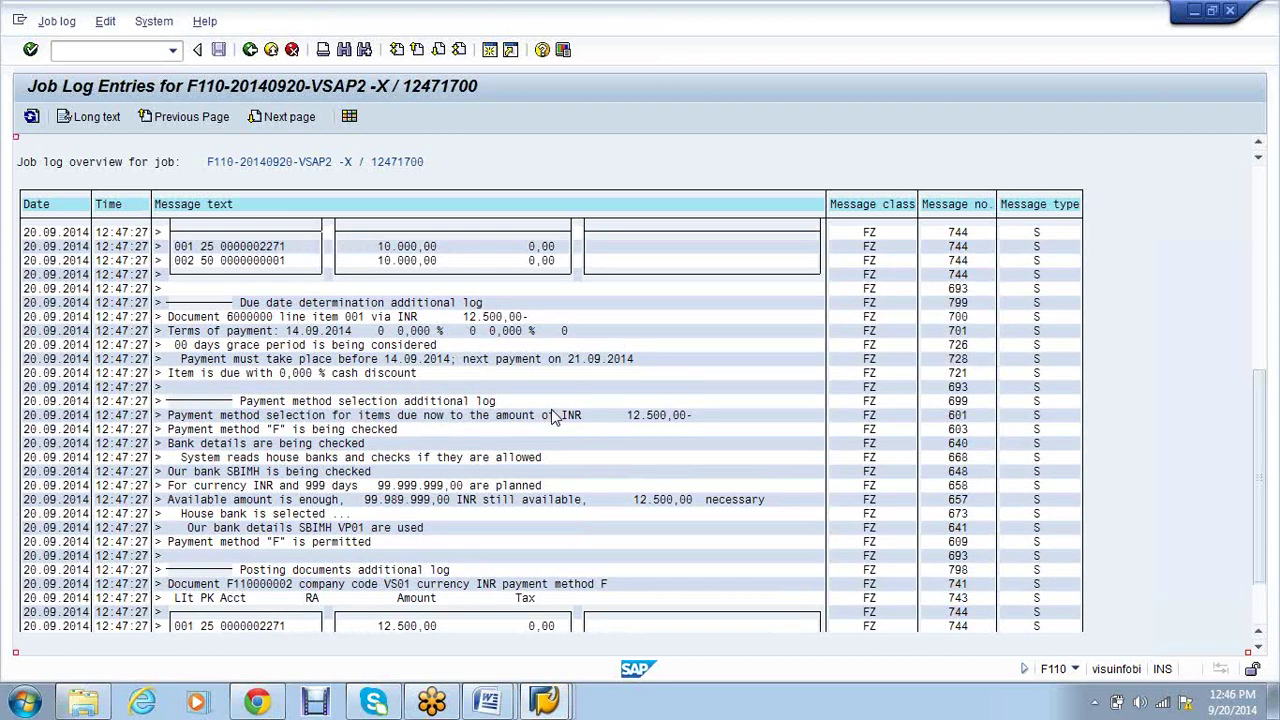
{"action": "scroll", "coordinate": [553, 416], "scroll_direction": "up", "scroll_amount": 1}
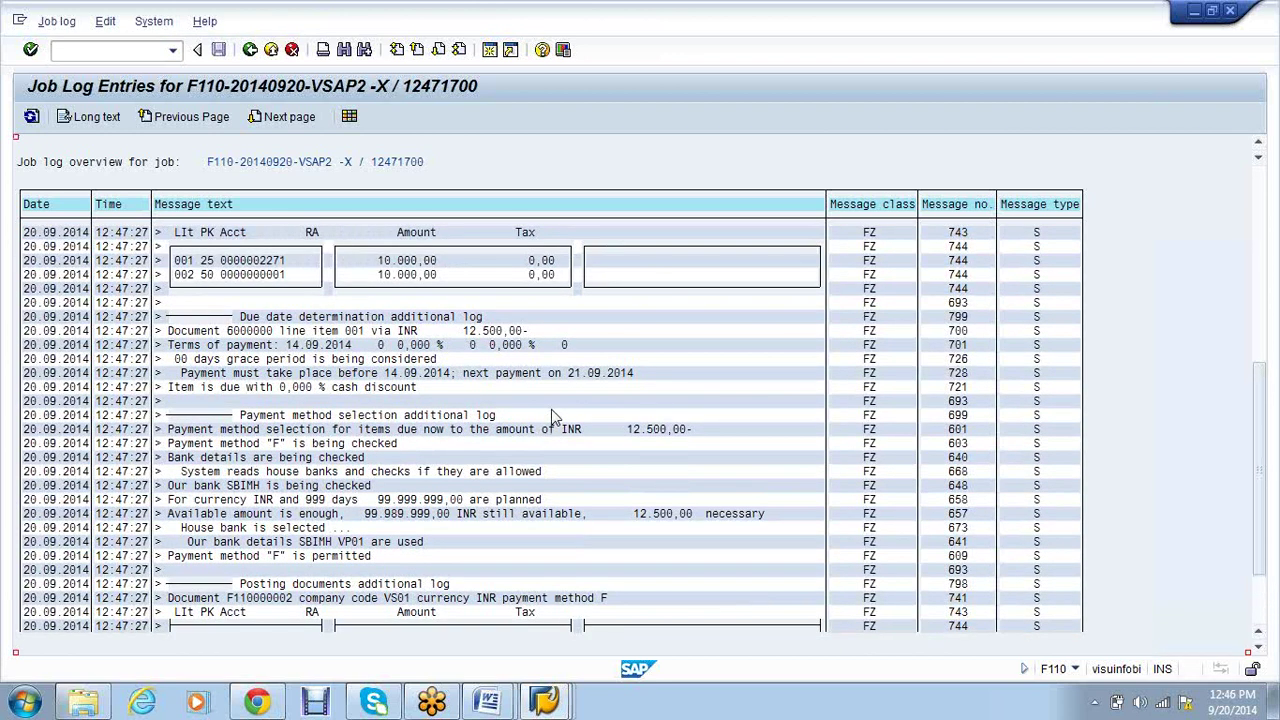
{"action": "scroll", "coordinate": [551, 416], "scroll_direction": "up", "scroll_amount": 1}
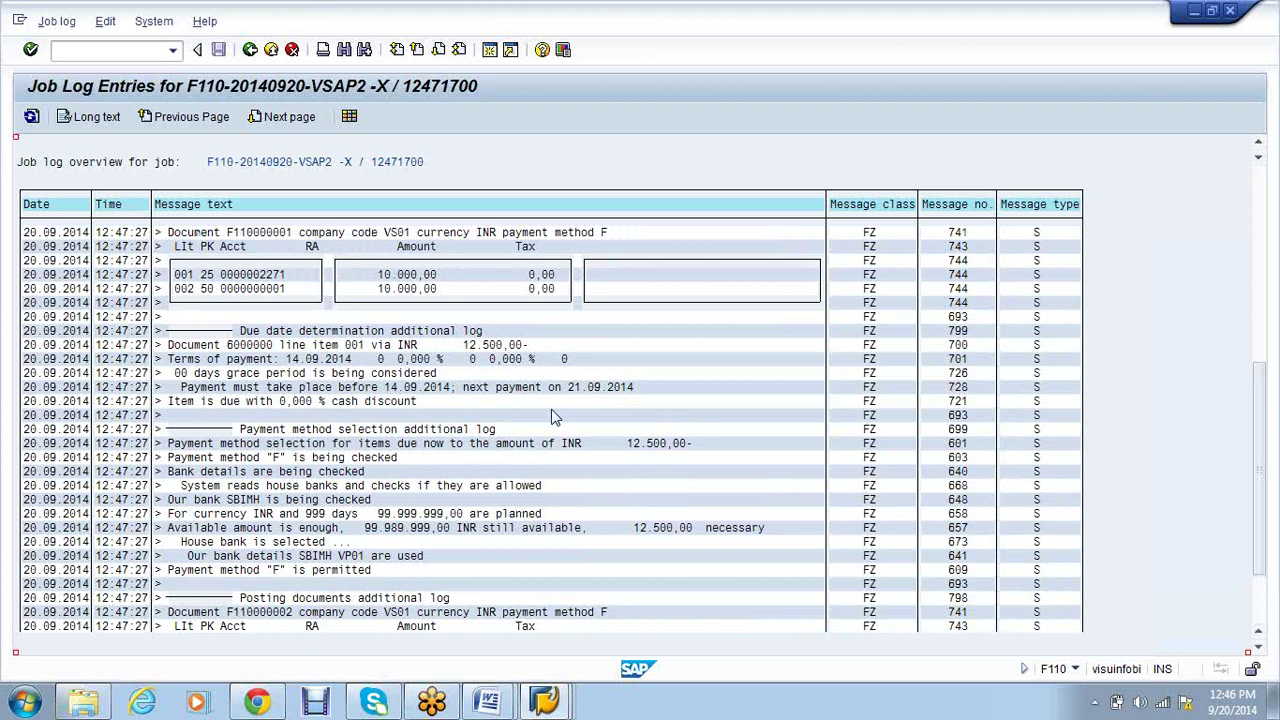
{"action": "scroll", "coordinate": [551, 416], "scroll_direction": "up", "scroll_amount": 1}
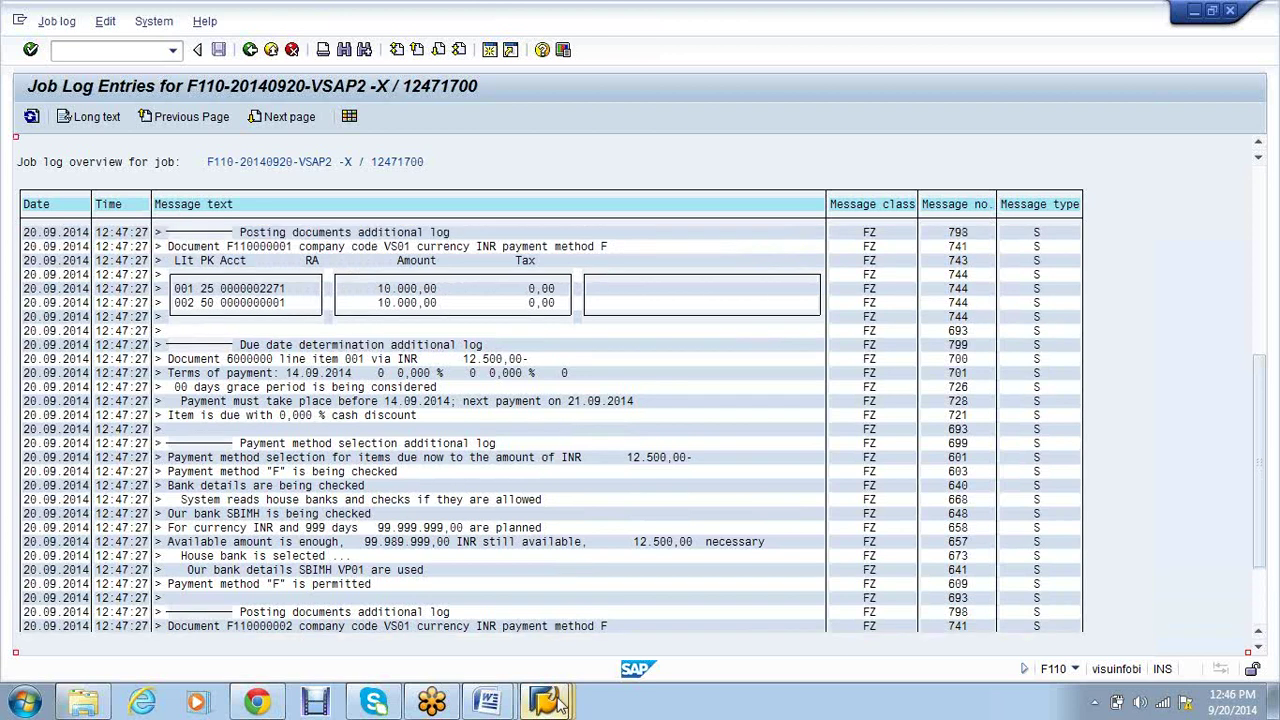
{"action": "left_click", "coordinate": [552, 703]}
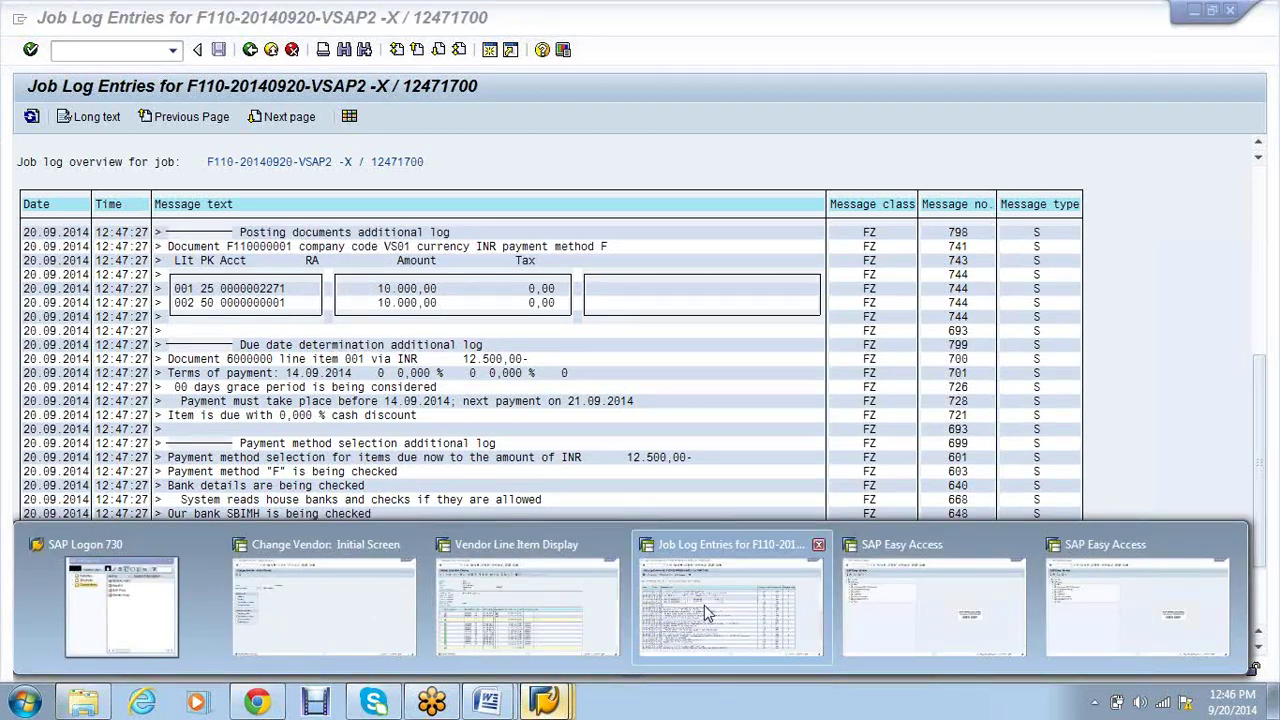
{"action": "left_click", "coordinate": [705, 612]}
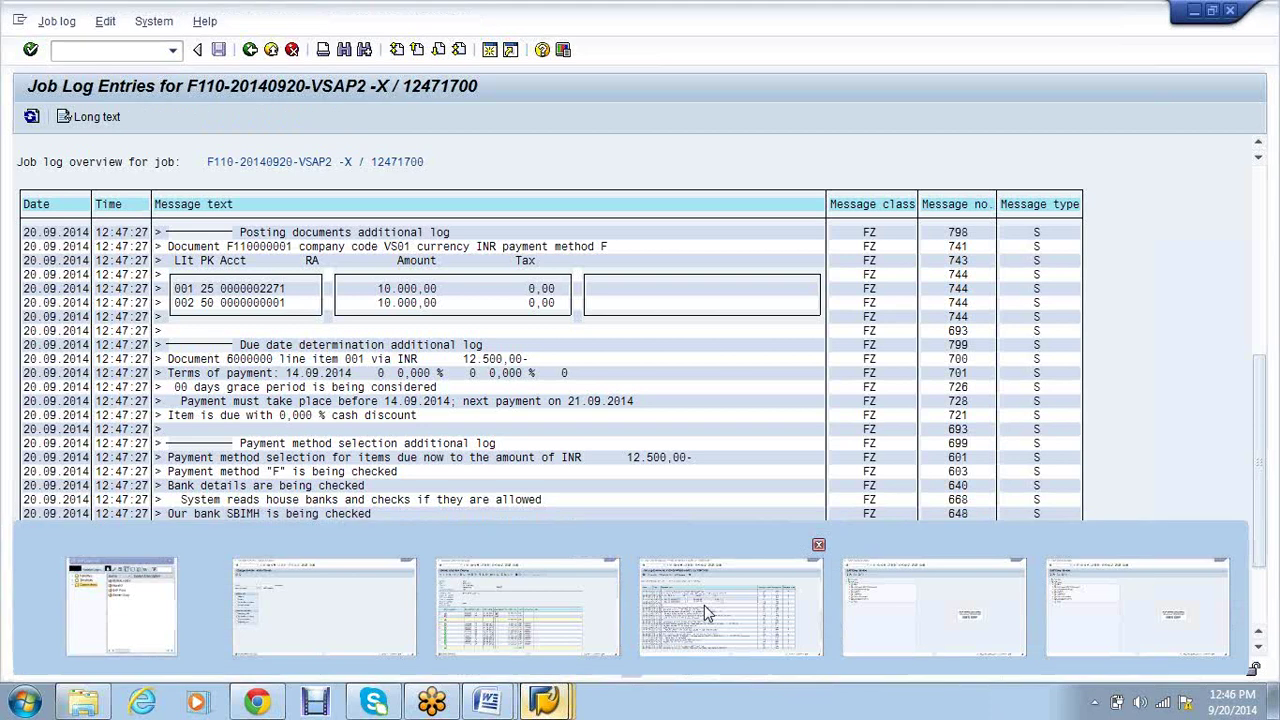
{"action": "key", "text": "F3"}
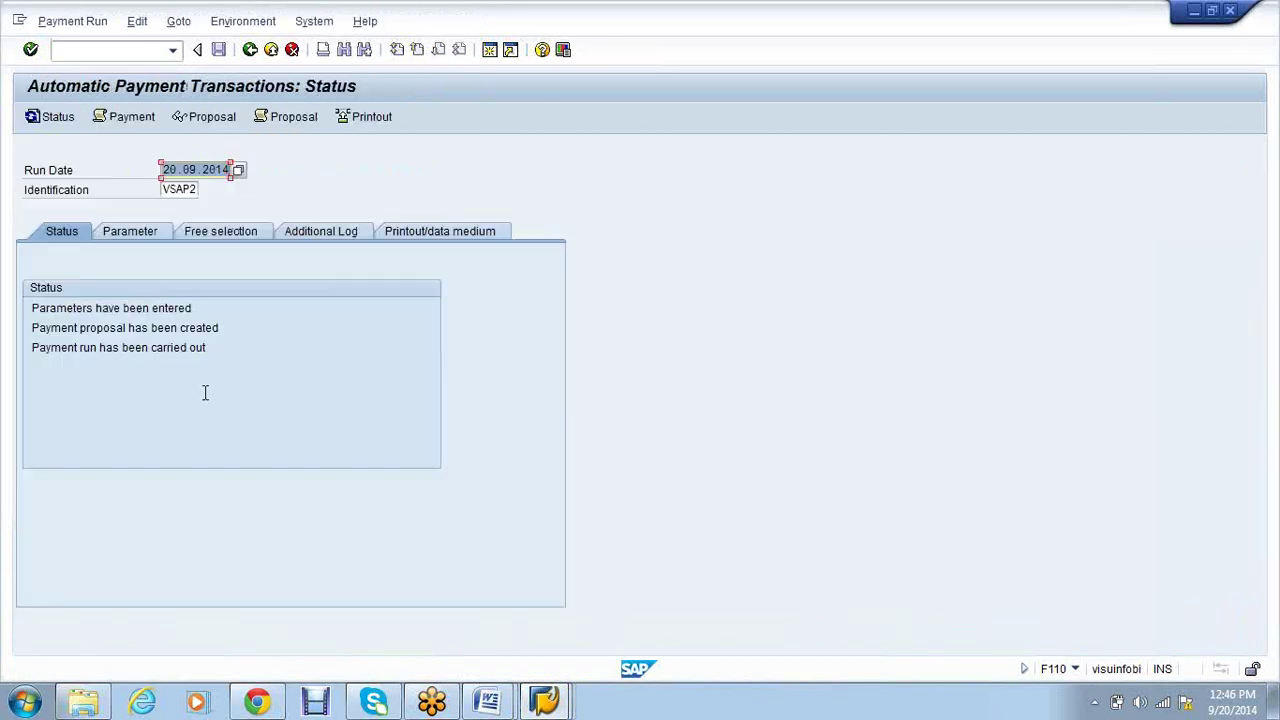
Update the VSAP2 run status and read the payment run log's message about company code VS01
{"action": "left_click", "coordinate": [68, 122]}
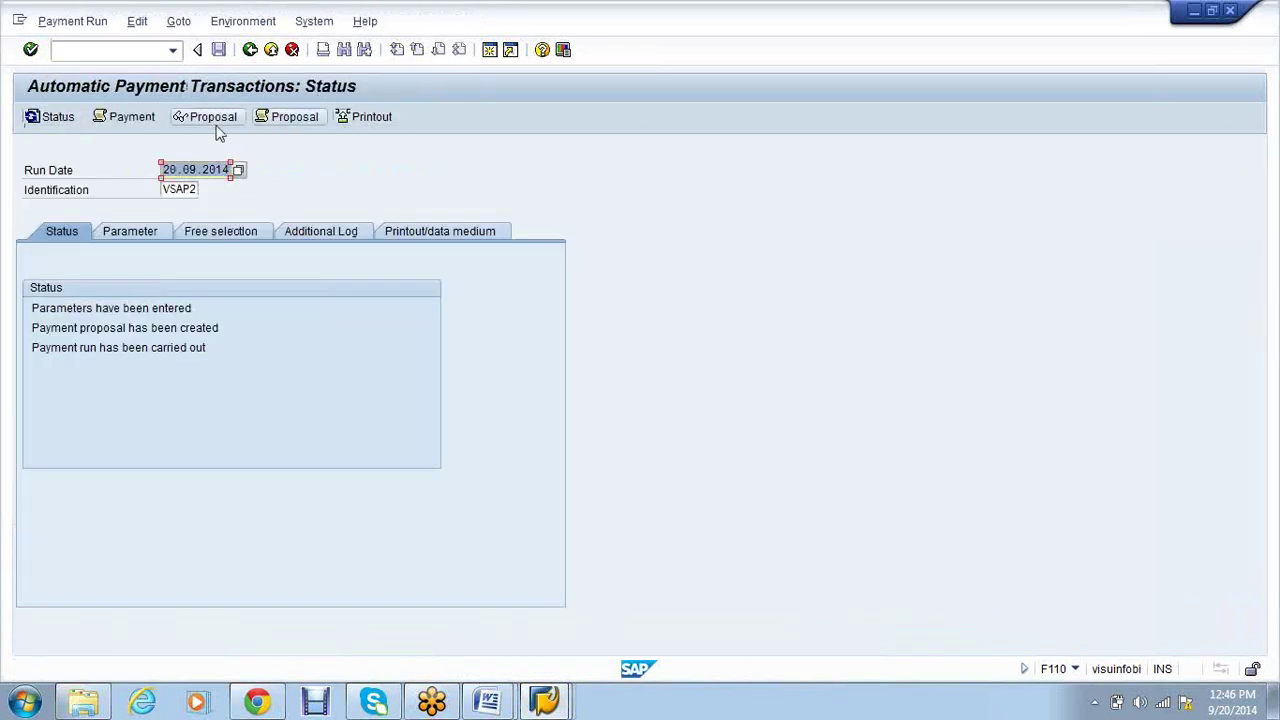
{"action": "left_click", "coordinate": [127, 120]}
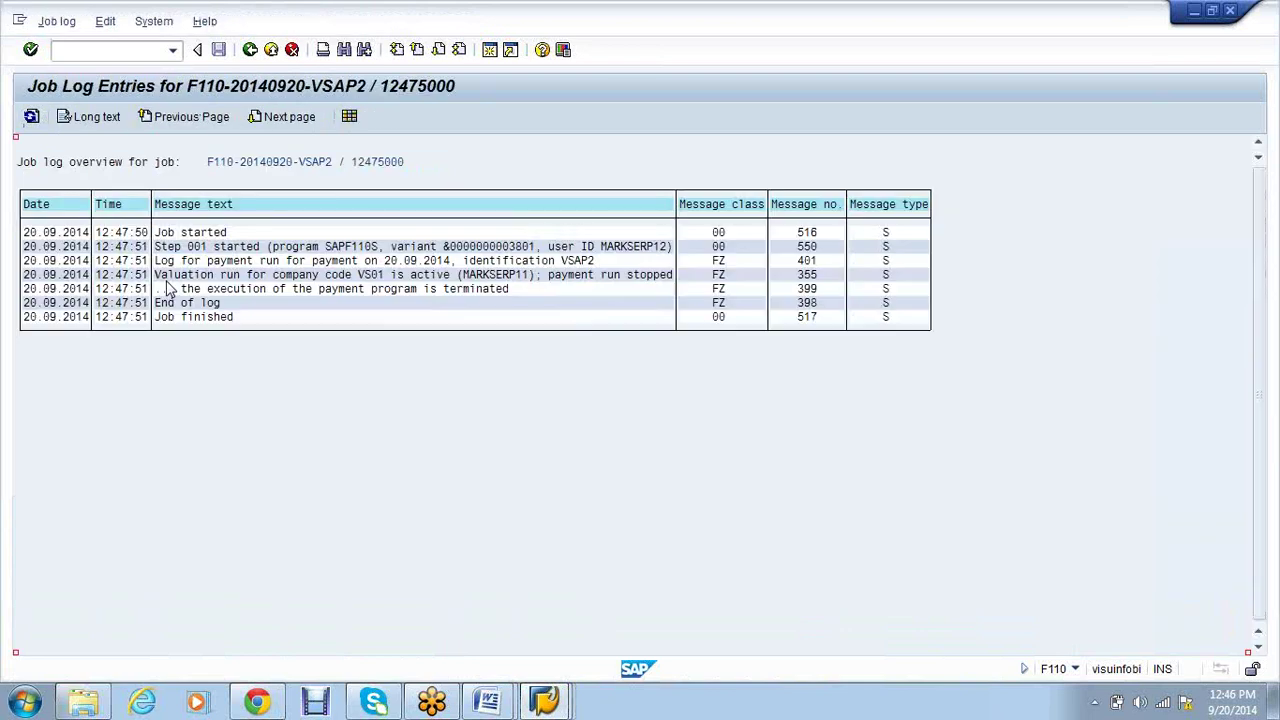
{"action": "left_click_drag", "start_coordinate": [168, 286], "coordinate": [516, 280]}
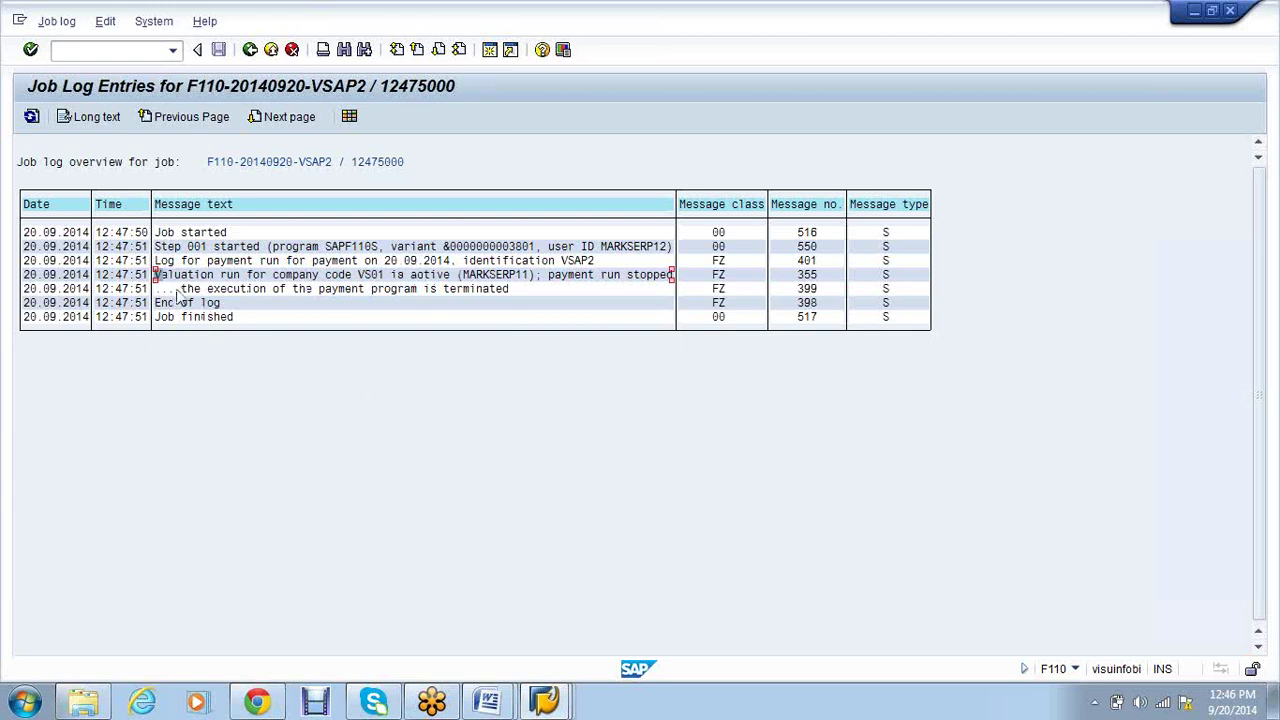
{"action": "left_click_drag", "start_coordinate": [157, 275], "coordinate": [538, 285]}
{"action": "left_click", "coordinate": [361, 275]}
{"action": "left_click", "coordinate": [250, 50]}
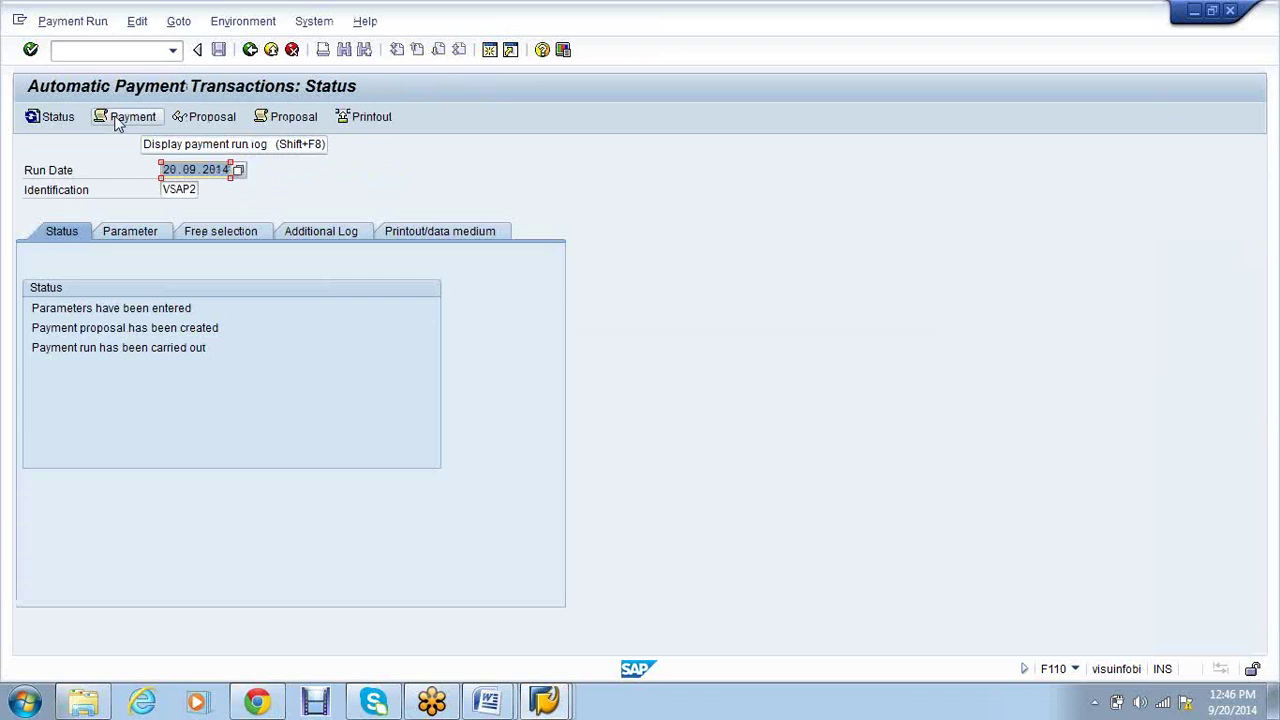
Recheck the VSAP2 payment run log and proposal log, and return to the run status
{"action": "left_click", "coordinate": [124, 117]}
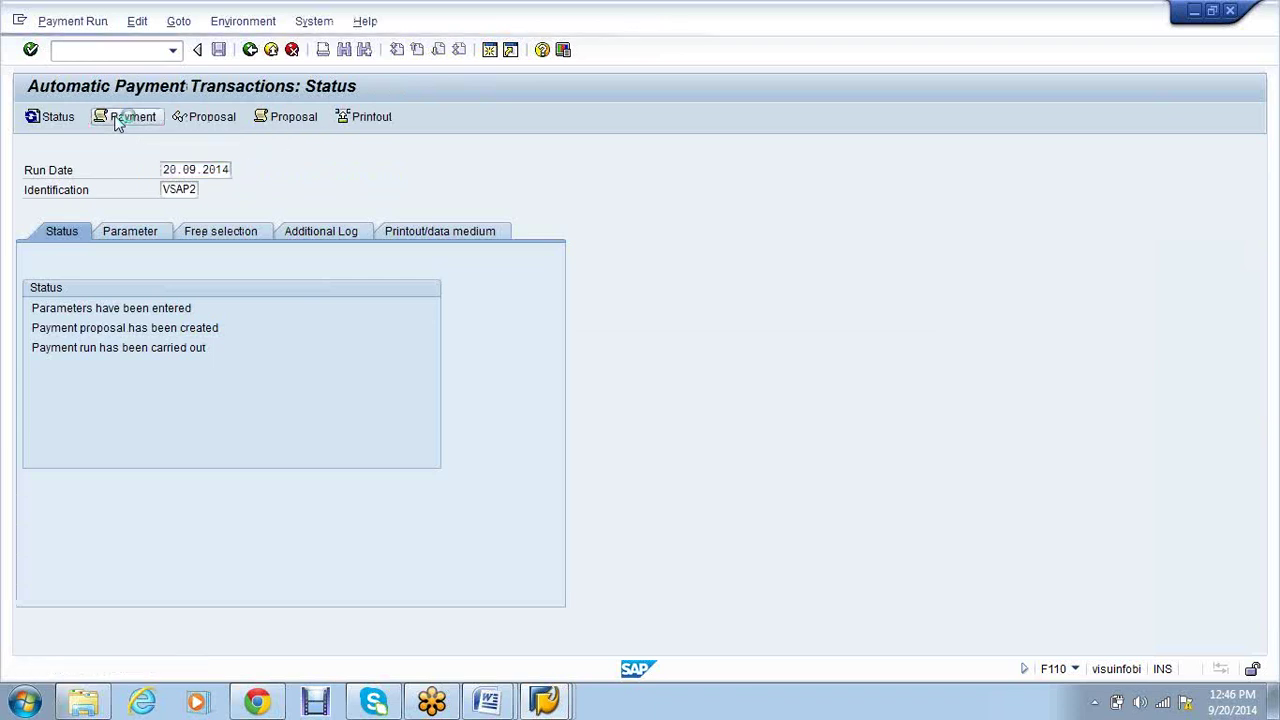
{"action": "left_click", "coordinate": [250, 49]}
{"action": "left_click", "coordinate": [286, 118]}
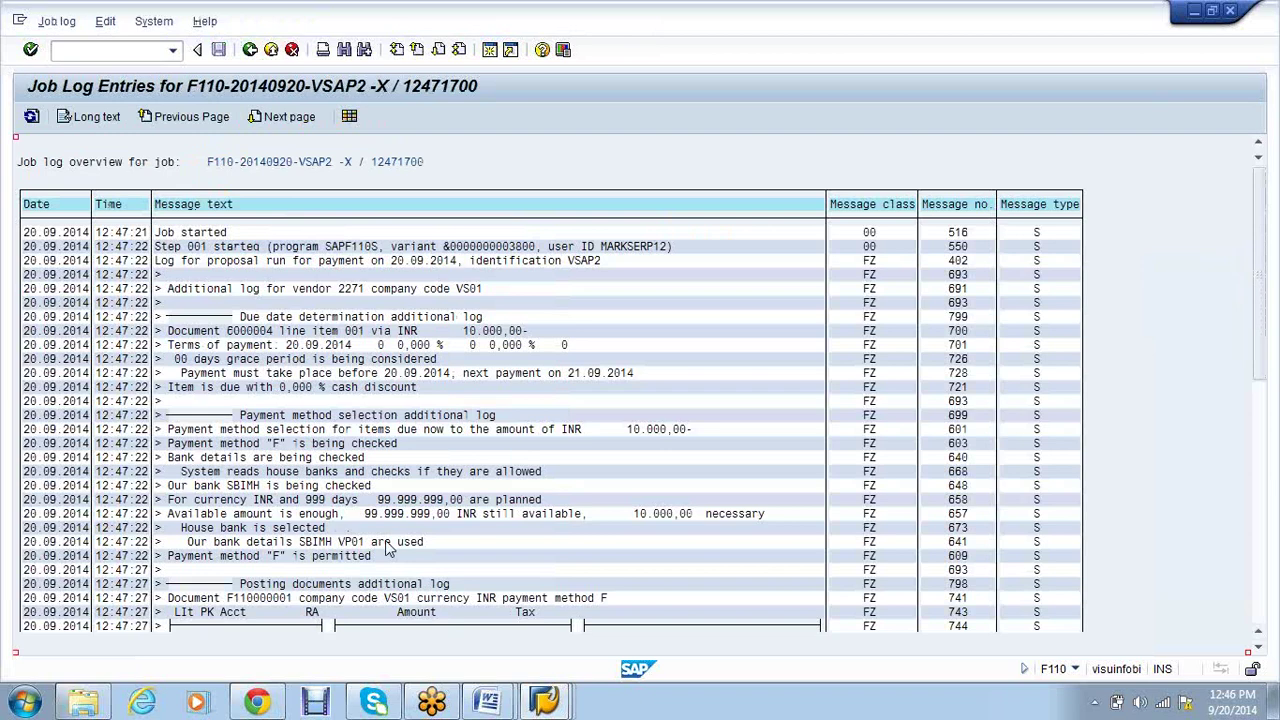
{"action": "double_click", "coordinate": [565, 486]}
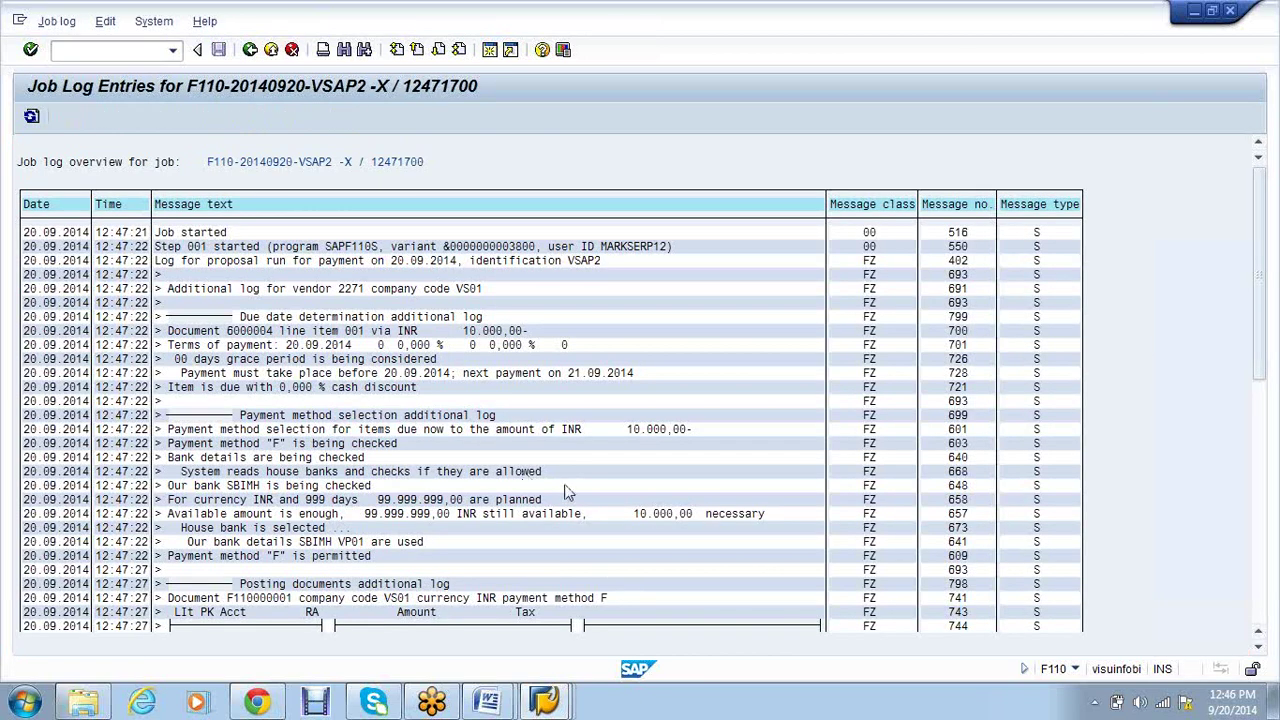
{"action": "scroll", "coordinate": [566, 490], "scroll_direction": "down", "scroll_amount": 1}
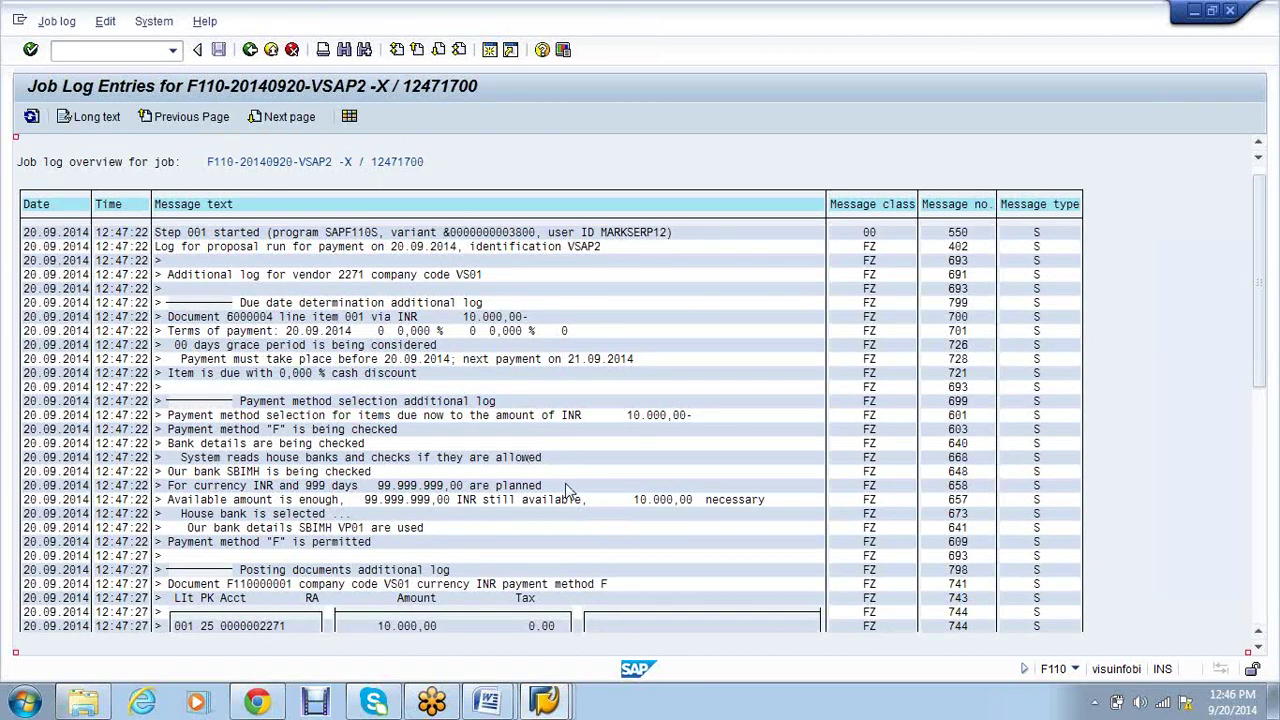
{"action": "scroll", "coordinate": [565, 483], "scroll_direction": "down", "scroll_amount": 3}
{"action": "key", "text": "F3"}
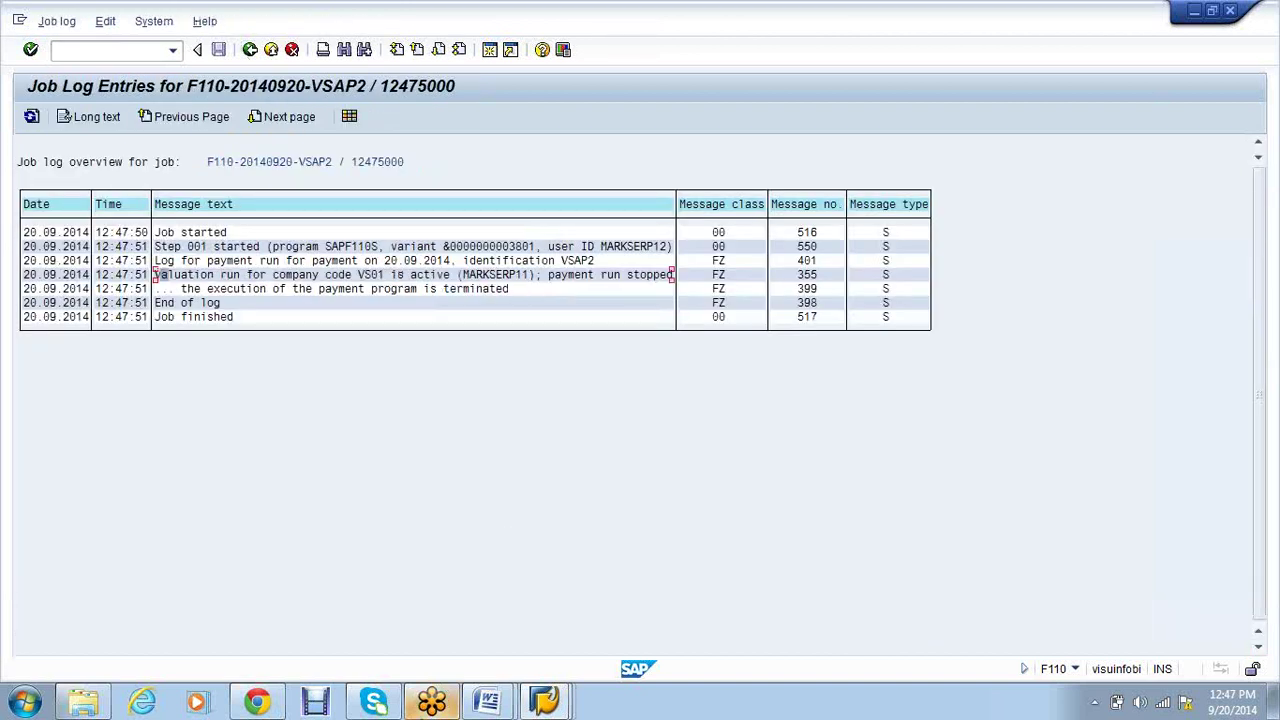
{"action": "left_click", "coordinate": [250, 49]}
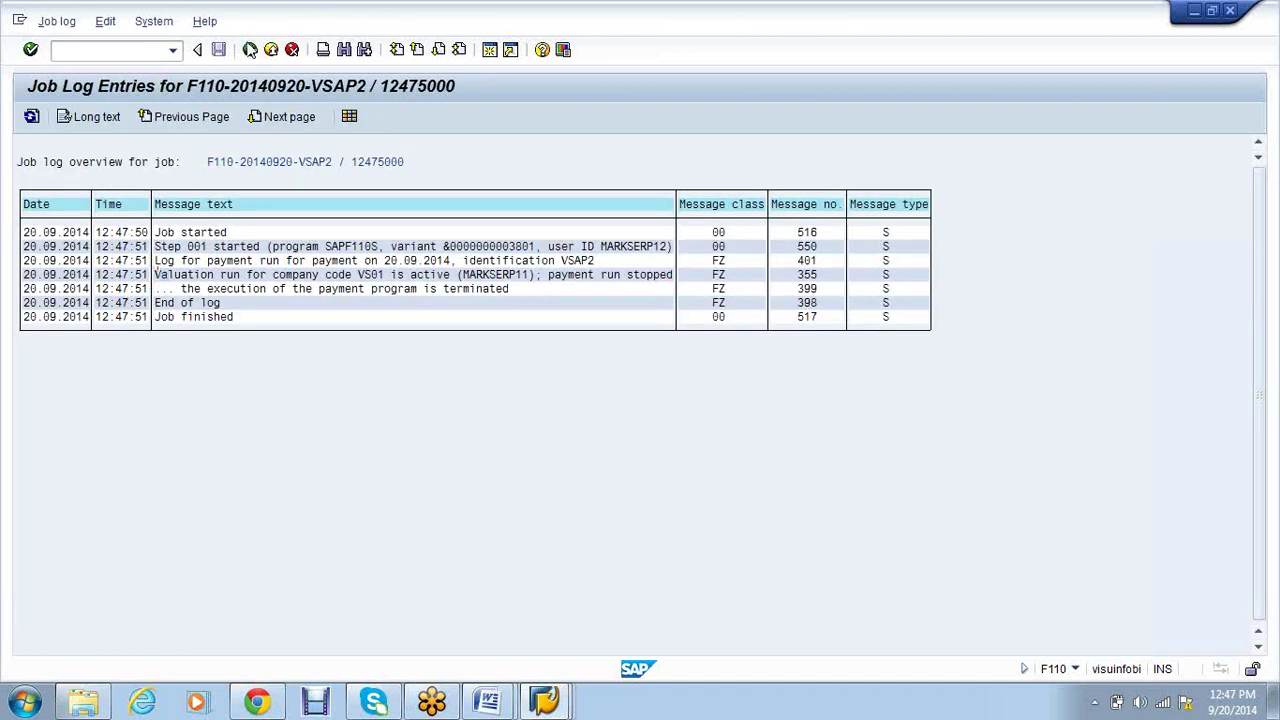
Delete the payment data and the payment proposal of run VSAP2, keeping its parameters
{"action": "left_click", "coordinate": [136, 22]}
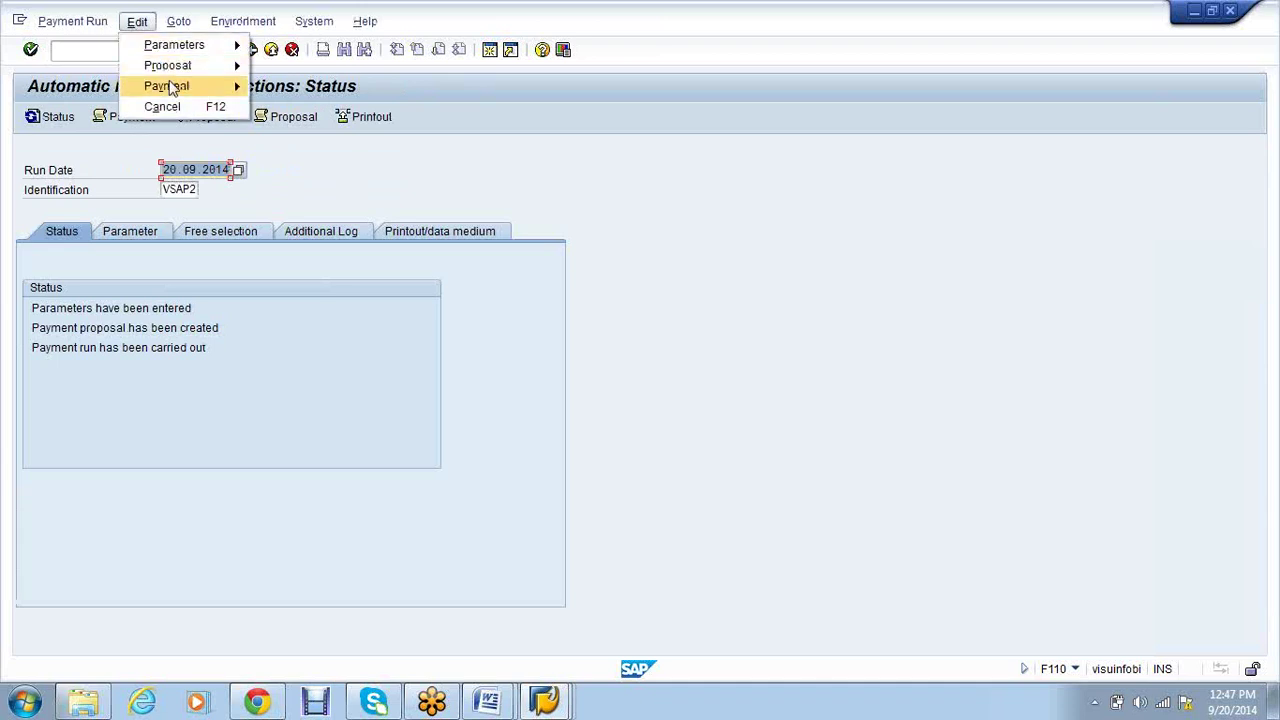
{"action": "mouse_move", "coordinate": [166, 86]}
{"action": "left_click", "coordinate": [336, 210]}
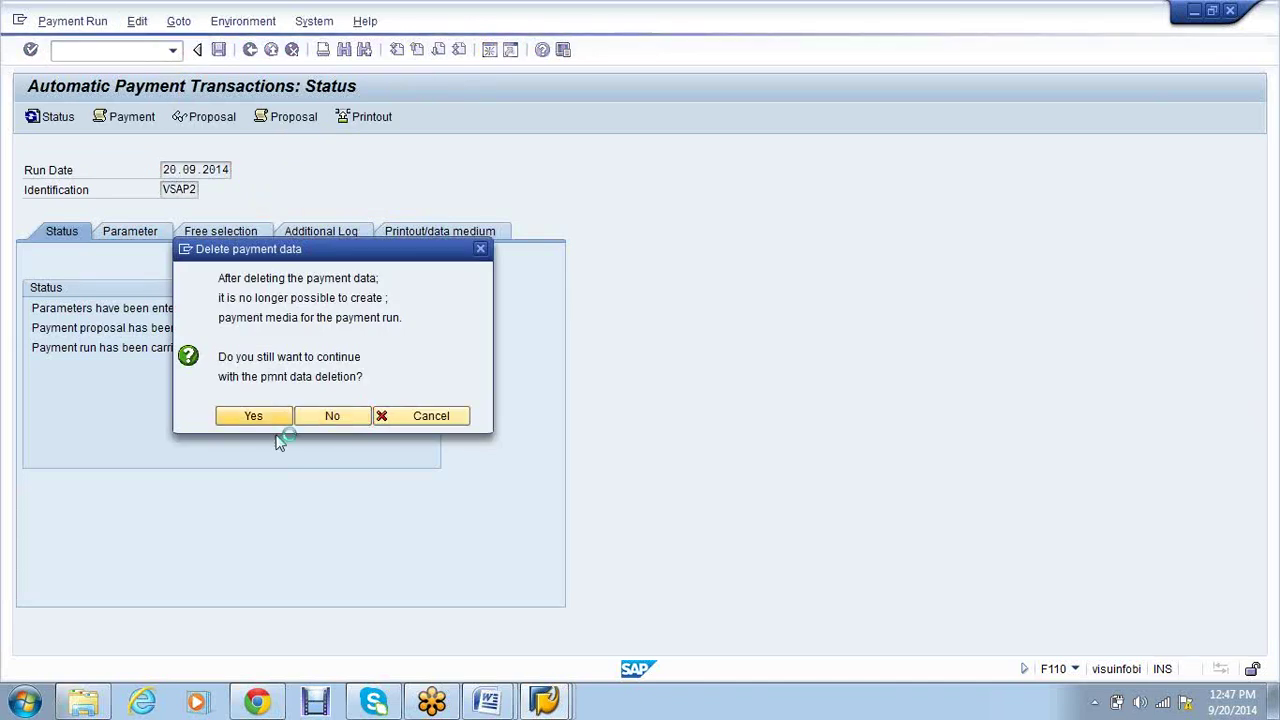
{"action": "left_click", "coordinate": [137, 21]}
{"action": "mouse_move", "coordinate": [166, 65]}
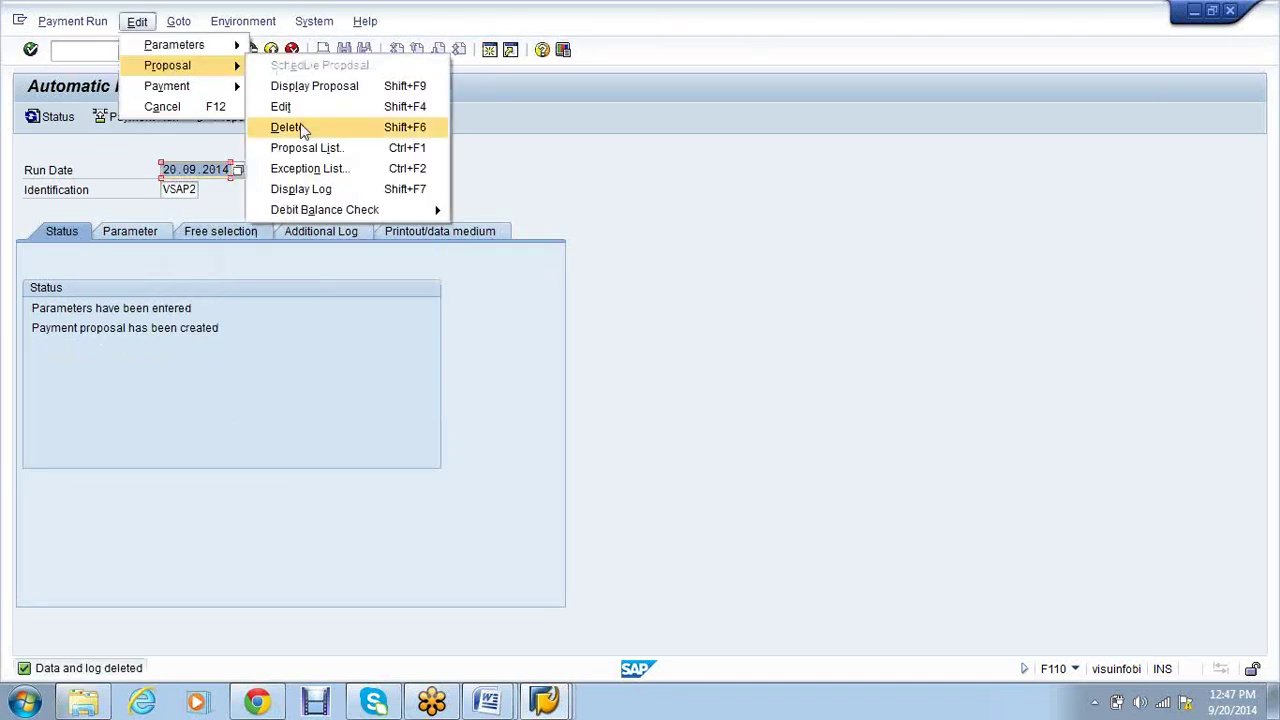
{"action": "left_click", "coordinate": [286, 127]}
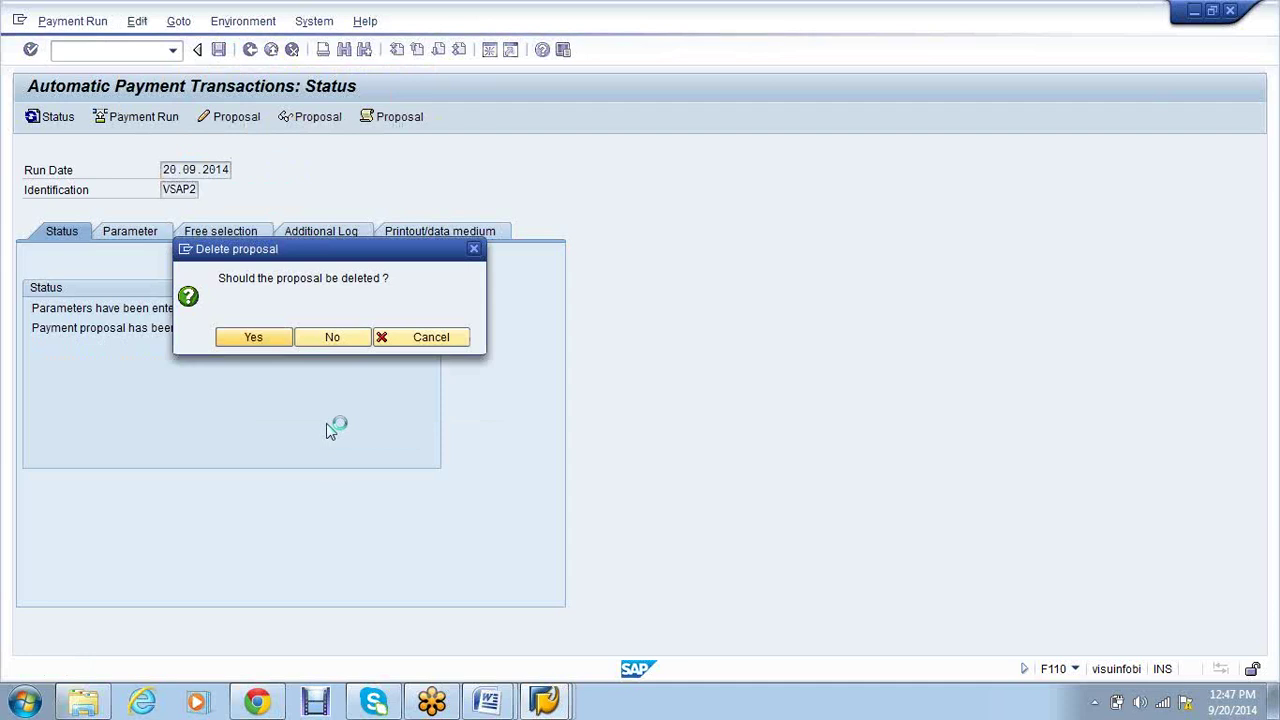
{"action": "key", "text": "Return"}
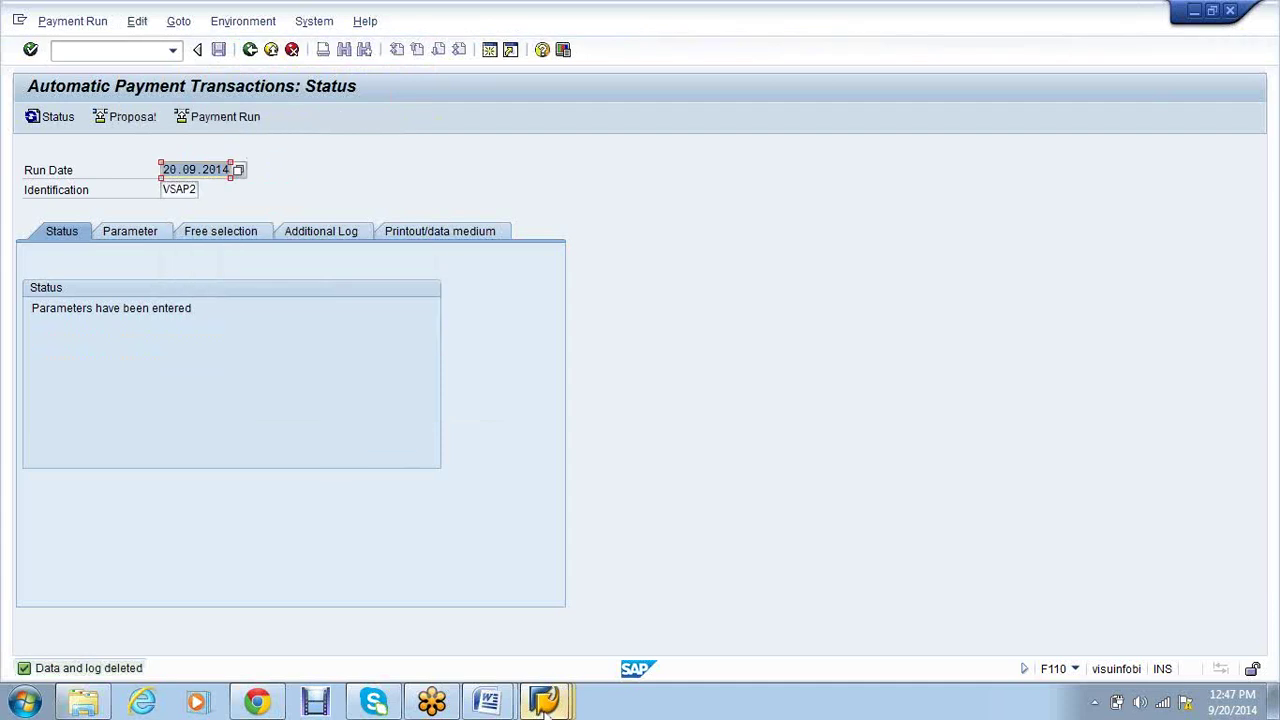
Go to transaction SM12 and list the lock entries in client 800 for all users
{"action": "left_click", "coordinate": [98, 54]}
{"action": "type", "text": "/nfbzp"}
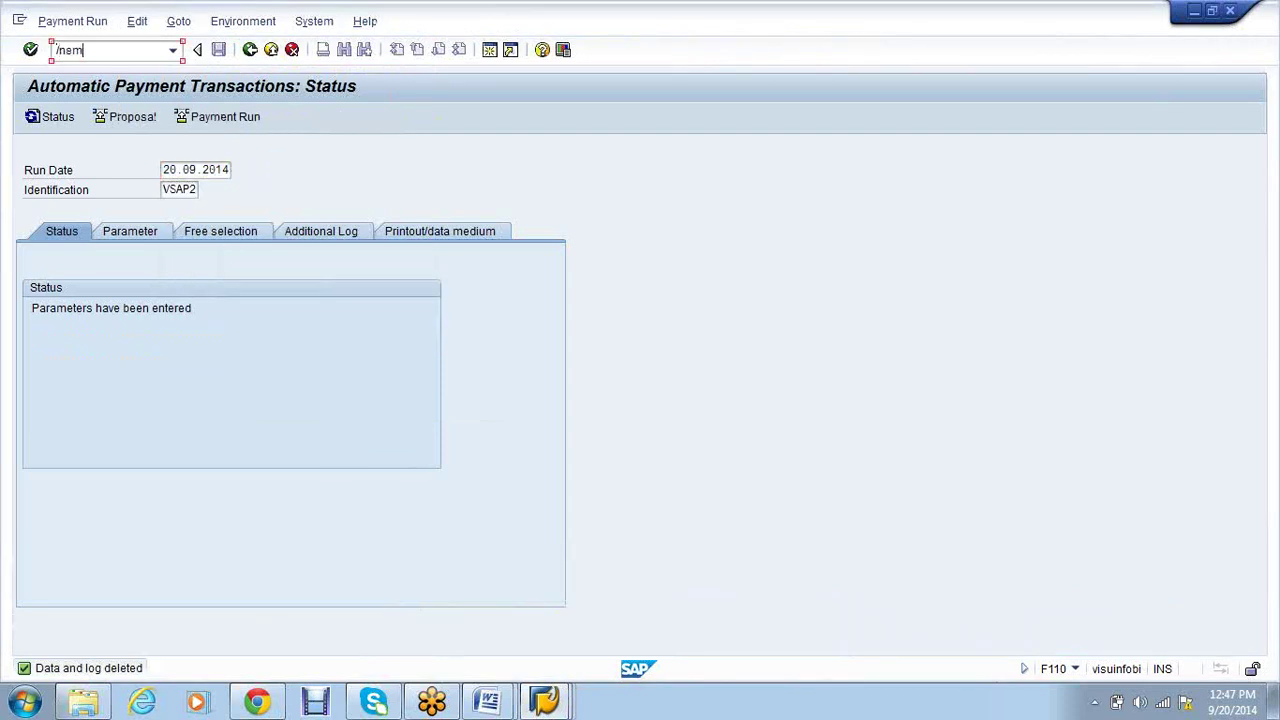
{"action": "key", "text": "Return"}
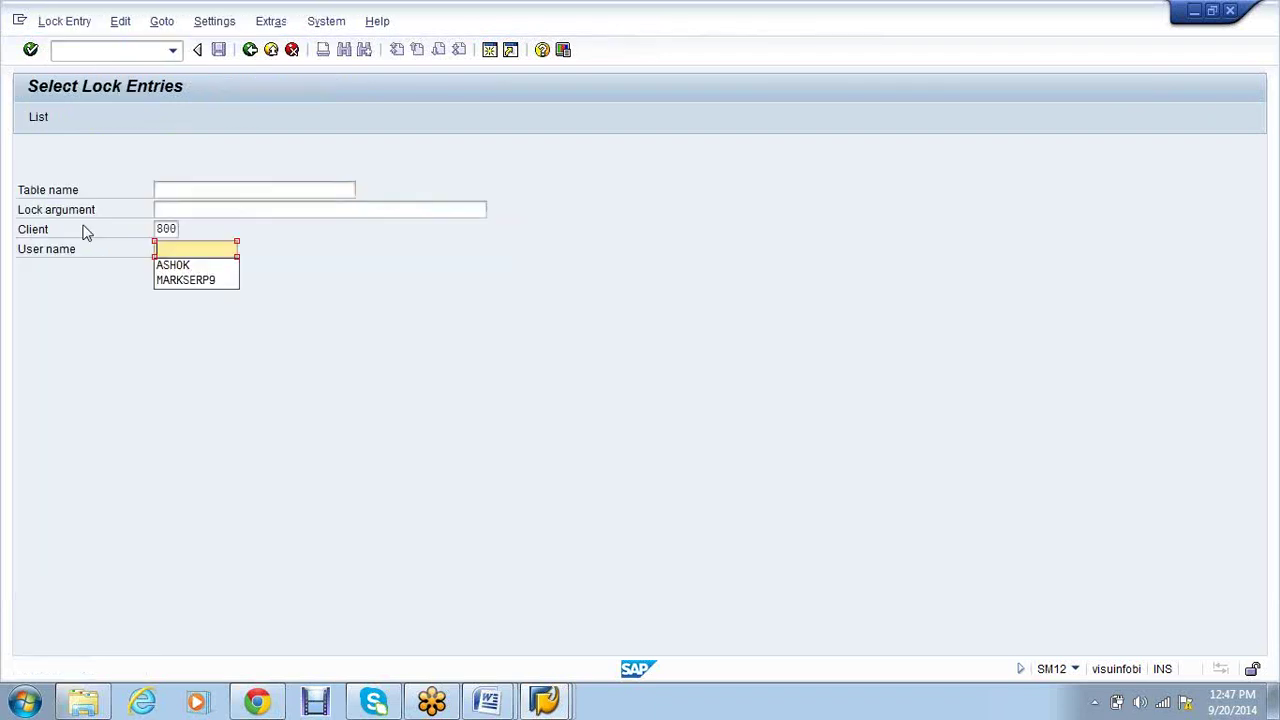
{"action": "left_click", "coordinate": [50, 118]}
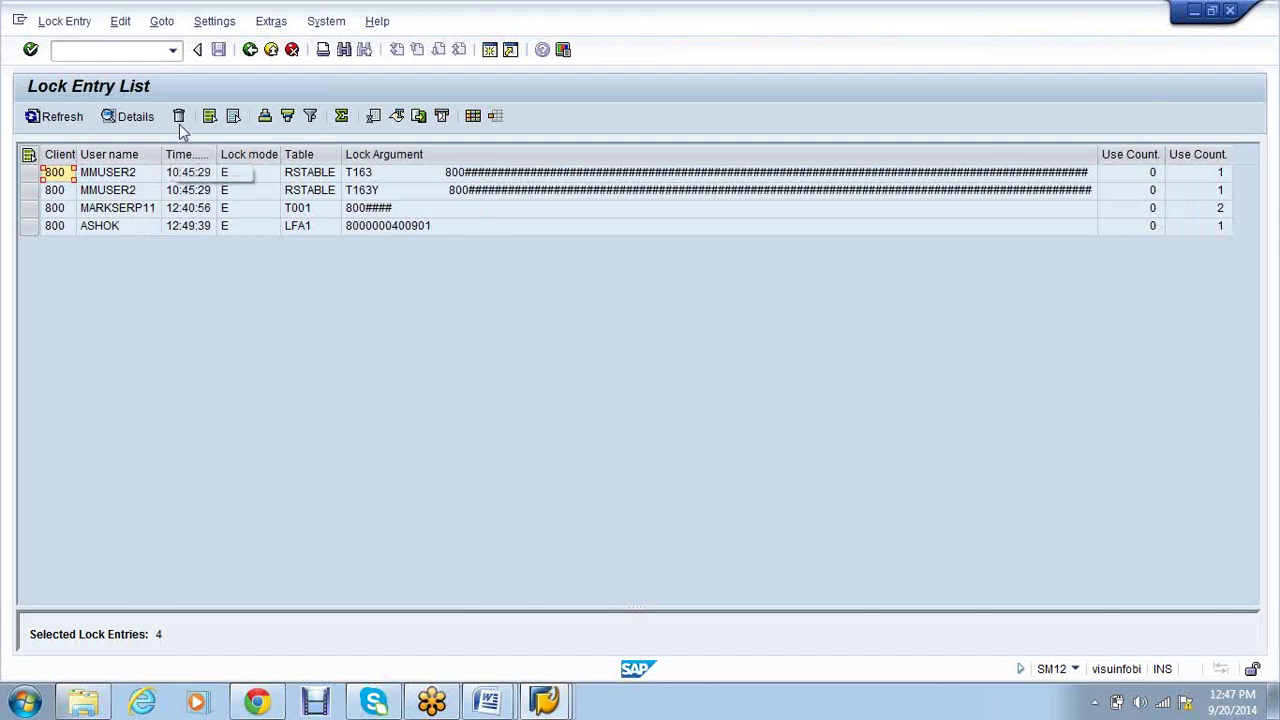
Select all listed lock entries and delete them
{"action": "left_click", "coordinate": [213, 121]}
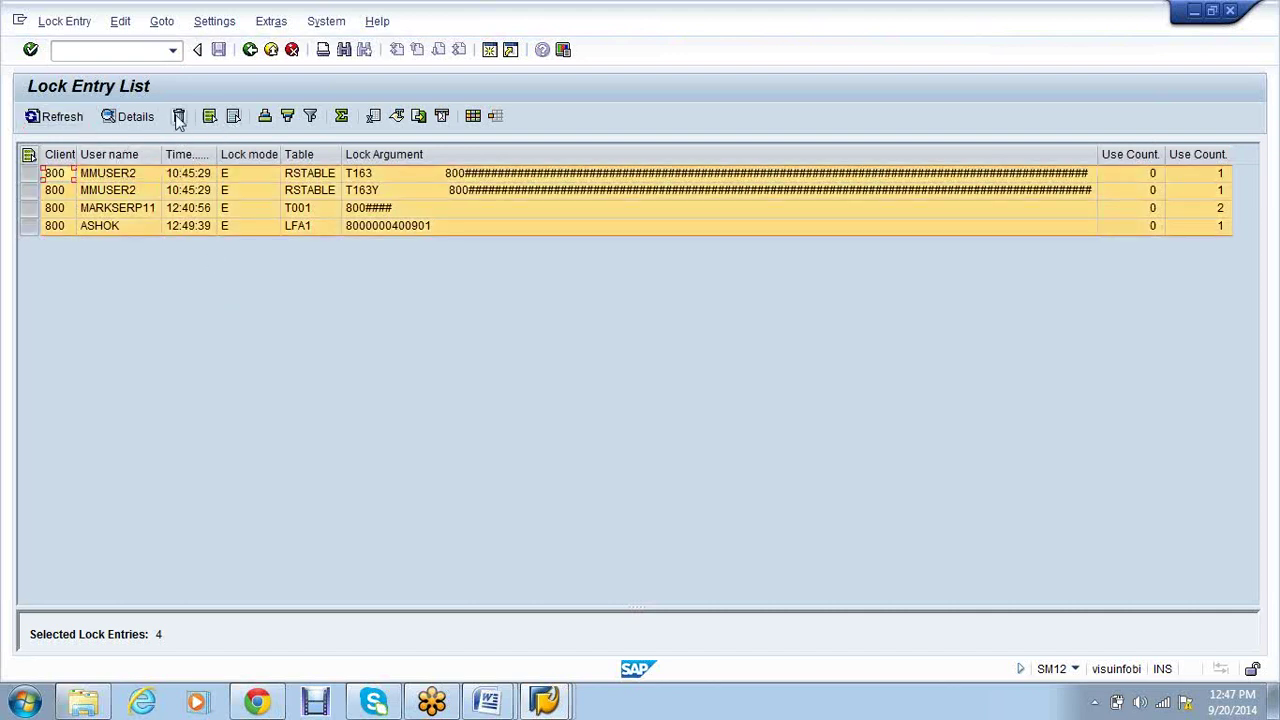
{"action": "left_click", "coordinate": [178, 116]}
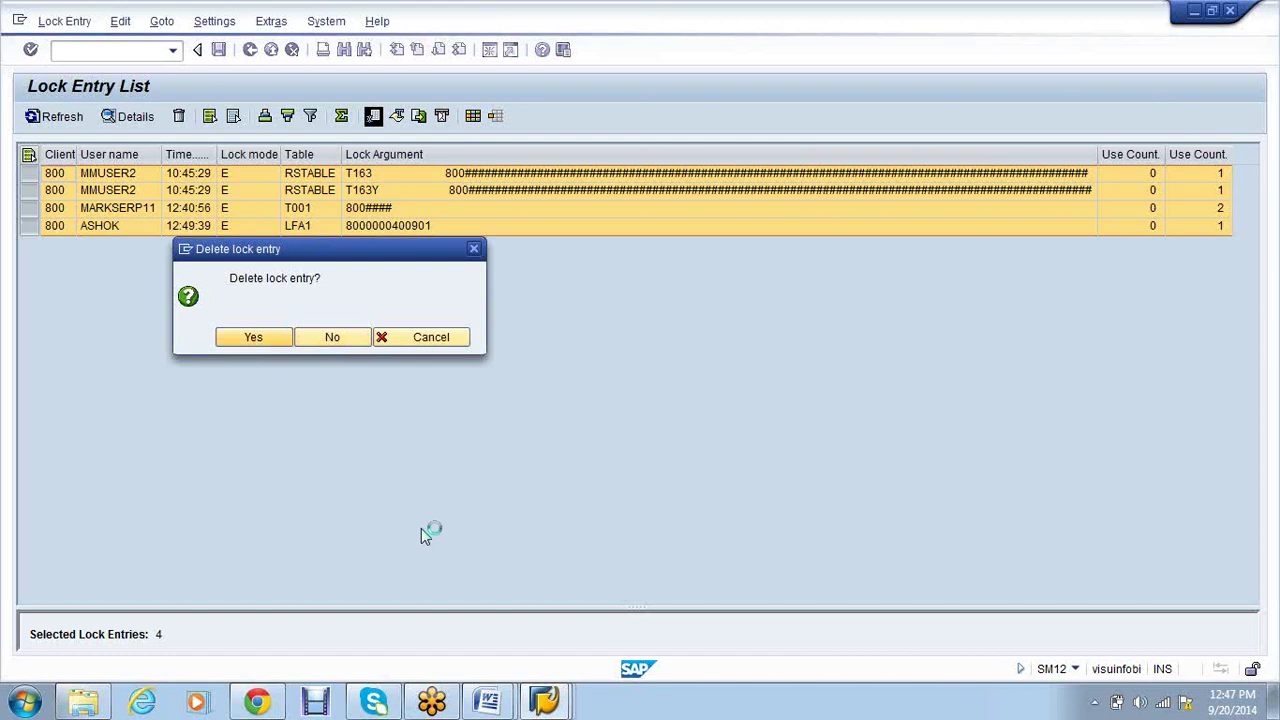
{"action": "key", "text": "Return"}
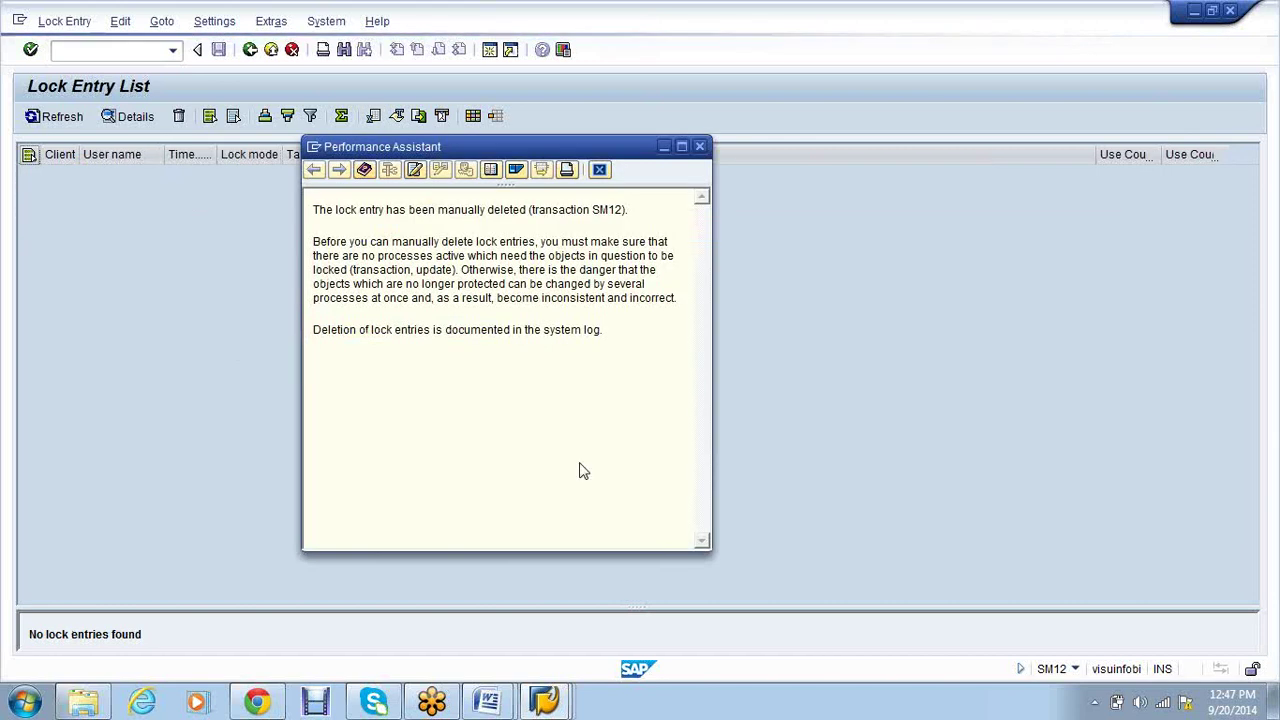
{"action": "key", "text": "Escape"}
Return to transaction F110 for payment run VSAP2 dated 20.09.2014
{"action": "left_click", "coordinate": [545, 703]}
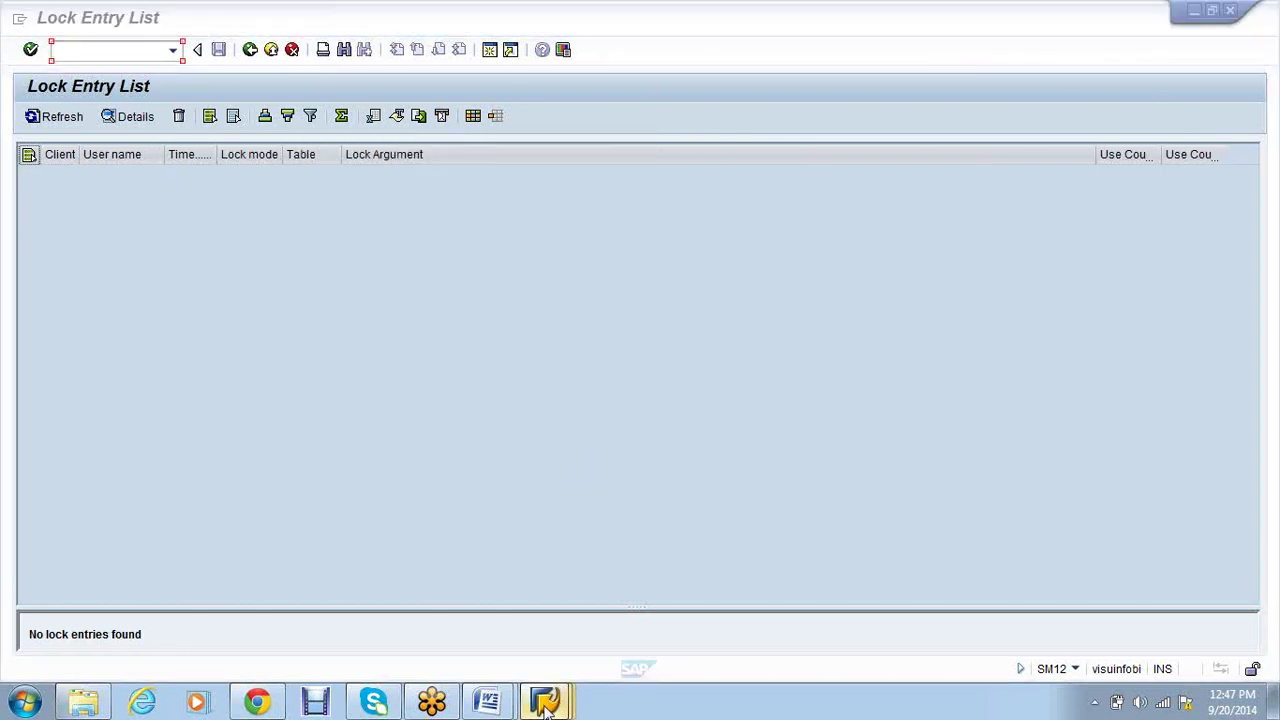
{"action": "left_click", "coordinate": [723, 623]}
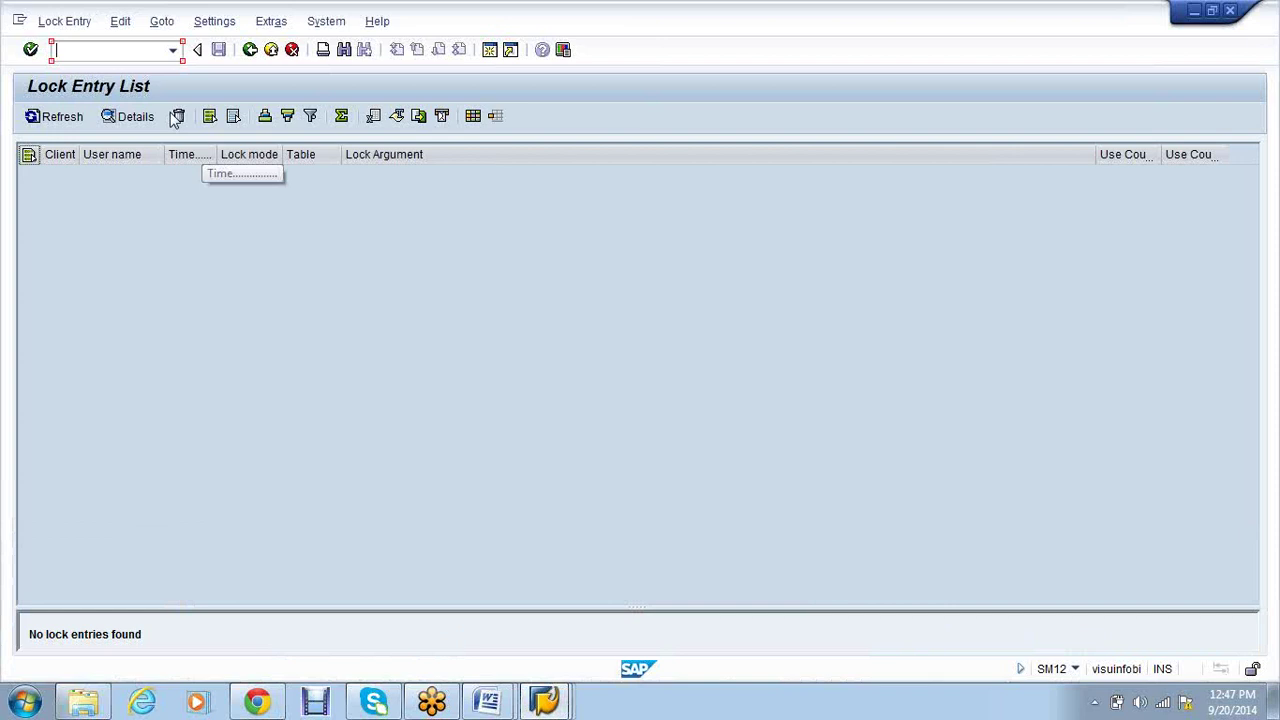
{"action": "type", "text": "sm50"}
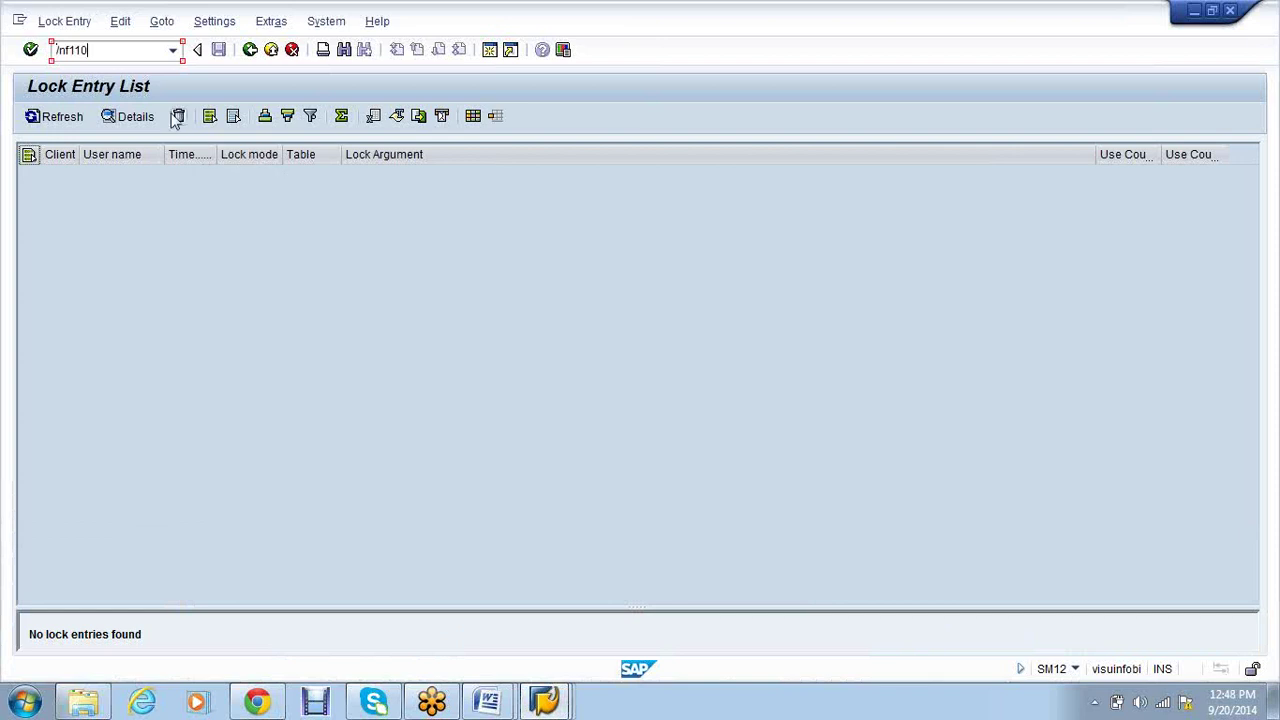
{"action": "key", "text": "Return"}
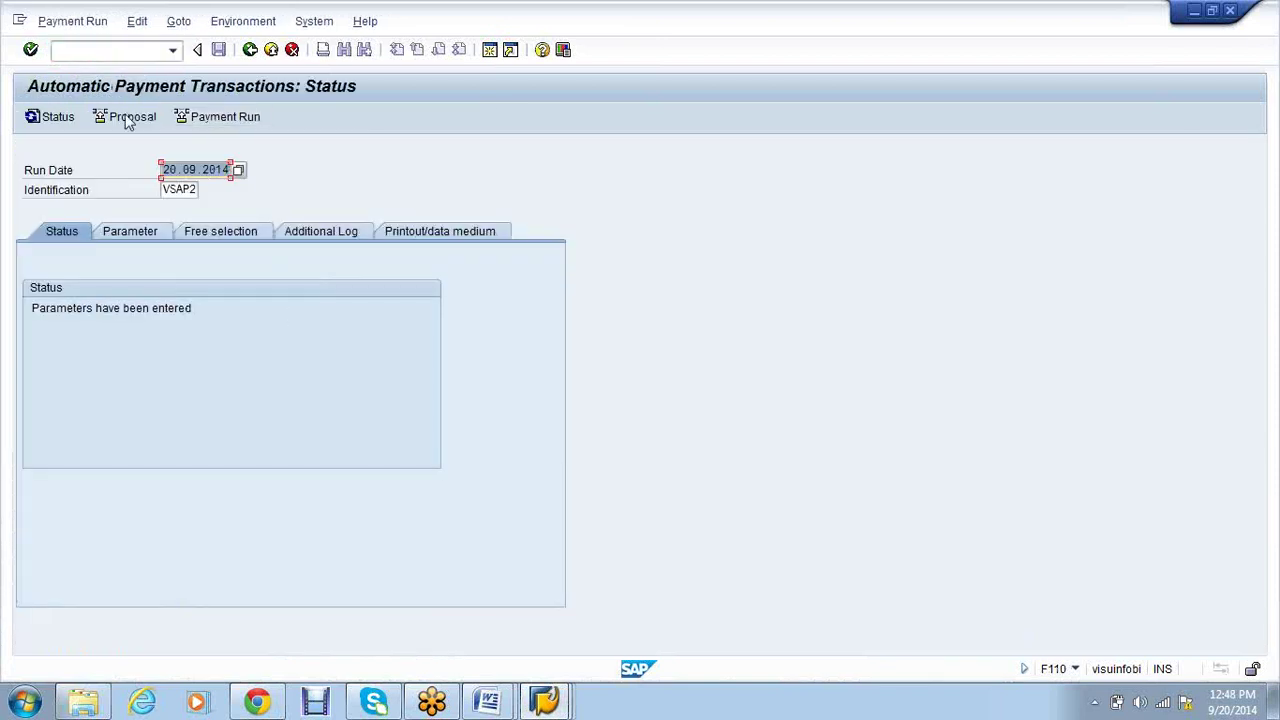
Schedule the proposal run for VSAP2 dated 20.09.2014 and refresh its status
{"action": "left_click", "coordinate": [128, 118]}
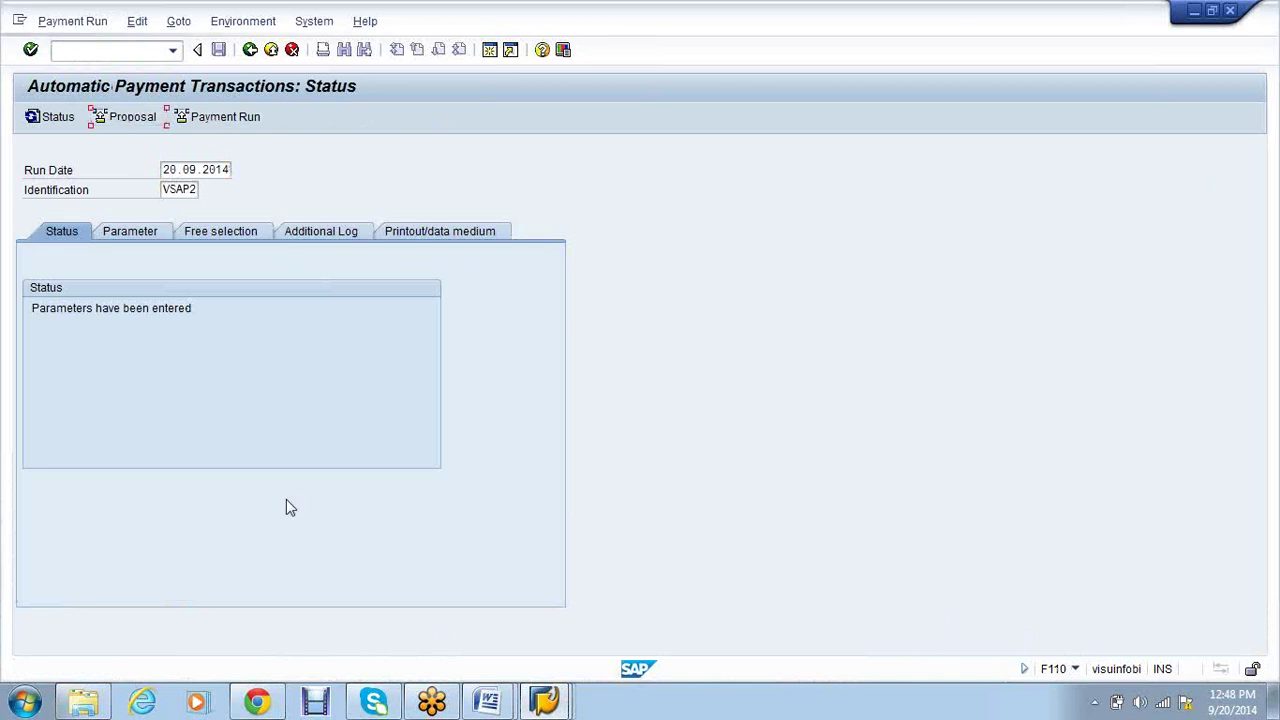
{"action": "key", "text": "Tab"}
{"action": "key", "text": "Return"}
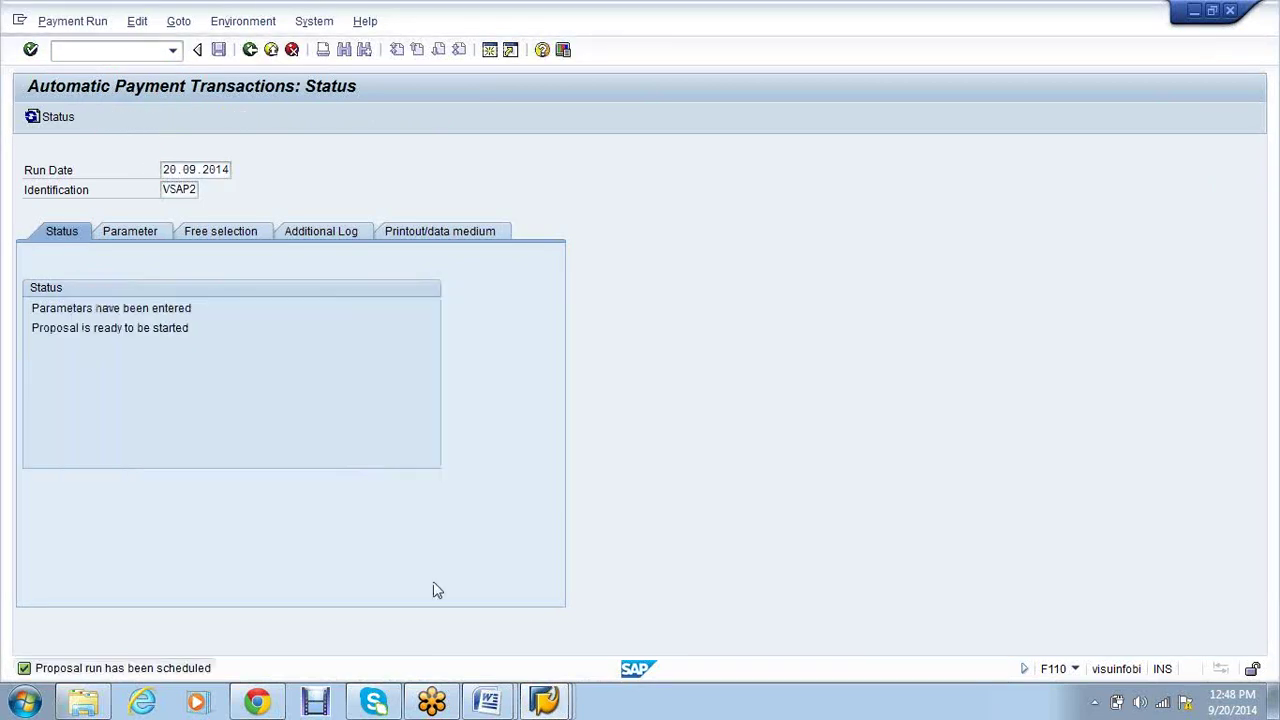
{"action": "key", "text": "Return"}
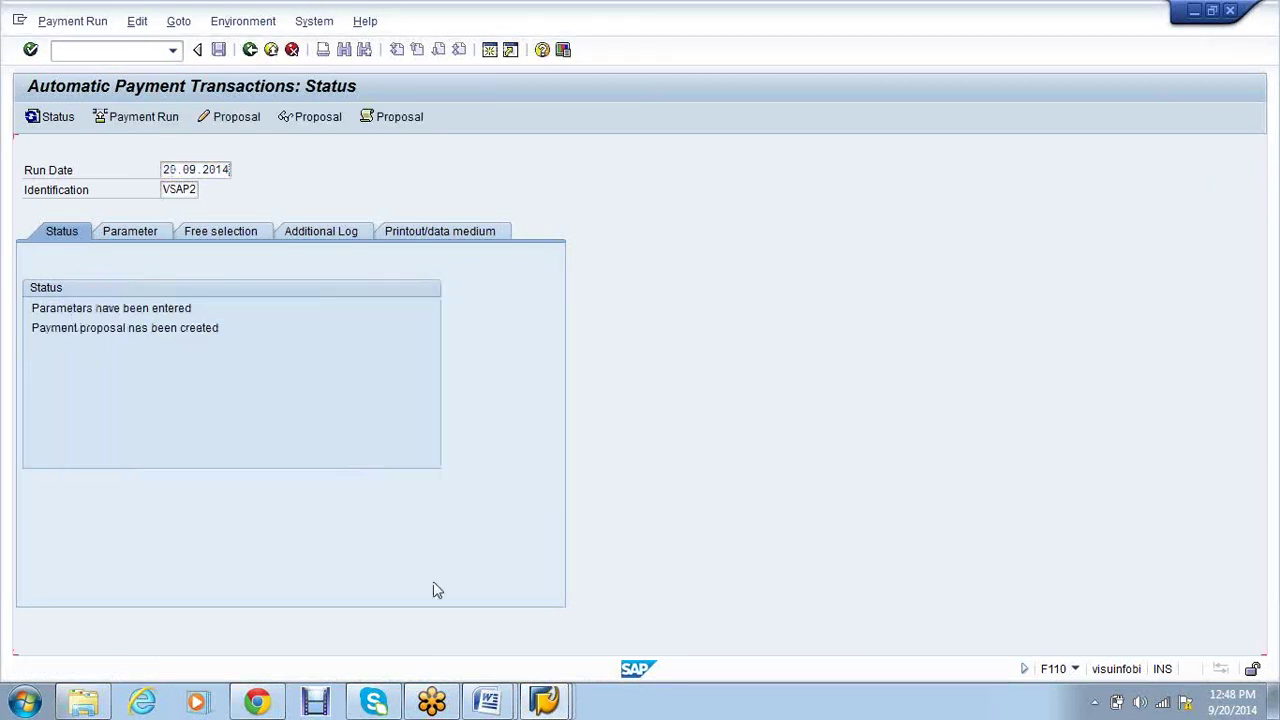
Schedule the payment run for VSAP2 and refresh its status until processing ends
{"action": "left_click", "coordinate": [122, 117]}
{"action": "left_click", "coordinate": [403, 469]}
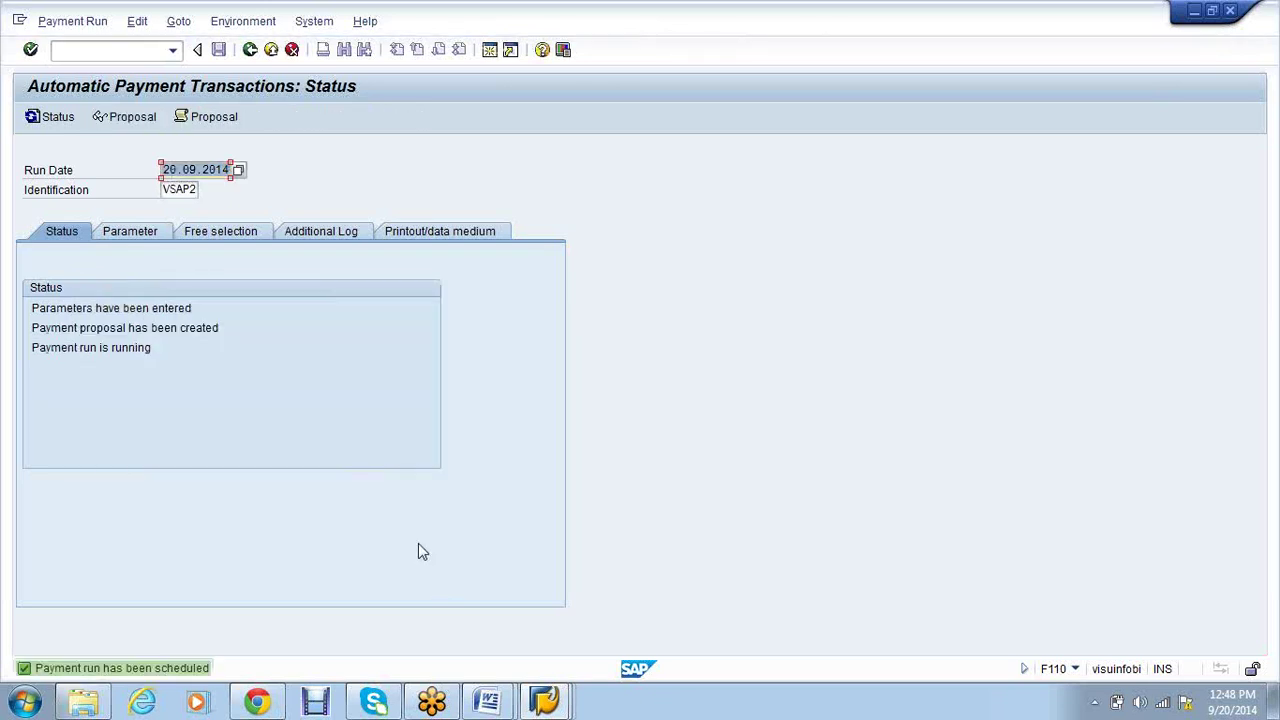
{"action": "key", "text": "Return"}
{"action": "key", "text": "Return"}
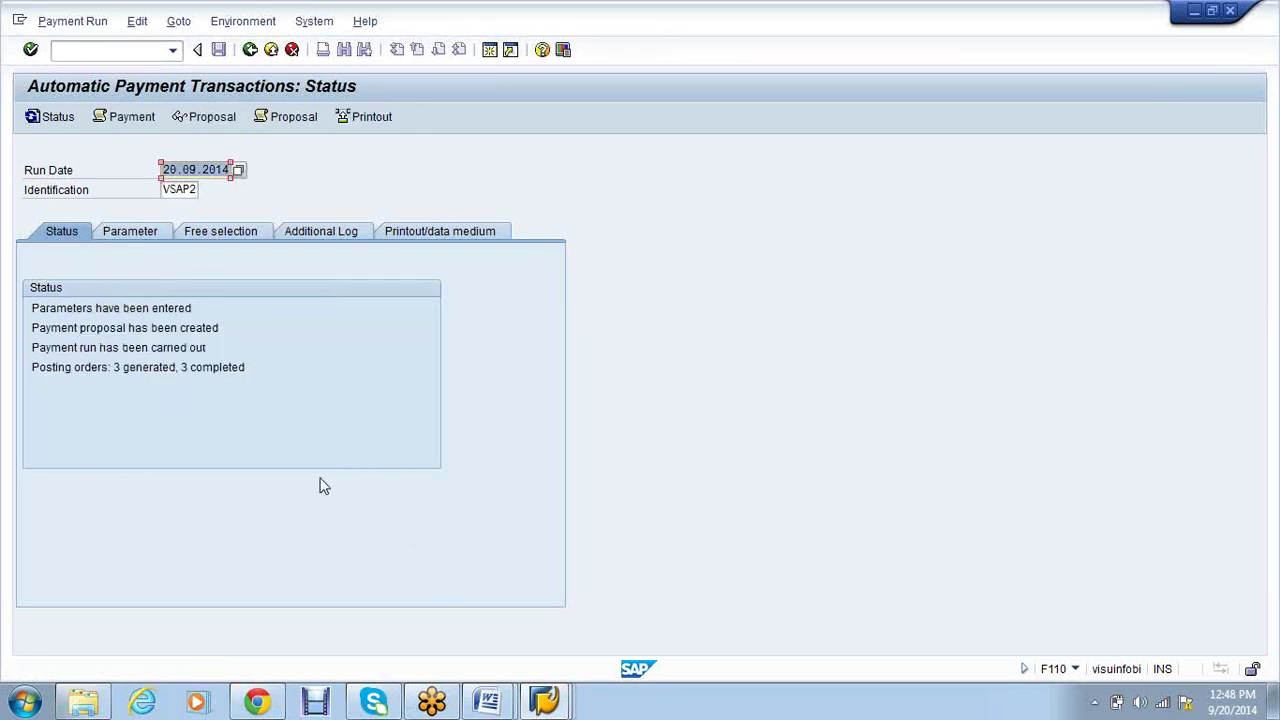
Switch to the Honeywell vendor line item display in company code VS01 and refresh the list
{"action": "left_click", "coordinate": [547, 706]}
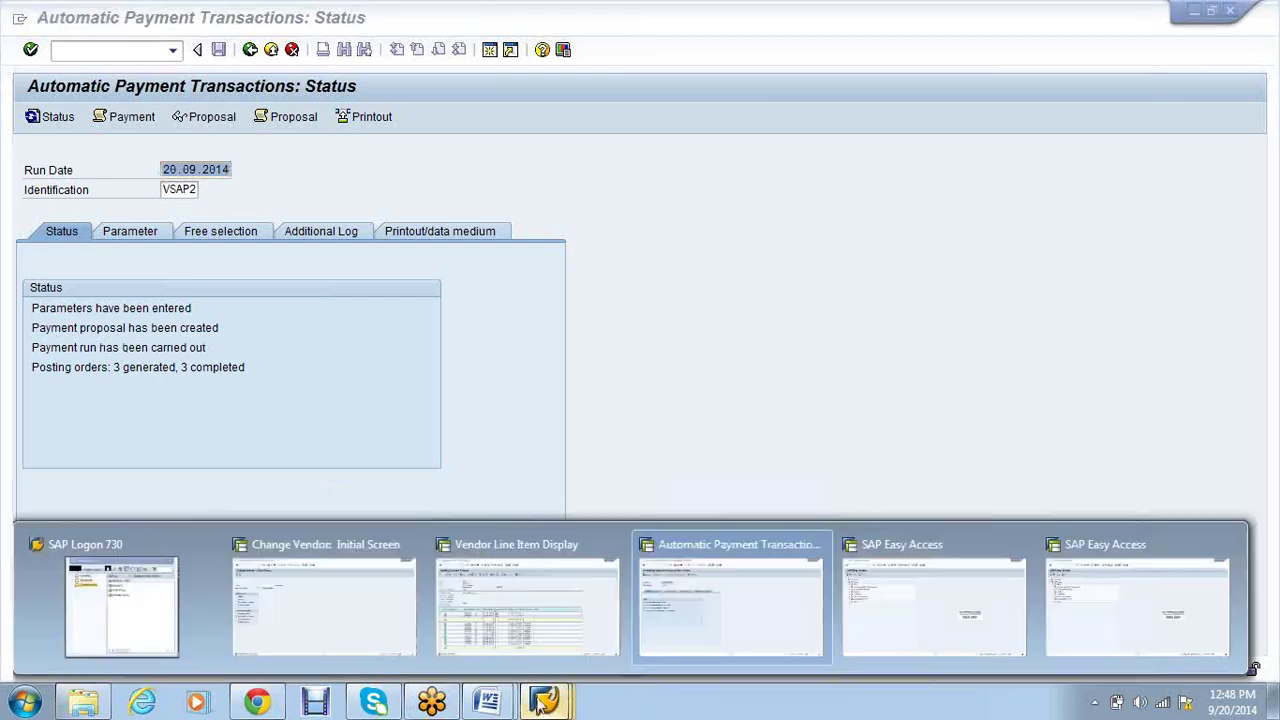
{"action": "left_click", "coordinate": [520, 596]}
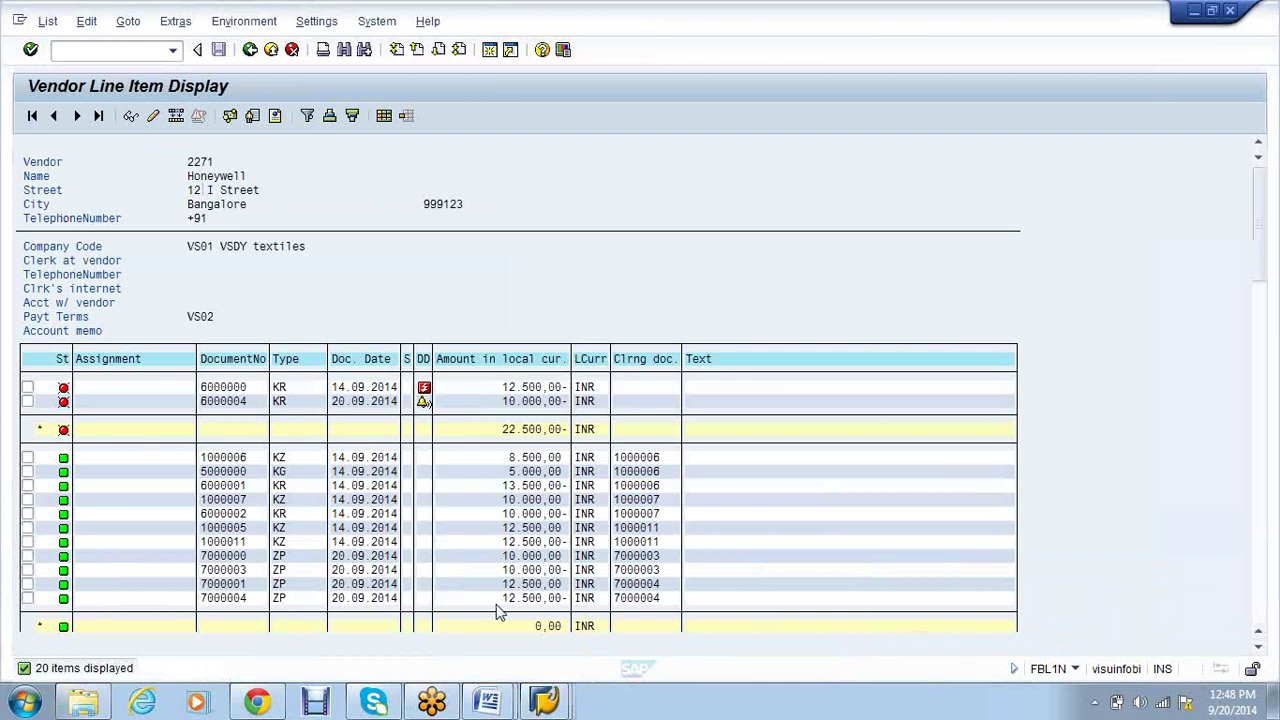
{"action": "left_click", "coordinate": [47, 22]}
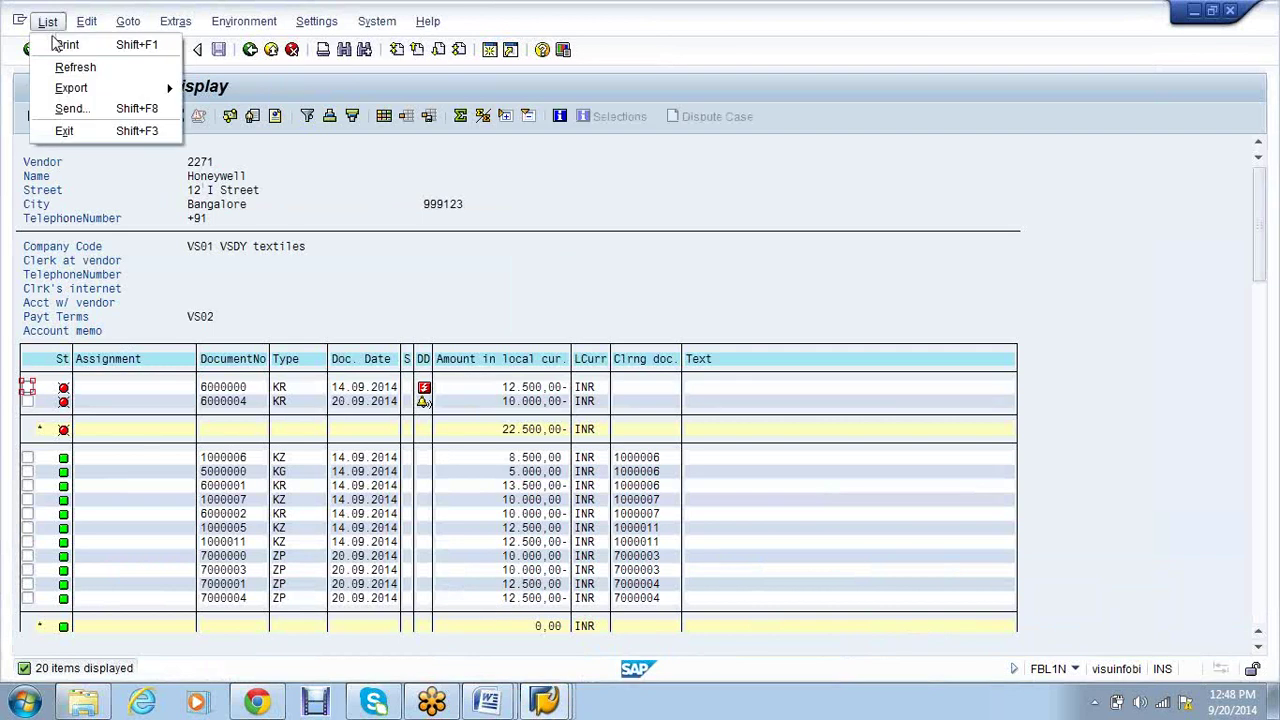
{"action": "left_click", "coordinate": [58, 44]}
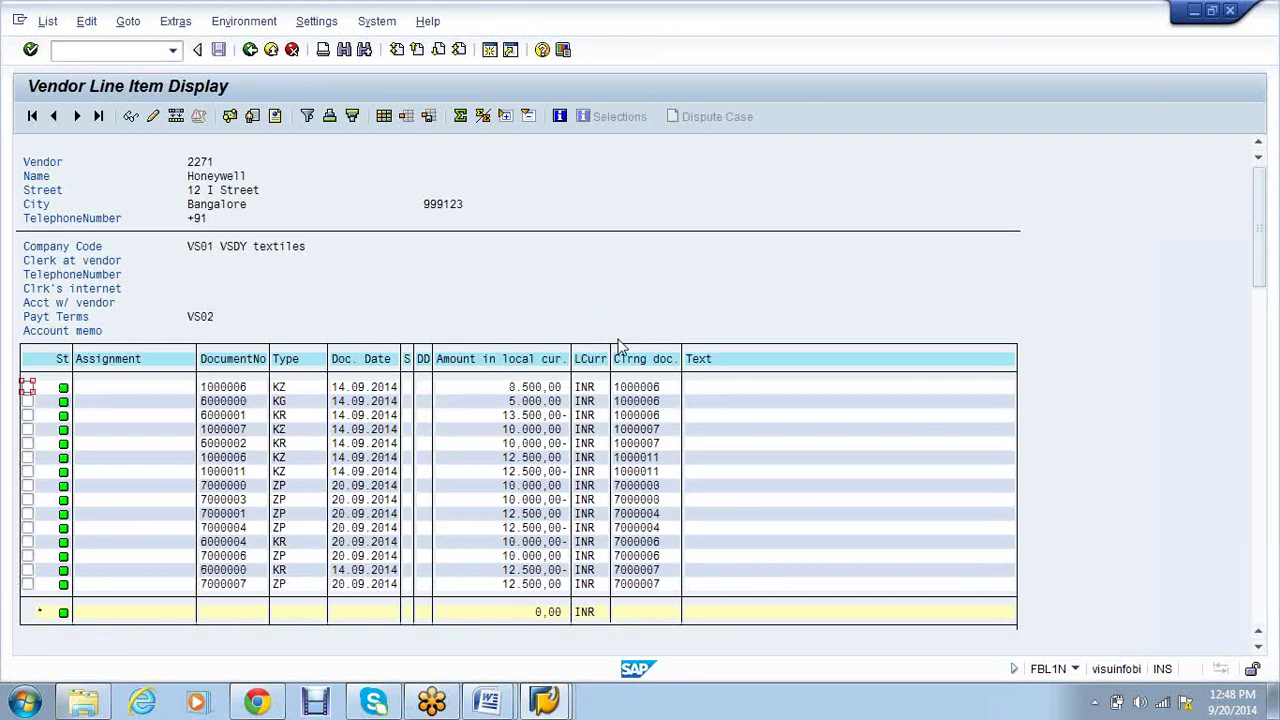
{"action": "left_click", "coordinate": [545, 701]}
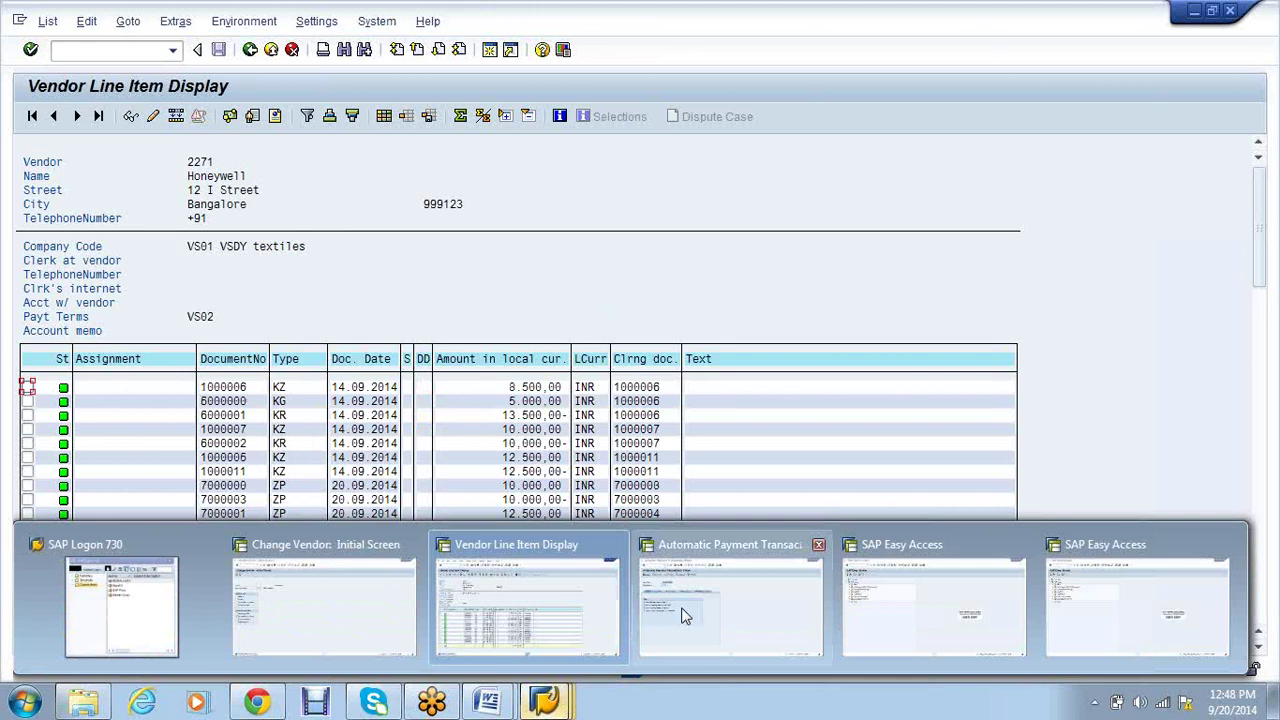
{"action": "left_click", "coordinate": [685, 615]}
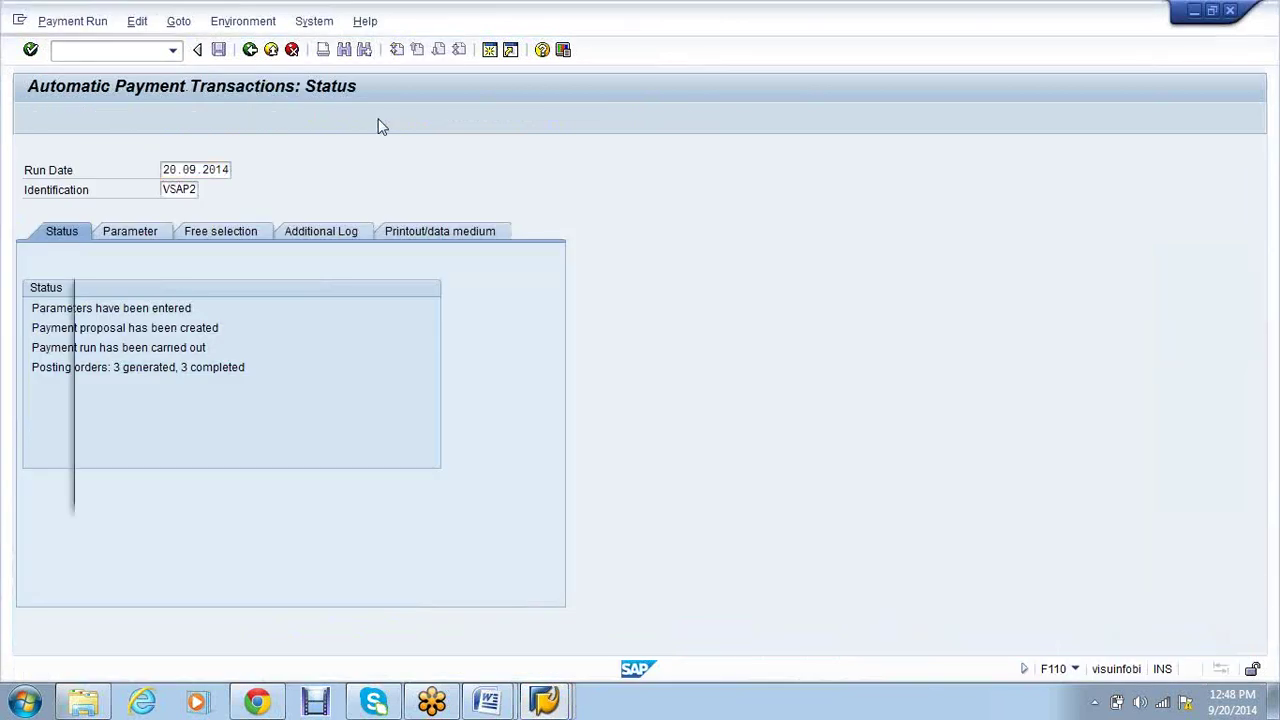
{"action": "left_click", "coordinate": [380, 122]}
{"action": "left_click", "coordinate": [448, 492]}
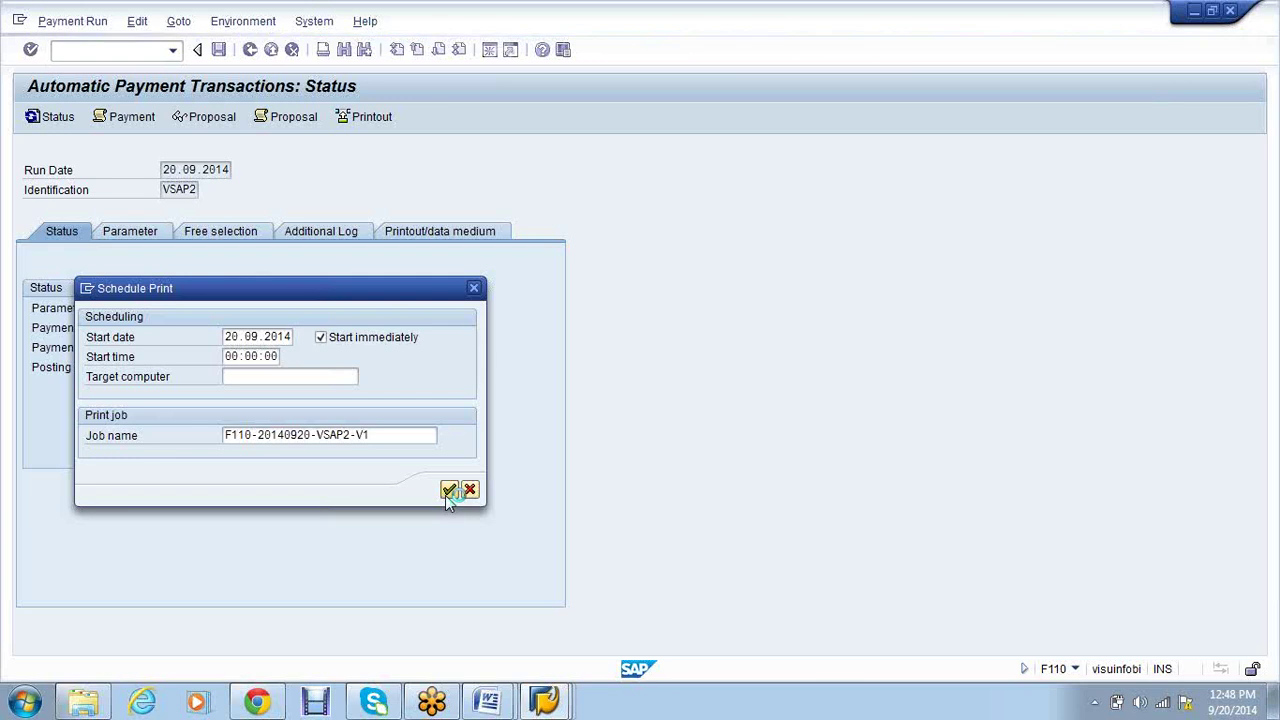
{"action": "left_click", "coordinate": [58, 117]}
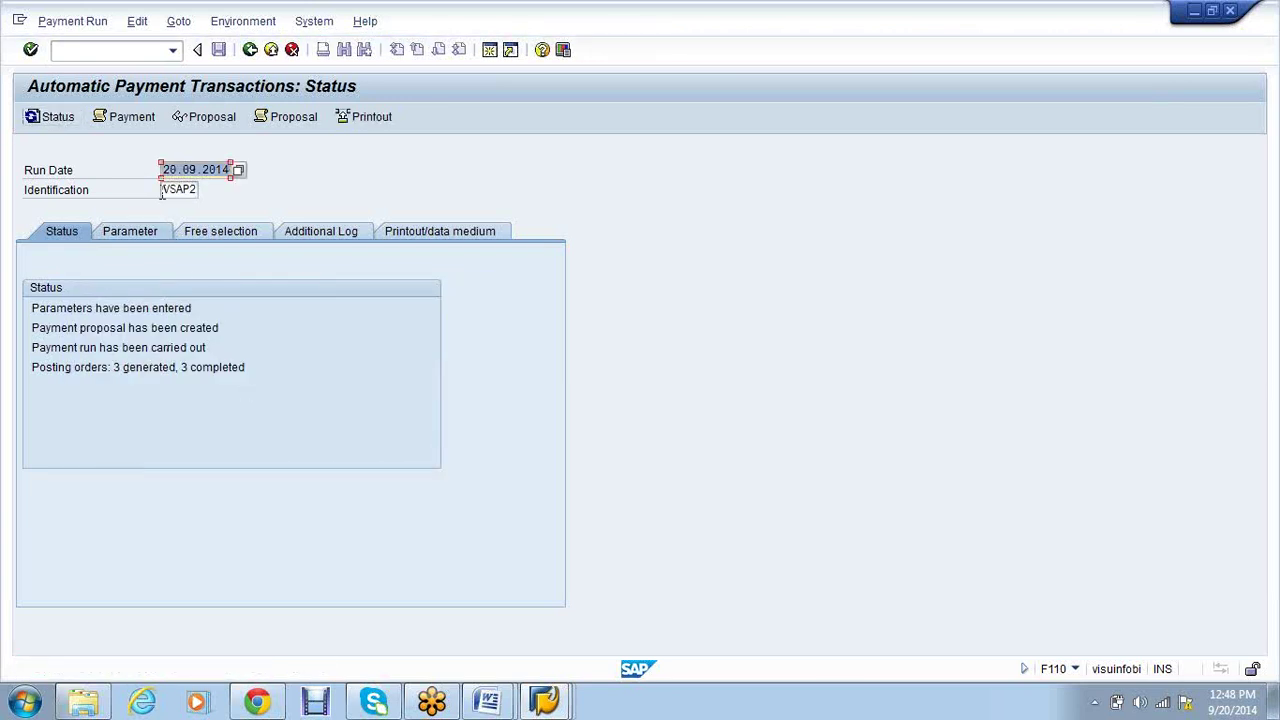
Examine the job logs of the VSAP2 print job and payment run, including the posted documents
{"action": "left_click", "coordinate": [122, 118]}
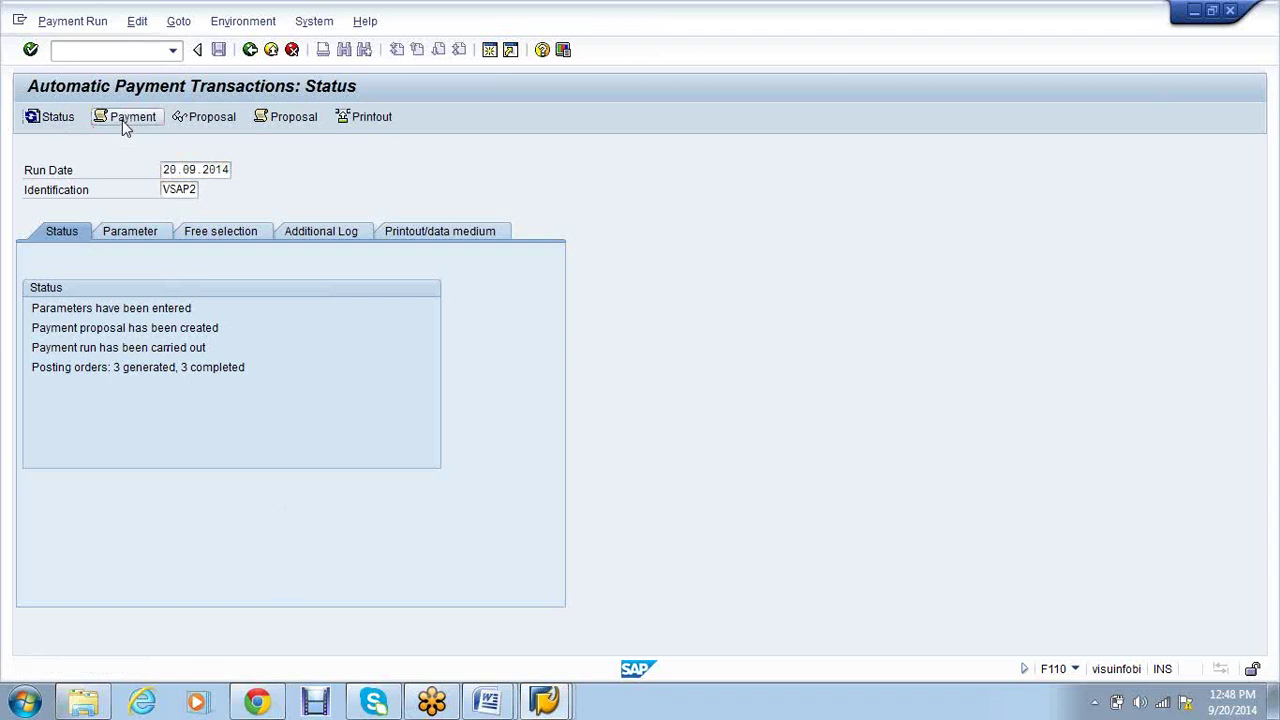
{"action": "double_click", "coordinate": [220, 318]}
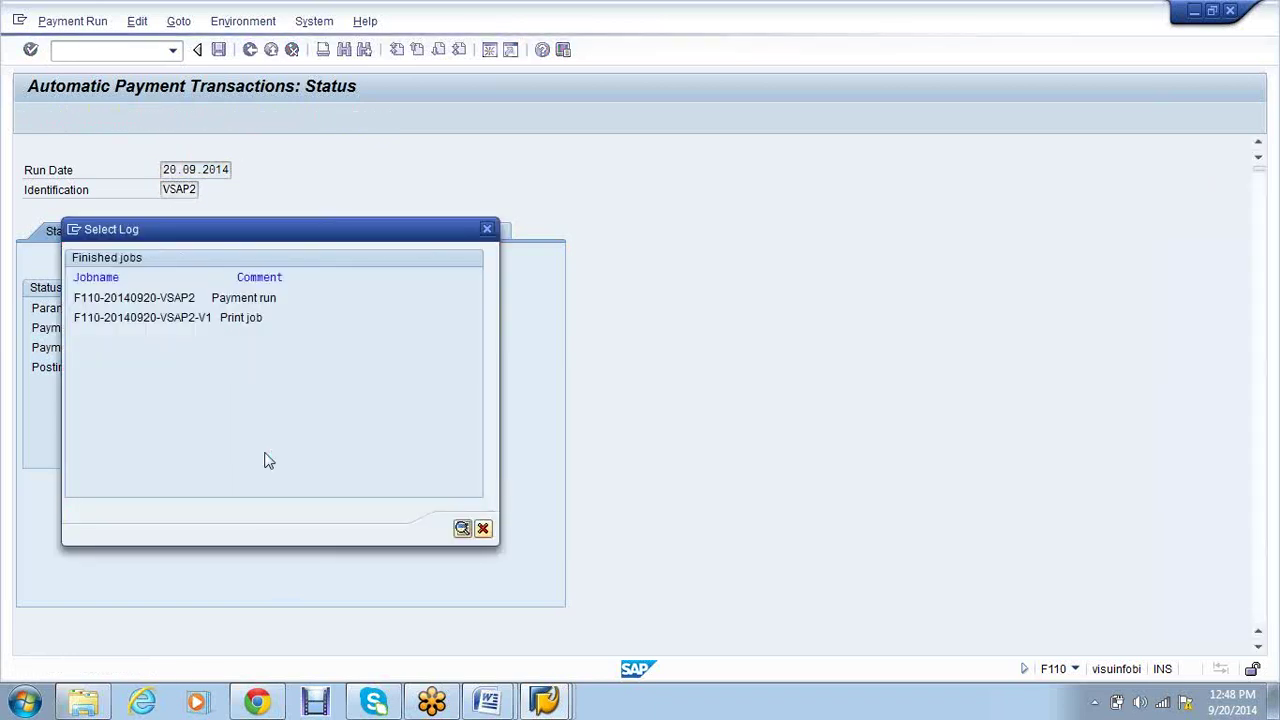
{"action": "left_click", "coordinate": [250, 49]}
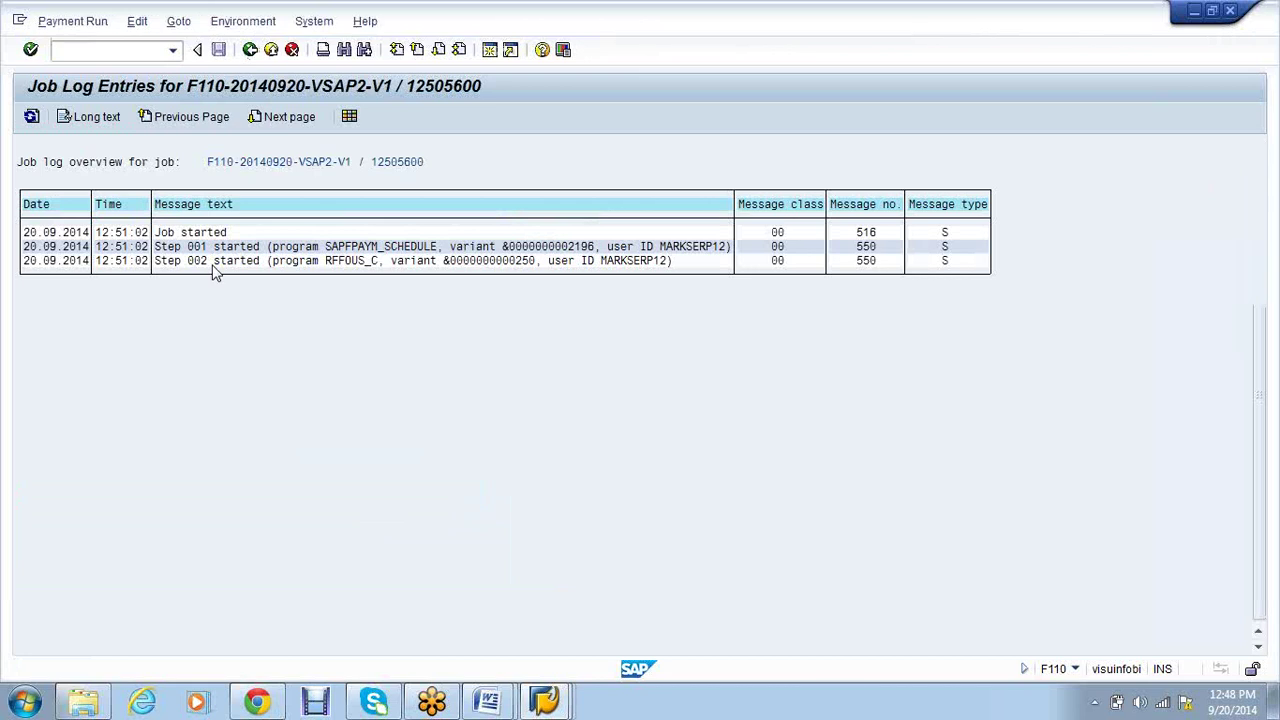
{"action": "left_click", "coordinate": [120, 117]}
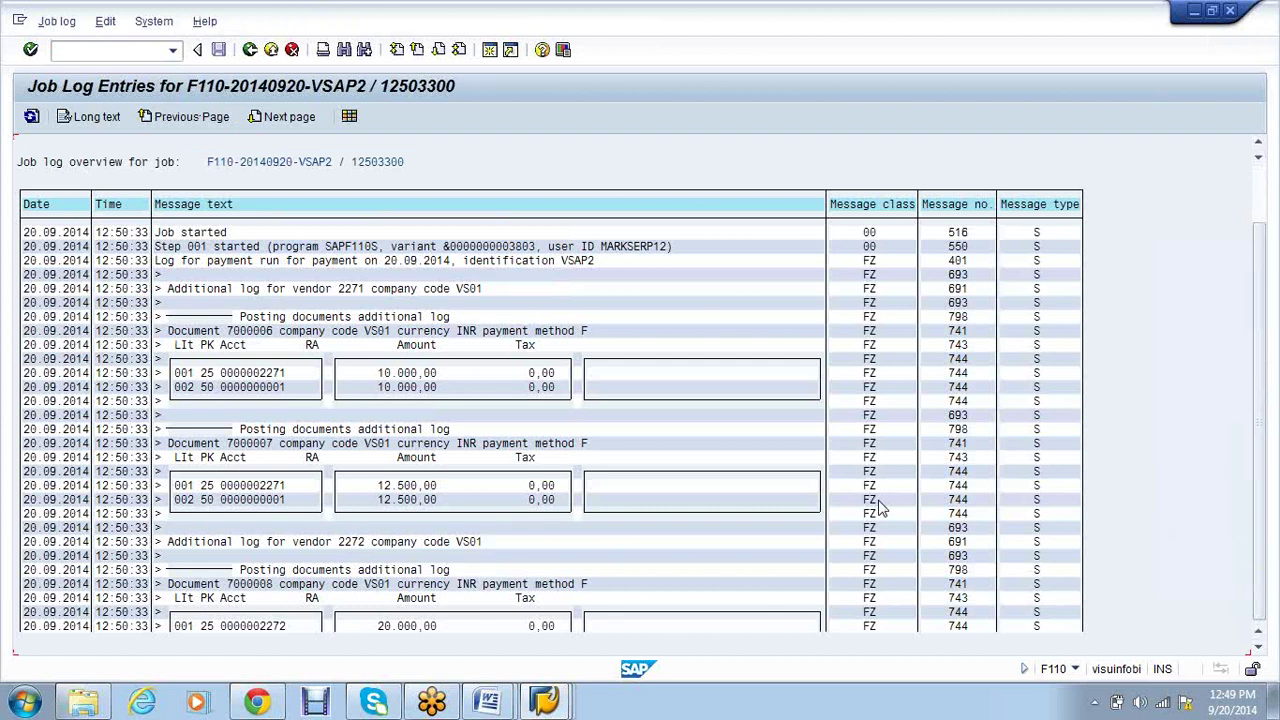
{"action": "scroll", "coordinate": [880, 508], "scroll_direction": "down", "scroll_amount": 2}
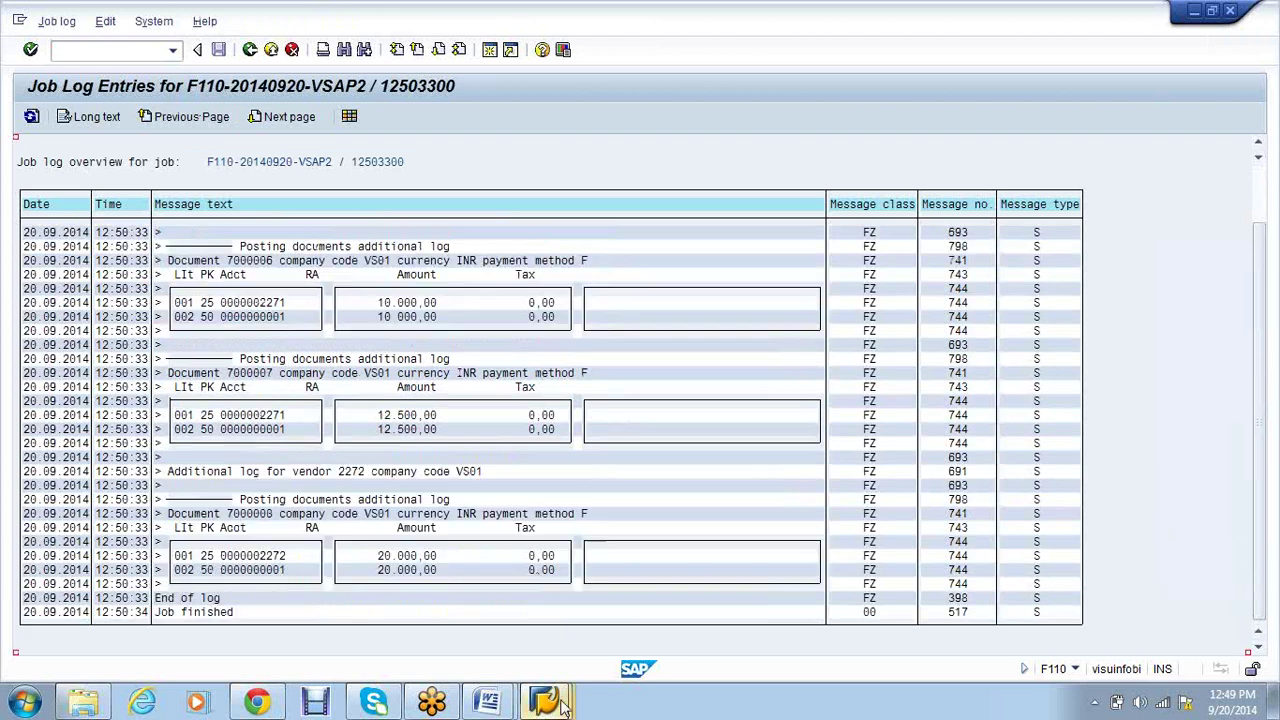
Open the last outgoing payment in the Honeywell line item list and view its check information
{"action": "mouse_move", "coordinate": [562, 706]}
{"action": "left_click", "coordinate": [508, 594]}
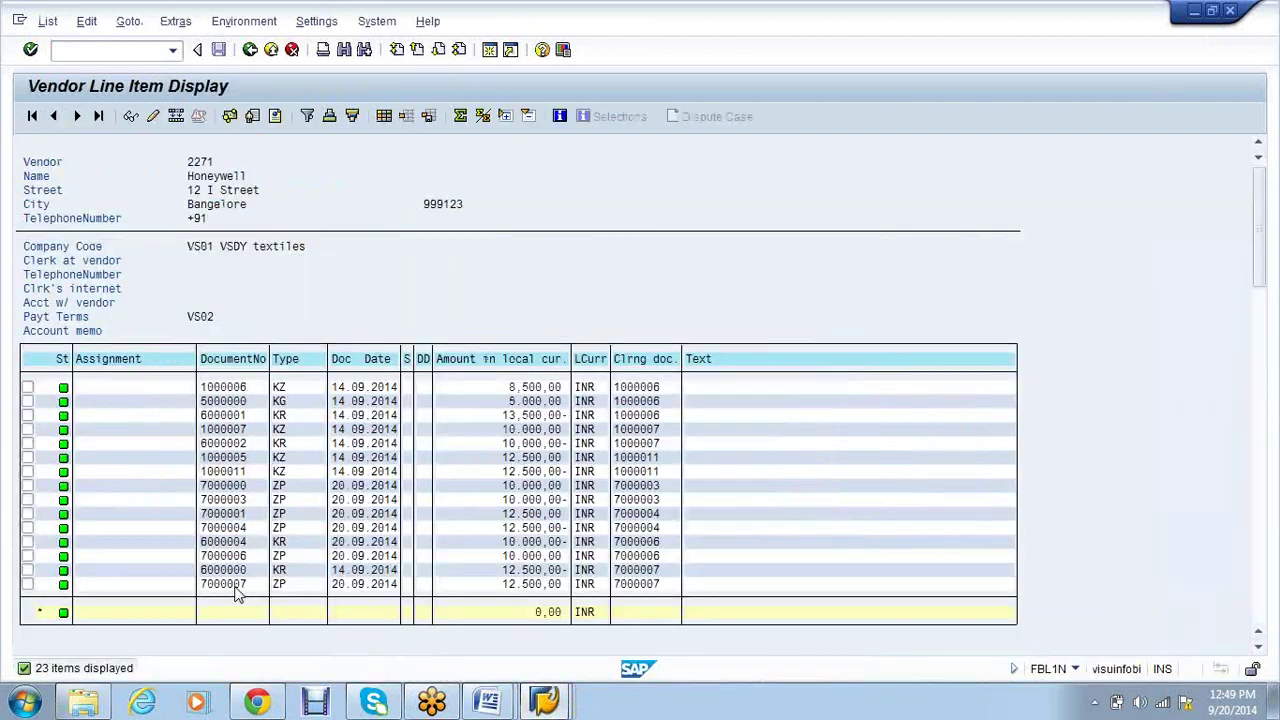
{"action": "double_click", "coordinate": [237, 588]}
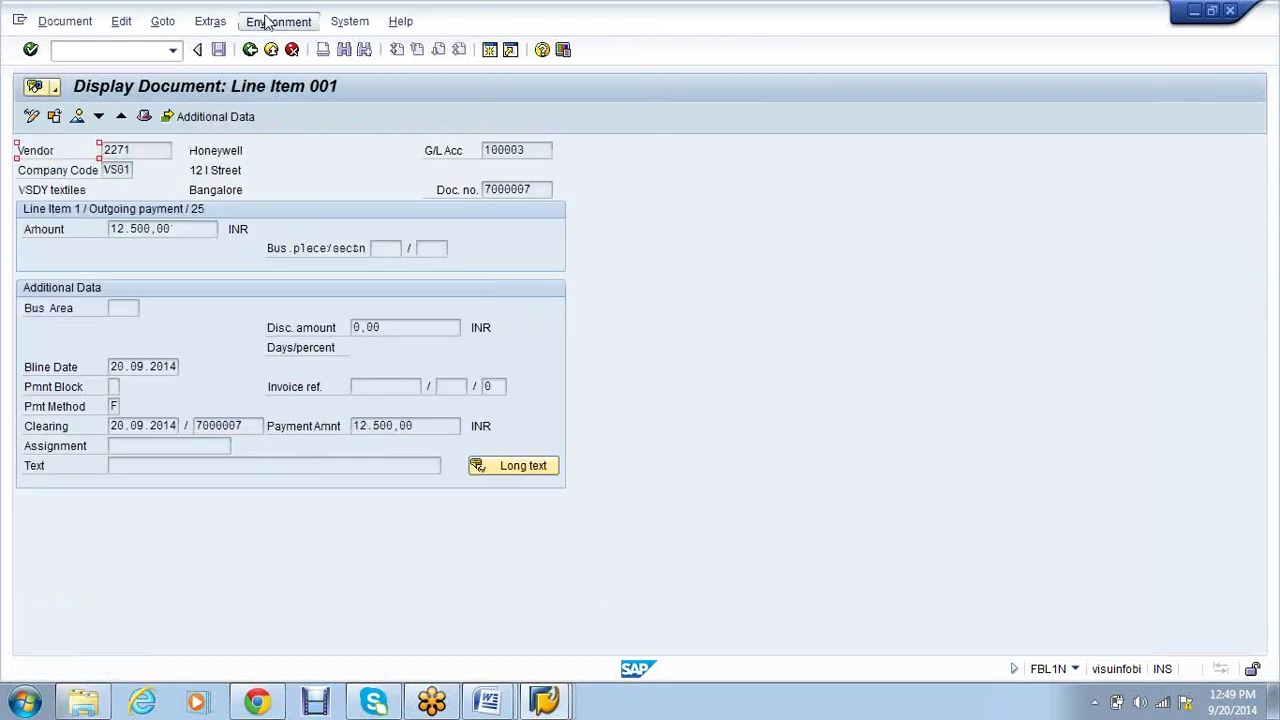
{"action": "left_click", "coordinate": [268, 22]}
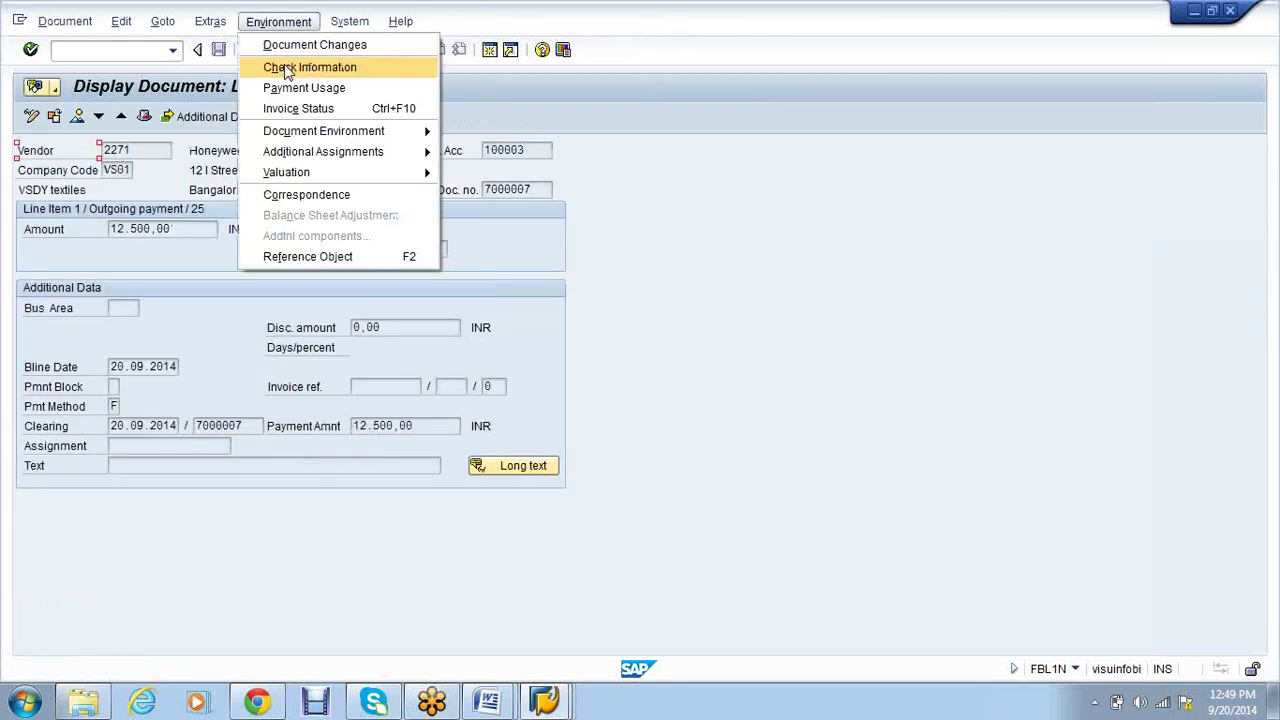
{"action": "left_click", "coordinate": [286, 68]}
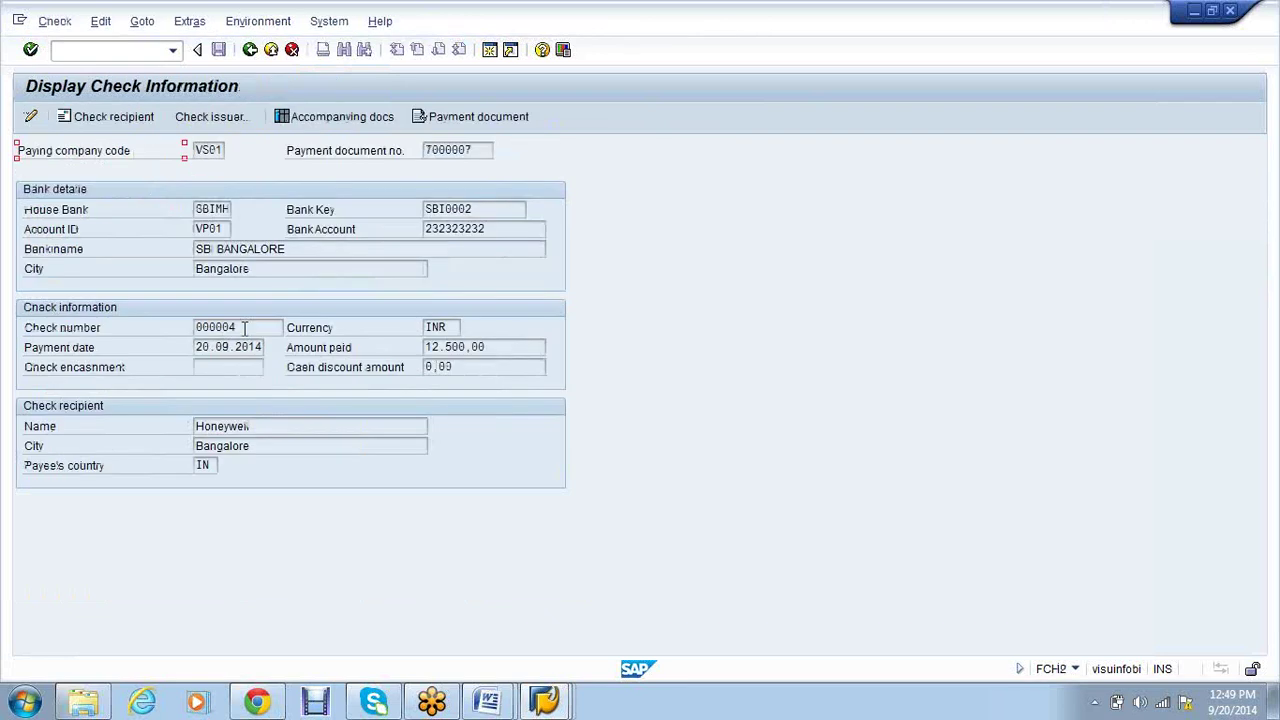
{"action": "left_click", "coordinate": [244, 327]}
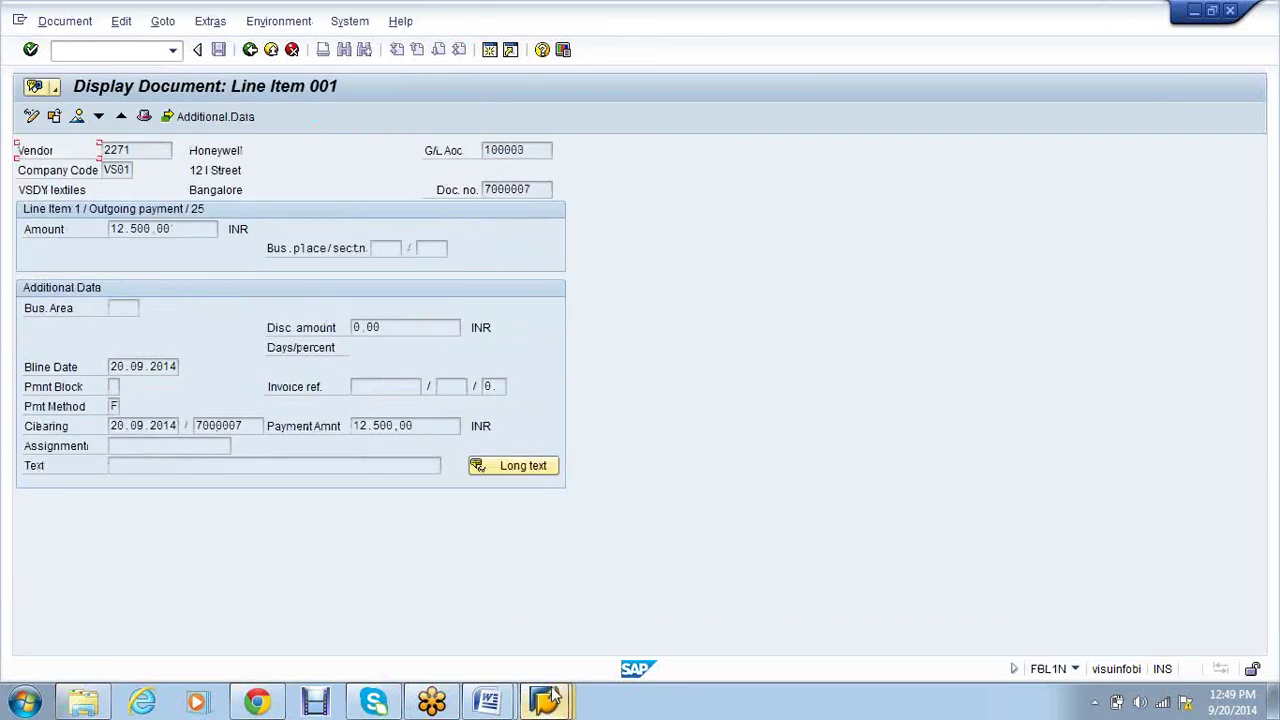
Return to the payment run session, go to transaction SP01 and list the spool requests created on 20.09.2014 in client 800
{"action": "left_click", "coordinate": [549, 698]}
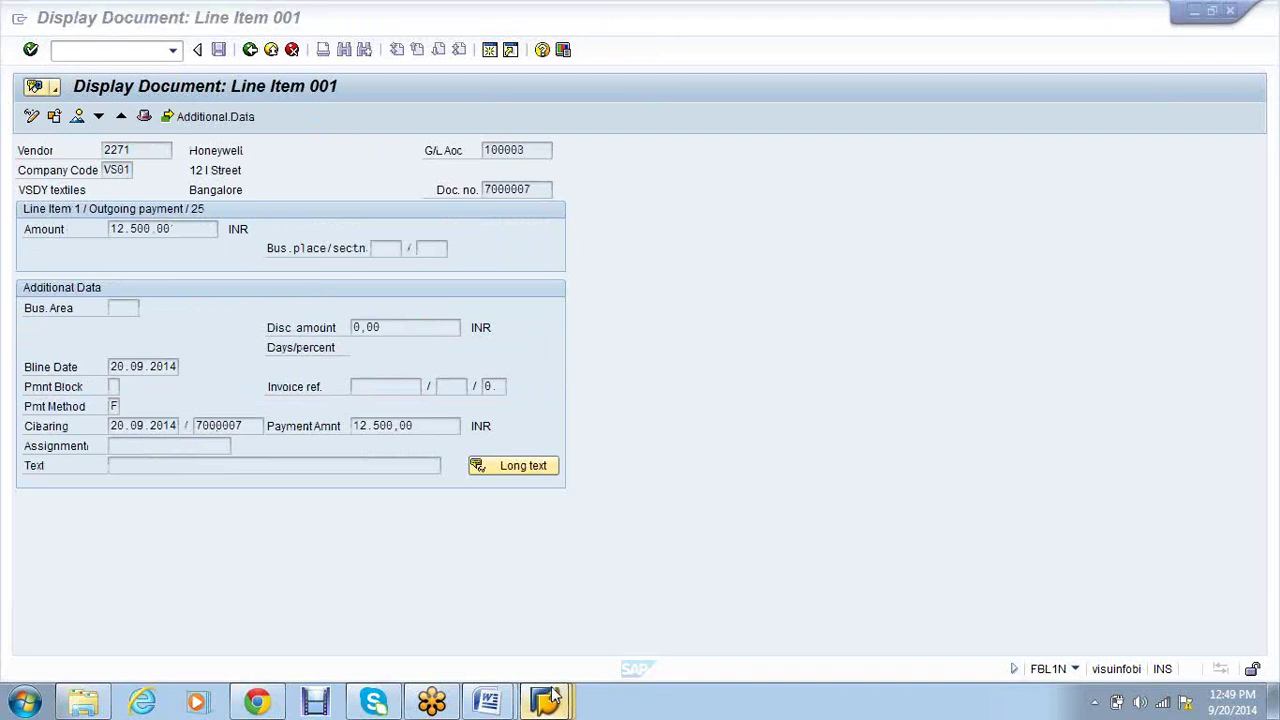
{"action": "left_click", "coordinate": [330, 590]}
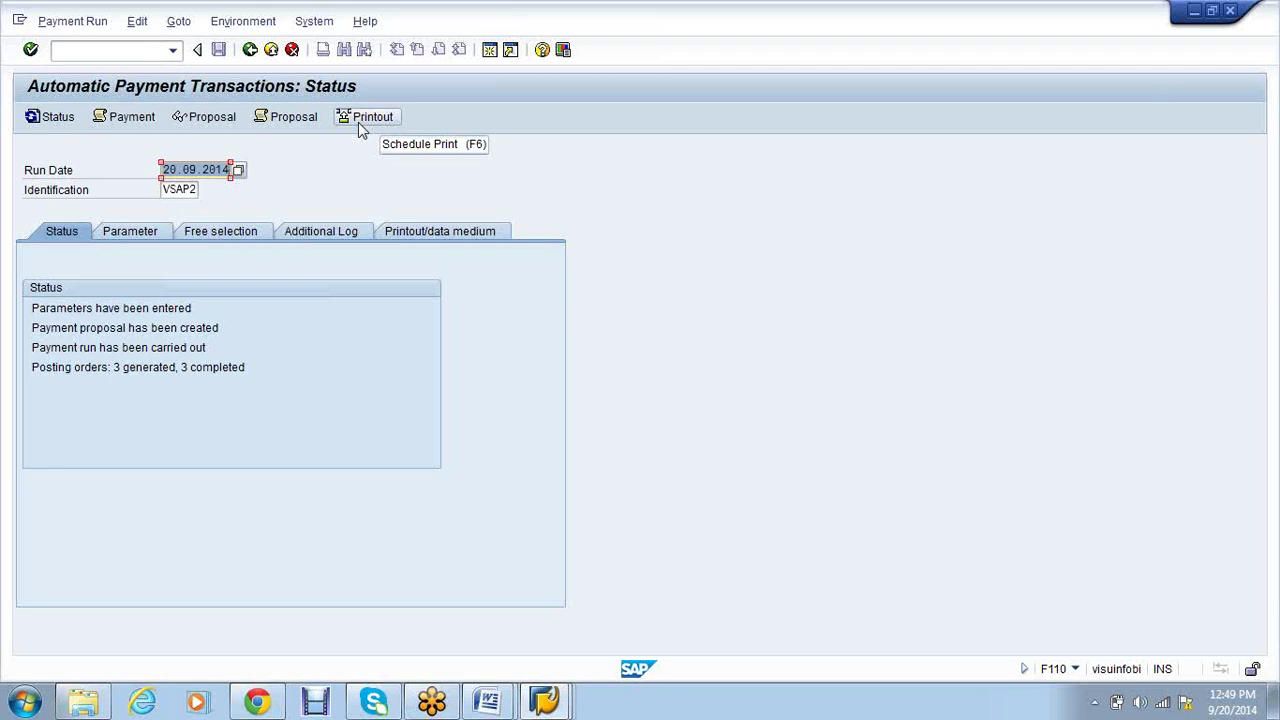
{"action": "left_click", "coordinate": [558, 708]}
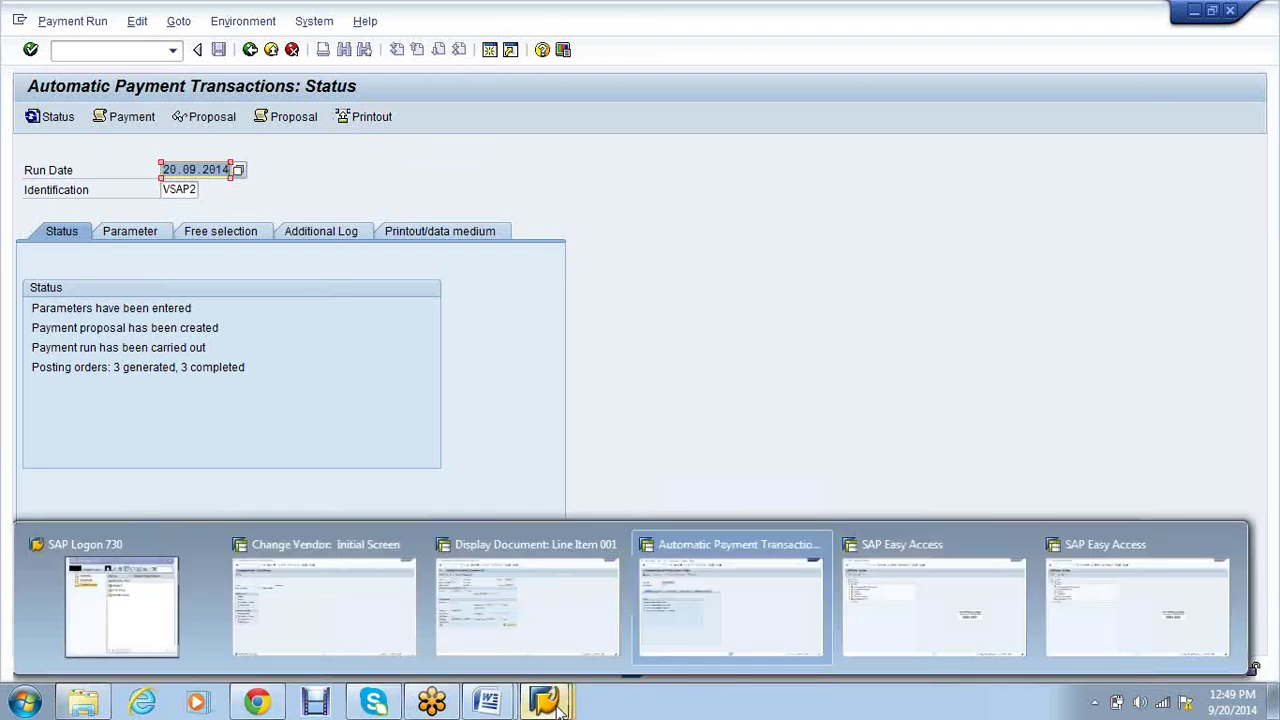
{"action": "left_click", "coordinate": [731, 605]}
{"action": "left_click", "coordinate": [109, 49]}
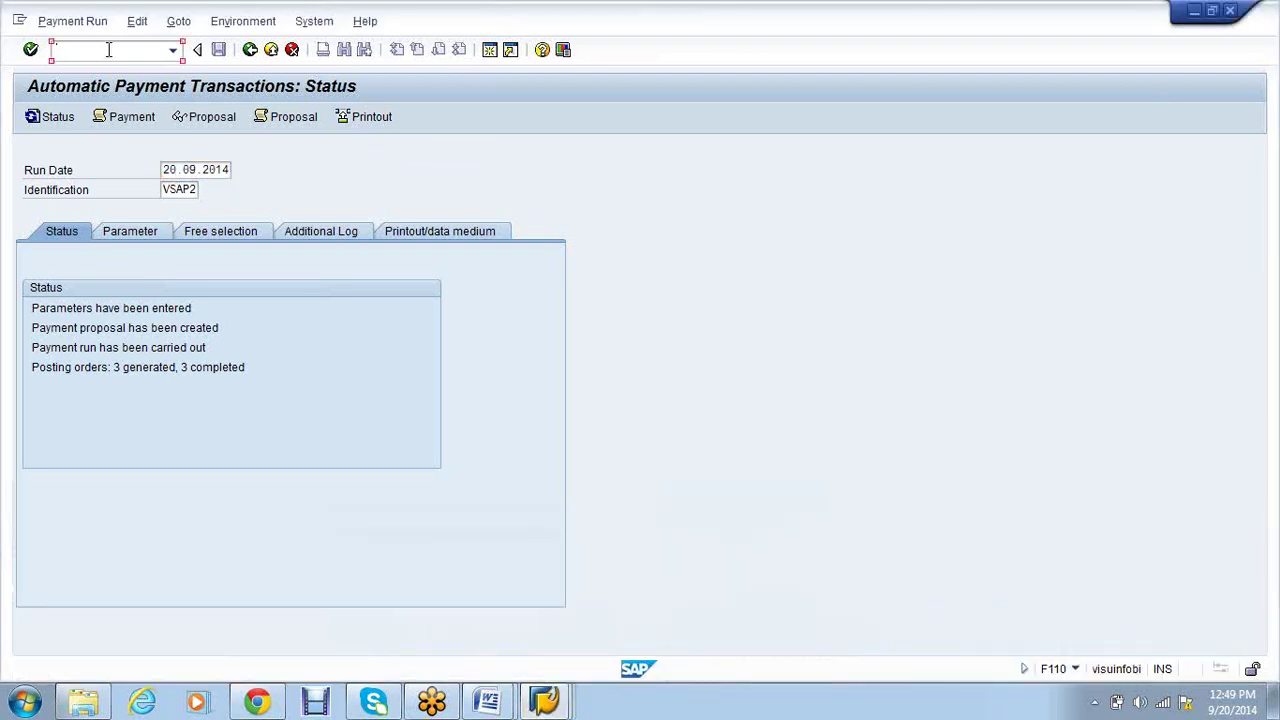
{"action": "type", "text": "/nsp01"}
{"action": "key", "text": "Return"}
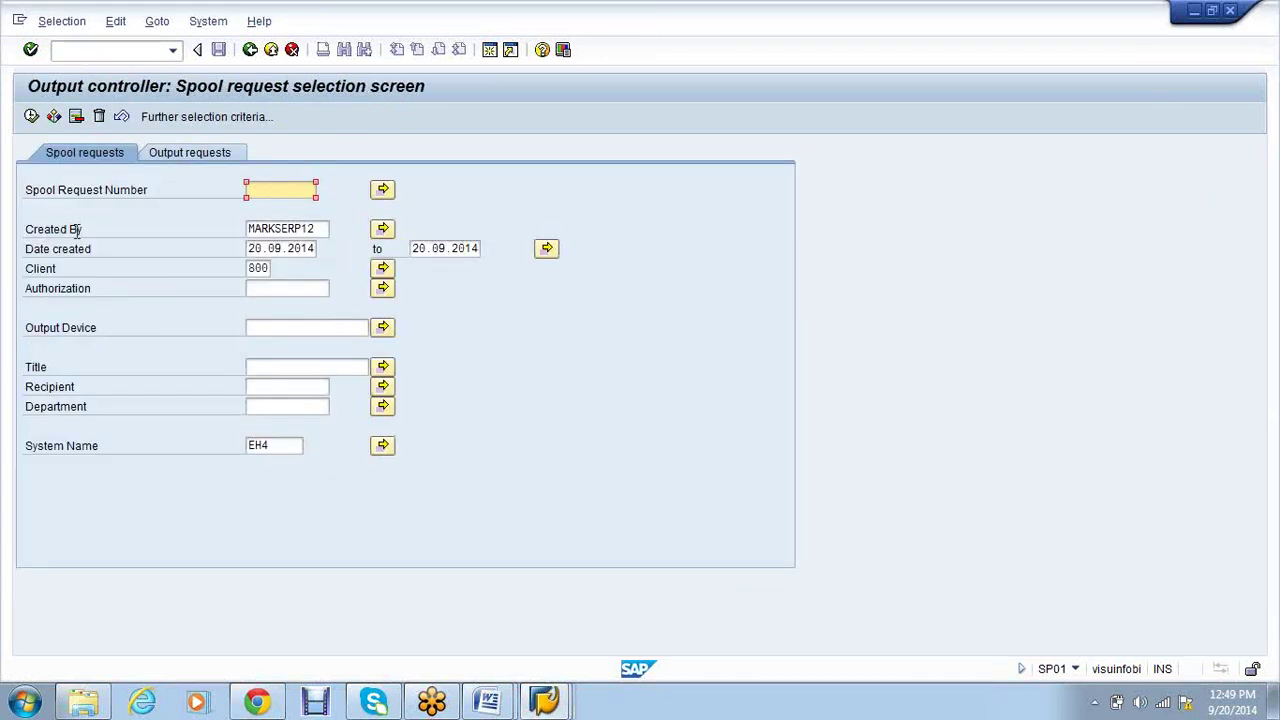
{"action": "left_click", "coordinate": [31, 116]}
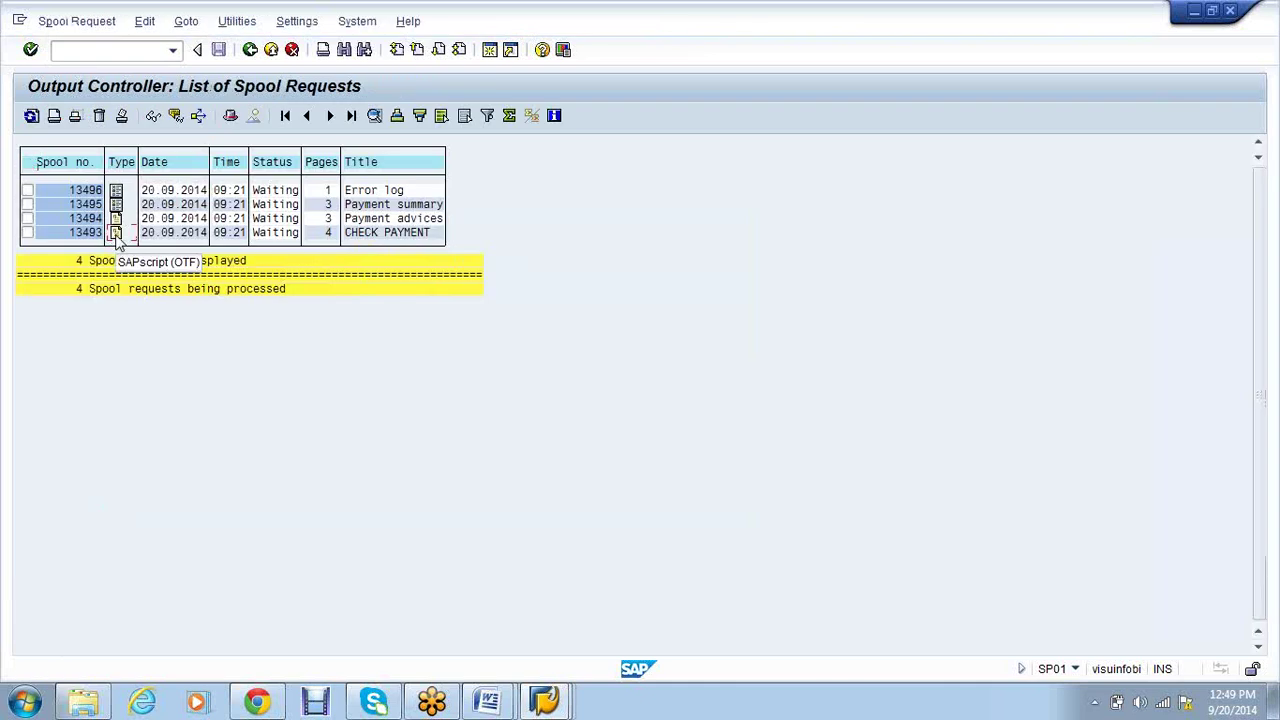
Preview the CHECK PAYMENT spool request, examine the first check page down to its end, and return to the spool list
{"action": "left_click", "coordinate": [115, 236]}
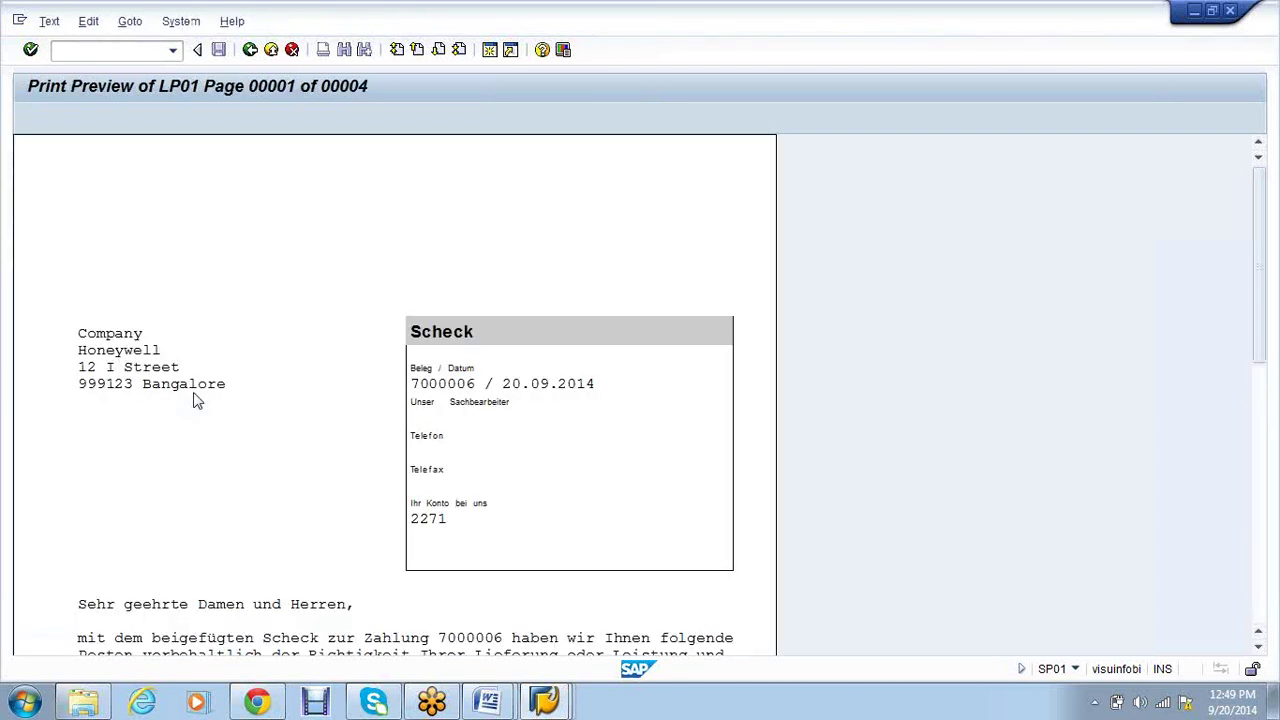
{"action": "scroll", "coordinate": [340, 449], "scroll_direction": "down", "scroll_amount": 2}
{"action": "scroll", "coordinate": [340, 449], "scroll_direction": "down", "scroll_amount": 12}
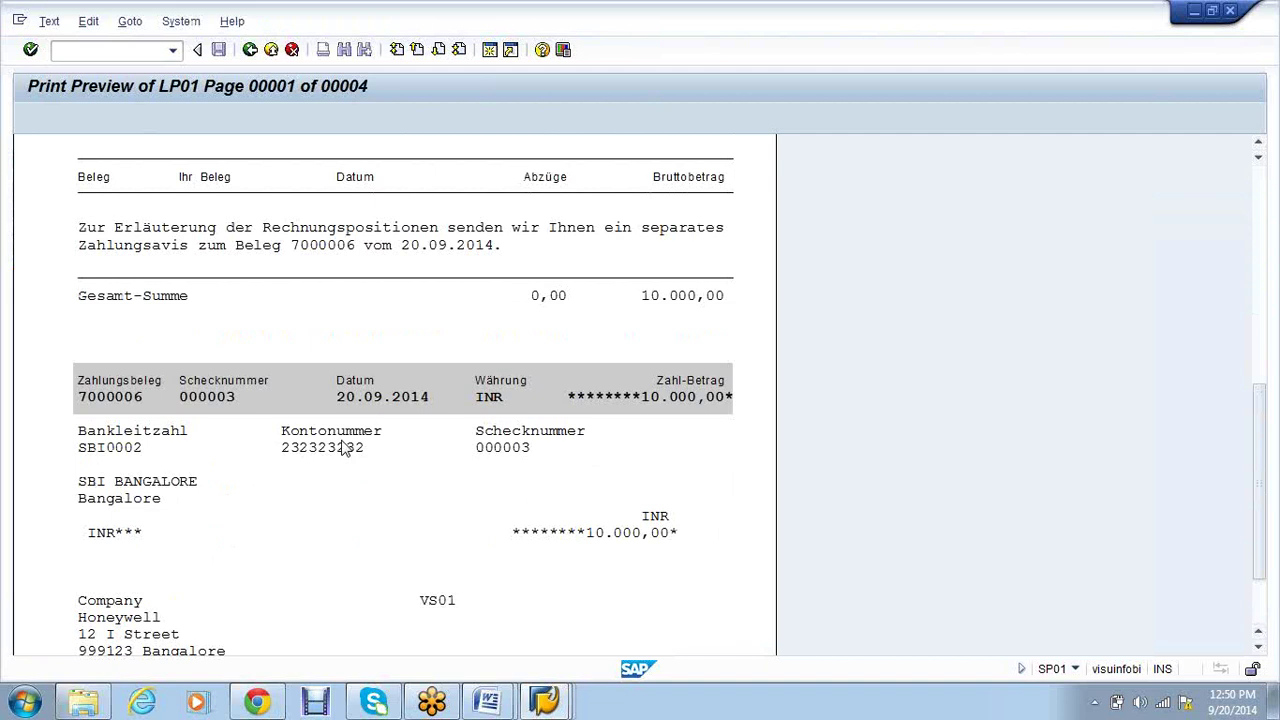
{"action": "scroll", "coordinate": [343, 449], "scroll_direction": "down", "scroll_amount": 3}
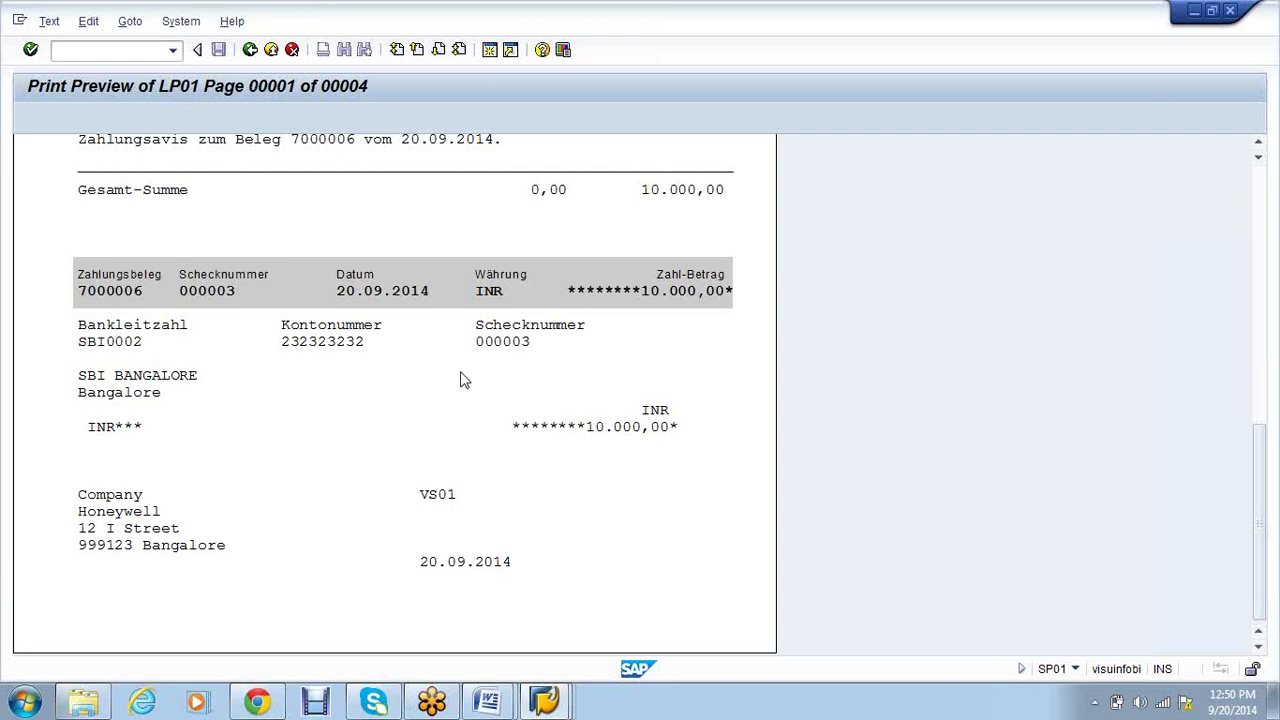
{"action": "left_click", "coordinate": [250, 52]}
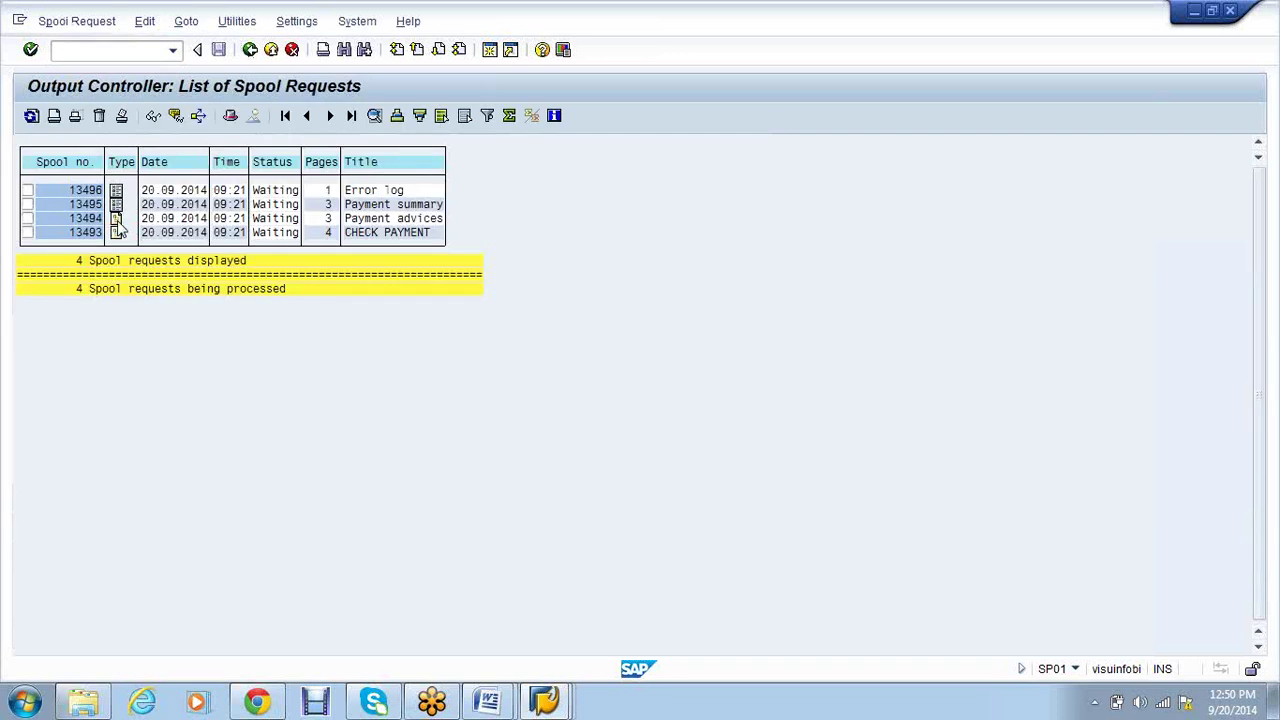
Preview the Payment advices spool request and examine the first Honeywell payment advice page, including its cleared item and total
{"action": "left_click", "coordinate": [116, 218]}
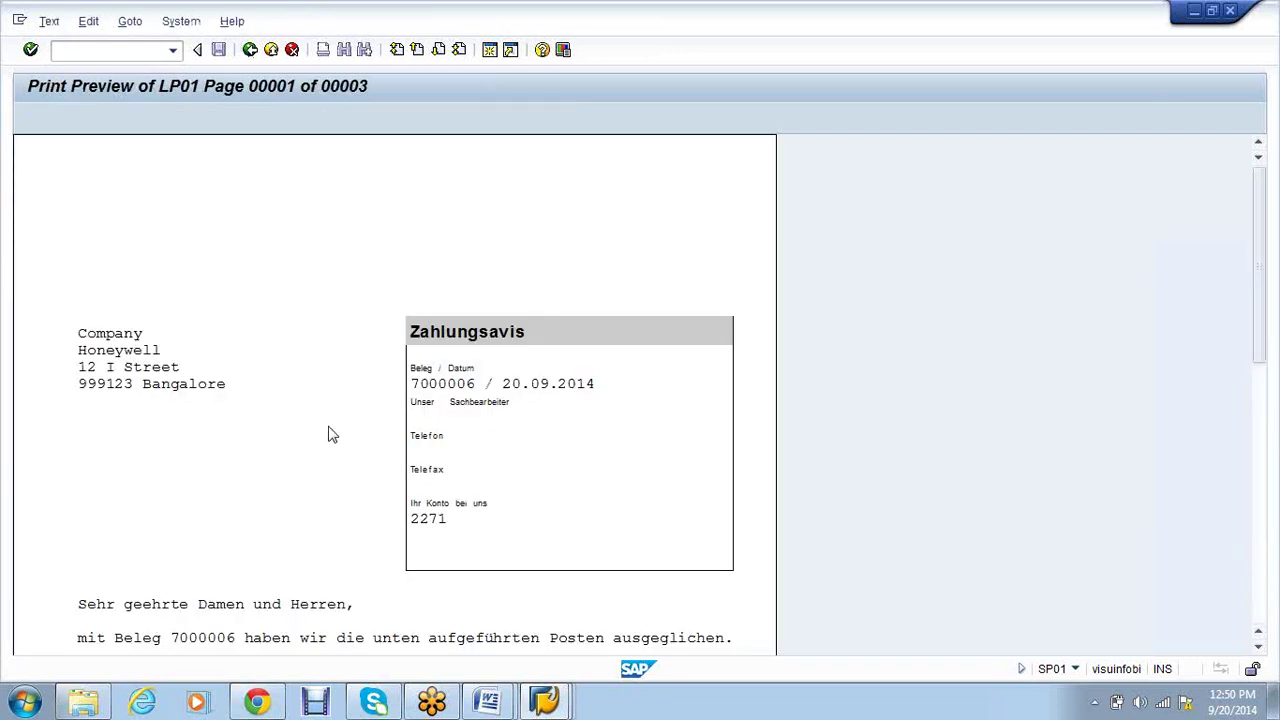
{"action": "scroll", "coordinate": [332, 435], "scroll_direction": "down", "scroll_amount": 1}
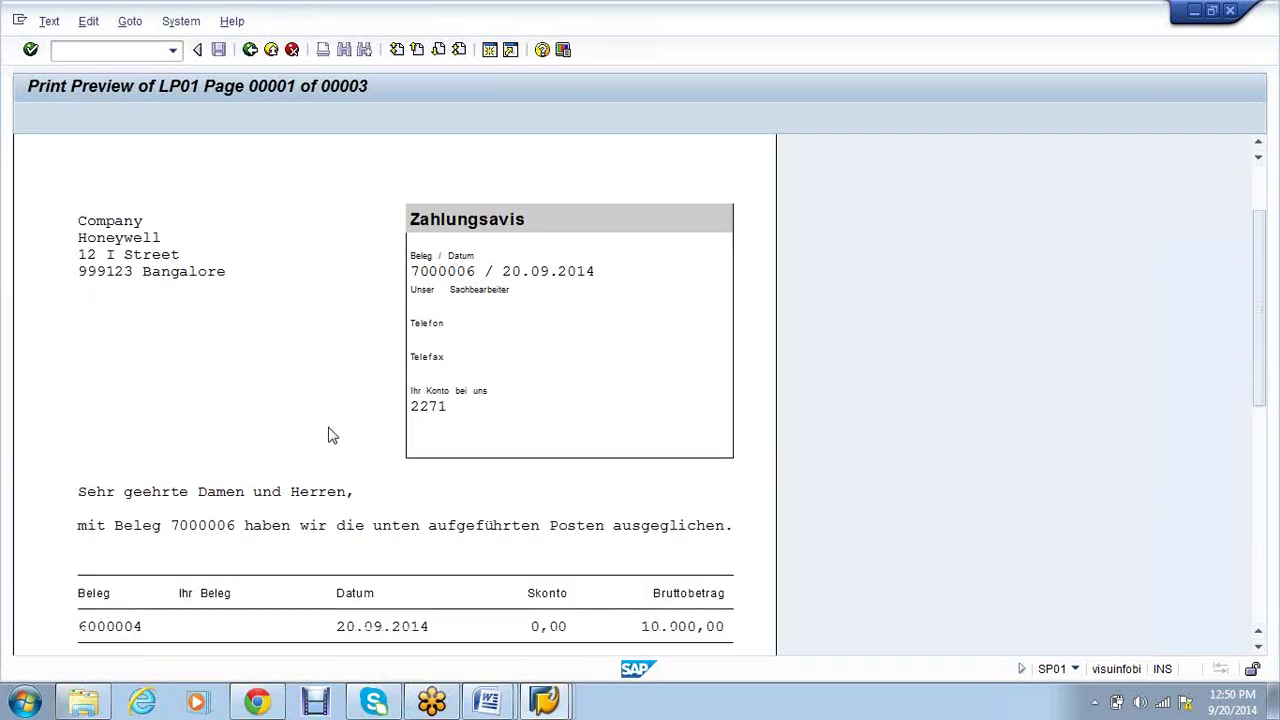
{"action": "scroll", "coordinate": [332, 435], "scroll_direction": "down", "scroll_amount": 1}
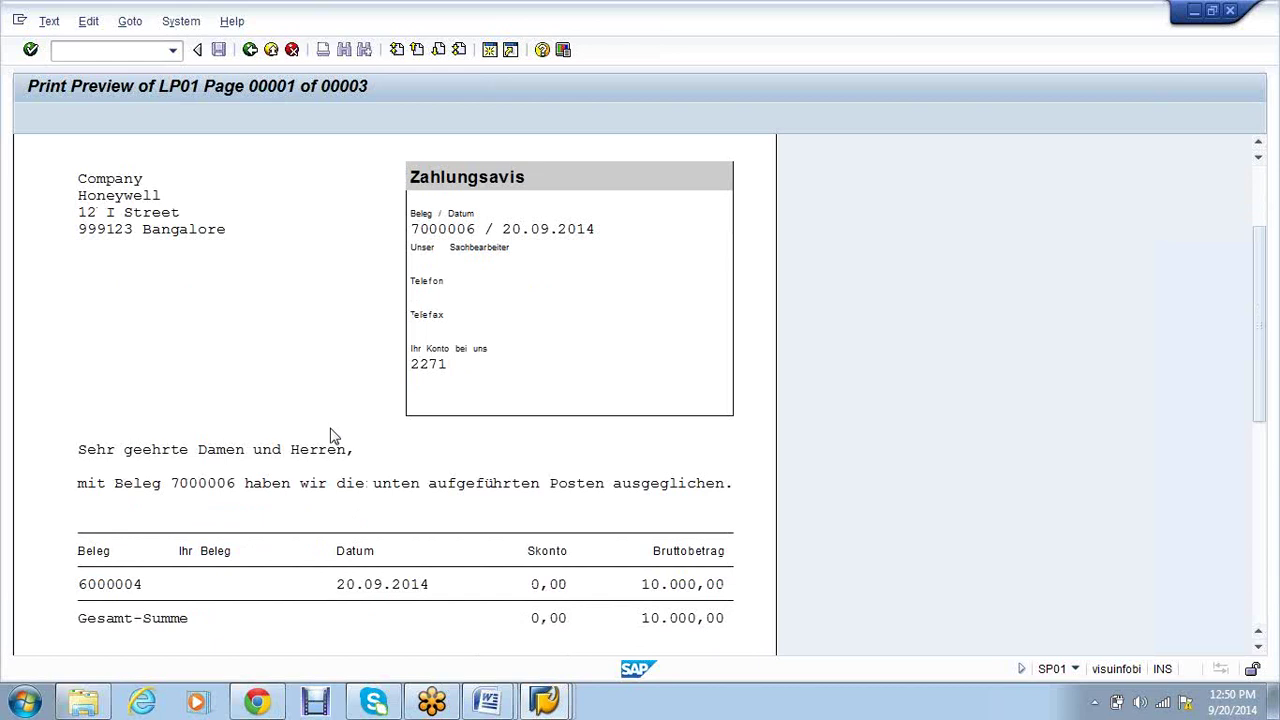
{"action": "scroll", "coordinate": [332, 435], "scroll_direction": "down", "scroll_amount": 1}
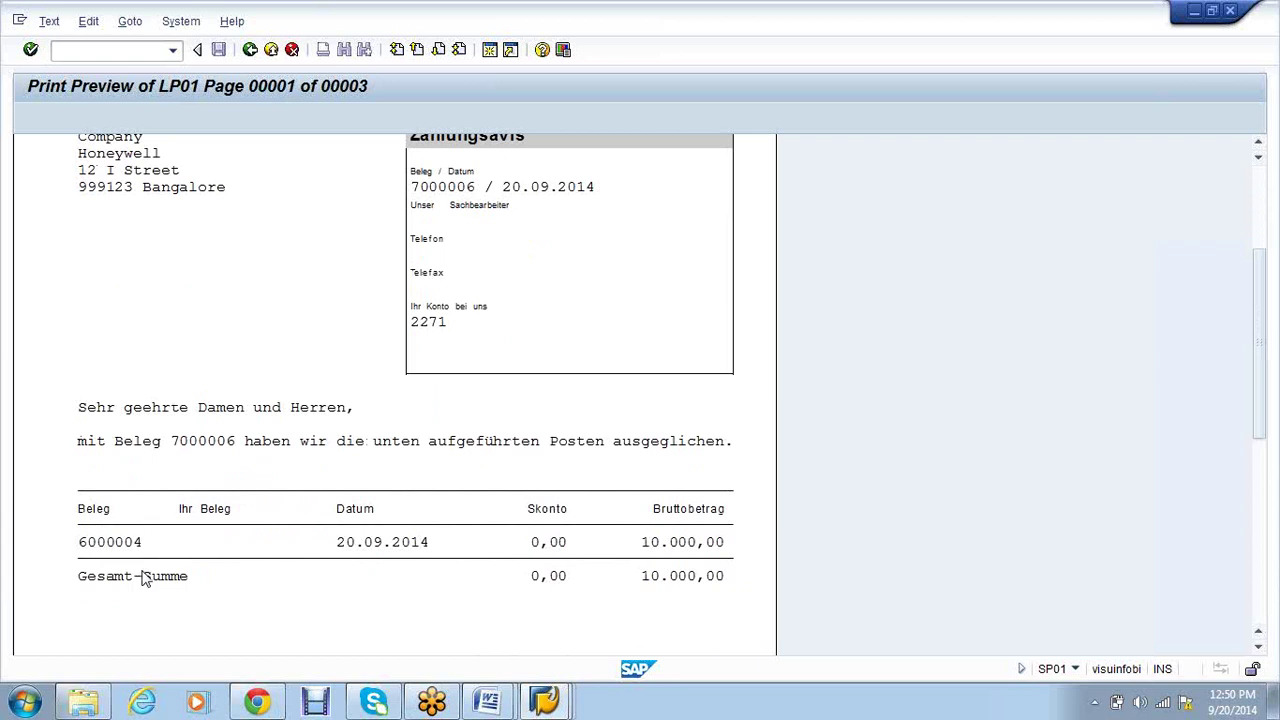
{"action": "scroll", "coordinate": [143, 578], "scroll_direction": "down", "scroll_amount": 2}
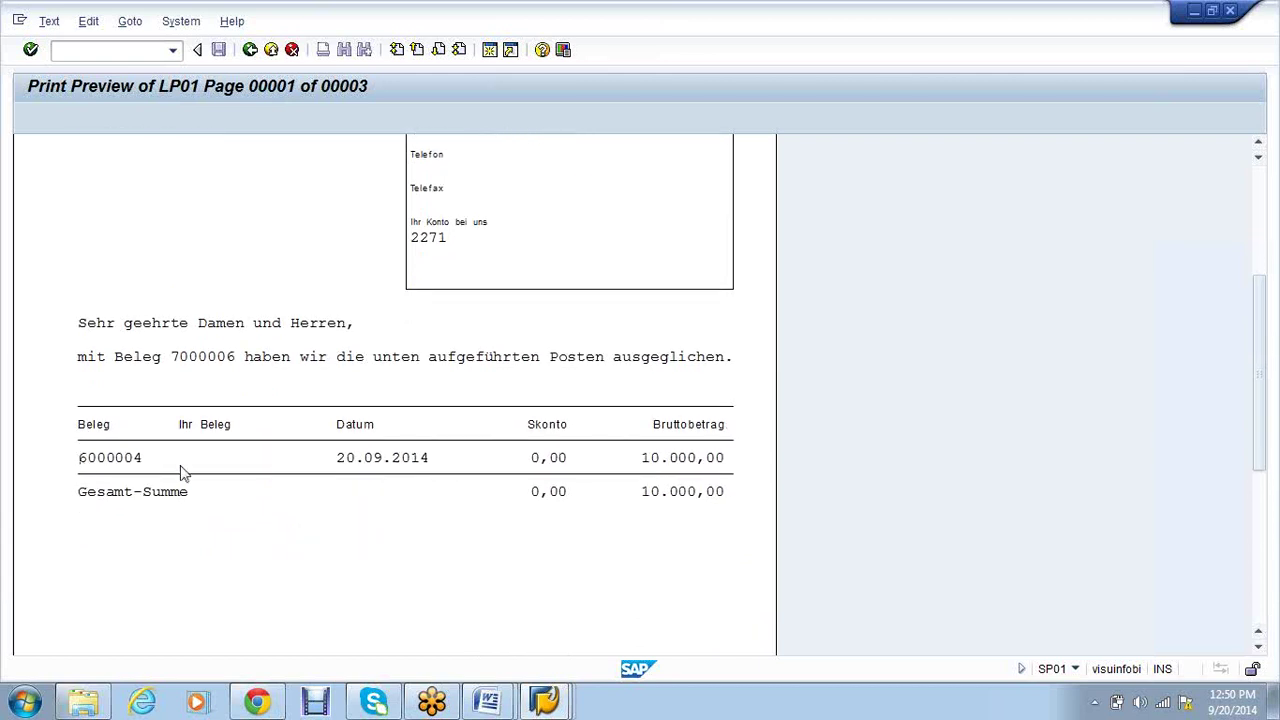
{"action": "scroll", "coordinate": [182, 472], "scroll_direction": "down", "scroll_amount": 3}
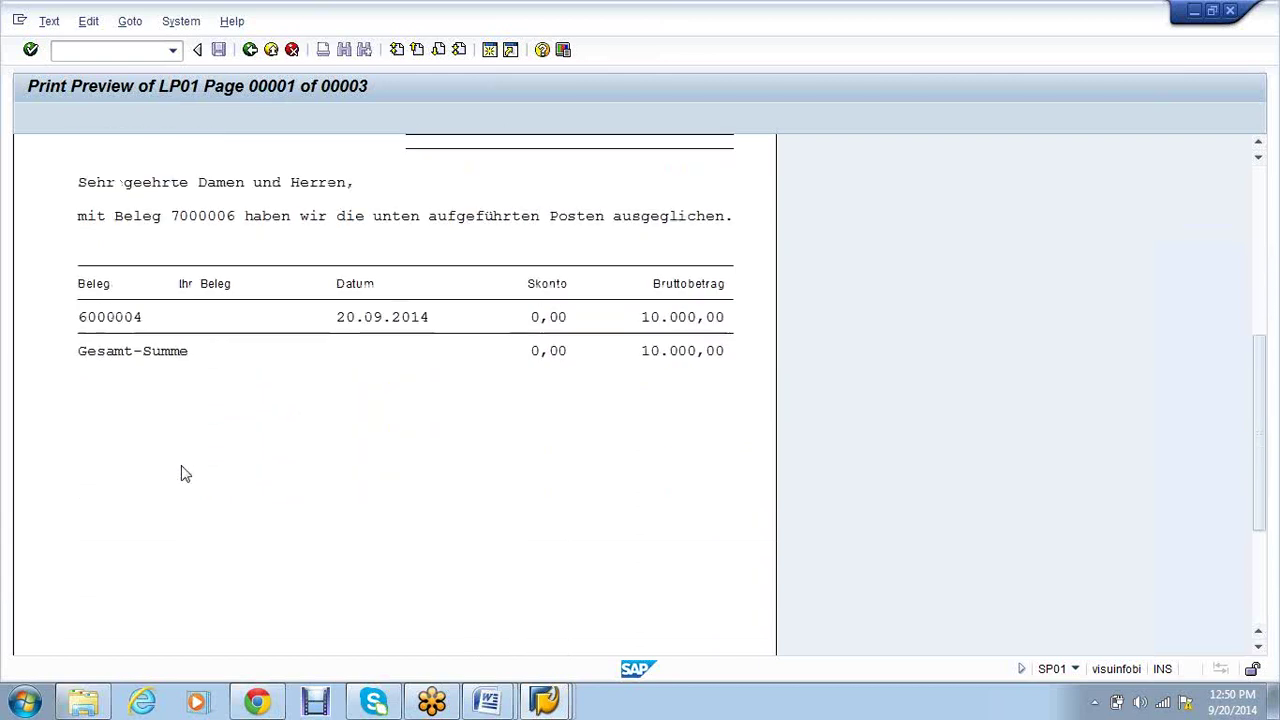
{"action": "scroll", "coordinate": [283, 474], "scroll_direction": "up", "scroll_amount": 3}
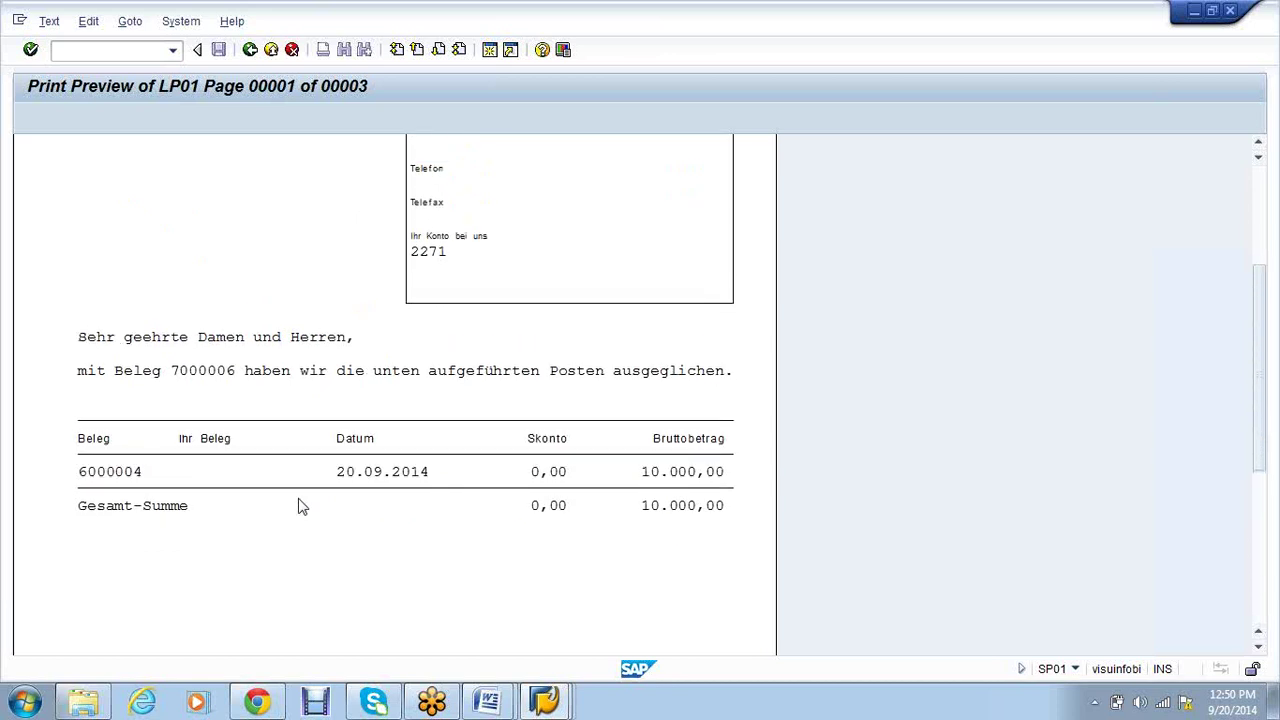
{"action": "scroll", "coordinate": [303, 507], "scroll_direction": "up", "scroll_amount": 1}
{"action": "scroll", "coordinate": [290, 470], "scroll_direction": "up", "scroll_amount": 1}
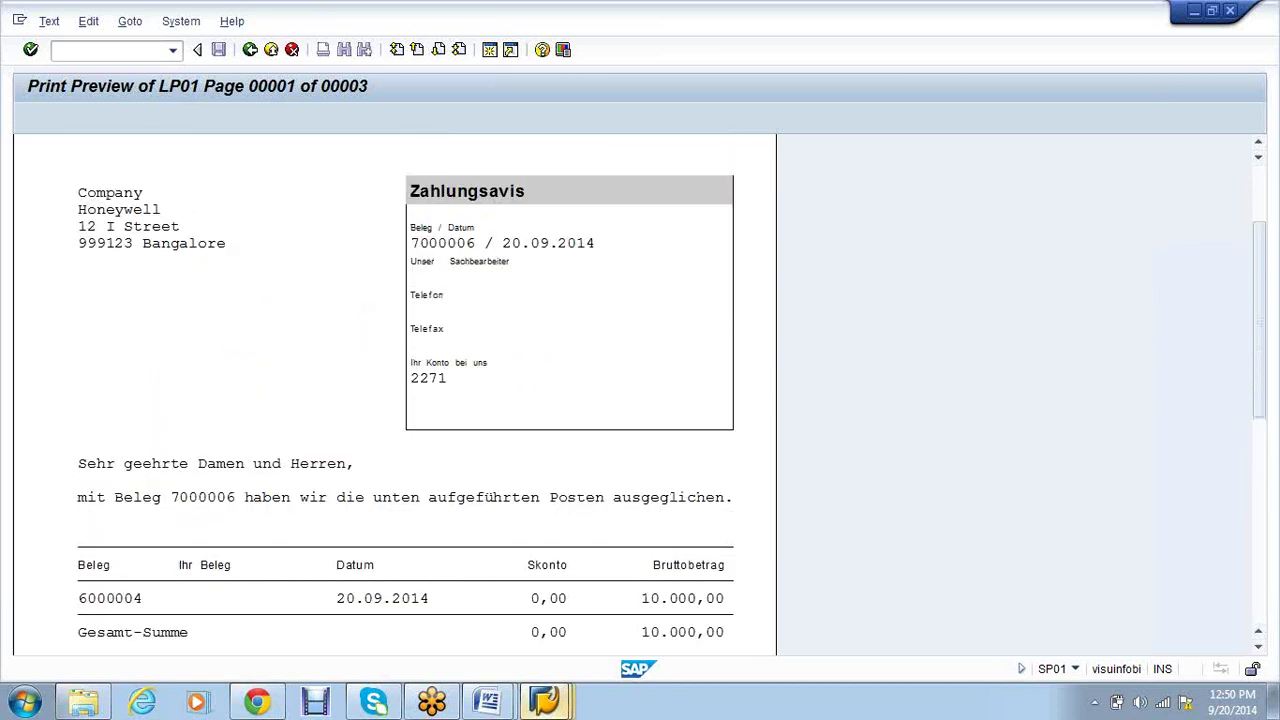
Go back to the Honeywell line item list, copy the KR invoice number for 10.000,00 INR dated 20.09.2014, and return to the advice preview
{"action": "left_click", "coordinate": [545, 701]}
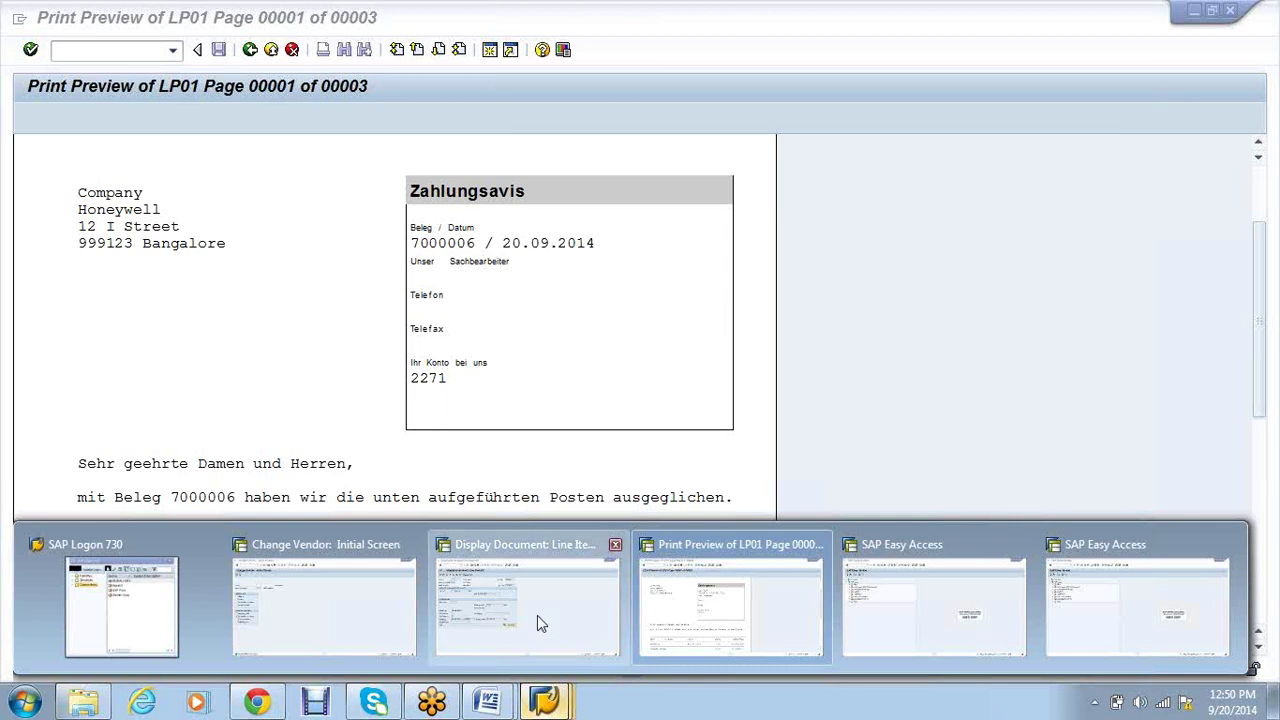
{"action": "left_click", "coordinate": [537, 617]}
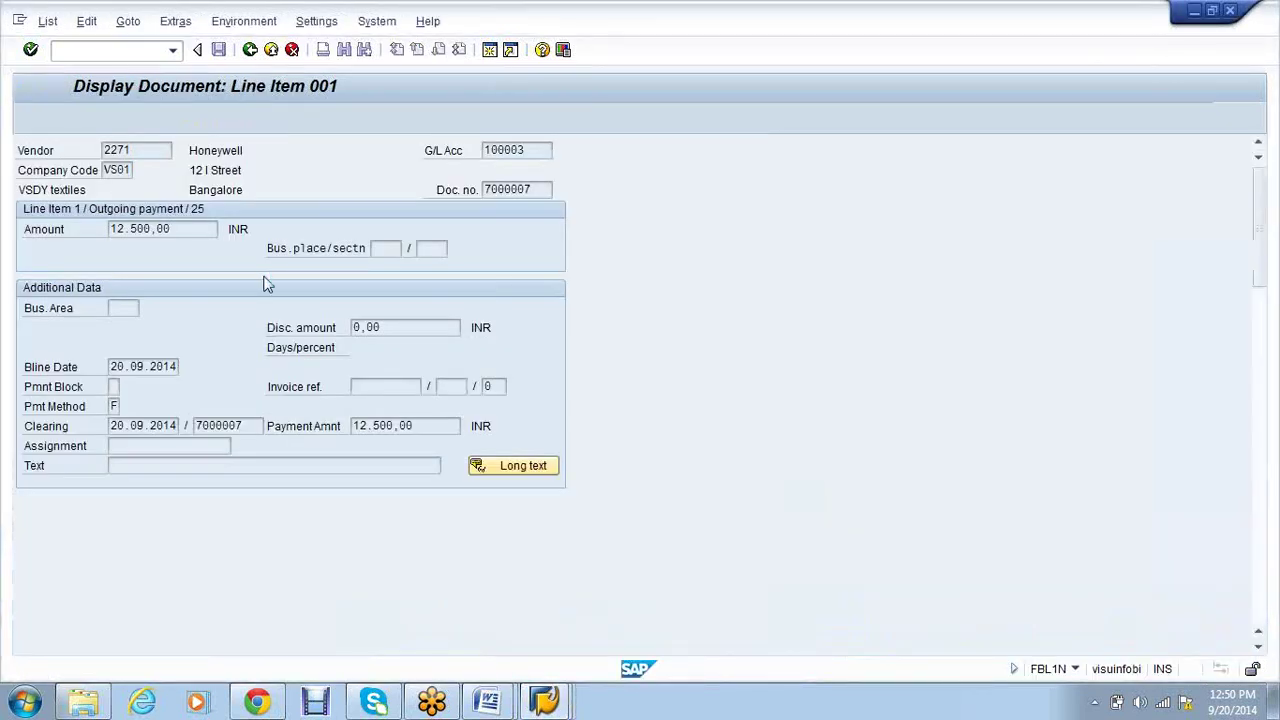
{"action": "key", "text": "F3"}
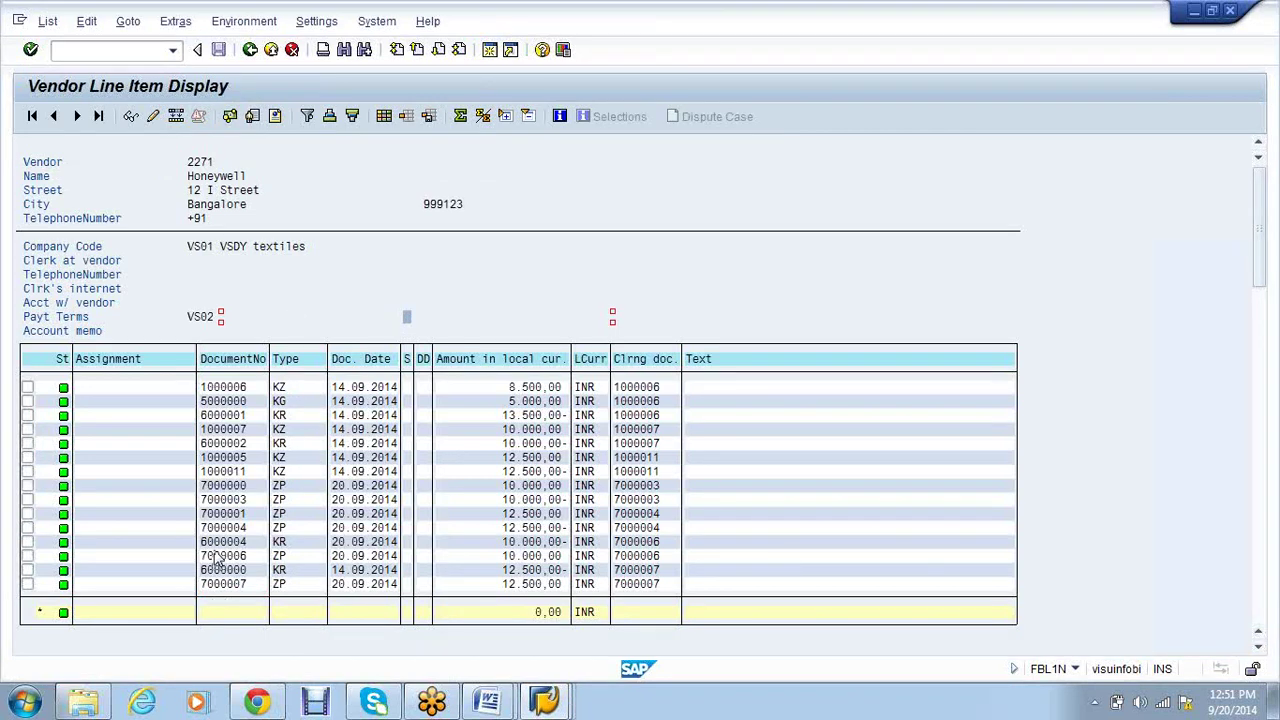
{"action": "left_click_drag", "start_coordinate": [201, 546], "coordinate": [248, 542]}
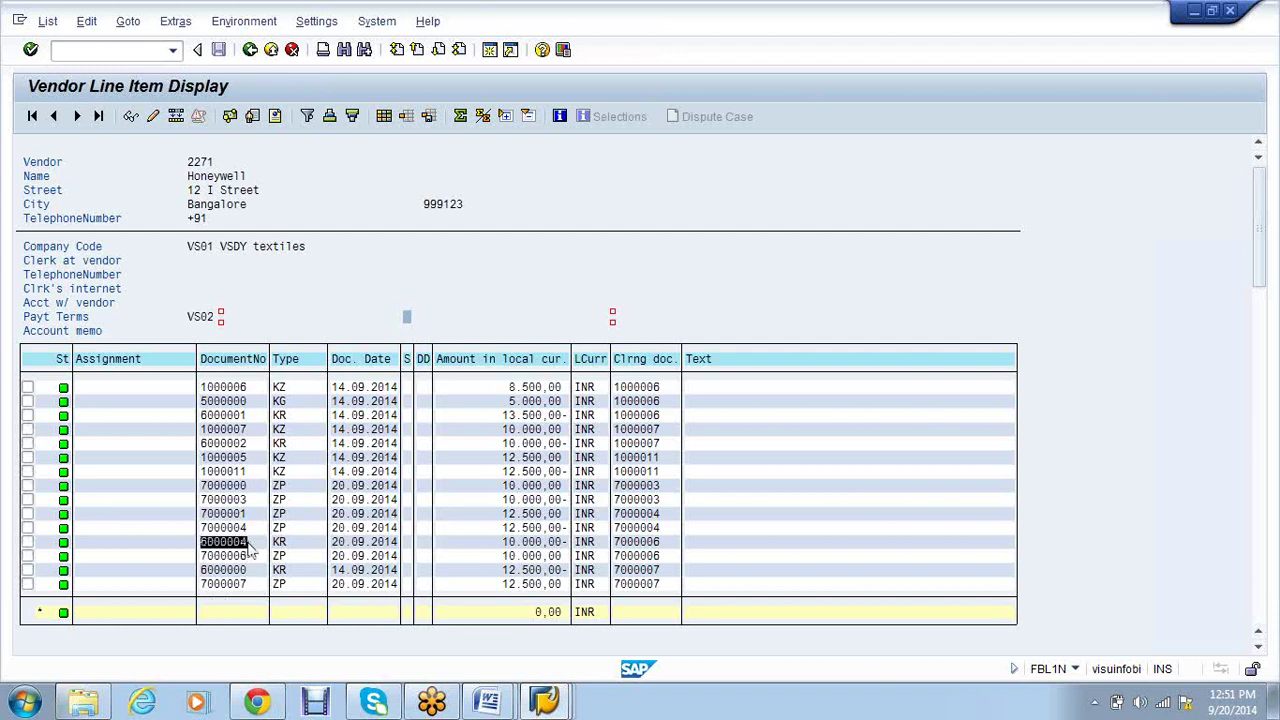
{"action": "key", "text": "ctrl+c"}
{"action": "key", "text": "alt+Tab"}
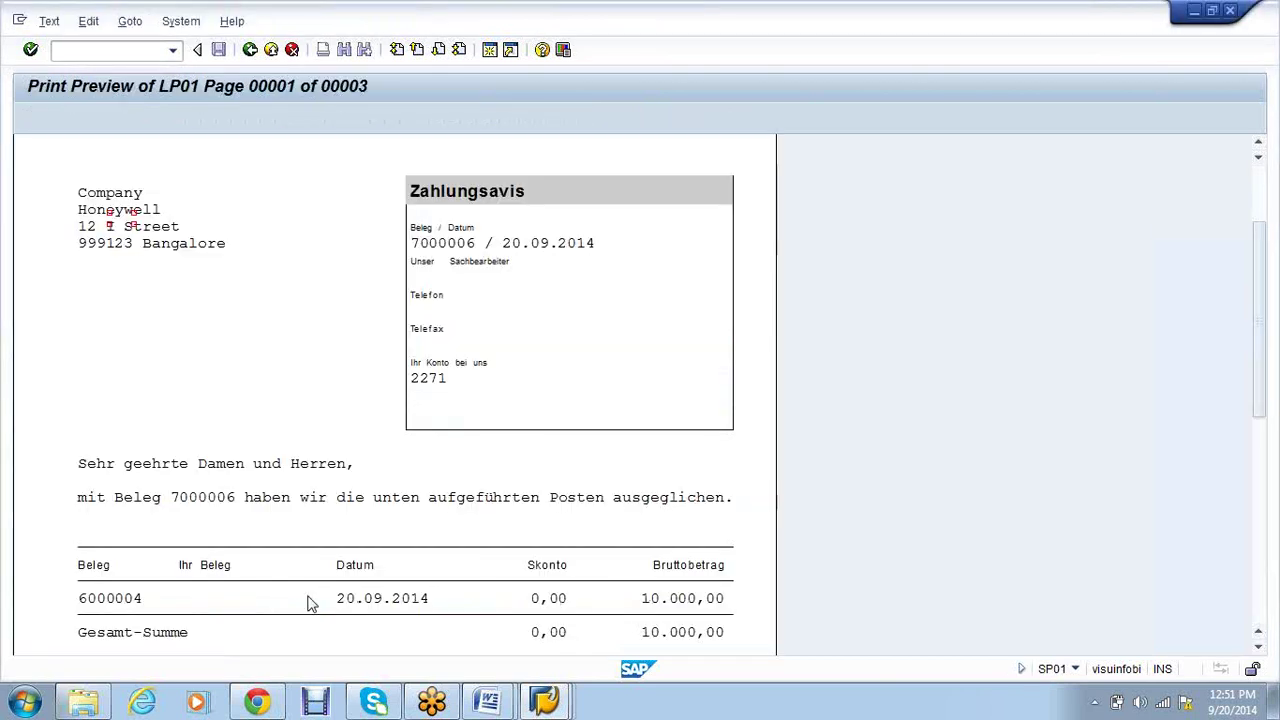
Show the second payment advice page and compare its cleared document with Honeywell's KR invoice for 12.500,00 INR dated 14.09.2014
{"action": "key", "text": "Page_Down"}
{"action": "key", "text": "F10"}
{"action": "left_click", "coordinate": [665, 620]}
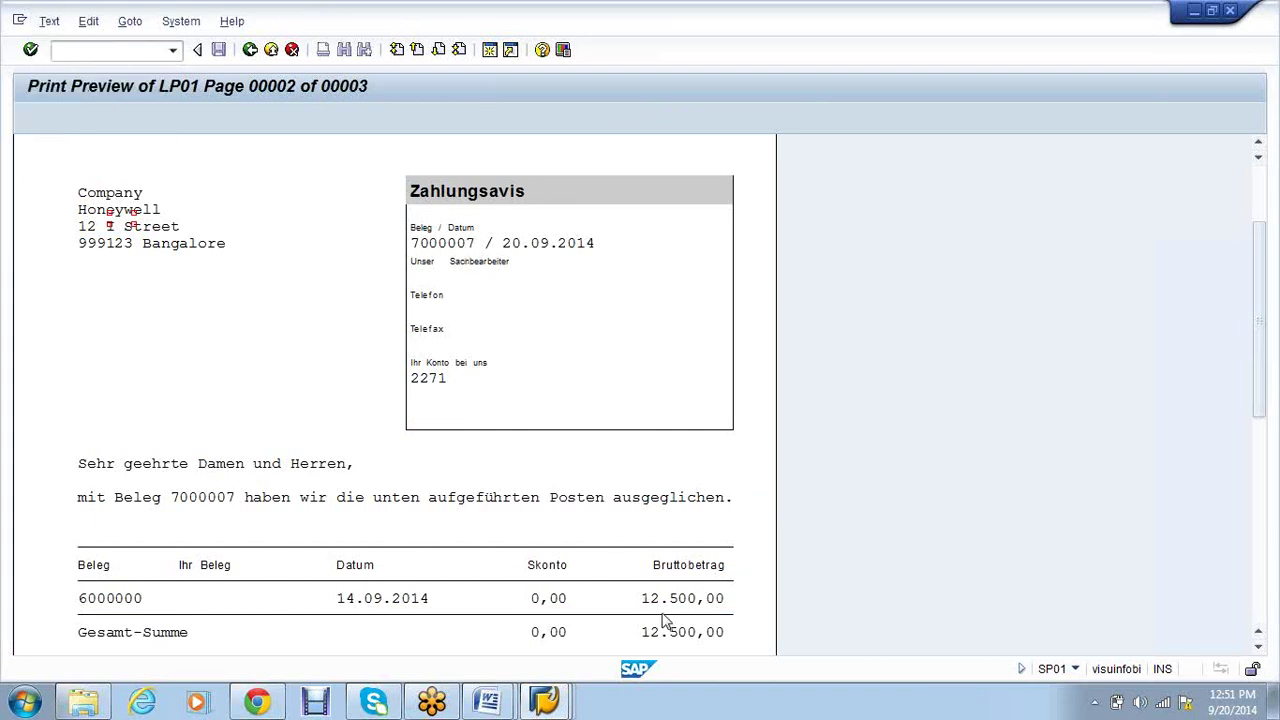
{"action": "key", "text": "alt+Tab"}
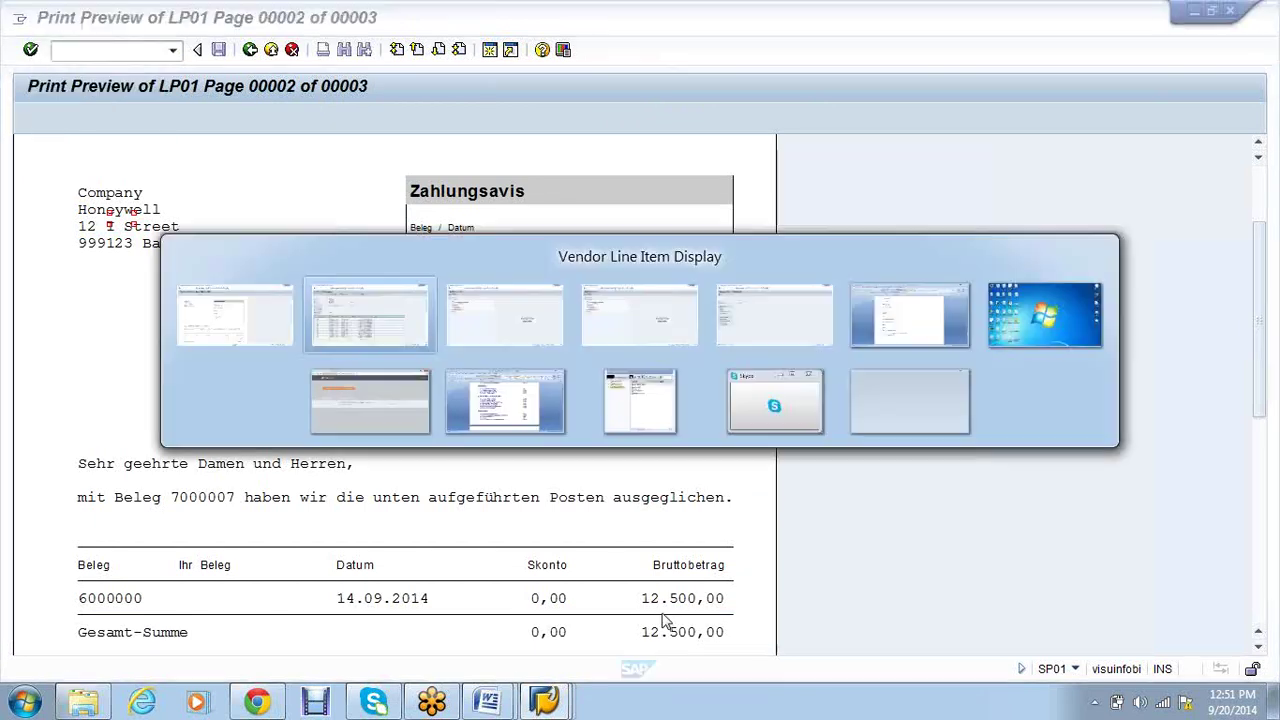
{"action": "left_click_drag", "start_coordinate": [203, 571], "coordinate": [253, 571]}
{"action": "key", "text": "ctrl+c"}
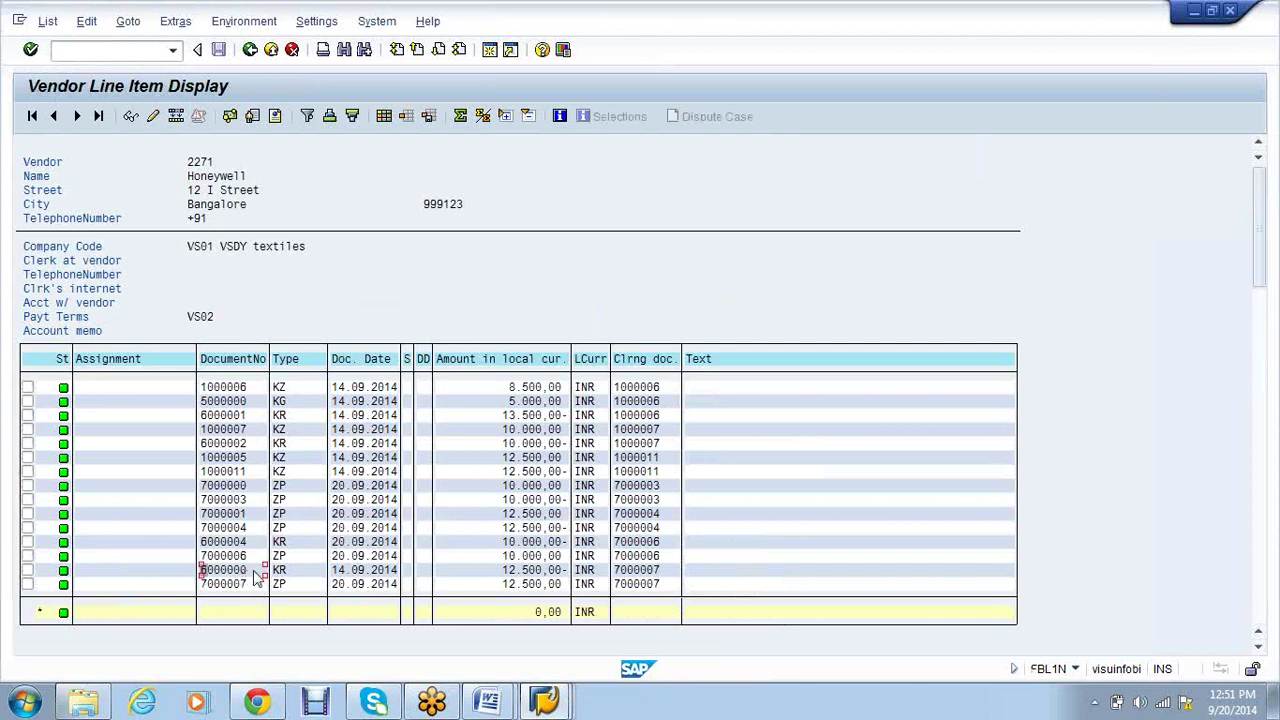
{"action": "key", "text": "alt+Tab"}
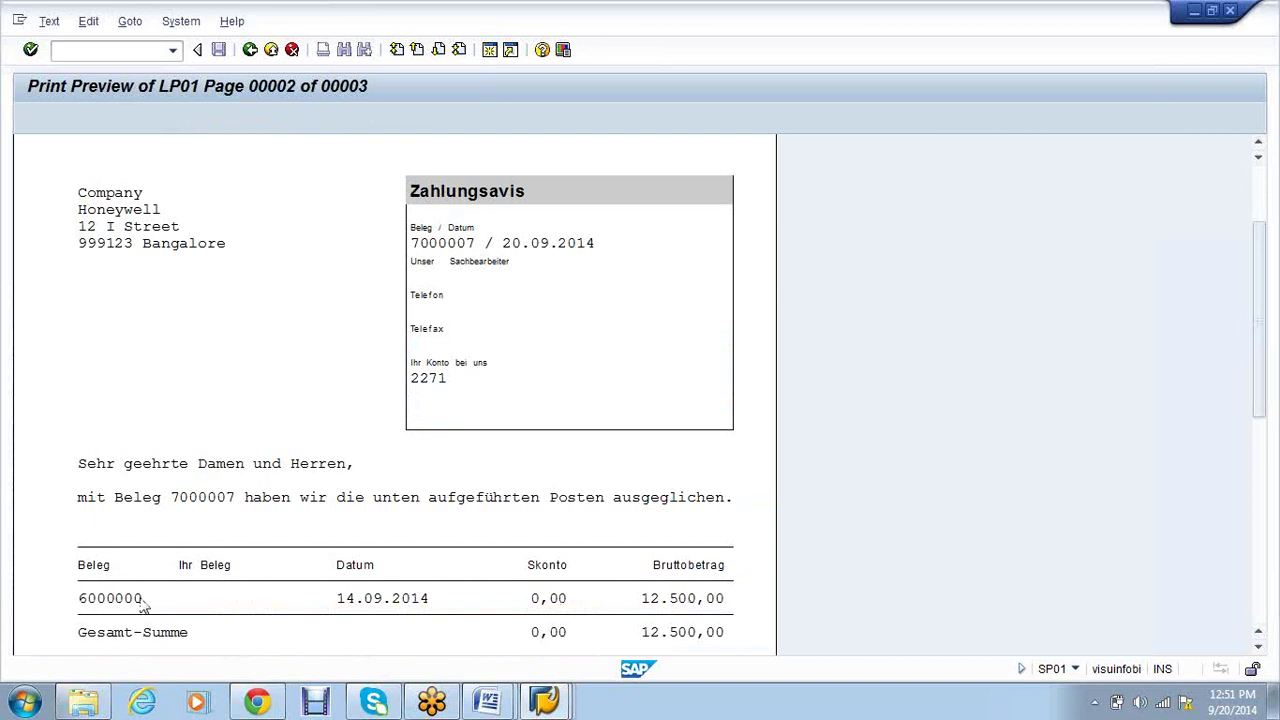
Show the third payment advice page for Cobra and check the cleared documents against Cobra's items in the vendor line item list
{"action": "key", "text": "Page_Down"}
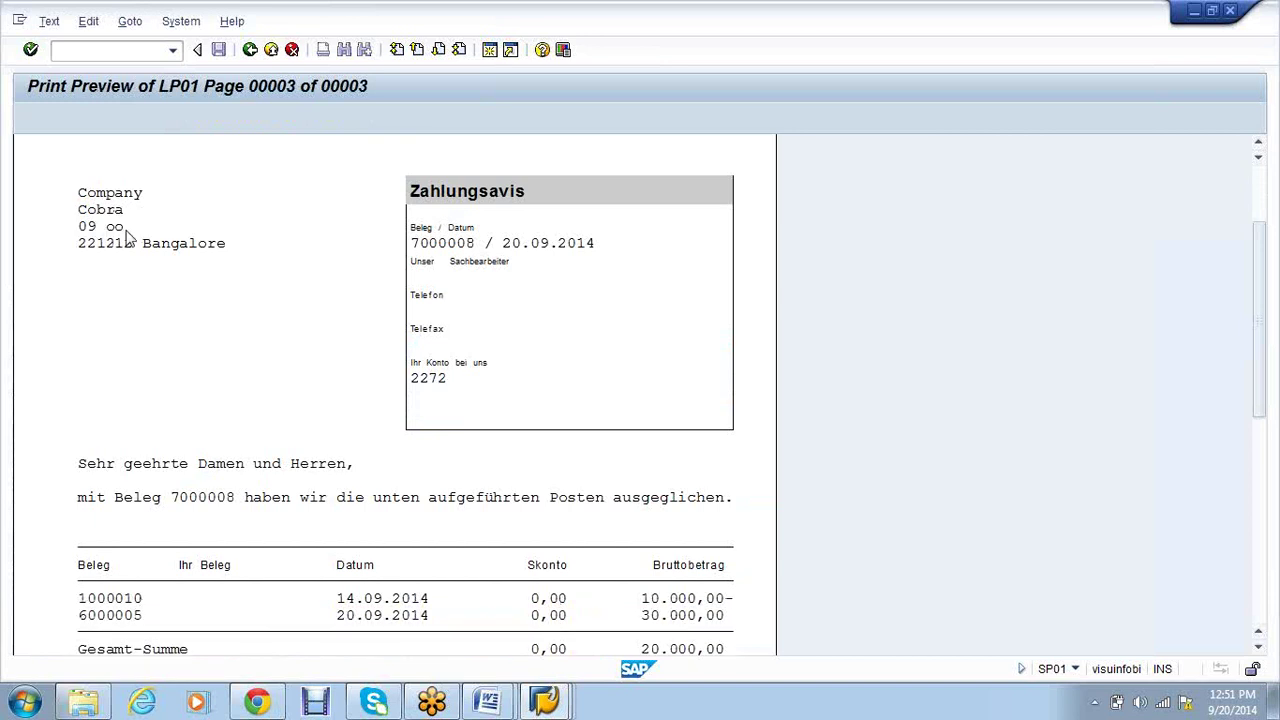
{"action": "key", "text": "alt+Tab"}
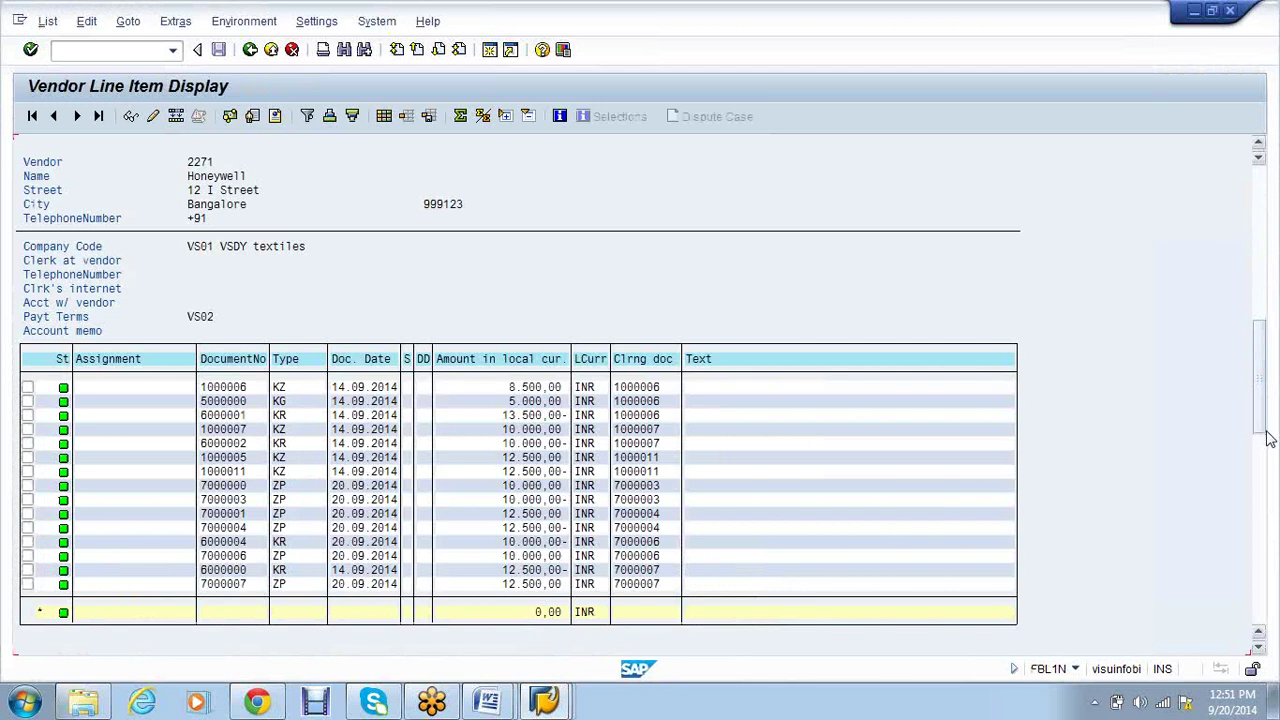
{"action": "left_click", "coordinate": [1268, 438]}
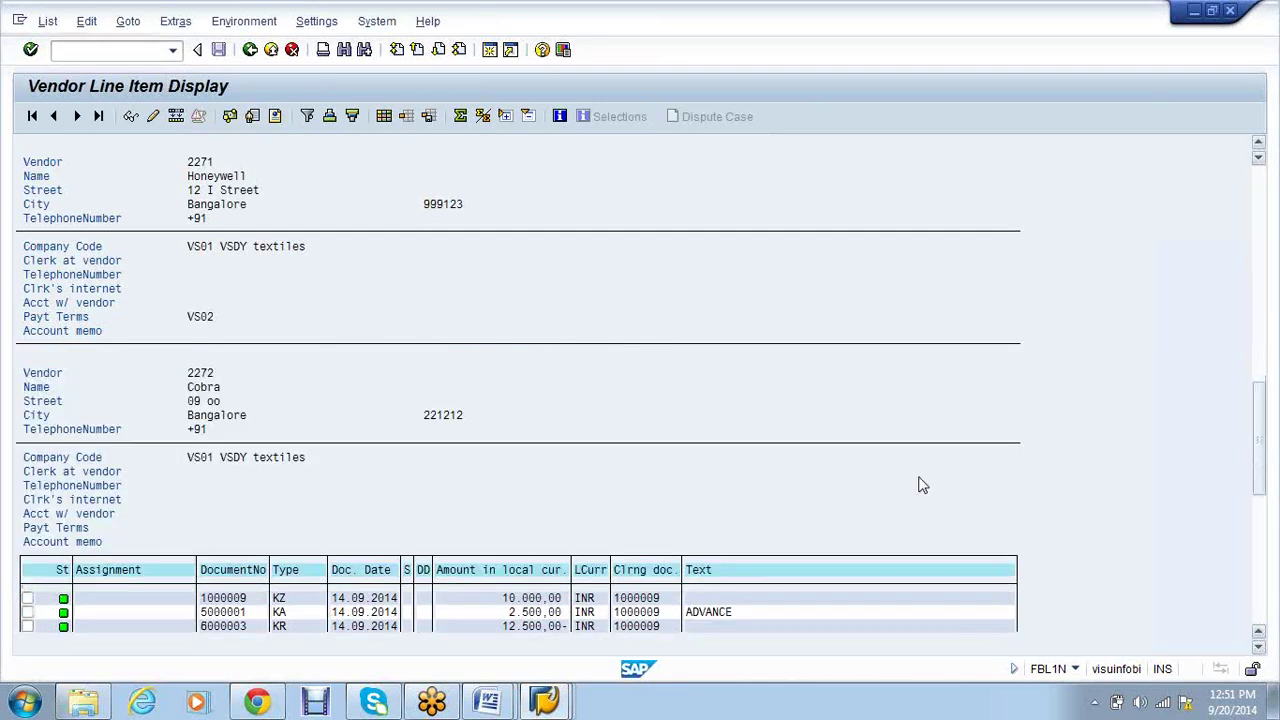
{"action": "scroll", "coordinate": [922, 485], "scroll_direction": "down", "scroll_amount": 3}
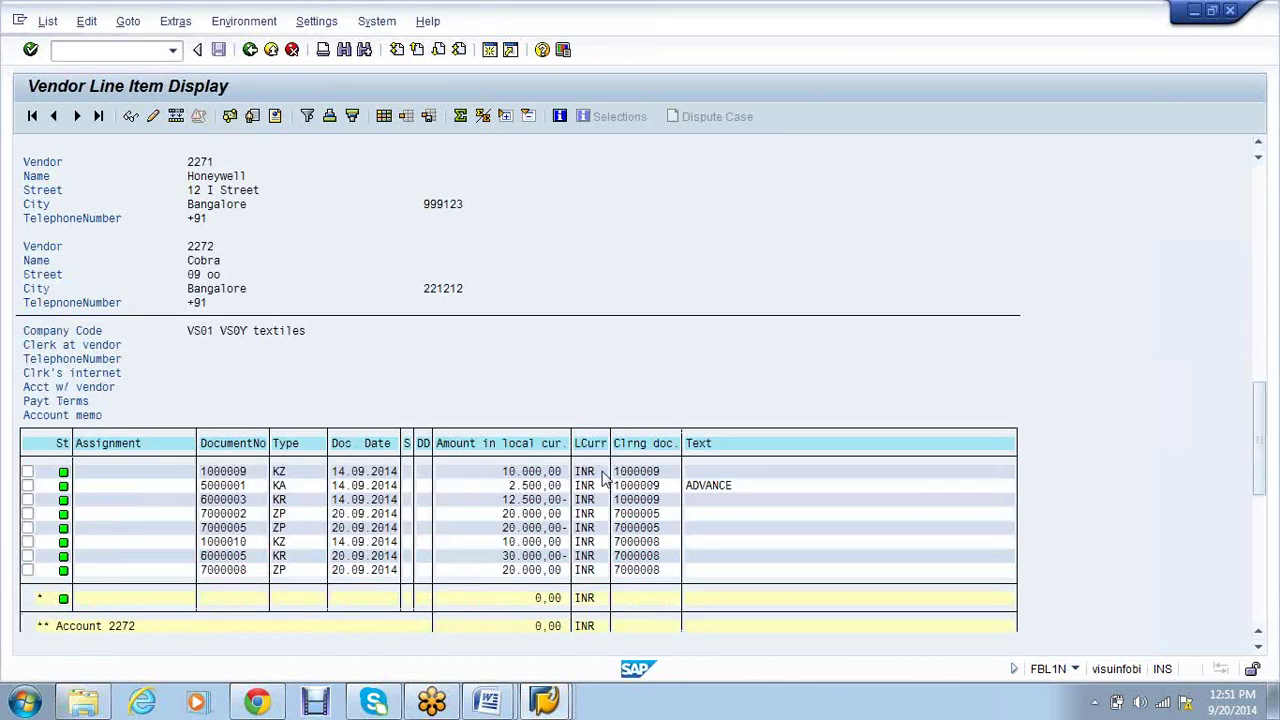
{"action": "scroll", "coordinate": [604, 478], "scroll_direction": "up", "scroll_amount": 2}
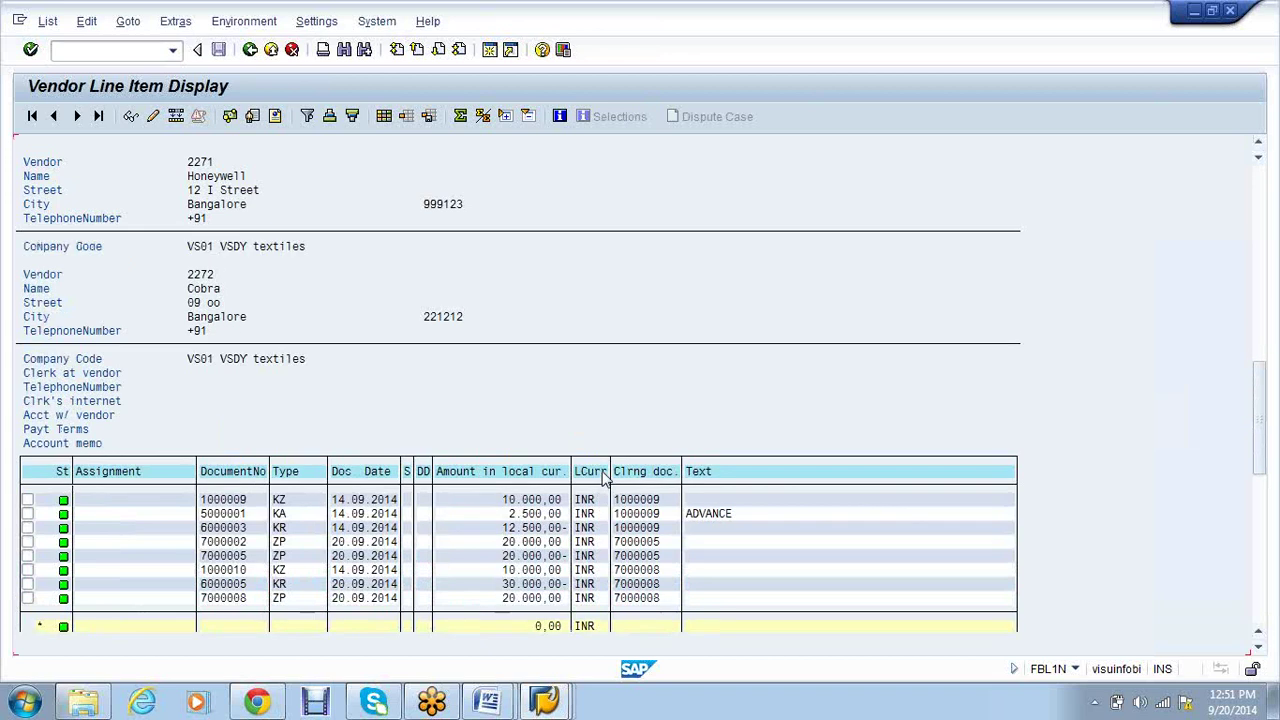
{"action": "scroll", "coordinate": [604, 478], "scroll_direction": "up", "scroll_amount": 1}
{"action": "scroll", "coordinate": [604, 478], "scroll_direction": "down", "scroll_amount": 2}
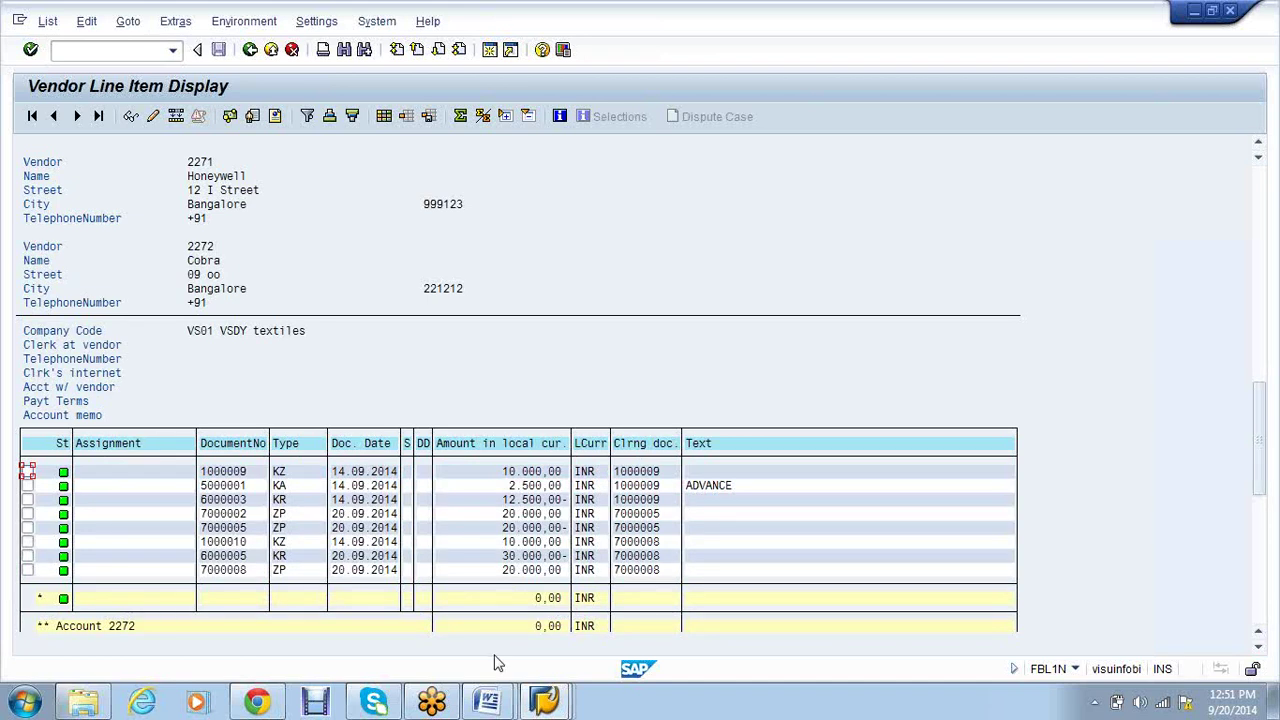
Switch to a free SAP session, go to transaction SA38 and execute program RSTXPDFT2
{"action": "key", "text": "F3"}
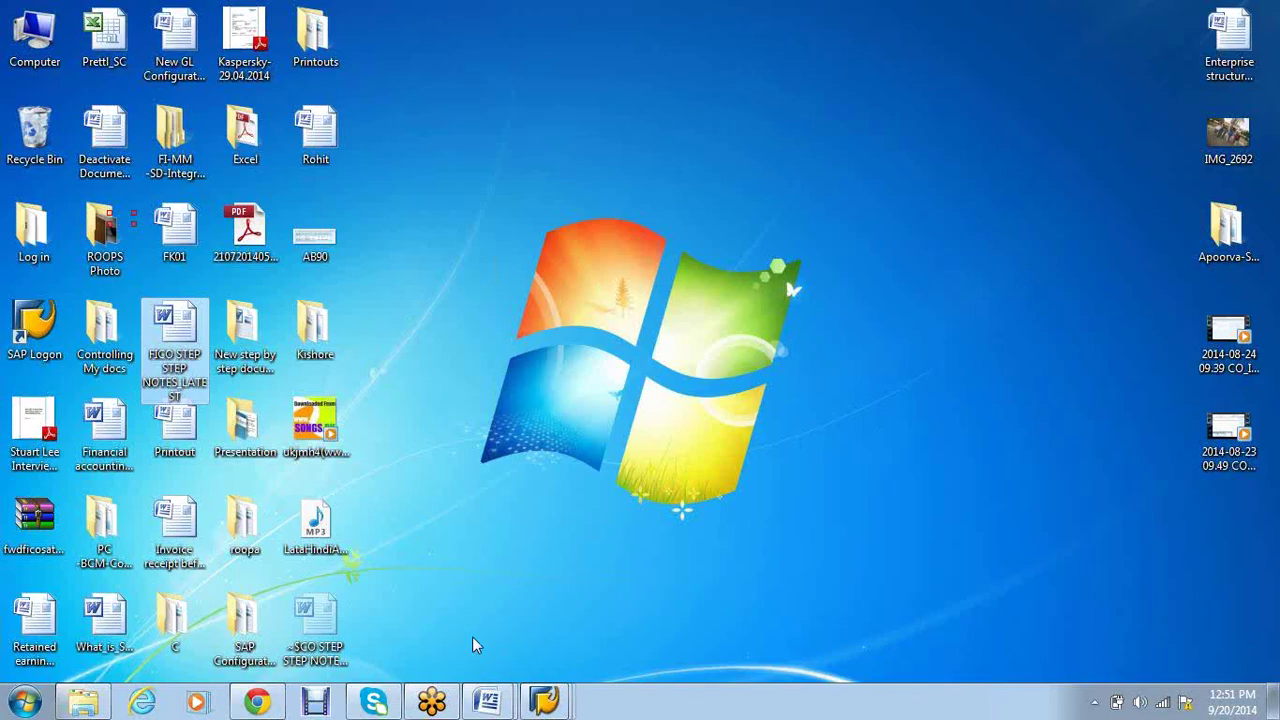
{"action": "left_click", "coordinate": [541, 703]}
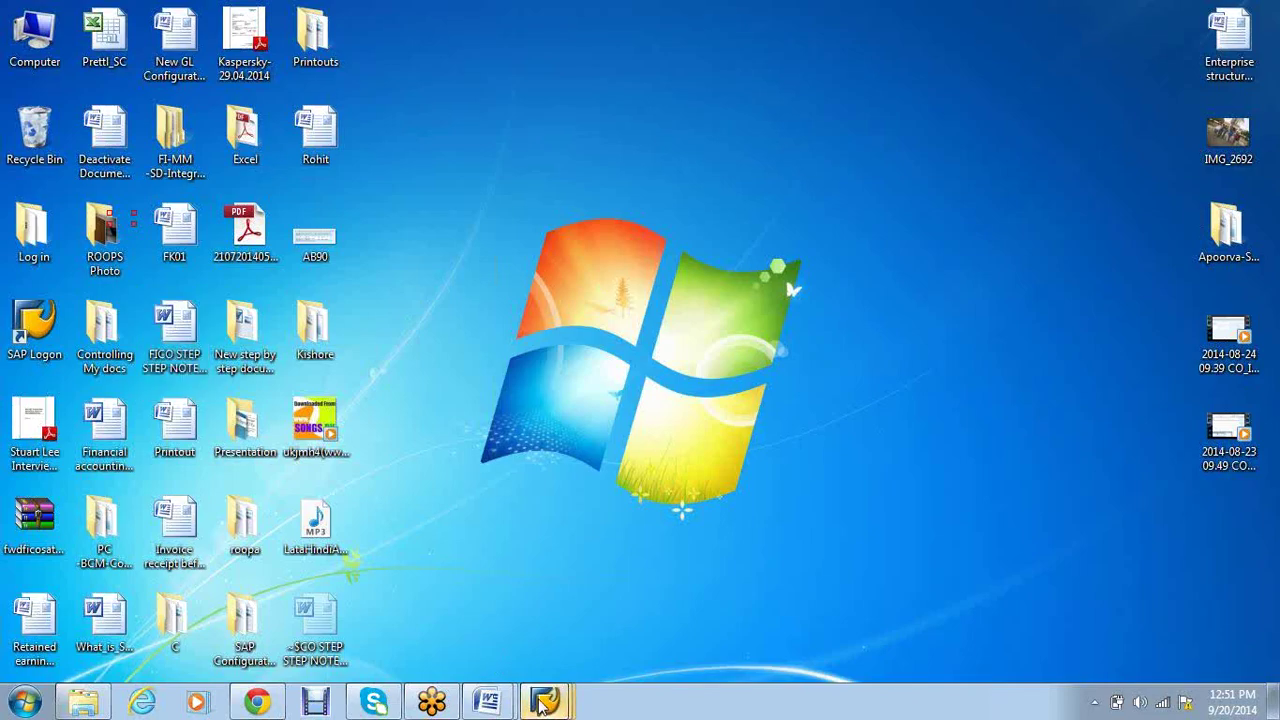
{"action": "left_click", "coordinate": [1086, 610]}
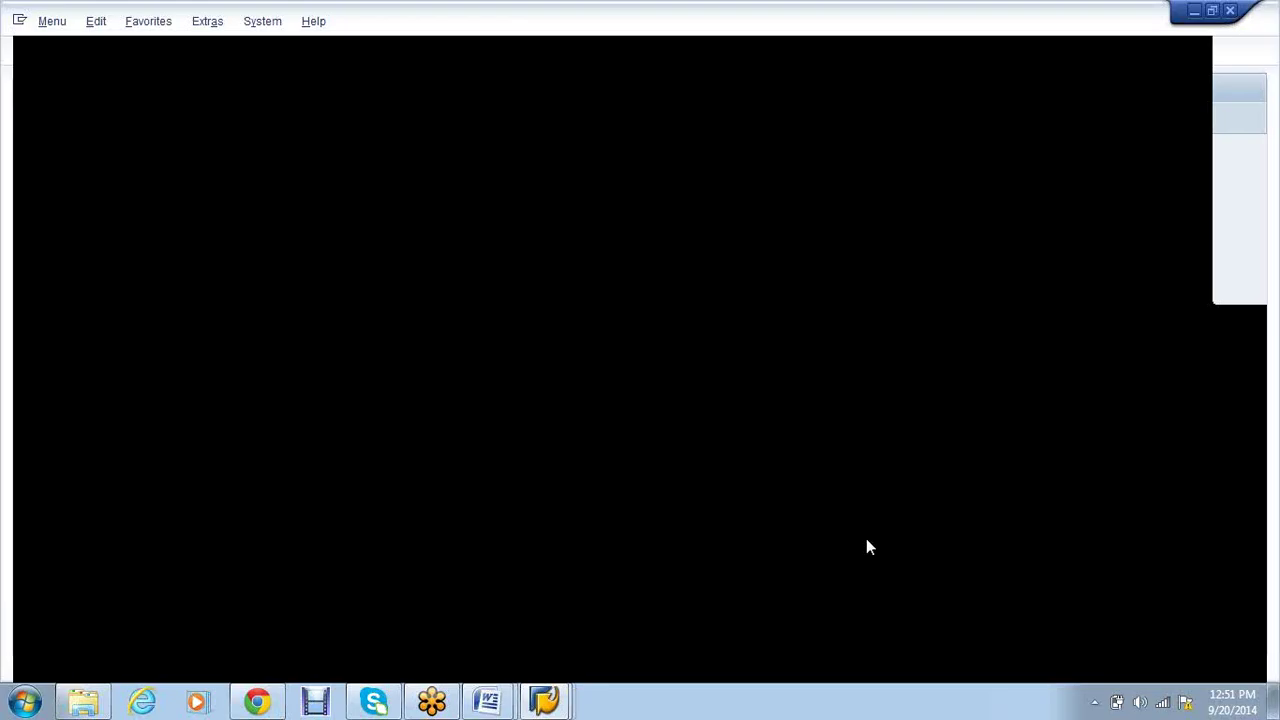
{"action": "type", "text": "sa38"}
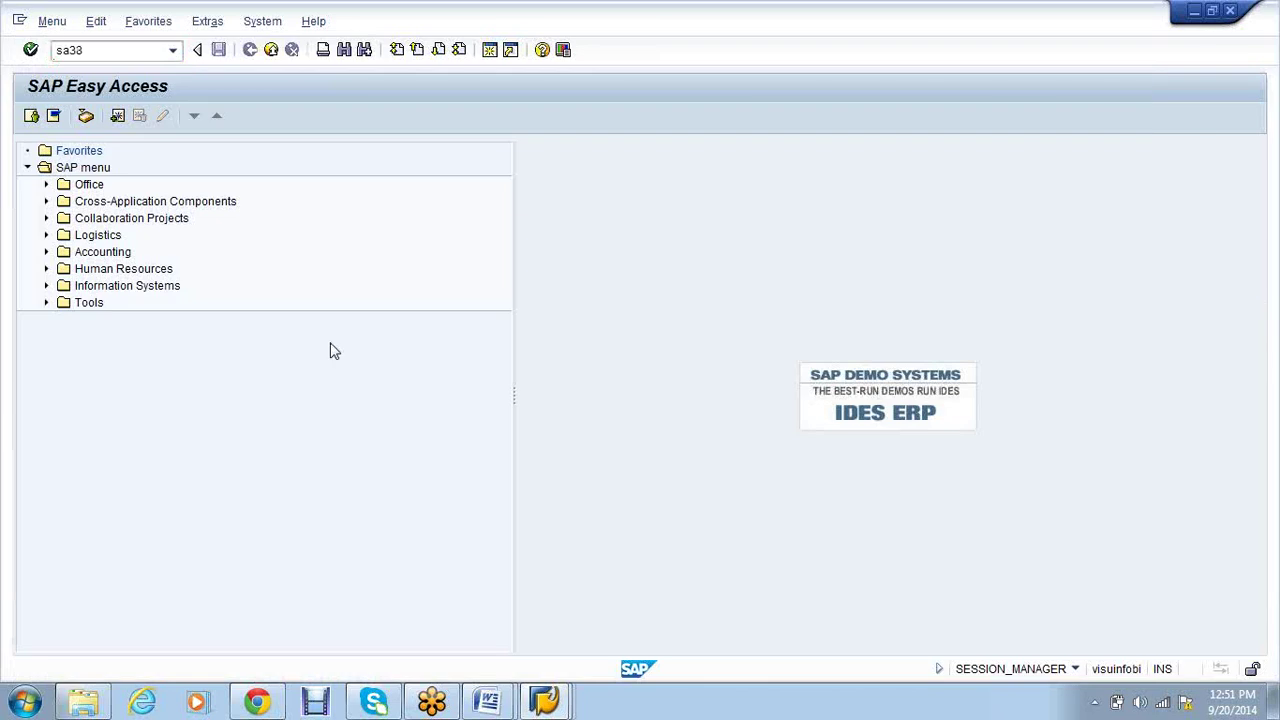
{"action": "key", "text": "Return"}
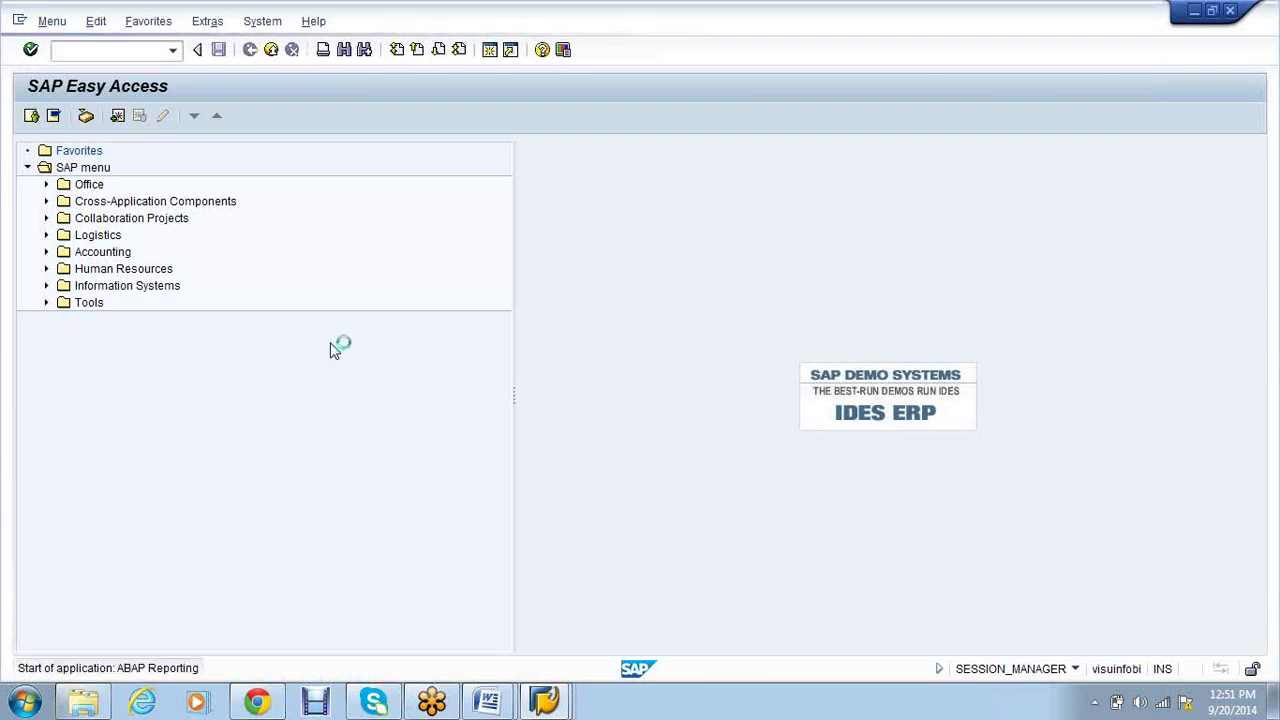
{"action": "left_click_drag", "start_coordinate": [180, 195], "coordinate": [105, 190]}
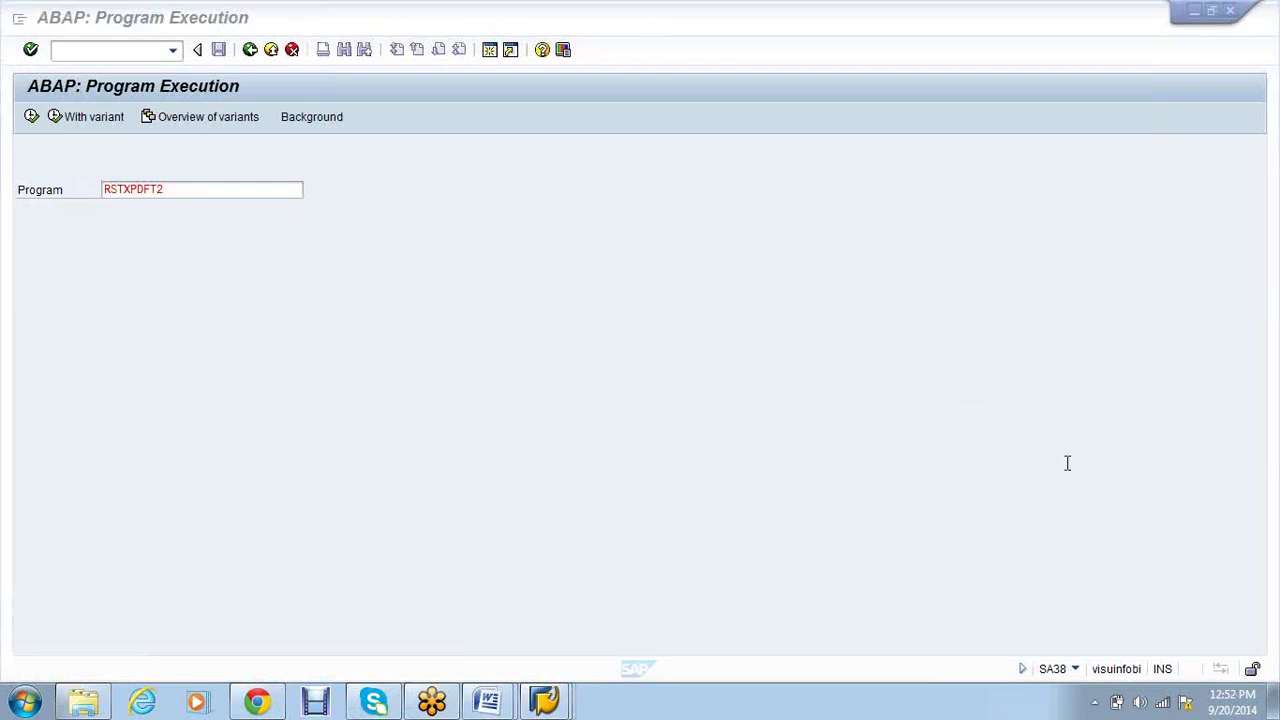
{"action": "left_click", "coordinate": [31, 119]}
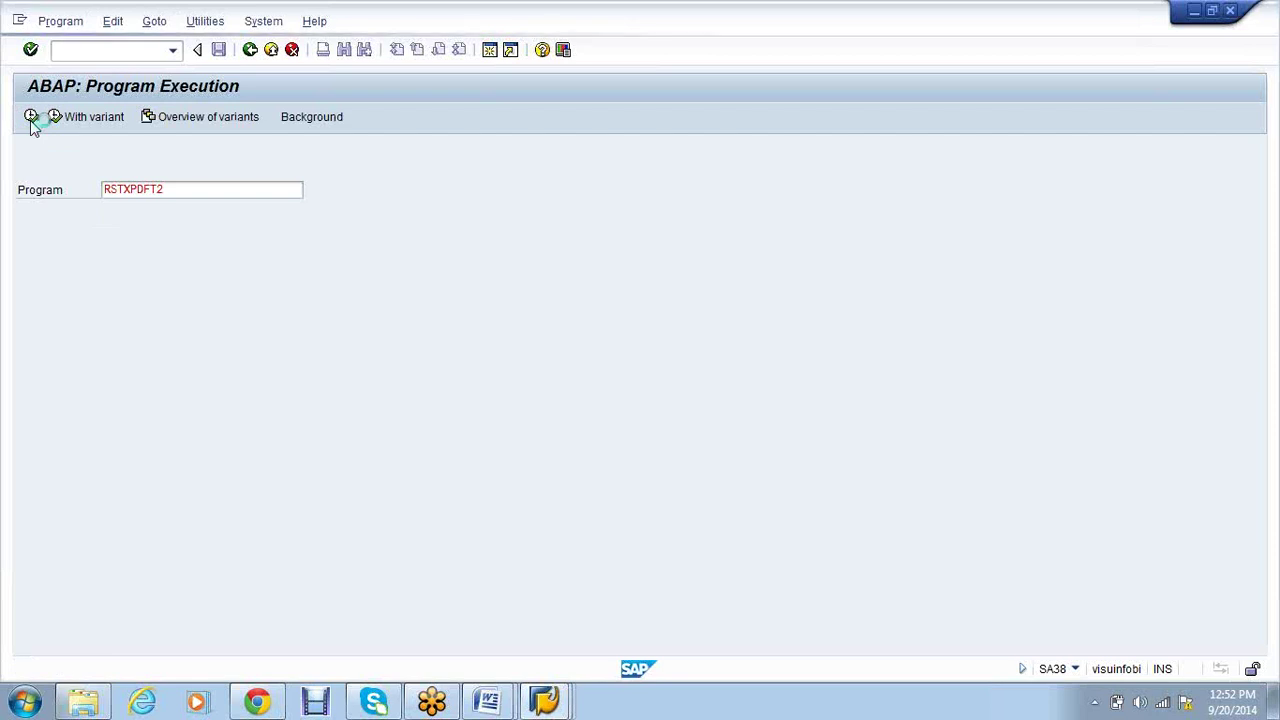
Return to the spool request list in the SP01 session and copy the spool number of the Payment advices request
{"action": "left_click", "coordinate": [766, 626]}
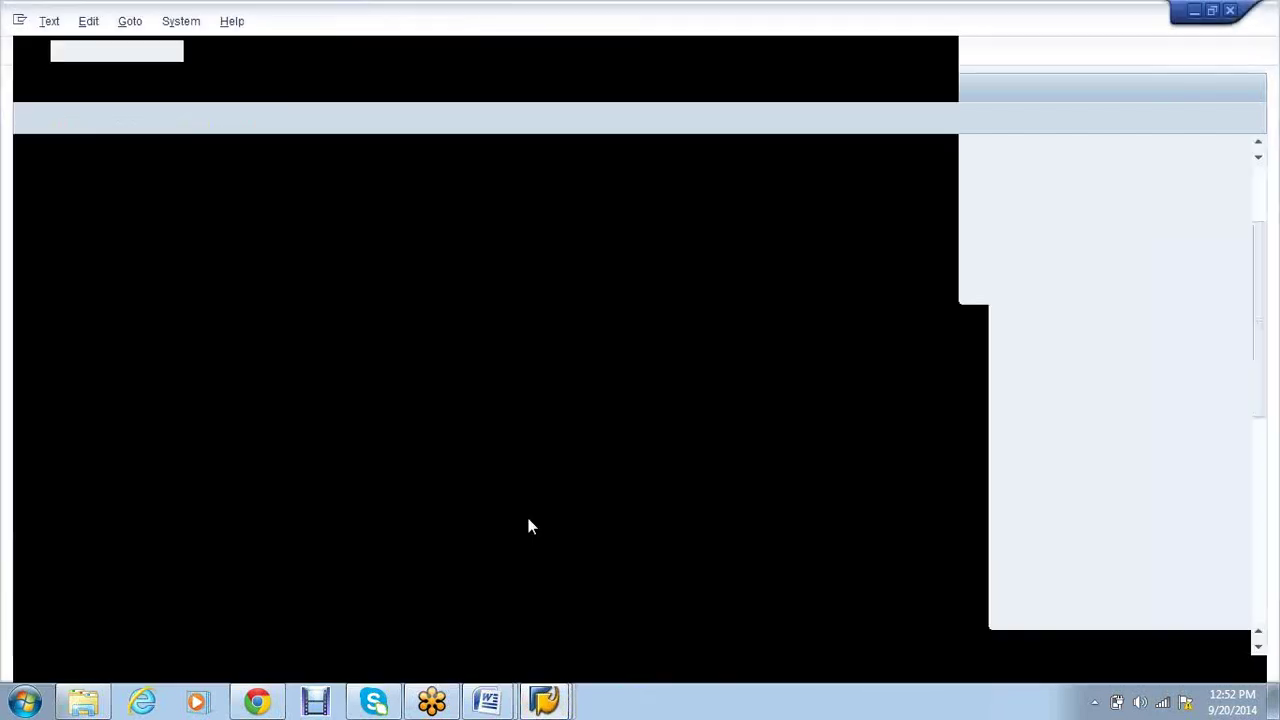
{"action": "key", "text": "F3"}
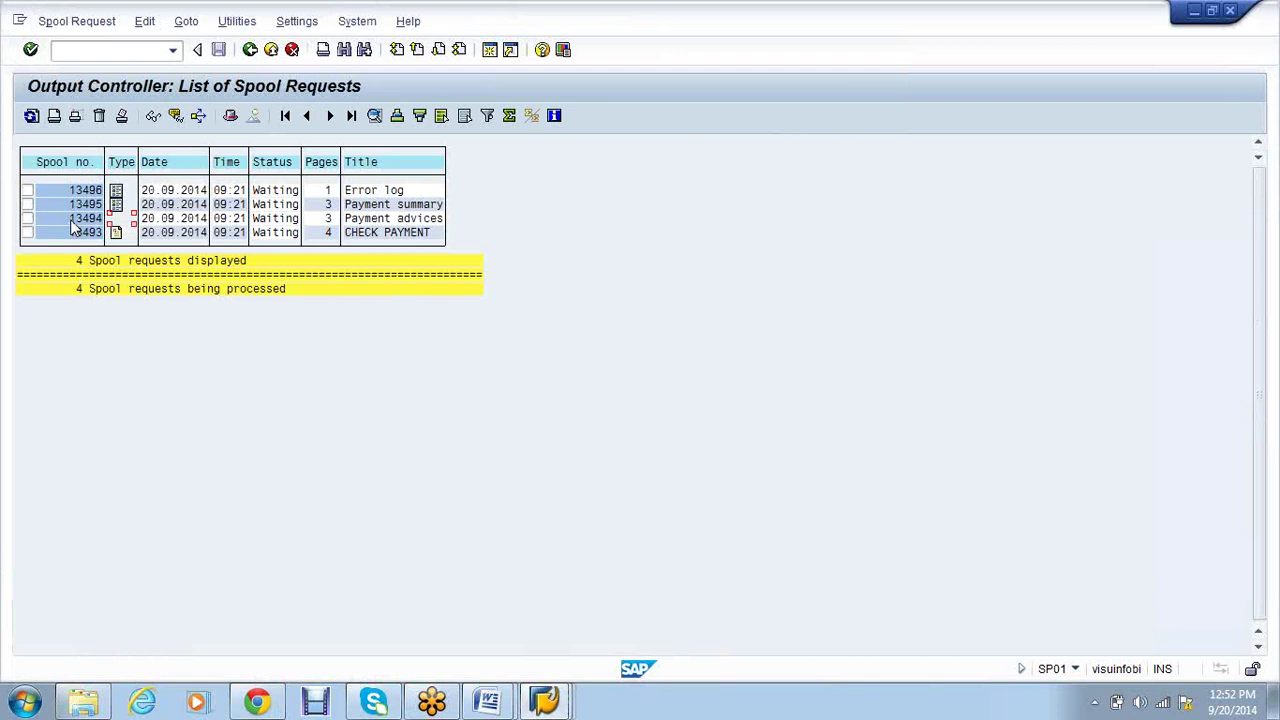
{"action": "left_click_drag", "start_coordinate": [70, 218], "coordinate": [112, 232]}
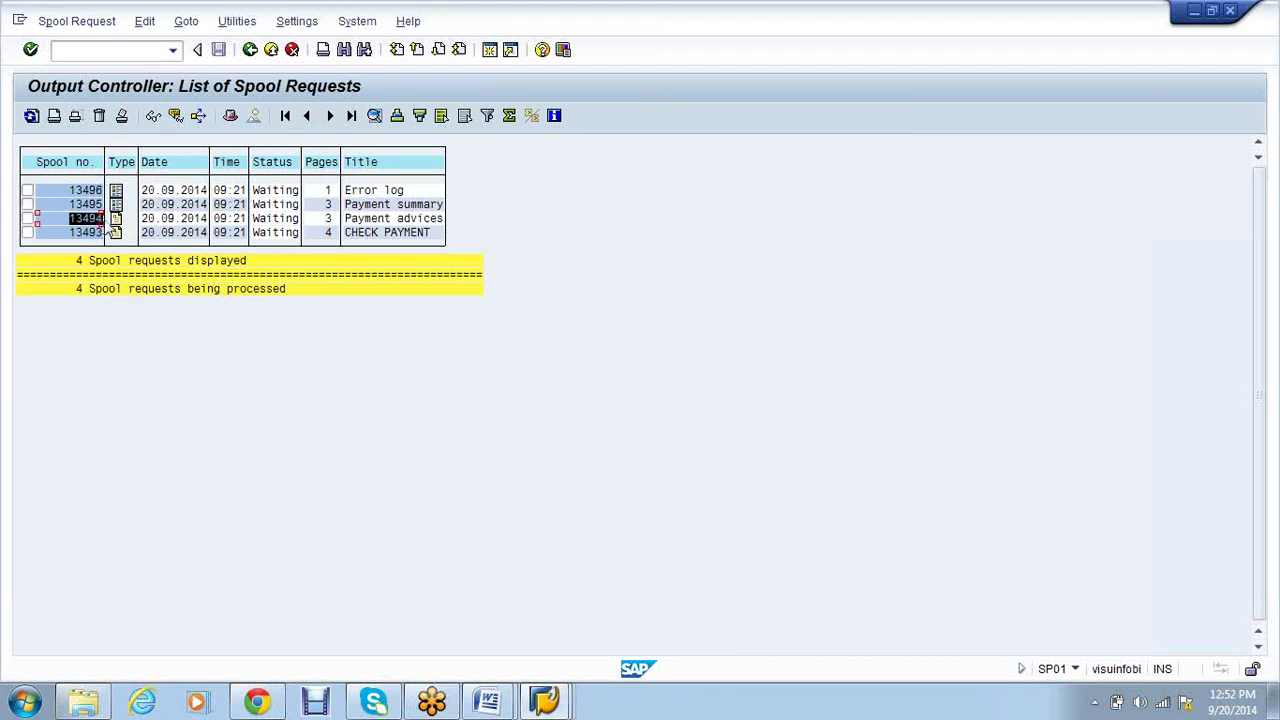
{"action": "key", "text": "ctrl+c"}
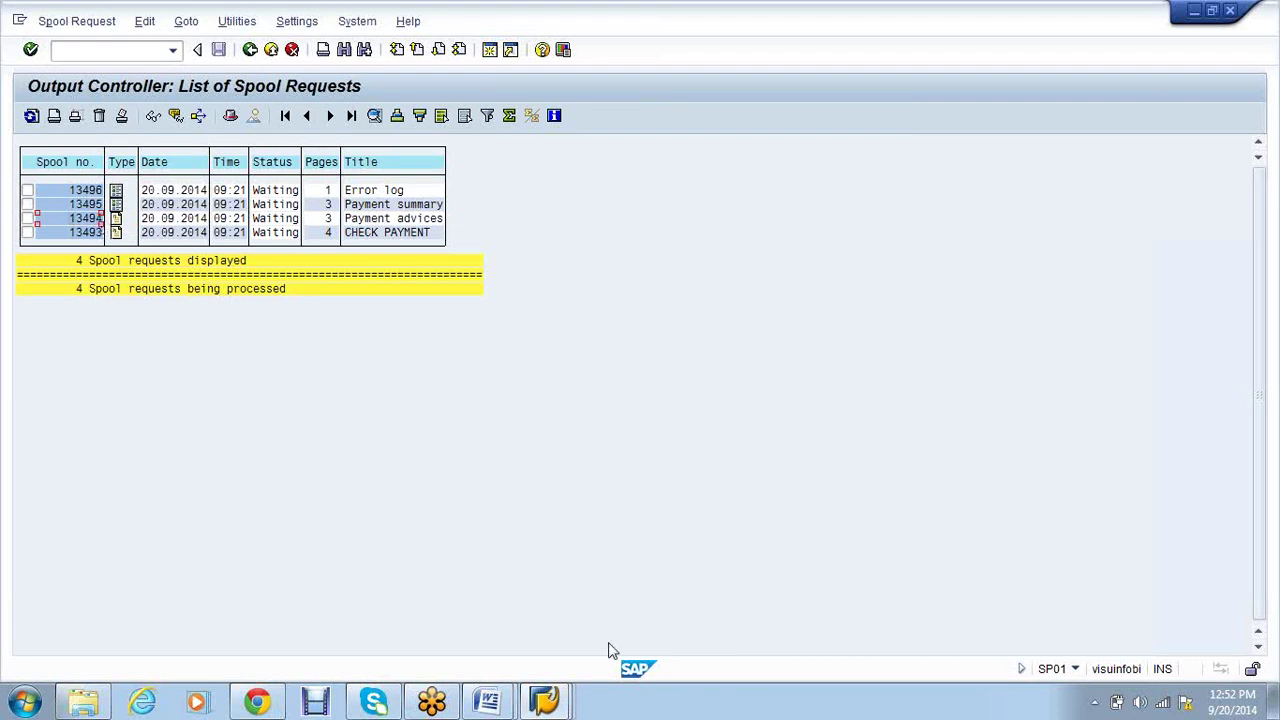
In the RSTXPDFT2 session, enter spool request 13494, run the PDF conversion and save the file to the Desktop as PA
{"action": "left_click", "coordinate": [563, 705]}
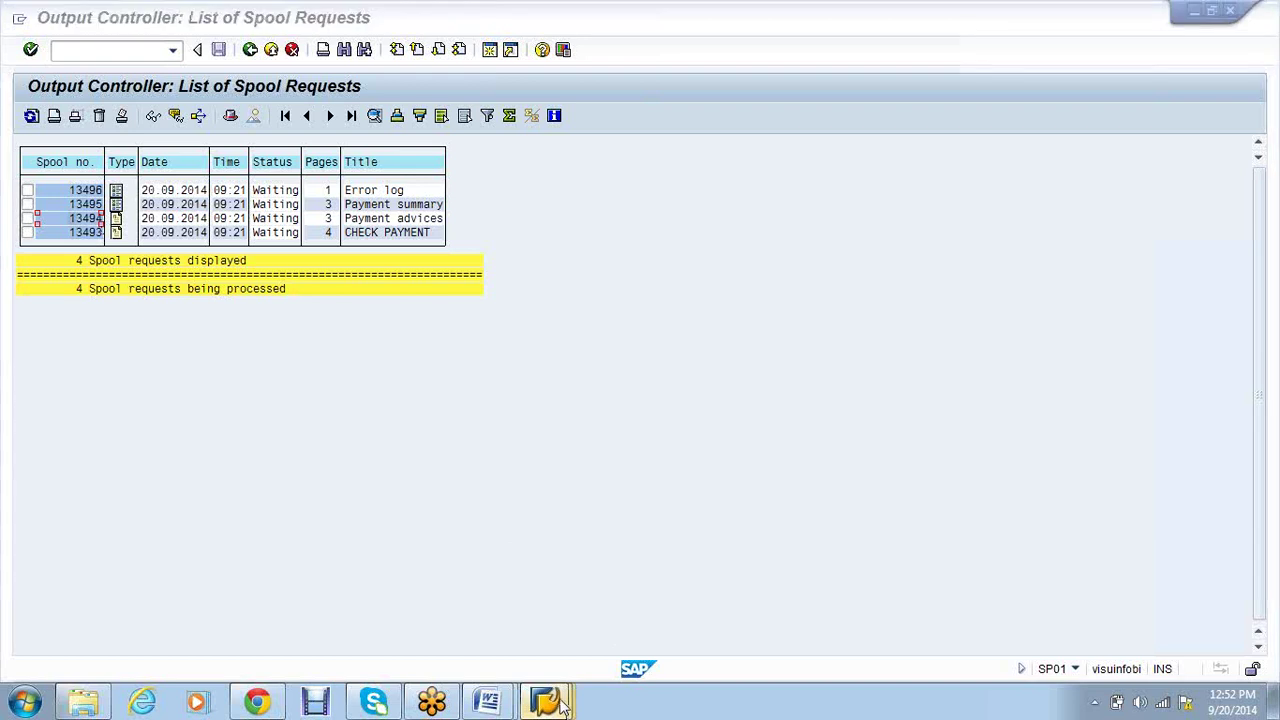
{"action": "left_click", "coordinate": [930, 600]}
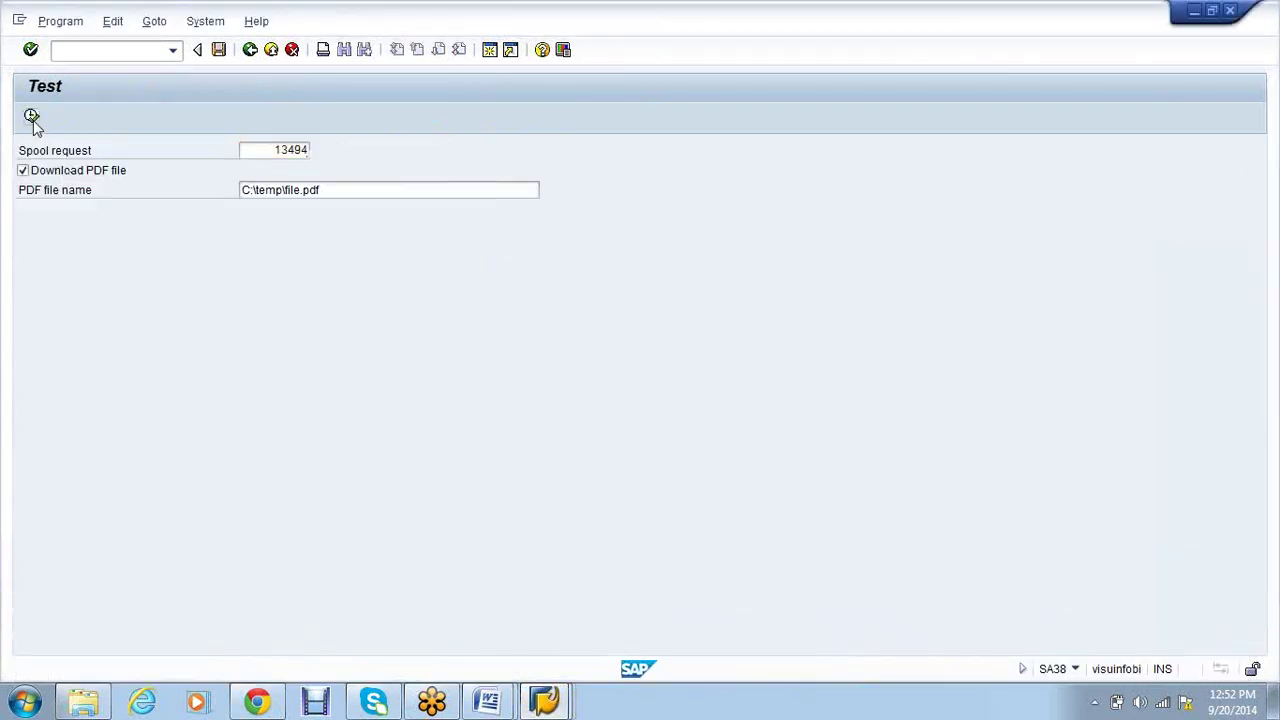
{"action": "key", "text": "F8"}
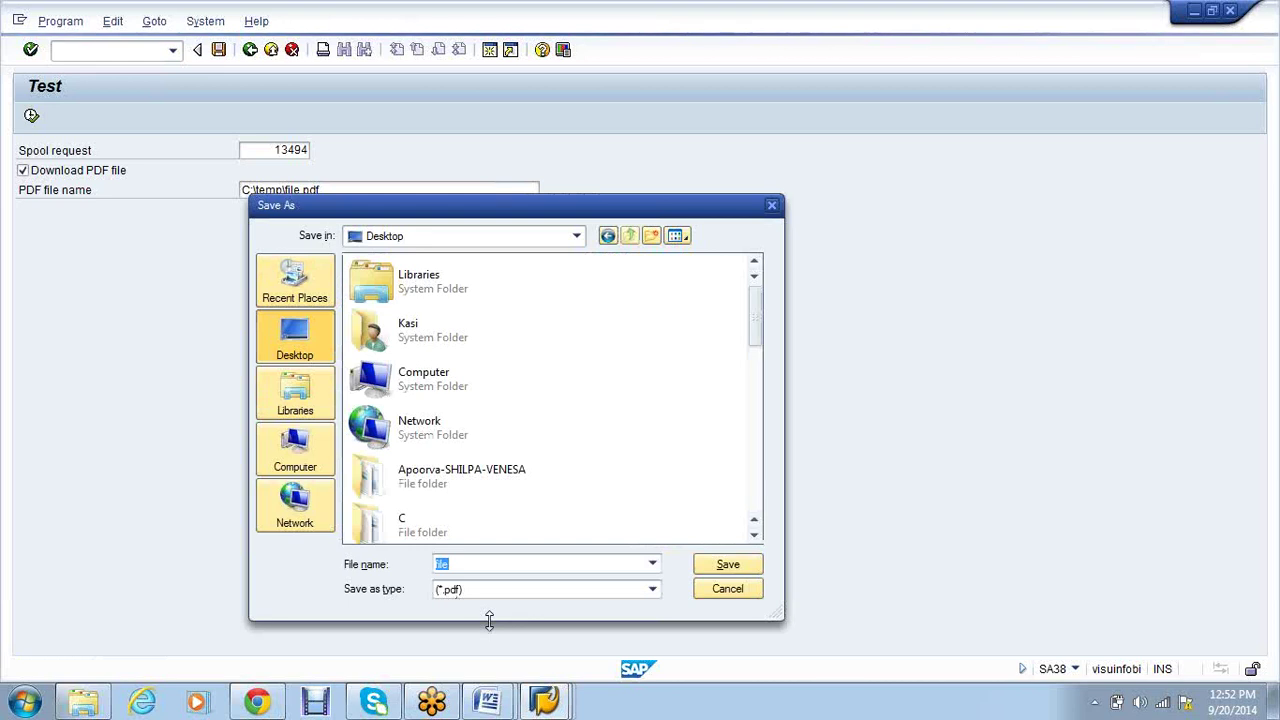
{"action": "type", "text": "PA"}
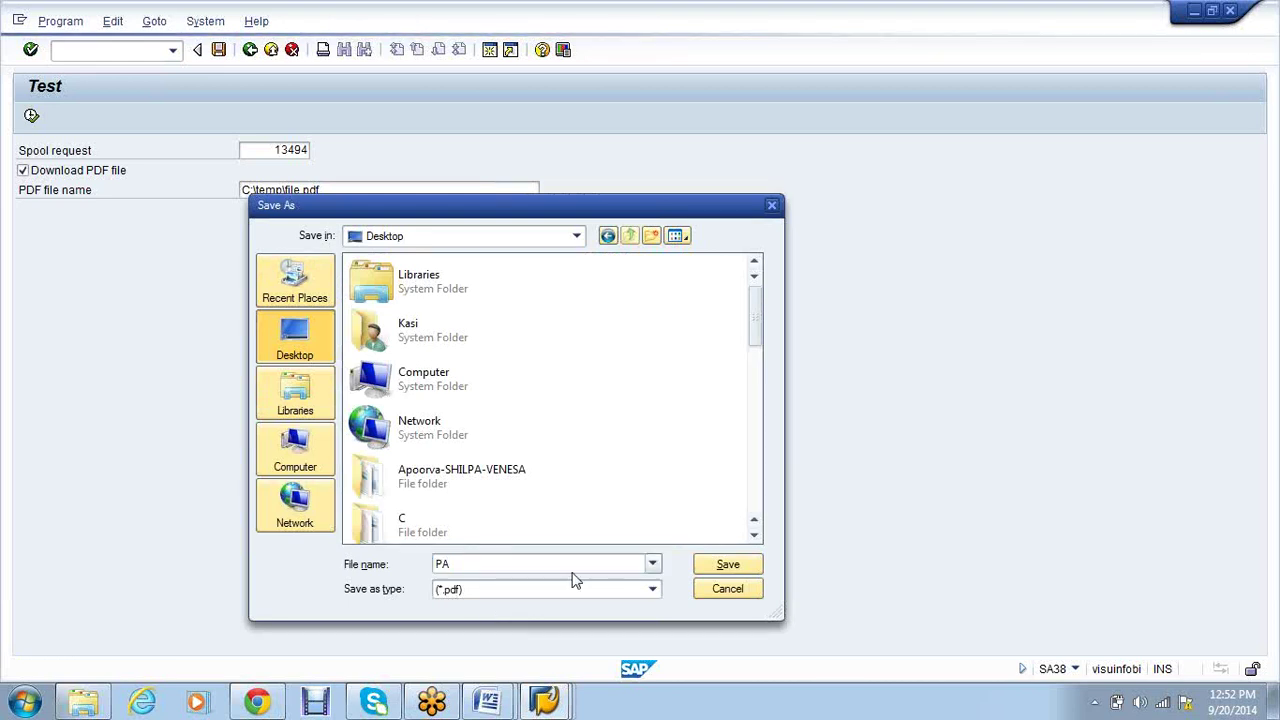
{"action": "left_click", "coordinate": [724, 566]}
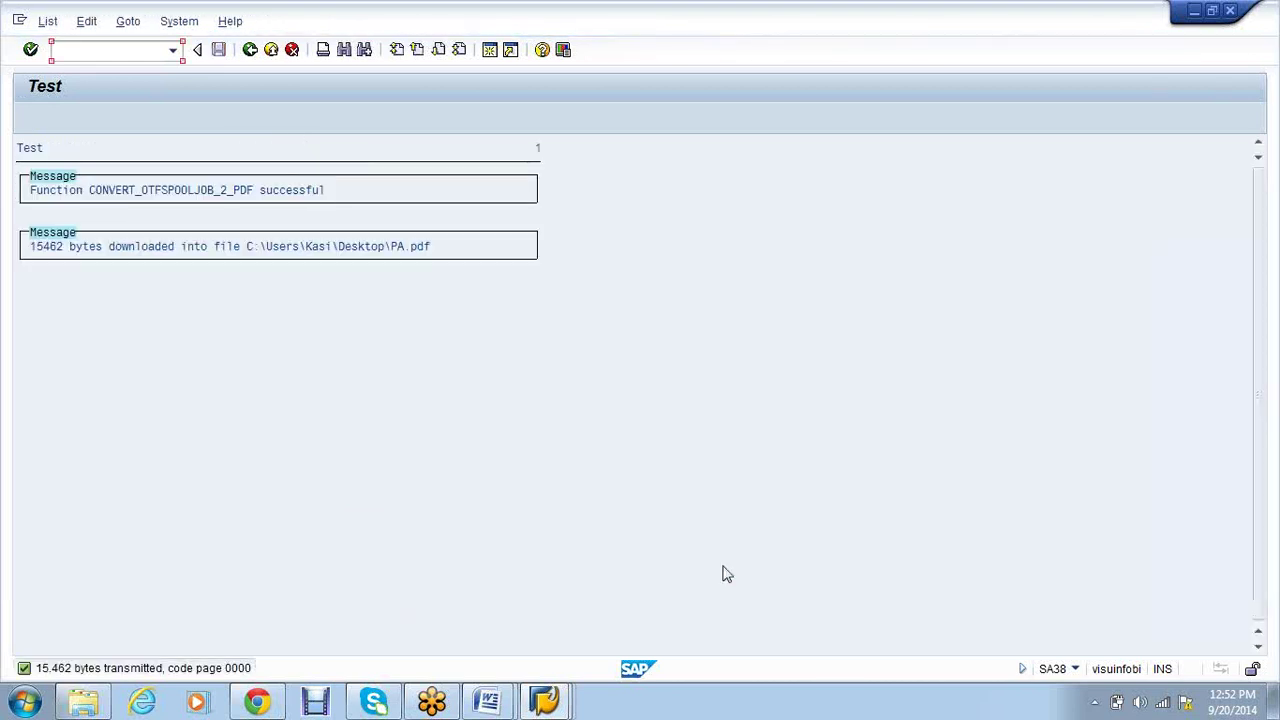
Open PA.pdf from the desktop and examine the payment advice on its first page
{"action": "key", "text": "super+d"}
{"action": "double_click", "coordinate": [392, 57]}
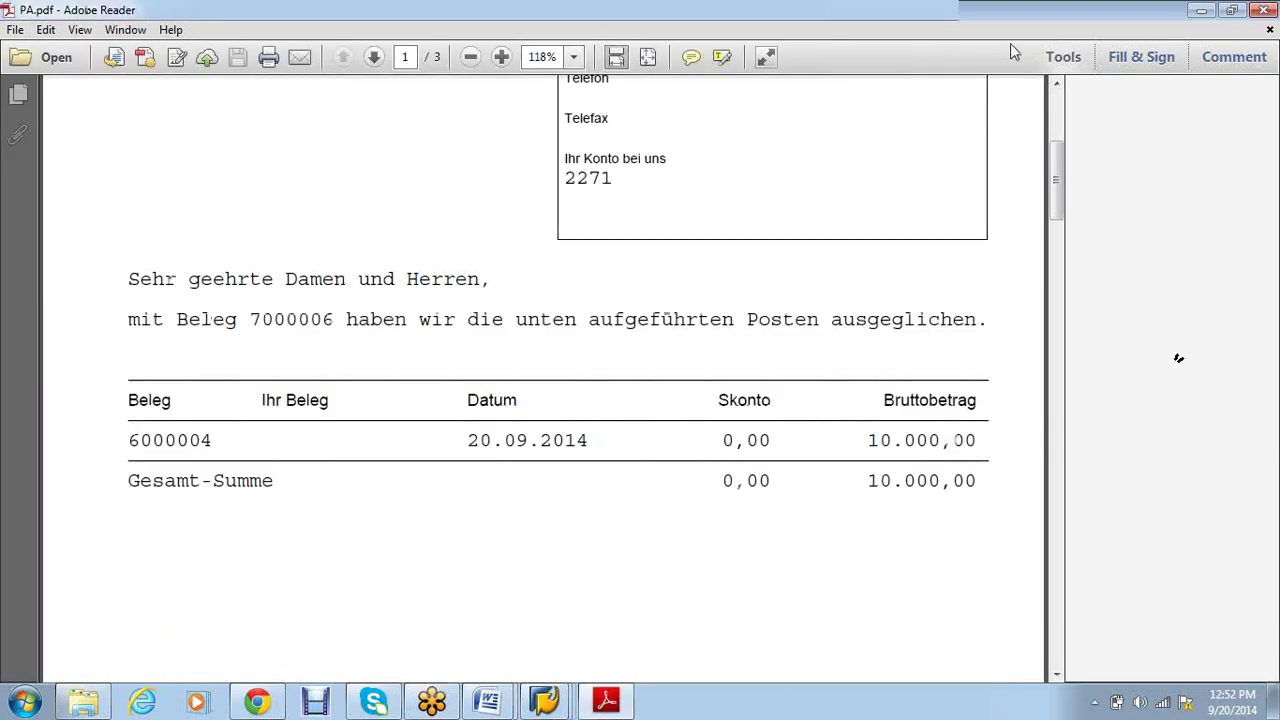
{"action": "left_click_drag", "start_coordinate": [1053, 185], "coordinate": [1058, 108]}
Close the payment advice PDF and delete the PA file from the desktop
{"action": "left_click", "coordinate": [1264, 10]}
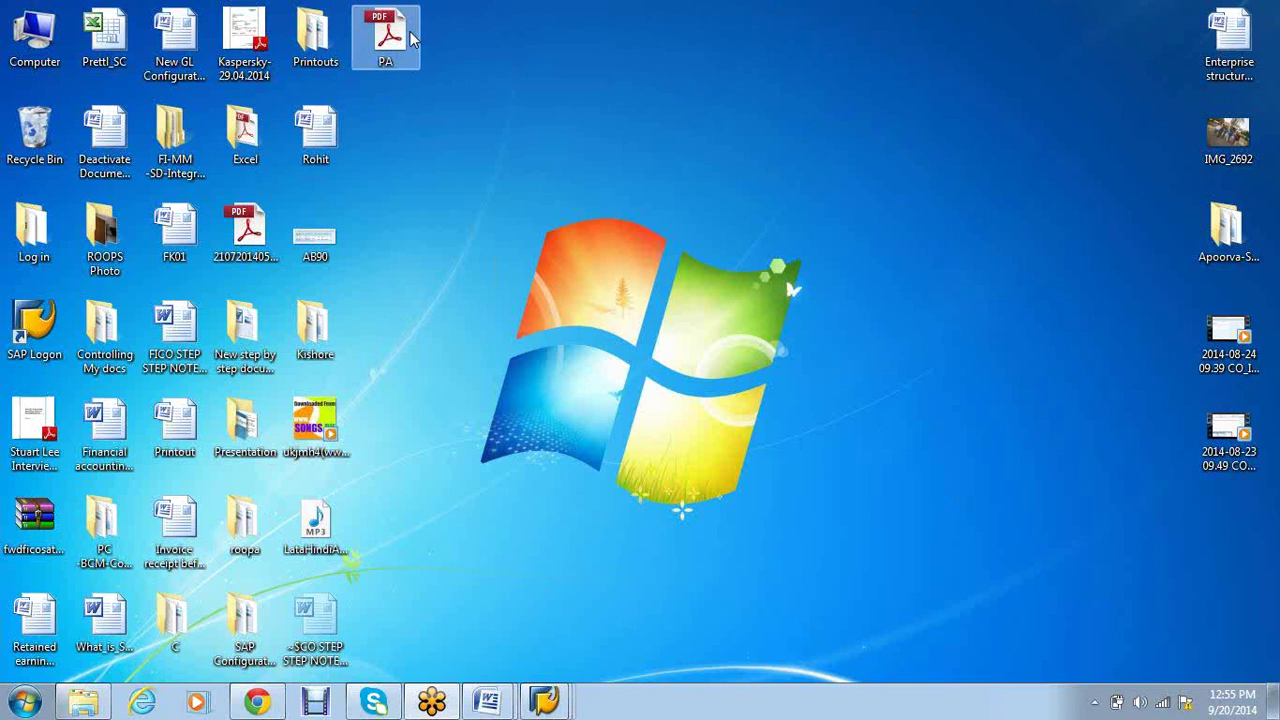
{"action": "key", "text": "Delete"}
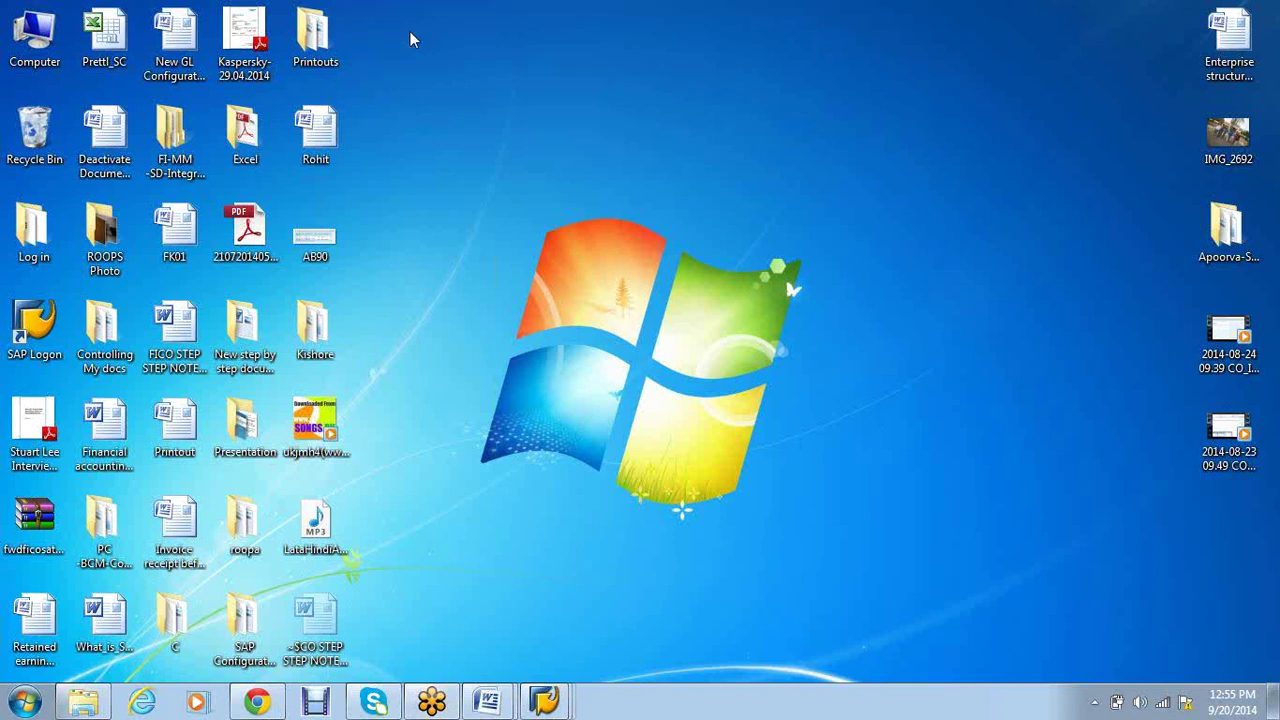